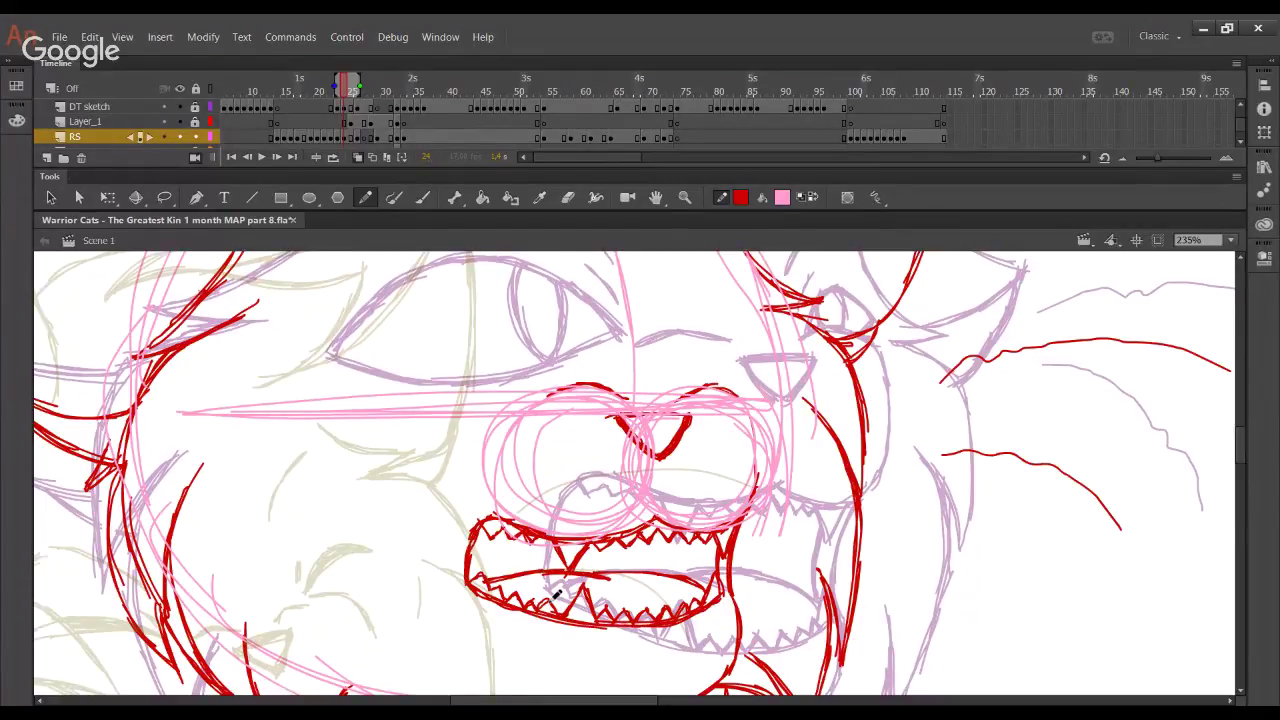
mouse_move(268, 370)
mouse_down()
mouse_move(405, 461)
mouse_move(461, 518)
mouse_up()
key(ctrl+z)
click(360, 710)
drag(342, 404, 450, 406)
key(ctrl+z)
click(2, 534)
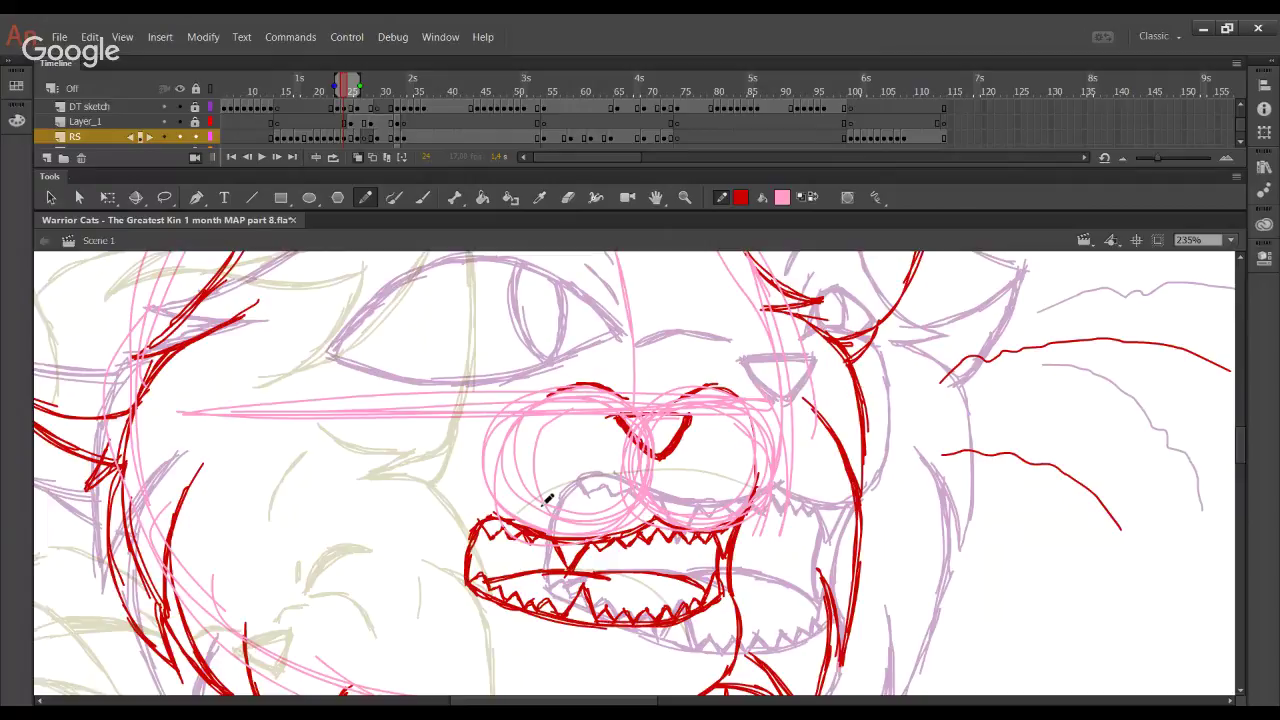
mouse_move(548, 498)
mouse_down()
mouse_move(645, 622)
mouse_move(626, 414)
mouse_move(581, 416)
mouse_up()
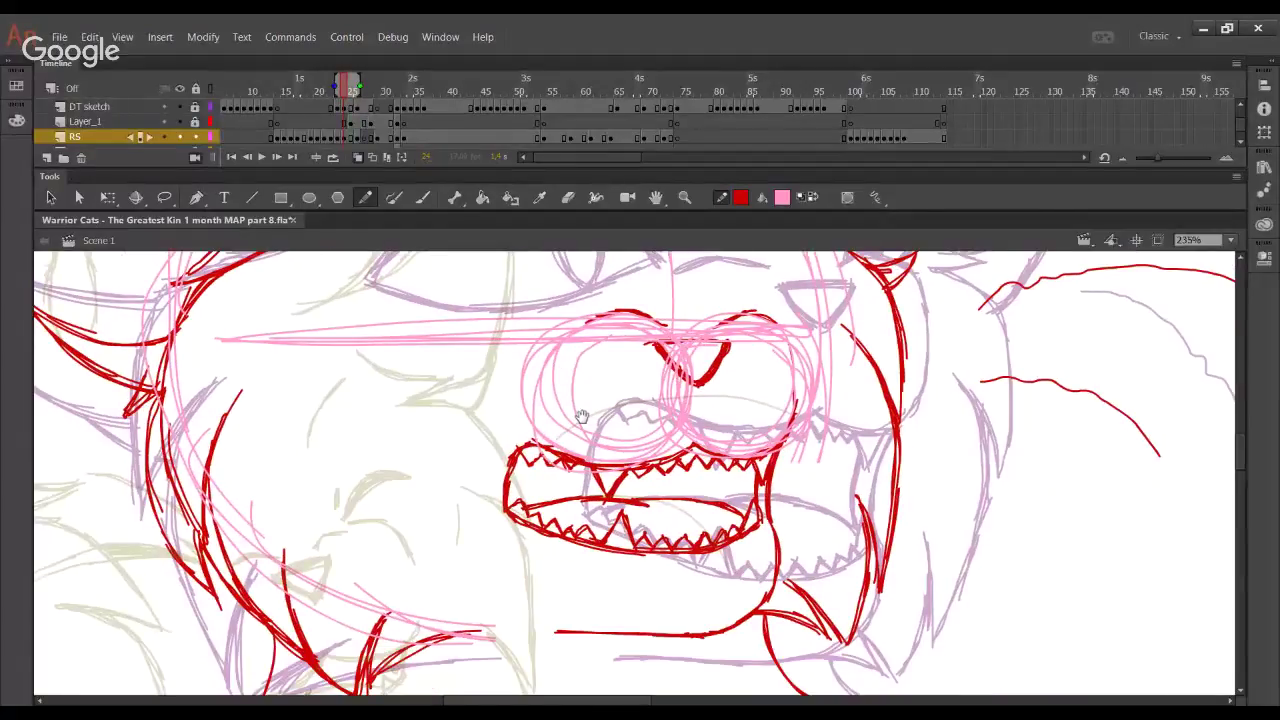
mouse_move(735, 470)
mouse_down()
mouse_move(663, 466)
mouse_move(693, 606)
mouse_up()
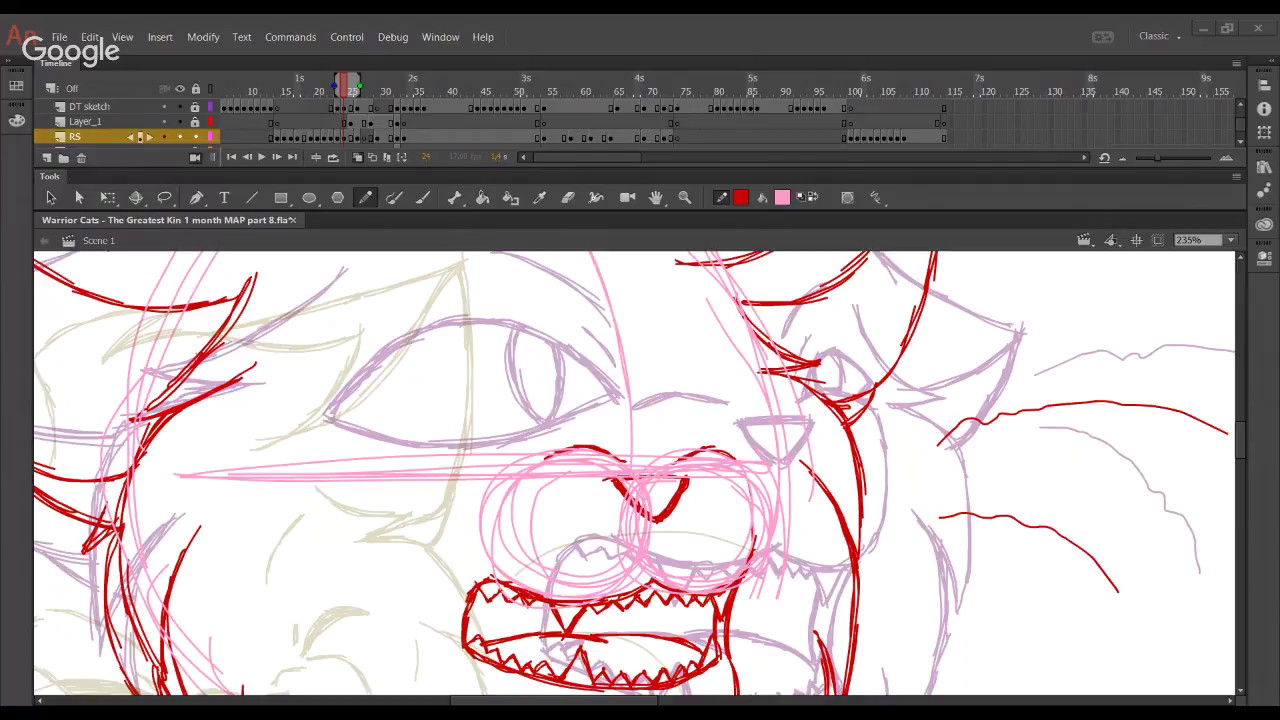
drag(401, 351, 560, 421)
key(ctrl+z)
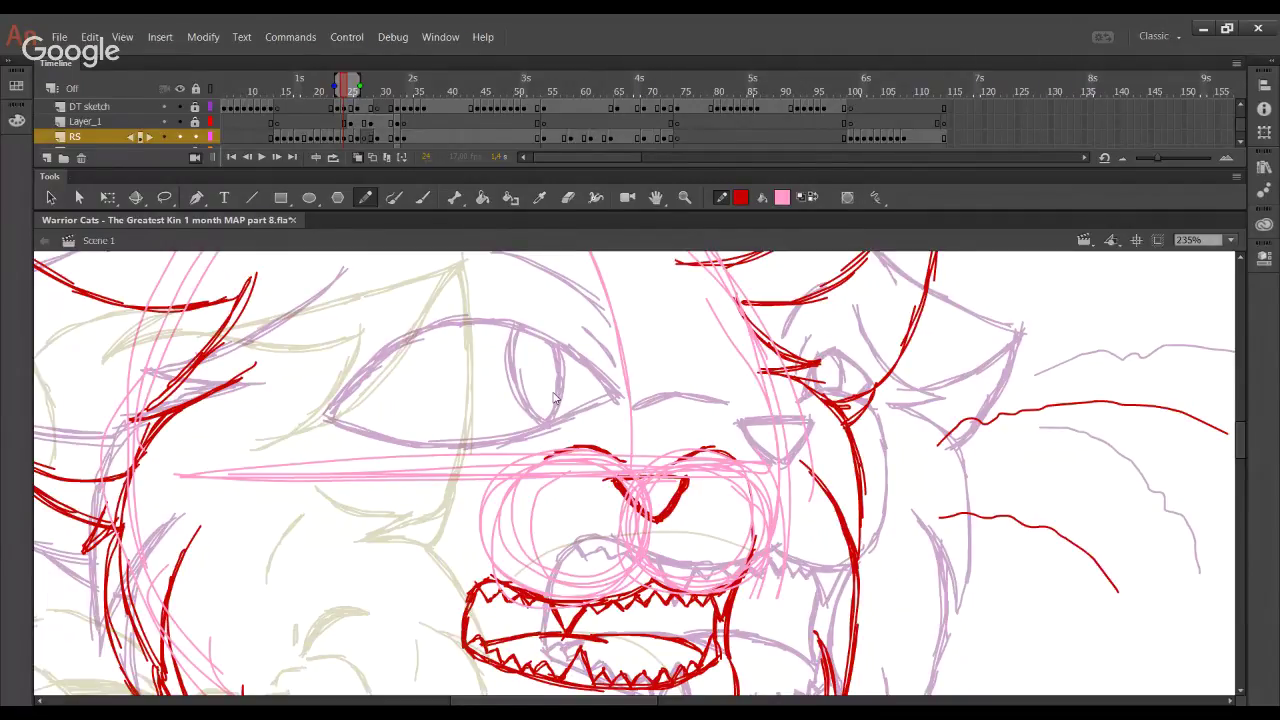
Draw the outline of the cat's small far eye in red, just above the nose
drag(558, 409, 680, 455)
mouse_move(712, 396)
mouse_down()
mouse_move(696, 448)
mouse_move(721, 386)
mouse_move(695, 452)
mouse_up()
key(ctrl+z)
mouse_move(728, 394)
mouse_down()
mouse_move(712, 409)
mouse_move(740, 394)
mouse_move(768, 428)
mouse_up()
key(ctrl+z)
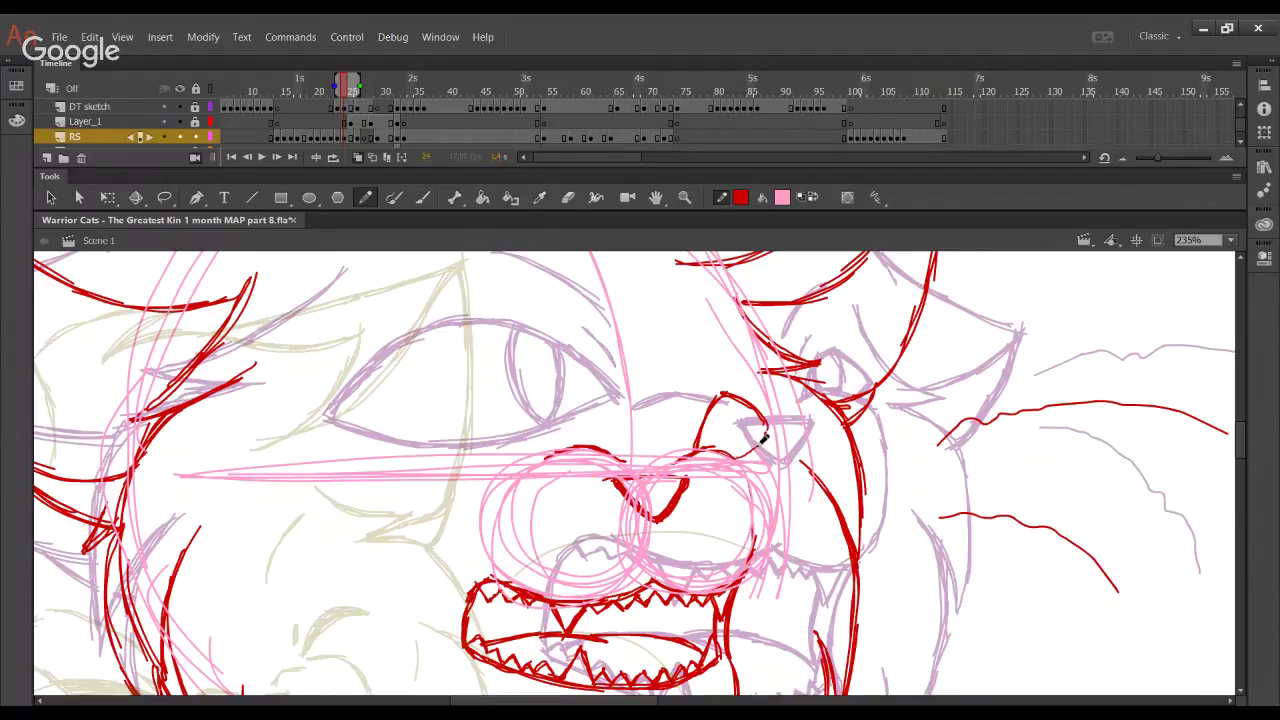
drag(737, 459, 768, 425)
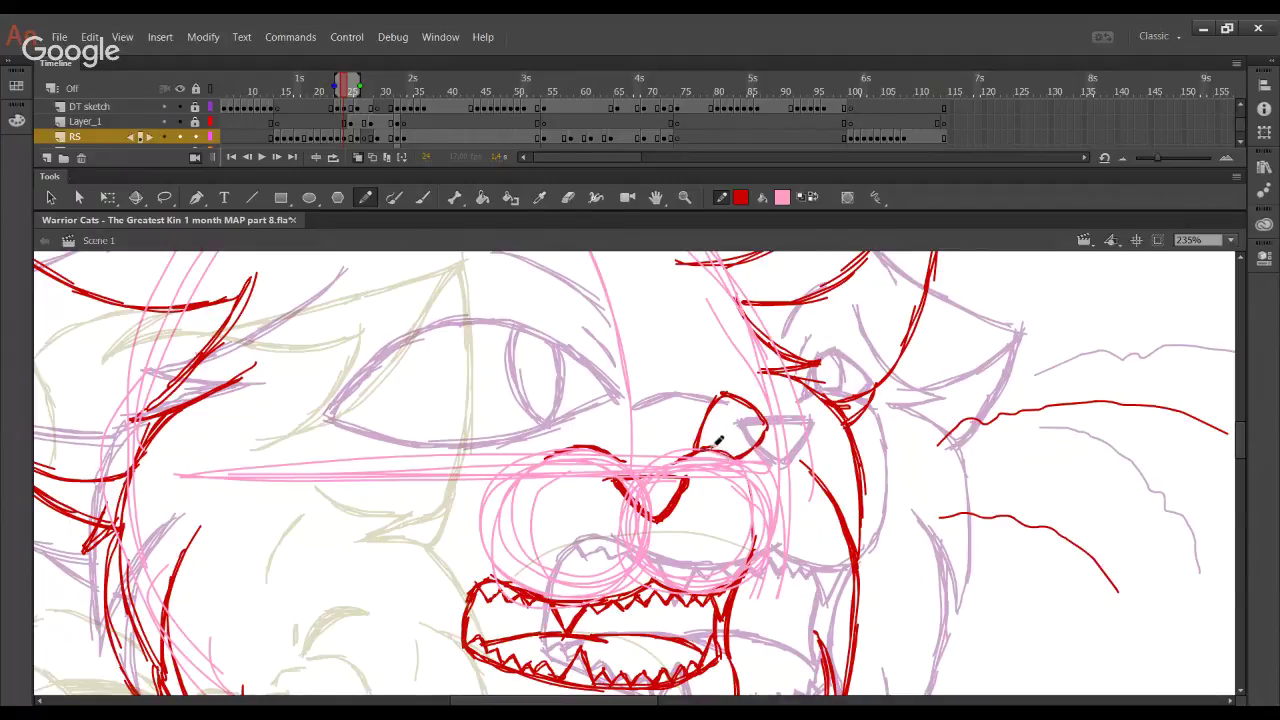
drag(701, 449, 739, 455)
drag(490, 405, 527, 448)
mouse_move(457, 381)
mouse_down()
mouse_move(513, 428)
mouse_move(498, 416)
mouse_up()
drag(485, 402, 396, 366)
mouse_move(492, 404)
mouse_down()
mouse_move(399, 367)
mouse_move(336, 375)
mouse_move(266, 432)
mouse_up()
drag(350, 373, 257, 437)
drag(360, 371, 262, 434)
mouse_move(318, 387)
mouse_down()
mouse_move(268, 433)
mouse_move(352, 371)
mouse_up()
key(ctrl+z)
key(ctrl+z)
key(ctrl+z)
key(ctrl+z)
key(ctrl+z)
Draw the upper eyelid of the large near eye as an arched red line ending beside the muzzle
mouse_move(272, 430)
mouse_down()
mouse_move(328, 382)
mouse_move(376, 370)
mouse_up()
drag(264, 436, 424, 373)
mouse_move(342, 377)
mouse_down()
mouse_move(466, 388)
mouse_move(502, 414)
mouse_up()
drag(443, 378, 510, 428)
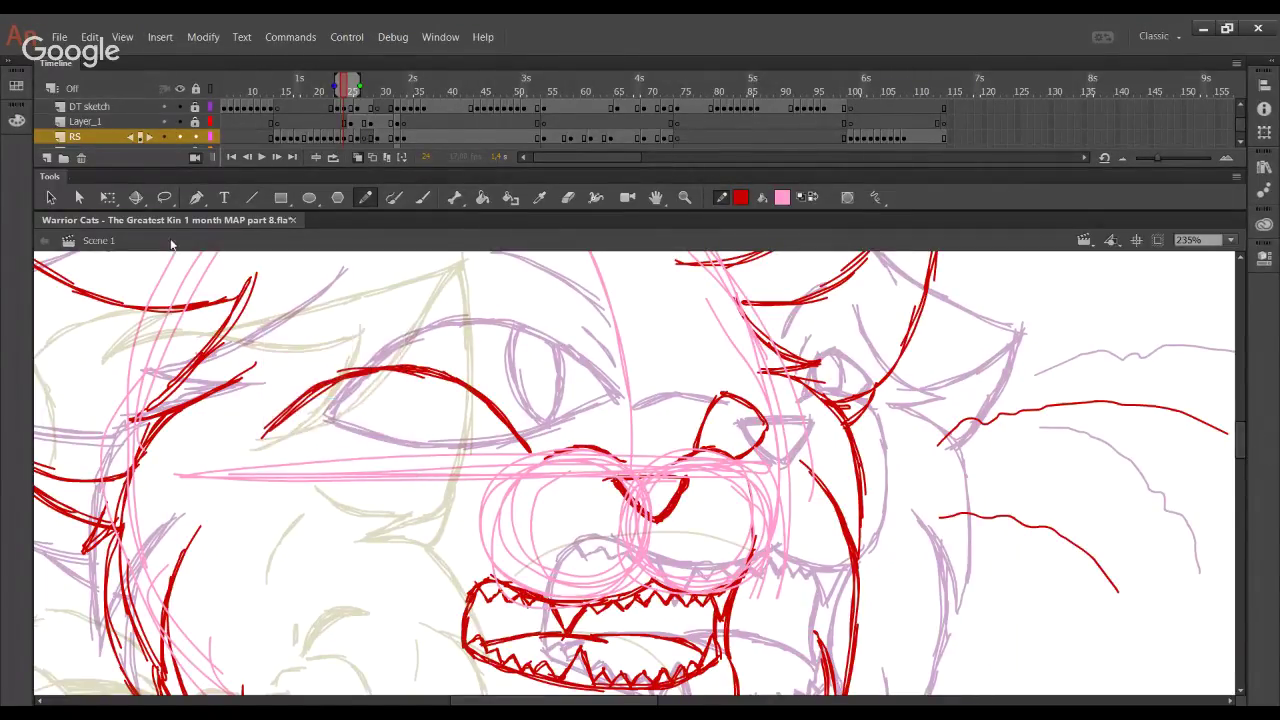
Lasso the outer half of the near eye's upper lid and nudge it slightly to the right
click(165, 197)
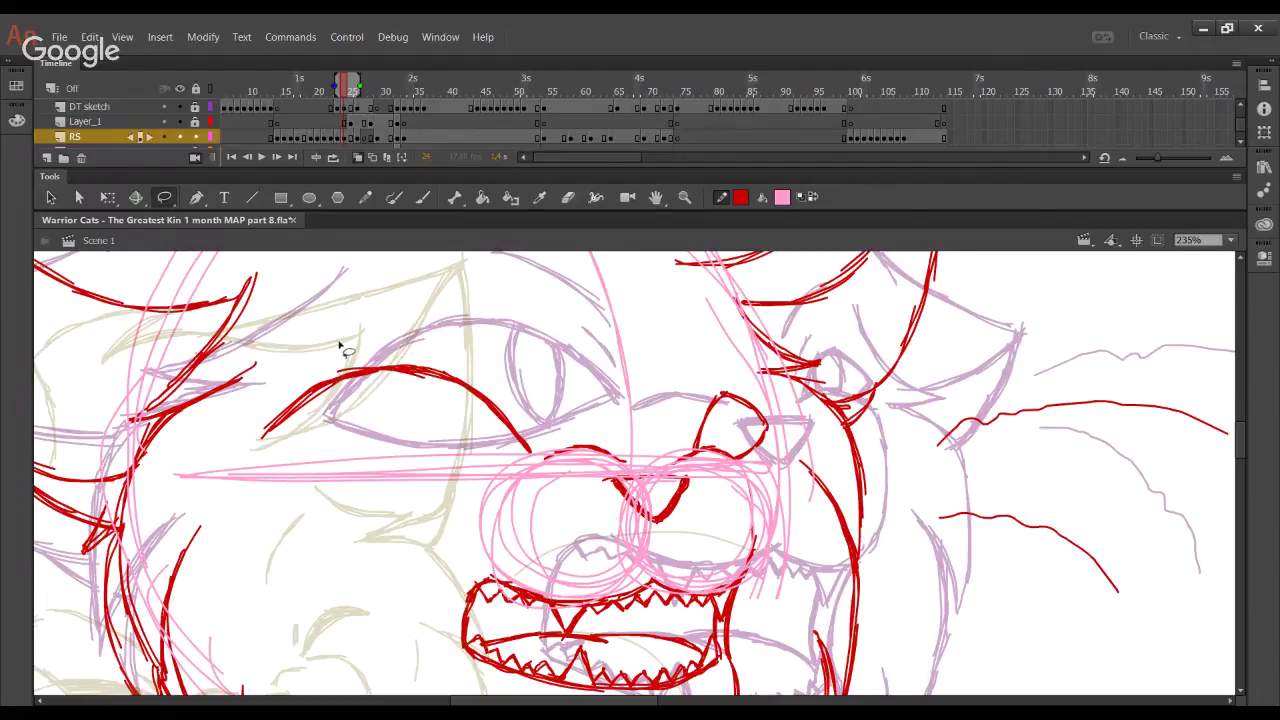
mouse_move(385, 305)
mouse_down()
mouse_move(410, 402)
mouse_move(374, 432)
mouse_move(288, 442)
mouse_move(320, 346)
mouse_move(381, 331)
mouse_up()
key(Right)
key(Right)
key(Right)
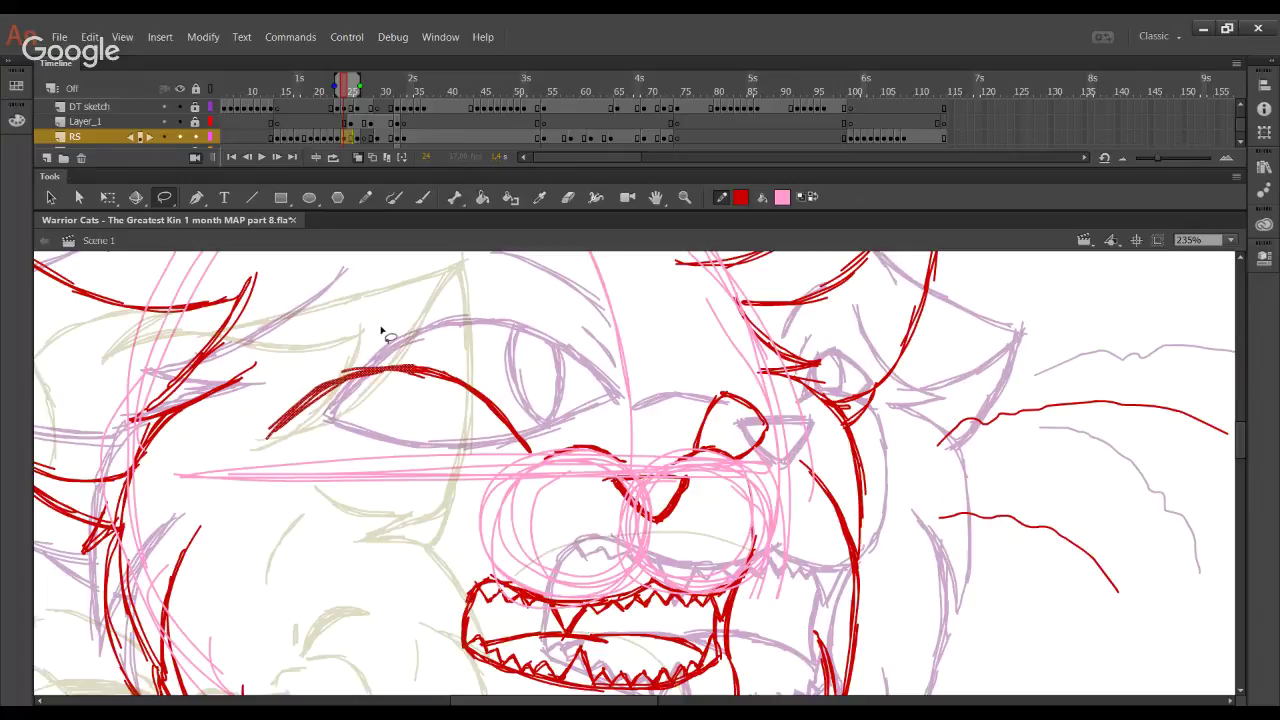
click(586, 342)
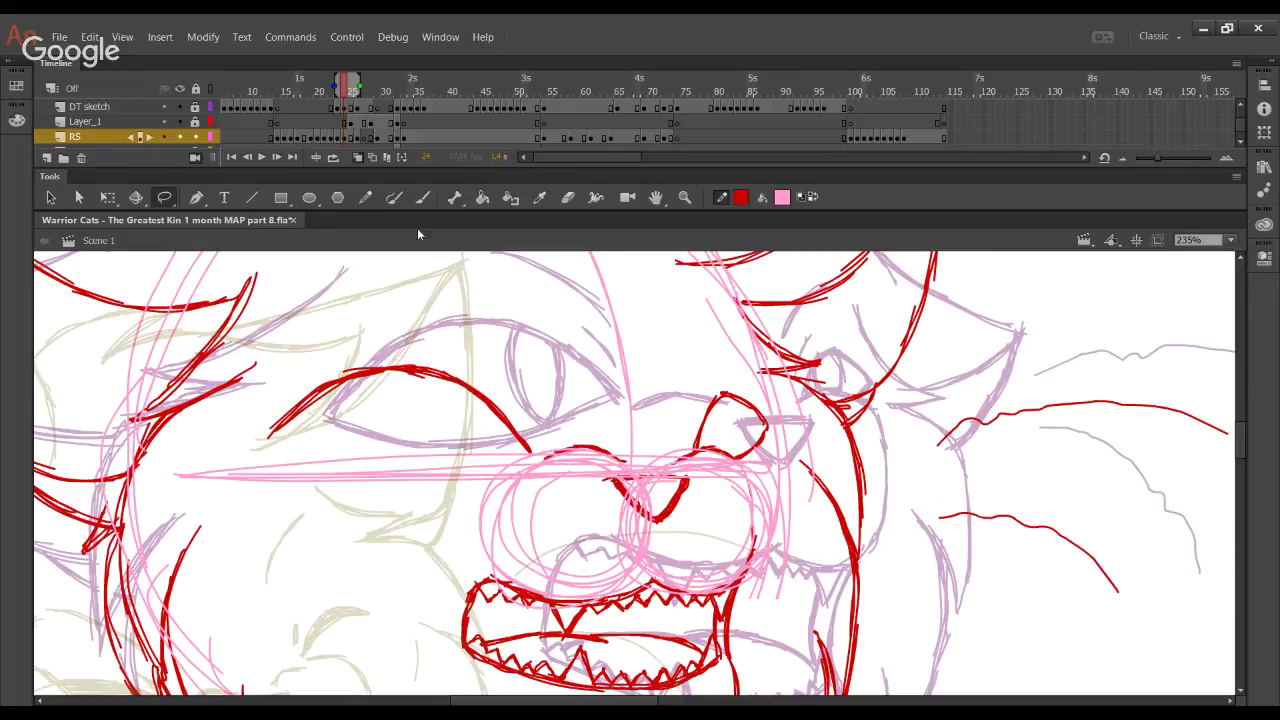
Draw the near eye's lower lid with the Pencil tool, closing the eye at both corners
click(366, 197)
mouse_move(290, 420)
mouse_down()
mouse_move(425, 368)
mouse_move(365, 381)
mouse_move(381, 365)
mouse_move(413, 372)
mouse_move(345, 376)
mouse_move(456, 374)
mouse_move(430, 368)
mouse_move(480, 412)
mouse_up()
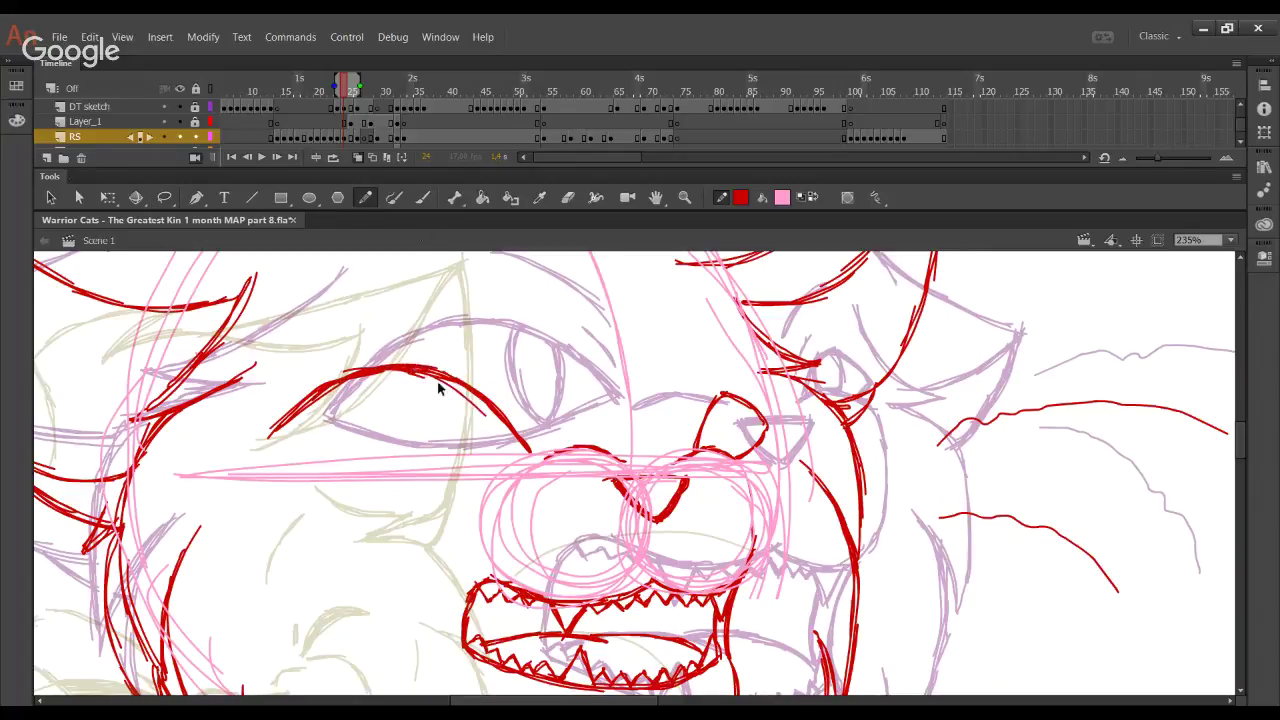
key(ctrl+z)
mouse_move(278, 434)
mouse_down()
mouse_move(360, 471)
mouse_move(317, 453)
mouse_move(408, 474)
mouse_move(472, 471)
mouse_move(356, 466)
mouse_move(464, 471)
mouse_move(444, 472)
mouse_move(528, 452)
mouse_up()
drag(442, 474, 529, 451)
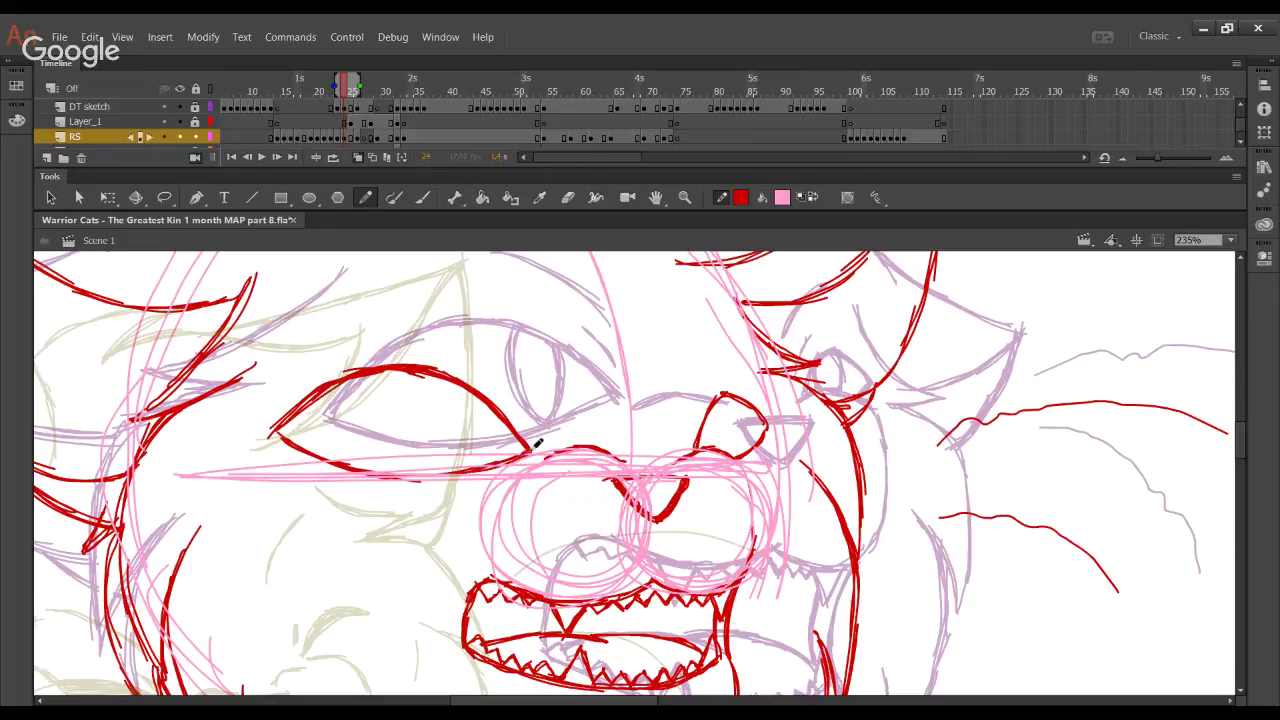
drag(272, 434, 371, 472)
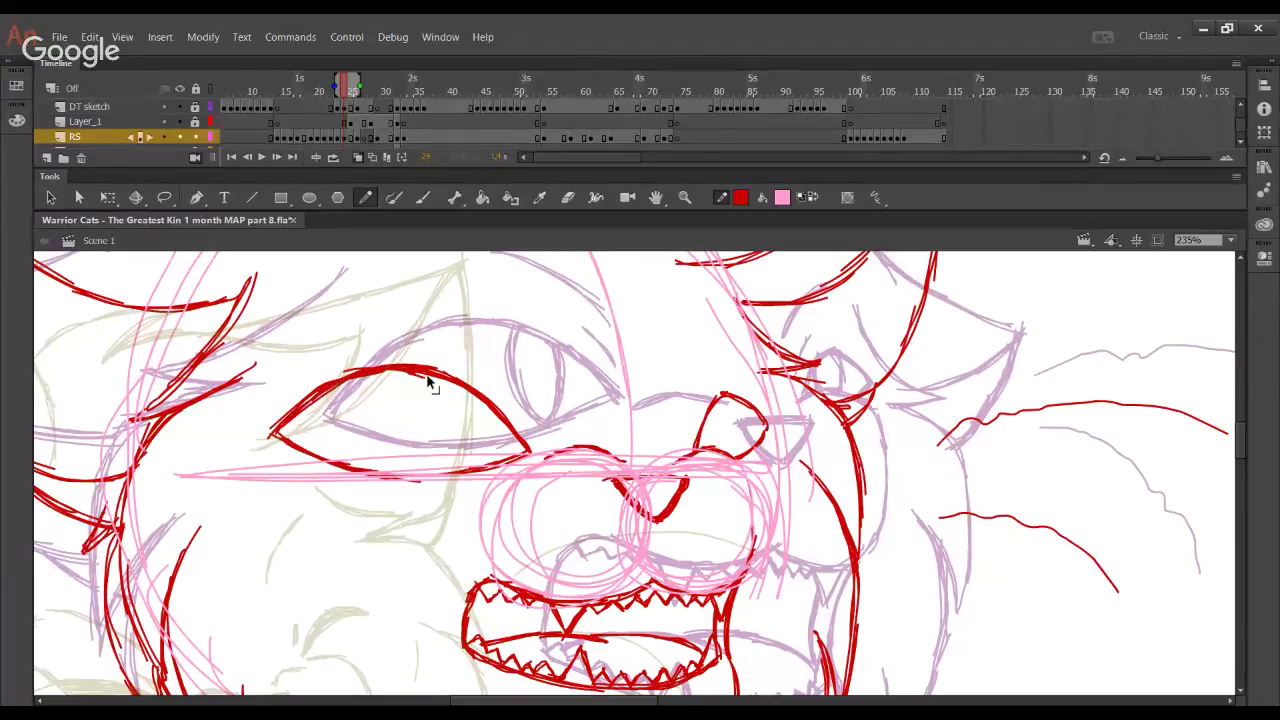
key(ctrl+z)
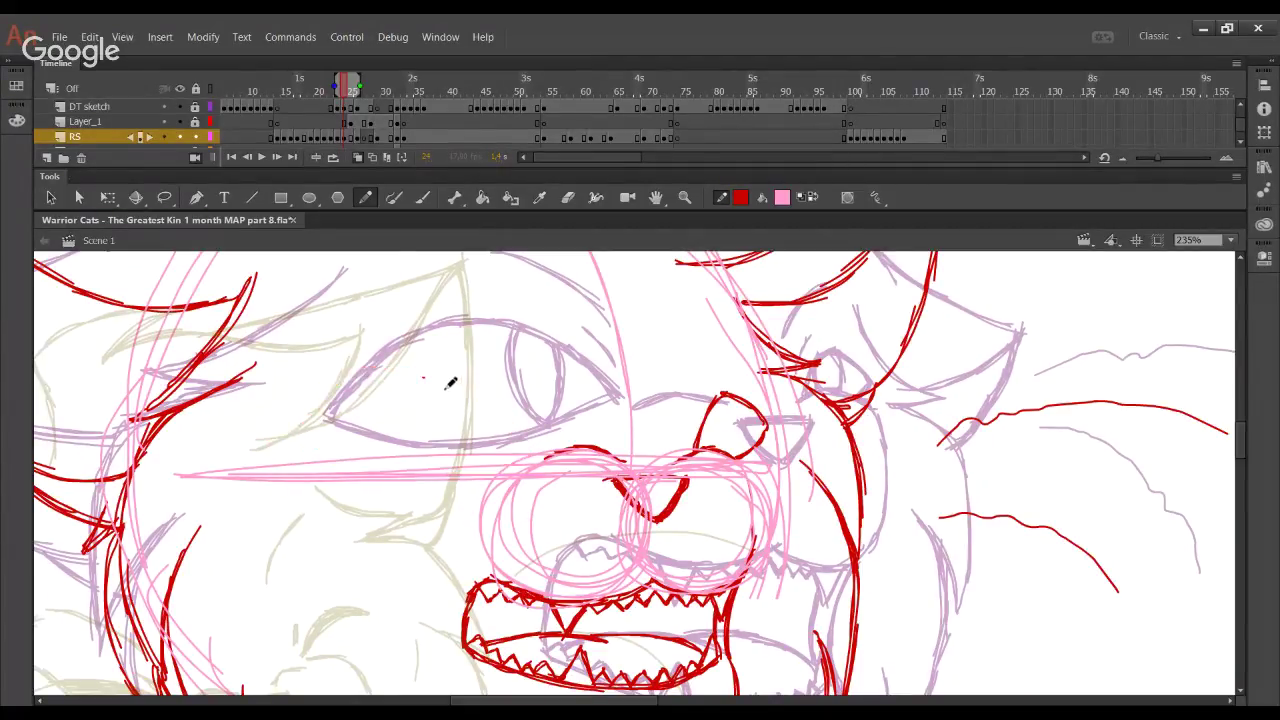
key(ctrl+y)
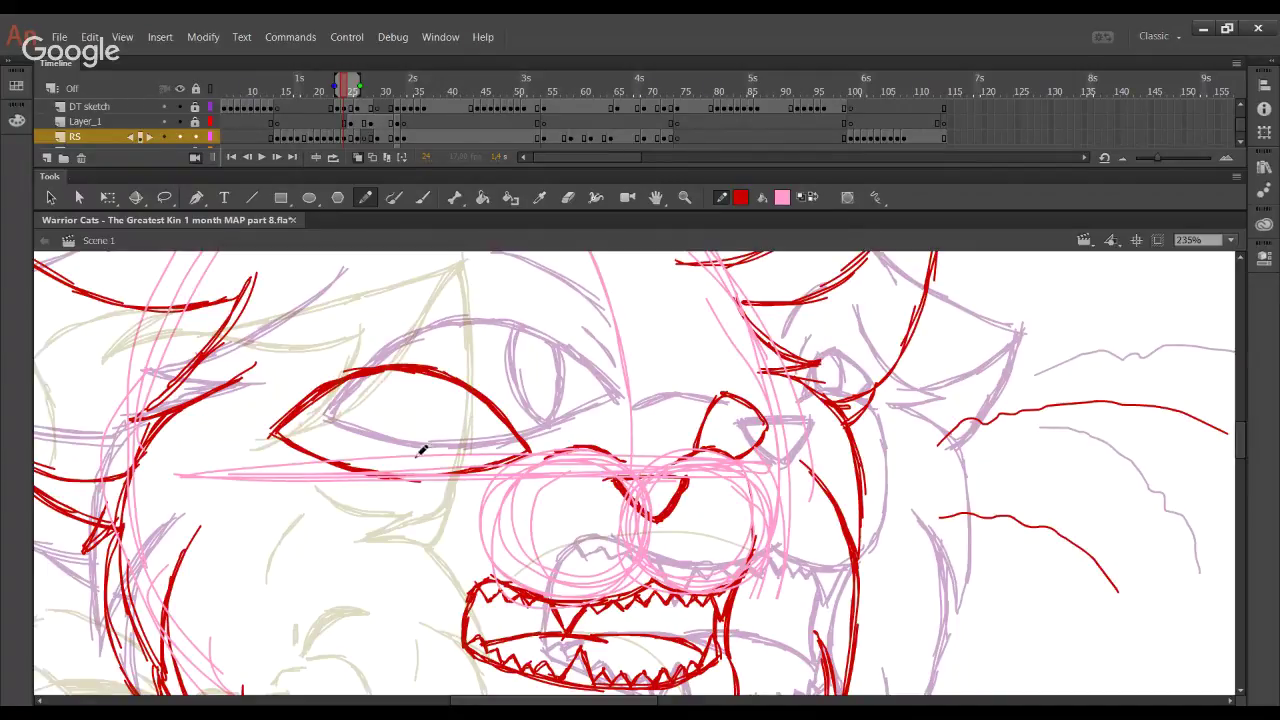
Draw the curved iris outlines inside the near eye and the far eye
mouse_move(420, 372)
mouse_down()
mouse_move(425, 464)
mouse_move(429, 369)
mouse_move(413, 391)
mouse_move(440, 466)
mouse_move(462, 471)
mouse_move(412, 447)
mouse_move(445, 462)
mouse_up()
key(ctrl+z)
key(ctrl+z)
mouse_move(401, 412)
mouse_down()
mouse_move(427, 454)
mouse_move(409, 395)
mouse_move(406, 414)
mouse_move(435, 369)
mouse_move(421, 460)
mouse_up()
mouse_move(418, 378)
mouse_down()
mouse_move(434, 470)
mouse_move(506, 421)
mouse_up()
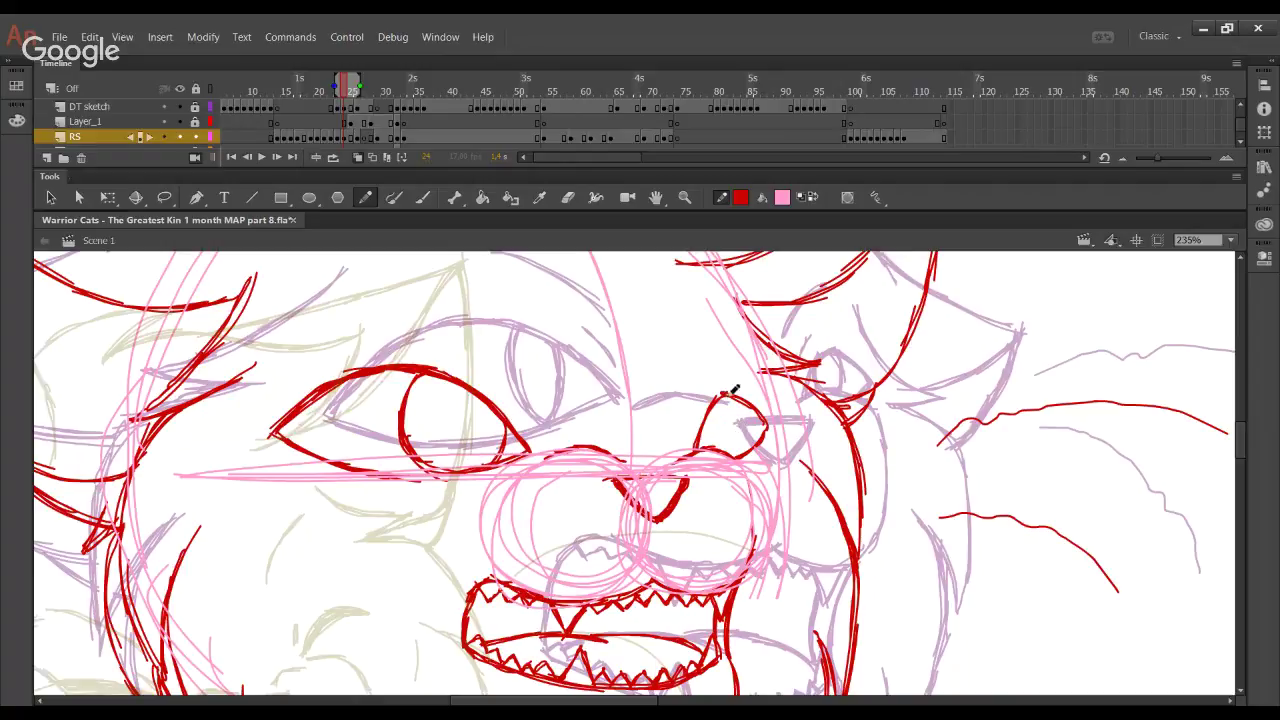
mouse_move(734, 392)
mouse_down()
mouse_move(752, 452)
mouse_move(750, 402)
mouse_move(753, 413)
mouse_up()
Add short crease strokes beside the inner corners of both eyes and a curved brow line above each eye
drag(510, 400, 521, 424)
mouse_move(688, 437)
mouse_down()
mouse_move(701, 405)
mouse_move(689, 436)
mouse_up()
key(space)
mouse_move(595, 360)
mouse_down()
mouse_move(598, 436)
mouse_move(720, 349)
mouse_move(543, 371)
mouse_move(475, 406)
mouse_up()
mouse_move(440, 313)
mouse_down()
mouse_move(514, 319)
mouse_move(589, 372)
mouse_move(558, 335)
mouse_move(604, 366)
mouse_up()
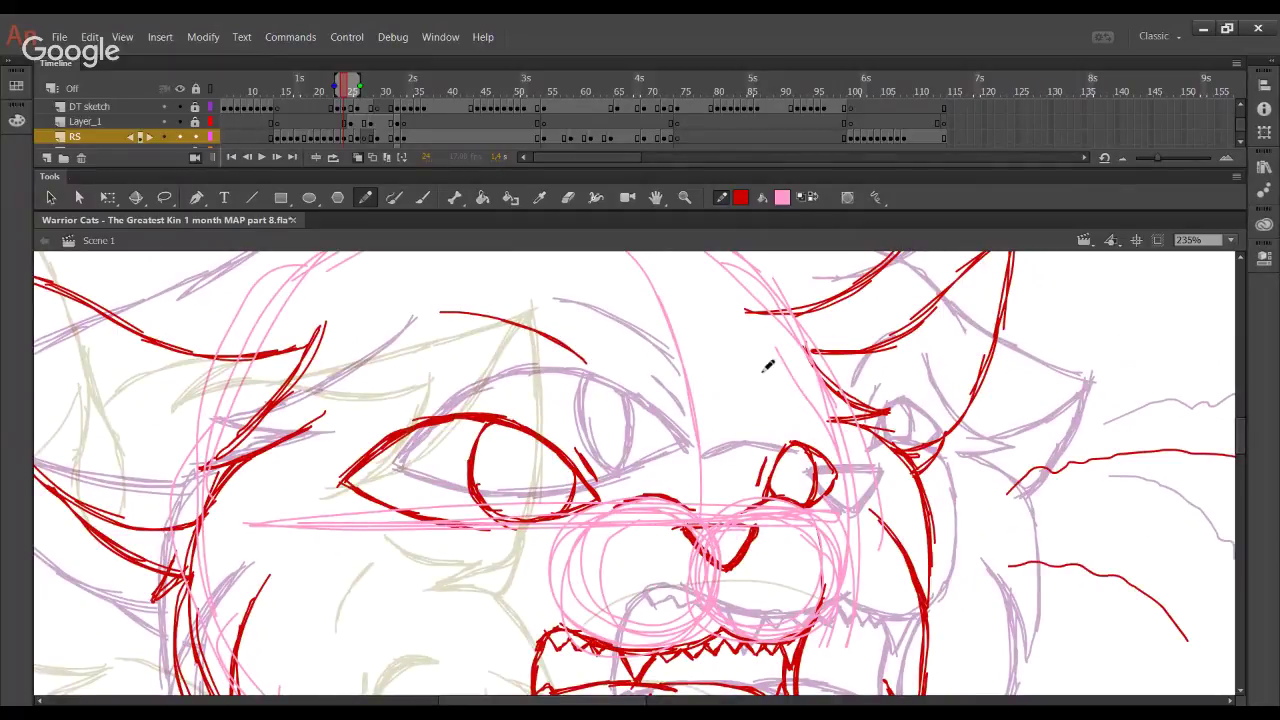
drag(750, 384, 779, 340)
Link the pink construction lines with pink strokes to delete them all, and restore red as the stroke colour
drag(472, 478, 352, 284)
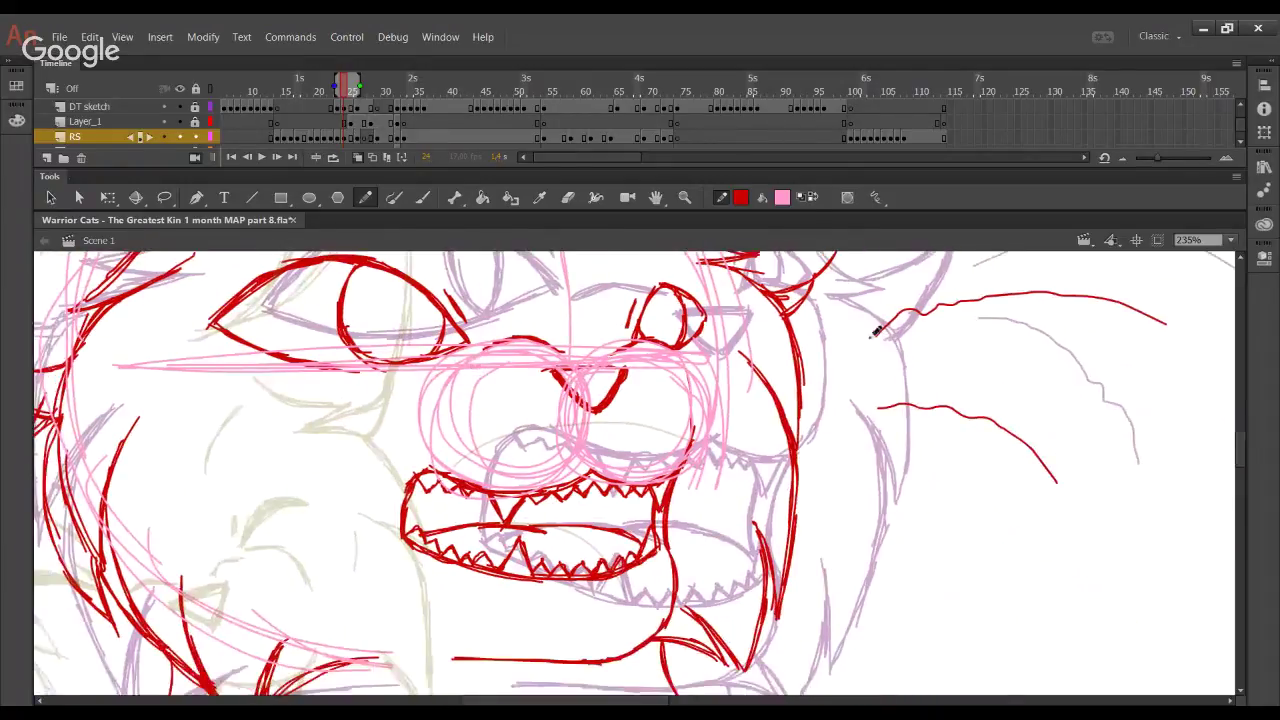
key(x)
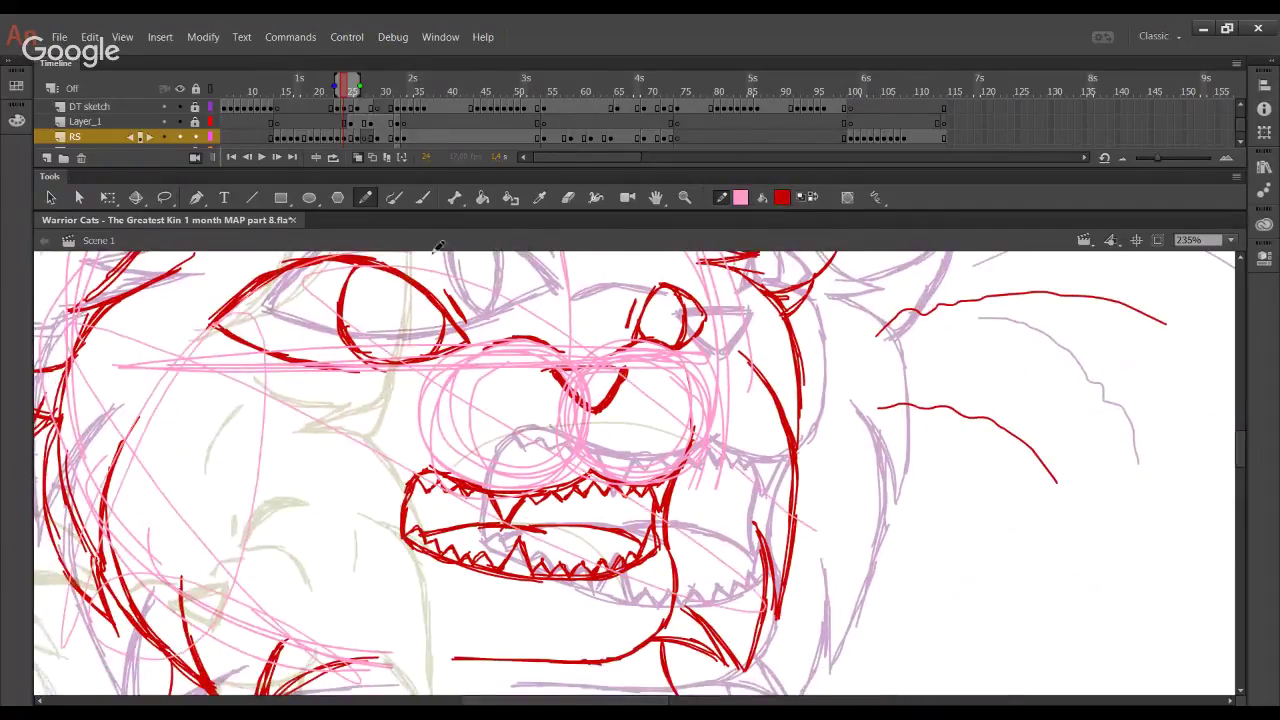
mouse_move(519, 442)
mouse_down()
mouse_move(533, 562)
mouse_move(568, 657)
mouse_up()
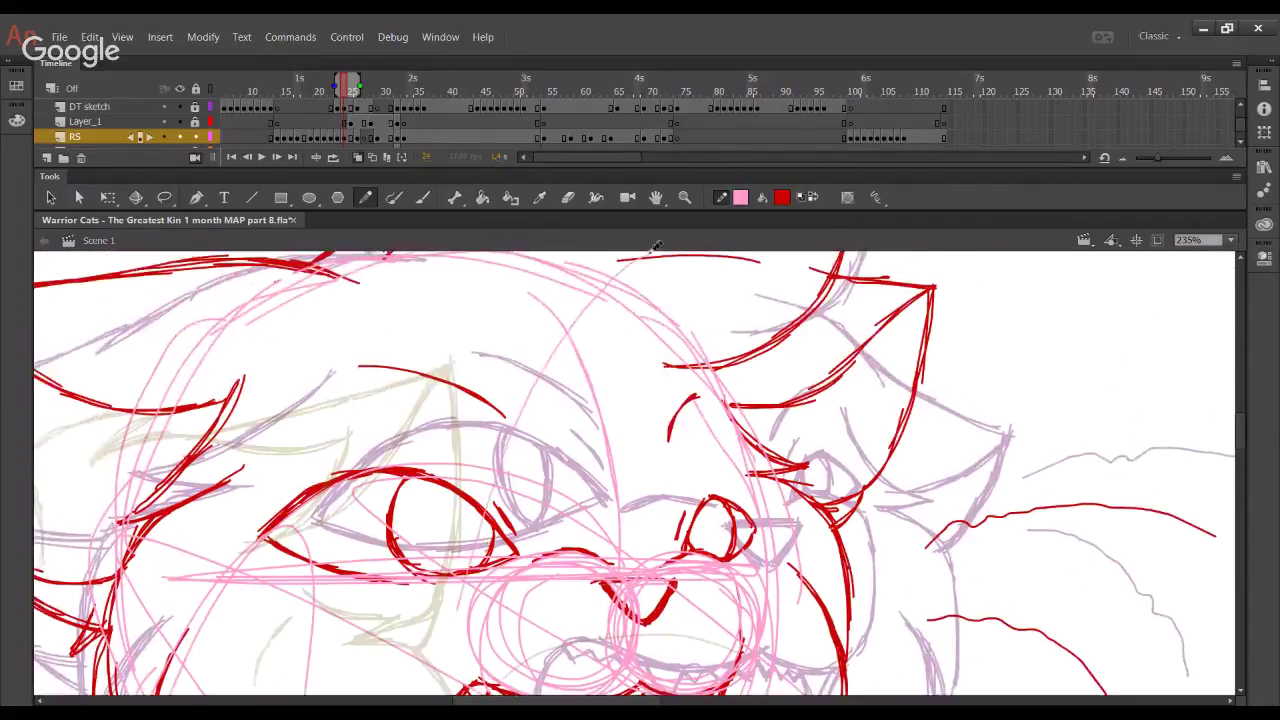
ctrl+double_click(593, 373)
key(Delete)
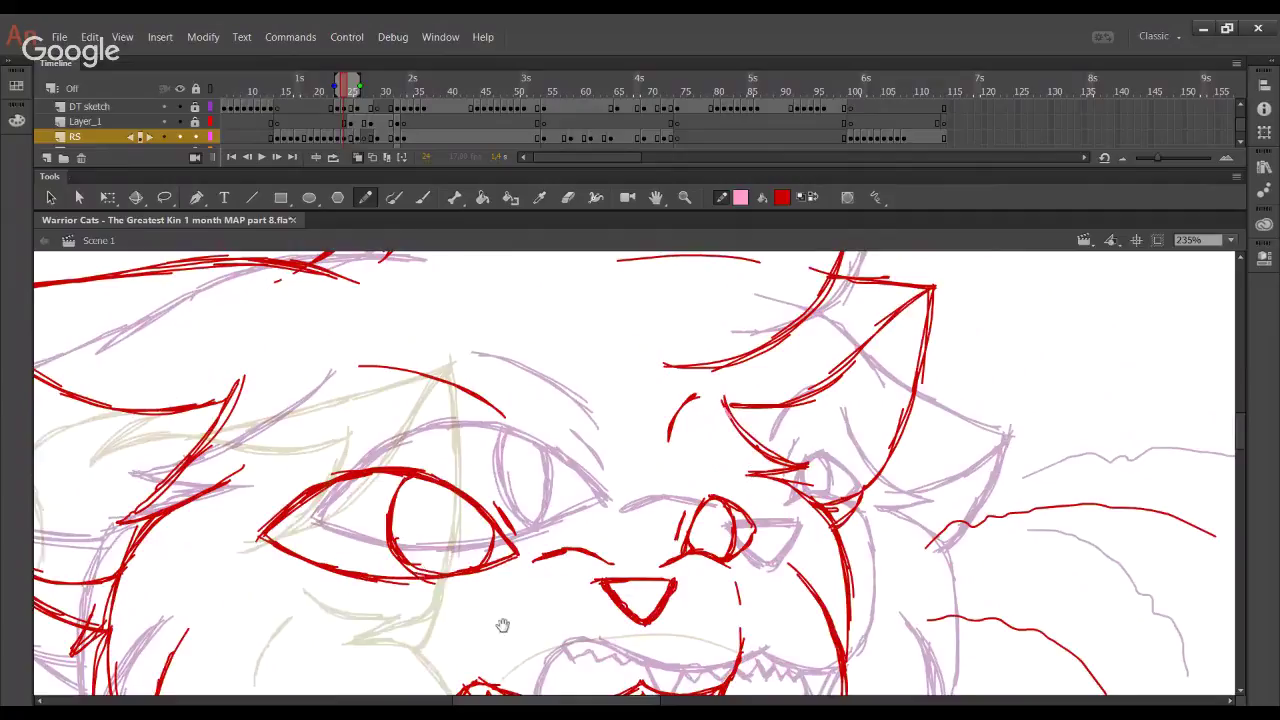
mouse_move(500, 623)
mouse_down()
mouse_move(531, 369)
mouse_move(584, 472)
mouse_up()
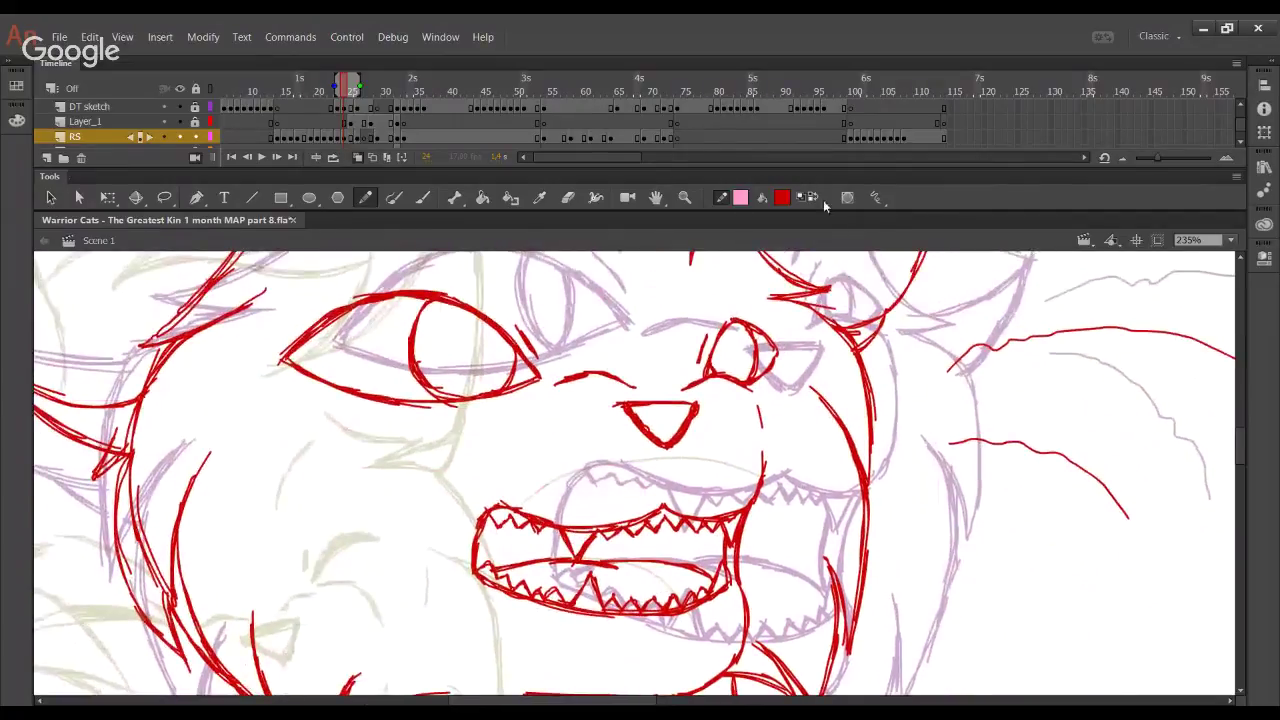
click(814, 198)
Set the view to 100% and examine the drawn head and body against the neighbouring frames
drag(483, 602, 700, 448)
mouse_move(574, 468)
mouse_down()
mouse_move(714, 447)
mouse_move(643, 502)
mouse_up()
drag(725, 418, 522, 564)
drag(616, 504, 498, 610)
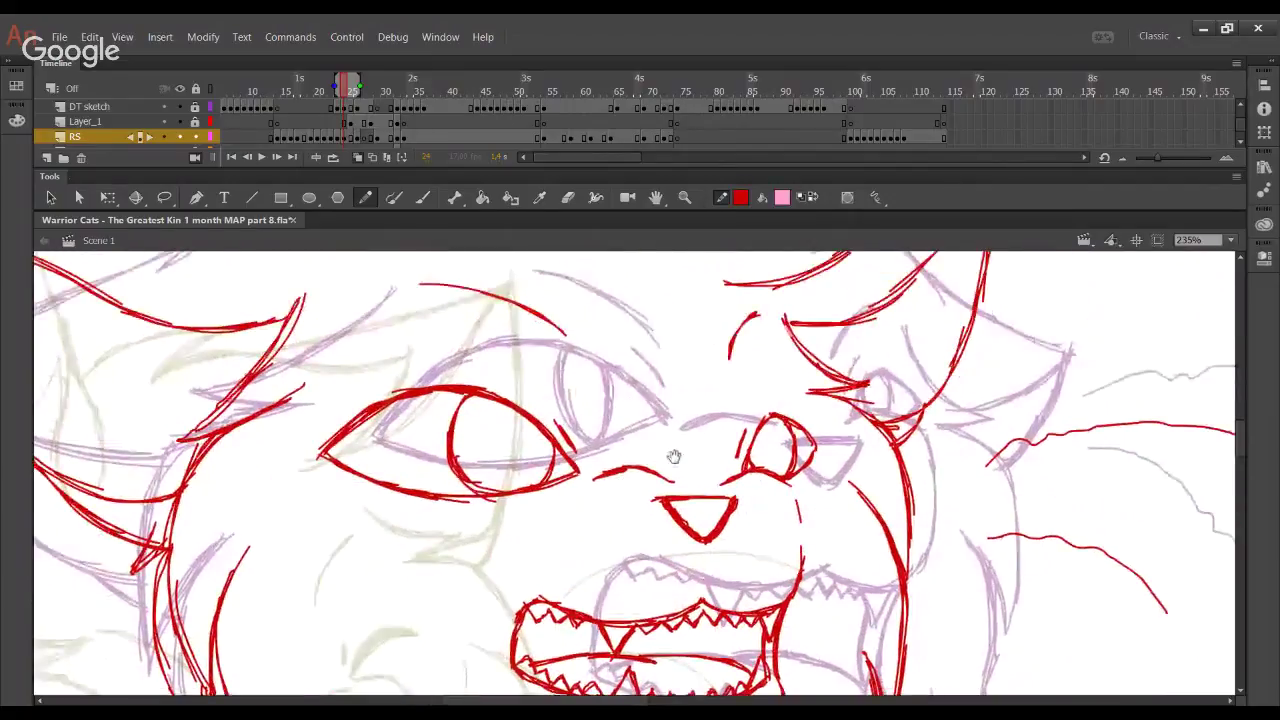
drag(674, 457, 629, 563)
mouse_move(679, 333)
mouse_down()
mouse_move(789, 371)
mouse_move(878, 228)
mouse_up()
click(1231, 241)
click(1212, 337)
mouse_move(931, 591)
mouse_down()
mouse_move(711, 369)
mouse_move(711, 380)
mouse_move(844, 414)
mouse_move(851, 526)
mouse_up()
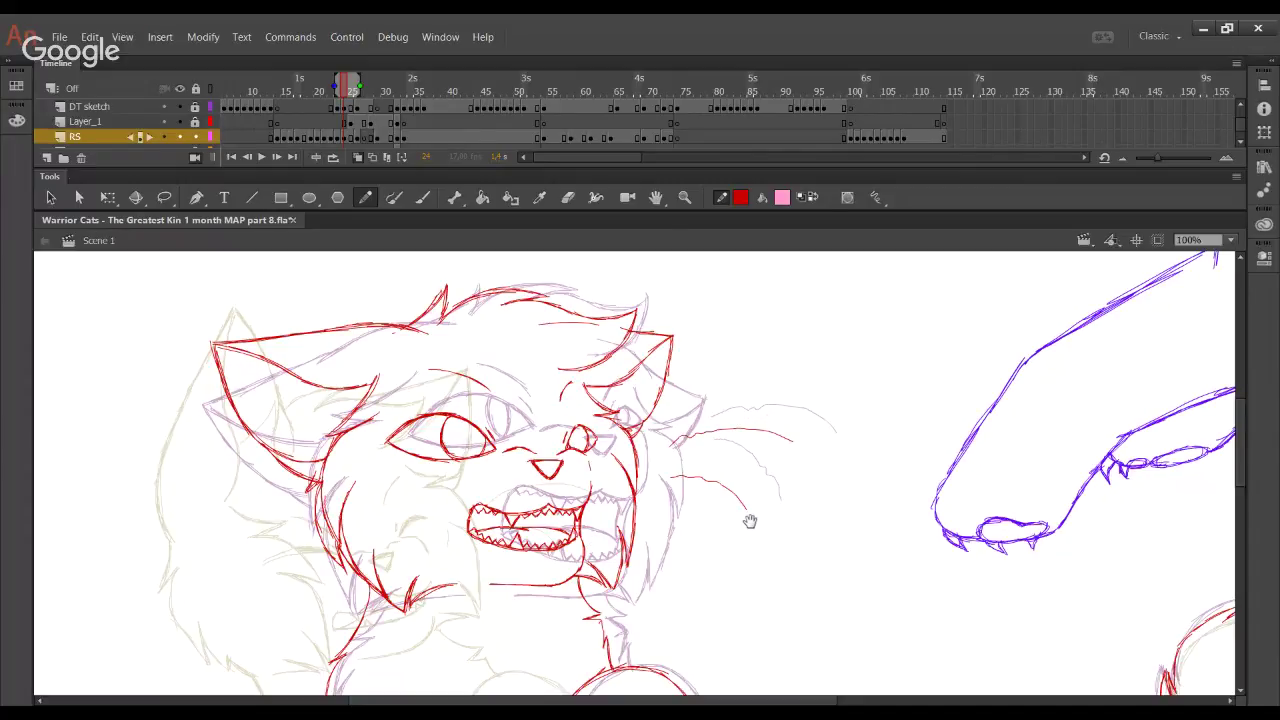
mouse_move(750, 521)
mouse_down()
mouse_move(649, 377)
mouse_move(623, 434)
mouse_move(720, 544)
mouse_up()
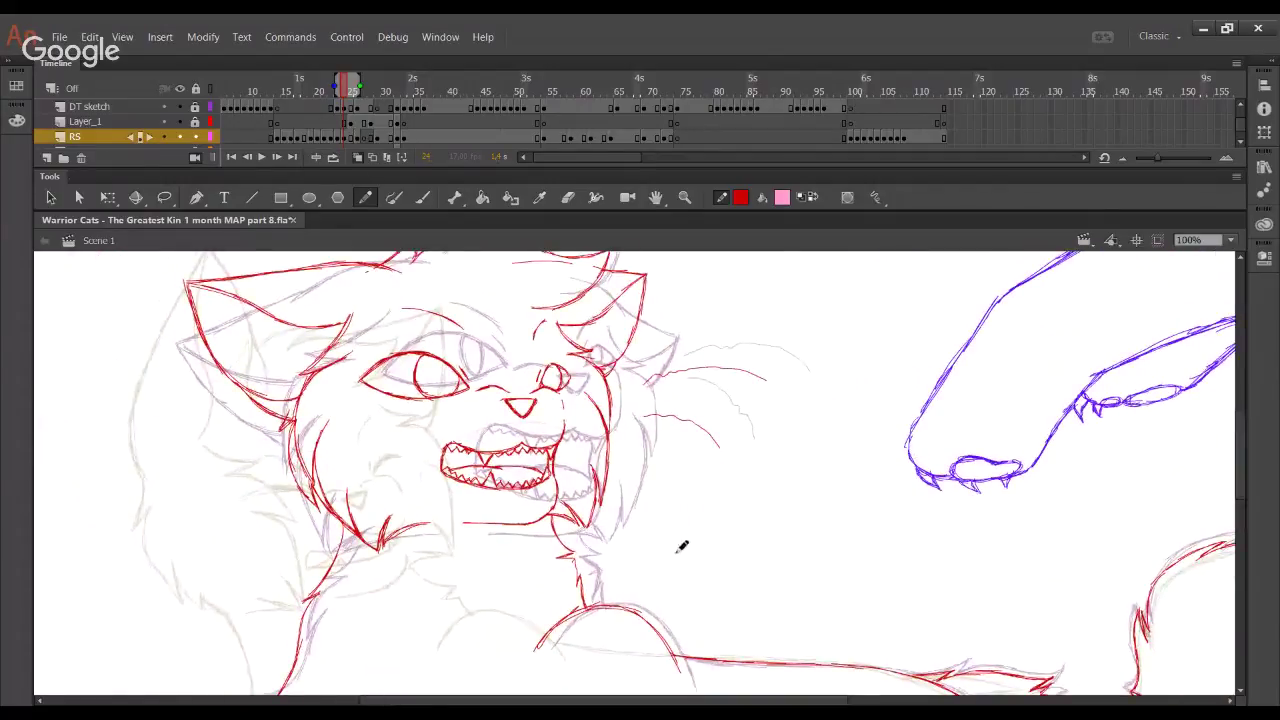
drag(774, 566, 666, 300)
drag(683, 384, 711, 557)
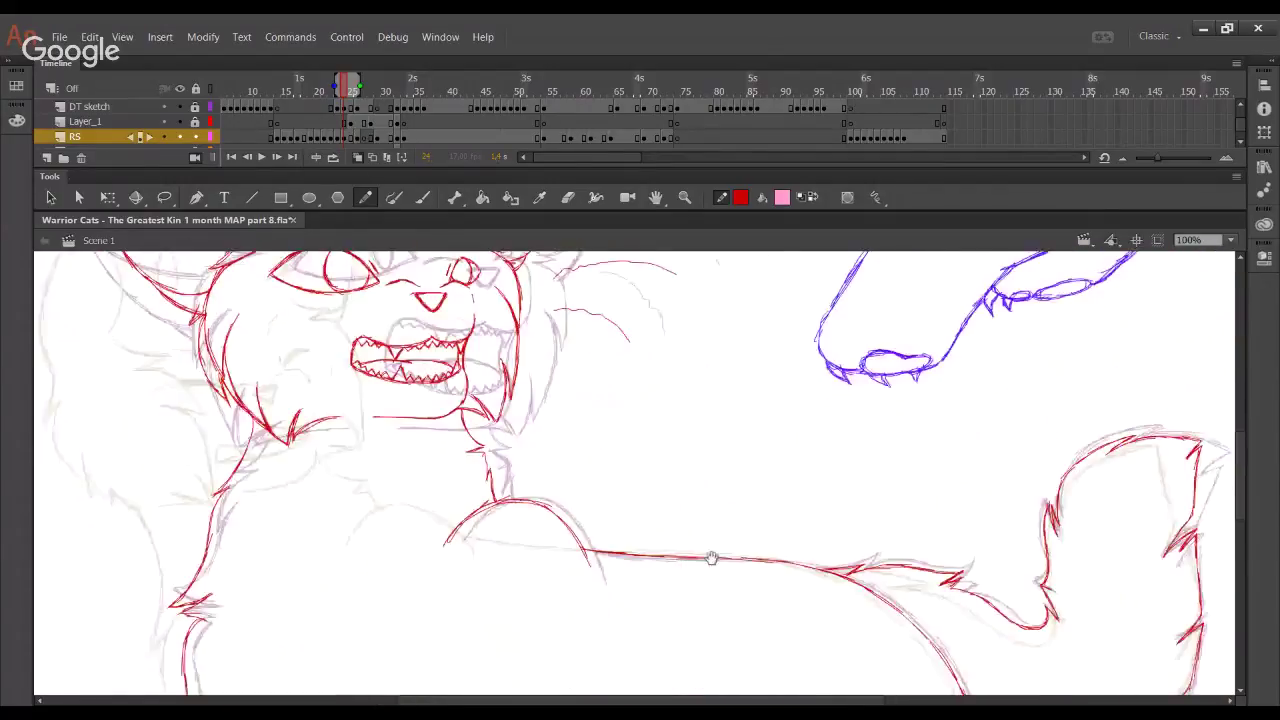
drag(611, 438, 750, 578)
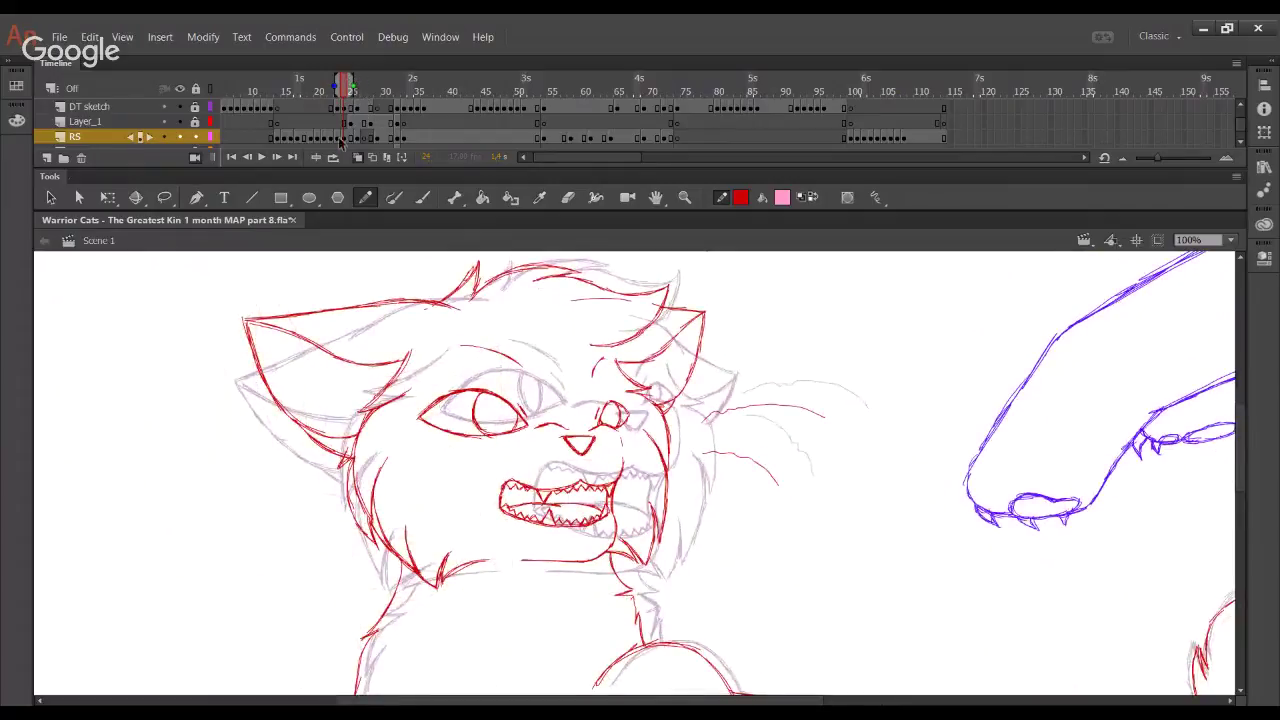
Insert a blank keyframe at frame 25 of the RS layer and switch the stroke colour to pink
click(277, 157)
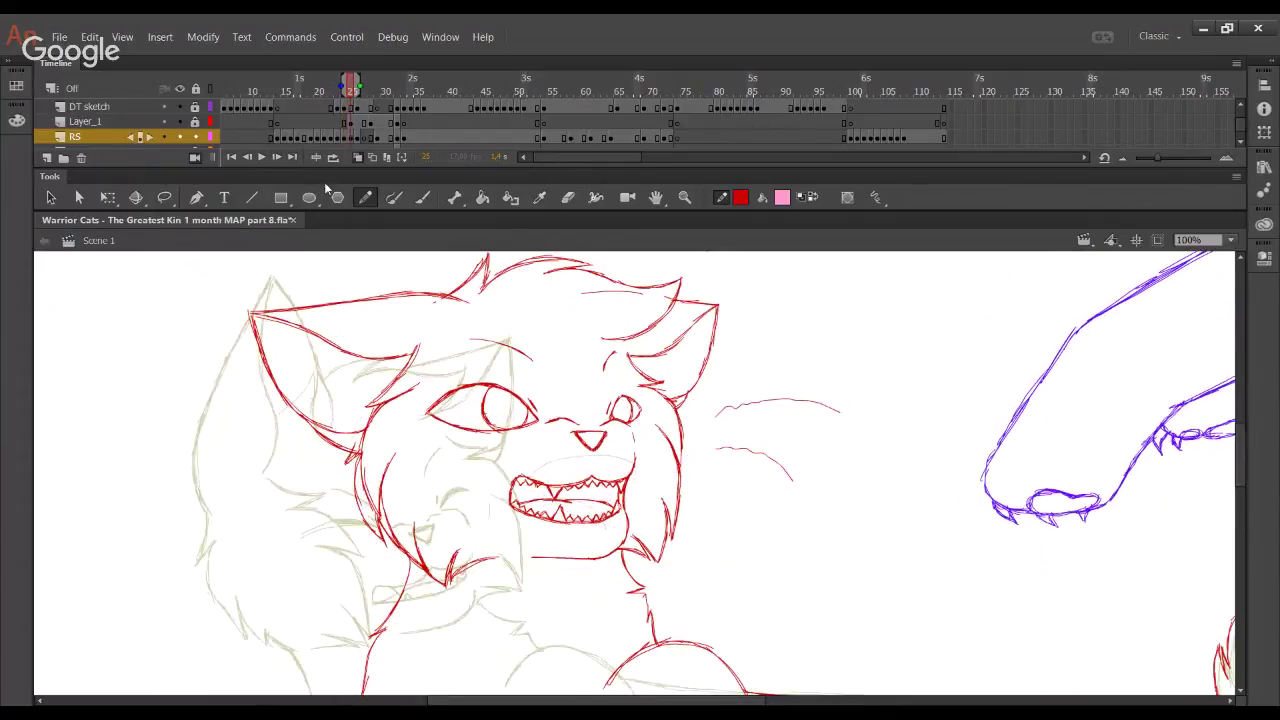
key(F7)
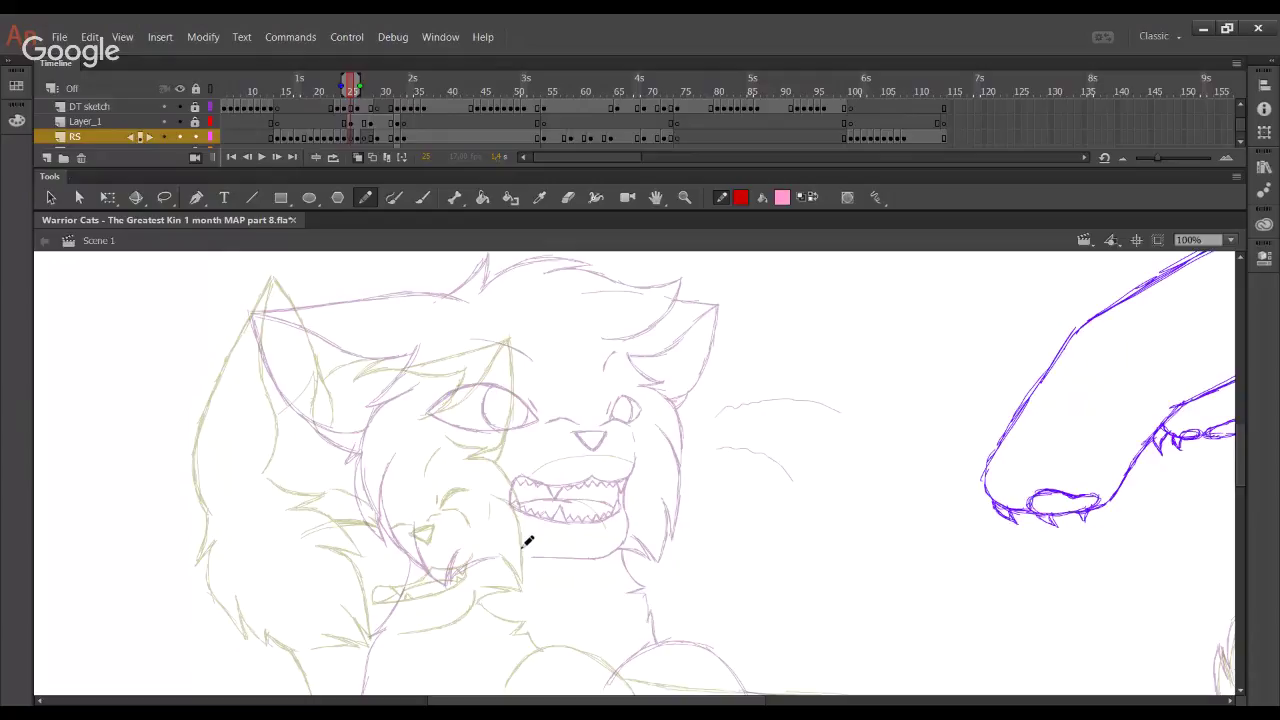
mouse_move(402, 372)
mouse_down()
mouse_move(510, 418)
mouse_move(517, 380)
mouse_move(535, 374)
mouse_up()
key(space)
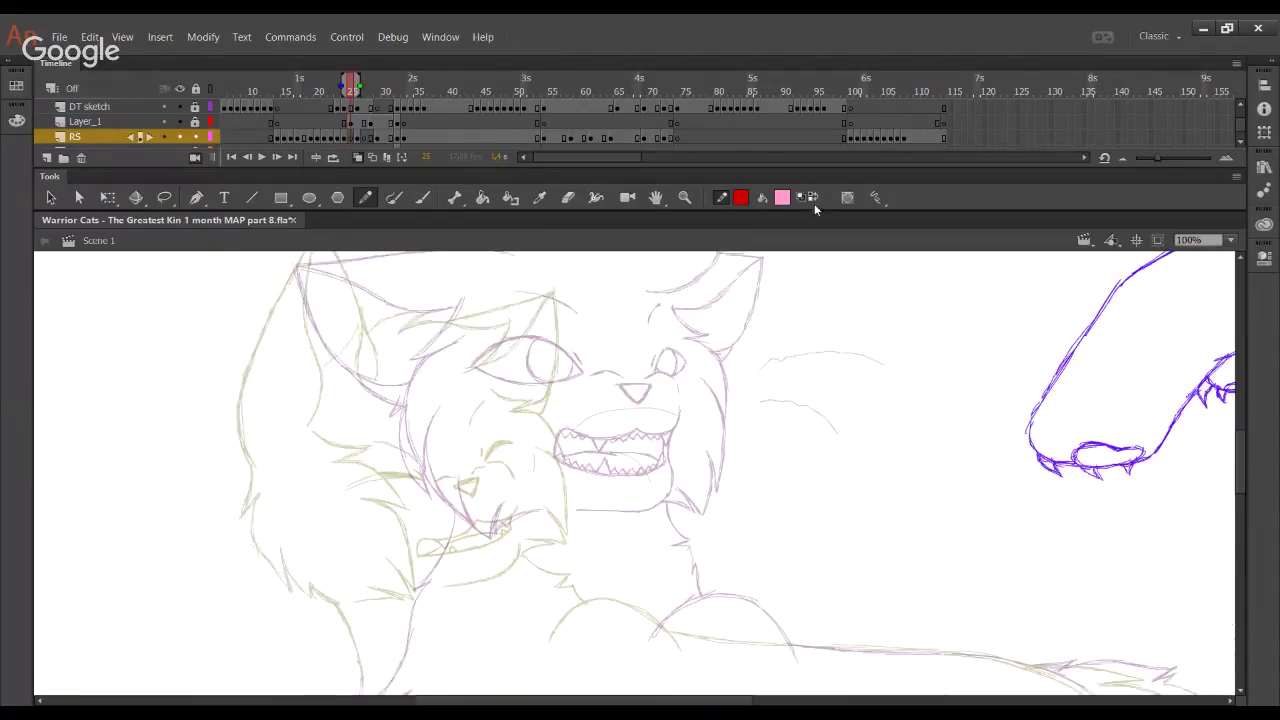
click(814, 201)
Sketch a round pink construction circle for the head over the onion-skinned cat's face
key(space)
mouse_move(436, 324)
mouse_down()
mouse_move(476, 350)
mouse_move(520, 306)
mouse_move(420, 400)
mouse_move(429, 371)
mouse_move(436, 458)
mouse_move(505, 547)
mouse_up()
key(ctrl+z)
drag(411, 478, 521, 556)
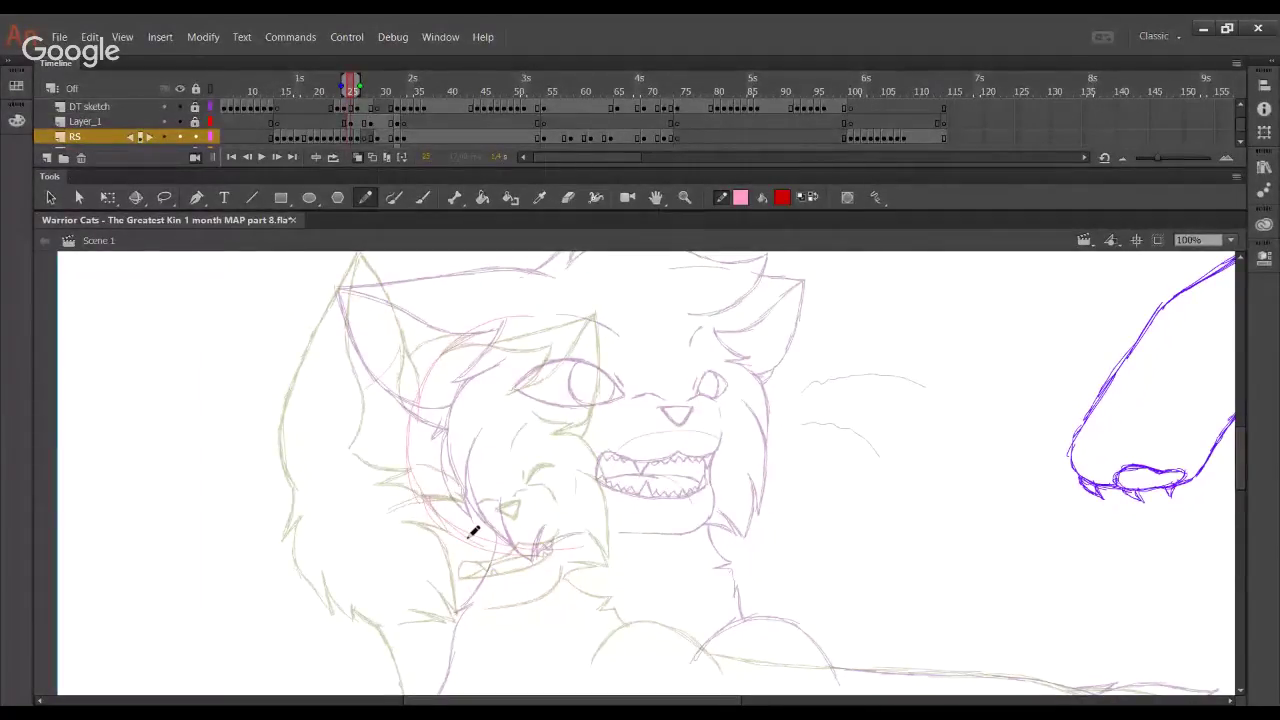
mouse_move(474, 531)
mouse_down()
mouse_move(618, 526)
mouse_move(650, 392)
mouse_move(598, 329)
mouse_move(642, 372)
mouse_move(612, 339)
mouse_move(550, 314)
mouse_move(469, 338)
mouse_move(511, 317)
mouse_move(439, 376)
mouse_move(430, 431)
mouse_move(415, 401)
mouse_move(470, 517)
mouse_up()
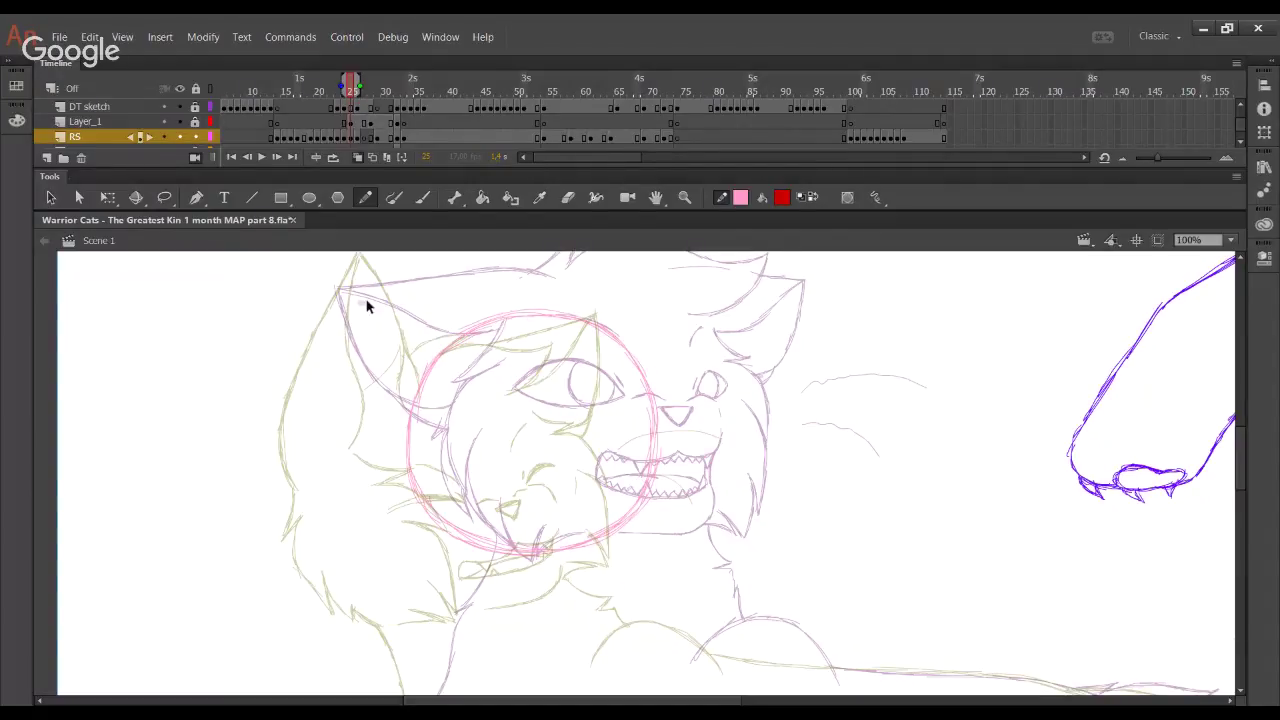
Skew the head circle slightly and shift it up and left, and extend the onion-skin range one frame earlier
drag(358, 301, 812, 602)
click(108, 198)
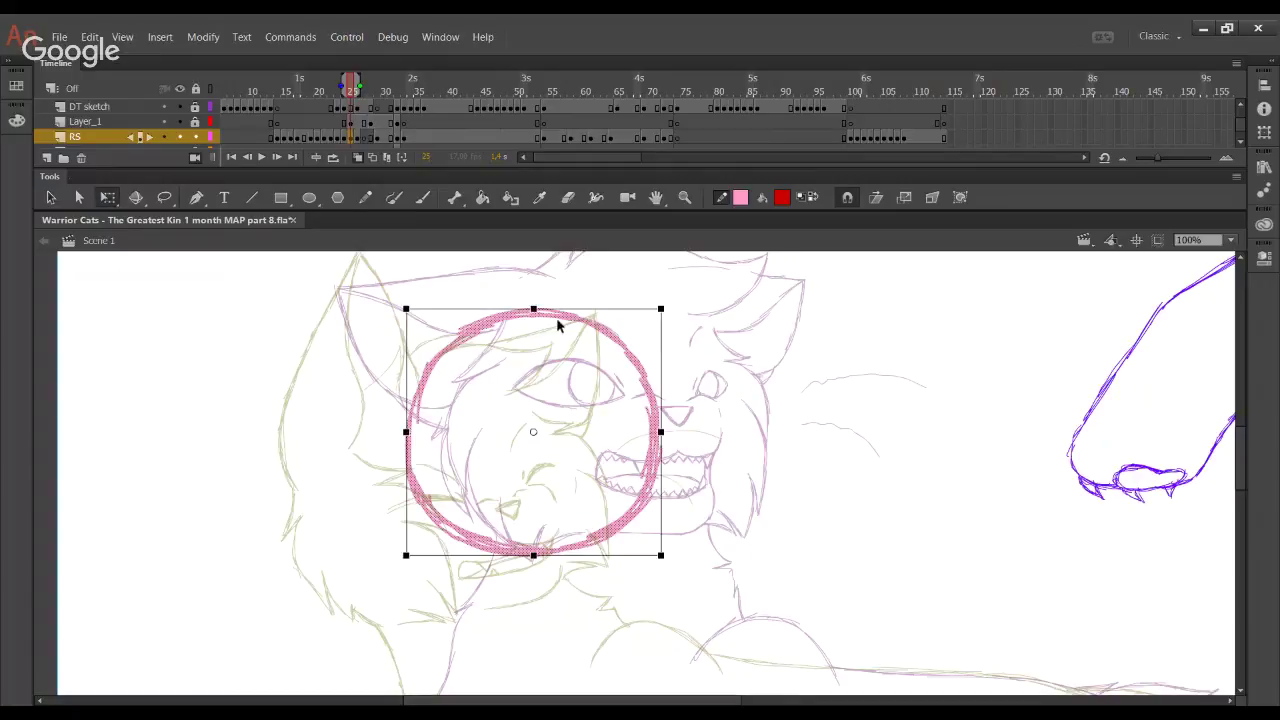
drag(557, 308, 598, 323)
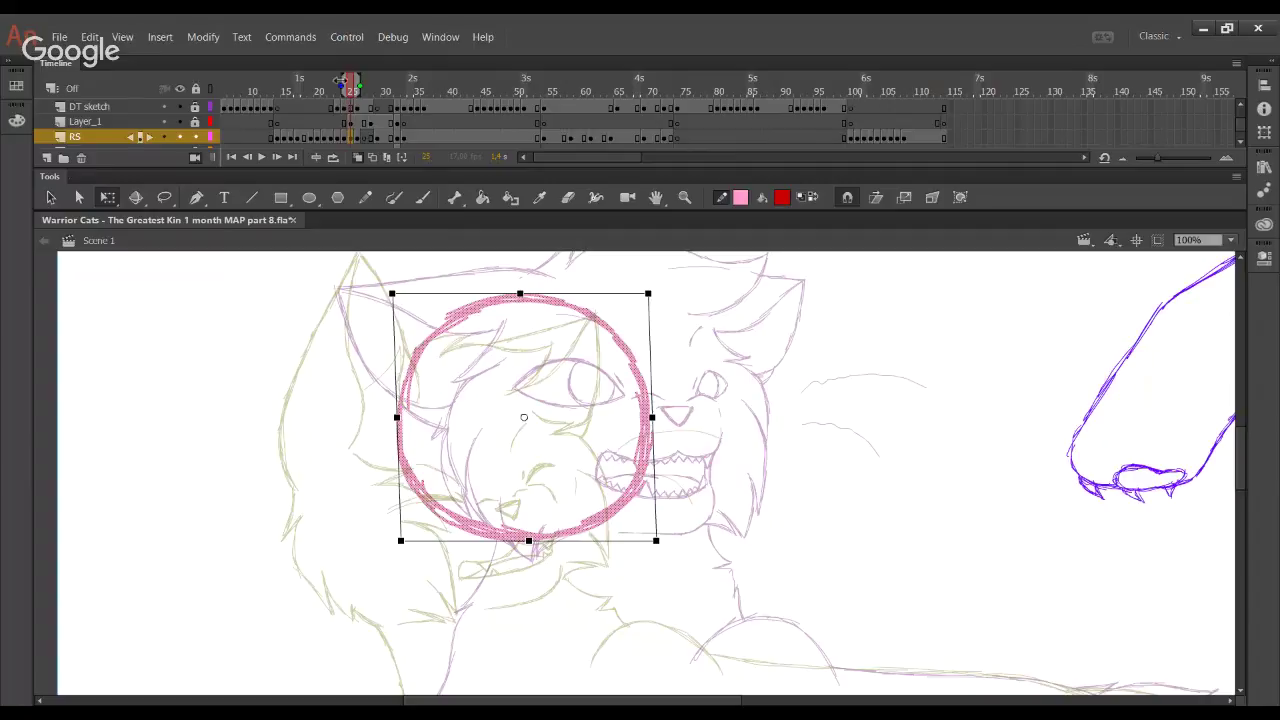
drag(340, 82, 334, 87)
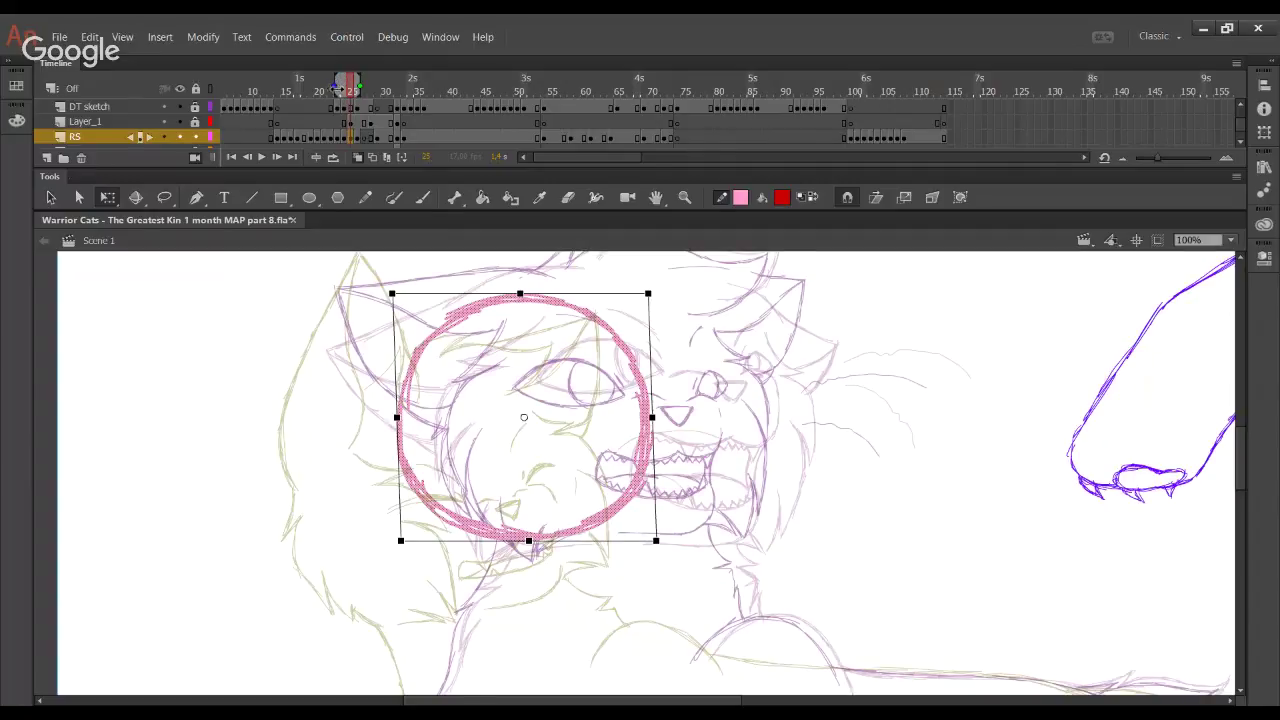
Shorten the onion-skin range by one earlier frame, play the animation from frame 14, and return to frame 25
drag(334, 86, 349, 86)
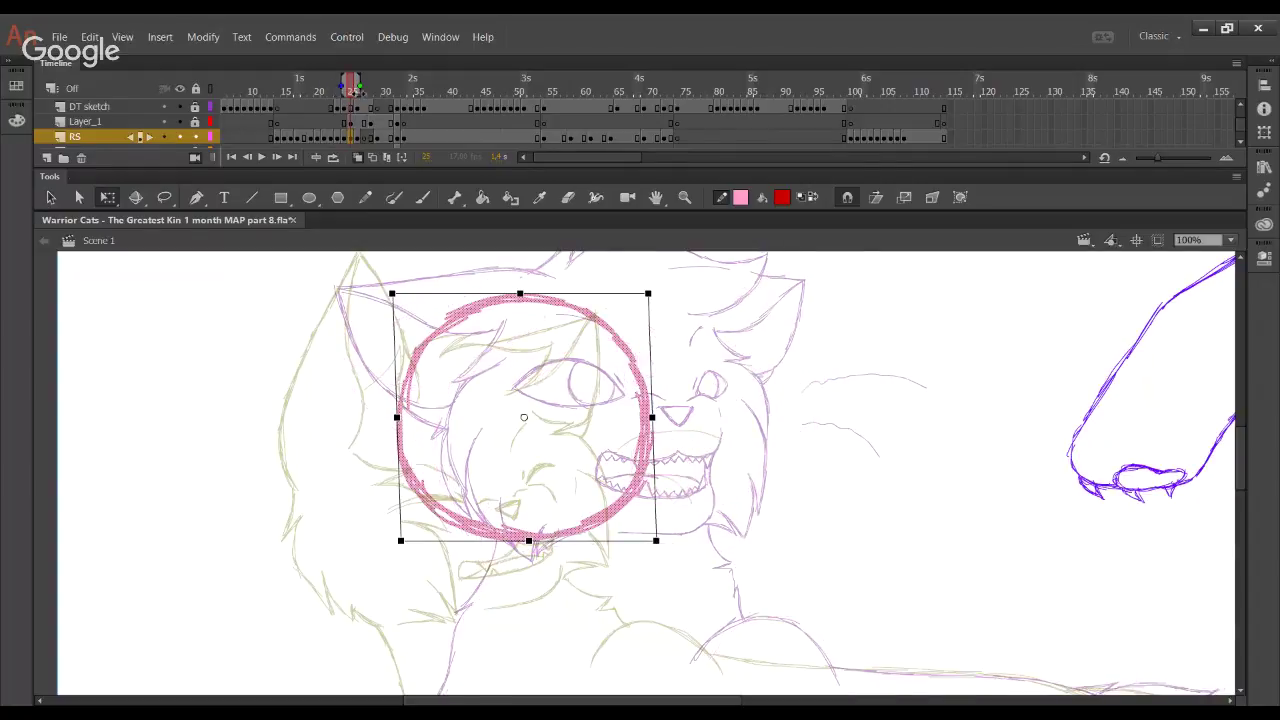
click(365, 197)
click(277, 80)
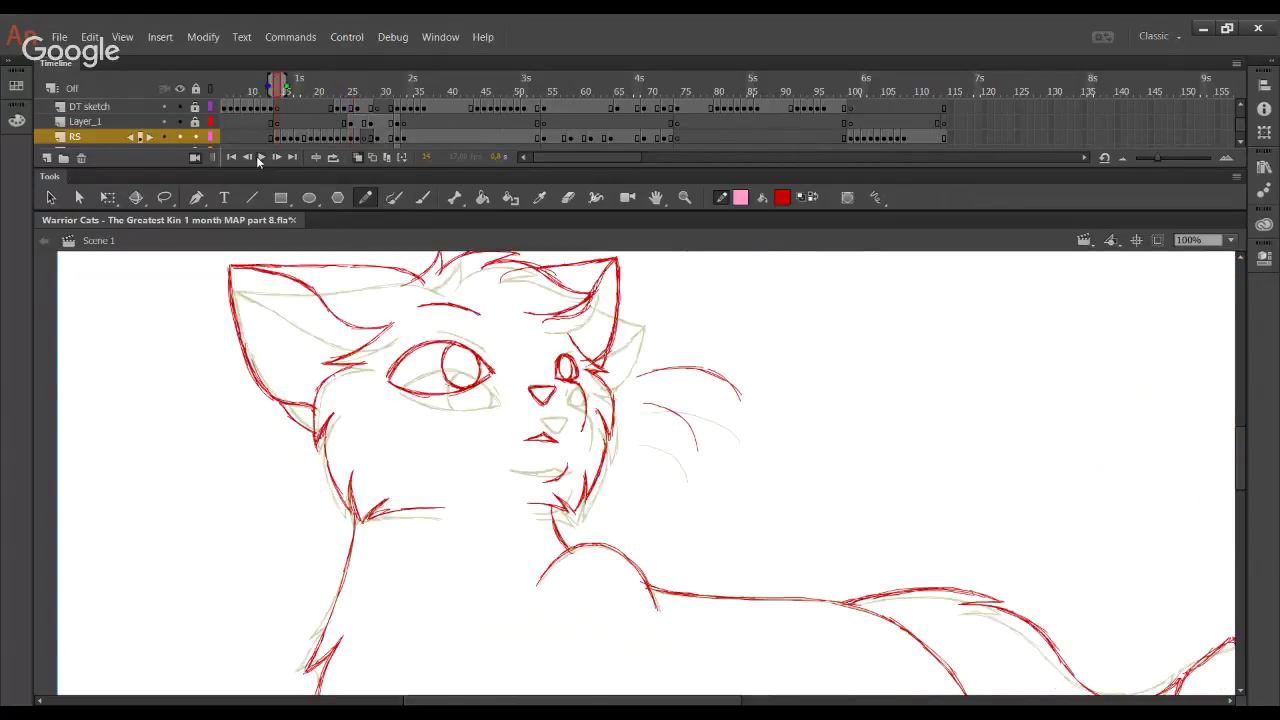
click(260, 158)
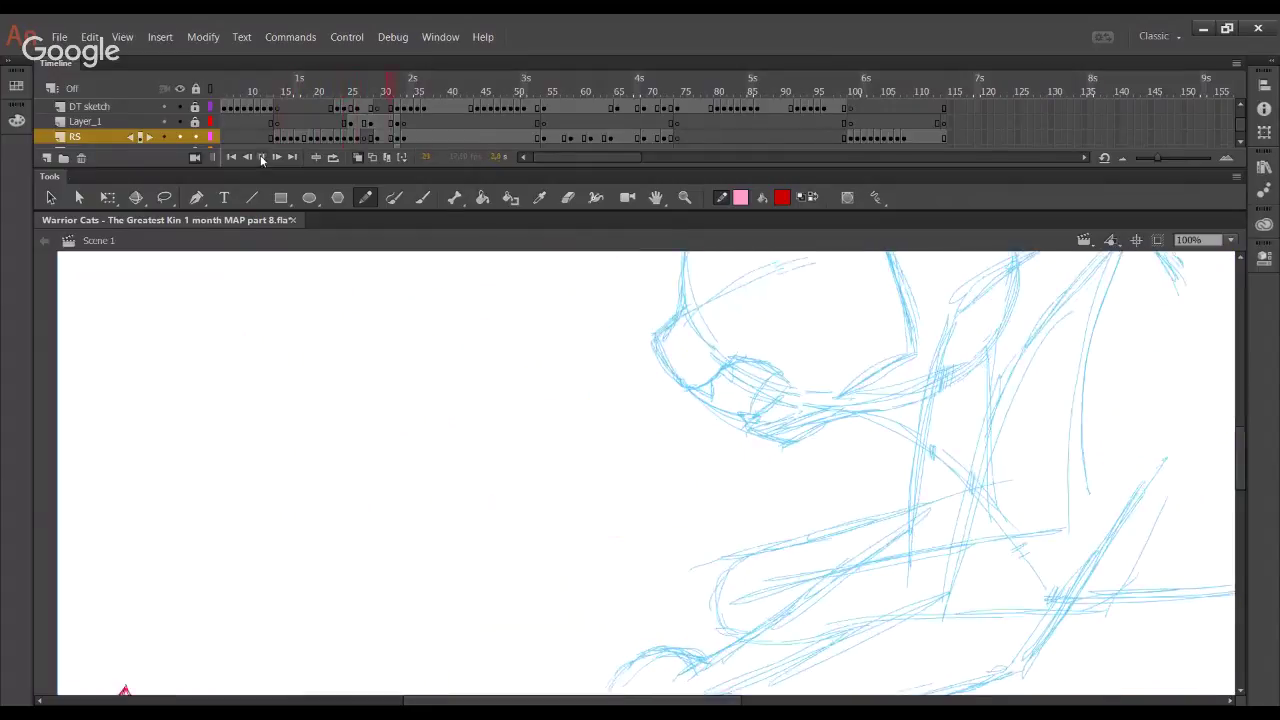
drag(337, 77, 351, 79)
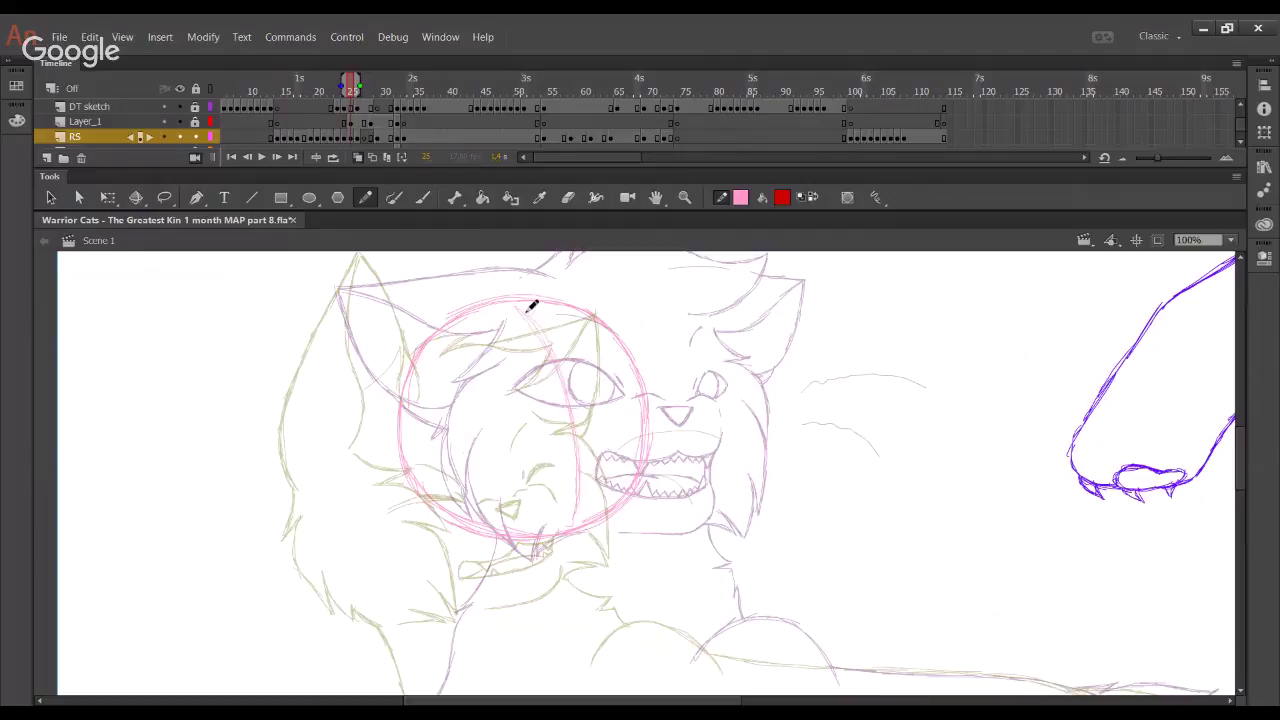
Draw pink curved face guidelines across the head circle and two small overlapping muzzle circles where they cross
mouse_move(427, 455)
mouse_down()
mouse_move(486, 439)
mouse_move(428, 457)
mouse_move(470, 434)
mouse_move(654, 403)
mouse_move(526, 431)
mouse_move(628, 414)
mouse_up()
mouse_move(552, 430)
mouse_down()
mouse_move(545, 471)
mouse_move(586, 444)
mouse_move(541, 423)
mouse_move(583, 462)
mouse_move(576, 430)
mouse_move(624, 428)
mouse_move(582, 456)
mouse_move(605, 415)
mouse_move(643, 449)
mouse_up()
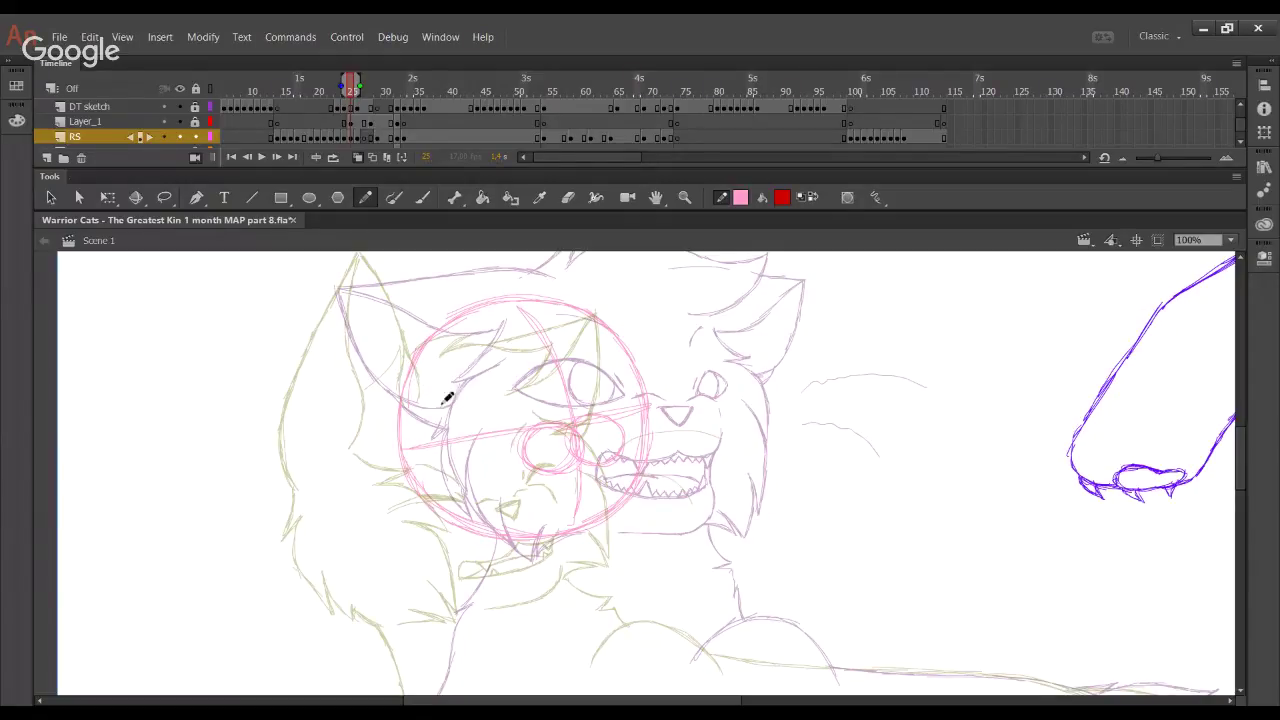
Switch the stroke colour to red and draw the shoulder arc midway between the two onion-skinned shoulder arcs
drag(472, 458, 454, 380)
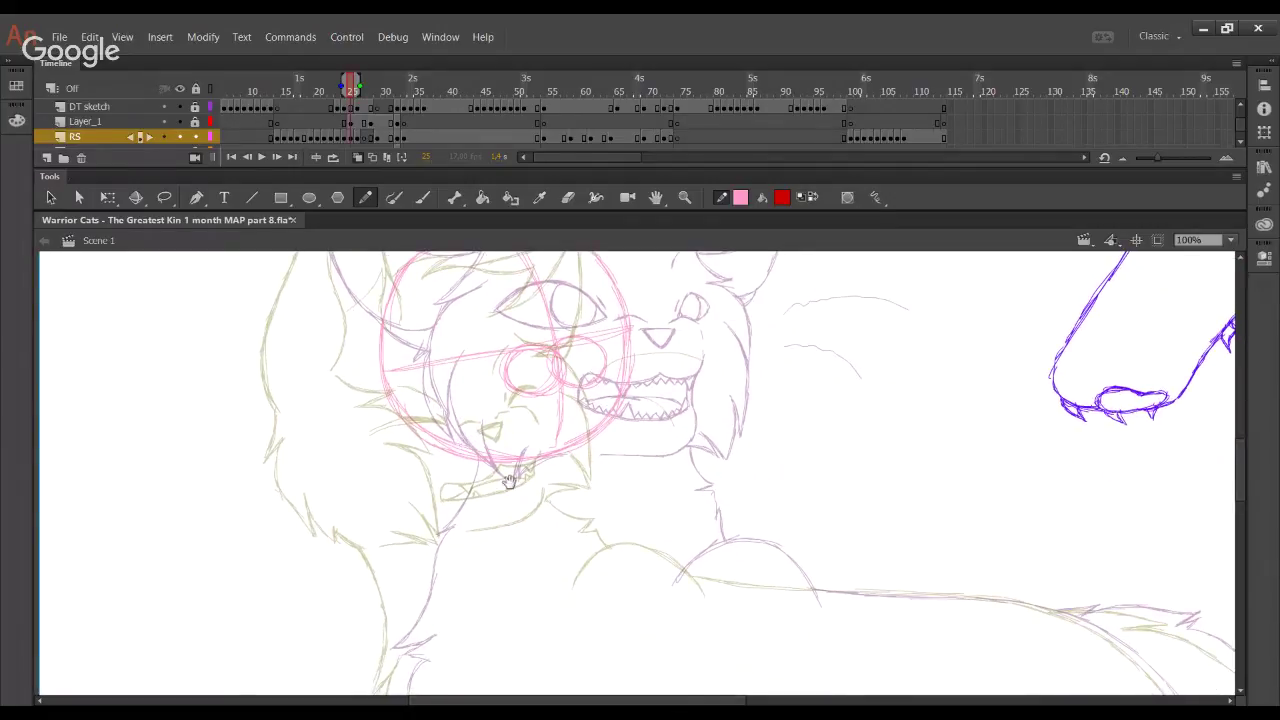
drag(510, 481, 488, 443)
mouse_move(515, 504)
mouse_down()
mouse_move(499, 476)
mouse_move(503, 503)
mouse_move(515, 500)
mouse_up()
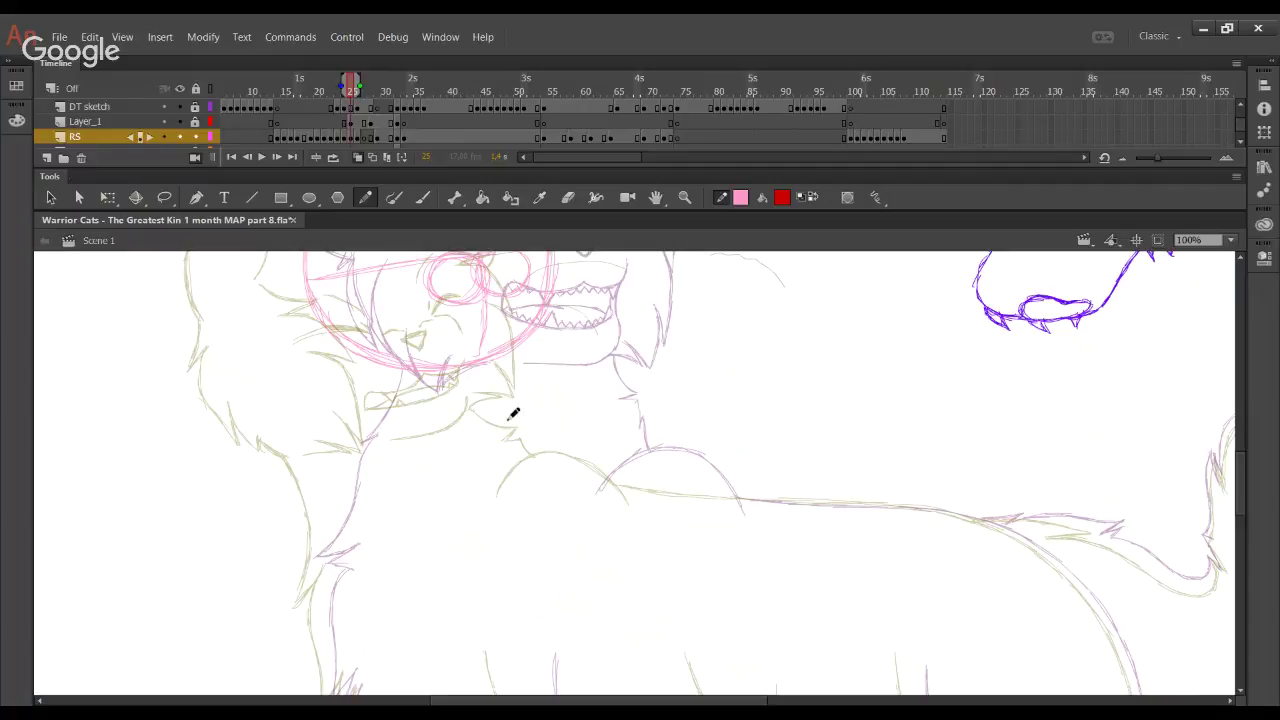
click(810, 197)
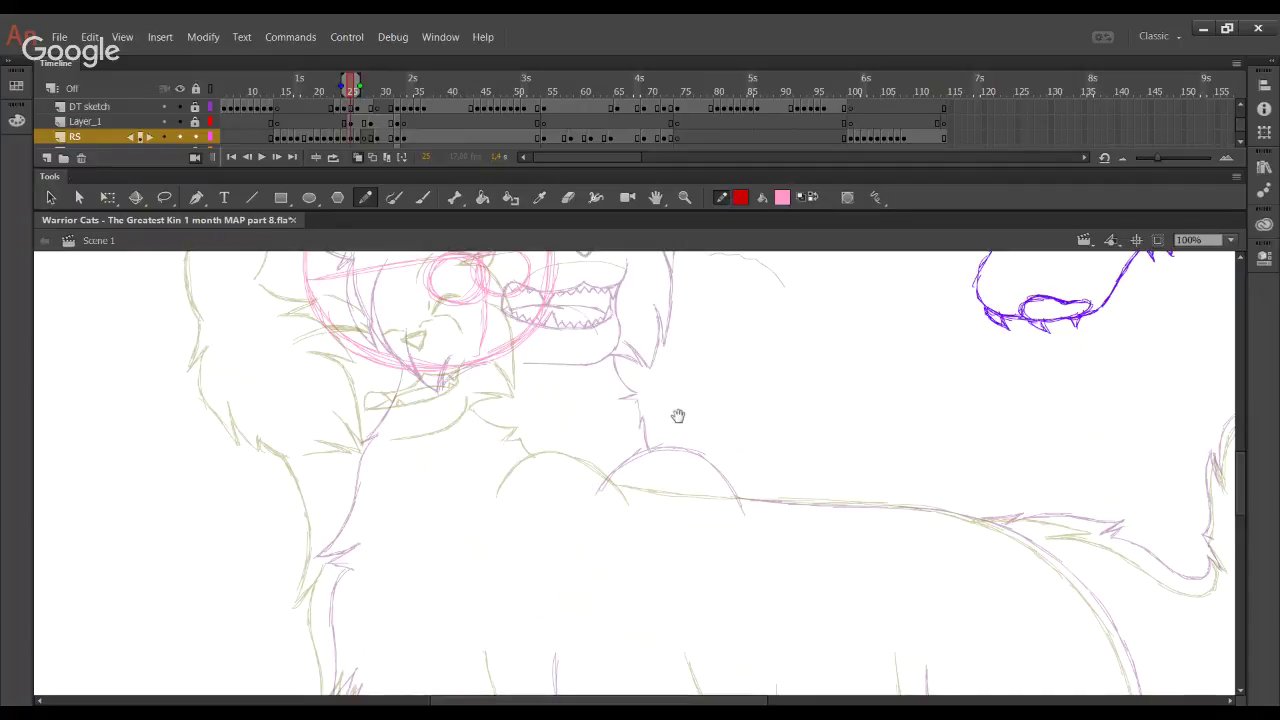
mouse_move(640, 543)
mouse_down()
mouse_move(674, 354)
mouse_move(582, 410)
mouse_up()
drag(499, 359, 560, 316)
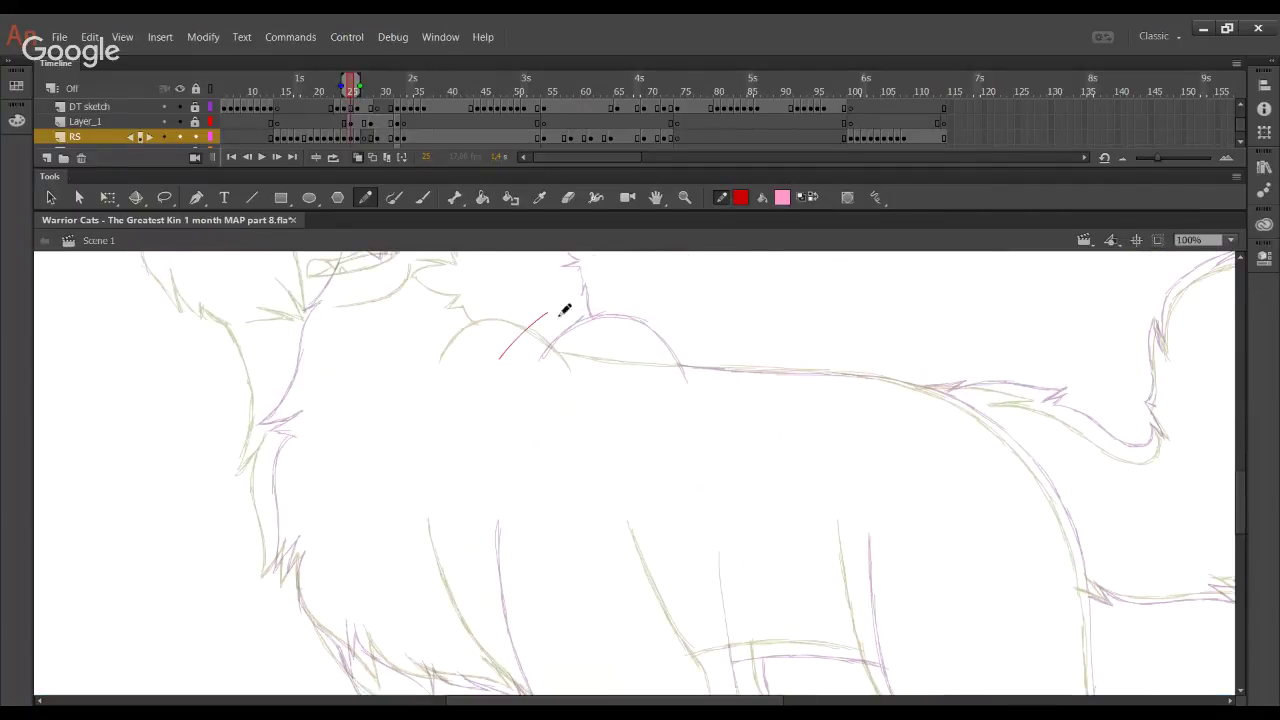
mouse_move(500, 354)
mouse_down()
mouse_move(570, 317)
mouse_move(518, 328)
mouse_move(594, 327)
mouse_move(548, 318)
mouse_move(626, 348)
mouse_move(591, 320)
mouse_move(648, 370)
mouse_up()
key(ctrl+z)
drag(597, 326, 646, 374)
drag(527, 331, 501, 357)
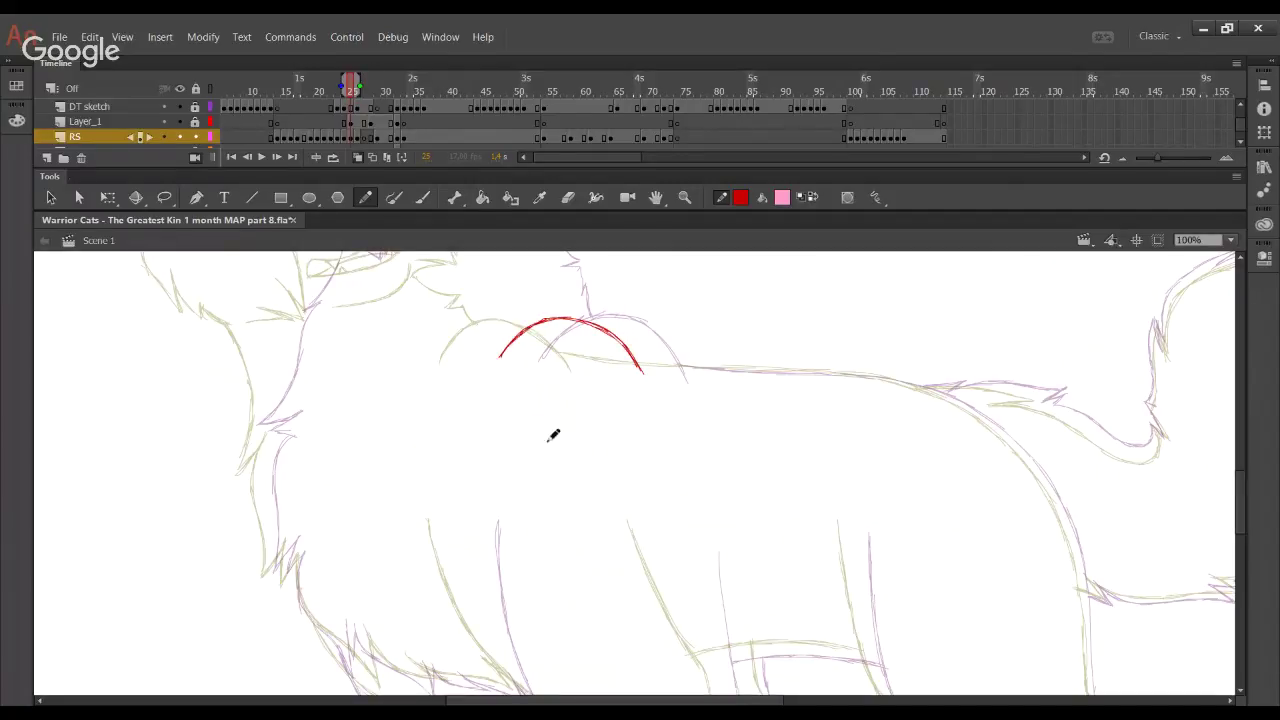
Draw the curved red upper line of the front leg between its onion-skinned positions, continuing just below the canvas edge
mouse_move(563, 500)
mouse_down()
mouse_move(534, 343)
mouse_move(537, 417)
mouse_up()
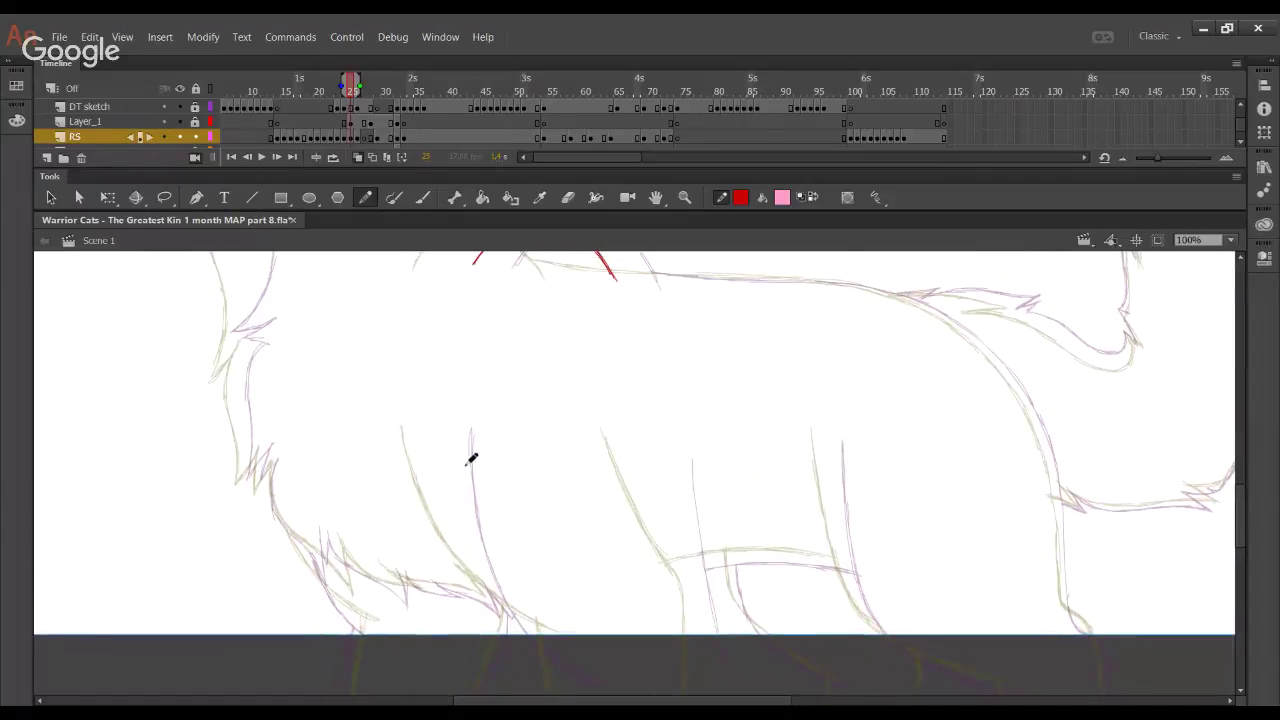
drag(448, 422, 453, 490)
drag(447, 425, 466, 558)
key(ctrl+z)
mouse_move(452, 425)
mouse_down()
mouse_move(476, 557)
mouse_move(458, 507)
mouse_move(502, 611)
mouse_move(466, 528)
mouse_move(474, 555)
mouse_move(568, 653)
mouse_move(495, 591)
mouse_move(574, 659)
mouse_up()
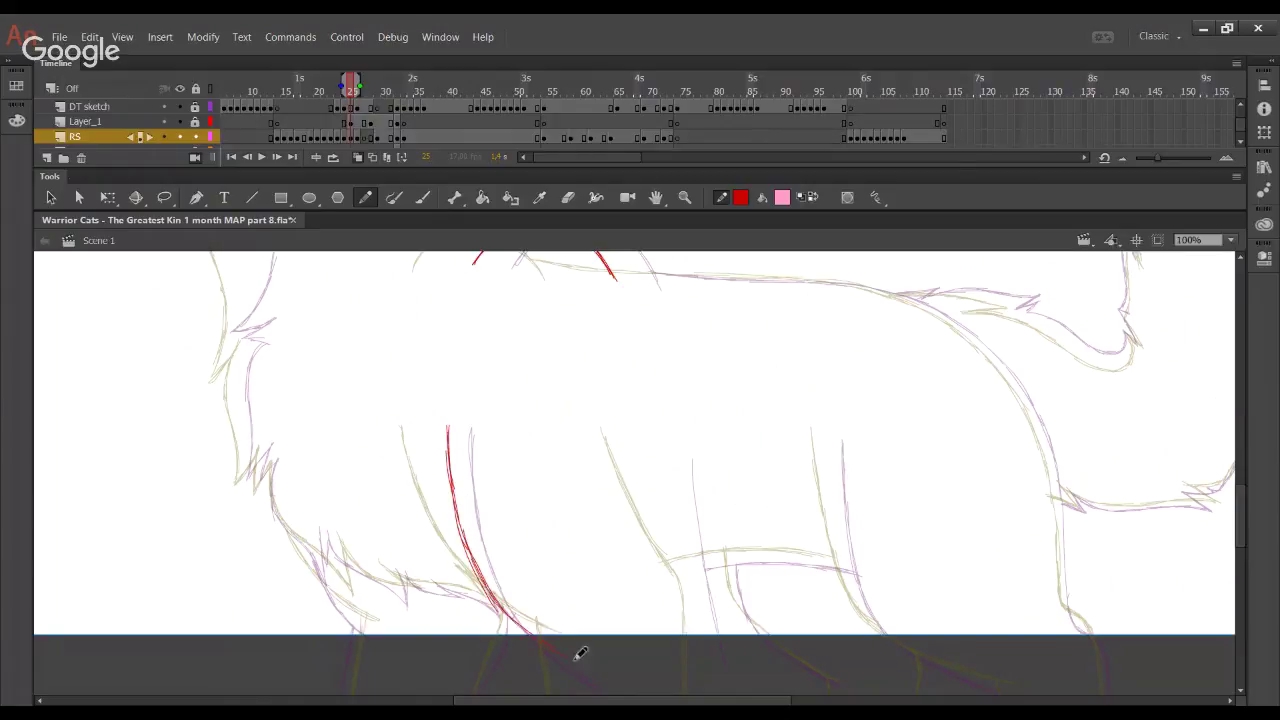
drag(499, 605, 587, 662)
drag(528, 627, 575, 657)
click(433, 706)
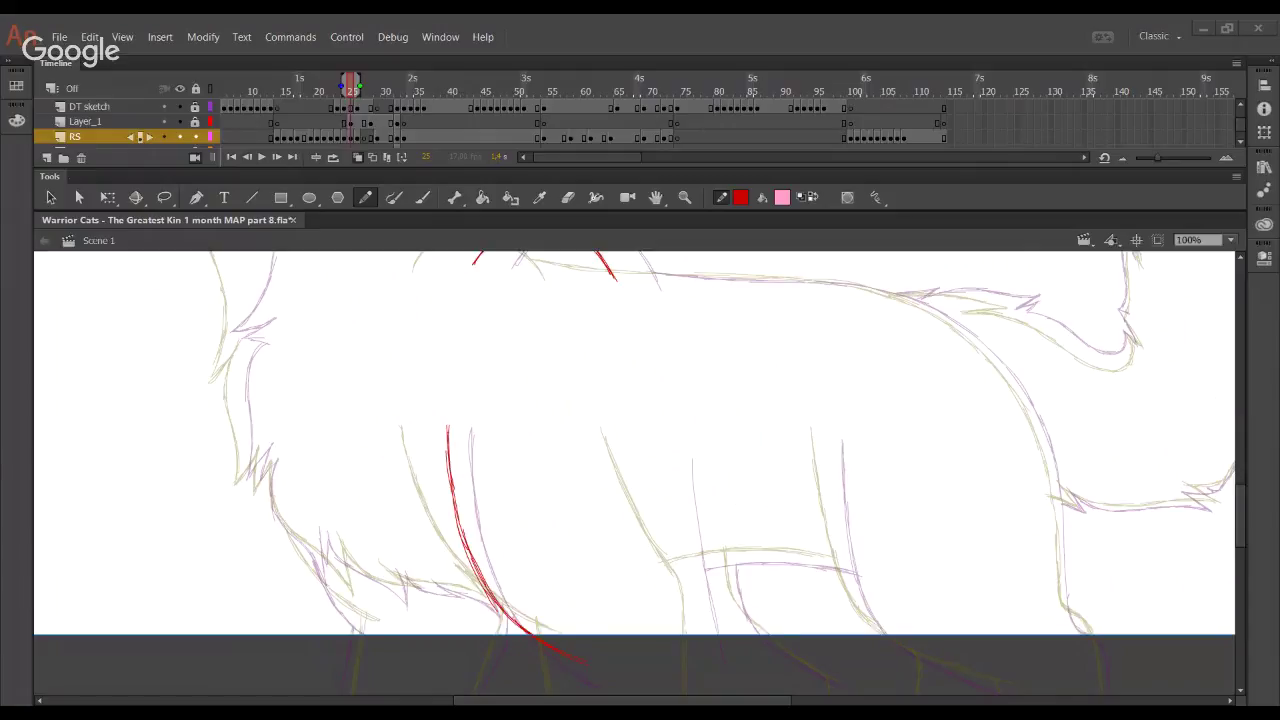
click(12, 469)
drag(367, 491, 463, 514)
key(ctrl+z)
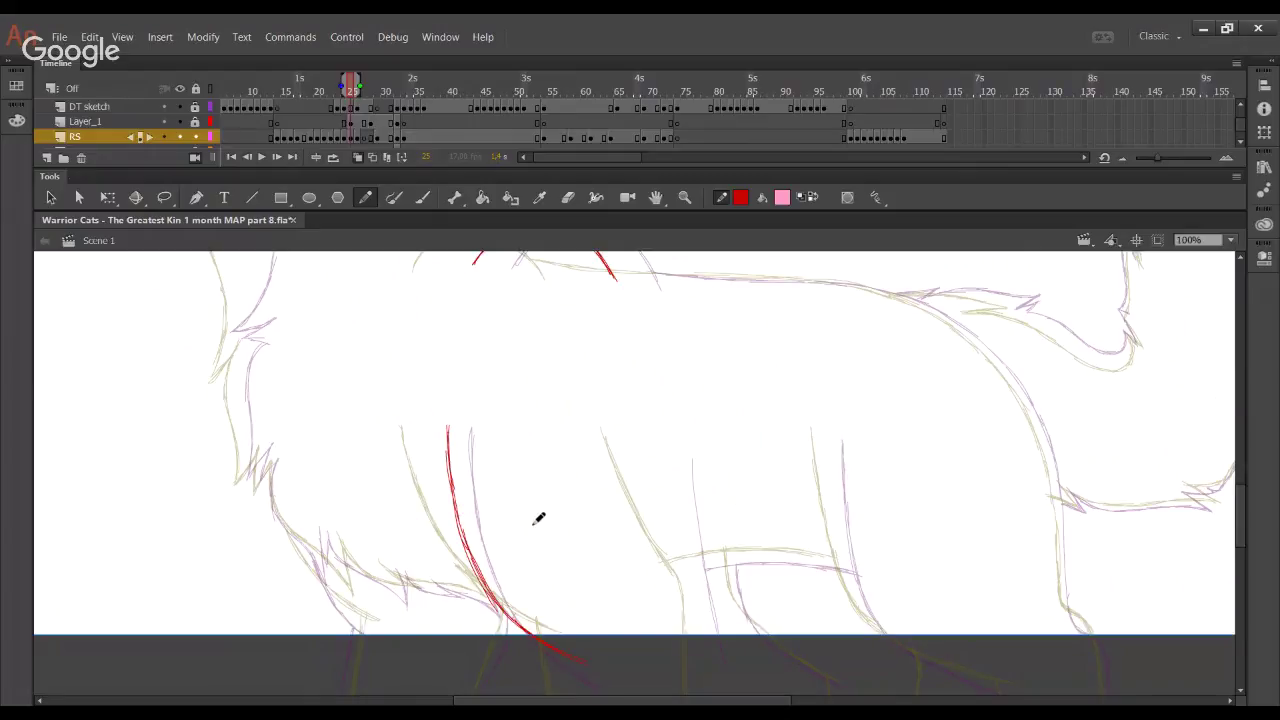
drag(416, 519, 522, 561)
key(ctrl+z)
Draw the rear edge of the second front leg in red, bending it downward past the canvas edge
drag(587, 521, 565, 471)
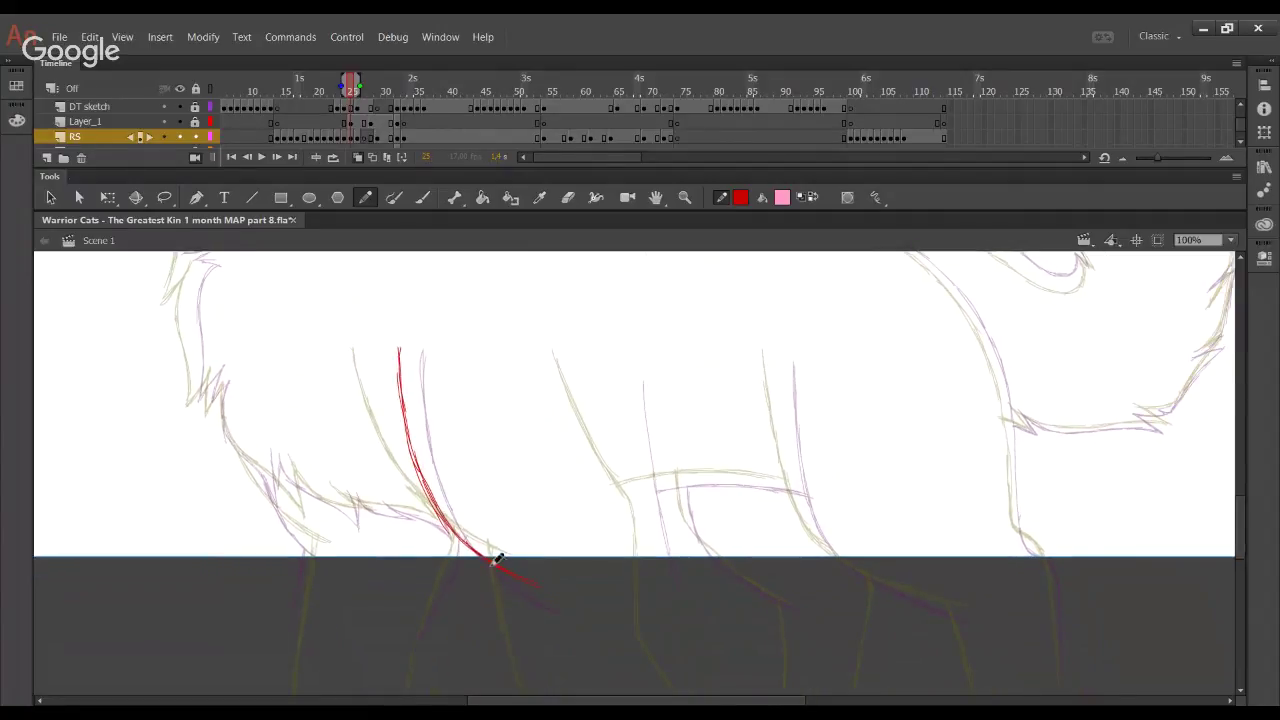
drag(609, 557, 585, 553)
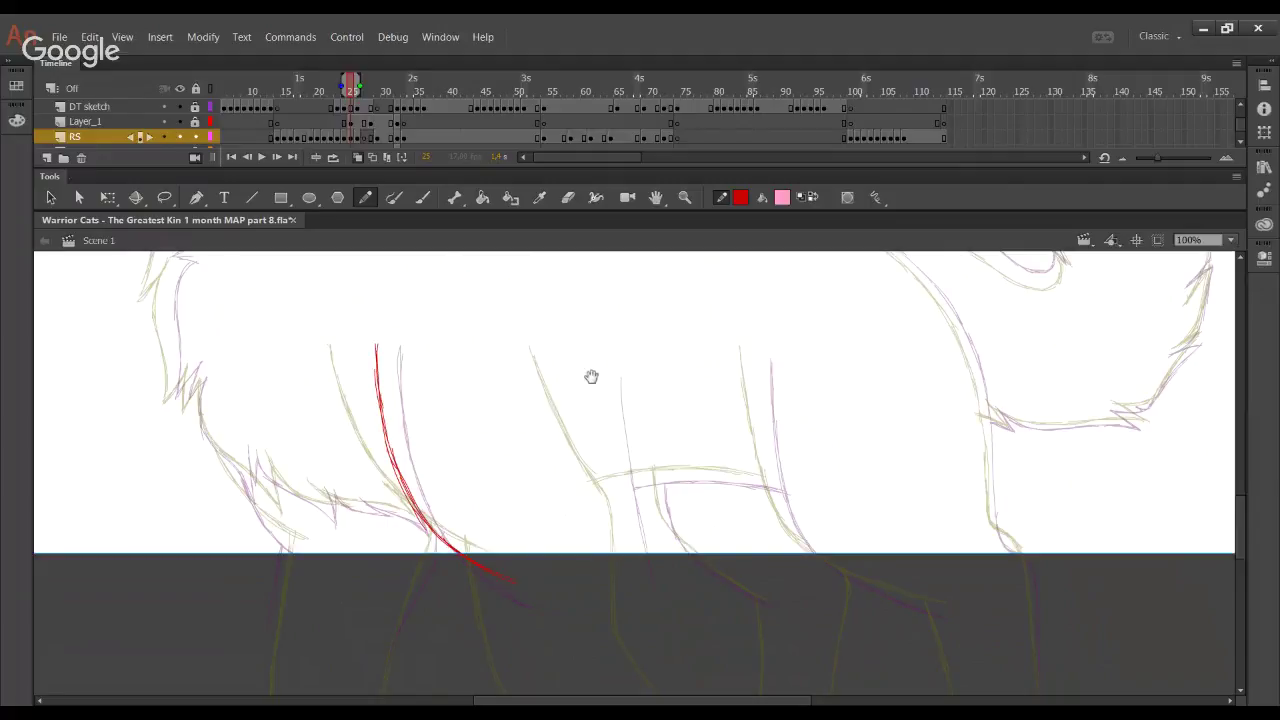
scroll(594, 500, up, 5)
drag(573, 470, 587, 517)
key(ctrl+z)
drag(575, 469, 611, 599)
drag(584, 502, 604, 606)
key(ctrl+z)
mouse_move(584, 527)
mouse_down()
mouse_move(620, 646)
mouse_move(622, 631)
mouse_up()
key(ctrl+z)
drag(593, 553, 627, 639)
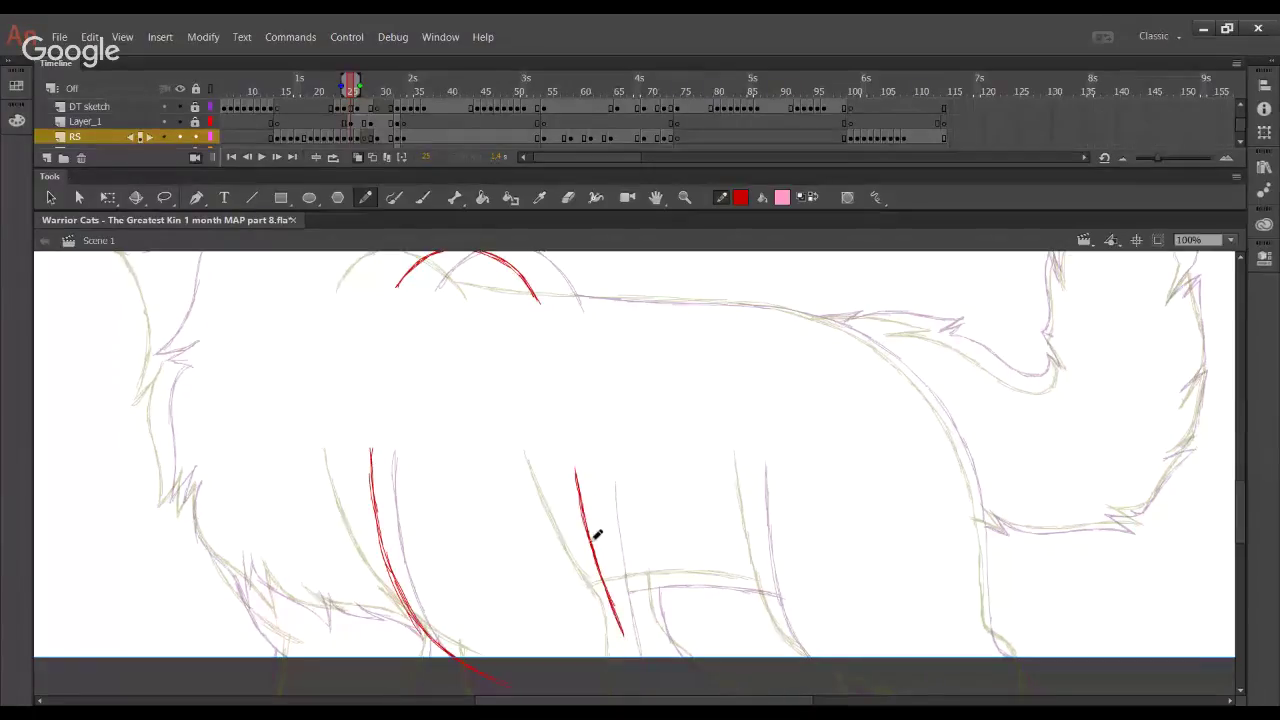
key(space)
mouse_move(626, 604)
mouse_down()
mouse_move(596, 468)
mouse_move(610, 503)
mouse_move(597, 587)
mouse_move(611, 497)
mouse_move(602, 569)
mouse_up()
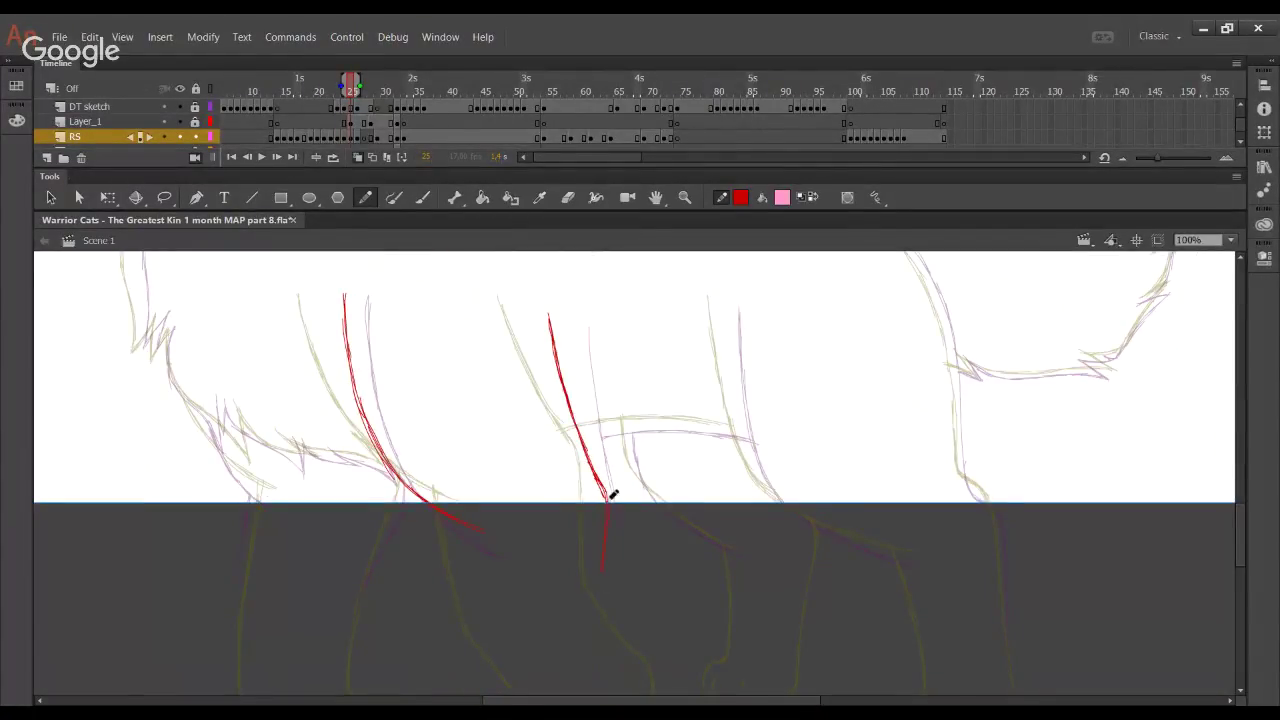
drag(606, 502, 603, 583)
Select the red shoulder arc and both leg lines, leaving out the head sketch, and nudge them slightly to the right
key(space)
drag(400, 423, 513, 589)
drag(555, 468, 514, 503)
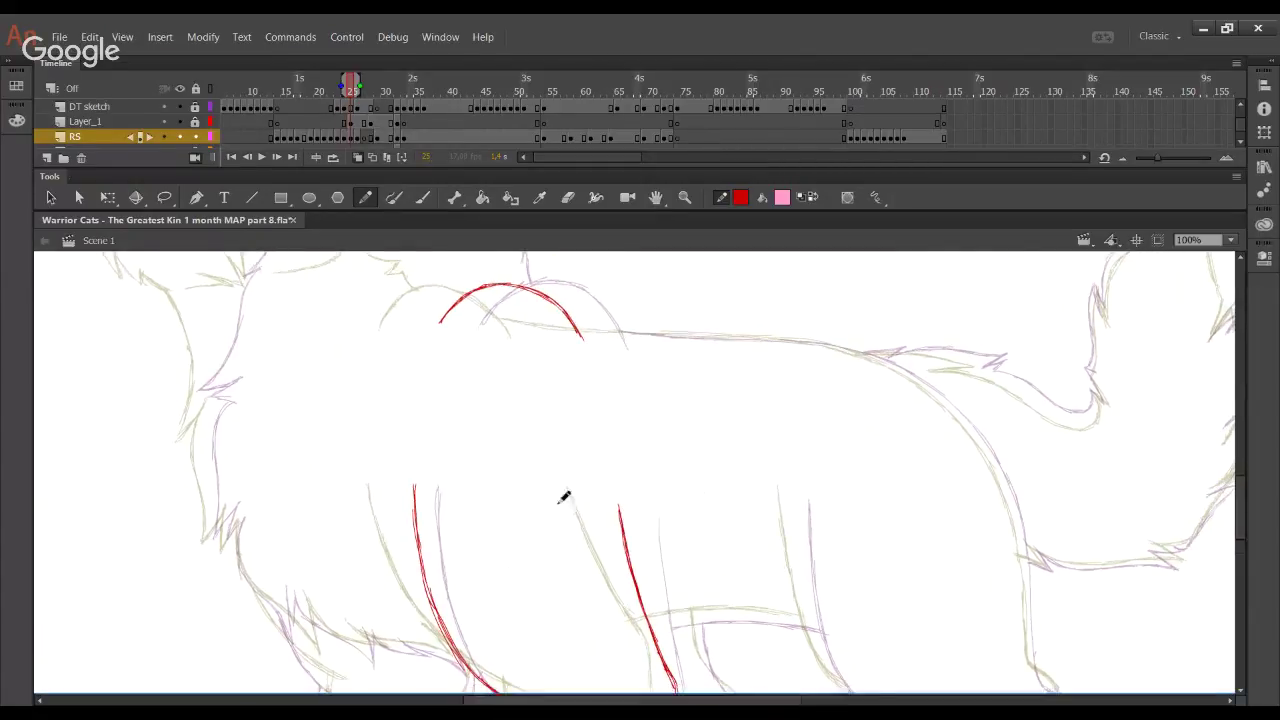
drag(549, 409, 544, 458)
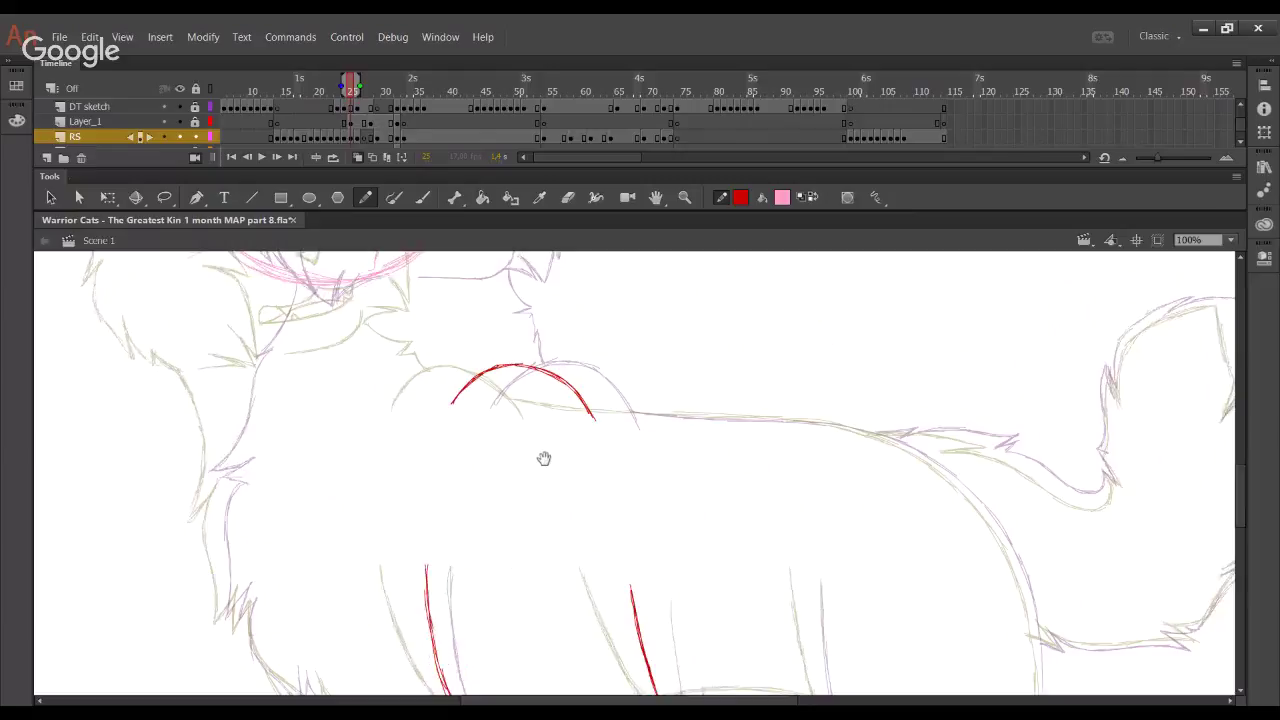
scroll(588, 502, down, 3)
scroll(580, 485, up, 2)
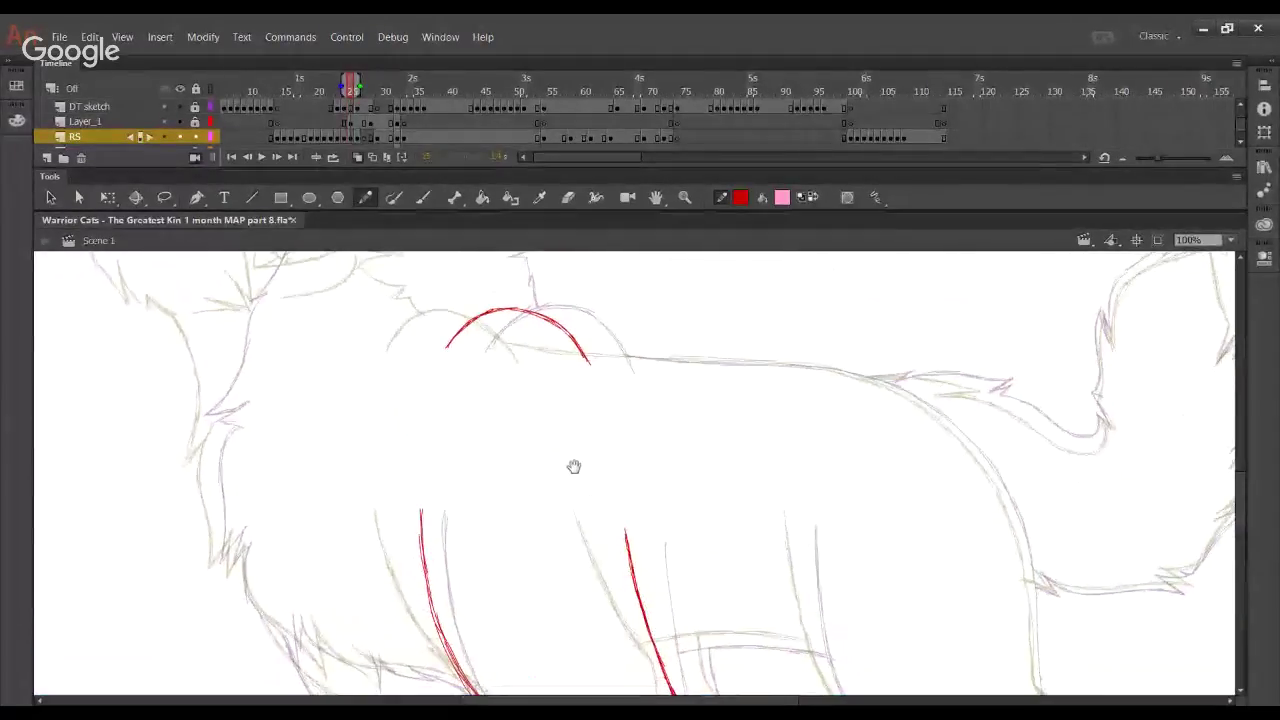
scroll(555, 410, down, 4)
scroll(620, 480, up, 4)
scroll(540, 500, up, 2)
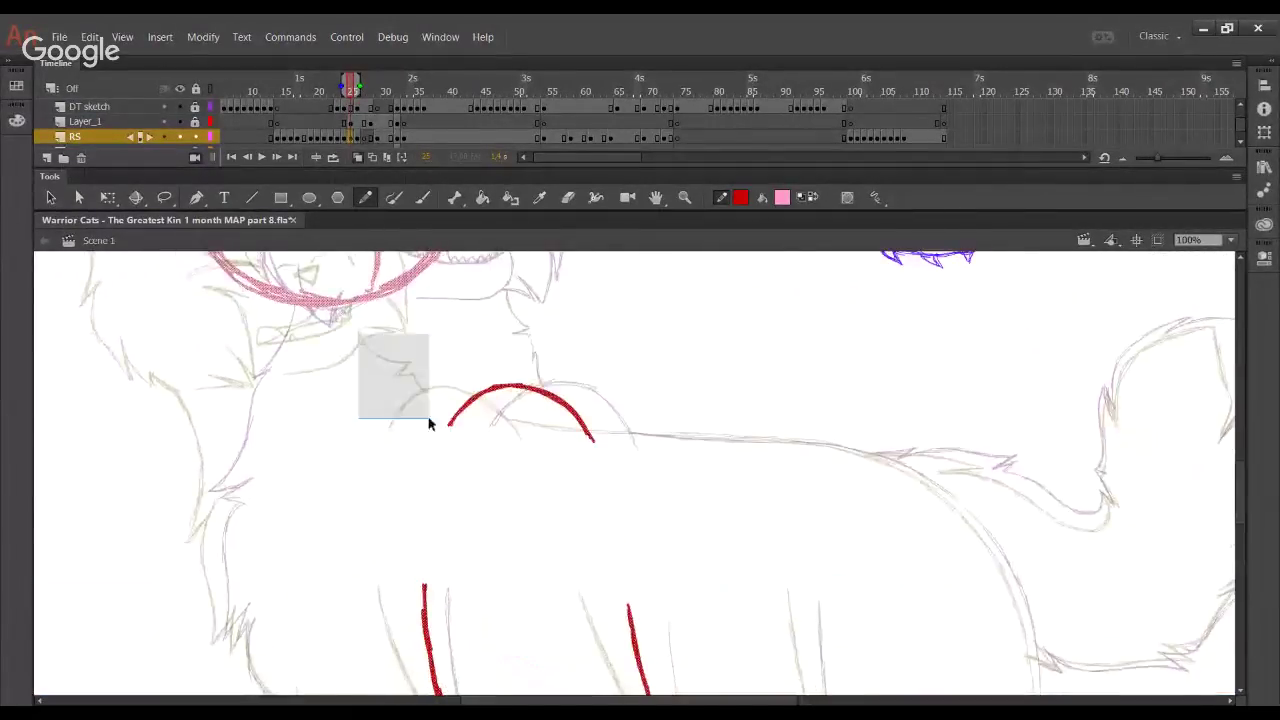
drag(563, 600, 531, 331)
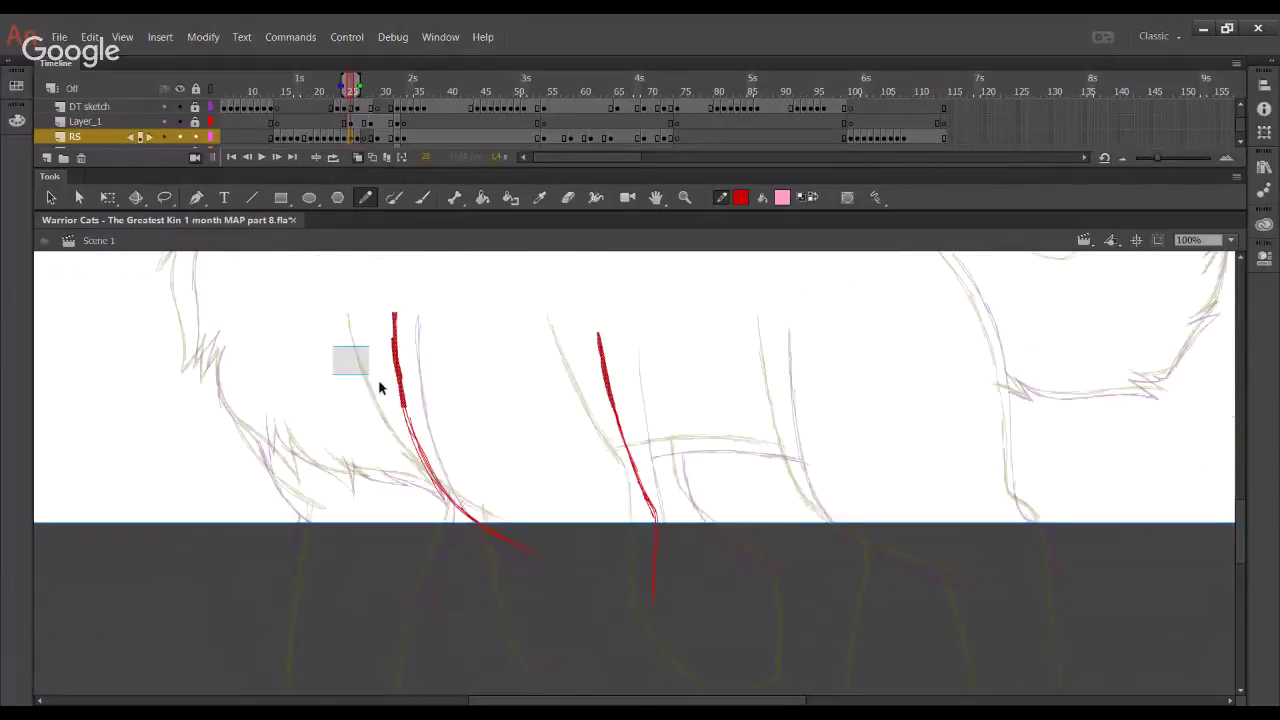
scroll(549, 437, up, 5)
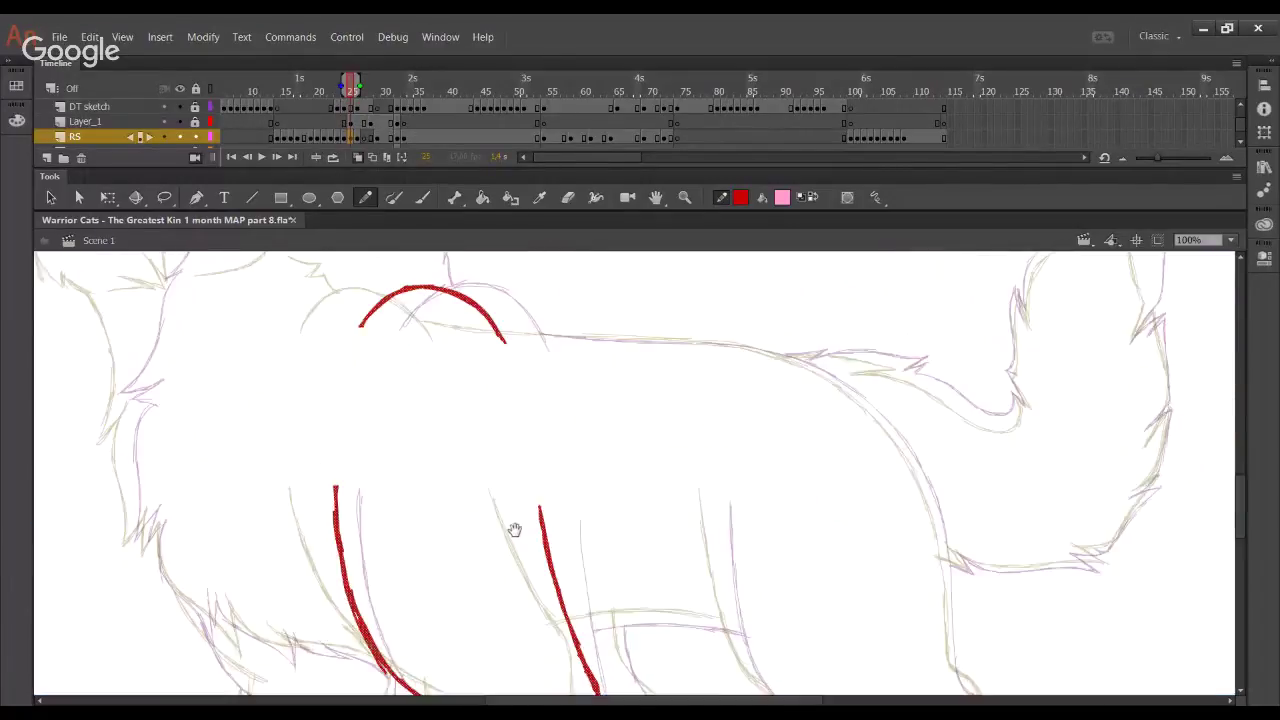
key(Right)
key(Right)
key(Right)
key(Right)
key(Right)
key(Right)
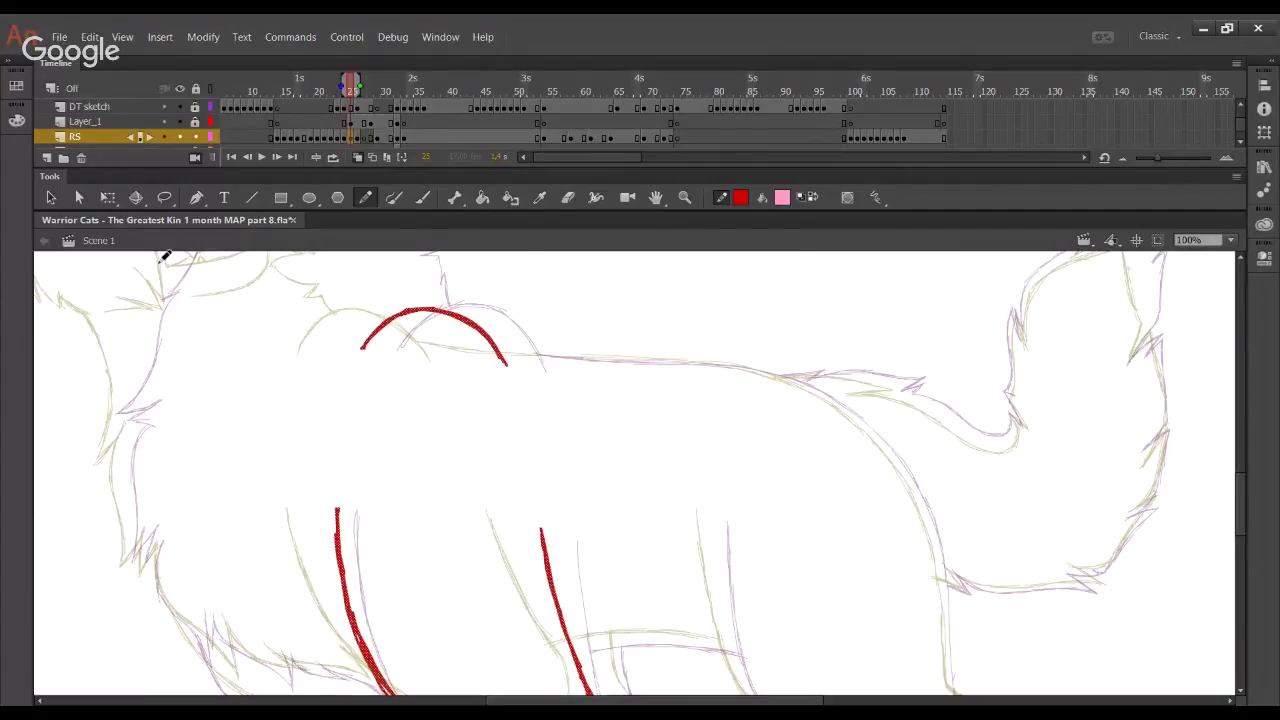
Draw the red back line from the shoulder arc to the start of the rump, following the onion-skinned back
scroll(400, 471, down, 3)
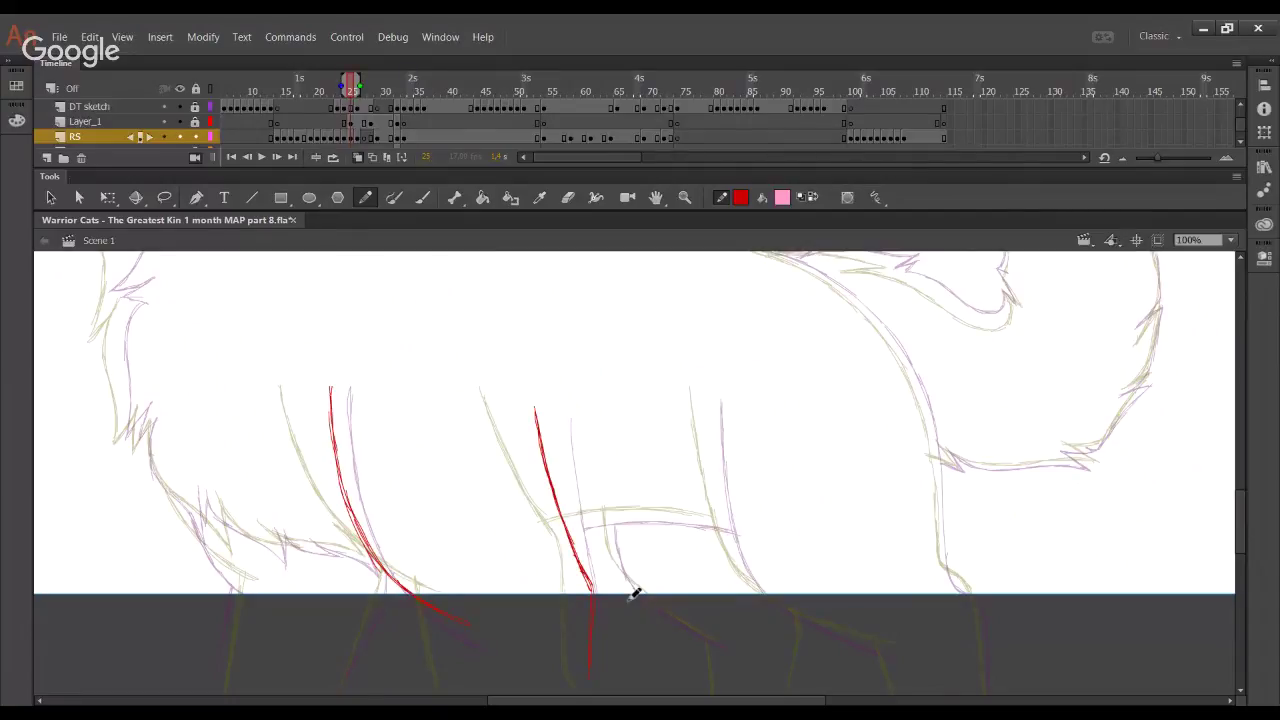
scroll(500, 380, up, 4)
scroll(500, 380, right, 2)
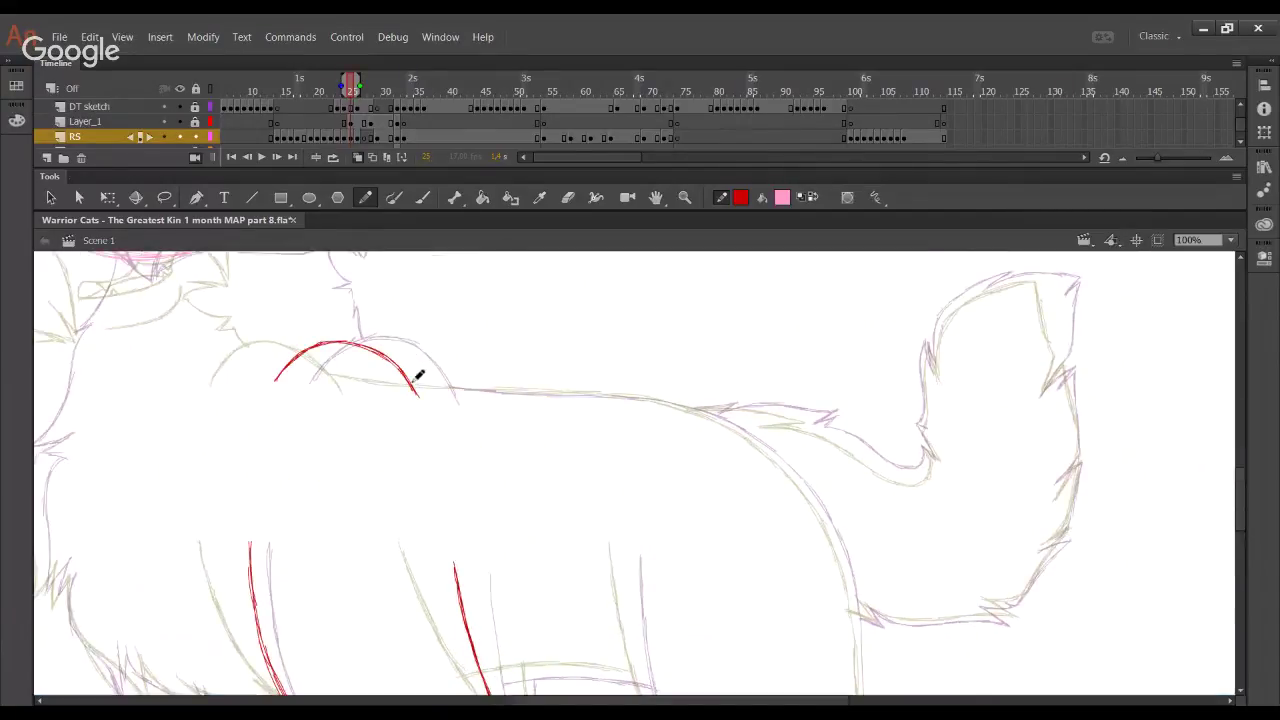
mouse_move(415, 388)
mouse_down()
mouse_move(623, 386)
mouse_move(748, 435)
mouse_up()
Enlarge the hind-leg area to 170% and draw the front edge of the near hind leg past the canvas edge
drag(753, 388, 667, 211)
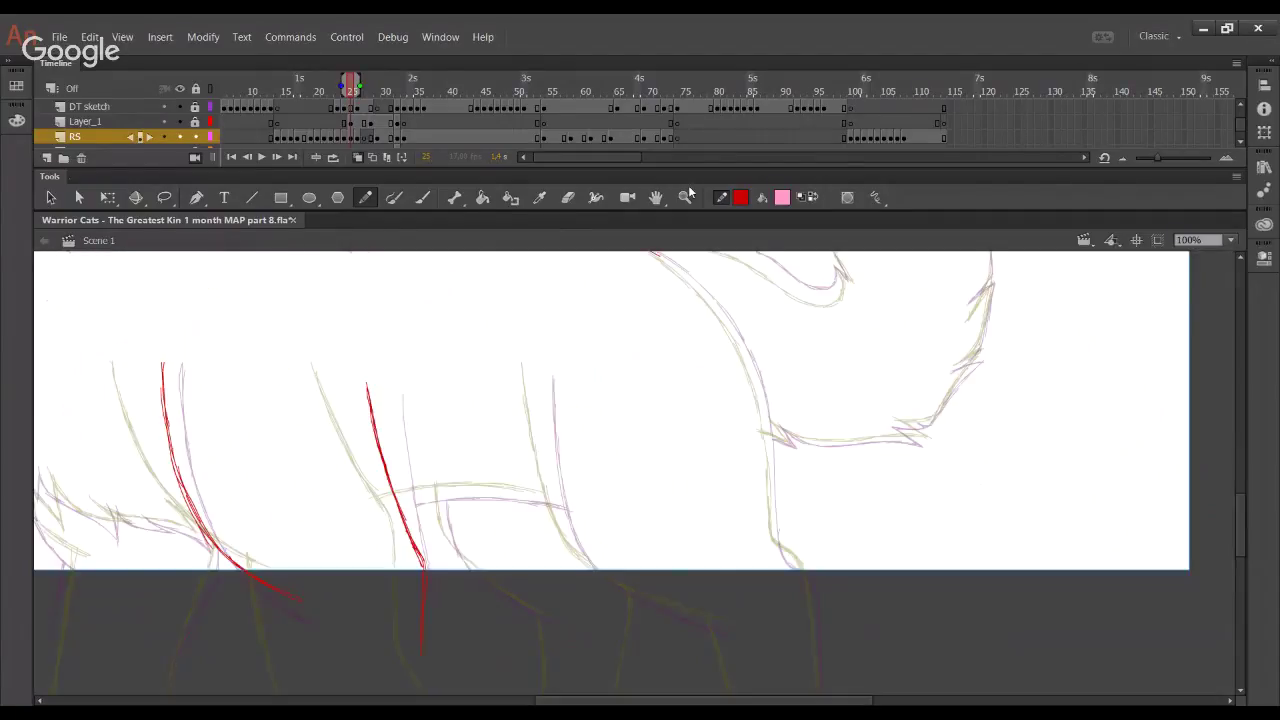
click(685, 197)
drag(489, 359, 860, 612)
key(y)
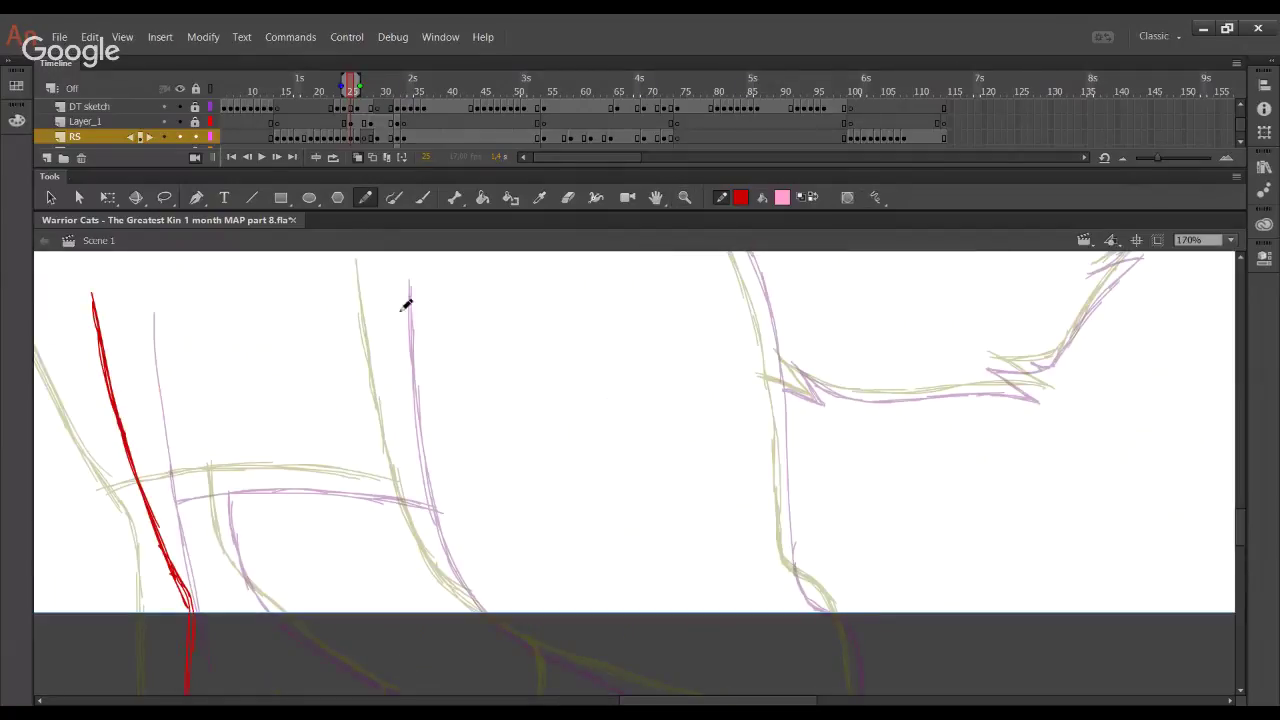
mouse_move(397, 274)
mouse_down()
mouse_move(405, 471)
mouse_move(399, 330)
mouse_move(412, 471)
mouse_move(409, 438)
mouse_move(442, 522)
mouse_move(413, 483)
mouse_move(471, 587)
mouse_up()
mouse_move(437, 543)
mouse_down()
mouse_move(545, 643)
mouse_move(485, 609)
mouse_move(656, 688)
mouse_up()
Draw the curved red rump line from the back down to the underside of the tail
scroll(690, 560, up, 3)
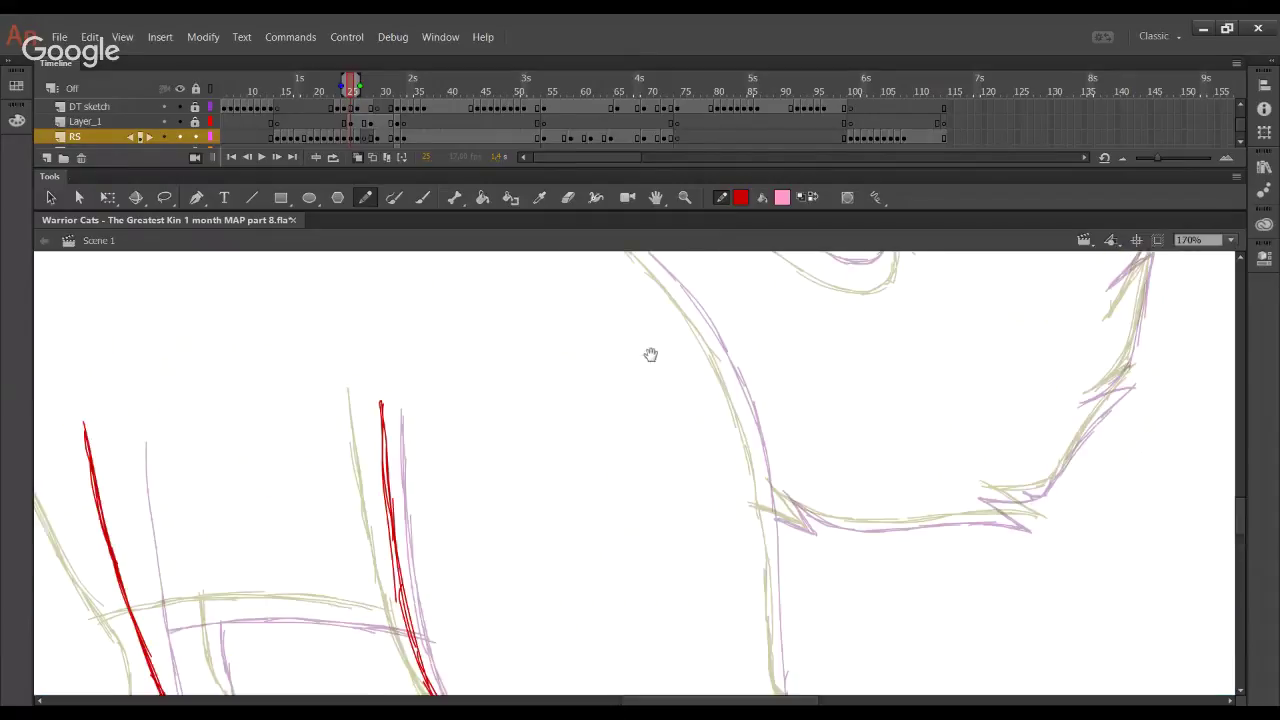
scroll(640, 330, up, 2)
mouse_move(571, 274)
mouse_down()
mouse_move(673, 347)
mouse_move(613, 307)
mouse_move(690, 369)
mouse_move(655, 332)
mouse_move(744, 430)
mouse_up()
mouse_move(697, 366)
mouse_down()
mouse_move(786, 534)
mouse_move(780, 560)
mouse_up()
key(ctrl+z)
drag(748, 446, 787, 549)
drag(768, 494, 799, 611)
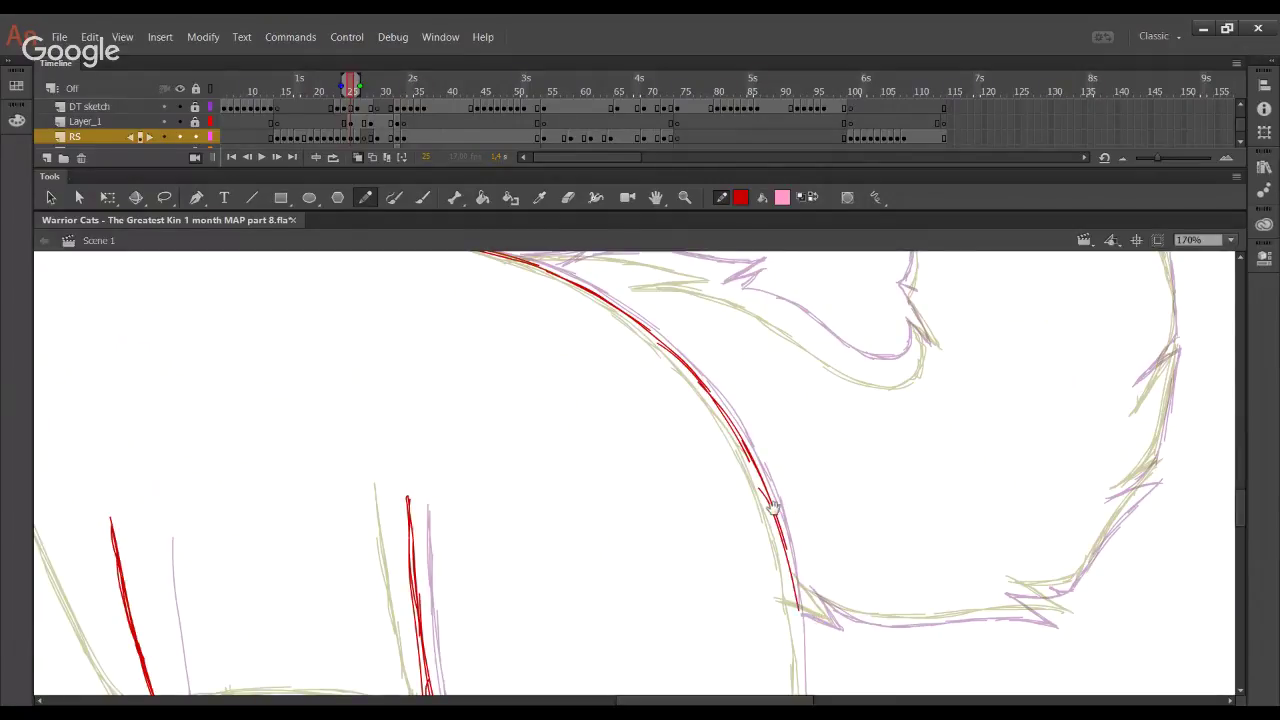
Redo the end of the rump line and extend it down the hind leg's rear edge past the hock
mouse_move(772, 508)
mouse_down()
mouse_move(720, 343)
mouse_move(738, 412)
mouse_up()
key(ctrl+z)
key(ctrl+z)
mouse_move(722, 276)
mouse_down()
mouse_move(752, 461)
mouse_move(744, 346)
mouse_move(747, 436)
mouse_up()
drag(739, 339, 748, 459)
drag(746, 380, 747, 511)
drag(743, 415, 747, 518)
mouse_move(752, 455)
mouse_down()
mouse_move(802, 578)
mouse_move(777, 571)
mouse_move(806, 583)
mouse_move(829, 651)
mouse_up()
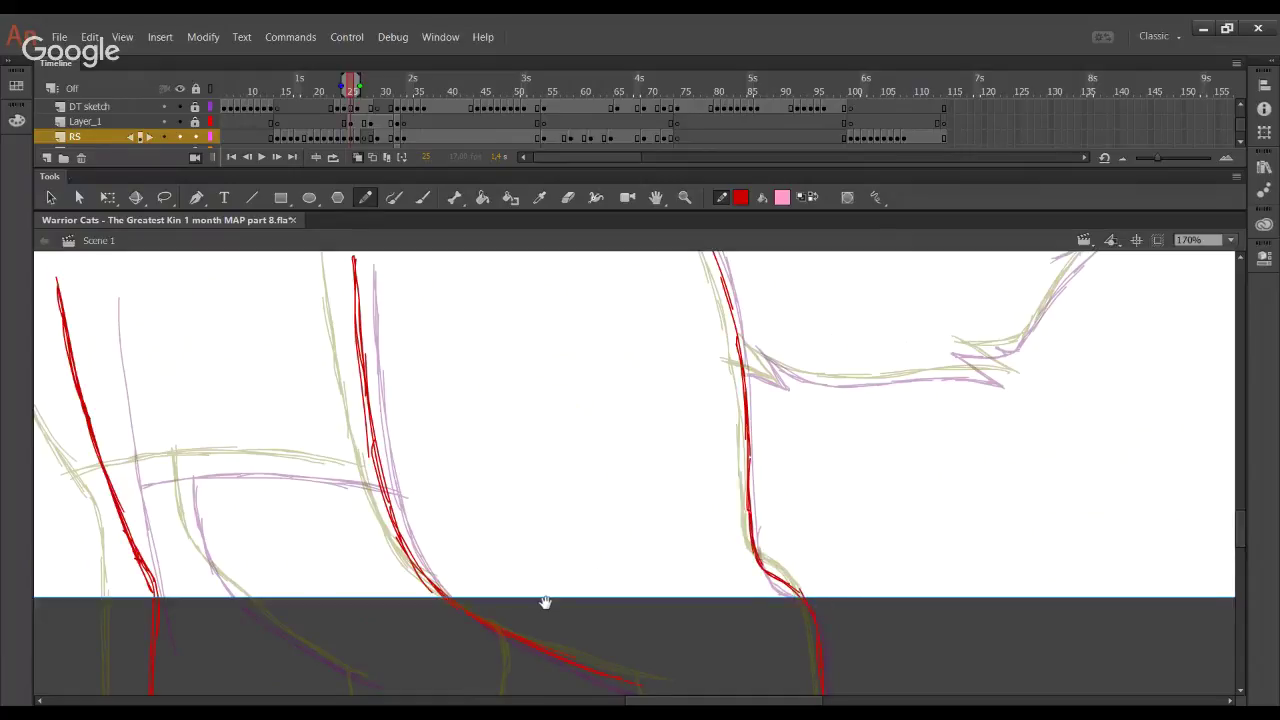
Draw the red belly line between the front and hind legs and the front edge of the far hind leg
drag(712, 562, 1117, 500)
mouse_move(557, 477)
mouse_down()
mouse_move(631, 531)
mouse_move(683, 449)
mouse_move(851, 463)
mouse_move(738, 461)
mouse_move(677, 519)
mouse_move(680, 555)
mouse_up()
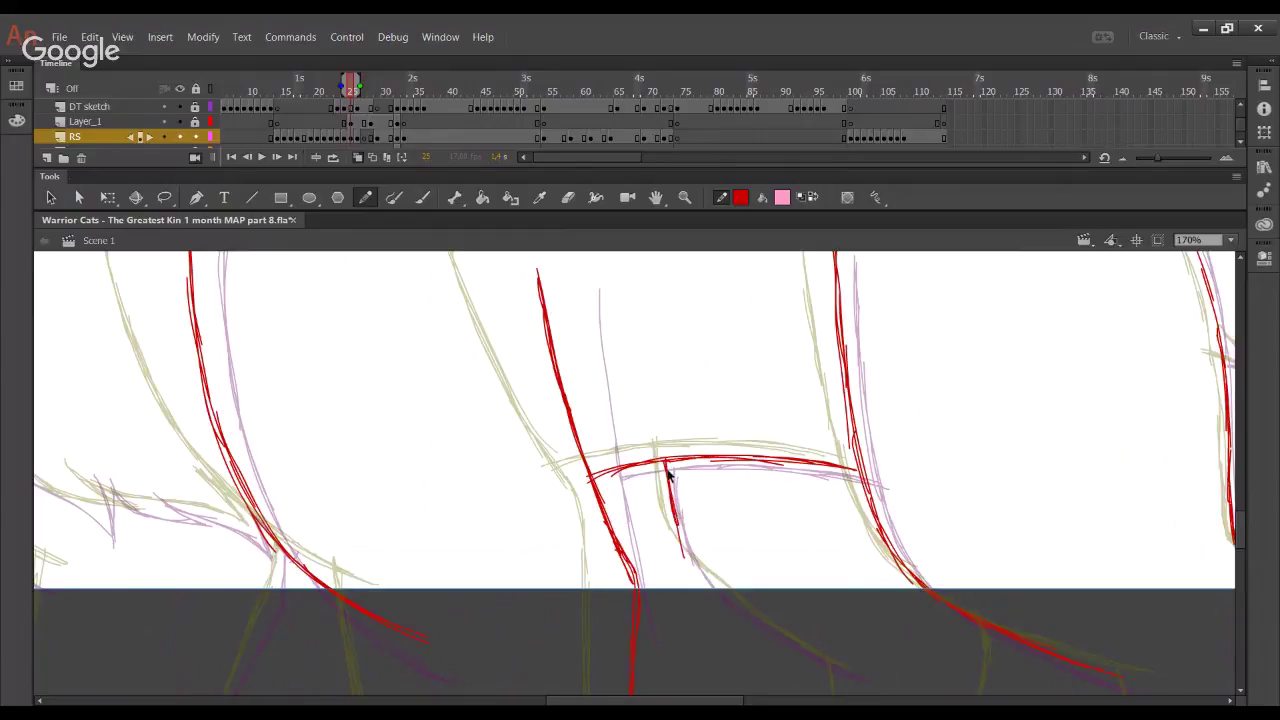
key(ctrl+z)
mouse_move(666, 474)
mouse_down()
mouse_move(677, 552)
mouse_move(691, 540)
mouse_move(780, 630)
mouse_move(864, 672)
mouse_up()
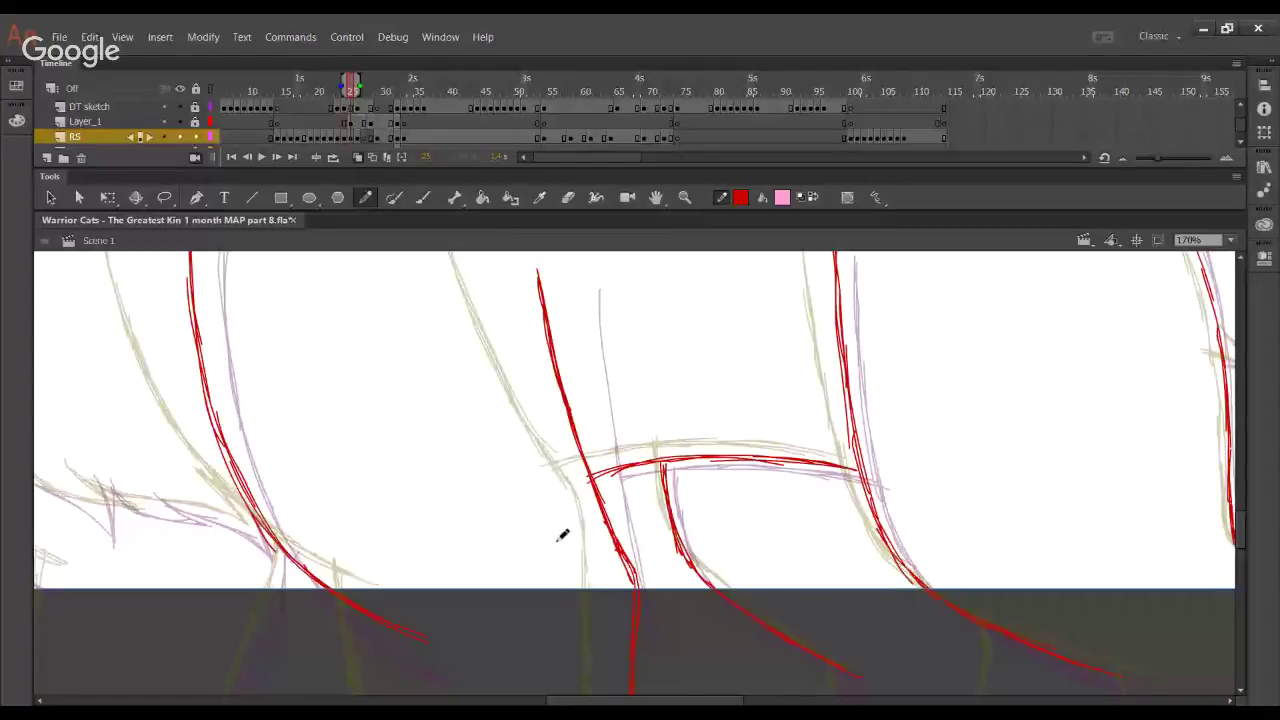
Draw the red upper edge of the tail from the rump through its first fur tuft and the dip to the next tuft
drag(411, 429, 626, 614)
mouse_move(564, 491)
mouse_down()
mouse_move(560, 517)
mouse_move(625, 670)
mouse_up()
drag(500, 270, 562, 364)
mouse_move(637, 346)
mouse_down()
mouse_move(766, 480)
mouse_move(746, 417)
mouse_move(743, 552)
mouse_up()
mouse_move(893, 408)
mouse_down()
mouse_move(766, 526)
mouse_move(749, 526)
mouse_up()
drag(551, 506, 401, 488)
mouse_move(753, 549)
mouse_down()
mouse_move(606, 526)
mouse_move(390, 412)
mouse_up()
mouse_move(788, 627)
mouse_down()
mouse_move(685, 545)
mouse_move(651, 480)
mouse_move(271, 443)
mouse_move(320, 457)
mouse_up()
mouse_move(250, 460)
mouse_down()
mouse_move(354, 451)
mouse_move(480, 473)
mouse_up()
key(ctrl+z)
mouse_move(481, 473)
mouse_down()
mouse_move(417, 496)
mouse_move(480, 472)
mouse_move(429, 486)
mouse_move(514, 509)
mouse_move(586, 551)
mouse_move(649, 540)
mouse_move(649, 563)
mouse_move(641, 547)
mouse_move(633, 562)
mouse_move(638, 526)
mouse_move(660, 548)
mouse_up()
key(ctrl+z)
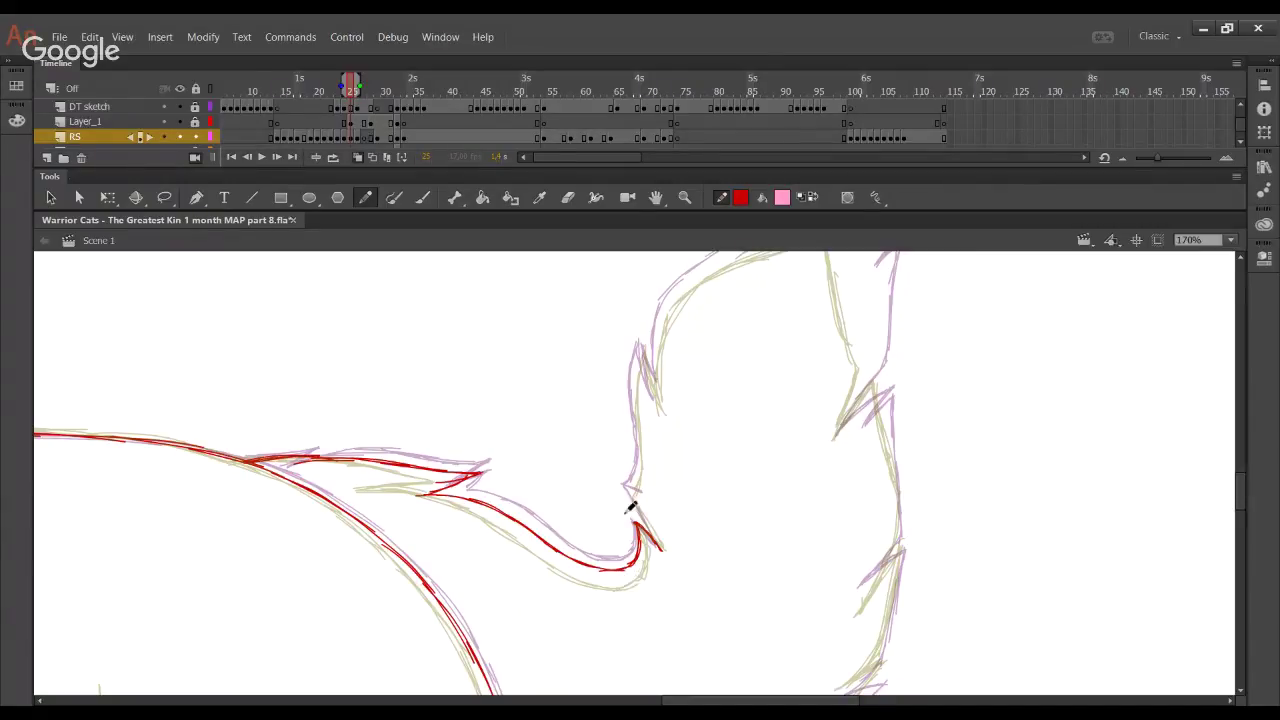
Draw the tail's rising inner edge with its fur tufts and curve it over towards the tip
mouse_move(669, 543)
mouse_down()
mouse_move(632, 492)
mouse_move(641, 432)
mouse_up()
key(ctrl+z)
drag(631, 491, 639, 358)
drag(636, 409, 642, 346)
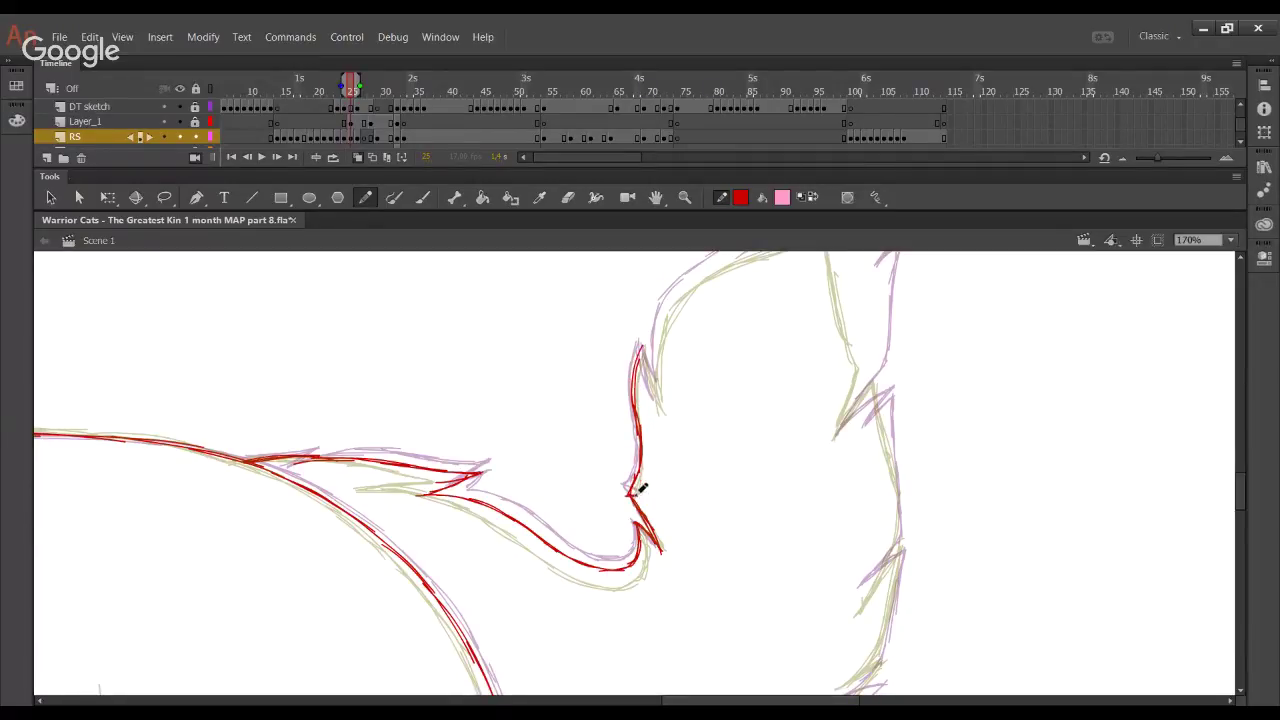
mouse_move(641, 348)
mouse_down()
mouse_move(667, 406)
mouse_move(643, 444)
mouse_move(619, 550)
mouse_move(652, 412)
mouse_move(639, 447)
mouse_move(639, 384)
mouse_up()
key(ctrl+z)
key(ctrl+z)
key(ctrl+z)
drag(635, 446, 640, 379)
mouse_move(633, 430)
mouse_down()
mouse_move(682, 318)
mouse_move(666, 337)
mouse_move(740, 294)
mouse_move(663, 333)
mouse_move(781, 278)
mouse_move(710, 312)
mouse_move(770, 282)
mouse_up()
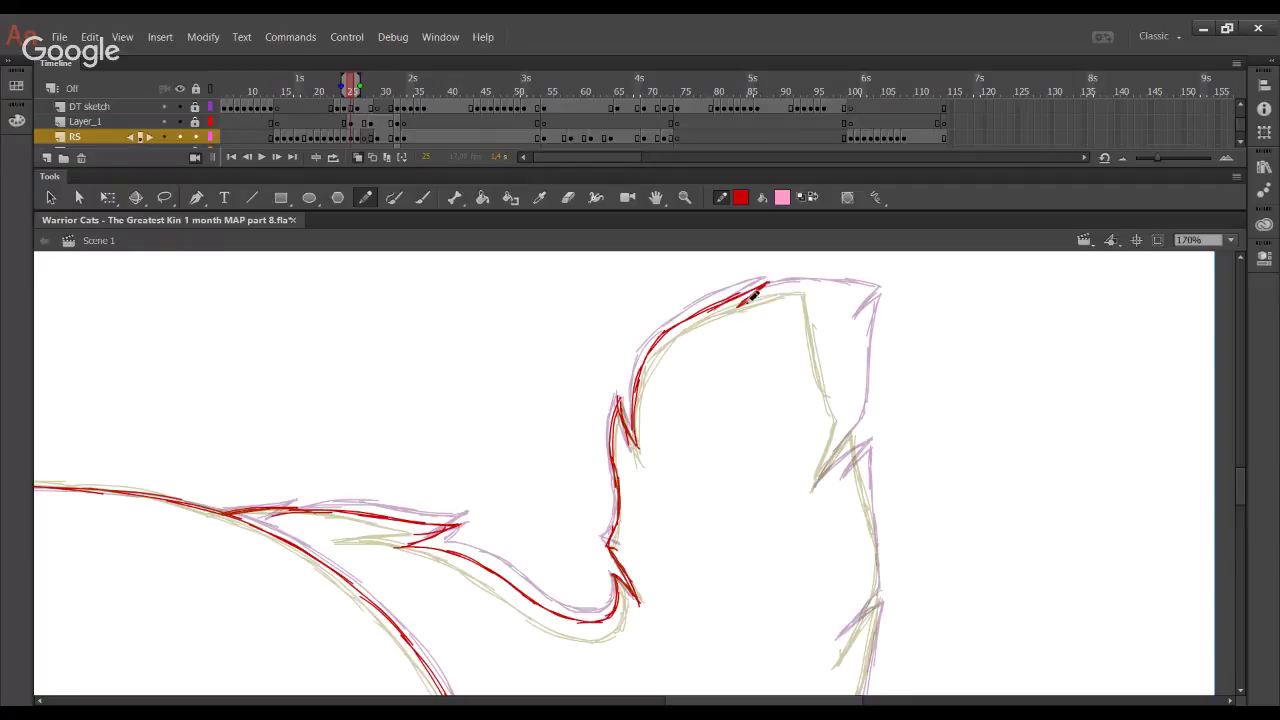
Draw the tail tip and the upper part of the outer edge down to its first fur tuft
mouse_move(748, 302)
mouse_down()
mouse_move(834, 286)
mouse_move(839, 365)
mouse_up()
key(ctrl+z)
drag(836, 286, 837, 348)
drag(836, 302, 852, 408)
key(ctrl+z)
key(ctrl+z)
mouse_move(835, 286)
mouse_down()
mouse_move(848, 429)
mouse_move(816, 482)
mouse_up()
drag(835, 287, 820, 310)
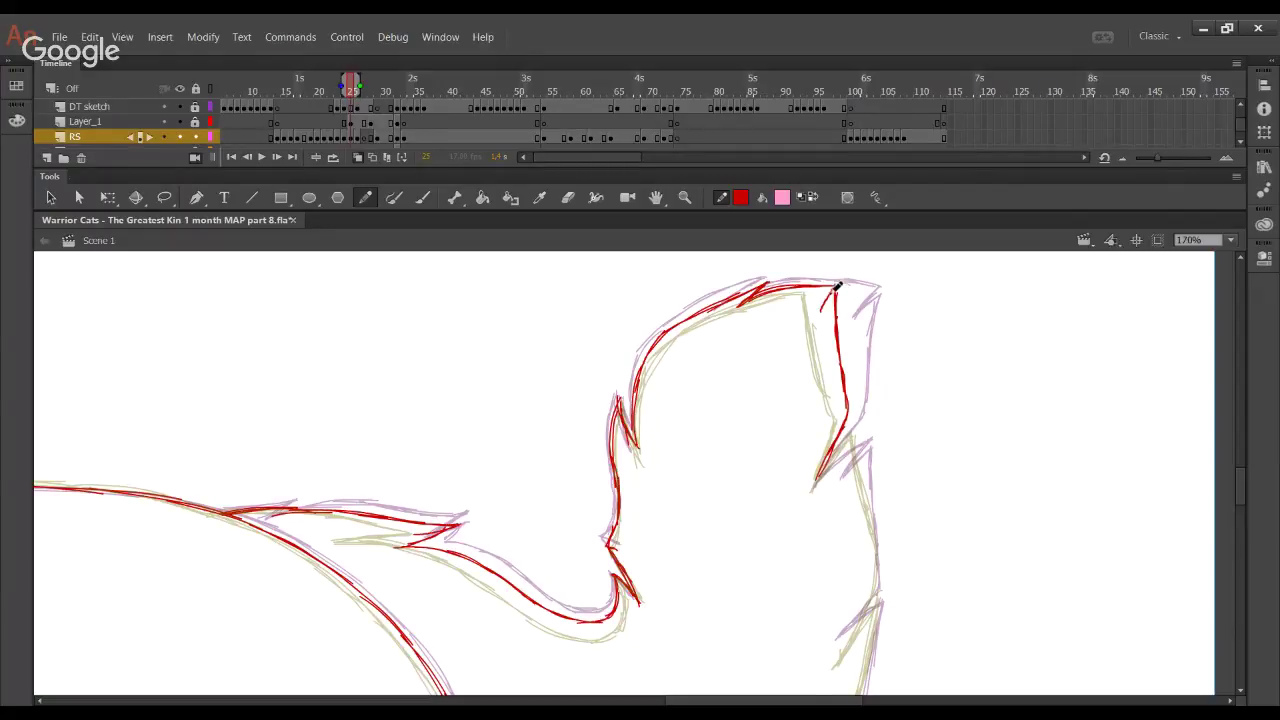
Continue the tail's outer edge down from the first fur tuft to the slanted stroke of the second
mouse_move(873, 407)
mouse_down()
mouse_move(794, 260)
mouse_move(810, 268)
mouse_up()
drag(754, 348, 808, 296)
key(ctrl+z)
key(ctrl+z)
mouse_move(753, 350)
mouse_down()
mouse_move(799, 304)
mouse_move(805, 318)
mouse_move(811, 292)
mouse_move(826, 429)
mouse_move(823, 417)
mouse_move(778, 513)
mouse_move(772, 355)
mouse_up()
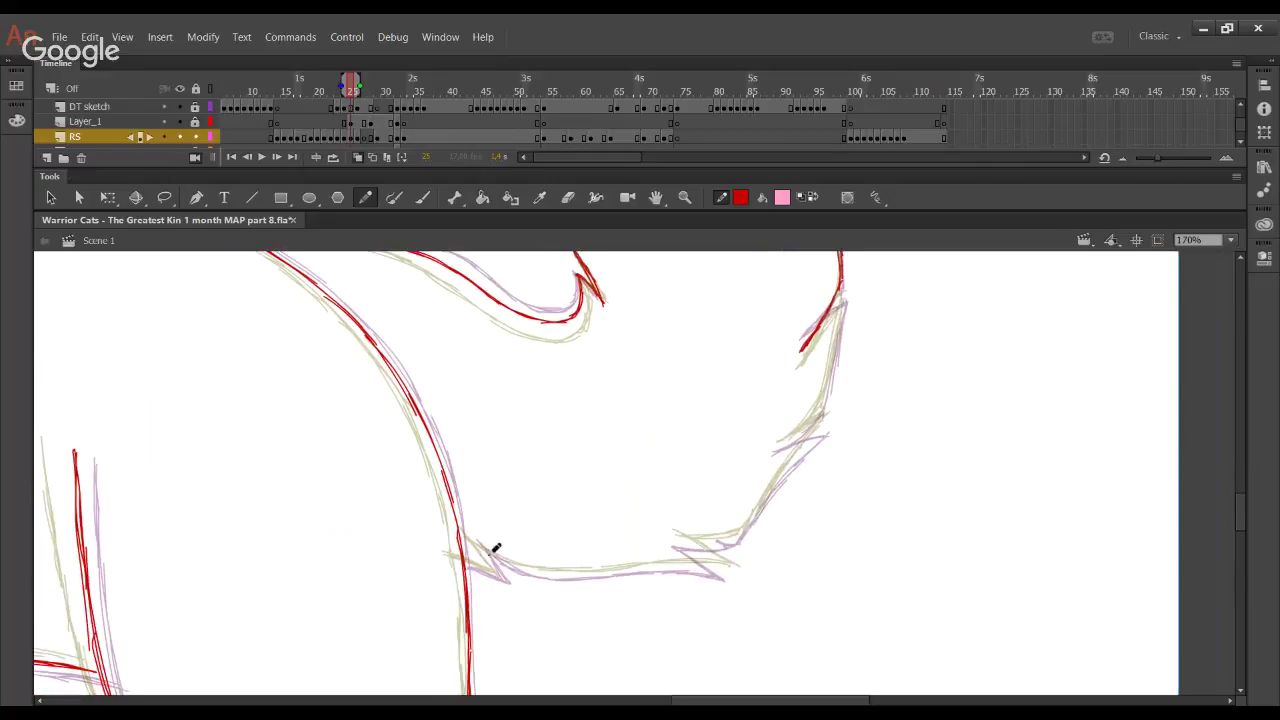
Draw the tail's underside from a fur tuft at the rump to the lower corner tuft
mouse_move(491, 549)
mouse_down()
mouse_move(471, 557)
mouse_move(483, 560)
mouse_move(475, 538)
mouse_move(506, 579)
mouse_up()
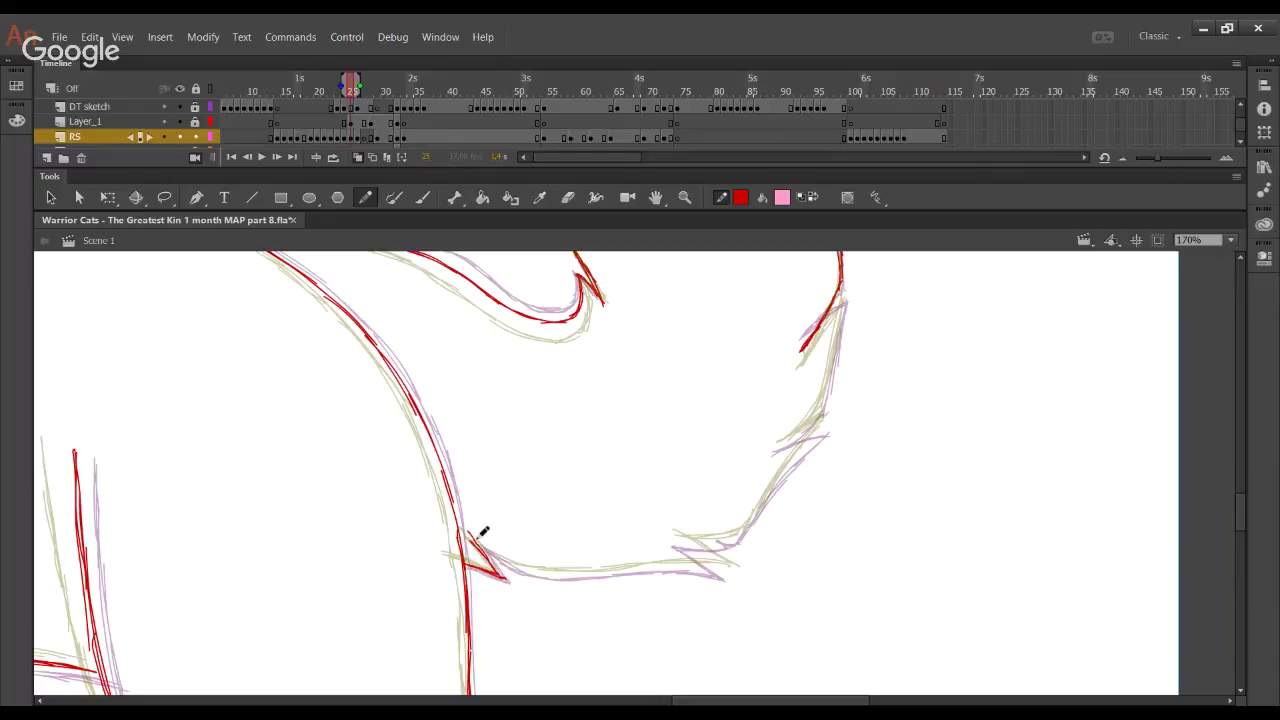
mouse_move(466, 529)
mouse_down()
mouse_move(514, 566)
mouse_move(501, 561)
mouse_move(604, 576)
mouse_up()
drag(543, 574, 731, 569)
key(ctrl+z)
key(ctrl+z)
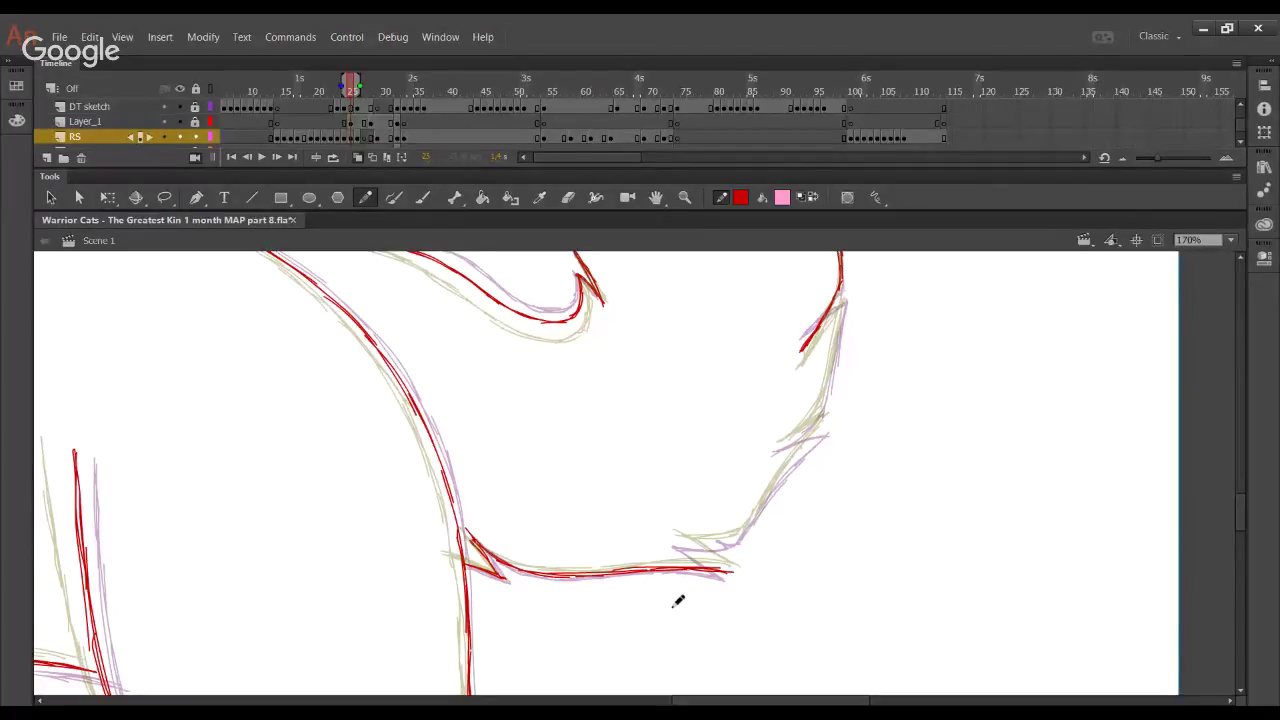
drag(586, 553, 555, 538)
mouse_move(692, 556)
mouse_down()
mouse_move(646, 522)
mouse_move(697, 557)
mouse_up()
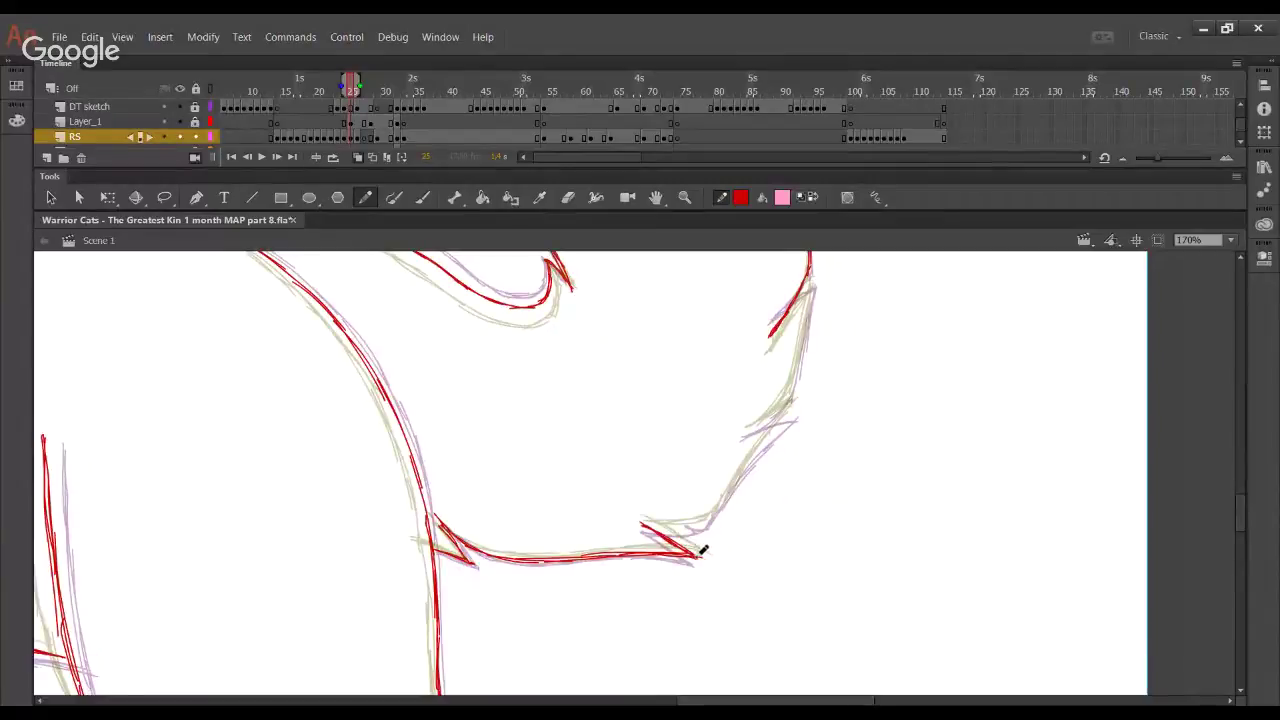
drag(640, 525, 711, 516)
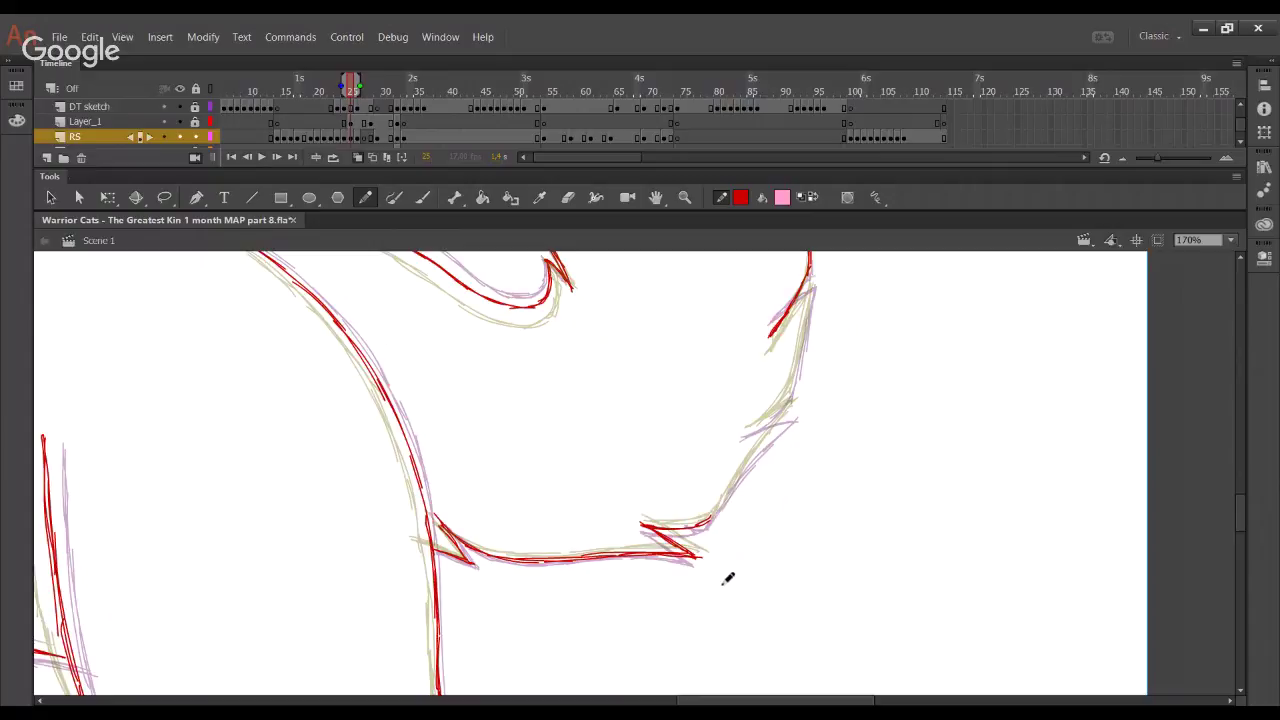
Close the tail outline by drawing the slanted lower edge up through a fur tuft to the outer edge
mouse_move(716, 512)
mouse_down()
mouse_move(757, 443)
mouse_move(800, 412)
mouse_up()
key(ctrl+z)
drag(740, 477, 783, 429)
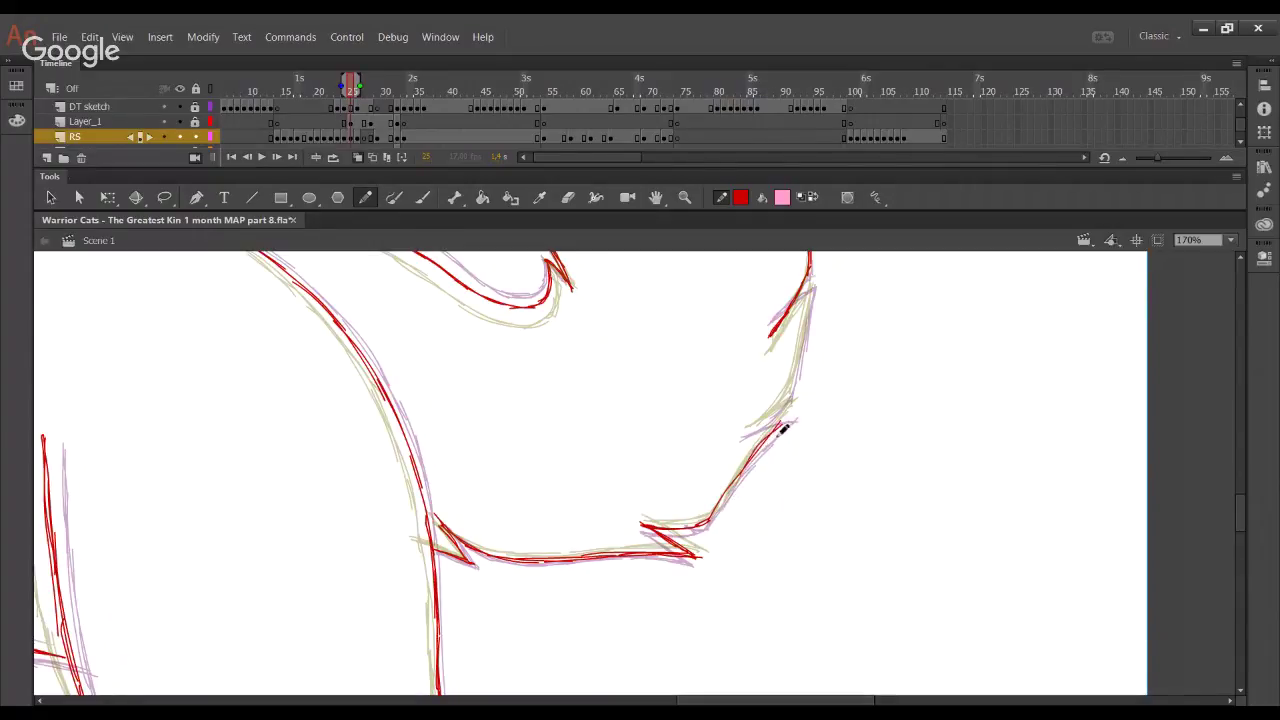
key(ctrl+z)
key(ctrl+z)
drag(710, 520, 798, 406)
mouse_move(762, 447)
mouse_down()
mouse_move(803, 401)
mouse_move(745, 435)
mouse_move(799, 359)
mouse_move(778, 405)
mouse_move(791, 392)
mouse_move(818, 287)
mouse_move(776, 334)
mouse_move(808, 286)
mouse_up()
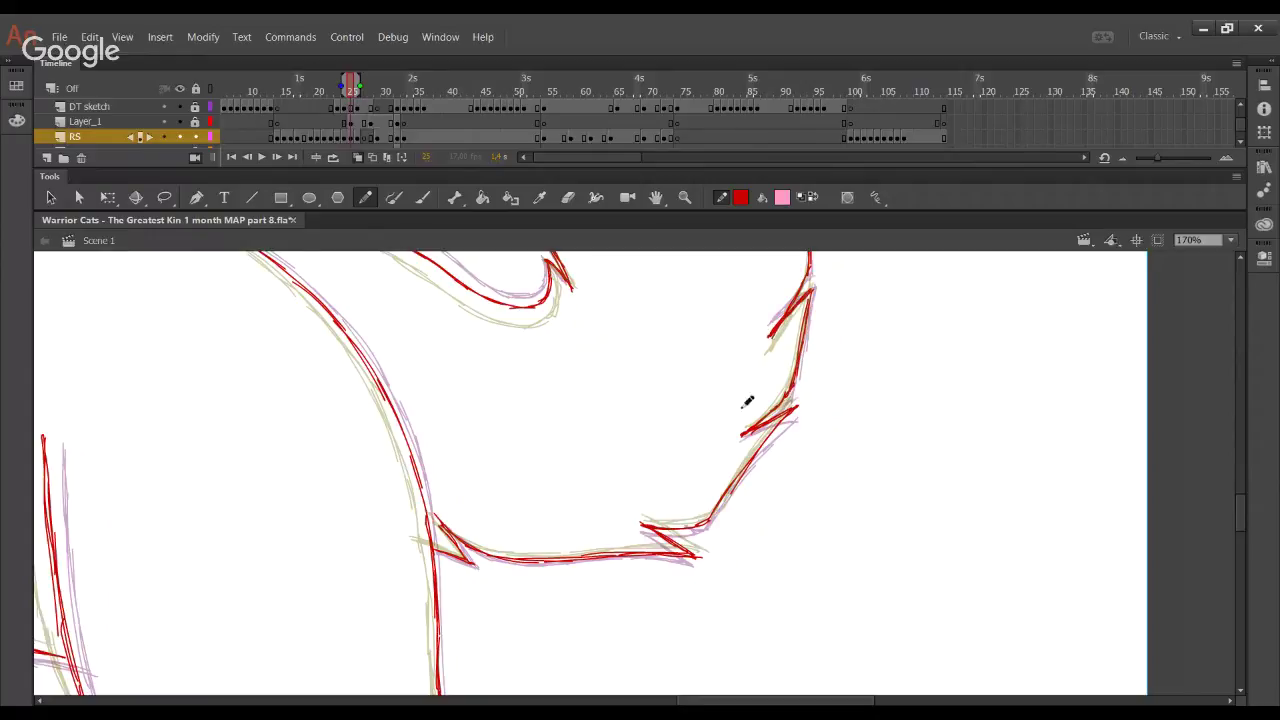
drag(696, 517, 710, 521)
Draw the red triangular nose where the two pink muzzle circles meet on the head
mouse_move(168, 406)
mouse_down()
mouse_move(464, 533)
mouse_move(880, 610)
mouse_up()
drag(143, 337, 417, 420)
drag(246, 308, 513, 451)
mouse_move(494, 380)
mouse_down()
mouse_move(491, 520)
mouse_move(496, 437)
mouse_up()
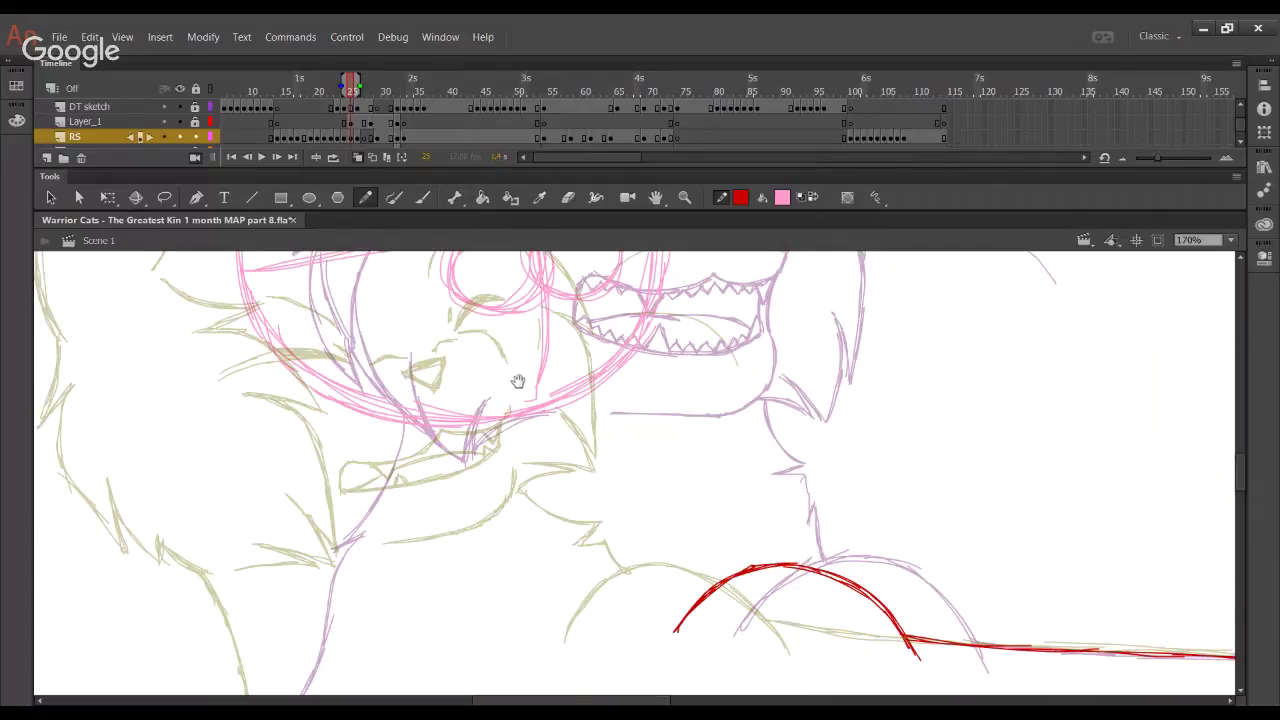
drag(552, 434, 574, 554)
mouse_move(539, 357)
mouse_down()
mouse_move(588, 346)
mouse_move(567, 372)
mouse_up()
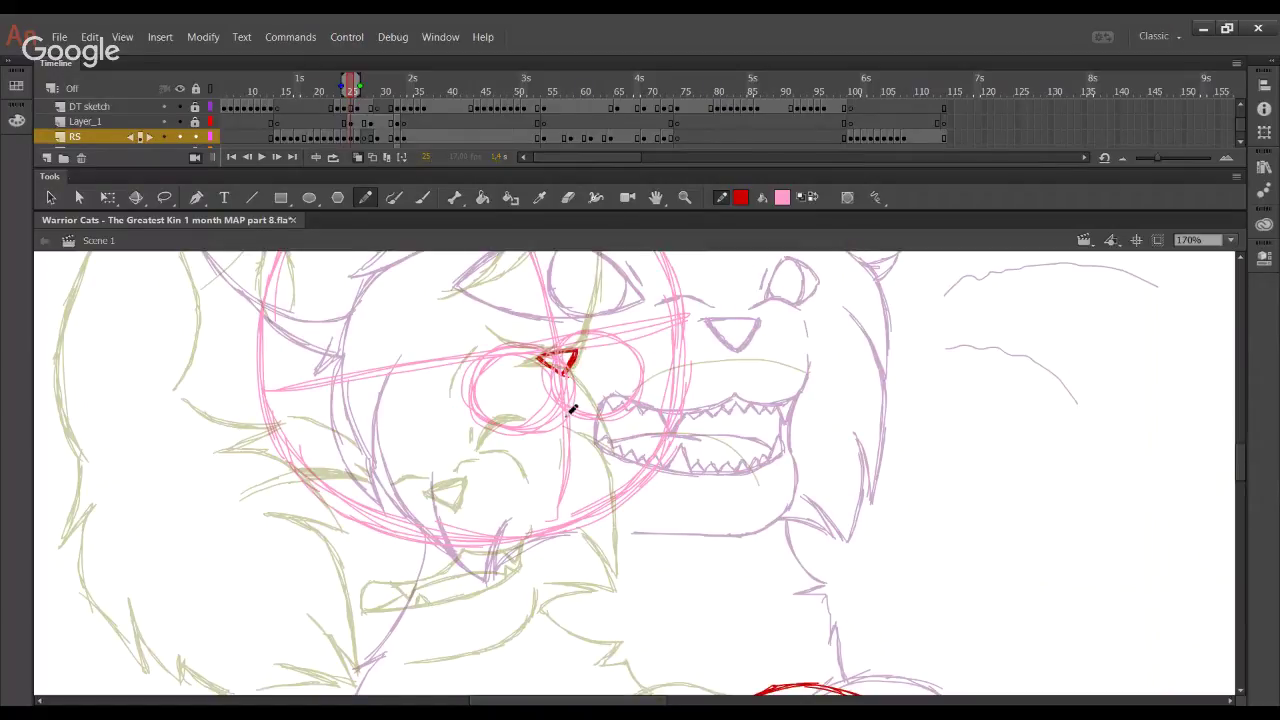
Enlarge the face to 230% and draw the near half of the upper lip, the mouth's side and the lower lip
click(685, 198)
drag(342, 349, 767, 689)
key(y)
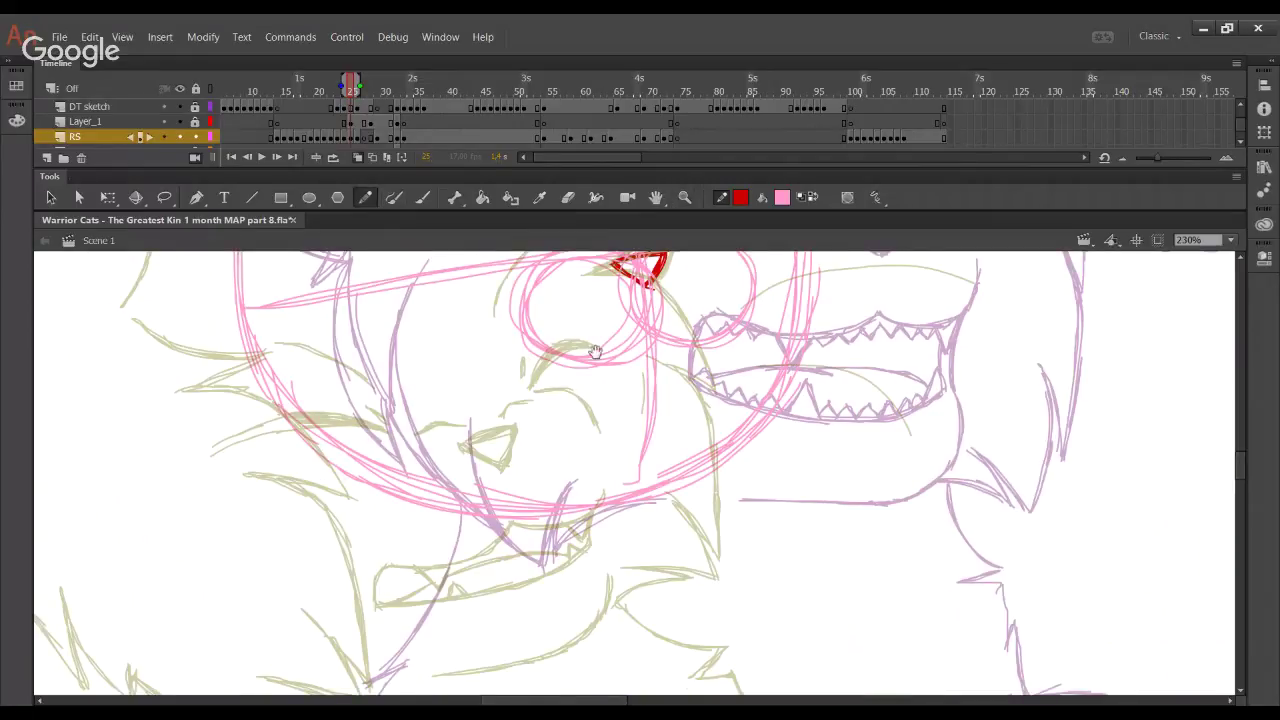
scroll(652, 352, up, 1)
mouse_move(657, 340)
mouse_down()
mouse_move(599, 372)
mouse_move(635, 357)
mouse_move(565, 370)
mouse_move(602, 372)
mouse_move(623, 364)
mouse_move(529, 381)
mouse_move(526, 416)
mouse_move(519, 365)
mouse_move(538, 369)
mouse_move(542, 391)
mouse_move(527, 416)
mouse_move(620, 428)
mouse_up()
mouse_move(521, 421)
mouse_down()
mouse_move(654, 415)
mouse_move(549, 423)
mouse_move(600, 422)
mouse_move(694, 396)
mouse_up()
key(ctrl+z)
drag(630, 424, 690, 396)
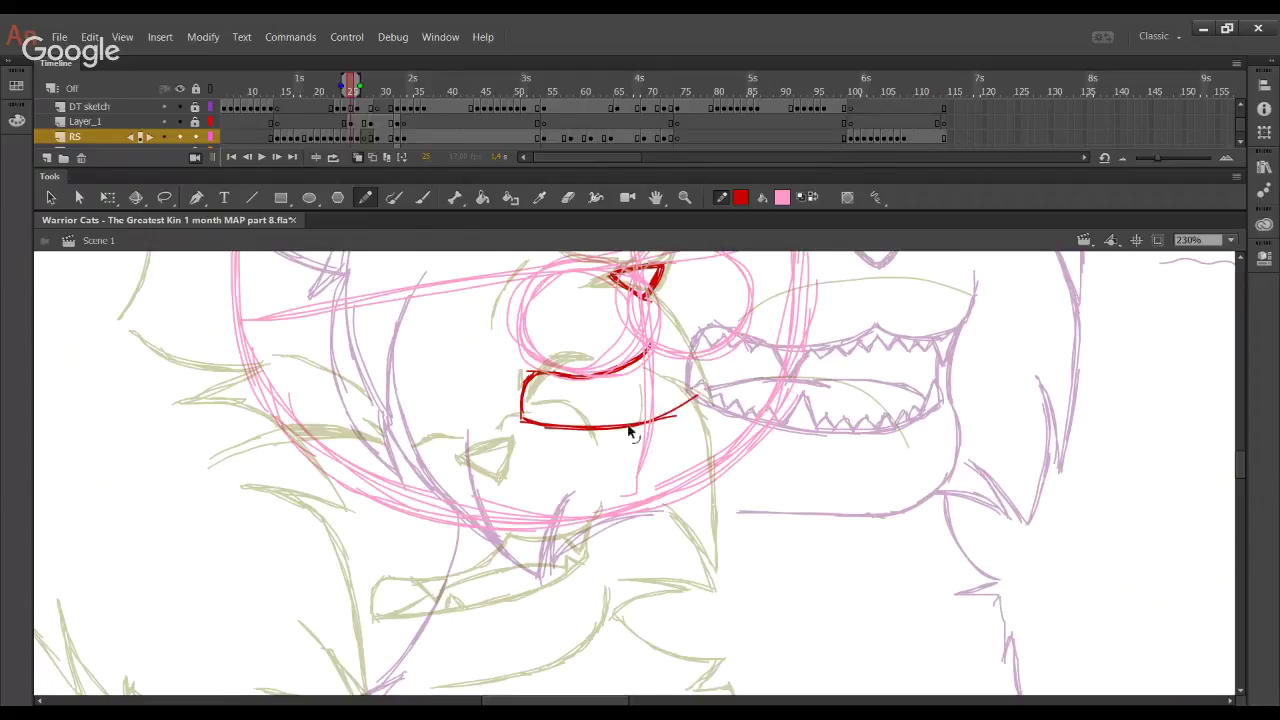
Redo the far end of the lower lip and draw the upper lip along the far muzzle circle
key(ctrl+z)
mouse_move(618, 427)
mouse_down()
mouse_move(738, 384)
mouse_move(728, 380)
mouse_up()
key(ctrl+z)
key(ctrl+z)
key(ctrl+z)
drag(651, 347, 720, 346)
drag(677, 354, 735, 338)
key(ctrl+z)
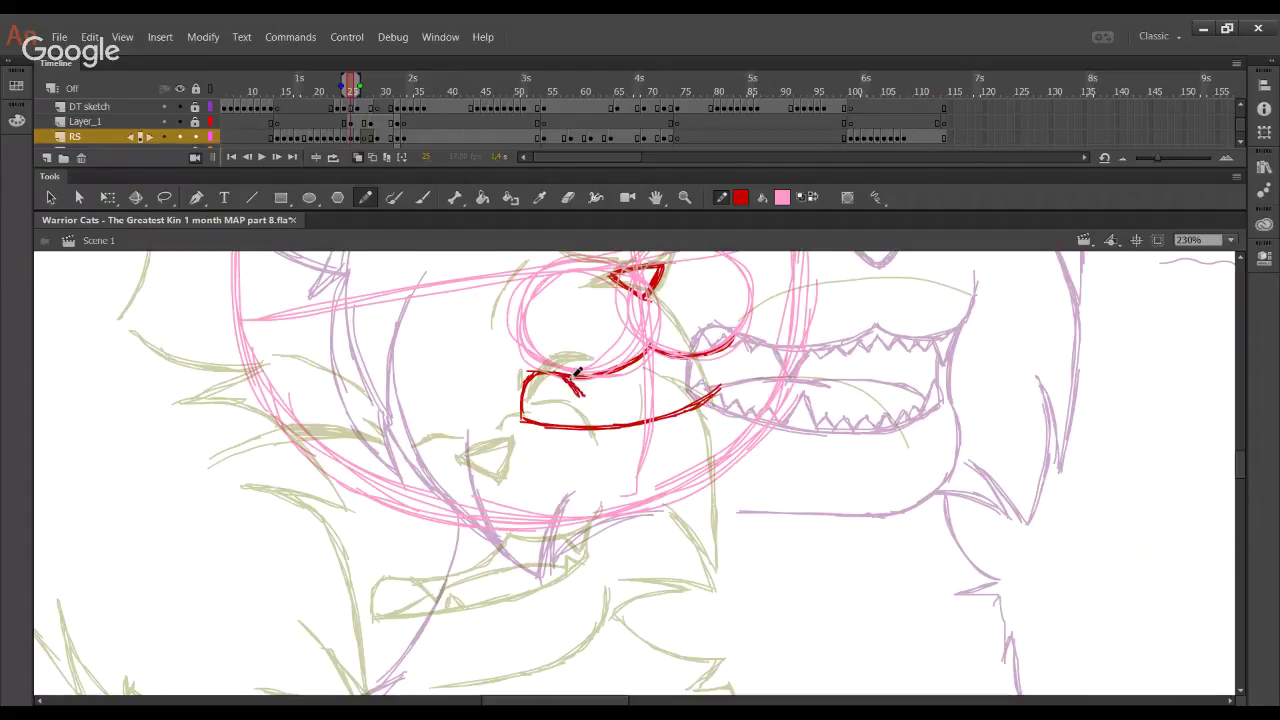
Draw the fangs and small pointed teeth along the upper and lower lips
drag(578, 370, 594, 391)
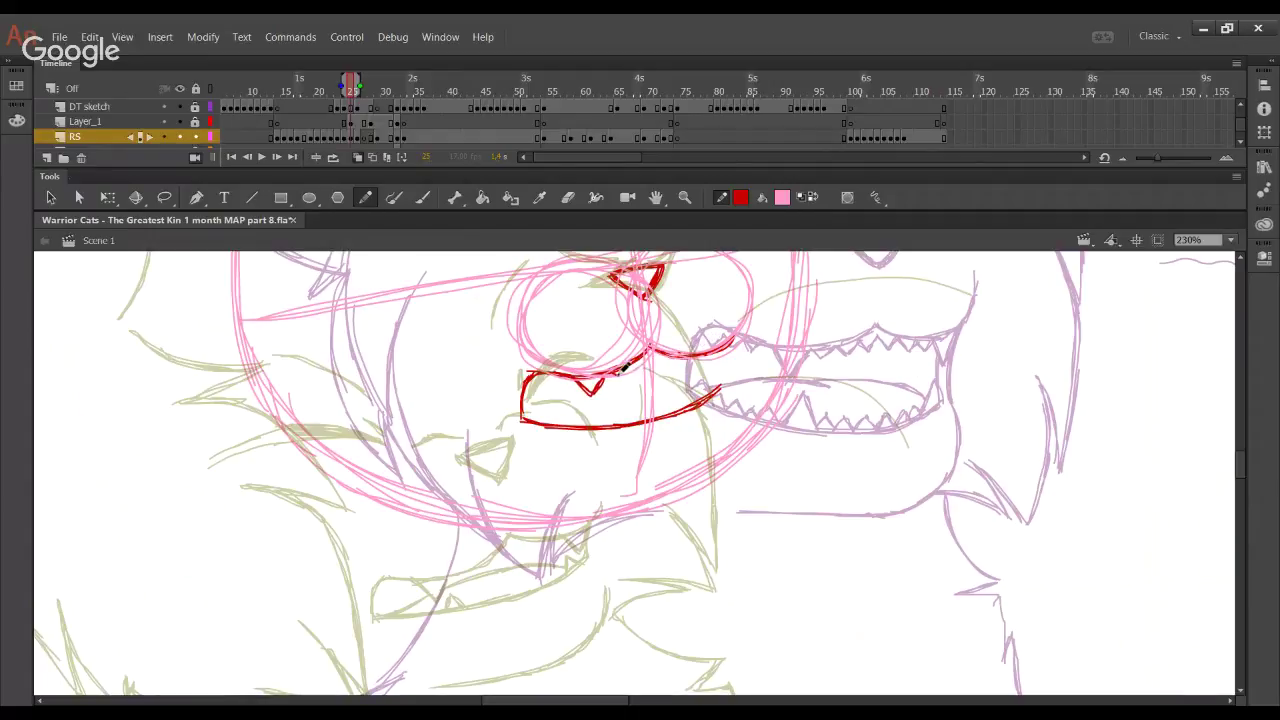
mouse_move(622, 369)
mouse_down()
mouse_move(732, 341)
mouse_move(712, 343)
mouse_up()
mouse_move(596, 414)
mouse_down()
mouse_move(612, 405)
mouse_move(631, 418)
mouse_up()
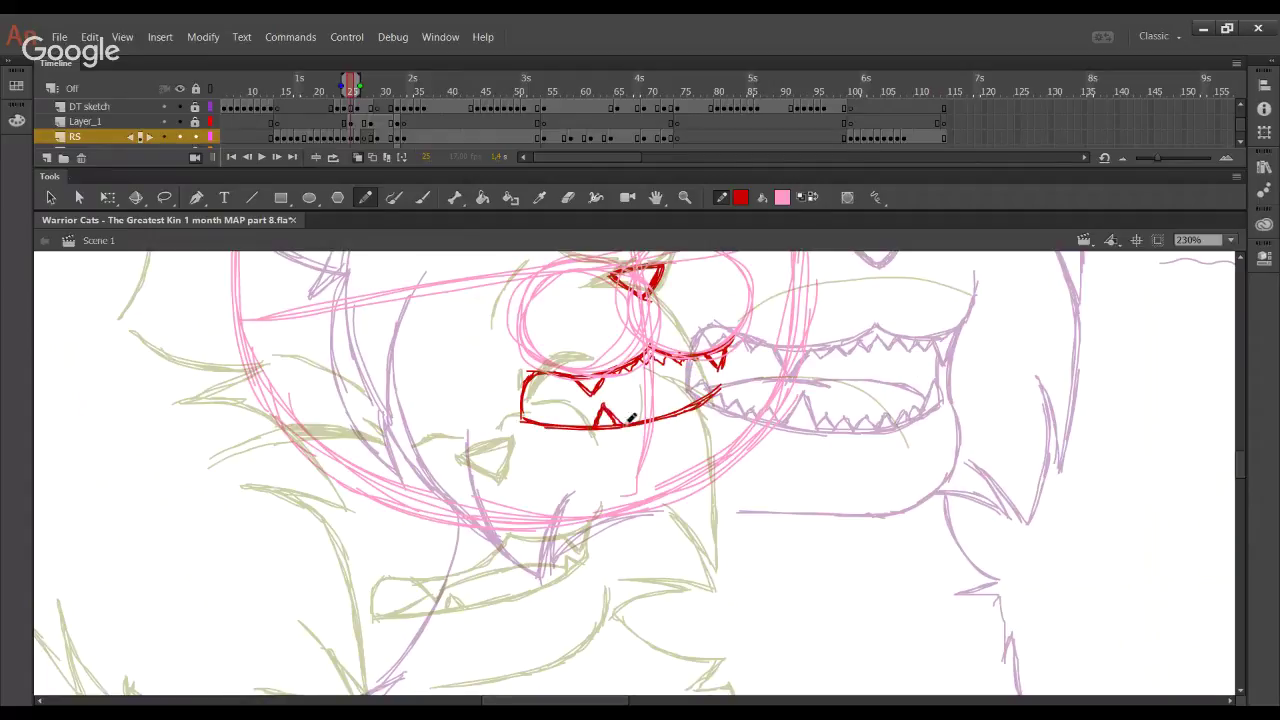
mouse_move(708, 391)
mouse_down()
mouse_move(723, 366)
mouse_move(718, 385)
mouse_up()
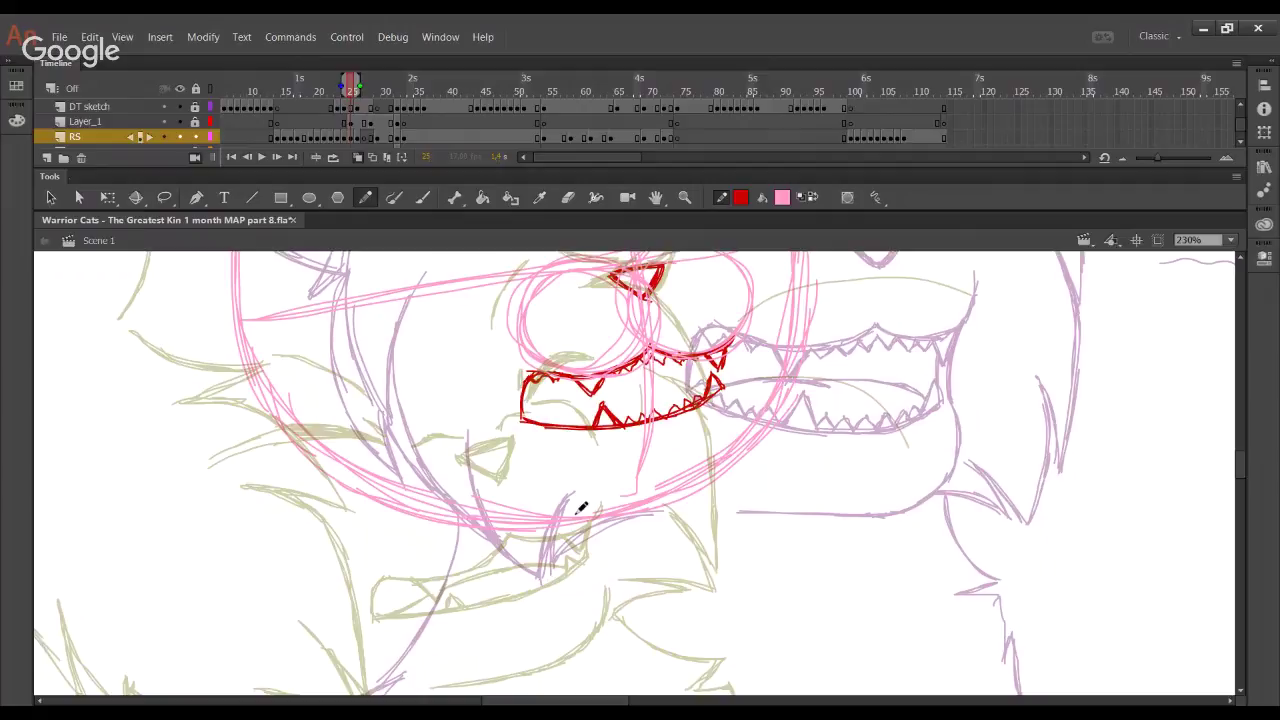
Draw the chin and jaw line up to the far mouth corner and the tongue inside the mouth
mouse_move(557, 507)
mouse_down()
mouse_move(739, 448)
mouse_move(720, 478)
mouse_move(671, 491)
mouse_move(745, 454)
mouse_move(758, 429)
mouse_move(733, 469)
mouse_move(746, 419)
mouse_move(746, 456)
mouse_move(758, 415)
mouse_up()
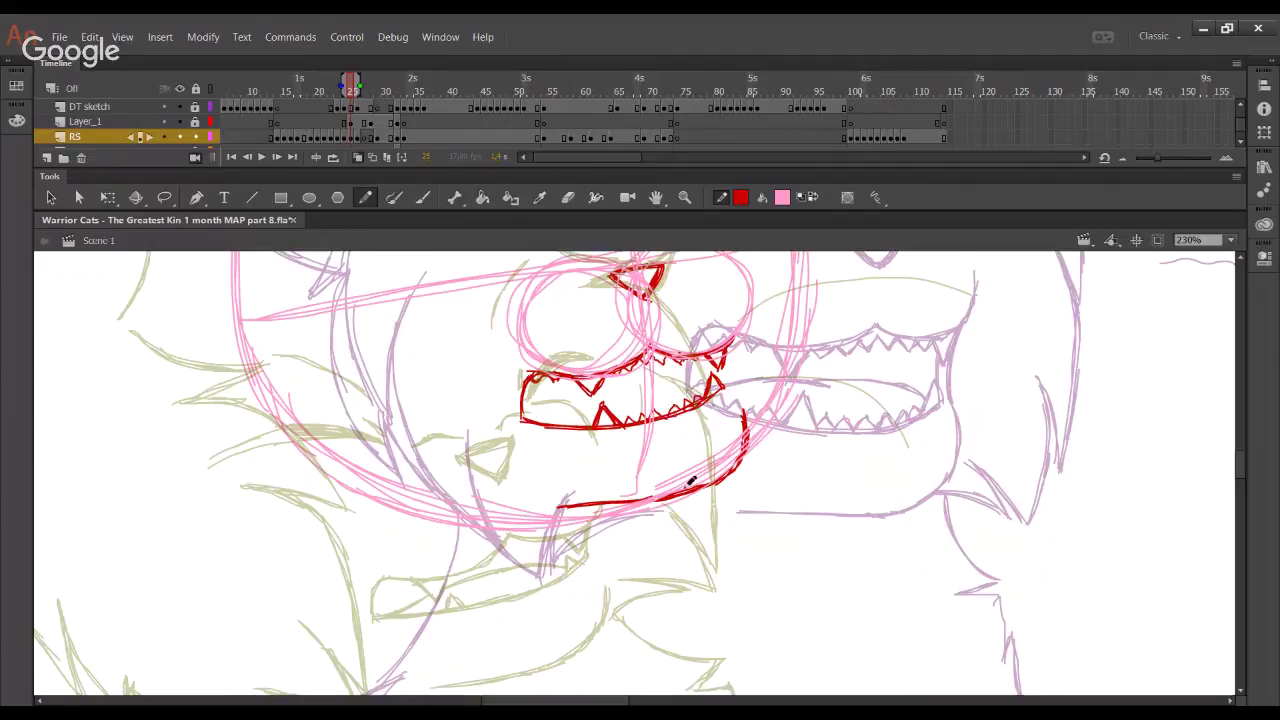
mouse_move(578, 506)
mouse_down()
mouse_move(716, 478)
mouse_move(745, 440)
mouse_up()
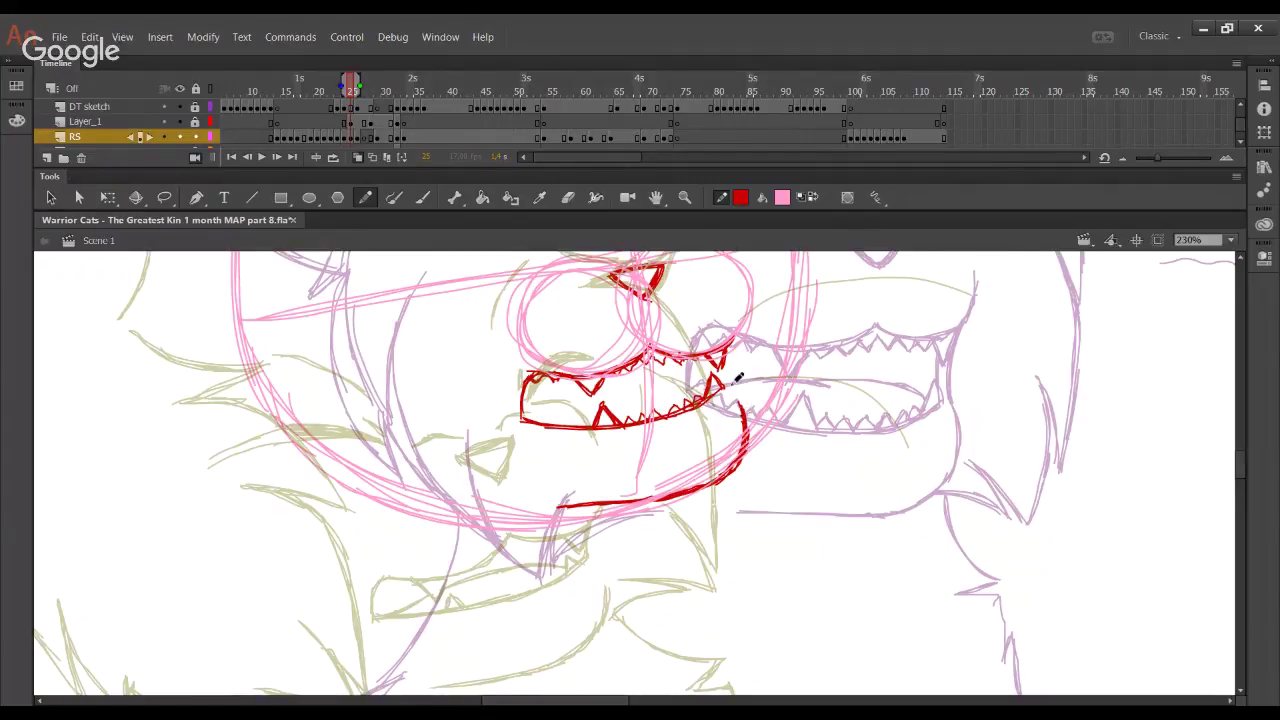
mouse_move(755, 388)
mouse_down()
mouse_move(738, 348)
mouse_move(748, 442)
mouse_up()
mouse_move(538, 415)
mouse_down()
mouse_move(588, 422)
mouse_move(571, 424)
mouse_move(601, 402)
mouse_move(557, 404)
mouse_move(579, 392)
mouse_move(535, 412)
mouse_move(651, 385)
mouse_move(610, 393)
mouse_move(704, 388)
mouse_move(530, 415)
mouse_up()
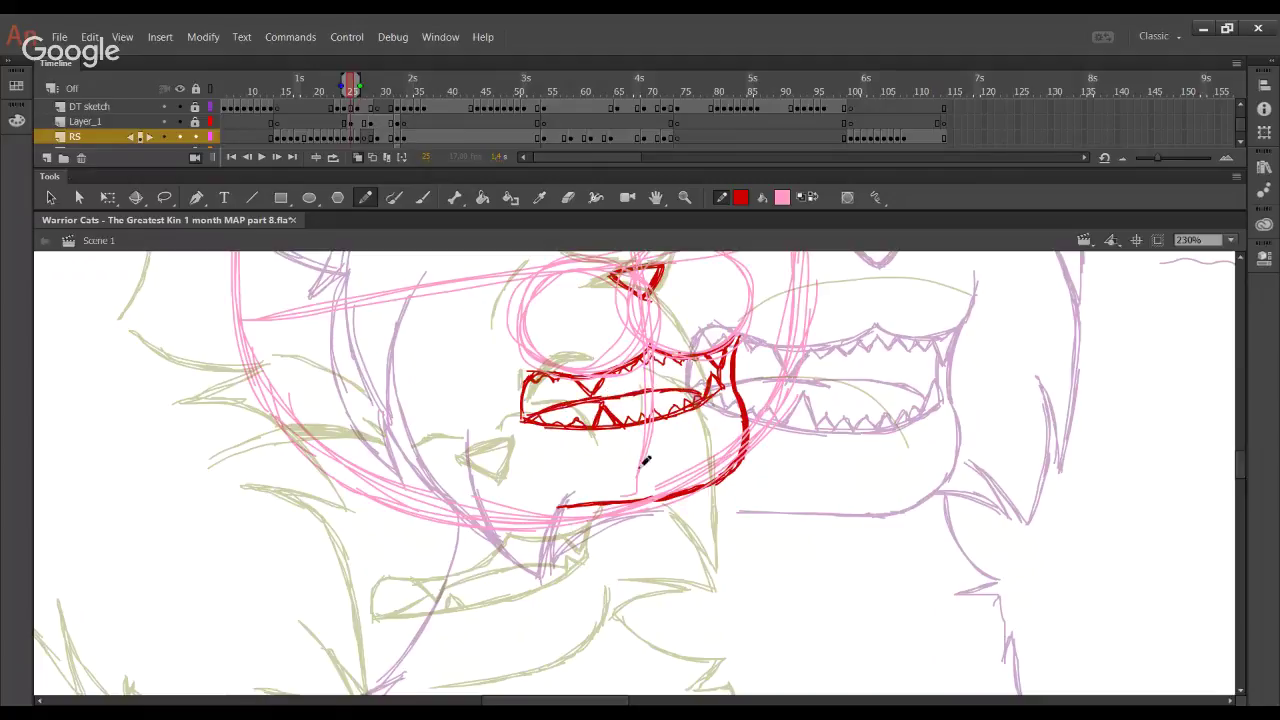
drag(519, 511, 632, 591)
key(ctrl+z)
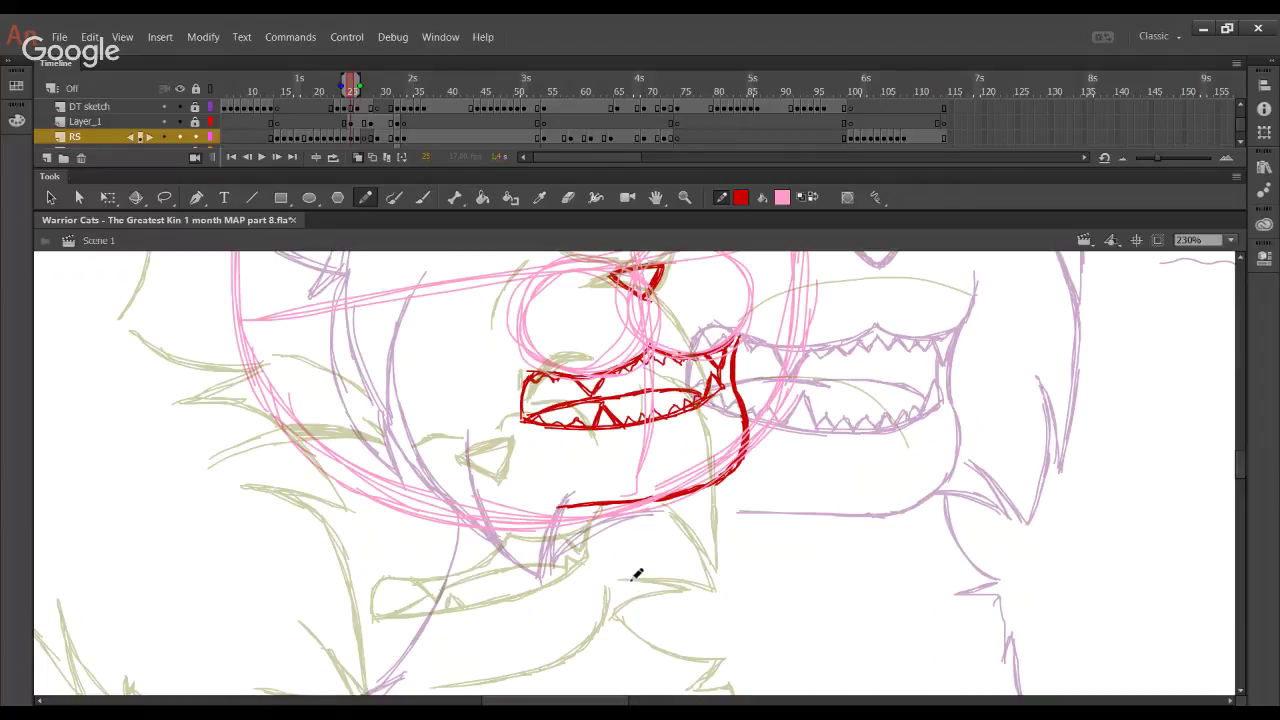
Draw short red contour strokes on top of both muzzle circles and down the far side to the lip
mouse_move(550, 515)
mouse_down()
mouse_move(580, 530)
mouse_move(571, 500)
mouse_up()
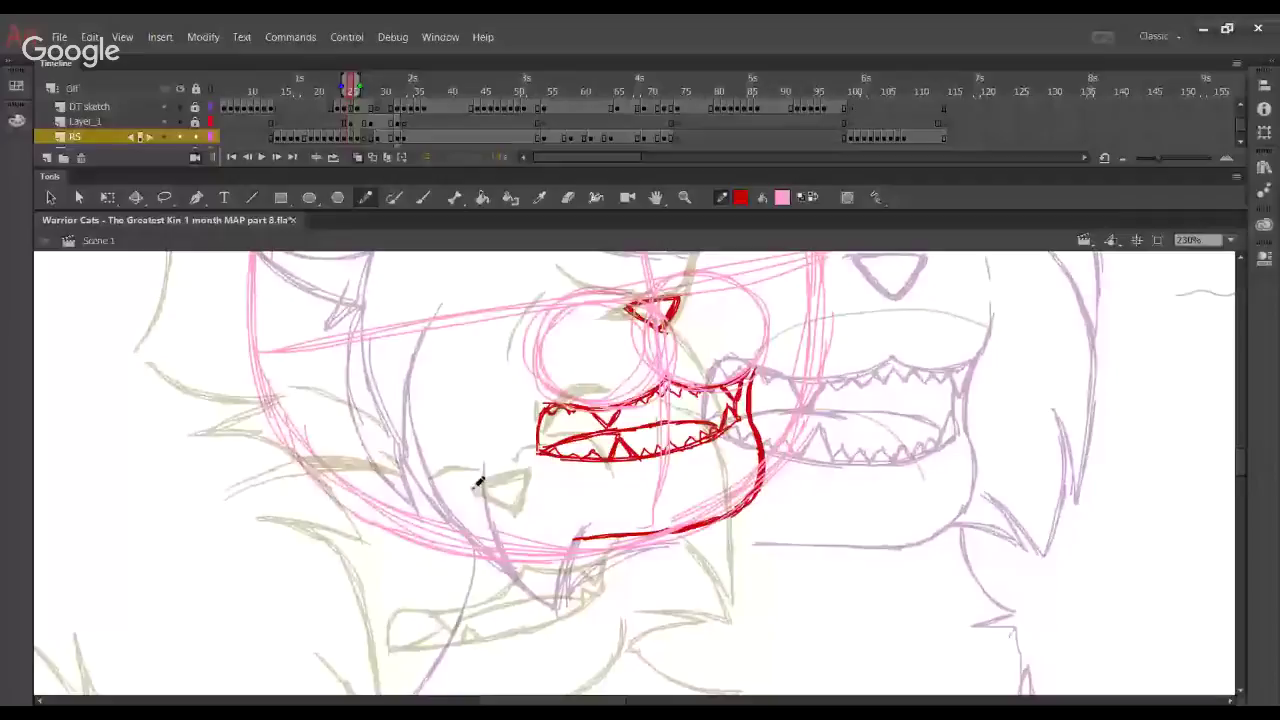
scroll(702, 470, up, 2)
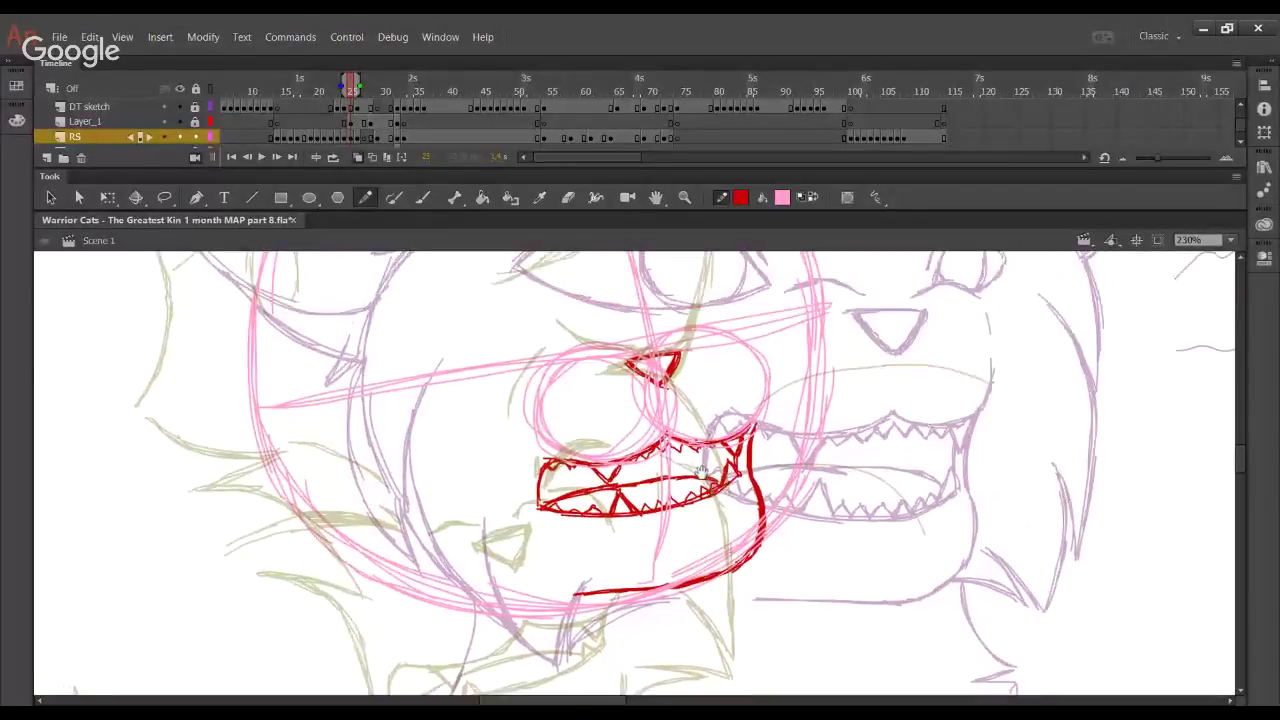
drag(702, 472, 732, 533)
mouse_move(612, 412)
mouse_down()
mouse_move(723, 388)
mouse_move(698, 396)
mouse_move(731, 391)
mouse_up()
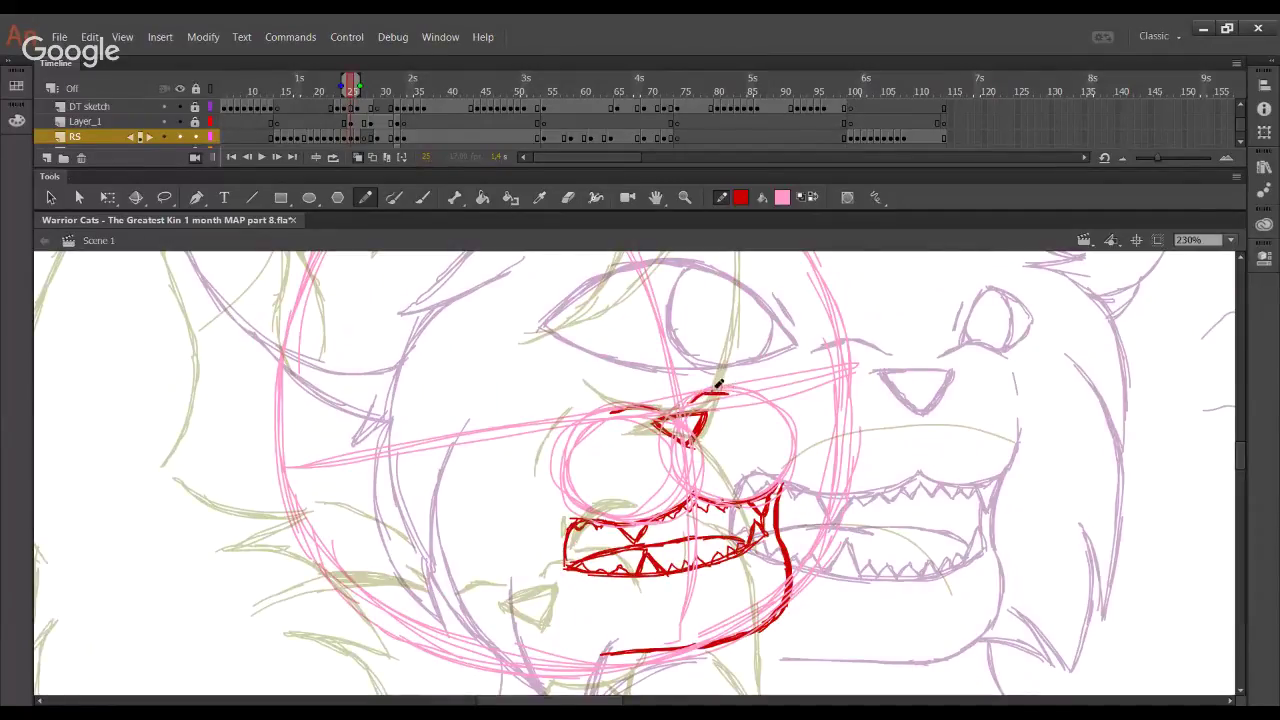
drag(787, 464, 783, 483)
drag(741, 390, 778, 414)
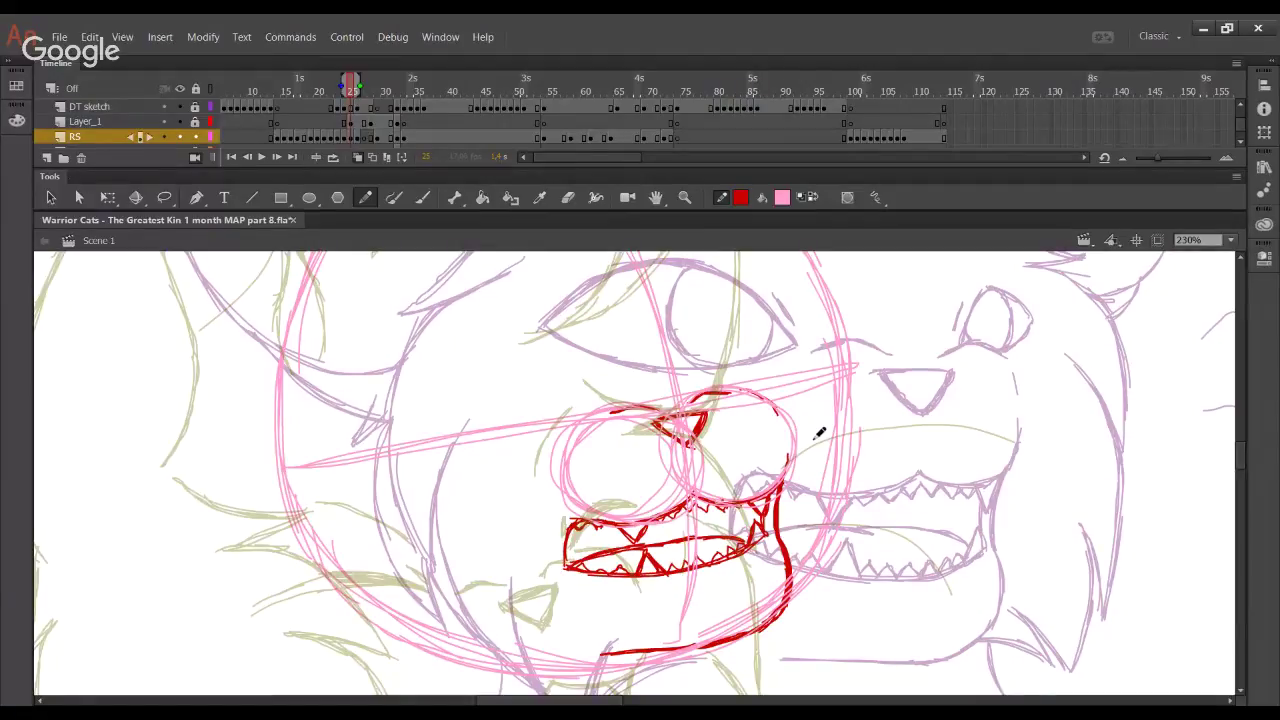
drag(444, 412, 613, 522)
key(ctrl+z)
key(space)
mouse_move(475, 427)
mouse_down()
mouse_move(497, 451)
mouse_move(560, 454)
mouse_up()
key(space)
drag(404, 352, 452, 490)
key(ctrl+z)
key(ctrl+z)
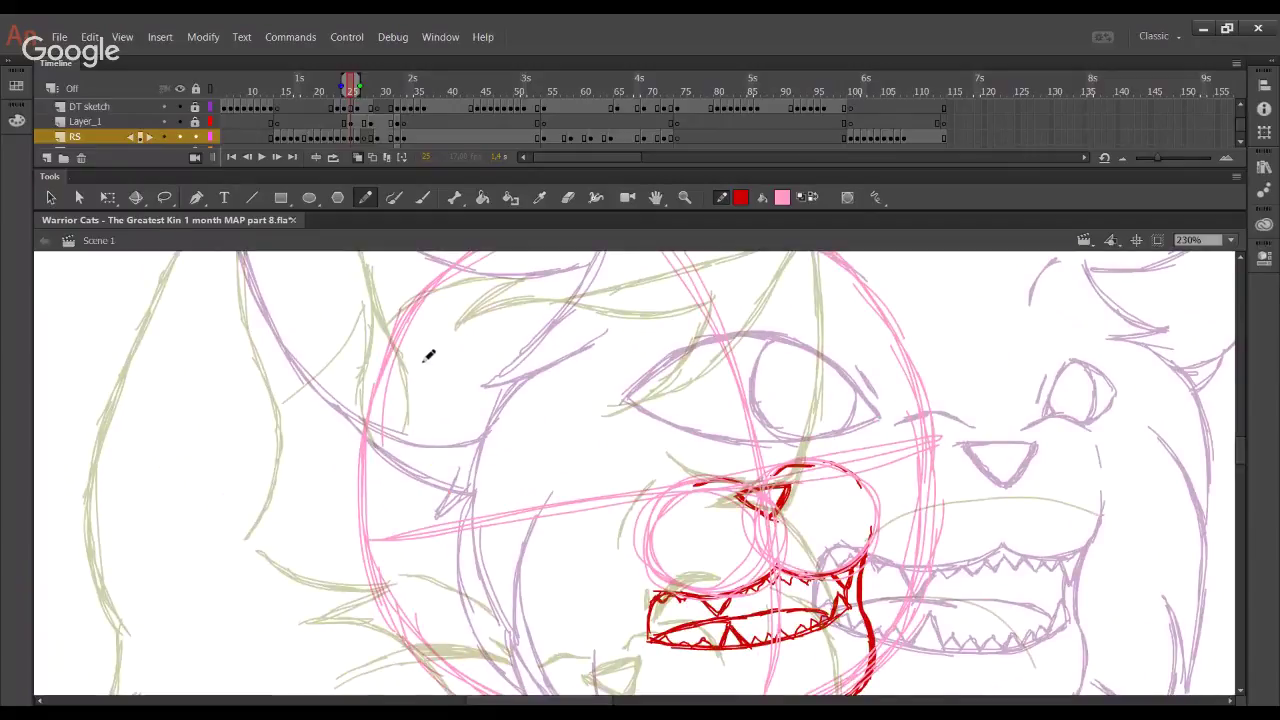
Draw a pointed red fur tuft just inside the rear edge of the pink head circle, above the horizontal guide line
mouse_move(425, 357)
mouse_down()
mouse_move(441, 477)
mouse_move(455, 480)
mouse_up()
drag(421, 412, 465, 494)
drag(400, 453, 461, 496)
mouse_move(398, 450)
mouse_down()
mouse_move(468, 493)
mouse_move(421, 470)
mouse_move(435, 494)
mouse_move(470, 503)
mouse_up()
key(ctrl+z)
key(ctrl+z)
key(ctrl+z)
key(ctrl+z)
drag(393, 466, 470, 503)
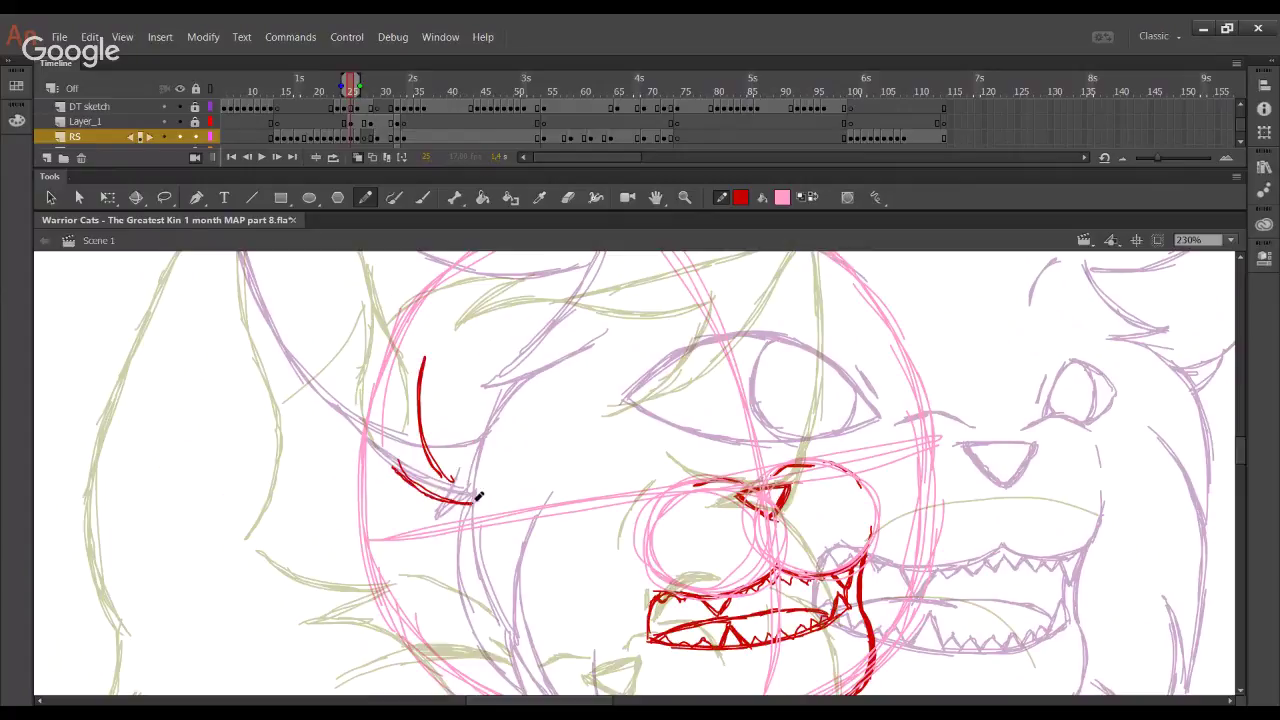
drag(427, 440, 470, 503)
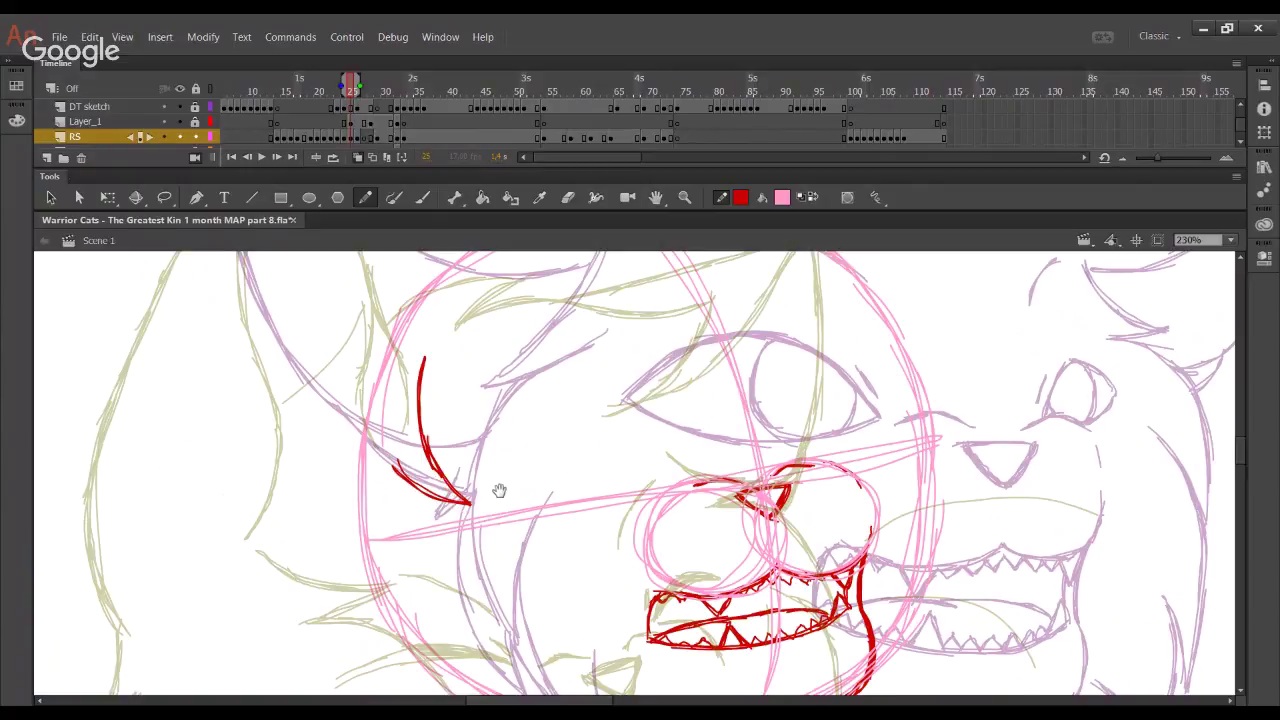
Draw the cheek line from the upper fur tuft down to the point of a second cheek tuft
drag(499, 490, 480, 425)
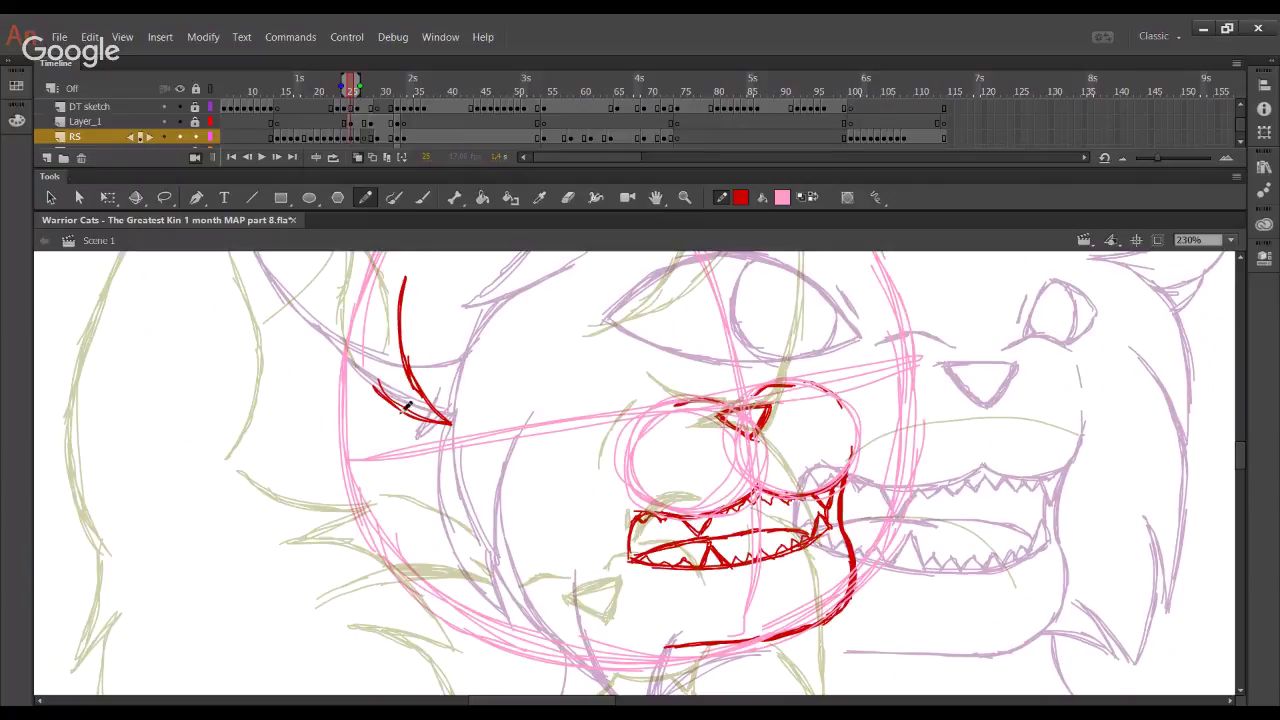
mouse_move(416, 418)
mouse_down()
mouse_move(454, 468)
mouse_move(479, 573)
mouse_up()
drag(457, 471, 479, 558)
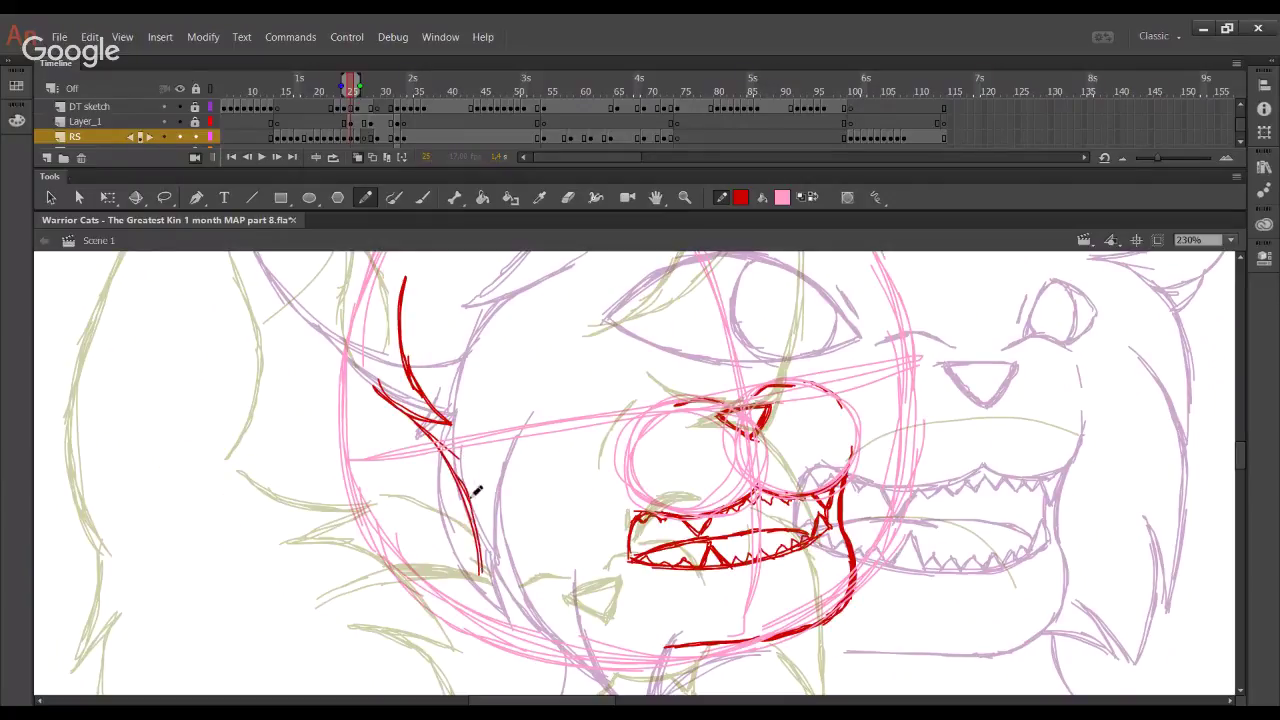
drag(469, 497, 484, 587)
mouse_move(426, 518)
mouse_down()
mouse_move(479, 559)
mouse_move(425, 509)
mouse_move(452, 529)
mouse_move(418, 400)
mouse_up()
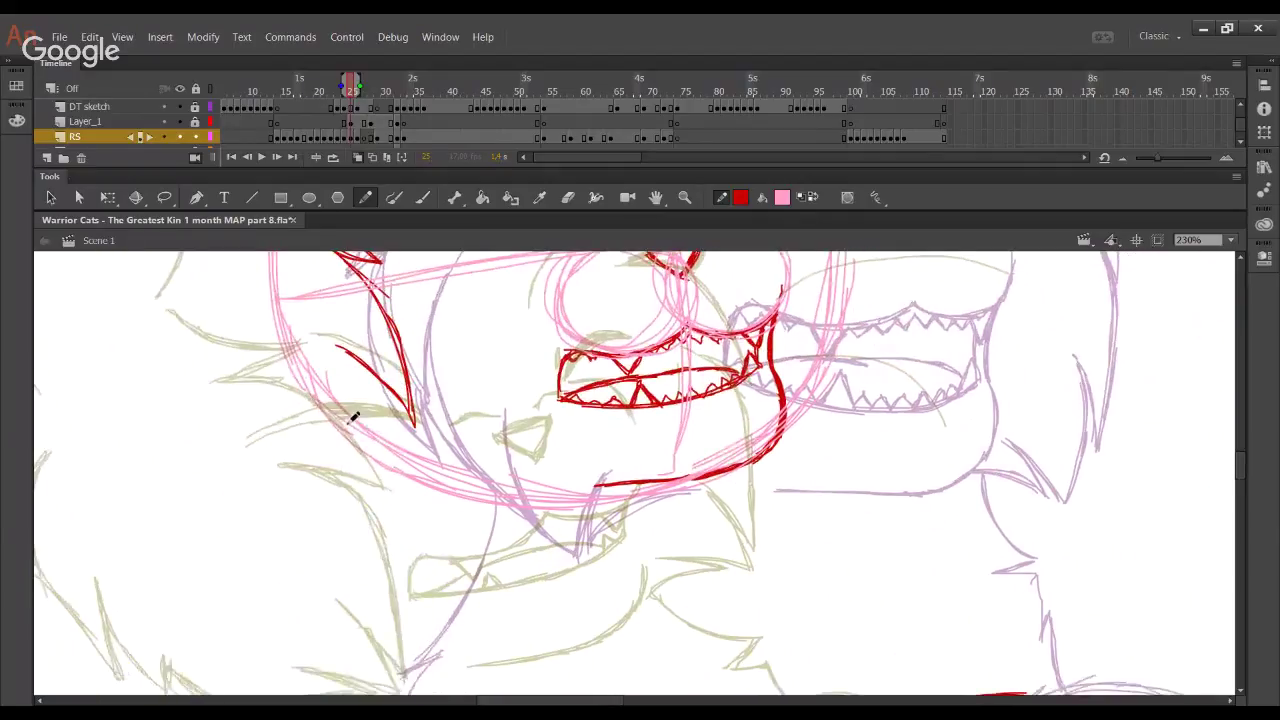
drag(420, 498, 506, 528)
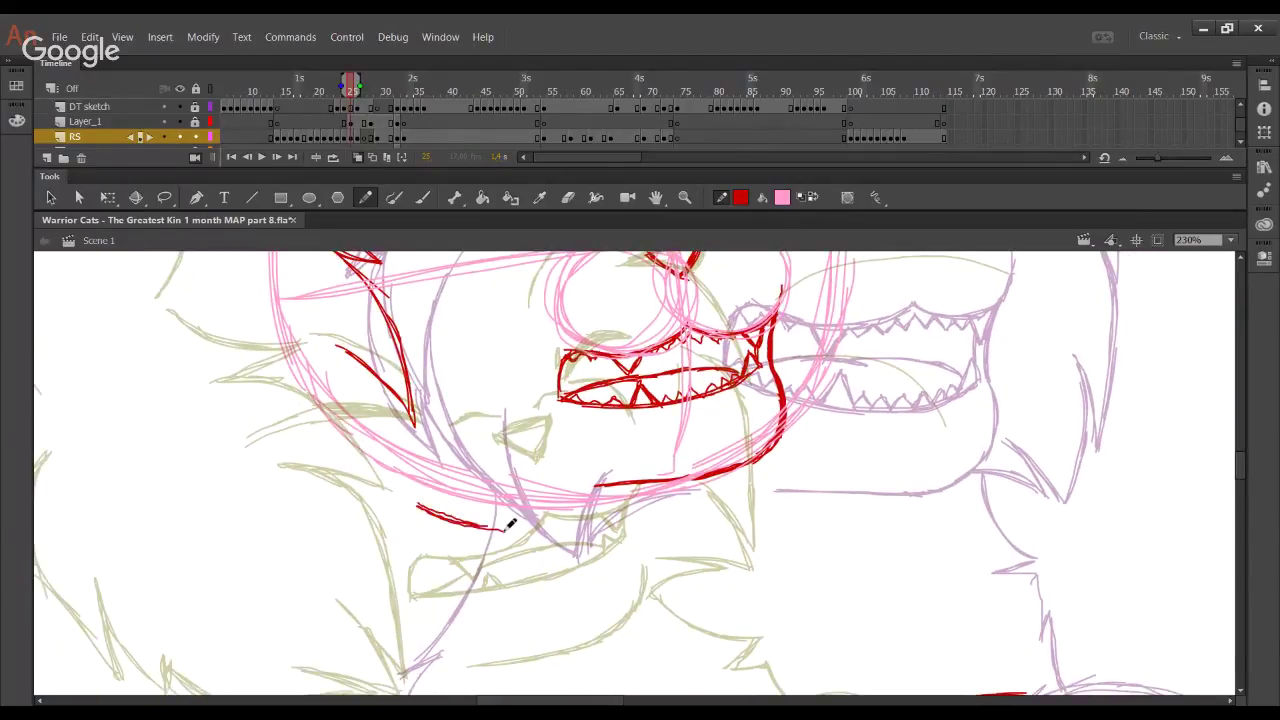
drag(427, 507, 499, 526)
key(ctrl+z)
key(ctrl+z)
key(ctrl+z)
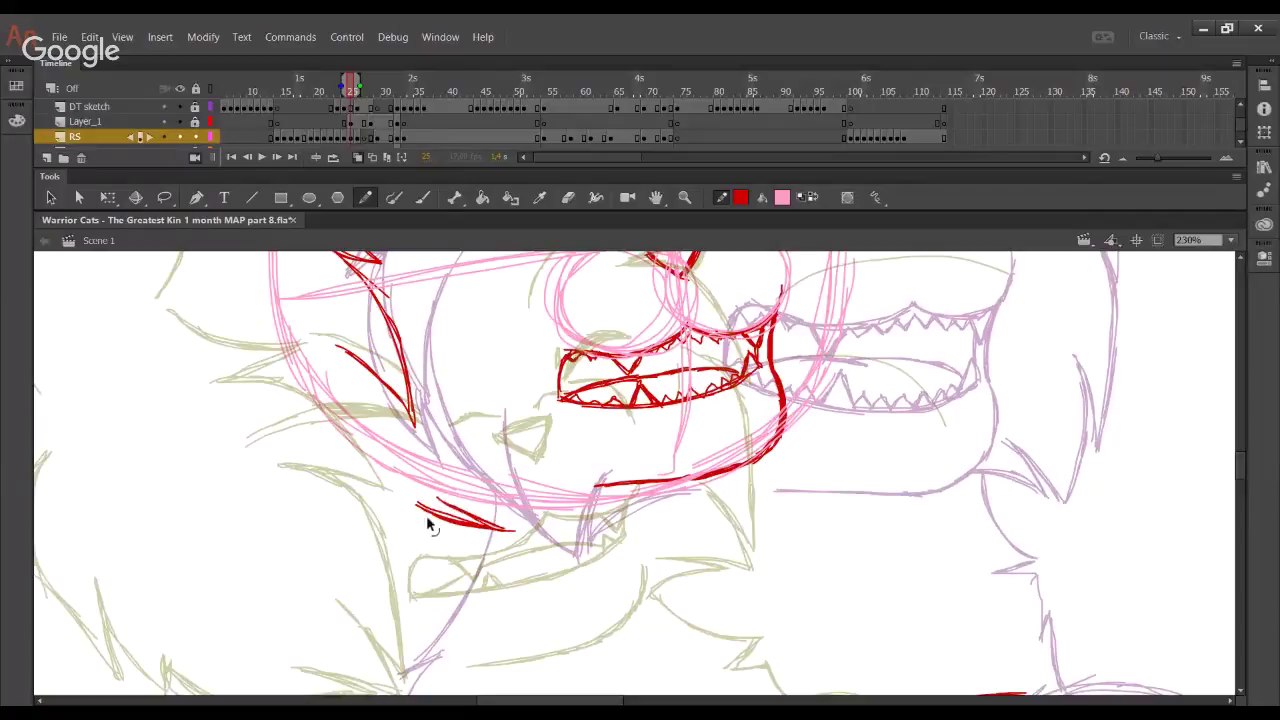
Draw the red pointed lower cheek tuft crossing below the pink head circle, with both edges meeting at its tip
drag(418, 498, 469, 540)
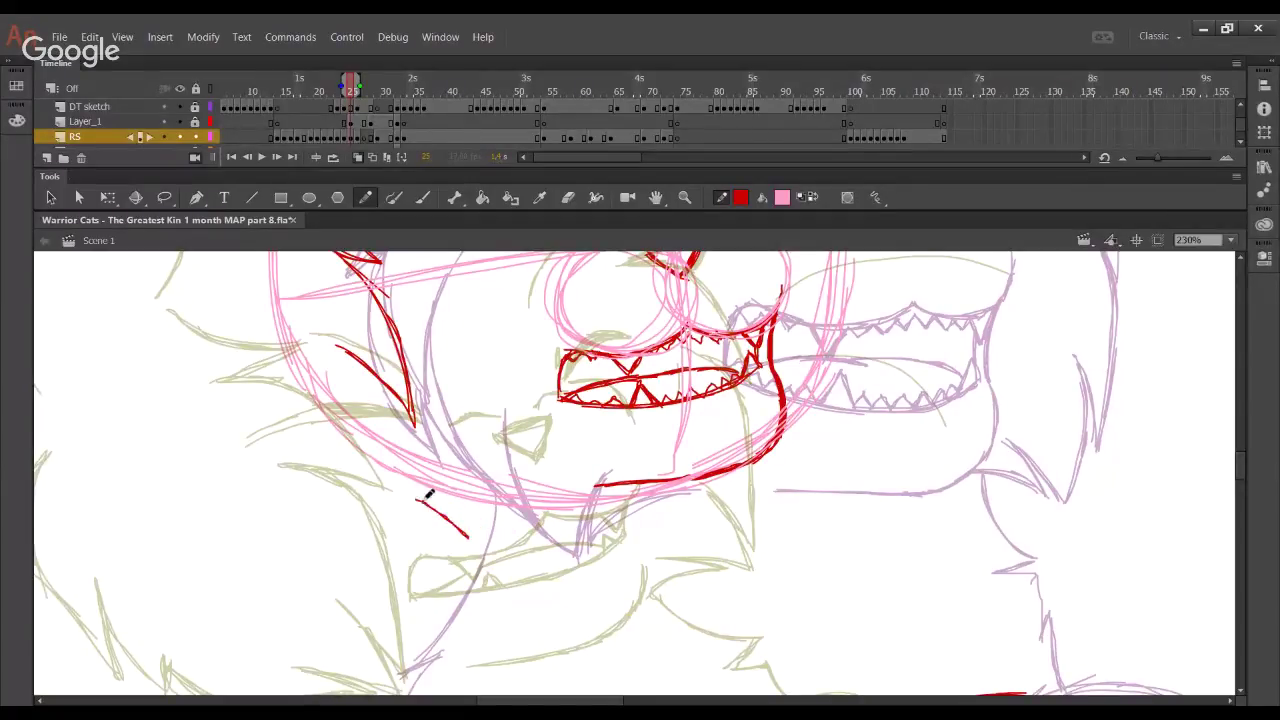
mouse_move(392, 432)
mouse_down()
mouse_move(425, 448)
mouse_move(460, 503)
mouse_move(424, 411)
mouse_move(441, 450)
mouse_up()
mouse_move(409, 385)
mouse_down()
mouse_move(471, 539)
mouse_move(464, 492)
mouse_move(469, 541)
mouse_up()
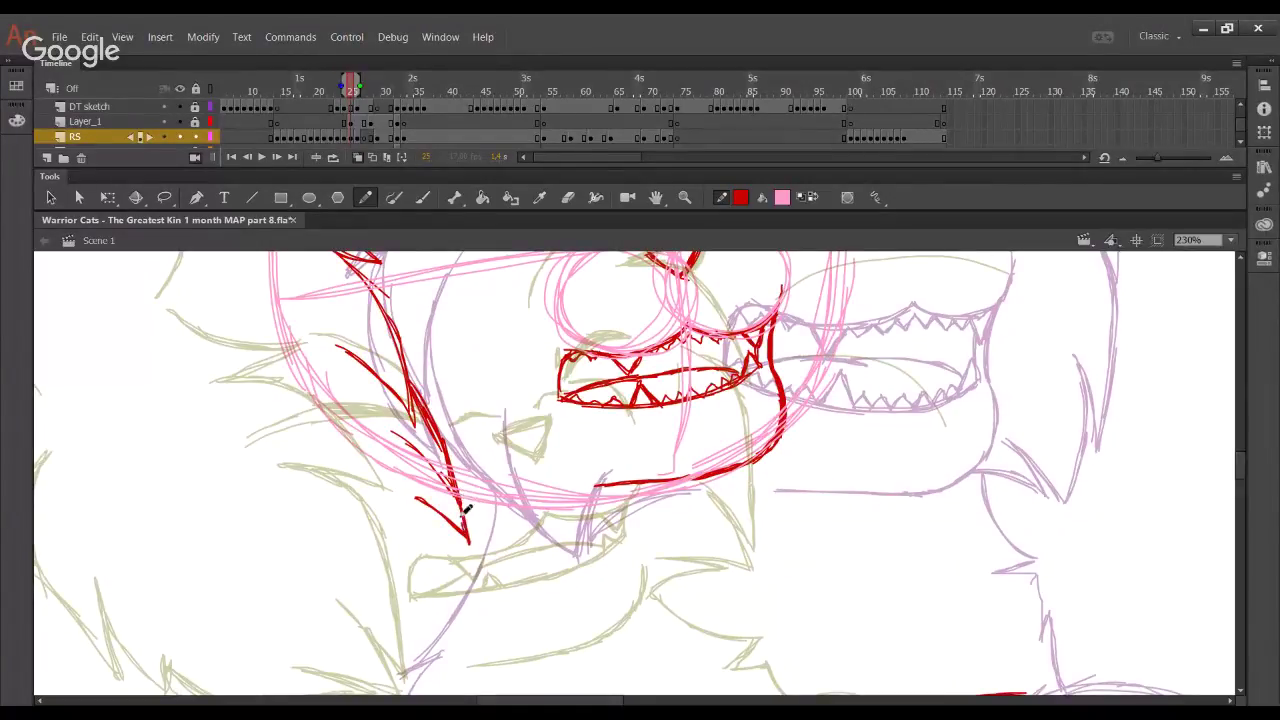
drag(457, 496, 465, 520)
drag(388, 487, 448, 526)
key(ctrl+z)
key(ctrl+z)
drag(382, 486, 460, 536)
drag(426, 494, 454, 538)
Draw the ear's rear edge from the back of the head circle up to the ear's pointed tip
drag(373, 448, 528, 652)
drag(465, 340, 486, 489)
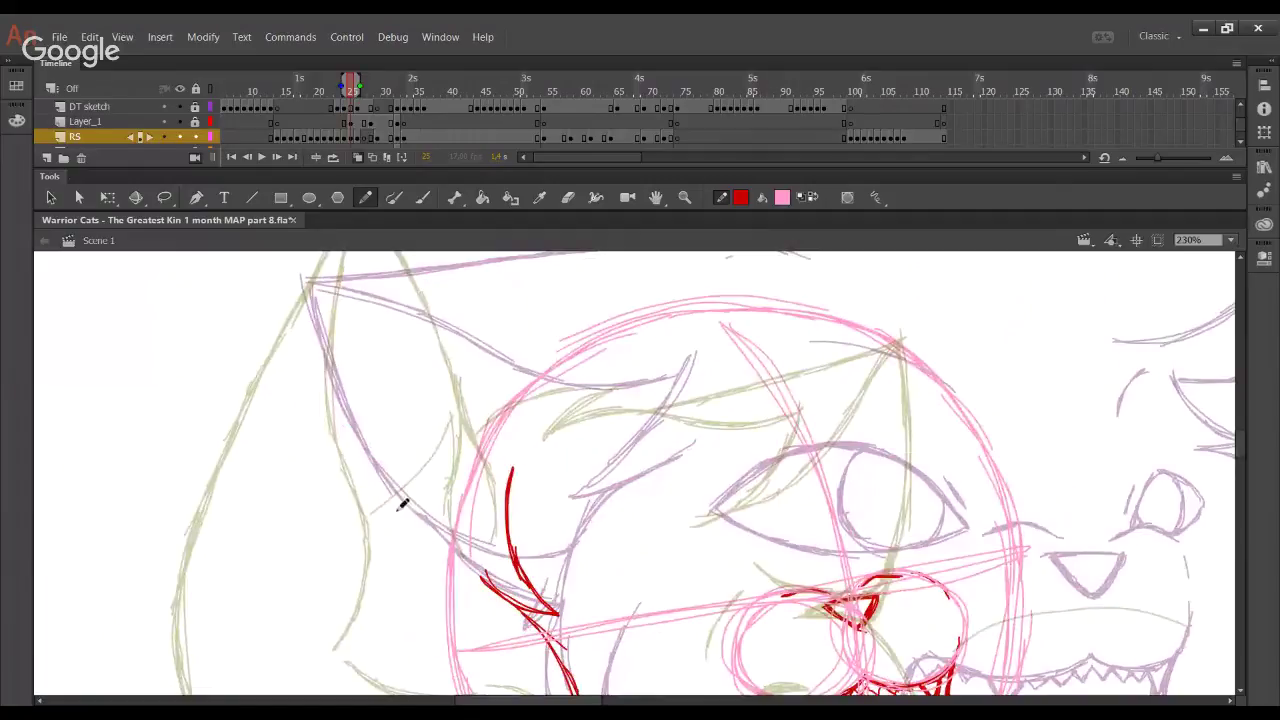
mouse_move(466, 502)
mouse_down()
mouse_move(495, 551)
mouse_move(461, 501)
mouse_move(468, 533)
mouse_move(491, 565)
mouse_up()
key(ctrl+z)
key(ctrl+z)
mouse_move(430, 510)
mouse_down()
mouse_move(478, 540)
mouse_move(346, 386)
mouse_move(312, 255)
mouse_up()
drag(372, 320, 368, 376)
drag(310, 302, 323, 408)
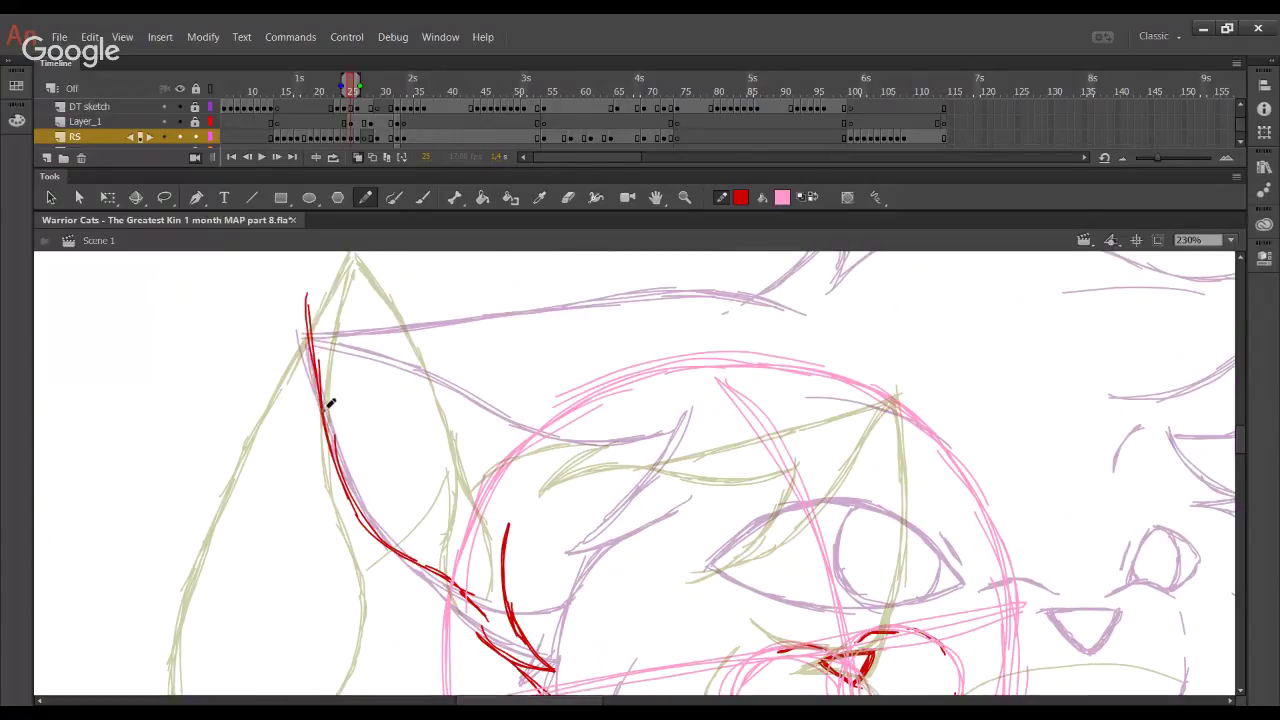
drag(307, 277, 360, 500)
Draw the ear's inner fold from the tip down to a short curve just inside the pink head circle
drag(564, 486, 466, 434)
key(ctrl+z)
drag(568, 471, 493, 457)
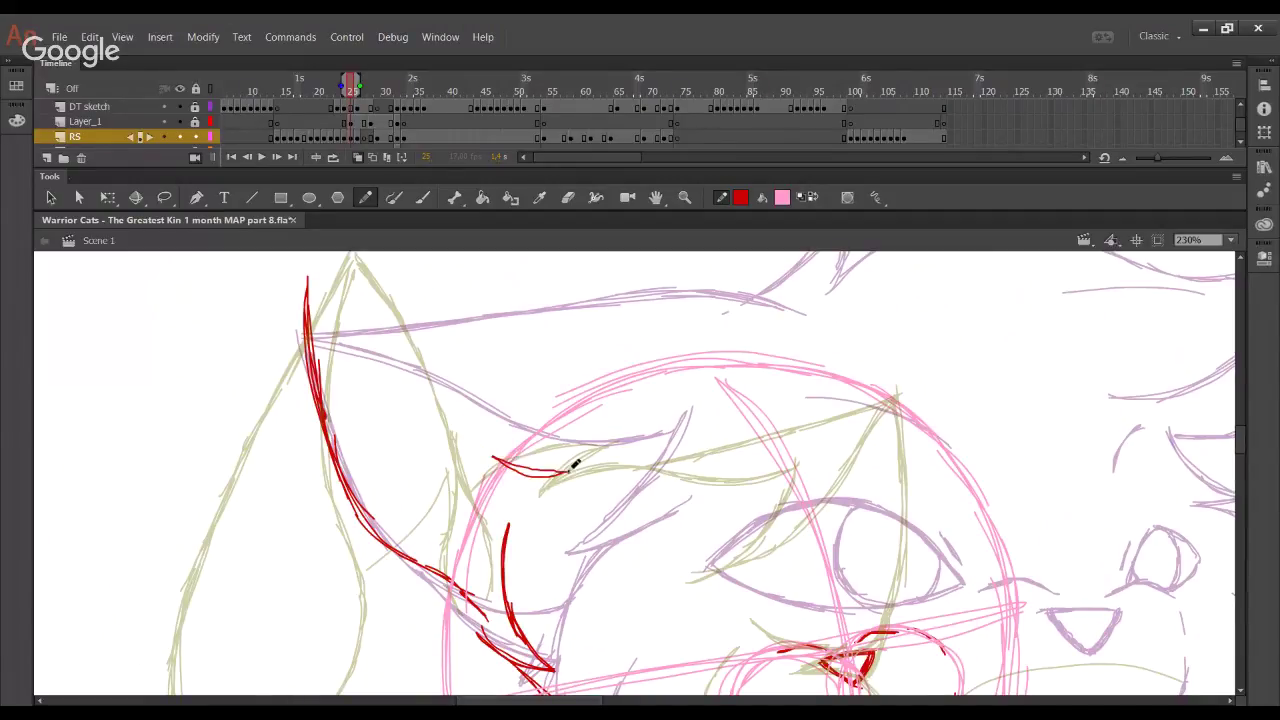
key(ctrl+z)
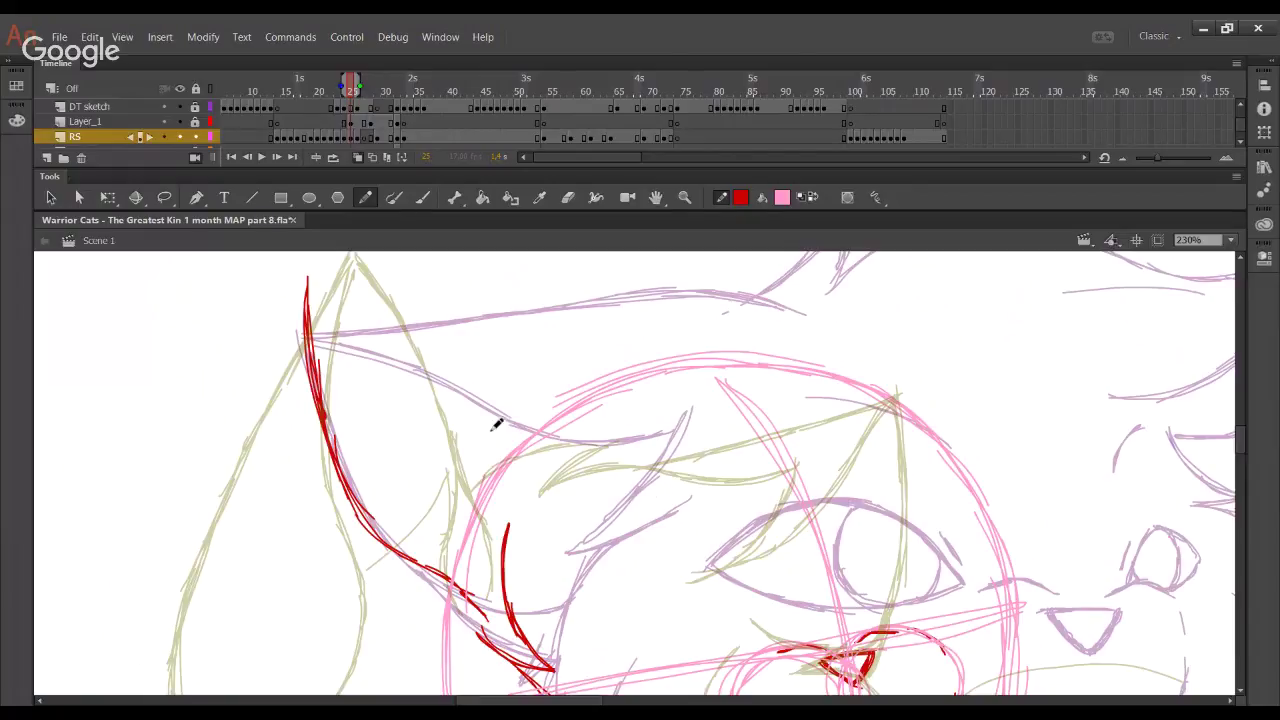
mouse_move(504, 463)
mouse_down()
mouse_move(572, 464)
mouse_move(500, 451)
mouse_move(491, 463)
mouse_move(503, 452)
mouse_move(414, 337)
mouse_move(328, 290)
mouse_up()
key(ctrl+z)
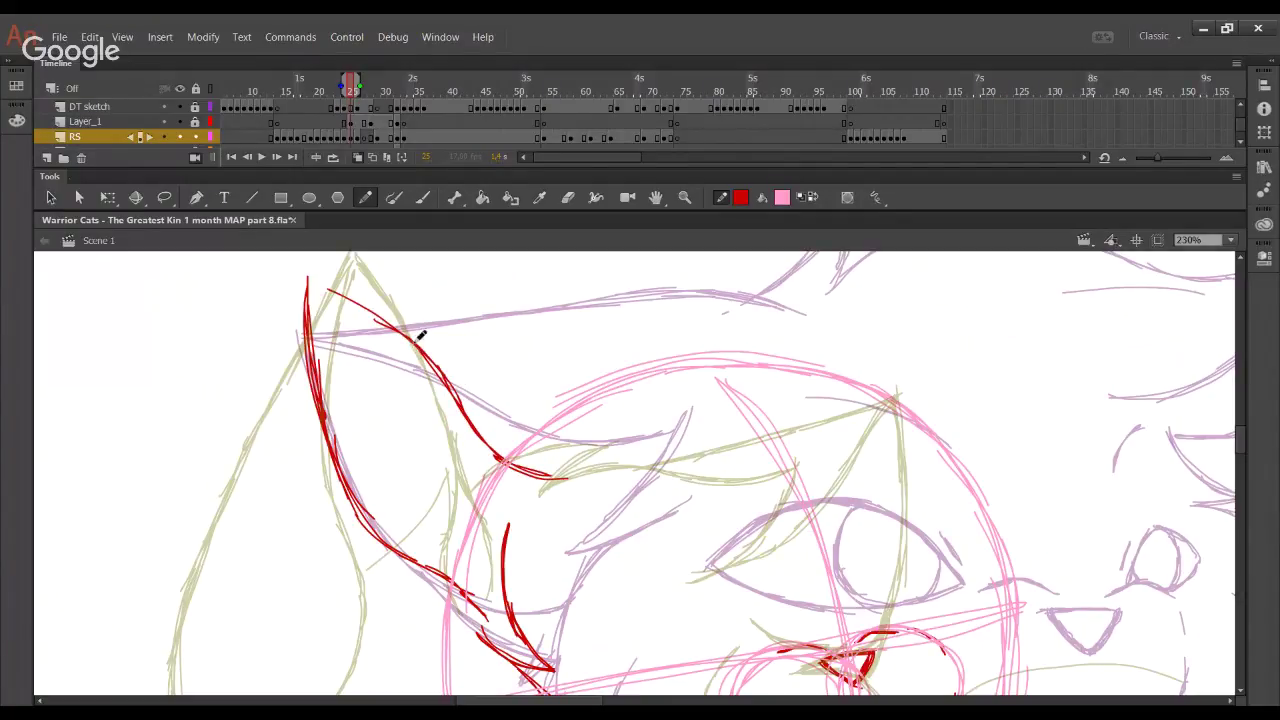
drag(412, 342, 308, 278)
drag(307, 278, 450, 369)
drag(407, 331, 472, 421)
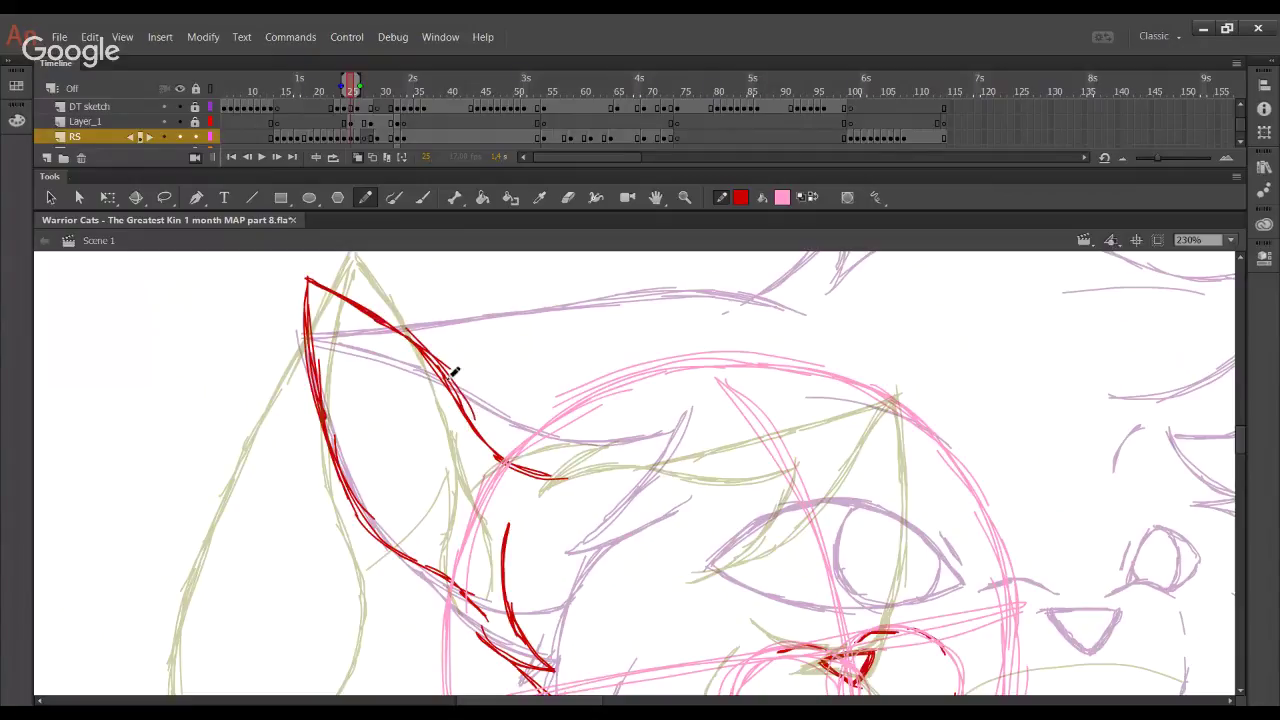
drag(438, 363, 478, 450)
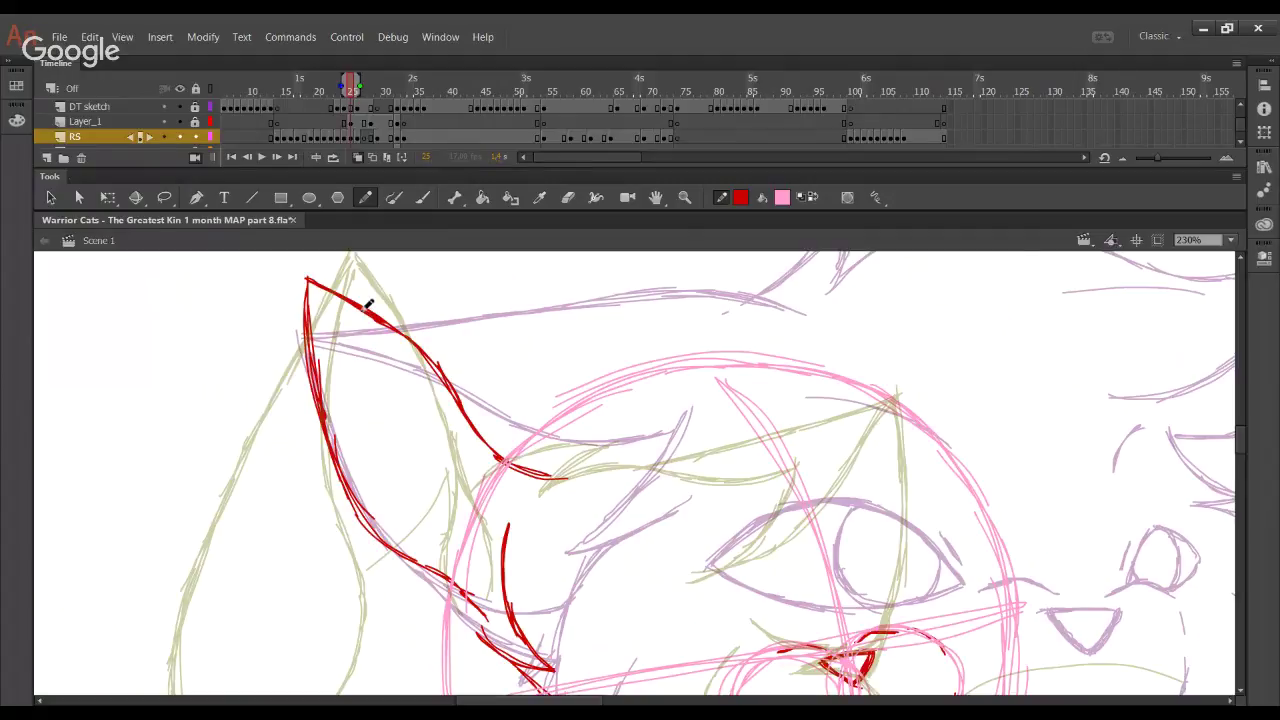
Draw the ear's upper edge from the tip down to the top of the pink head circle
drag(307, 278, 568, 311)
drag(466, 303, 630, 329)
key(ctrl+z)
key(ctrl+z)
key(ctrl+z)
key(ctrl+z)
drag(307, 278, 552, 347)
drag(450, 318, 613, 368)
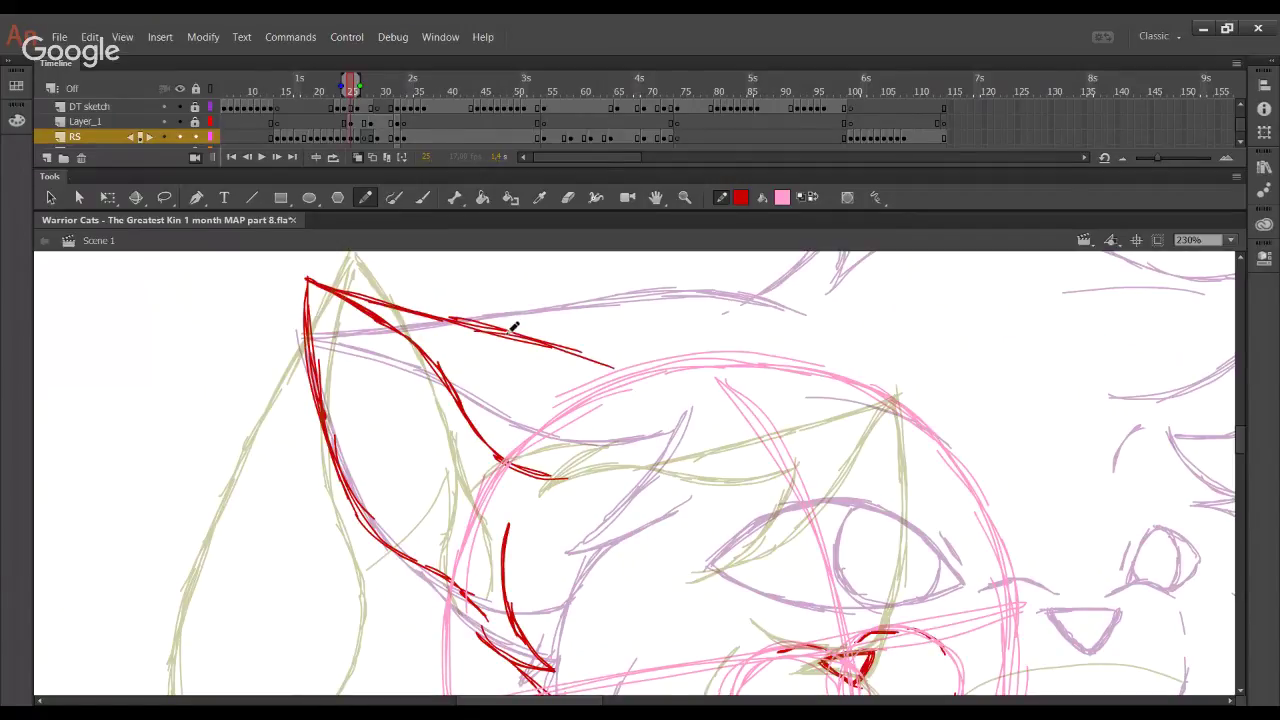
drag(510, 332, 638, 377)
drag(548, 343, 650, 396)
drag(568, 350, 638, 378)
Draw a second, outer line along the ear's rear base to the head circle and a small pointed fur tuft beneath it
drag(428, 550, 424, 529)
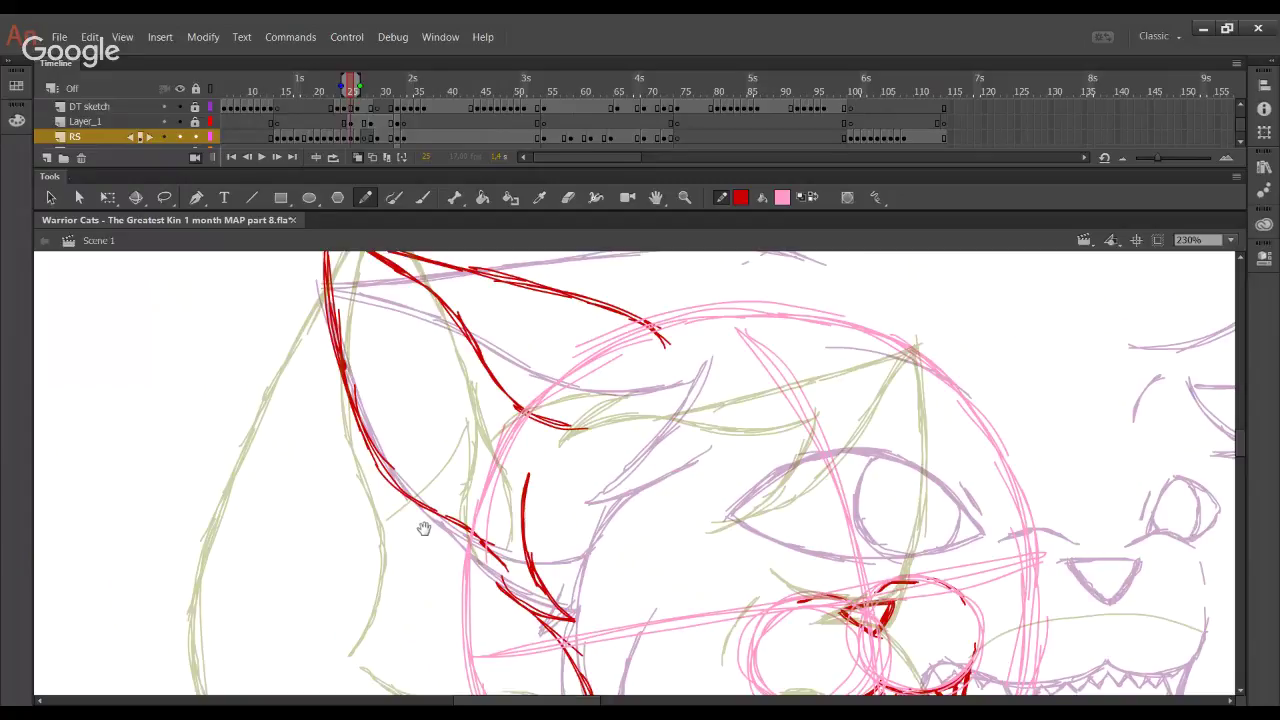
drag(487, 592, 350, 400)
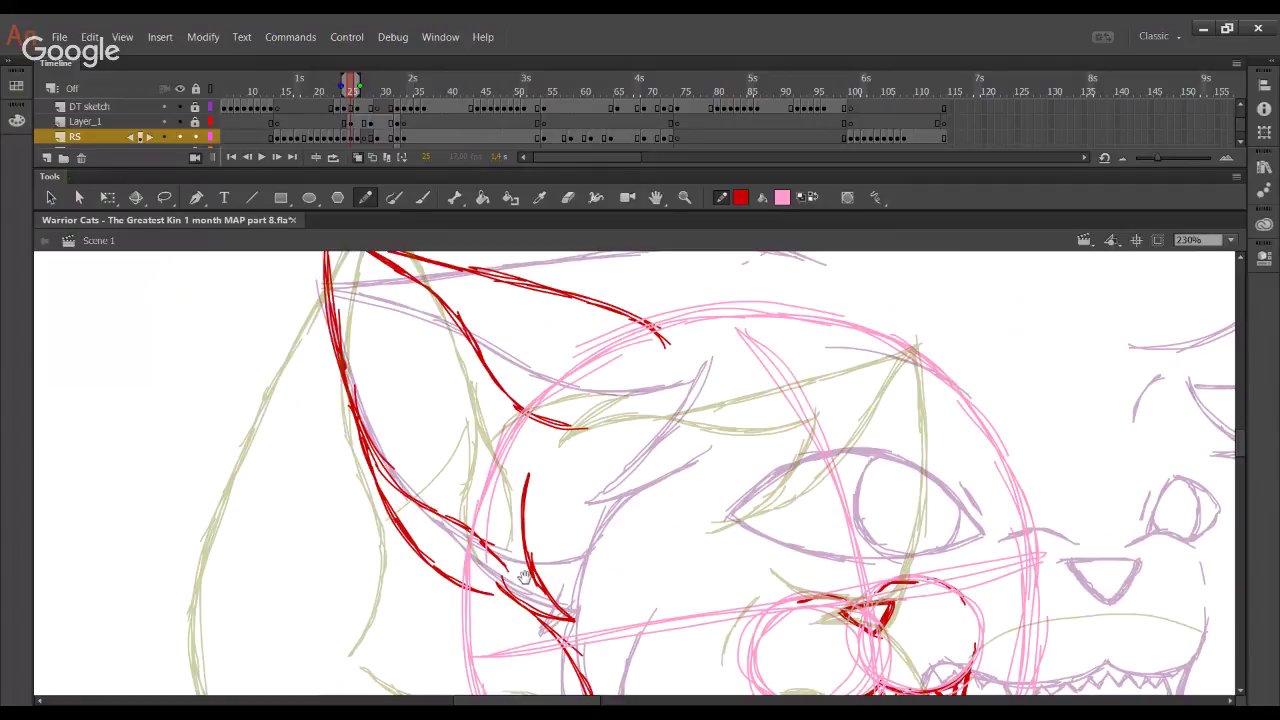
drag(523, 578, 506, 473)
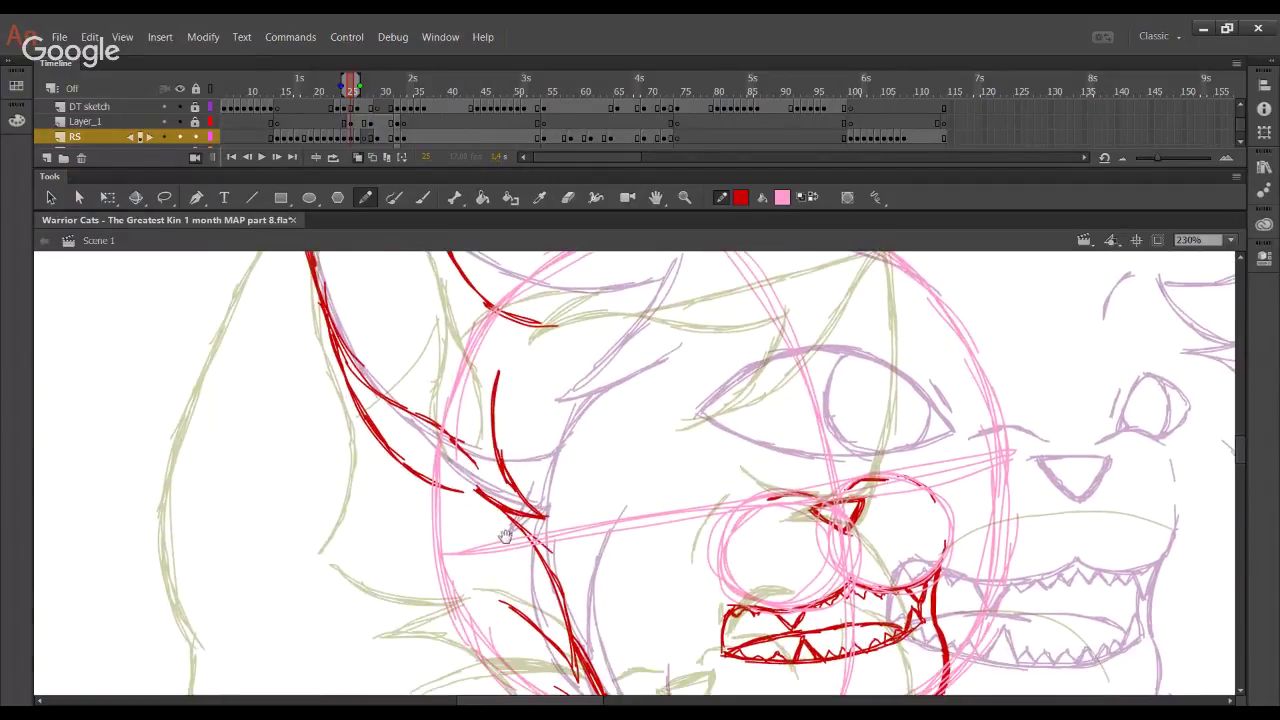
mouse_move(506, 535)
mouse_down()
mouse_move(489, 443)
mouse_move(501, 479)
mouse_up()
drag(407, 394, 379, 470)
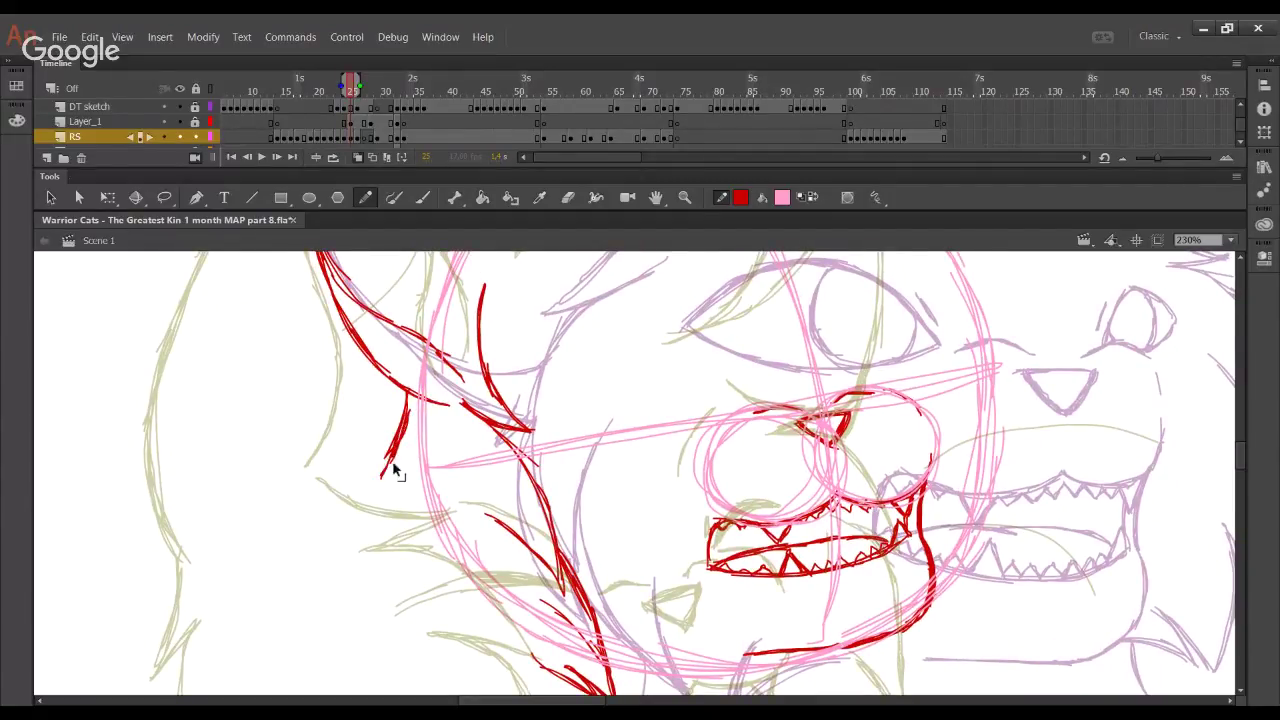
drag(382, 476, 424, 430)
Draw the outer cheek contour down to a rear tuft and join that tuft to the lower cheek tuft
mouse_move(446, 473)
mouse_down()
mouse_move(466, 316)
mouse_move(480, 427)
mouse_move(505, 487)
mouse_up()
drag(505, 487, 484, 376)
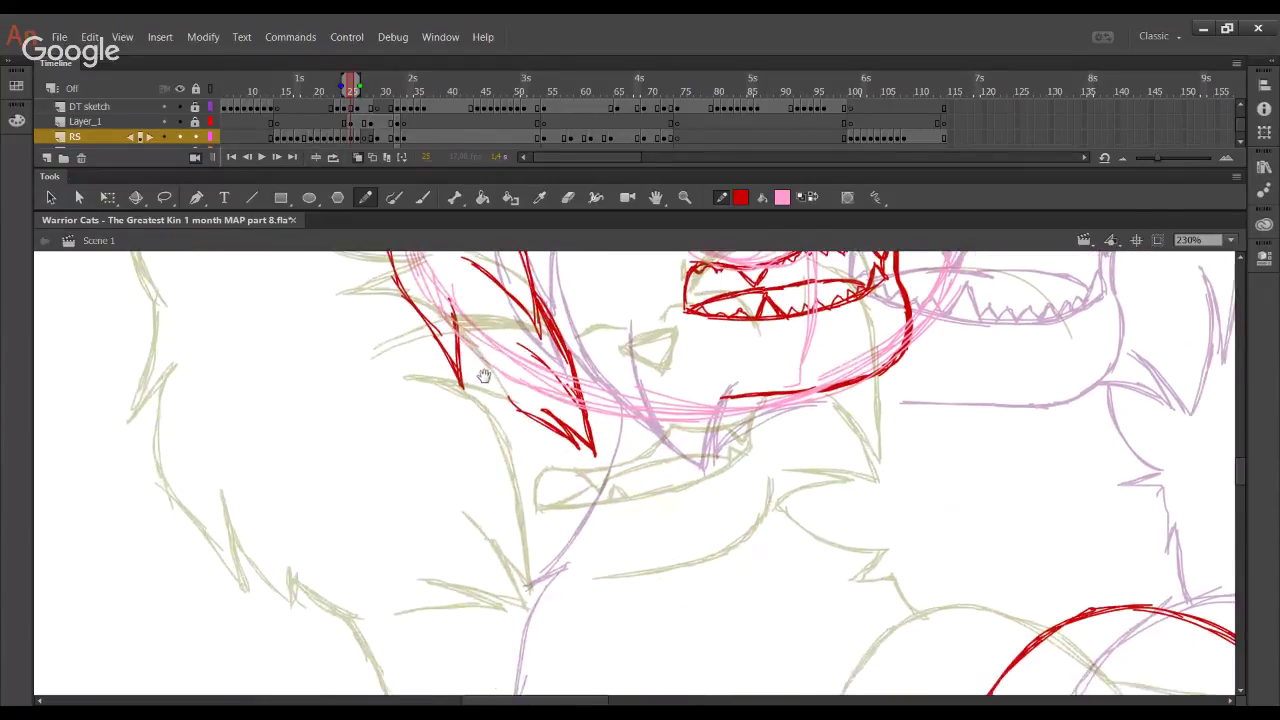
drag(455, 322, 596, 450)
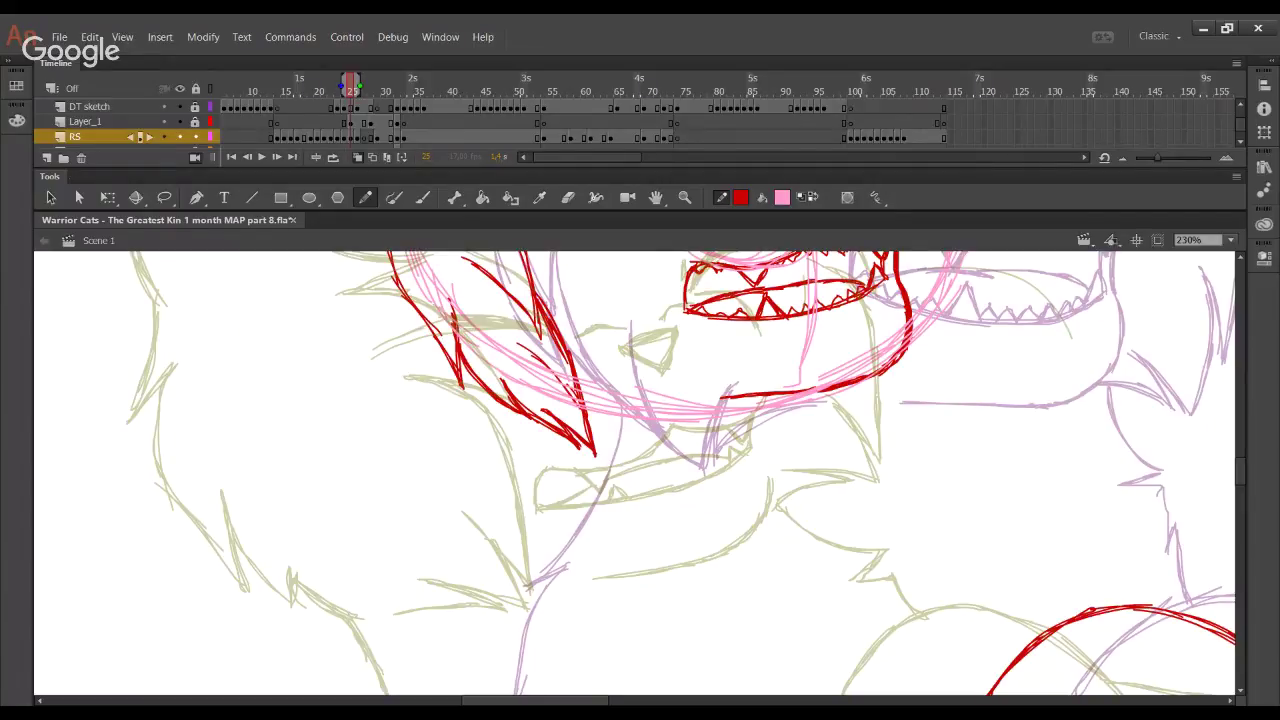
click(546, 584)
key(ctrl+z)
drag(356, 447, 570, 476)
key(ctrl+z)
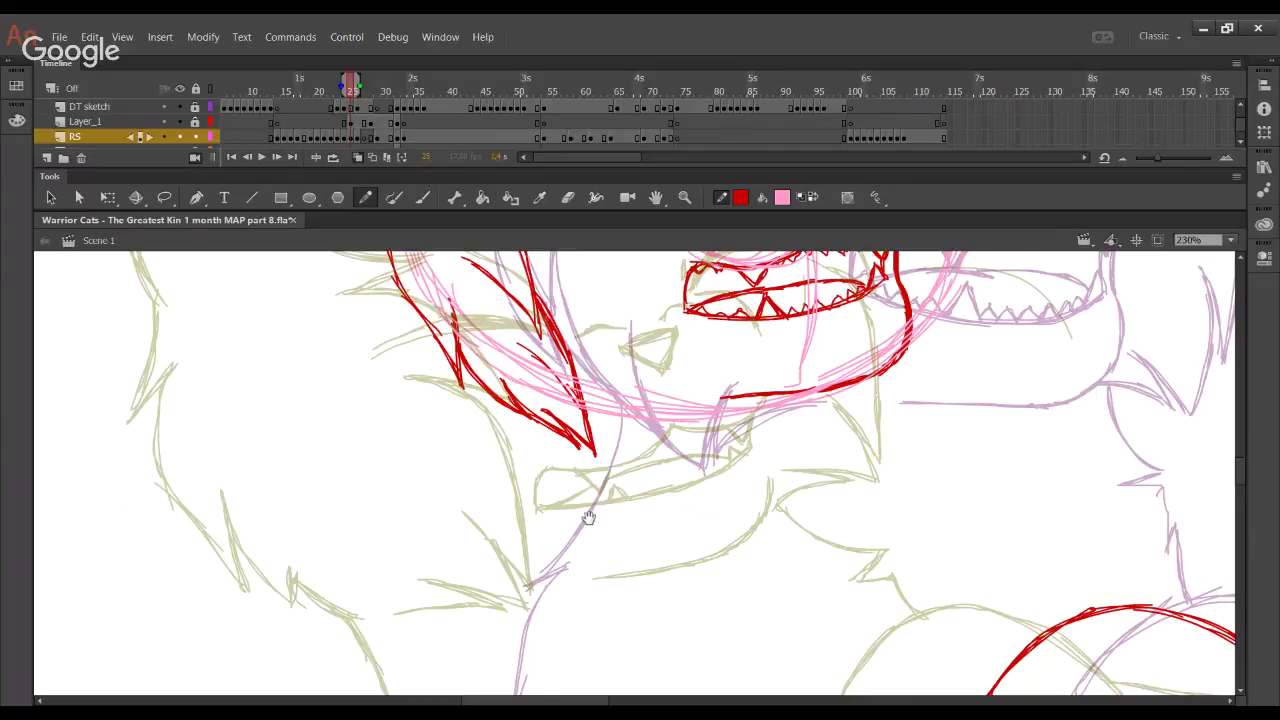
scroll(588, 517, up, 5)
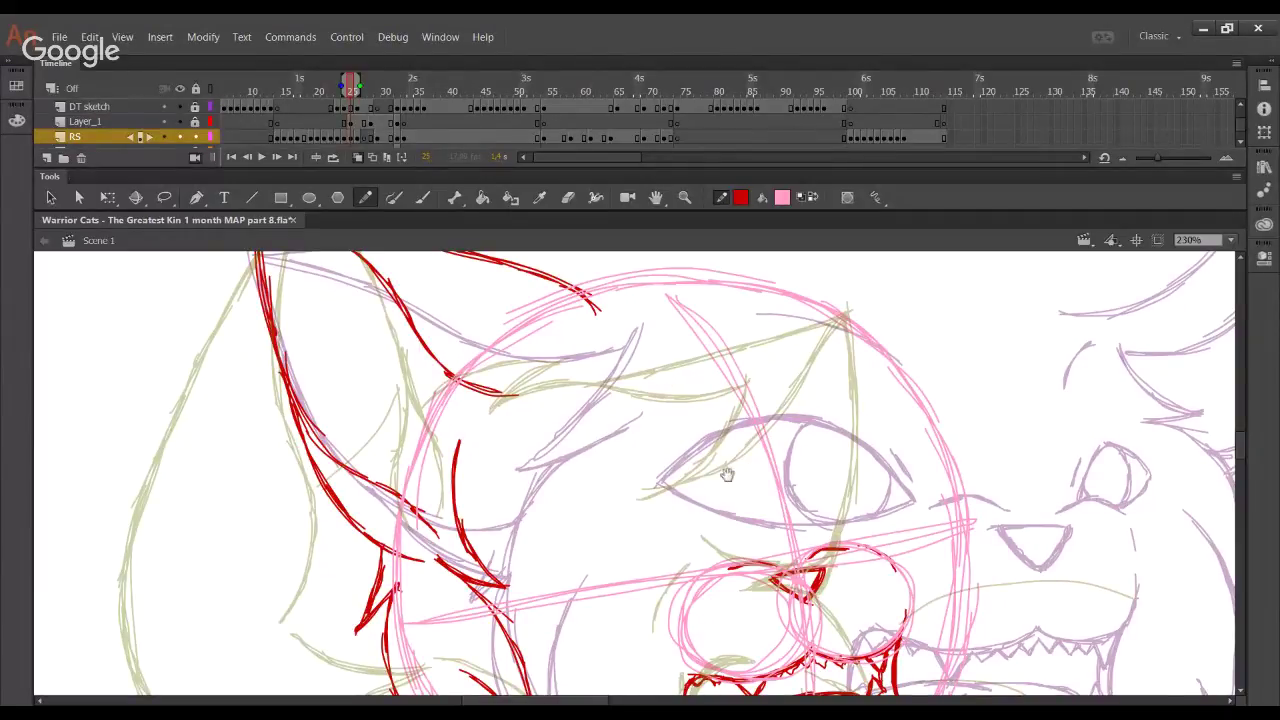
drag(753, 479, 697, 471)
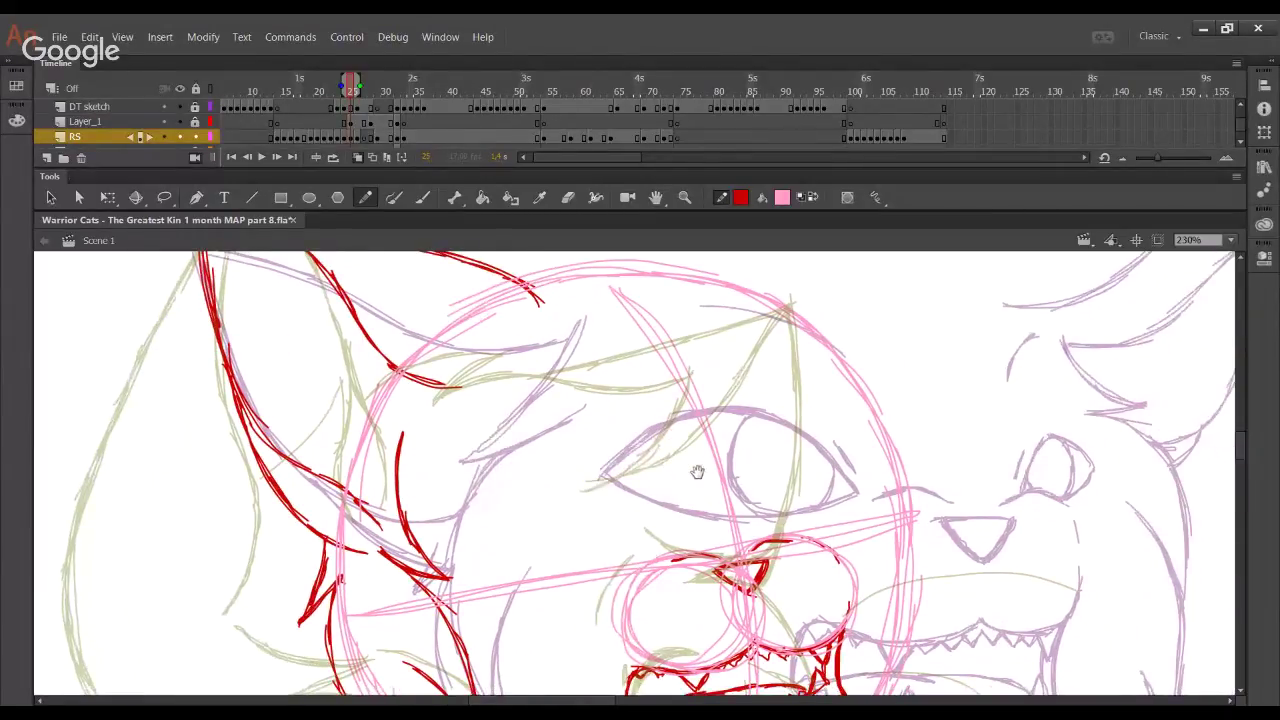
mouse_move(697, 471)
mouse_down()
mouse_move(701, 489)
mouse_move(623, 553)
mouse_move(603, 550)
mouse_up()
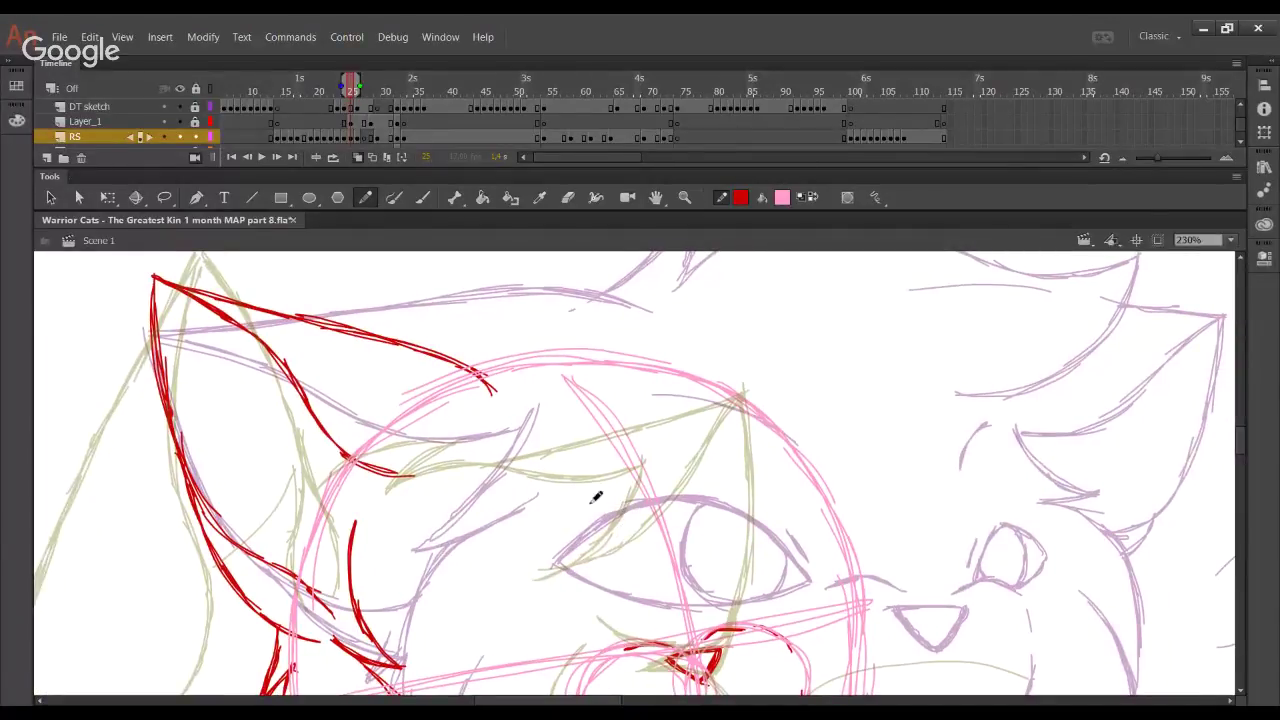
mouse_move(482, 378)
mouse_down()
mouse_move(536, 316)
mouse_move(527, 329)
mouse_move(524, 317)
mouse_move(539, 326)
mouse_move(546, 300)
mouse_up()
key(ctrl+z)
key(ctrl+z)
key(ctrl+z)
key(ctrl+z)
key(ctrl+z)
key(ctrl+z)
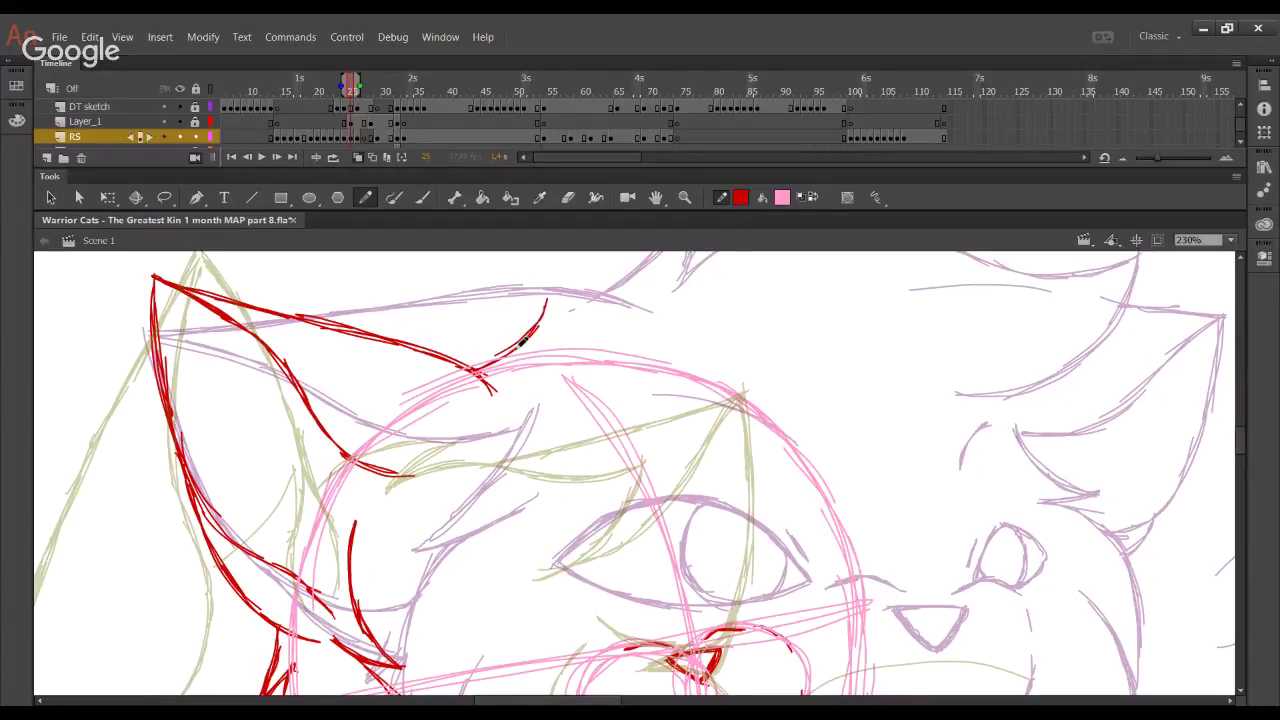
mouse_move(496, 357)
mouse_down()
mouse_move(550, 299)
mouse_move(532, 374)
mouse_up()
drag(556, 297, 540, 366)
key(ctrl+z)
key(ctrl+z)
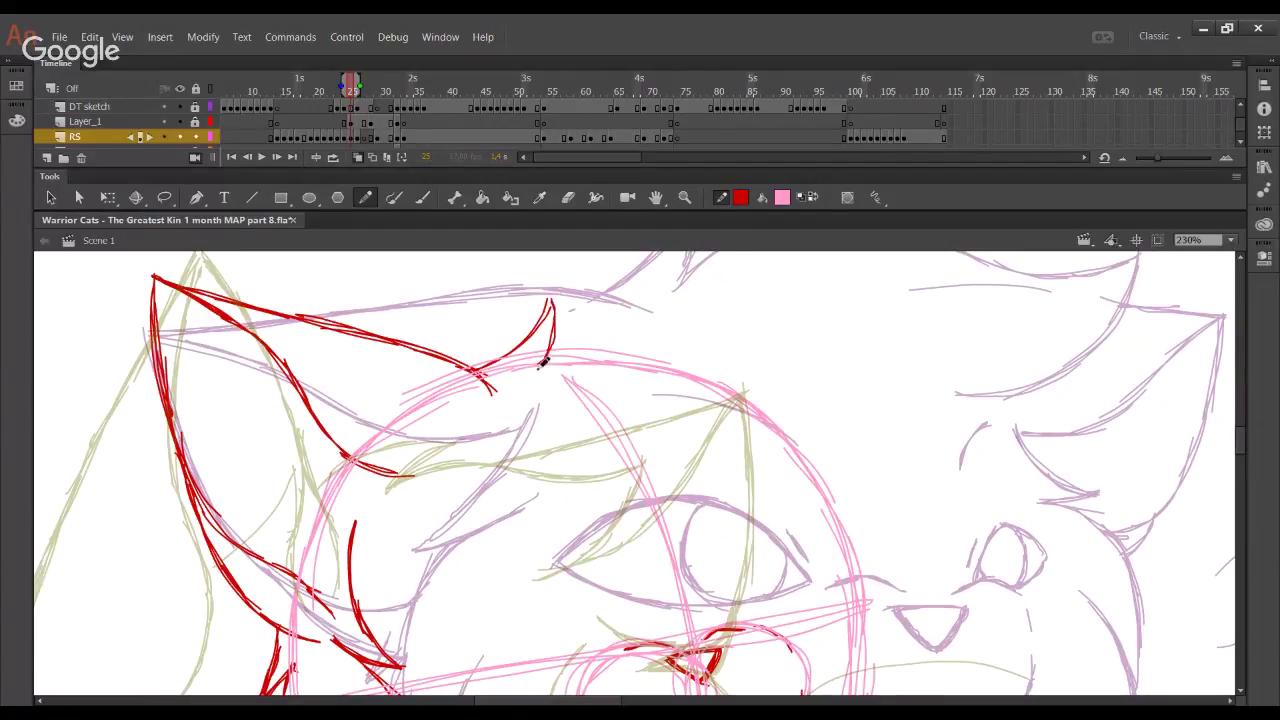
mouse_move(551, 300)
mouse_down()
mouse_move(638, 337)
mouse_move(700, 321)
mouse_up()
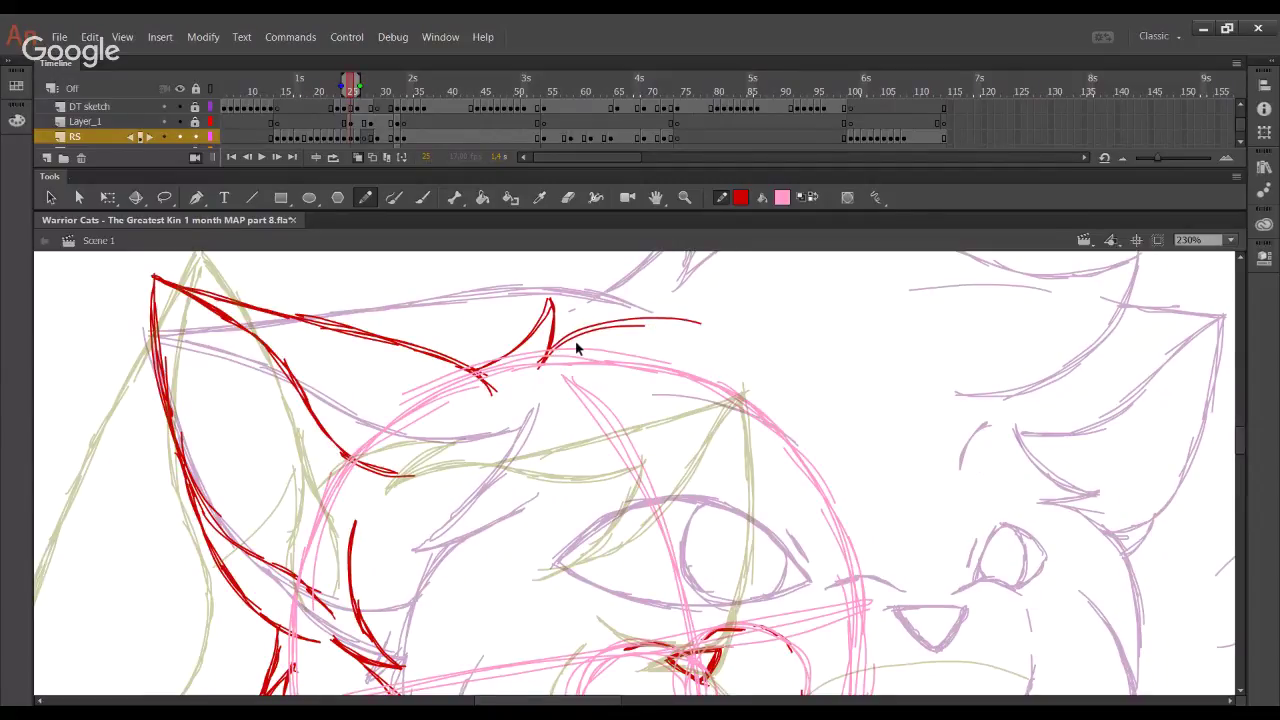
drag(556, 350, 713, 326)
key(ctrl+z)
key(ctrl+z)
key(ctrl+z)
key(ctrl+z)
key(ctrl+z)
key(ctrl+z)
key(ctrl+z)
key(ctrl+z)
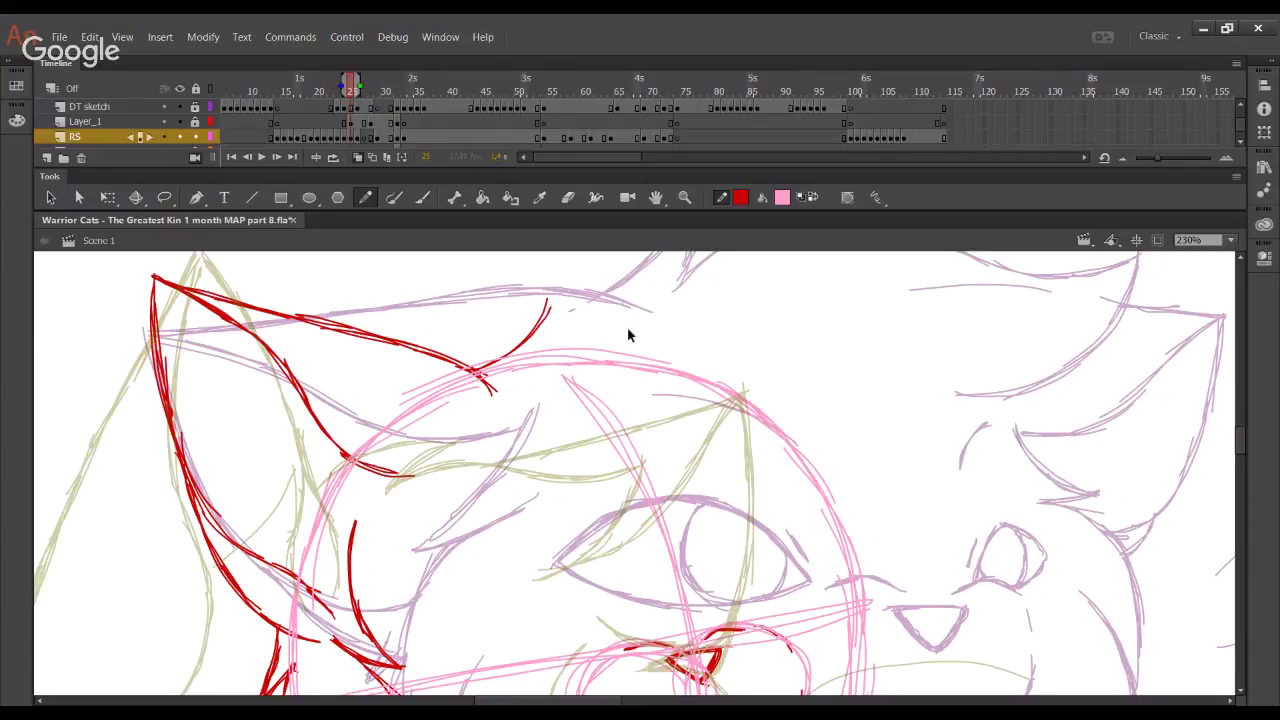
Draw a small upright pointed hair tuft across the end of the ear's upper edge at the head circle
drag(410, 401, 485, 338)
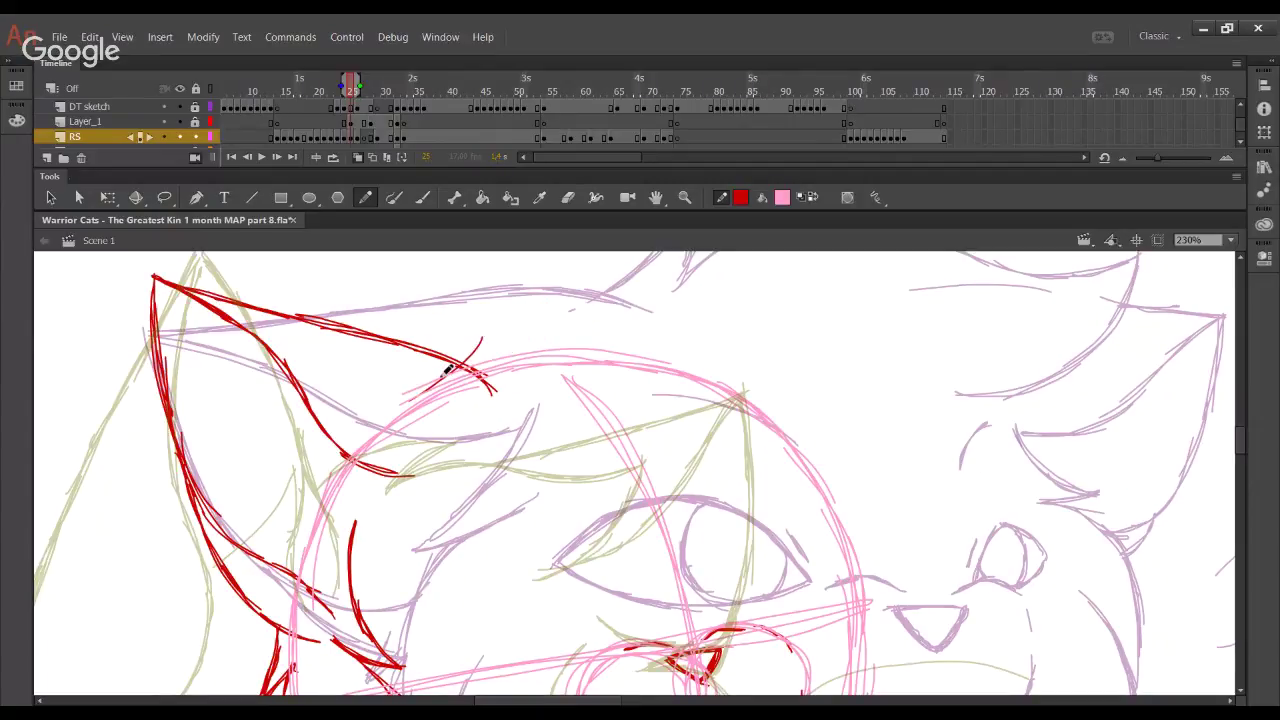
key(ctrl+z)
drag(408, 402, 479, 323)
key(ctrl+z)
drag(401, 405, 481, 319)
key(ctrl+z)
mouse_move(402, 405)
mouse_down()
mouse_move(483, 318)
mouse_move(484, 374)
mouse_move(555, 343)
mouse_up()
key(ctrl+z)
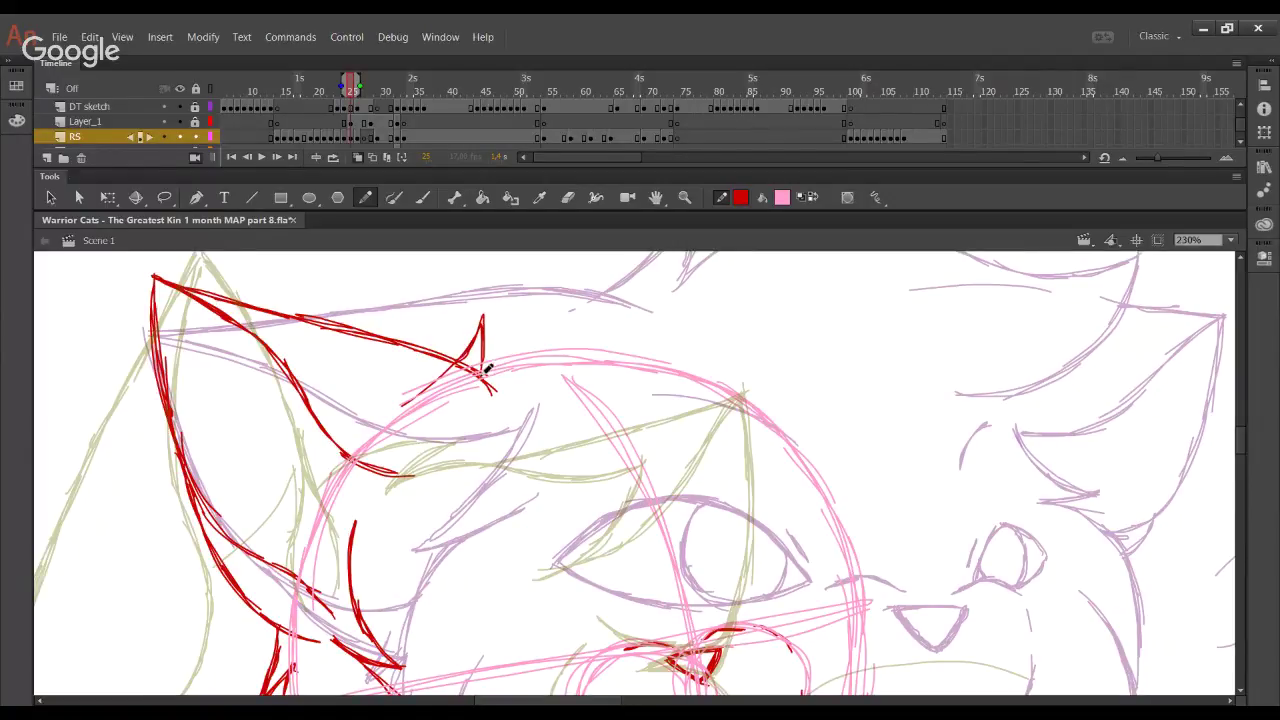
Draw an arched hair tuft over the top of the head circle, starting at the small upright tuft and ending in a forward point
drag(482, 370, 630, 312)
key(ctrl+z)
key(ctrl+z)
key(ctrl+z)
key(ctrl+z)
mouse_move(530, 333)
mouse_down()
mouse_move(651, 319)
mouse_move(598, 315)
mouse_up()
key(ctrl+z)
key(ctrl+z)
key(ctrl+z)
mouse_move(482, 370)
mouse_down()
mouse_move(545, 332)
mouse_move(669, 321)
mouse_up()
mouse_move(595, 339)
mouse_down()
mouse_move(665, 320)
mouse_move(613, 338)
mouse_up()
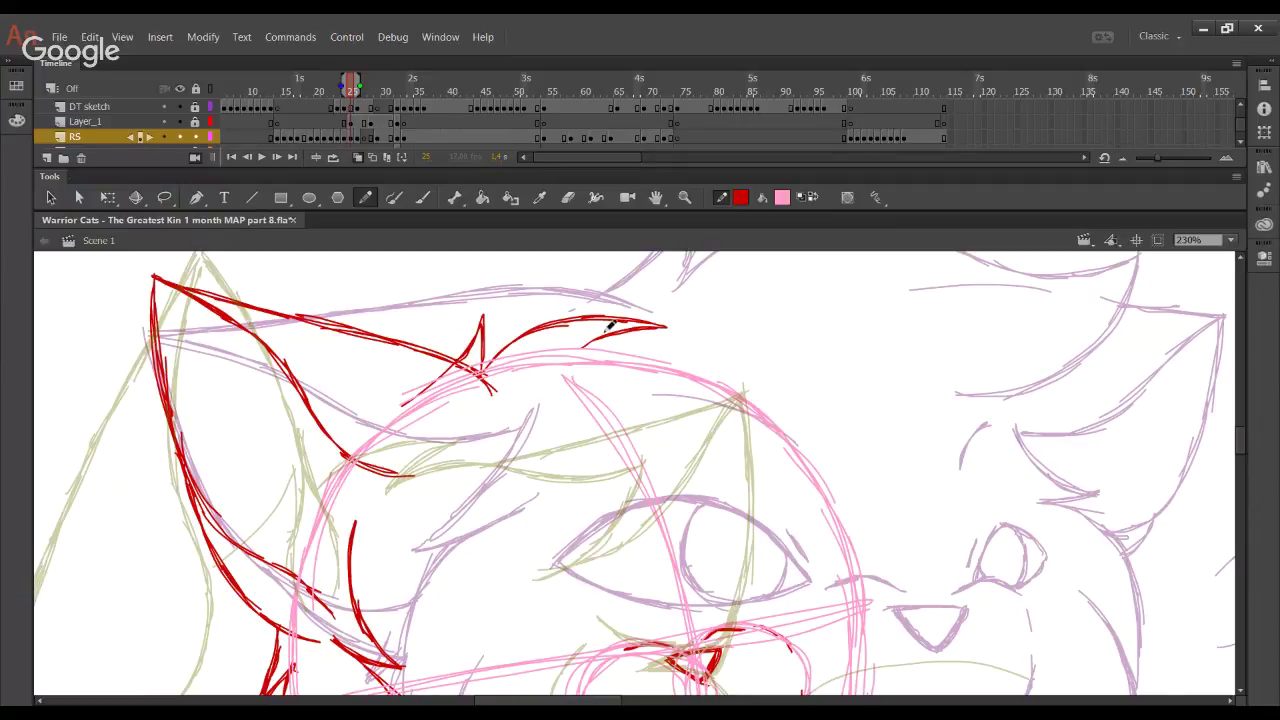
drag(580, 349, 670, 335)
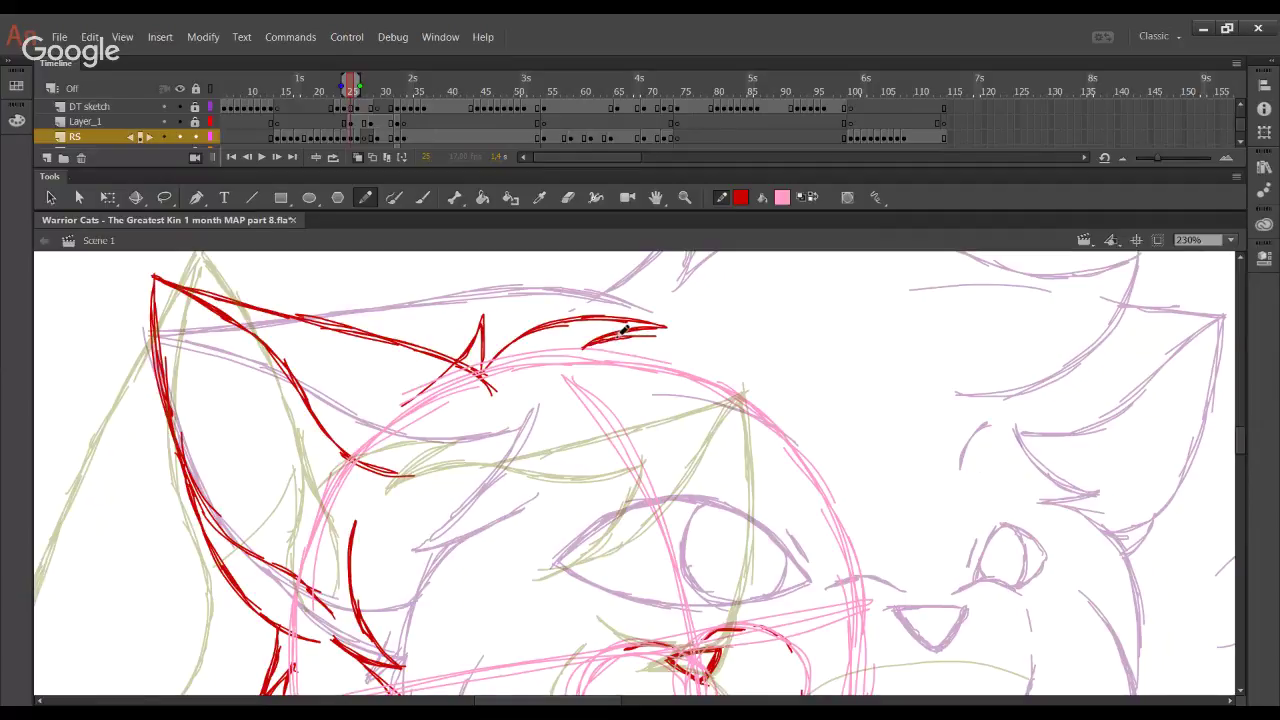
Select the front part of the arched hair tuft and nudge it slightly back toward the ear
drag(585, 346, 790, 357)
key(ctrl+z)
drag(703, 341, 702, 380)
drag(546, 320, 691, 390)
key(Left)
key(Left)
key(Left)
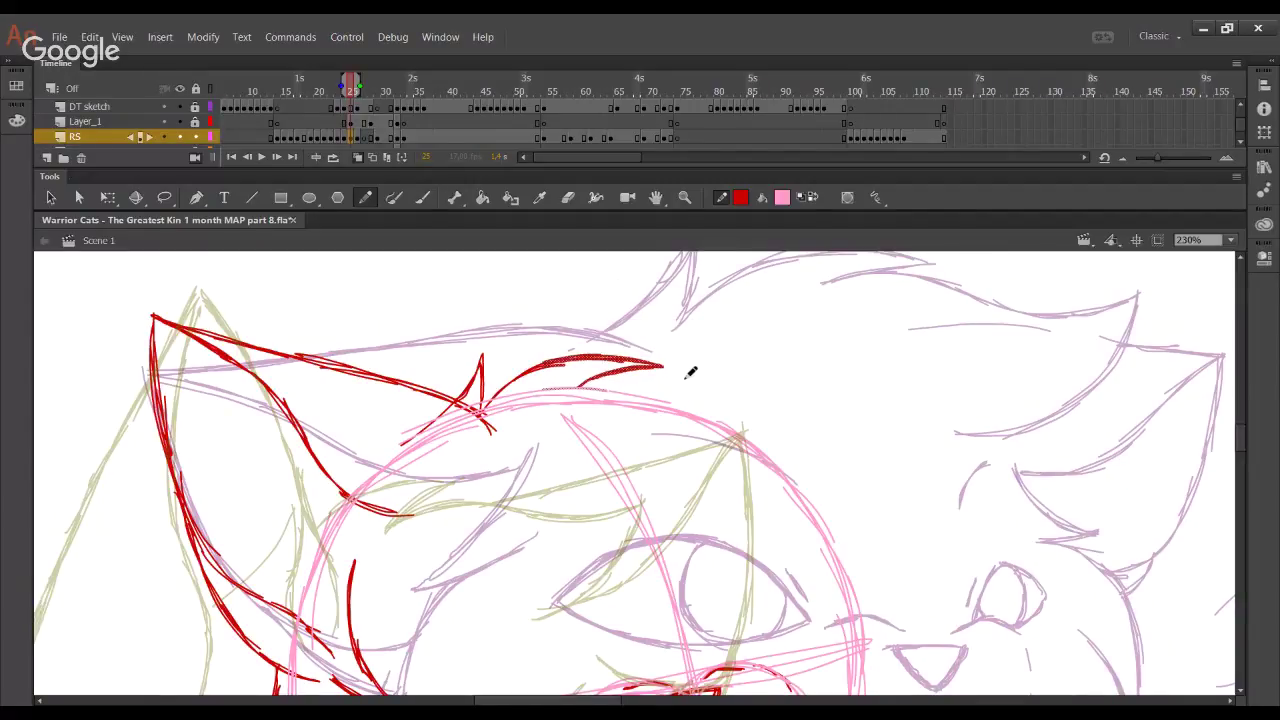
key(Left)
key(Left)
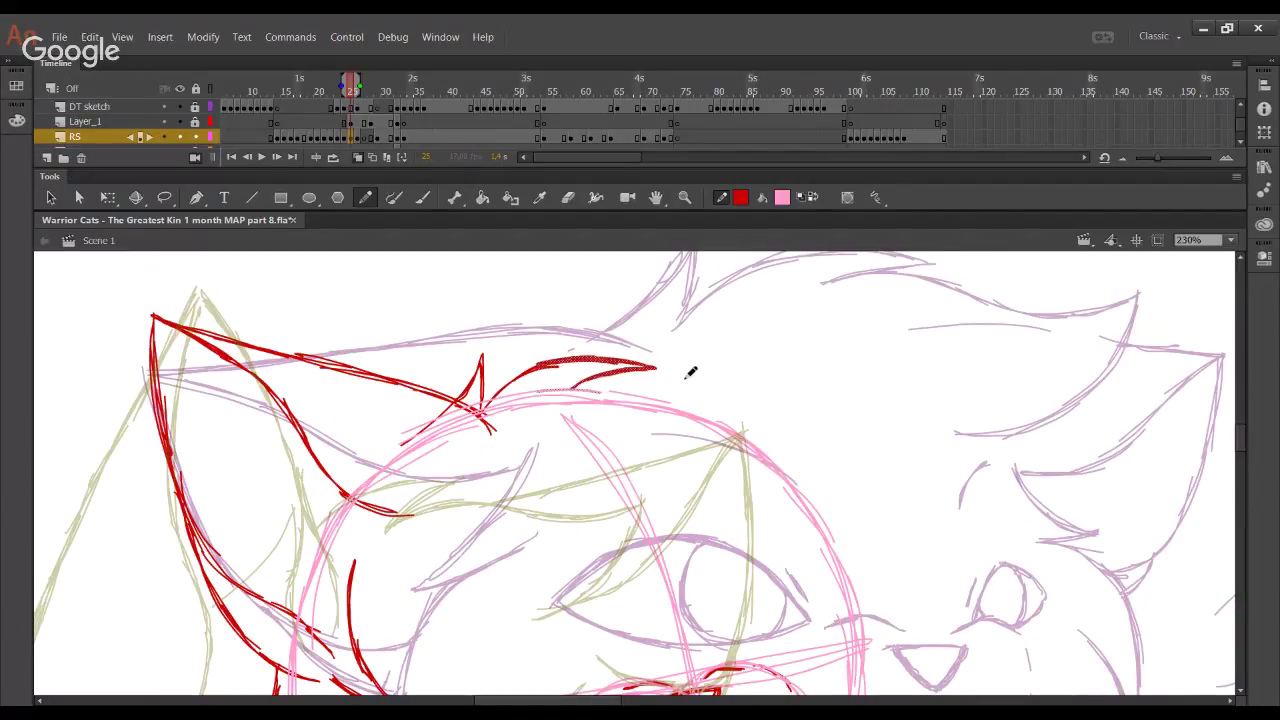
click(702, 393)
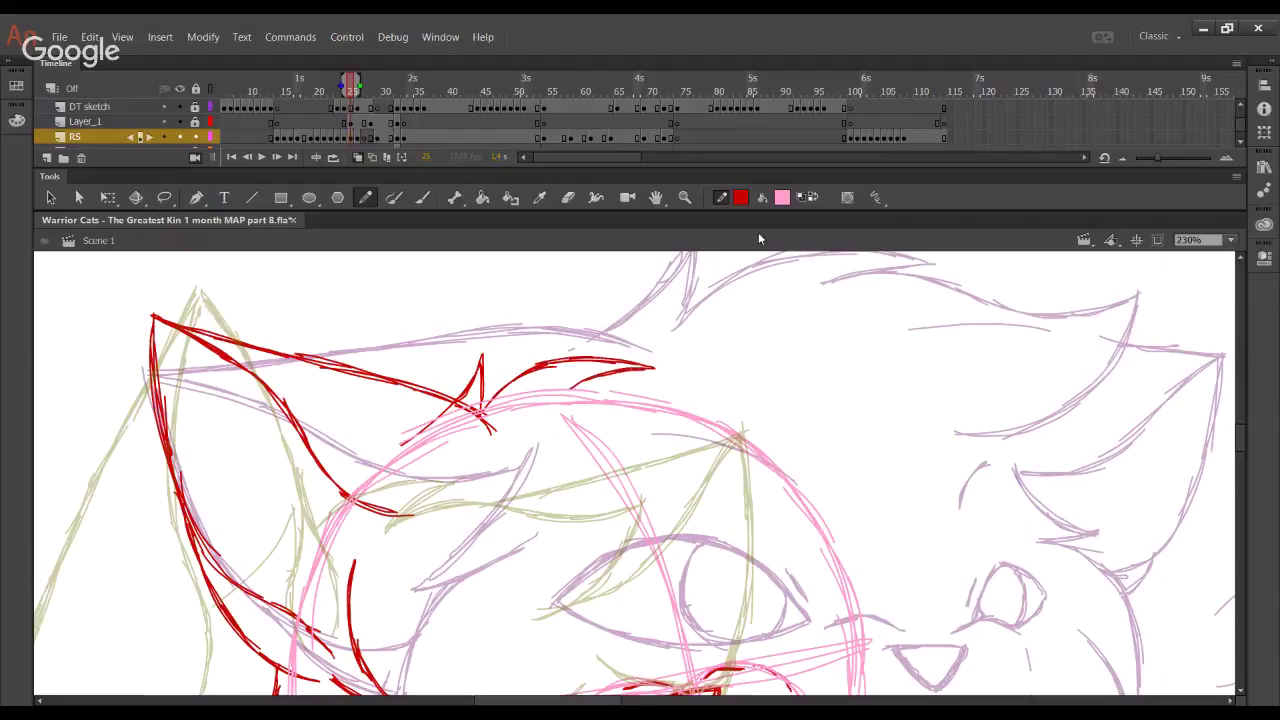
Swap the stroke colour to pink, sketch a small looping line at the top of the head circle, and return to red
click(811, 198)
mouse_move(550, 400)
mouse_down()
mouse_move(610, 420)
mouse_move(663, 422)
mouse_move(616, 375)
mouse_move(698, 382)
mouse_move(779, 374)
mouse_move(752, 370)
mouse_move(781, 363)
mouse_move(742, 456)
mouse_up()
key(x)
Extend the hair tuft over the head forward into an upturned point and curve its underside back inside the head circle
key(ctrl+z)
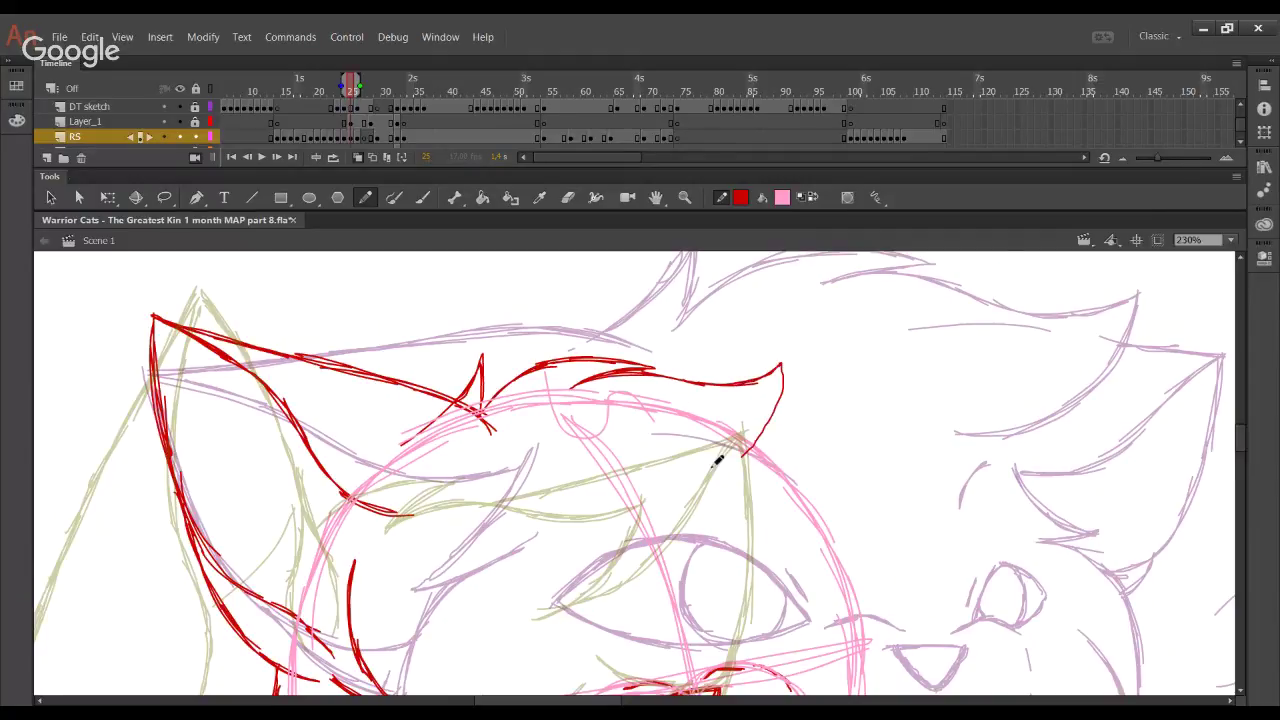
key(ctrl+z)
drag(685, 486, 748, 452)
key(ctrl+z)
mouse_move(668, 476)
mouse_down()
mouse_move(744, 453)
mouse_move(770, 394)
mouse_up()
drag(750, 446, 785, 357)
key(ctrl+z)
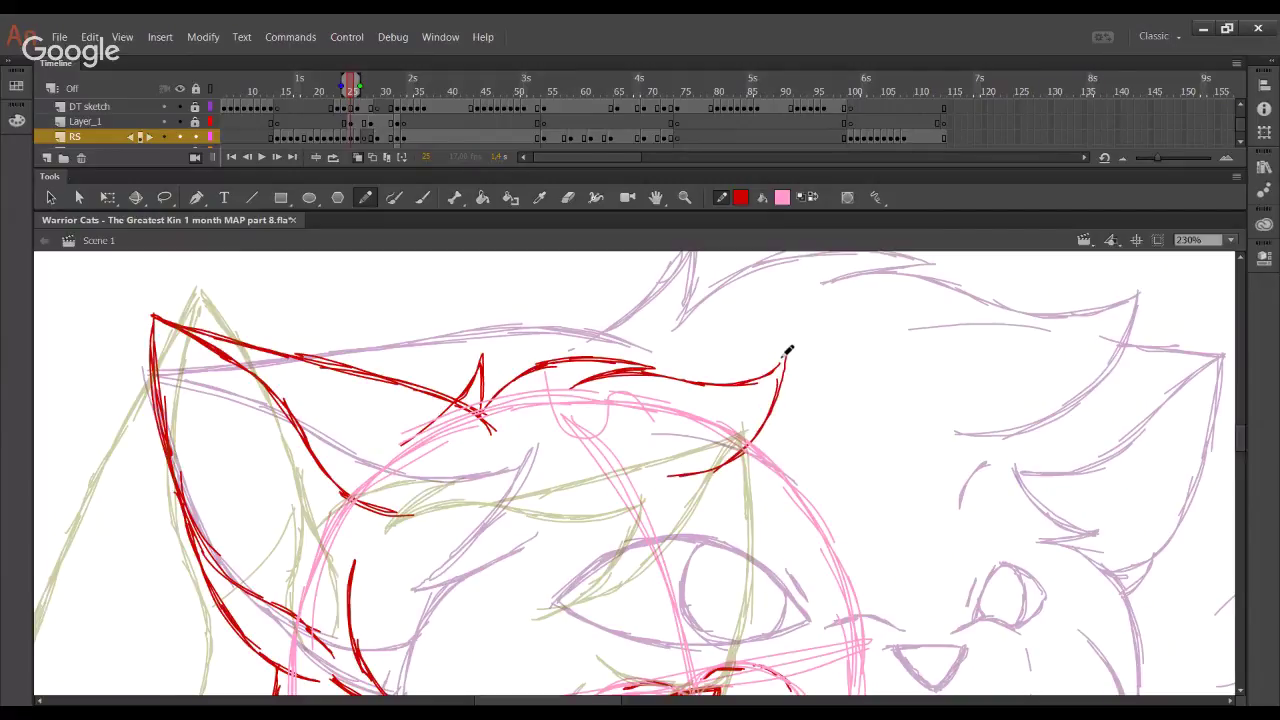
drag(774, 402, 783, 353)
Draw a small pointed brow tuft across the head circle's edge on the side opposite the ear, just below the hair
mouse_move(813, 394)
mouse_down()
mouse_move(786, 409)
mouse_move(761, 397)
mouse_move(712, 335)
mouse_move(713, 288)
mouse_up()
drag(698, 402, 788, 463)
key(ctrl+z)
key(ctrl+z)
mouse_move(697, 405)
mouse_down()
mouse_move(747, 446)
mouse_move(789, 453)
mouse_move(723, 476)
mouse_up()
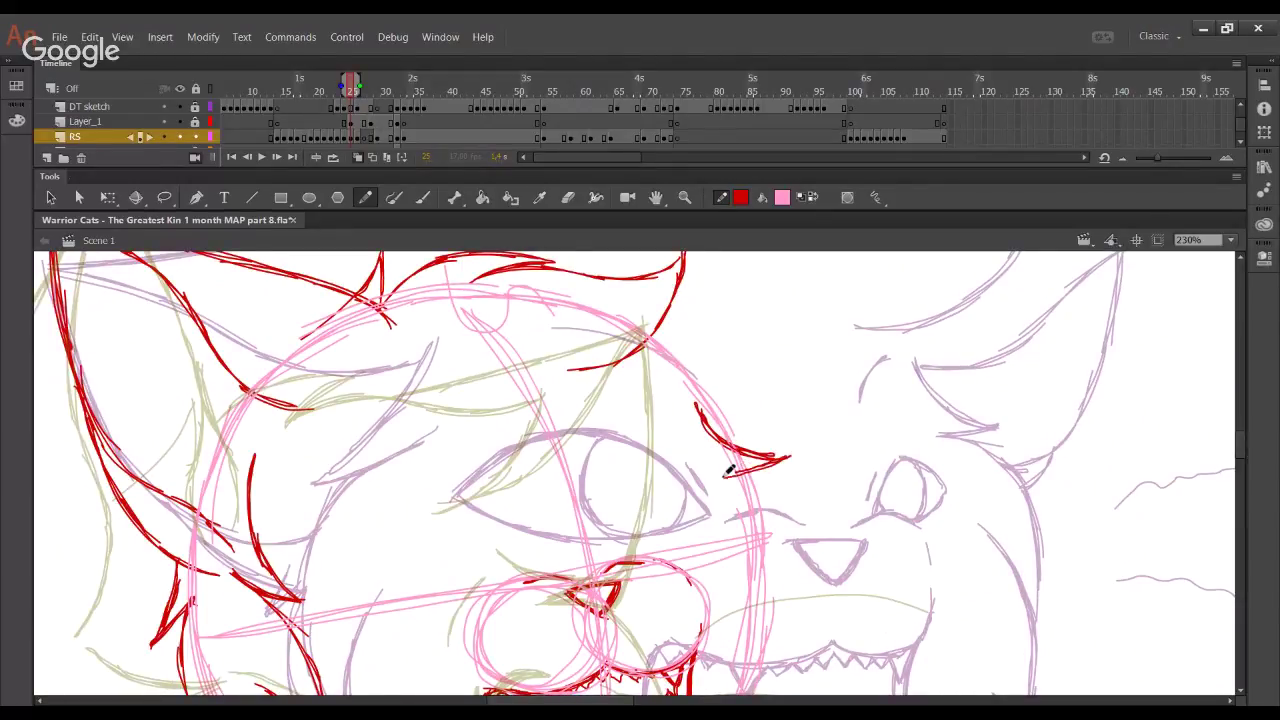
Draw a pointed cheek fur tuft outside the head circle beside the jaw, with a small inner spike and a curved outer edge
drag(760, 520, 770, 366)
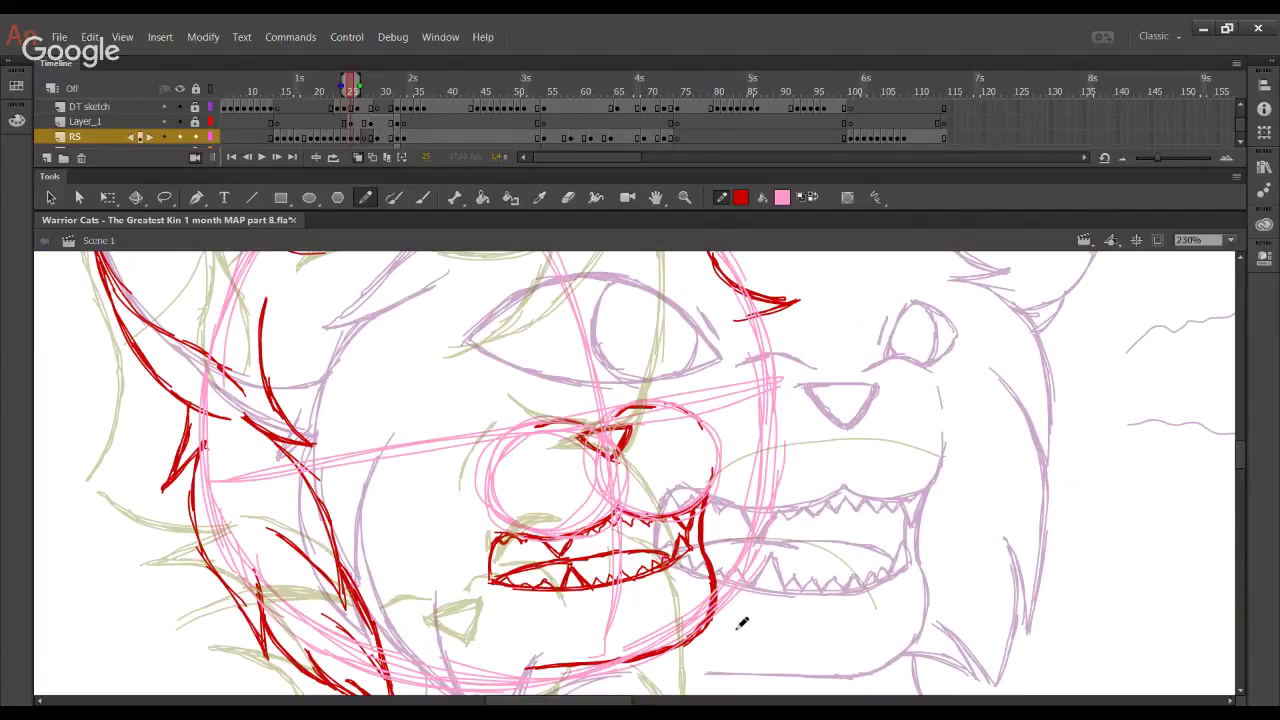
drag(763, 514, 704, 452)
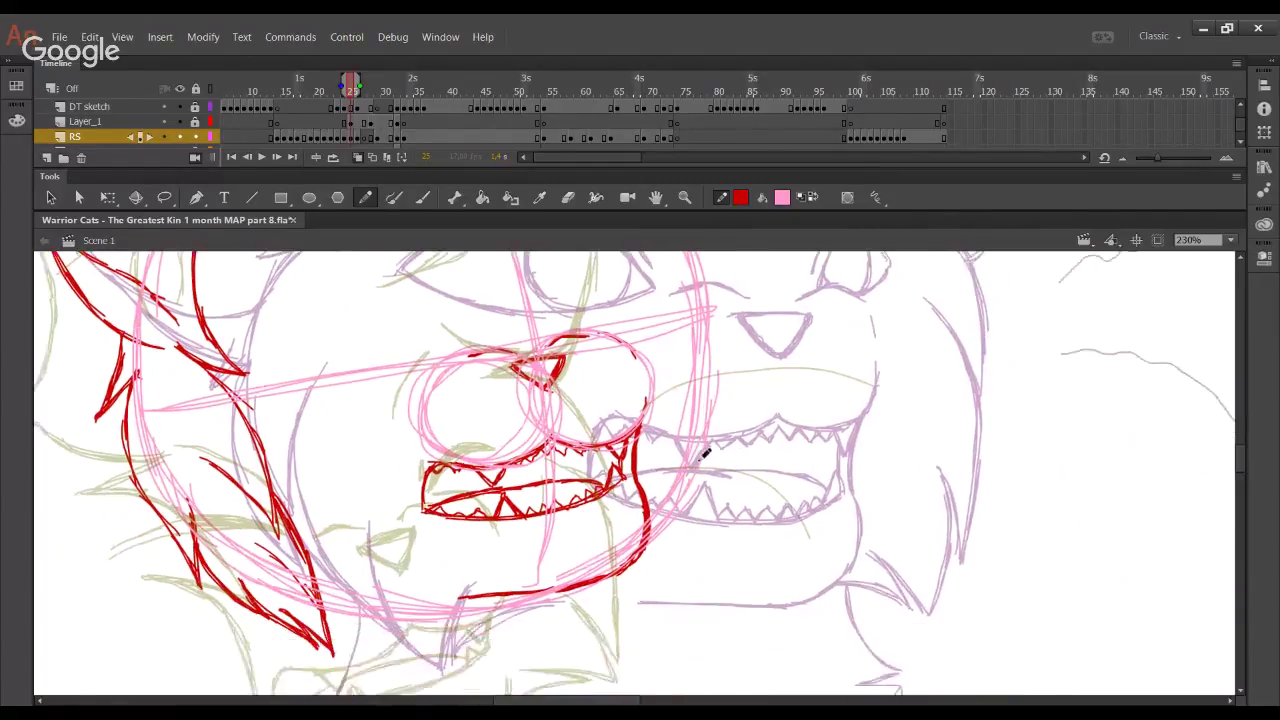
mouse_move(650, 529)
mouse_down()
mouse_move(713, 526)
mouse_move(719, 539)
mouse_move(703, 520)
mouse_move(726, 533)
mouse_move(696, 497)
mouse_up()
key(ctrl+z)
key(ctrl+z)
mouse_move(743, 533)
mouse_down()
mouse_move(695, 486)
mouse_move(743, 540)
mouse_move(750, 444)
mouse_up()
key(ctrl+z)
key(ctrl+z)
key(ctrl+z)
key(ctrl+z)
mouse_move(684, 490)
mouse_down()
mouse_move(758, 539)
mouse_move(757, 450)
mouse_up()
drag(758, 535, 747, 439)
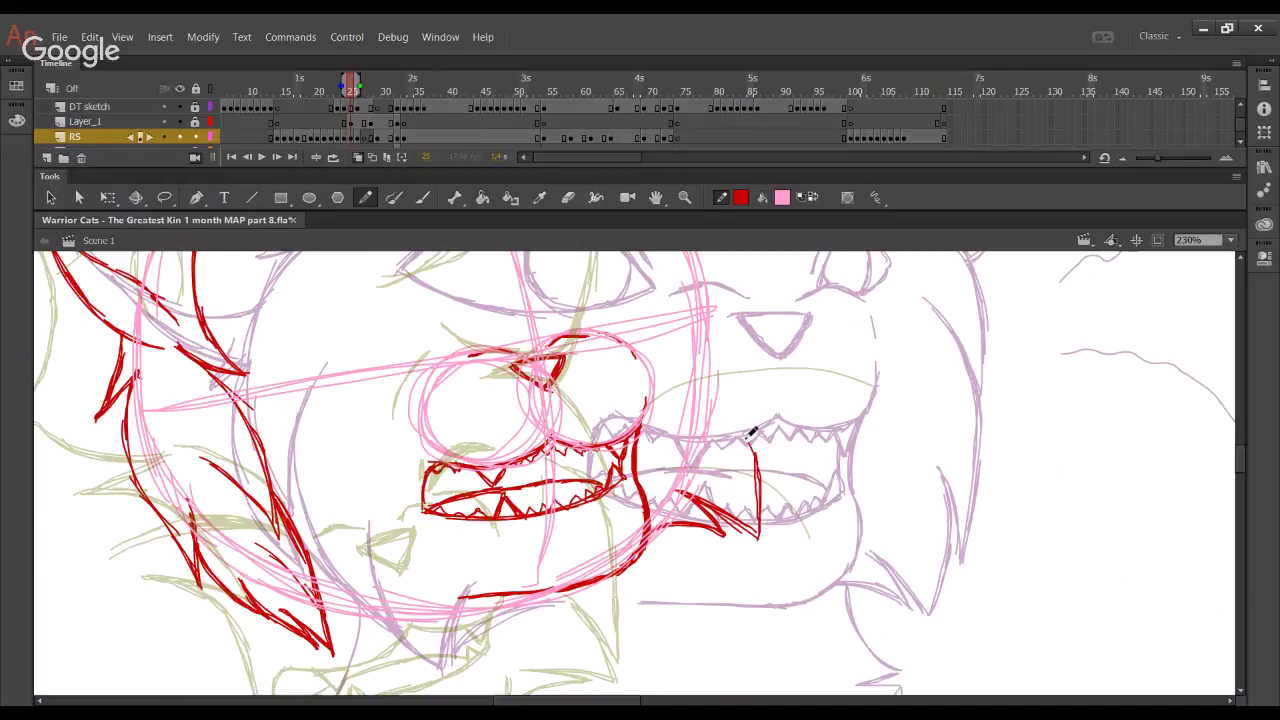
drag(755, 538, 742, 441)
mouse_move(758, 492)
mouse_down()
mouse_move(738, 428)
mouse_move(768, 490)
mouse_up()
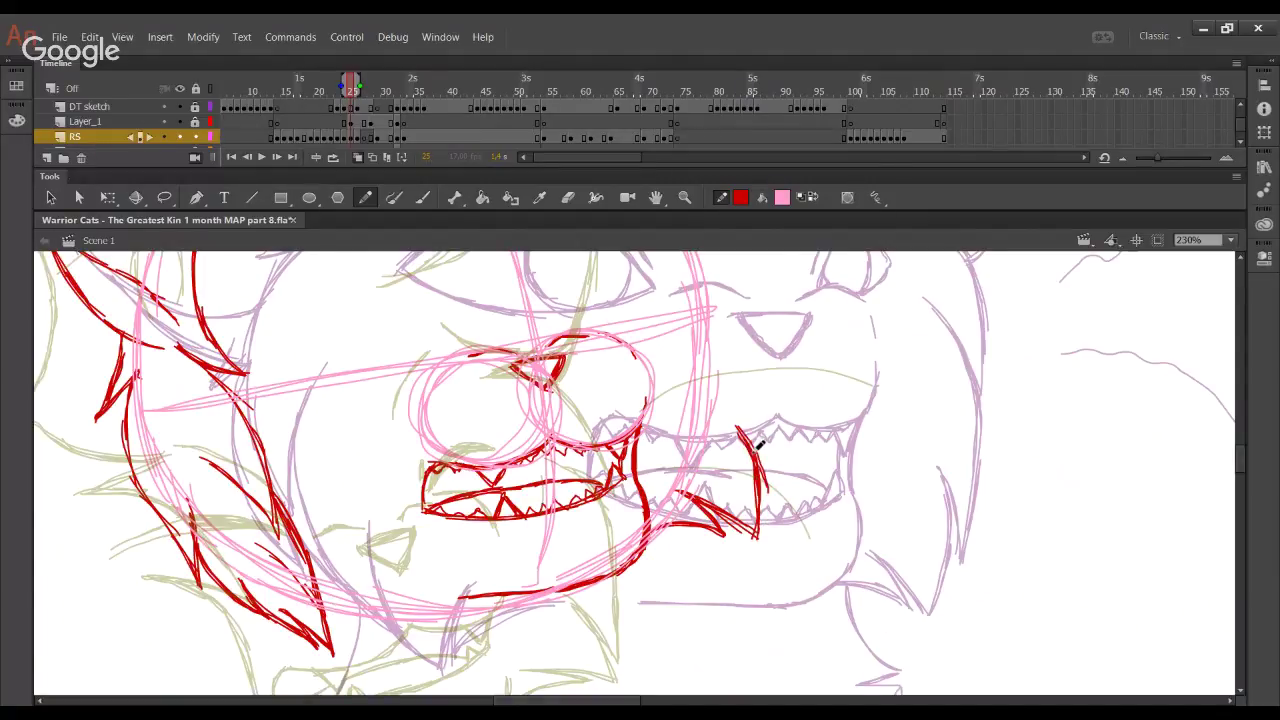
drag(733, 420, 771, 528)
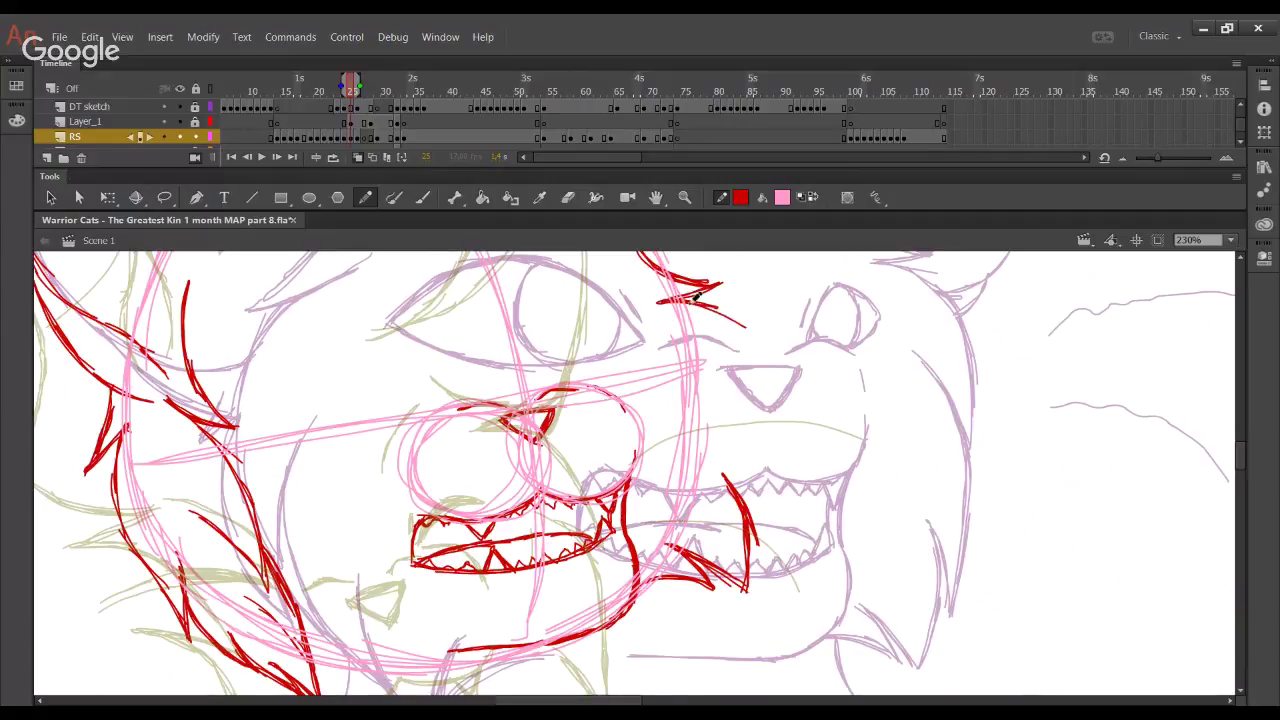
Draw the far cheek's outline from the brow tuft down to the lower cheek fur, with a pointed fur overlap midway
drag(726, 299, 778, 414)
drag(748, 333, 770, 405)
drag(757, 357, 771, 428)
drag(717, 365, 771, 427)
mouse_move(725, 367)
mouse_down()
mouse_move(768, 445)
mouse_move(742, 379)
mouse_move(766, 511)
mouse_move(769, 449)
mouse_move(762, 536)
mouse_up()
drag(765, 440, 758, 548)
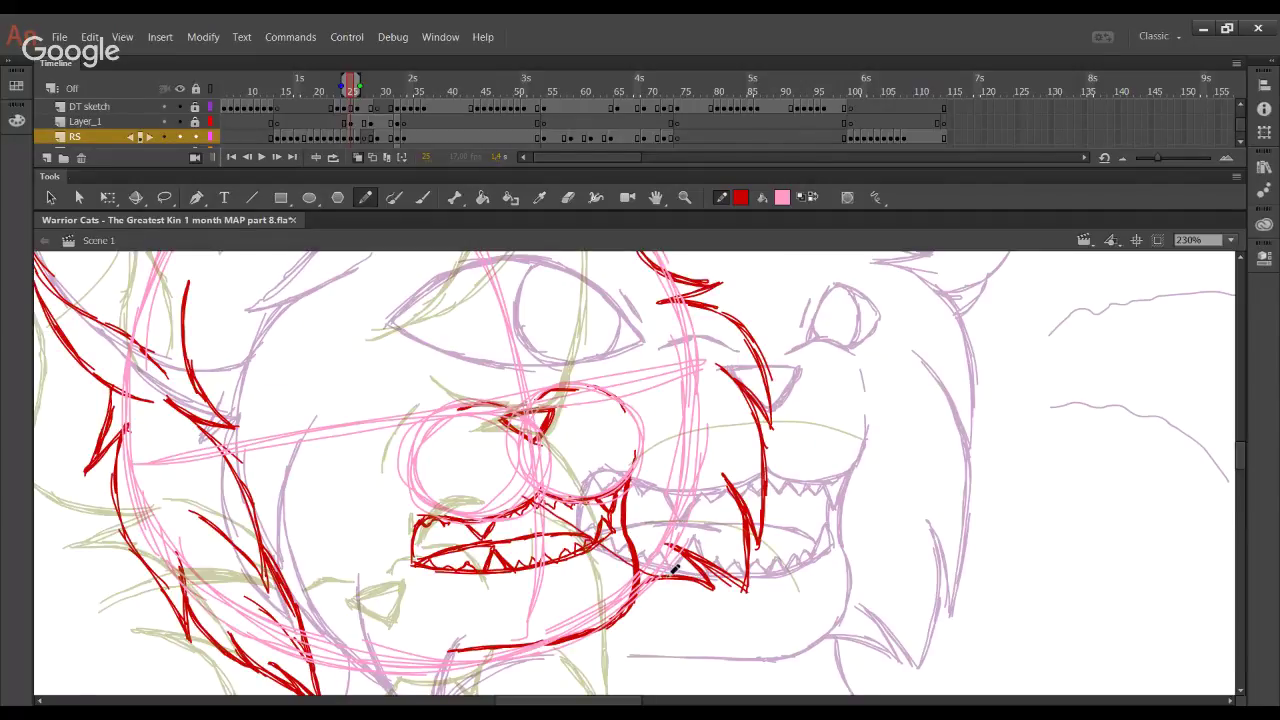
drag(701, 507, 701, 502)
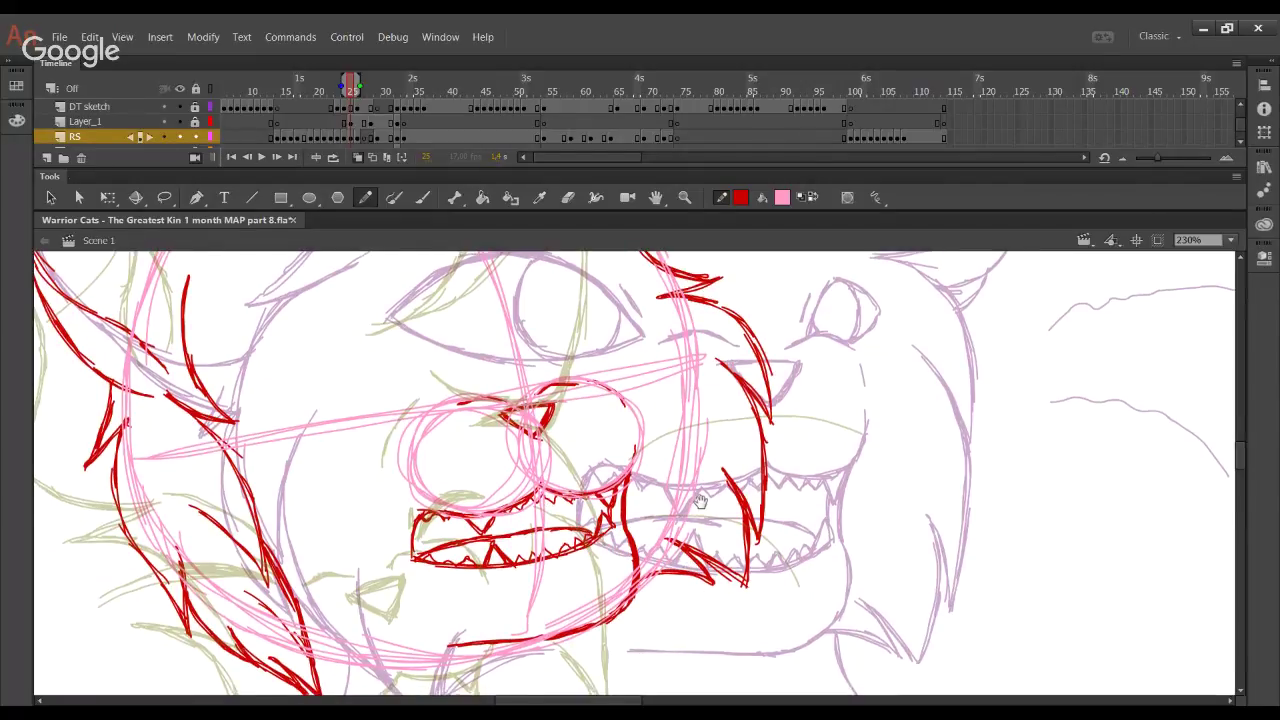
scroll(700, 500, down, 8)
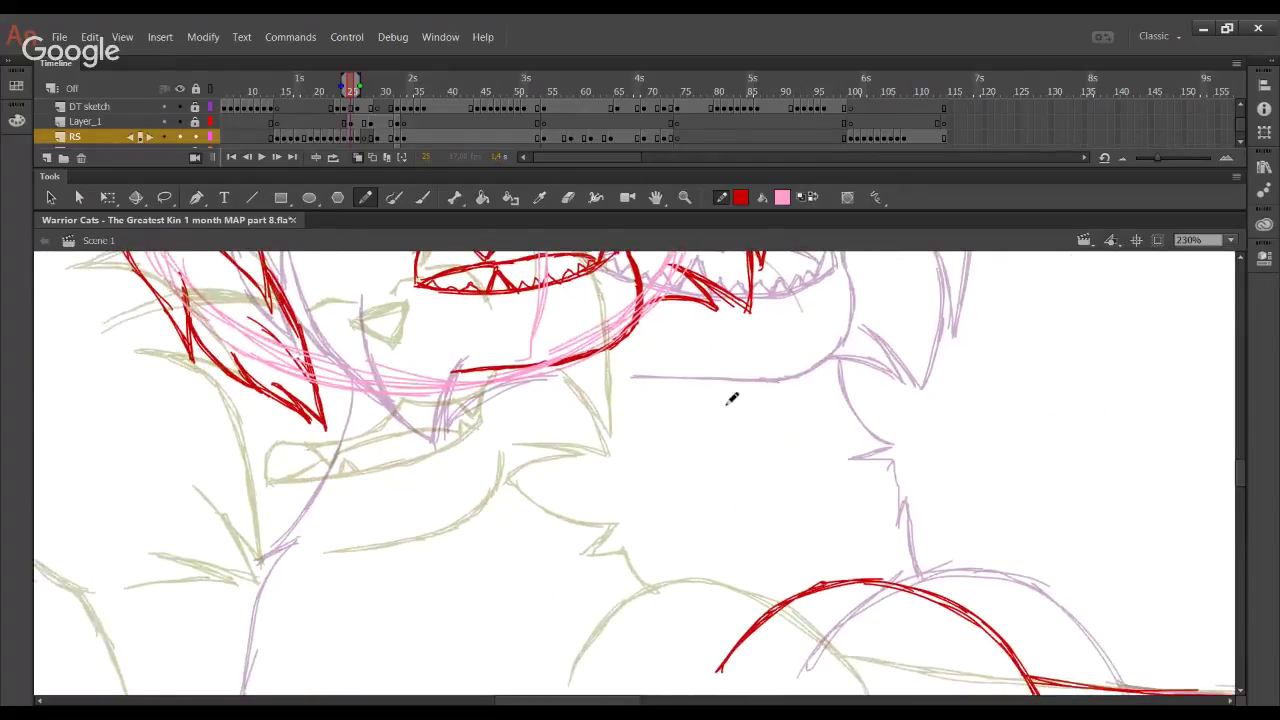
mouse_move(704, 412)
mouse_down()
mouse_move(765, 644)
mouse_move(753, 574)
mouse_up()
mouse_move(657, 334)
mouse_down()
mouse_move(758, 510)
mouse_move(761, 629)
mouse_up()
drag(760, 462, 700, 602)
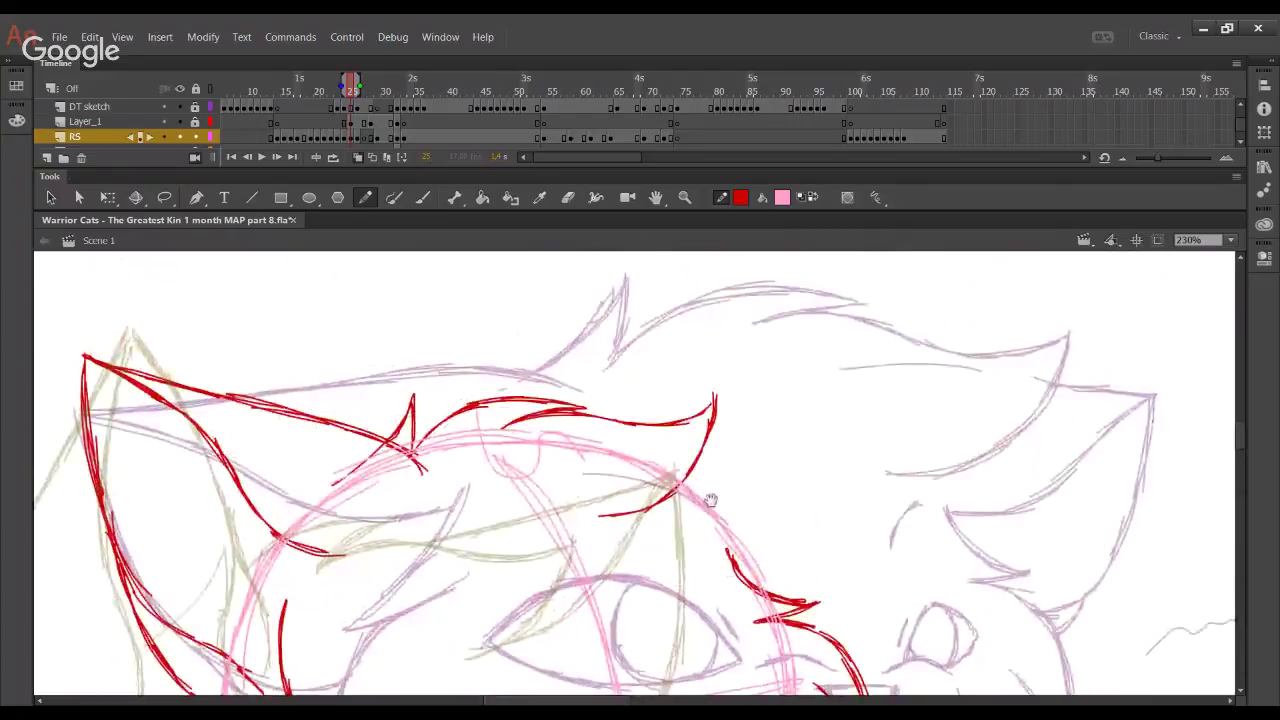
drag(711, 500, 760, 432)
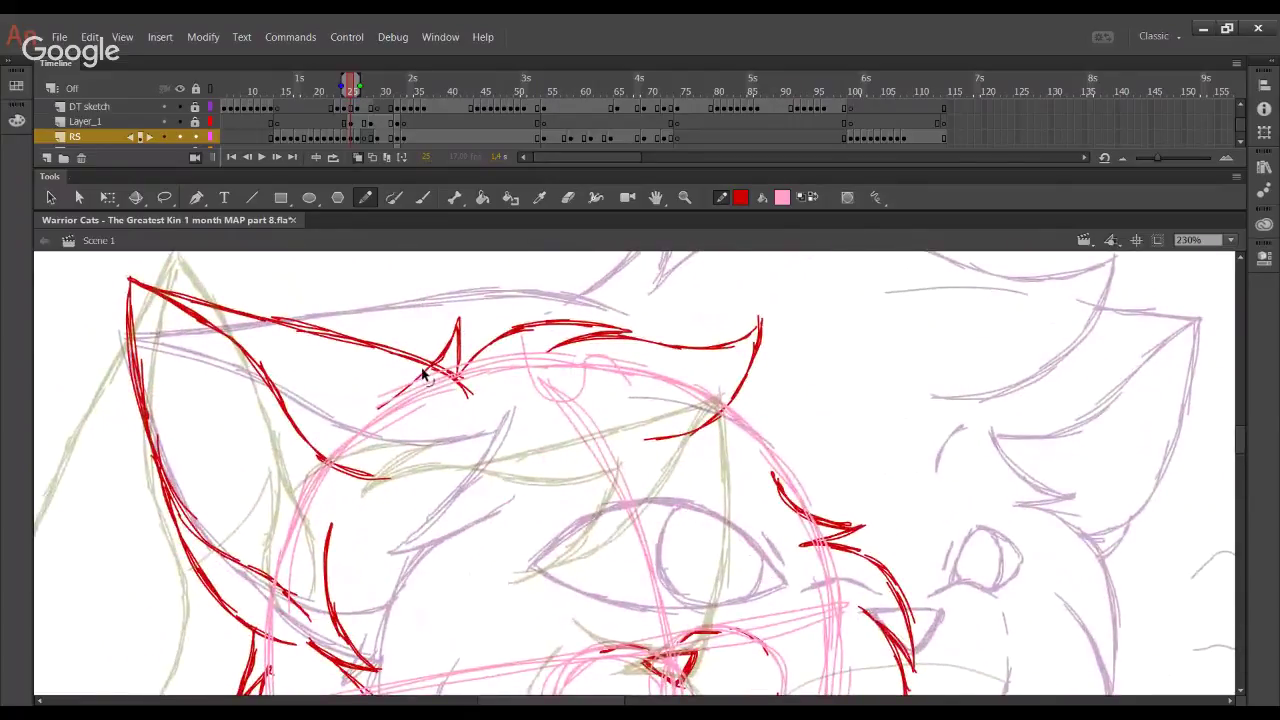
drag(650, 534, 602, 464)
Select the whole head drawing with its pink construction and scale it up slightly
click(1231, 240)
click(1218, 330)
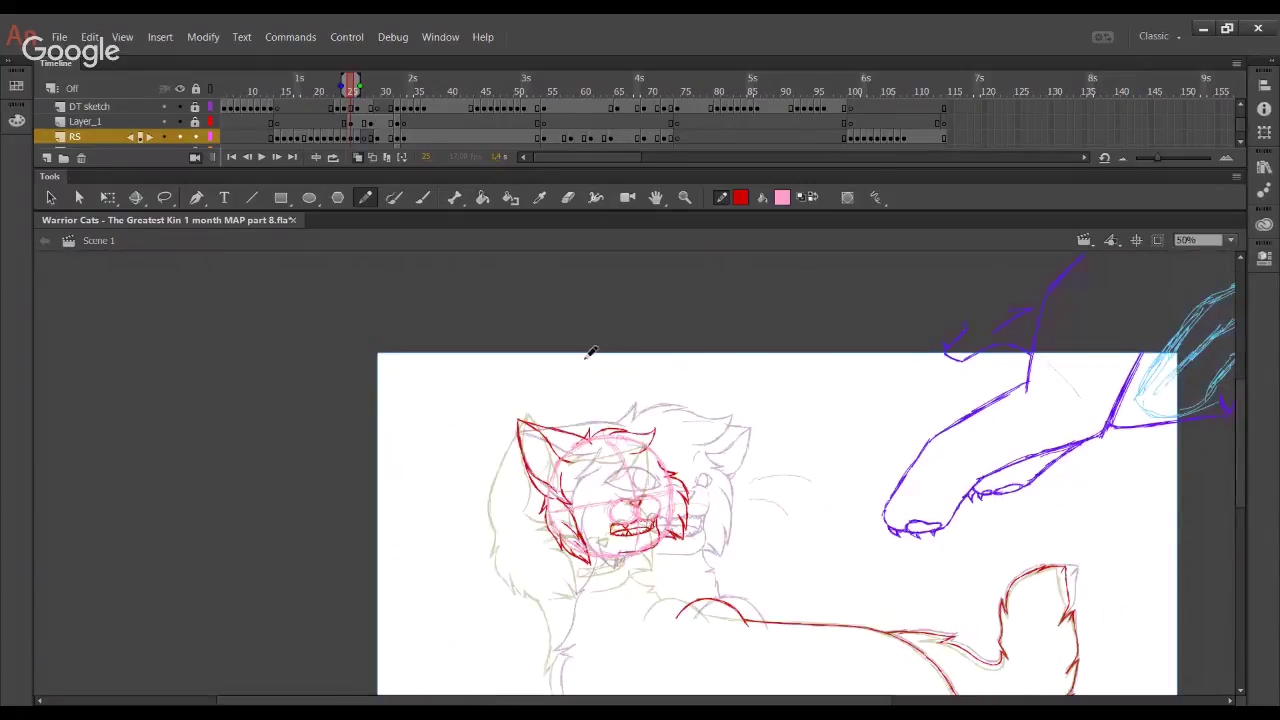
drag(721, 541, 693, 483)
key(z)
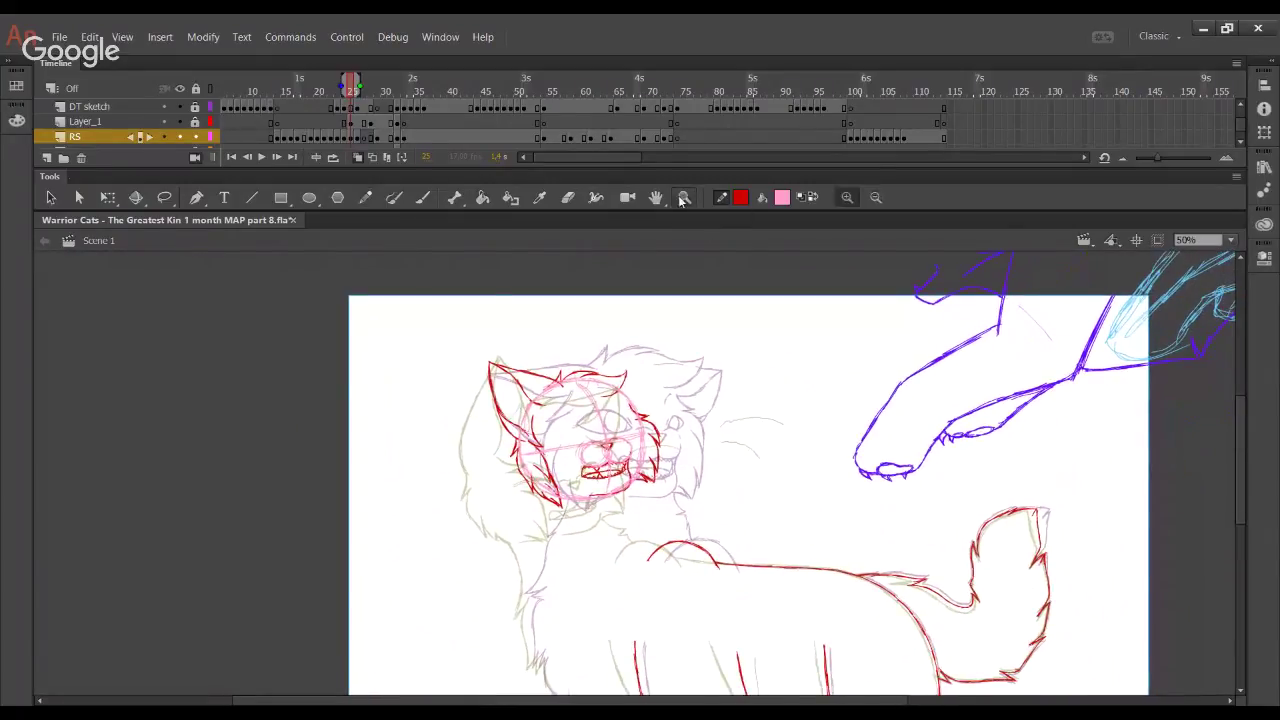
mouse_move(394, 304)
mouse_down()
mouse_move(787, 592)
mouse_move(772, 586)
mouse_up()
key(l)
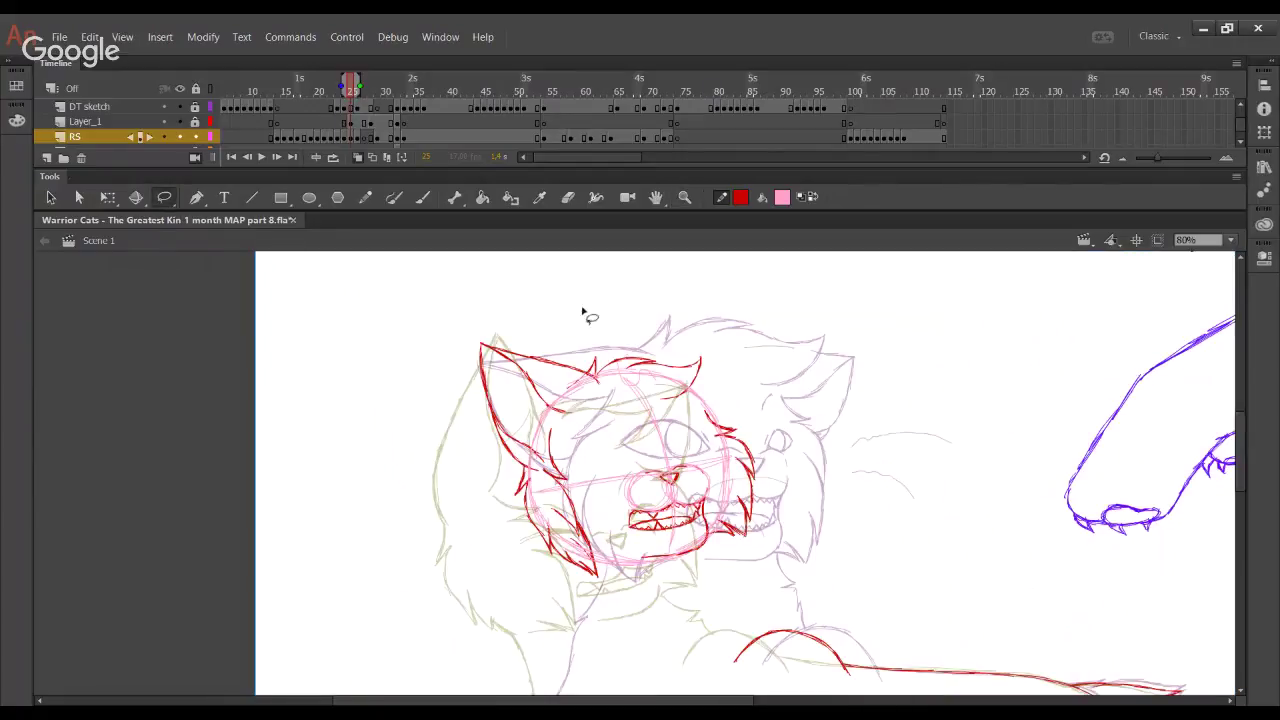
mouse_move(490, 586)
mouse_down()
mouse_move(771, 591)
mouse_move(534, 294)
mouse_move(470, 560)
mouse_up()
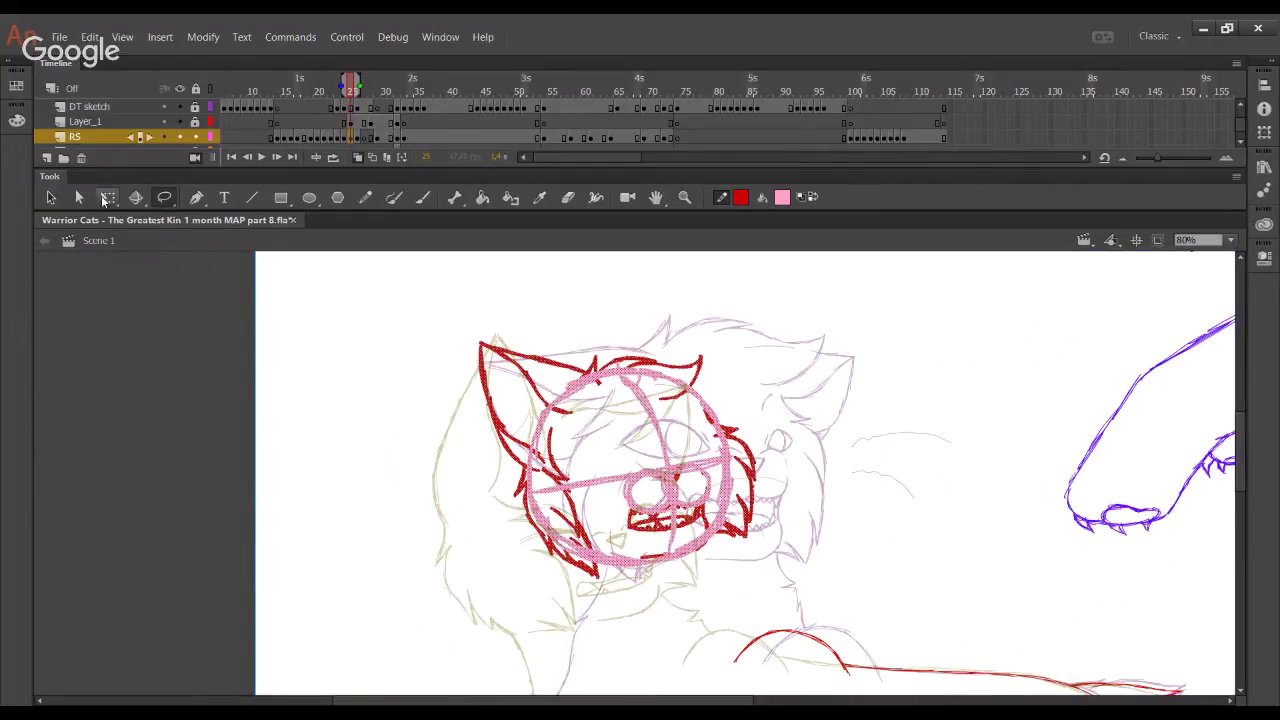
key(q)
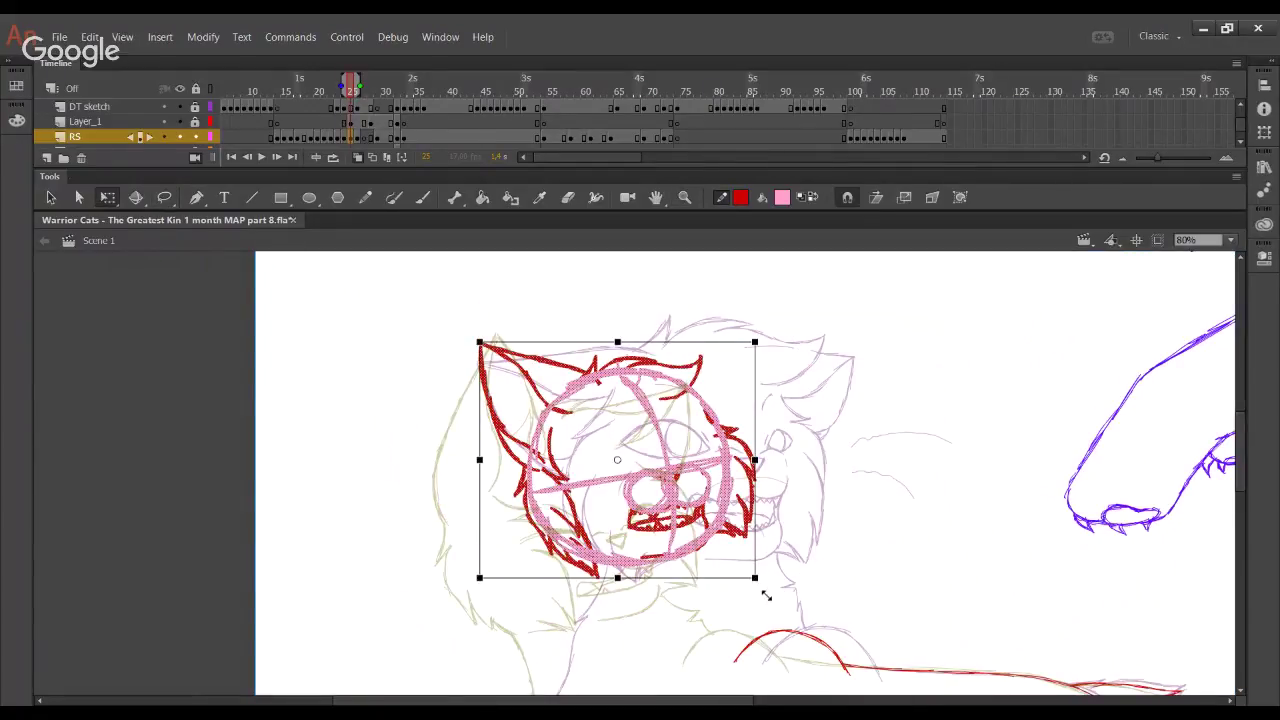
drag(766, 595, 712, 564)
Nudge the enlarged head slightly down and sideways to place it between the onion-skinned poses, and deselect it
key(Down)
key(Down)
key(Down)
key(Down)
key(Right)
key(Right)
key(Right)
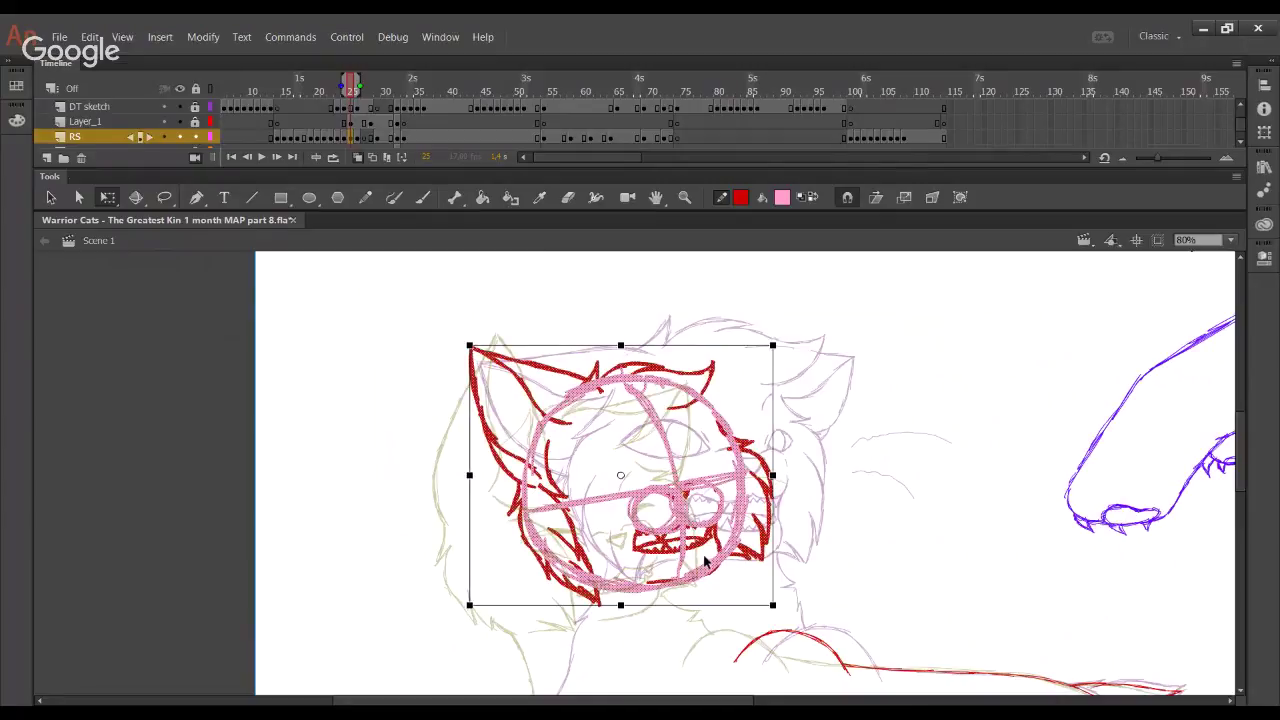
key(Down)
key(Left)
key(Down)
key(Left)
key(Down)
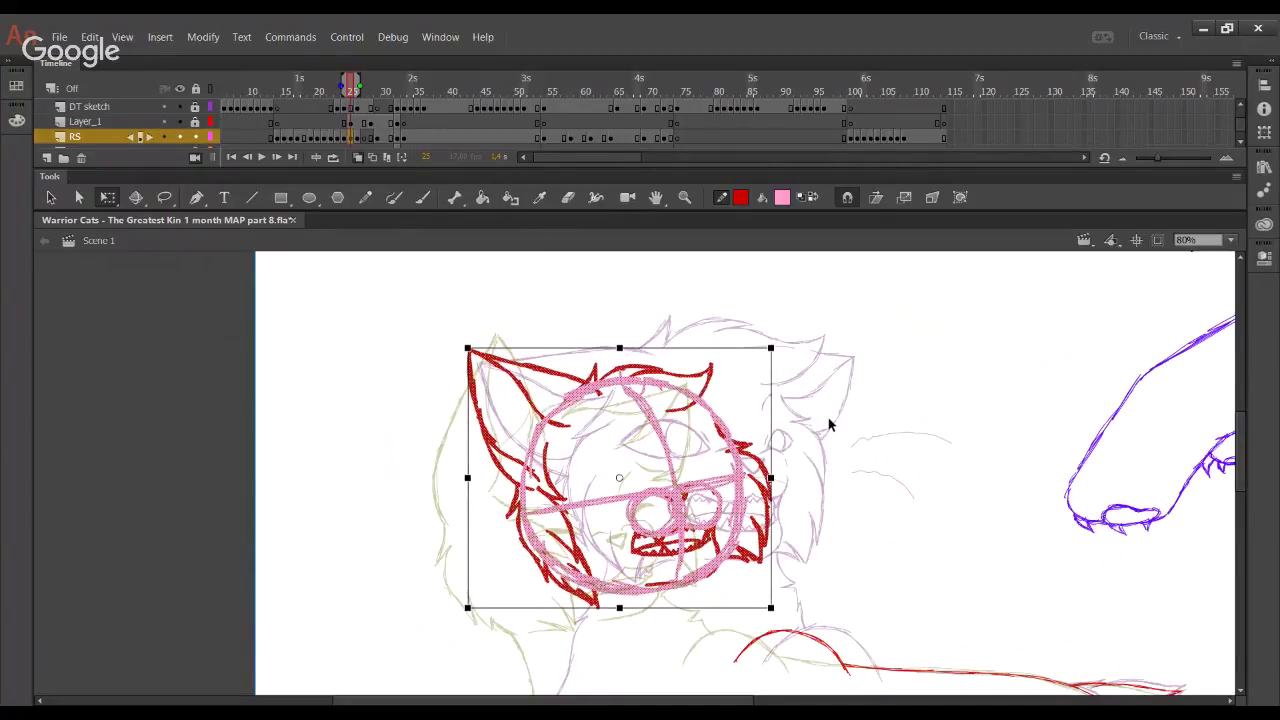
key(Right)
key(Right)
key(Right)
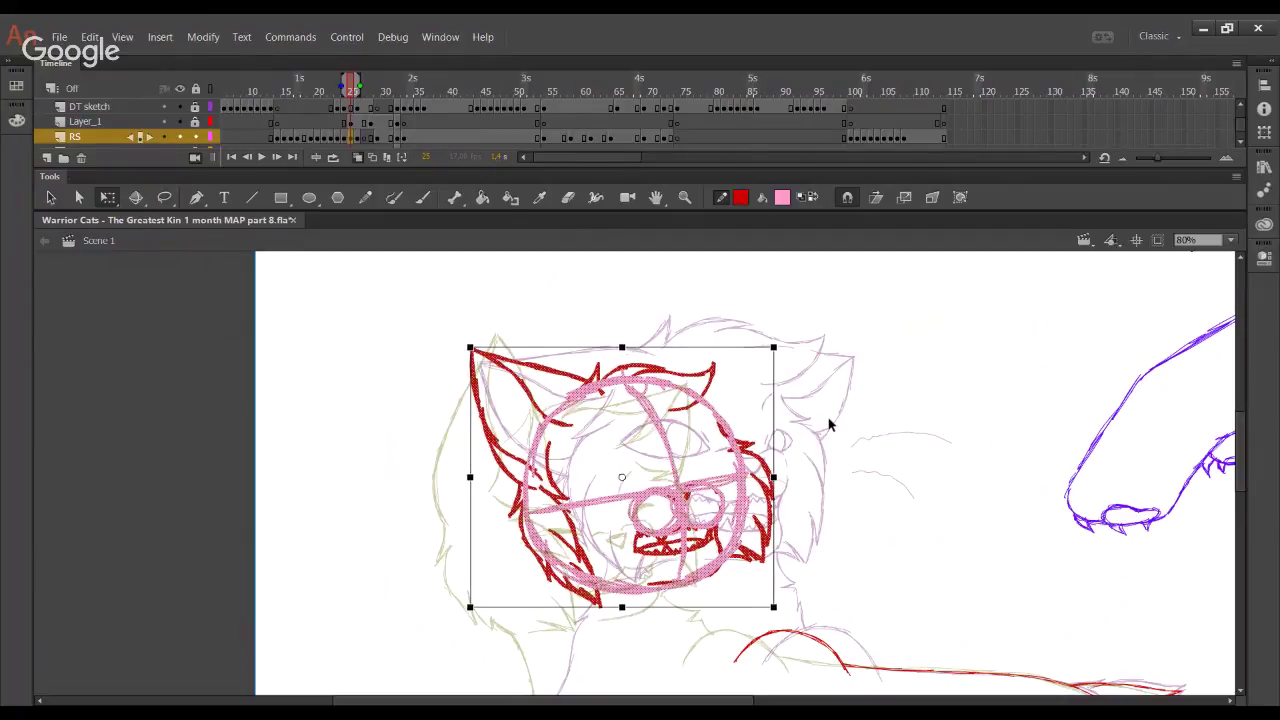
click(731, 293)
Draw the neck line from the jaw down to the red shoulder arch with the Pencil, with a pointed fur tuft midway
click(684, 198)
drag(500, 490, 835, 702)
click(366, 198)
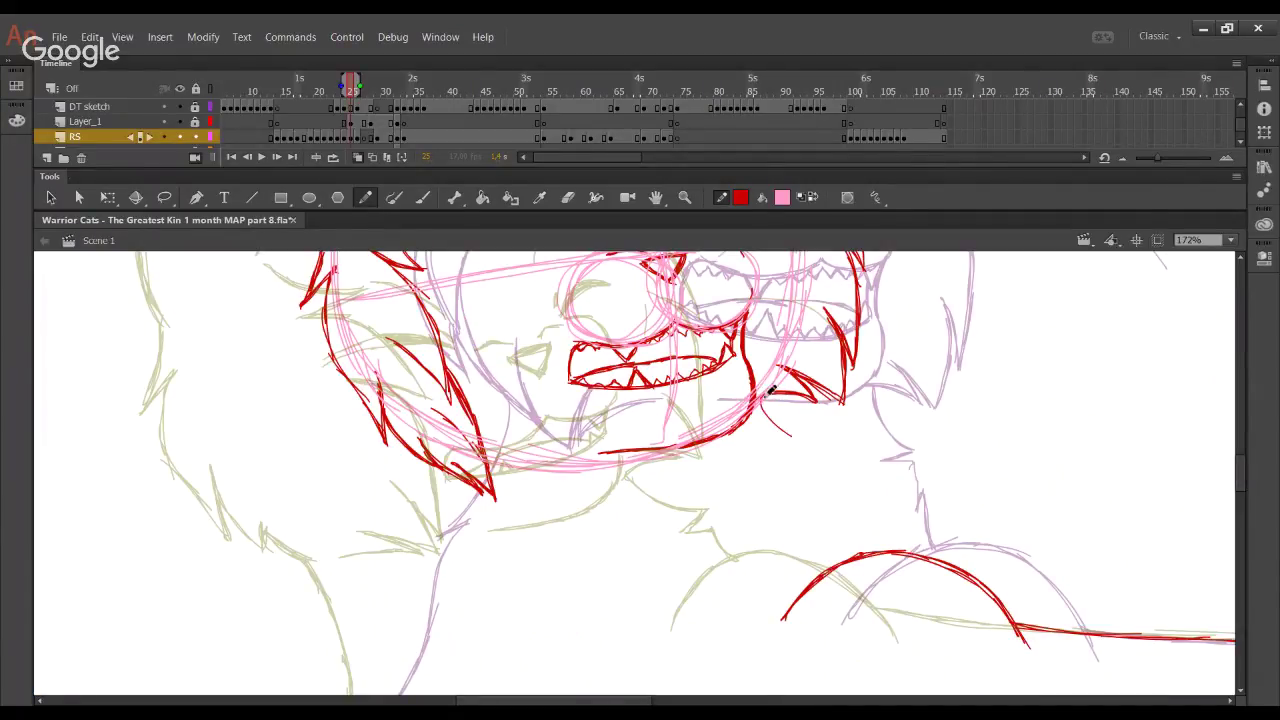
drag(764, 398, 832, 448)
mouse_move(838, 450)
mouse_down()
mouse_move(801, 464)
mouse_move(838, 464)
mouse_move(838, 533)
mouse_move(863, 552)
mouse_move(848, 477)
mouse_up()
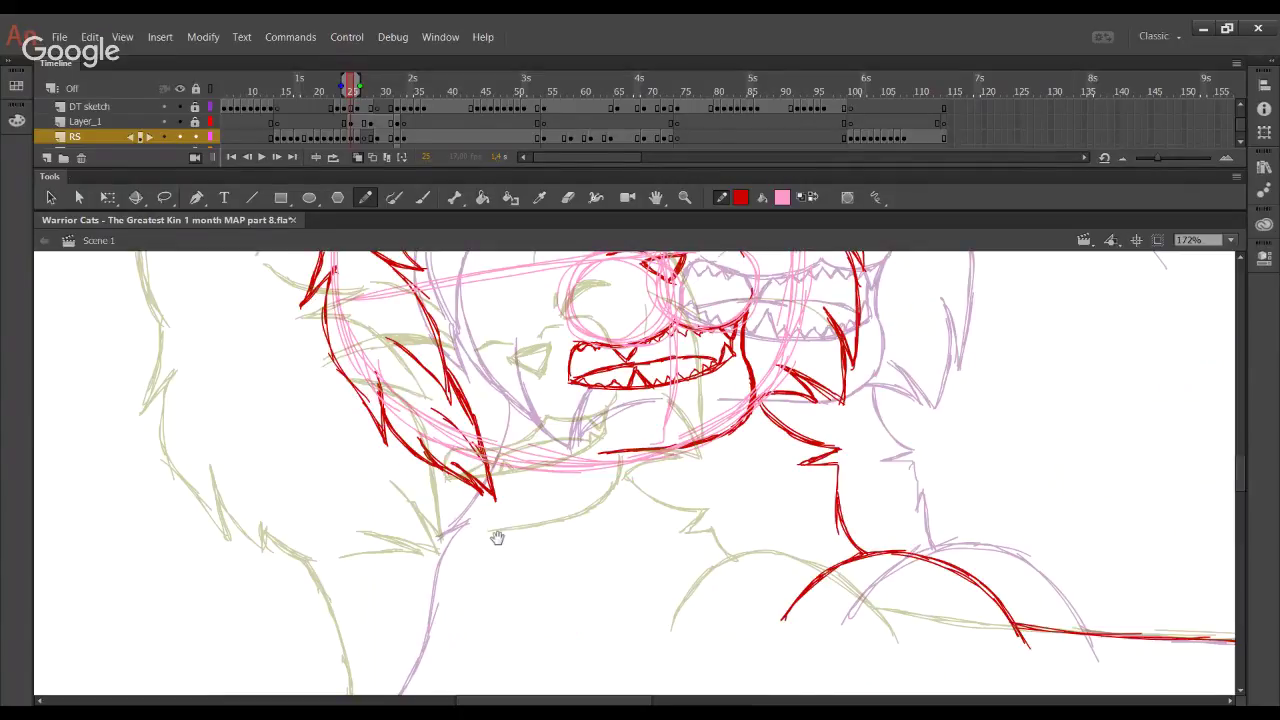
Draw the upper chest line down from the tip of the near cheek fur, ending in a small pointed tuft
drag(494, 534, 521, 496)
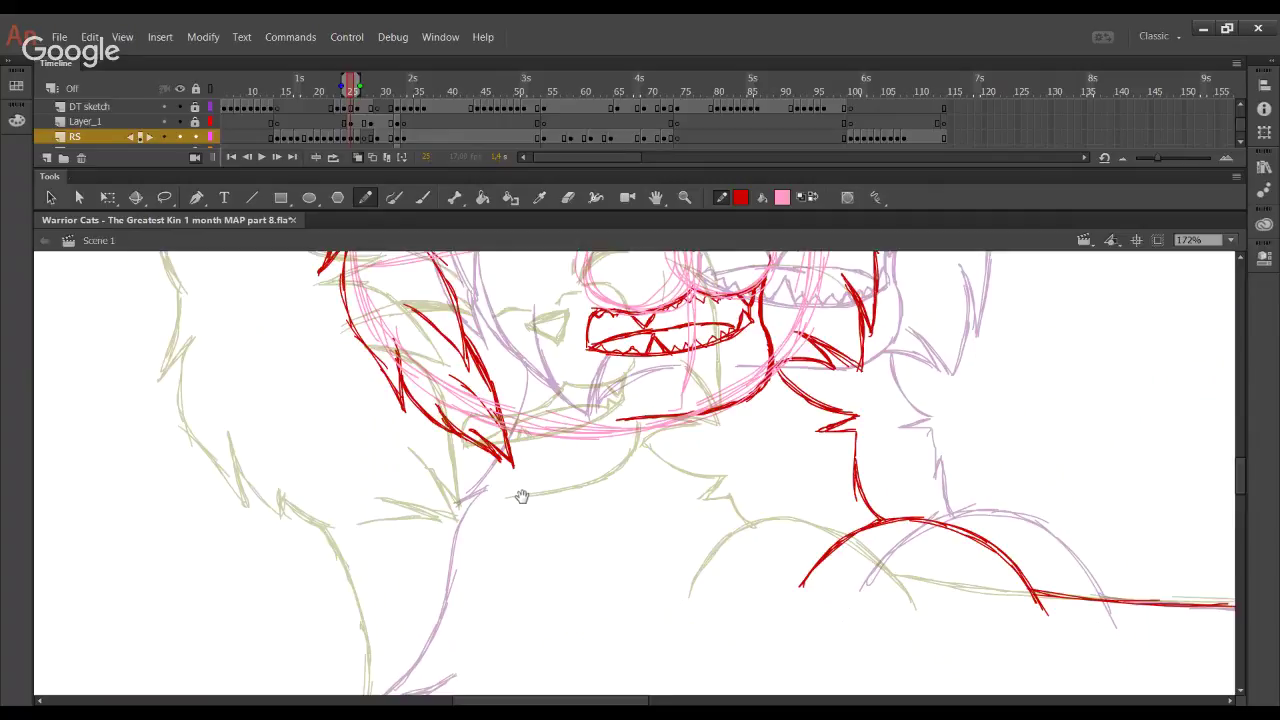
drag(521, 496, 536, 471)
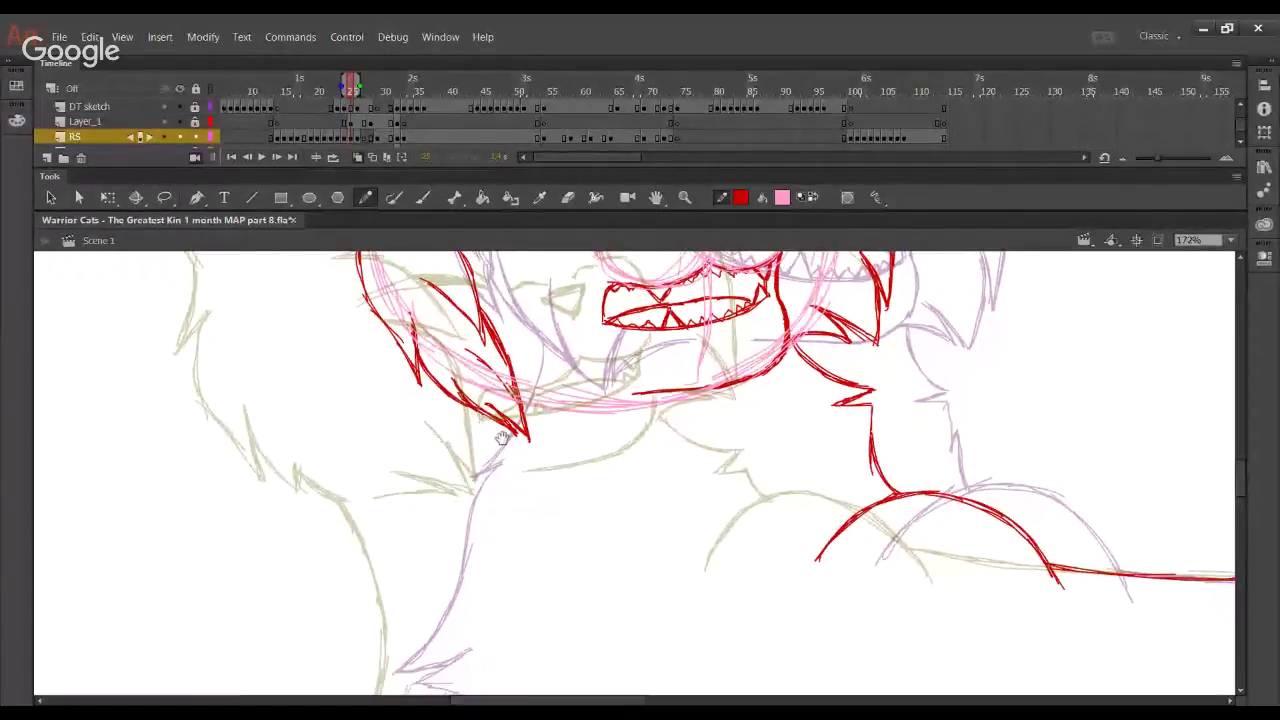
drag(503, 438, 541, 360)
drag(510, 330, 479, 484)
mouse_move(499, 420)
mouse_down()
mouse_move(466, 498)
mouse_move(503, 457)
mouse_up()
mouse_move(468, 494)
mouse_down()
mouse_move(515, 443)
mouse_move(506, 461)
mouse_move(525, 374)
mouse_up()
key(ctrl+z)
key(ctrl+z)
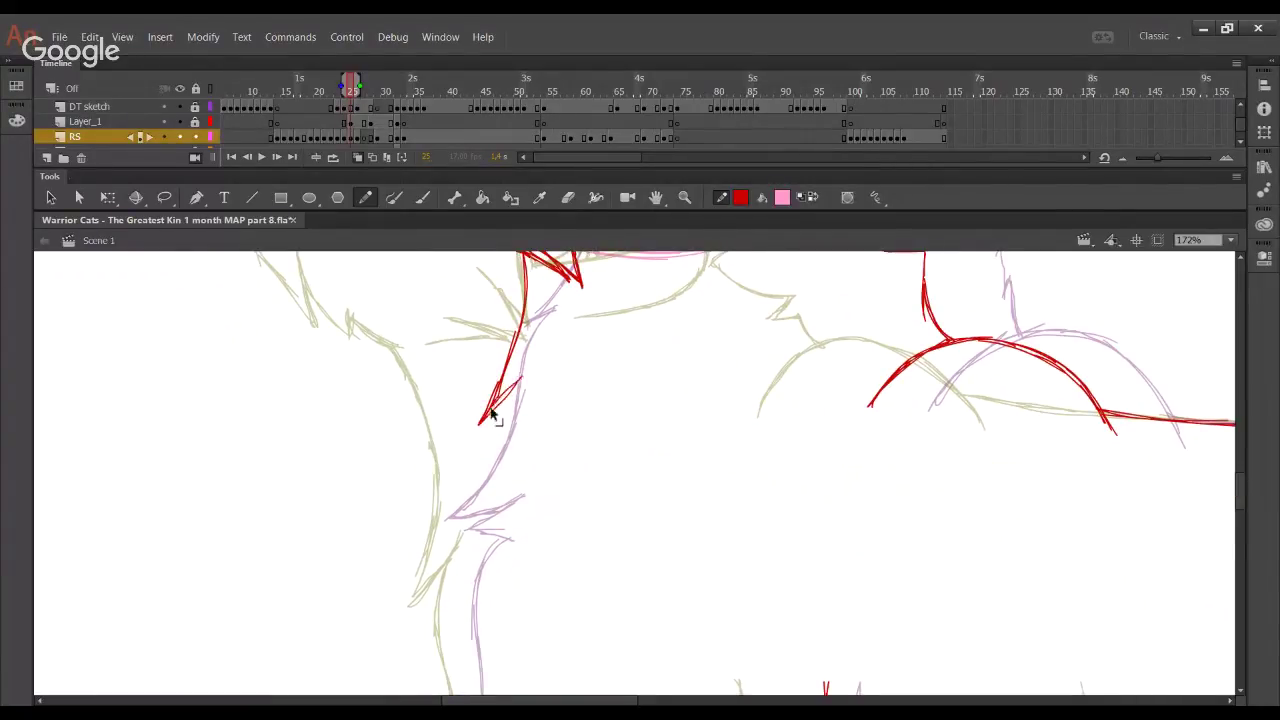
key(ctrl+z)
mouse_move(481, 422)
mouse_down()
mouse_move(524, 375)
mouse_move(524, 346)
mouse_move(503, 381)
mouse_up()
key(ctrl+z)
Continue the chest line down from the small tuft and finish it with a larger pointed fur tuft
drag(523, 315, 489, 468)
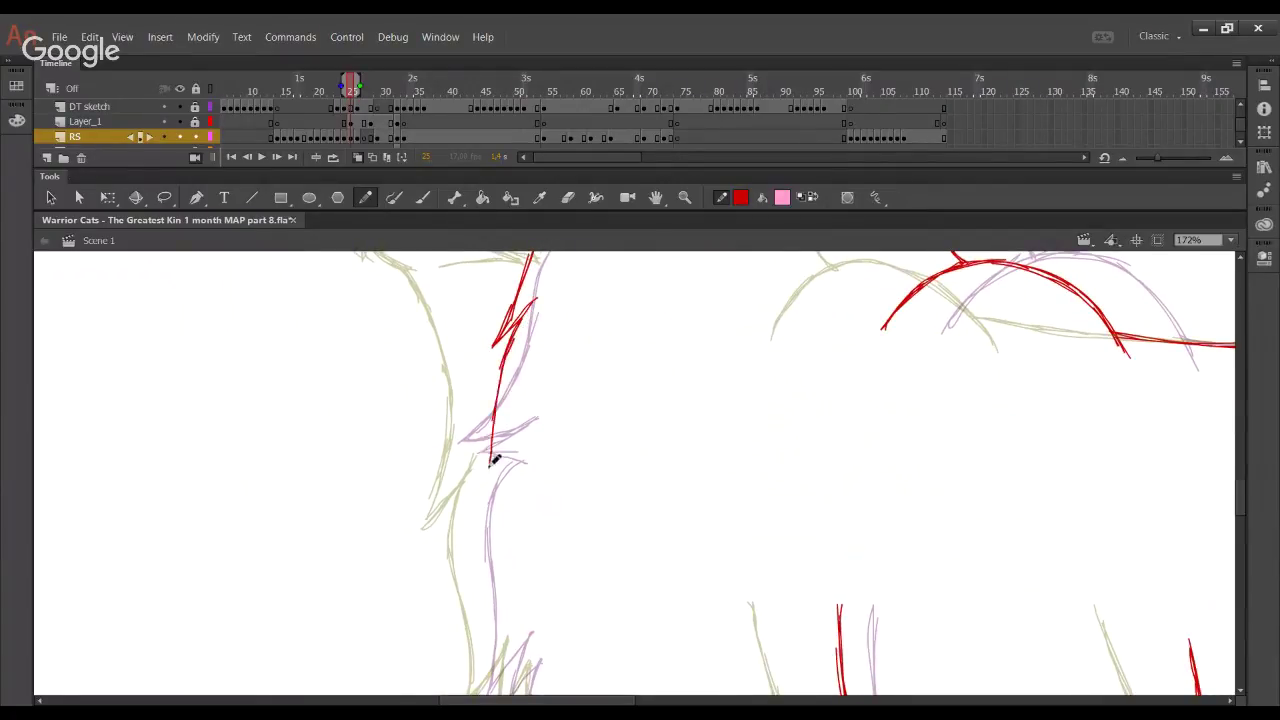
mouse_move(498, 383)
mouse_down()
mouse_move(480, 511)
mouse_move(451, 563)
mouse_move(503, 514)
mouse_up()
key(ctrl+z)
key(ctrl+z)
drag(448, 572, 516, 534)
key(ctrl+z)
key(ctrl+z)
scroll(574, 543, down, 3)
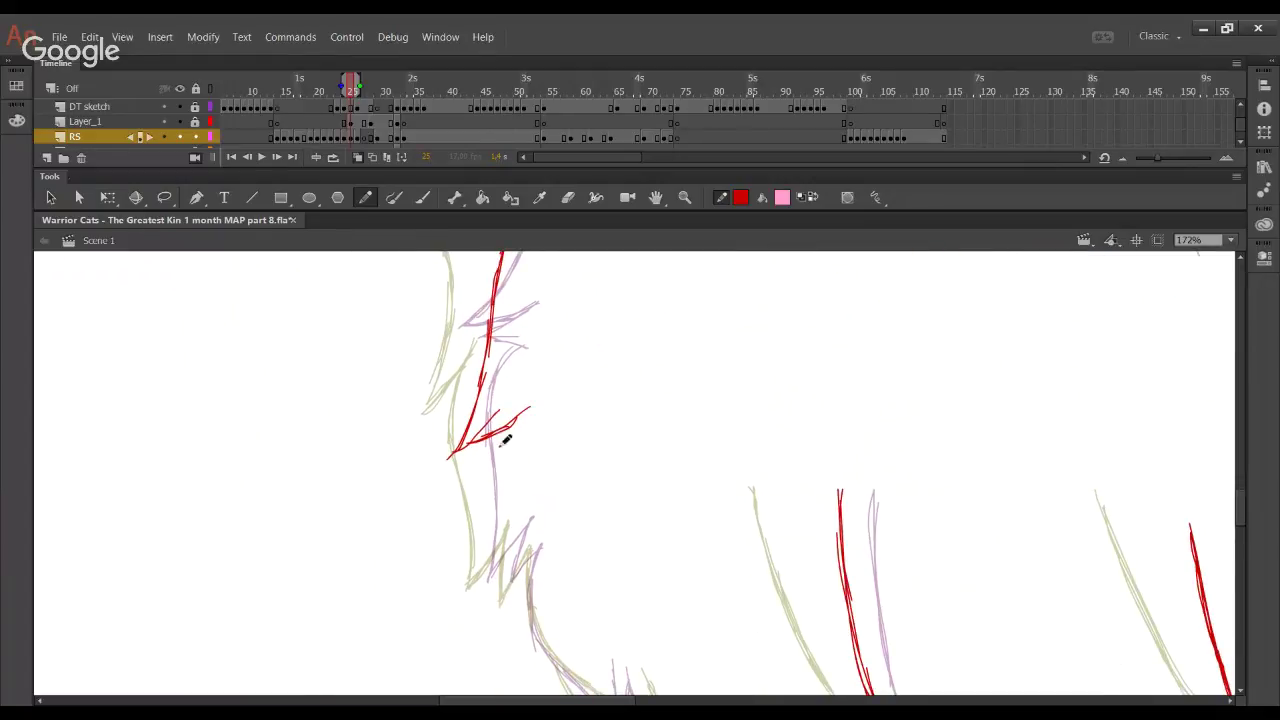
Draw the lower chest curving down from the larger tuft, with a narrow upright fur spike and a line leading toward the legs
mouse_move(538, 430)
mouse_down()
mouse_move(497, 314)
mouse_move(497, 437)
mouse_move(528, 614)
mouse_up()
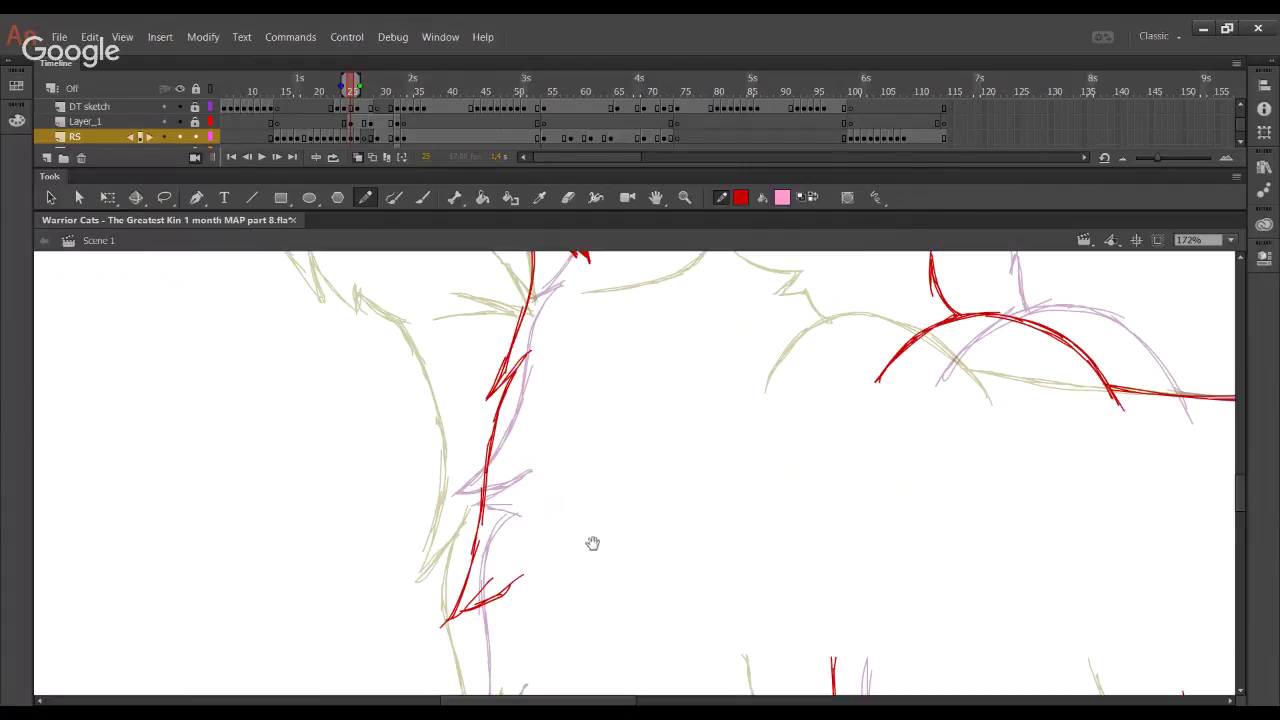
drag(600, 574, 546, 298)
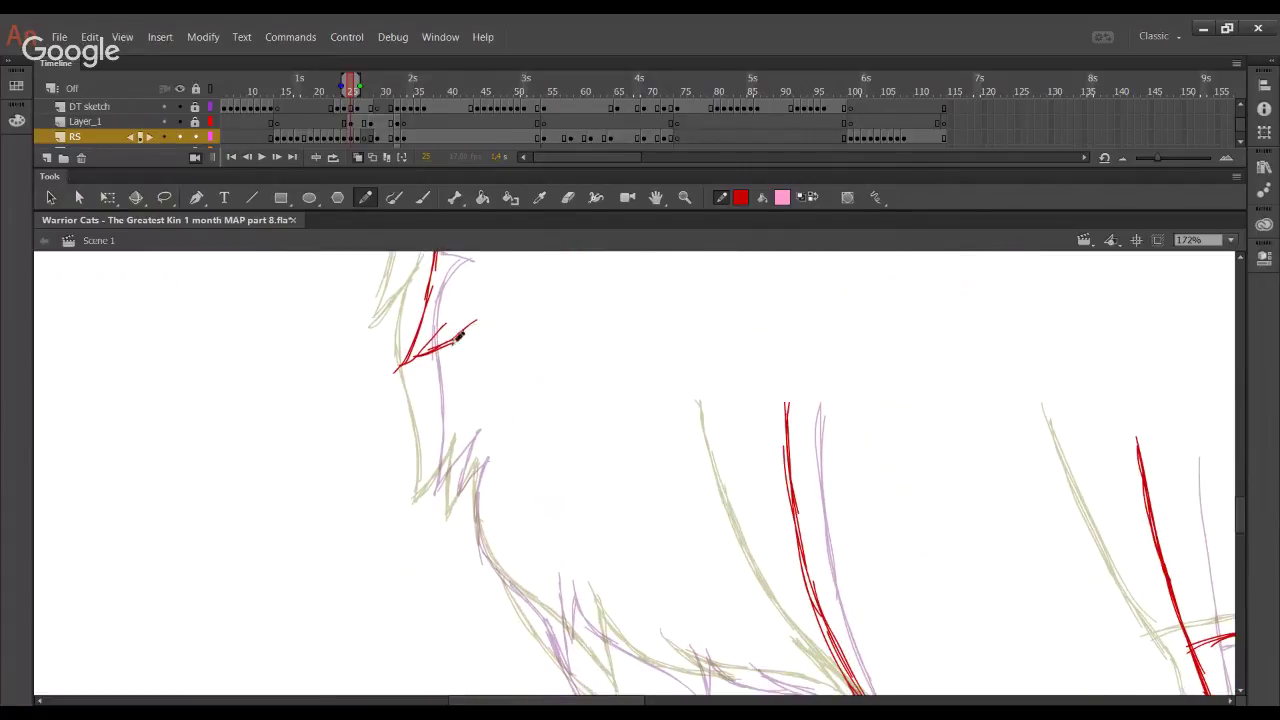
drag(462, 331, 446, 467)
drag(454, 360, 471, 530)
mouse_move(438, 420)
mouse_down()
mouse_move(485, 546)
mouse_move(538, 607)
mouse_up()
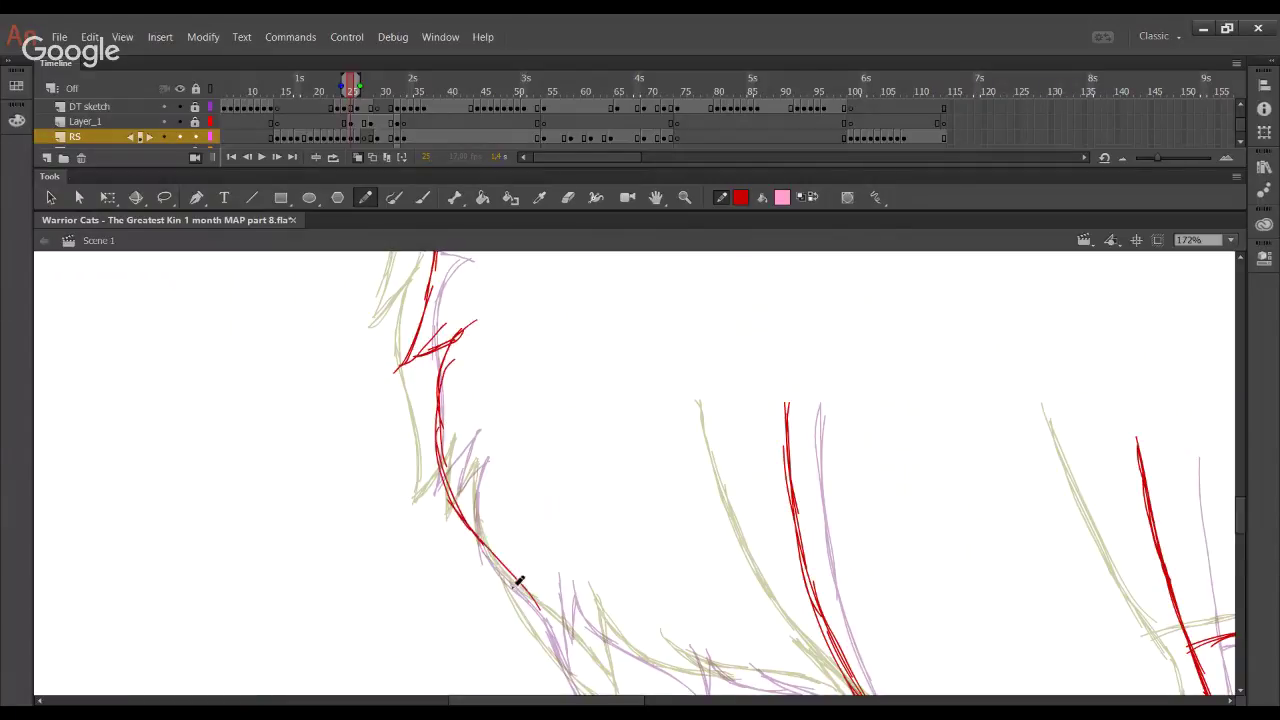
key(ctrl+z)
mouse_move(457, 494)
mouse_down()
mouse_move(523, 594)
mouse_move(516, 516)
mouse_move(495, 493)
mouse_move(475, 526)
mouse_move(480, 480)
mouse_move(491, 511)
mouse_move(549, 546)
mouse_move(615, 615)
mouse_up()
key(space)
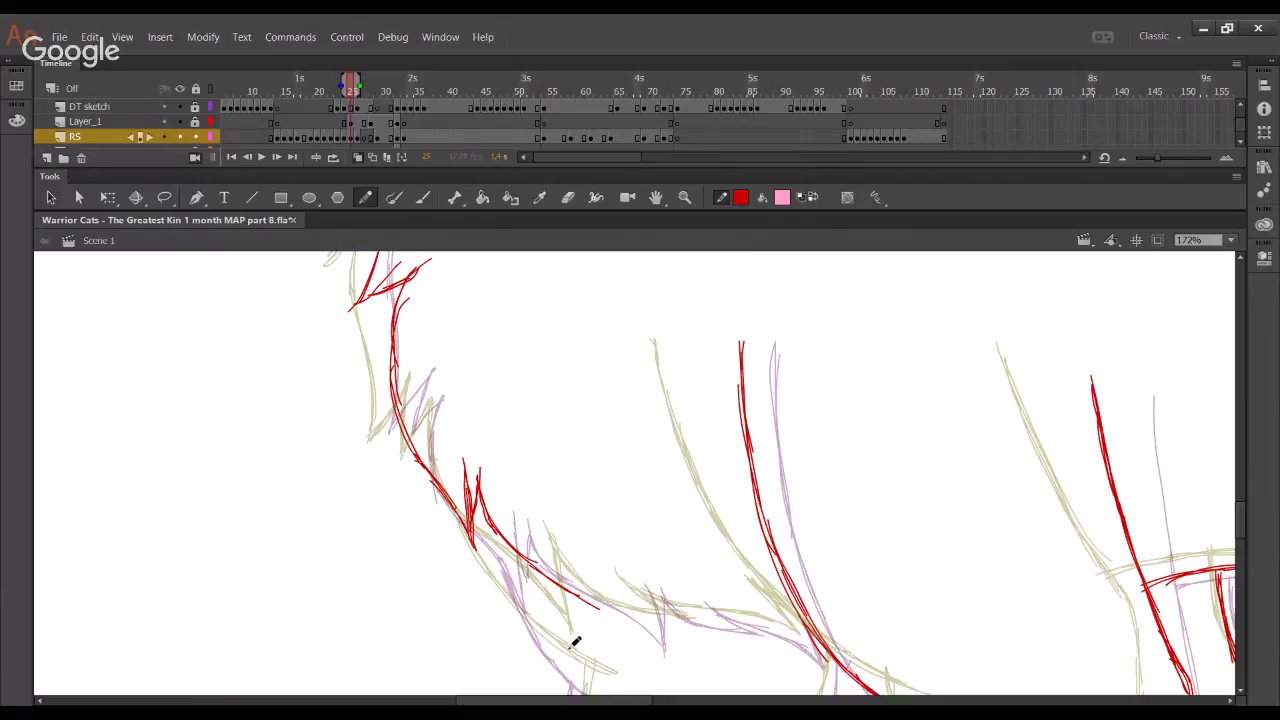
Continue the lower chest line from the upright fur spike across to the long red leg line, with pointed fur tufts along it
drag(598, 501, 540, 384)
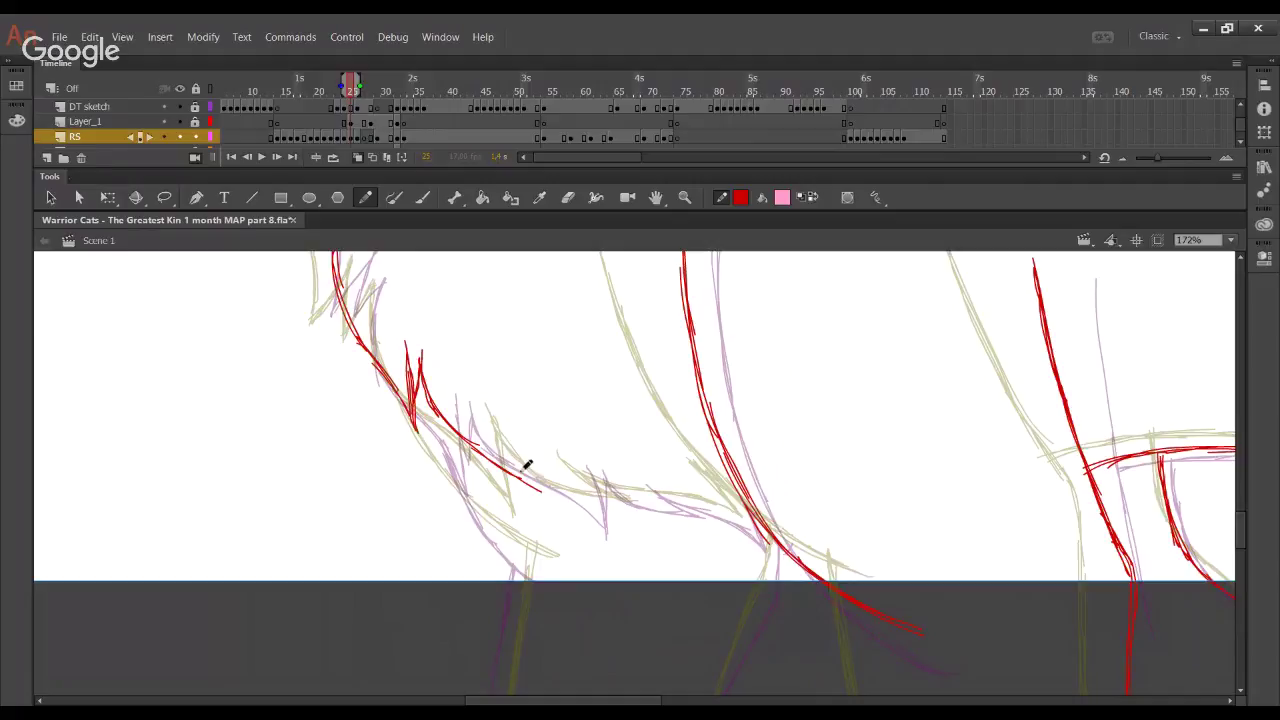
mouse_move(508, 460)
mouse_down()
mouse_move(557, 500)
mouse_move(551, 491)
mouse_up()
drag(500, 428, 547, 493)
mouse_move(744, 506)
mouse_down()
mouse_move(757, 541)
mouse_move(757, 512)
mouse_move(756, 524)
mouse_move(737, 506)
mouse_move(594, 470)
mouse_move(665, 498)
mouse_up()
key(ctrl+z)
key(ctrl+z)
mouse_move(588, 468)
mouse_down()
mouse_move(649, 504)
mouse_move(624, 512)
mouse_move(646, 504)
mouse_move(548, 482)
mouse_move(560, 479)
mouse_move(509, 436)
mouse_move(589, 491)
mouse_move(516, 449)
mouse_move(516, 464)
mouse_move(503, 438)
mouse_move(603, 494)
mouse_up()
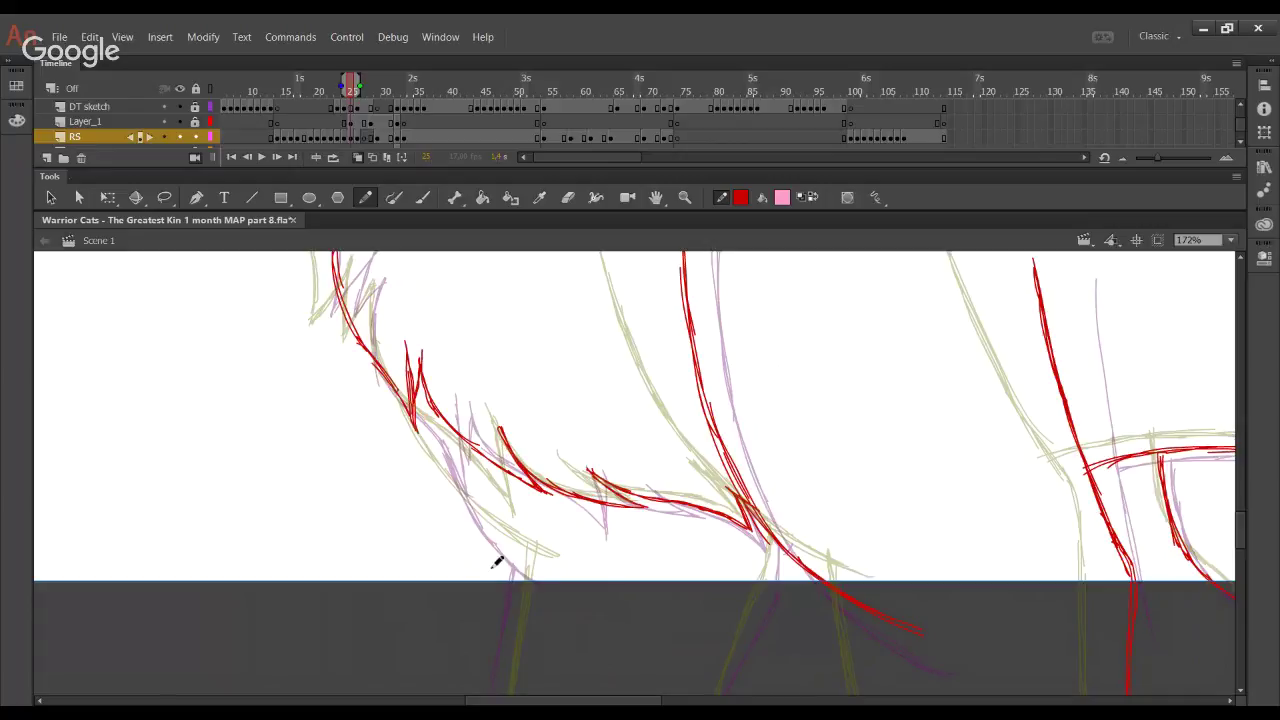
Draw the front leg with a curve descending from the fur spike and both leg edges running down past the stage border
mouse_move(538, 564)
mouse_down()
mouse_move(441, 445)
mouse_move(454, 483)
mouse_move(423, 374)
mouse_up()
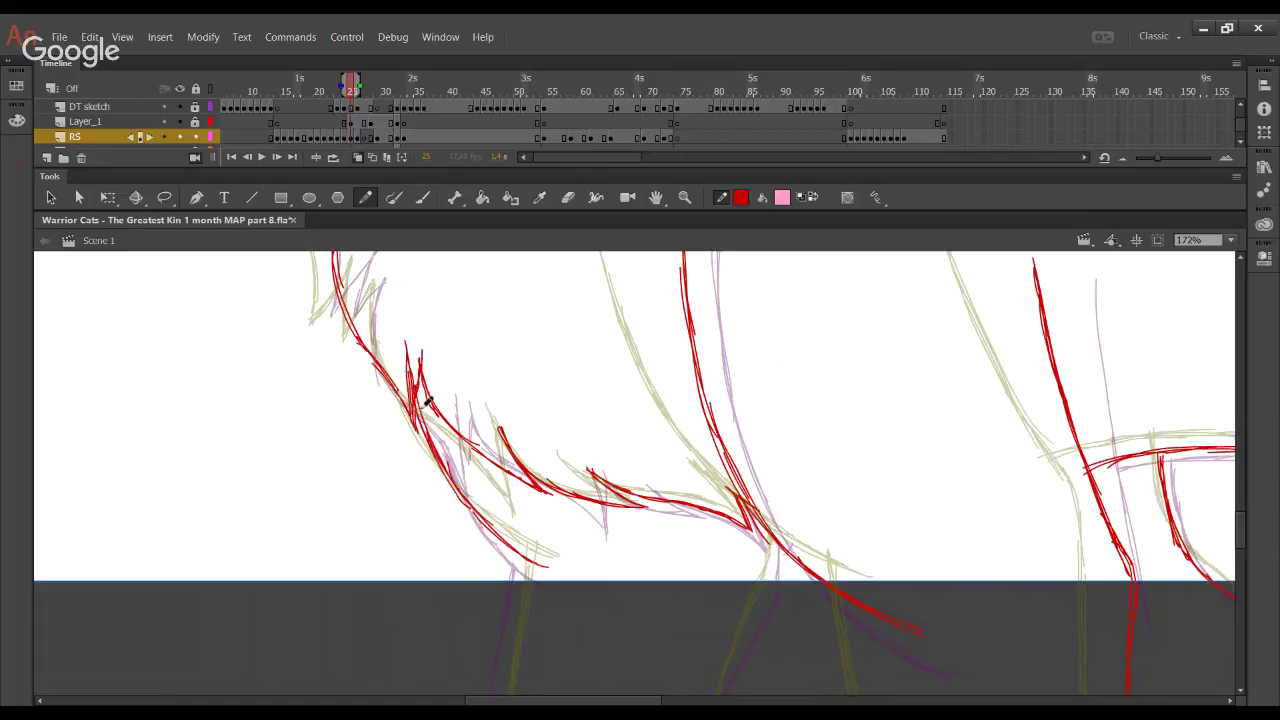
drag(651, 629, 529, 344)
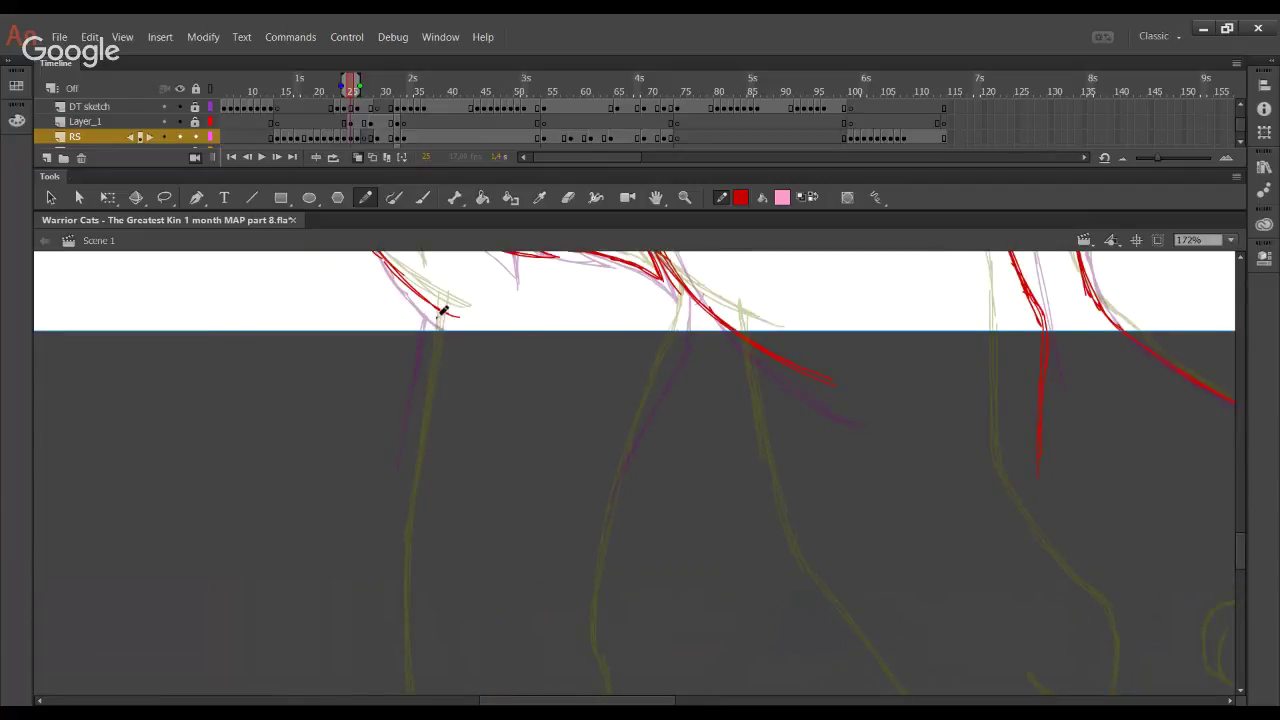
drag(433, 314, 404, 514)
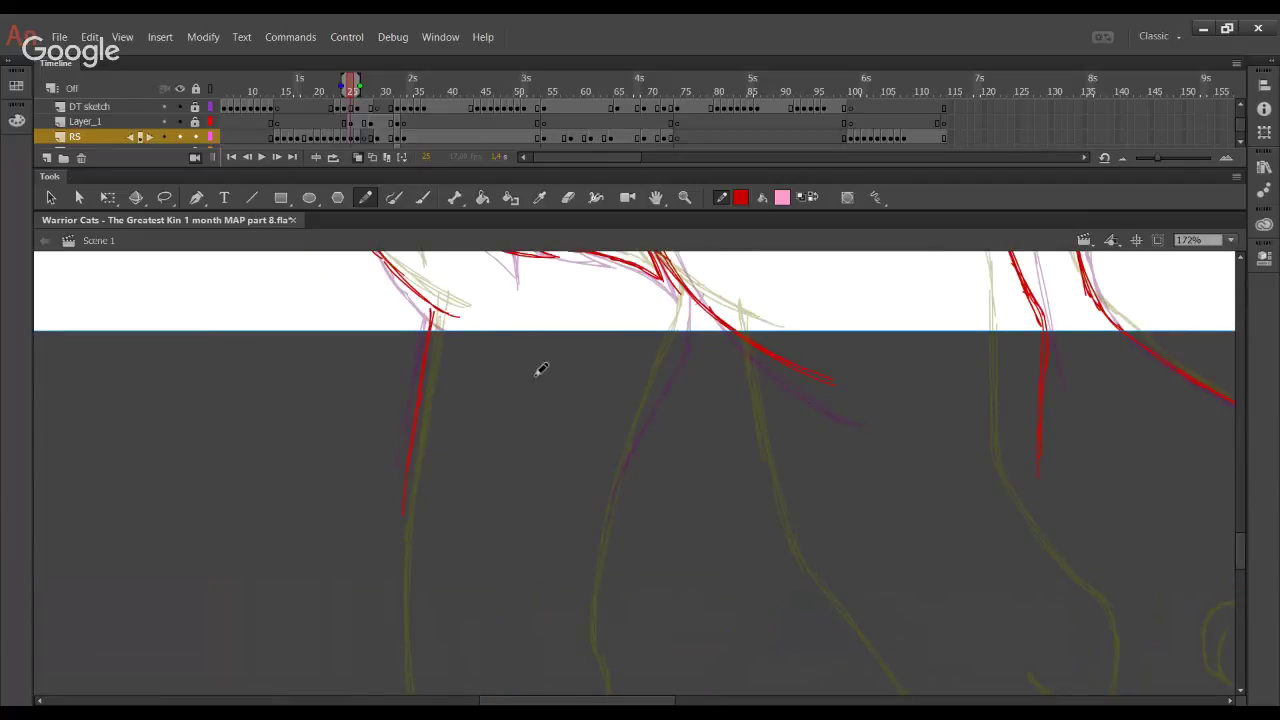
scroll(543, 463, up, 2)
drag(589, 569, 640, 423)
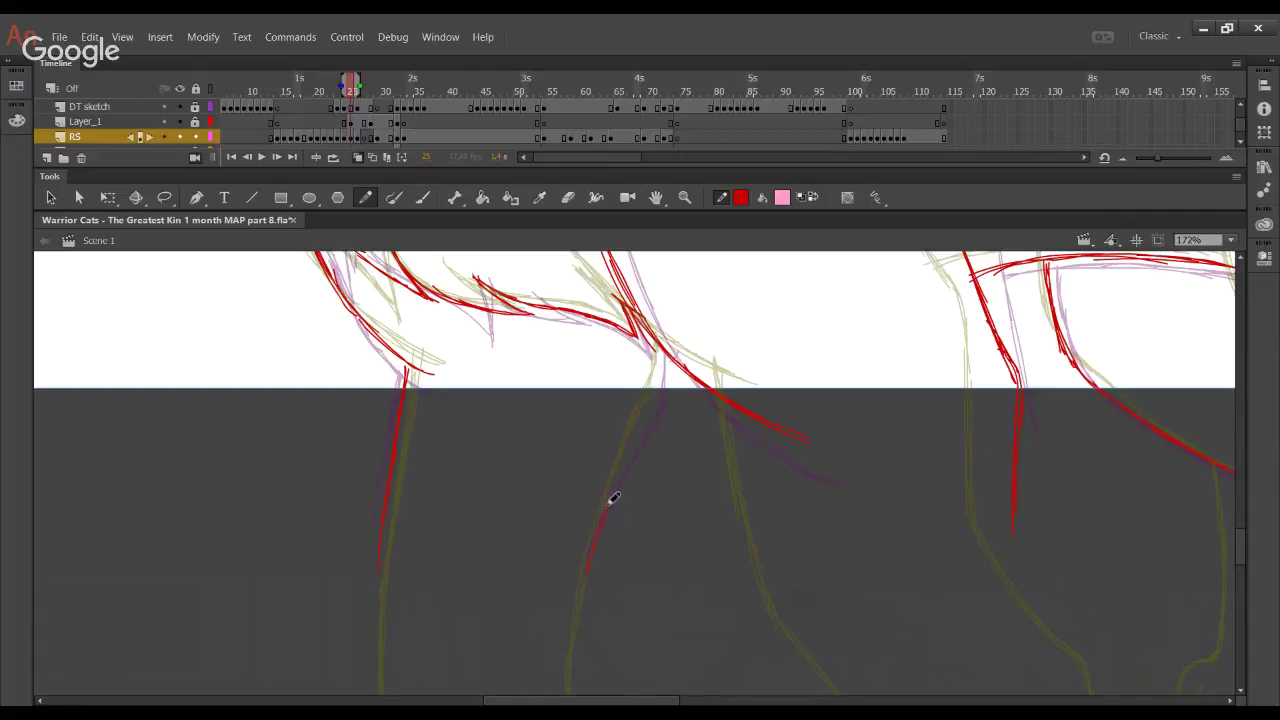
mouse_move(606, 506)
mouse_down()
mouse_move(664, 362)
mouse_move(660, 334)
mouse_up()
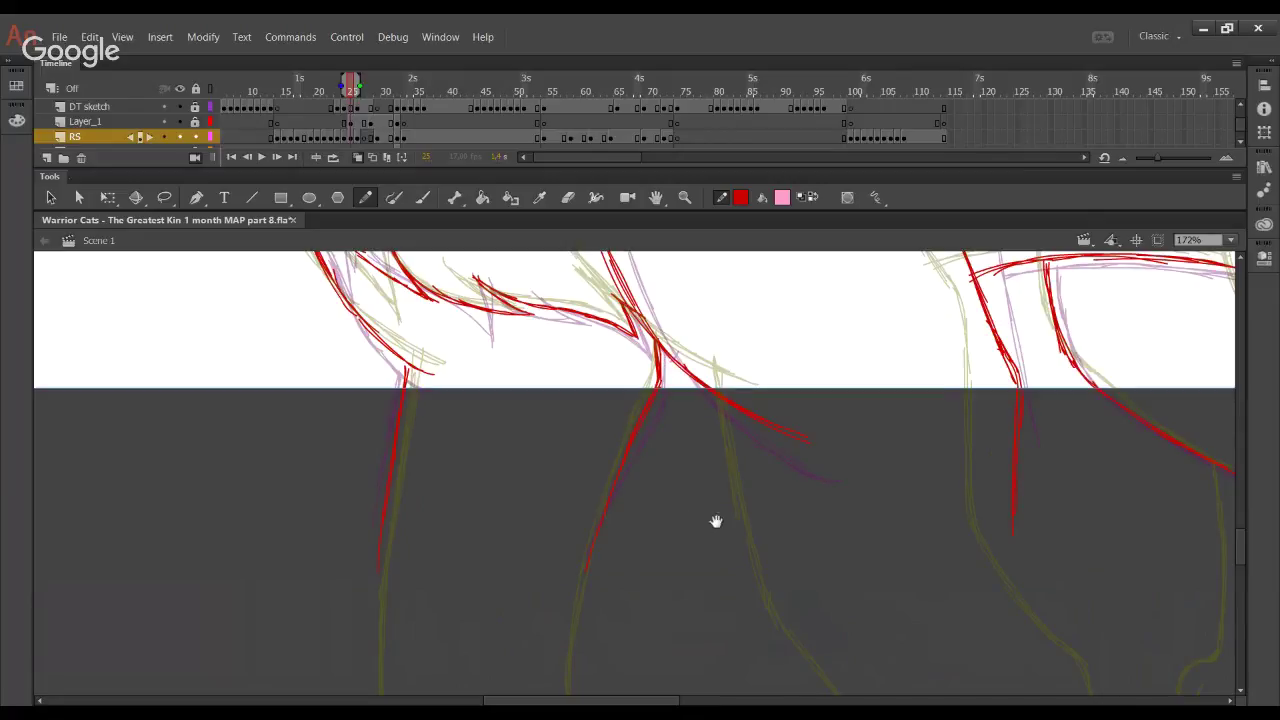
Look over the red drawing from the legs back up to the head and the missing far ear
mouse_move(801, 409)
mouse_down()
mouse_move(709, 531)
mouse_move(641, 582)
mouse_up()
mouse_move(663, 379)
mouse_down()
mouse_move(646, 389)
mouse_move(569, 252)
mouse_up()
drag(763, 474, 634, 665)
drag(641, 506, 741, 666)
drag(666, 470, 782, 604)
drag(684, 412, 800, 610)
mouse_move(593, 280)
mouse_down()
mouse_move(666, 426)
mouse_move(713, 575)
mouse_up()
drag(720, 452, 737, 602)
mouse_move(826, 606)
mouse_down()
mouse_move(607, 472)
mouse_move(470, 343)
mouse_up()
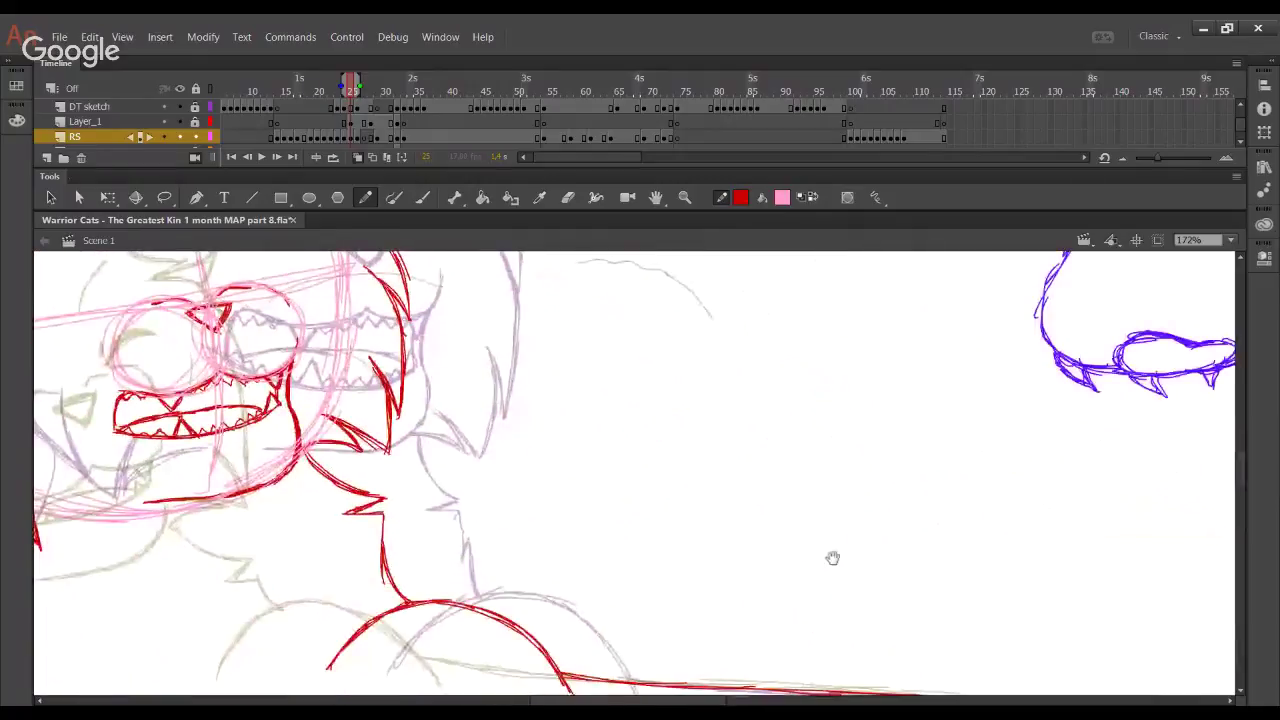
mouse_move(831, 557)
mouse_down()
mouse_move(547, 428)
mouse_move(606, 523)
mouse_move(789, 631)
mouse_move(749, 557)
mouse_up()
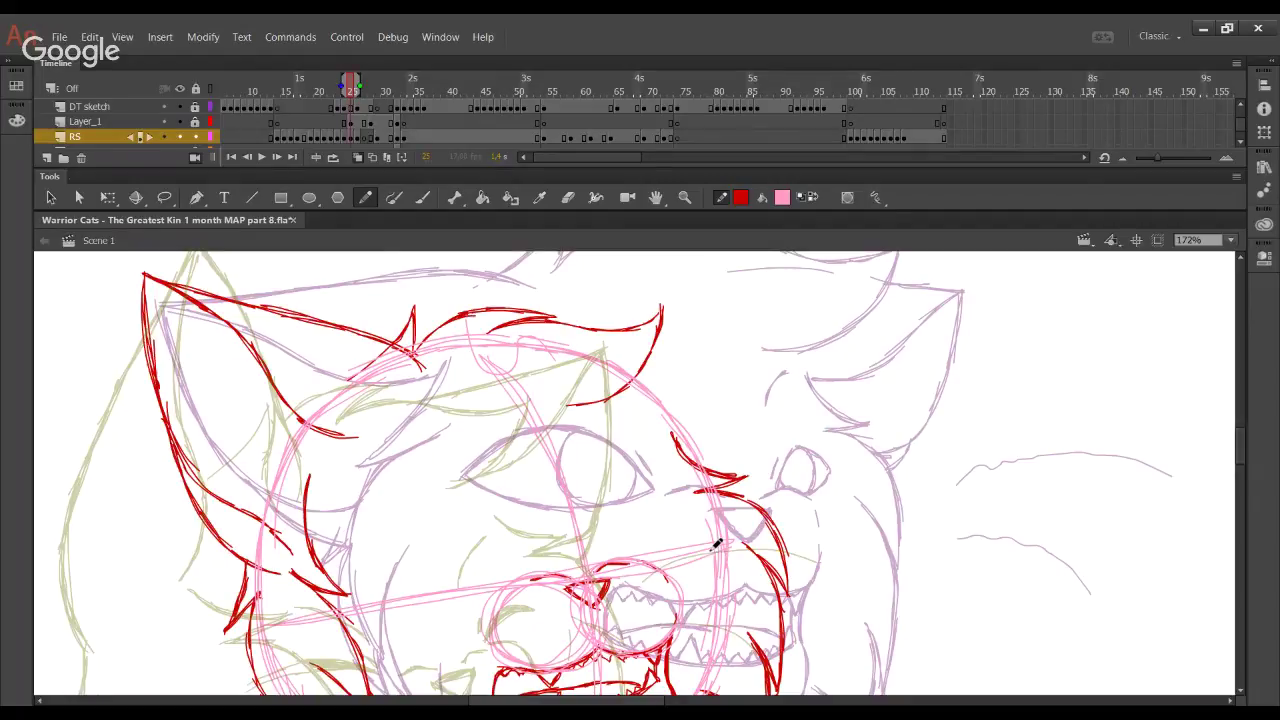
drag(724, 464, 794, 543)
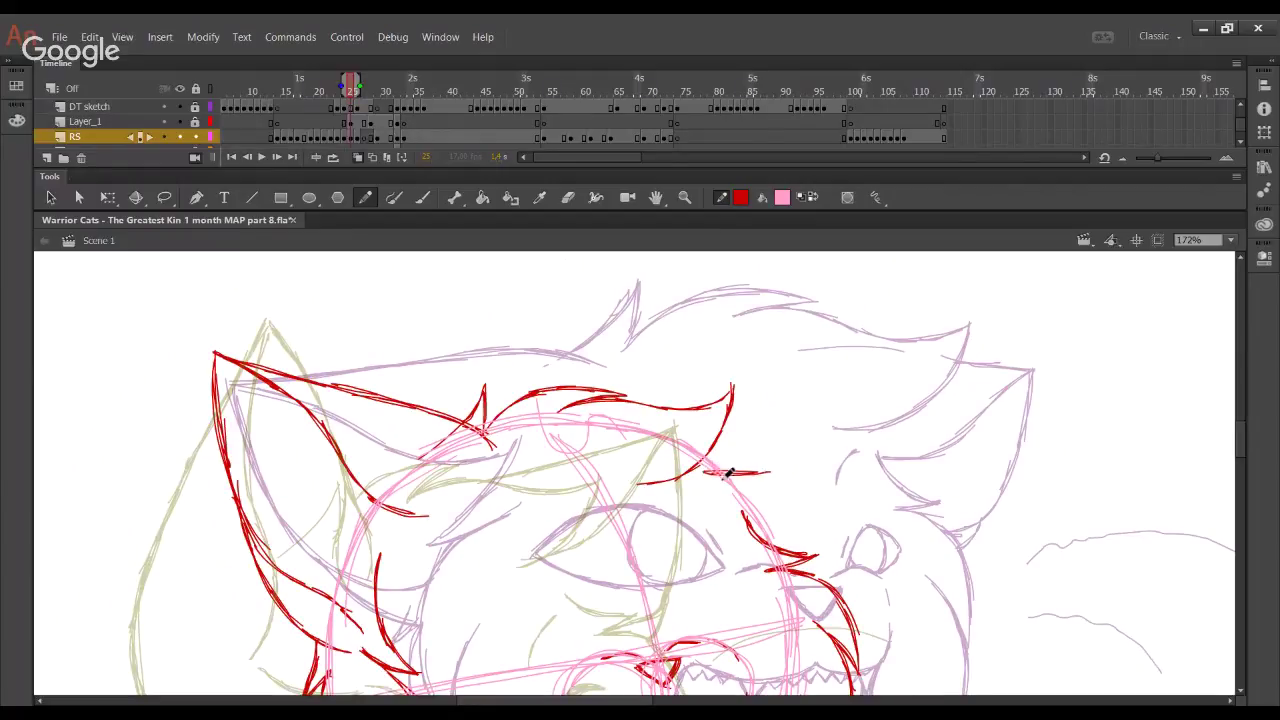
Draw the far ear's inner edge curving up from the head to a pointed tip, and its nearly straight top edge
mouse_move(713, 484)
mouse_down()
mouse_move(793, 475)
mouse_move(773, 488)
mouse_move(812, 430)
mouse_move(861, 395)
mouse_up()
key(ctrl+z)
key(ctrl+z)
drag(791, 465, 873, 389)
drag(799, 443, 877, 385)
key(ctrl+z)
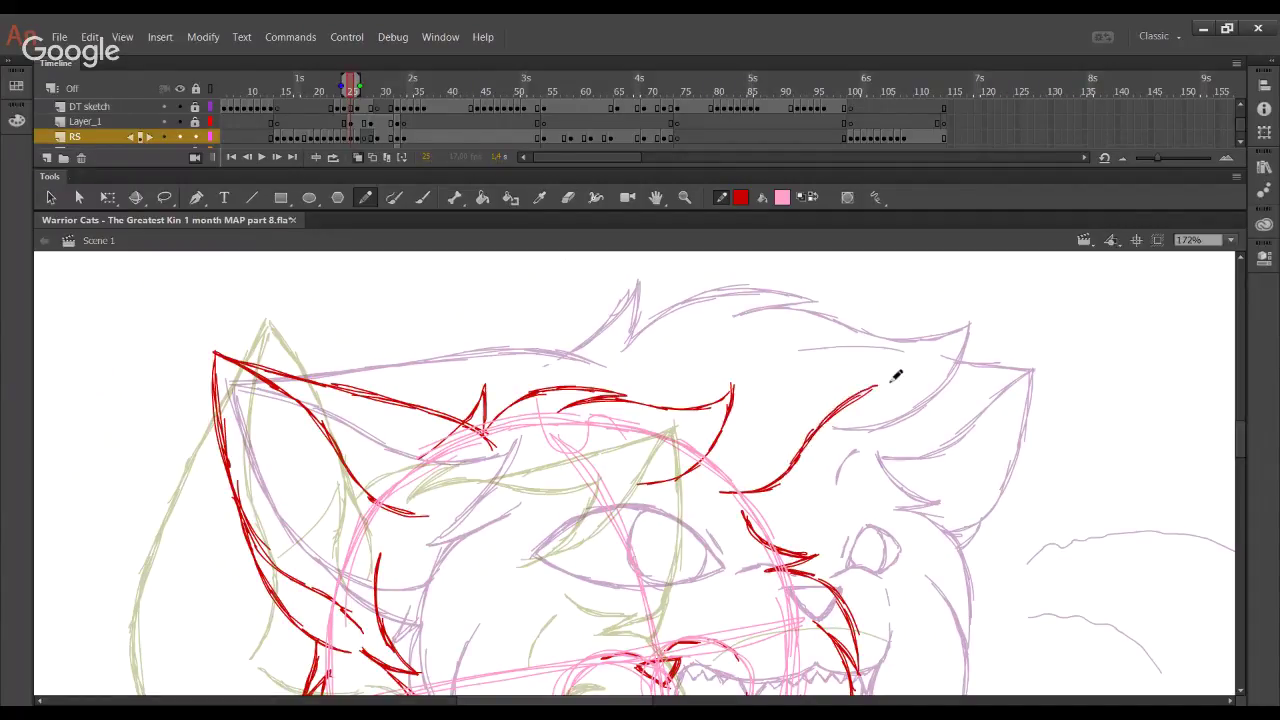
drag(818, 428, 876, 386)
mouse_move(648, 423)
mouse_down()
mouse_move(733, 390)
mouse_move(800, 387)
mouse_move(702, 401)
mouse_move(883, 384)
mouse_up()
key(ctrl+z)
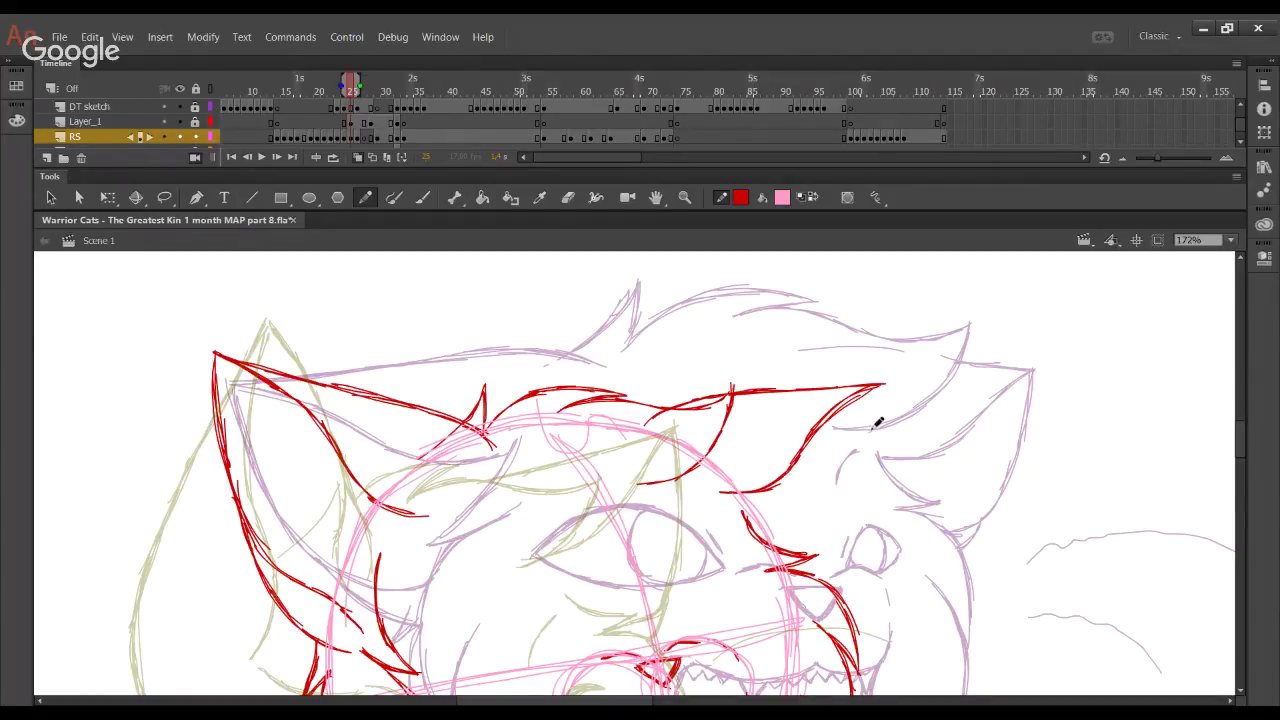
Draw the far ear's outer edge from the tip down to the cheek fur, curving in at the ear's base
drag(814, 432, 793, 362)
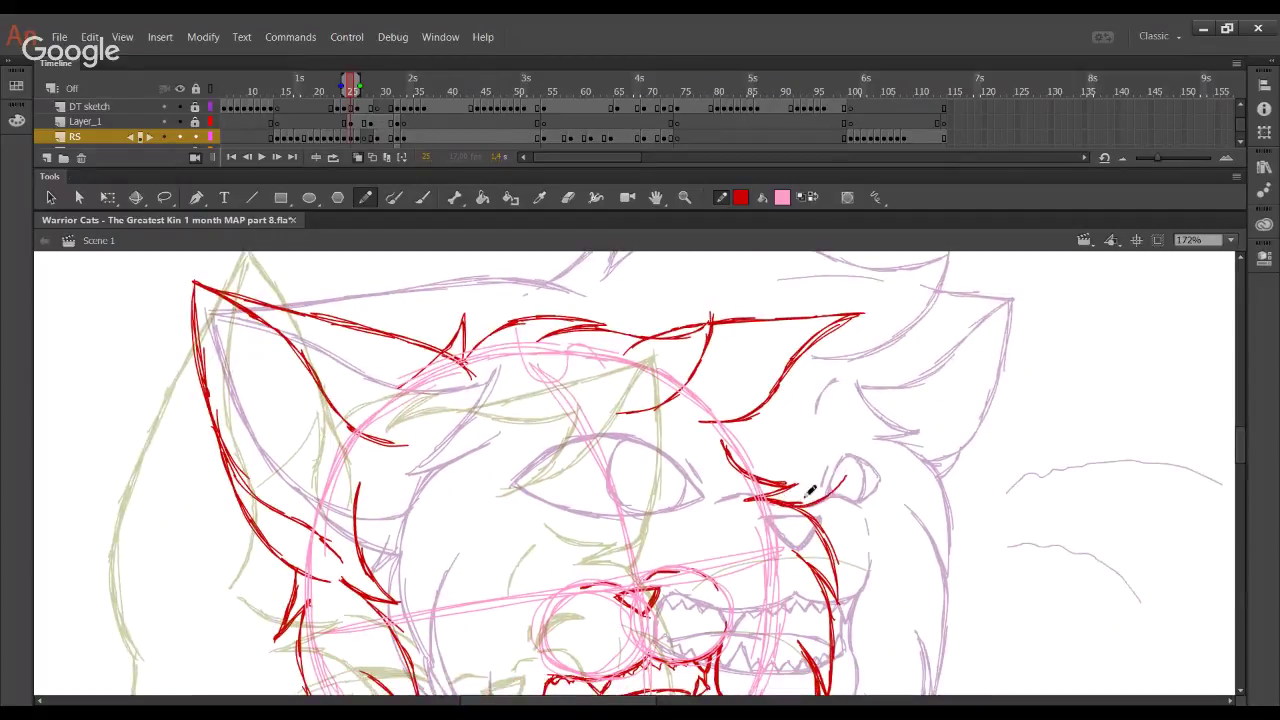
mouse_move(803, 502)
mouse_down()
mouse_move(848, 463)
mouse_move(843, 448)
mouse_move(843, 484)
mouse_move(853, 432)
mouse_move(815, 502)
mouse_move(858, 424)
mouse_move(847, 462)
mouse_move(855, 402)
mouse_up()
key(ctrl+z)
key(ctrl+z)
key(ctrl+z)
mouse_move(834, 490)
mouse_down()
mouse_move(842, 479)
mouse_move(860, 360)
mouse_up()
key(ctrl+z)
mouse_move(856, 416)
mouse_down()
mouse_move(863, 319)
mouse_move(861, 366)
mouse_up()
drag(815, 523, 833, 493)
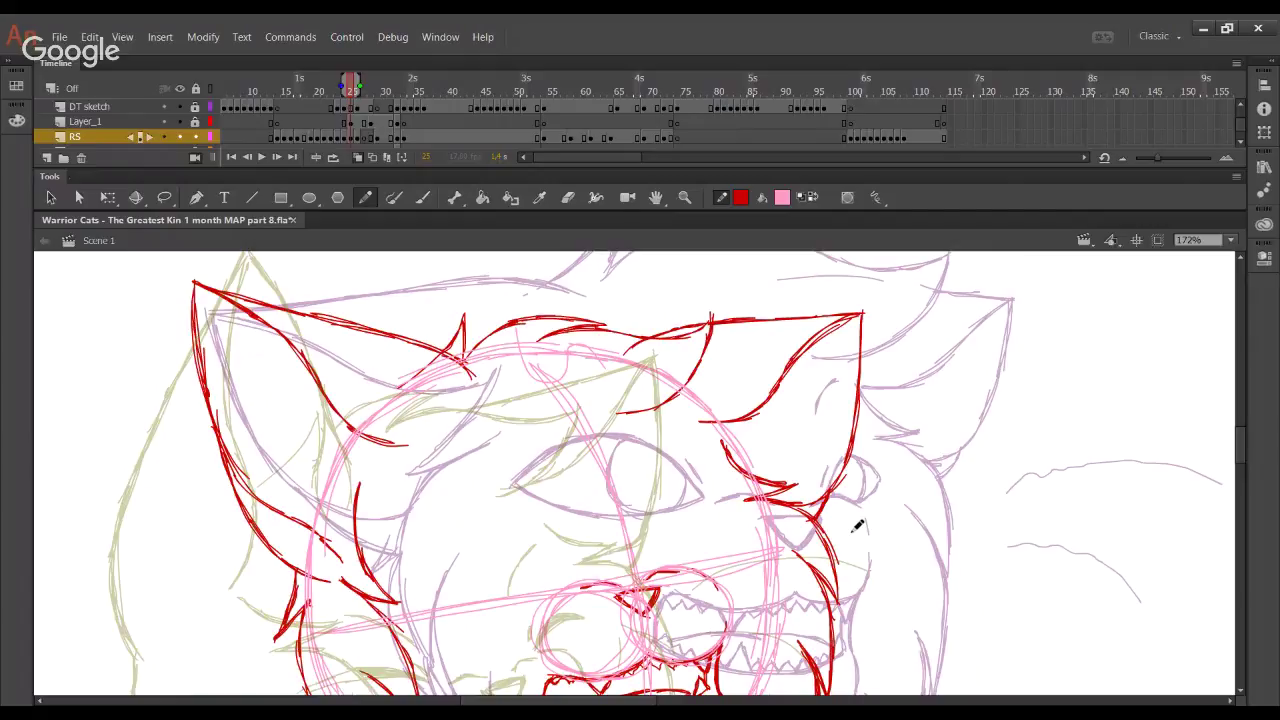
Lasso the far ear's outer edge and rotate it slightly with Free Transform to fit the ear tip and cheek
click(164, 197)
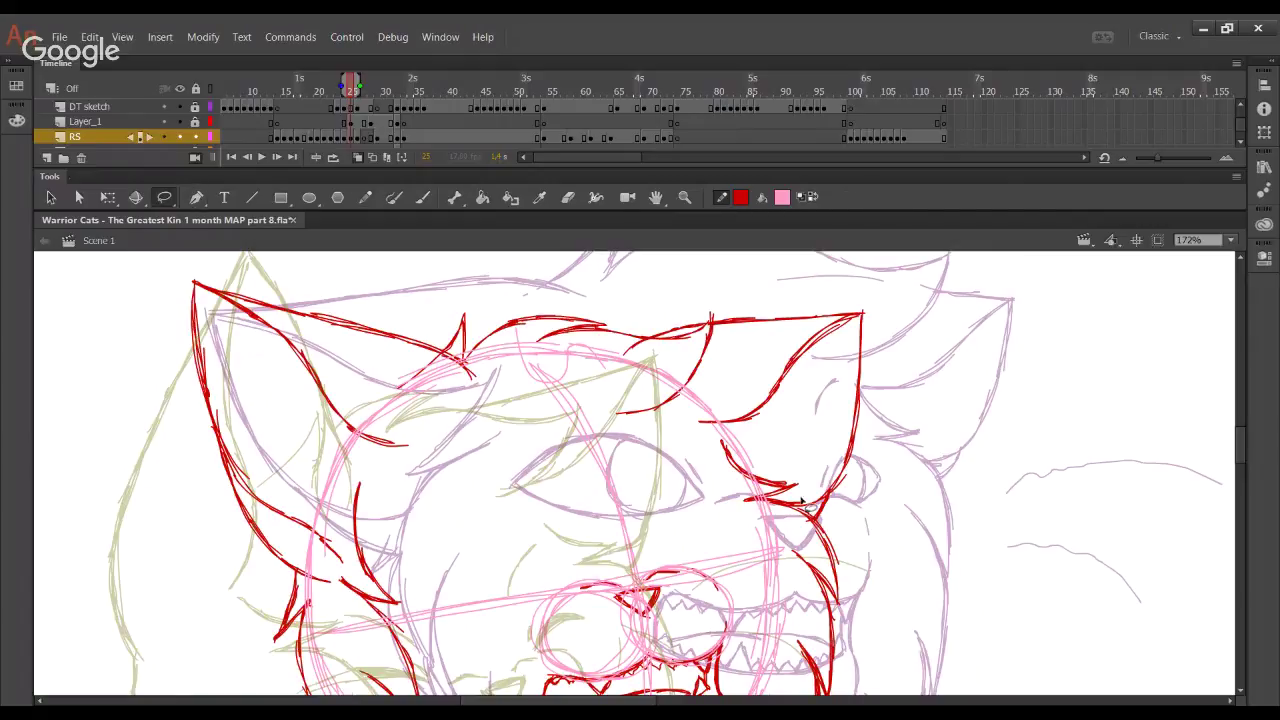
mouse_move(840, 535)
mouse_down()
mouse_move(879, 331)
mouse_move(861, 318)
mouse_move(841, 383)
mouse_move(843, 532)
mouse_up()
click(108, 197)
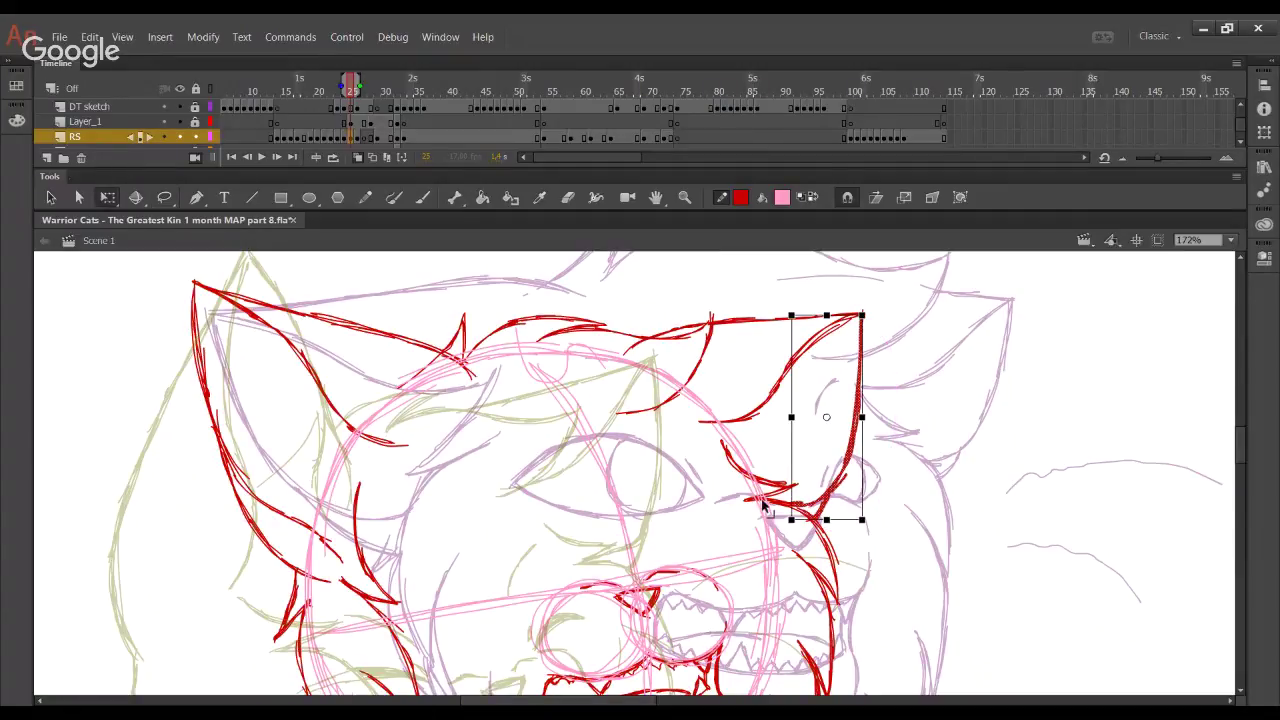
drag(792, 489, 788, 466)
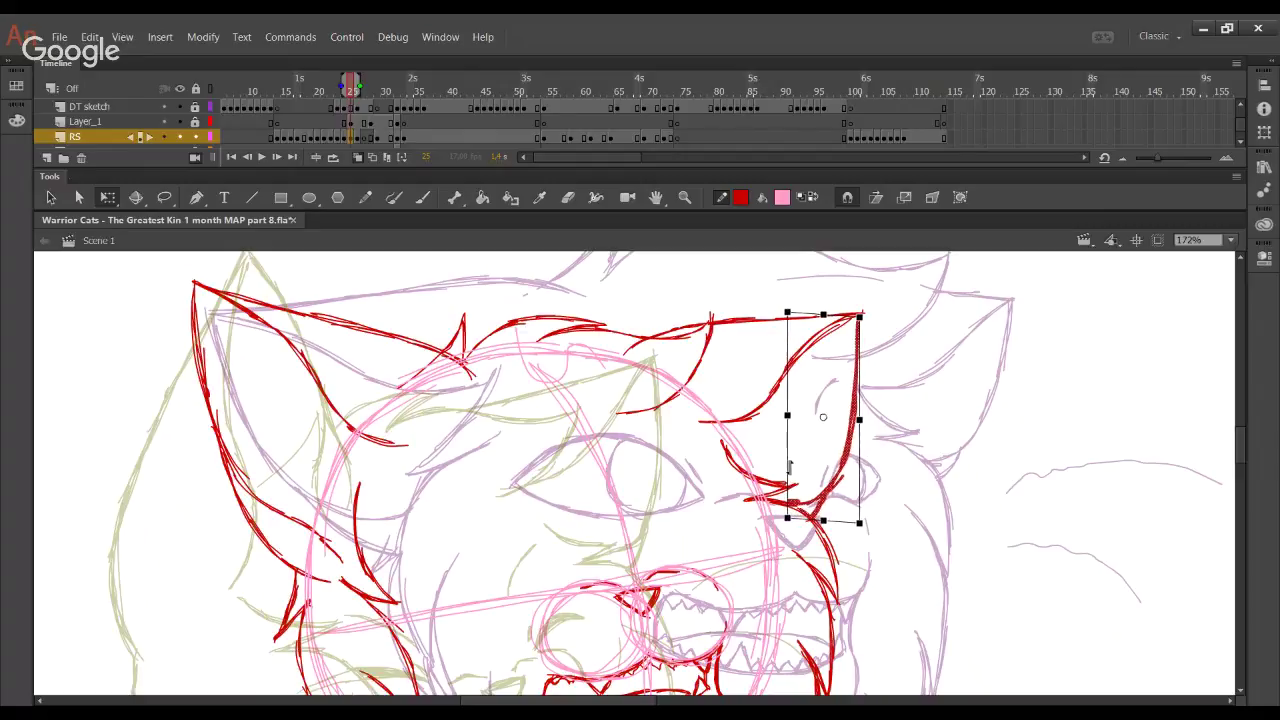
drag(841, 316, 844, 316)
click(917, 469)
click(366, 197)
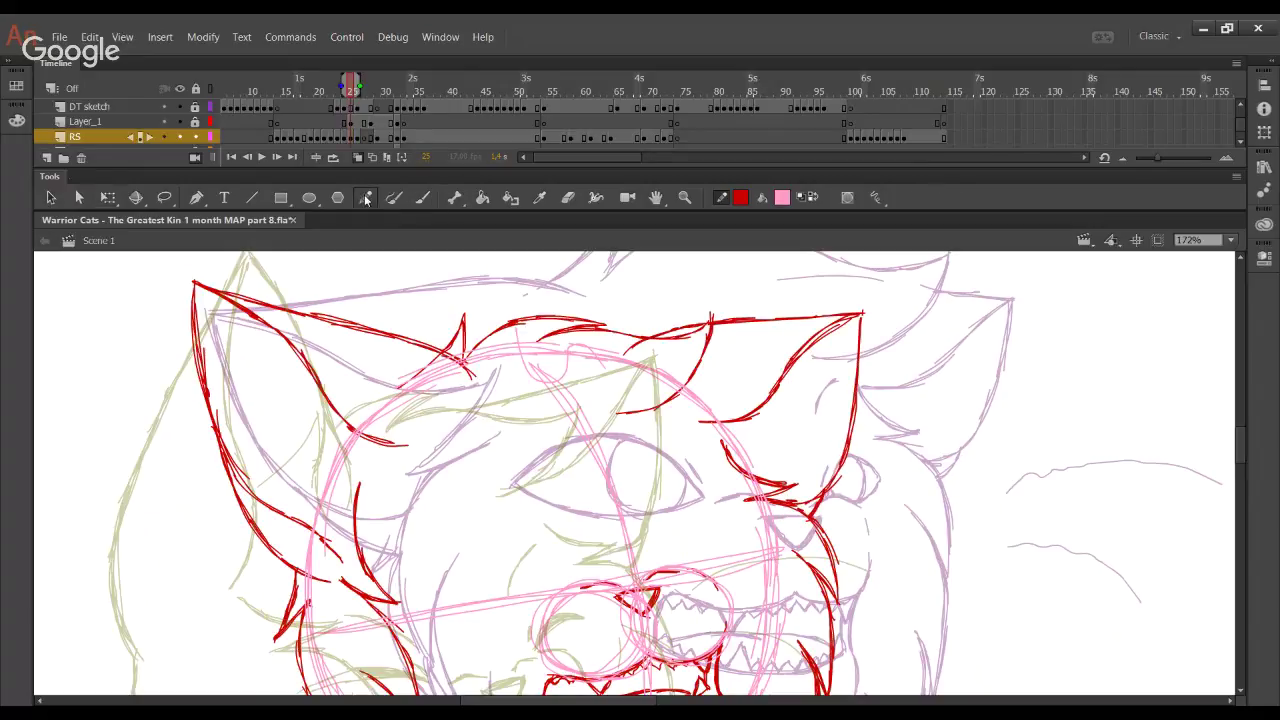
Draw two long curved whiskers with the Pencil, extending outward beside the far cheek
drag(628, 452, 600, 250)
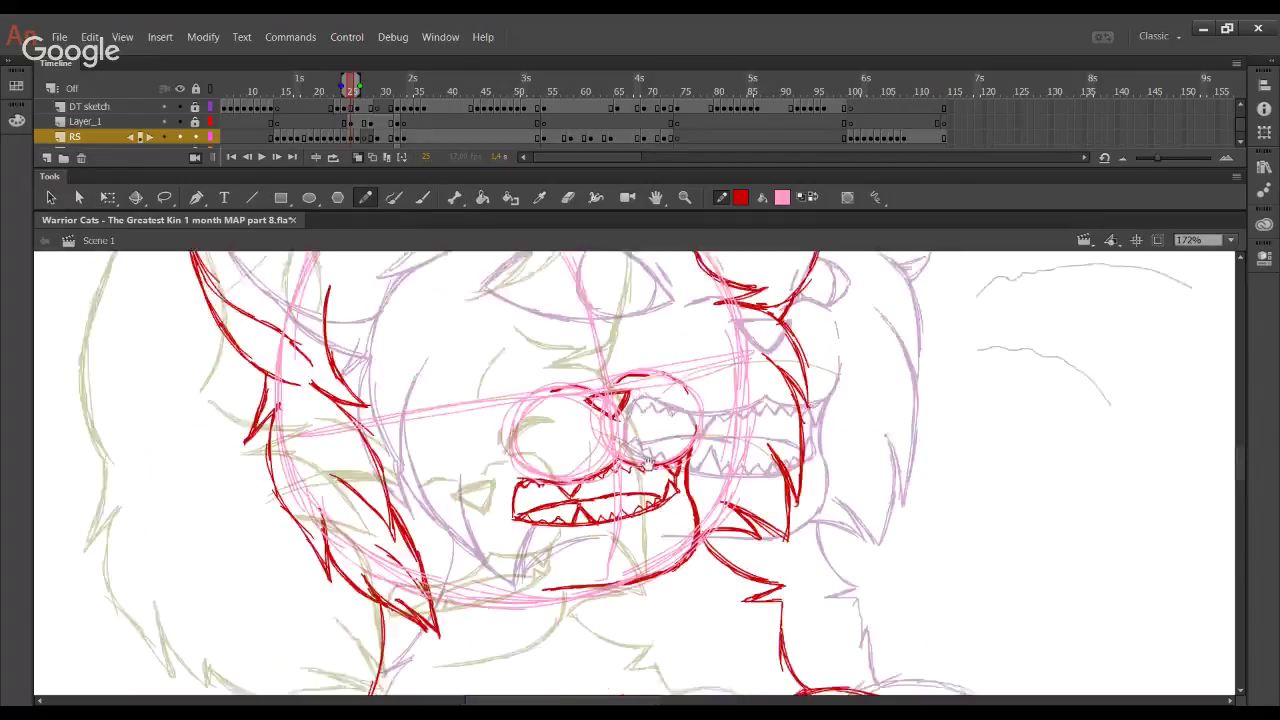
drag(532, 560, 260, 235)
drag(877, 532, 769, 560)
drag(277, 297, 547, 658)
drag(451, 487, 455, 492)
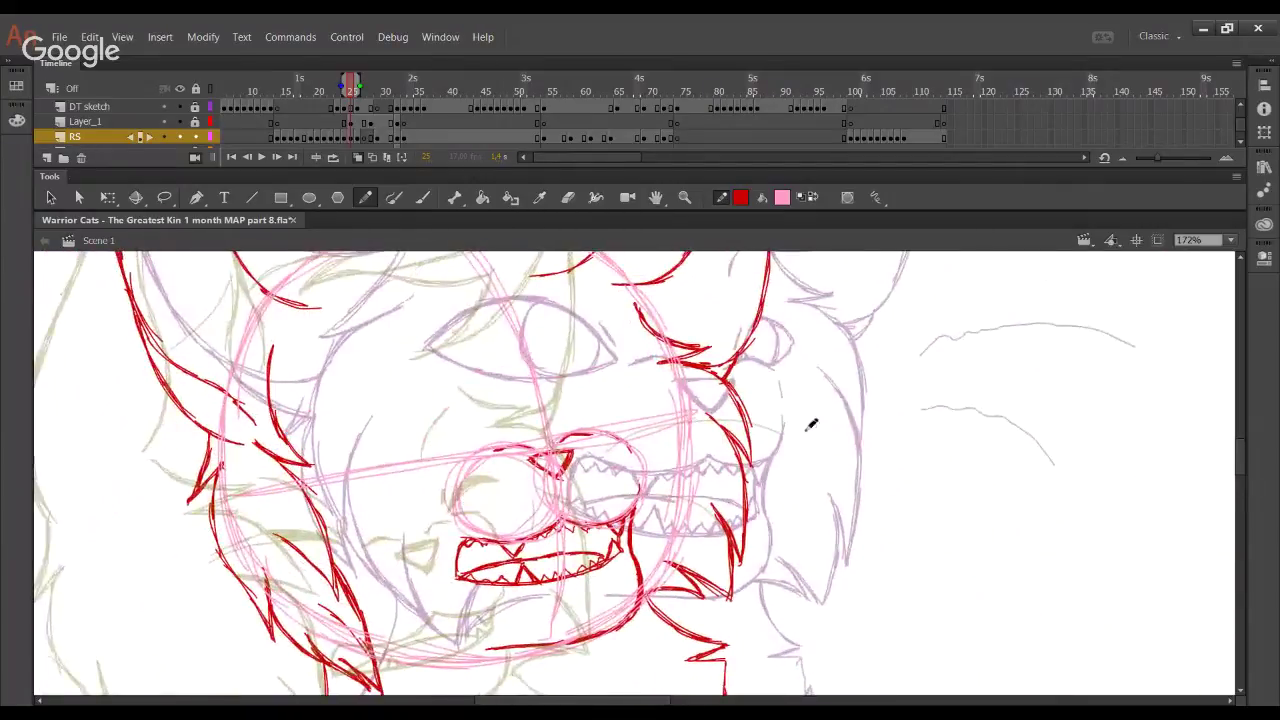
mouse_move(778, 390)
mouse_down()
mouse_move(874, 359)
mouse_move(944, 360)
mouse_move(1036, 398)
mouse_up()
mouse_move(792, 451)
mouse_down()
mouse_move(925, 474)
mouse_move(944, 503)
mouse_up()
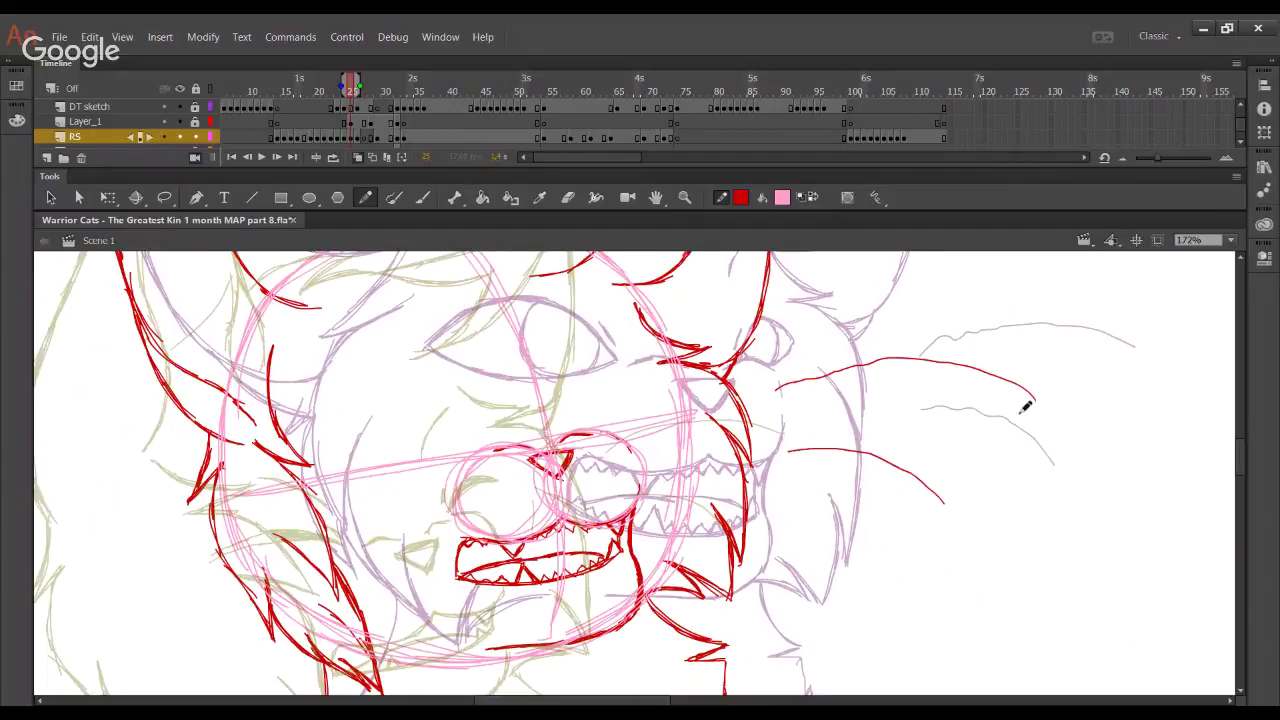
Draw the narrow almond outline of the far eye just above the muzzle and tidy its outer corner
drag(1067, 451, 1004, 358)
key(Delete)
click(685, 197)
mouse_move(272, 309)
mouse_down()
mouse_move(460, 446)
mouse_move(864, 656)
mouse_up()
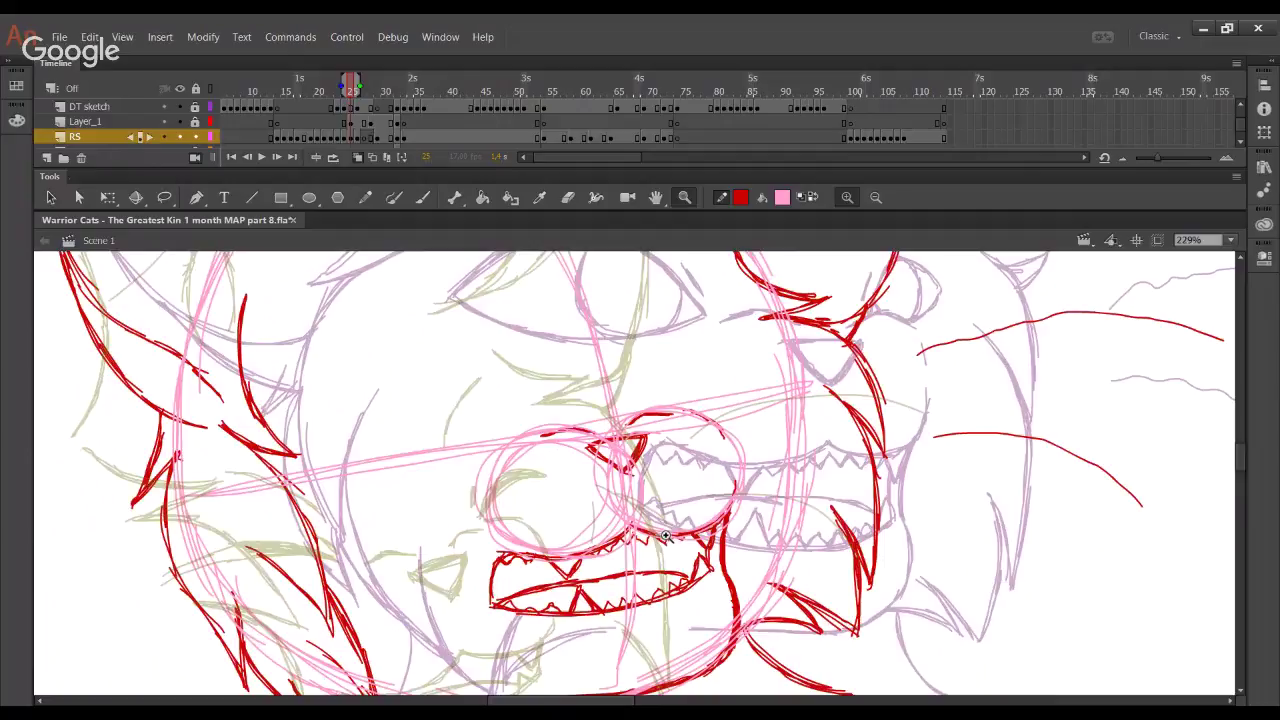
key(y)
mouse_move(653, 430)
mouse_down()
mouse_move(661, 452)
mouse_move(712, 383)
mouse_up()
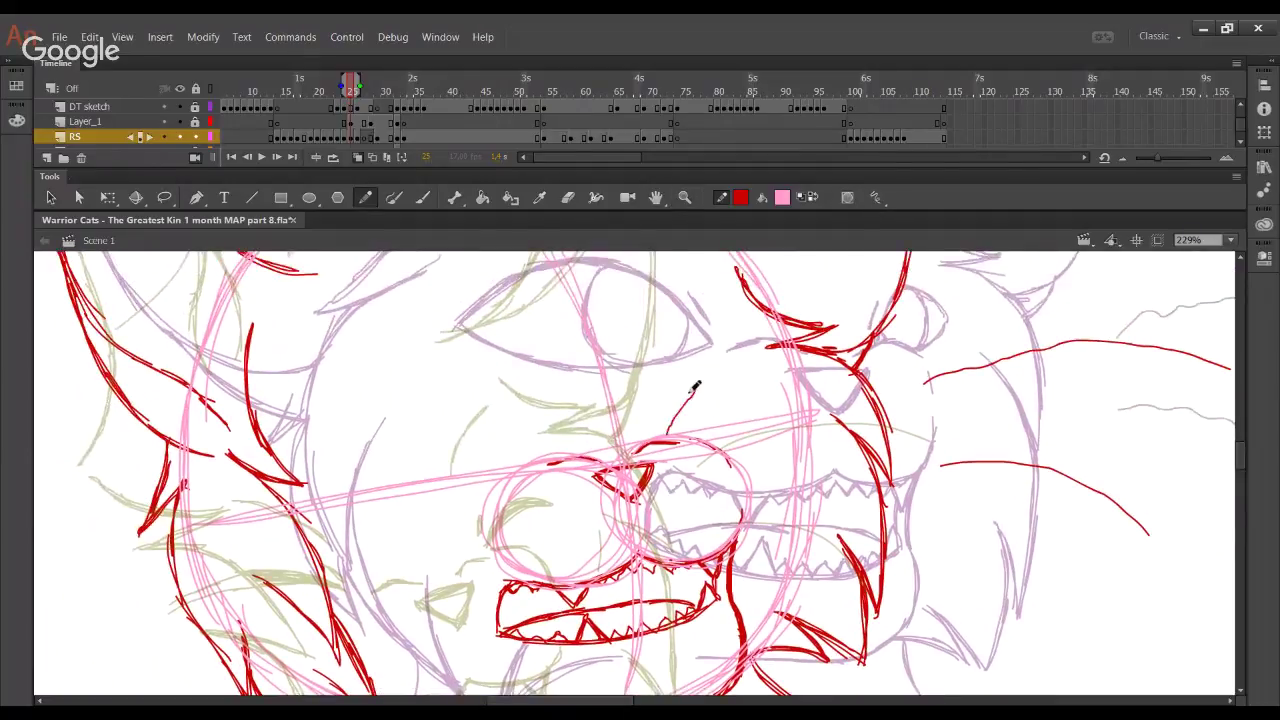
key(ctrl+z)
drag(664, 436, 720, 378)
key(ctrl+z)
mouse_move(676, 416)
mouse_down()
mouse_move(733, 384)
mouse_move(691, 398)
mouse_move(717, 381)
mouse_move(774, 392)
mouse_up()
mouse_move(667, 433)
mouse_down()
mouse_move(748, 421)
mouse_move(702, 429)
mouse_move(758, 416)
mouse_move(718, 430)
mouse_move(776, 390)
mouse_move(732, 427)
mouse_move(776, 393)
mouse_up()
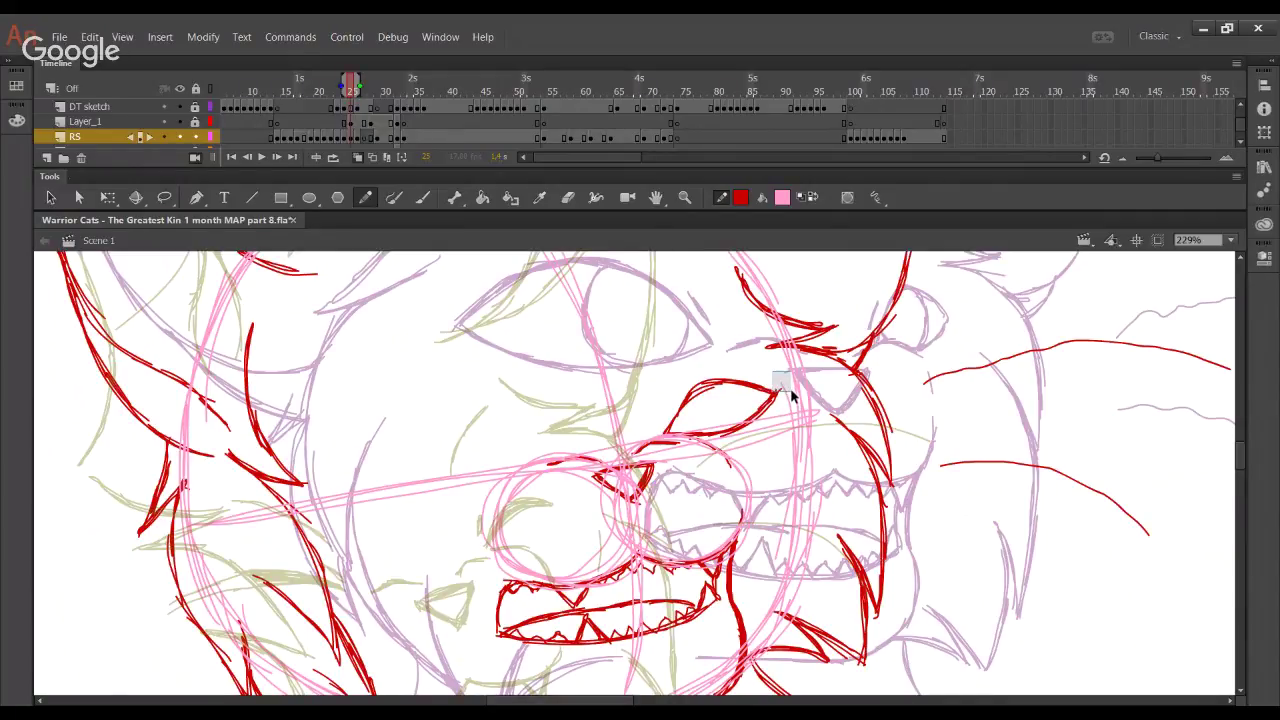
drag(779, 388, 758, 404)
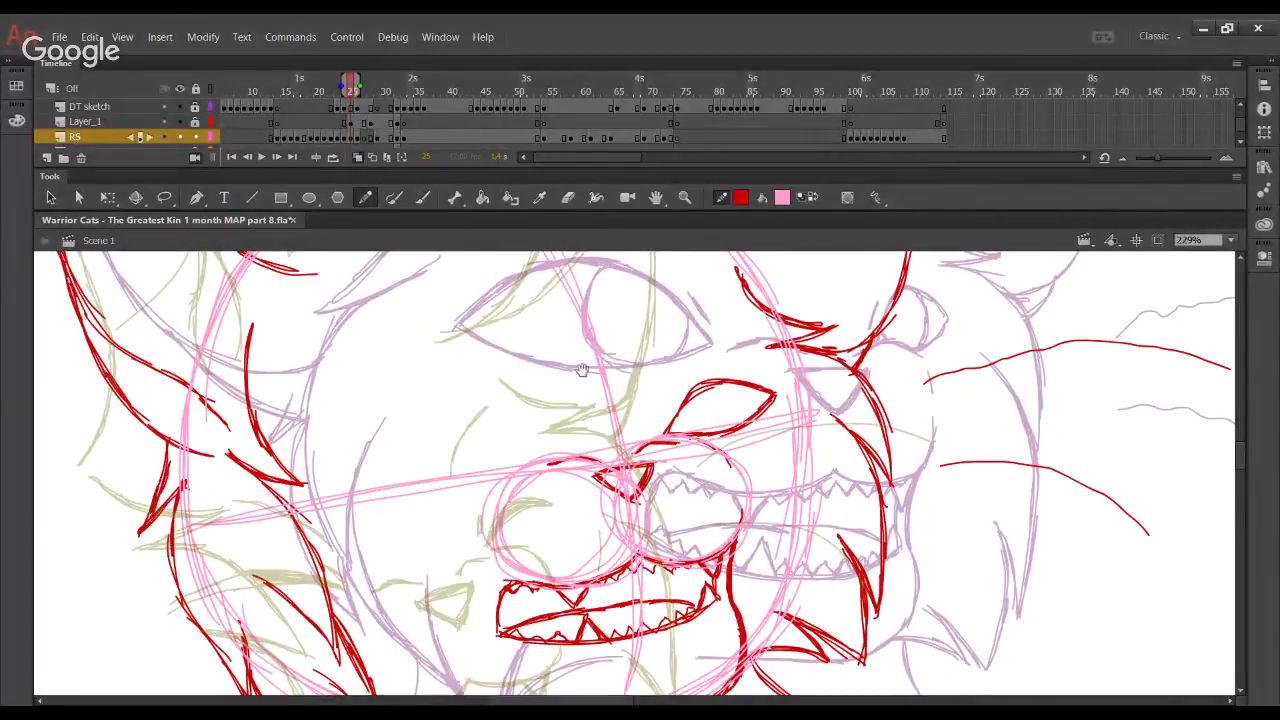
Draw the wider almond outline of the near eye, with an arched upper lid and a shallow lower lid reaching the muzzle
drag(582, 370, 590, 344)
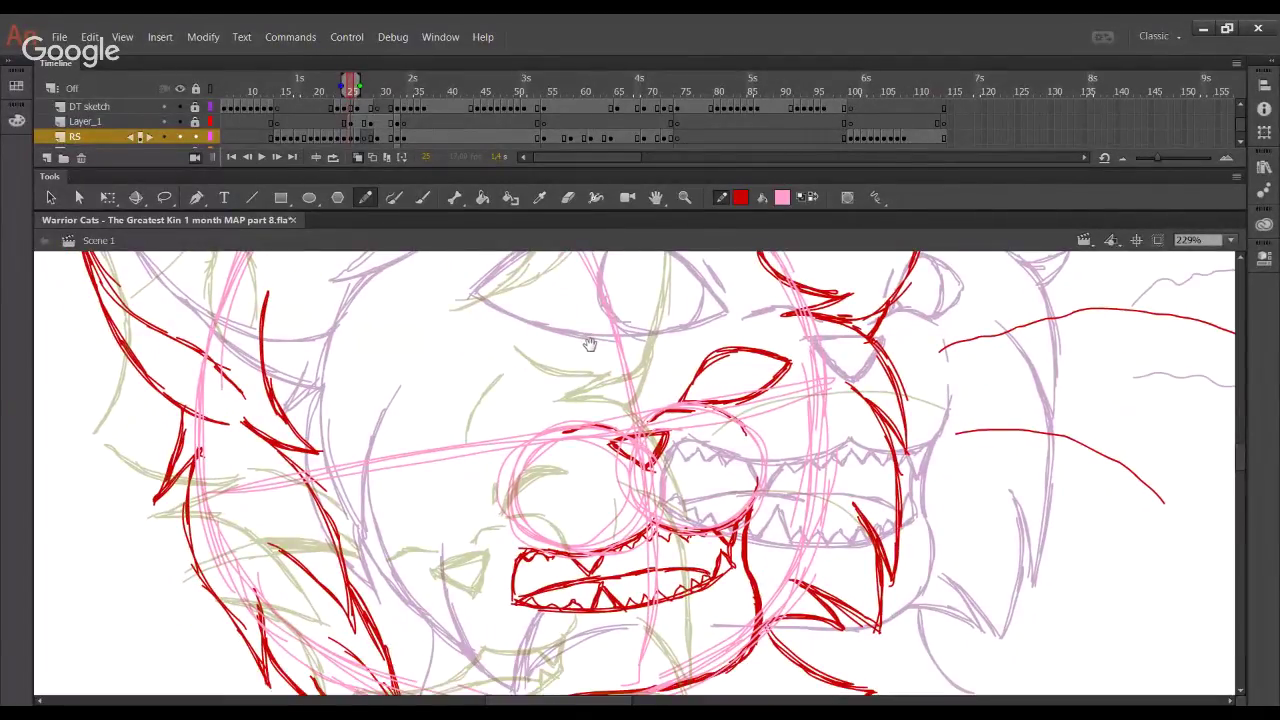
mouse_move(499, 392)
mouse_down()
mouse_move(554, 409)
mouse_move(546, 430)
mouse_move(405, 398)
mouse_move(345, 441)
mouse_move(443, 453)
mouse_up()
key(ctrl+z)
key(ctrl+z)
drag(345, 441, 470, 457)
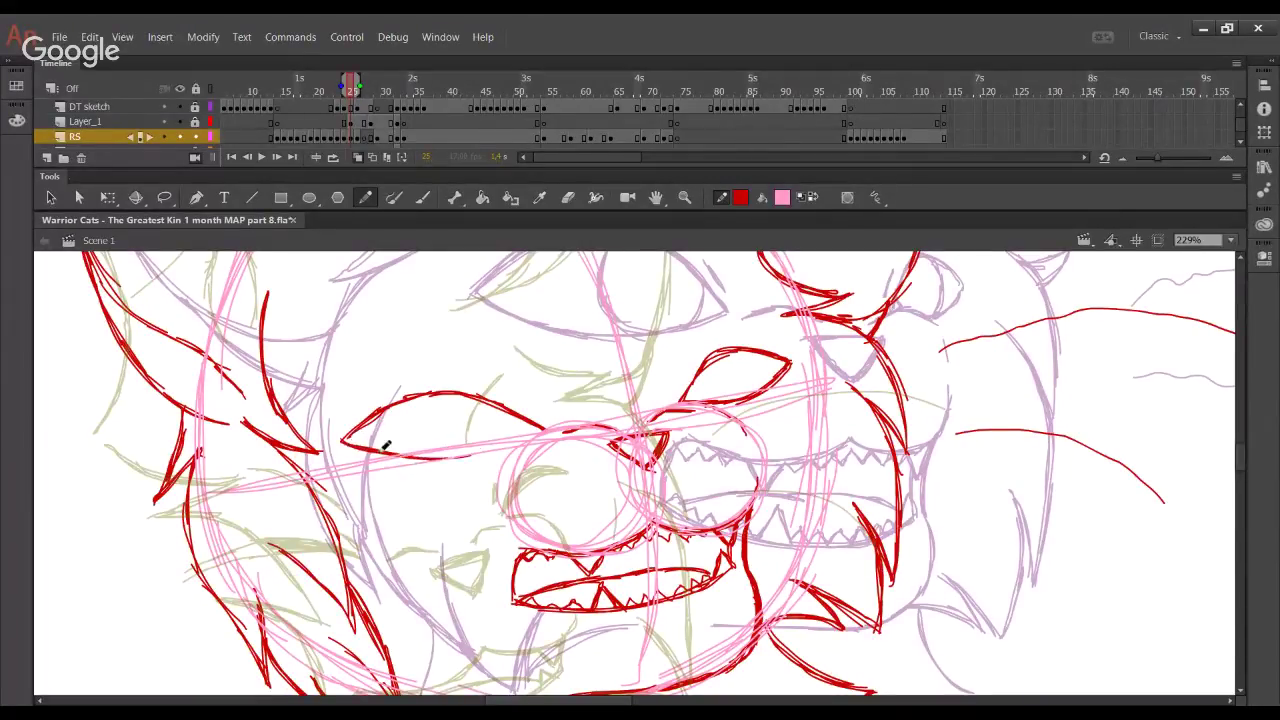
drag(392, 454, 502, 446)
drag(414, 448, 545, 428)
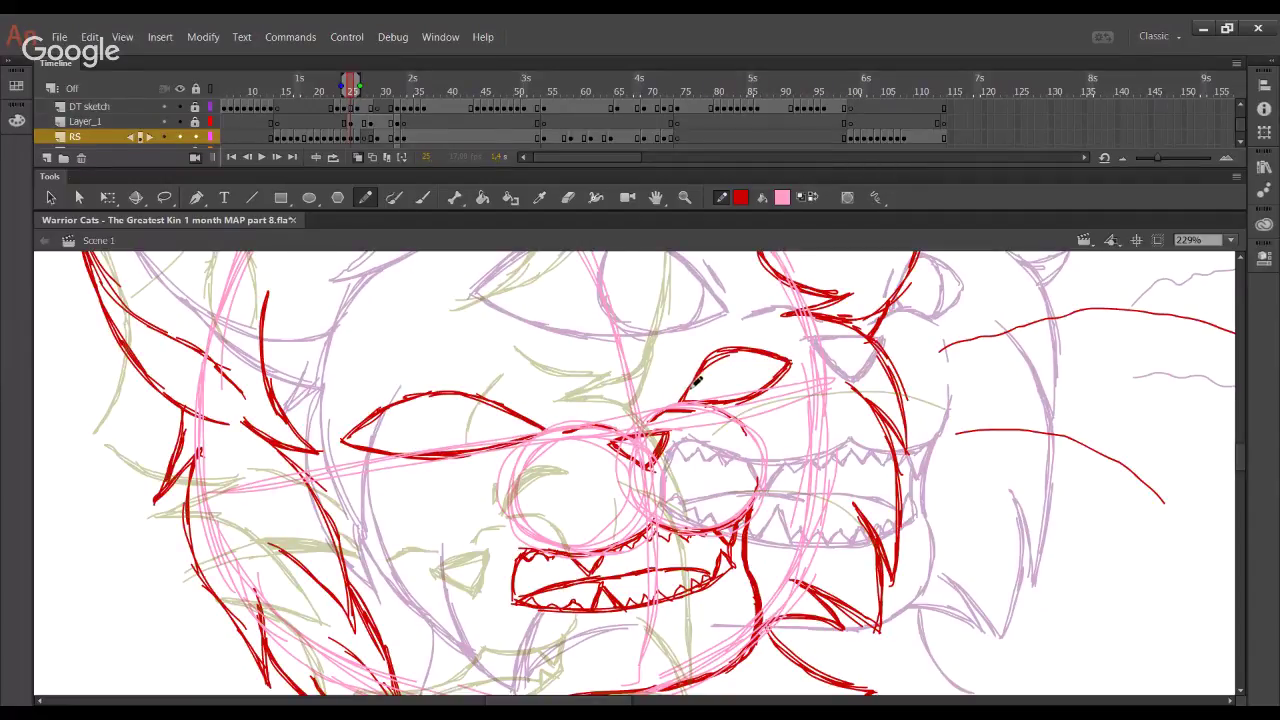
Draw the irises inside both eyes and add a short crease line beside each eye's inner corner
drag(426, 399, 431, 449)
key(ctrl+z)
mouse_move(428, 396)
mouse_down()
mouse_move(432, 453)
mouse_move(418, 452)
mouse_up()
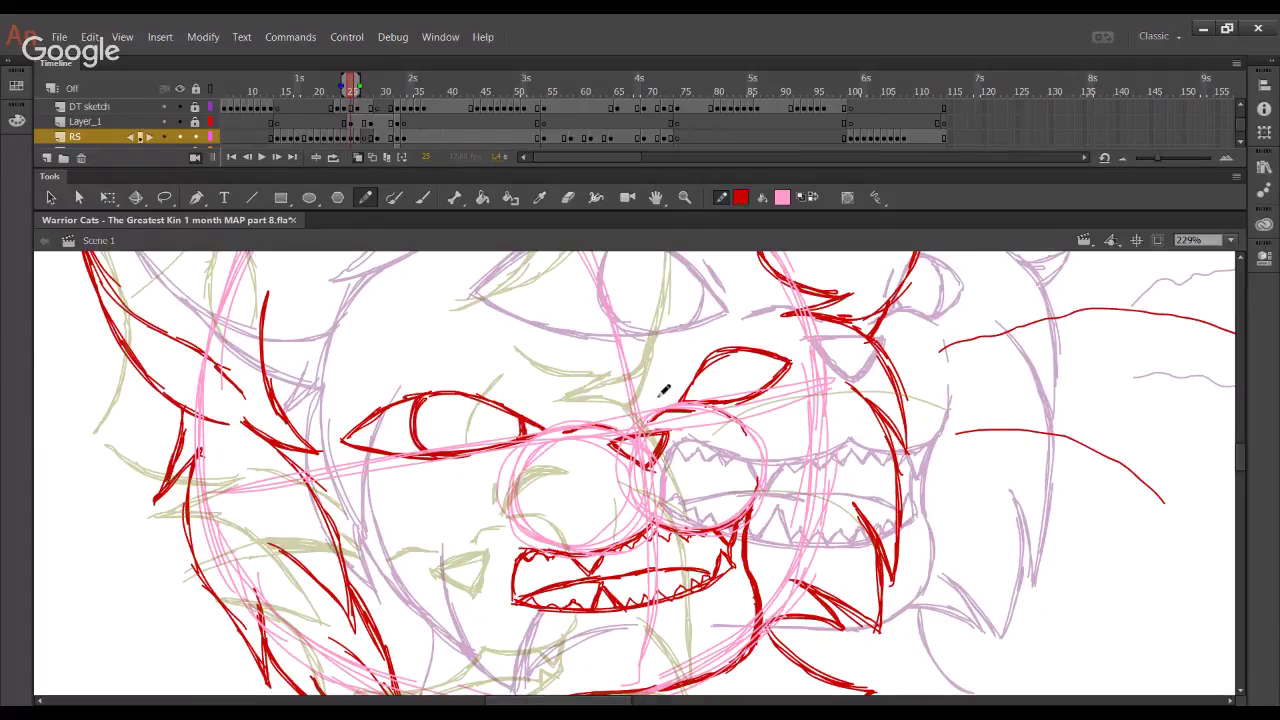
mouse_move(748, 340)
mouse_down()
mouse_move(758, 390)
mouse_move(752, 352)
mouse_up()
drag(514, 400, 540, 415)
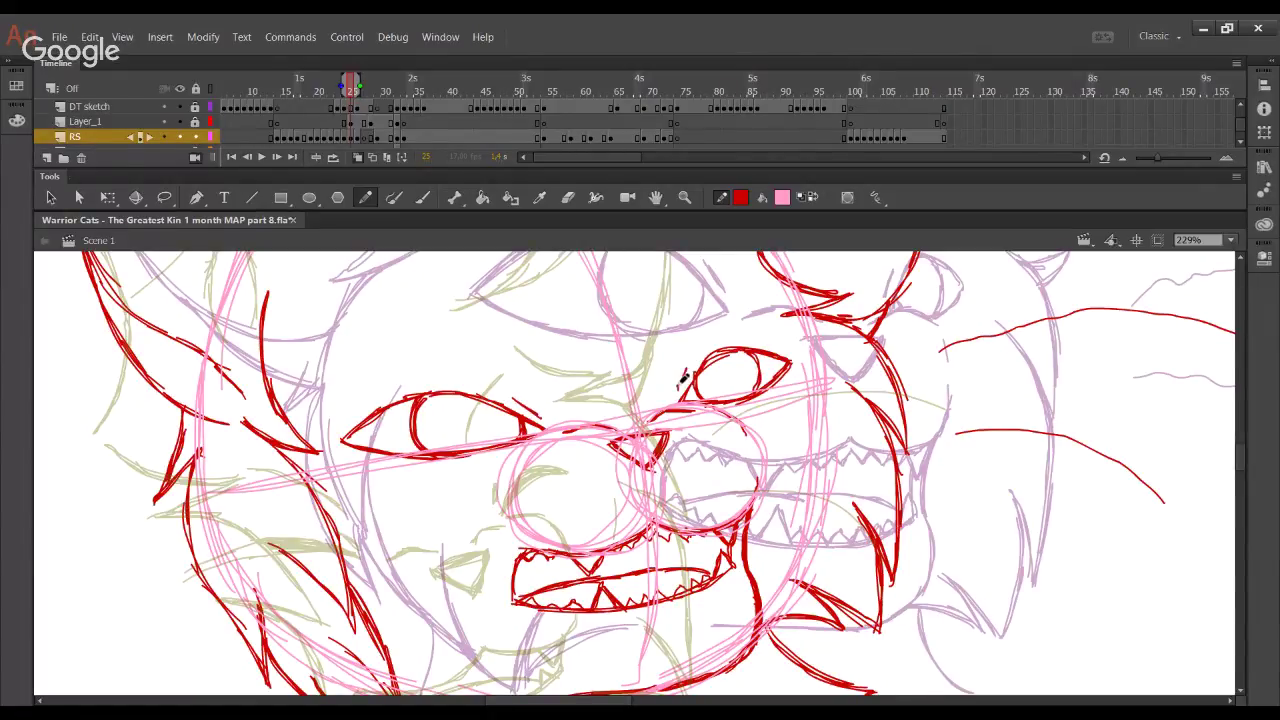
drag(696, 364, 682, 400)
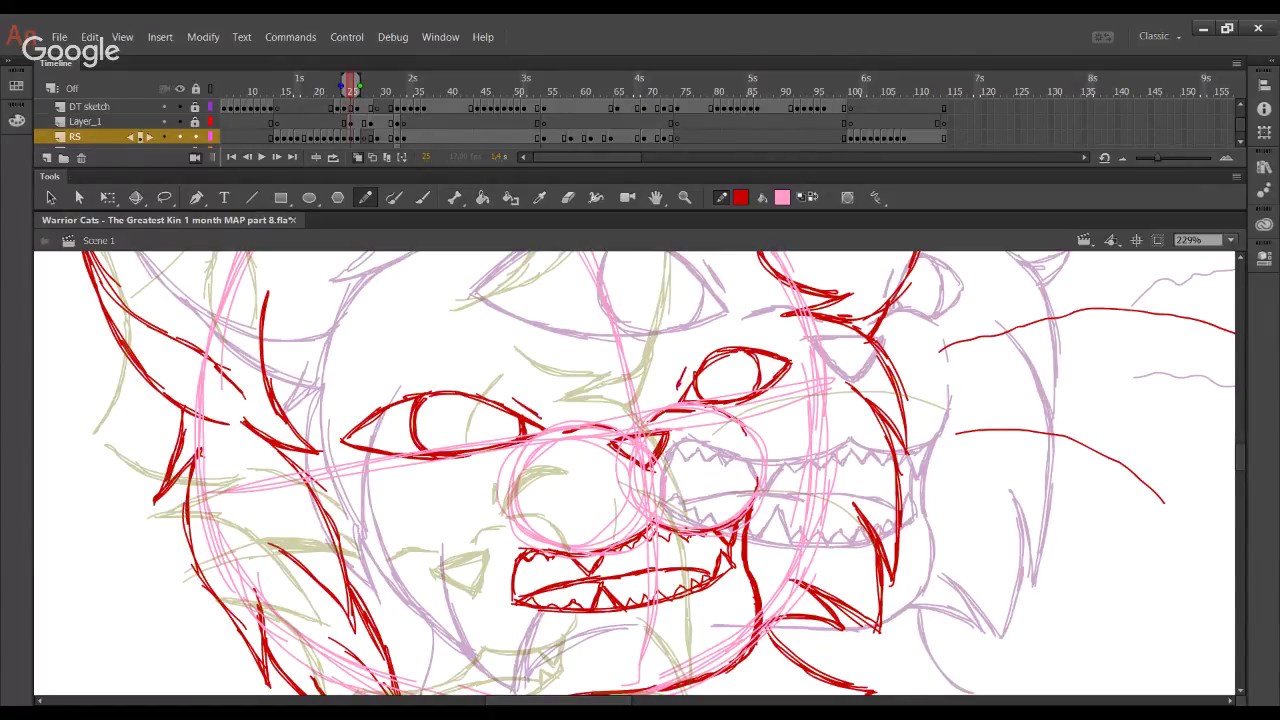
click(5, 590)
Draw a slanted brow line above the near eye, sloping down toward the nose bridge
drag(438, 390, 598, 480)
key(ctrl+z)
key(space)
drag(597, 368, 617, 509)
drag(426, 391, 525, 434)
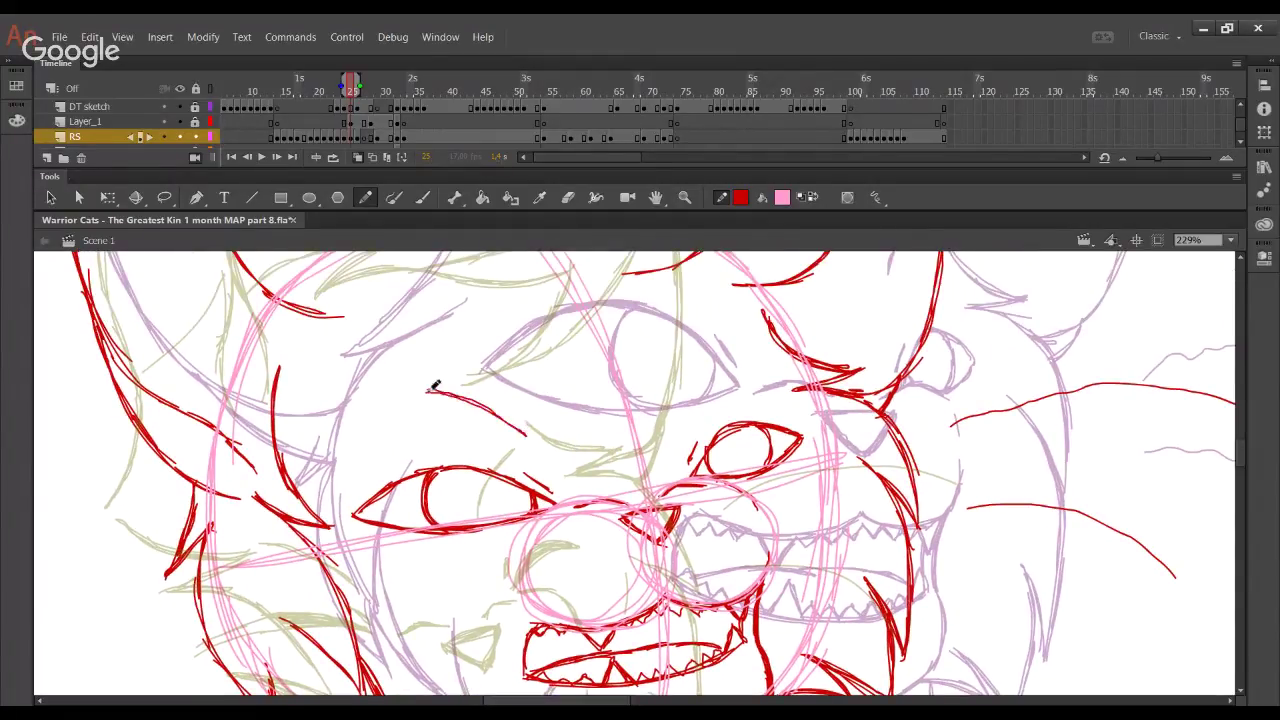
drag(428, 391, 529, 437)
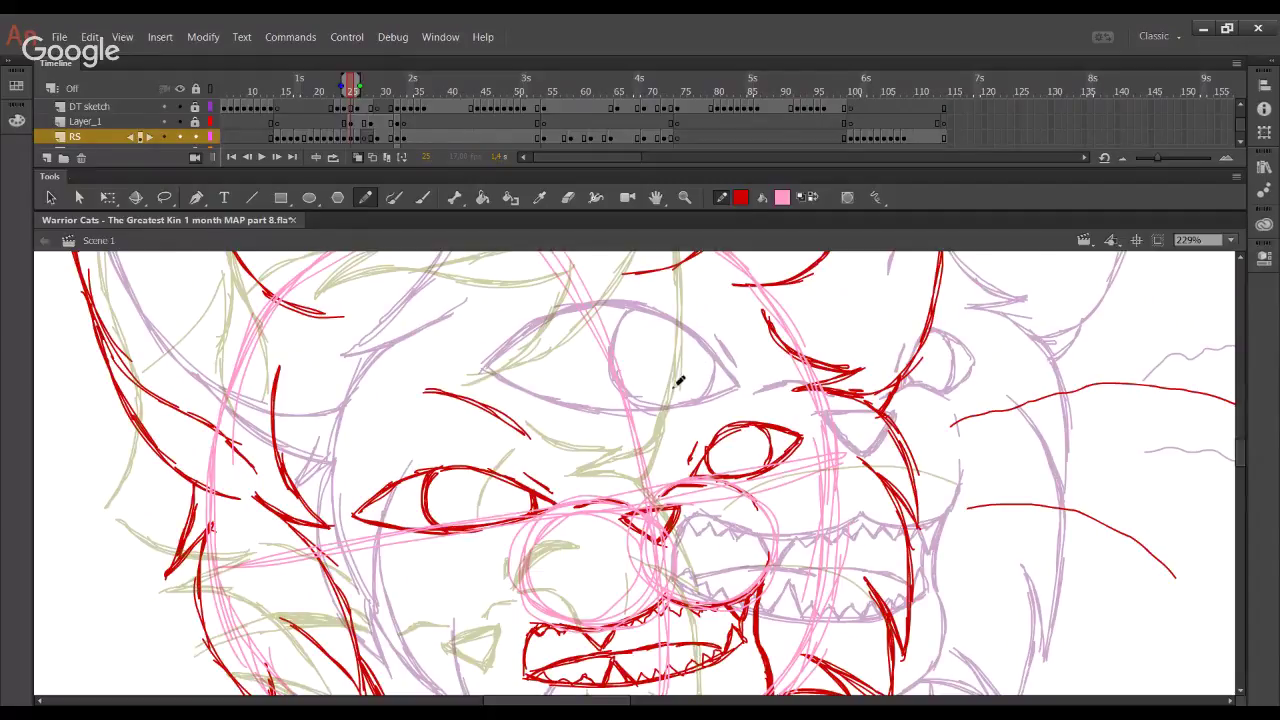
mouse_move(680, 377)
mouse_down()
mouse_move(724, 327)
mouse_move(678, 384)
mouse_up()
Delete the pink construction lines of the head and muzzle, and swap the stroke and fill colours
drag(567, 530, 574, 372)
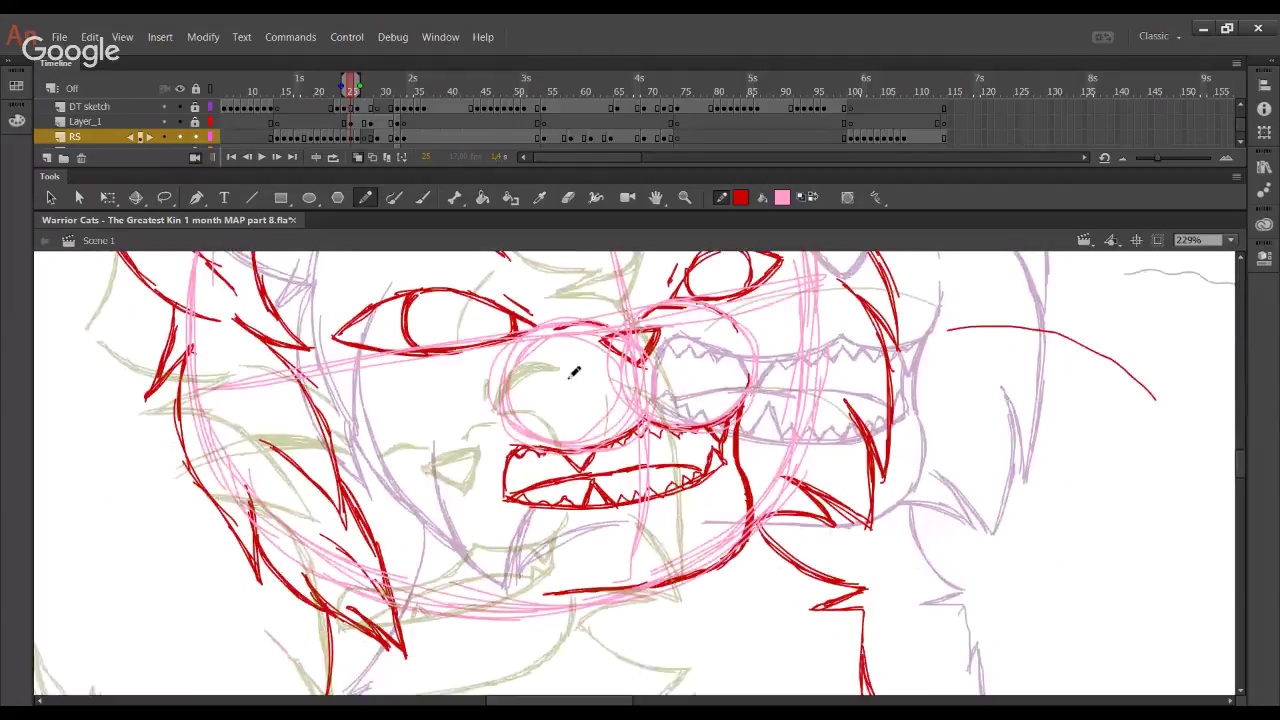
key(Delete)
click(813, 197)
mouse_move(637, 518)
mouse_down()
mouse_move(746, 587)
mouse_move(739, 539)
mouse_up()
double_click(735, 535)
key(Delete)
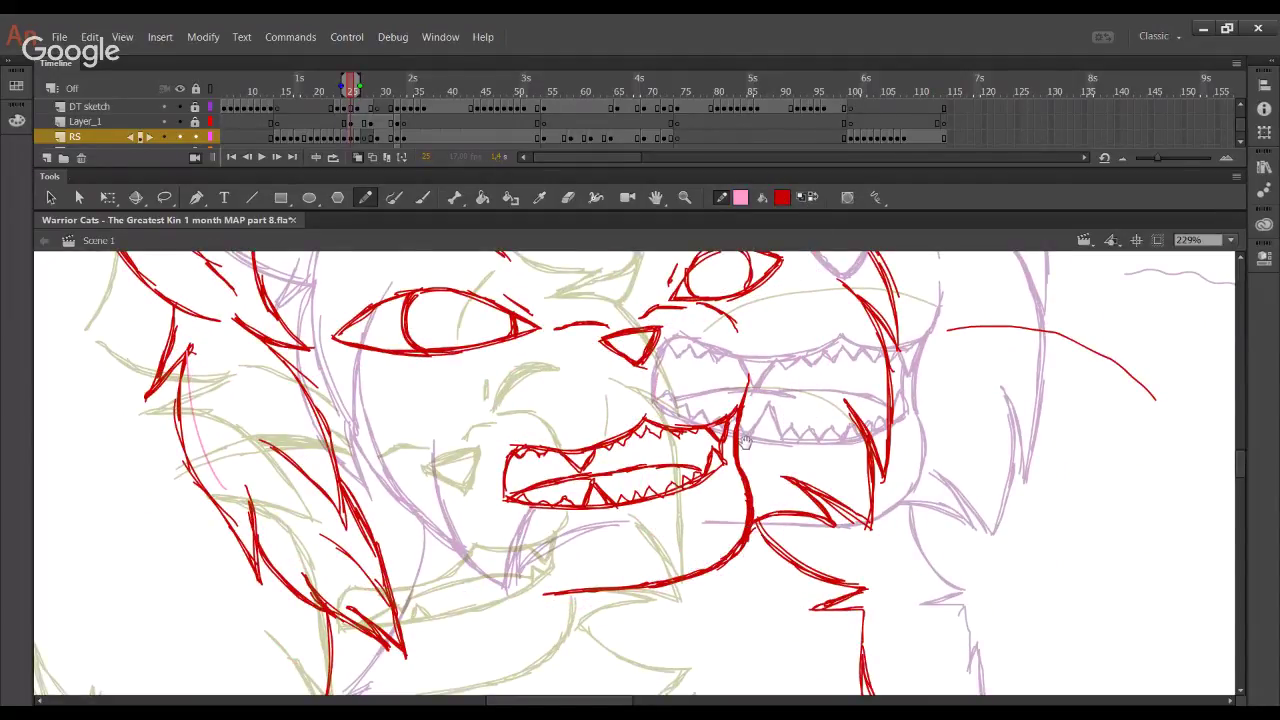
Swap the stroke and fill colours to draw in red, and bring the whole cat into view with the Pencil tool active
drag(750, 452, 830, 665)
drag(757, 403, 670, 431)
click(809, 197)
click(1184, 296)
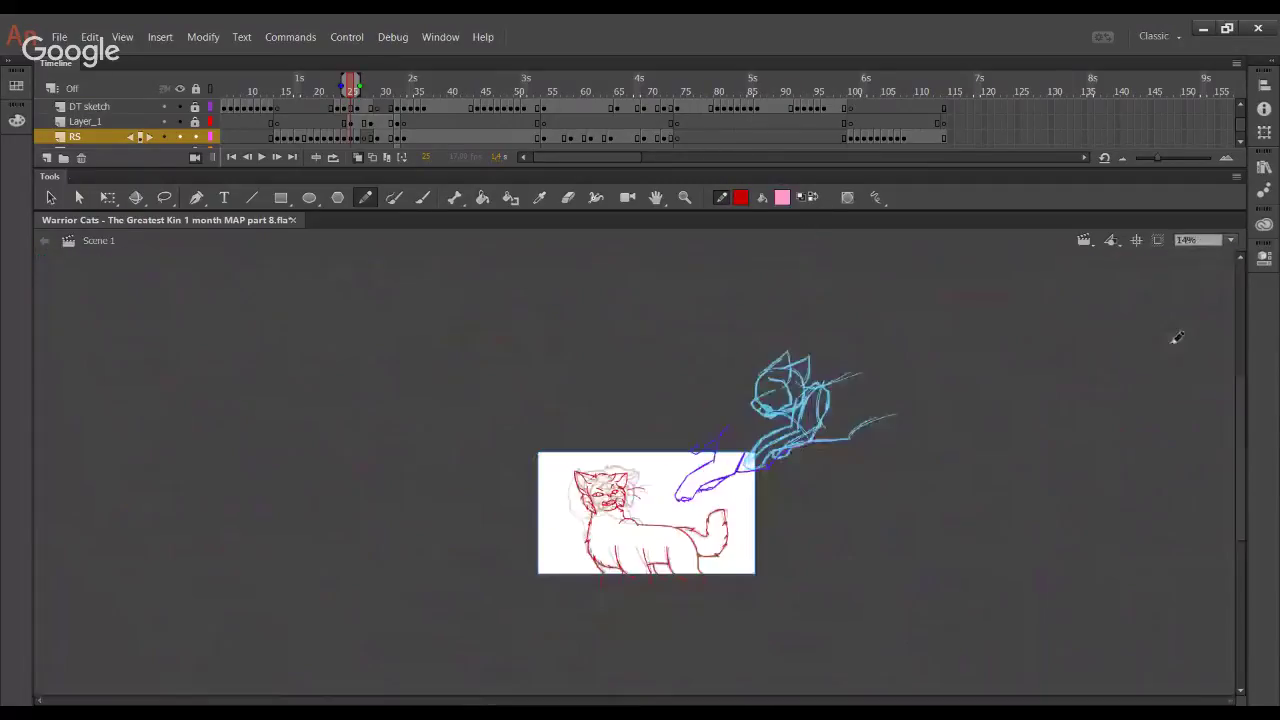
click(684, 198)
drag(512, 443, 773, 599)
click(363, 192)
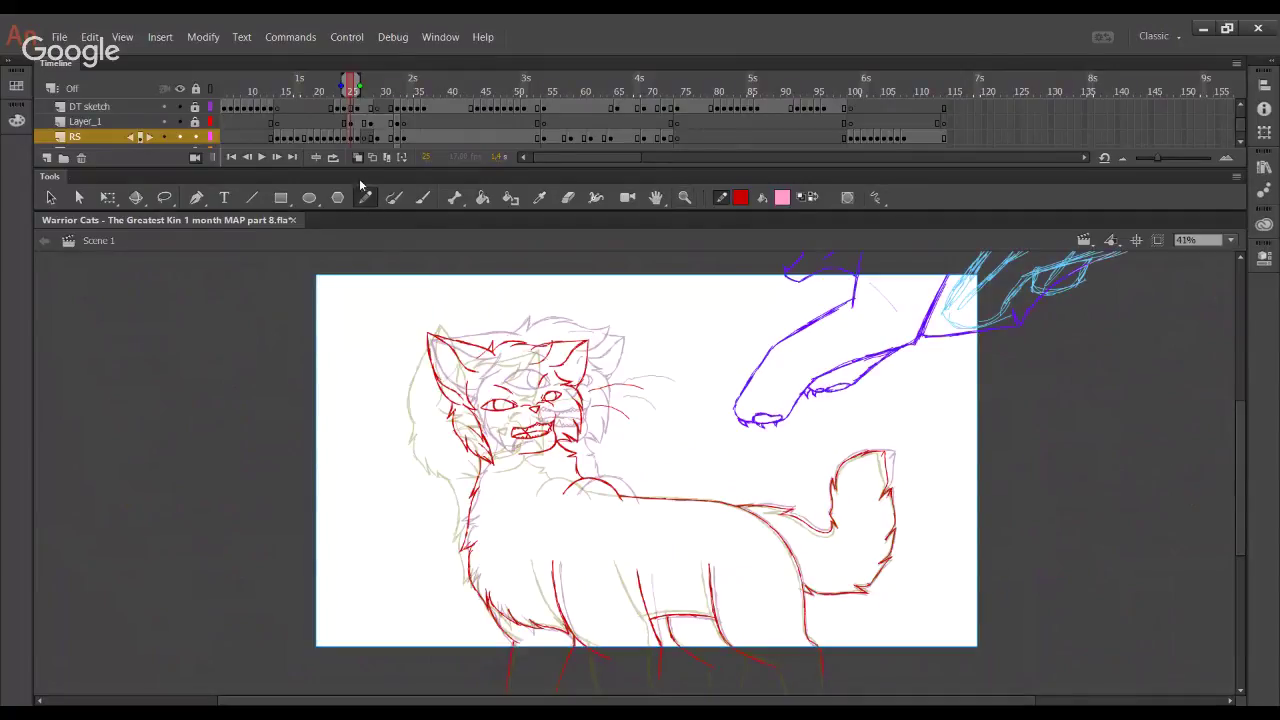
Review the cat's head turn by playing from frame 27 and looping the range from about frame 14 to 31
click(365, 106)
key(Return)
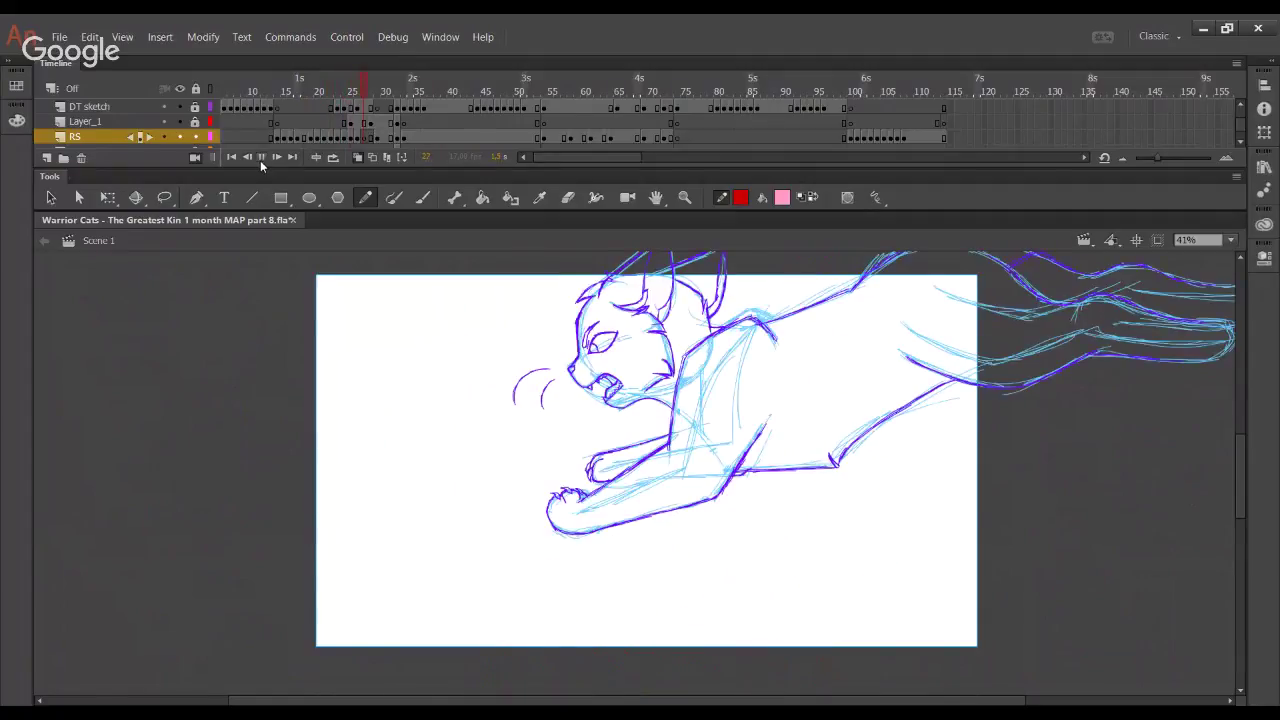
click(261, 160)
click(334, 159)
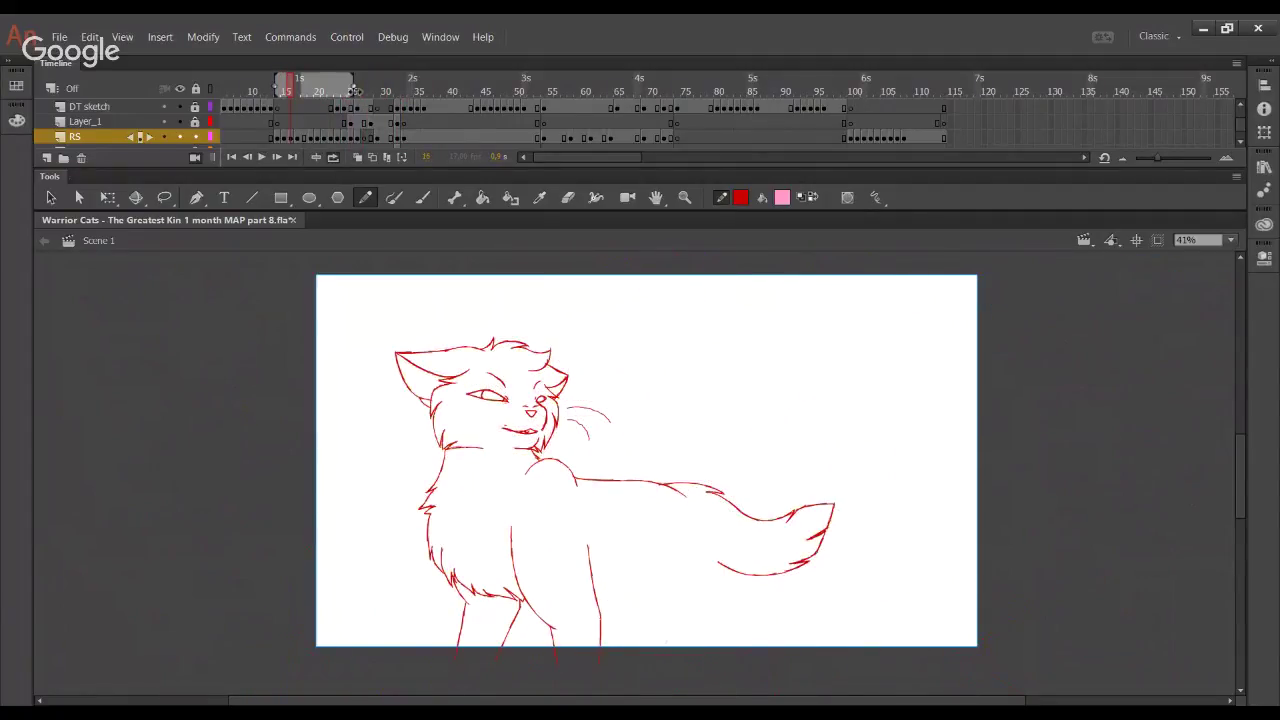
drag(352, 78, 391, 78)
click(259, 158)
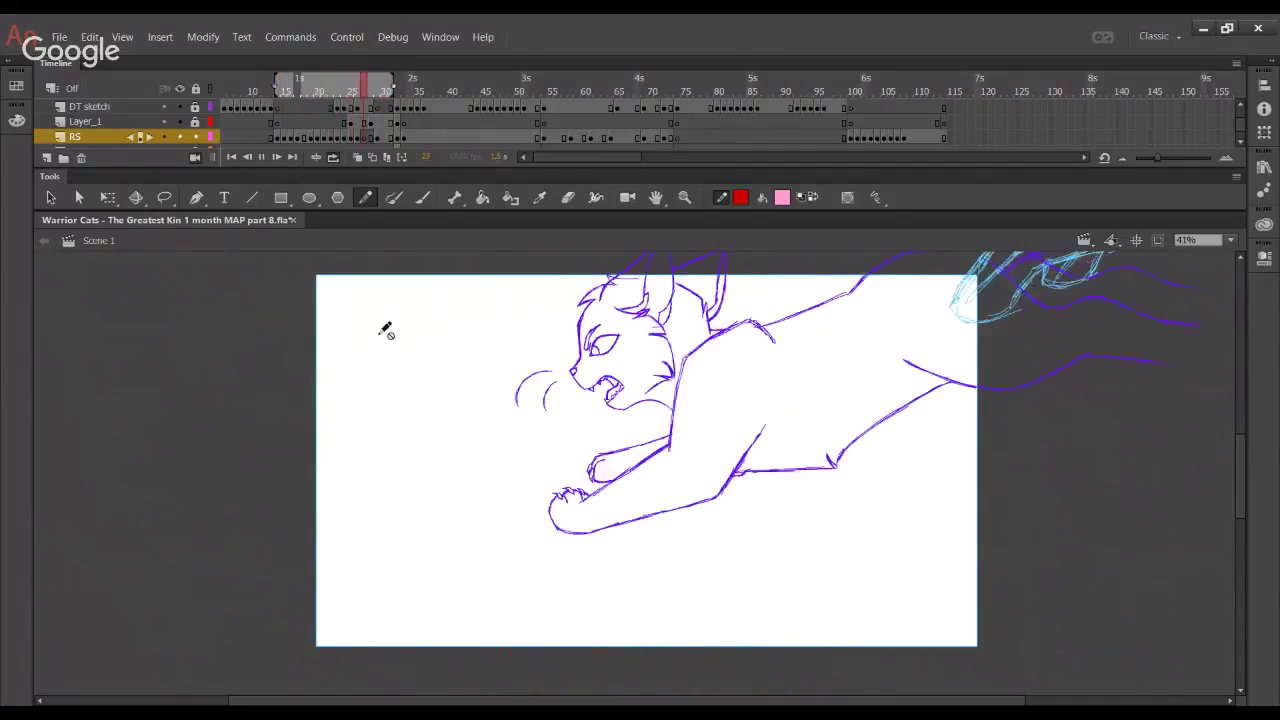
click(261, 158)
click(333, 158)
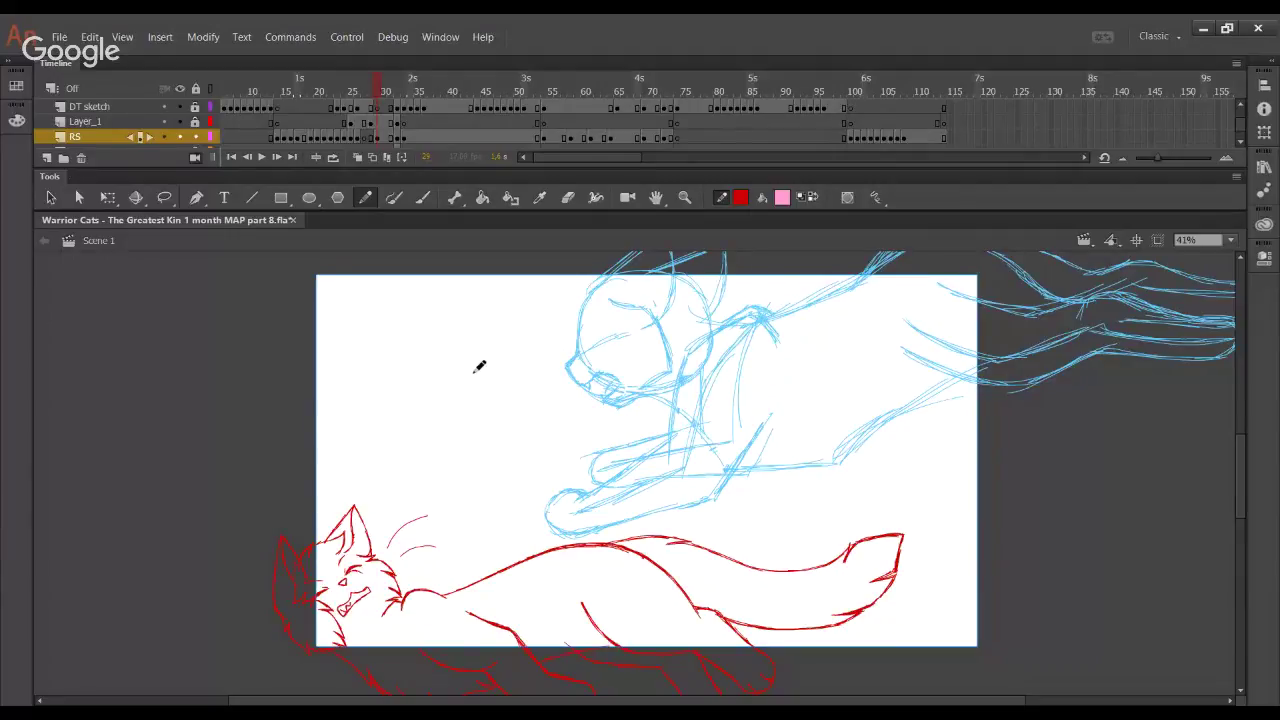
Go to frame 27 on the RS layer and turn on onion skinning with the following range extended to frame 29
click(364, 138)
click(356, 158)
drag(383, 88, 380, 88)
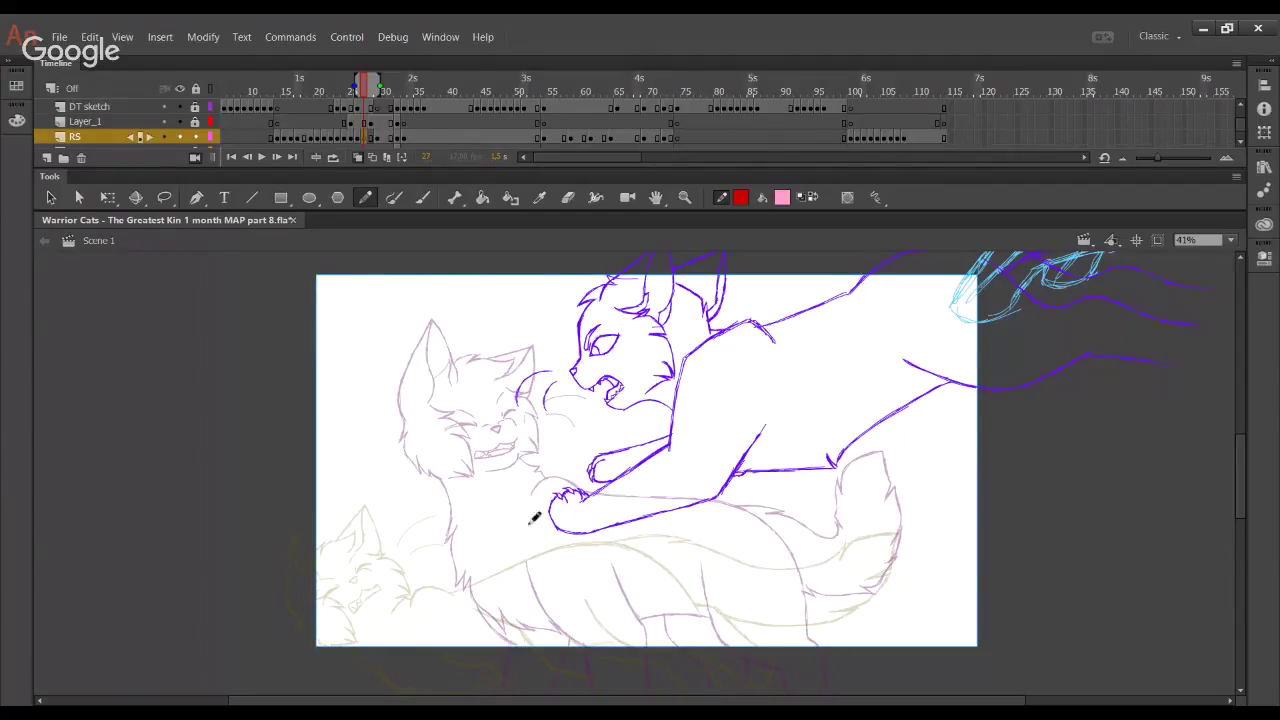
Compare the snarling cat's poses at frames 25 to 27 with onion skins on
drag(320, 88, 351, 90)
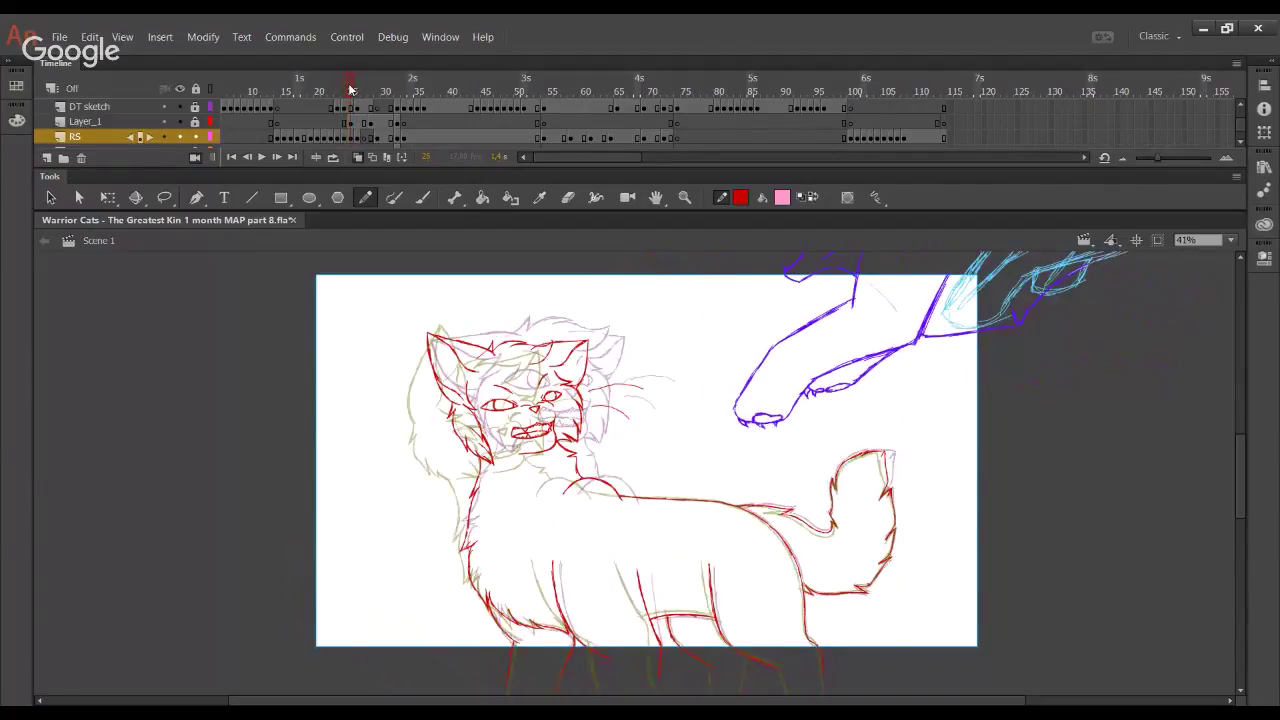
drag(350, 90, 352, 92)
mouse_move(355, 93)
mouse_down()
mouse_move(397, 98)
mouse_move(341, 86)
mouse_move(365, 91)
mouse_up()
click(353, 95)
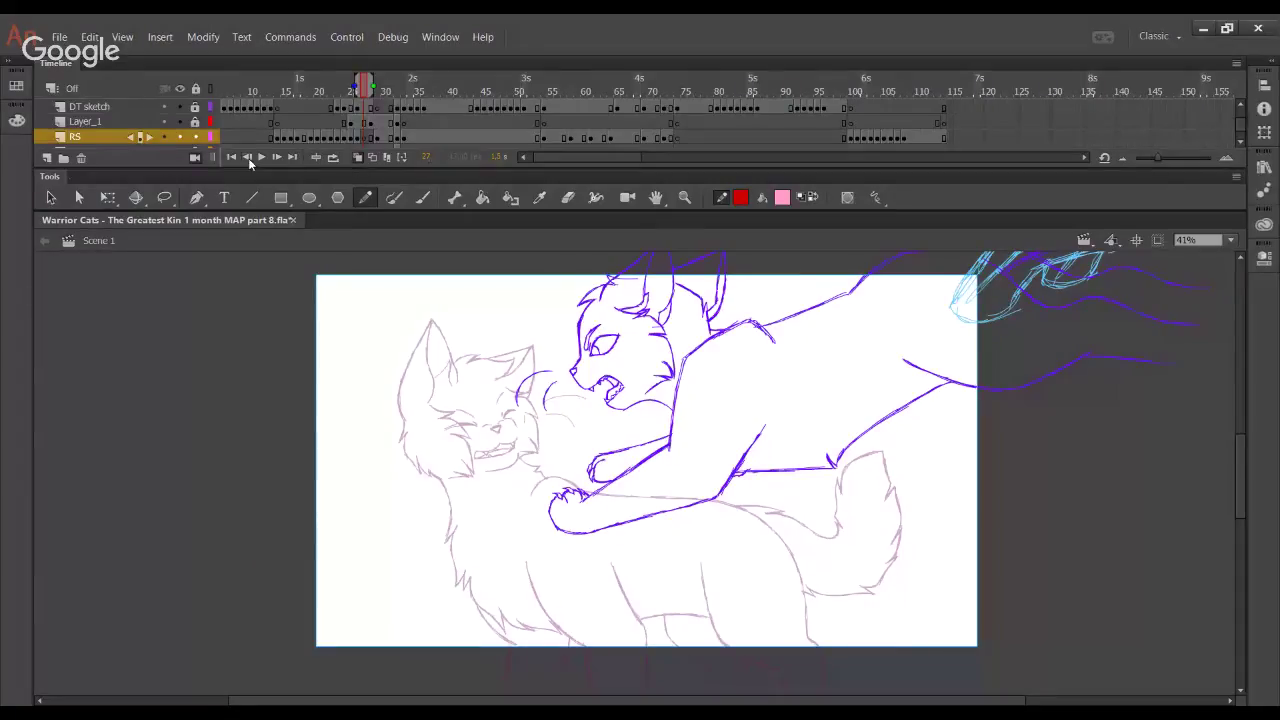
click(248, 158)
click(248, 158)
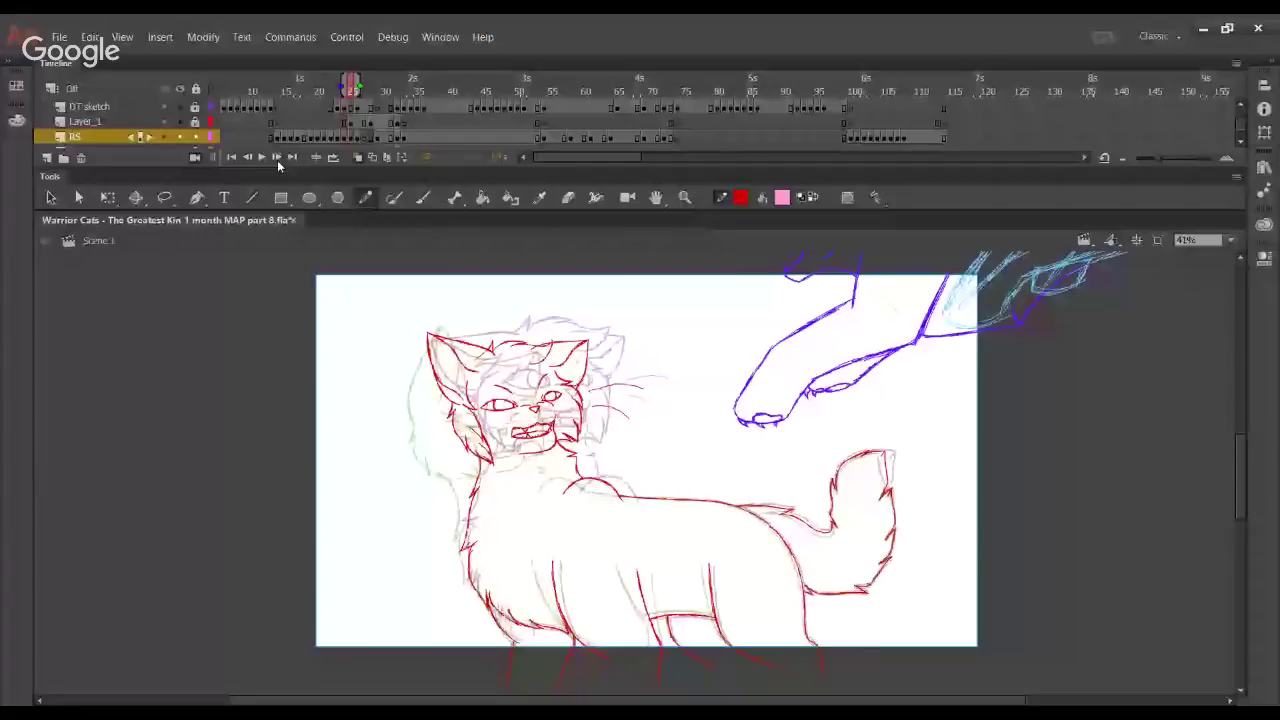
click(277, 160)
Step through frames 21 to 28 one by one and revisit earlier frames to check the cat's head motion
click(322, 85)
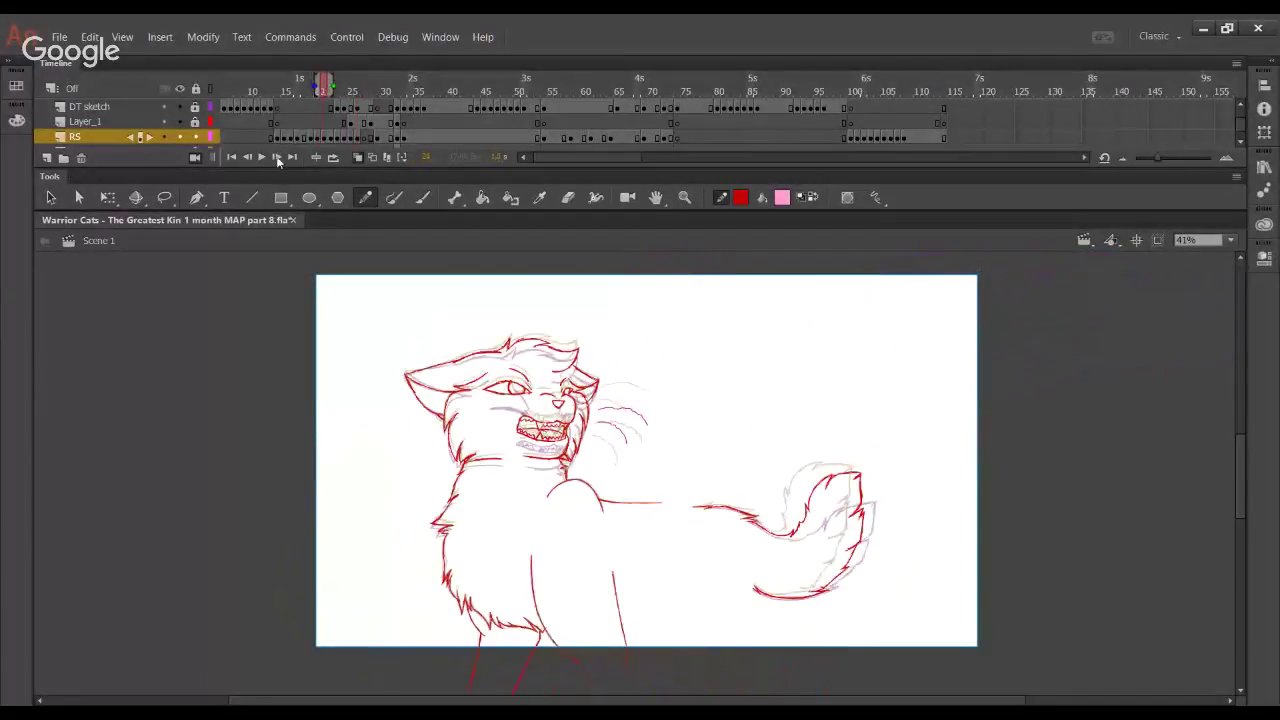
click(277, 160)
click(277, 160)
click(277, 160)
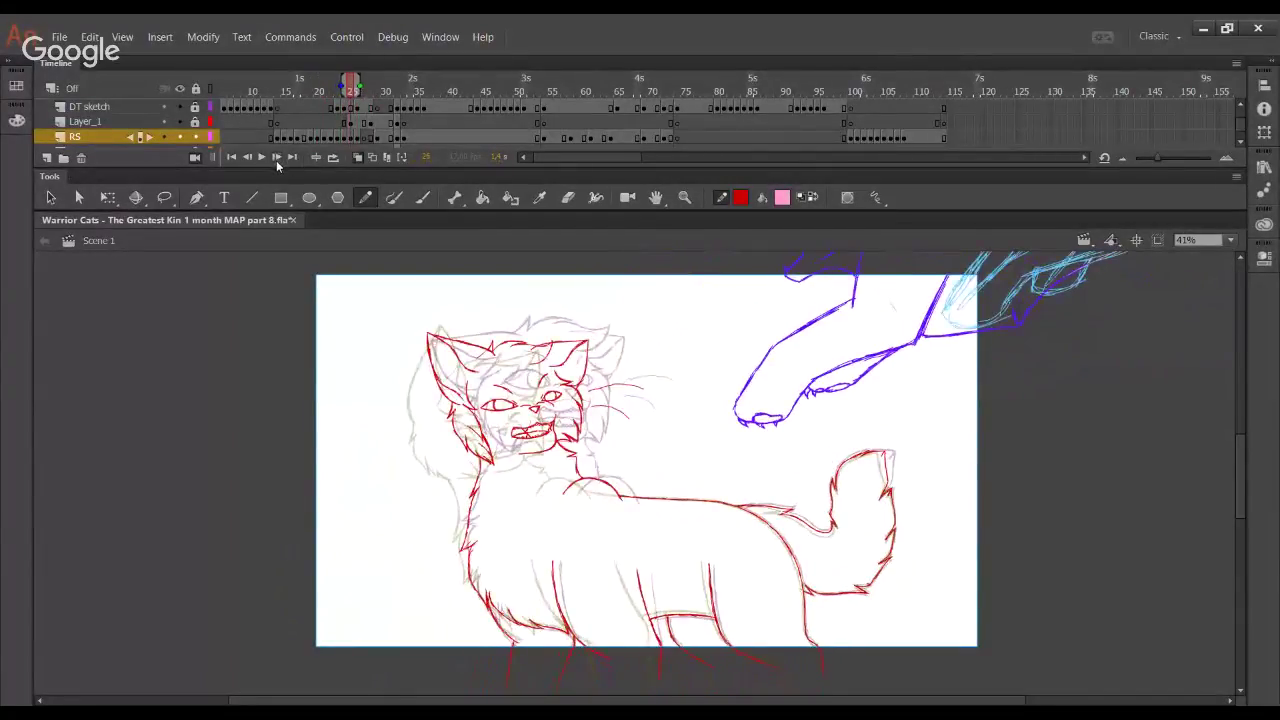
click(276, 159)
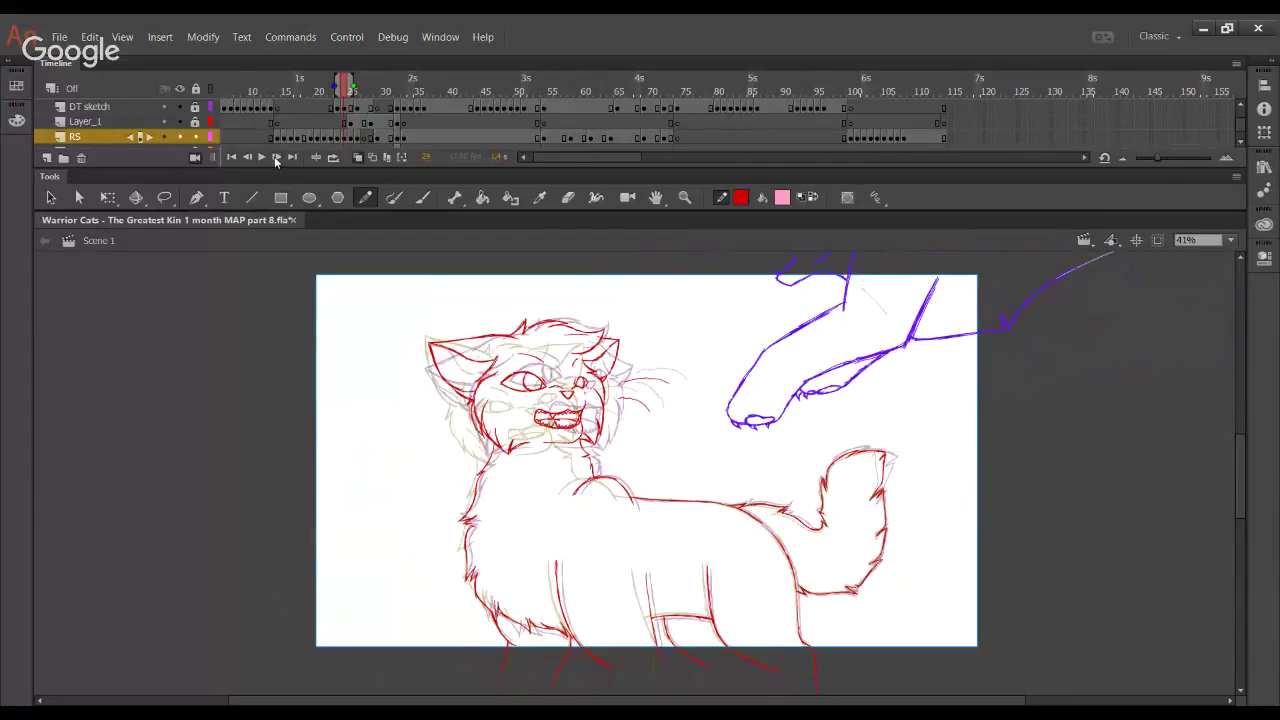
click(276, 160)
click(248, 158)
click(278, 160)
click(277, 160)
click(277, 160)
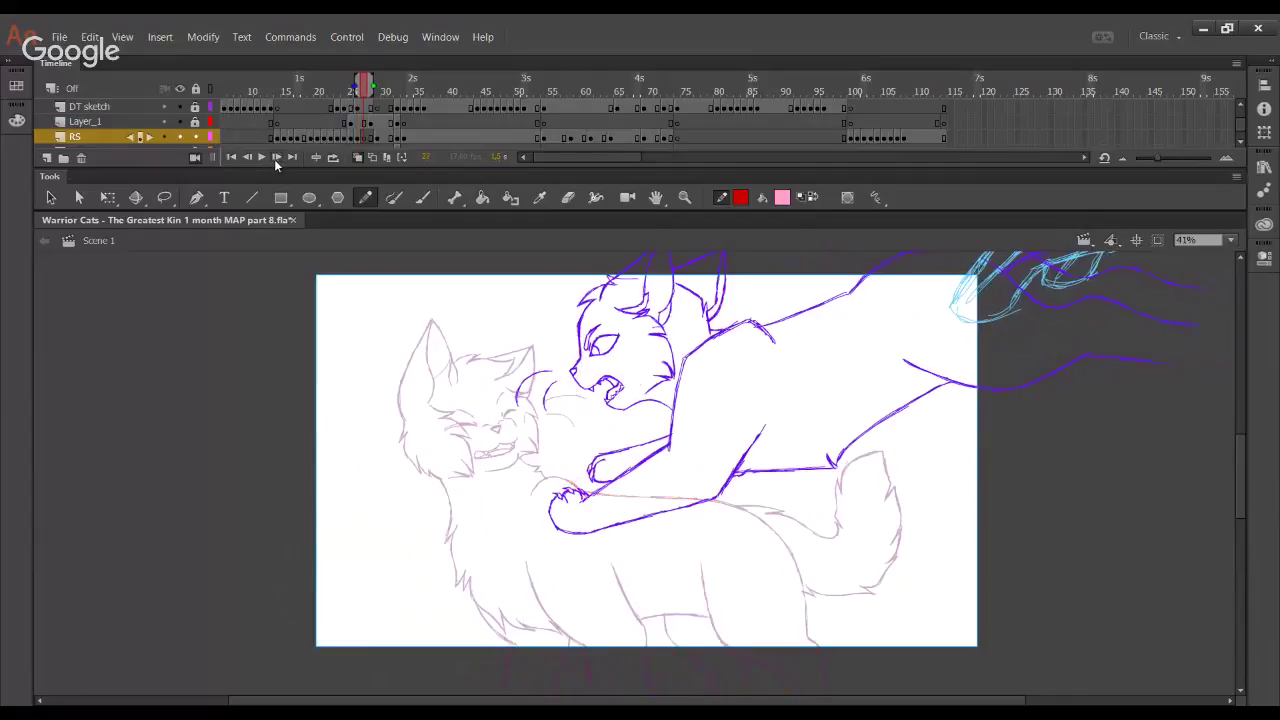
click(276, 158)
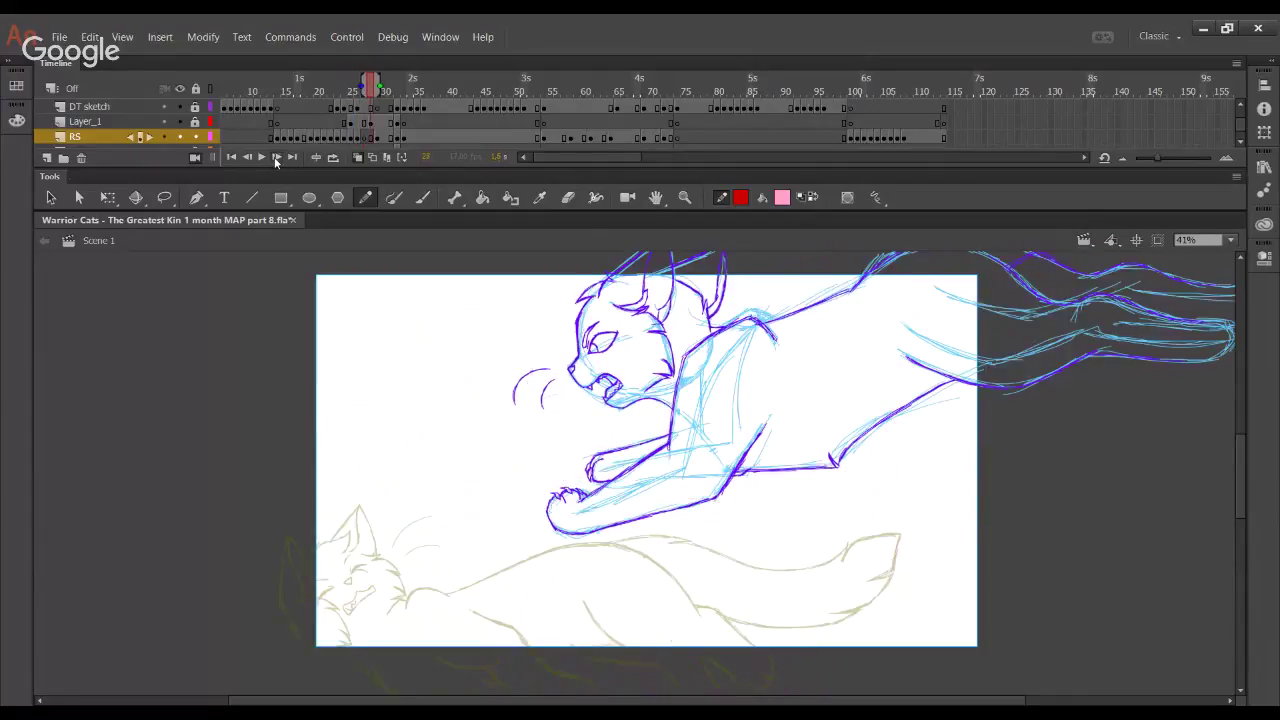
click(339, 80)
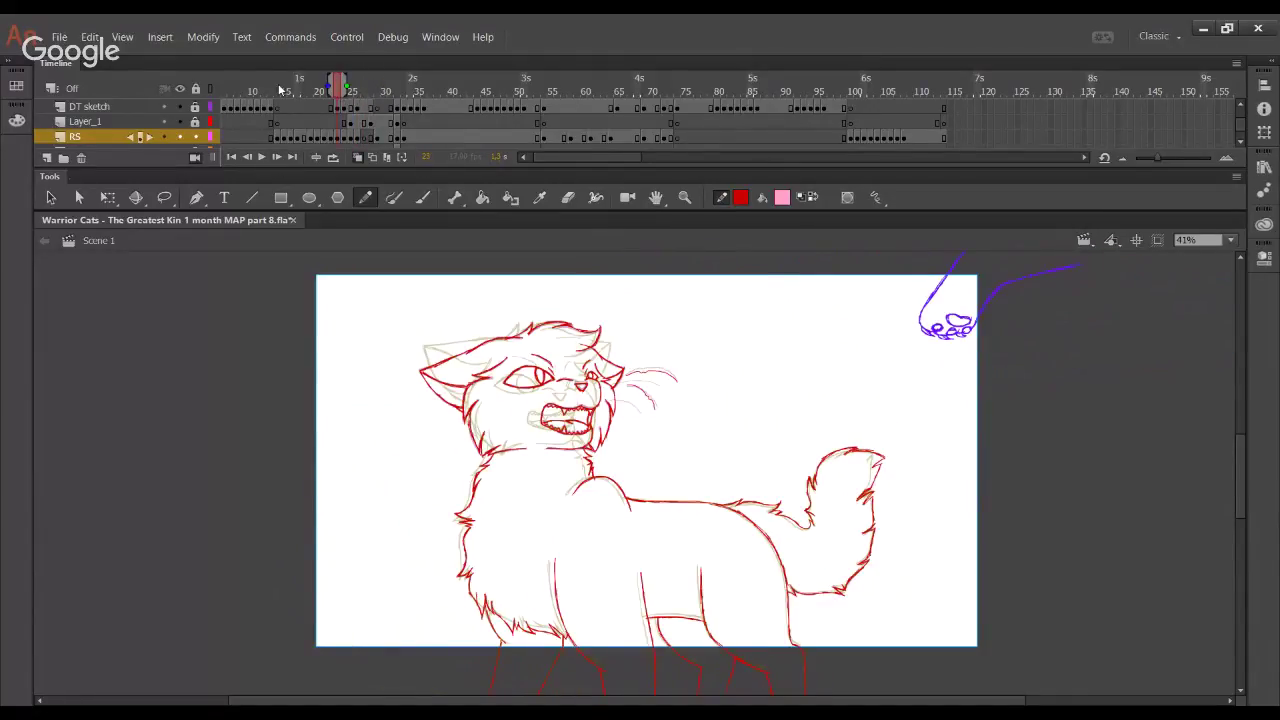
click(365, 72)
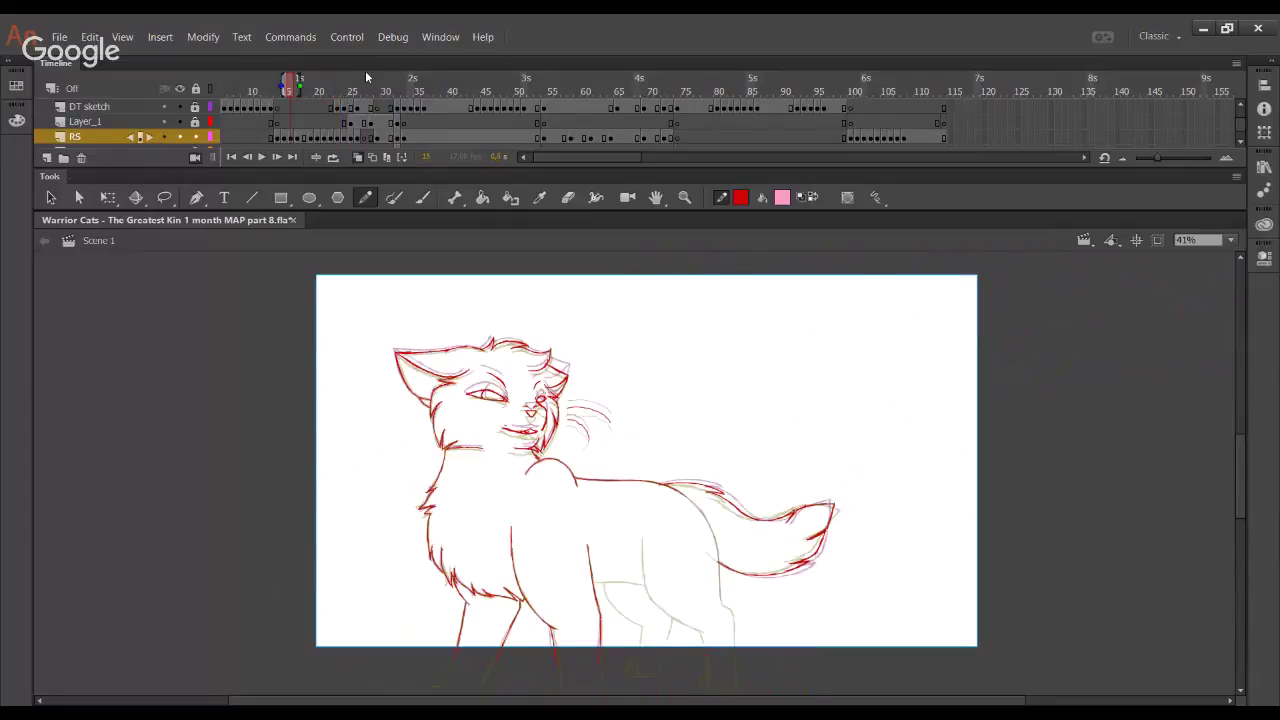
Play the whole animation from the first frame several times to judge its timing
click(231, 157)
click(262, 158)
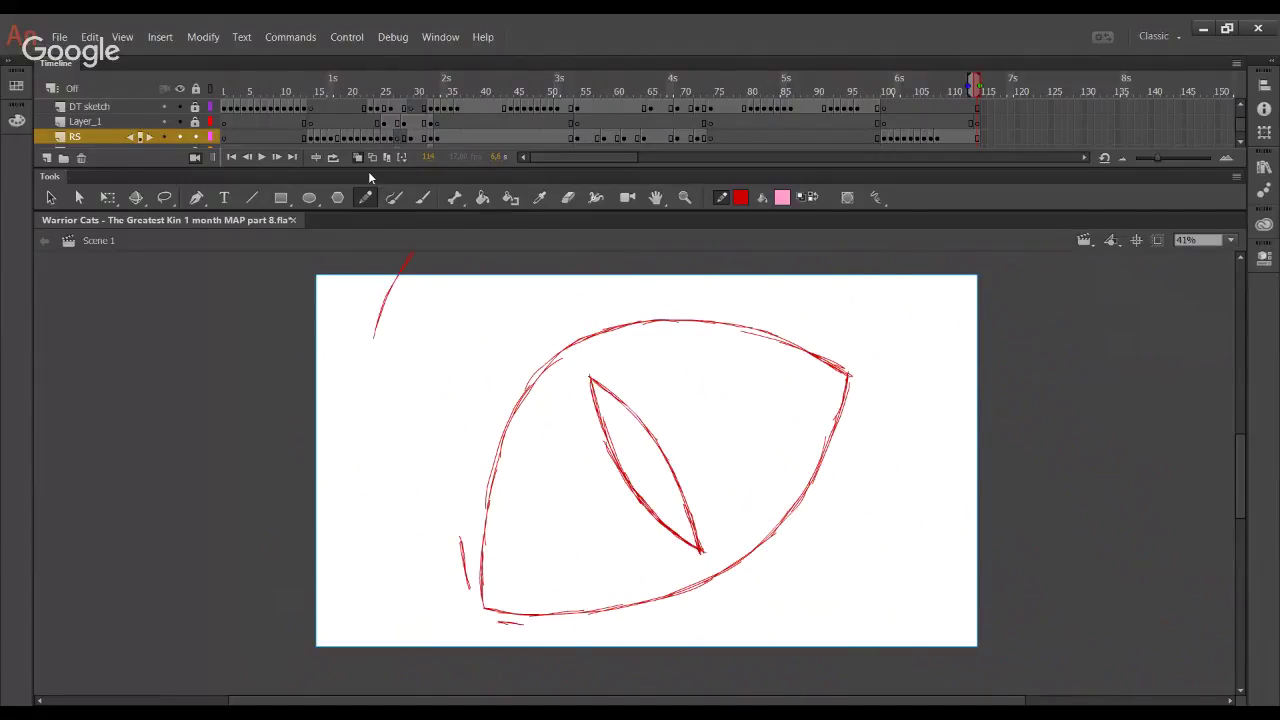
click(263, 162)
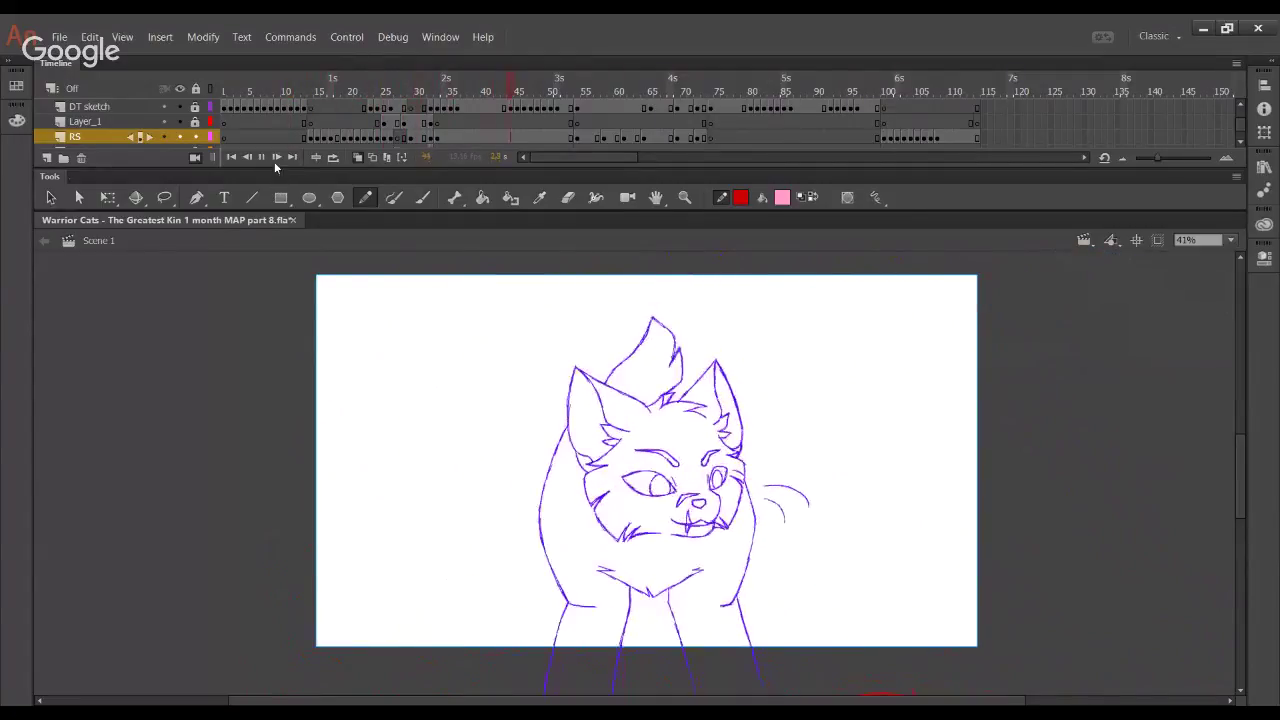
click(259, 158)
click(260, 158)
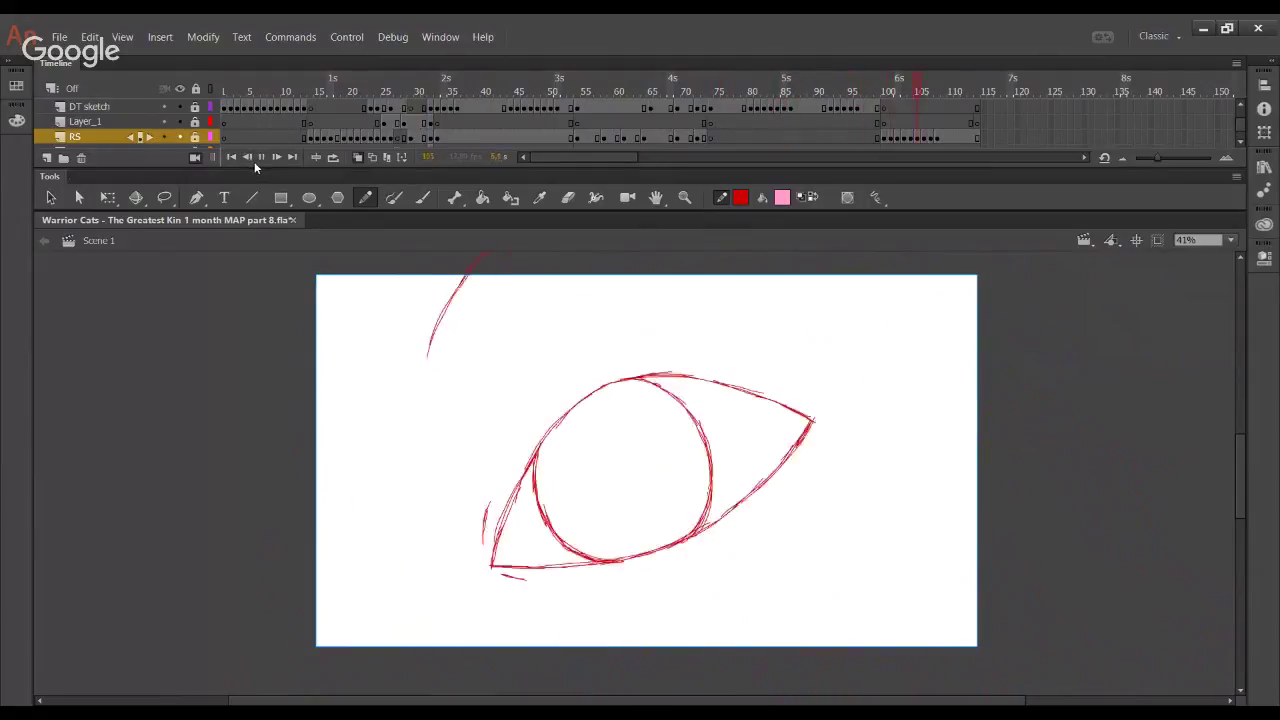
click(260, 159)
click(260, 158)
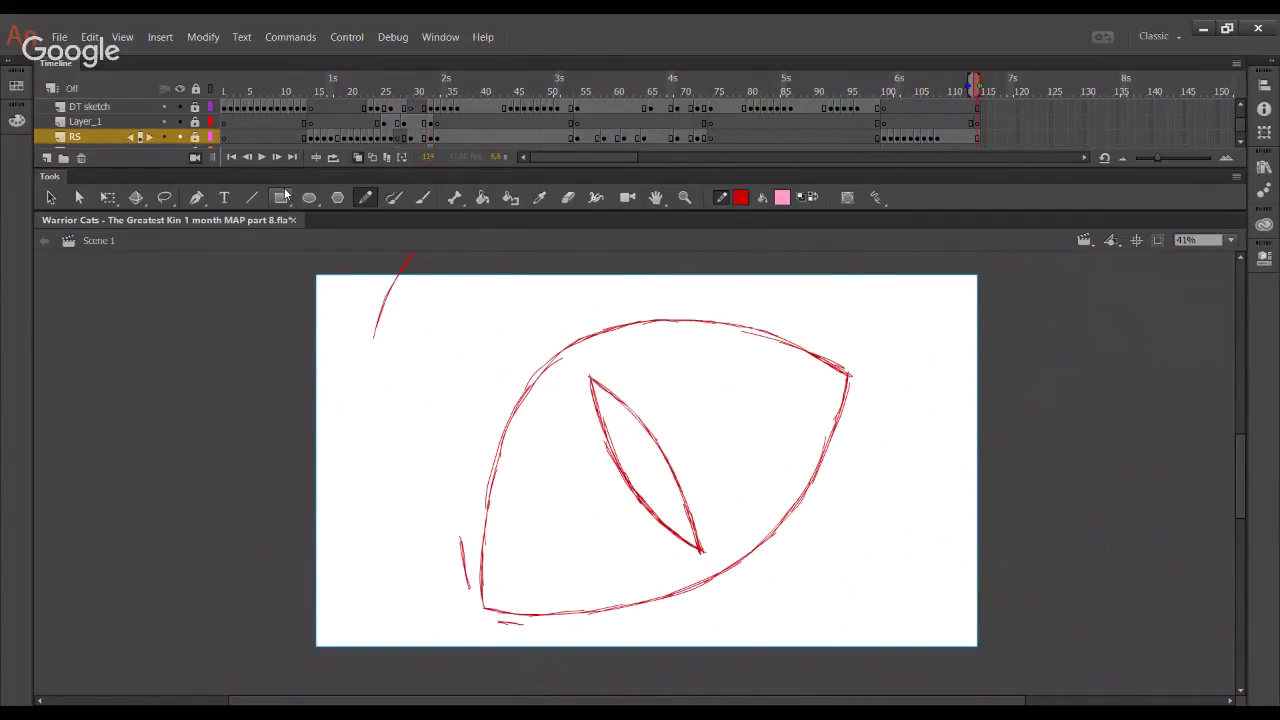
click(262, 158)
Go to frame 24, unlock the RS layer and enlarge the view of the cat's nose and mouth
click(398, 128)
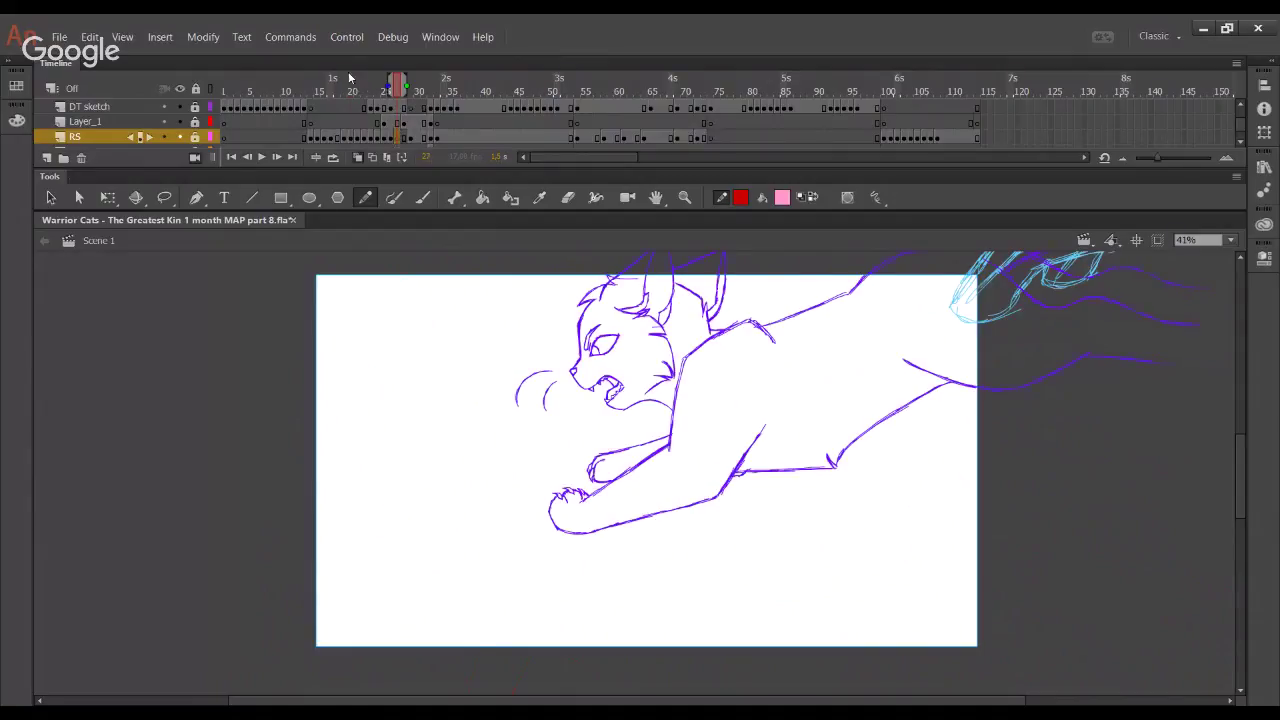
drag(349, 78, 379, 95)
click(685, 197)
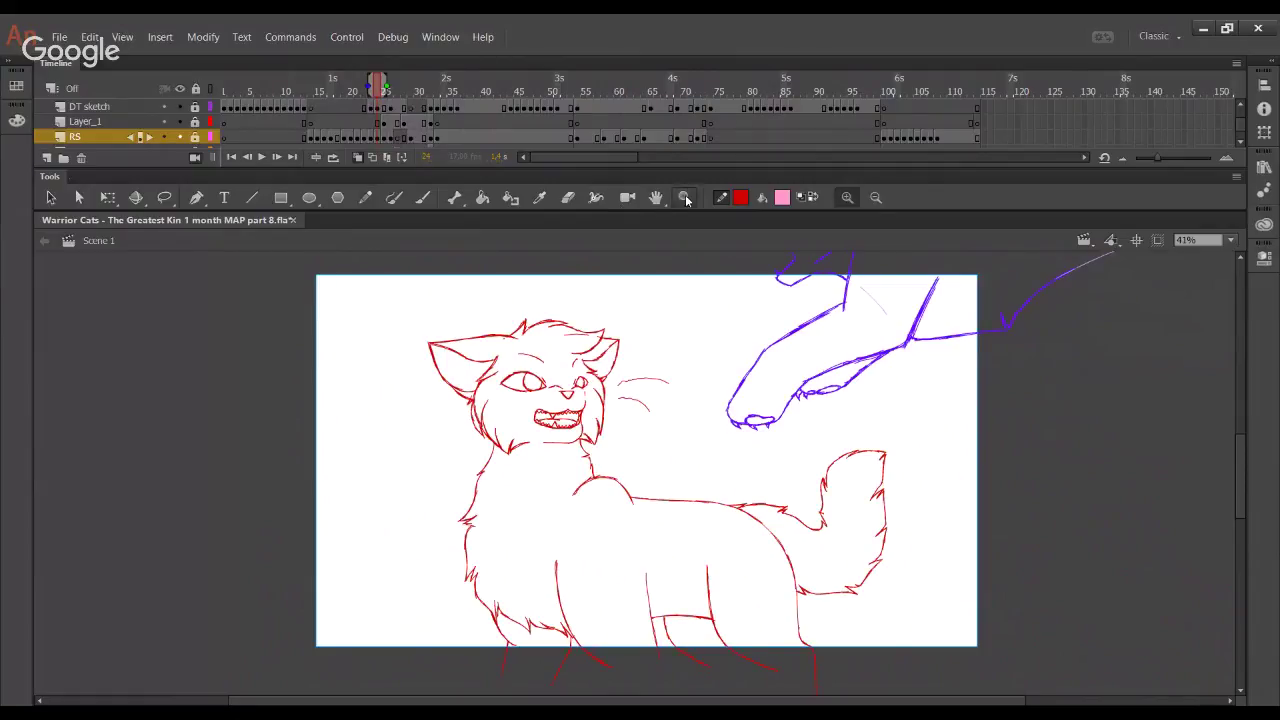
drag(455, 364, 658, 492)
click(195, 138)
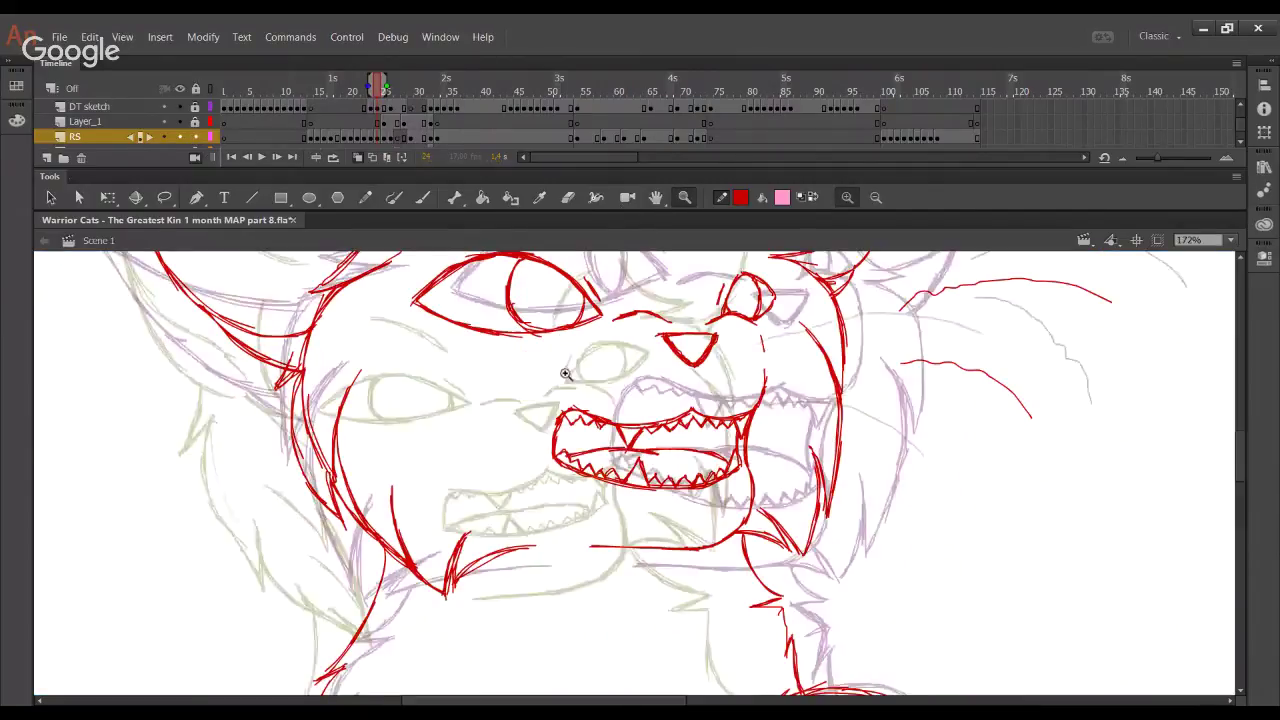
drag(466, 289, 932, 612)
mouse_move(788, 549)
mouse_down()
mouse_move(745, 570)
mouse_move(720, 604)
mouse_up()
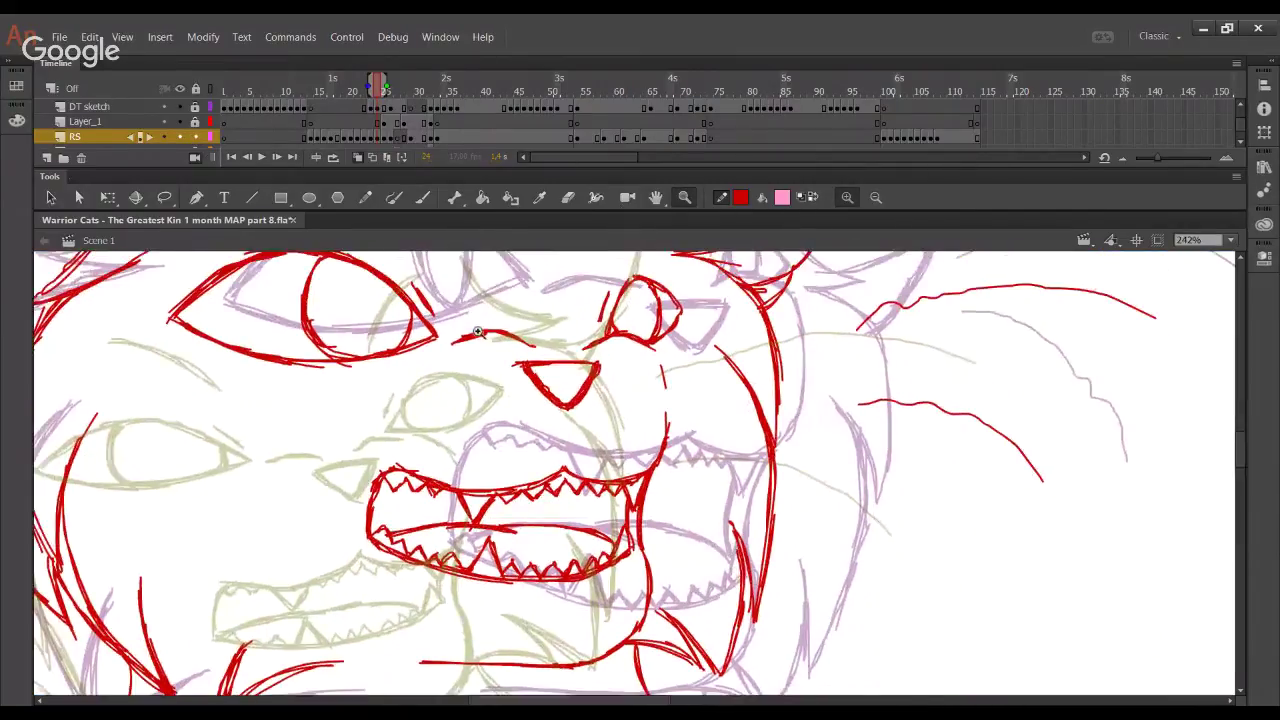
Lasso the nose, muzzle line and most of the mouth at frame 24 and nudge them slightly to the right
click(164, 197)
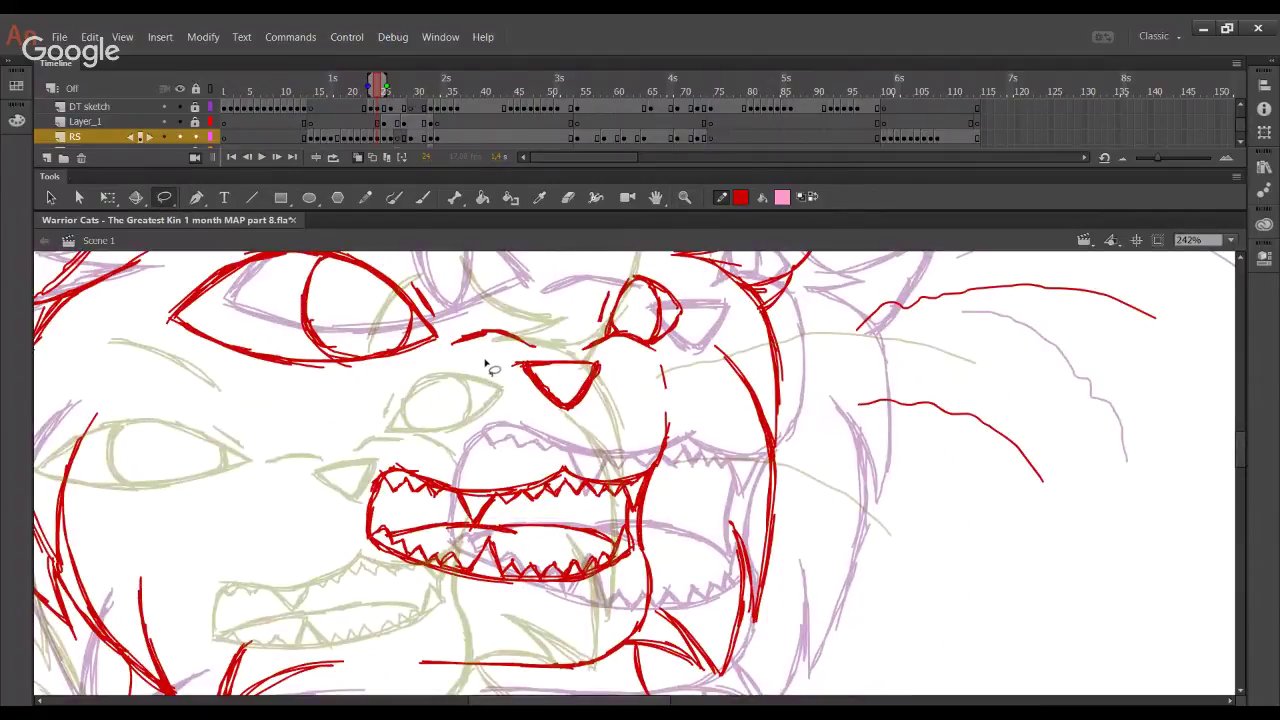
mouse_move(482, 358)
mouse_down()
mouse_move(642, 334)
mouse_move(683, 418)
mouse_move(684, 471)
mouse_move(666, 485)
mouse_move(663, 586)
mouse_move(644, 639)
mouse_move(561, 694)
mouse_move(488, 682)
mouse_move(450, 612)
mouse_move(463, 580)
mouse_move(453, 502)
mouse_move(533, 449)
mouse_move(614, 435)
mouse_move(650, 420)
mouse_up()
mouse_move(624, 366)
mouse_down()
mouse_move(594, 444)
mouse_move(597, 396)
mouse_up()
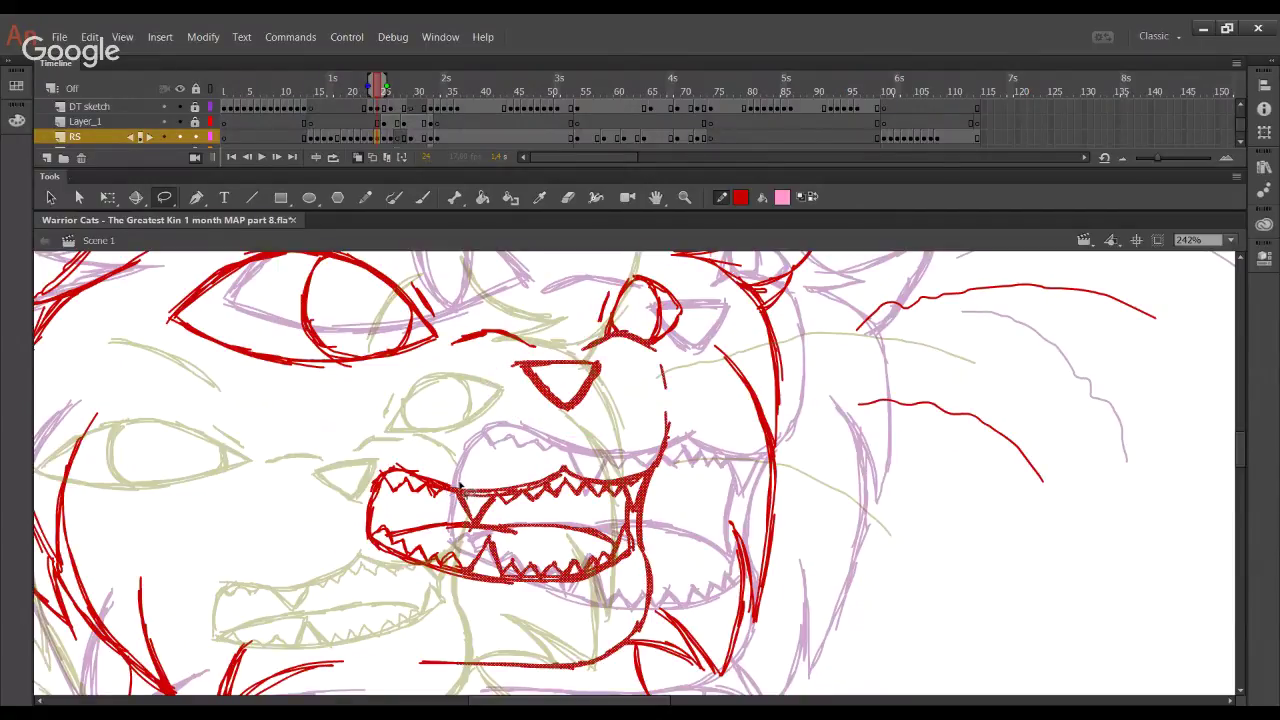
key(Right)
key(Right)
key(Right)
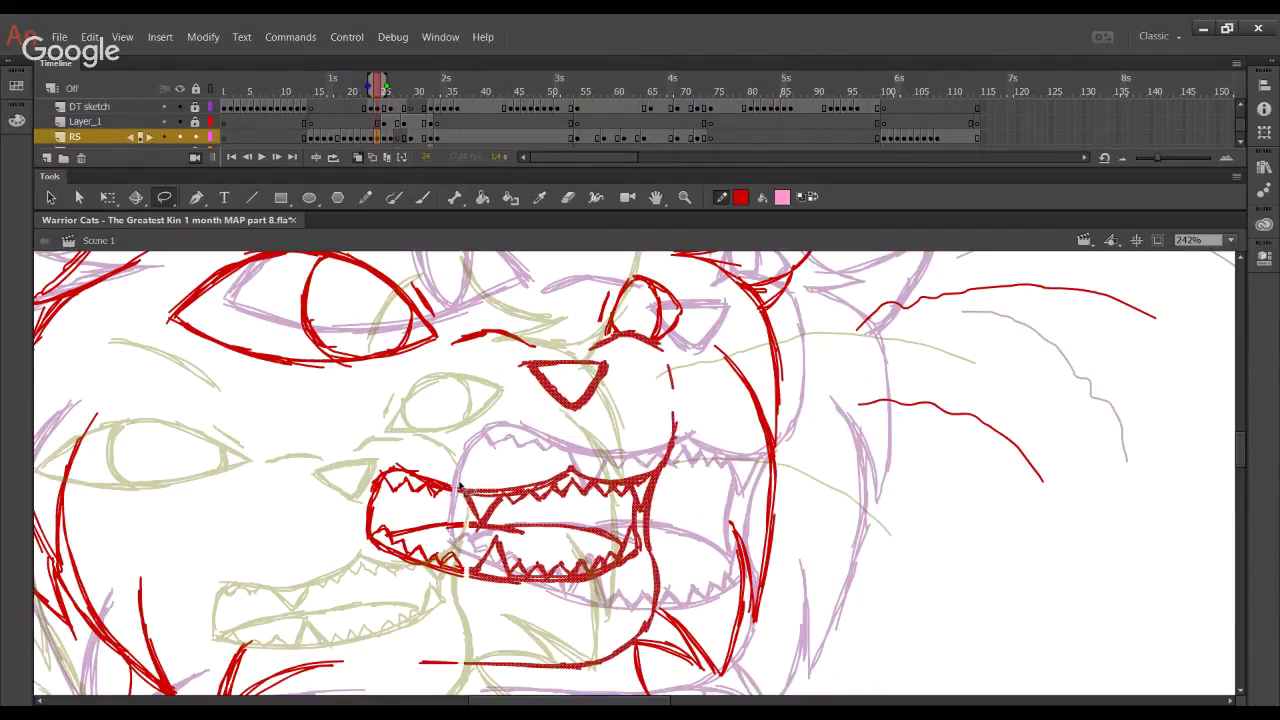
key(Right)
key(Right)
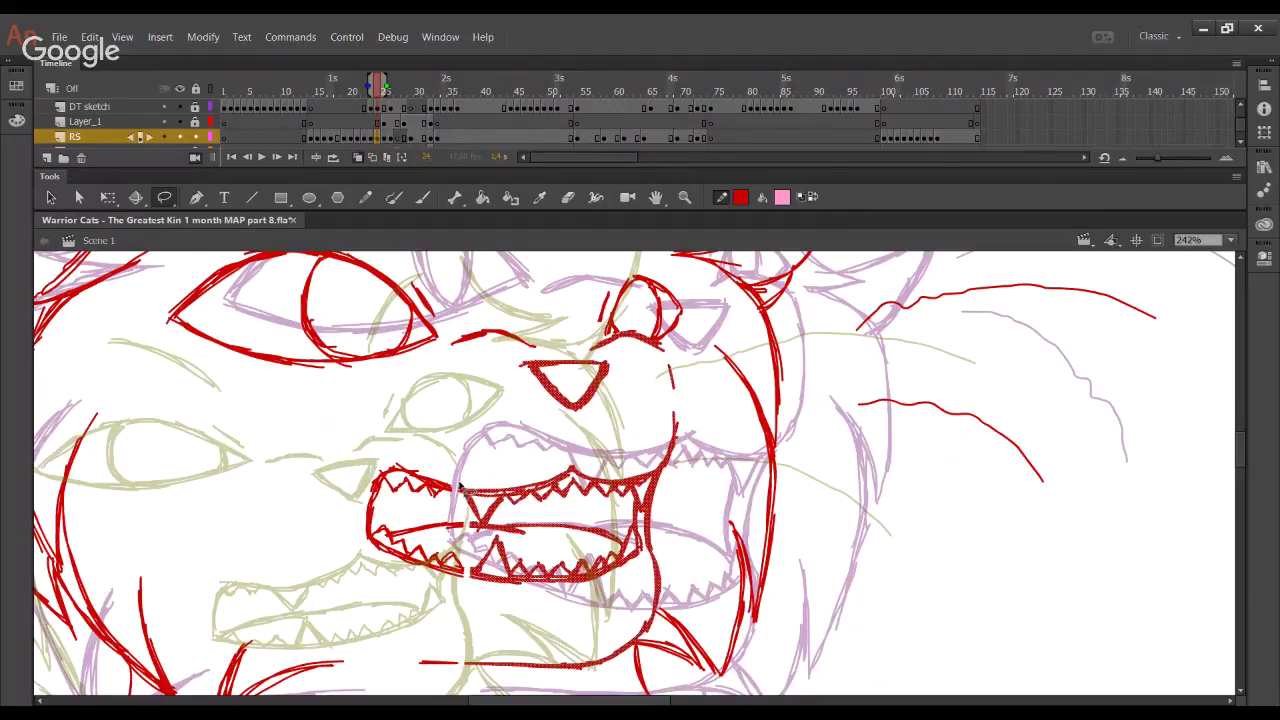
key(Right)
Replace the short muzzle line below the far eye with a new, slightly curved red stroke
click(366, 198)
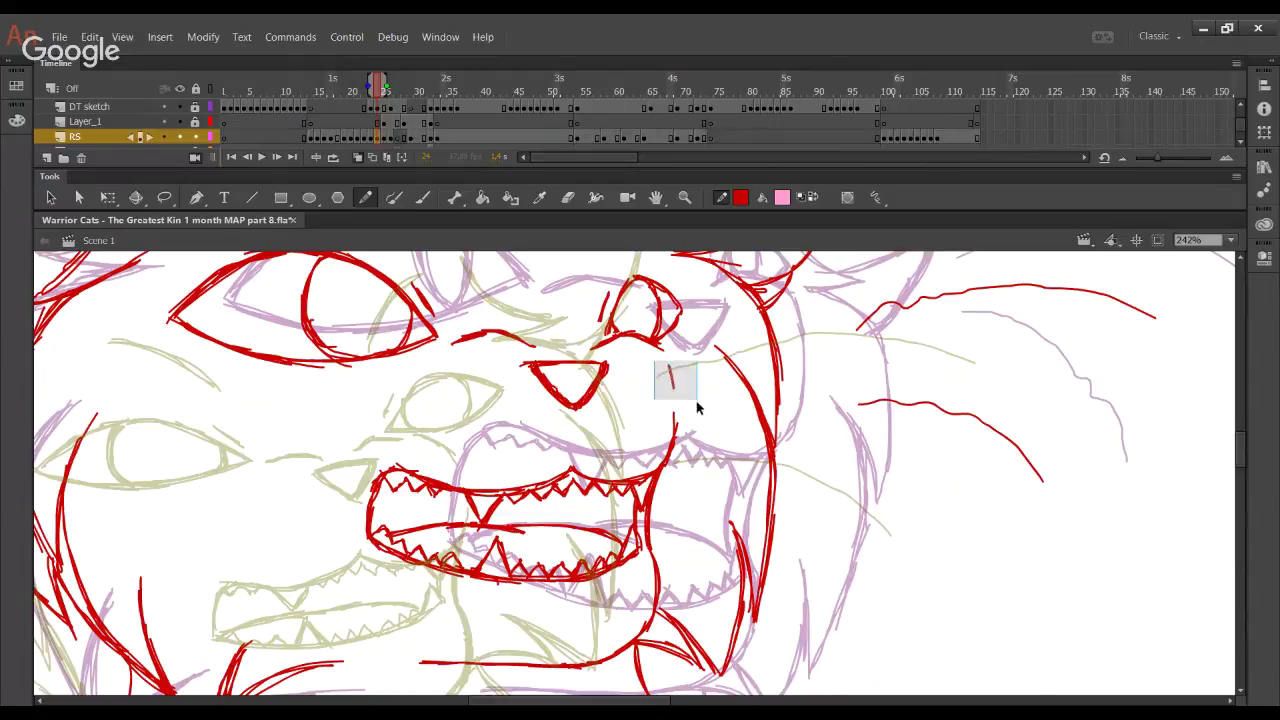
drag(674, 414, 670, 361)
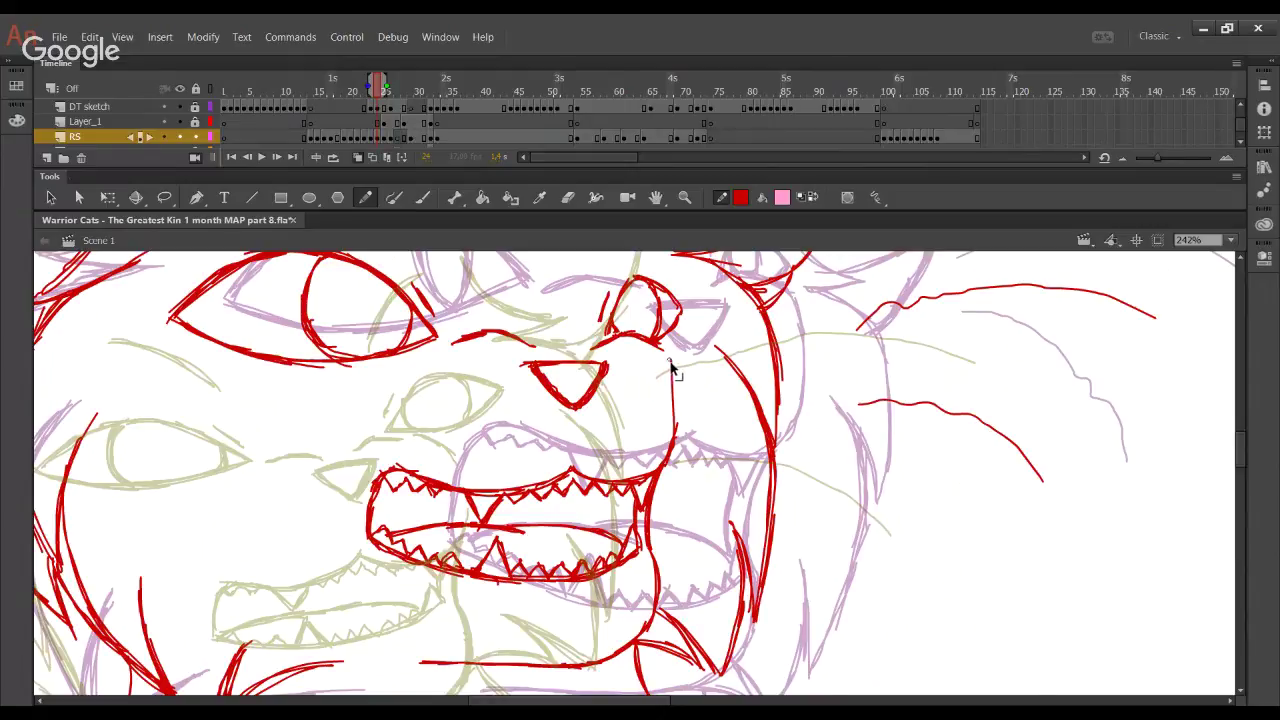
key(ctrl+z)
mouse_move(674, 424)
mouse_down()
mouse_move(670, 361)
mouse_move(678, 408)
mouse_up()
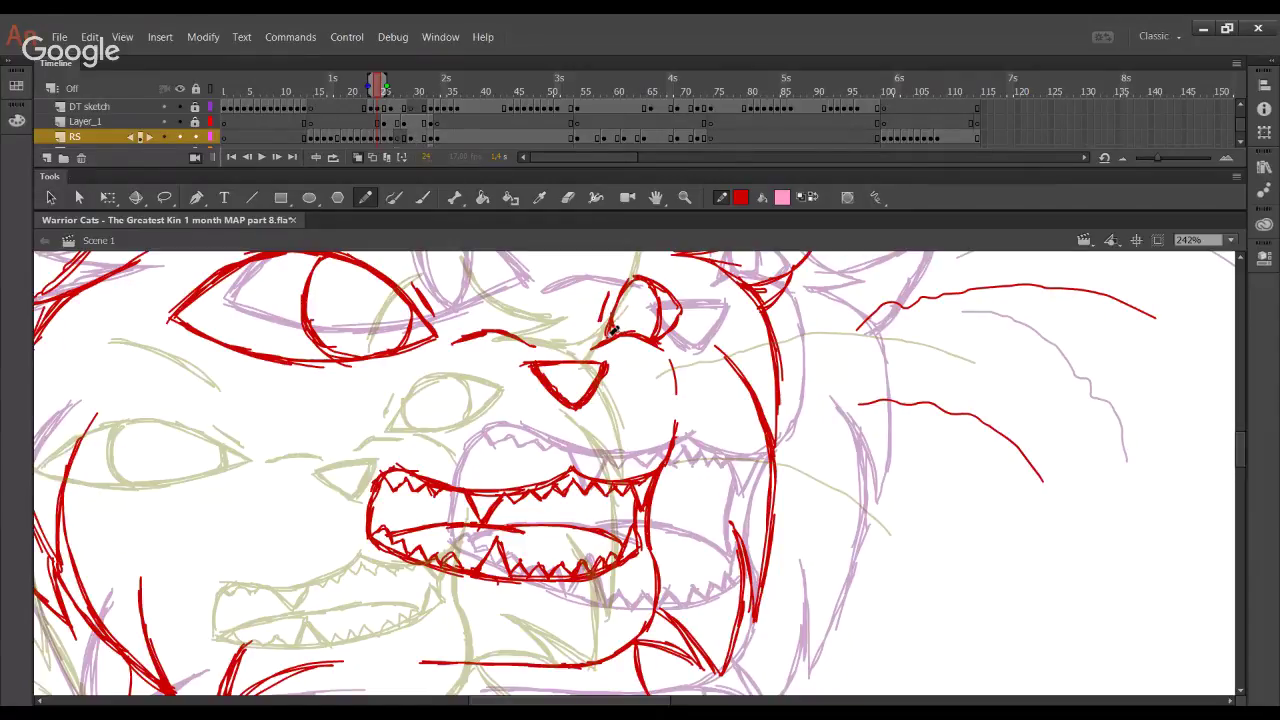
Scrub between frames 19 and 24 to compare the snarl, and stop at frame 23 with the mouth in view
click(345, 79)
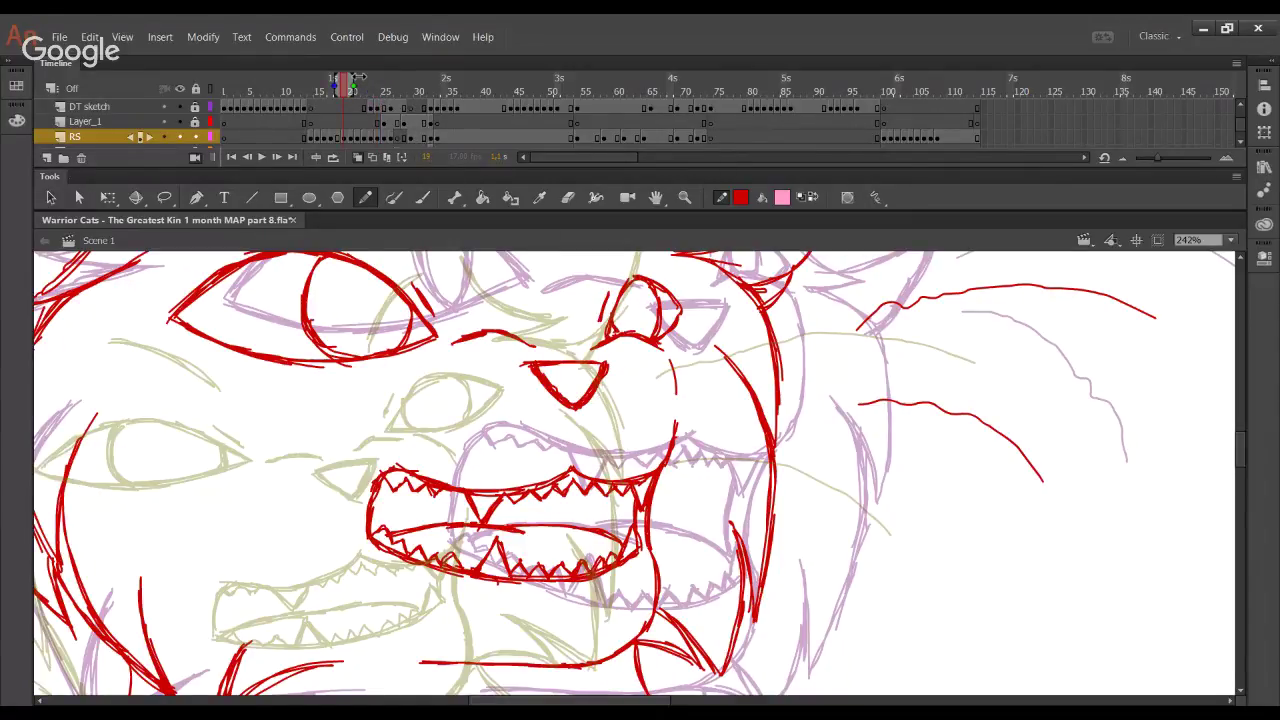
drag(357, 78, 379, 79)
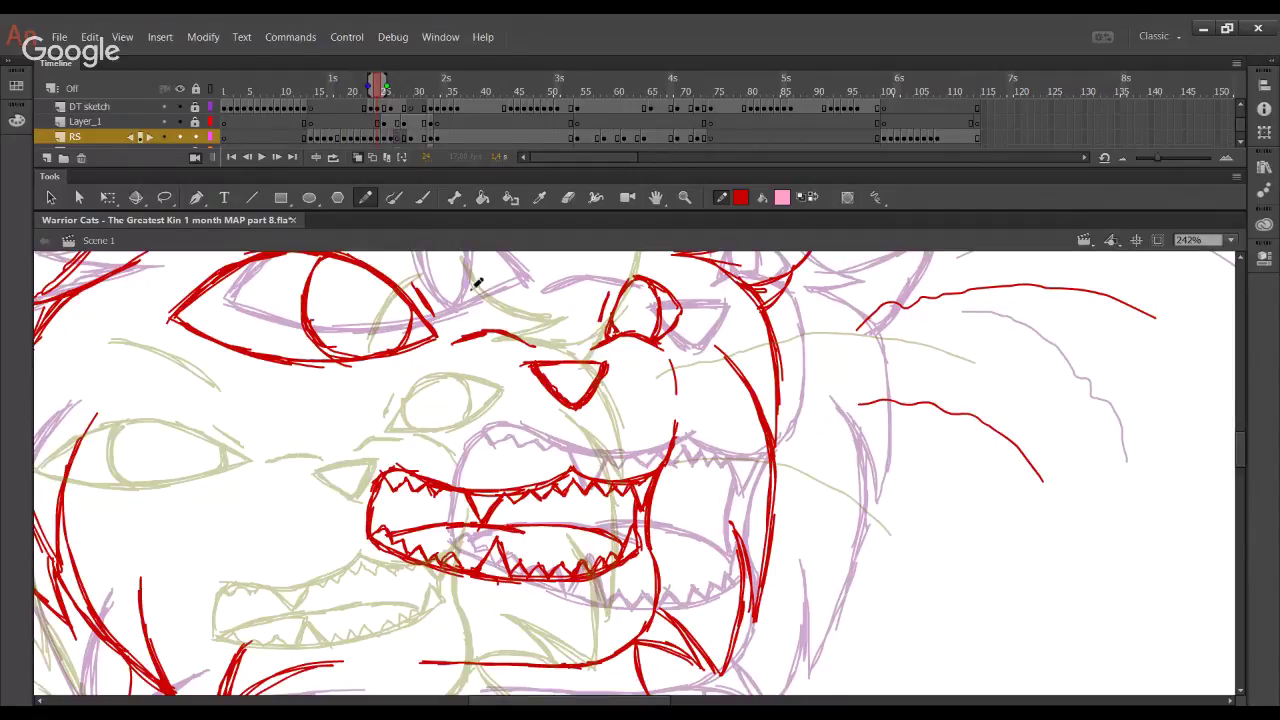
mouse_move(345, 95)
mouse_down()
mouse_move(337, 82)
mouse_move(370, 97)
mouse_up()
drag(398, 436, 708, 394)
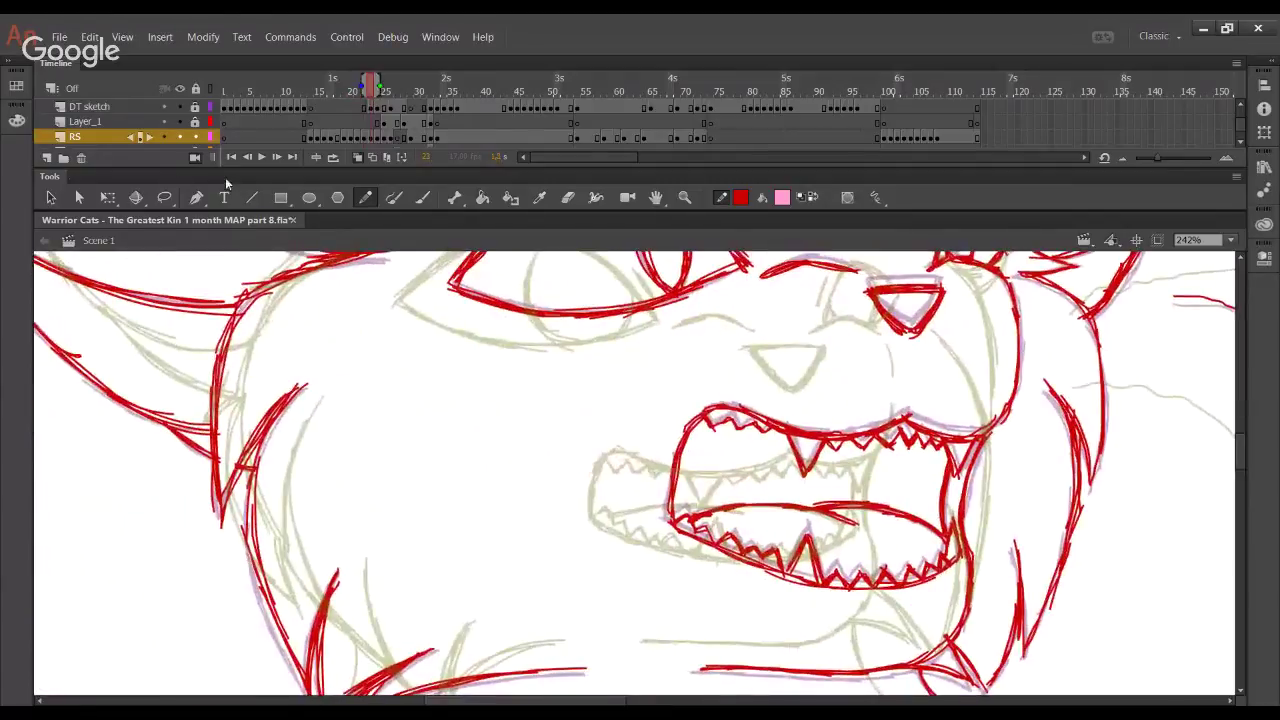
Shift the RS layer's drawings starting at frame 25 one frame later and put a blank keyframe at frame 25
click(250, 158)
click(276, 157)
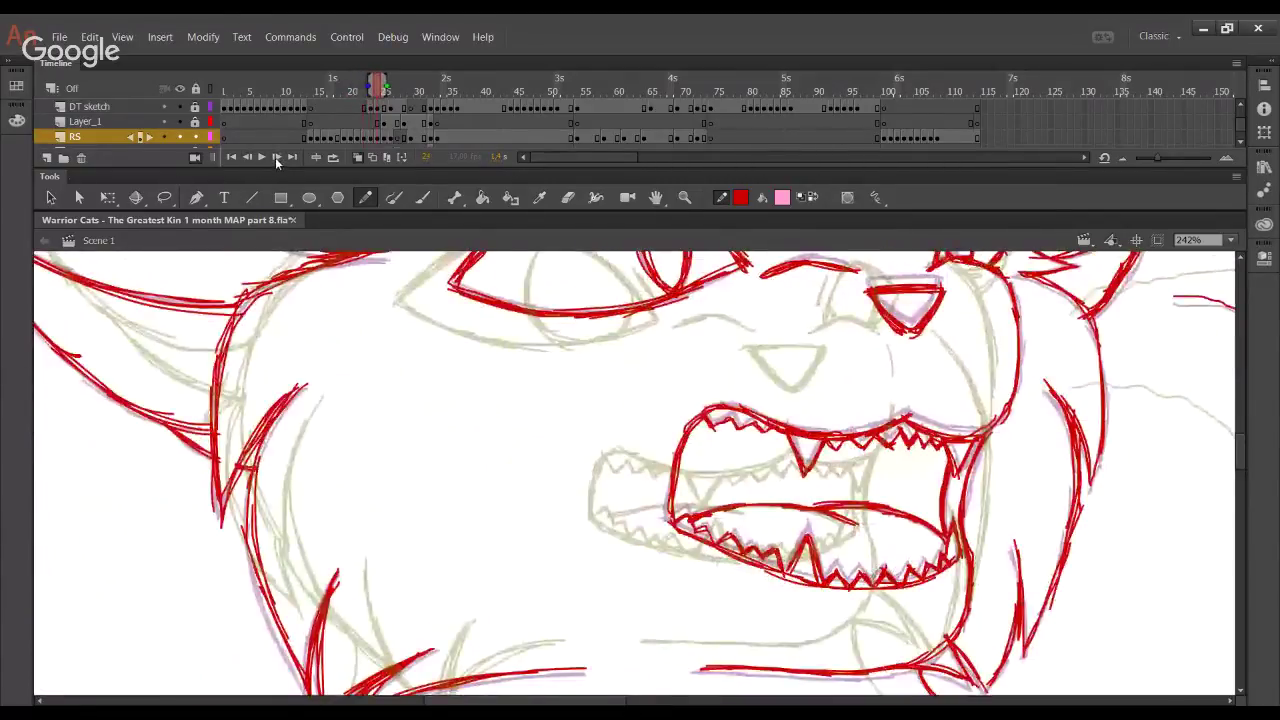
click(276, 157)
click(276, 157)
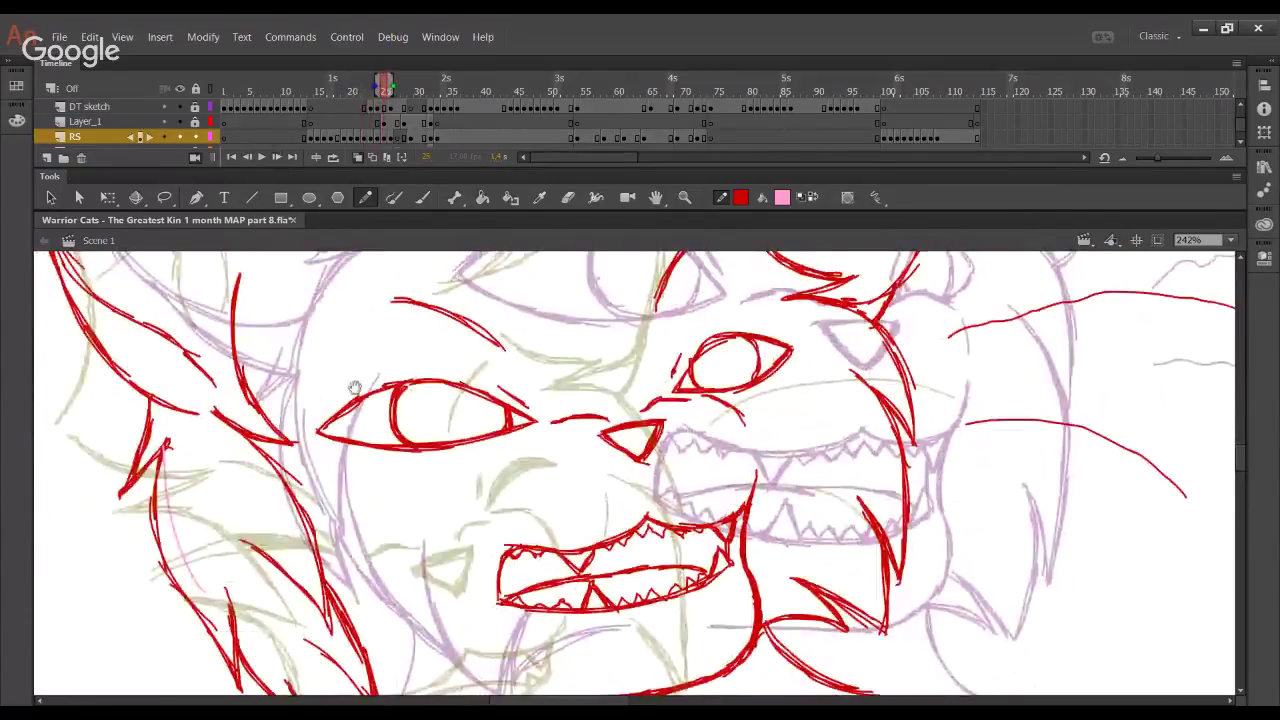
click(250, 158)
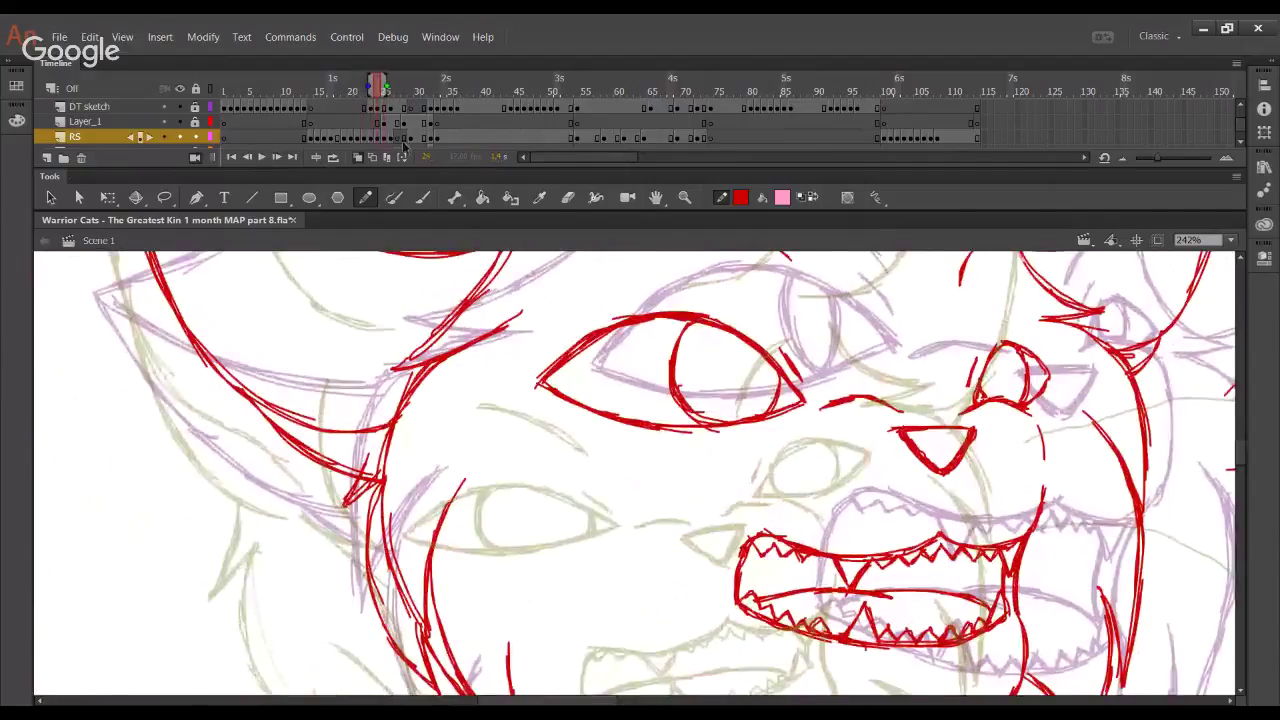
mouse_move(527, 441)
mouse_down()
mouse_move(471, 457)
mouse_move(449, 535)
mouse_up()
mouse_move(384, 138)
mouse_down()
mouse_move(403, 149)
mouse_move(386, 143)
mouse_up()
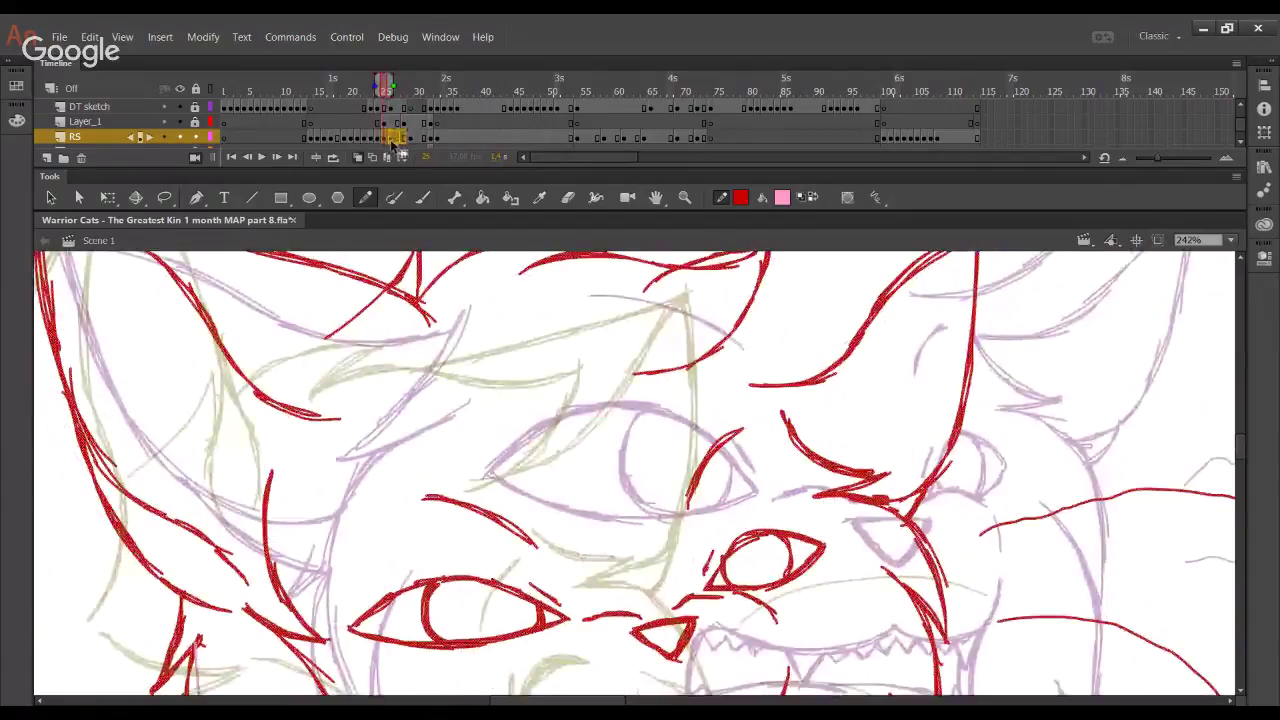
click(388, 157)
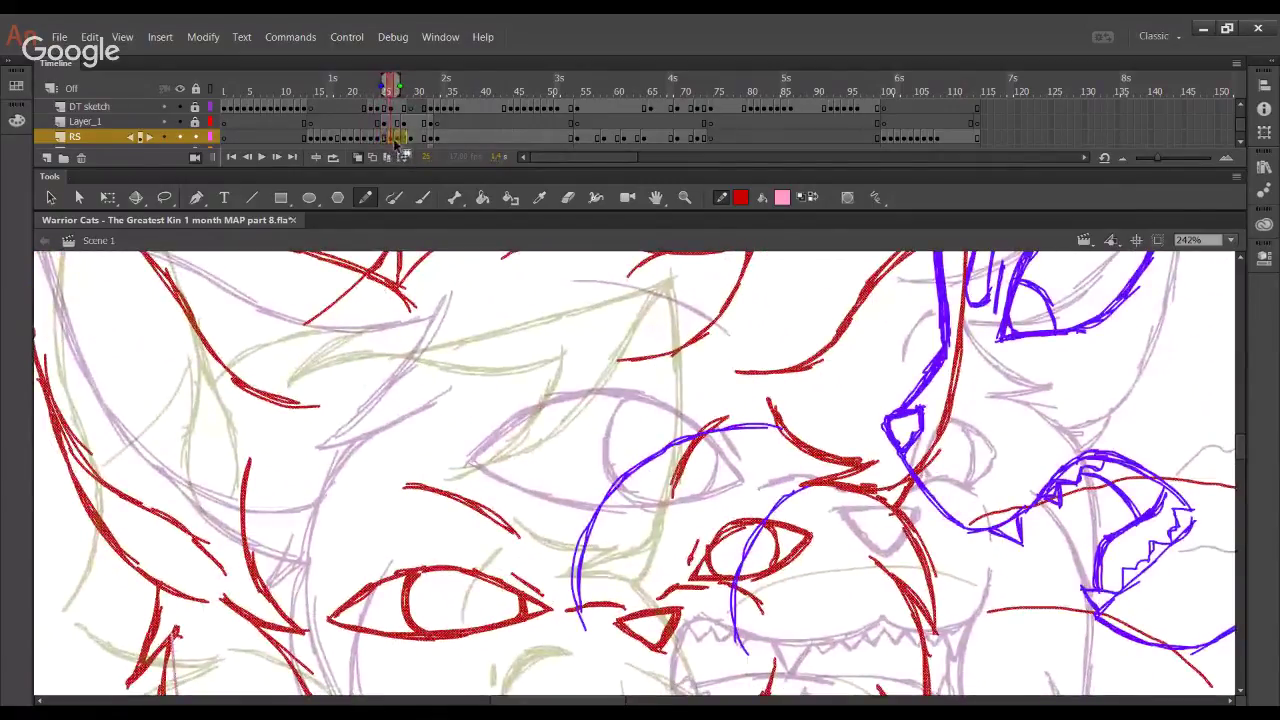
click(417, 138)
click(384, 91)
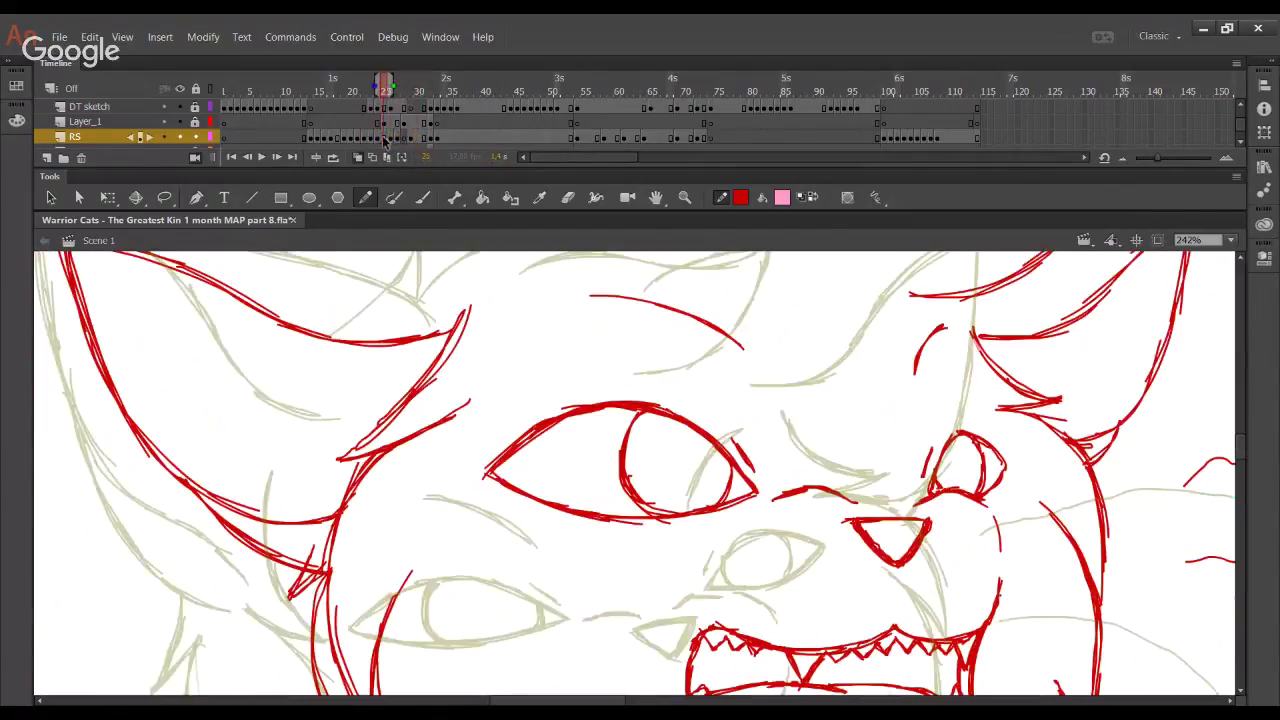
click(402, 158)
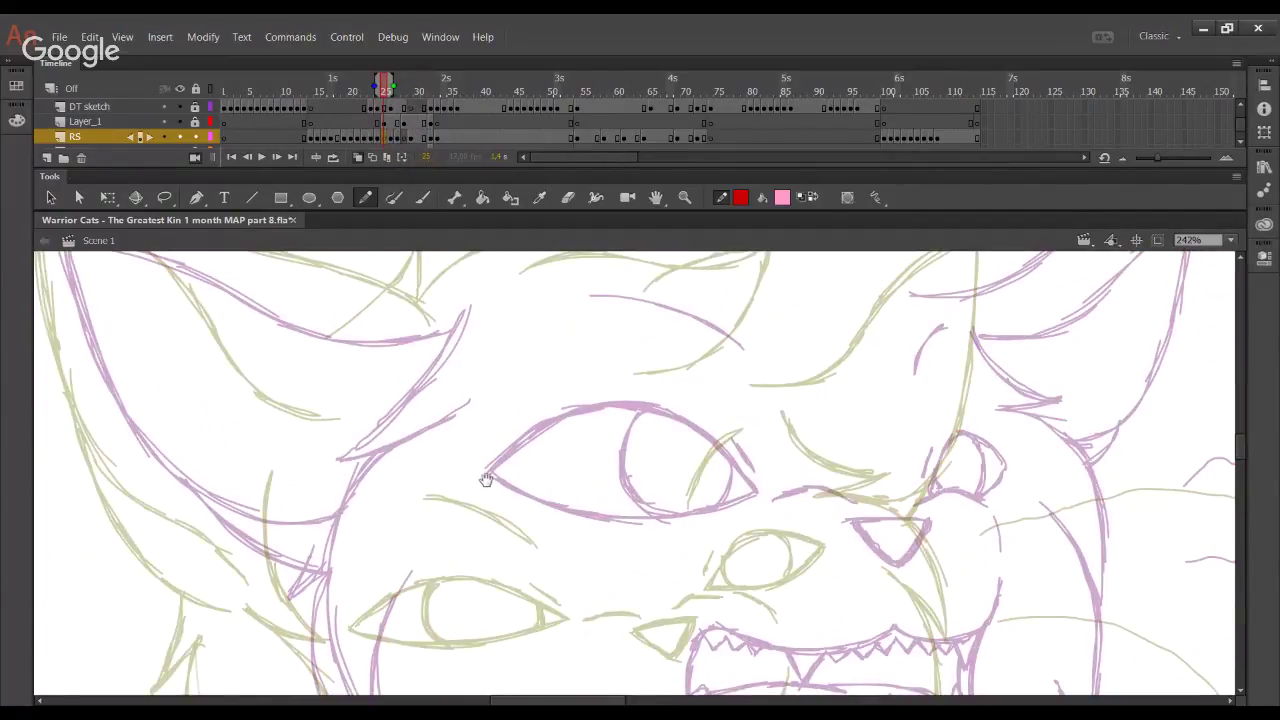
Compare the head drawings from frame 24 to 26 using a wider onion skin range, and return to frame 24
drag(485, 479, 572, 372)
click(278, 157)
drag(381, 87, 376, 88)
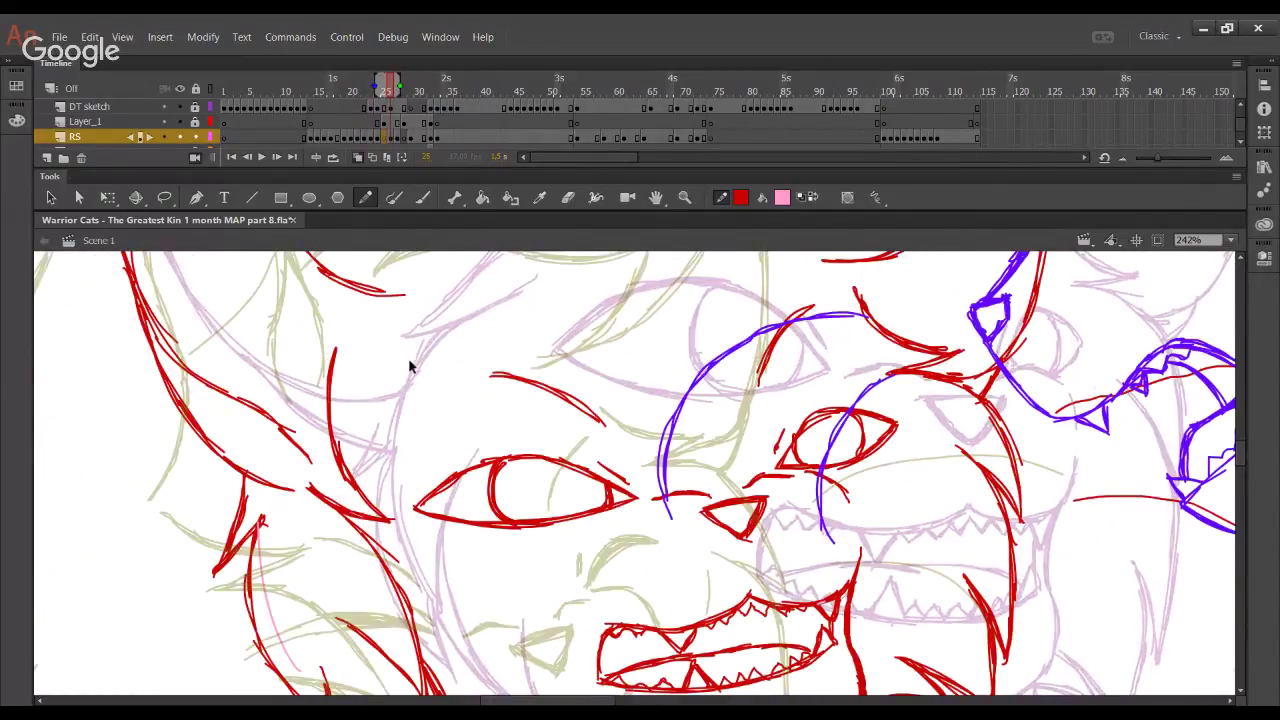
drag(429, 294, 436, 148)
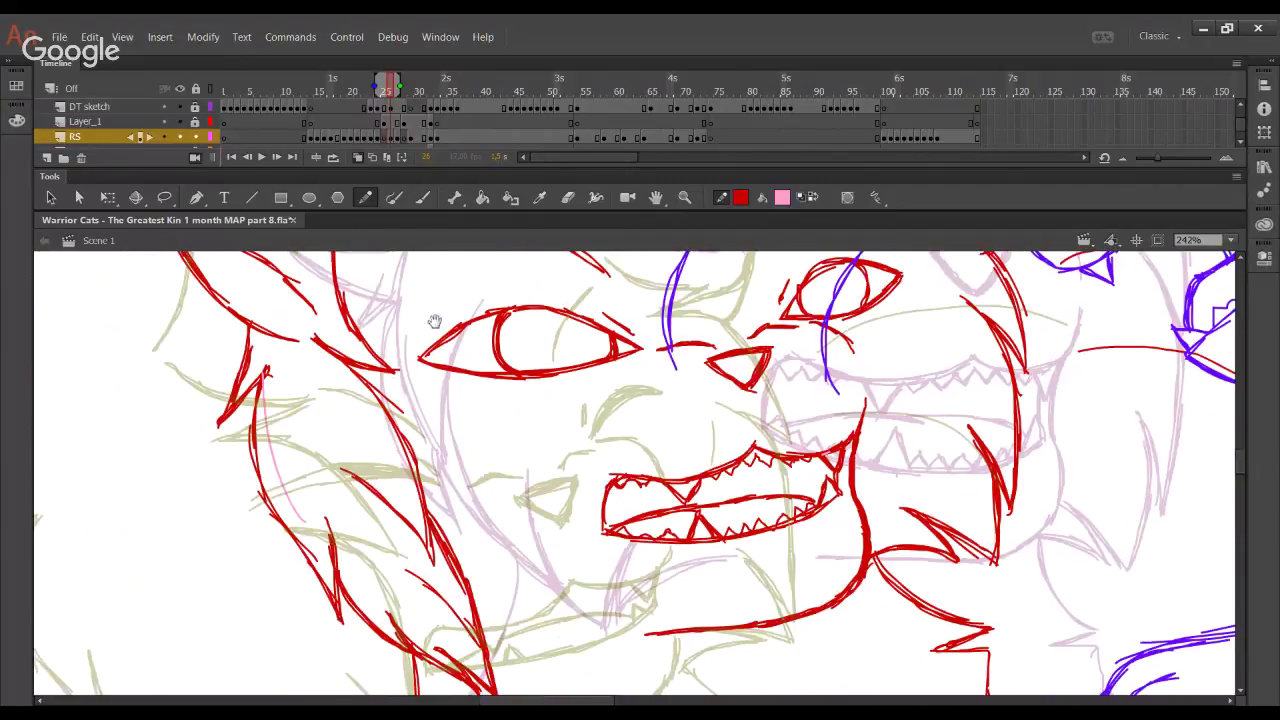
drag(435, 332, 444, 472)
click(250, 160)
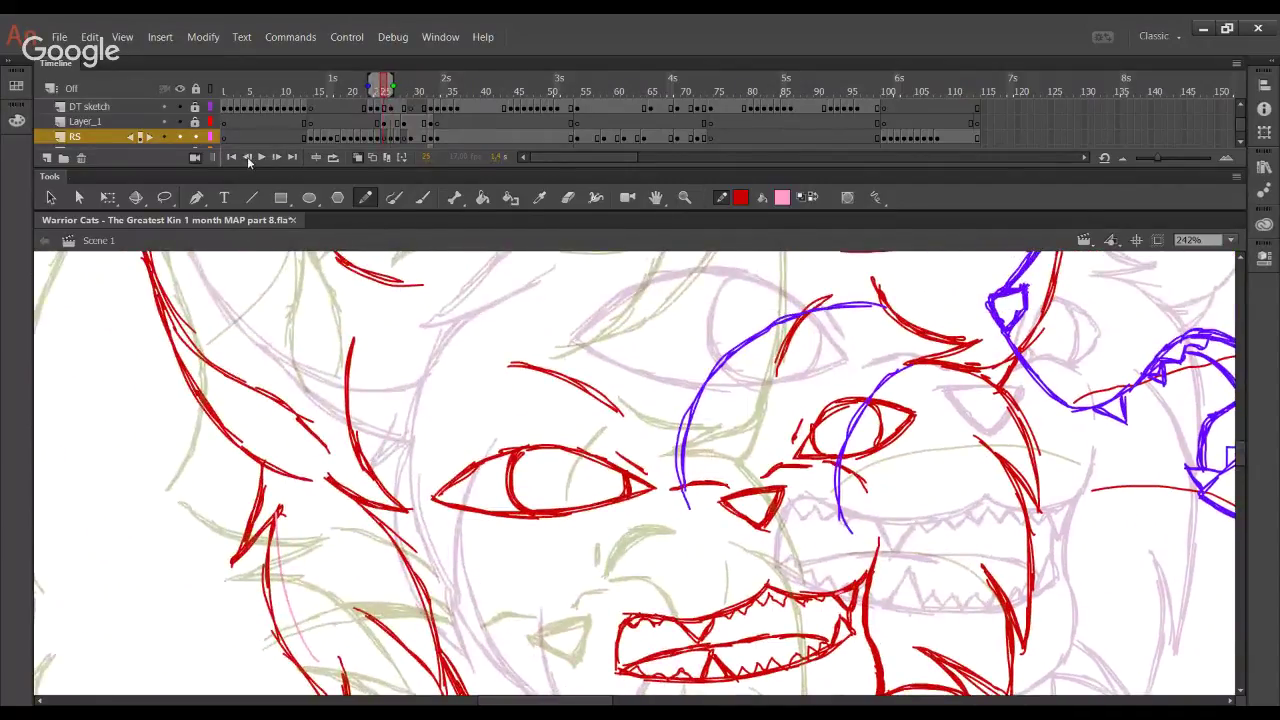
click(250, 160)
drag(387, 86, 394, 86)
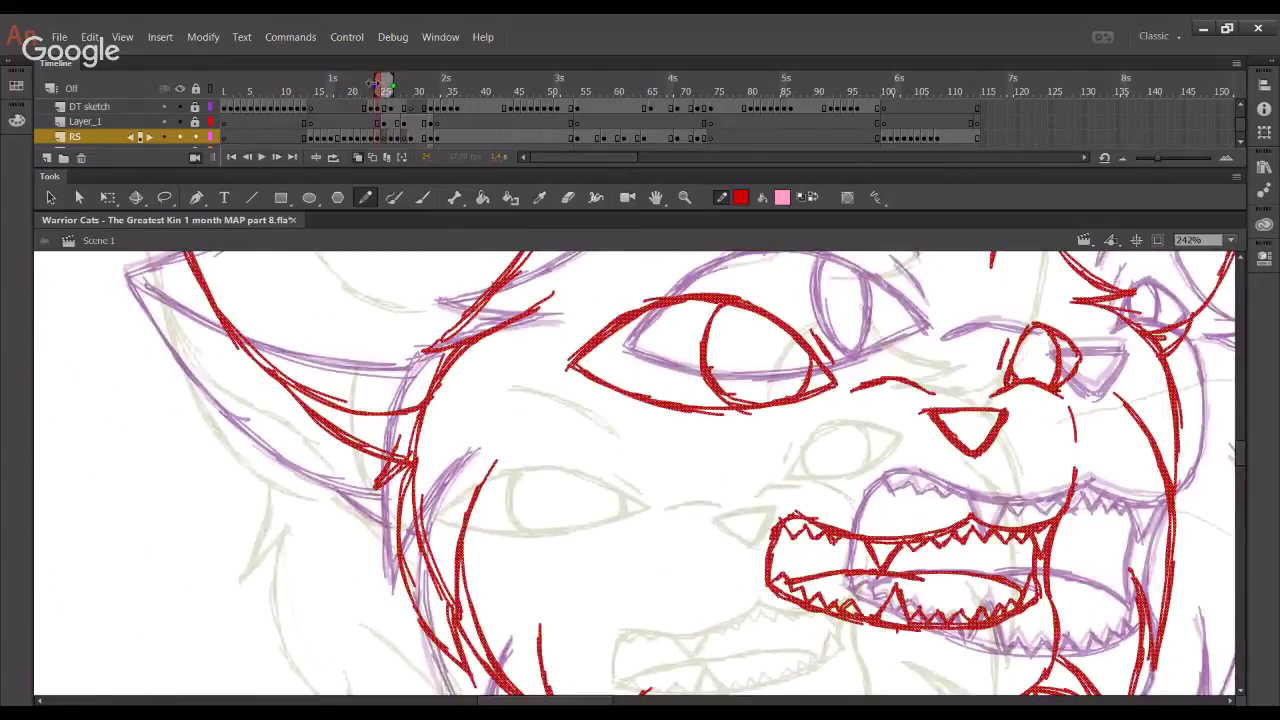
mouse_move(492, 436)
mouse_down()
mouse_move(583, 472)
mouse_move(561, 434)
mouse_move(586, 410)
mouse_up()
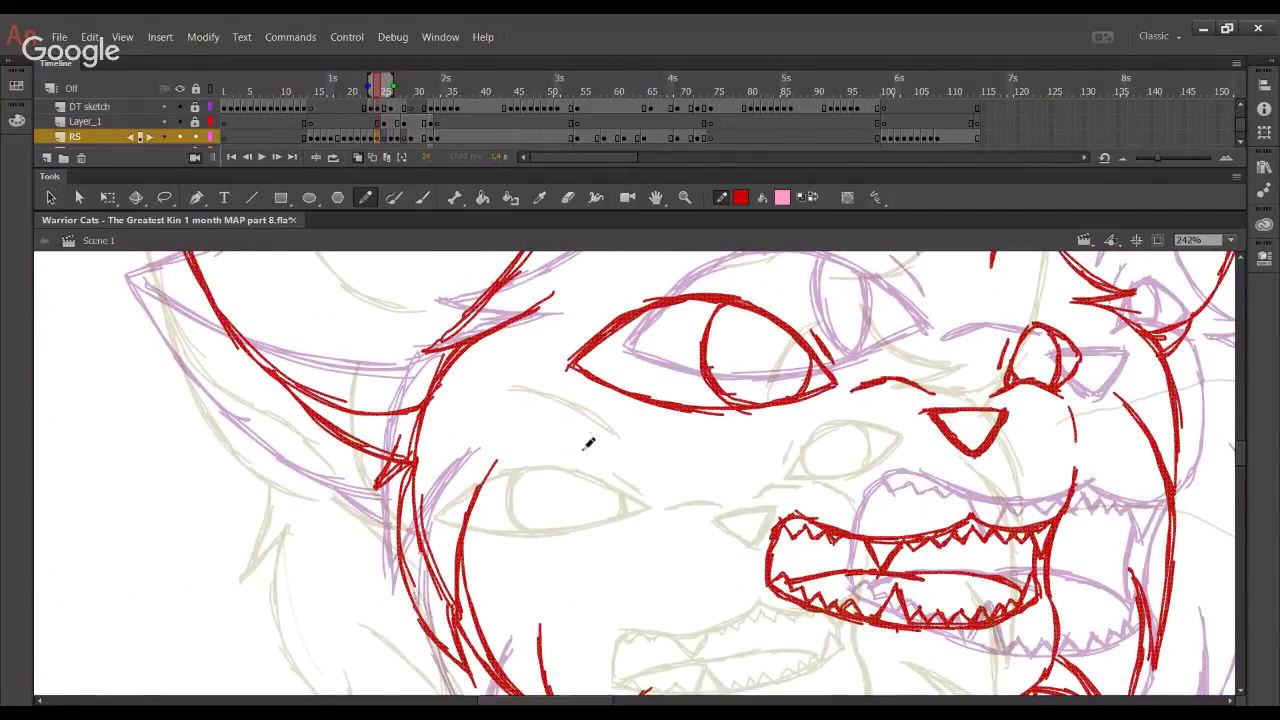
key(ctrl+z)
key(ctrl+z)
mouse_move(613, 528)
mouse_down()
mouse_move(551, 434)
mouse_move(563, 437)
mouse_move(591, 580)
mouse_move(577, 587)
mouse_up()
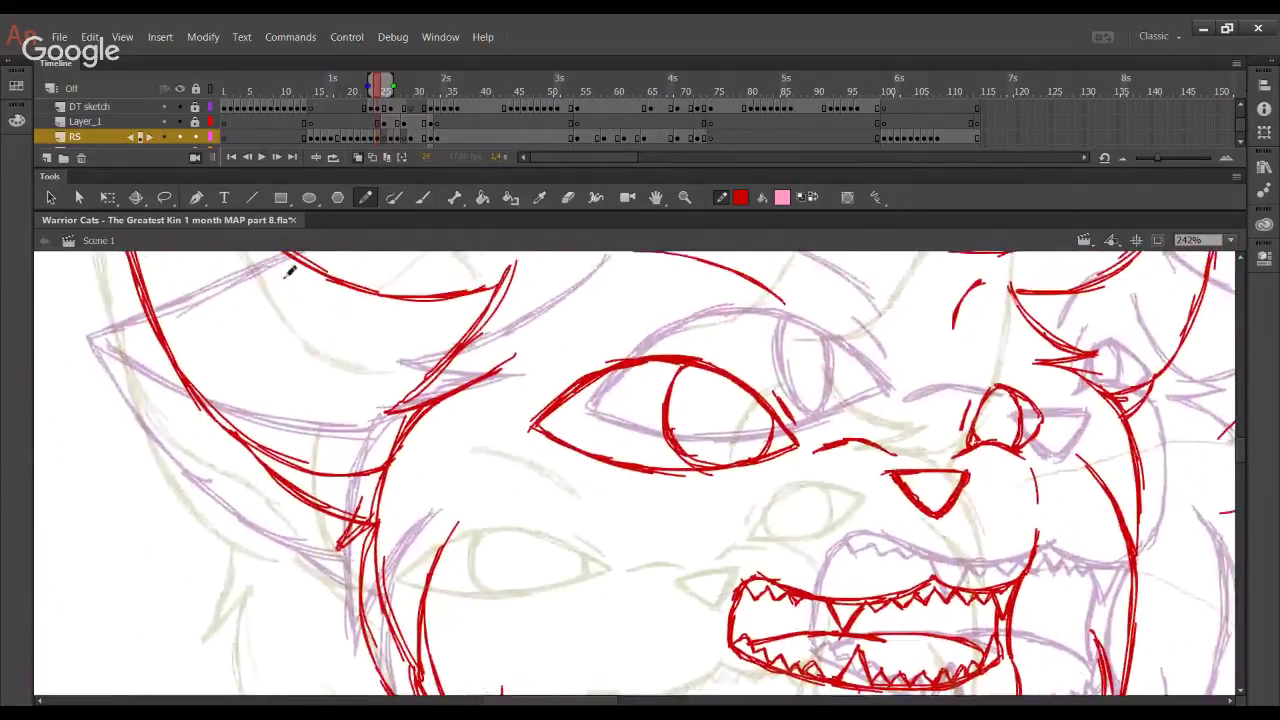
Lasso the fur tuft below the near ear, the inner cheek outline and the chin tufts at frame 24, and delete them
click(165, 197)
drag(463, 370, 484, 480)
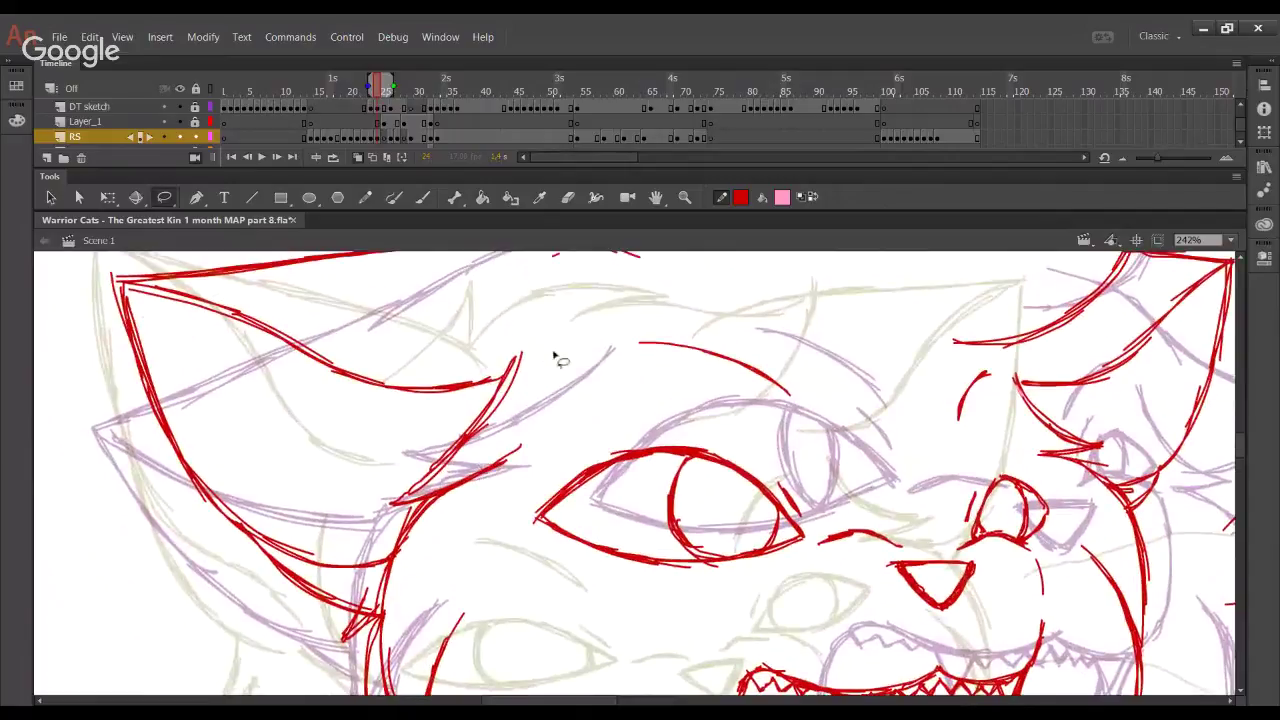
mouse_move(553, 351)
mouse_down()
mouse_move(490, 394)
mouse_move(382, 514)
mouse_move(393, 534)
mouse_move(376, 678)
mouse_move(395, 687)
mouse_move(549, 446)
mouse_move(562, 365)
mouse_up()
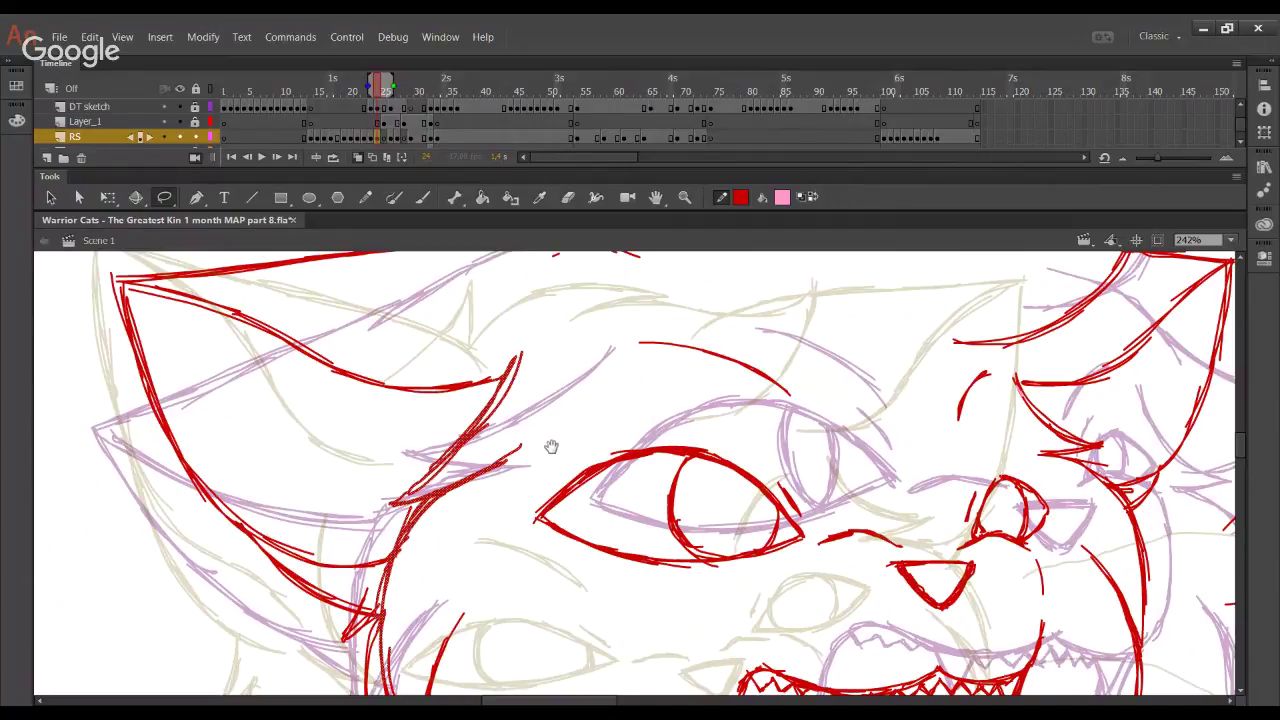
scroll(551, 446, down, 5)
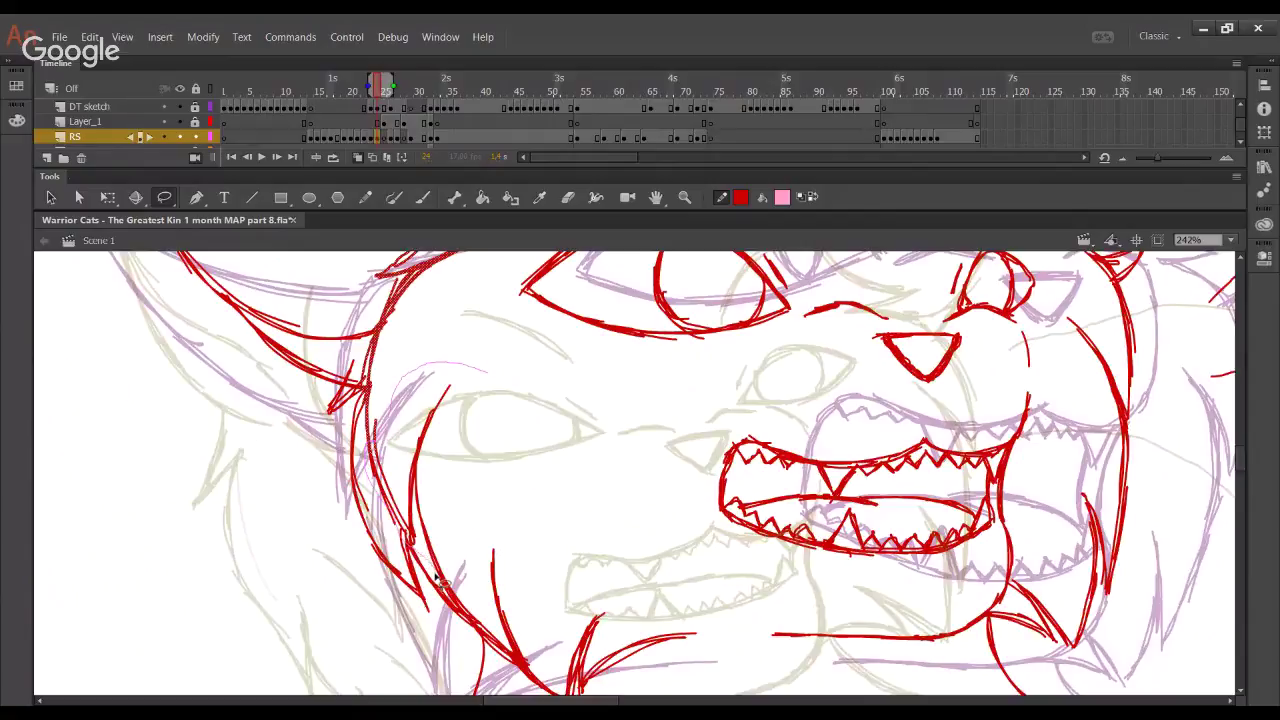
mouse_move(466, 615)
mouse_down()
mouse_move(514, 678)
mouse_move(729, 665)
mouse_move(689, 575)
mouse_move(470, 335)
mouse_up()
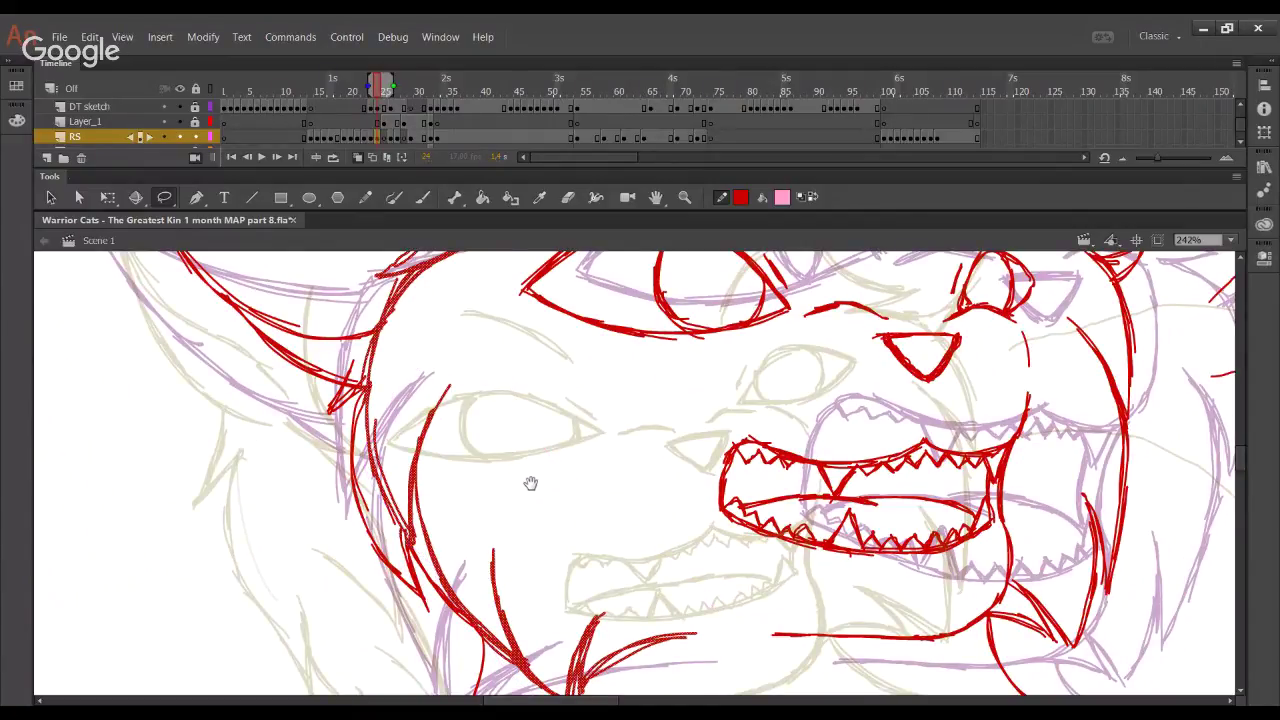
drag(514, 420, 464, 256)
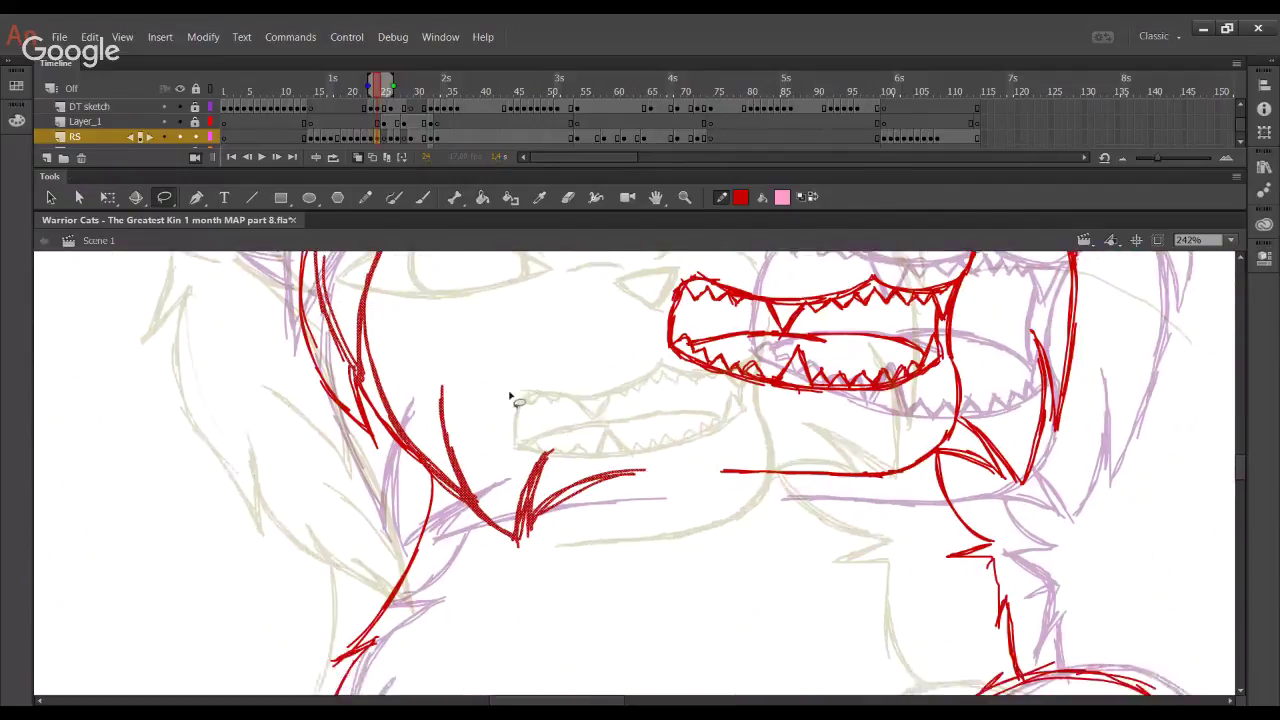
key(Delete)
Try a pencil stroke for the fur tuft below the near ear, undo it, and save the file
drag(481, 373, 536, 548)
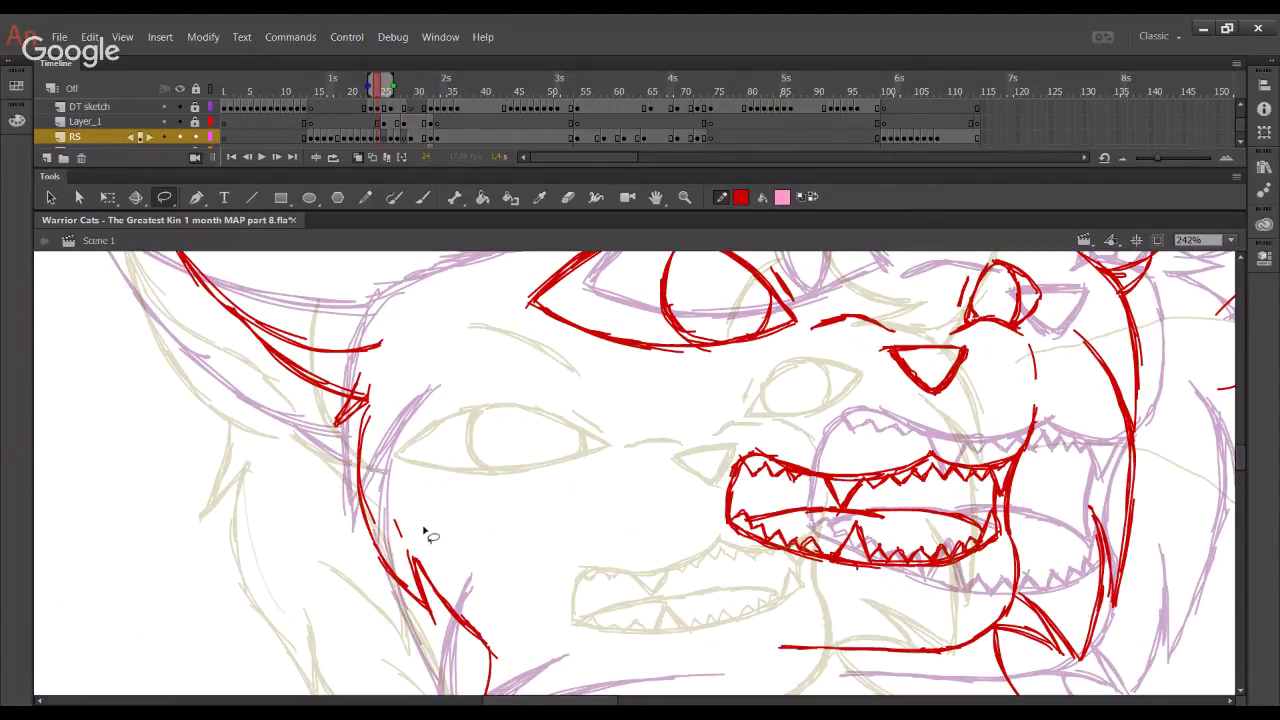
key(y)
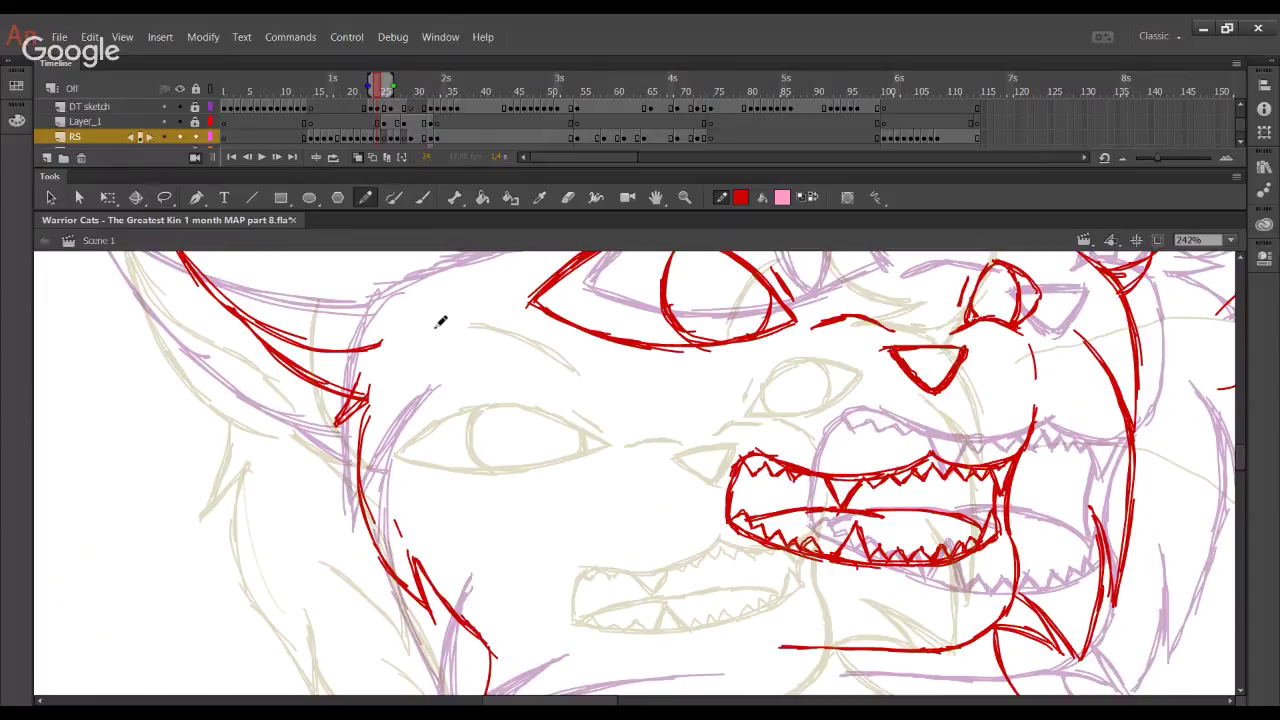
drag(446, 361, 491, 576)
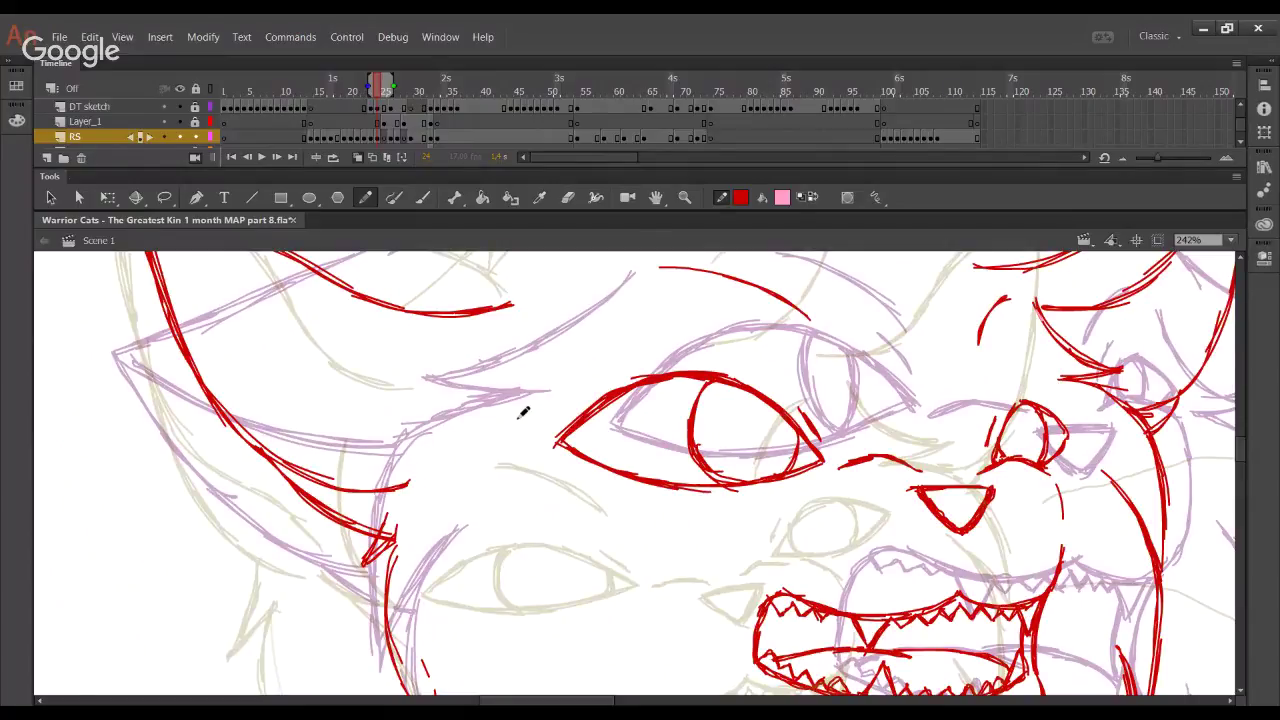
mouse_move(503, 324)
mouse_down()
mouse_move(421, 434)
mouse_move(554, 392)
mouse_up()
key(ctrl+z)
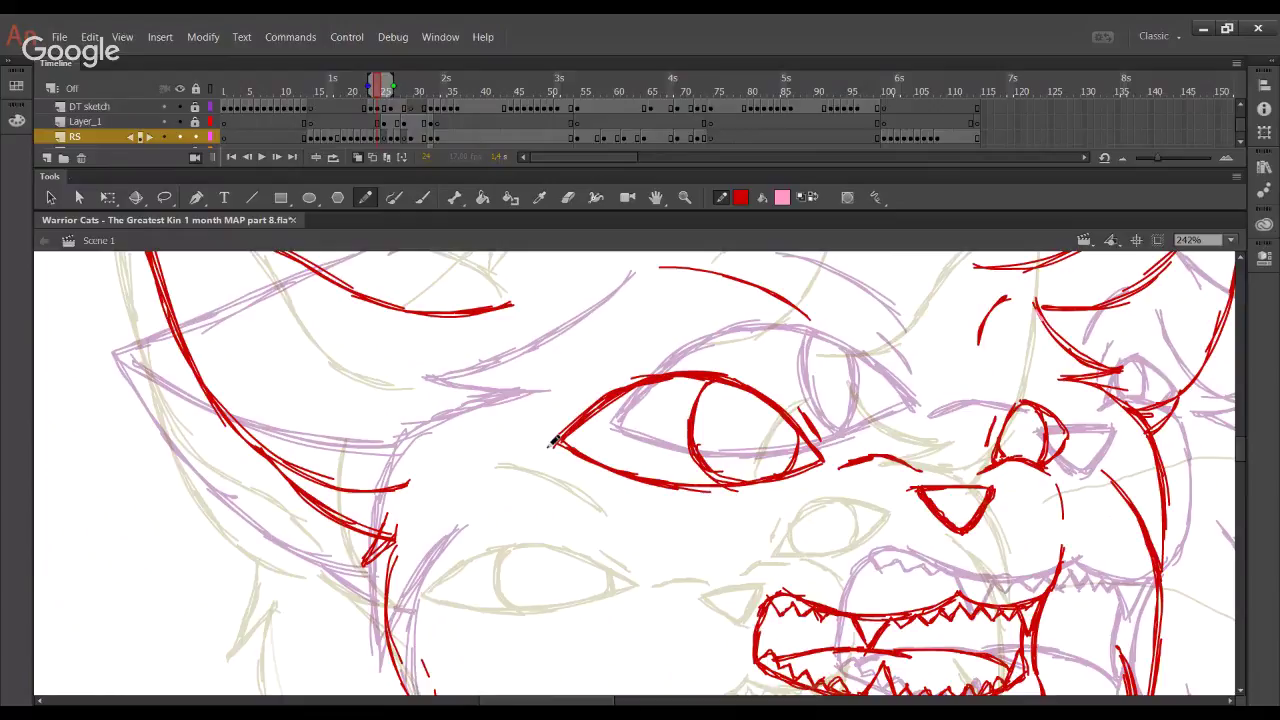
key(ctrl+s)
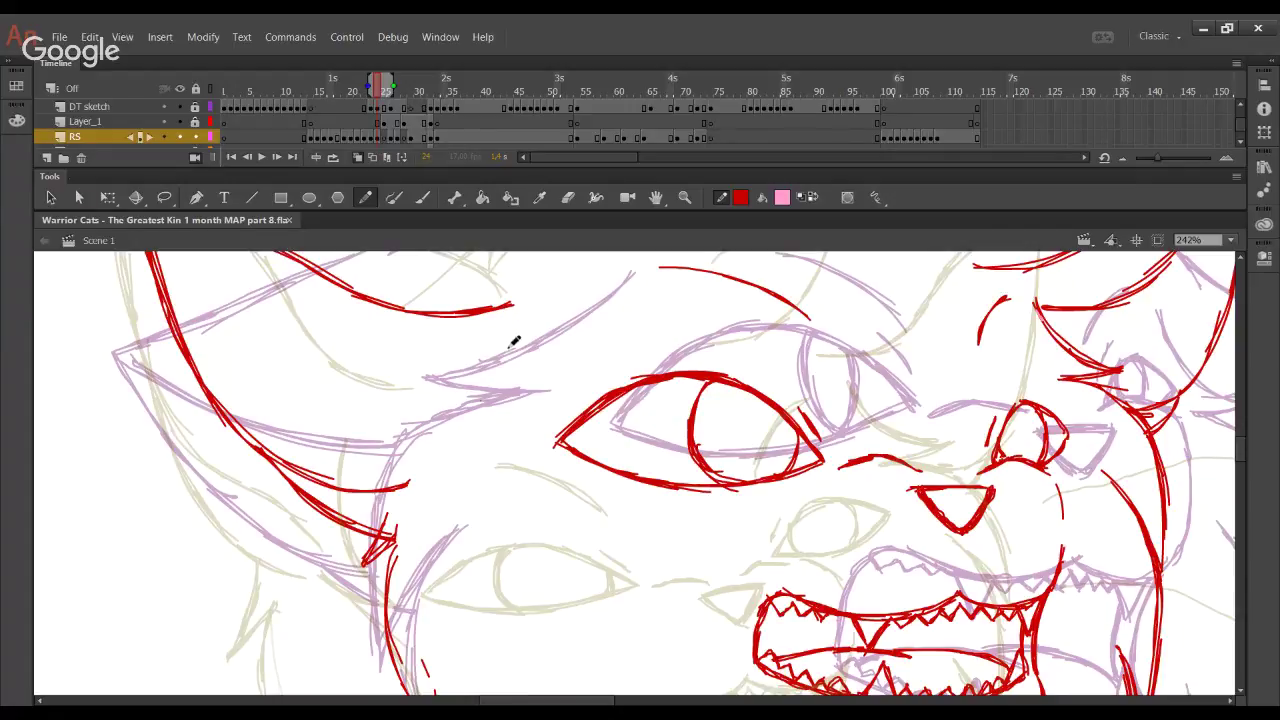
Redraw the fur tuft beside the near ear's base at frame 24 with red strokes meeting in a point
mouse_move(516, 324)
mouse_down()
mouse_move(423, 466)
mouse_move(500, 421)
mouse_up()
drag(420, 466, 517, 413)
key(ctrl+z)
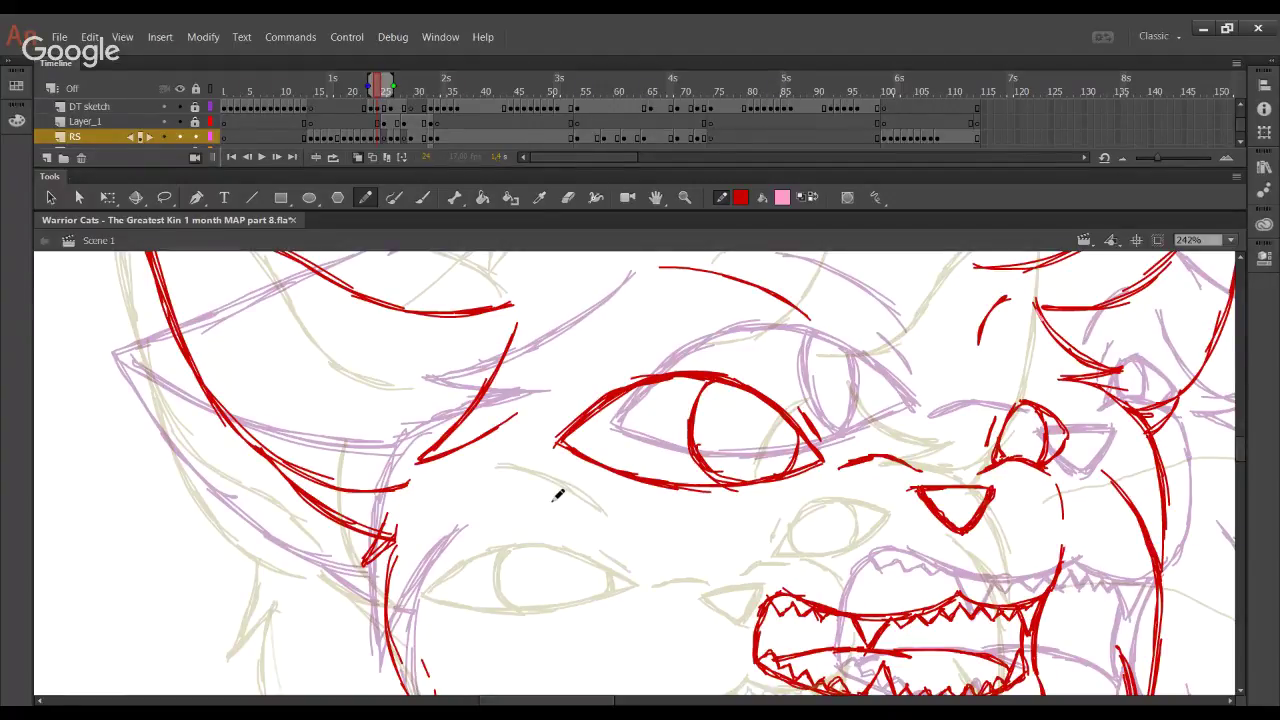
mouse_move(517, 517)
mouse_down()
mouse_move(523, 424)
mouse_move(481, 349)
mouse_move(449, 400)
mouse_up()
key(ctrl+z)
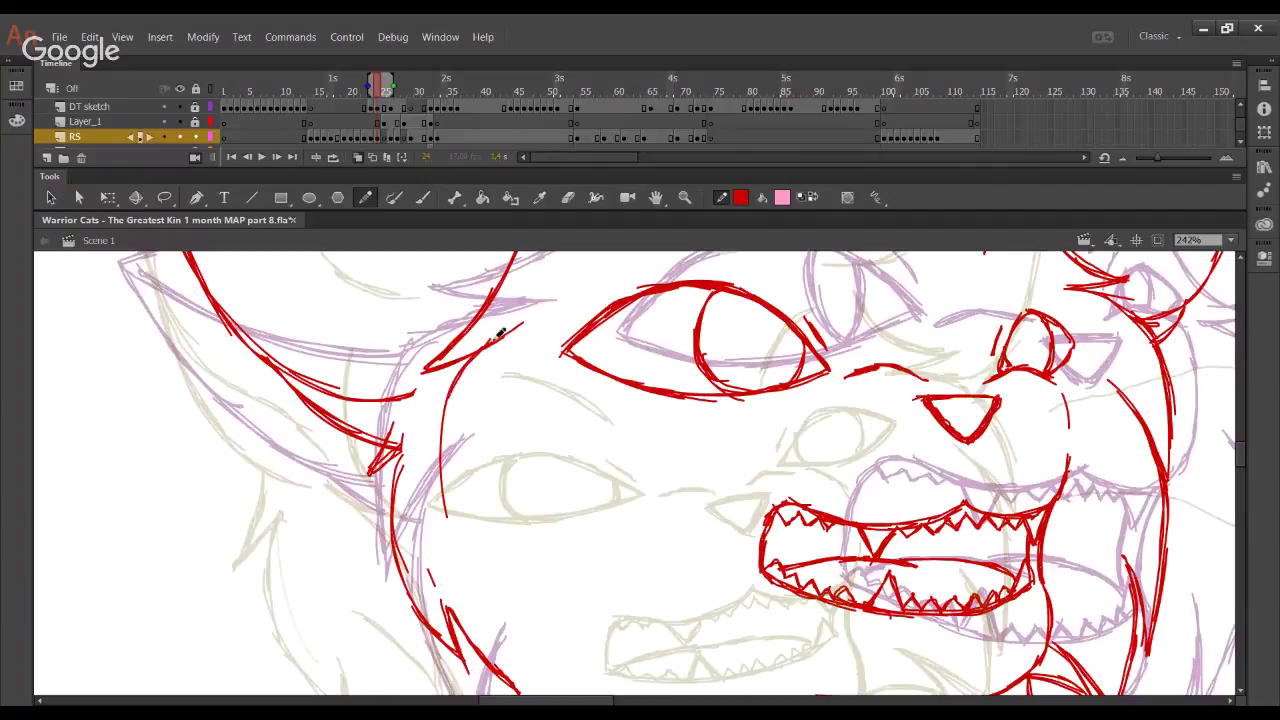
Draw the upper cheek outline curving down from the ear tuft, with a short fur stroke branching inward
mouse_move(495, 340)
mouse_down()
mouse_move(439, 453)
mouse_move(447, 435)
mouse_move(459, 556)
mouse_up()
drag(441, 462, 482, 564)
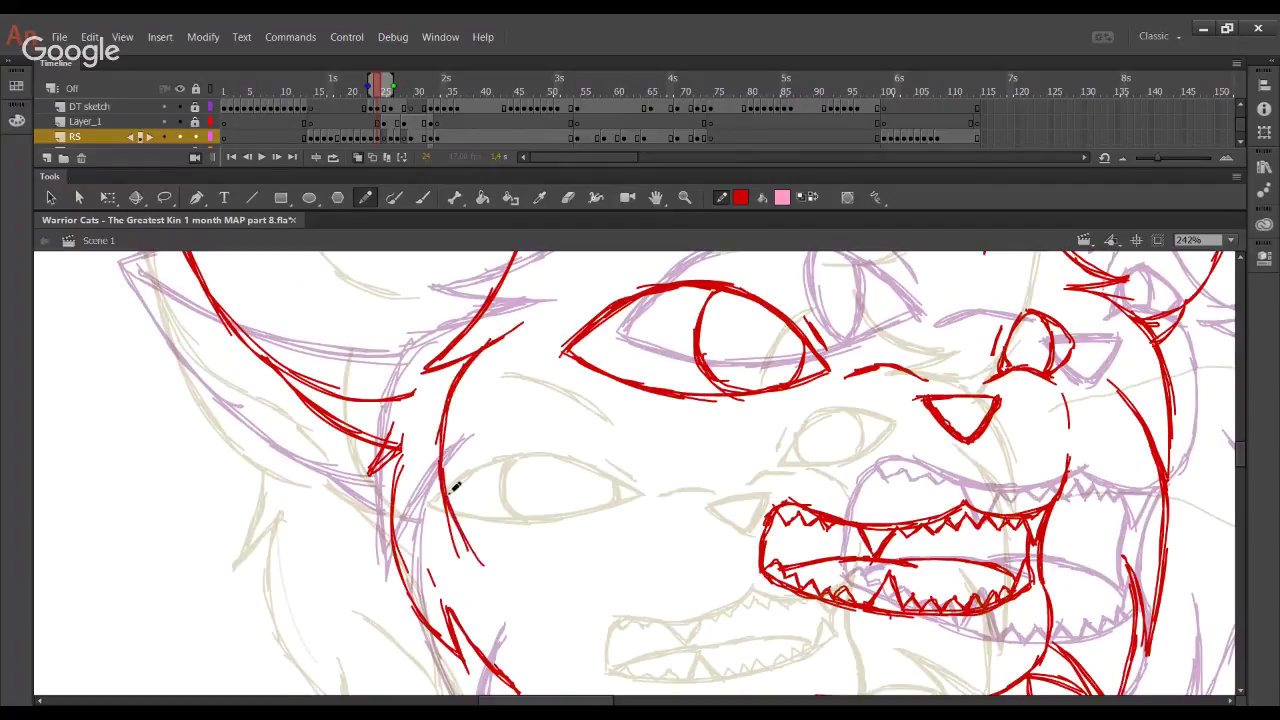
mouse_move(451, 500)
mouse_down()
mouse_move(496, 580)
mouse_move(504, 458)
mouse_up()
mouse_move(495, 577)
mouse_down()
mouse_move(503, 466)
mouse_move(543, 437)
mouse_move(519, 315)
mouse_up()
key(ctrl+z)
Continue the cheek outline down to the jaw point and add the pointed fur tufts along the cheek and chin
mouse_move(434, 404)
mouse_down()
mouse_move(543, 574)
mouse_move(494, 523)
mouse_move(519, 549)
mouse_up()
drag(441, 438, 543, 571)
mouse_move(494, 523)
mouse_down()
mouse_move(544, 572)
mouse_move(511, 469)
mouse_up()
drag(511, 470, 541, 572)
mouse_move(638, 572)
mouse_down()
mouse_move(588, 610)
mouse_move(587, 564)
mouse_move(574, 612)
mouse_up()
drag(591, 560, 573, 615)
mouse_move(586, 606)
mouse_down()
mouse_move(636, 572)
mouse_move(538, 571)
mouse_move(570, 612)
mouse_move(532, 568)
mouse_up()
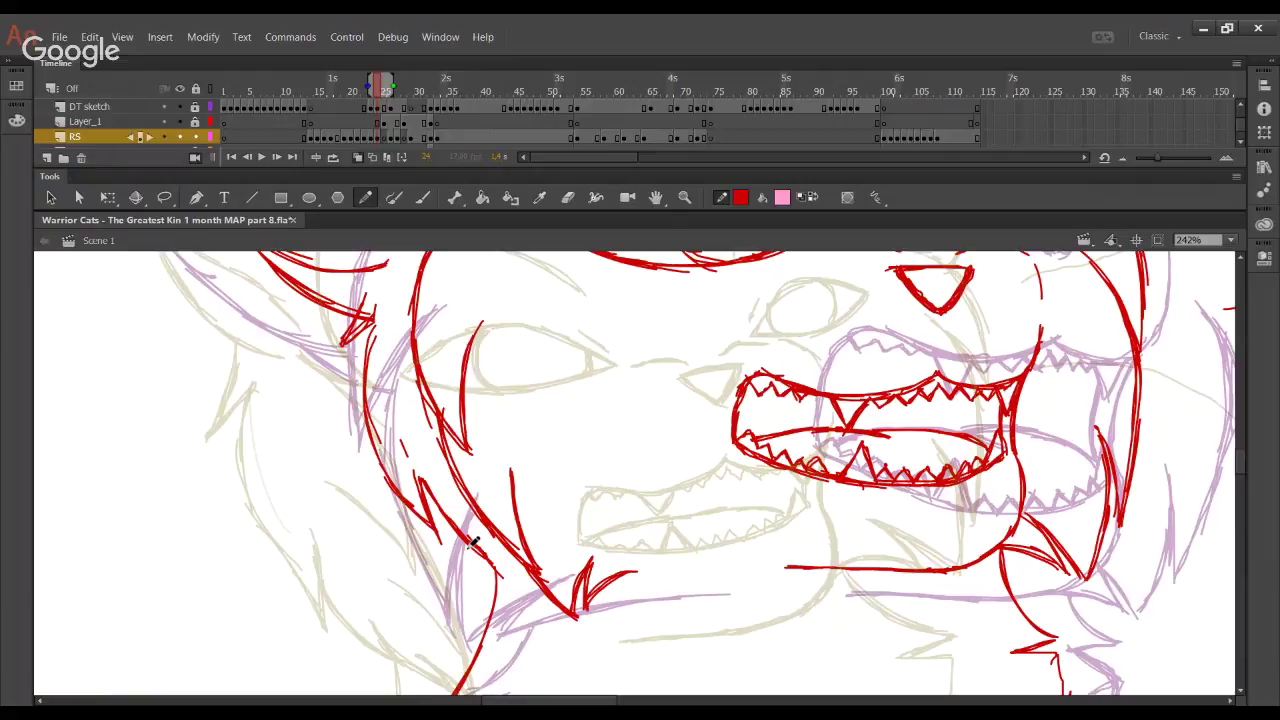
Add a stroke to the outer neck fur tuft and connect the near ear's lower lines to the cheek outline
drag(496, 498, 506, 610)
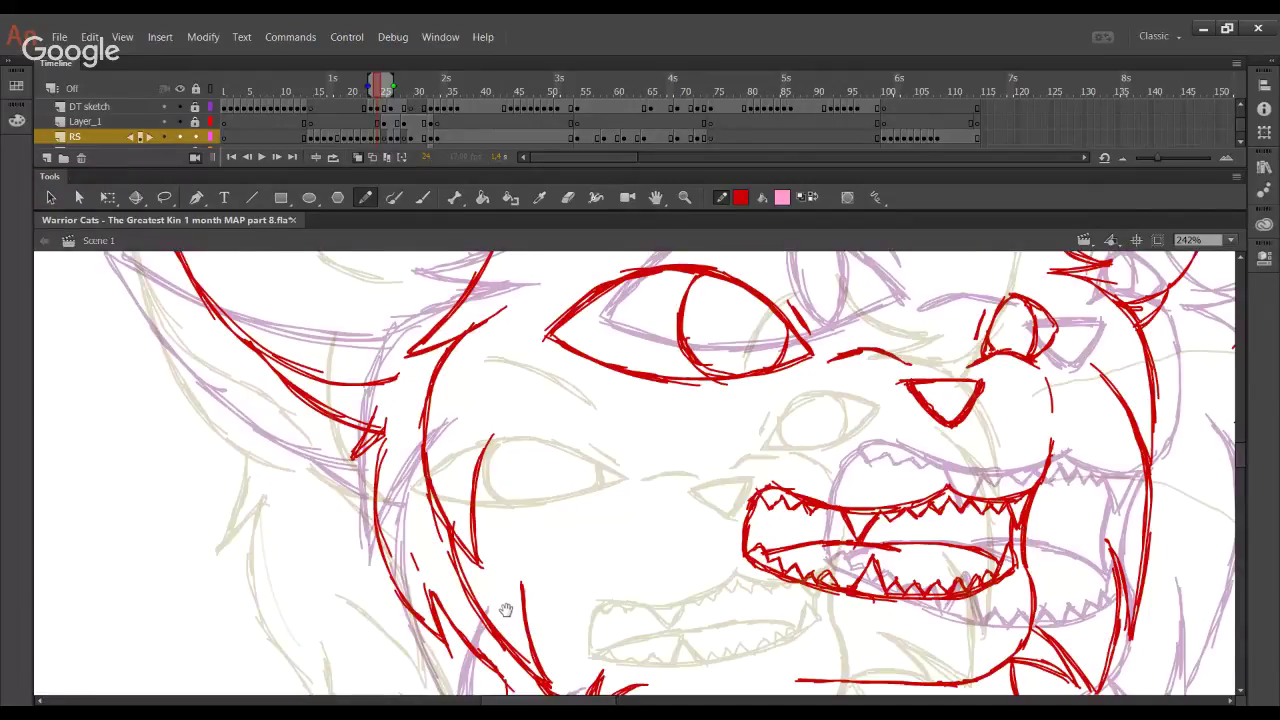
drag(506, 610, 512, 546)
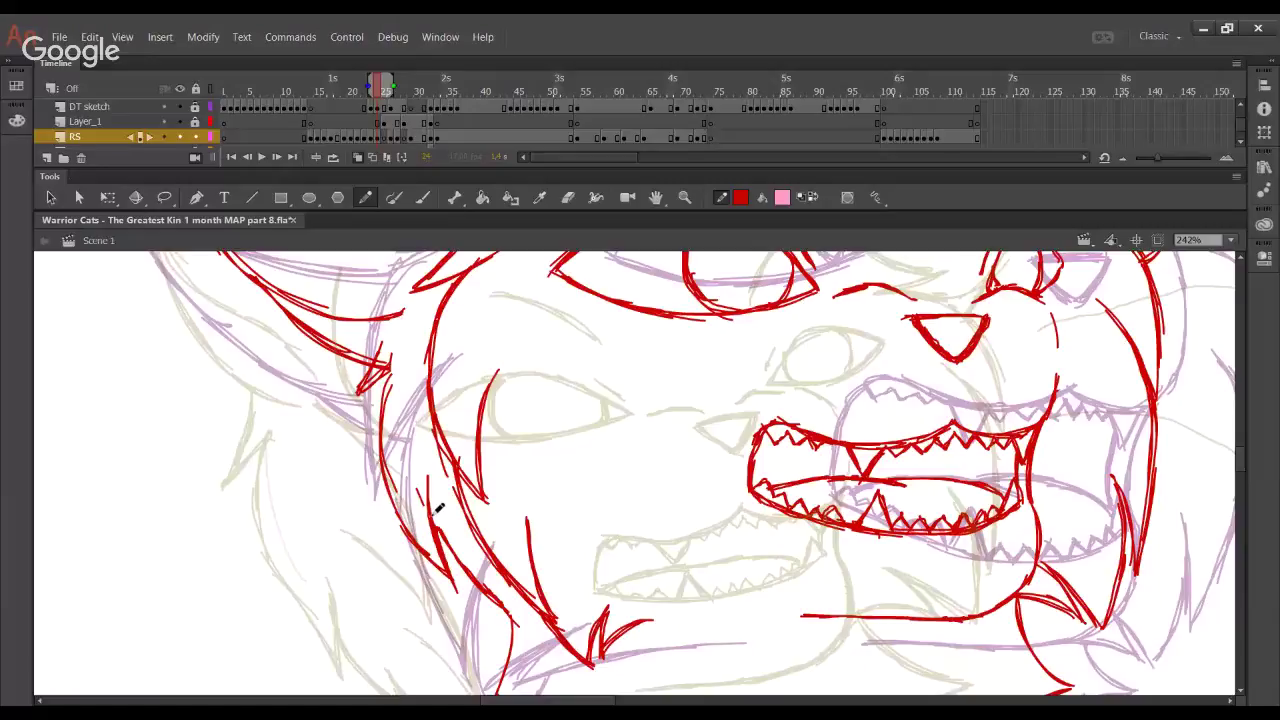
drag(426, 474, 446, 548)
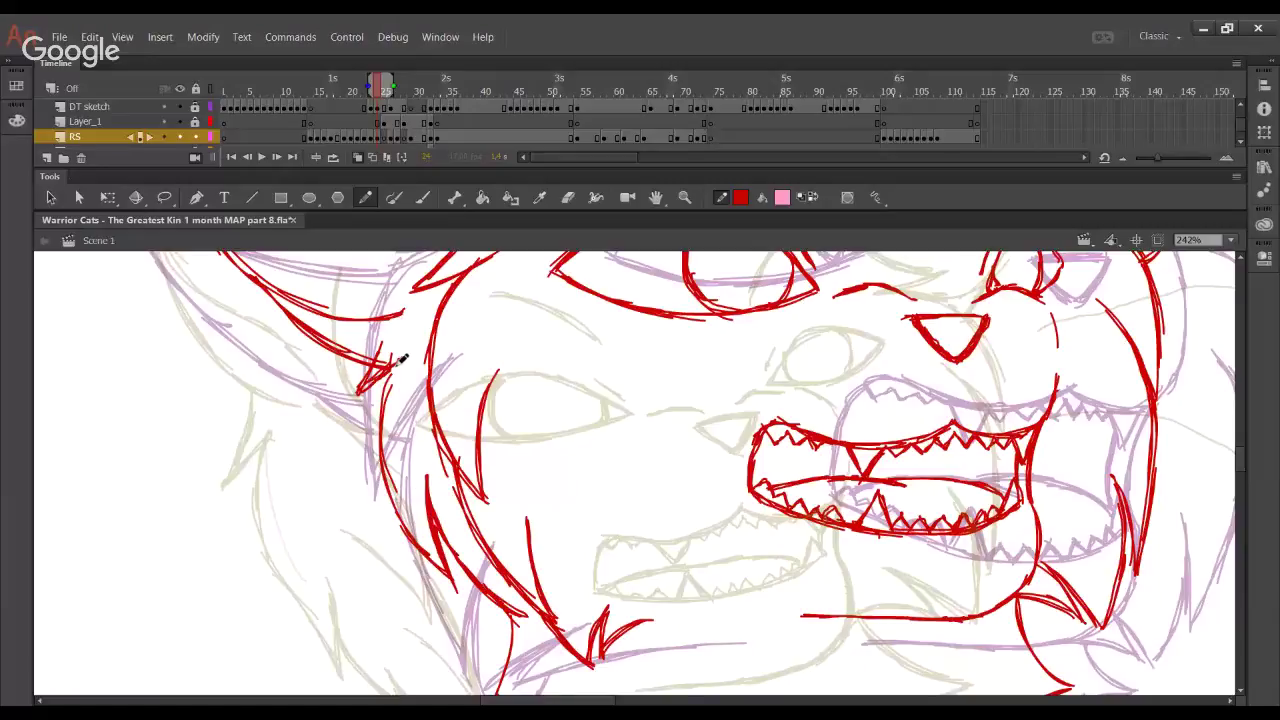
mouse_move(400, 360)
mouse_down()
mouse_move(432, 582)
mouse_move(515, 556)
mouse_up()
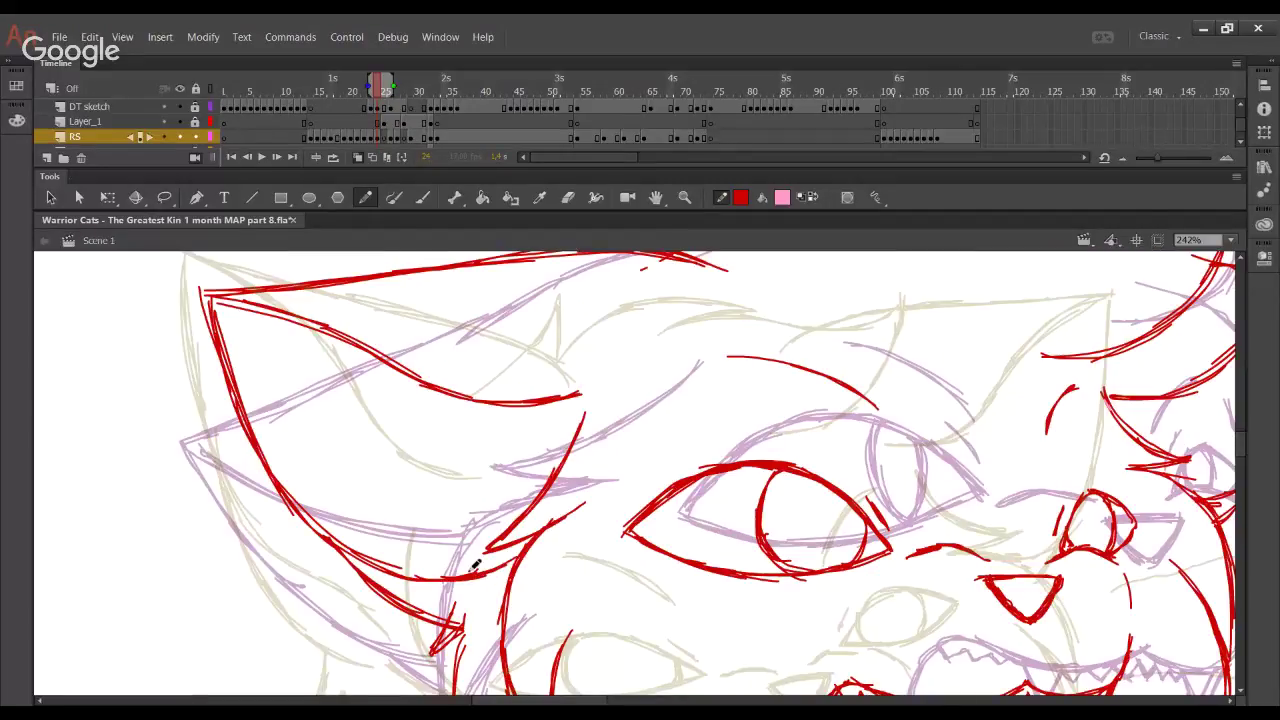
mouse_move(466, 628)
mouse_down()
mouse_move(508, 620)
mouse_move(511, 519)
mouse_move(434, 449)
mouse_up()
key(space)
Check frame 24 against frame 25, return to frame 24's mouth and jaw, and undo a trial stroke beside the mouth
drag(683, 528, 516, 464)
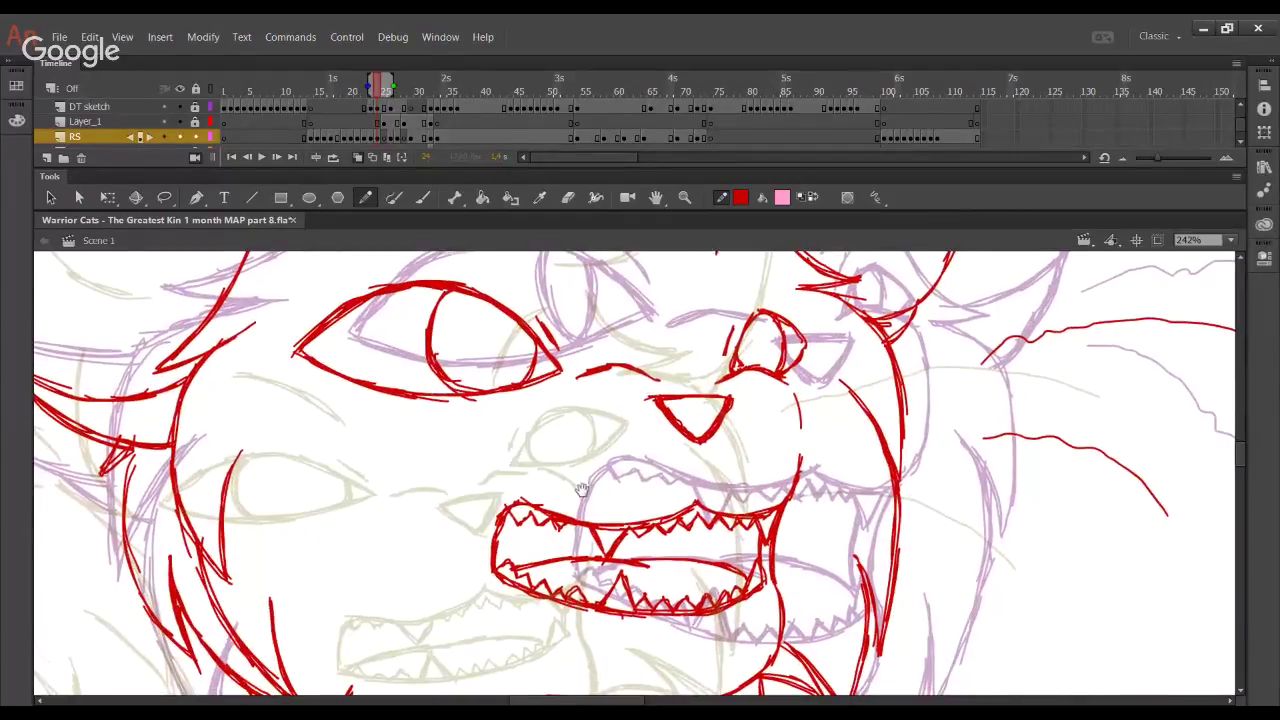
mouse_move(553, 413)
mouse_down()
mouse_move(650, 453)
mouse_move(736, 399)
mouse_up()
key(.)
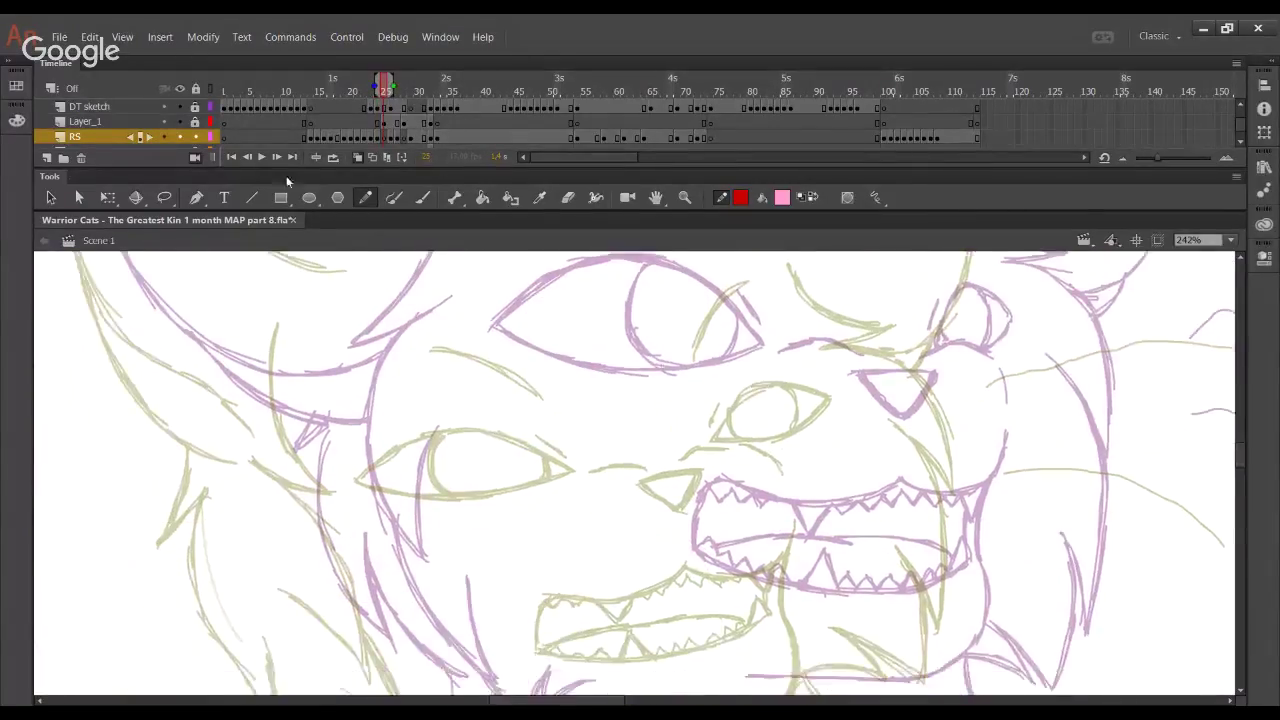
click(275, 157)
click(250, 158)
drag(696, 495, 526, 333)
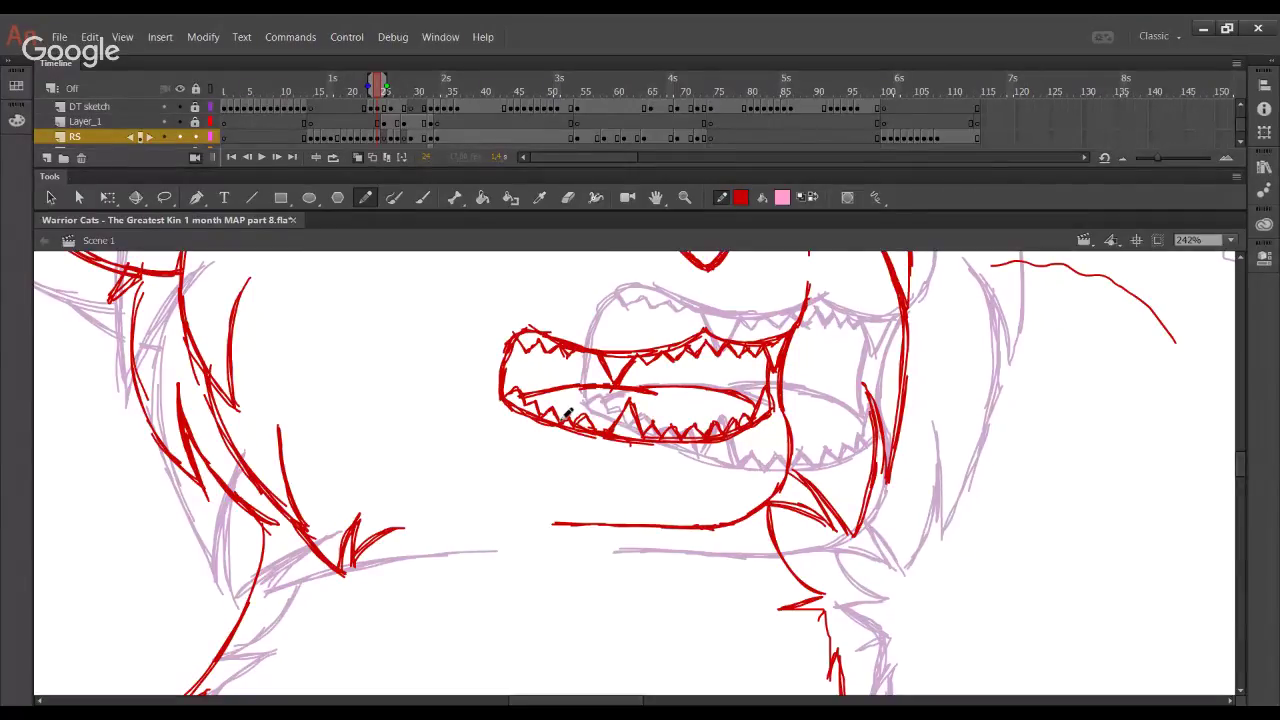
drag(388, 399, 511, 474)
key(ctrl+z)
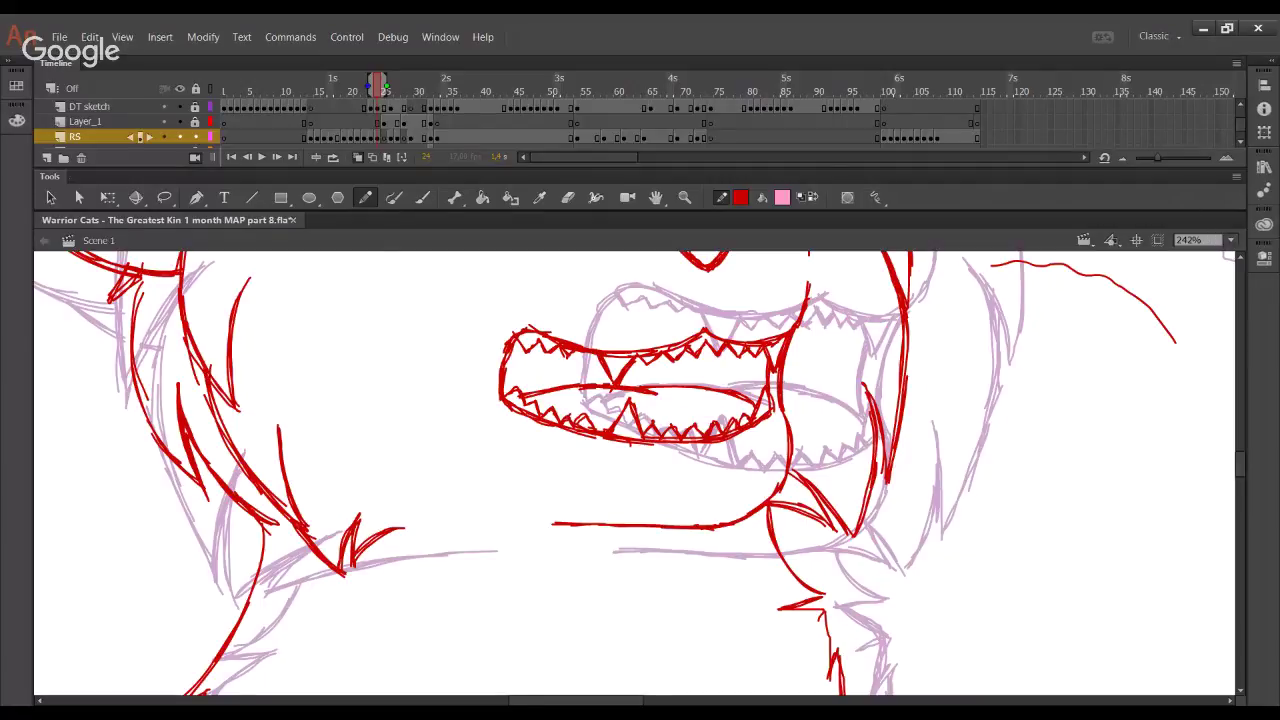
Lasso the whole head on frame 24, including the jaw and whiskers, and shift it slightly up toward the far ear
key(ctrl+1)
drag(798, 356, 774, 403)
drag(369, 87, 362, 88)
drag(600, 412, 585, 445)
click(165, 197)
mouse_move(424, 292)
mouse_down()
mouse_move(464, 271)
mouse_move(698, 262)
mouse_move(821, 534)
mouse_move(762, 602)
mouse_move(668, 582)
mouse_move(741, 614)
mouse_up()
click(741, 614)
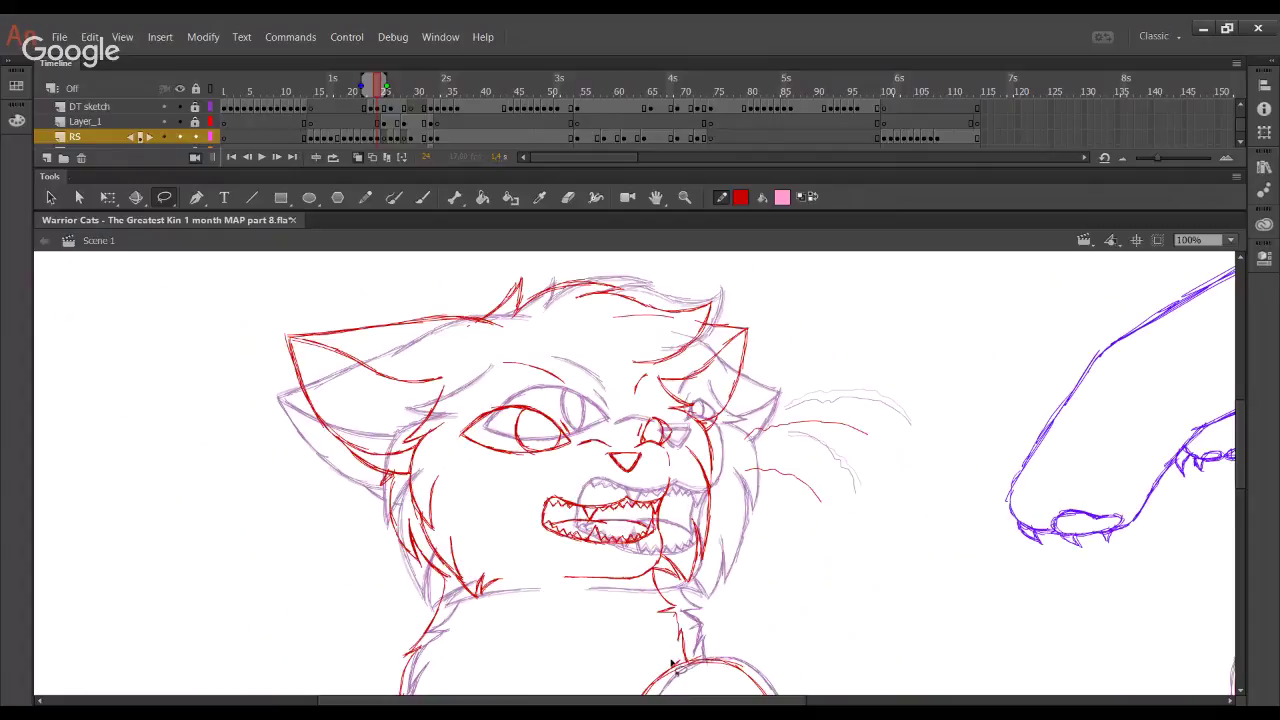
mouse_move(700, 668)
mouse_down()
mouse_move(907, 405)
mouse_move(807, 308)
mouse_move(601, 246)
mouse_move(223, 341)
mouse_move(301, 488)
mouse_move(364, 555)
mouse_move(449, 583)
mouse_move(468, 623)
mouse_move(586, 672)
mouse_up()
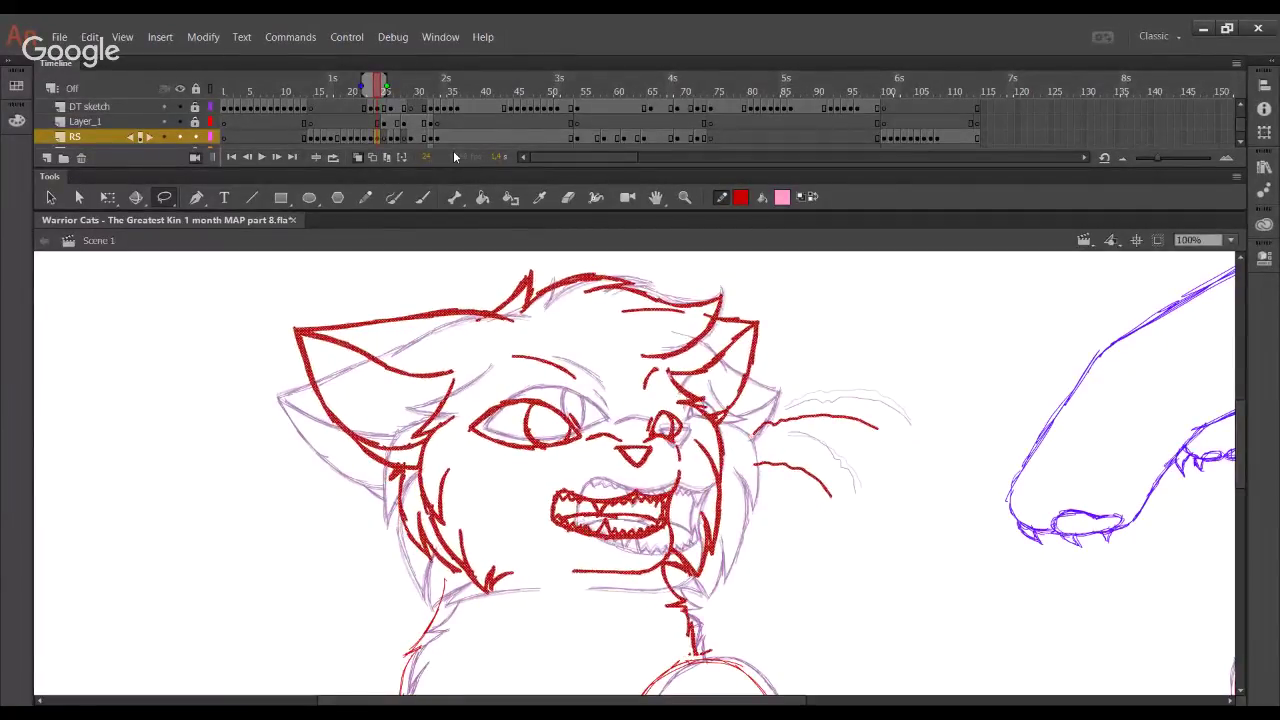
Fine-tune frame 24's selected head with Free Transform, moving the near ear tip slightly inward, and deselect it
click(108, 197)
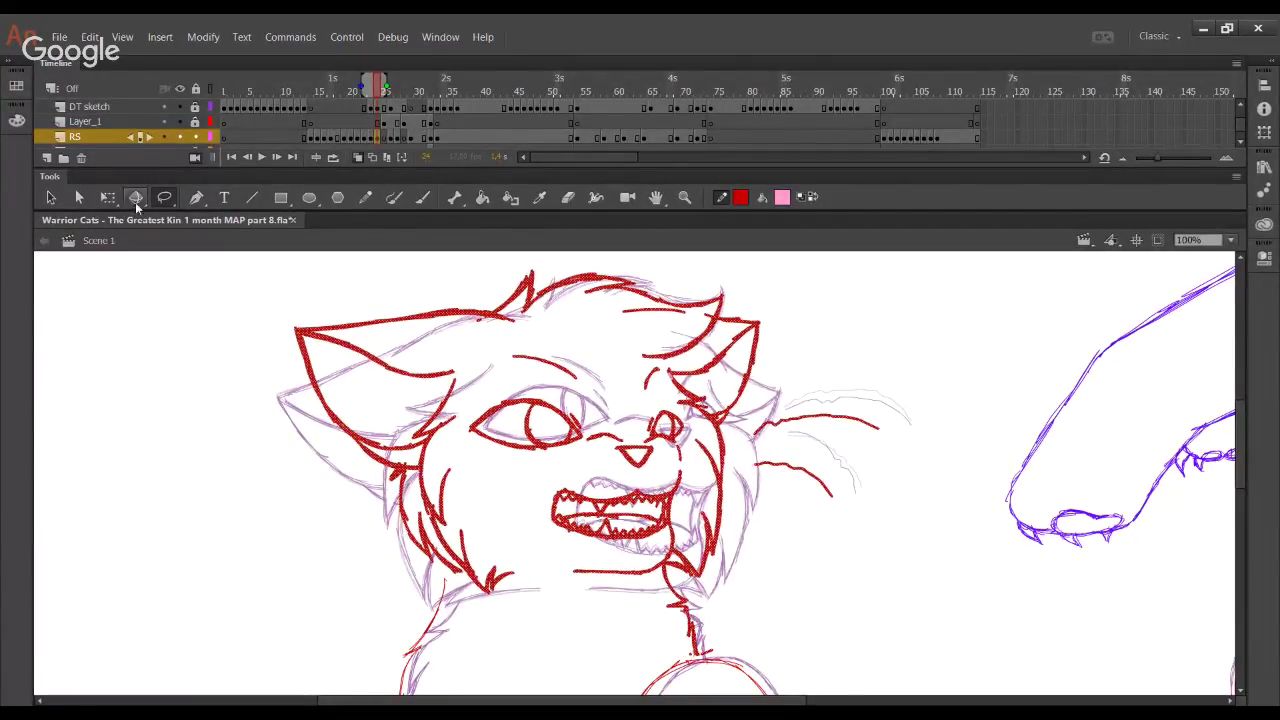
key(ctrl+a)
drag(759, 270, 762, 270)
click(729, 669)
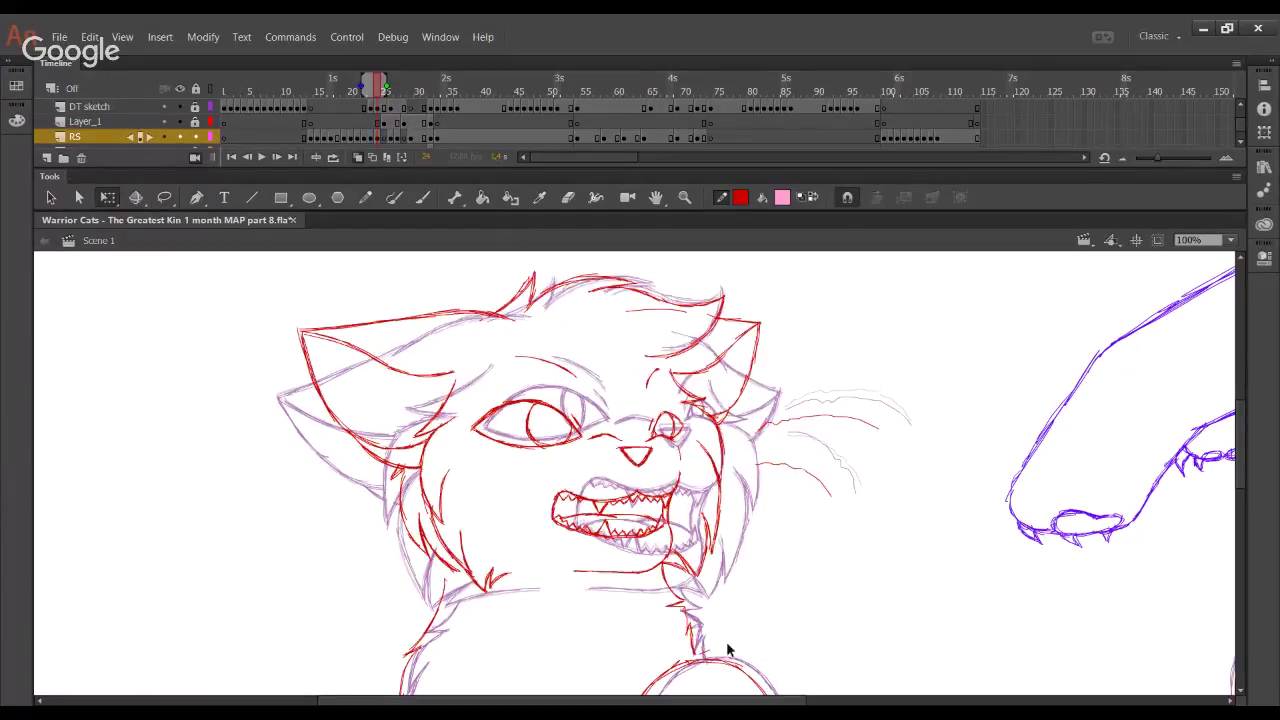
Clean up the stray end of the far neck line and draw a short stroke joining the near neck line to the cheek
click(705, 651)
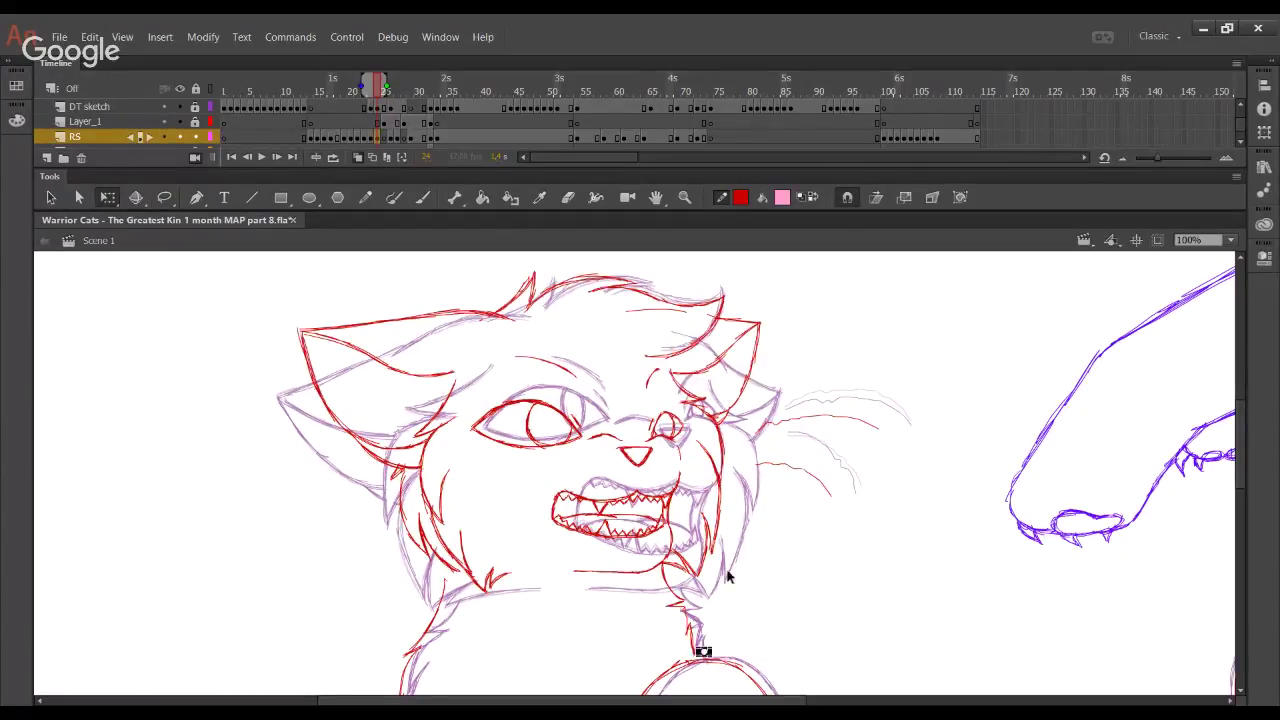
click(365, 197)
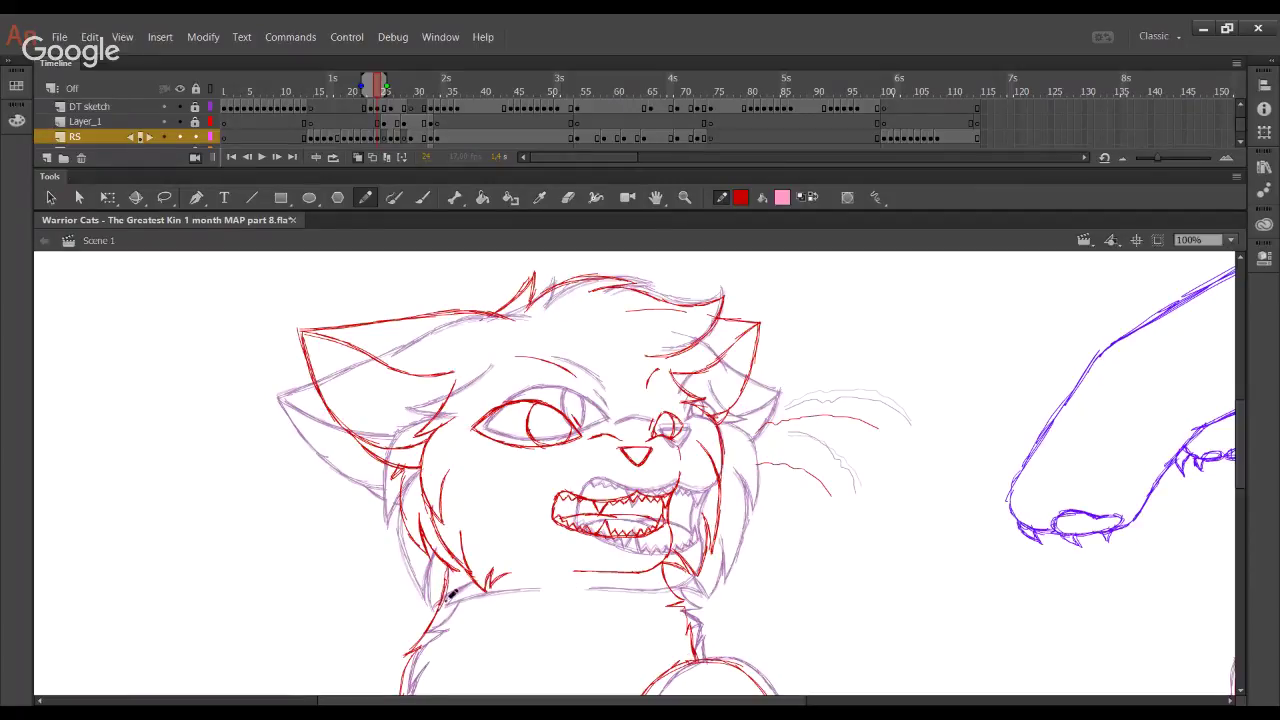
drag(447, 567, 448, 589)
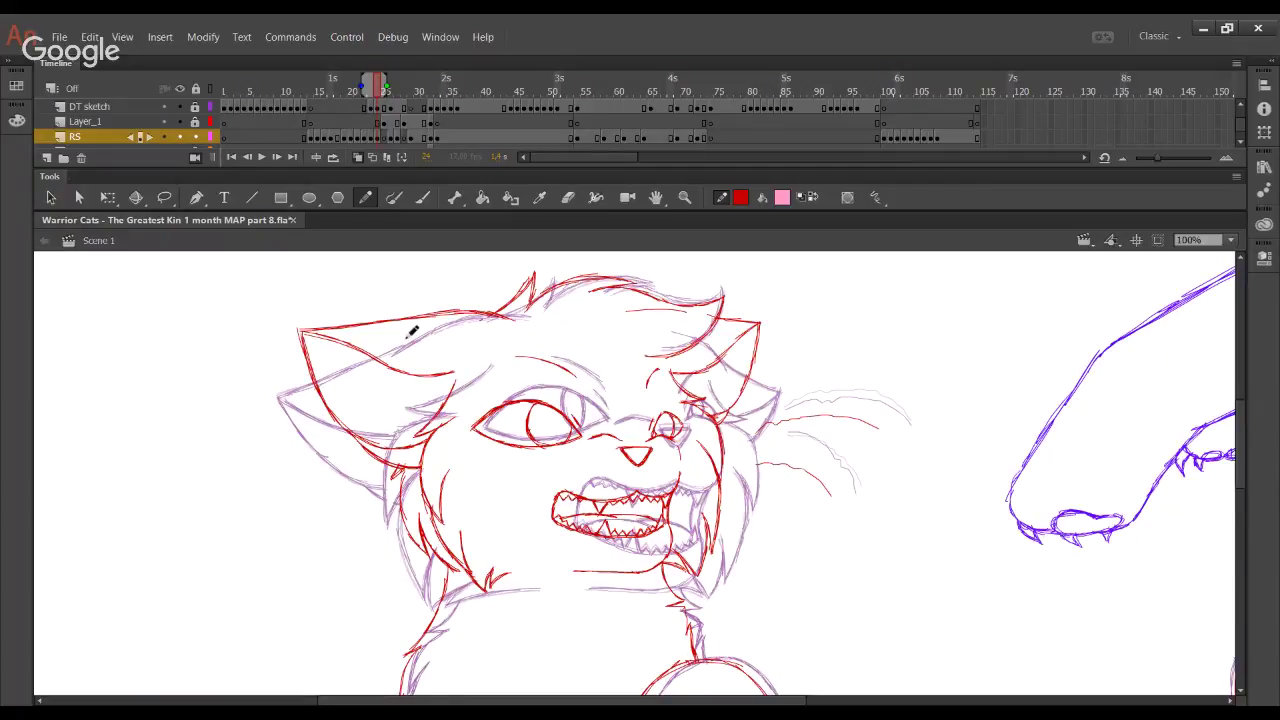
Step back and forth through frames 23 to 26 to check the head turn, ending on the empty frame 25
click(247, 157)
click(272, 157)
click(273, 159)
click(273, 160)
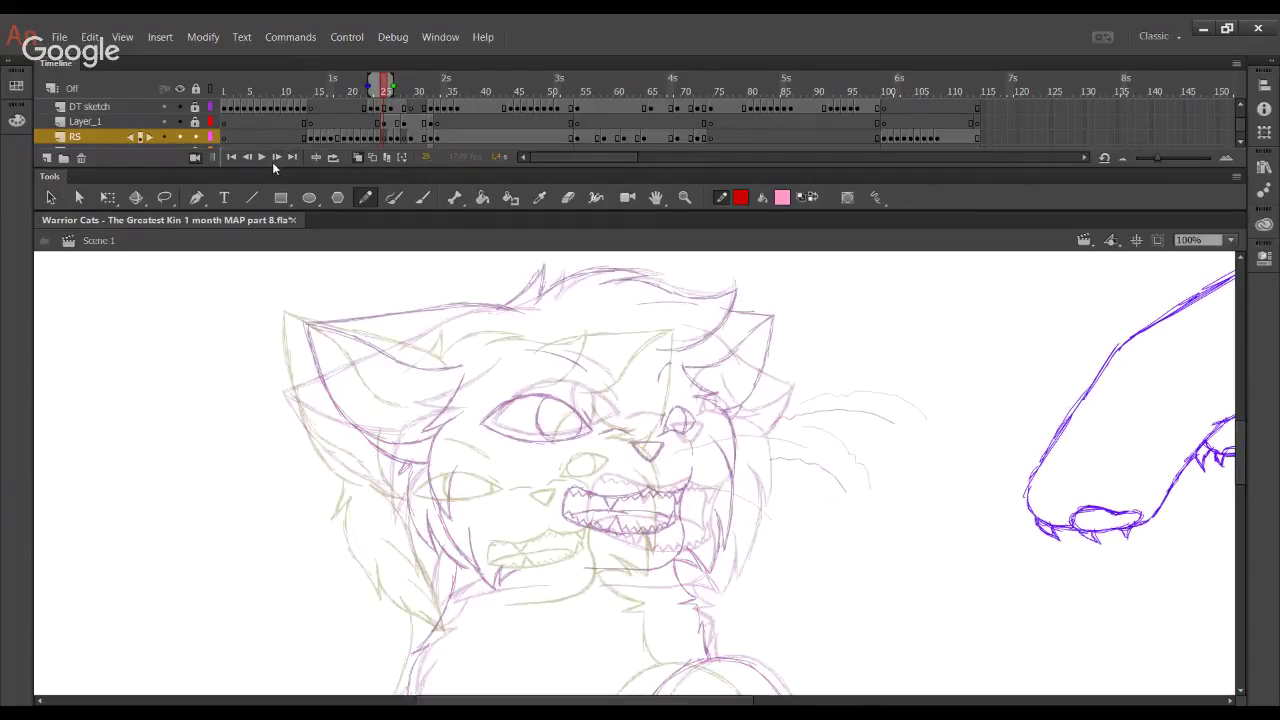
click(274, 162)
click(250, 160)
click(250, 159)
click(250, 159)
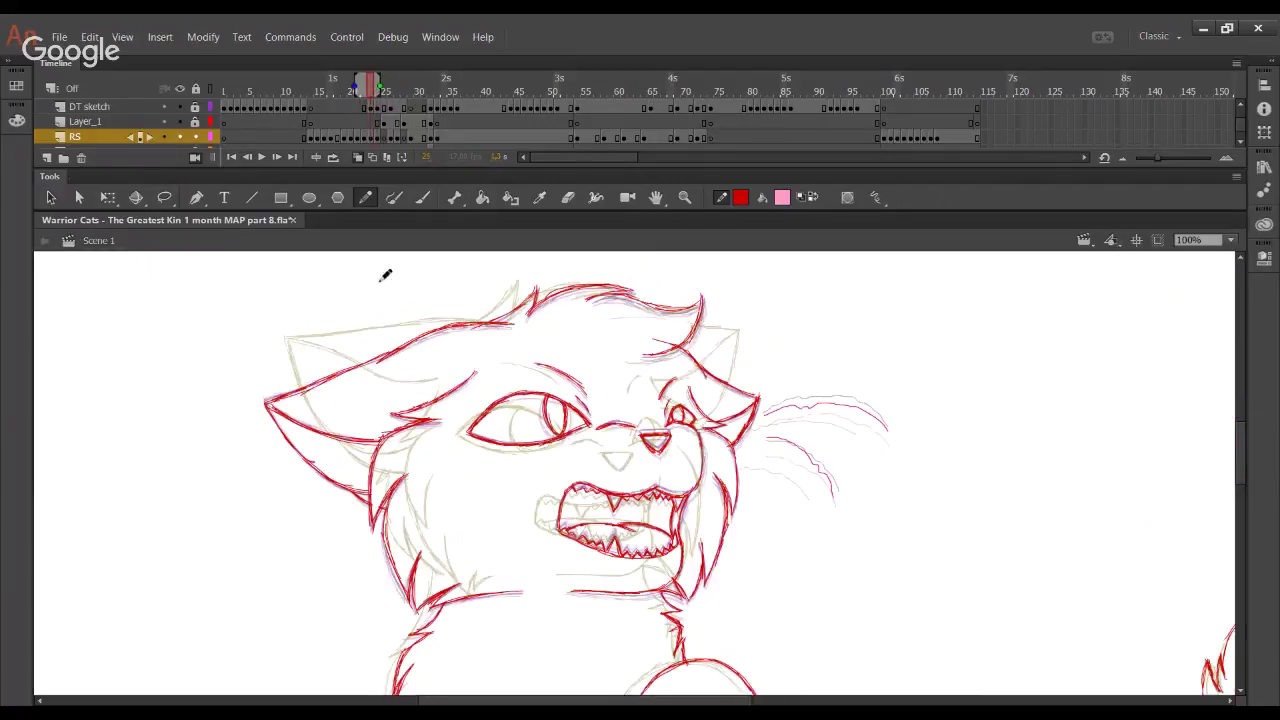
click(276, 157)
click(275, 157)
click(274, 157)
click(274, 157)
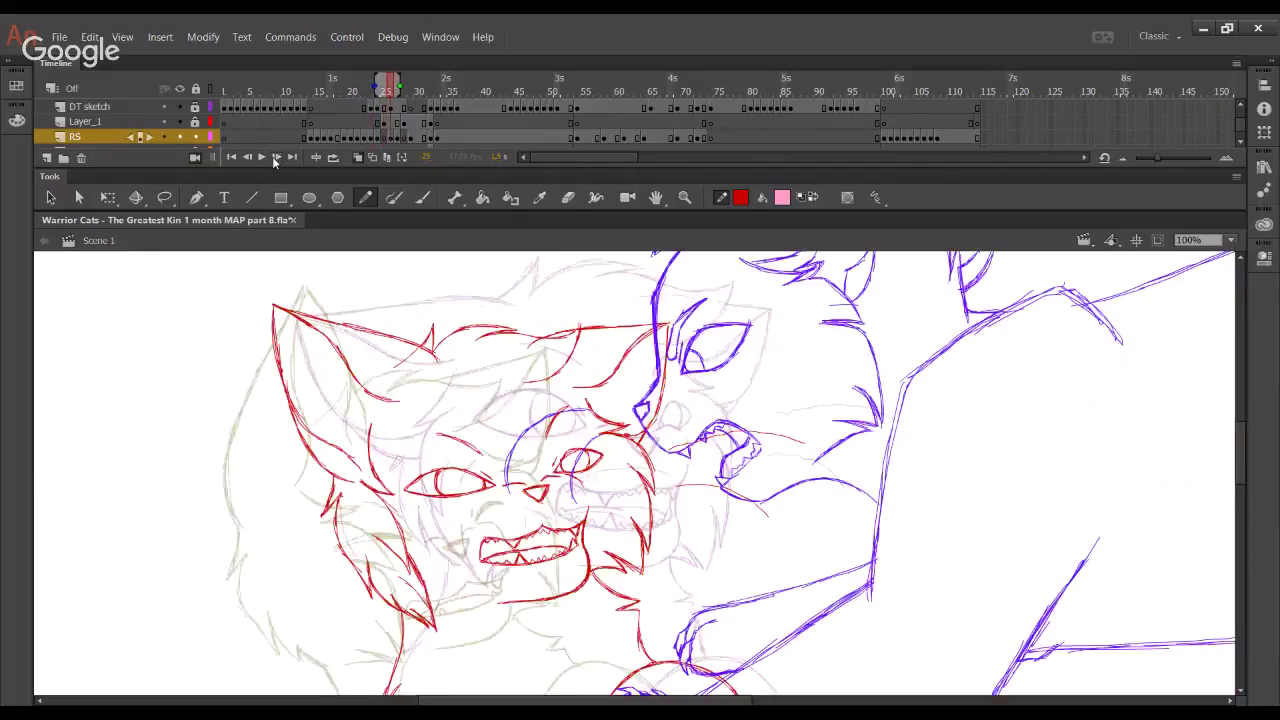
click(247, 158)
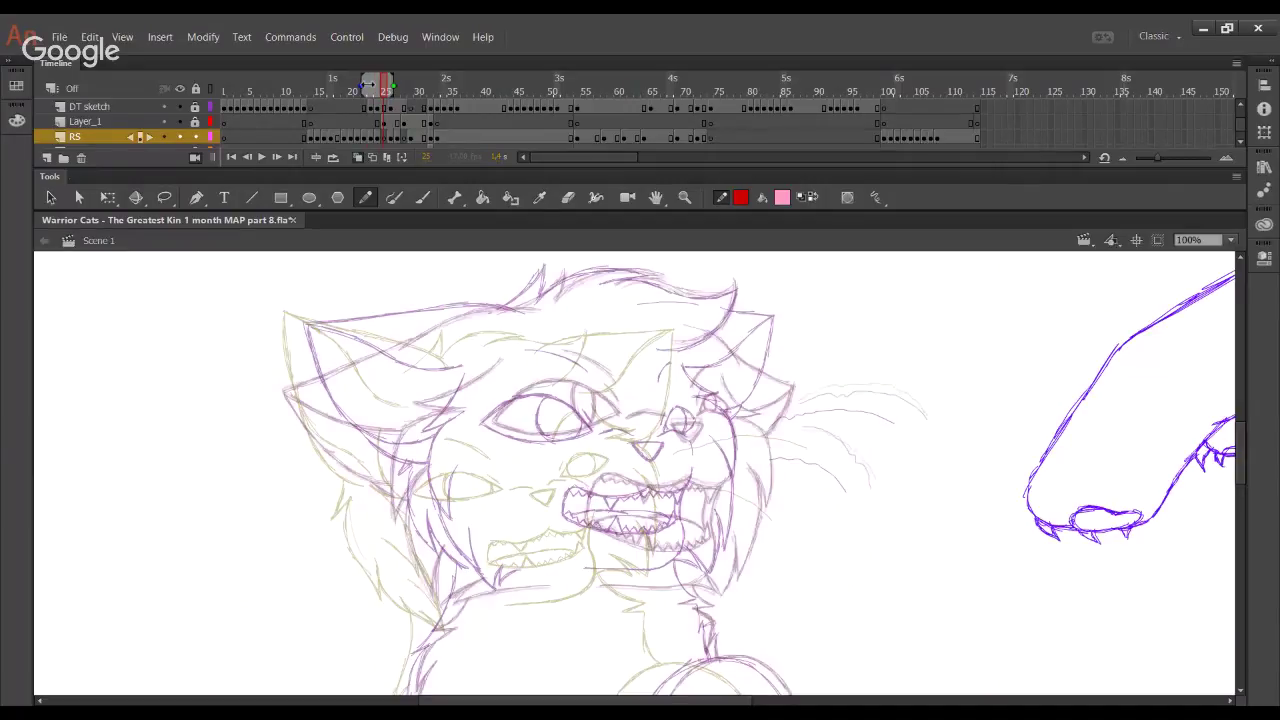
Set the onion skin to start two frames back and draw the triangular nose on frame 25 between the neighbouring frames' noses
drag(372, 87, 368, 88)
drag(366, 84, 369, 83)
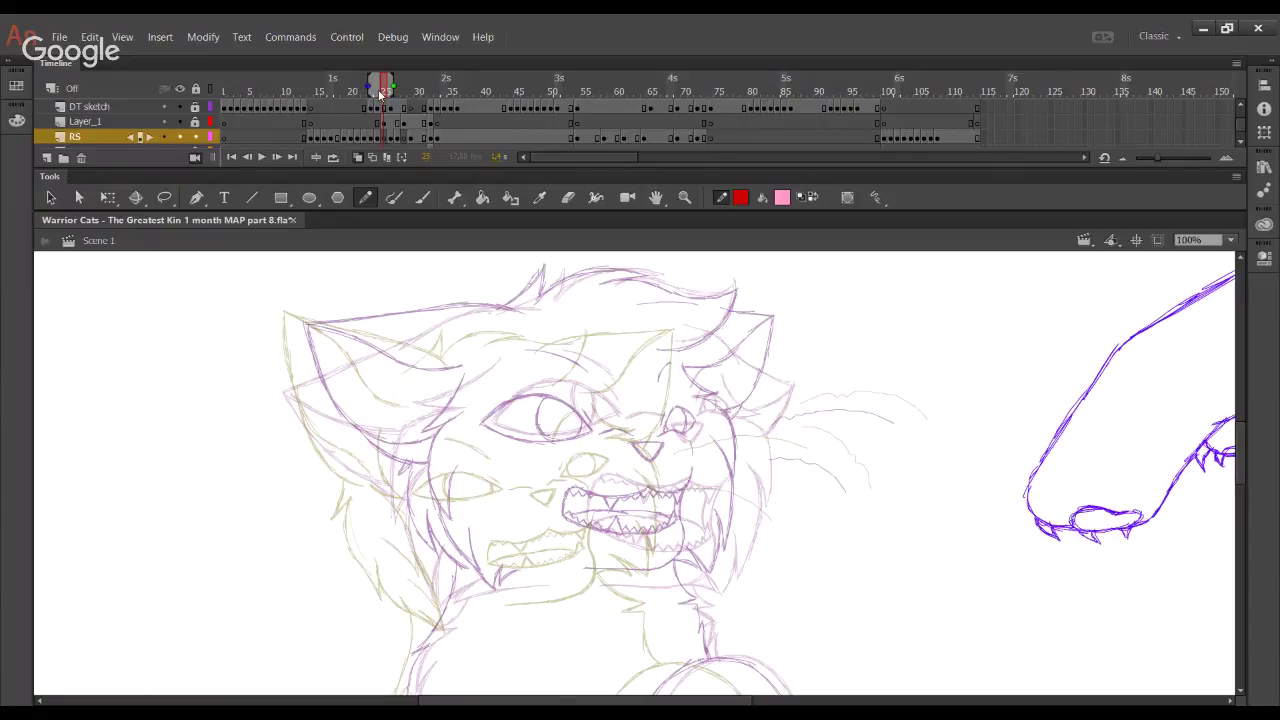
drag(391, 84, 374, 86)
right_click(518, 384)
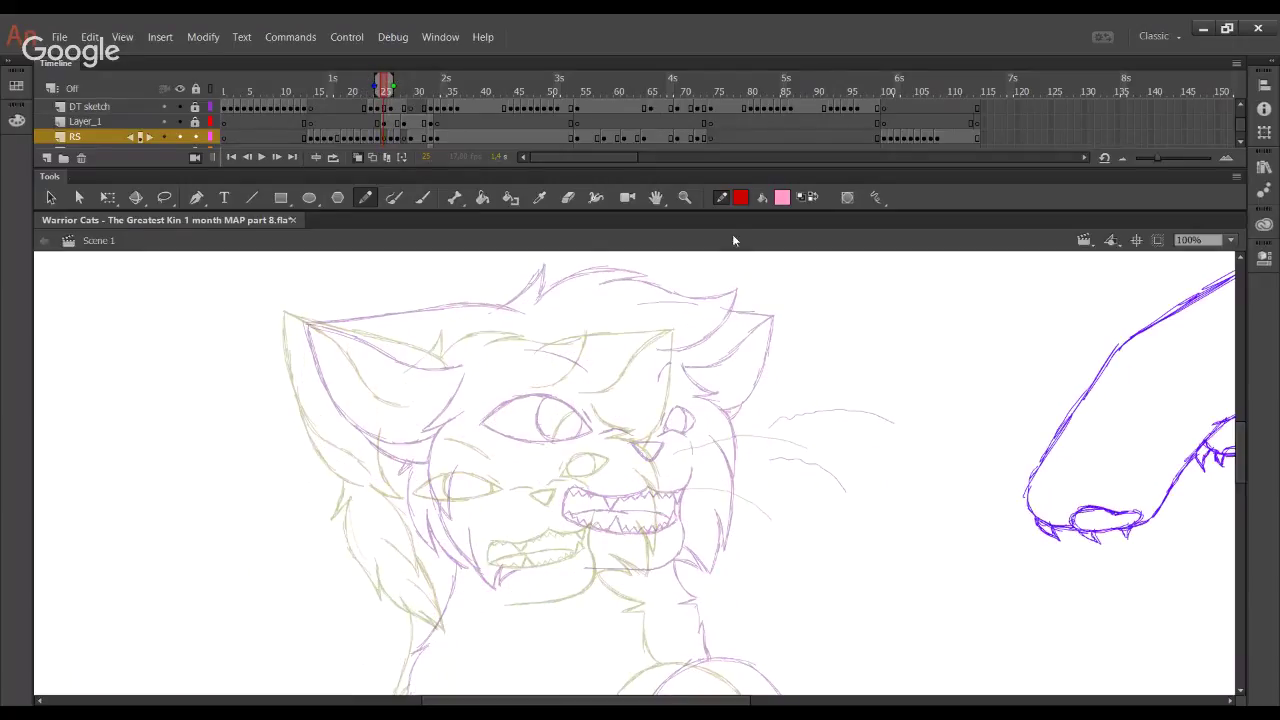
click(684, 198)
drag(437, 413, 759, 626)
click(365, 198)
mouse_move(672, 347)
mouse_down()
mouse_move(613, 352)
mouse_move(634, 349)
mouse_up()
drag(377, 83, 371, 82)
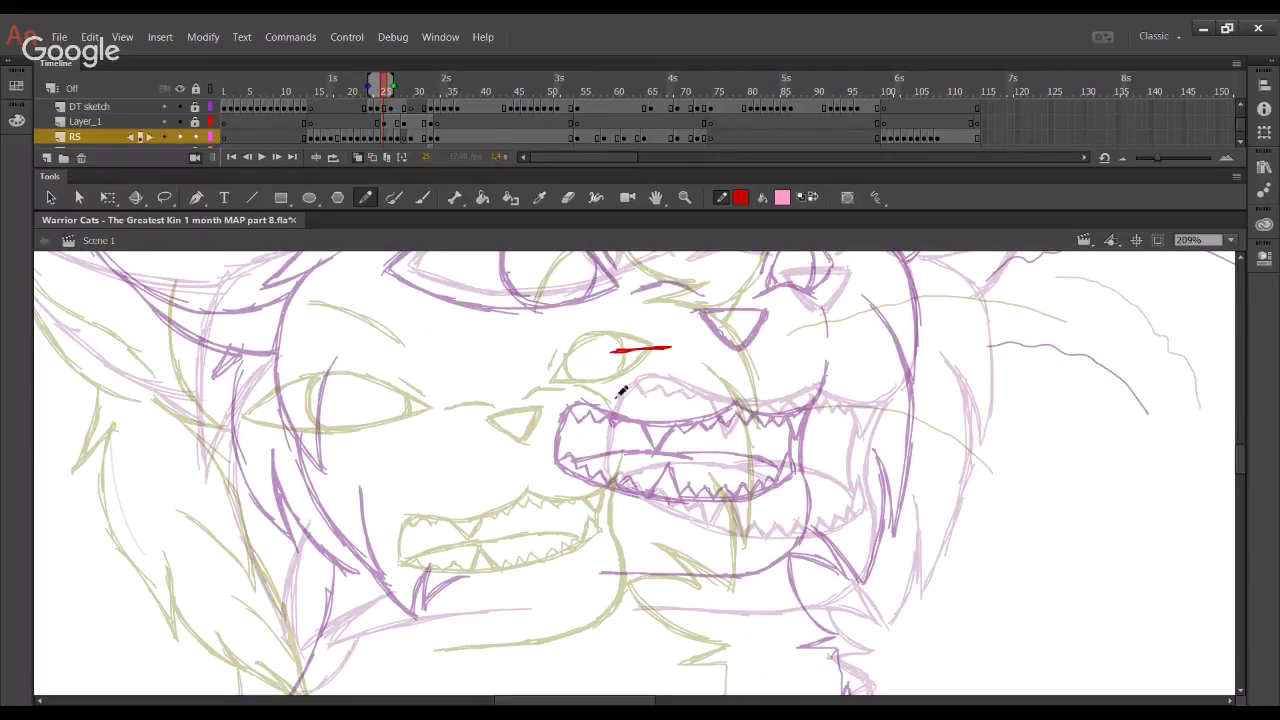
mouse_move(612, 350)
mouse_down()
mouse_move(639, 382)
mouse_move(615, 349)
mouse_move(669, 348)
mouse_up()
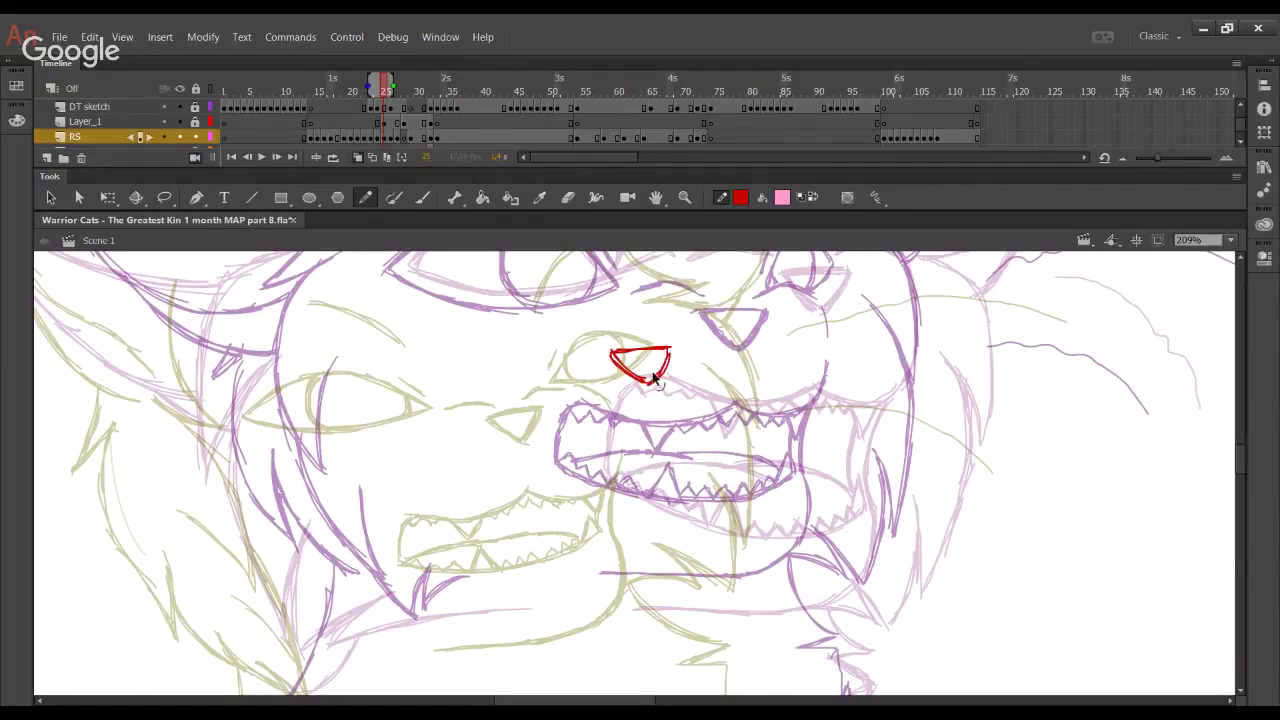
Select frame 25's new nose and nudge it three increments to the left
drag(694, 409, 538, 274)
key(Left)
key(Left)
key(Left)
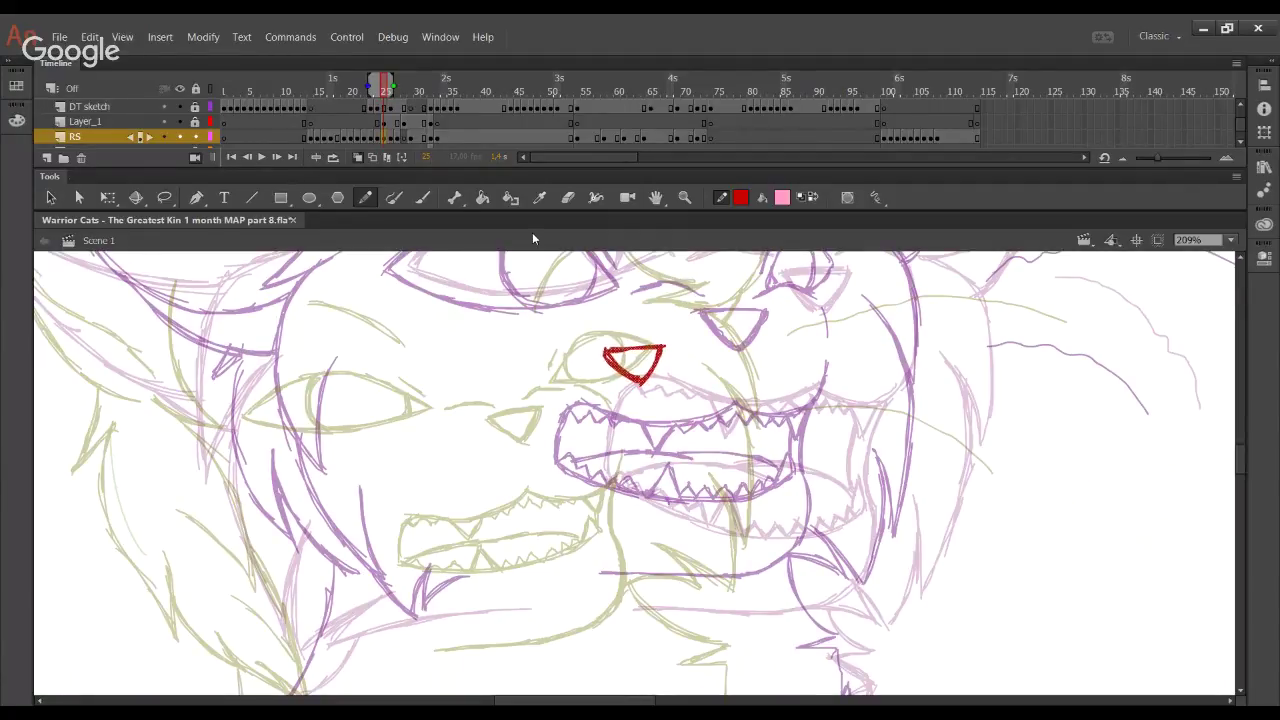
Widen the red nose triangle slightly with Free Transform on frame 25 of the RS layer
click(108, 197)
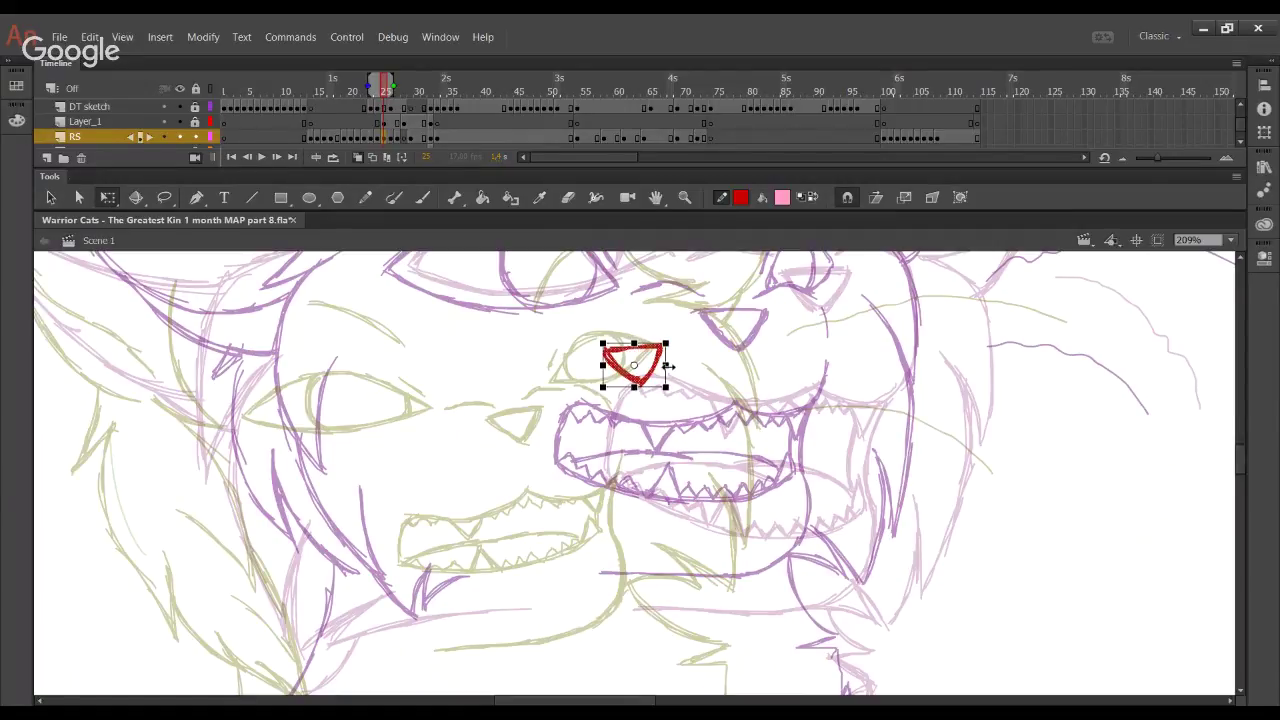
drag(668, 366, 671, 366)
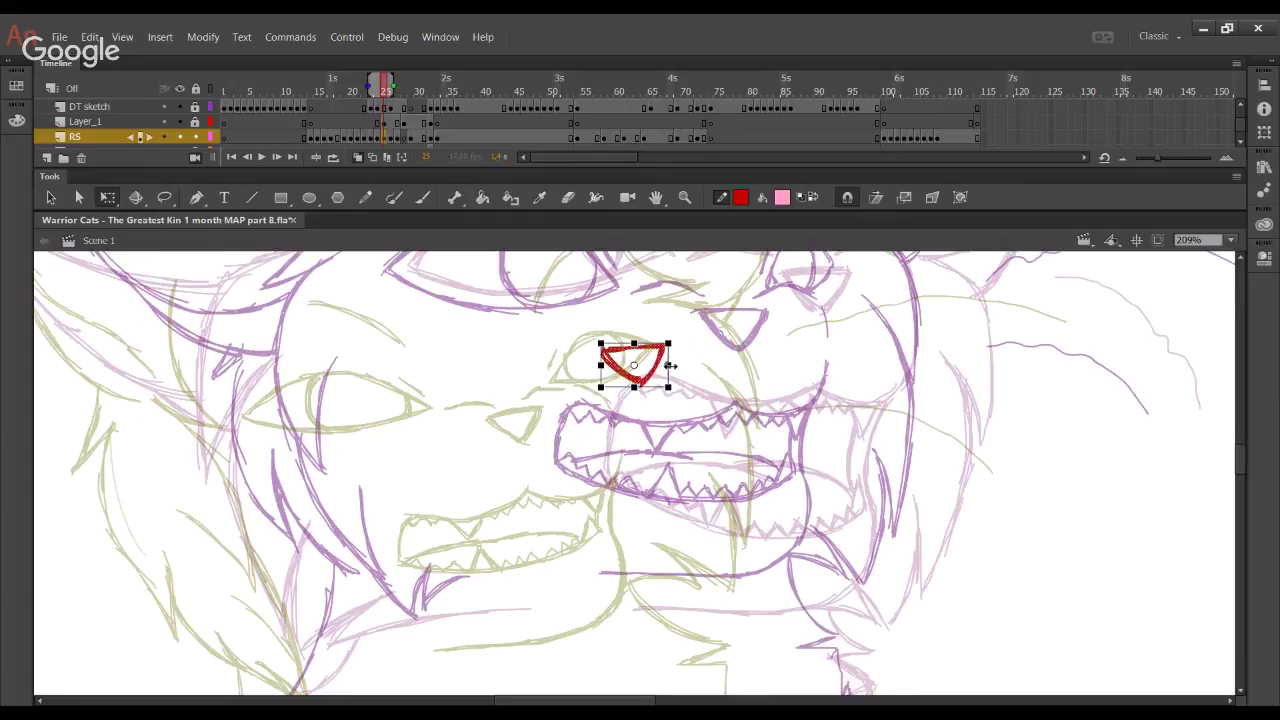
click(686, 330)
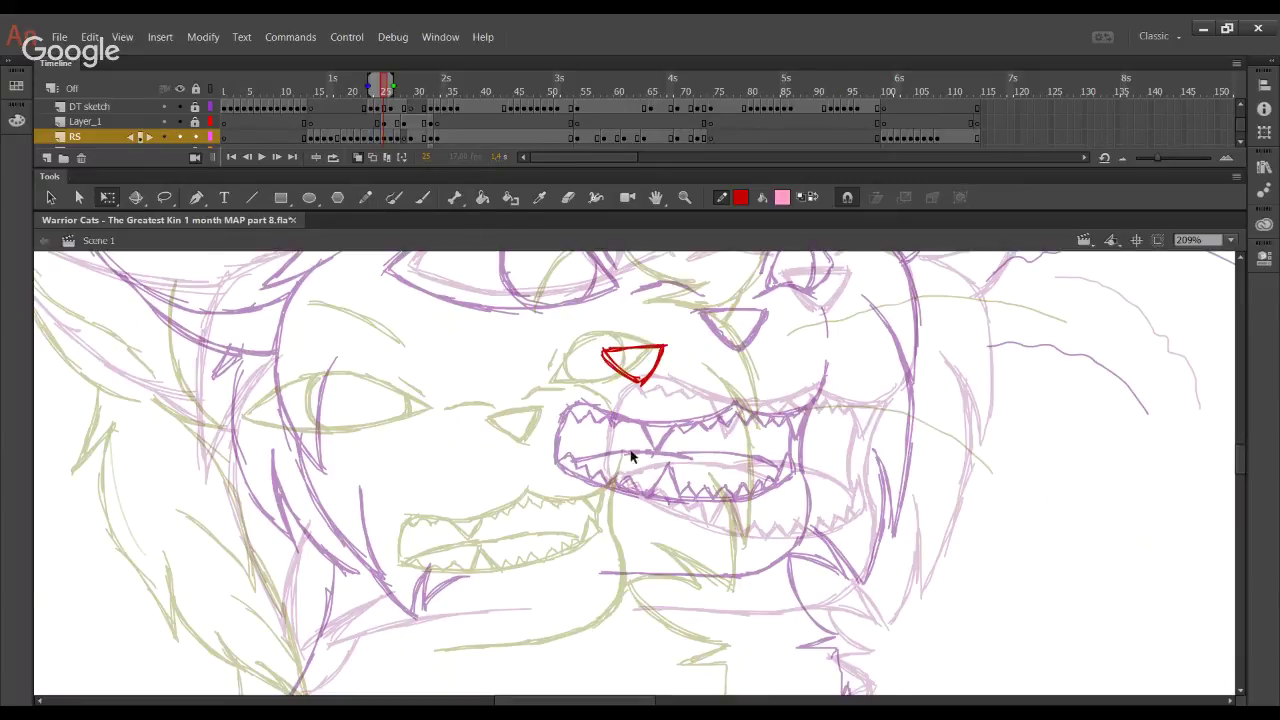
Narrow the onion skin range to one frame on each side of frame 25
click(365, 198)
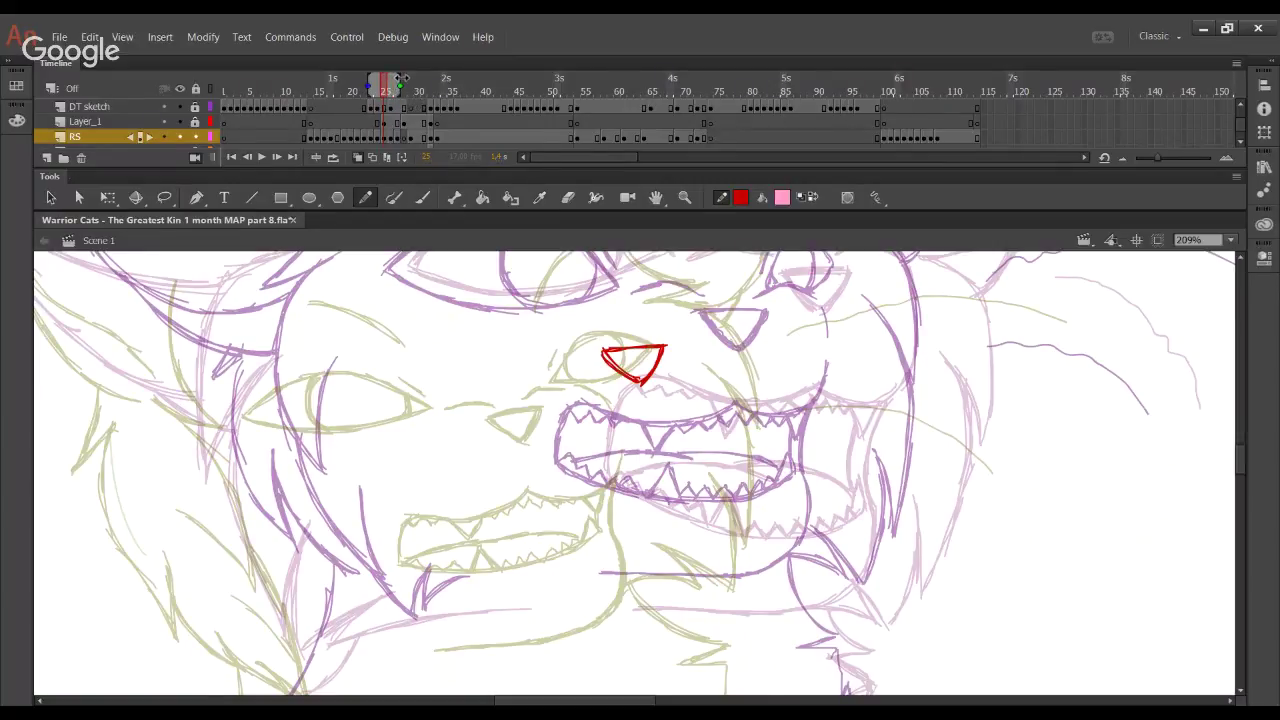
drag(402, 78, 375, 85)
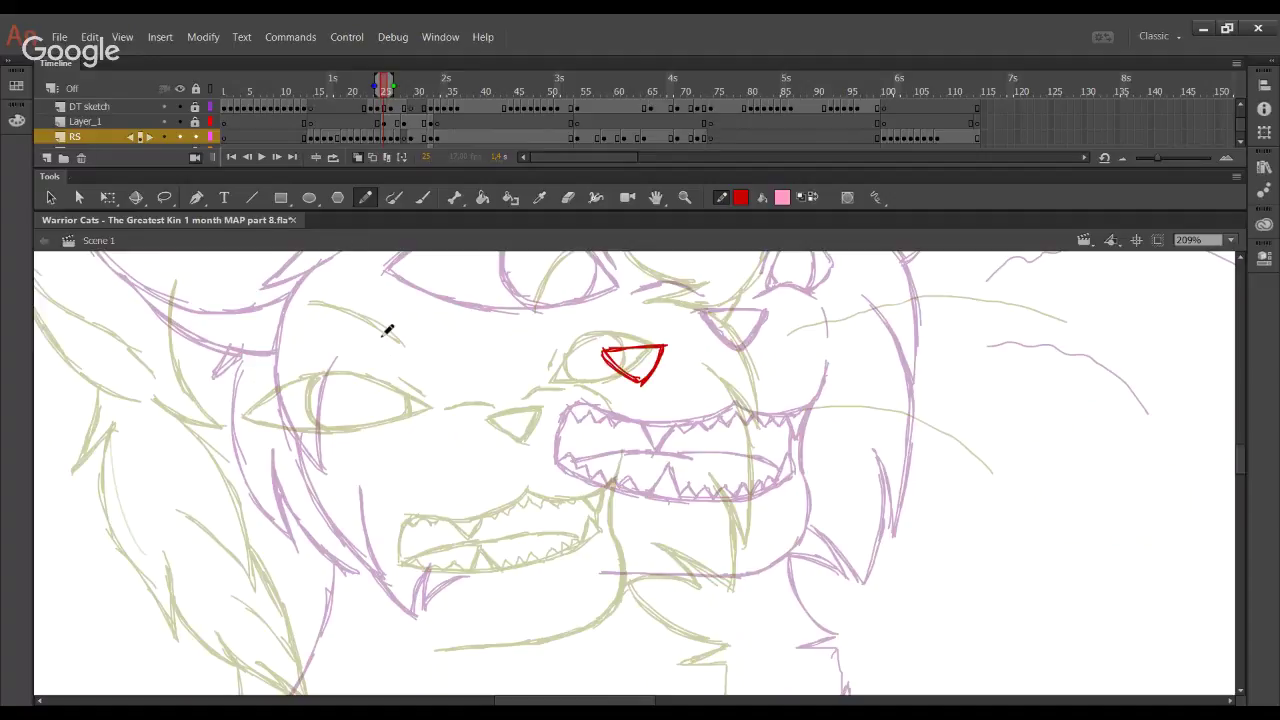
Sketch a pointed red fur tuft down the outer left side of the face with the Pencil tool
drag(383, 335, 498, 465)
drag(357, 366, 330, 482)
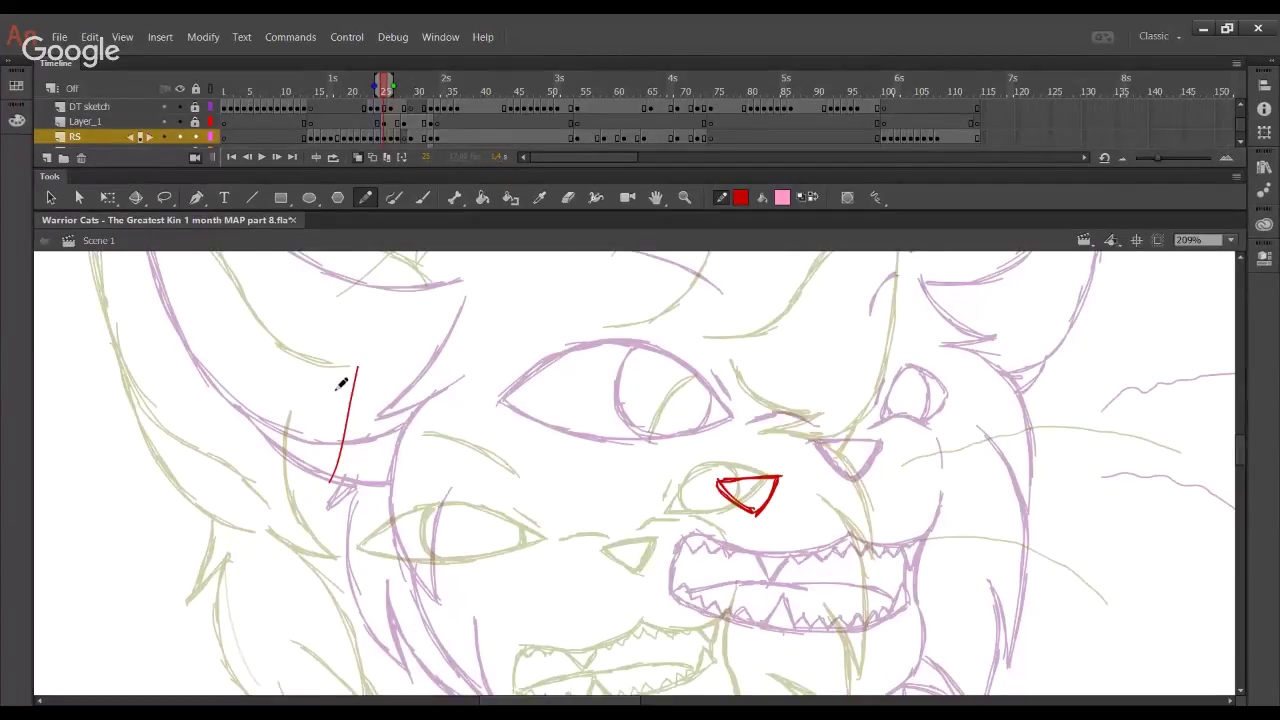
key(ctrl+z)
drag(358, 367, 340, 461)
key(ctrl+z)
mouse_move(360, 361)
mouse_down()
mouse_move(345, 488)
mouse_move(341, 446)
mouse_move(337, 463)
mouse_move(341, 518)
mouse_up()
key(ctrl+z)
key(ctrl+z)
drag(337, 452, 345, 532)
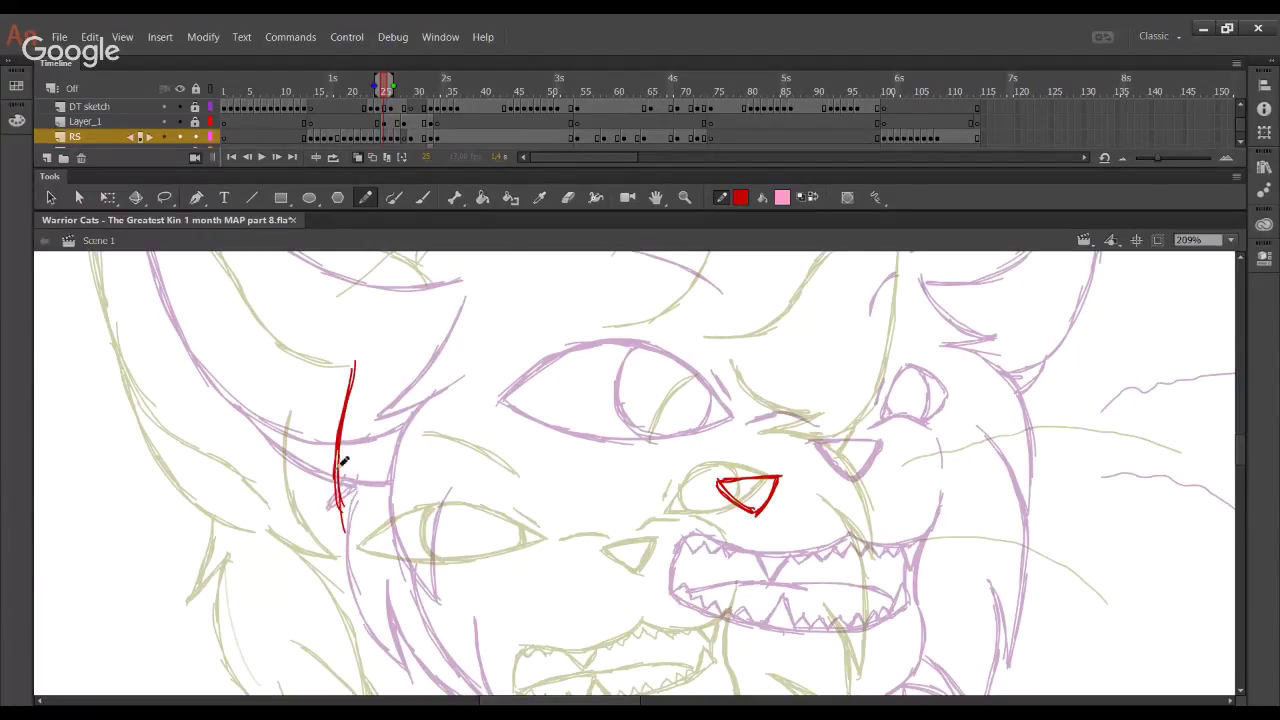
drag(371, 441, 345, 534)
mouse_move(369, 448)
mouse_down()
mouse_move(345, 534)
mouse_move(421, 409)
mouse_up()
Try to sketch a second, longer cheek fur tuft below the first one
key(space)
mouse_move(340, 410)
mouse_down()
mouse_move(343, 471)
mouse_move(370, 518)
mouse_up()
key(ctrl+z)
key(ctrl+z)
key(ctrl+z)
drag(345, 372, 345, 486)
drag(332, 428, 370, 537)
drag(342, 468, 388, 550)
key(ctrl+z)
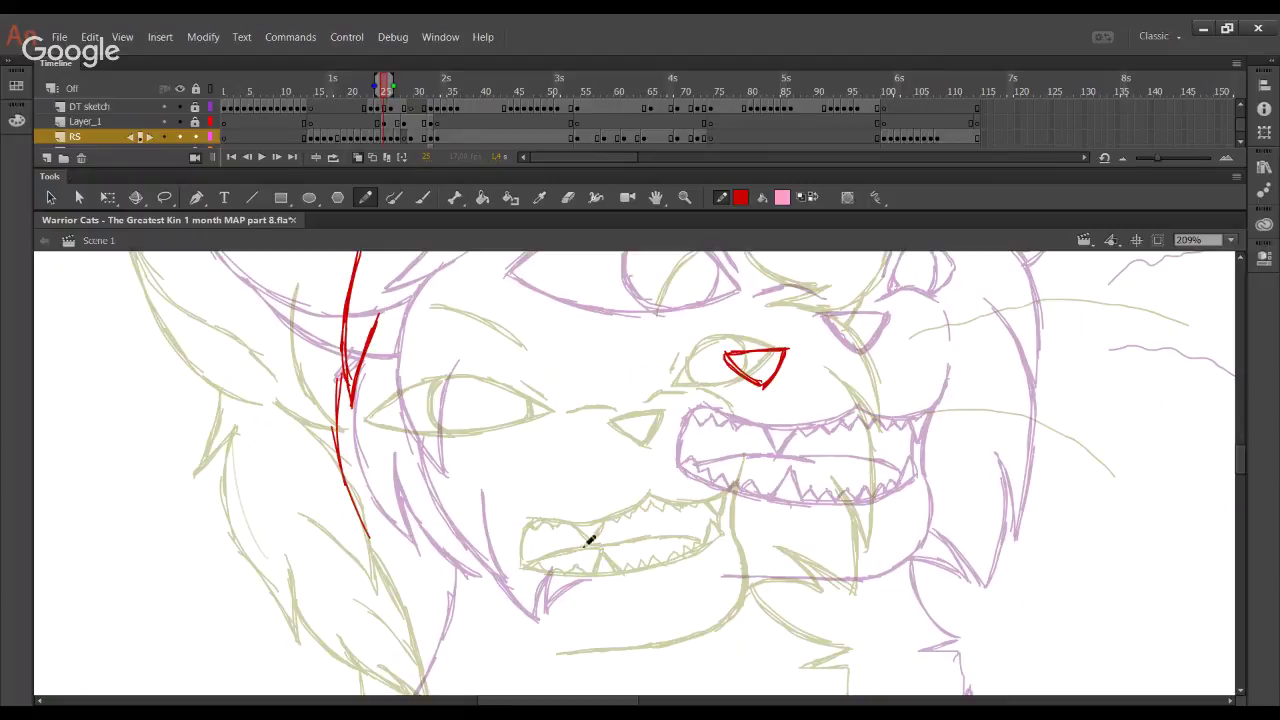
drag(340, 432, 393, 558)
key(ctrl+z)
mouse_move(345, 486)
mouse_down()
mouse_move(391, 556)
mouse_move(391, 461)
mouse_up()
key(ctrl+z)
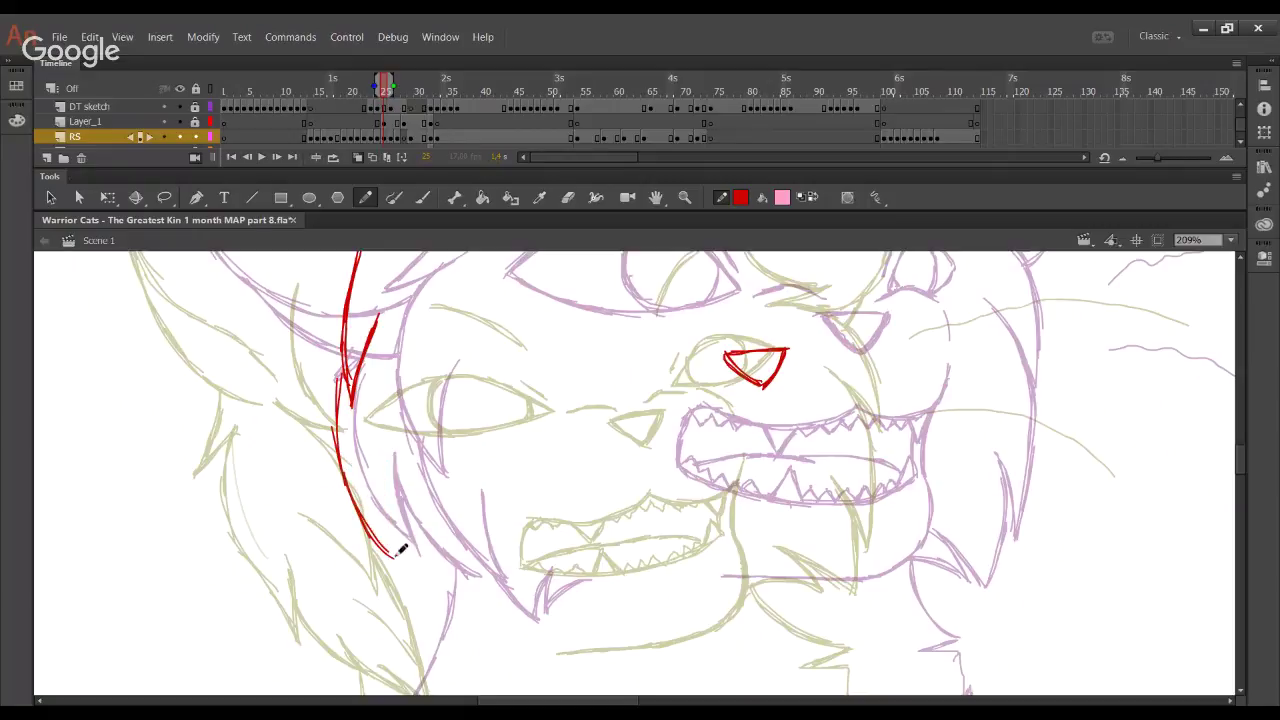
drag(392, 553, 381, 461)
drag(388, 556, 385, 460)
mouse_move(382, 526)
mouse_down()
mouse_move(382, 382)
mouse_move(345, 378)
mouse_move(353, 470)
mouse_up()
drag(343, 370, 361, 499)
drag(339, 446, 387, 547)
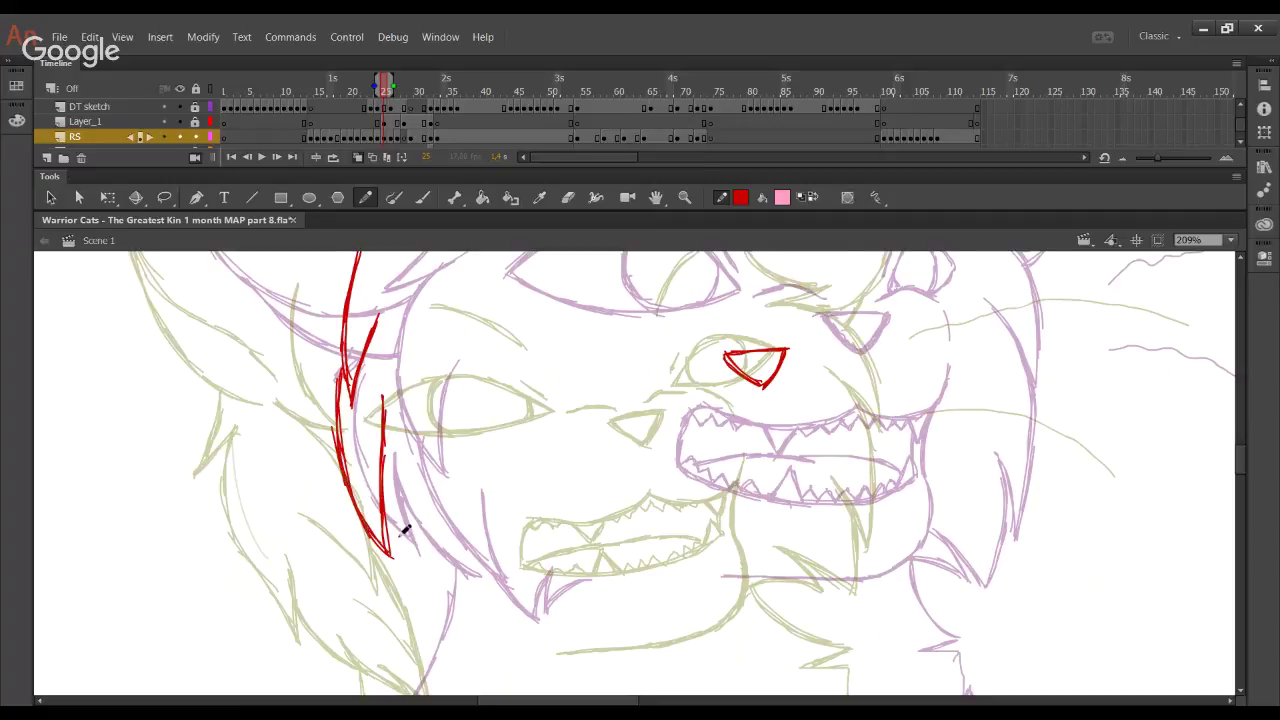
drag(483, 563, 507, 635)
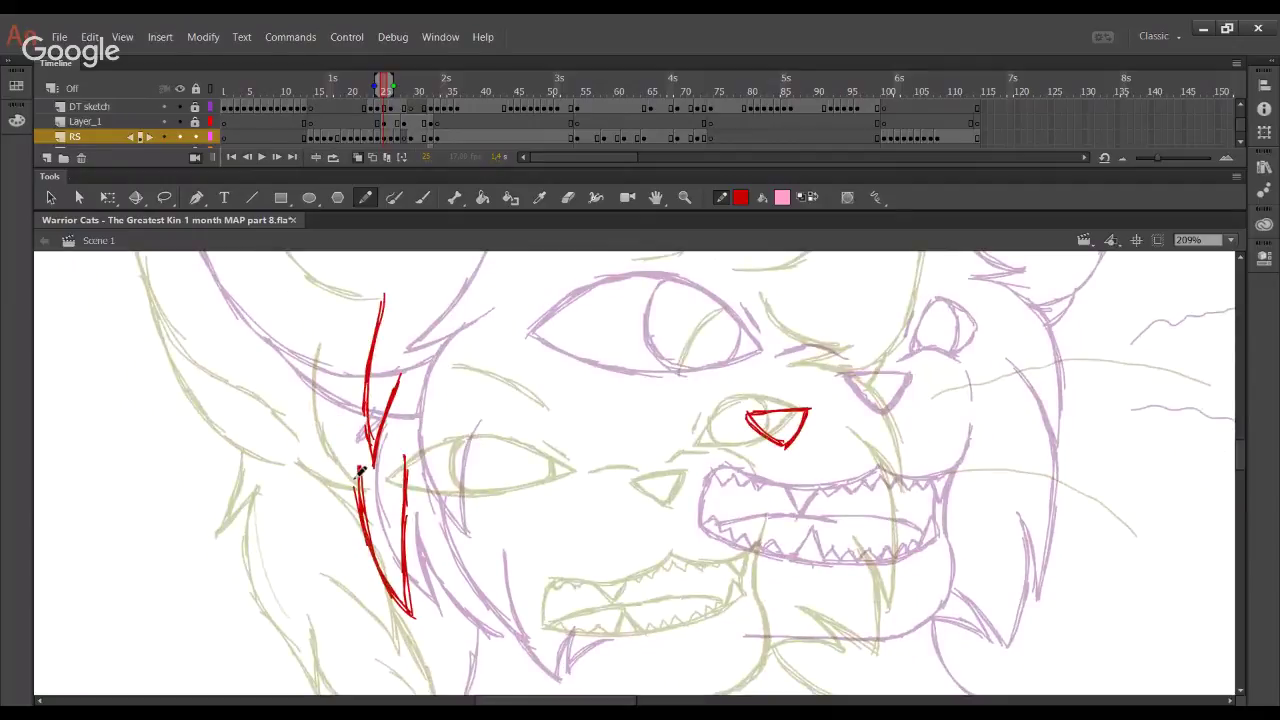
key(ctrl+z)
key(ctrl+z)
Sketch the second cheek tuft as a slanted outer edge meeting a long inner edge that joins the first tuft
drag(360, 488, 388, 580)
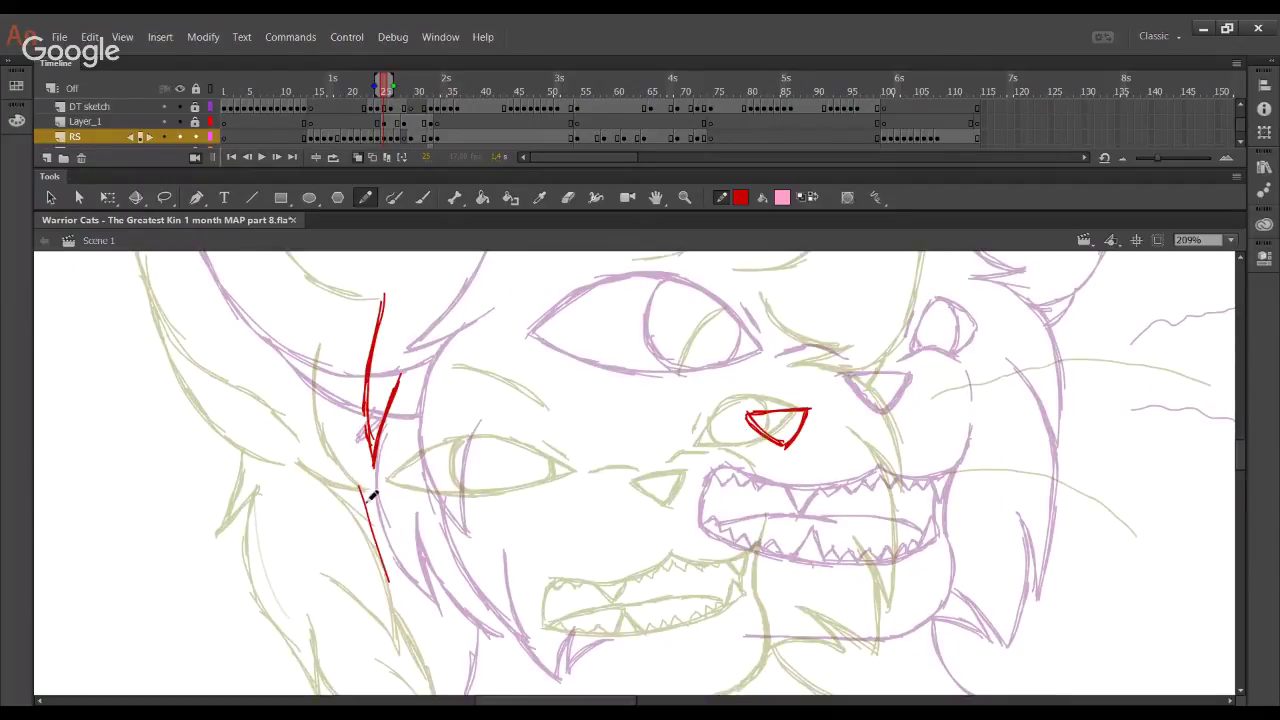
key(ctrl+z)
drag(361, 498, 409, 606)
drag(376, 543, 421, 612)
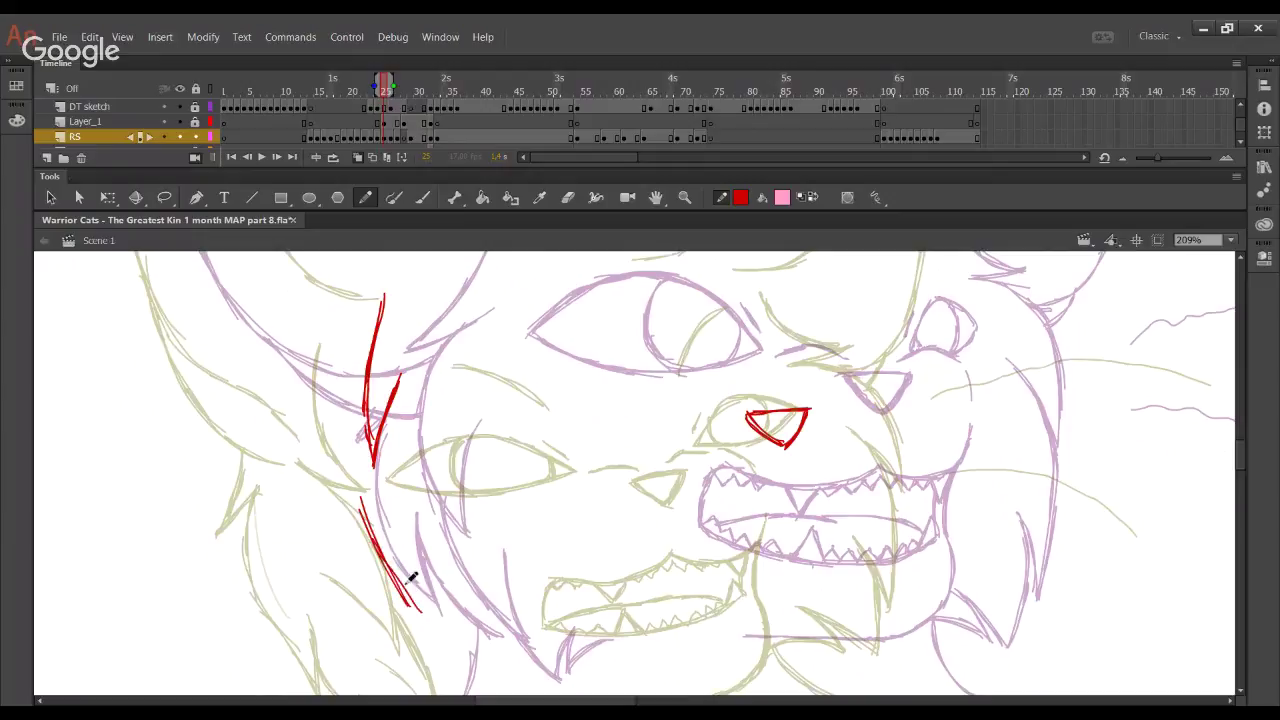
key(ctrl+z)
key(ctrl+z)
drag(368, 526, 424, 605)
drag(385, 556, 433, 608)
drag(411, 503, 430, 602)
mouse_move(438, 612)
mouse_down()
mouse_move(406, 375)
mouse_move(406, 469)
mouse_up()
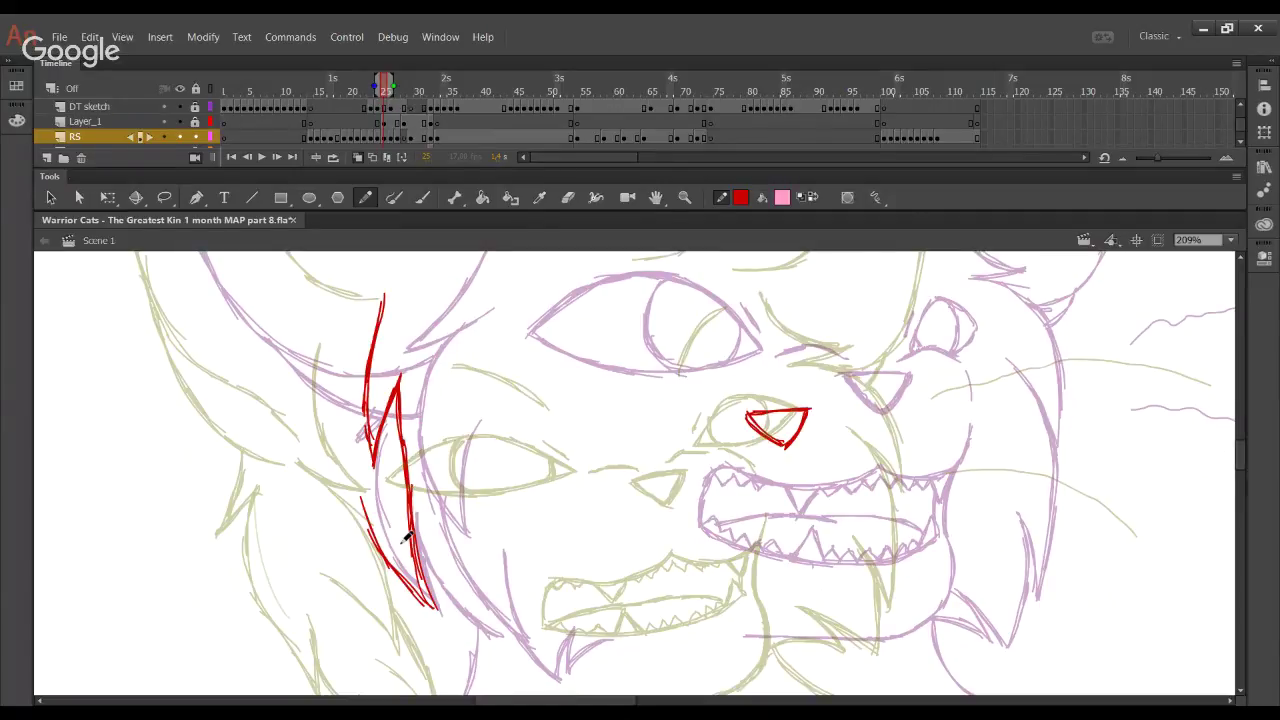
Sketch a third pointed fur tuft below the second, slanting toward the chin
drag(478, 517, 483, 368)
drag(398, 443, 501, 553)
key(ctrl+z)
key(ctrl+z)
drag(411, 455, 506, 537)
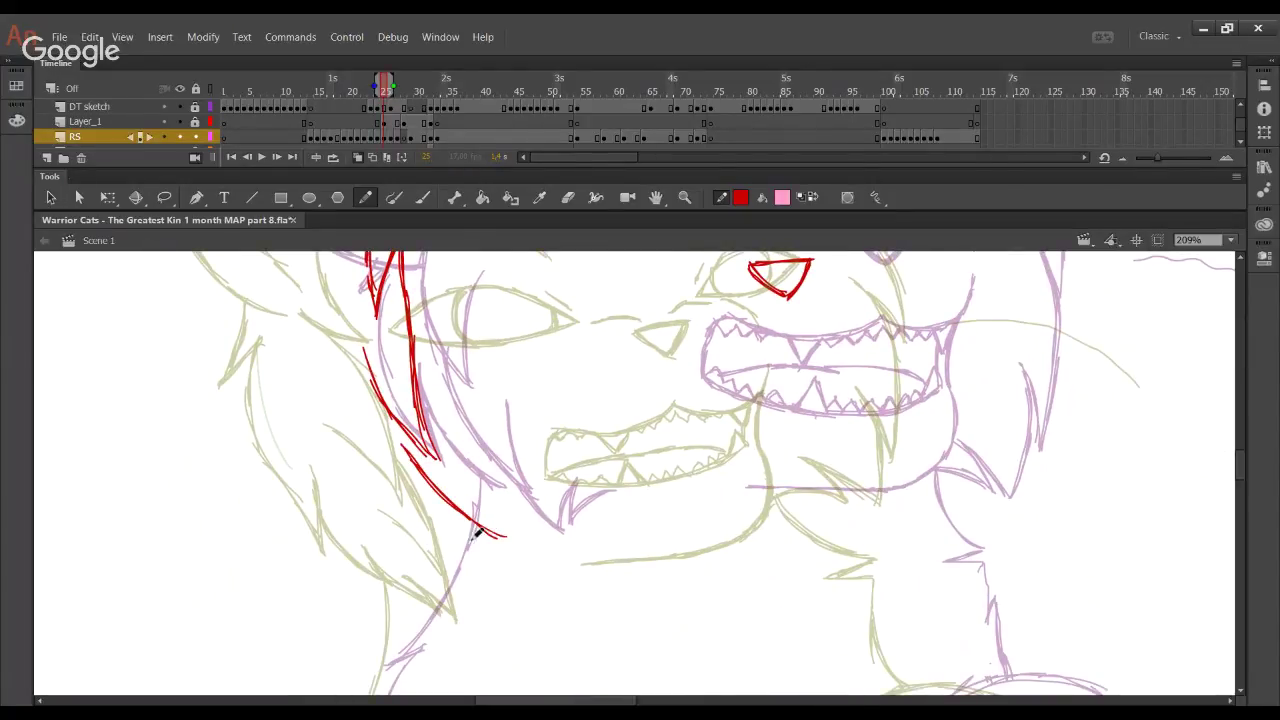
drag(500, 536, 432, 376)
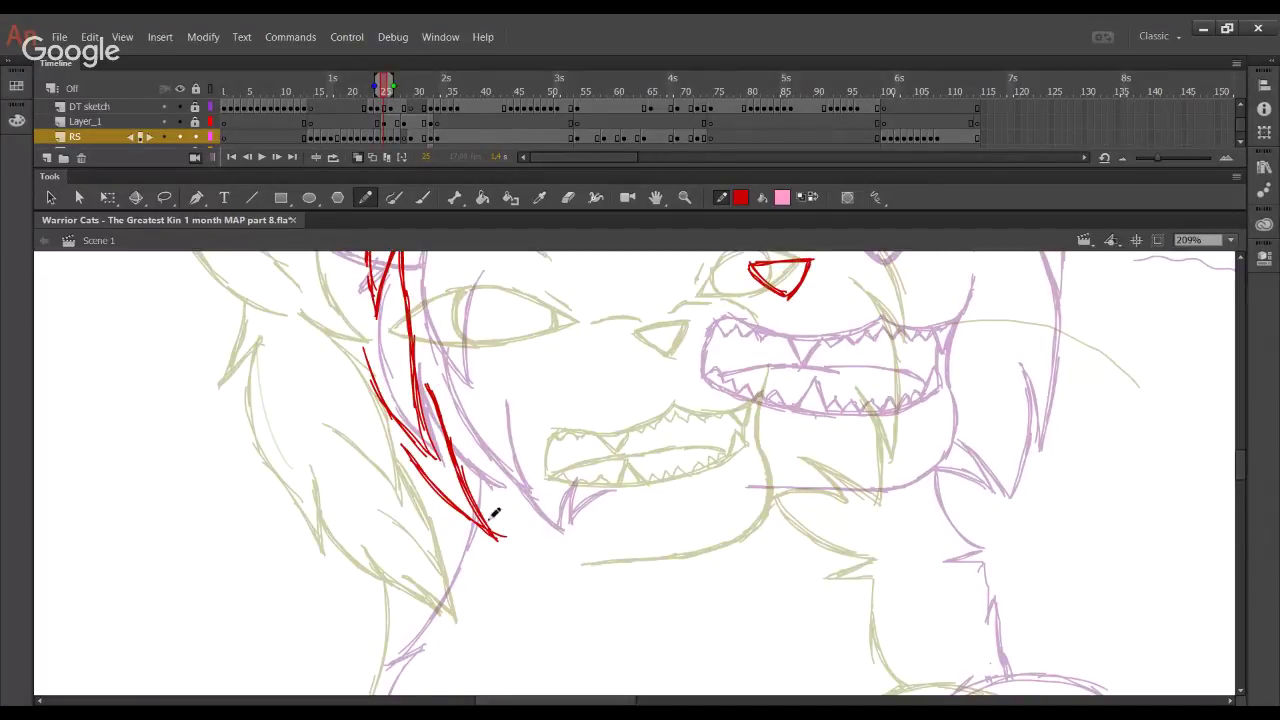
Sketch a fourth fur tuft ending in a sharp tip below the third one
mouse_move(445, 517)
mouse_down()
mouse_move(492, 540)
mouse_move(524, 595)
mouse_up()
drag(476, 548, 530, 604)
mouse_move(530, 604)
mouse_down()
mouse_move(446, 419)
mouse_move(474, 479)
mouse_up()
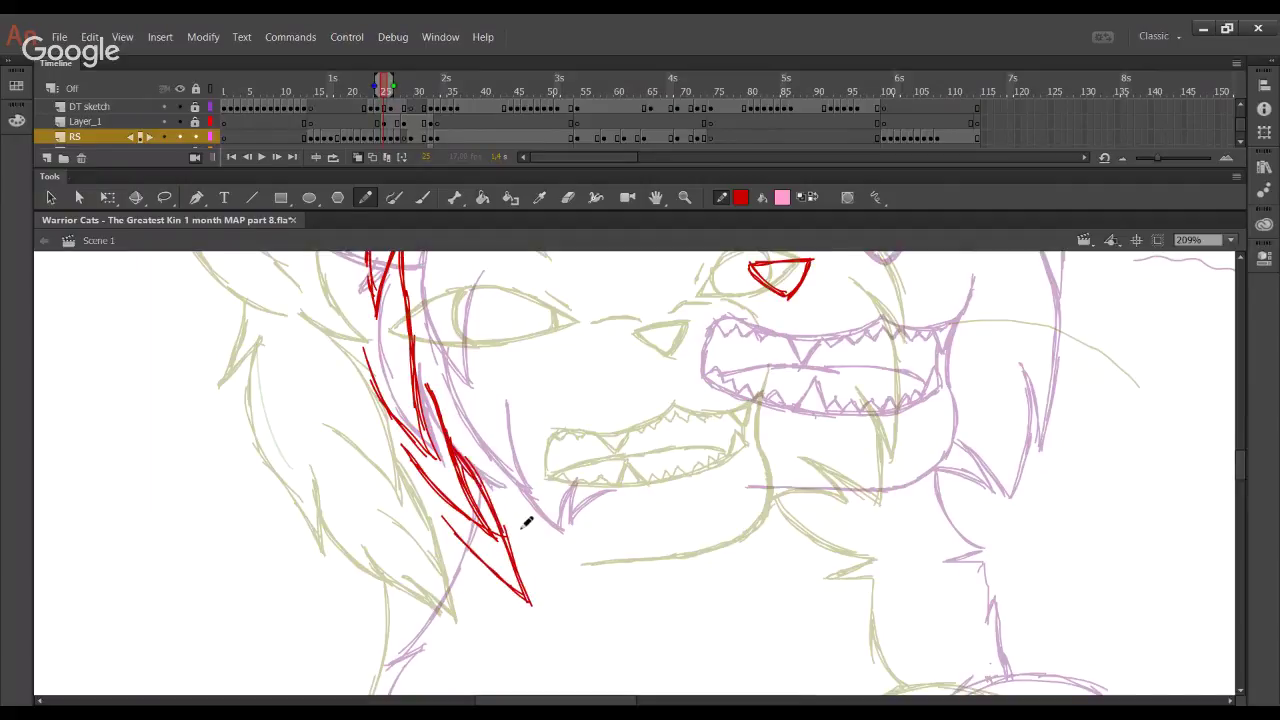
Select the lowest fur tuft's tip and nudge it up and to the left, closer to the third tuft
drag(569, 636, 487, 550)
key(Left)
key(Left)
key(Left)
key(Left)
key(Left)
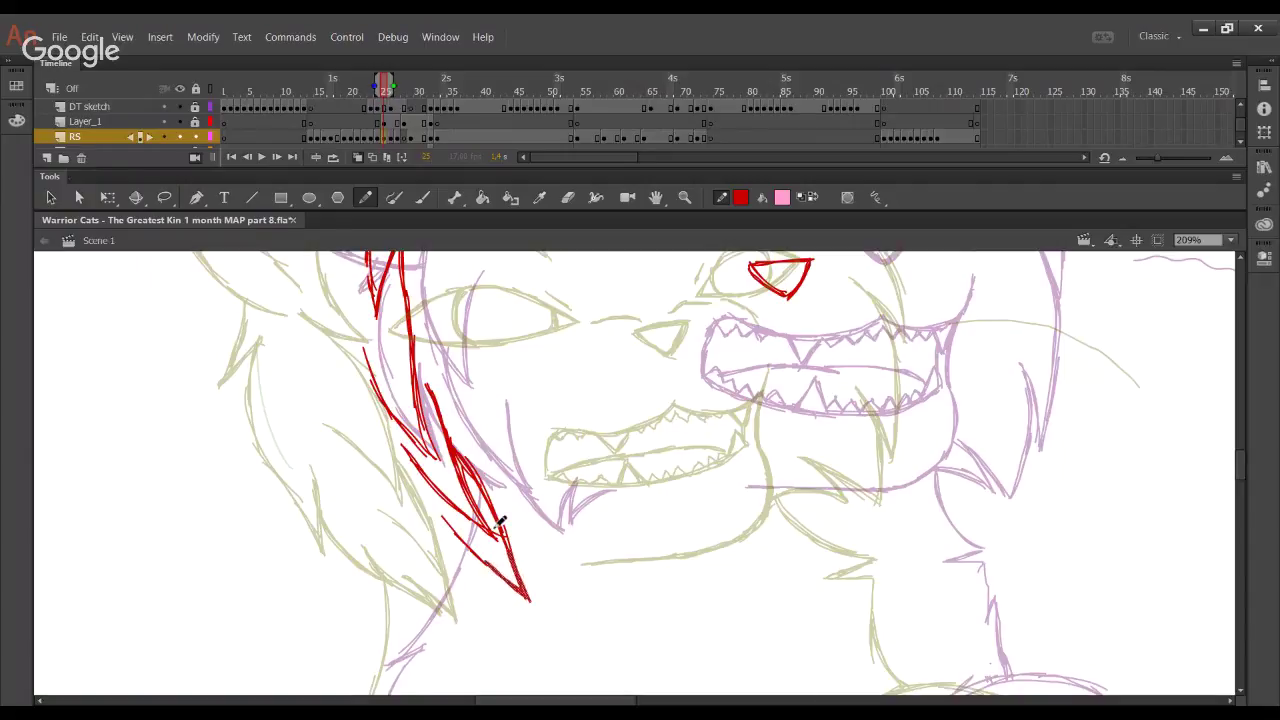
key(Up)
key(Up)
key(Up)
key(Up)
key(Up)
key(Up)
key(Up)
key(Left)
key(Up)
key(Up)
key(Up)
key(Up)
key(Up)
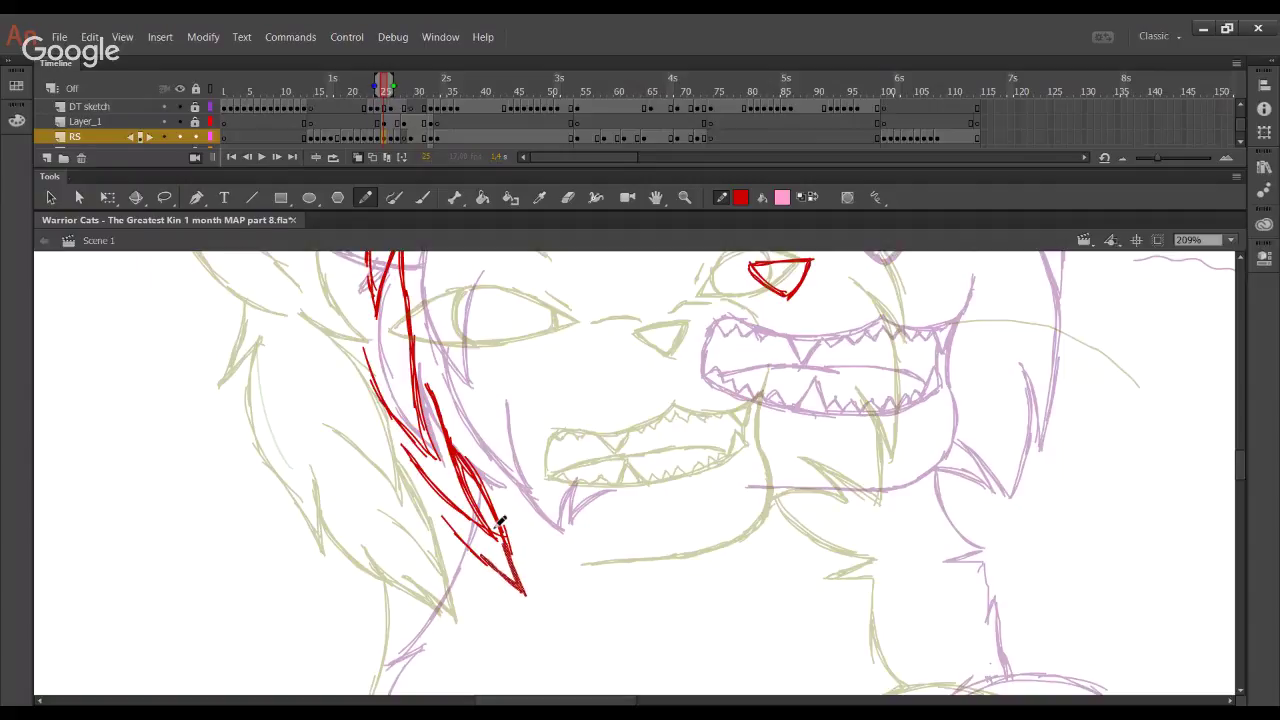
key(Left)
key(Left)
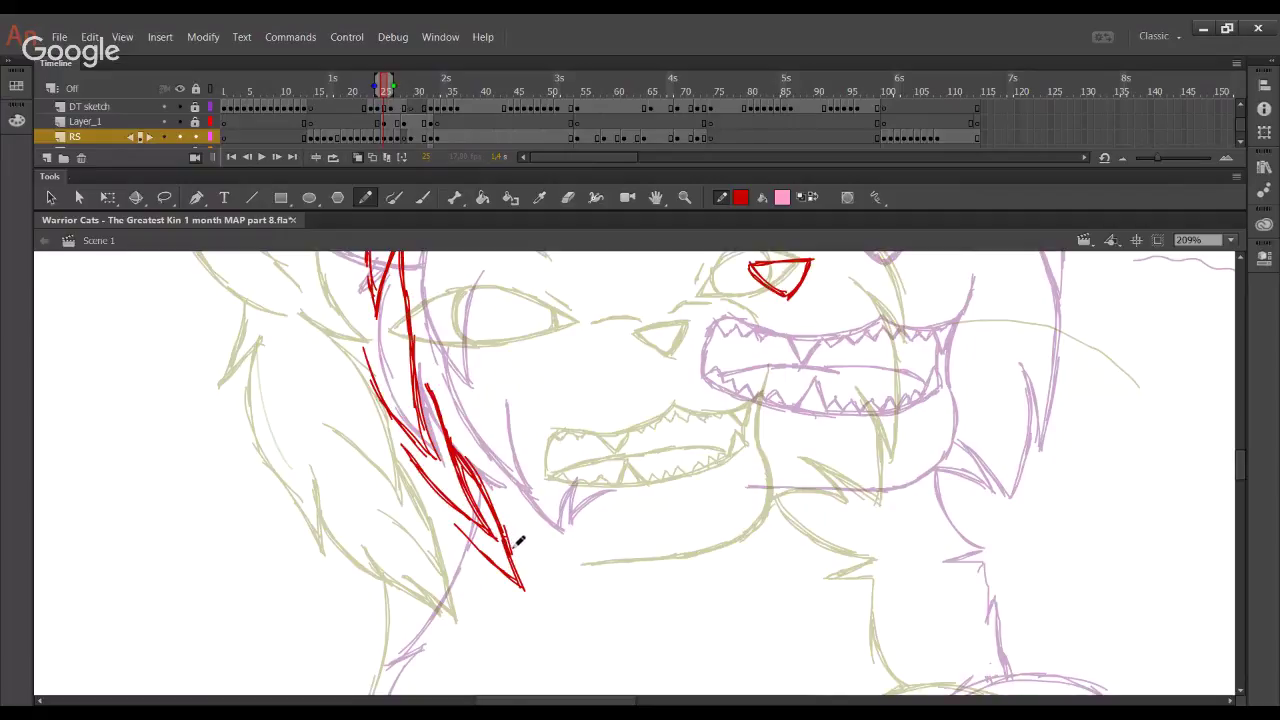
Reselect the lowest tuft's strokes and nudge them slightly further up and left
key(space)
mouse_move(534, 520)
mouse_down()
mouse_move(540, 563)
mouse_move(579, 518)
mouse_move(560, 498)
mouse_up()
drag(548, 659, 427, 571)
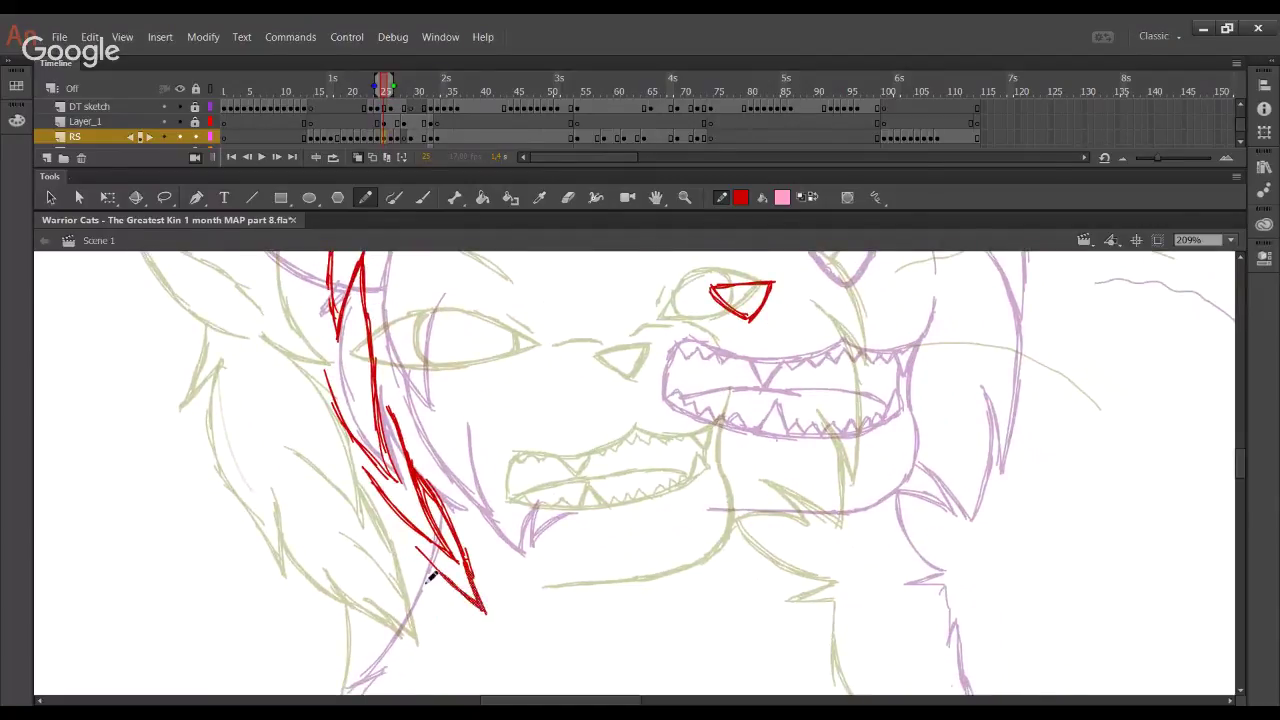
key(Up)
key(Up)
key(Left)
key(Left)
key(Up)
key(Left)
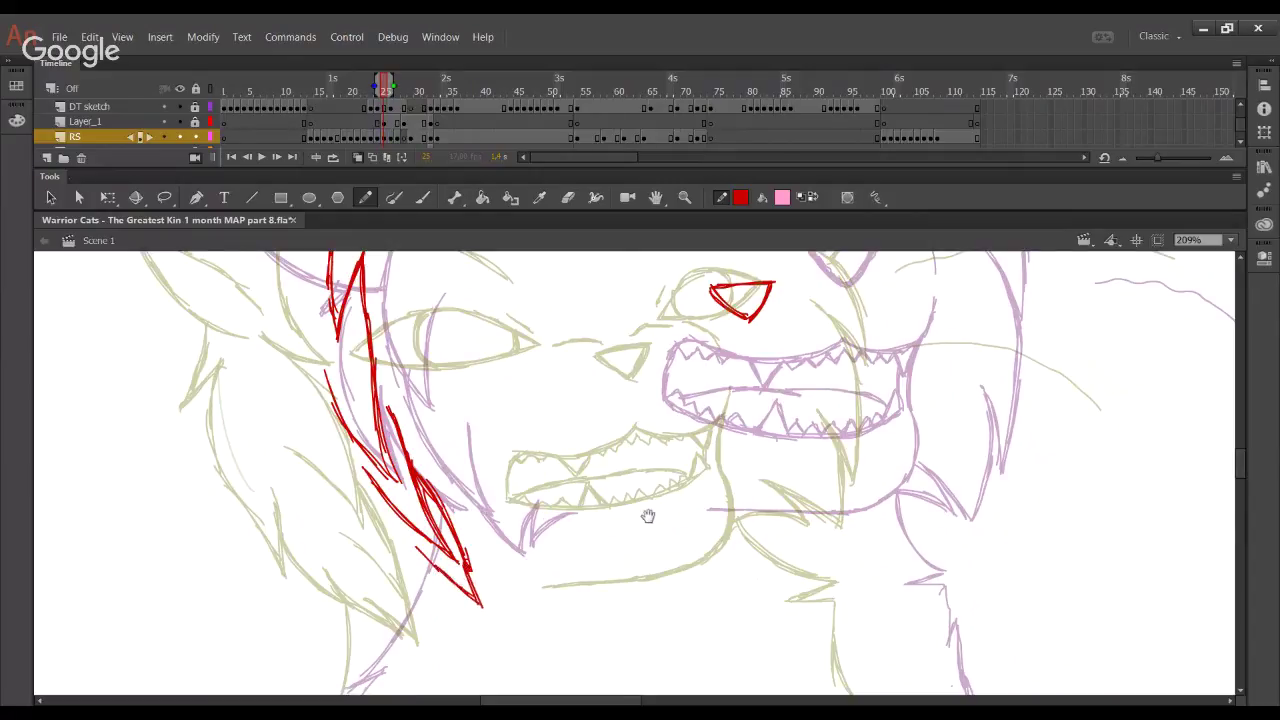
Sketch a curved red upper lip line below the nose, redoing the stroke until its curve fits
drag(648, 516, 520, 606)
mouse_move(636, 480)
mouse_down()
mouse_move(593, 488)
mouse_move(627, 469)
mouse_move(568, 477)
mouse_move(597, 481)
mouse_move(545, 468)
mouse_move(592, 480)
mouse_move(577, 483)
mouse_move(503, 465)
mouse_up()
key(ctrl+z)
key(ctrl+z)
key(ctrl+z)
key(ctrl+z)
key(ctrl+z)
key(ctrl+z)
mouse_move(614, 483)
mouse_down()
mouse_move(541, 483)
mouse_move(567, 490)
mouse_up()
key(ctrl+z)
key(ctrl+z)
key(ctrl+z)
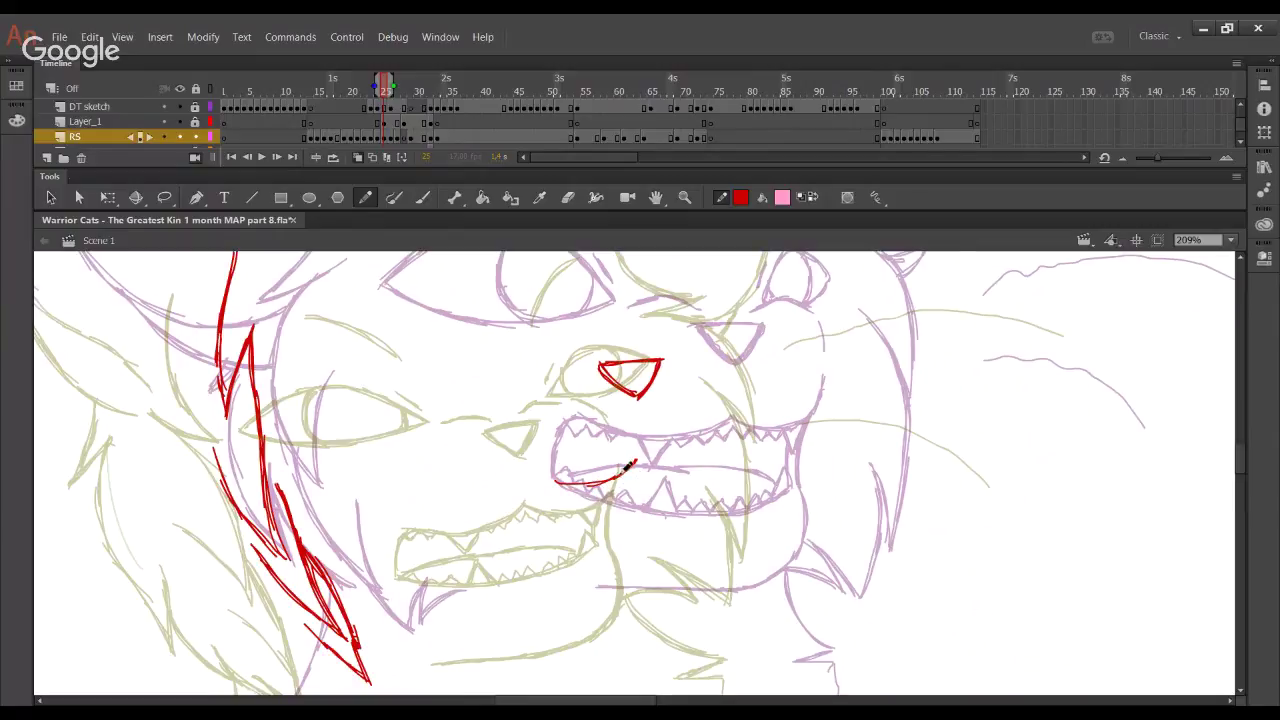
drag(630, 466, 545, 478)
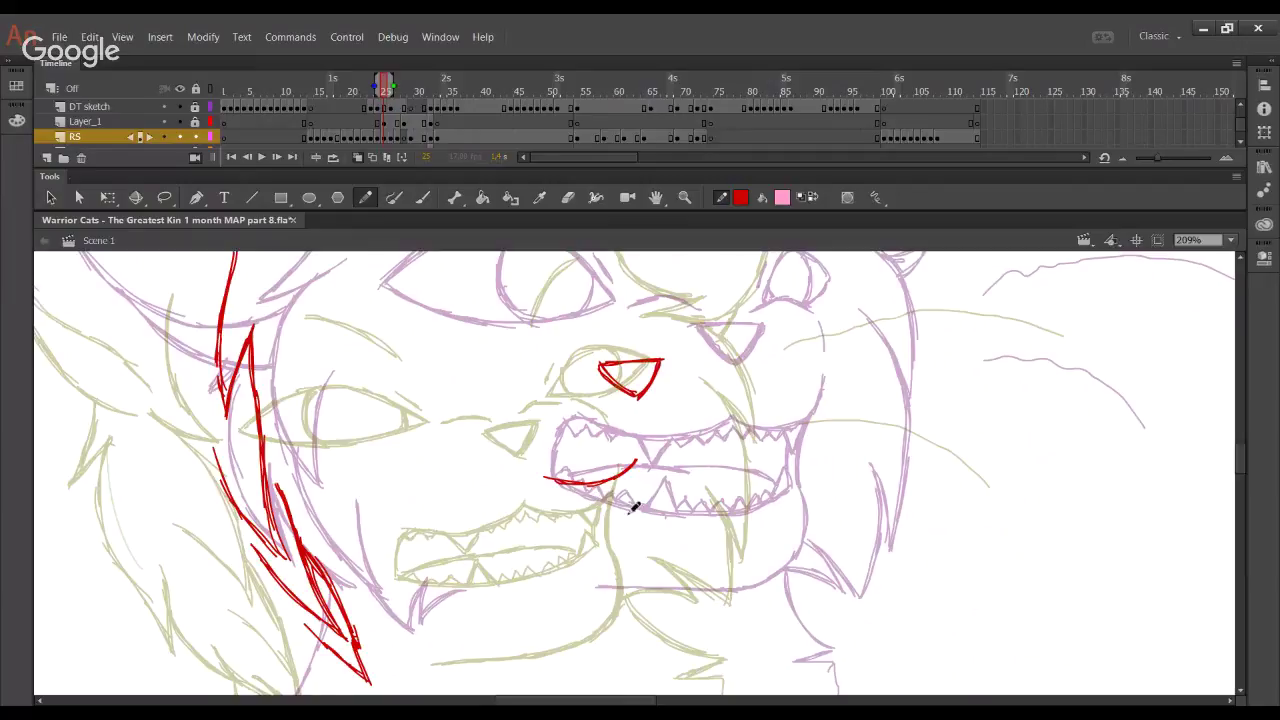
Sketch the rounded left end of the mouth and the long lower lip line
mouse_move(493, 463)
mouse_down()
mouse_move(576, 492)
mouse_move(589, 480)
mouse_move(467, 461)
mouse_move(506, 465)
mouse_move(466, 467)
mouse_move(444, 512)
mouse_move(526, 517)
mouse_up()
key(Delete)
mouse_move(445, 503)
mouse_down()
mouse_move(523, 517)
mouse_move(676, 497)
mouse_move(662, 503)
mouse_up()
key(ctrl+z)
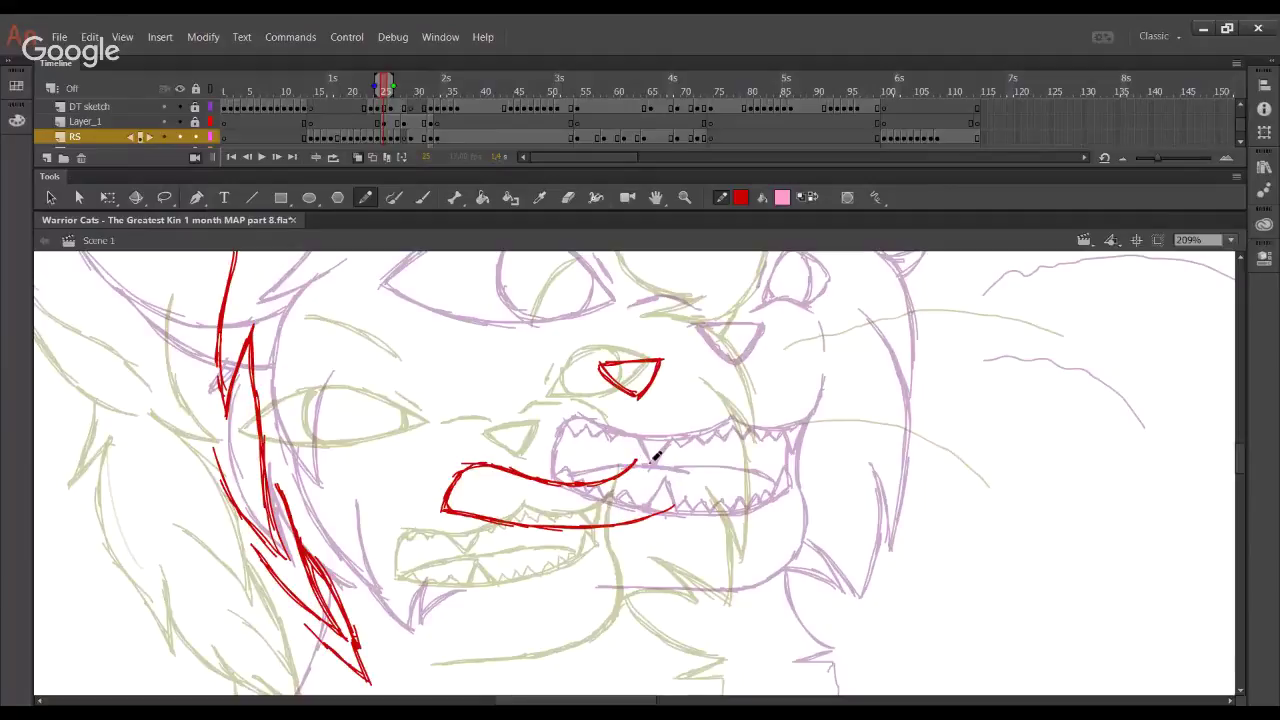
Shift the upper lip line's right end slightly right and skew it a little with Free Transform
drag(586, 442, 672, 505)
drag(637, 461, 642, 464)
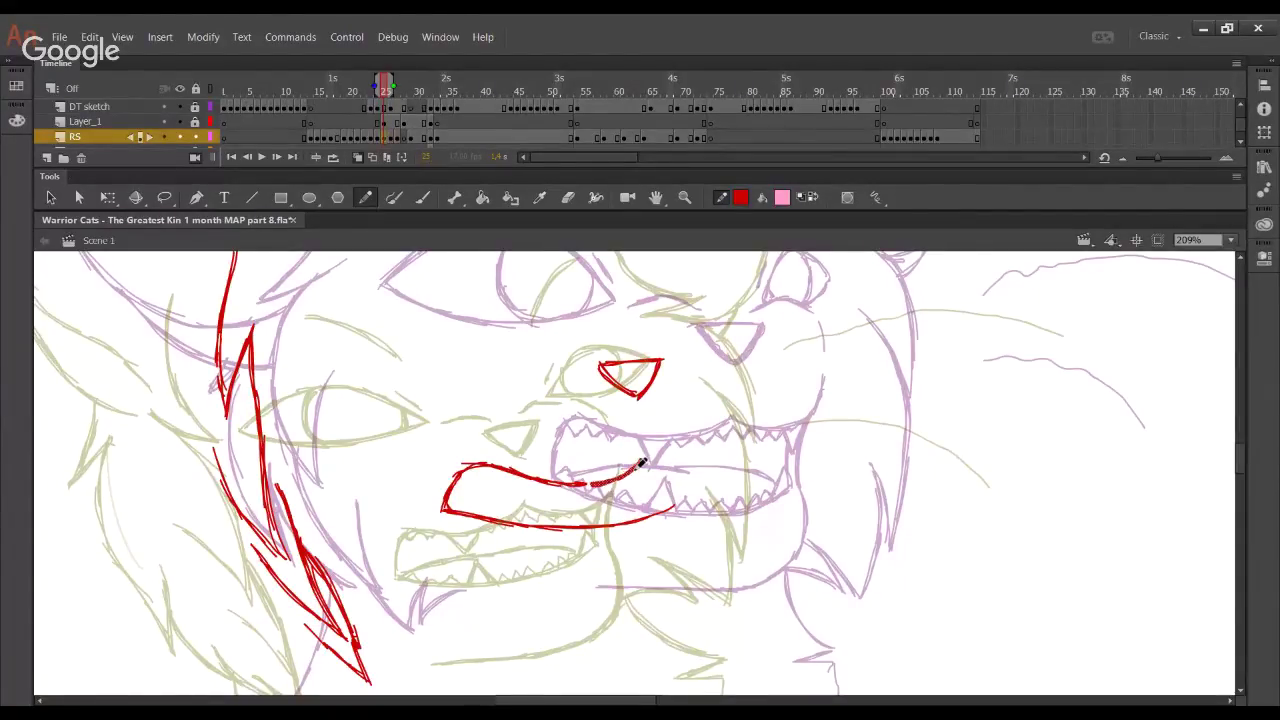
key(q)
click(640, 465)
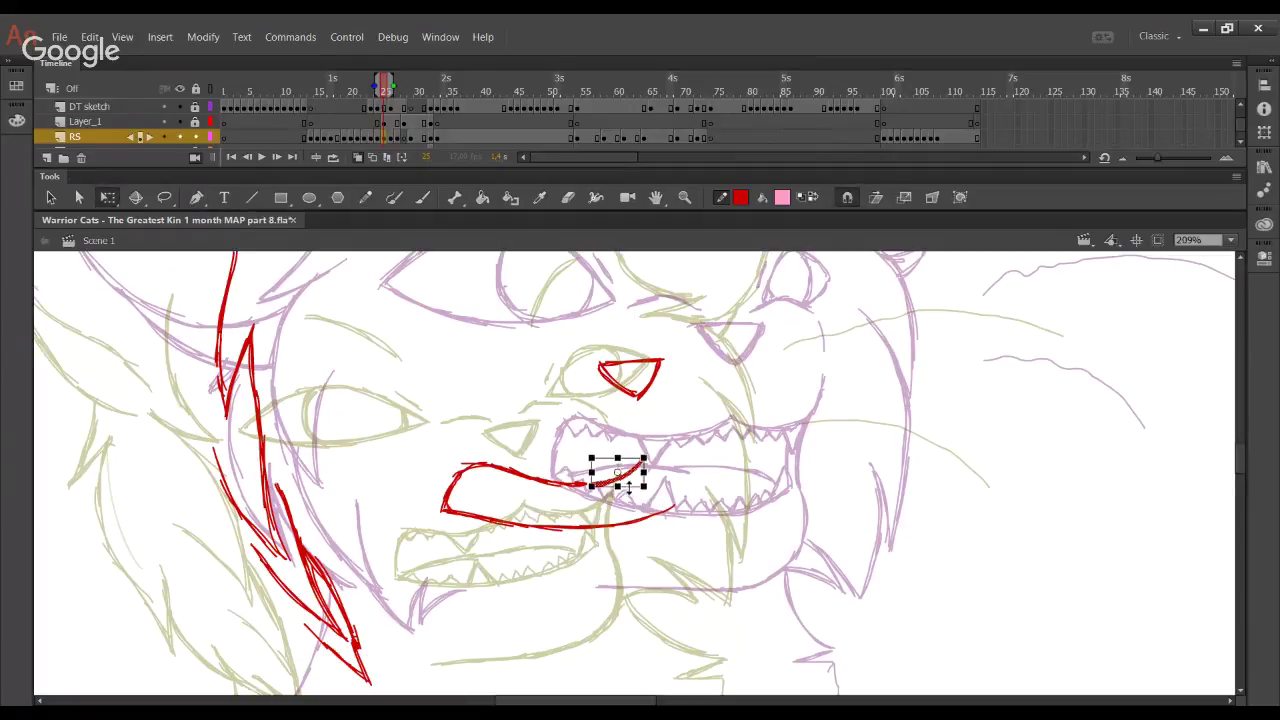
drag(628, 485, 622, 485)
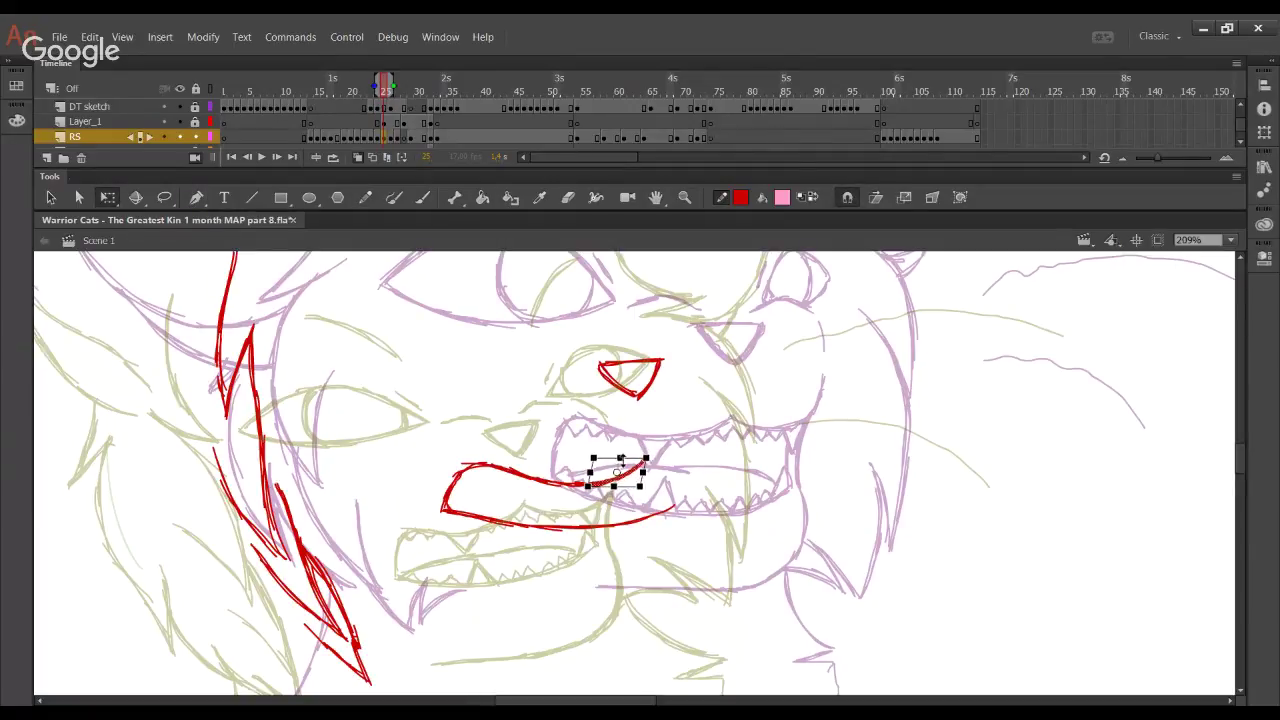
click(788, 498)
Select the mouth outline's left end and nudge it to the right to shorten the mouth
mouse_move(381, 425)
mouse_down()
mouse_move(552, 564)
mouse_move(458, 526)
mouse_move(484, 534)
mouse_up()
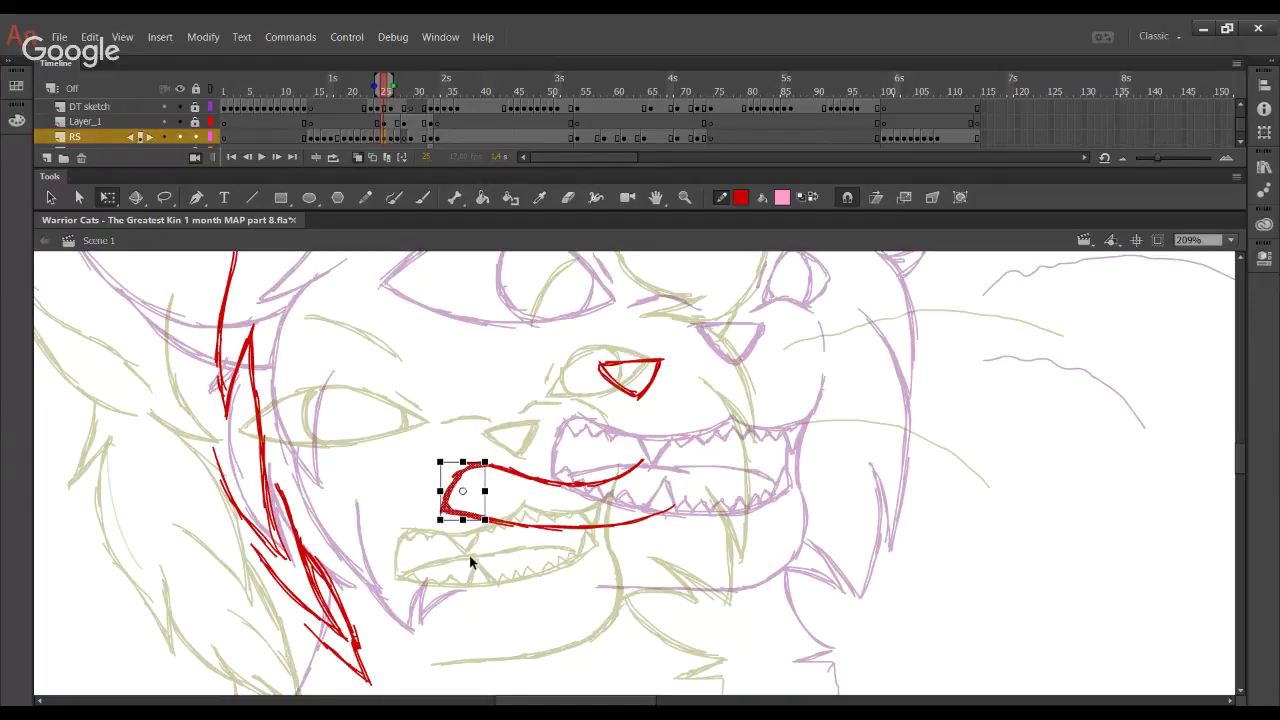
key(Right)
key(Right)
key(Right)
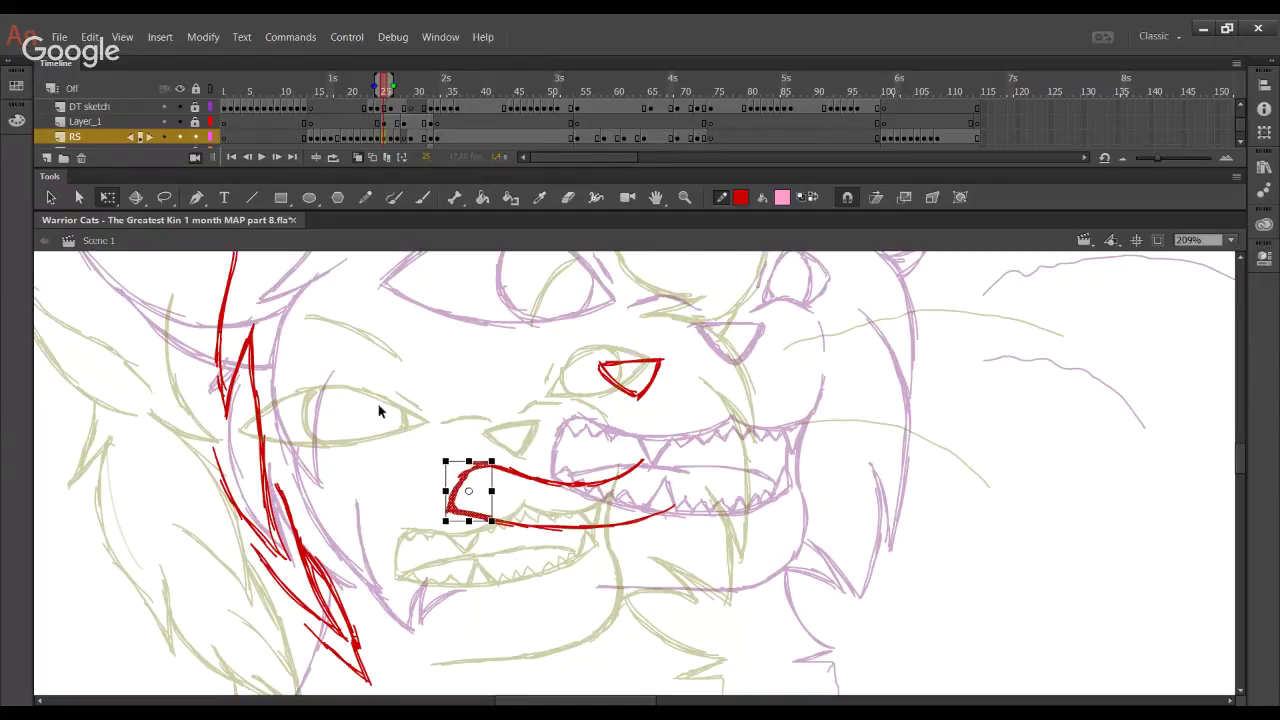
drag(492, 520, 544, 528)
key(Right)
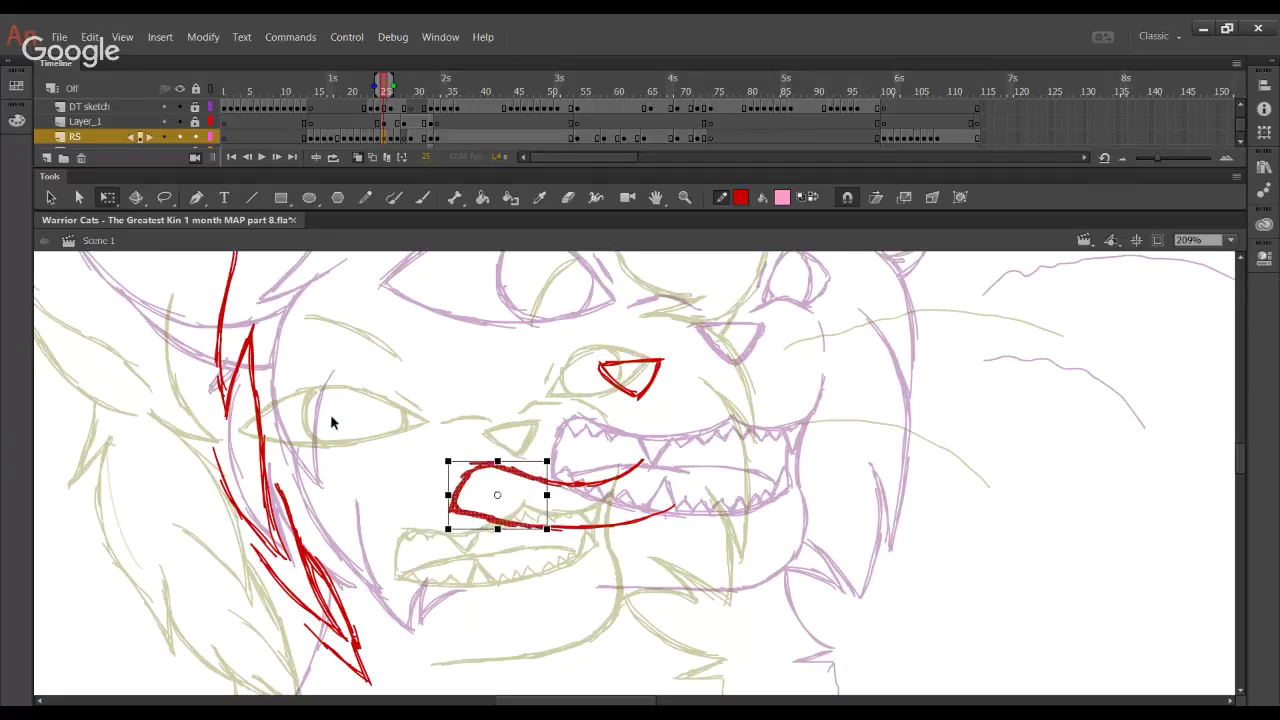
click(383, 424)
Draw the upper lip's second curve rising to the right and lengthen the lower lip line
click(367, 198)
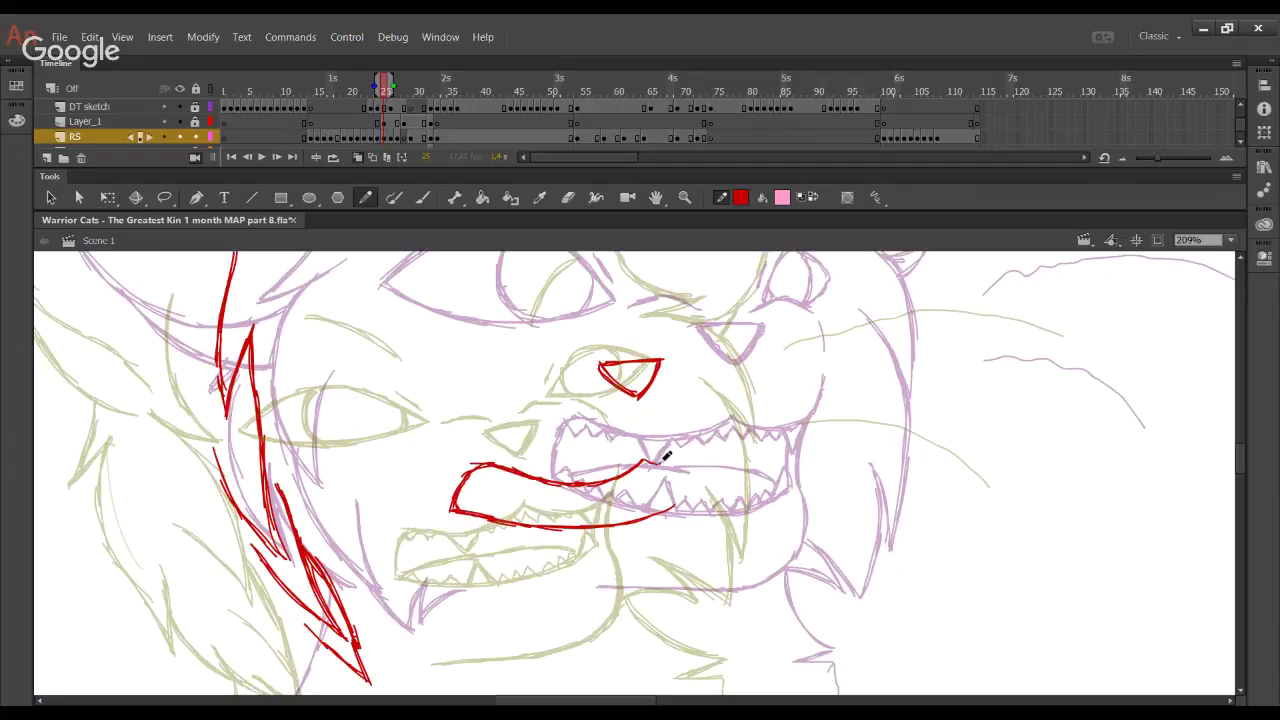
mouse_move(650, 456)
mouse_down()
mouse_move(711, 458)
mouse_move(689, 458)
mouse_move(725, 433)
mouse_up()
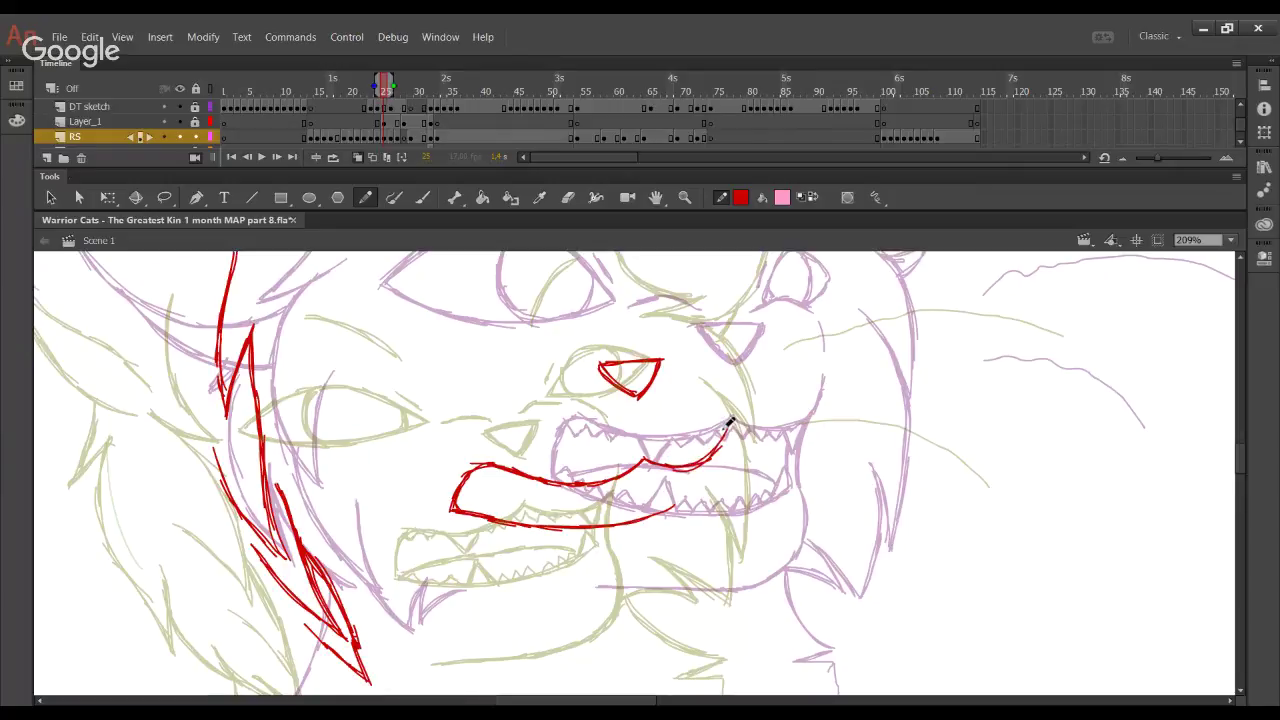
key(ctrl+z)
key(ctrl+z)
mouse_move(657, 463)
mouse_down()
mouse_move(706, 460)
mouse_move(733, 412)
mouse_up()
drag(588, 526, 686, 504)
key(ctrl+z)
key(ctrl+z)
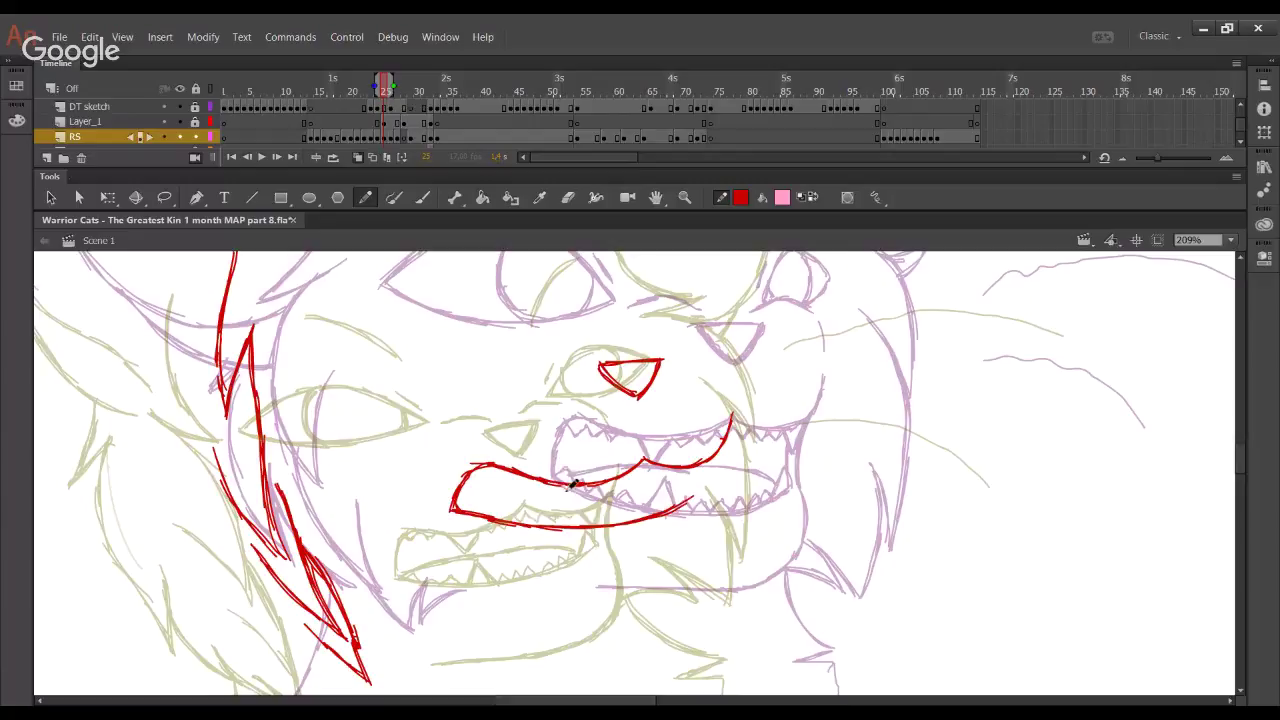
Sketch a small pointed fang hanging from the upper lip line
mouse_move(537, 481)
mouse_down()
mouse_move(555, 499)
mouse_move(573, 485)
mouse_up()
key(ctrl+z)
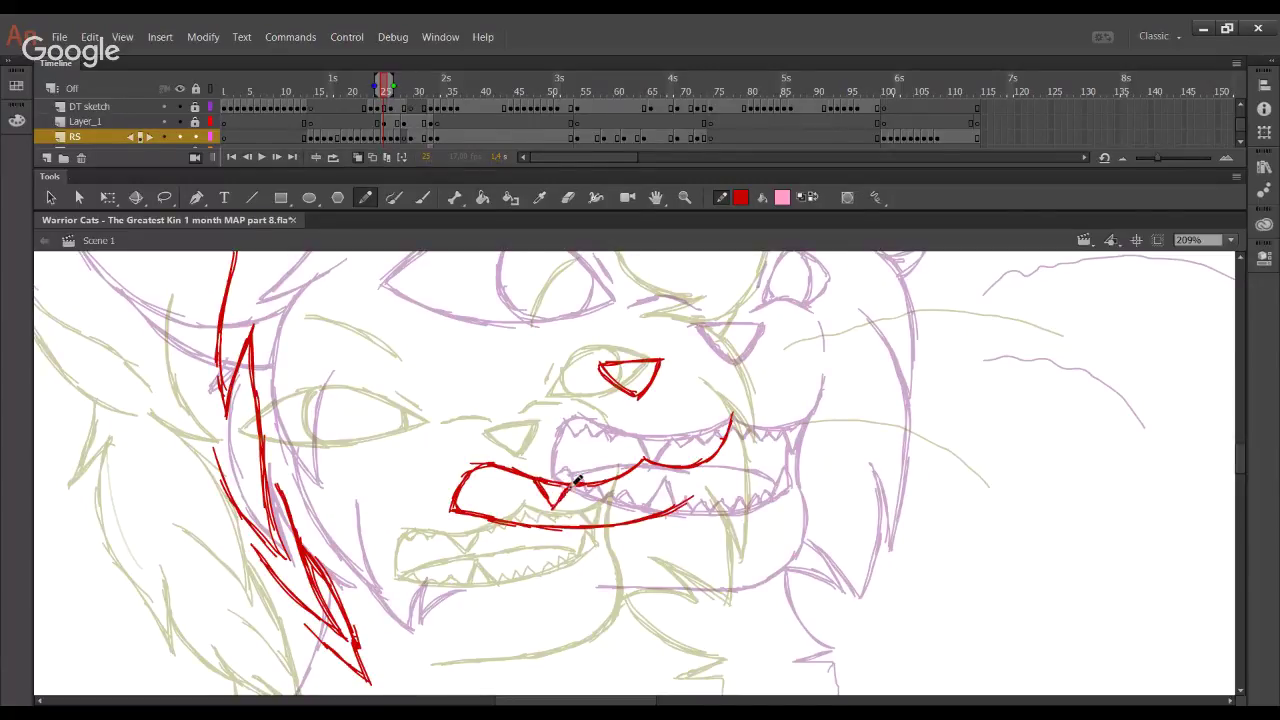
Sketch an upper fang near the mouth's right corner and two lower fangs rising from the lower lip line
mouse_move(685, 467)
mouse_down()
mouse_move(695, 486)
mouse_move(703, 461)
mouse_move(693, 484)
mouse_up()
key(ctrl+z)
mouse_move(556, 526)
mouse_down()
mouse_move(565, 505)
mouse_move(578, 526)
mouse_up()
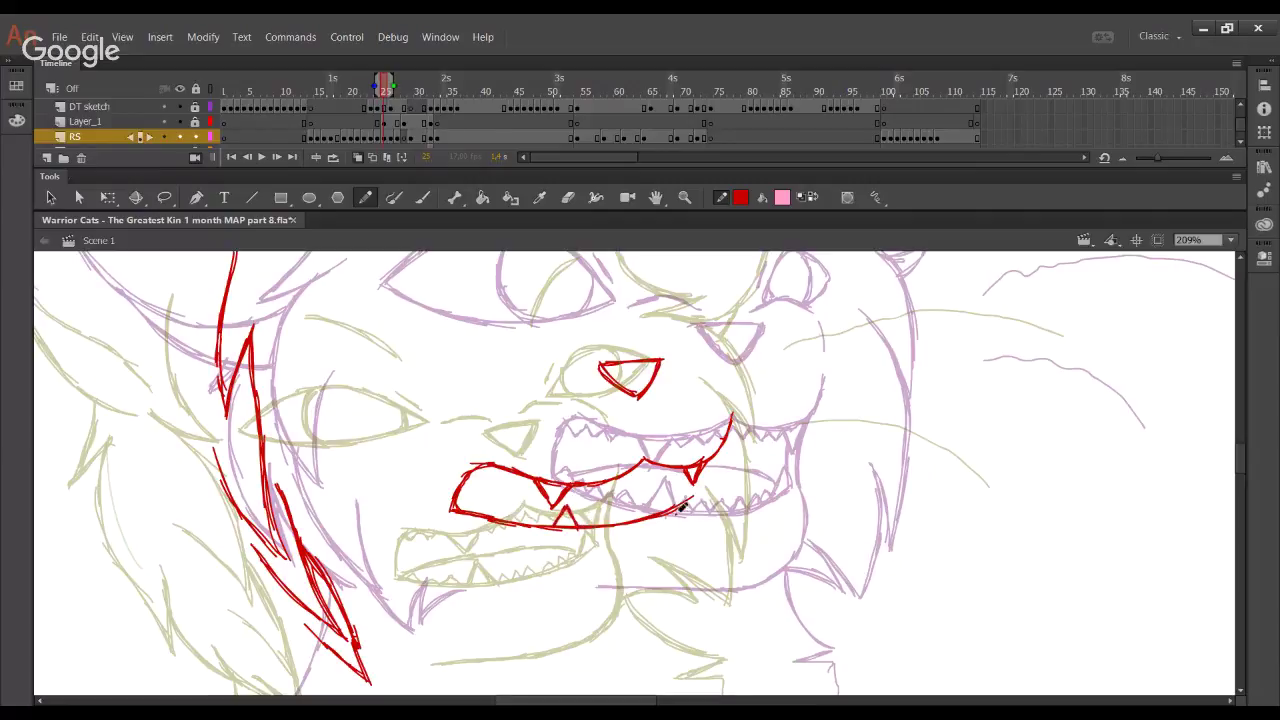
mouse_move(673, 507)
mouse_down()
mouse_move(682, 486)
mouse_move(690, 499)
mouse_up()
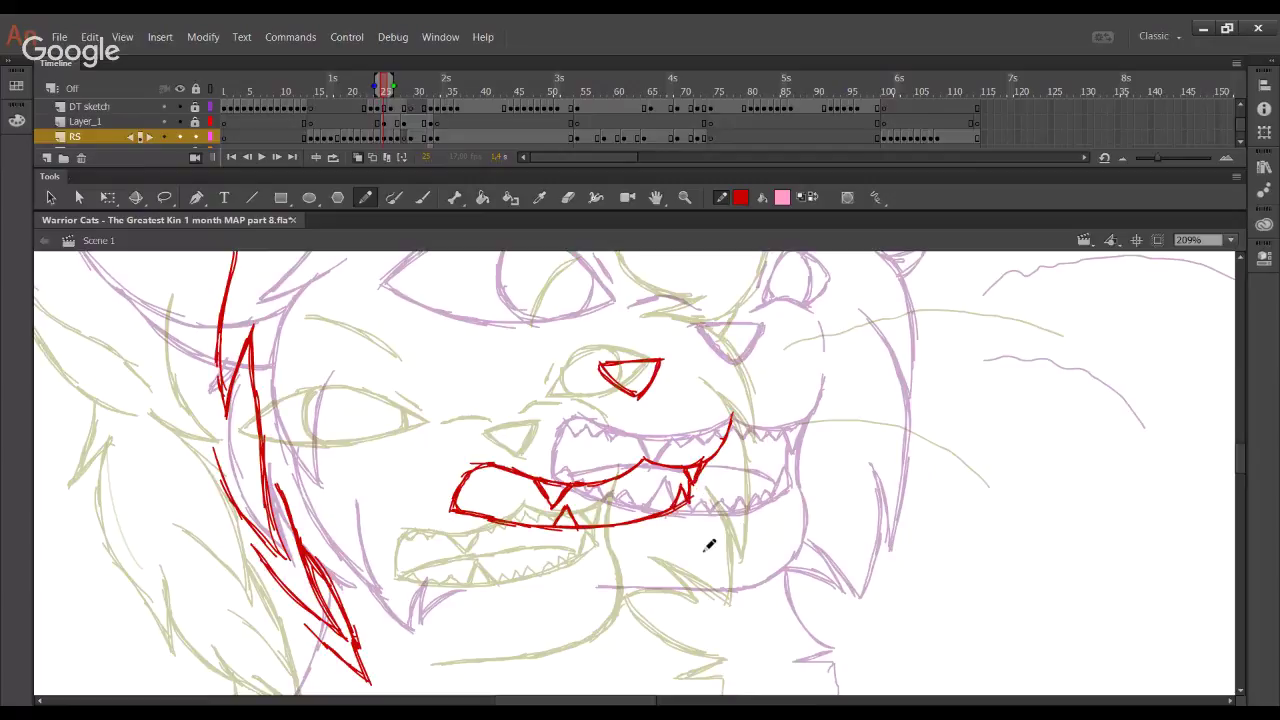
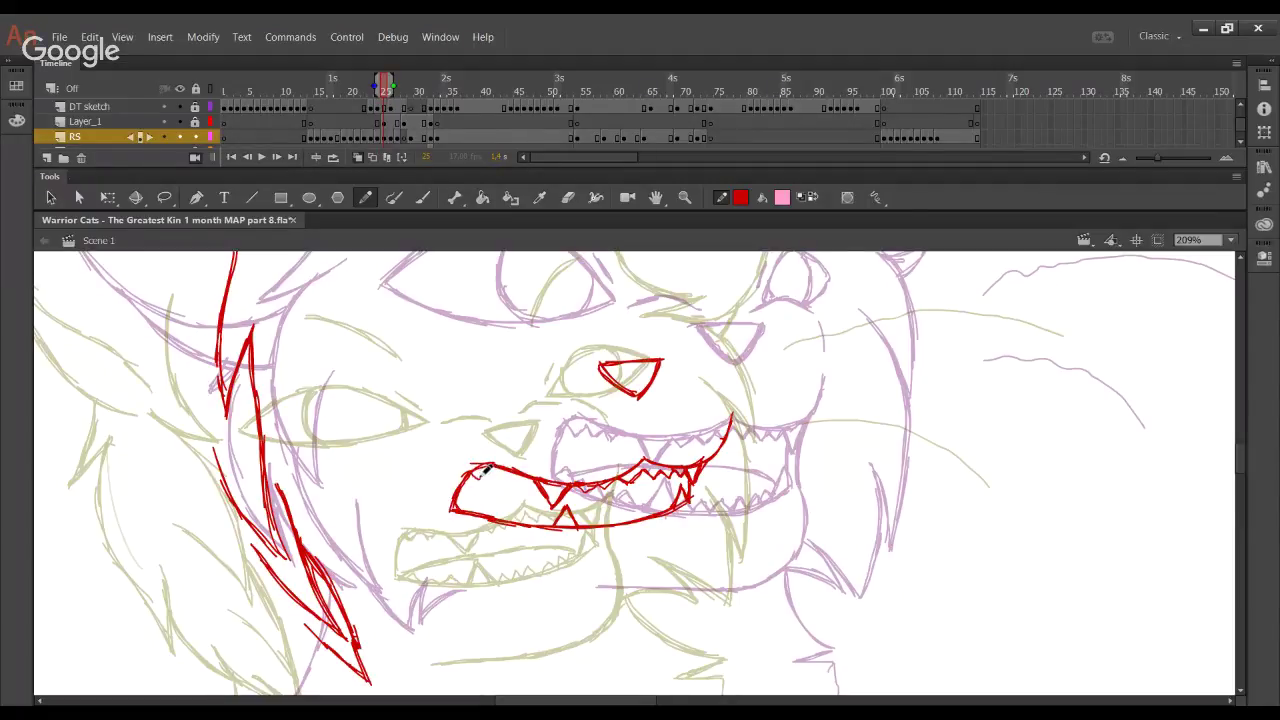
Add rows of small jagged teeth along the upper and lower lips and draw the curved tongue line inside the mouth
mouse_move(497, 462)
mouse_down()
mouse_move(530, 476)
mouse_move(486, 467)
mouse_up()
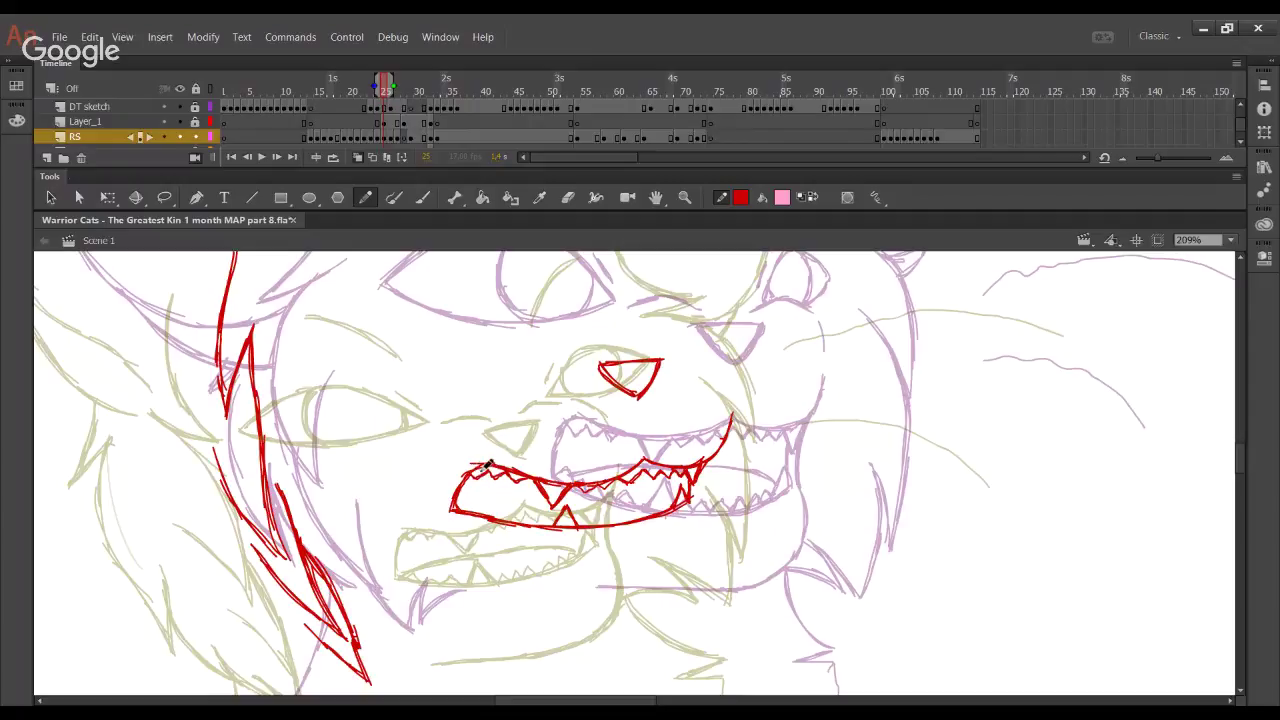
drag(578, 525, 621, 520)
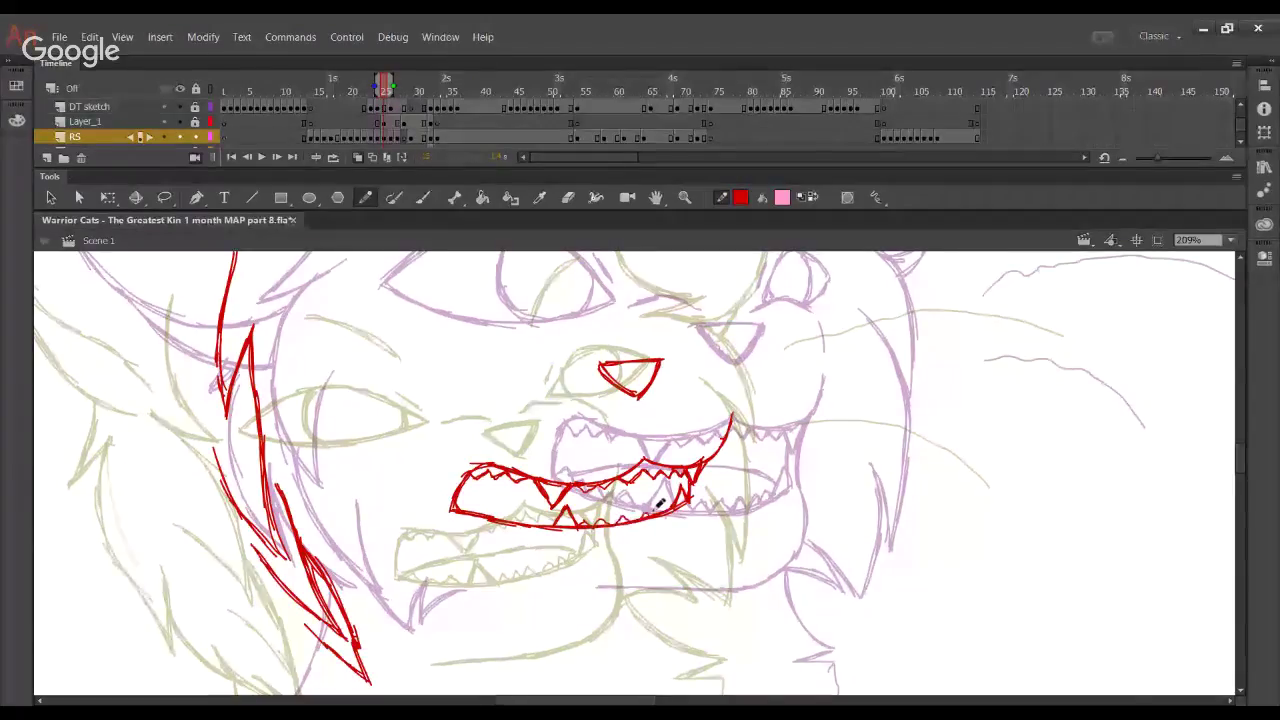
drag(654, 510, 678, 504)
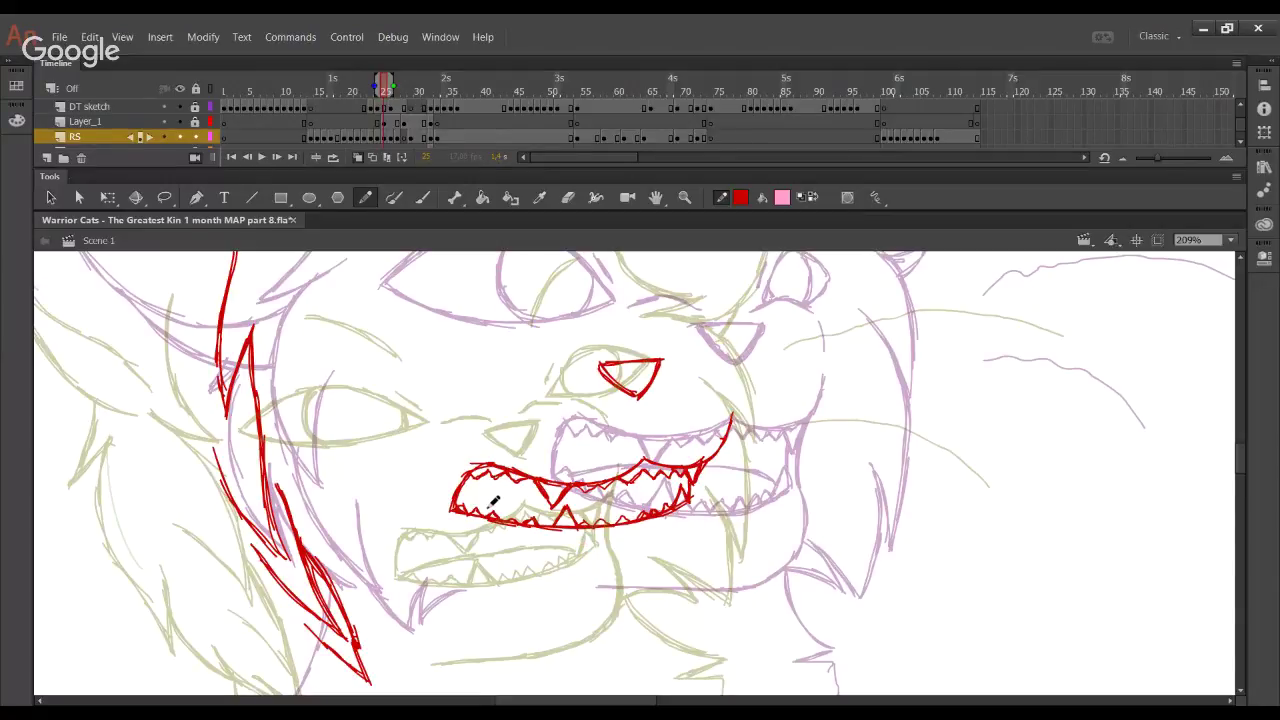
drag(457, 506, 670, 499)
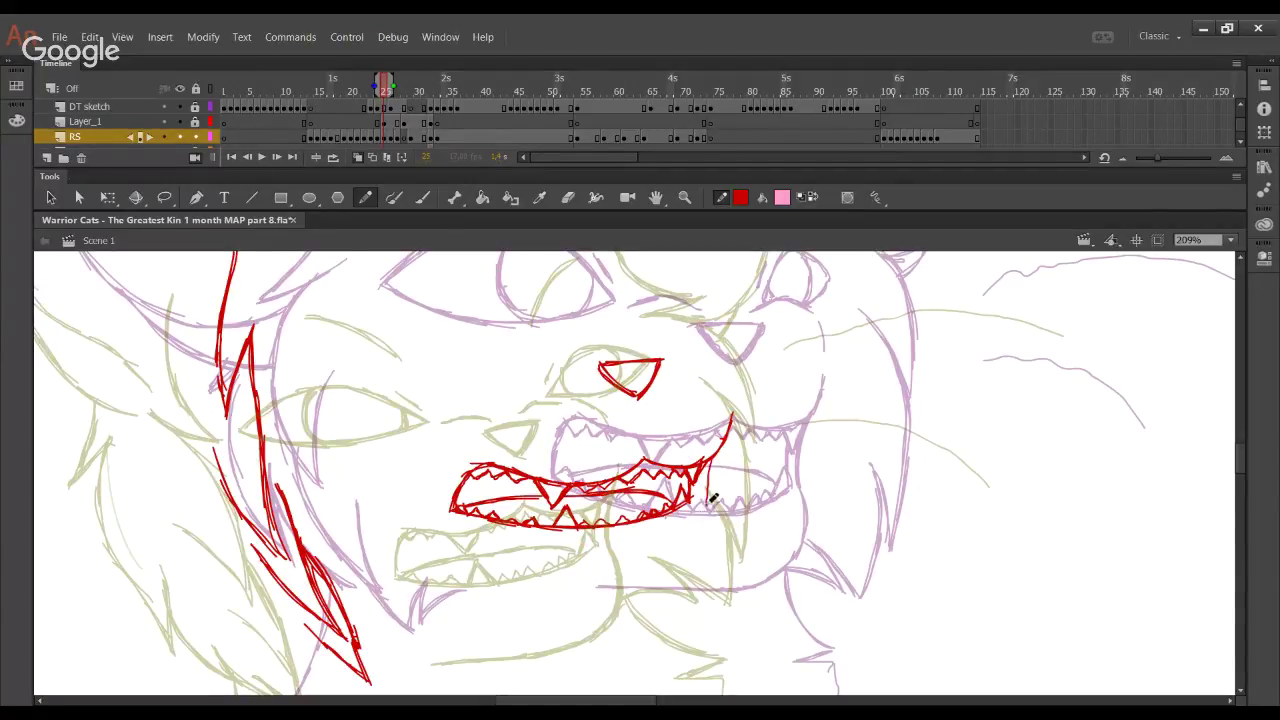
Draw the jaw line down from the mouth's right corner and round it into the chin line beneath the mouth
drag(708, 460, 714, 528)
mouse_move(703, 484)
mouse_down()
mouse_move(714, 545)
mouse_move(689, 589)
mouse_up()
mouse_move(711, 532)
mouse_down()
mouse_move(680, 590)
mouse_move(510, 603)
mouse_move(686, 585)
mouse_move(708, 525)
mouse_move(716, 548)
mouse_move(707, 461)
mouse_move(570, 345)
mouse_up()
drag(666, 682, 583, 326)
drag(490, 270, 680, 572)
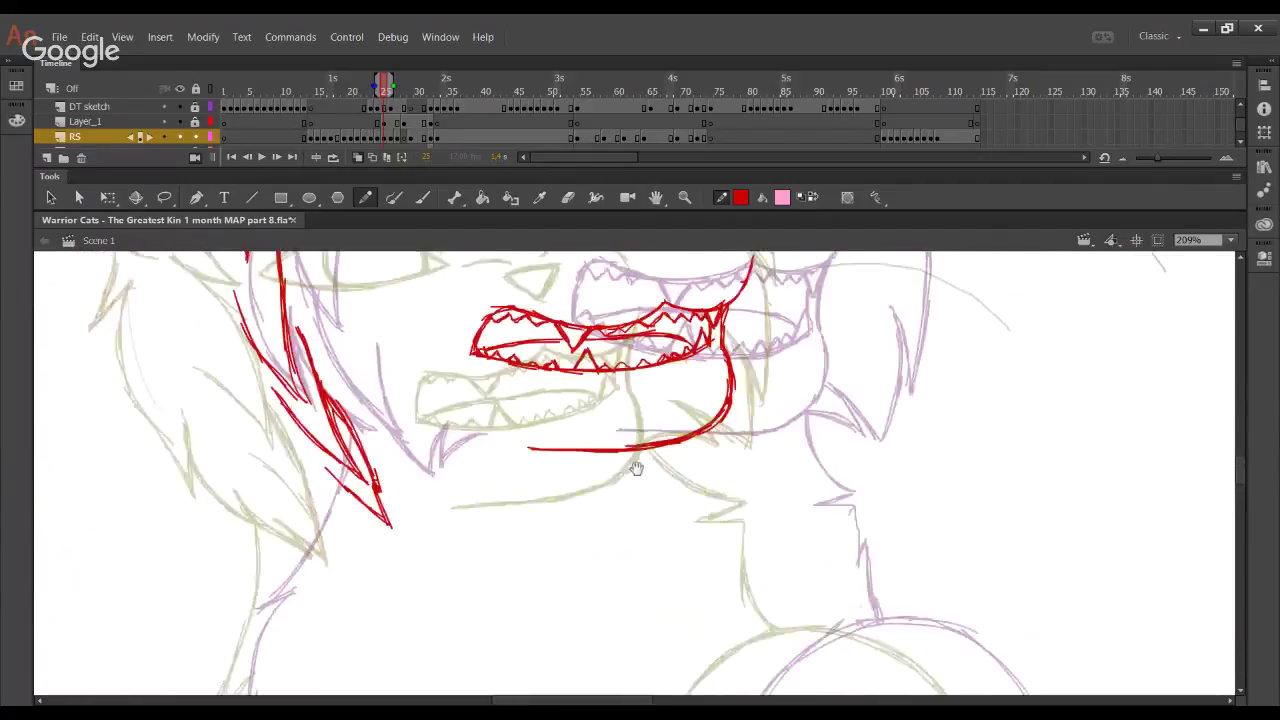
Extend the onion-skin range one frame further back and sketch the shoulder arch between the neighbouring frames' arches
mouse_move(606, 408)
mouse_down()
mouse_move(682, 547)
mouse_move(456, 110)
mouse_up()
drag(375, 86, 368, 86)
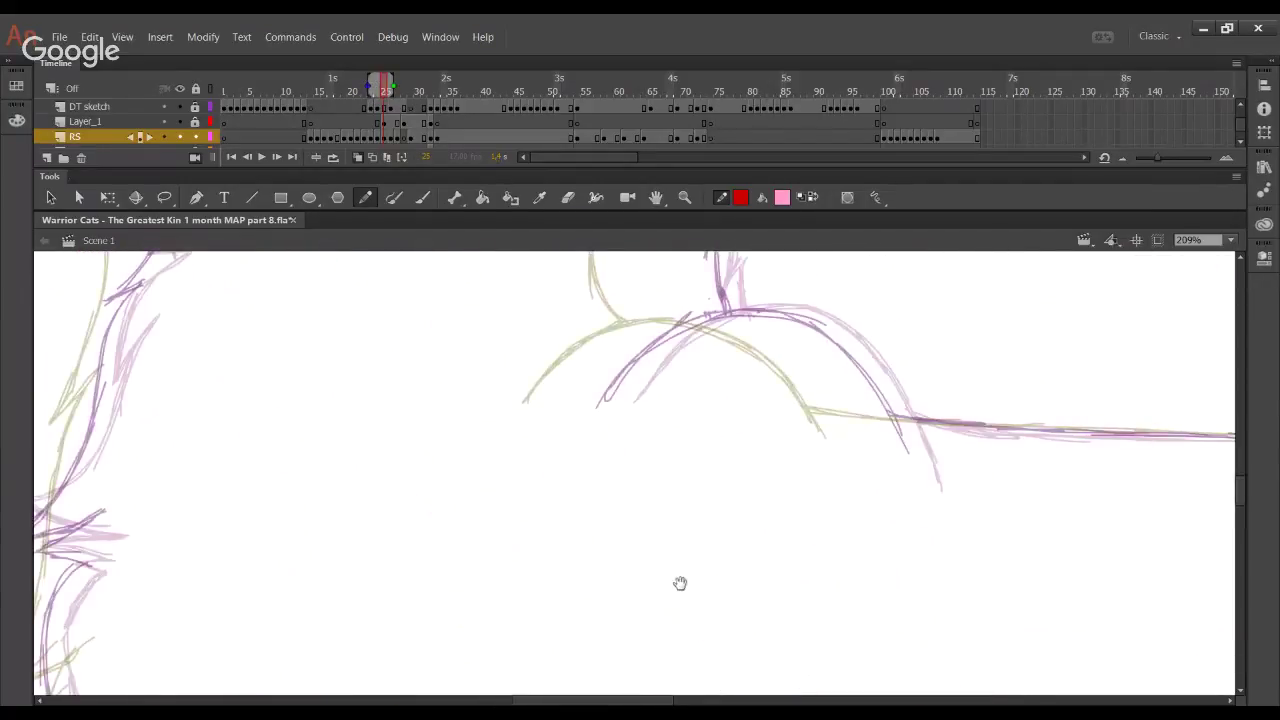
mouse_move(680, 583)
mouse_down()
mouse_move(632, 549)
mouse_move(571, 397)
mouse_move(535, 665)
mouse_up()
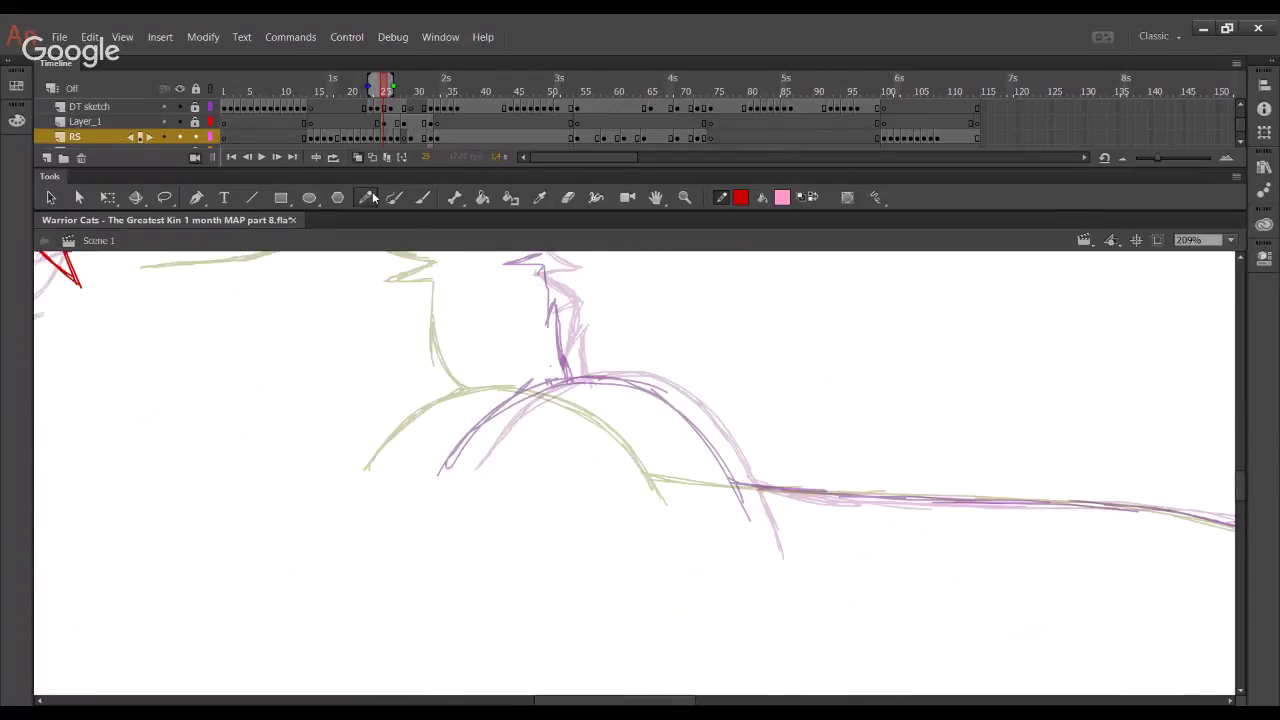
drag(402, 470, 467, 414)
key(ctrl+z)
mouse_move(403, 473)
mouse_down()
mouse_move(501, 390)
mouse_move(541, 384)
mouse_up()
key(ctrl+z)
mouse_move(408, 452)
mouse_down()
mouse_move(541, 383)
mouse_move(528, 385)
mouse_up()
key(ctrl+z)
key(ctrl+z)
drag(436, 431, 588, 389)
drag(508, 391, 631, 403)
mouse_move(557, 385)
mouse_down()
mouse_move(663, 433)
mouse_move(708, 508)
mouse_up()
mouse_move(602, 396)
mouse_down()
mouse_move(649, 422)
mouse_move(710, 508)
mouse_up()
drag(684, 455, 720, 525)
Sketch the upper part of the long curved front leg line below the shoulder arch, between the onion-skin guides
key(space)
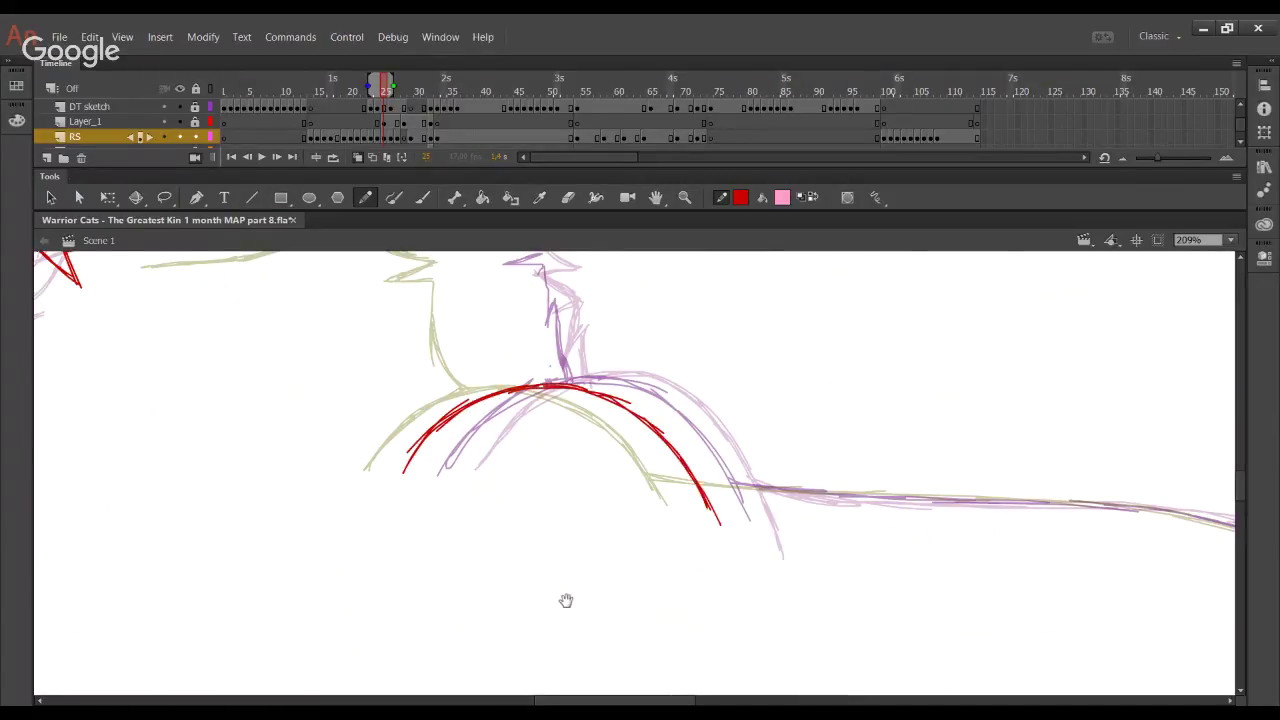
drag(566, 600, 580, 320)
mouse_move(512, 680)
mouse_down()
mouse_move(506, 497)
mouse_move(531, 286)
mouse_move(546, 377)
mouse_up()
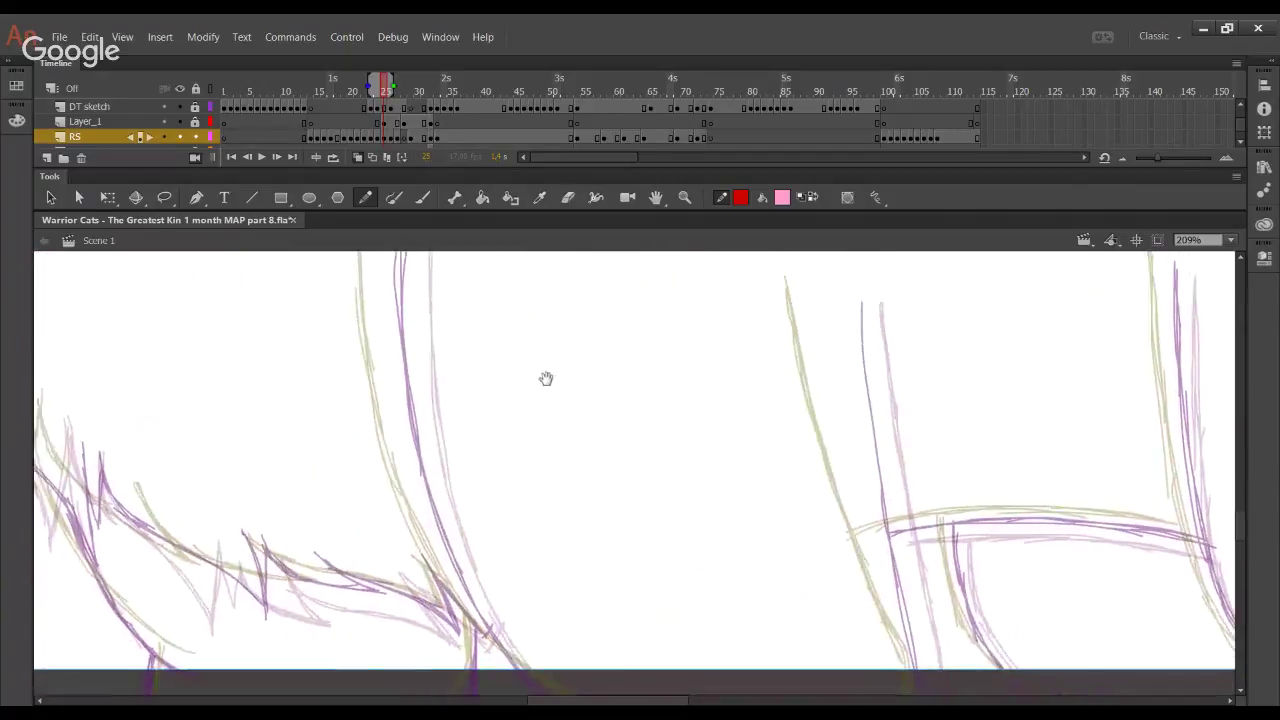
mouse_move(380, 258)
mouse_down()
mouse_move(378, 357)
mouse_move(396, 422)
mouse_up()
key(ctrl+z)
key(ctrl+z)
drag(381, 298, 406, 476)
drag(380, 347, 425, 543)
drag(395, 418, 449, 590)
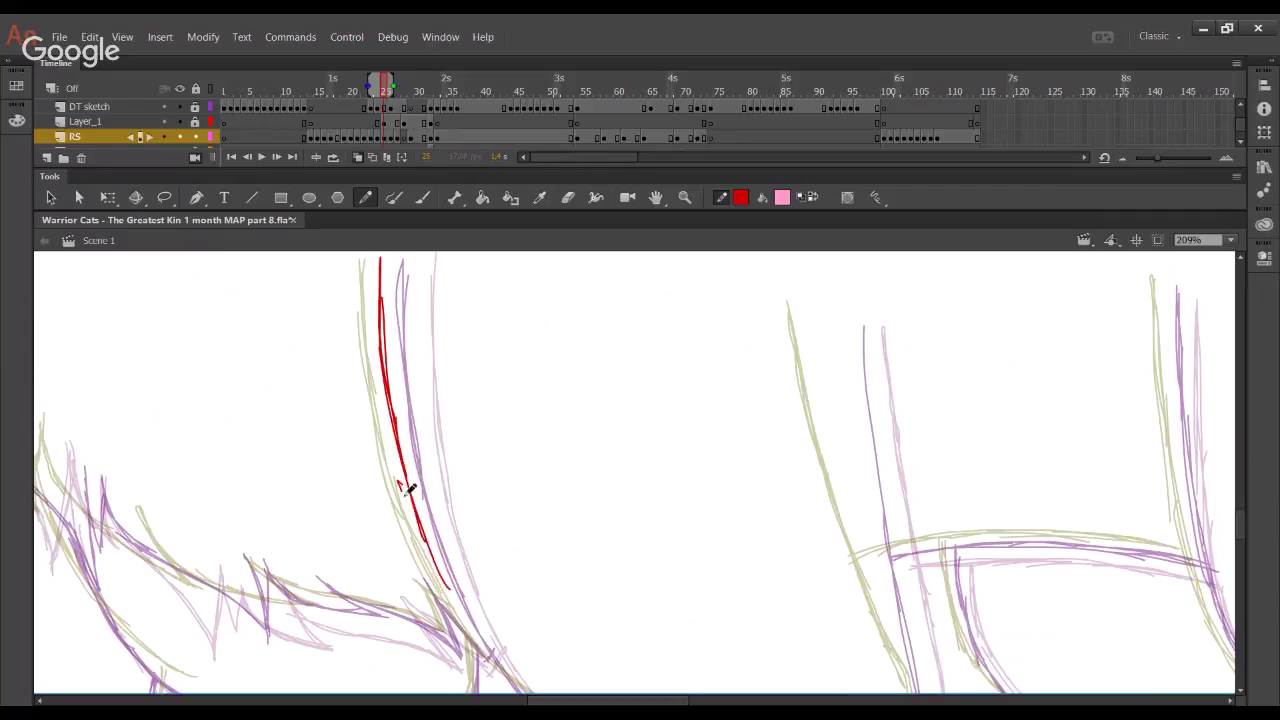
Continue the curved front leg line down to the stage's lower edge and shorten the onion-skin range by one earlier frame
drag(397, 481, 500, 670)
drag(436, 574, 518, 694)
key(ctrl+z)
key(ctrl+z)
drag(413, 489, 479, 635)
drag(437, 576, 528, 700)
drag(368, 87, 375, 87)
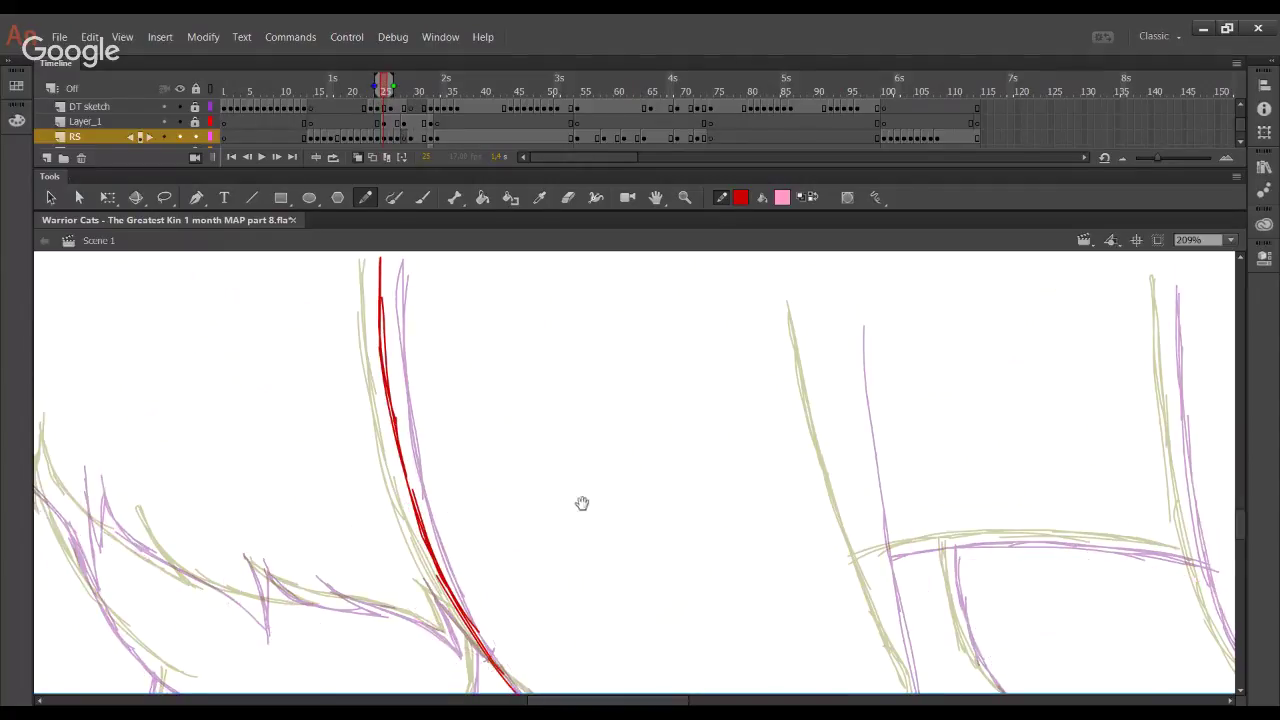
drag(582, 503, 466, 272)
key(ctrl+z)
mouse_move(347, 385)
mouse_down()
mouse_move(404, 463)
mouse_move(464, 502)
mouse_up()
key(ctrl+z)
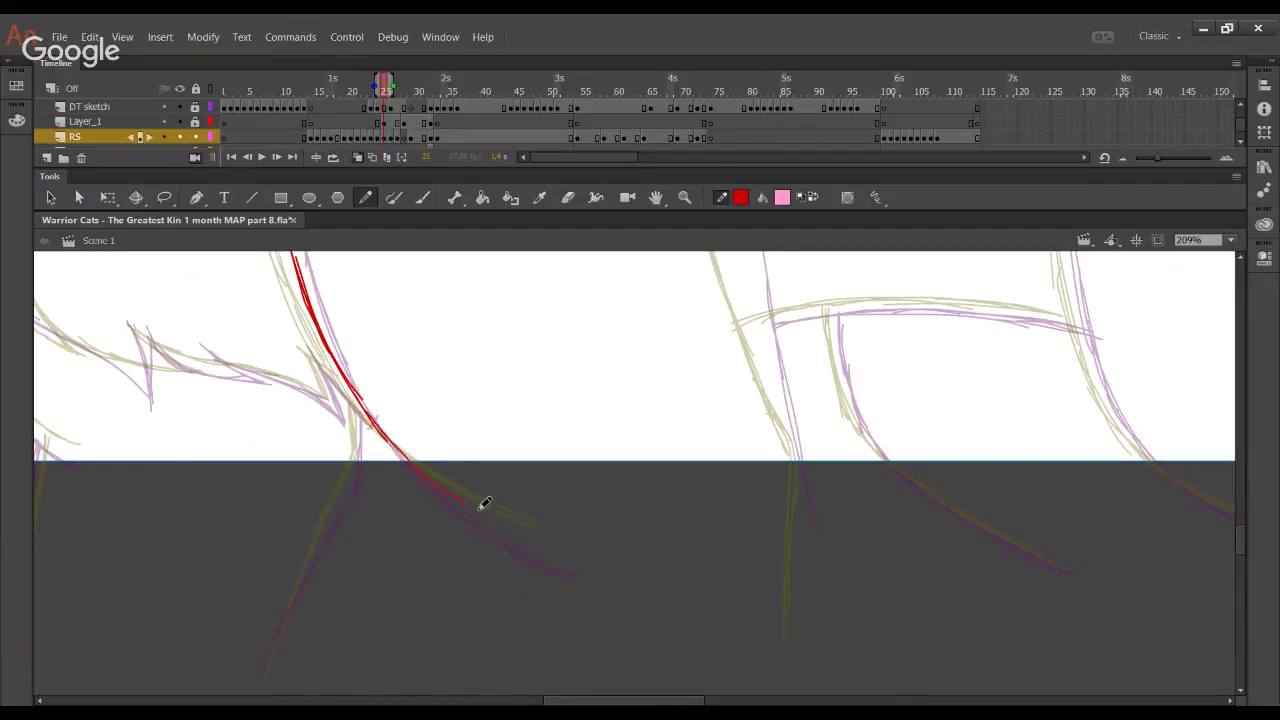
key(z)
drag(364, 416, 403, 457)
key(y)
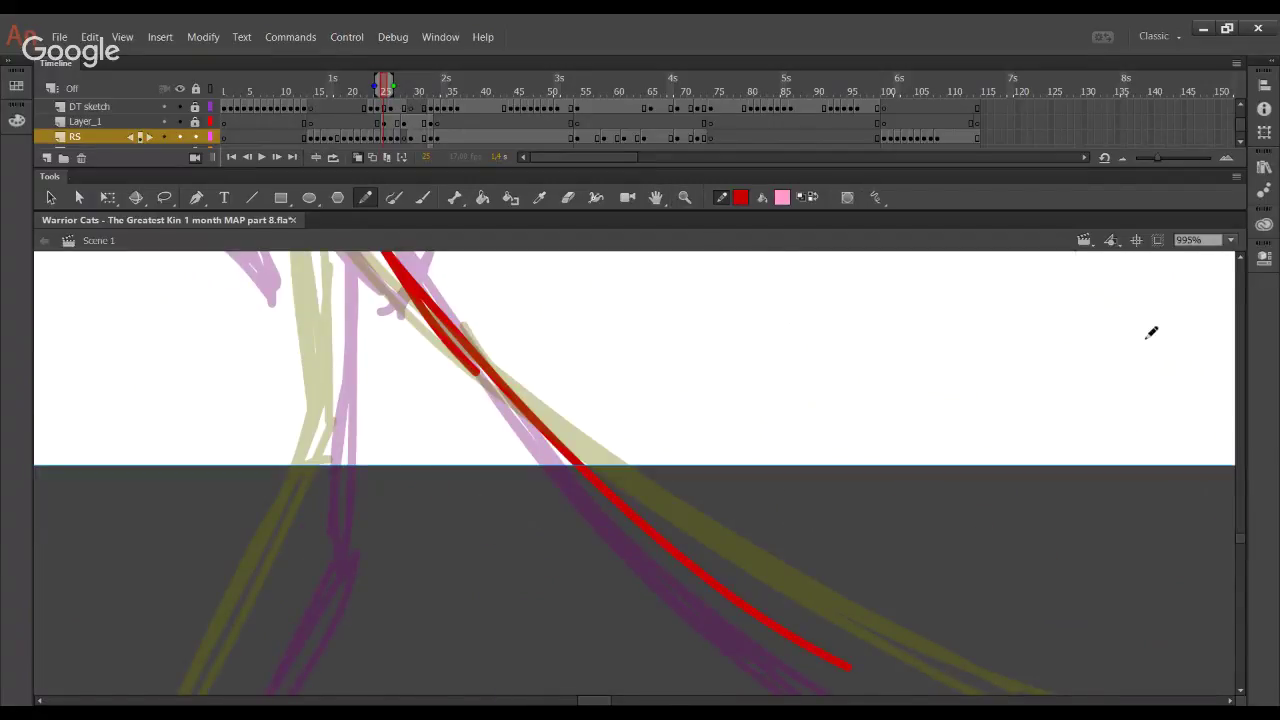
click(1209, 382)
key(ctrl+z)
drag(516, 350, 646, 514)
key(ctrl+z)
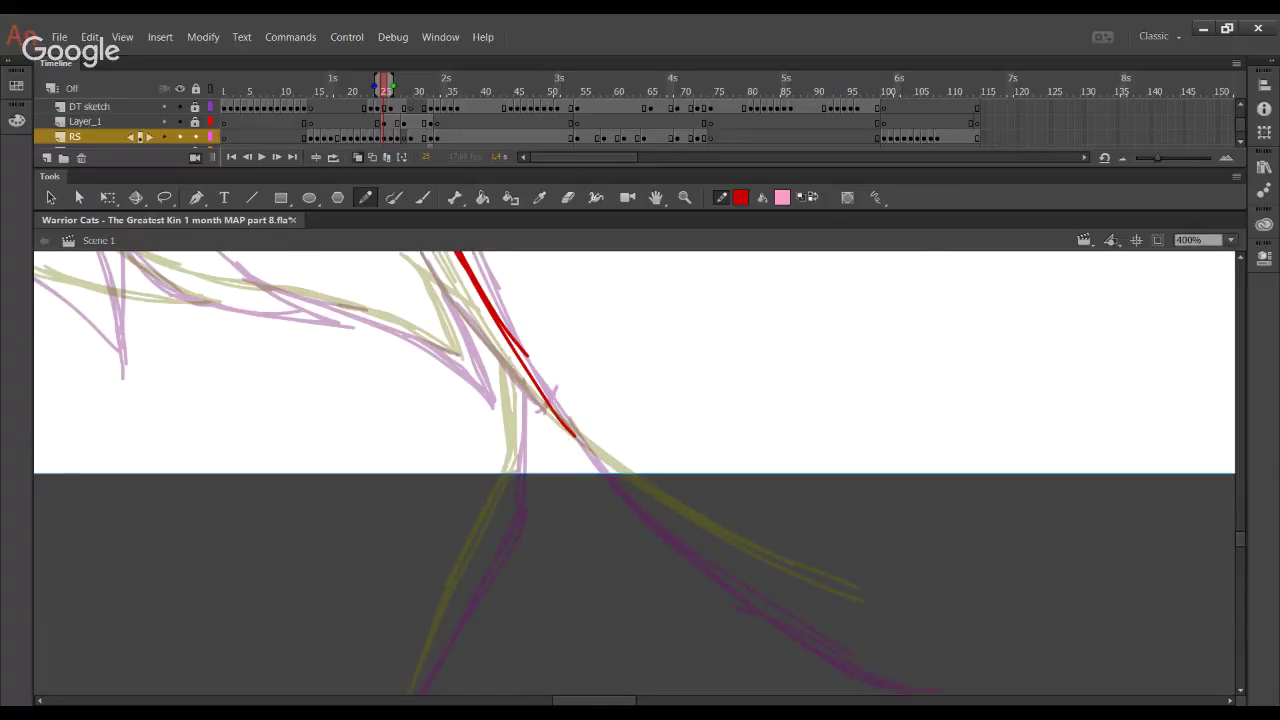
Extend the curved front leg line past the stage's lower edge, sweeping right between the onion-skin guides
key(ctrl+minus)
drag(608, 446, 733, 548)
key(ctrl+z)
key(ctrl+z)
drag(594, 438, 726, 543)
drag(612, 456, 780, 565)
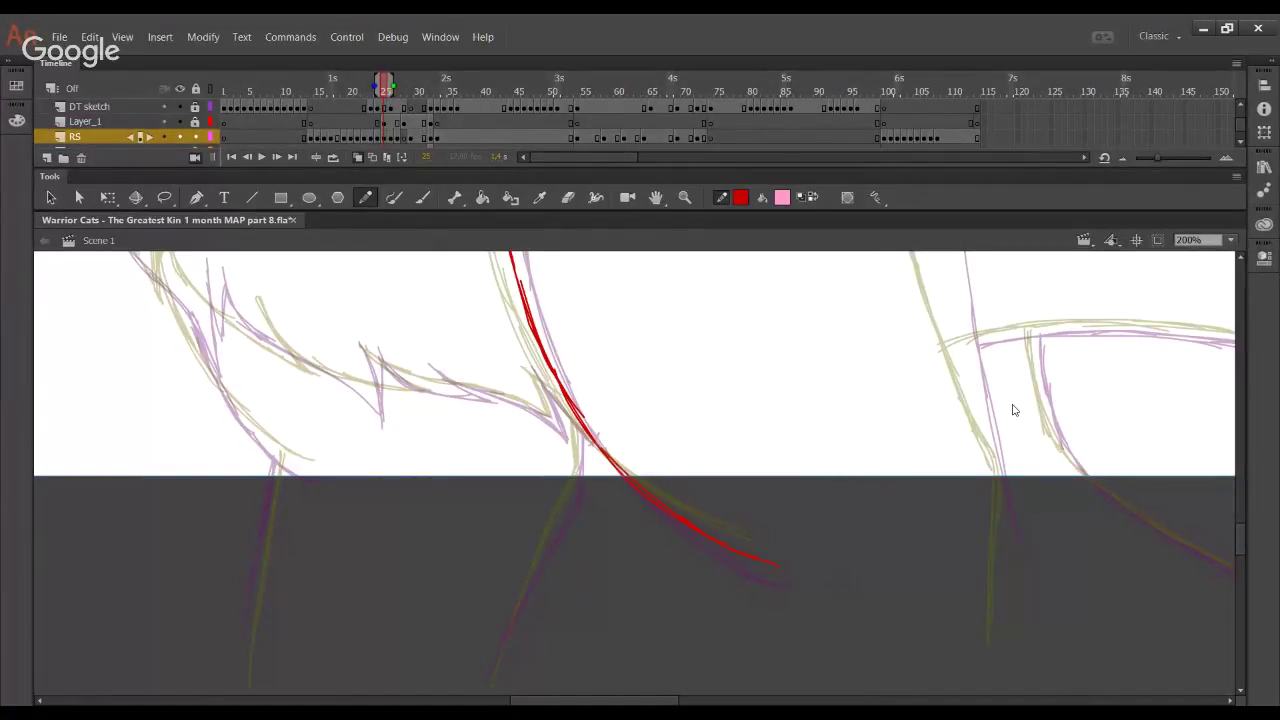
Sketch the second leg line, slanting down between its guides and continuing straight below the stage's lower edge
scroll(1000, 370, up, 3)
scroll(1000, 370, right, 3)
mouse_move(782, 263)
mouse_down()
mouse_move(800, 360)
mouse_move(787, 273)
mouse_move(823, 475)
mouse_up()
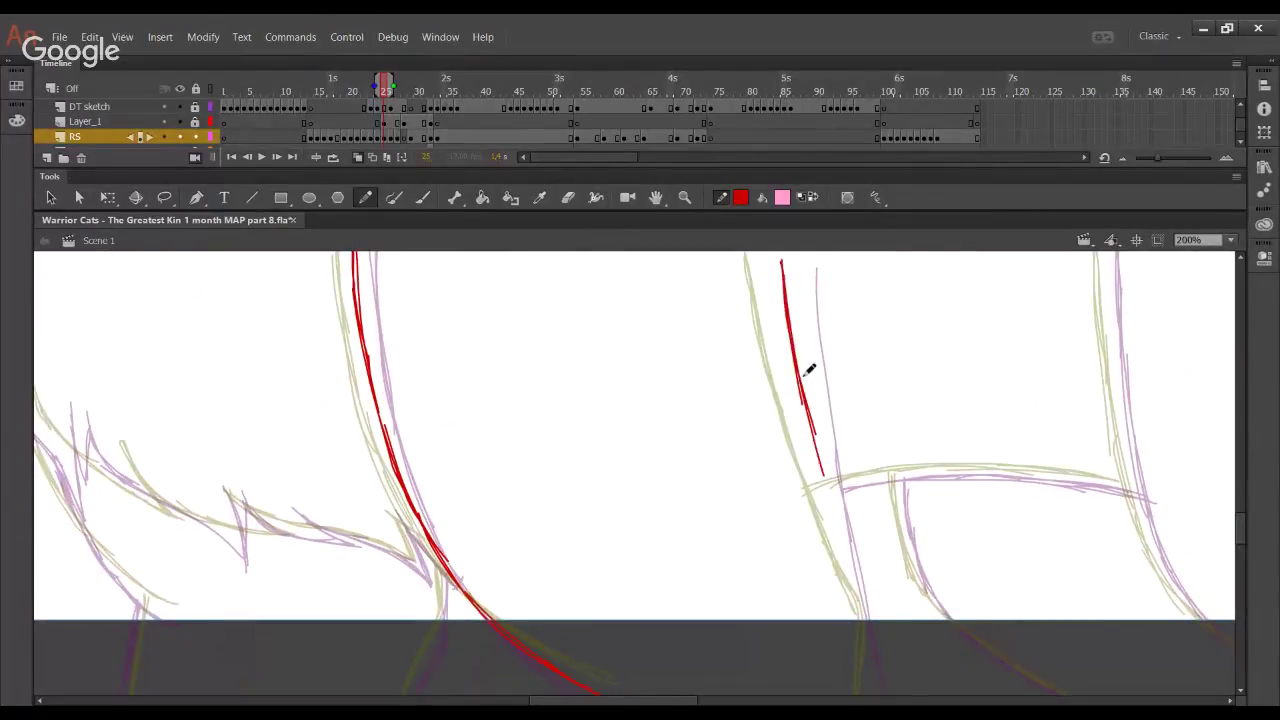
key(ctrl+z)
mouse_move(799, 375)
mouse_down()
mouse_move(812, 499)
mouse_move(869, 604)
mouse_up()
scroll(890, 620, down, 5)
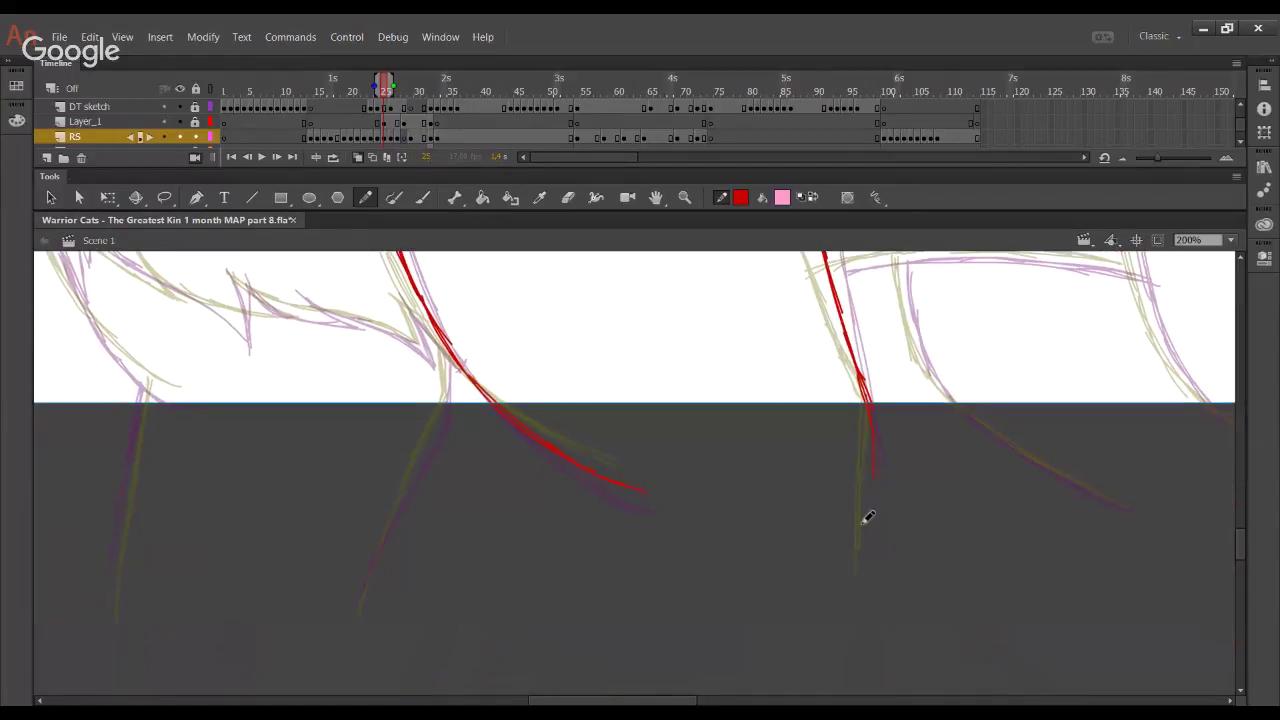
drag(875, 420, 880, 558)
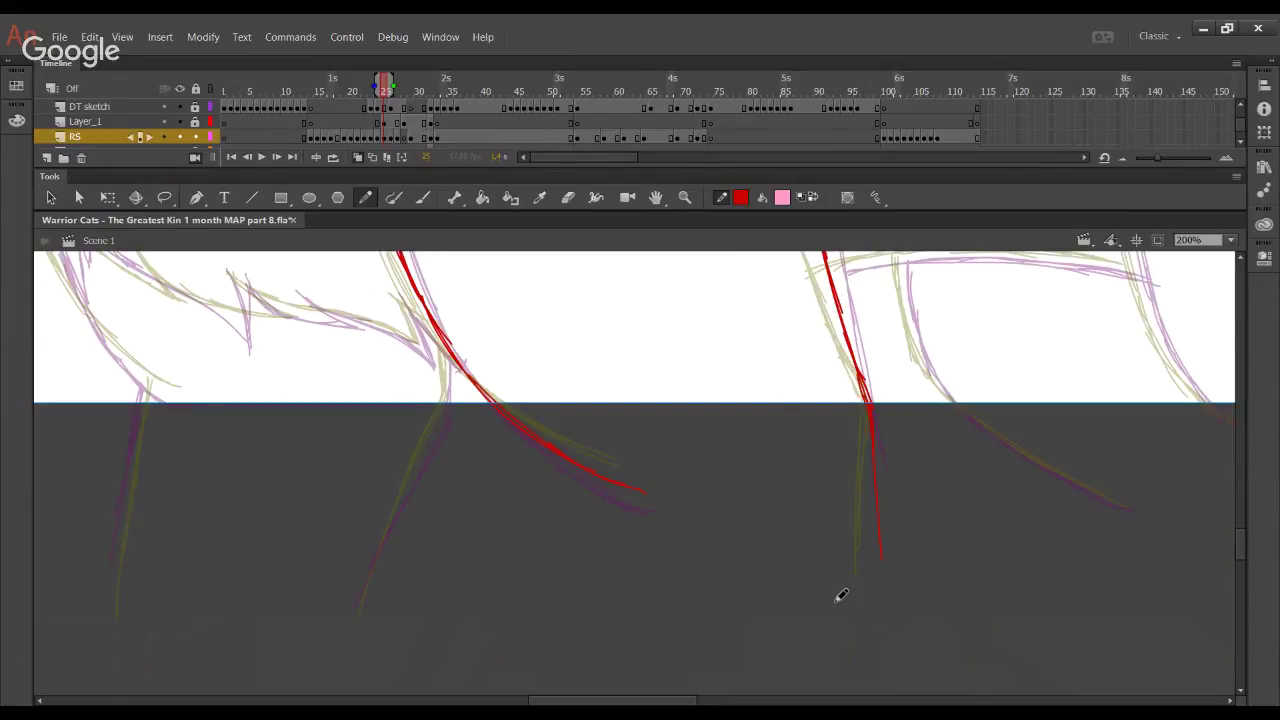
Sketch the cat's back line from the shoulder arch's right side across to the start of the rump
mouse_move(831, 450)
mouse_down()
mouse_move(757, 651)
mouse_move(743, 549)
mouse_up()
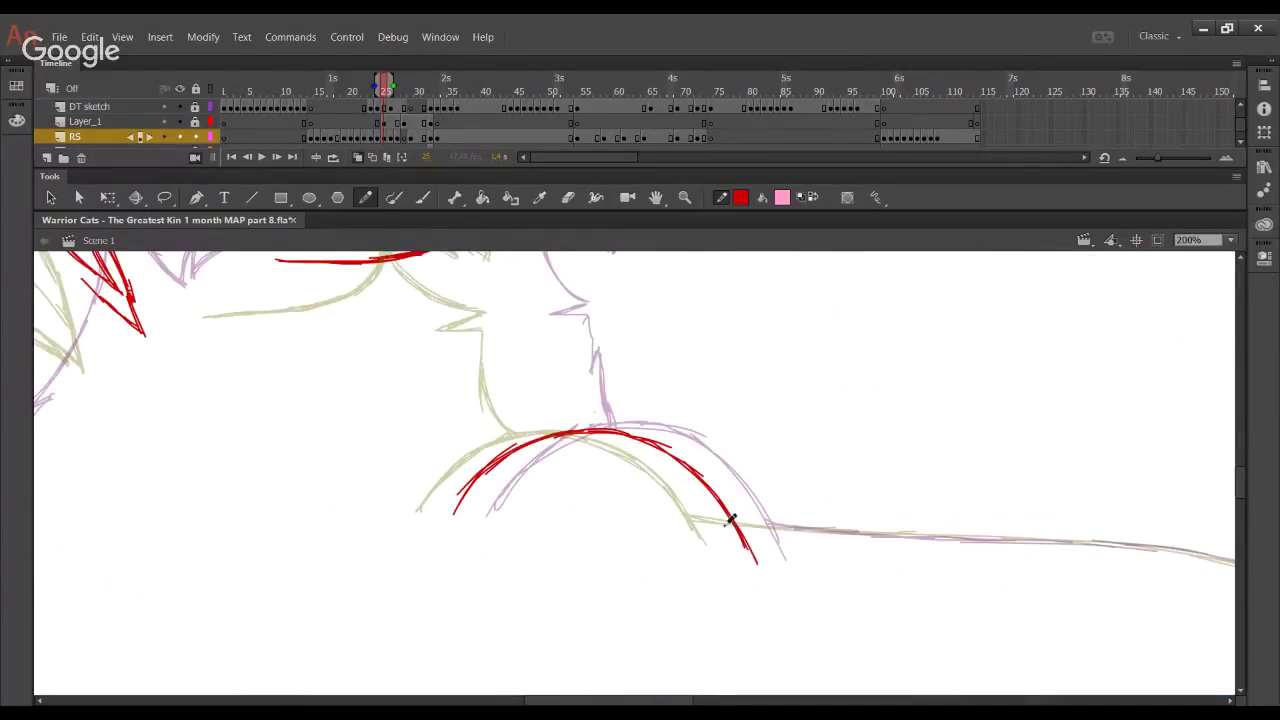
drag(746, 523, 480, 421)
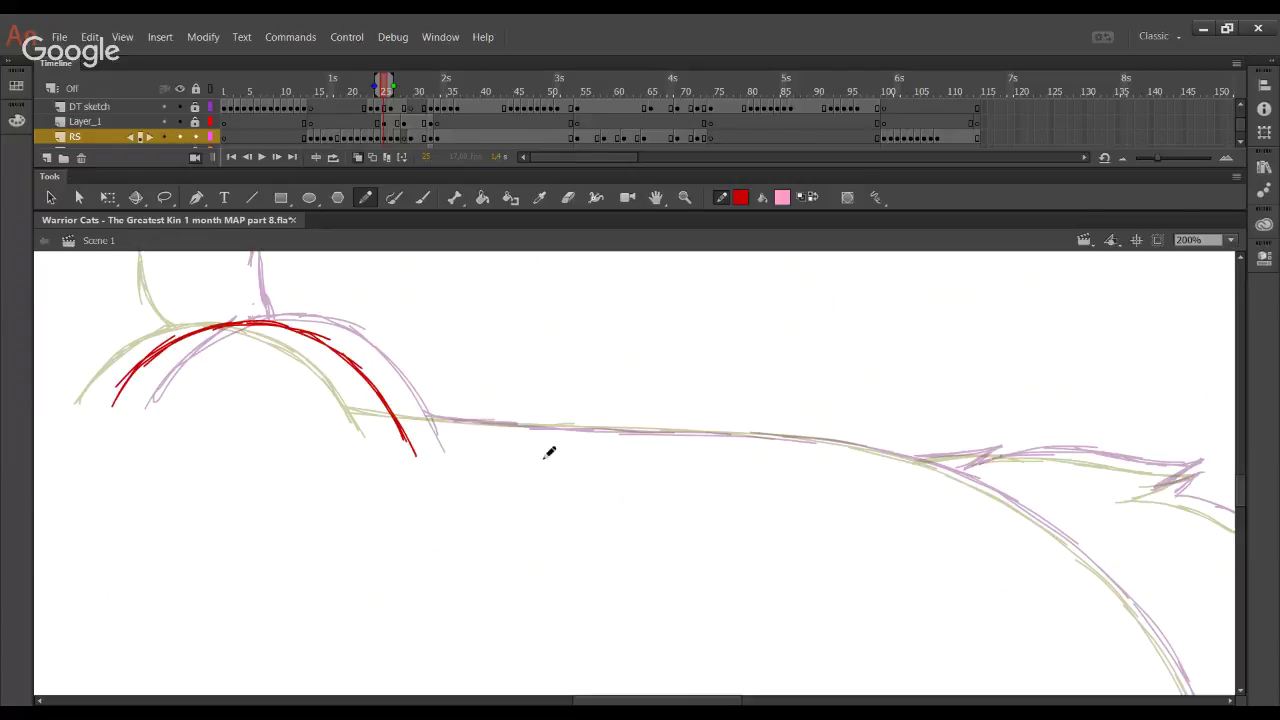
drag(392, 408, 688, 434)
key(ctrl+z)
drag(576, 430, 811, 438)
drag(708, 434, 873, 445)
key(ctrl+z)
drag(780, 436, 975, 490)
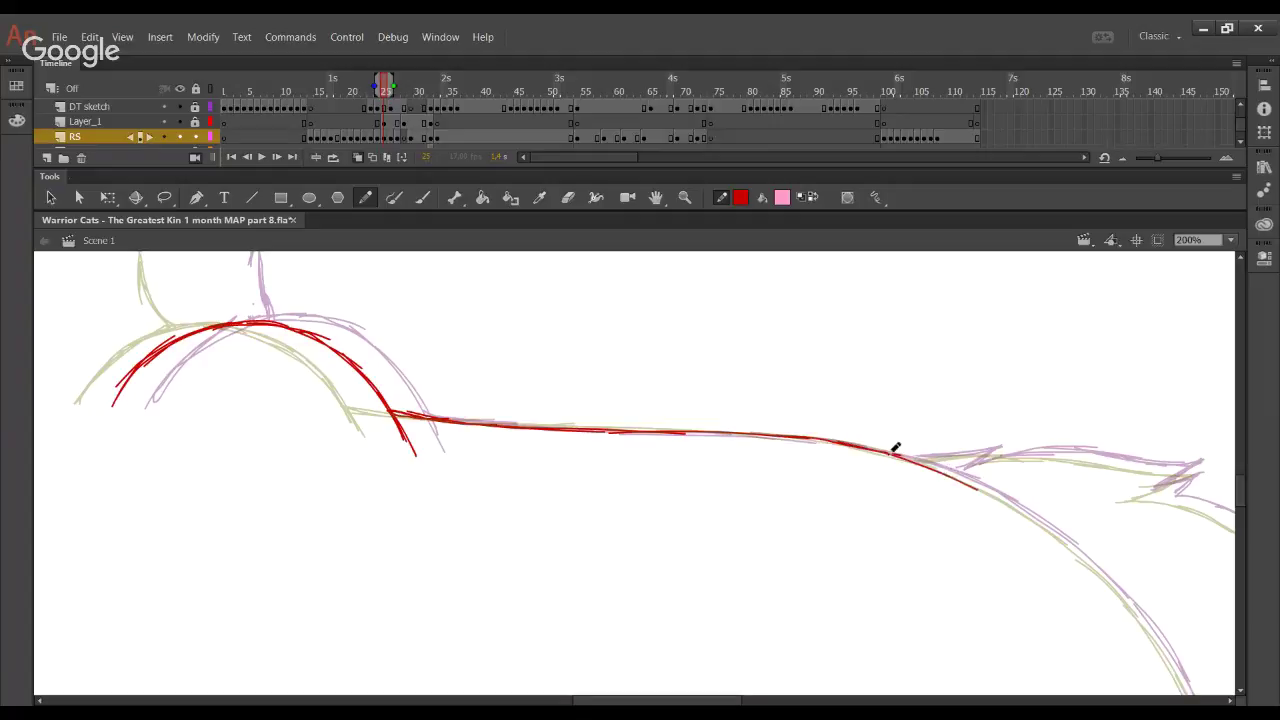
key(ctrl+z)
drag(862, 446, 990, 484)
key(ctrl+z)
mouse_move(908, 458)
mouse_down()
mouse_move(1047, 526)
mouse_move(995, 488)
mouse_up()
key(ctrl+z)
key(ctrl+z)
key(ctrl+z)
key(ctrl+z)
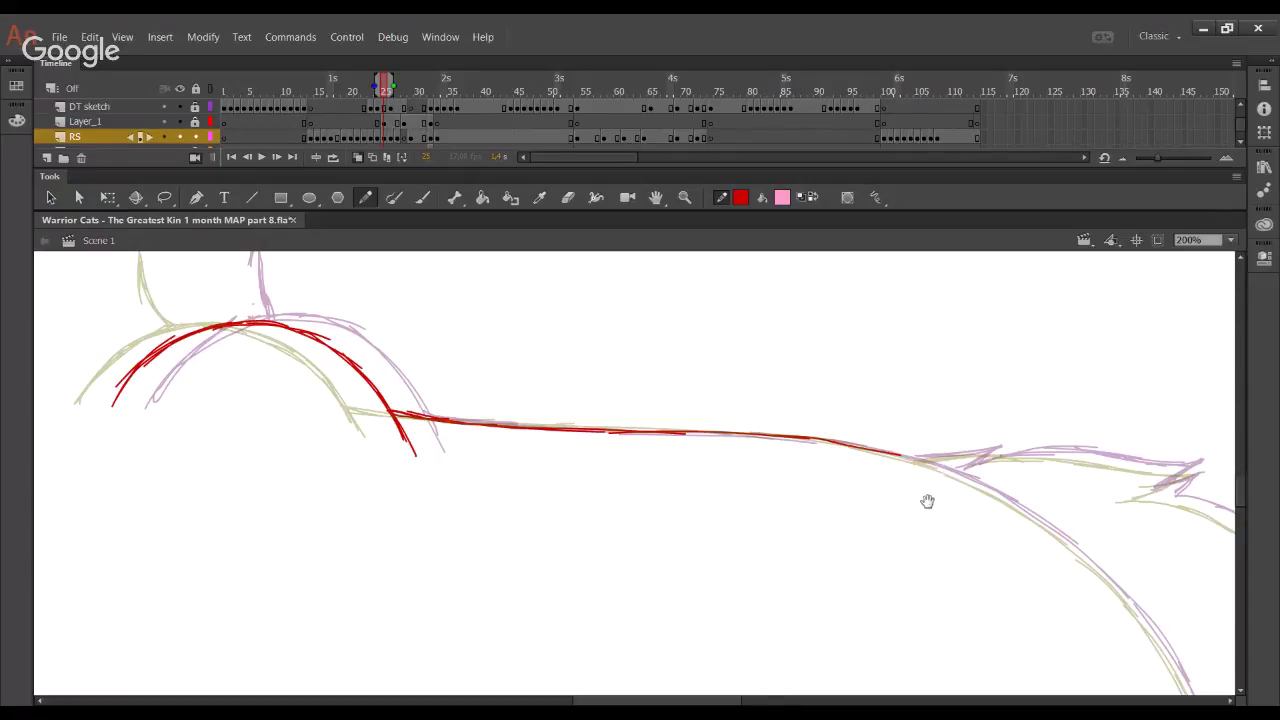
Draw the rump curve from the end of the back line down into the rear edge of the hind leg
drag(926, 500, 690, 390)
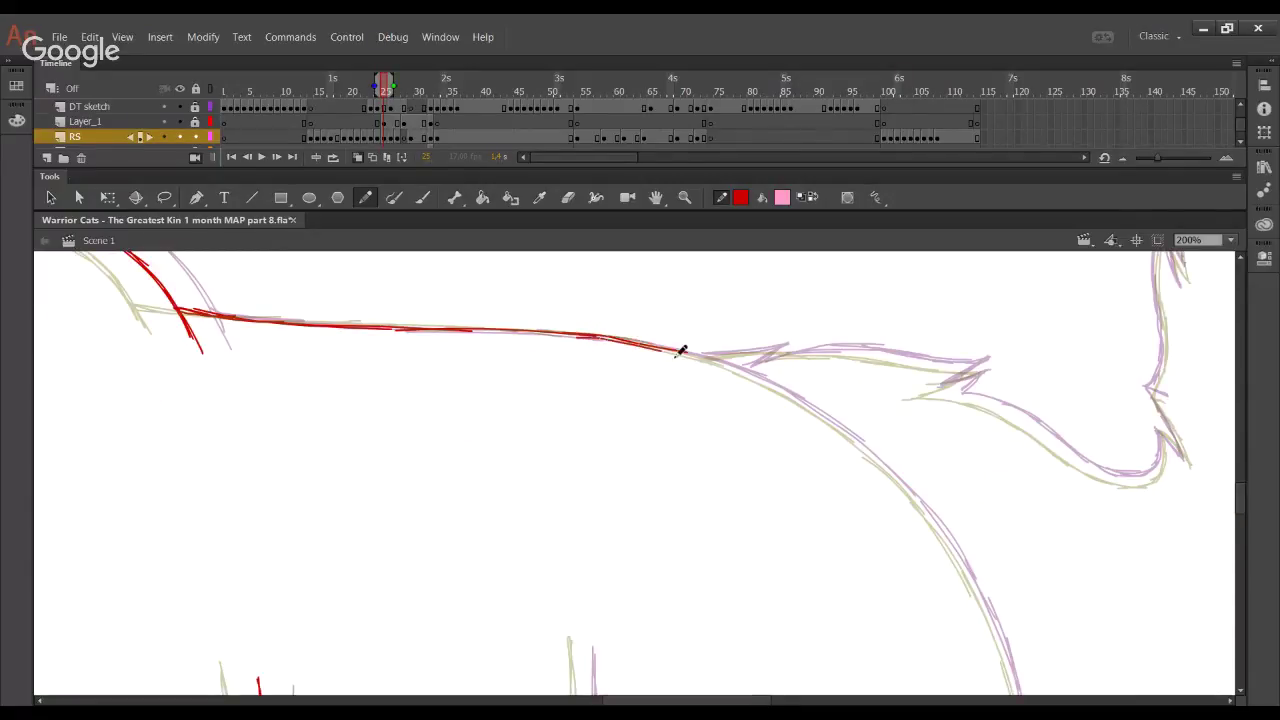
mouse_move(594, 331)
mouse_down()
mouse_move(826, 403)
mouse_move(937, 503)
mouse_move(1012, 645)
mouse_up()
mouse_move(957, 531)
mouse_down()
mouse_move(808, 343)
mouse_move(758, 314)
mouse_move(831, 451)
mouse_move(847, 612)
mouse_up()
mouse_move(851, 656)
mouse_down()
mouse_move(870, 438)
mouse_move(894, 502)
mouse_up()
Sketch the upper part of the hind leg's front line between the onion-skin guides
drag(436, 270, 446, 388)
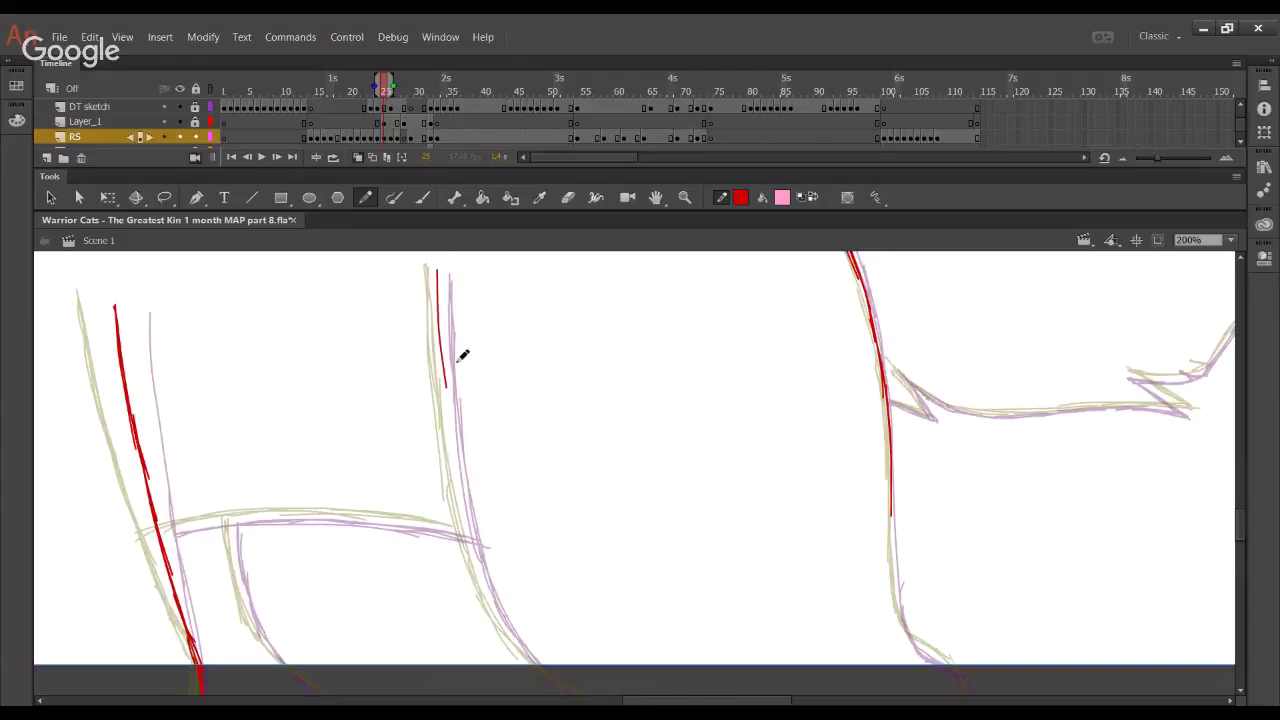
mouse_move(441, 288)
mouse_down()
mouse_move(463, 497)
mouse_move(443, 341)
mouse_move(453, 467)
mouse_up()
key(ctrl+z)
drag(444, 348, 467, 517)
key(ctrl+z)
mouse_move(439, 290)
mouse_down()
mouse_move(461, 459)
mouse_move(448, 363)
mouse_move(453, 448)
mouse_up()
key(ctrl+z)
key(ctrl+z)
key(ctrl+z)
key(ctrl+z)
drag(446, 382, 455, 466)
drag(450, 408, 461, 502)
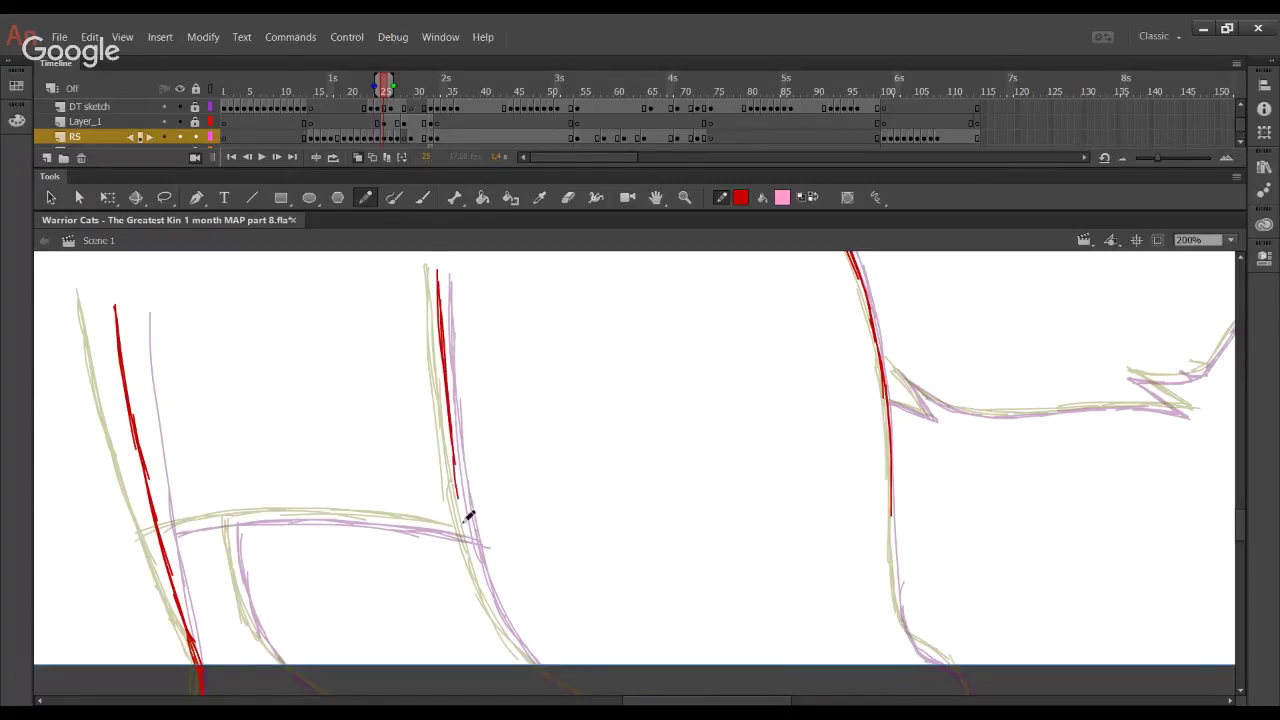
Continue the hind leg's front line in overlapping strokes, curving right down to the stage's lower edge
drag(453, 442, 476, 557)
key(ctrl+z)
key(ctrl+z)
drag(448, 400, 464, 518)
drag(453, 438, 490, 595)
drag(466, 518, 495, 614)
drag(473, 542, 520, 644)
drag(483, 572, 572, 690)
drag(494, 614, 575, 690)
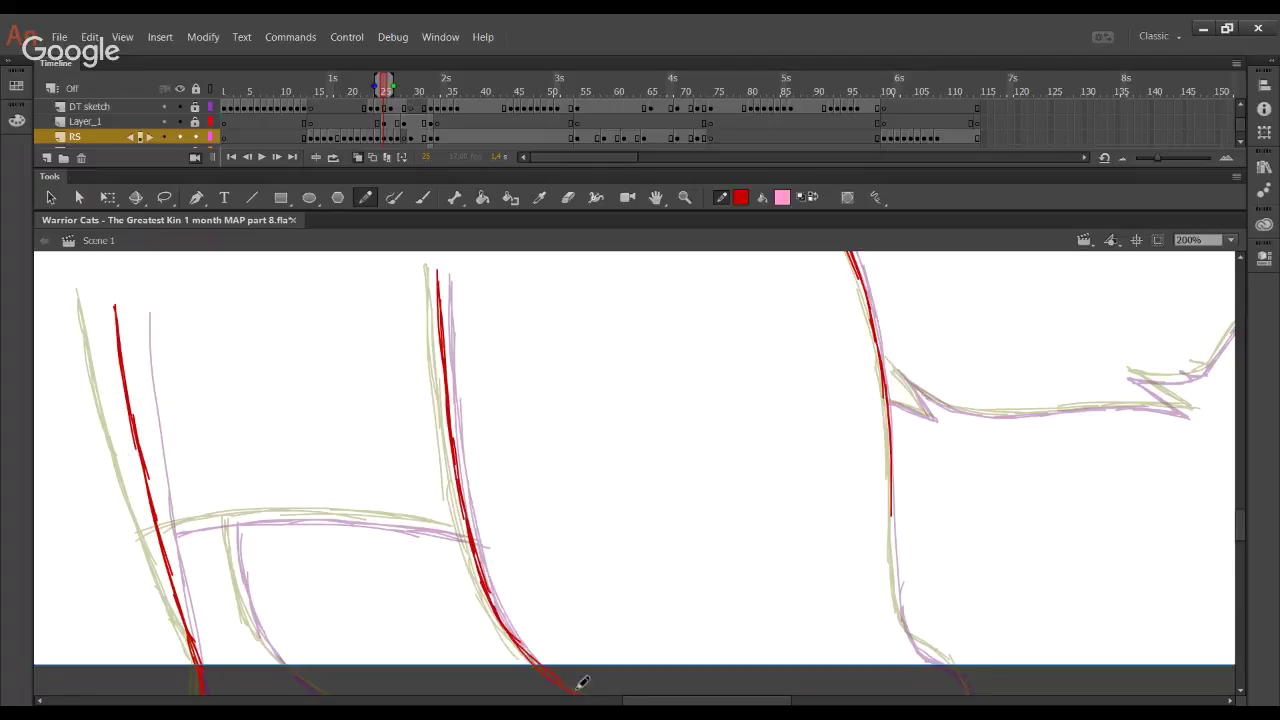
Refine the hind leg's front curve at the stage's lower edge and extend it rightward below the stage
drag(586, 590, 426, 422)
key(ctrl+z)
key(ctrl+z)
drag(323, 408, 370, 487)
drag(332, 438, 397, 515)
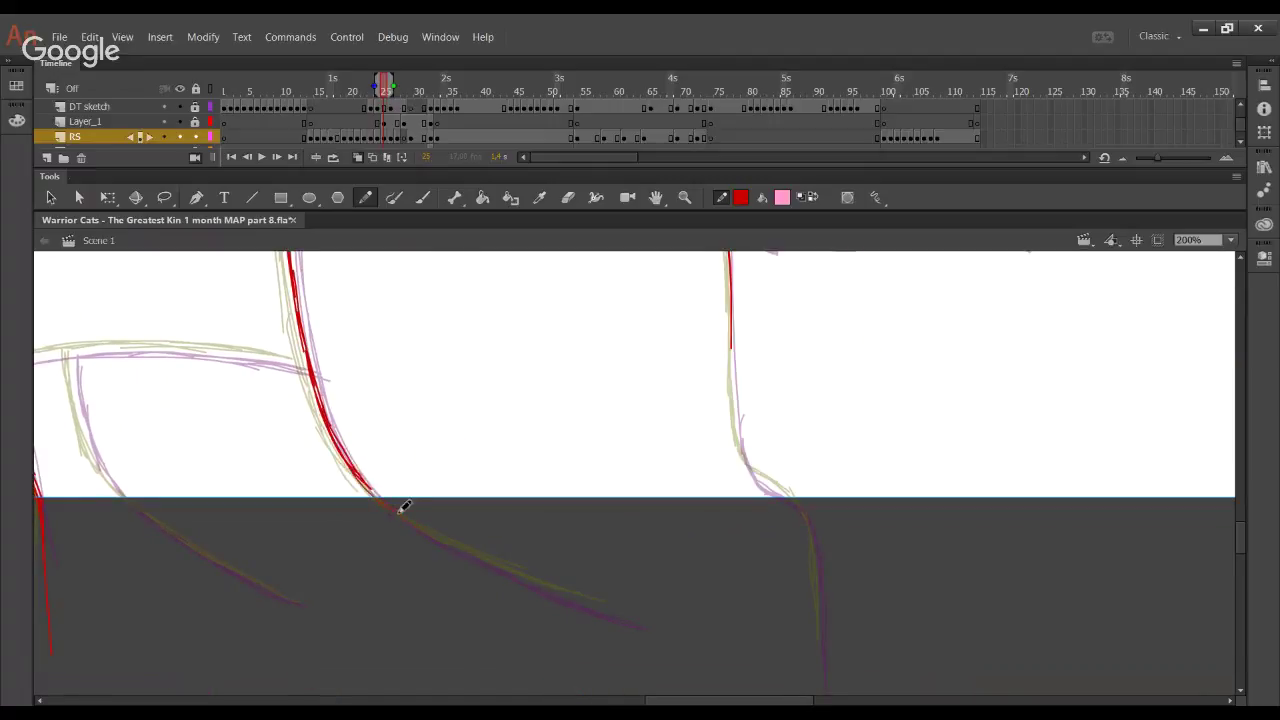
drag(346, 470, 446, 545)
drag(371, 489, 566, 595)
drag(474, 548, 620, 608)
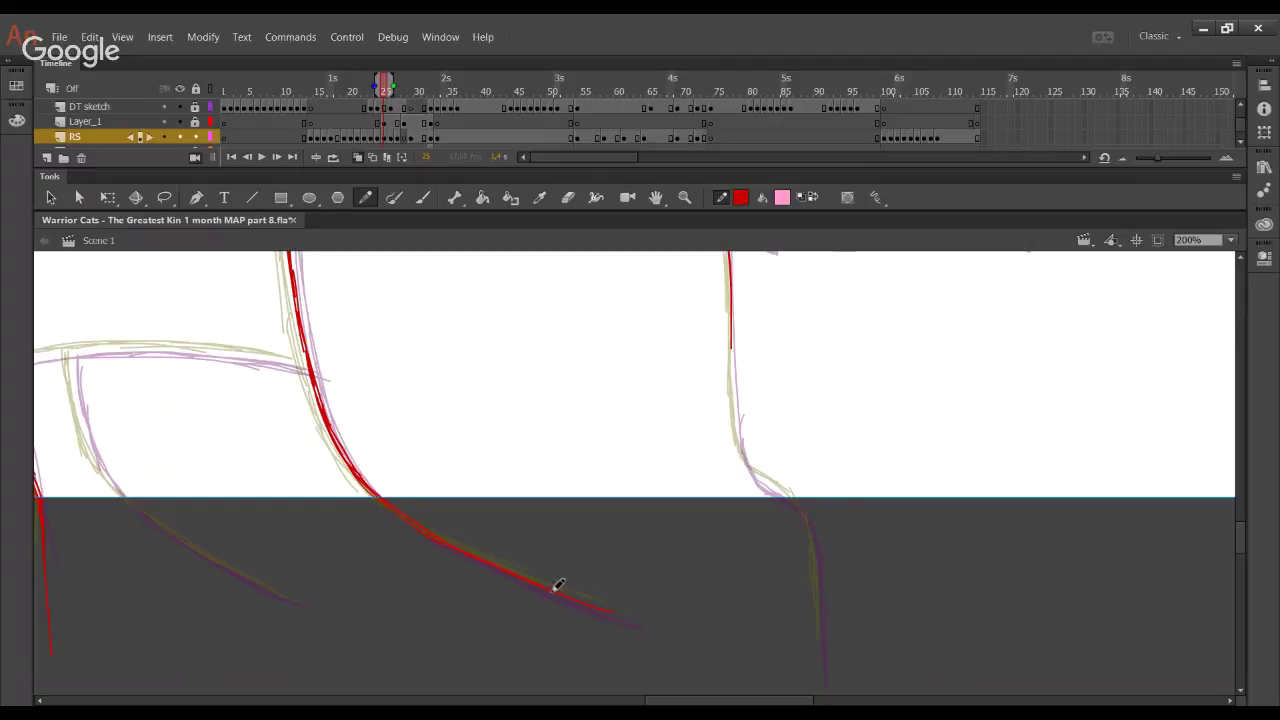
Sketch the hind leg's rear edge around the heel bend and down below the stage's lower edge
drag(810, 525, 822, 630)
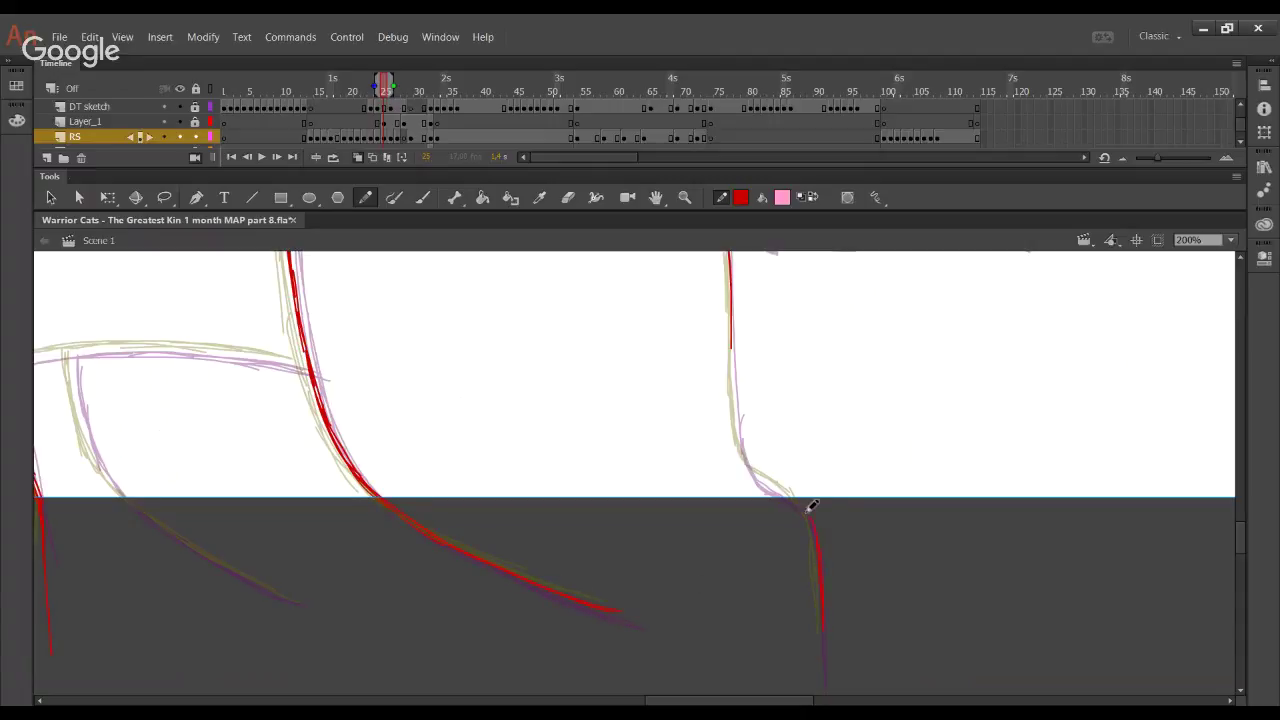
mouse_move(814, 517)
mouse_down()
mouse_move(755, 470)
mouse_move(733, 298)
mouse_up()
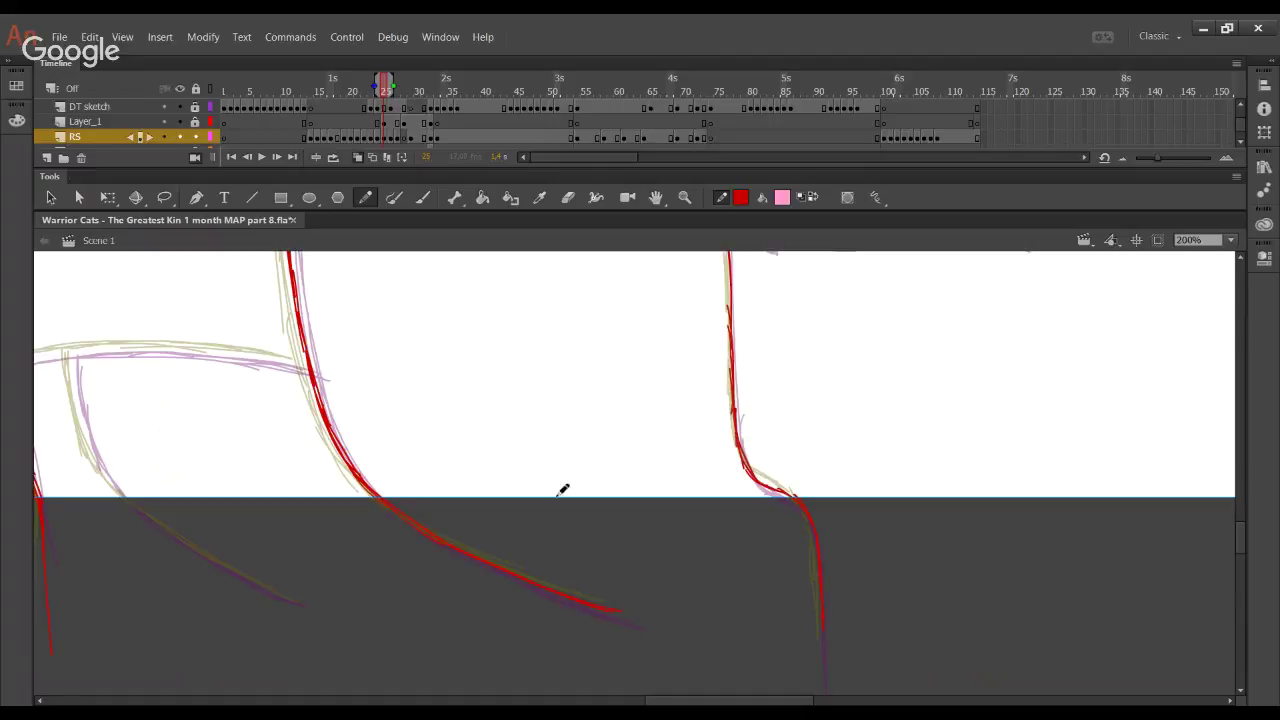
Draw the arched belly line between the second leg line and the hind leg, and the far hind leg's curve beneath it
mouse_move(392, 503)
mouse_down()
mouse_move(794, 577)
mouse_move(882, 620)
mouse_up()
mouse_move(491, 485)
mouse_down()
mouse_move(696, 470)
mouse_move(632, 460)
mouse_move(792, 481)
mouse_up()
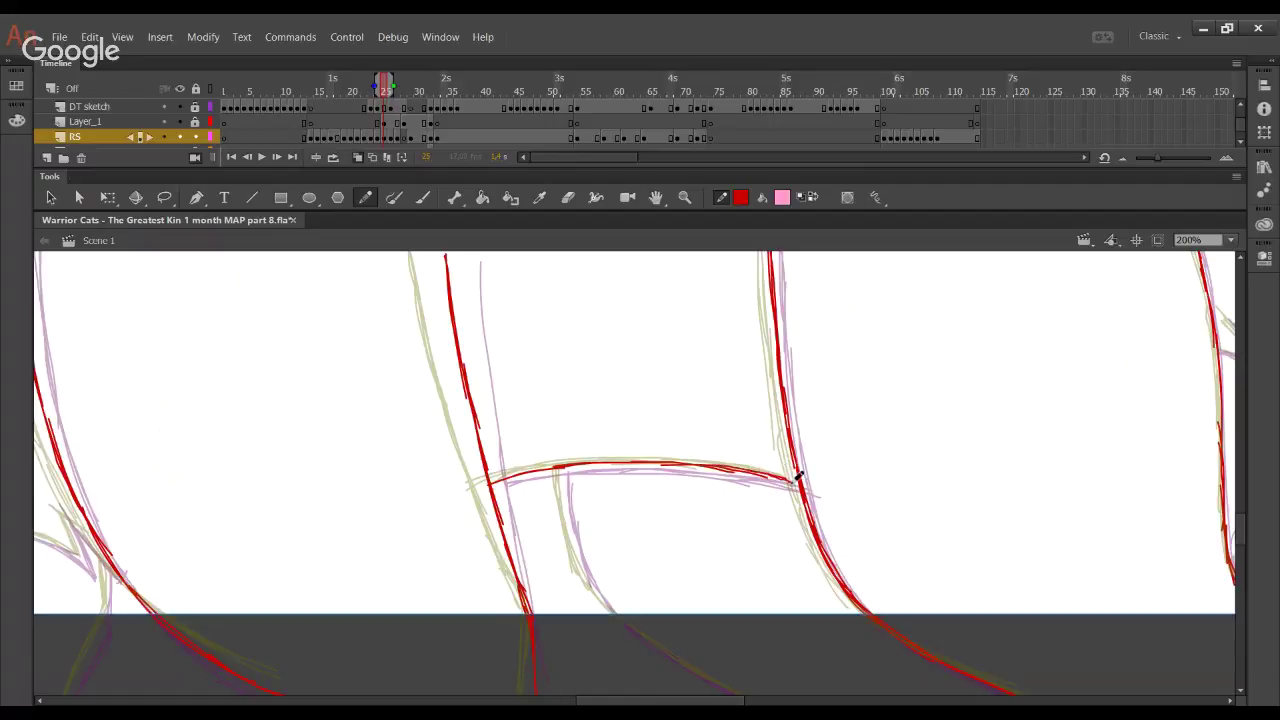
mouse_move(559, 468)
mouse_down()
mouse_move(570, 538)
mouse_move(569, 491)
mouse_move(569, 520)
mouse_move(631, 623)
mouse_move(681, 652)
mouse_up()
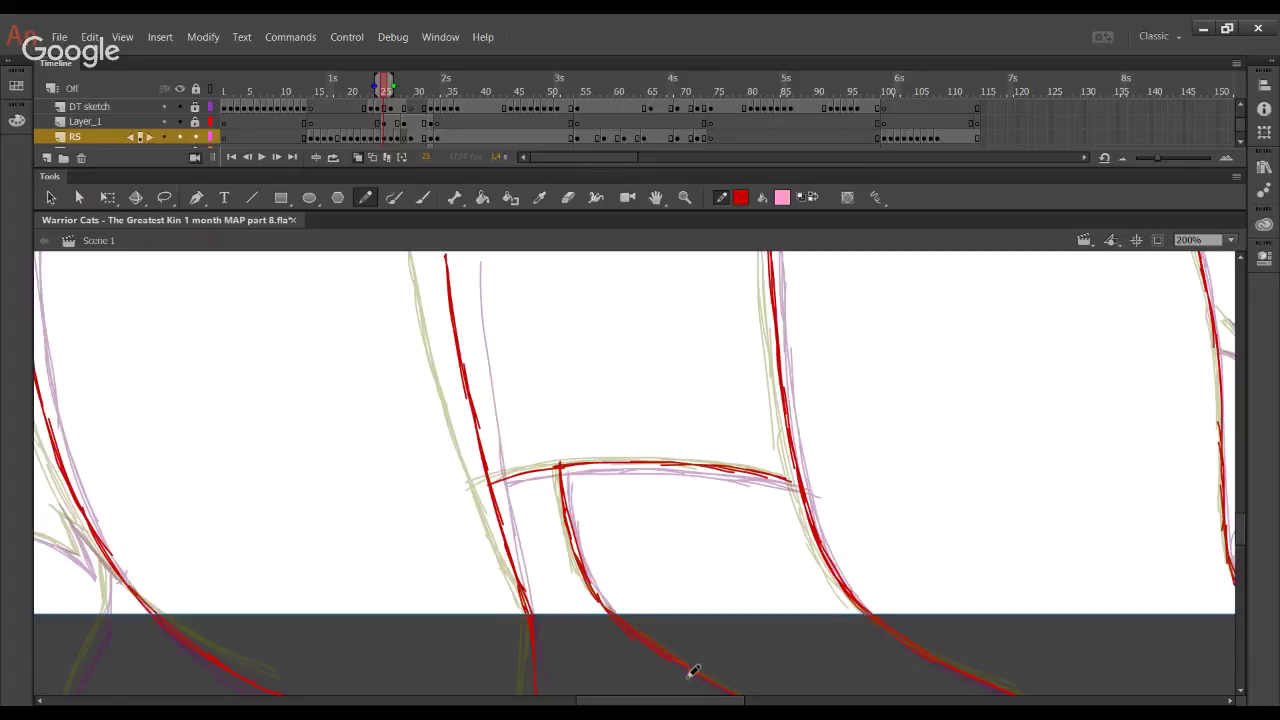
Sketch the short arched muzzle line over the right side of the nose, undoing and redrawing its descending end
mouse_move(540, 560)
mouse_down()
mouse_move(606, 509)
mouse_move(723, 571)
mouse_move(738, 605)
mouse_up()
drag(623, 560, 826, 658)
mouse_move(568, 404)
mouse_down()
mouse_move(751, 537)
mouse_move(735, 582)
mouse_up()
mouse_move(609, 394)
mouse_down()
mouse_move(751, 646)
mouse_move(707, 531)
mouse_up()
drag(776, 342, 741, 524)
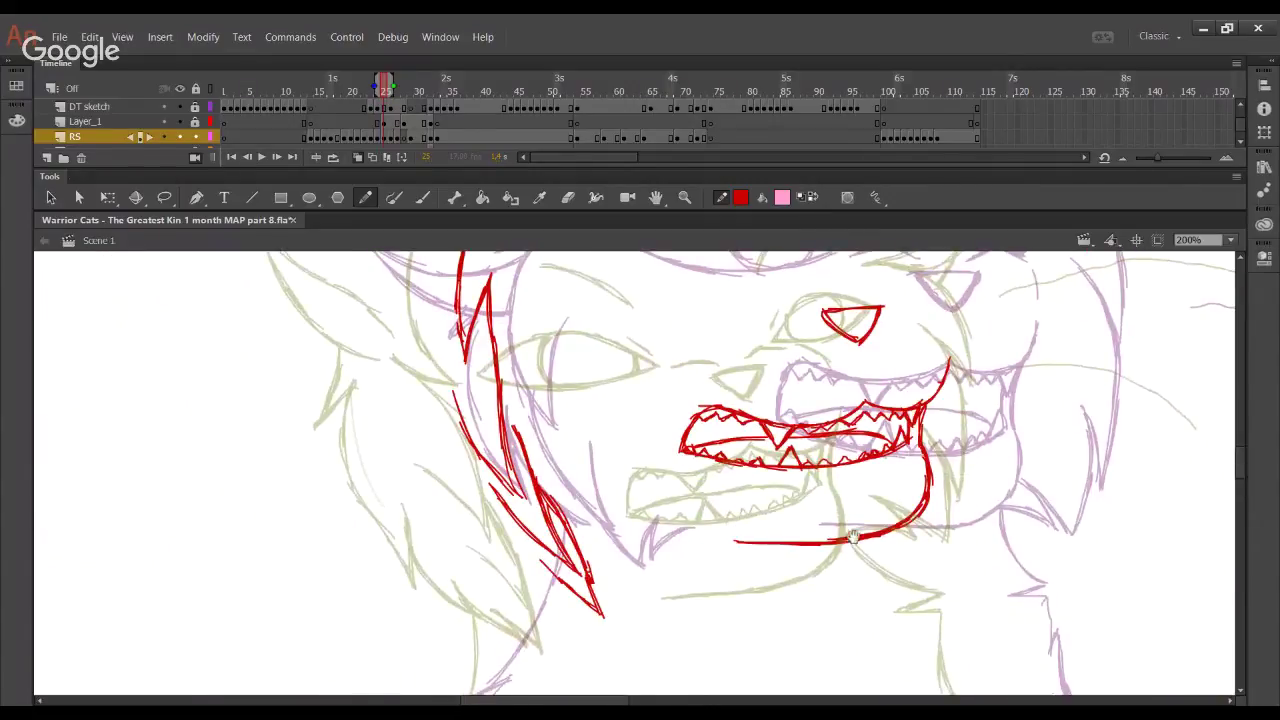
drag(914, 340, 696, 582)
drag(723, 454, 709, 437)
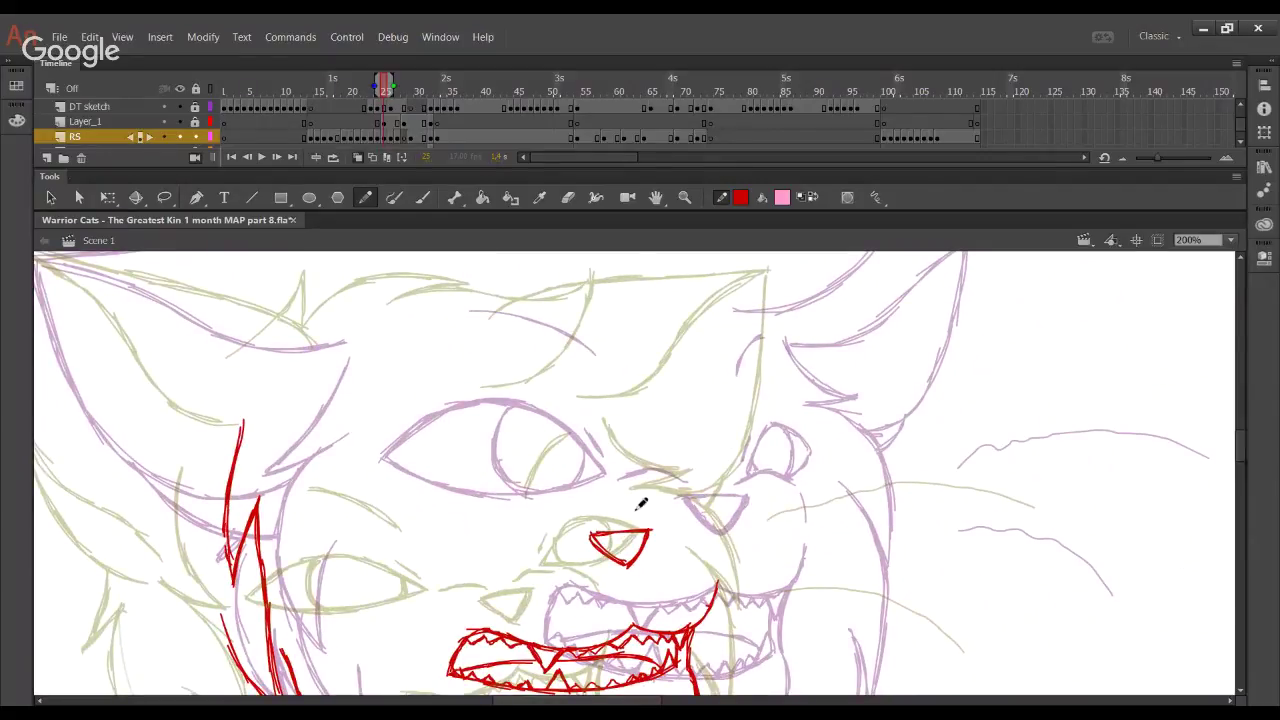
mouse_move(639, 517)
mouse_down()
mouse_move(675, 496)
mouse_move(641, 514)
mouse_move(674, 497)
mouse_move(712, 530)
mouse_up()
key(ctrl+z)
key(ctrl+z)
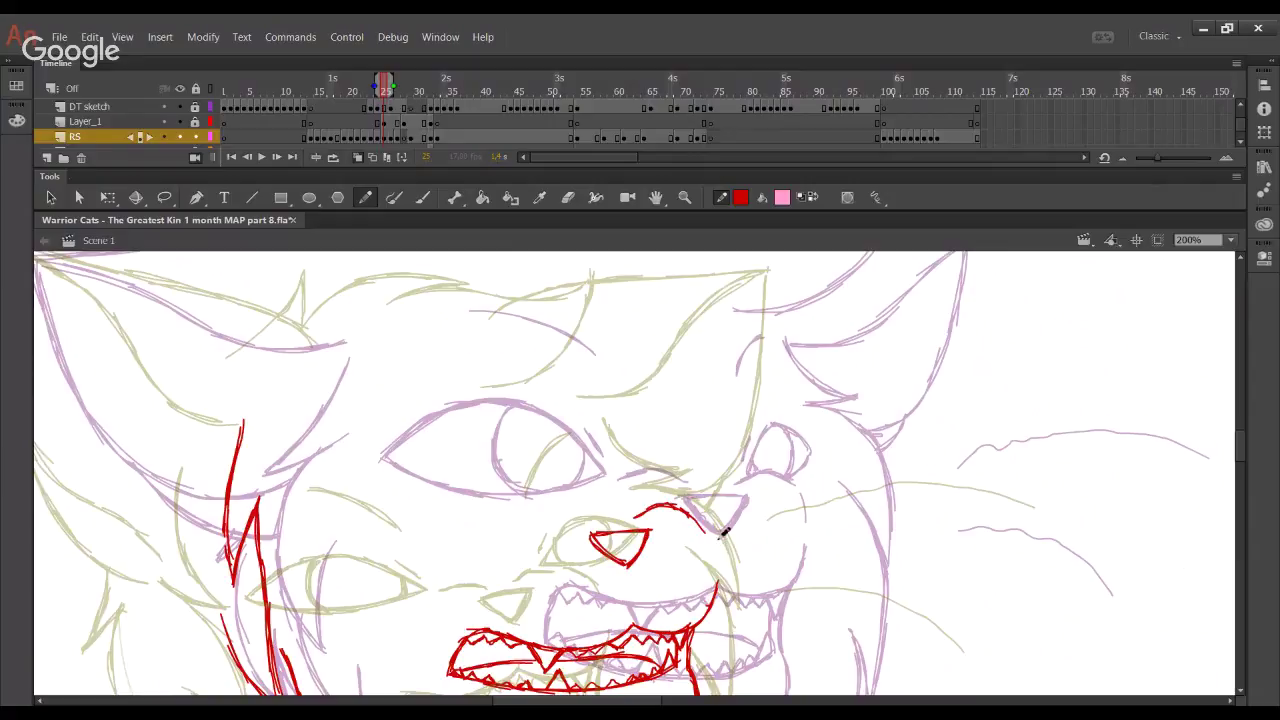
key(ctrl+z)
key(ctrl+z)
drag(682, 510, 712, 543)
key(ctrl+z)
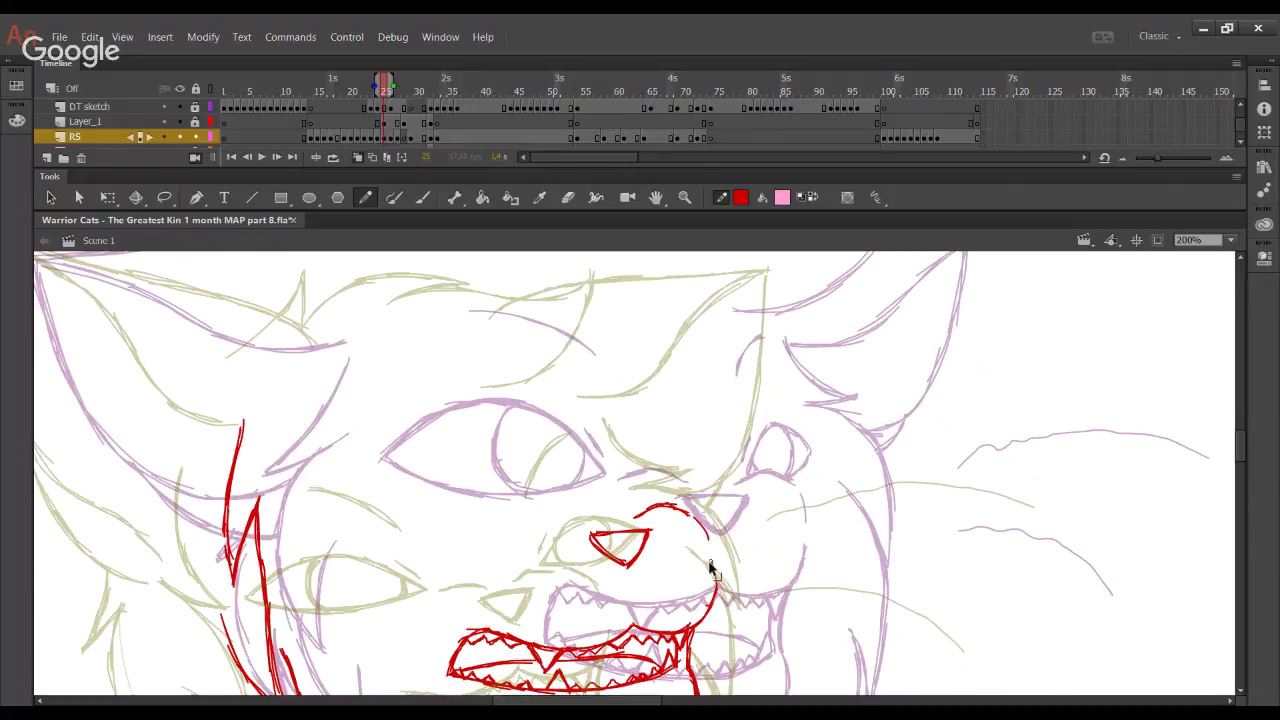
Redraw the upturned line at the mouth's right corner and add a curved muzzle line over the nose's left side
drag(716, 588, 710, 553)
key(ctrl+z)
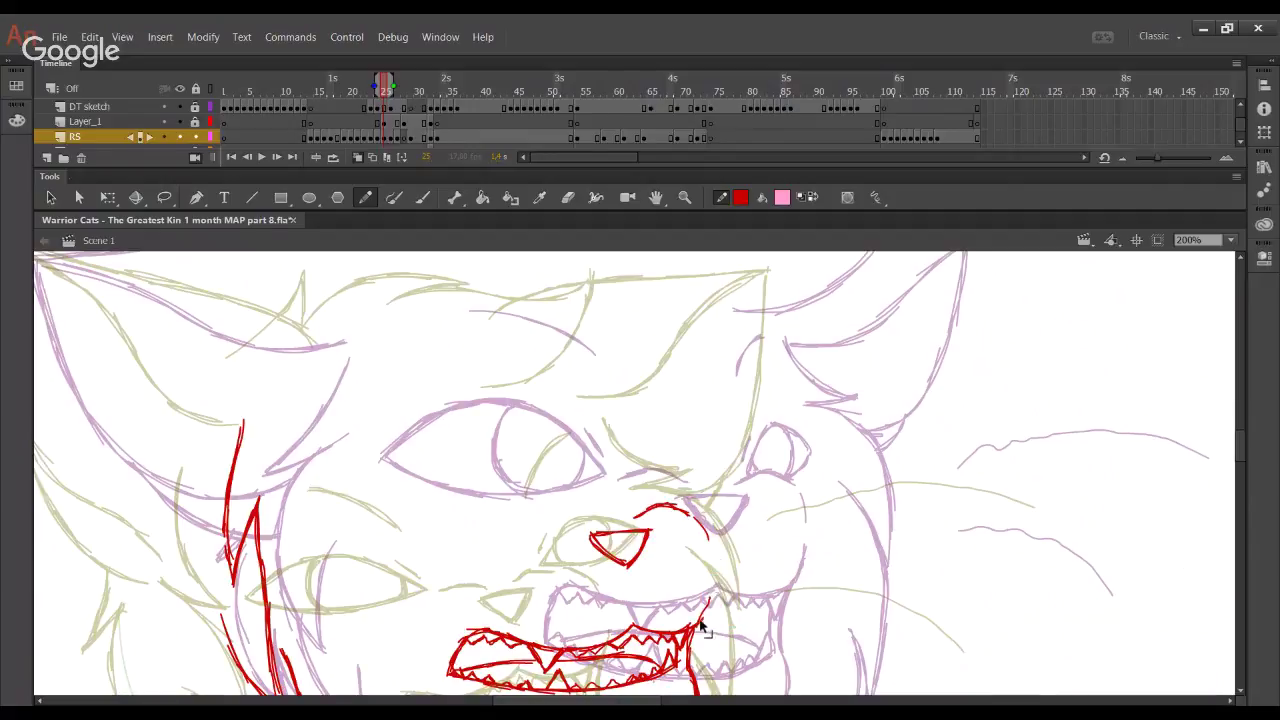
drag(698, 624, 714, 586)
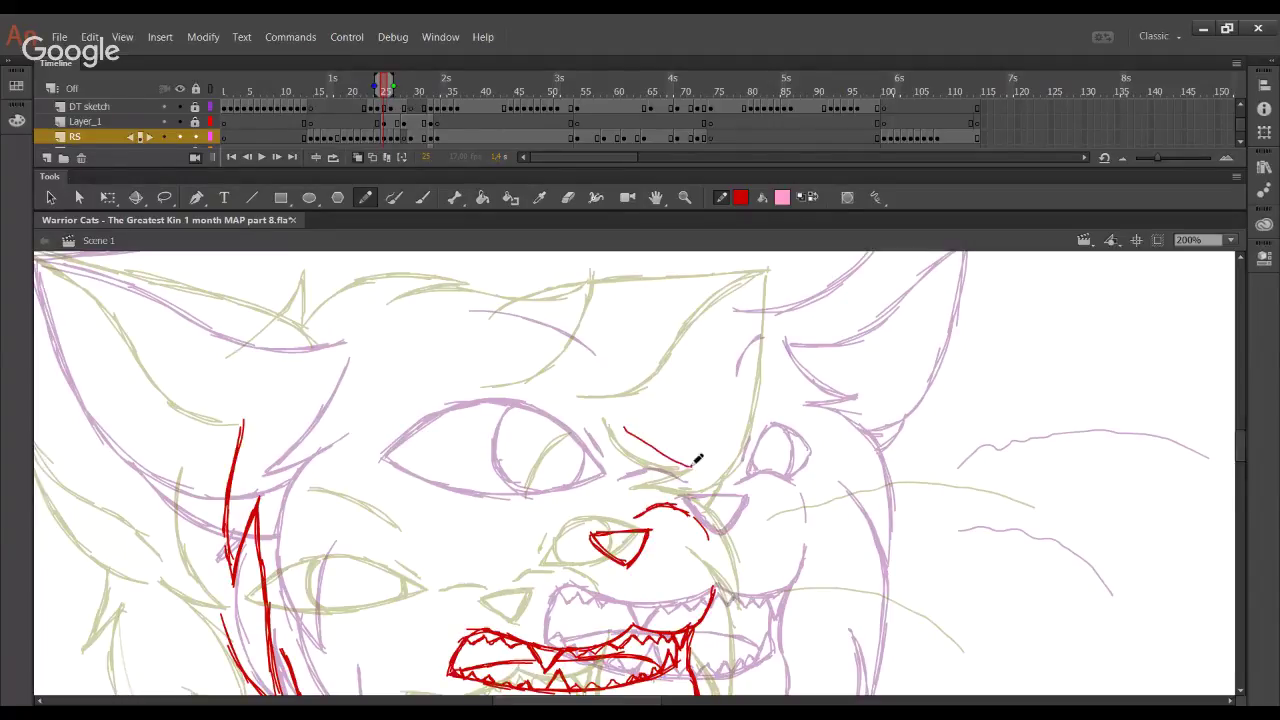
drag(675, 436, 706, 307)
drag(583, 387, 628, 391)
mouse_move(576, 393)
mouse_down()
mouse_move(598, 386)
mouse_move(582, 388)
mouse_up()
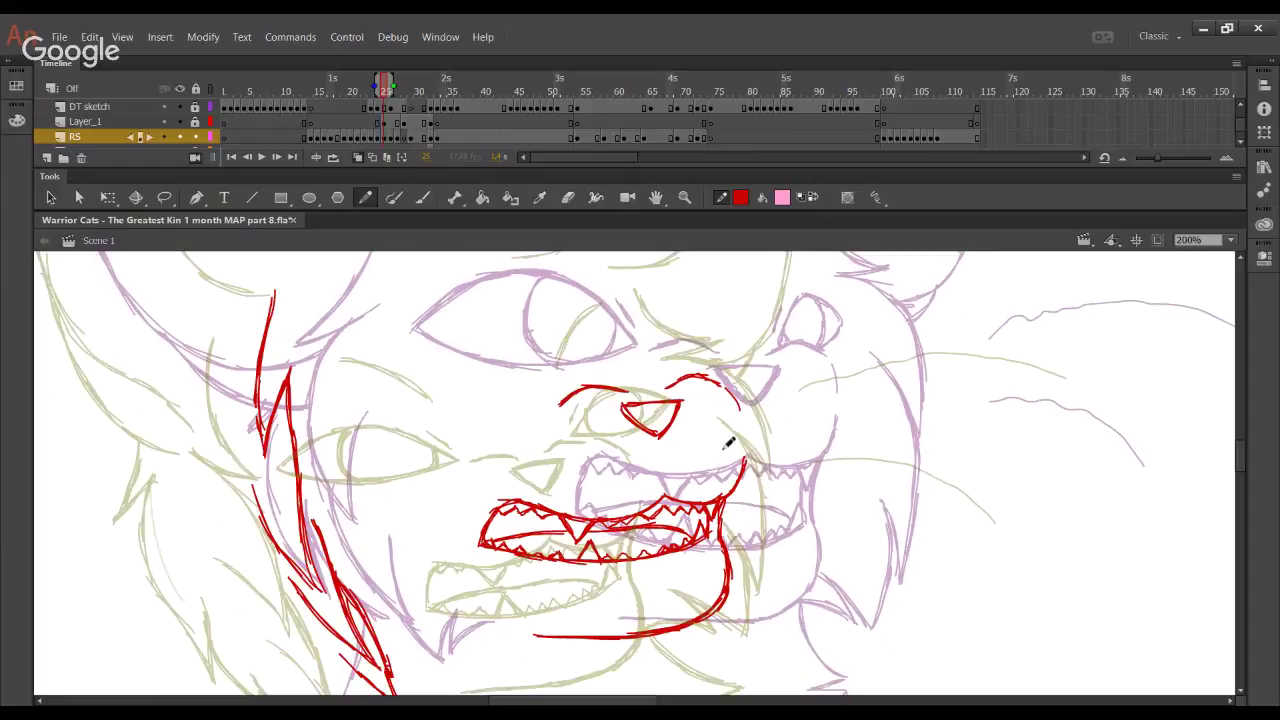
Play back the animation, stop it, and return to frame 25
click(261, 156)
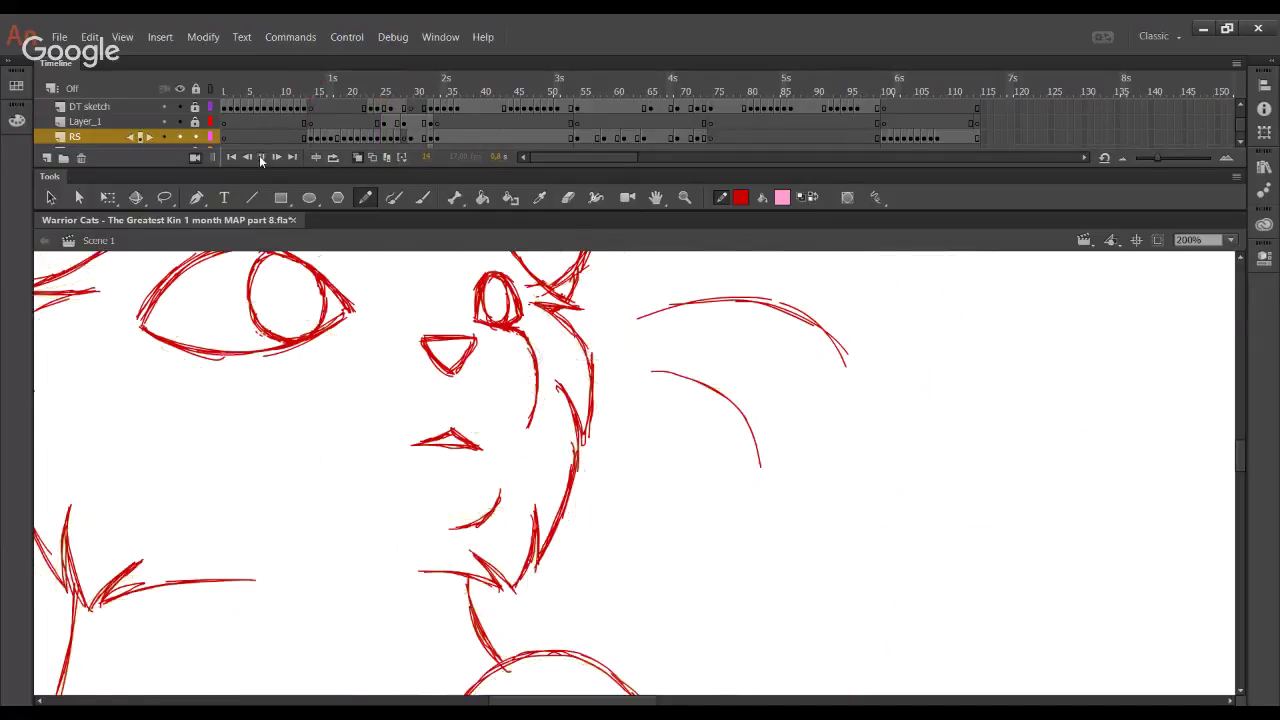
click(262, 157)
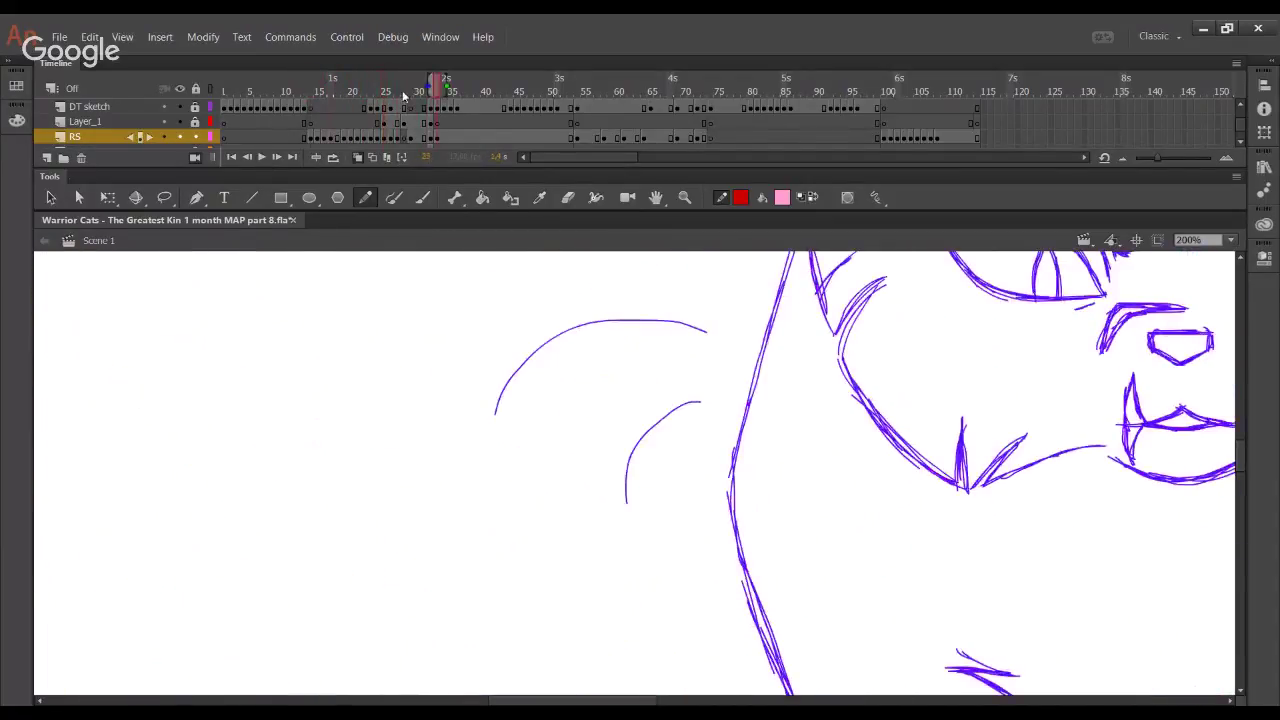
drag(391, 88, 384, 88)
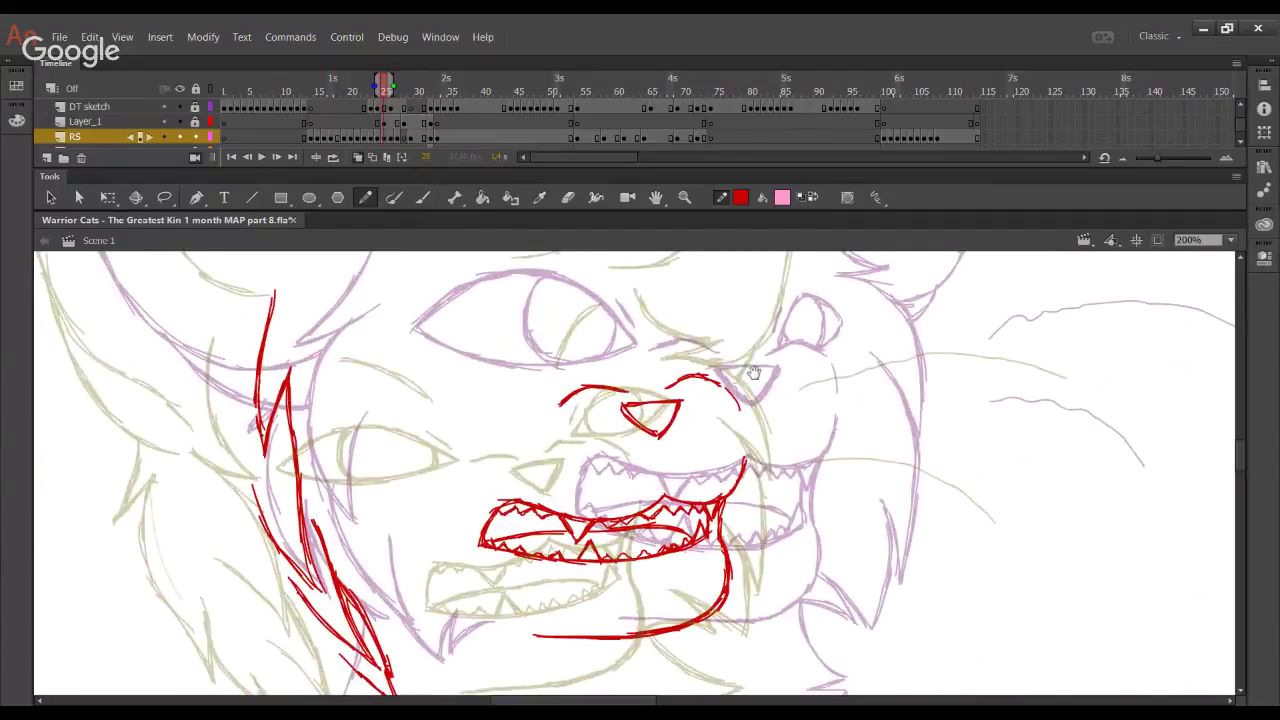
Sketch the far brow's curved line with its pointed fold up and right of the nose, and nudge it left
scroll(778, 390, up, 3)
mouse_move(740, 335)
mouse_down()
mouse_move(830, 388)
mouse_move(768, 402)
mouse_up()
drag(691, 306, 852, 430)
key(Left)
key(Left)
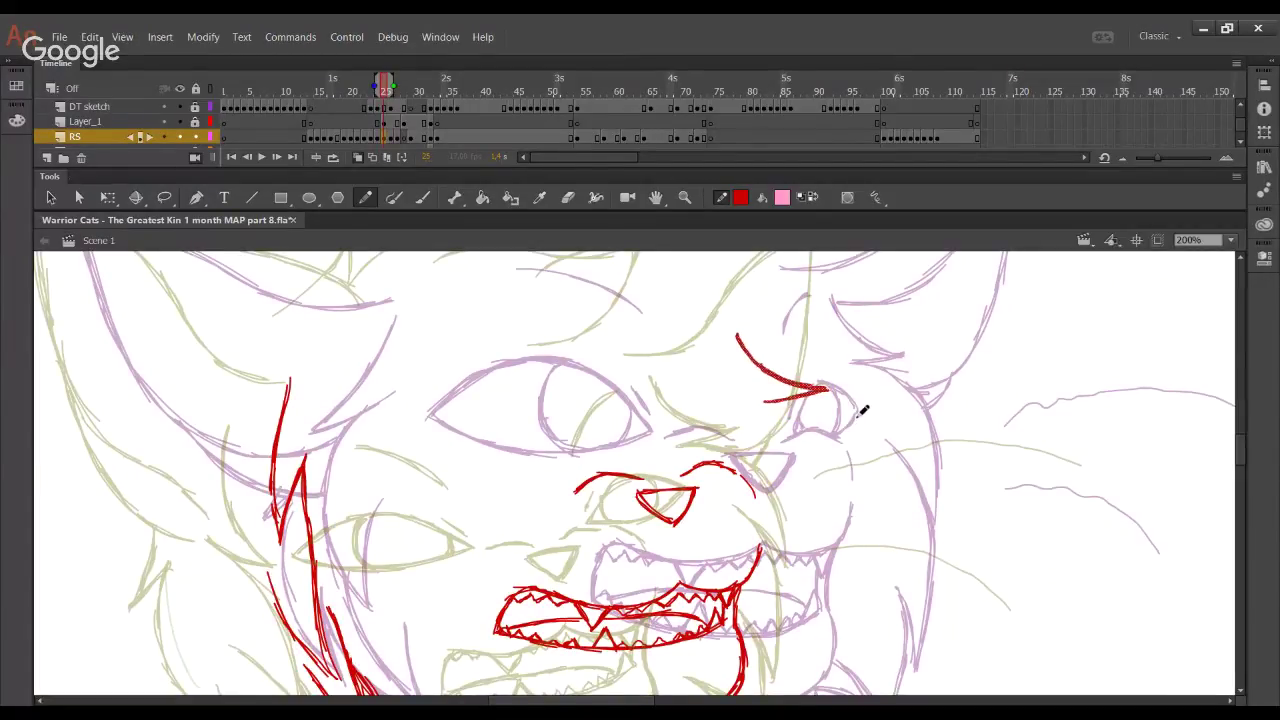
ctrl+click(688, 442)
Sketch the far cheek's outline from the brow fold down to a pointed fur tuft, including the tuft's inner edge
drag(760, 402, 823, 414)
mouse_move(774, 403)
mouse_down()
mouse_move(849, 450)
mouse_move(811, 408)
mouse_move(864, 502)
mouse_up()
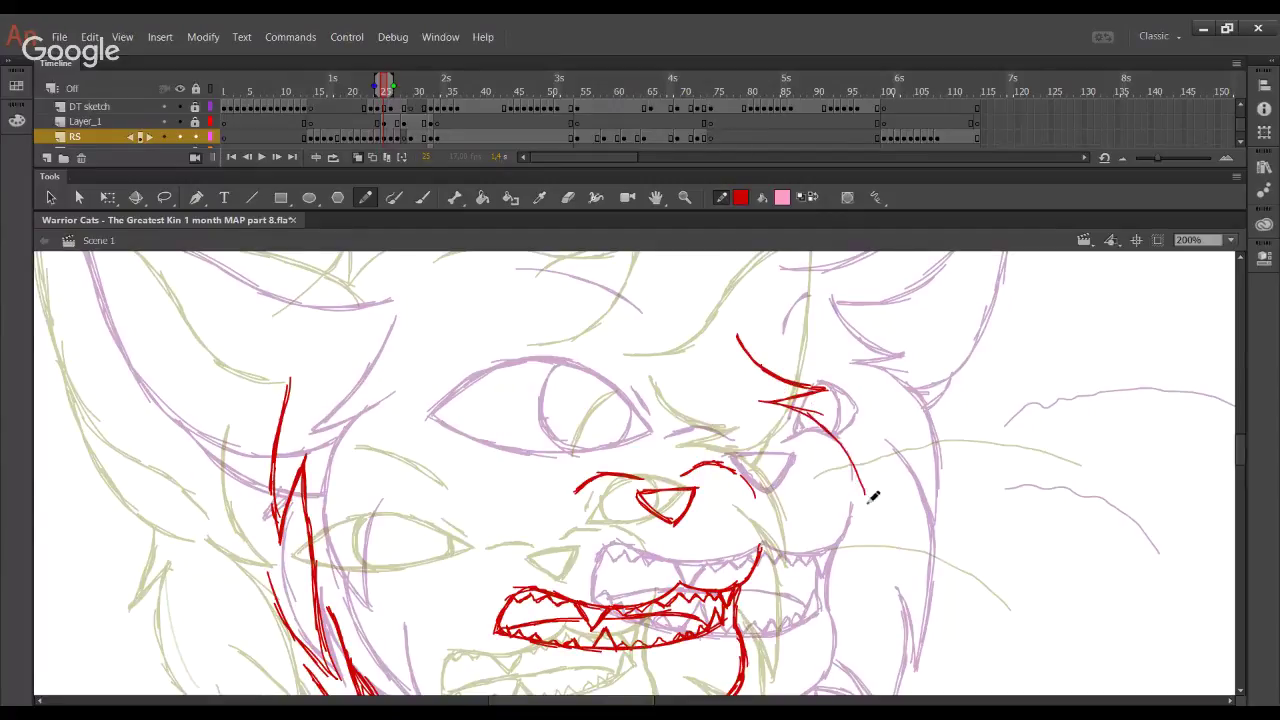
drag(826, 429, 864, 518)
mouse_move(848, 453)
mouse_down()
mouse_move(866, 541)
mouse_move(829, 493)
mouse_up()
drag(864, 540, 812, 483)
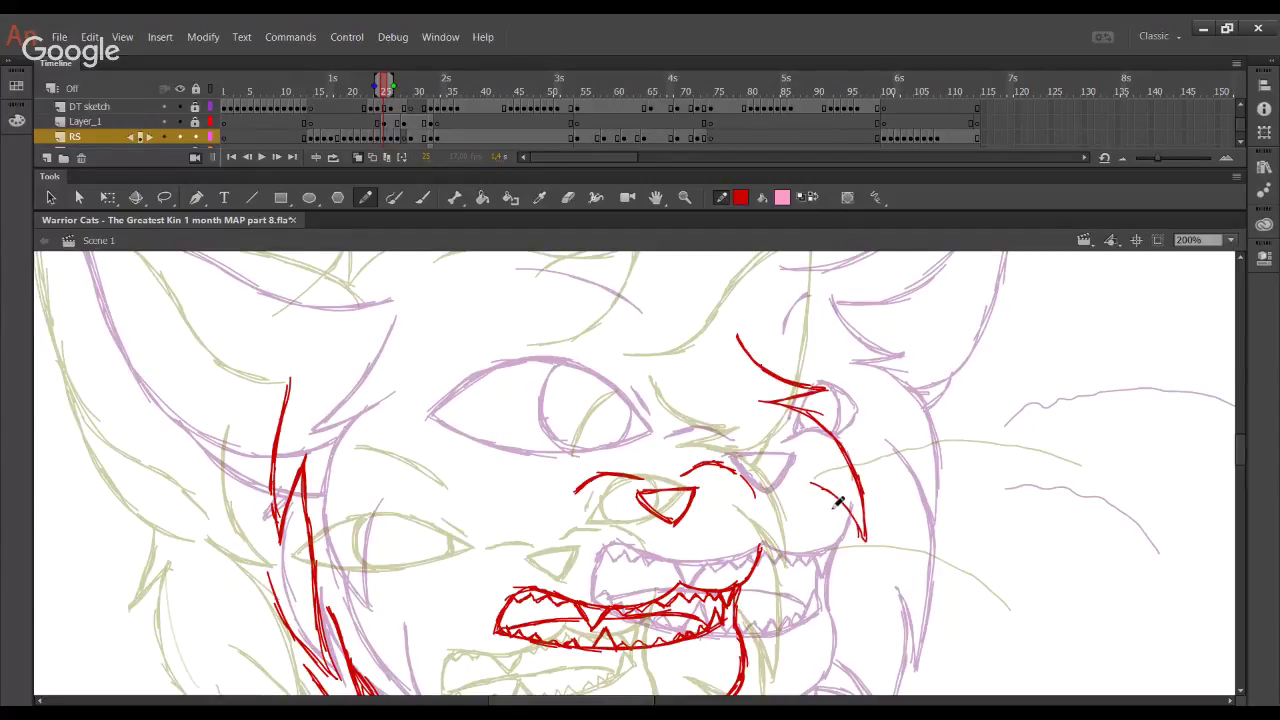
Sketch the pointed fur tufts beside the jaw and join them up to the far cheek tuft with a long edge line
drag(785, 440, 753, 301)
mouse_move(700, 562)
mouse_down()
mouse_move(780, 575)
mouse_move(734, 539)
mouse_move(782, 571)
mouse_up()
drag(806, 513, 806, 580)
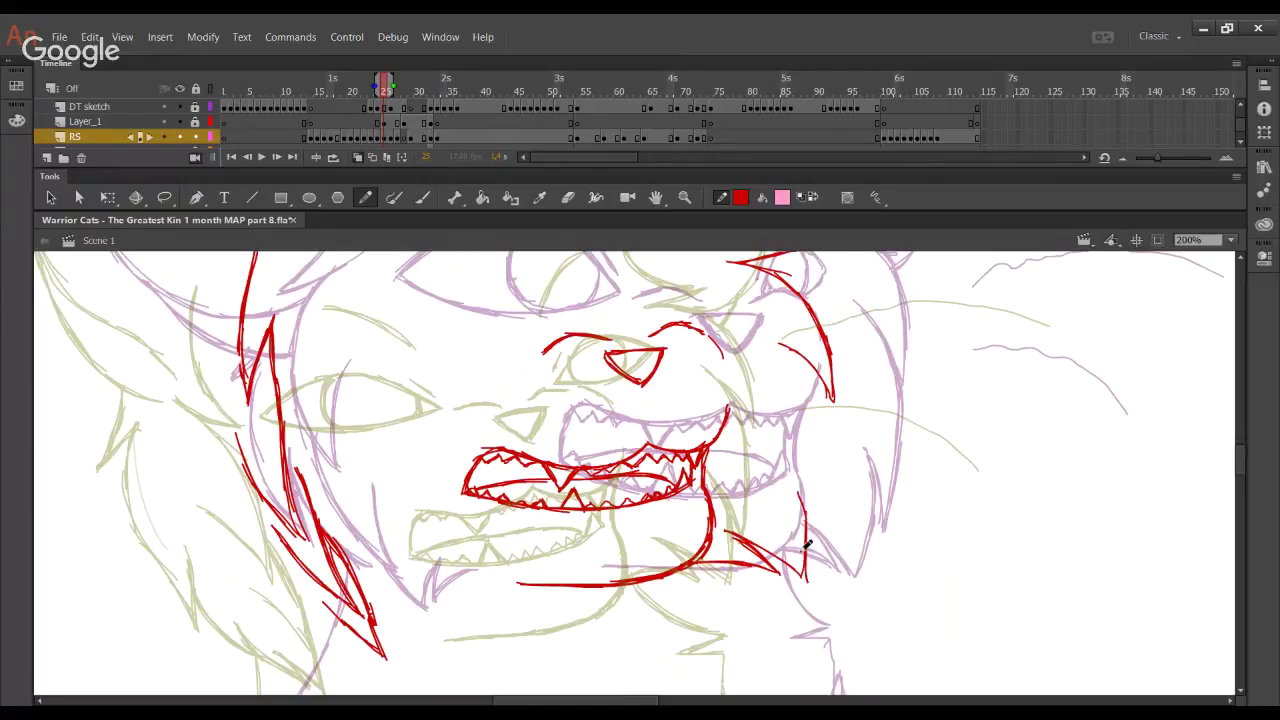
mouse_move(790, 475)
mouse_down()
mouse_move(819, 546)
mouse_move(831, 423)
mouse_move(790, 346)
mouse_up()
drag(788, 345, 822, 383)
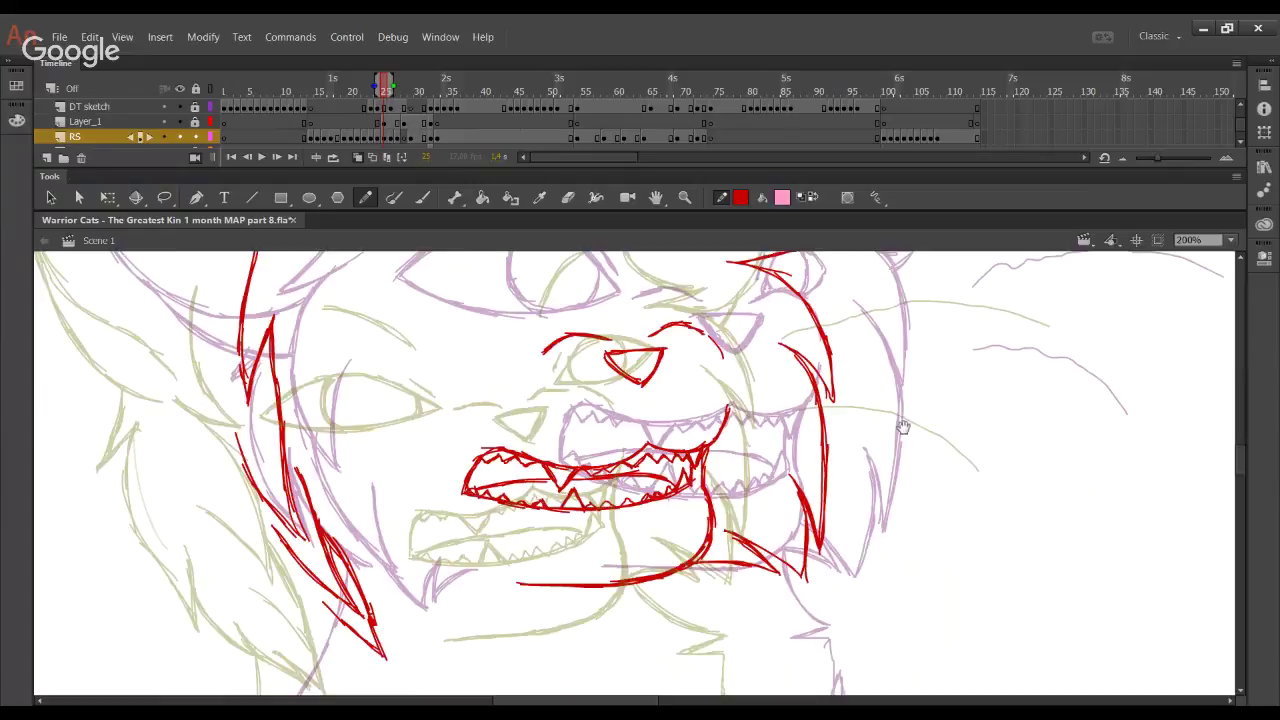
Draw two long curved whiskers extending to the right of the far cheek, between the onion-skinned whiskers
drag(903, 427, 701, 528)
mouse_move(637, 420)
mouse_down()
mouse_move(794, 374)
mouse_move(895, 410)
mouse_up()
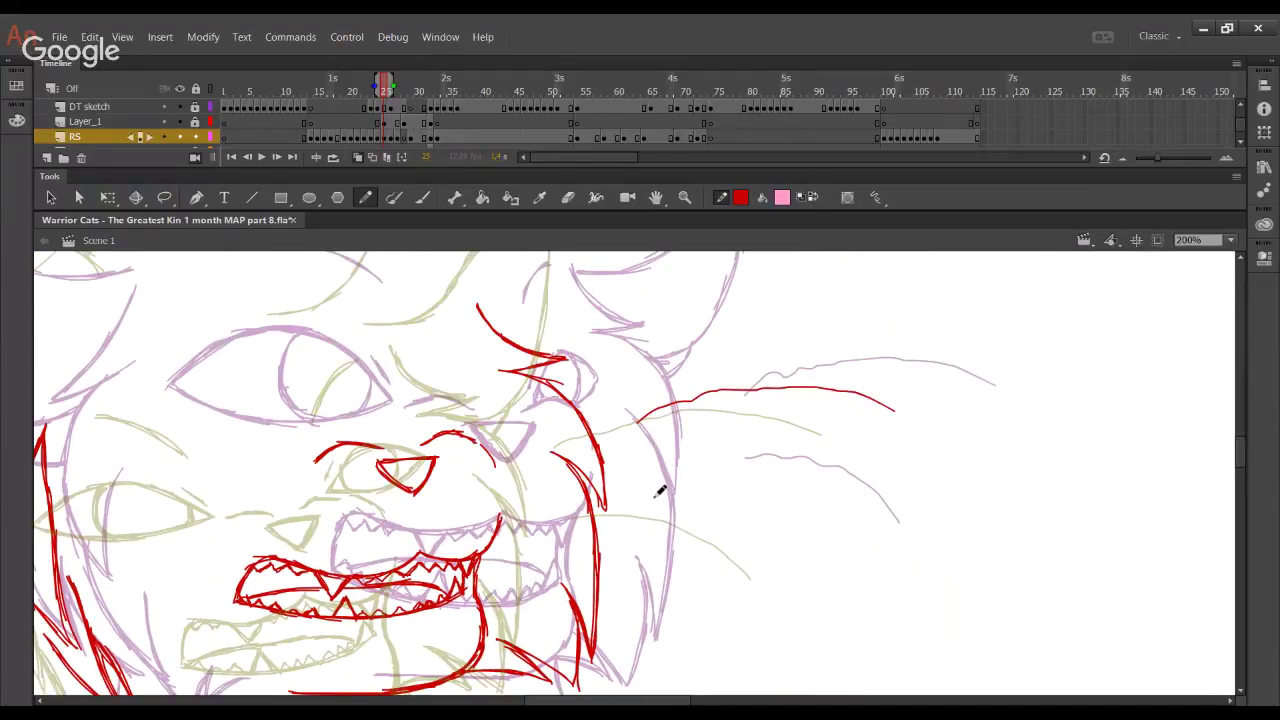
drag(655, 496, 805, 563)
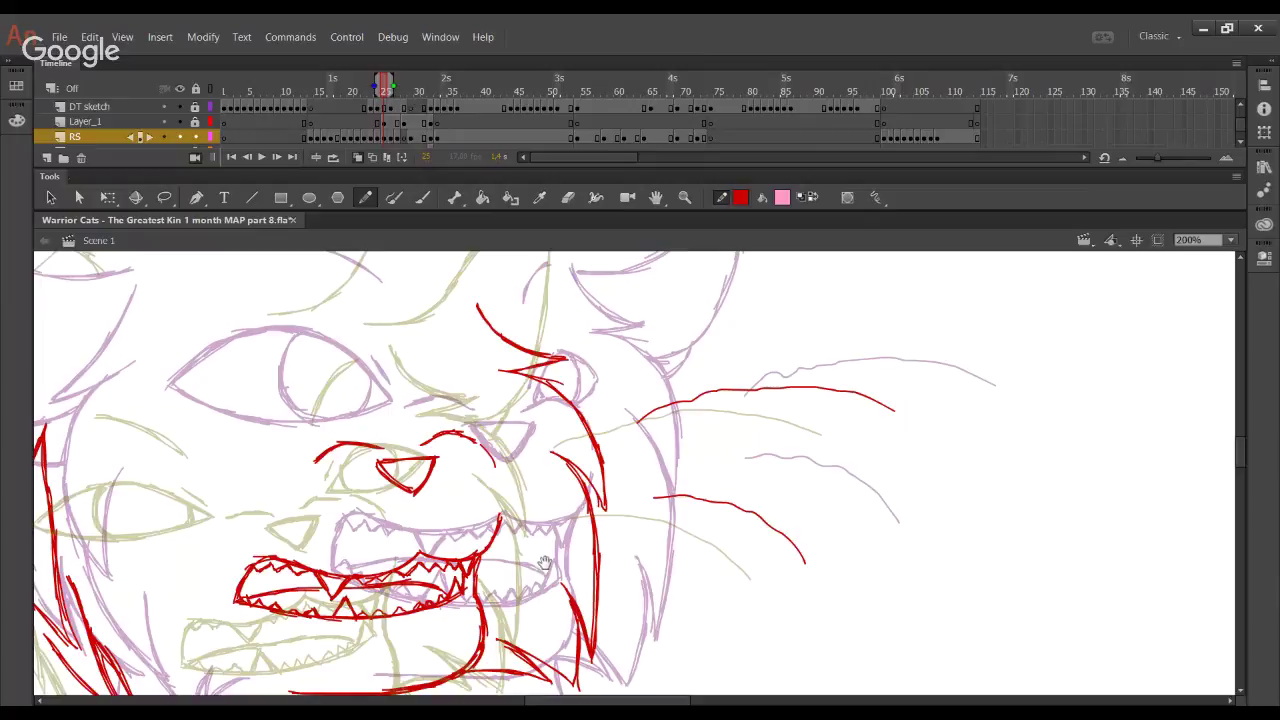
Sketch the neck's right edge from the jaw through a jagged fur spike down to the arched shoulder line
scroll(571, 337, down, 6)
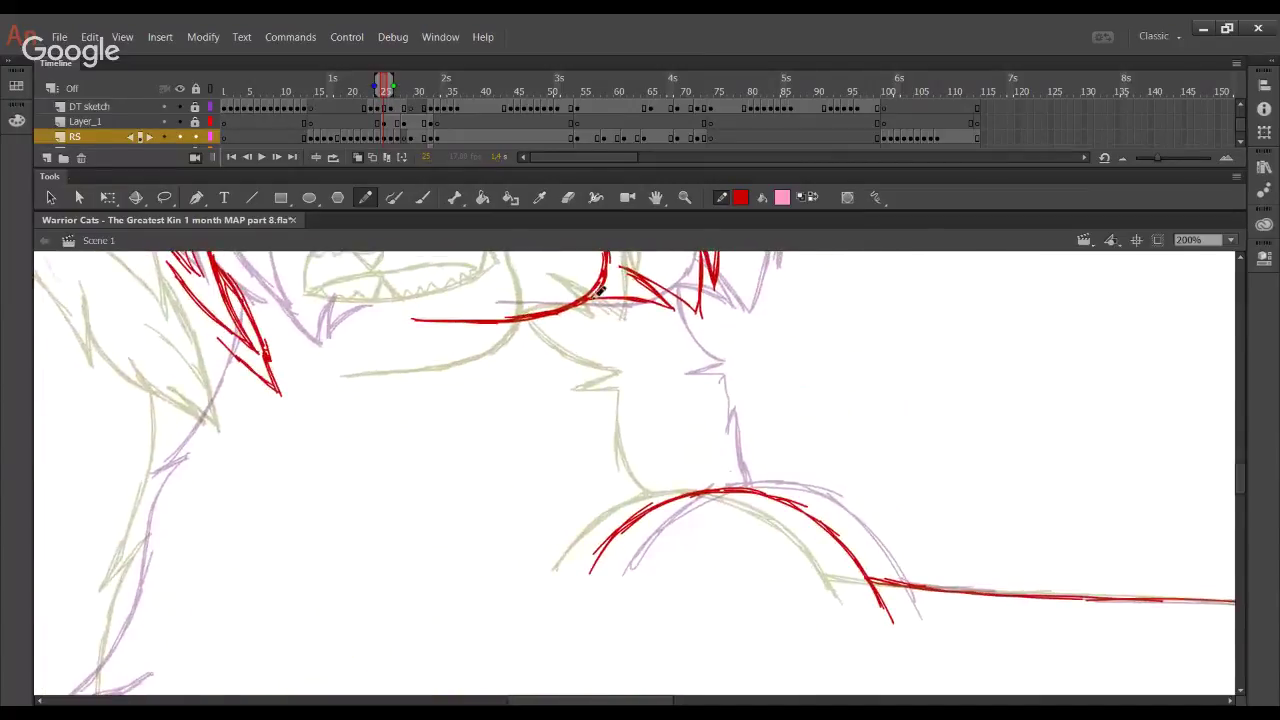
drag(605, 302, 655, 363)
mouse_move(606, 302)
mouse_down()
mouse_move(684, 360)
mouse_move(630, 380)
mouse_up()
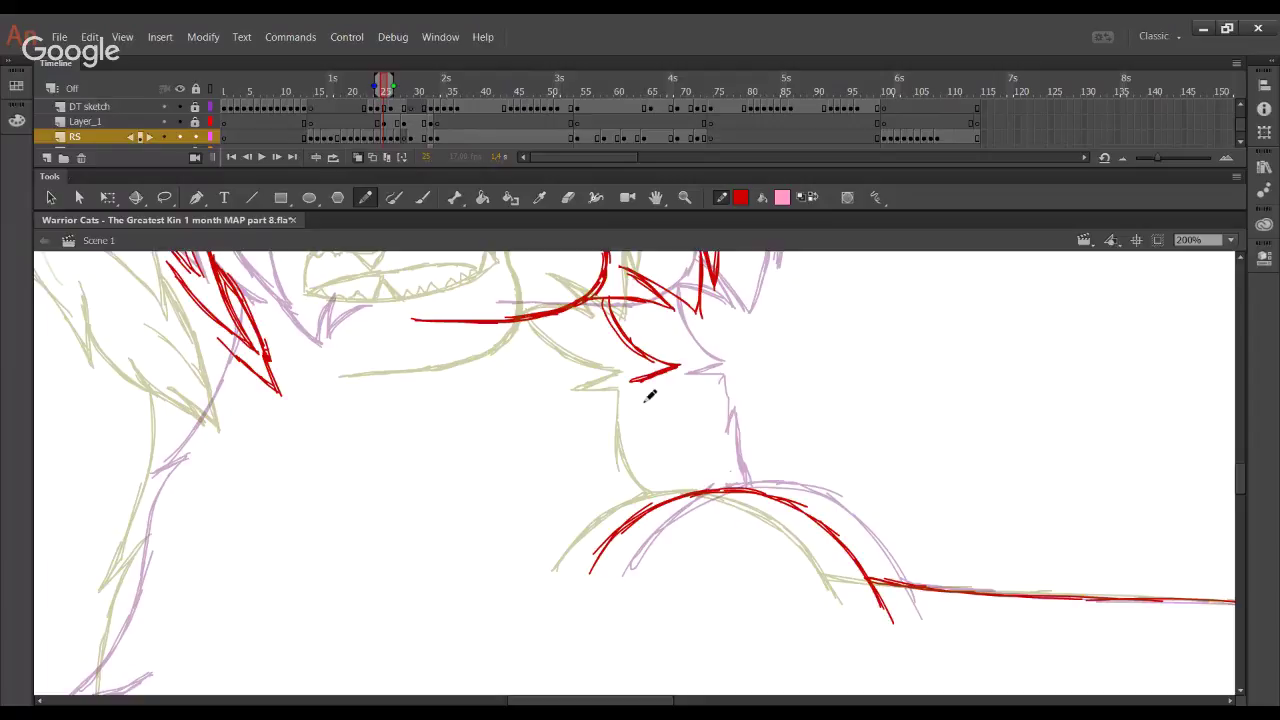
mouse_move(630, 380)
mouse_down()
mouse_move(694, 380)
mouse_move(674, 437)
mouse_move(677, 447)
mouse_move(679, 420)
mouse_move(691, 493)
mouse_up()
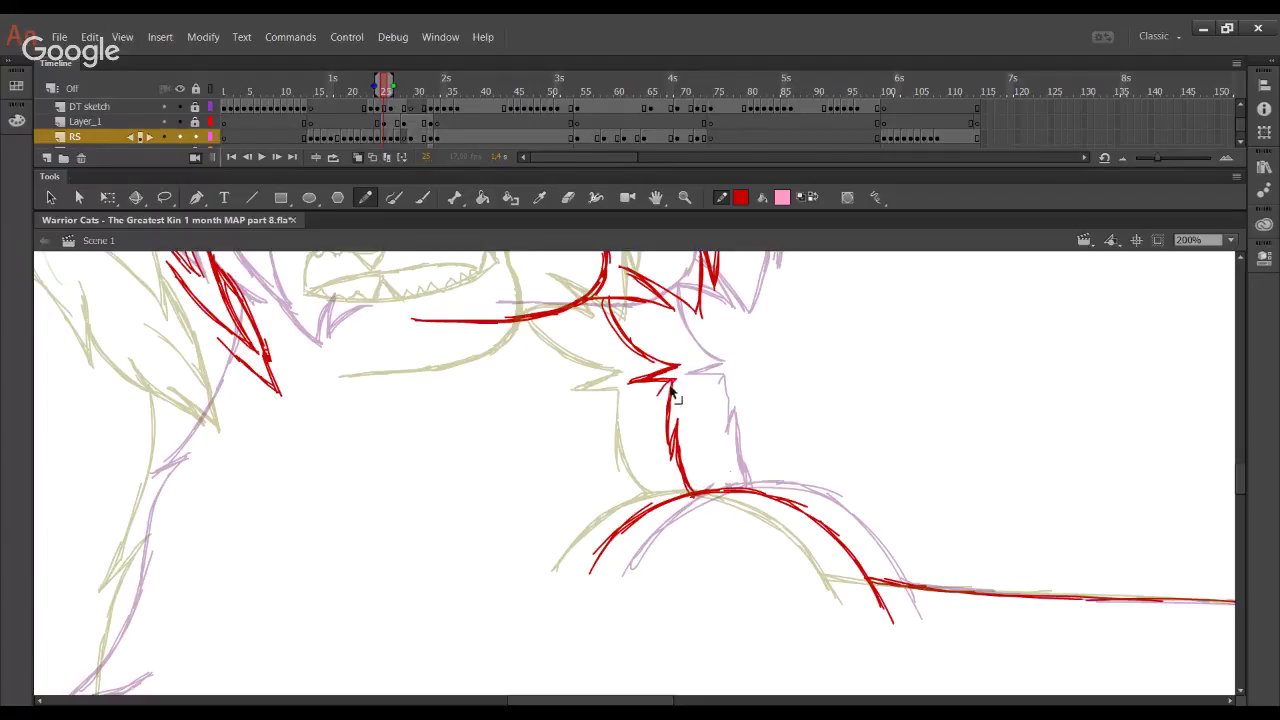
Sketch the left ear's inner edge in overlapping strokes, curving from the ear tip down to its base
drag(369, 429, 437, 449)
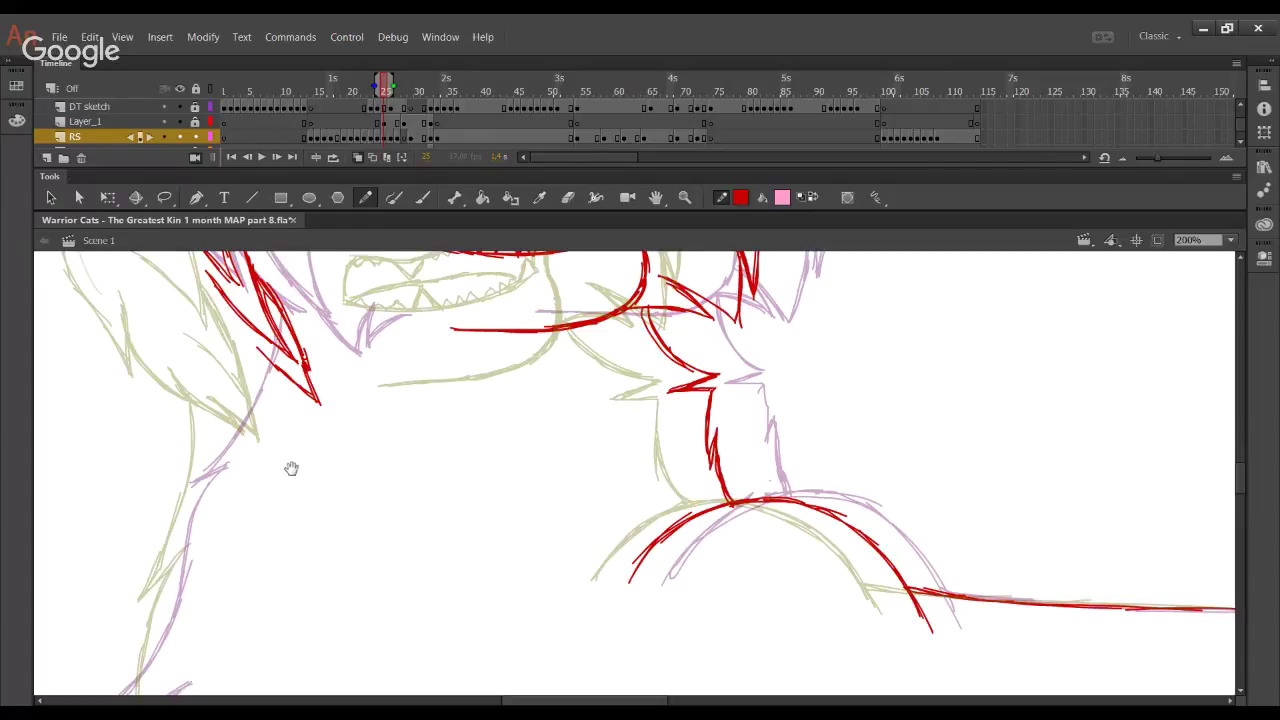
mouse_move(300, 470)
mouse_down()
mouse_move(463, 560)
mouse_move(593, 583)
mouse_up()
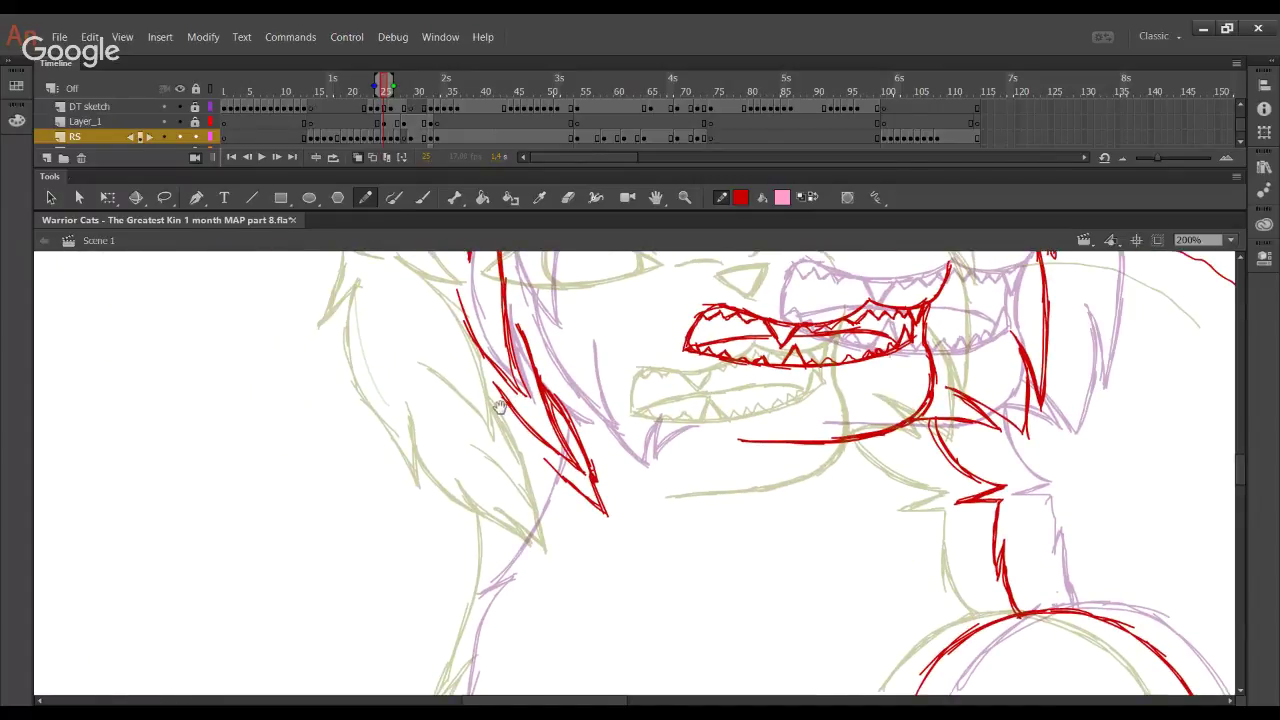
drag(500, 406, 490, 567)
drag(473, 418, 499, 594)
drag(490, 459, 492, 622)
mouse_move(431, 458)
mouse_down()
mouse_move(538, 503)
mouse_move(348, 394)
mouse_up()
drag(424, 454, 264, 376)
drag(266, 377, 404, 421)
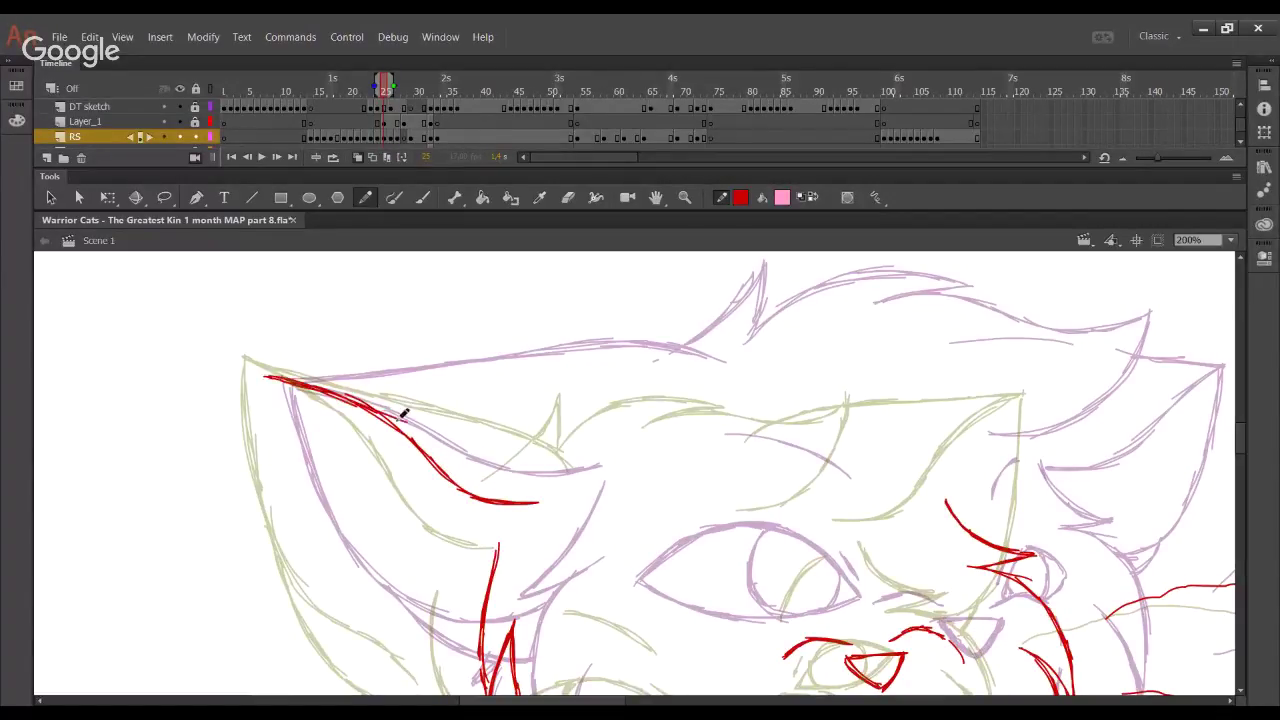
Sketch the top edge from the left ear's tip across to the head in overlapping strokes, bending down at its right end
drag(254, 374, 443, 381)
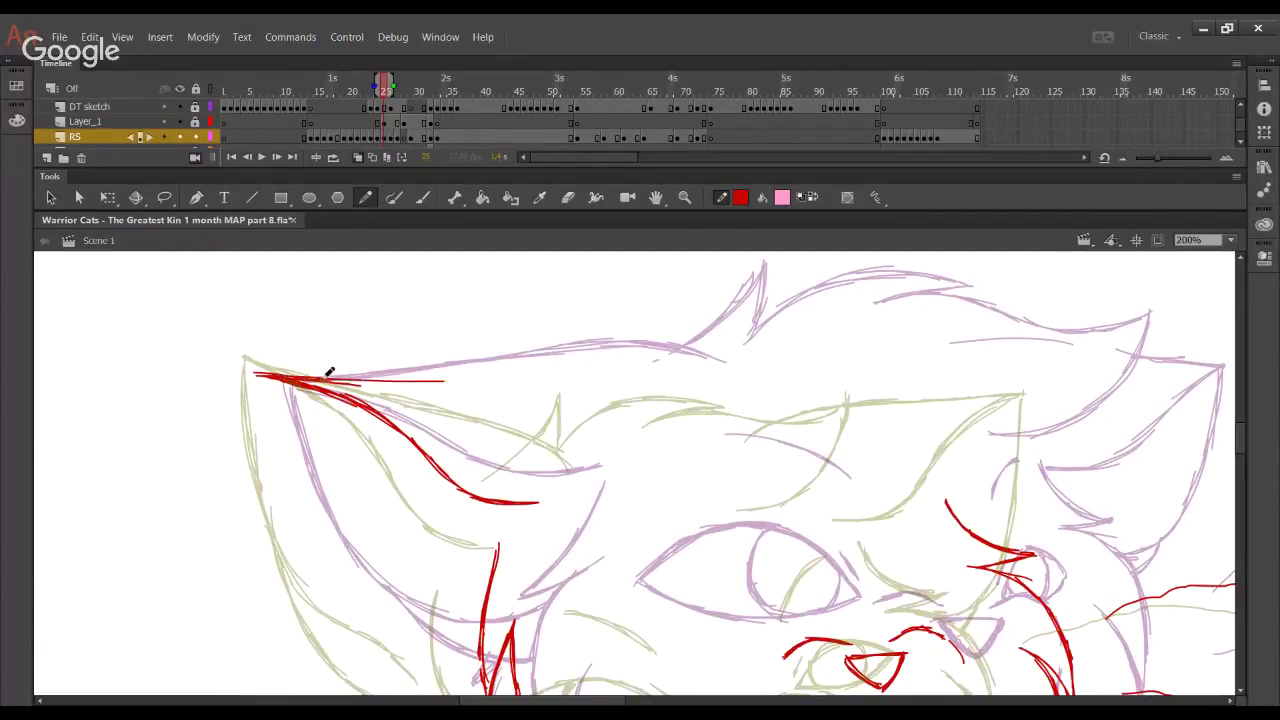
drag(327, 377, 520, 380)
key(ctrl+z)
key(ctrl+z)
drag(326, 379, 514, 380)
drag(362, 382, 588, 373)
drag(500, 377, 626, 386)
drag(564, 374, 638, 402)
key(ctrl+z)
key(ctrl+z)
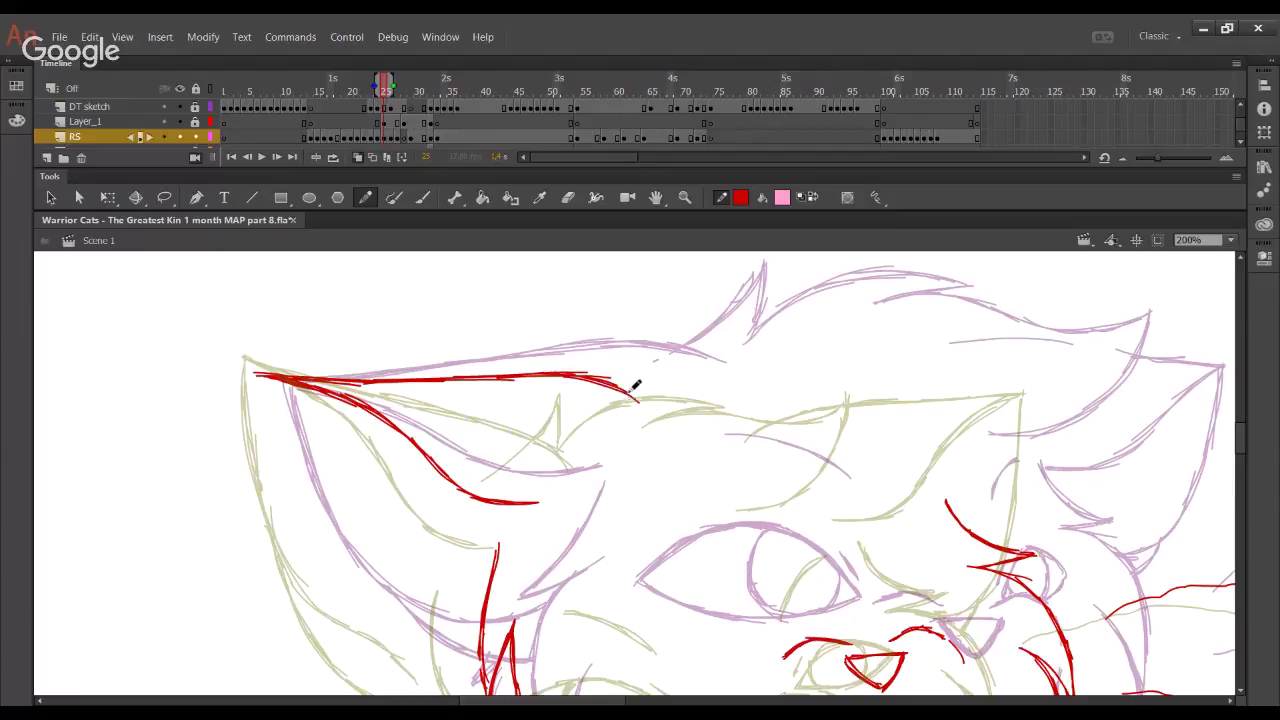
drag(545, 374, 614, 384)
drag(504, 378, 576, 374)
Select the right part of the ear's top line and adjust it slightly downward with Free Transform, resuming the Pencil tool
key(space)
drag(363, 464, 323, 374)
key(space)
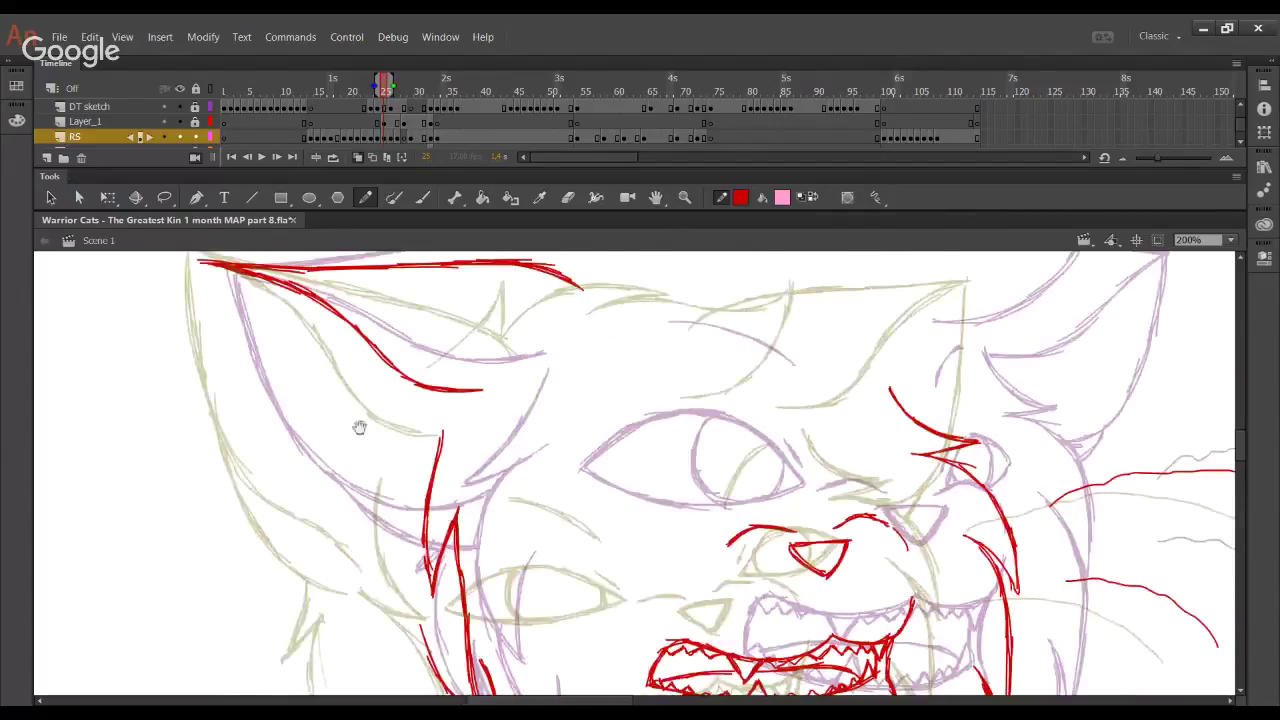
drag(360, 428, 378, 518)
drag(680, 410, 428, 287)
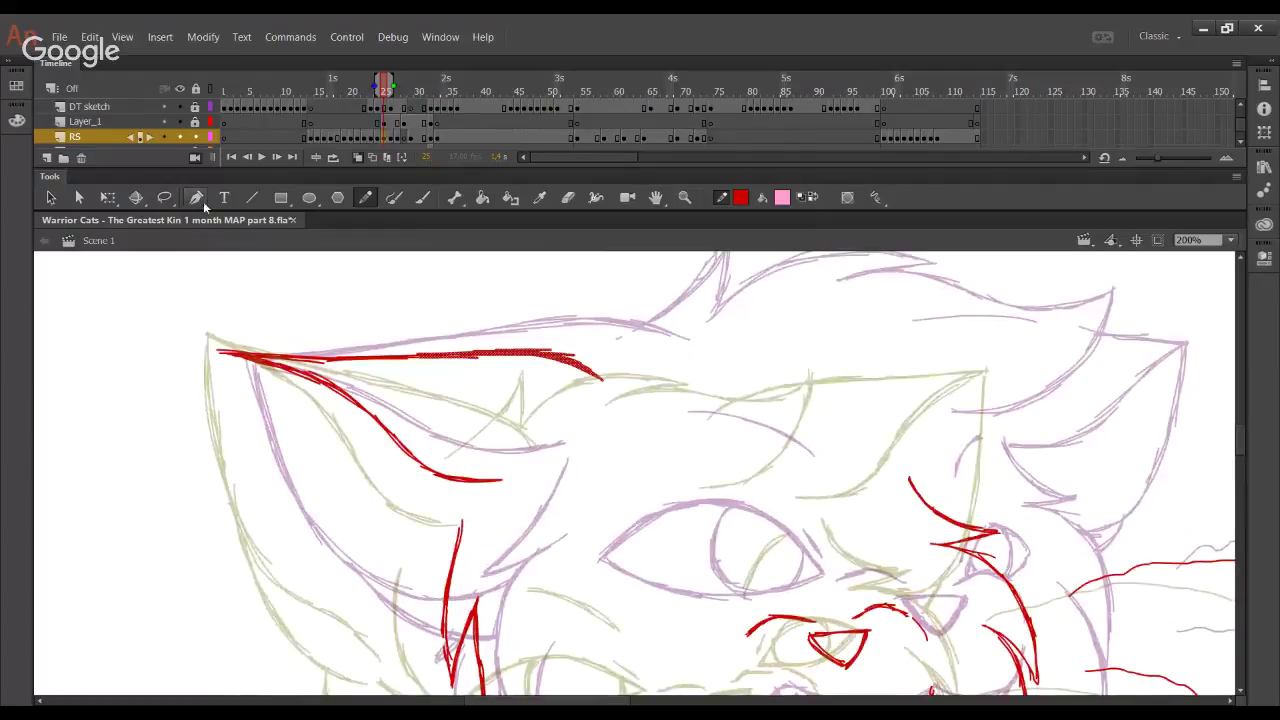
click(108, 197)
drag(601, 360, 598, 374)
click(444, 286)
key(y)
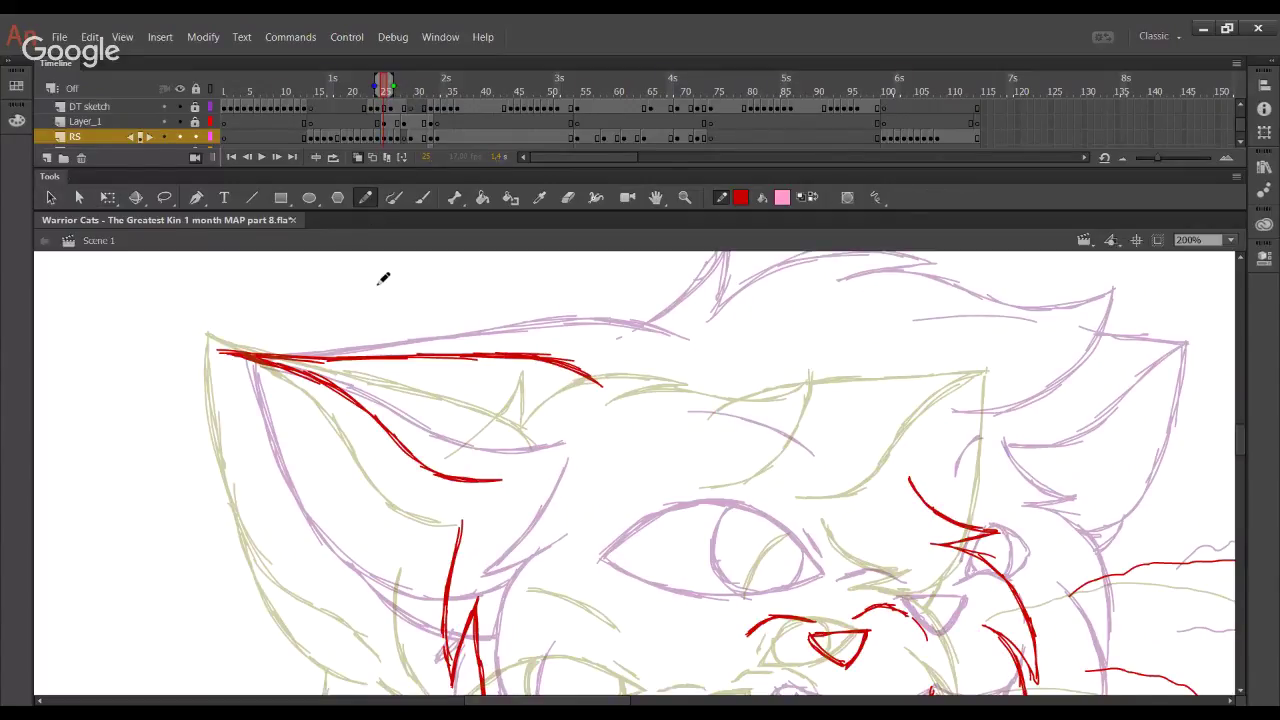
Sketch the left ear's outer edge from the tip, curving down and right to the vertical line beside the cheek
drag(449, 474, 546, 341)
drag(297, 258, 360, 468)
drag(324, 372, 381, 491)
drag(354, 454, 438, 524)
drag(376, 486, 464, 536)
key(ctrl+z)
key(ctrl+z)
key(ctrl+z)
mouse_move(358, 446)
mouse_down()
mouse_move(429, 519)
mouse_move(386, 488)
mouse_move(515, 537)
mouse_up()
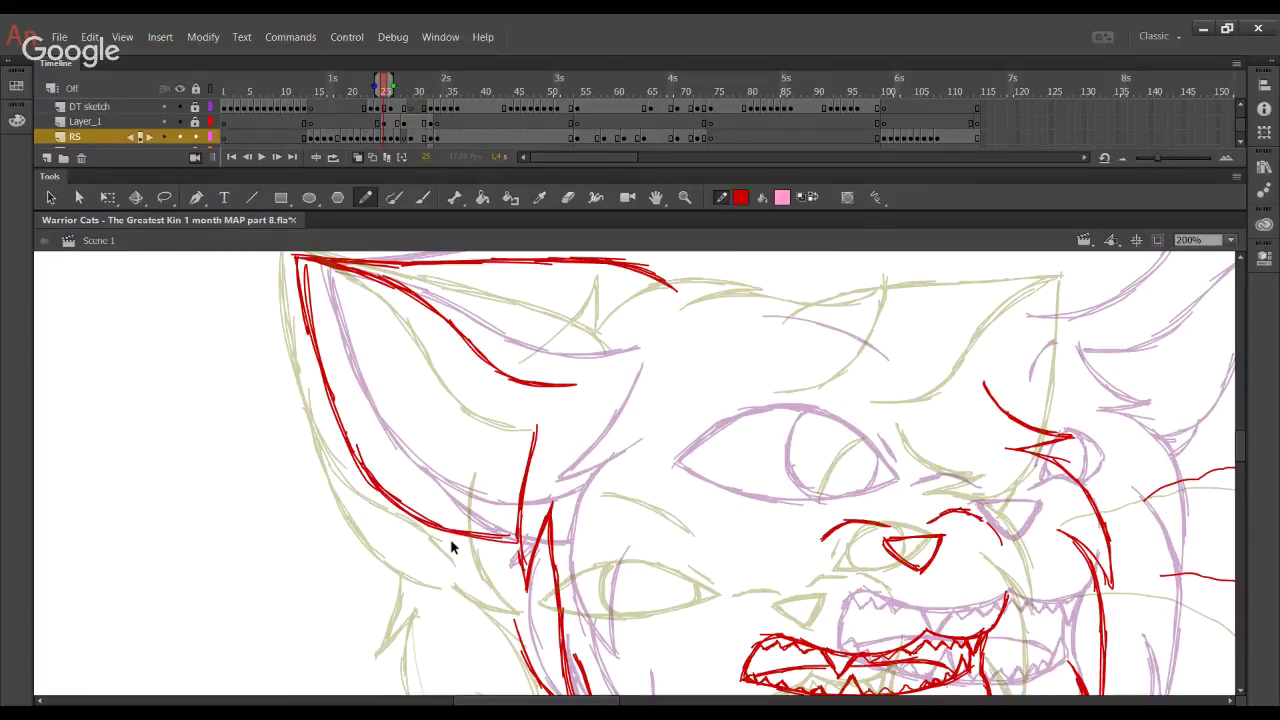
Sketch a second curve beneath the left ear's lower edge, continuing right to the cheek fur's spike
key(ctrl+z)
mouse_move(402, 506)
mouse_down()
mouse_move(468, 556)
mouse_move(399, 495)
mouse_move(406, 523)
mouse_move(505, 572)
mouse_up()
key(ctrl+z)
key(ctrl+z)
key(ctrl+z)
key(ctrl+z)
key(ctrl+z)
drag(380, 488, 486, 570)
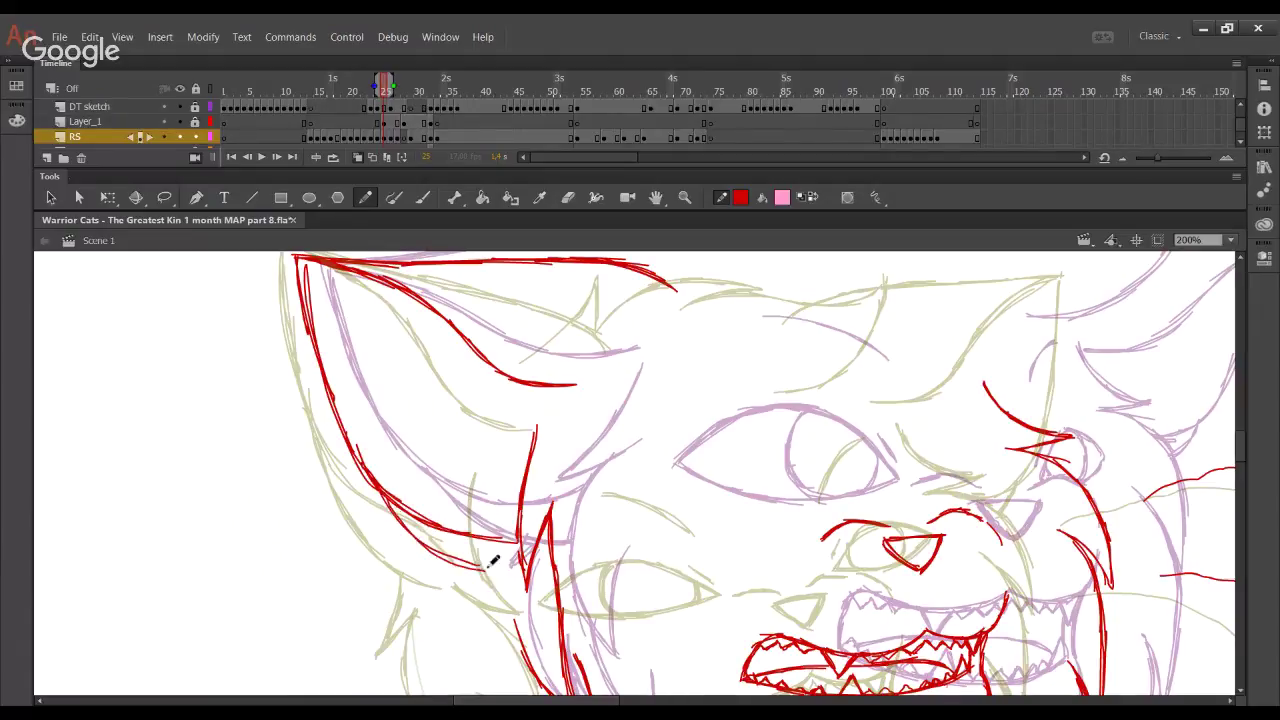
drag(402, 515, 515, 579)
drag(441, 556, 538, 577)
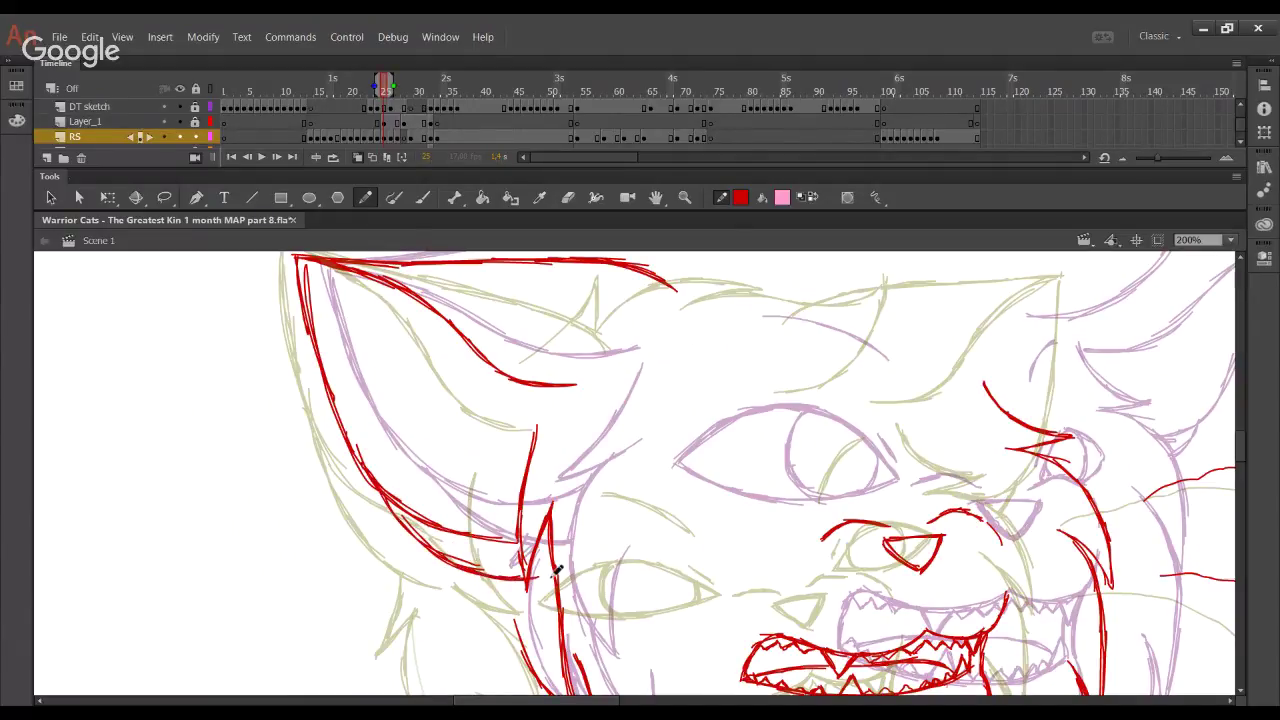
Draw a small fur tuft below the left ear and the outer mane edge curving down from it to a point
mouse_move(580, 514)
mouse_down()
mouse_move(534, 257)
mouse_move(582, 337)
mouse_up()
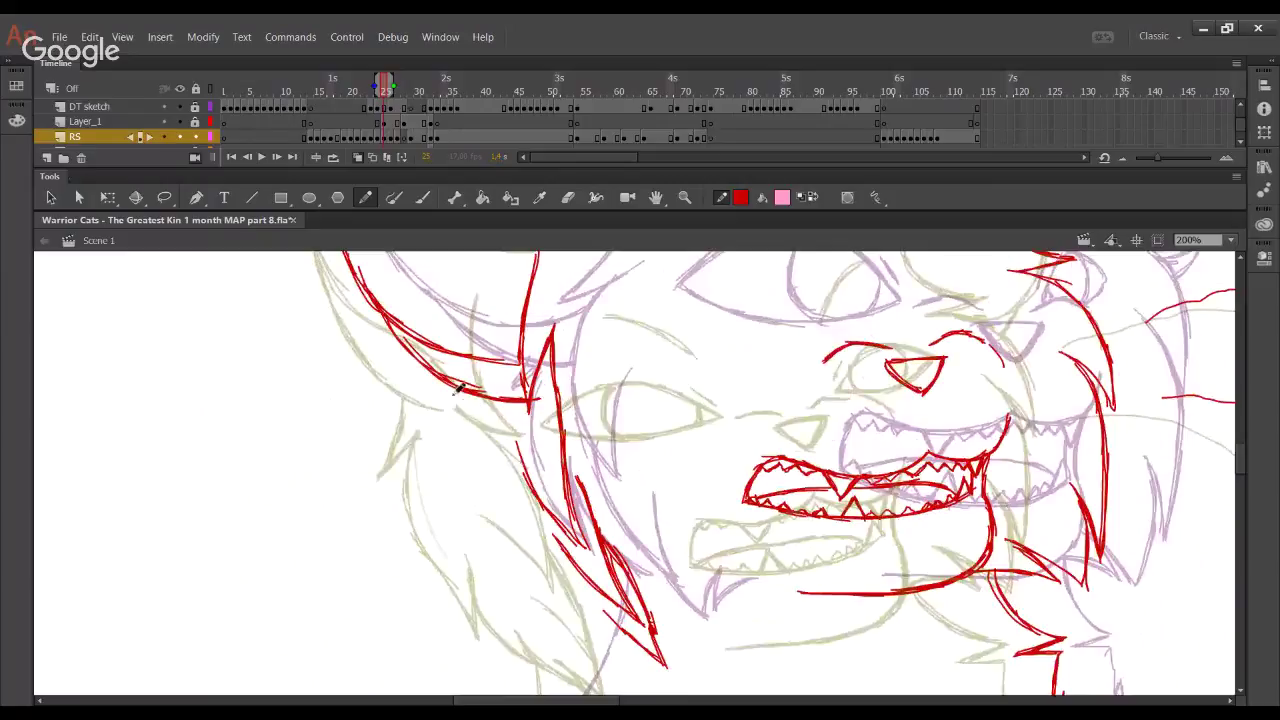
drag(470, 392, 448, 423)
mouse_move(482, 396)
mouse_down()
mouse_move(449, 423)
mouse_move(468, 484)
mouse_up()
key(ctrl+z)
drag(467, 450, 515, 554)
key(ctrl+z)
mouse_move(467, 476)
mouse_down()
mouse_move(534, 602)
mouse_move(520, 518)
mouse_move(532, 596)
mouse_up()
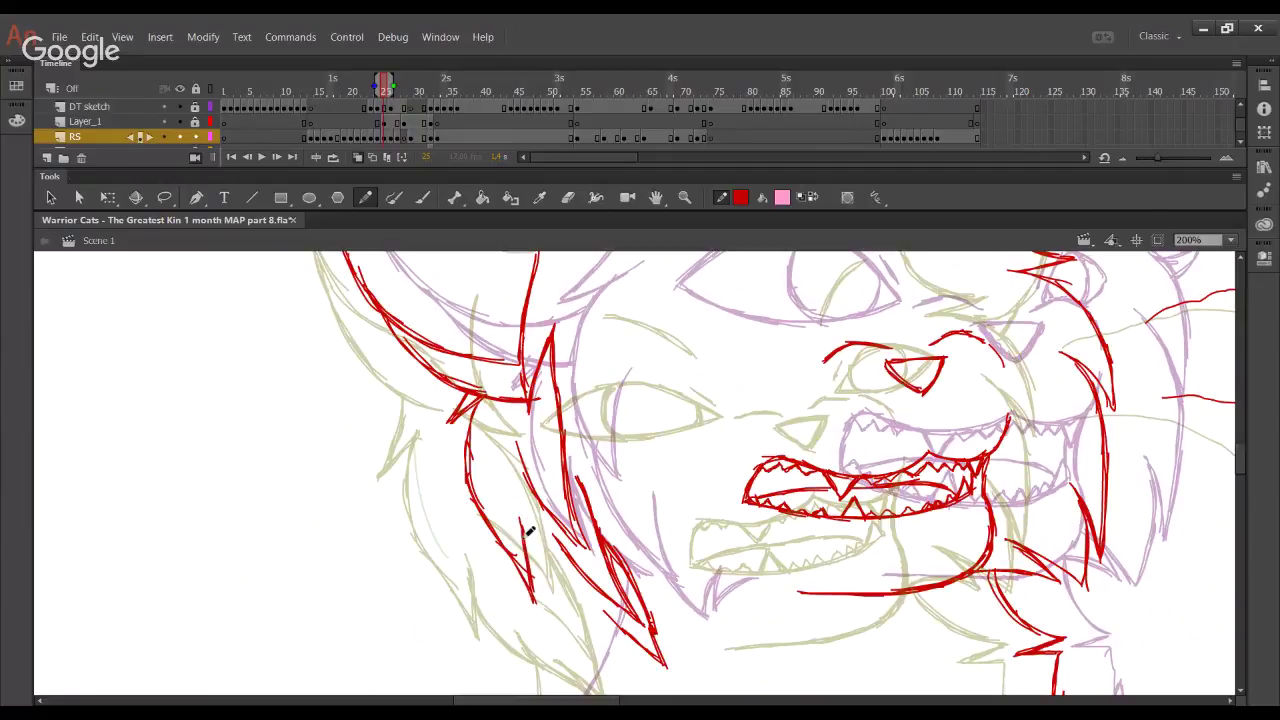
Sketch the next mane spike with its lower curve running right toward the long cheek fur, redrawing the strokes over it
mouse_move(520, 519)
mouse_down()
mouse_move(559, 601)
mouse_move(535, 551)
mouse_move(602, 628)
mouse_up()
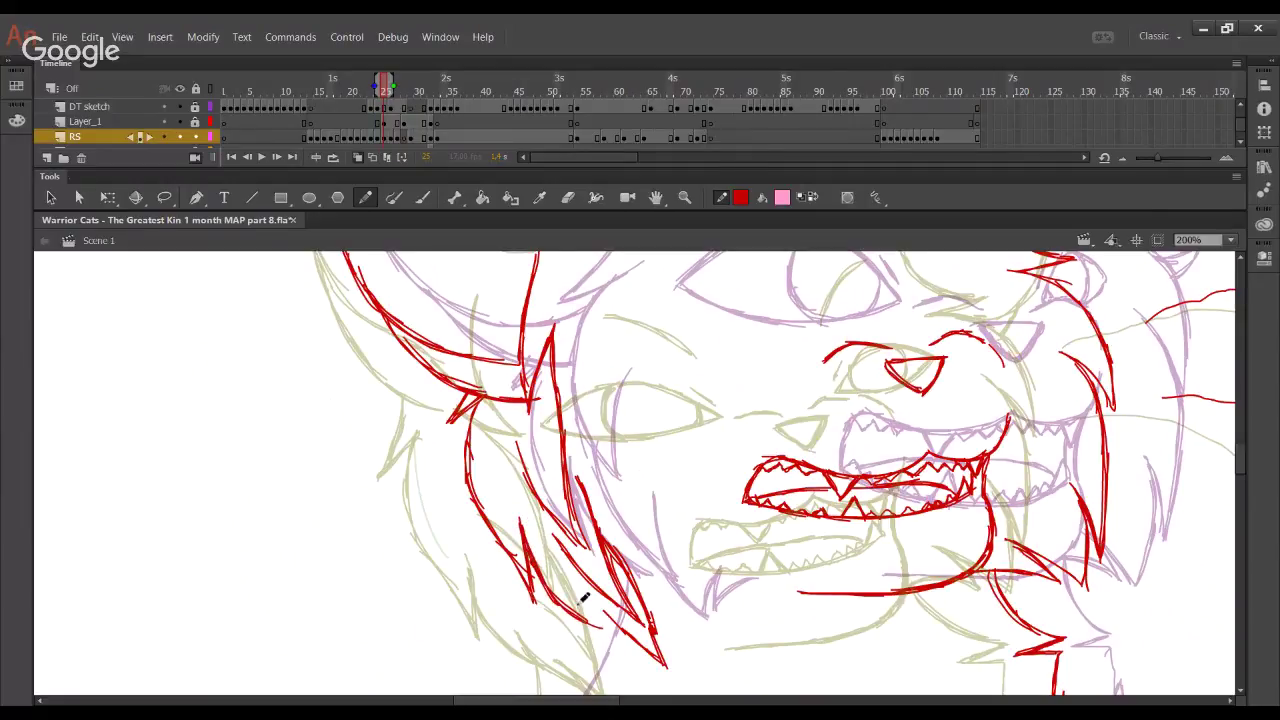
key(ctrl+z)
key(ctrl+z)
drag(525, 536, 584, 616)
mouse_move(554, 562)
mouse_down()
mouse_move(583, 613)
mouse_move(600, 614)
mouse_up()
drag(613, 489, 554, 242)
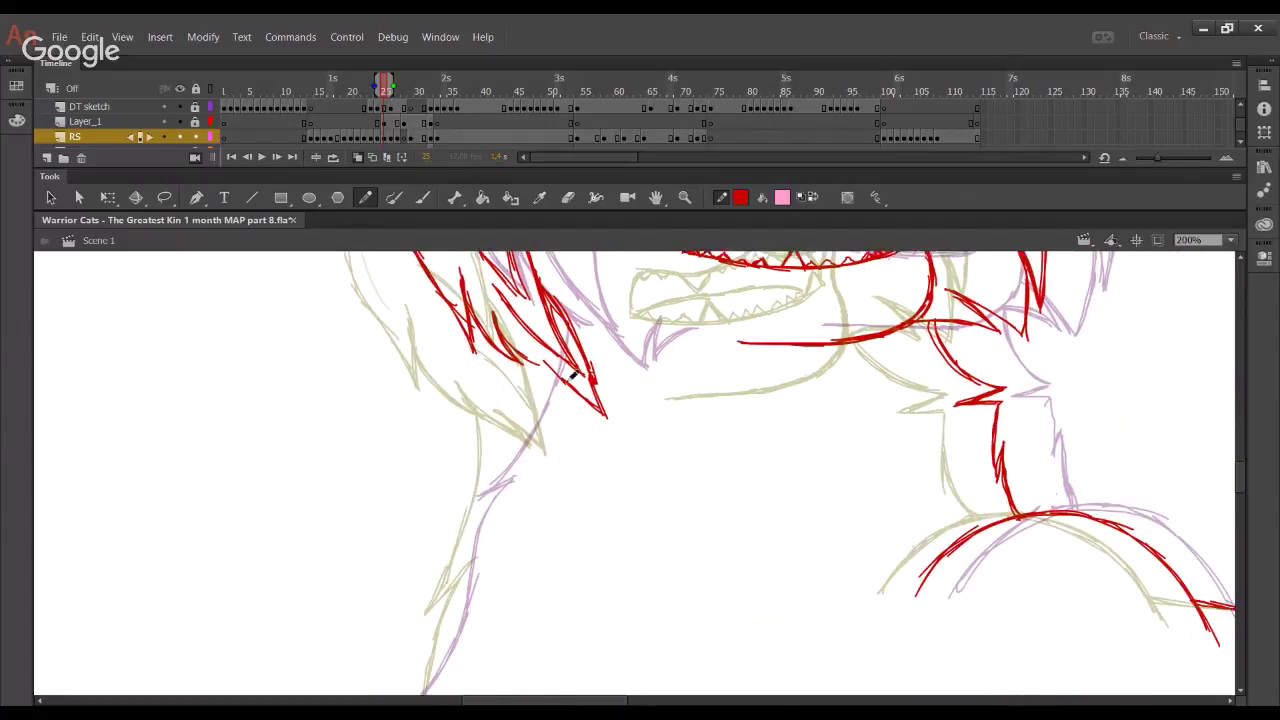
Sketch the chest outline curving down-left from the mane fur to a small spike and start the spike's underside
key(ctrl+z)
drag(528, 358, 506, 466)
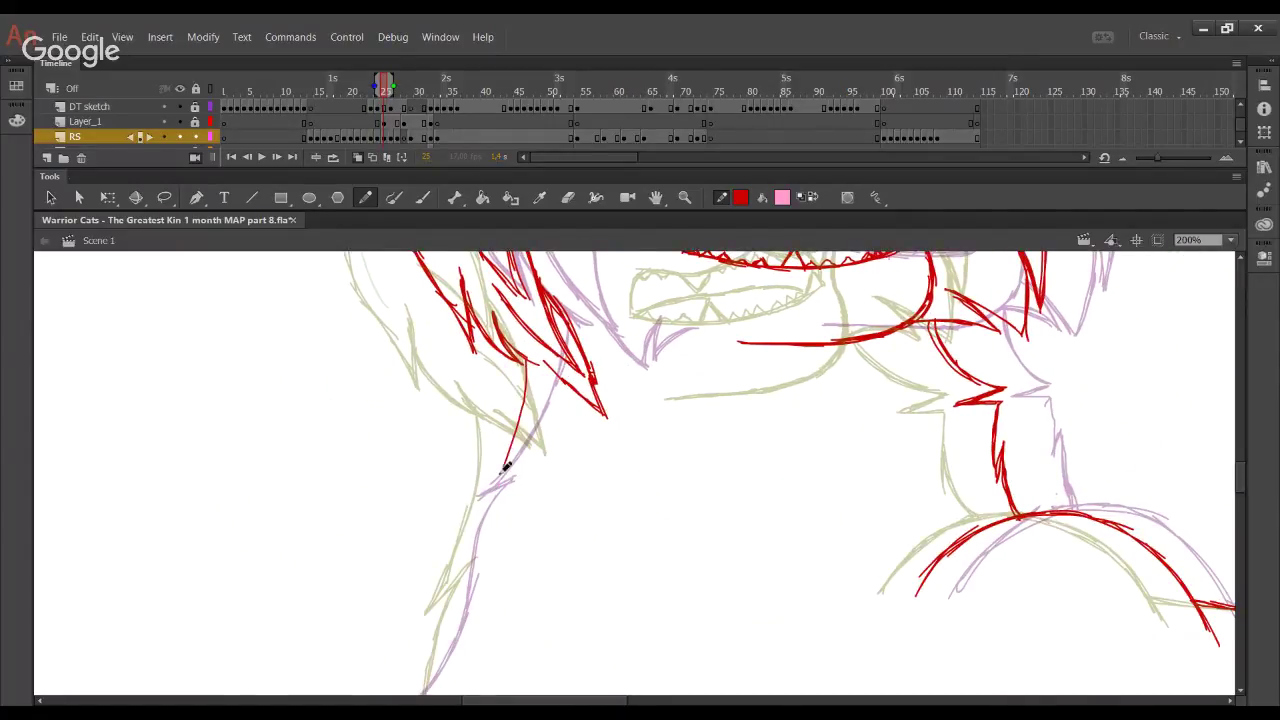
drag(523, 382, 486, 492)
drag(511, 432, 465, 530)
drag(503, 464, 453, 550)
drag(488, 494, 456, 540)
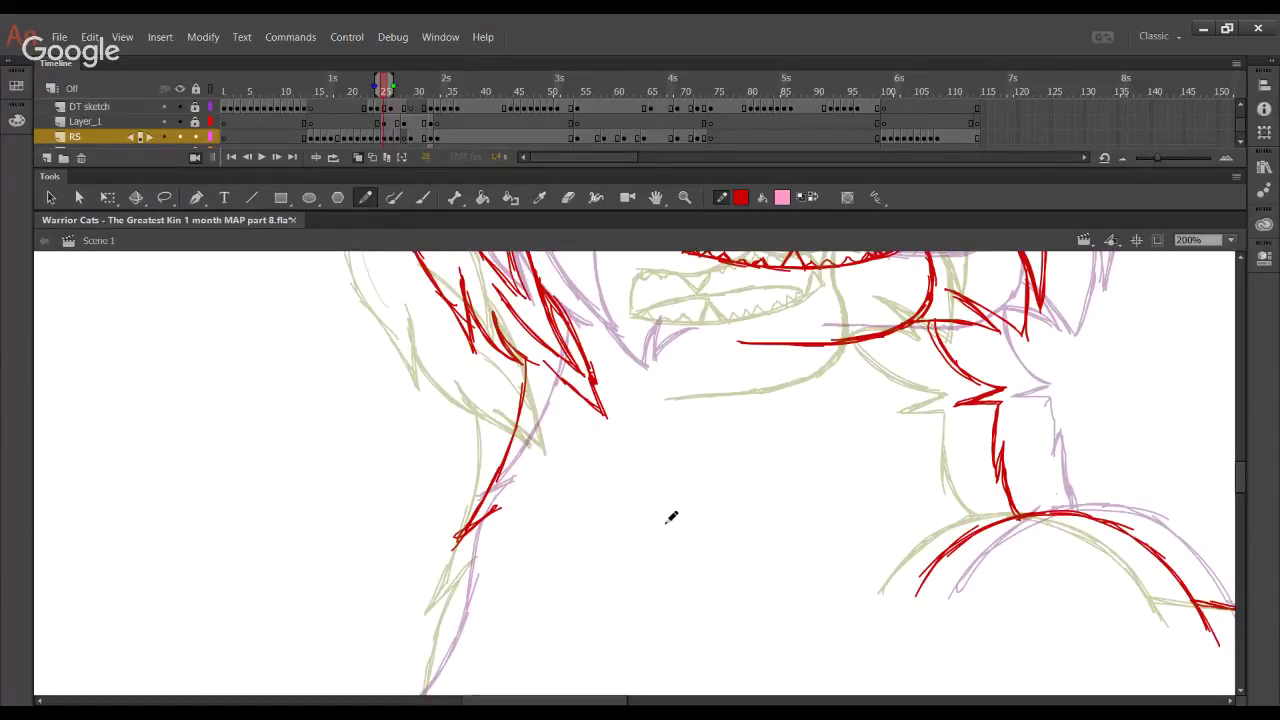
Continue the chest outline down from the small spike, bending left to the tip of the next fur spike
scroll(672, 517, down, 4)
drag(487, 279, 447, 403)
drag(464, 313, 440, 483)
drag(452, 425, 414, 530)
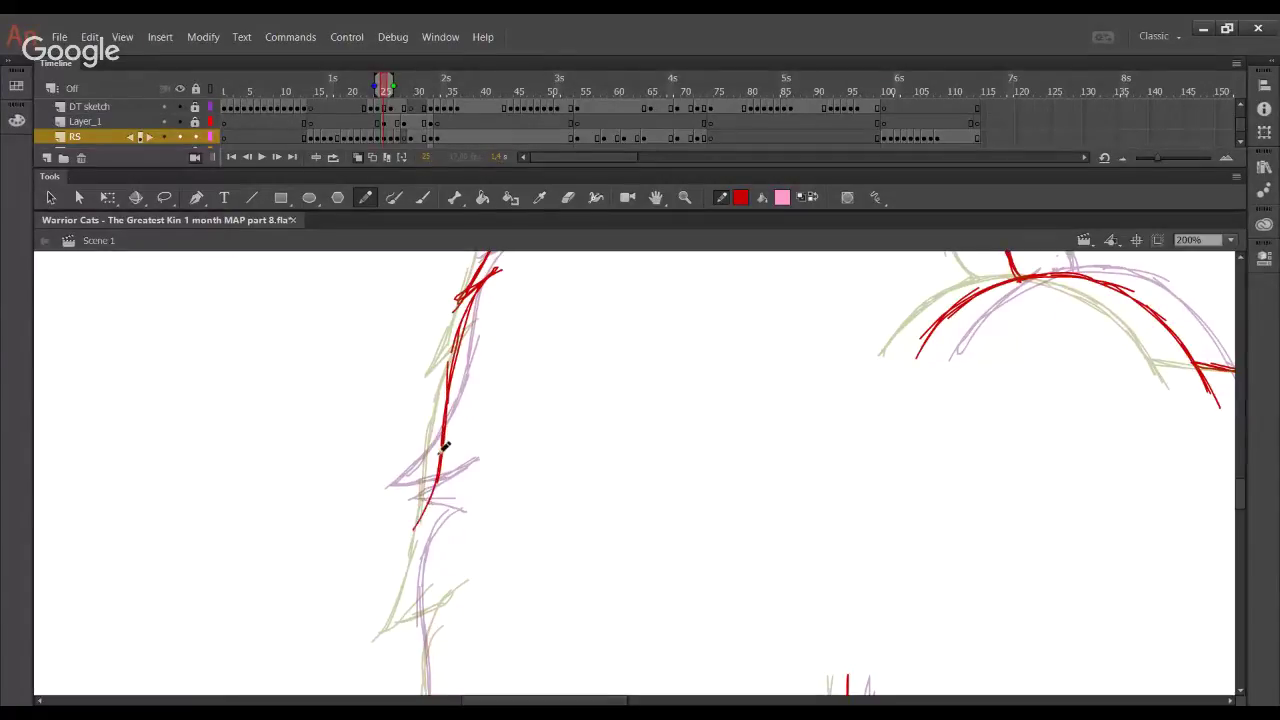
drag(445, 447, 392, 546)
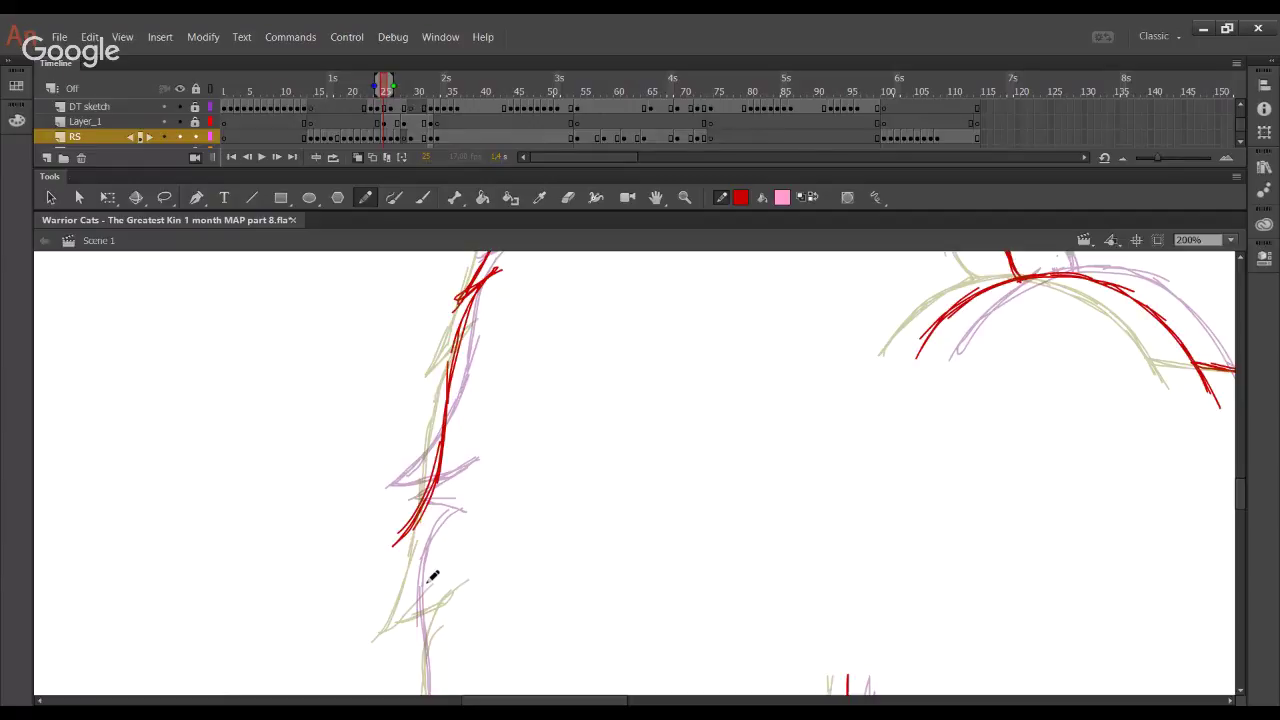
Sketch the zigzag underside of the chest's next fur spike, running right, back left and right again, redrawing its strokes
mouse_move(398, 540)
mouse_down()
mouse_move(470, 514)
mouse_move(508, 427)
mouse_up()
key(ctrl+z)
key(ctrl+z)
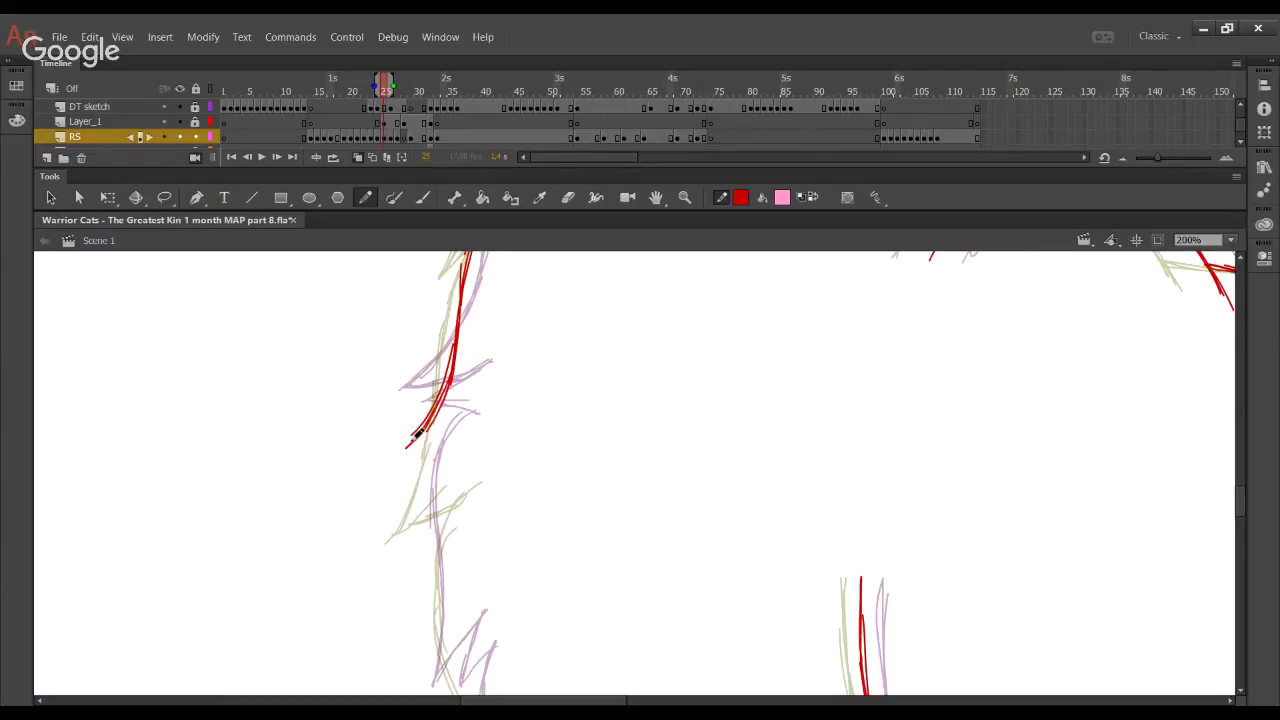
mouse_move(406, 445)
mouse_down()
mouse_move(467, 417)
mouse_move(417, 443)
mouse_move(478, 414)
mouse_move(426, 448)
mouse_move(474, 420)
mouse_up()
key(ctrl+z)
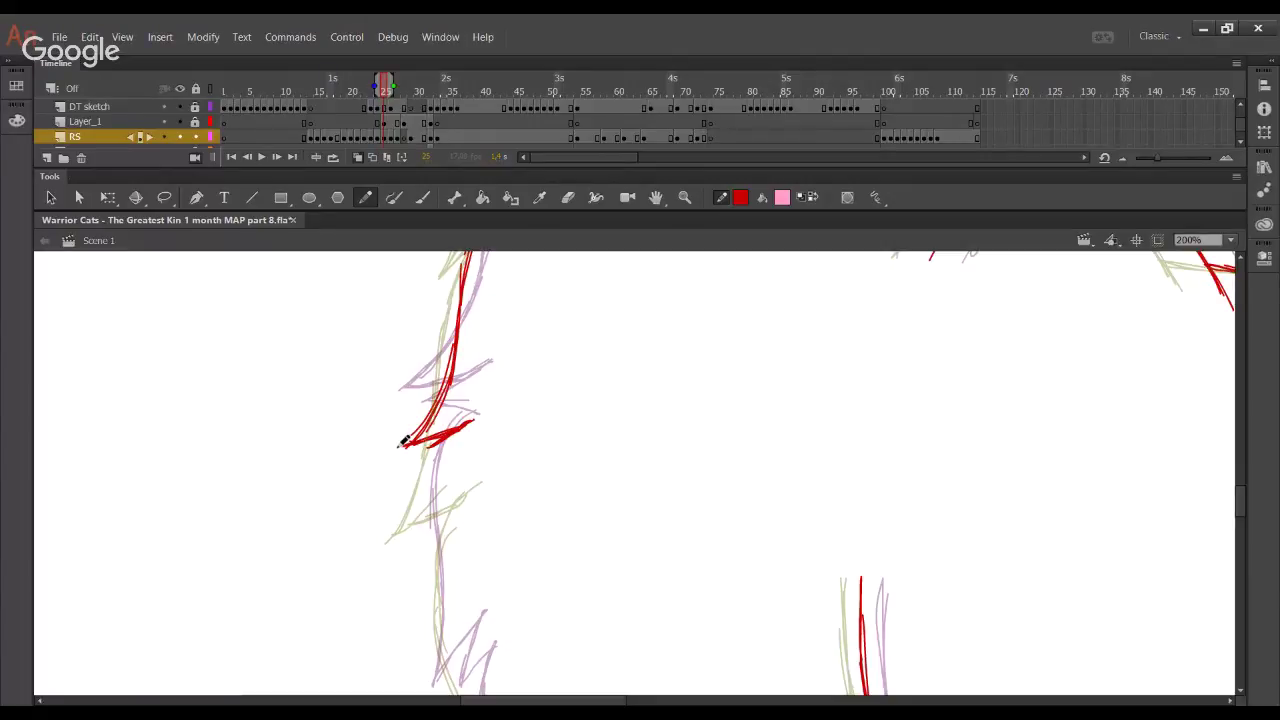
mouse_move(401, 445)
mouse_down()
mouse_move(478, 449)
mouse_move(428, 449)
mouse_up()
key(ctrl+z)
key(ctrl+z)
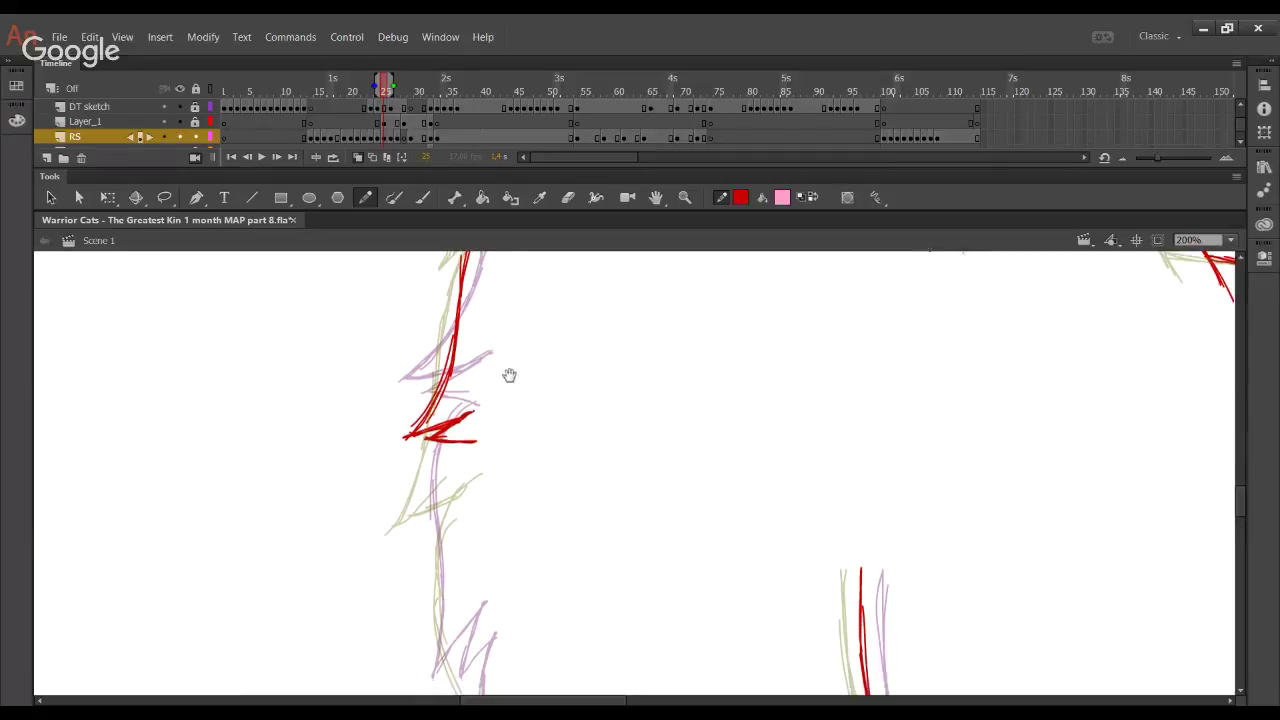
Draw the lower chest outline curving down from the zigzag spike and end it in two narrow upright fur tufts
scroll(508, 374, down, 2)
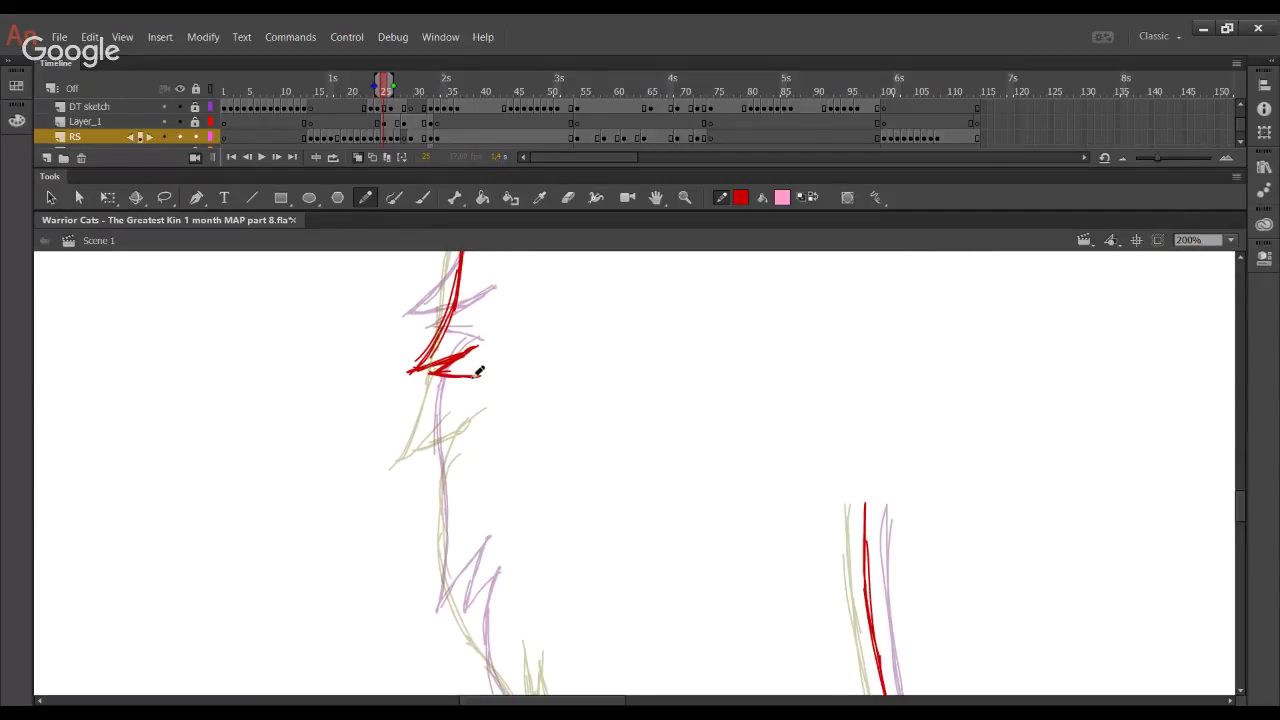
mouse_move(478, 376)
mouse_down()
mouse_move(454, 400)
mouse_move(483, 375)
mouse_move(442, 460)
mouse_move(467, 389)
mouse_move(446, 463)
mouse_move(443, 451)
mouse_move(448, 511)
mouse_move(441, 480)
mouse_move(449, 575)
mouse_up()
key(space)
mouse_move(485, 508)
mouse_down()
mouse_move(474, 397)
mouse_move(446, 466)
mouse_move(471, 529)
mouse_move(457, 486)
mouse_move(470, 524)
mouse_move(488, 487)
mouse_move(488, 551)
mouse_move(505, 500)
mouse_up()
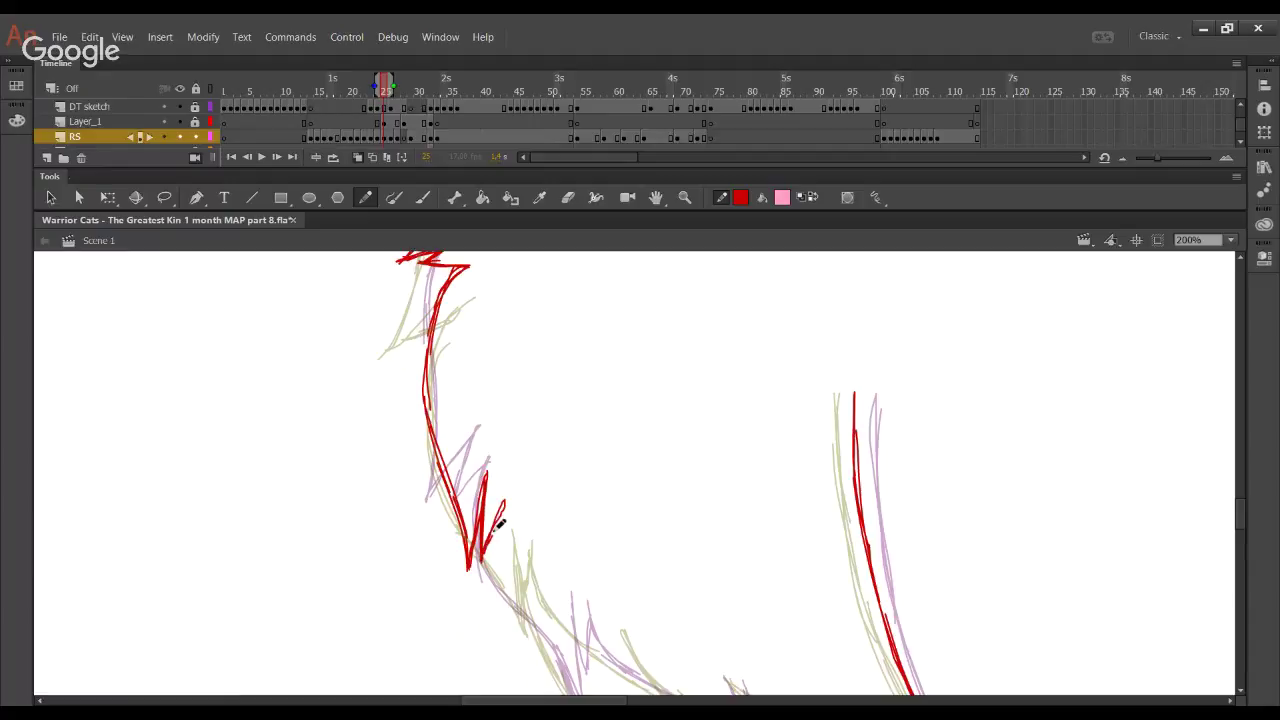
drag(503, 363, 497, 365)
Sketch the chest's lower fur edge down-right from the tufts into a long spike, then on toward the next one
mouse_move(436, 327)
mouse_down()
mouse_move(470, 432)
mouse_move(434, 370)
mouse_move(552, 529)
mouse_up()
mouse_move(527, 435)
mouse_down()
mouse_move(550, 519)
mouse_move(523, 462)
mouse_move(711, 551)
mouse_move(650, 489)
mouse_up()
mouse_move(702, 554)
mouse_down()
mouse_move(651, 515)
mouse_move(688, 543)
mouse_up()
key(ctrl+z)
Draw the next fur spike along the lower chest edge and carry the edge right to a final spike at the leg line
drag(656, 502, 720, 539)
key(ctrl+z)
mouse_move(652, 494)
mouse_down()
mouse_move(712, 534)
mouse_move(693, 521)
mouse_move(789, 537)
mouse_up()
key(ctrl+z)
key(ctrl+z)
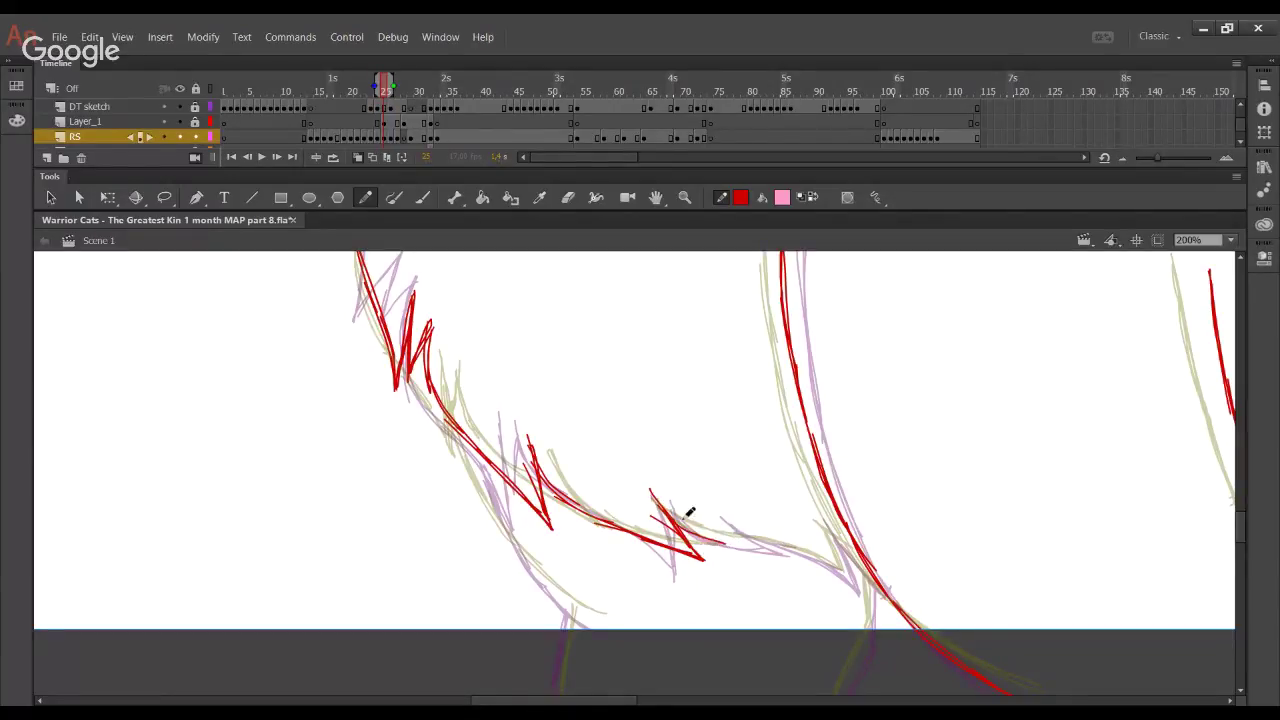
mouse_move(680, 521)
mouse_down()
mouse_move(748, 543)
mouse_move(695, 524)
mouse_move(791, 543)
mouse_move(754, 530)
mouse_move(744, 527)
mouse_move(853, 575)
mouse_move(827, 515)
mouse_move(861, 550)
mouse_move(828, 515)
mouse_move(872, 558)
mouse_up()
key(ctrl+z)
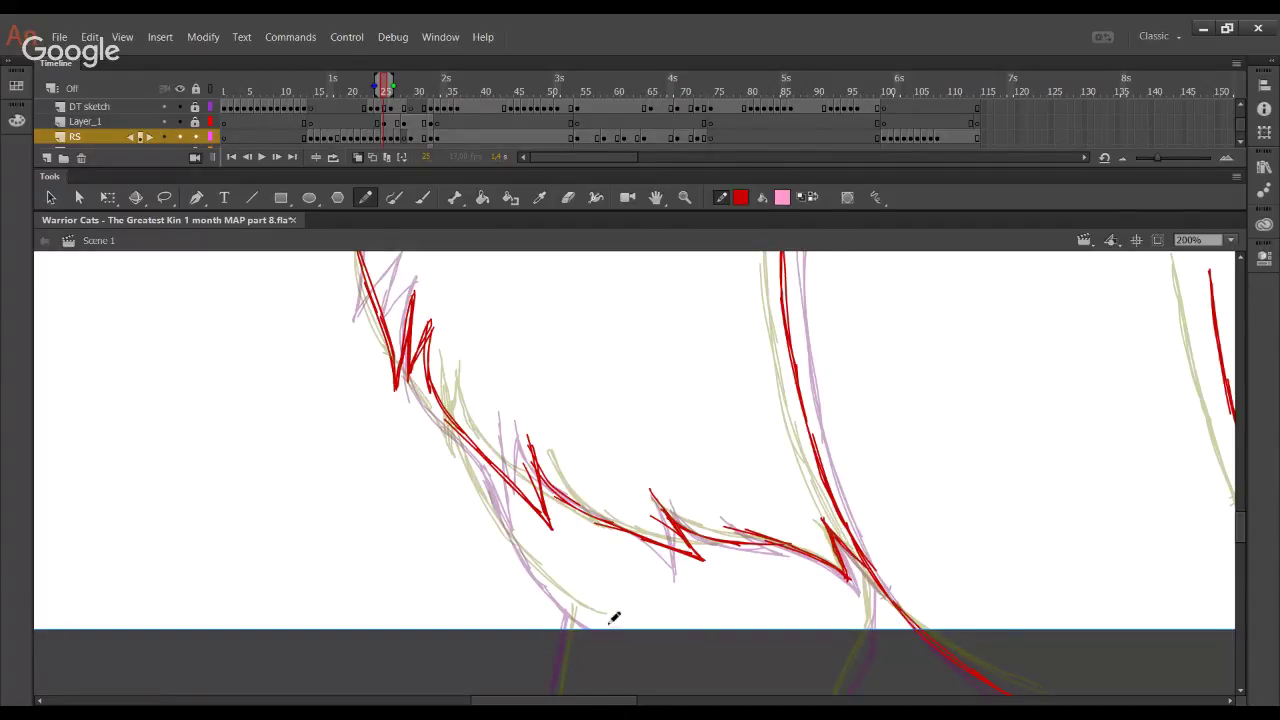
Sketch the front leg's curved upper line under the chest fur and the two leg lines extending below the canvas
mouse_move(611, 614)
mouse_down()
mouse_move(539, 568)
mouse_move(585, 614)
mouse_move(556, 588)
mouse_move(506, 526)
mouse_move(516, 539)
mouse_move(468, 440)
mouse_up()
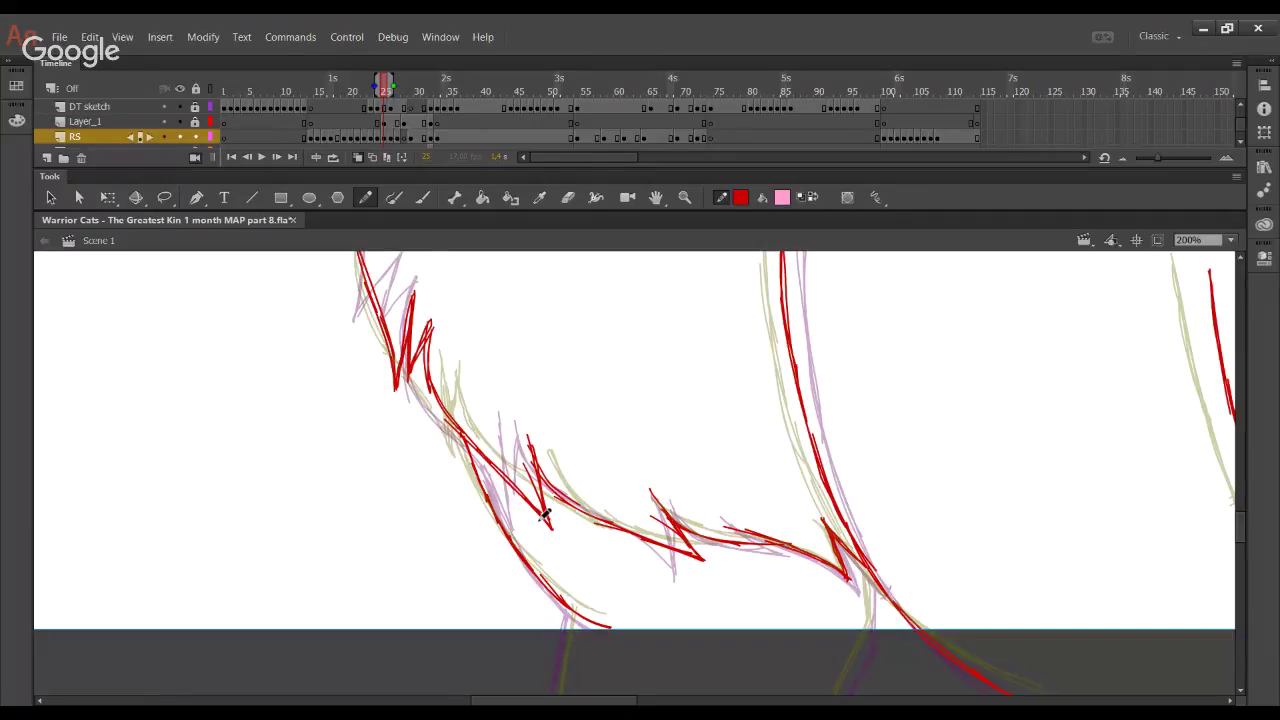
scroll(503, 374, down, 5)
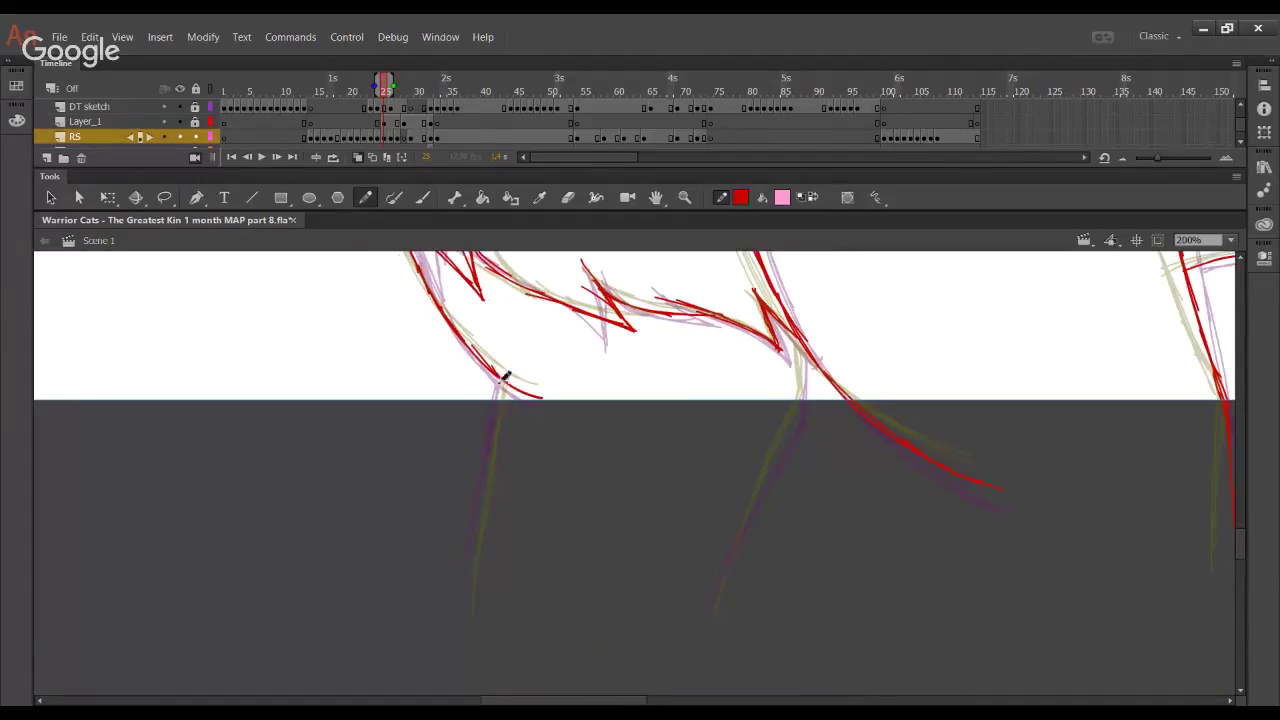
drag(499, 405, 470, 575)
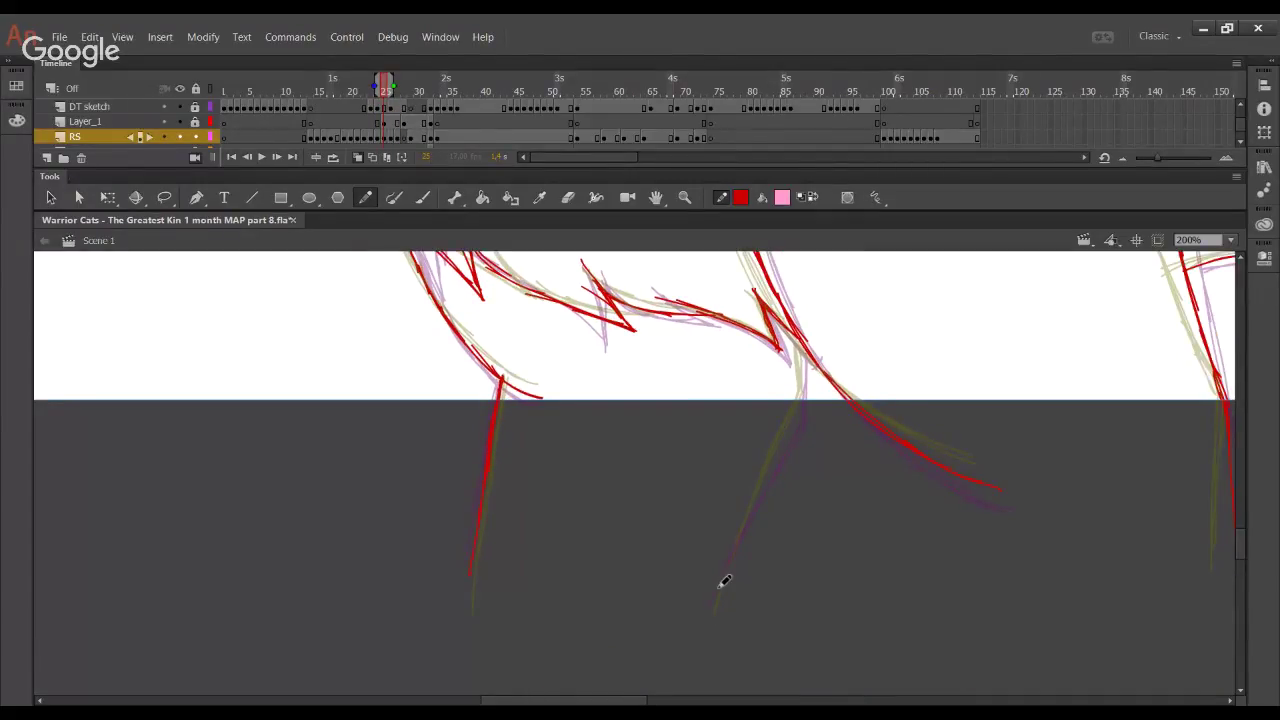
drag(715, 607, 745, 527)
mouse_move(710, 613)
mouse_down()
mouse_move(800, 410)
mouse_move(801, 333)
mouse_up()
Sketch the tail's upper edge from the rump rightward to a pointed fur spike, with the spike's short return stroke
mouse_move(933, 371)
mouse_down()
mouse_move(600, 511)
mouse_move(577, 571)
mouse_move(603, 443)
mouse_move(837, 580)
mouse_up()
drag(600, 330, 731, 523)
drag(580, 310, 731, 471)
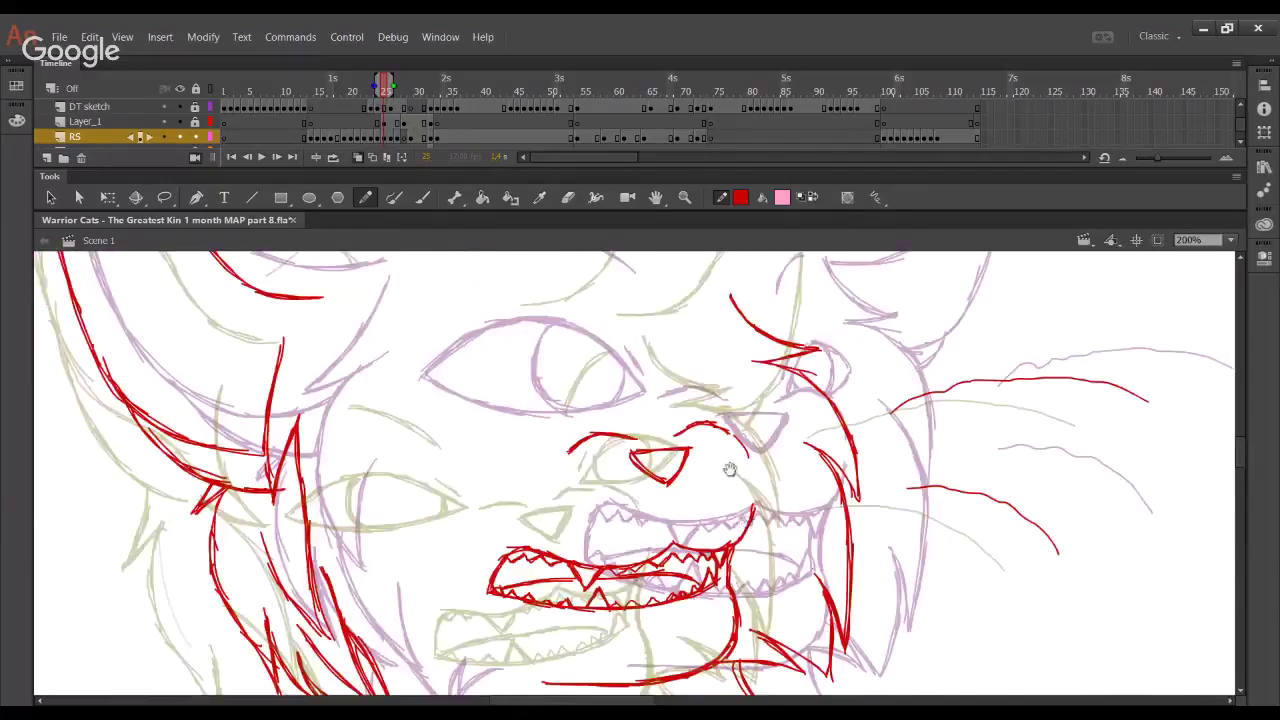
drag(706, 399, 1000, 365)
mouse_move(1015, 472)
mouse_down()
mouse_move(995, 485)
mouse_move(937, 615)
mouse_move(620, 540)
mouse_move(849, 546)
mouse_move(603, 403)
mouse_move(480, 444)
mouse_up()
drag(376, 467, 462, 458)
key(ctrl+z)
mouse_move(372, 467)
mouse_down()
mouse_move(468, 455)
mouse_move(431, 470)
mouse_move(511, 457)
mouse_move(664, 469)
mouse_up()
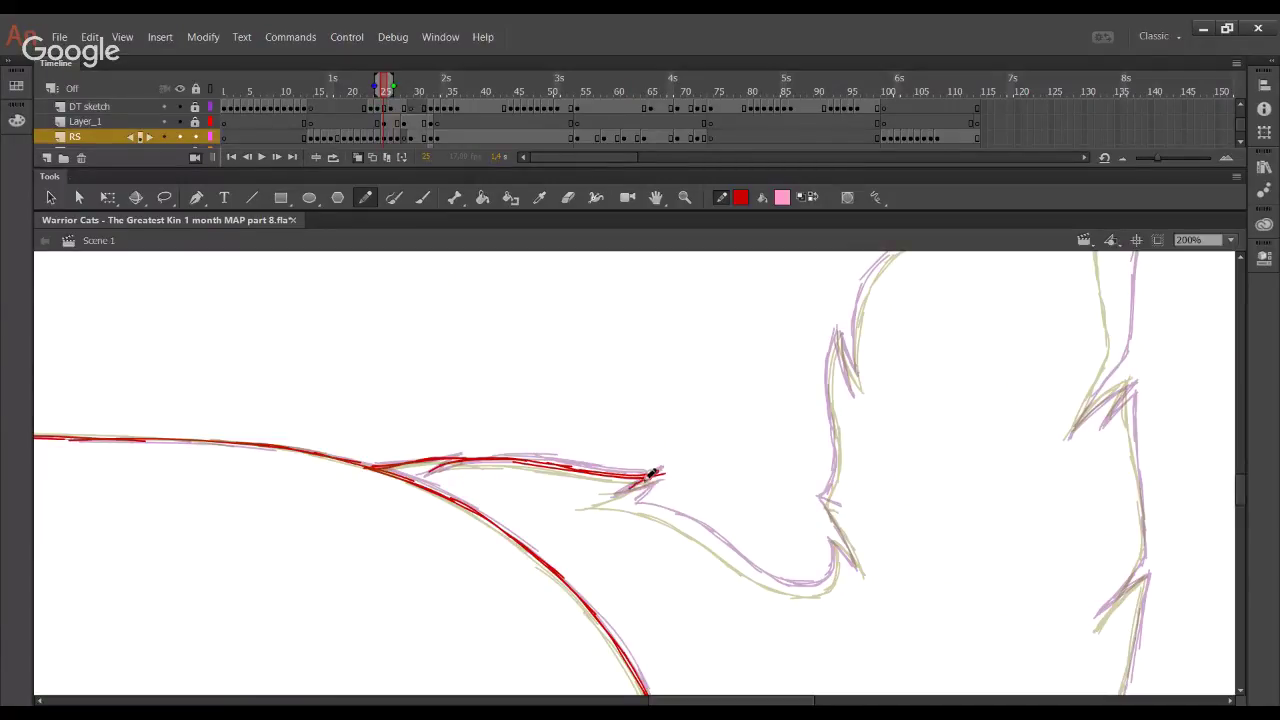
mouse_move(658, 475)
mouse_down()
mouse_move(613, 506)
mouse_move(626, 504)
mouse_up()
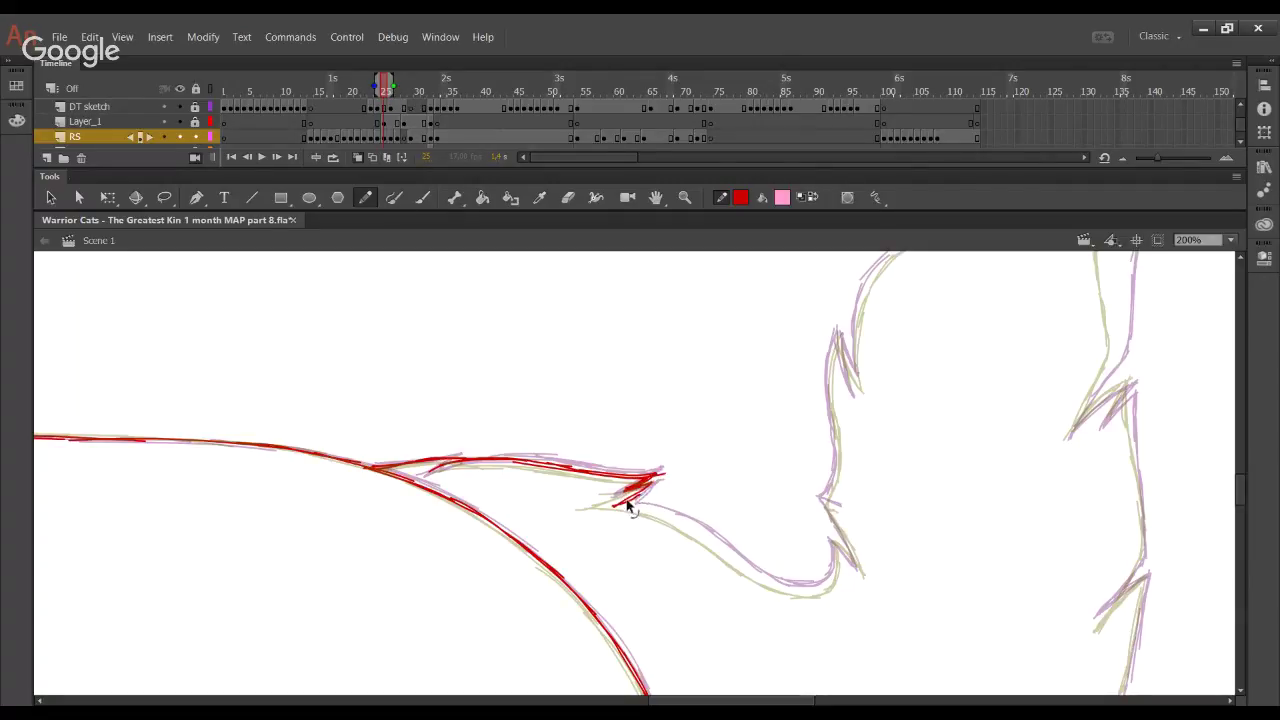
key(ctrl+z)
key(ctrl+z)
Draw the tail's edge dipping right from the first spike and rising into the small zigzag where the tail turns upward
drag(706, 486, 537, 374)
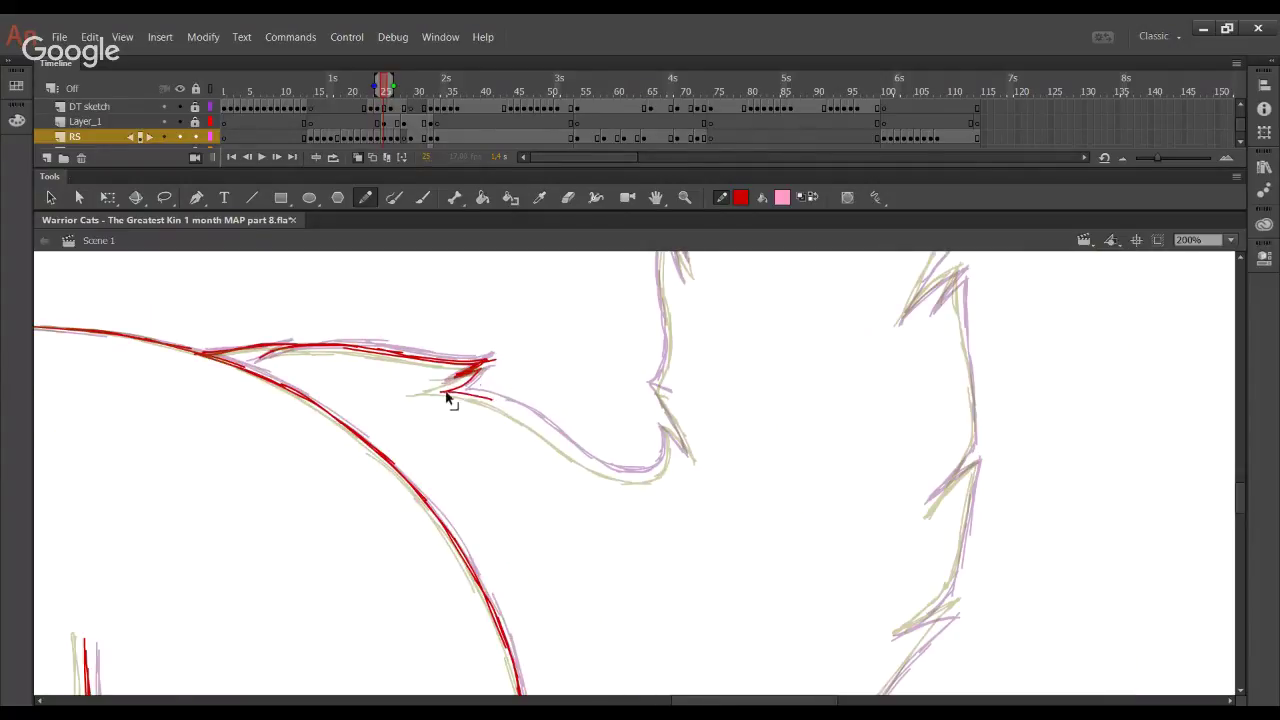
mouse_move(441, 390)
mouse_down()
mouse_move(491, 396)
mouse_move(615, 473)
mouse_move(646, 478)
mouse_move(665, 459)
mouse_move(655, 466)
mouse_move(665, 429)
mouse_move(695, 457)
mouse_move(676, 424)
mouse_move(691, 460)
mouse_up()
mouse_move(662, 404)
mouse_down()
mouse_move(687, 439)
mouse_move(657, 386)
mouse_move(668, 391)
mouse_move(671, 319)
mouse_up()
key(ctrl+z)
key(ctrl+z)
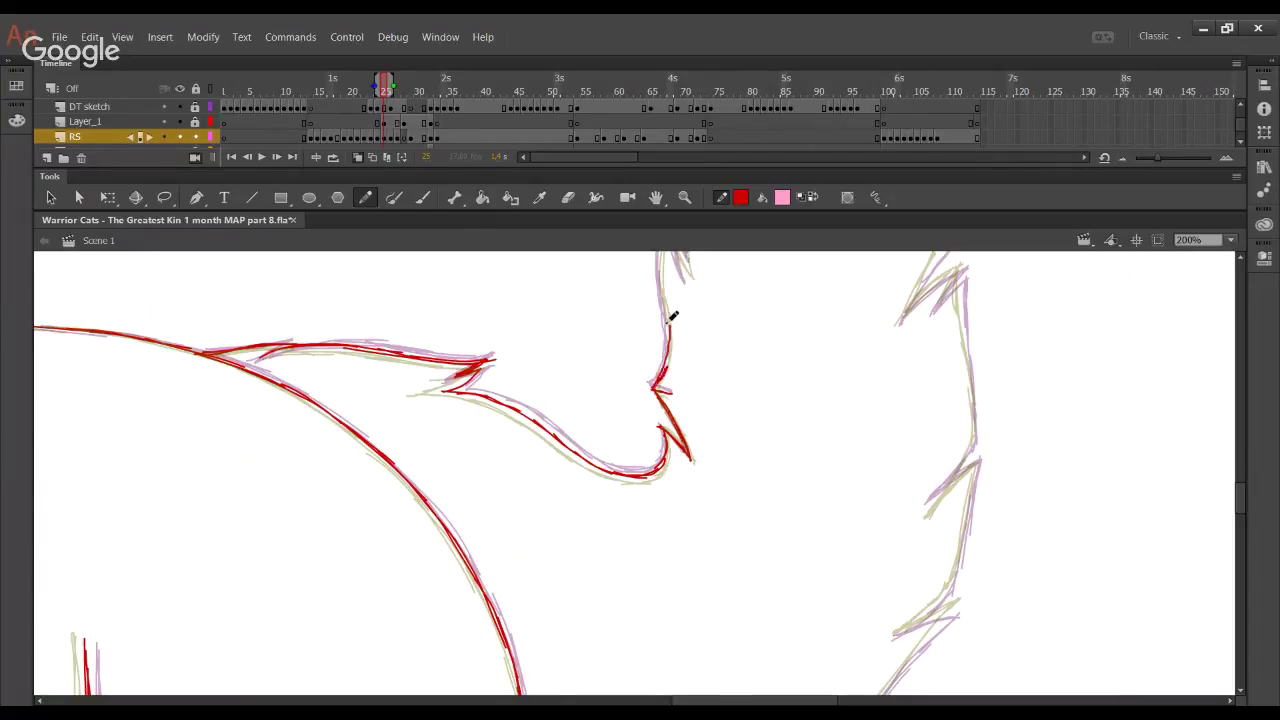
Redraw the raised tail's inner edge upward from the zigzag, adding a fur notch and the curve toward the tail's top
key(ctrl+z)
drag(654, 389, 671, 319)
drag(668, 363, 655, 264)
drag(673, 325, 656, 428)
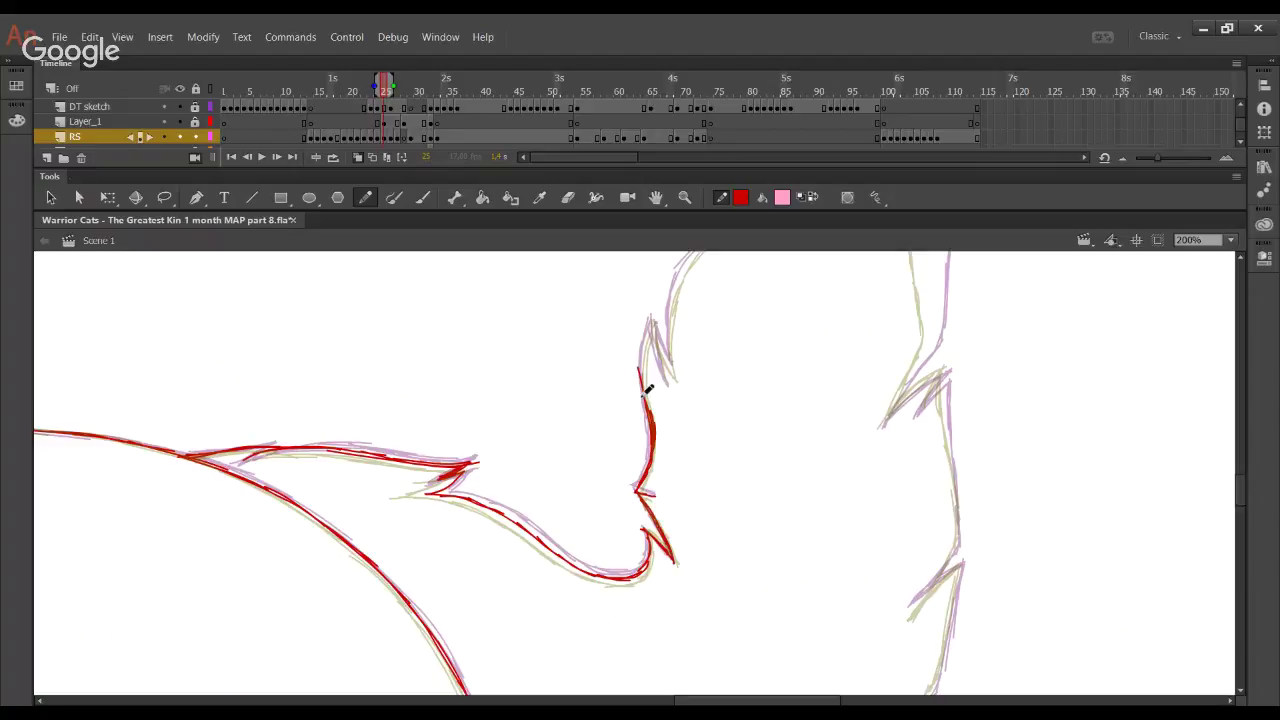
mouse_move(644, 392)
mouse_down()
mouse_move(657, 318)
mouse_move(689, 389)
mouse_move(606, 482)
mouse_move(607, 413)
mouse_move(607, 483)
mouse_move(614, 387)
mouse_move(638, 357)
mouse_move(762, 292)
mouse_up()
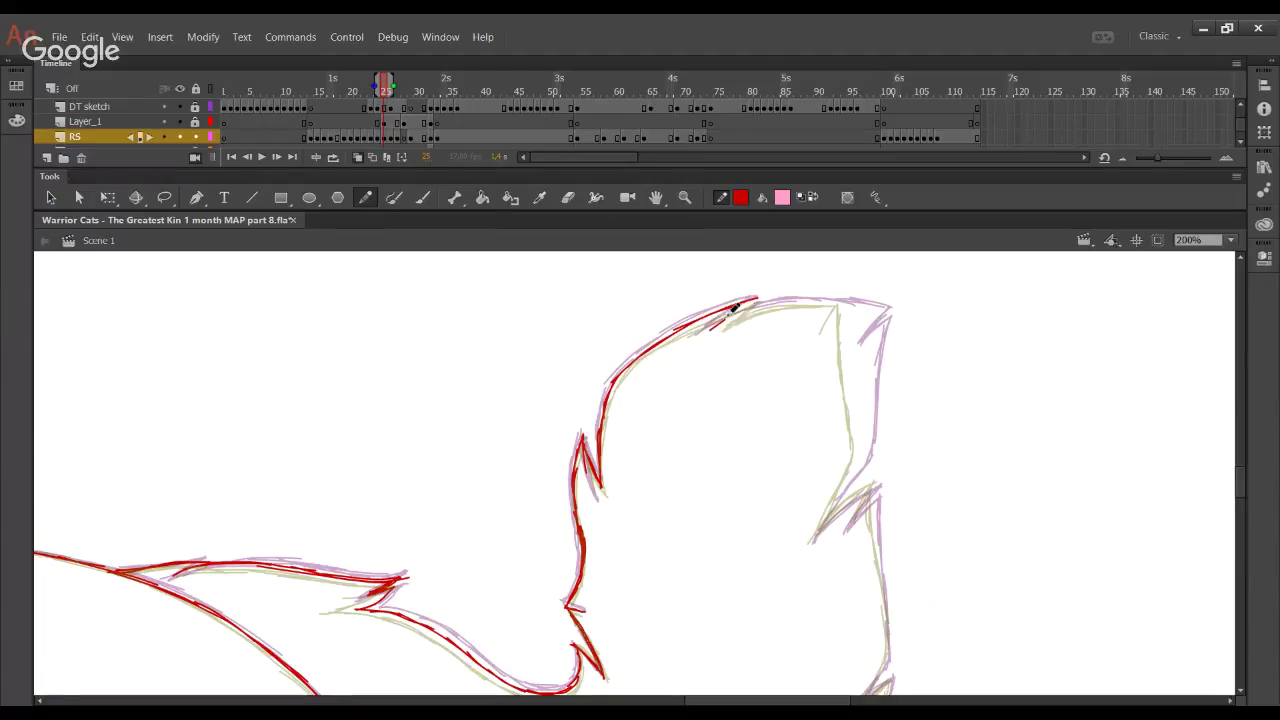
Sketch the tail's top edge with its small tuft and right corner, then the outer edge down to a notch
drag(718, 324, 762, 290)
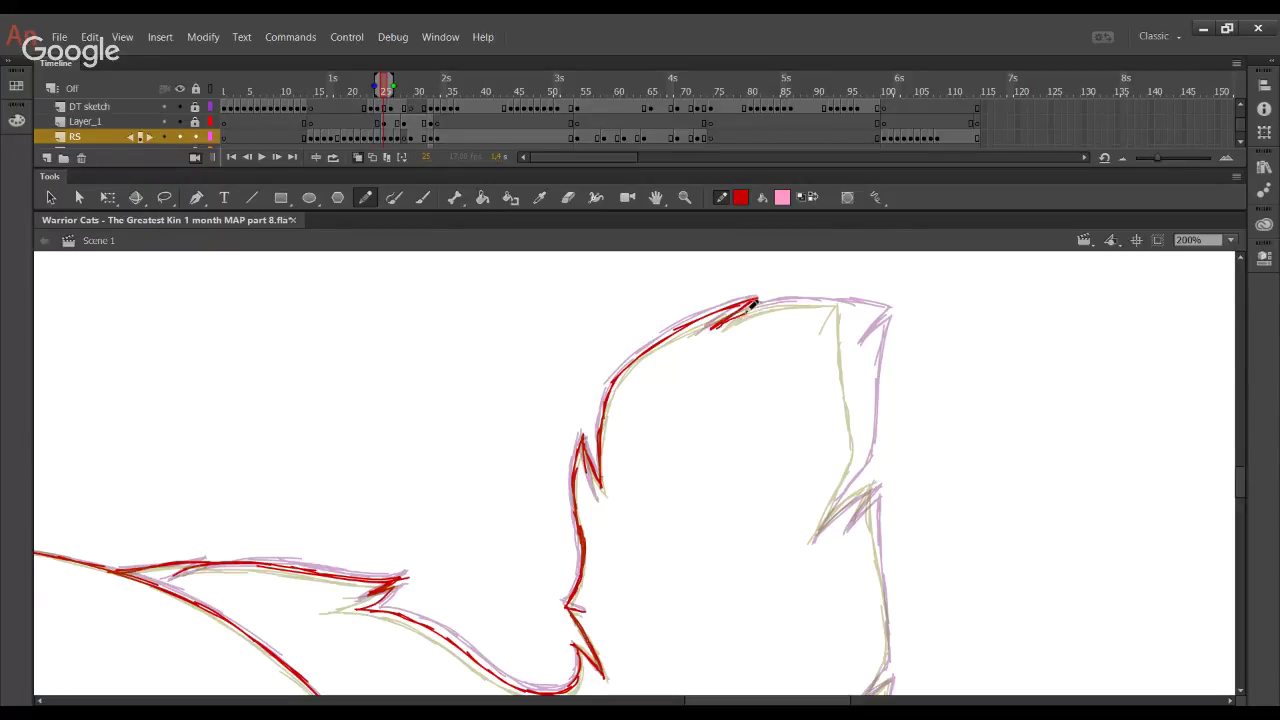
drag(755, 302, 866, 304)
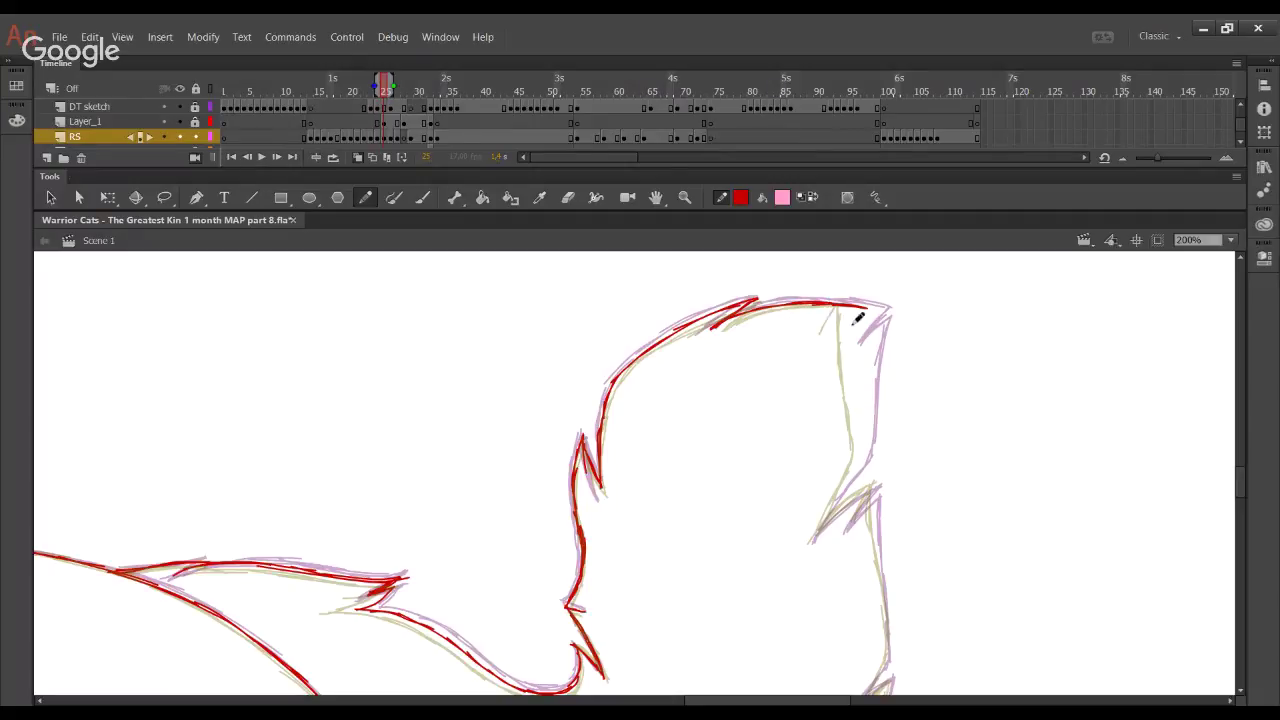
drag(868, 302, 841, 334)
mouse_move(841, 333)
mouse_down()
mouse_move(877, 312)
mouse_move(842, 335)
mouse_move(874, 311)
mouse_move(850, 331)
mouse_move(871, 315)
mouse_move(867, 344)
mouse_move(875, 306)
mouse_move(857, 470)
mouse_move(868, 447)
mouse_move(816, 536)
mouse_up()
drag(863, 461, 818, 535)
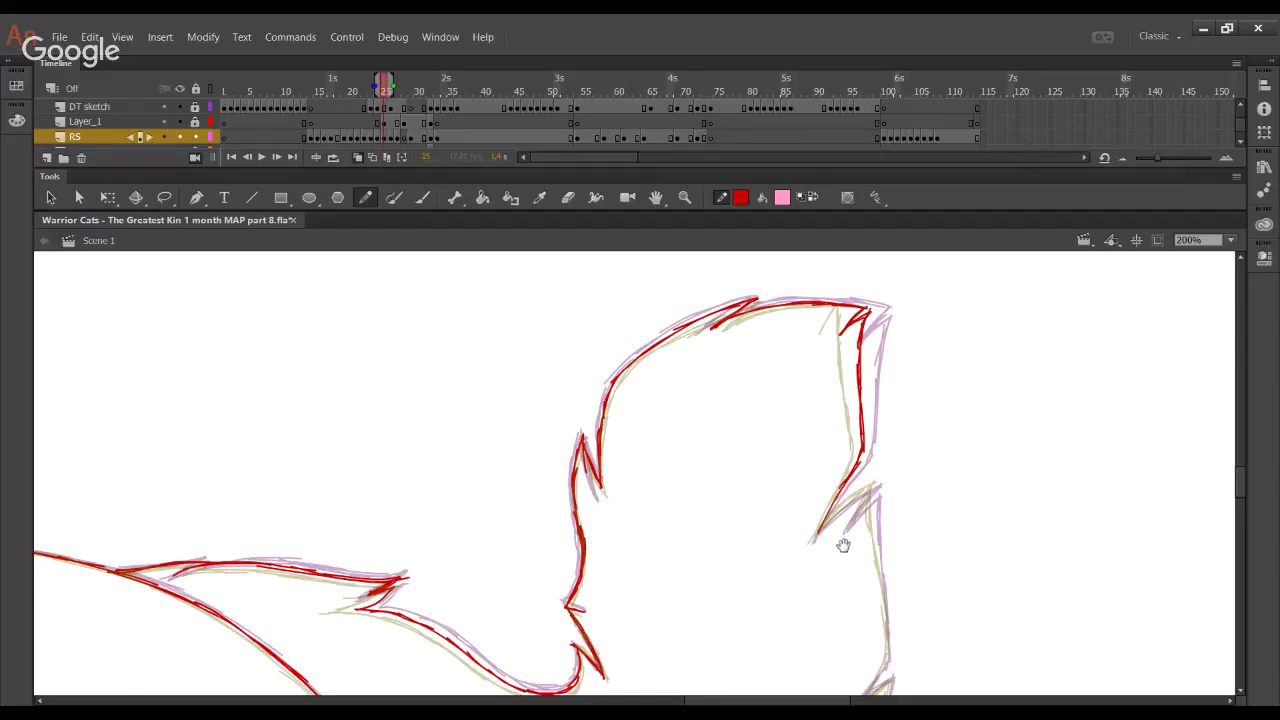
Draw the fur spike at the notch on the tail's outer edge, returning up-right from the notch's point
drag(843, 545, 847, 515)
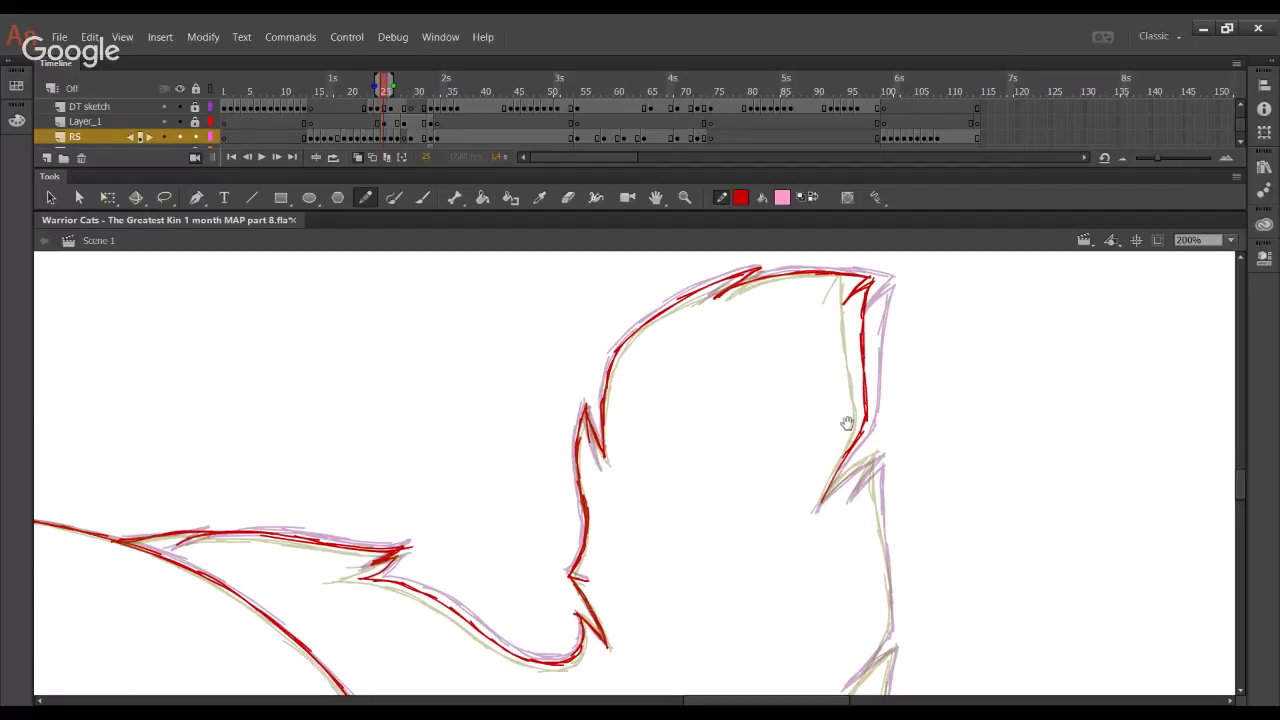
mouse_move(847, 423)
mouse_down()
mouse_move(849, 306)
mouse_move(828, 382)
mouse_move(880, 335)
mouse_move(856, 376)
mouse_move(877, 361)
mouse_up()
key(ctrl+z)
key(z)
key(ctrl+z)
key(shift+y)
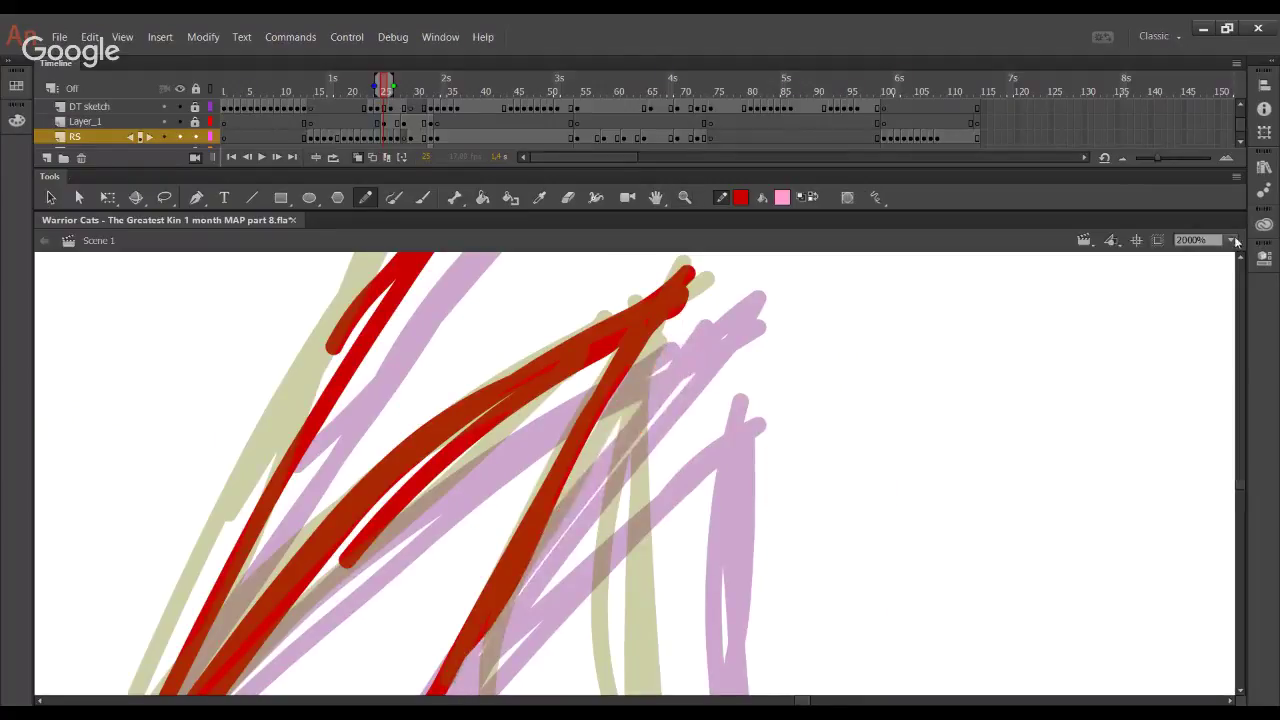
Zoom back to the tail at 261% and continue its outer edge from the upper spike down to the next bend
click(1231, 240)
click(1206, 345)
click(1221, 290)
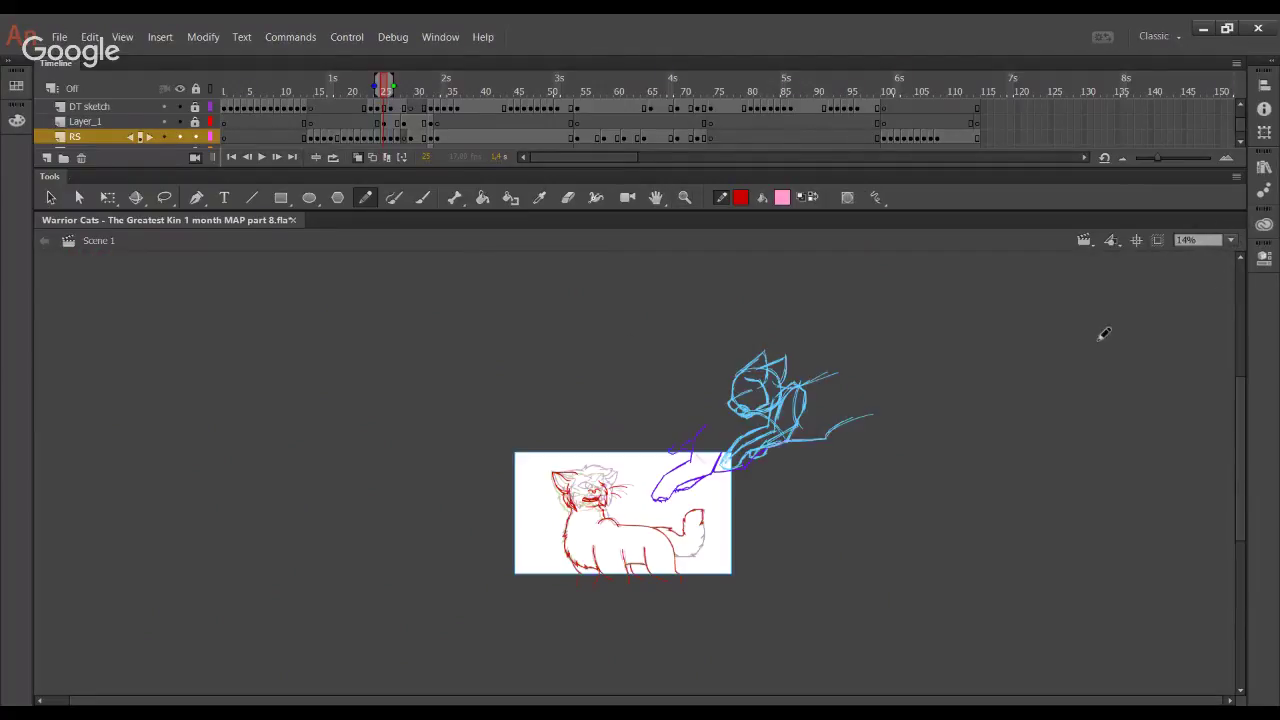
click(685, 197)
drag(572, 474, 745, 620)
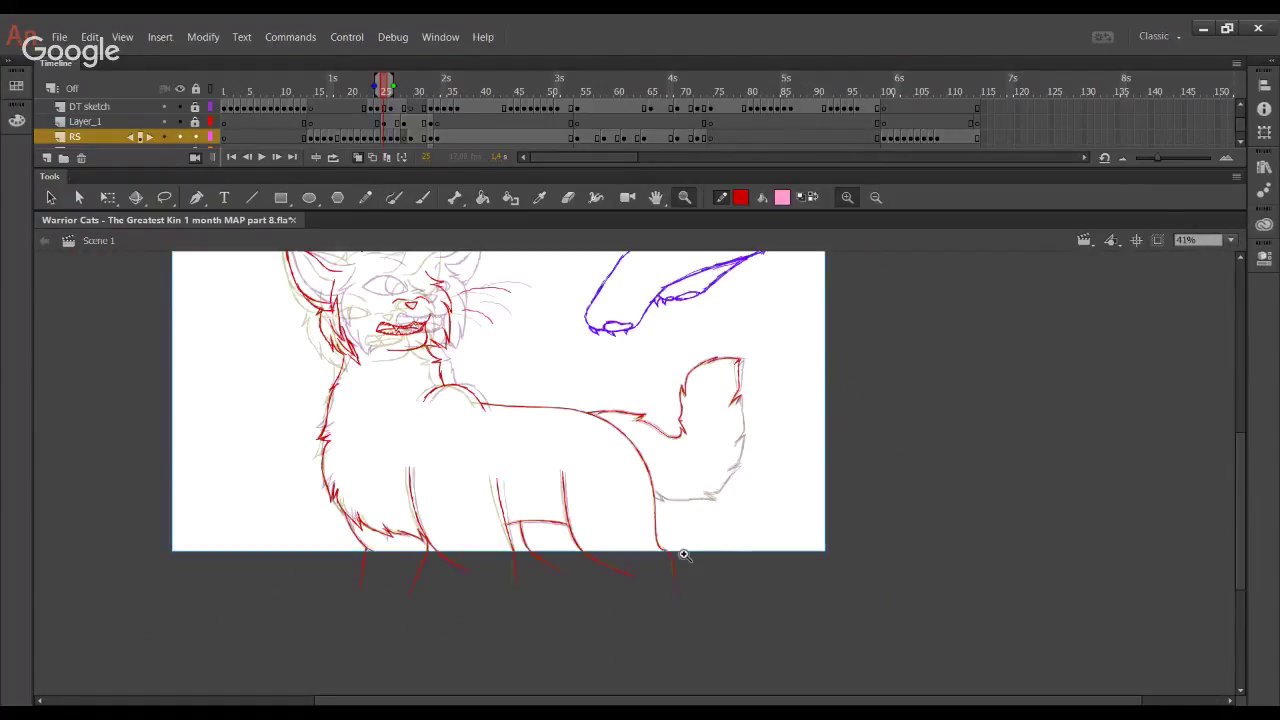
drag(606, 328, 832, 500)
drag(503, 374, 776, 561)
key(shift+y)
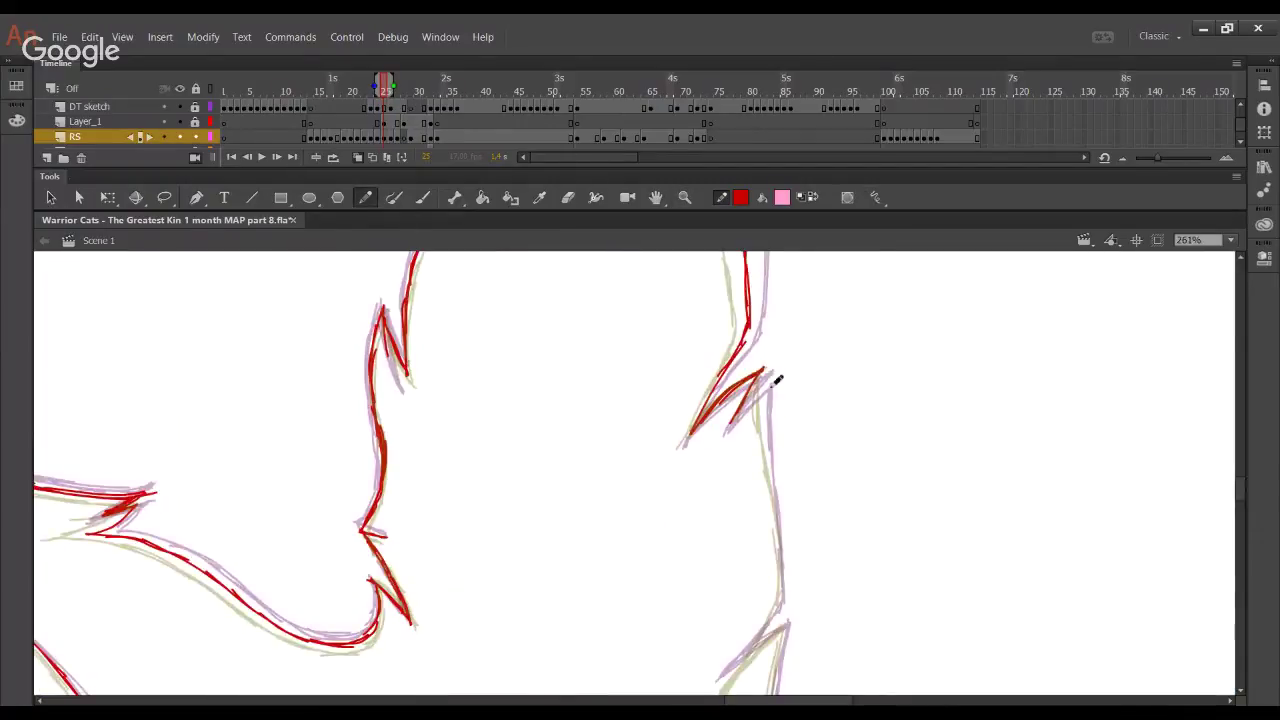
mouse_move(733, 421)
mouse_down()
mouse_move(766, 379)
mouse_move(735, 417)
mouse_move(770, 380)
mouse_move(786, 601)
mouse_up()
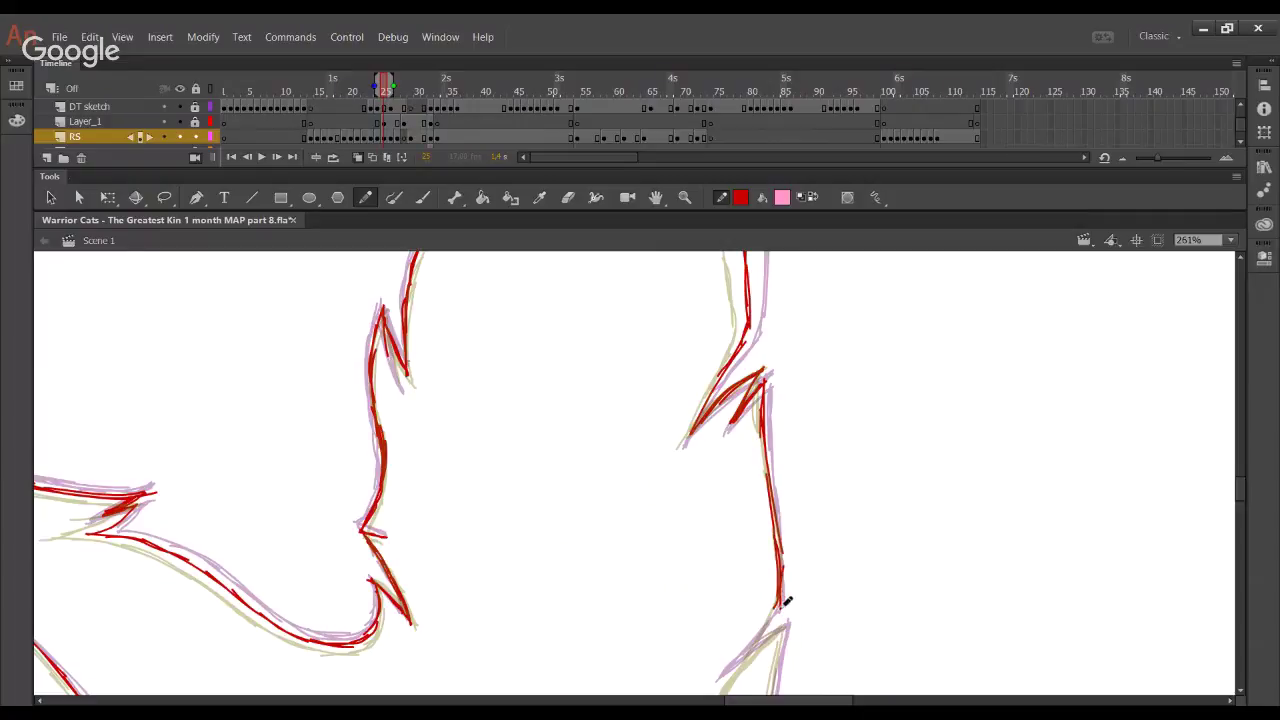
Sketch the second notch on the tail's outer edge, slanting down-left and returning up-right to a spike tip
drag(811, 517, 903, 253)
drag(803, 412, 867, 328)
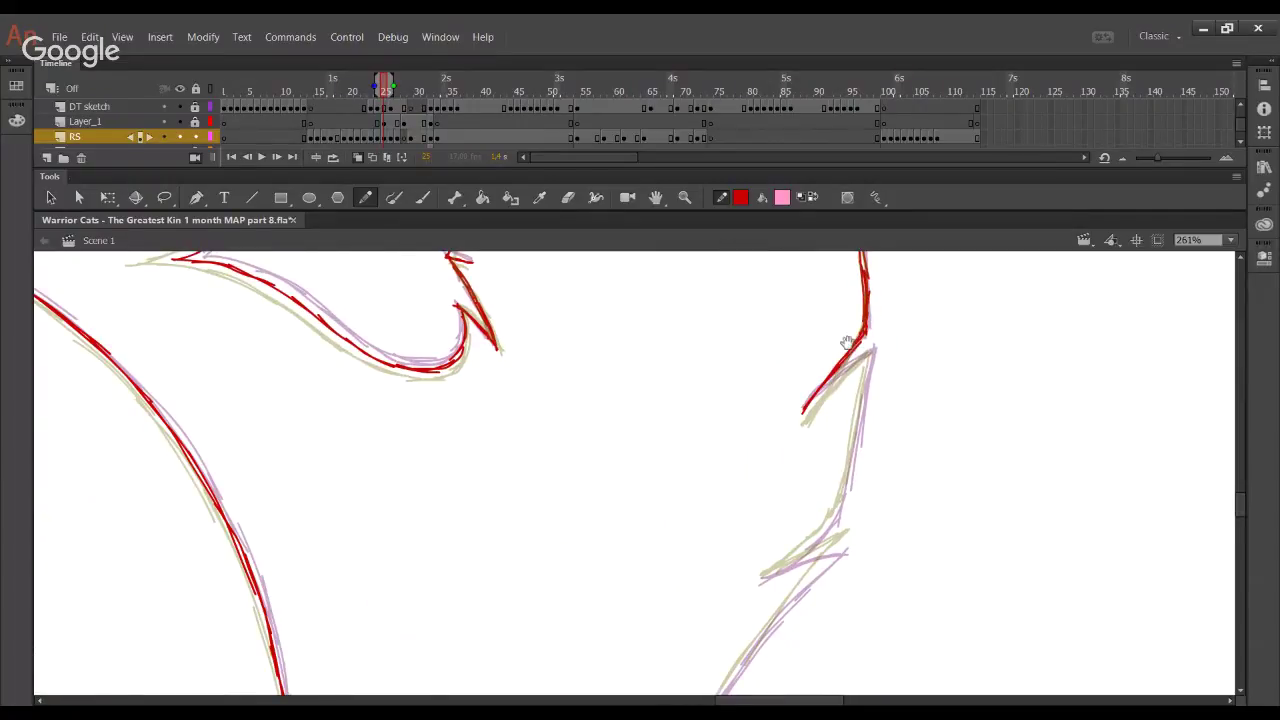
mouse_move(833, 410)
mouse_down()
mouse_move(836, 308)
mouse_move(808, 336)
mouse_move(842, 280)
mouse_up()
drag(799, 325, 871, 262)
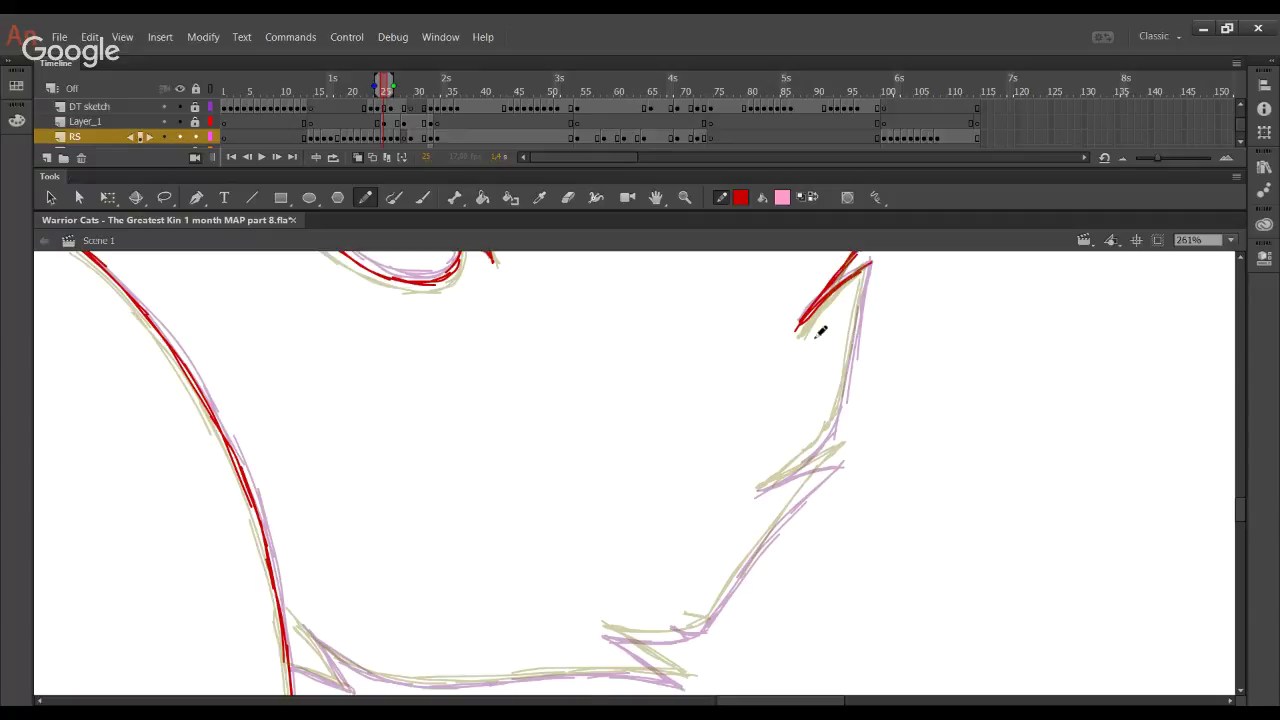
Draw the tail's outer edge down from the second spike and slant it down-left into the third notch, redrawing the strokes
drag(870, 264, 841, 402)
key(ctrl+z)
key(ctrl+z)
drag(860, 318, 827, 437)
drag(761, 487, 824, 438)
key(ctrl+z)
key(ctrl+z)
key(ctrl+z)
drag(761, 488, 824, 442)
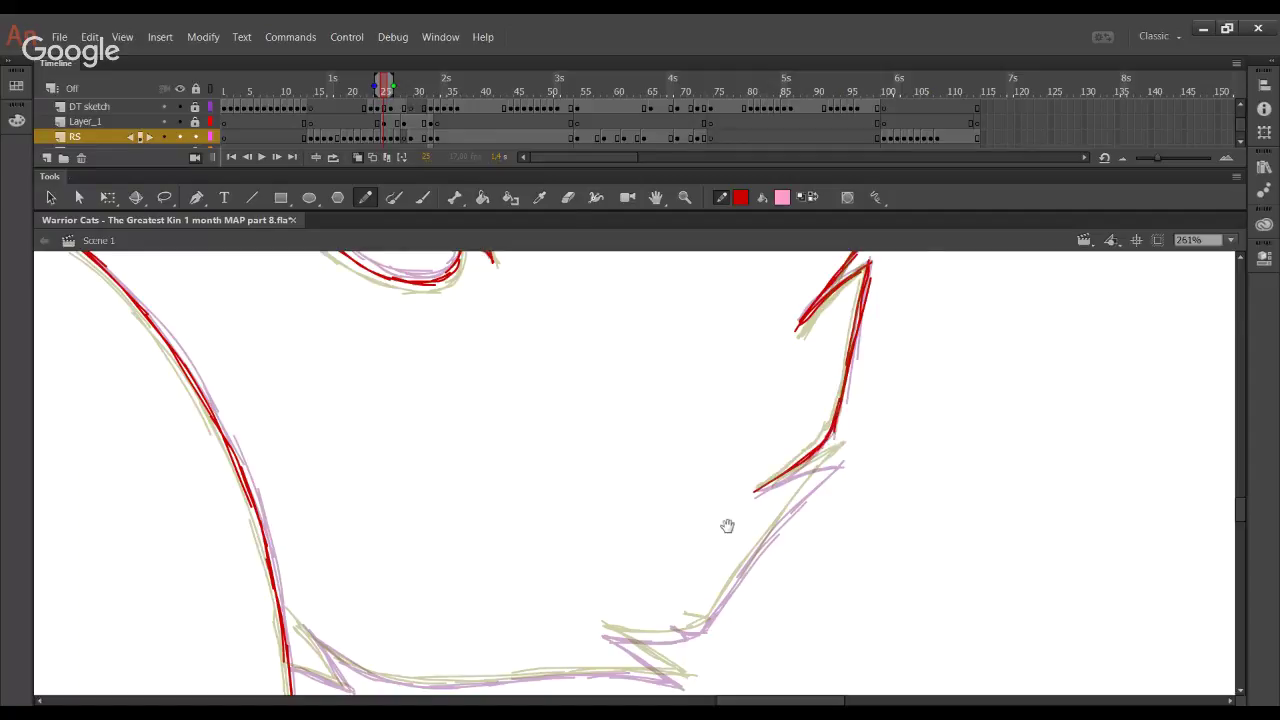
Draw the third notch's return stroke up to its spike tip and a short outer-edge segment above the tail's lower bend
mouse_move(742, 517)
mouse_down()
mouse_move(886, 382)
mouse_move(940, 360)
mouse_up()
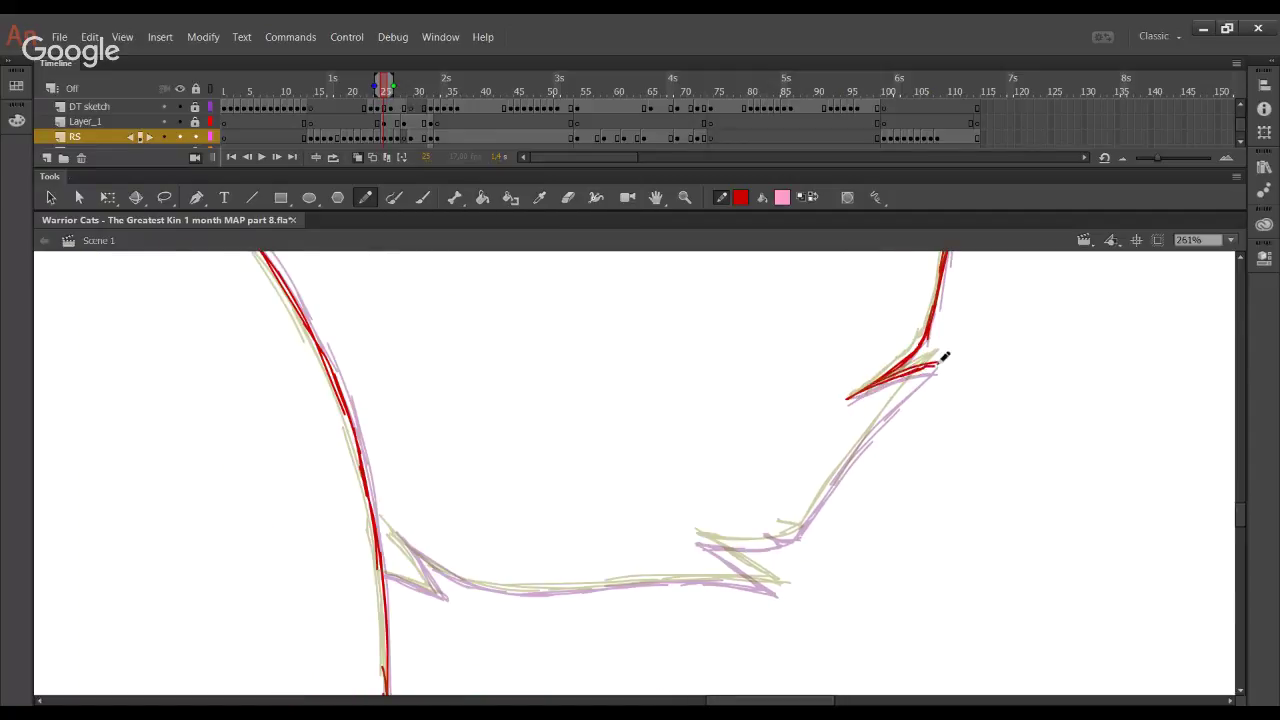
mouse_move(775, 526)
mouse_down()
mouse_move(823, 503)
mouse_move(852, 450)
mouse_move(874, 440)
mouse_up()
key(ctrl+z)
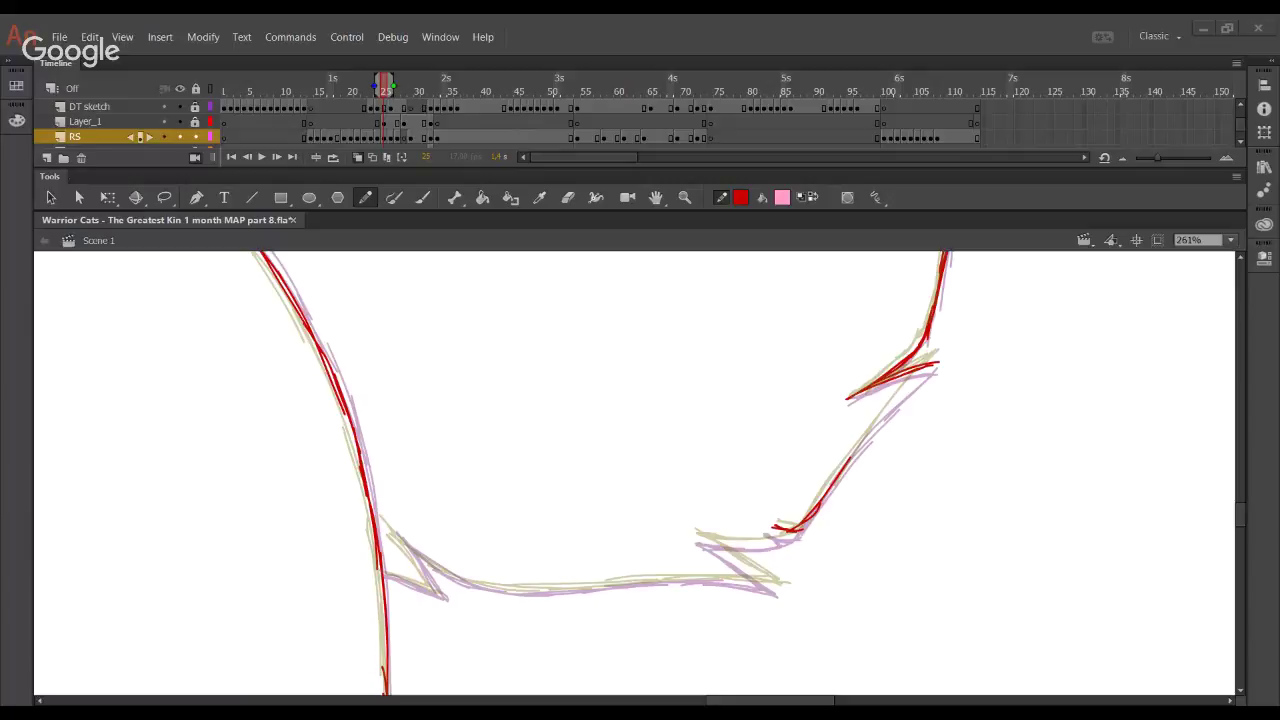
Sketch the tail's lower edge with a jagged notch at each end, joining the inner line to the lower bend
drag(520, 443, 726, 548)
key(ctrl+z)
mouse_move(379, 571)
mouse_down()
mouse_move(442, 589)
mouse_move(405, 536)
mouse_move(488, 583)
mouse_move(774, 587)
mouse_up()
mouse_move(738, 581)
mouse_down()
mouse_move(769, 571)
mouse_move(739, 555)
mouse_move(775, 576)
mouse_move(702, 530)
mouse_move(800, 527)
mouse_up()
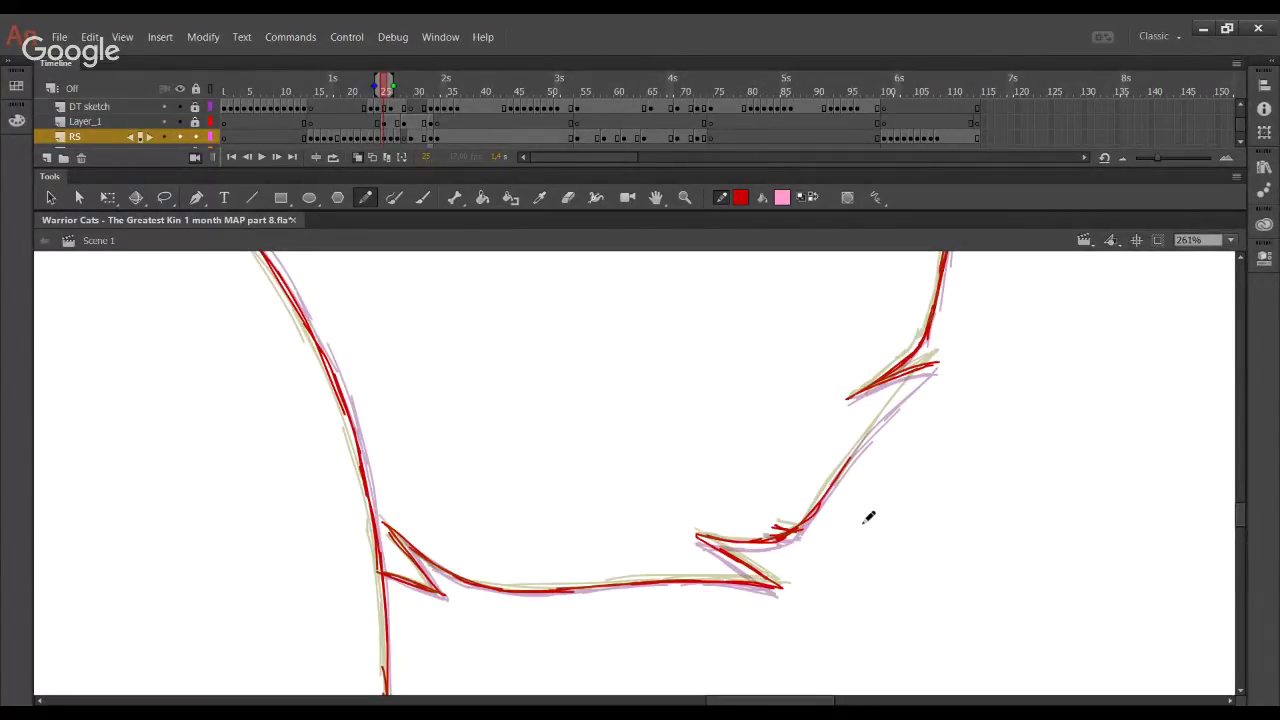
Connect the tail's lower bend to the third spike tip with a slanting outer-edge stroke
click(424, 712)
drag(436, 390, 514, 425)
key(ctrl+z)
drag(817, 510, 936, 366)
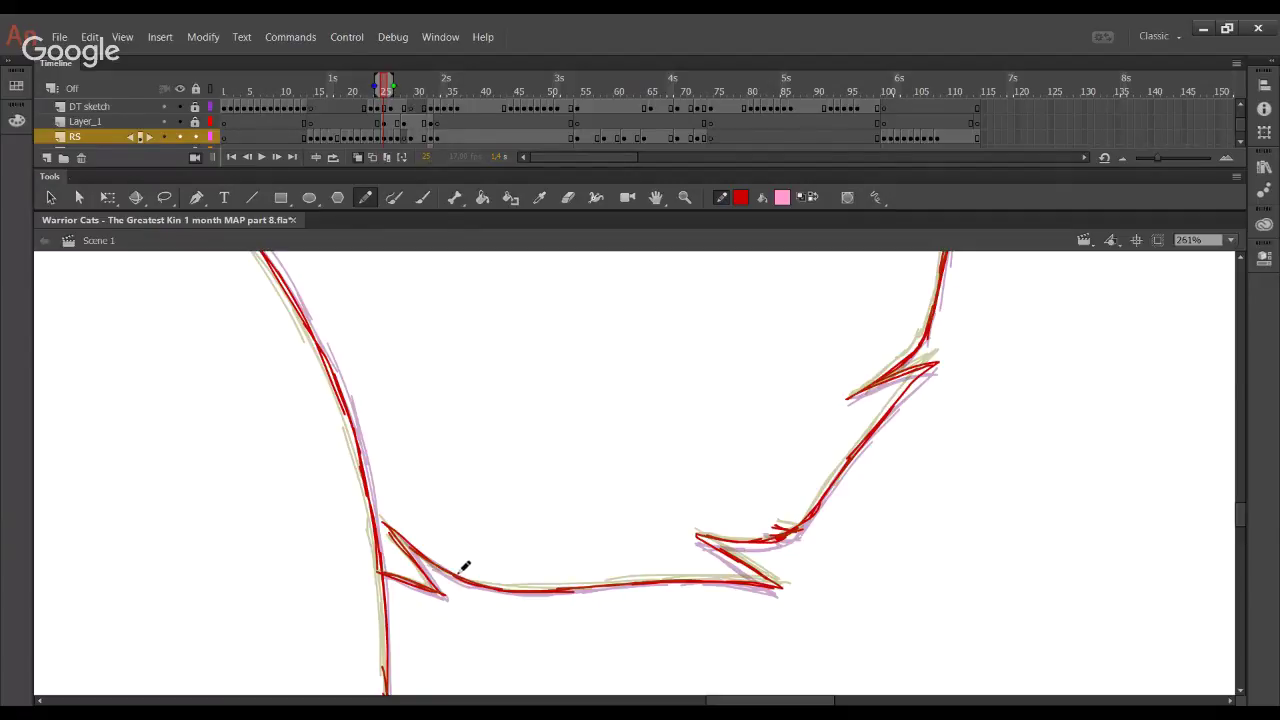
drag(468, 486, 549, 514)
key(ctrl+z)
Draw a narrow fur spike rising from the right end of the head's top line
drag(720, 394, 660, 556)
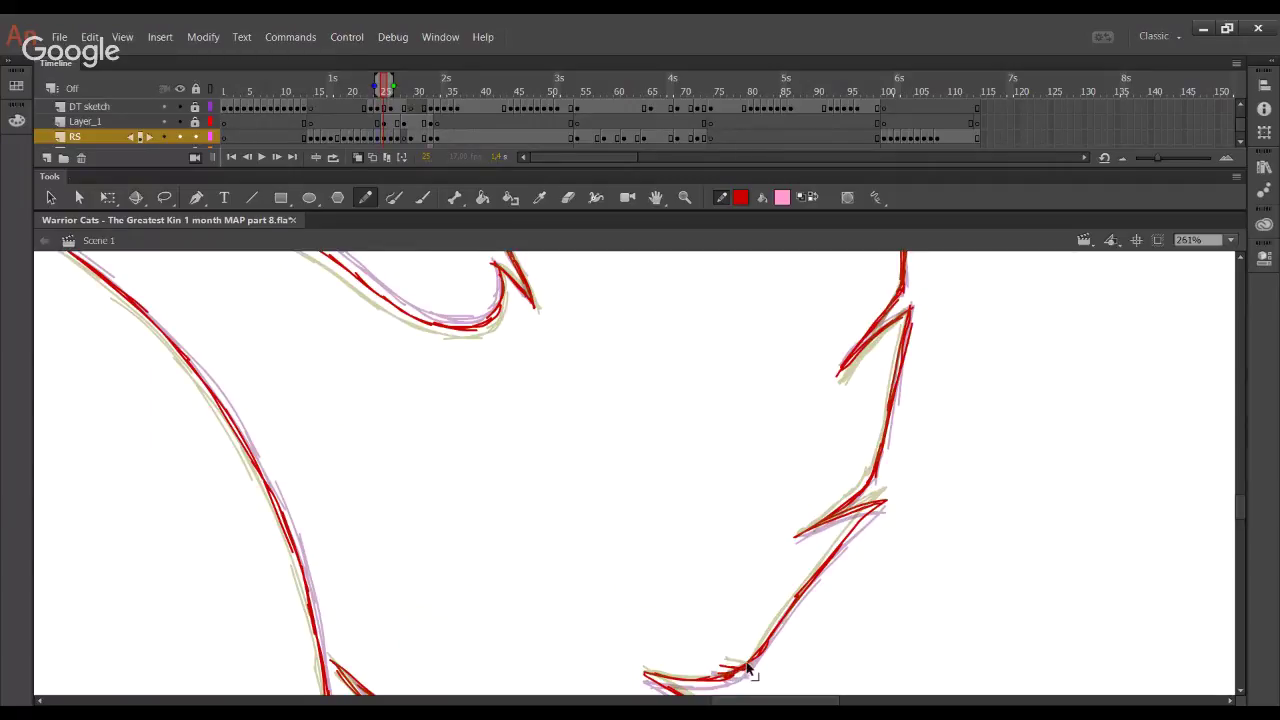
drag(556, 494, 616, 621)
drag(652, 534, 743, 643)
drag(174, 357, 871, 522)
mouse_move(744, 468)
mouse_down()
mouse_move(609, 437)
mouse_move(649, 526)
mouse_move(594, 466)
mouse_move(643, 530)
mouse_move(703, 503)
mouse_move(469, 408)
mouse_move(588, 507)
mouse_up()
drag(685, 553, 648, 670)
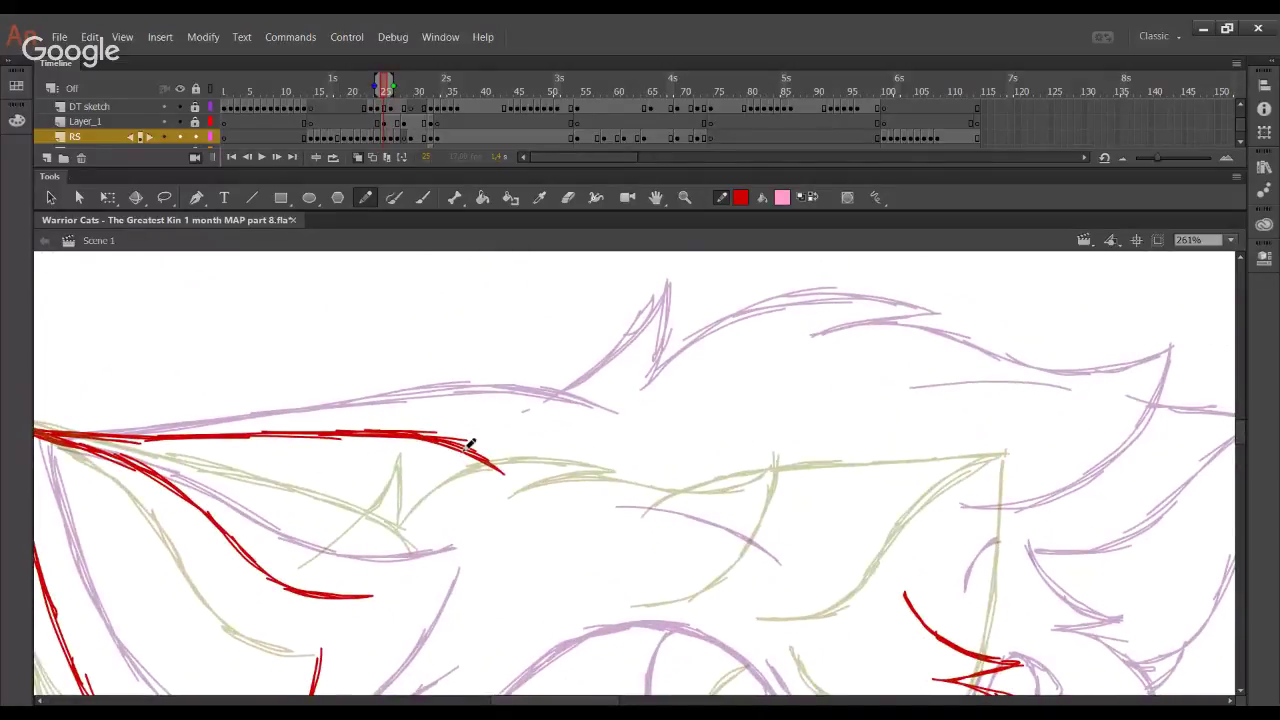
mouse_move(472, 444)
mouse_down()
mouse_move(533, 373)
mouse_move(527, 460)
mouse_up()
mouse_move(533, 378)
mouse_down()
mouse_move(526, 461)
mouse_move(528, 377)
mouse_up()
key(ctrl+z)
key(ctrl+z)
drag(519, 457, 535, 380)
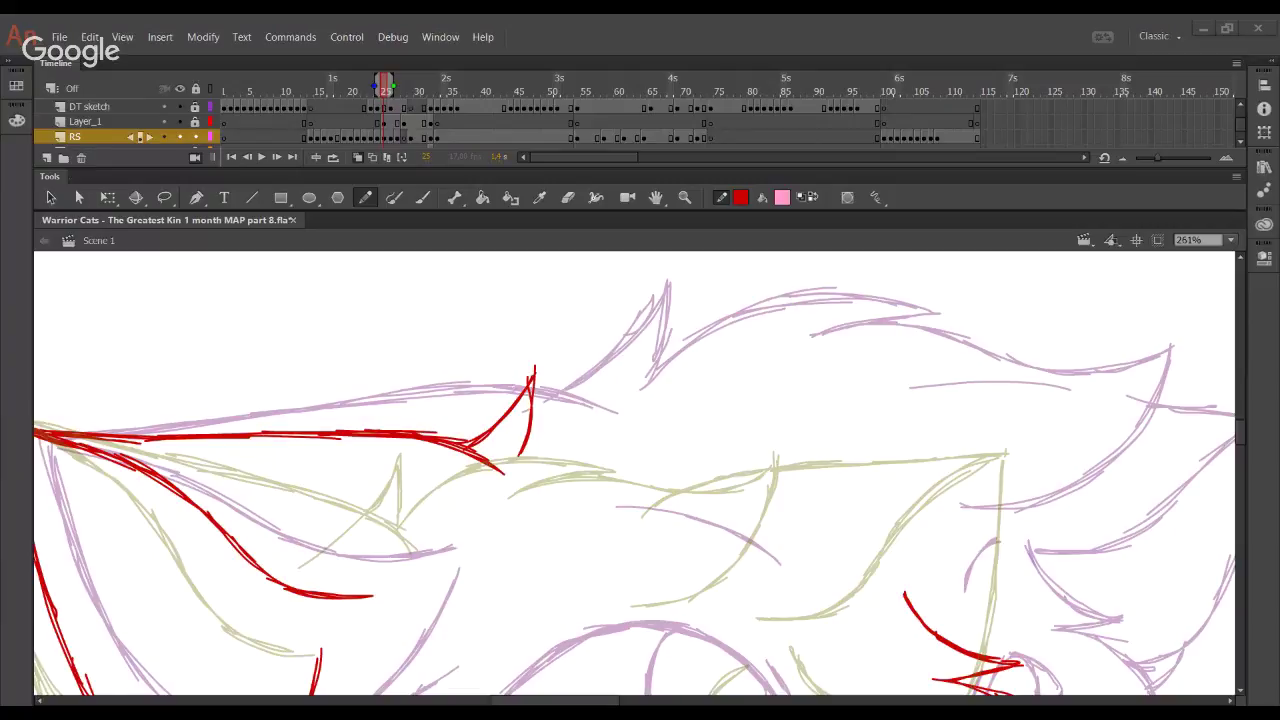
Sketch the arched fur tuft beyond the spike, with a pointed tip, an undercut return stroke and a line continuing right
drag(520, 455, 645, 360)
mouse_move(529, 441)
mouse_down()
mouse_move(614, 389)
mouse_move(692, 381)
mouse_up()
key(ctrl+z)
mouse_move(517, 460)
mouse_down()
mouse_move(537, 432)
mouse_move(678, 376)
mouse_up()
mouse_move(544, 435)
mouse_down()
mouse_move(692, 382)
mouse_move(628, 388)
mouse_move(705, 392)
mouse_move(528, 446)
mouse_move(665, 386)
mouse_move(555, 423)
mouse_move(741, 380)
mouse_up()
key(ctrl+z)
key(ctrl+z)
mouse_move(657, 375)
mouse_down()
mouse_move(751, 388)
mouse_move(734, 379)
mouse_move(751, 384)
mouse_move(652, 418)
mouse_up()
mouse_move(748, 431)
mouse_down()
mouse_move(571, 428)
mouse_move(477, 405)
mouse_move(763, 425)
mouse_up()
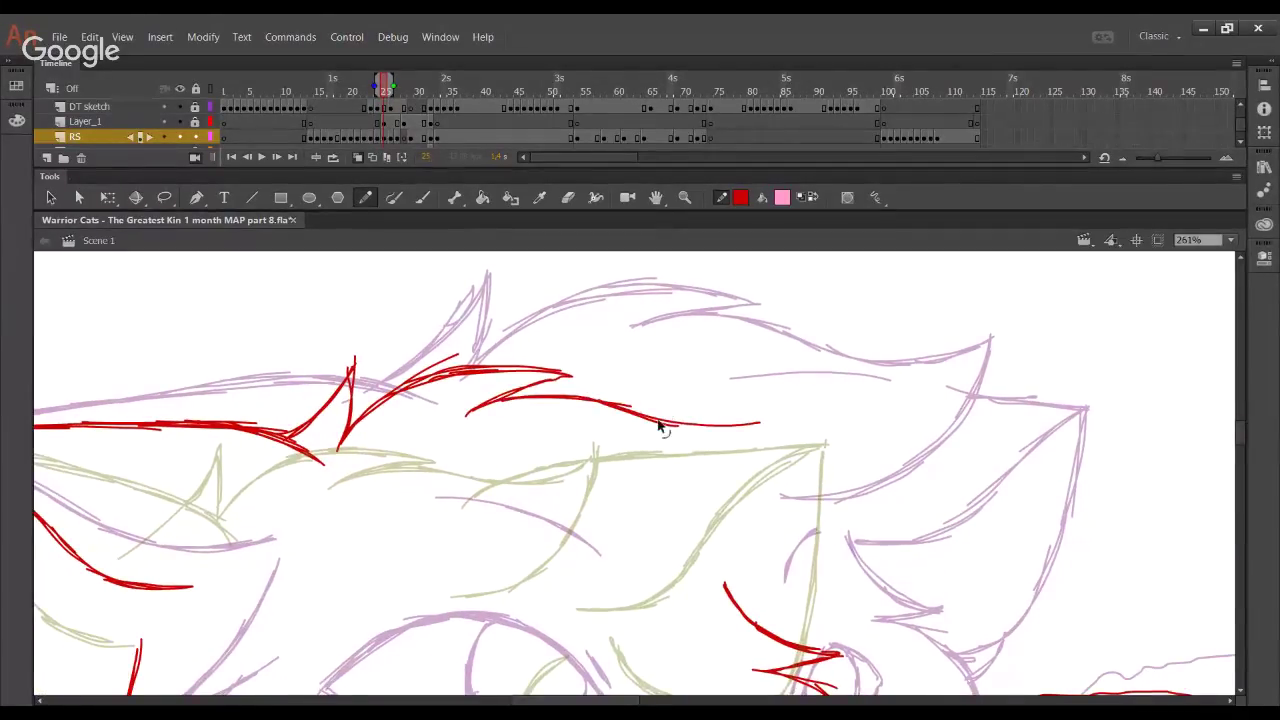
Redraw the line after the arched tuft so it dips and rises to a pointed tip
drag(608, 402, 738, 428)
key(ctrl+z)
mouse_move(628, 414)
mouse_down()
mouse_move(677, 423)
mouse_move(733, 411)
mouse_up()
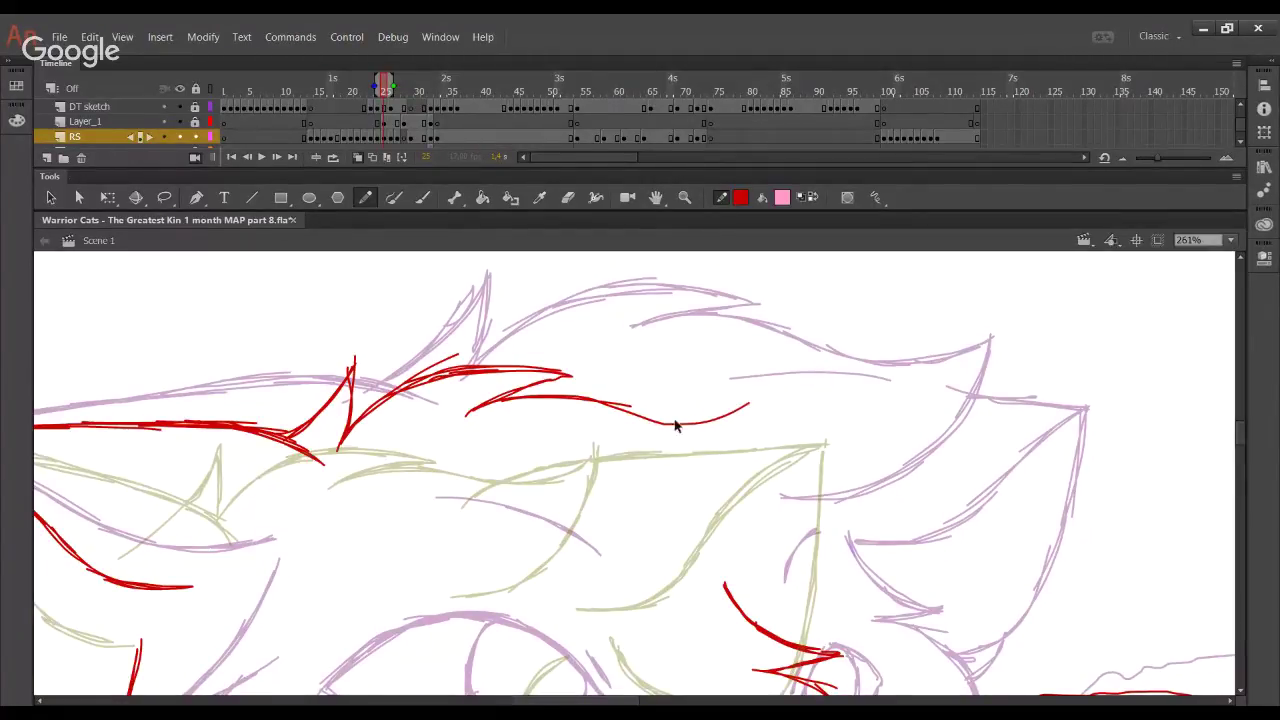
drag(652, 418, 661, 421)
Draw the underside of the pointed tuft, curving down-left from its tip and reinforced with repeated strokes
drag(607, 530, 710, 493)
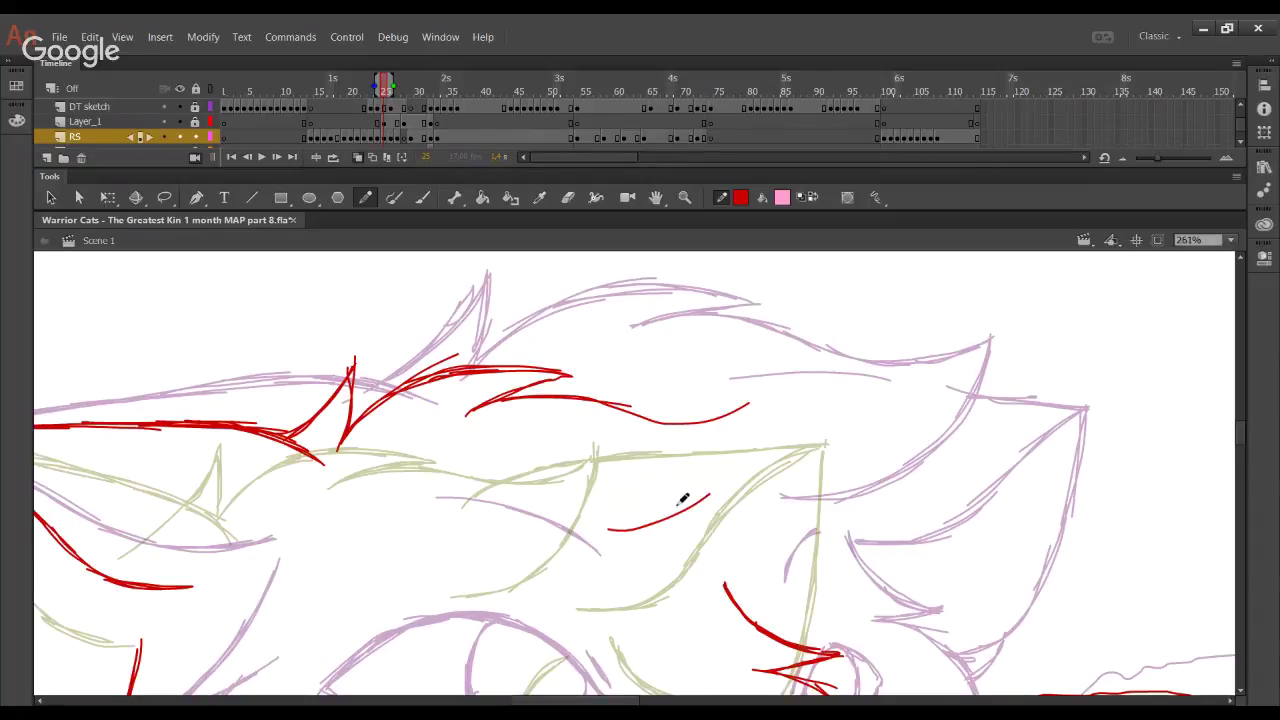
key(ctrl+z)
drag(600, 529, 731, 449)
drag(641, 529, 752, 401)
drag(729, 459, 751, 400)
drag(709, 500, 737, 451)
key(ctrl+z)
key(ctrl+z)
drag(702, 494, 751, 409)
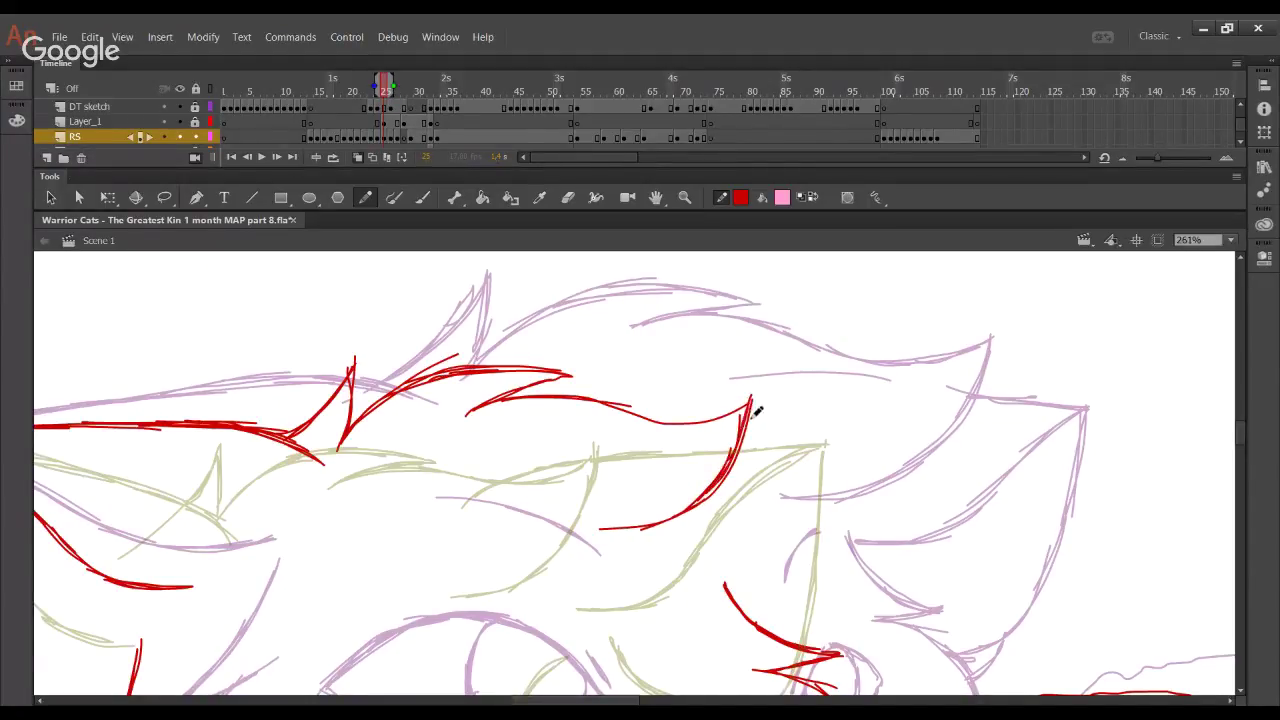
Draw the ear's inner edge, curving from its base beside the tuft up-right to the ear tip
mouse_move(677, 563)
mouse_down()
mouse_move(743, 399)
mouse_move(809, 534)
mouse_up()
mouse_move(866, 494)
mouse_down()
mouse_move(814, 490)
mouse_move(845, 515)
mouse_up()
mouse_move(764, 526)
mouse_down()
mouse_move(842, 524)
mouse_move(912, 469)
mouse_up()
key(ctrl+z)
drag(870, 507, 1016, 410)
Draw the ear's nearly straight top edge from the pointed tuft to the ear tip and delete the surplus stroke left of the tuft
drag(786, 426, 861, 412)
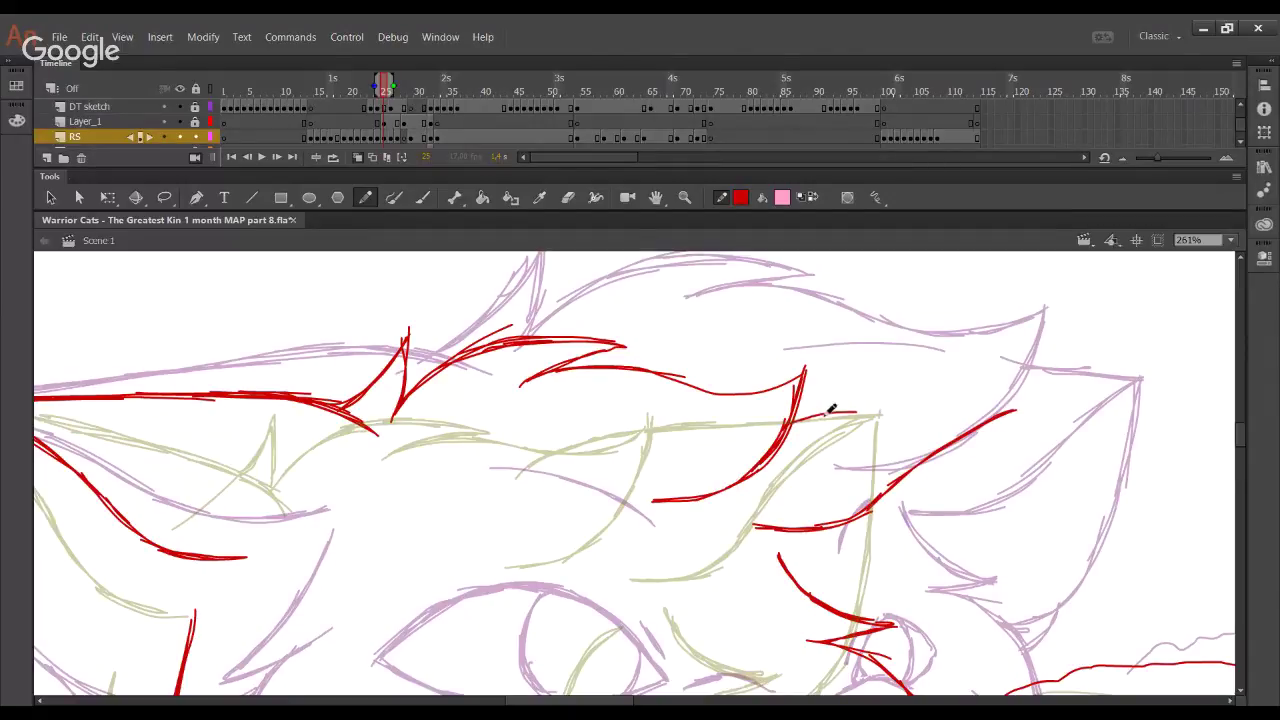
key(ctrl+z)
mouse_move(673, 421)
mouse_down()
mouse_move(781, 386)
mouse_move(709, 403)
mouse_move(904, 398)
mouse_up()
key(ctrl+z)
key(ctrl+z)
drag(801, 398, 963, 403)
key(ctrl+z)
drag(856, 398, 1022, 405)
drag(935, 402, 1014, 409)
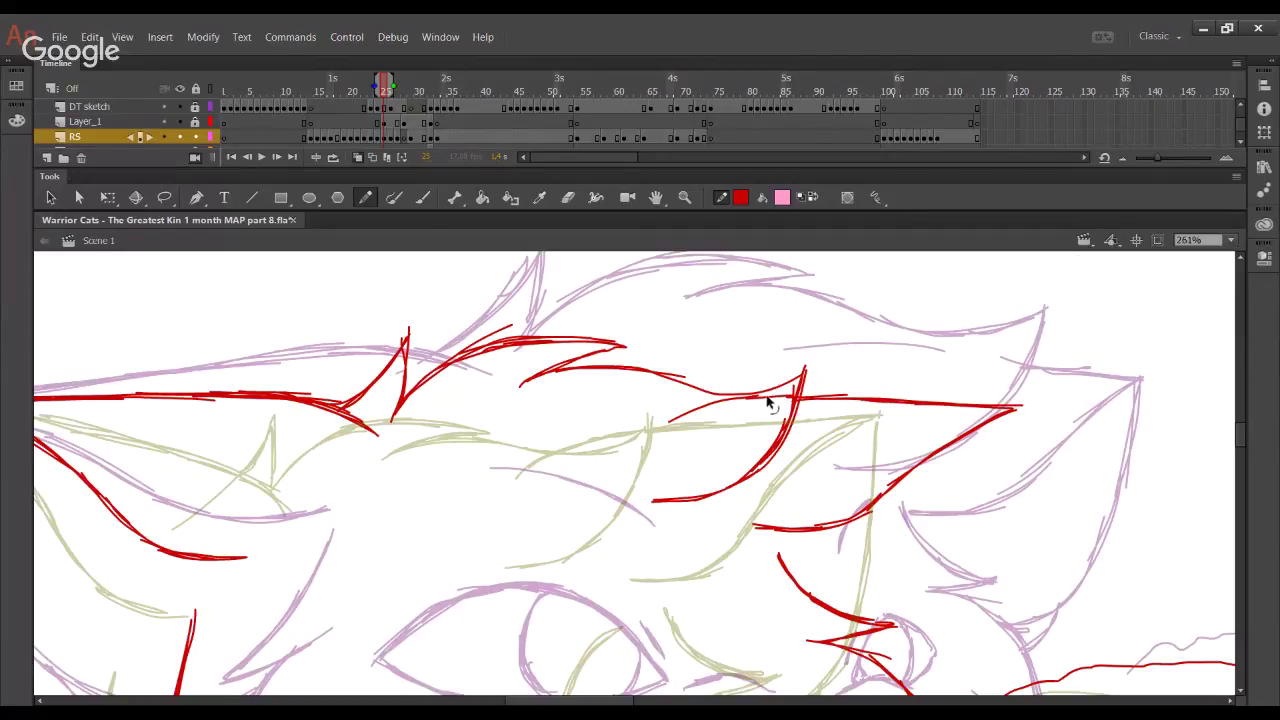
key(ctrl+z)
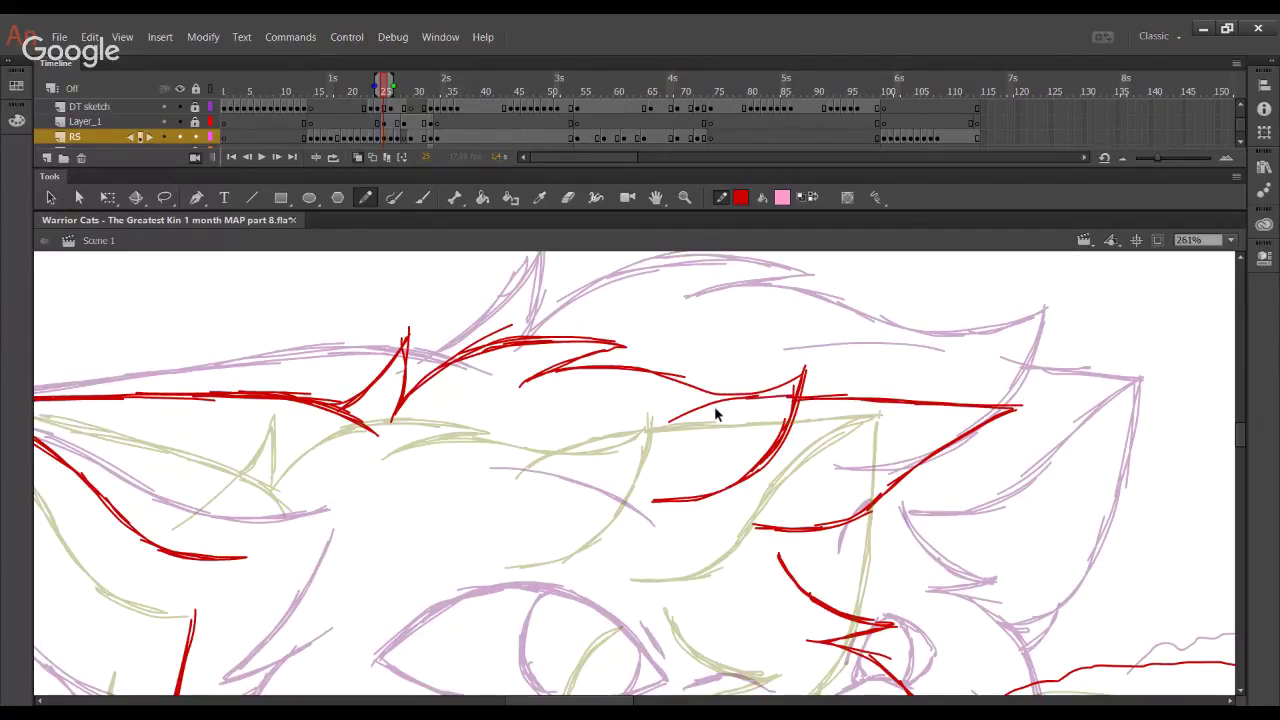
ctrl+click(701, 405)
key(Delete)
Draw the ear's outer edge, curving from the fur notch at its base up to the ear tip
mouse_move(884, 650)
mouse_down()
mouse_move(811, 543)
mouse_move(924, 552)
mouse_up()
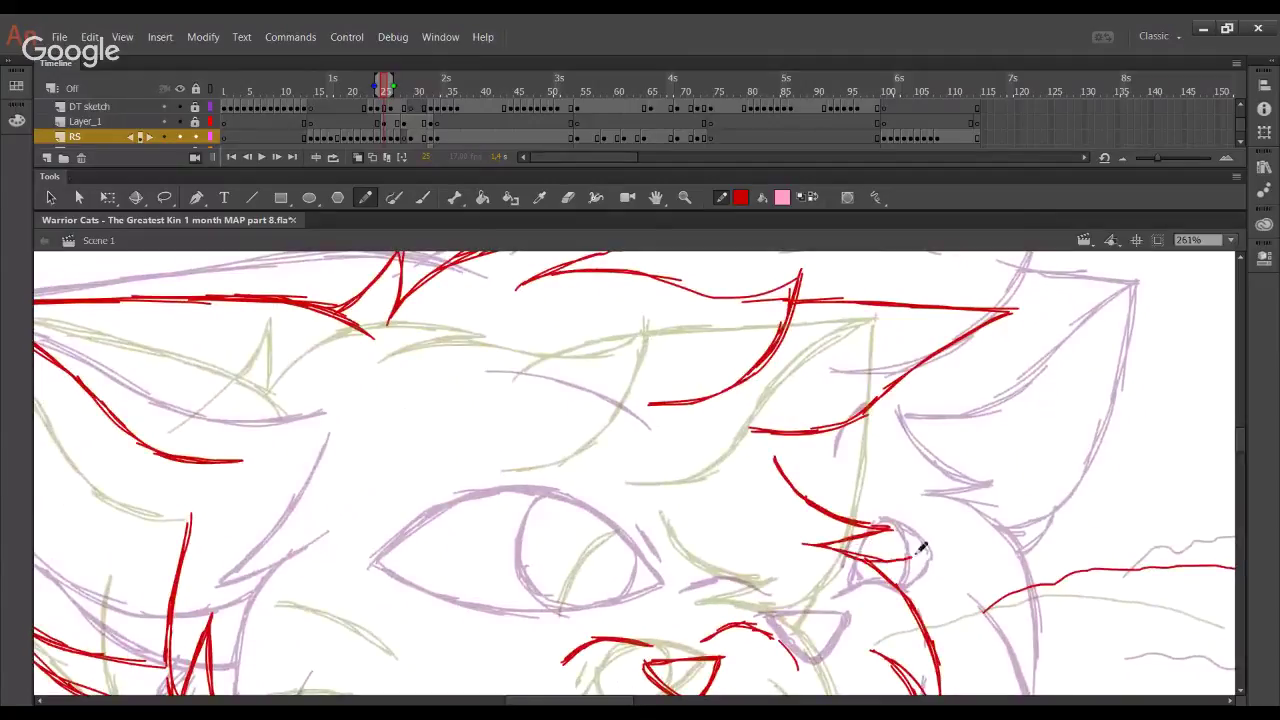
mouse_move(847, 550)
mouse_down()
mouse_move(905, 561)
mouse_move(948, 539)
mouse_move(961, 515)
mouse_up()
drag(904, 558, 982, 456)
drag(937, 540, 1007, 414)
key(ctrl+z)
drag(974, 502, 1009, 356)
drag(988, 470, 1016, 320)
key(ctrl+z)
drag(999, 436, 1012, 308)
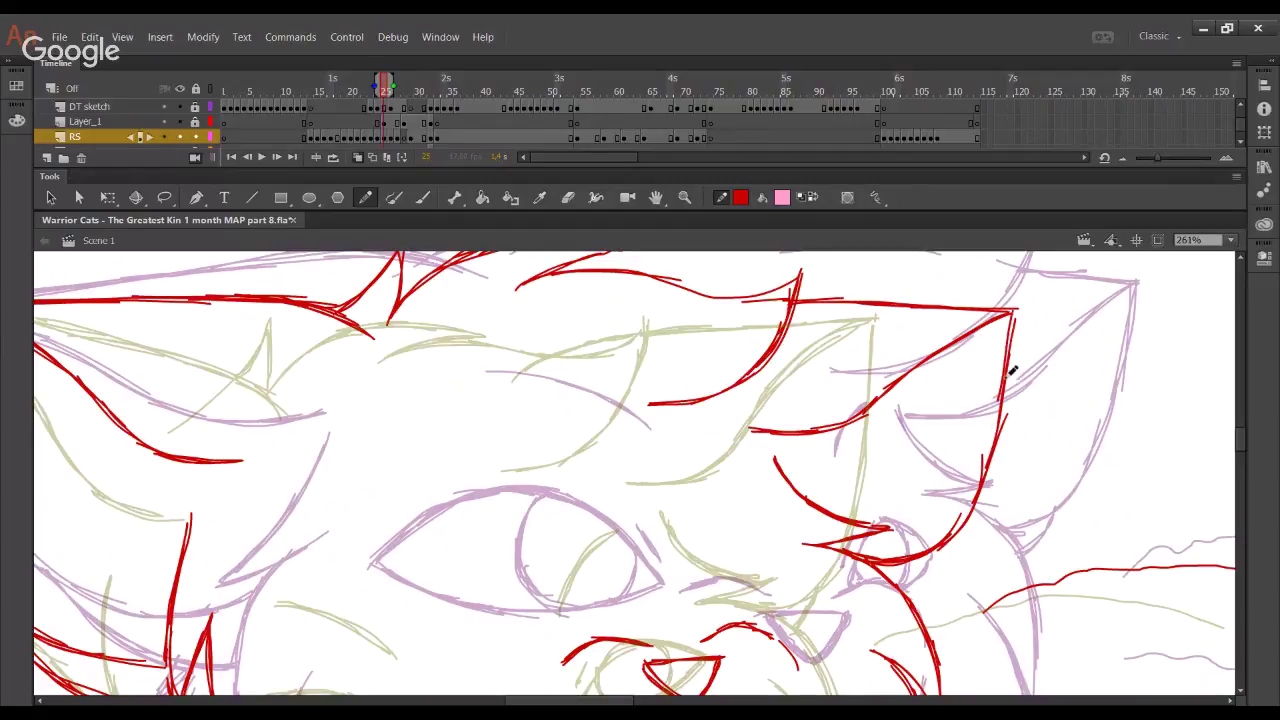
Lasso the ear's outer edge and nudge it slightly down and to the right
mouse_move(893, 455)
mouse_down()
mouse_move(938, 273)
mouse_move(817, 435)
mouse_up()
click(165, 197)
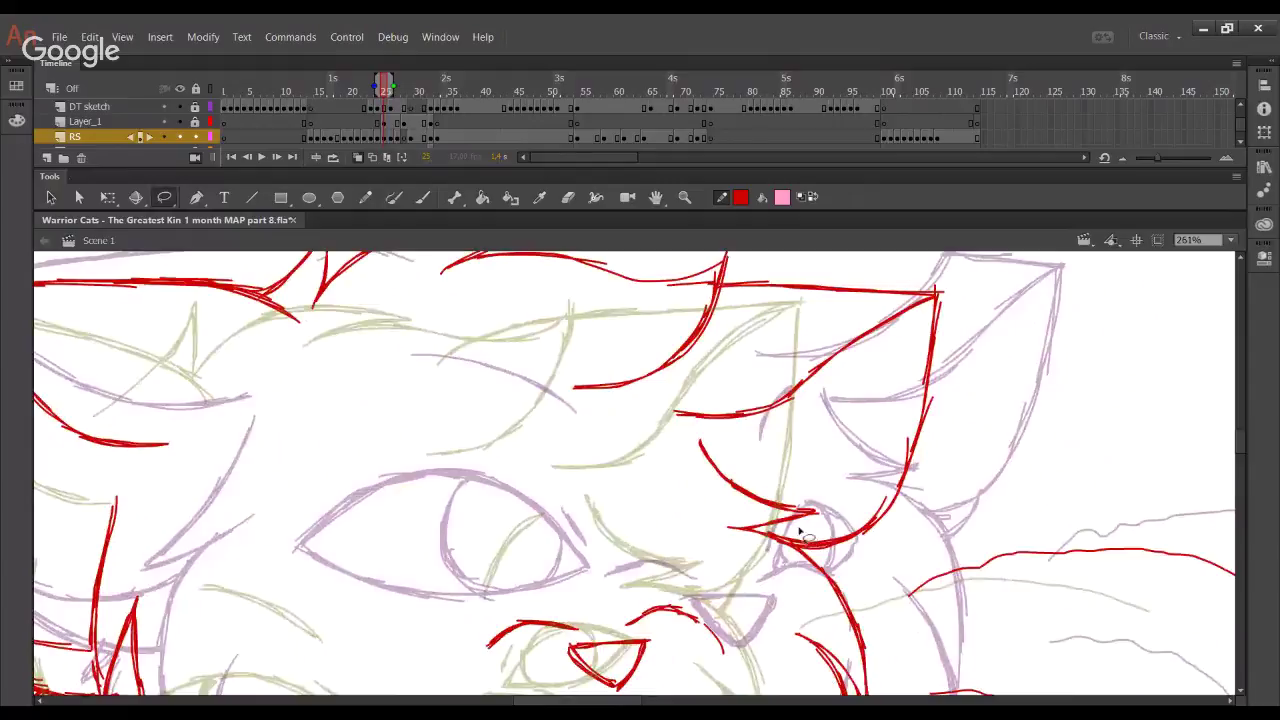
mouse_move(785, 542)
mouse_down()
mouse_move(945, 548)
mouse_move(957, 306)
mouse_move(886, 380)
mouse_move(809, 523)
mouse_move(785, 505)
mouse_up()
key(Down)
key(Down)
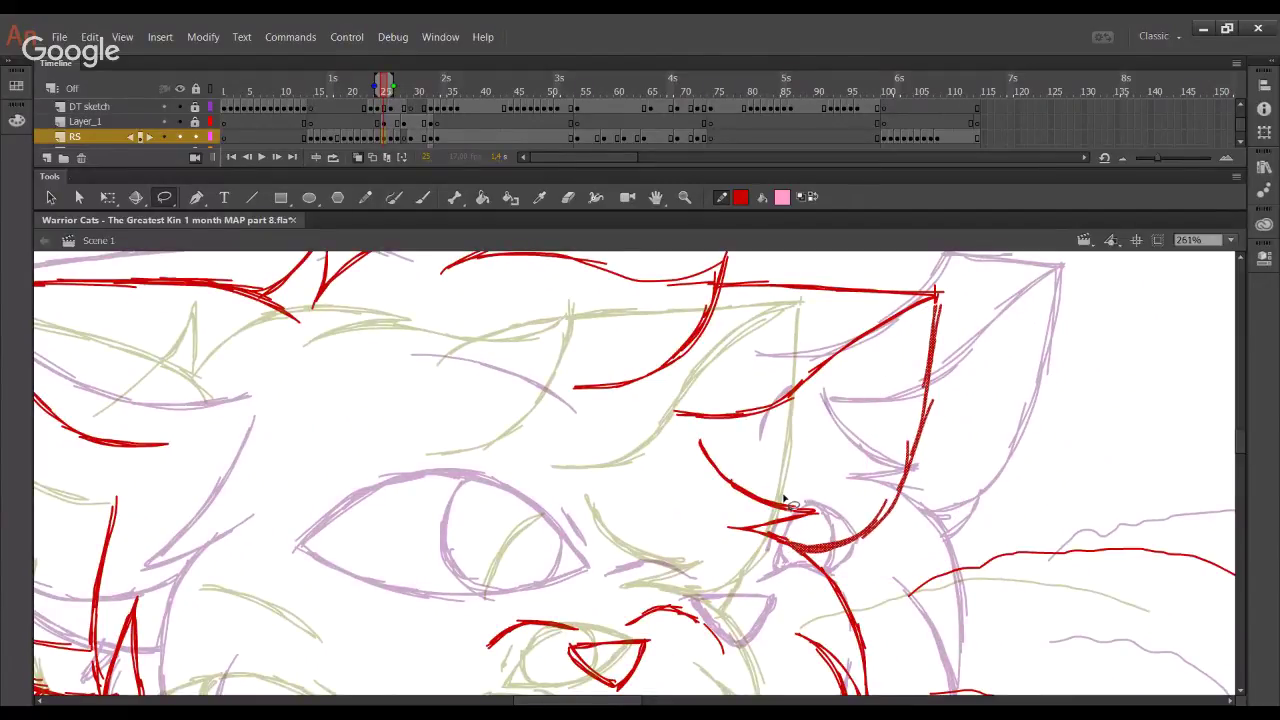
key(Right)
key(Right)
key(Down)
key(Down)
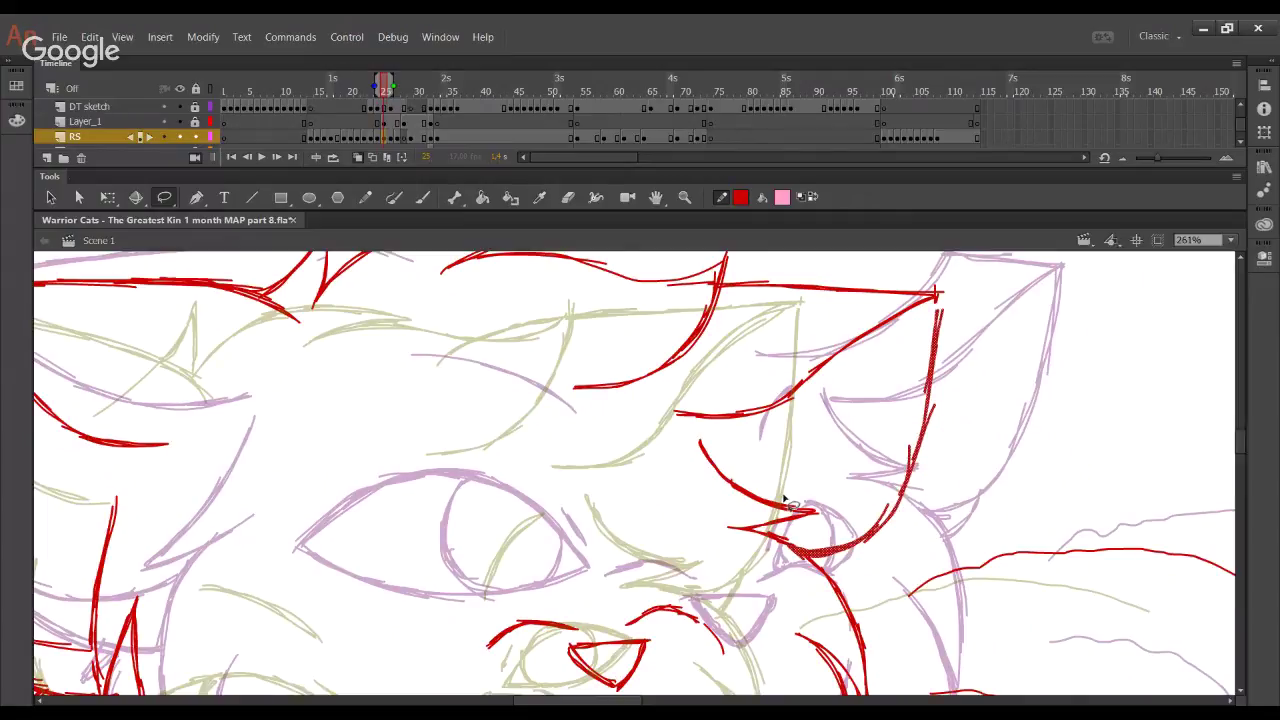
Close the gap between the ear's outer edge and its tip, and add a small fur spike below the ear's base
click(365, 197)
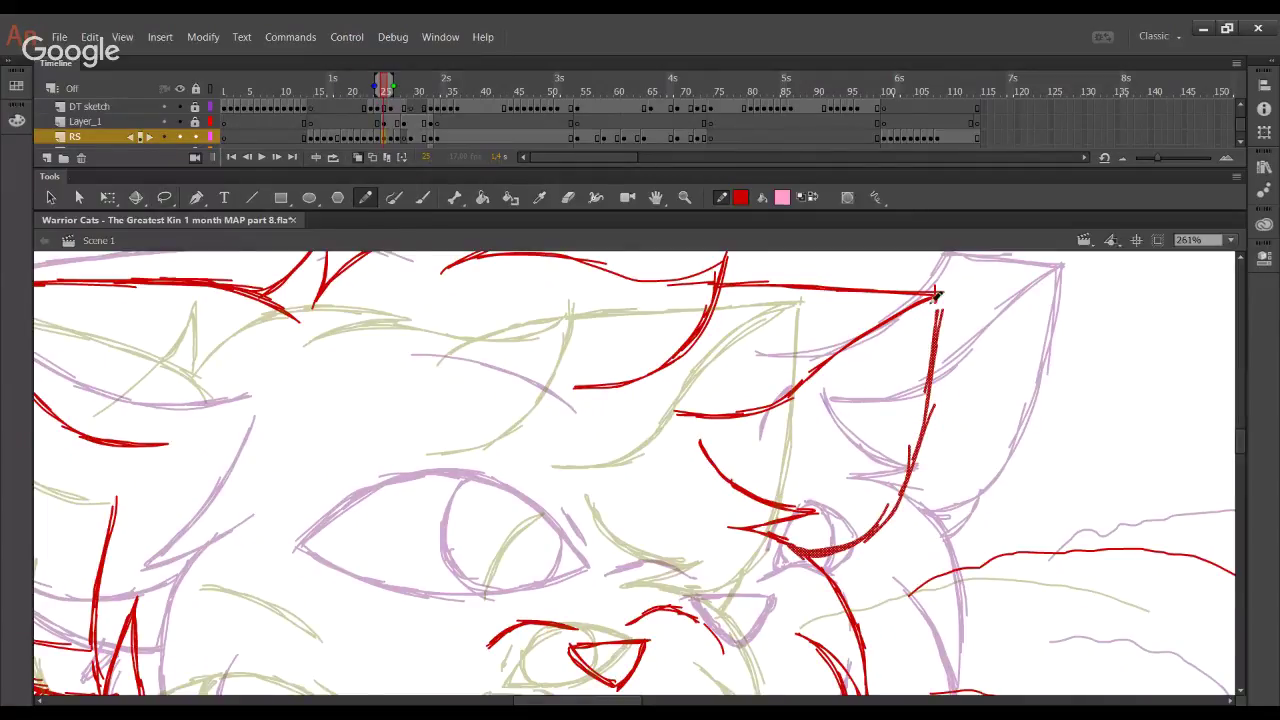
drag(941, 293, 937, 324)
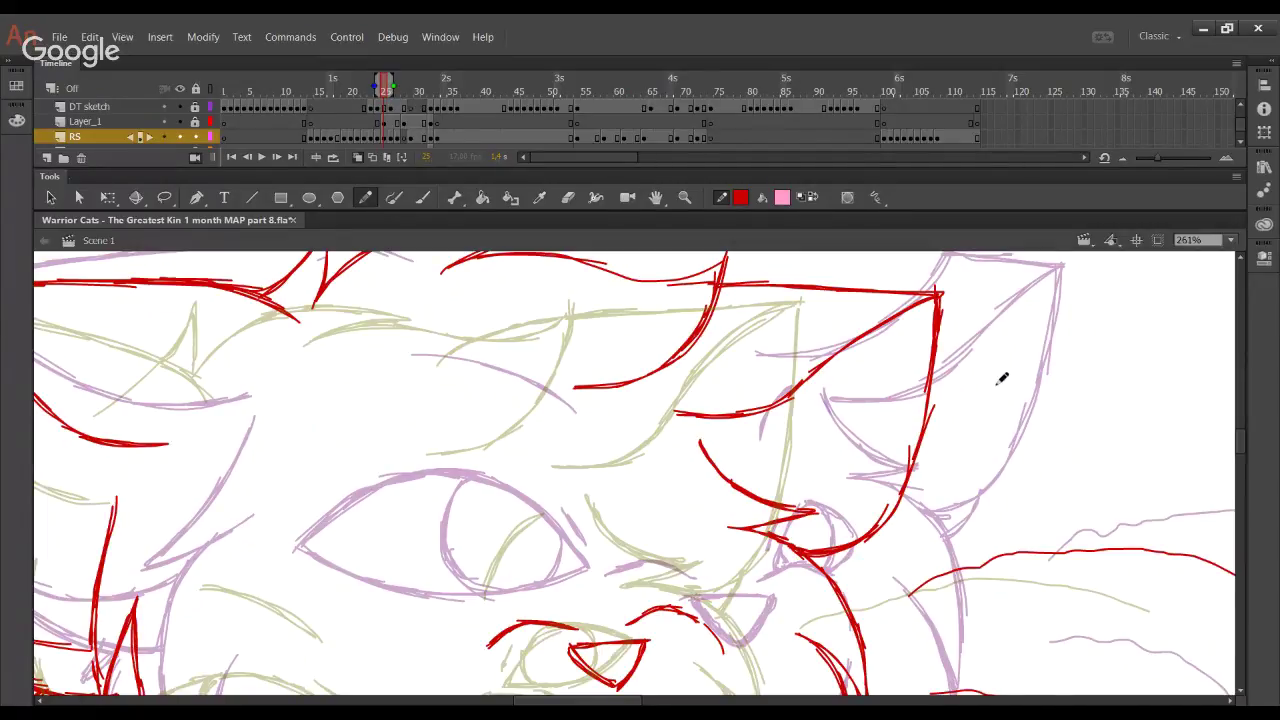
click(345, 713)
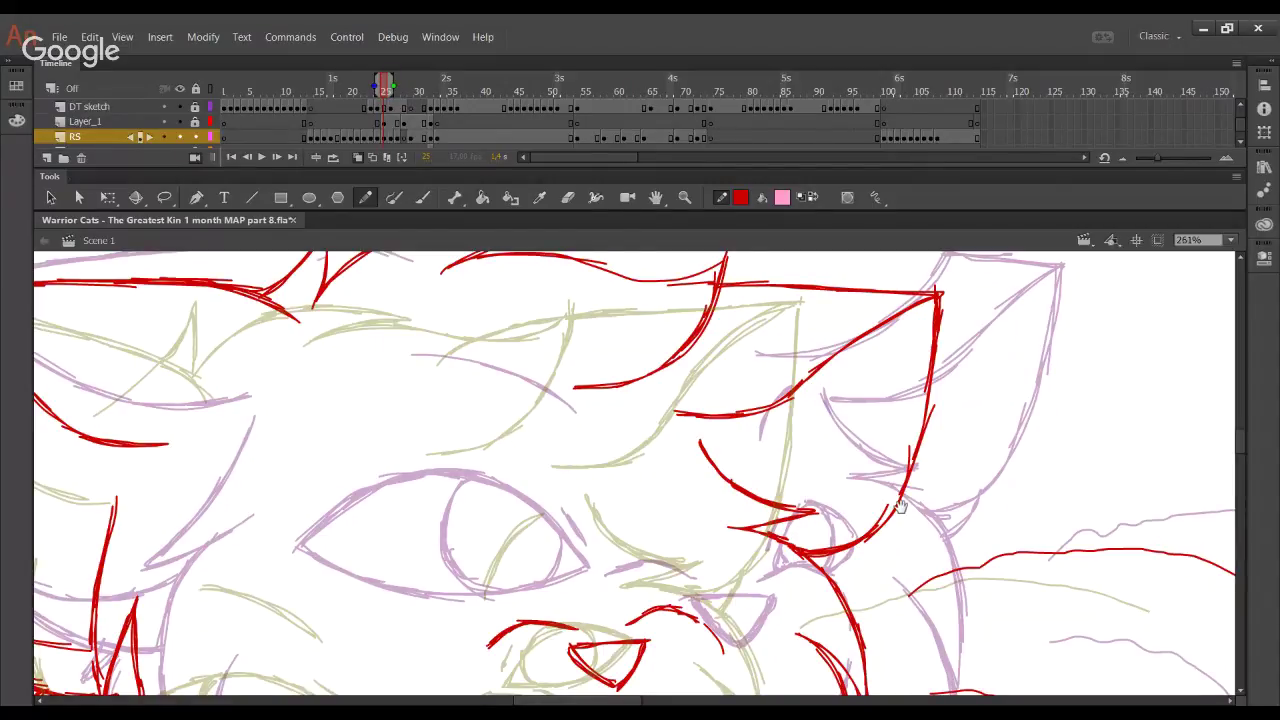
drag(900, 507, 1060, 392)
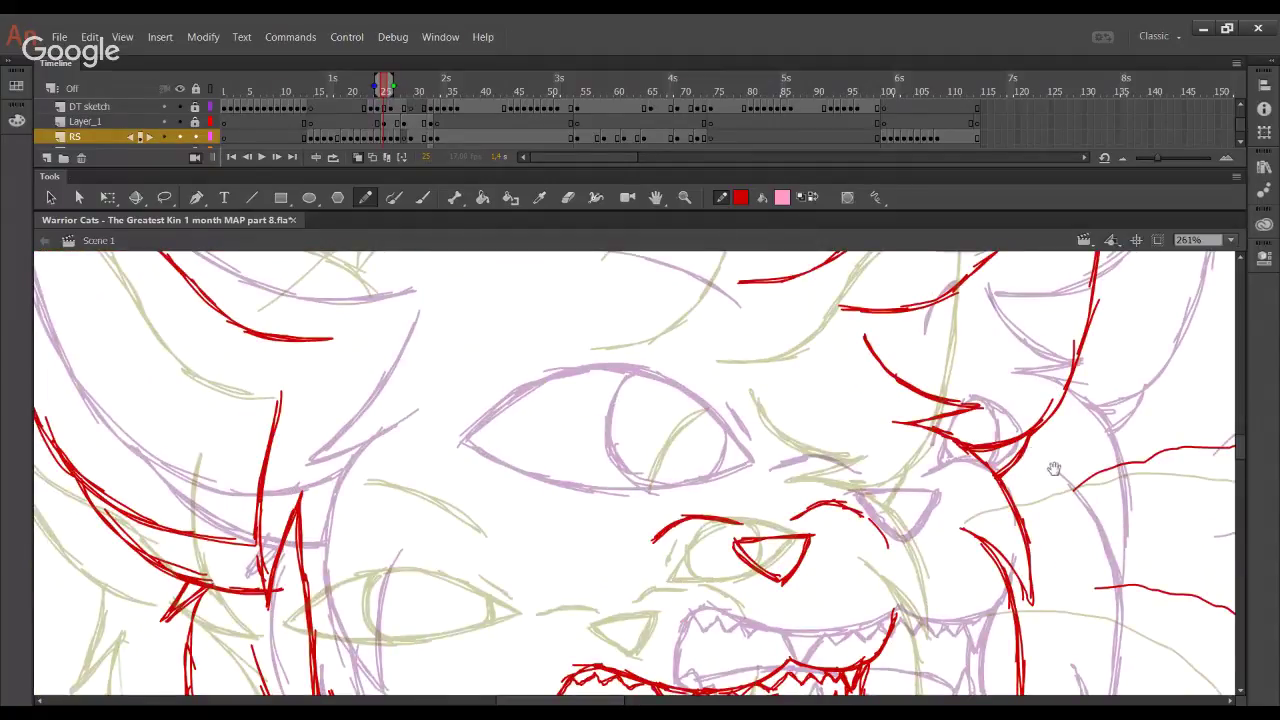
mouse_move(1014, 497)
mouse_down()
mouse_move(958, 494)
mouse_move(949, 444)
mouse_move(728, 324)
mouse_move(978, 585)
mouse_up()
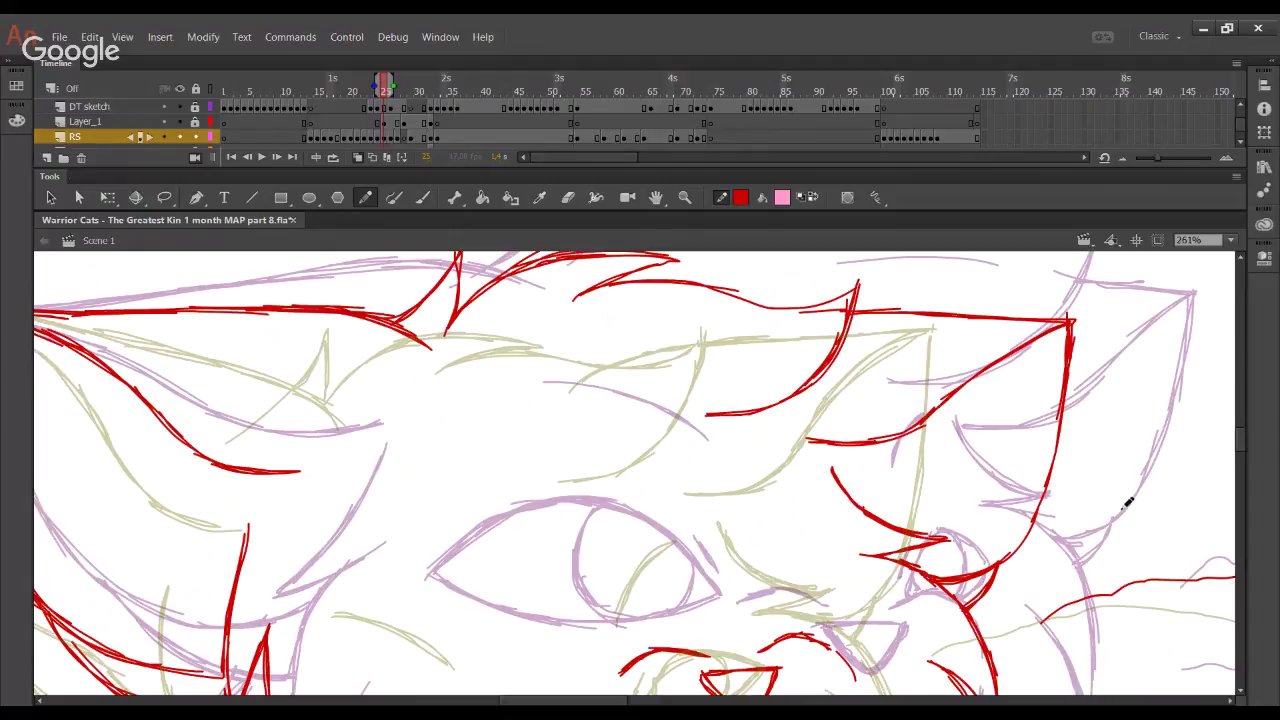
scroll(650, 460, left, 2)
scroll(660, 440, down, 3)
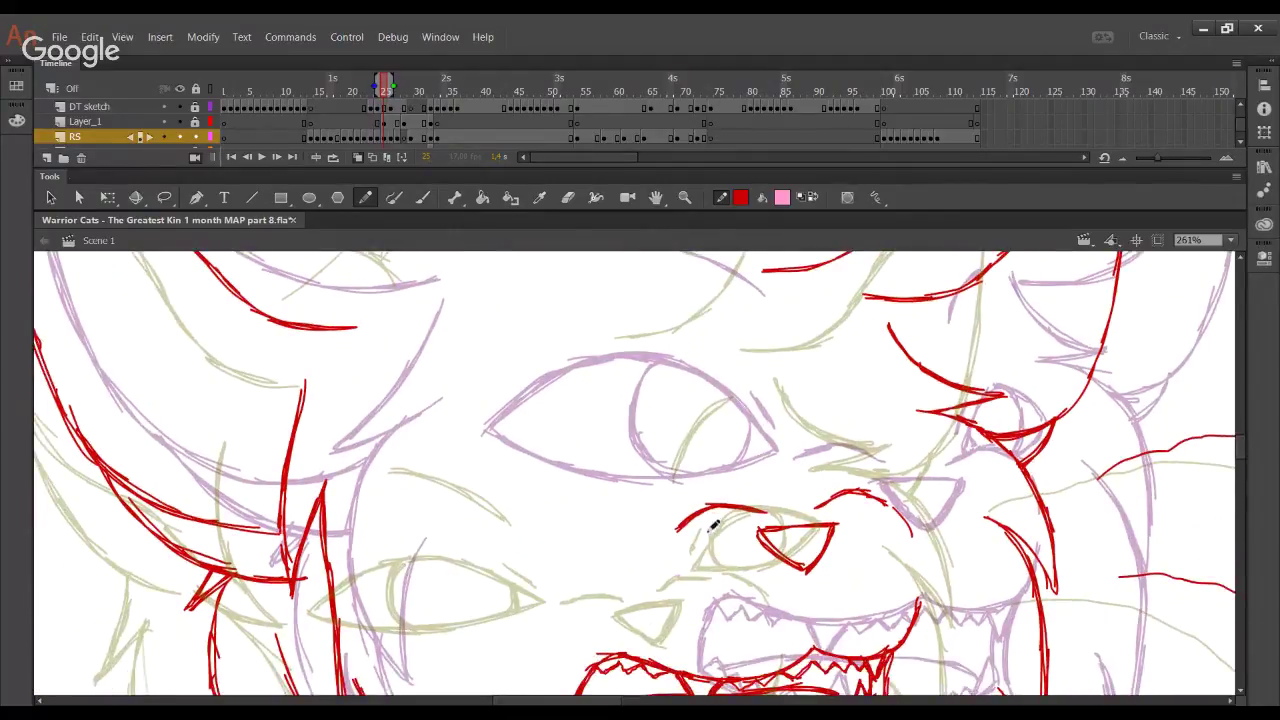
scroll(705, 466, down, 2)
scroll(705, 466, left, 1)
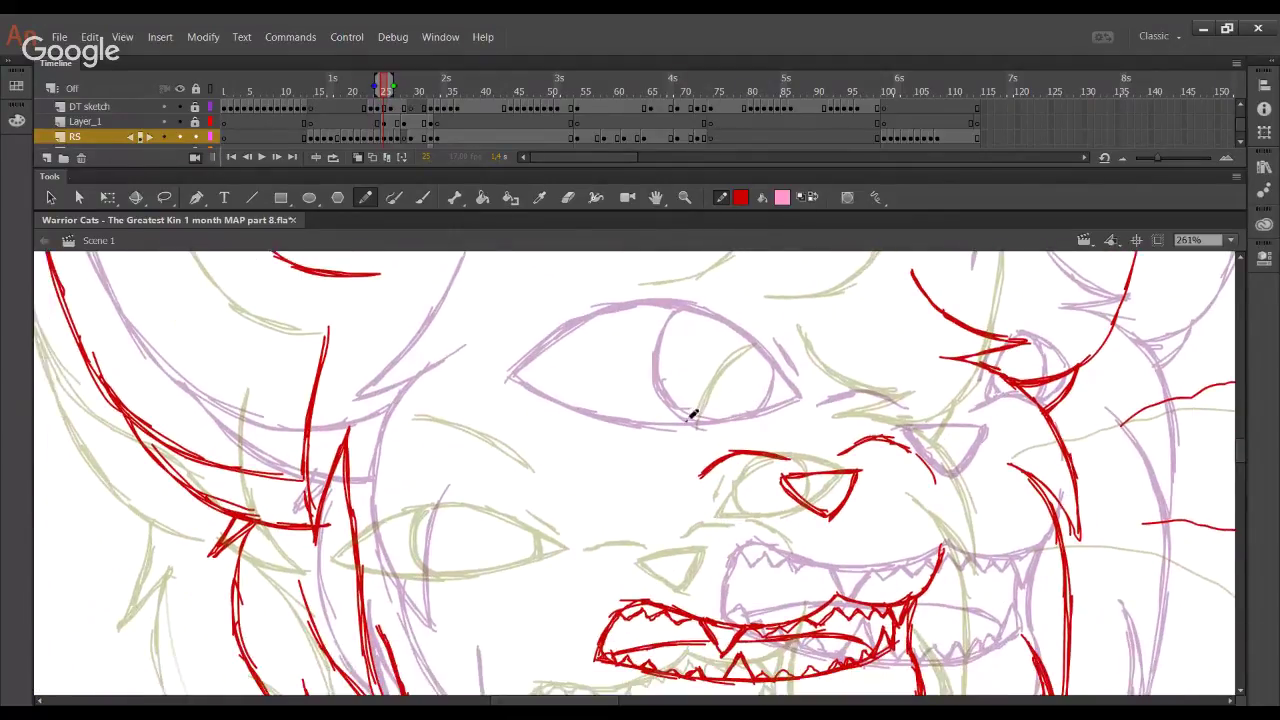
drag(700, 458, 600, 391)
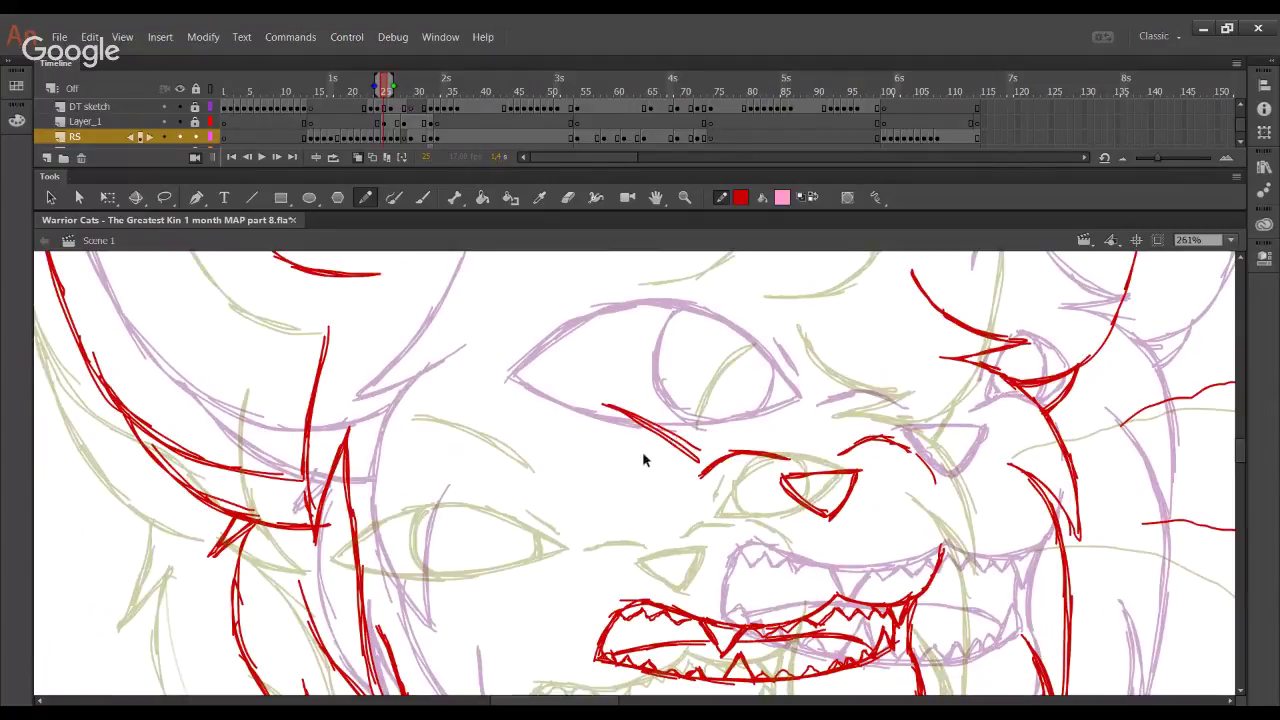
key(ctrl+z)
key(ctrl+z)
drag(674, 461, 584, 398)
drag(671, 459, 600, 410)
key(ctrl+z)
key(ctrl+z)
drag(675, 461, 612, 419)
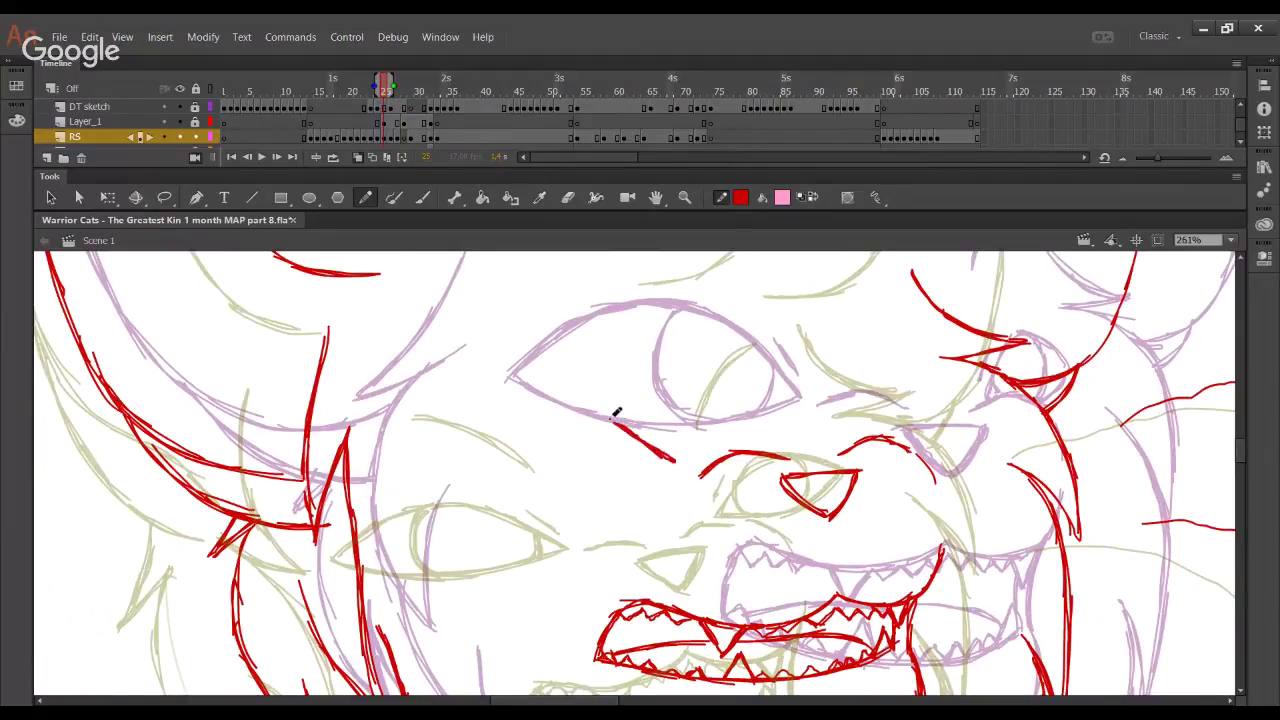
key(ctrl+z)
key(ctrl+z)
Draw the near eye's arched upper lid from the inner corner beside the muzzle to the outer corner
drag(668, 457, 563, 409)
mouse_move(652, 447)
mouse_down()
mouse_move(553, 402)
mouse_move(450, 437)
mouse_move(496, 412)
mouse_move(421, 463)
mouse_move(516, 410)
mouse_up()
key(ctrl+z)
drag(421, 465, 536, 408)
mouse_move(459, 434)
mouse_down()
mouse_move(510, 411)
mouse_move(583, 413)
mouse_move(542, 410)
mouse_move(569, 402)
mouse_move(618, 426)
mouse_up()
mouse_move(419, 468)
mouse_down()
mouse_move(493, 491)
mouse_move(548, 488)
mouse_up()
key(ctrl+z)
key(ctrl+z)
key(ctrl+z)
key(ctrl+z)
mouse_move(421, 466)
mouse_down()
mouse_move(573, 479)
mouse_move(531, 483)
mouse_move(638, 460)
mouse_up()
drag(528, 488, 656, 461)
key(ctrl+z)
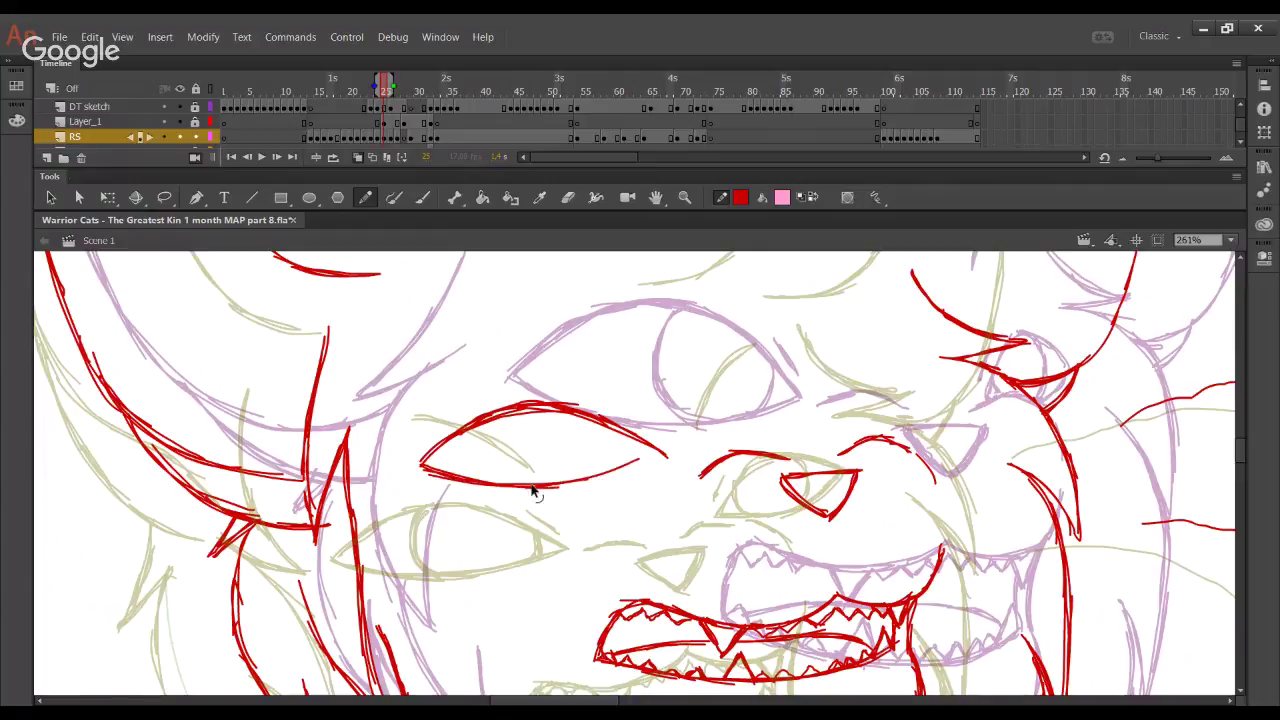
key(ctrl+z)
key(ctrl+z)
key(ctrl+z)
key(ctrl+z)
Draw the near eye's lower lid as a shallow curve joining the outer and inner corners
drag(416, 465, 562, 494)
mouse_move(460, 486)
mouse_down()
mouse_move(576, 493)
mouse_move(634, 481)
mouse_up()
drag(546, 494, 672, 461)
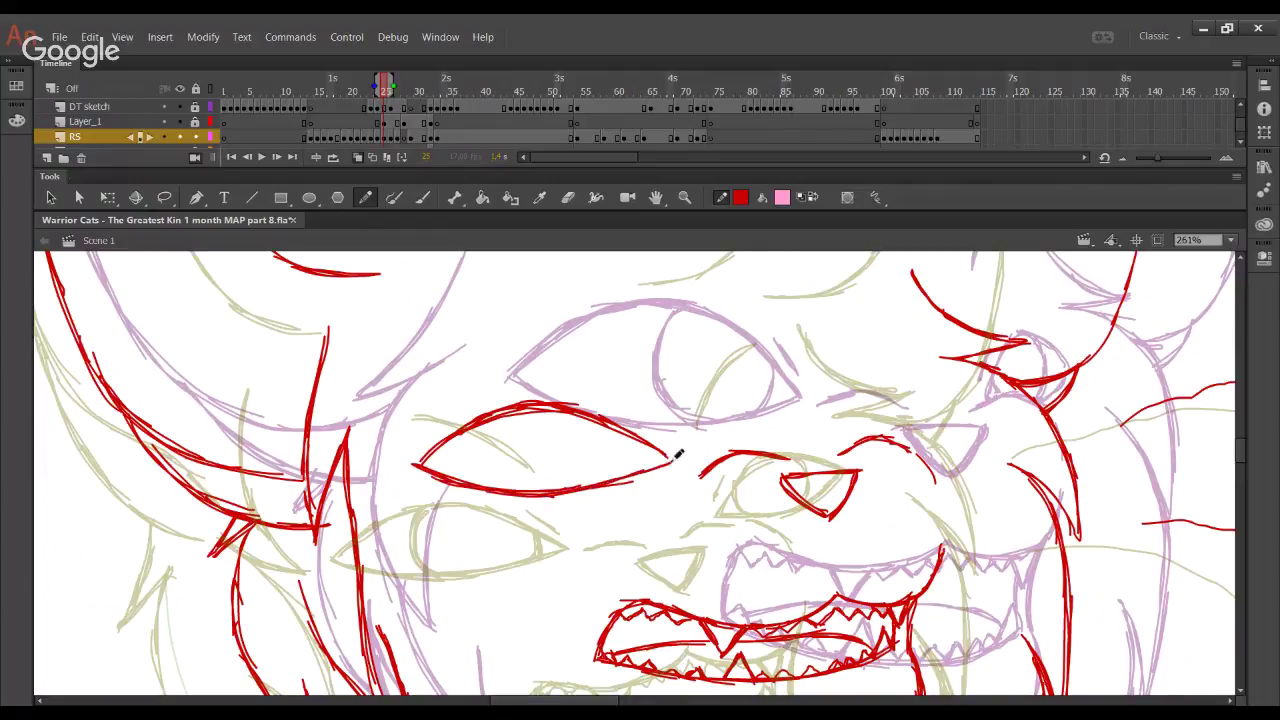
key(ctrl+z)
key(ctrl+z)
drag(595, 485, 667, 457)
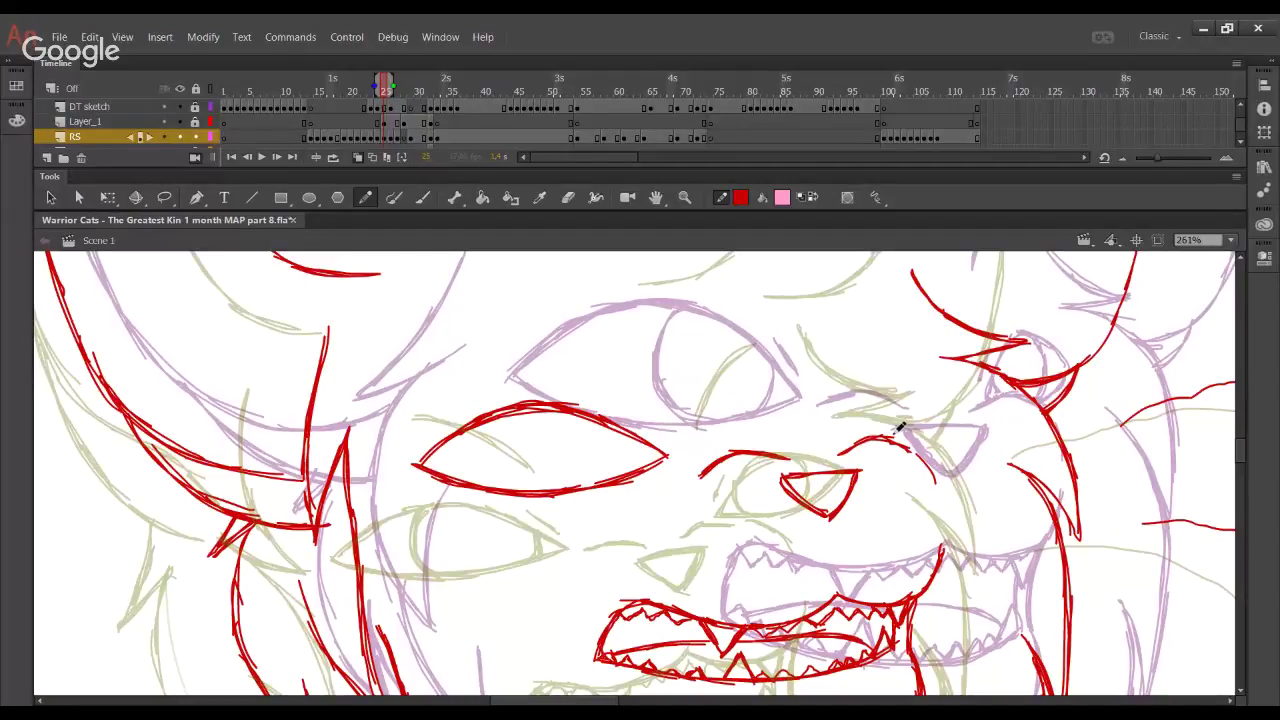
Outline the far eye above the nose and save the file
mouse_move(850, 438)
mouse_down()
mouse_move(878, 373)
mouse_move(940, 392)
mouse_move(913, 447)
mouse_up()
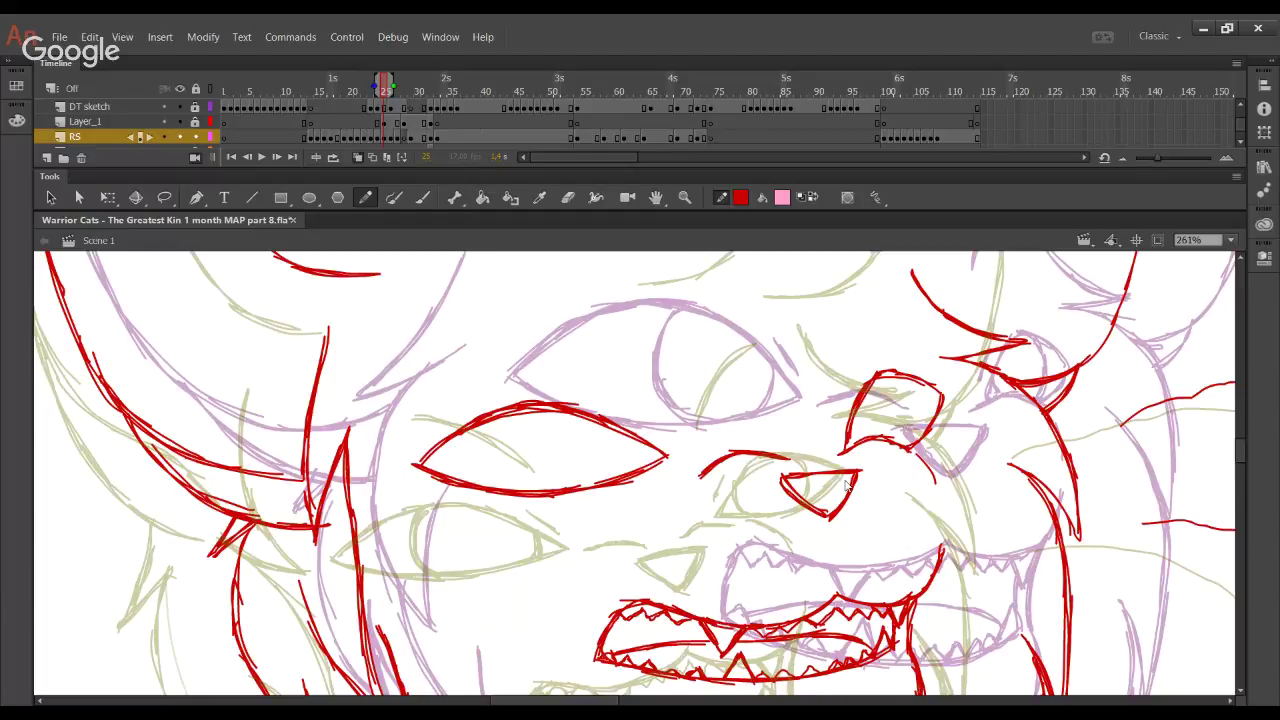
key(ctrl+s)
Draw the rounded iris inside the near eye, towards its inner corner
mouse_move(535, 410)
mouse_down()
mouse_move(530, 470)
mouse_move(552, 489)
mouse_move(580, 488)
mouse_move(640, 441)
mouse_move(630, 474)
mouse_up()
drag(862, 441, 847, 450)
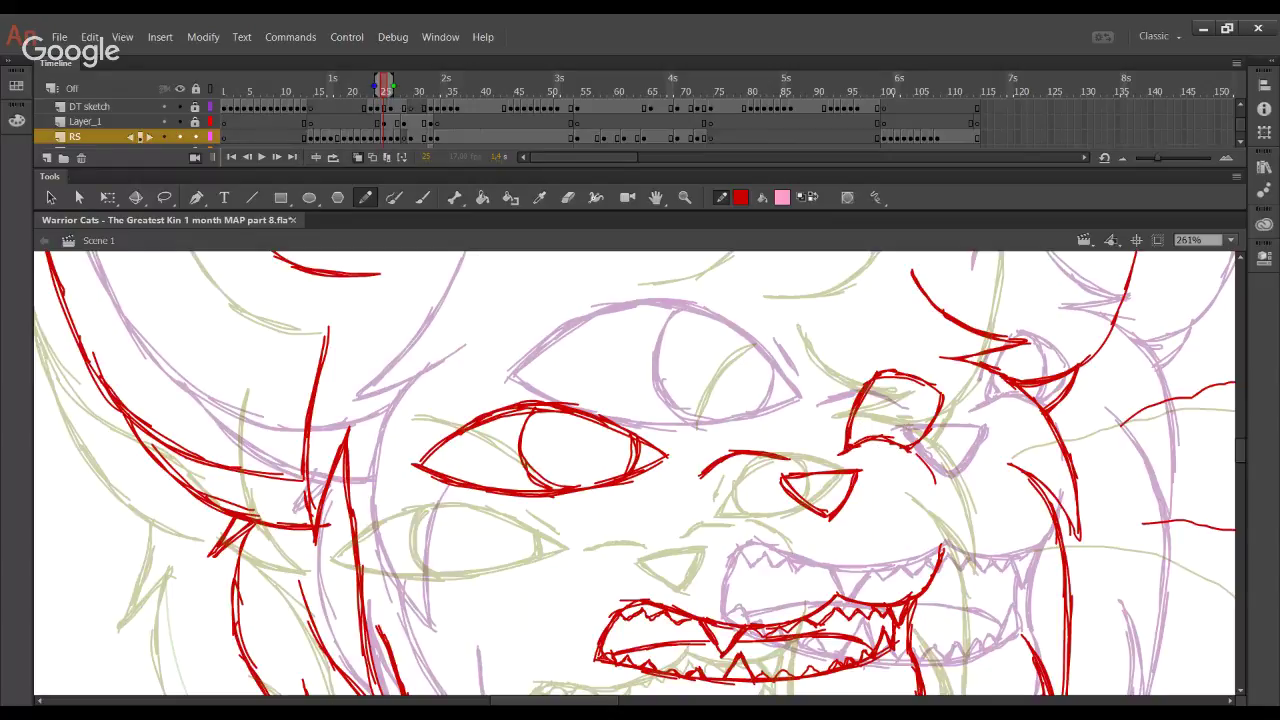
click(414, 710)
click(13, 524)
Add short accent strokes beside both eyes' inner corners and draw the iris inside the far eye
drag(634, 419, 662, 438)
drag(839, 408, 833, 430)
mouse_move(906, 446)
mouse_down()
mouse_move(915, 402)
mouse_move(899, 381)
mouse_up()
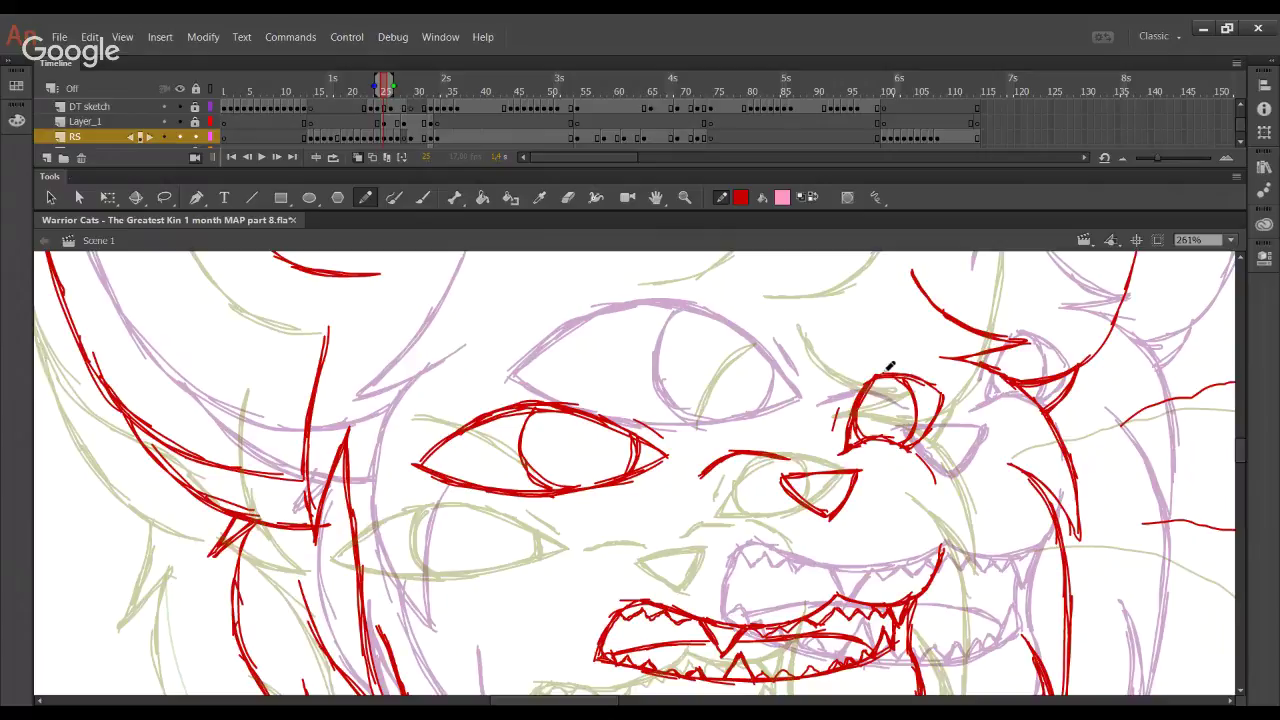
drag(880, 376, 915, 385)
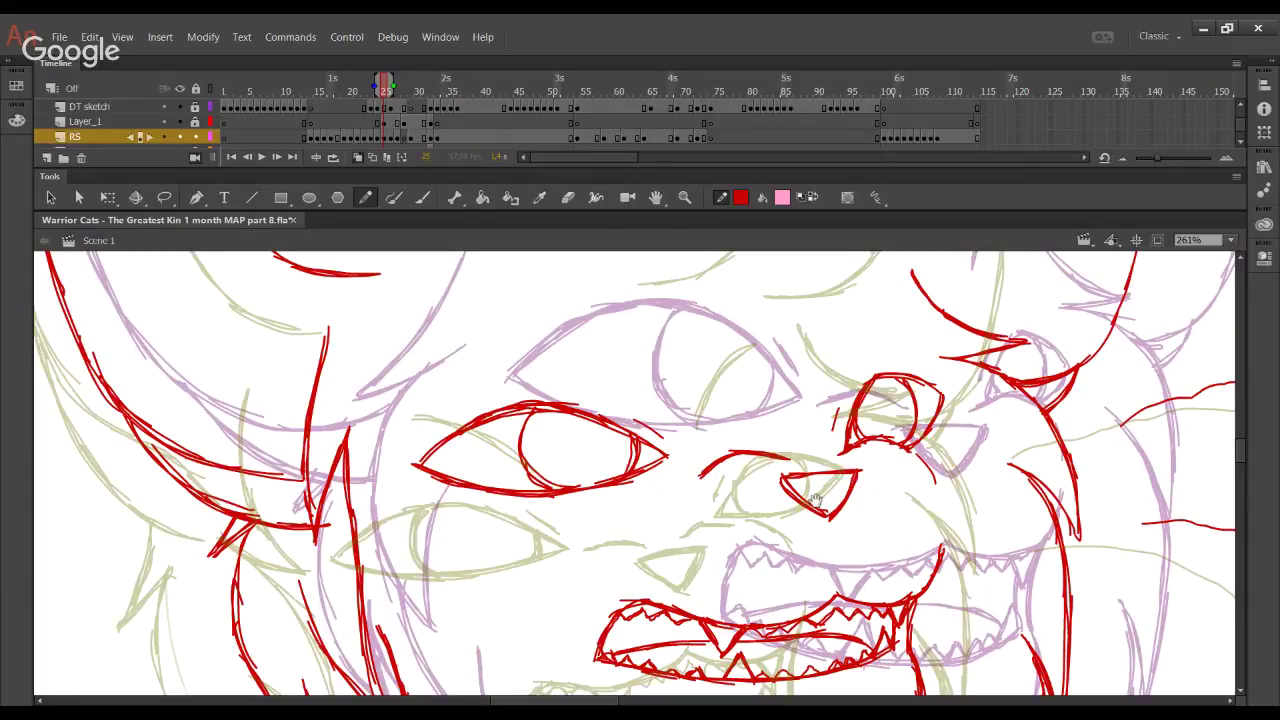
Draw curved brow strokes above the near eye and above the far eye, reworking the far one
drag(817, 500, 744, 540)
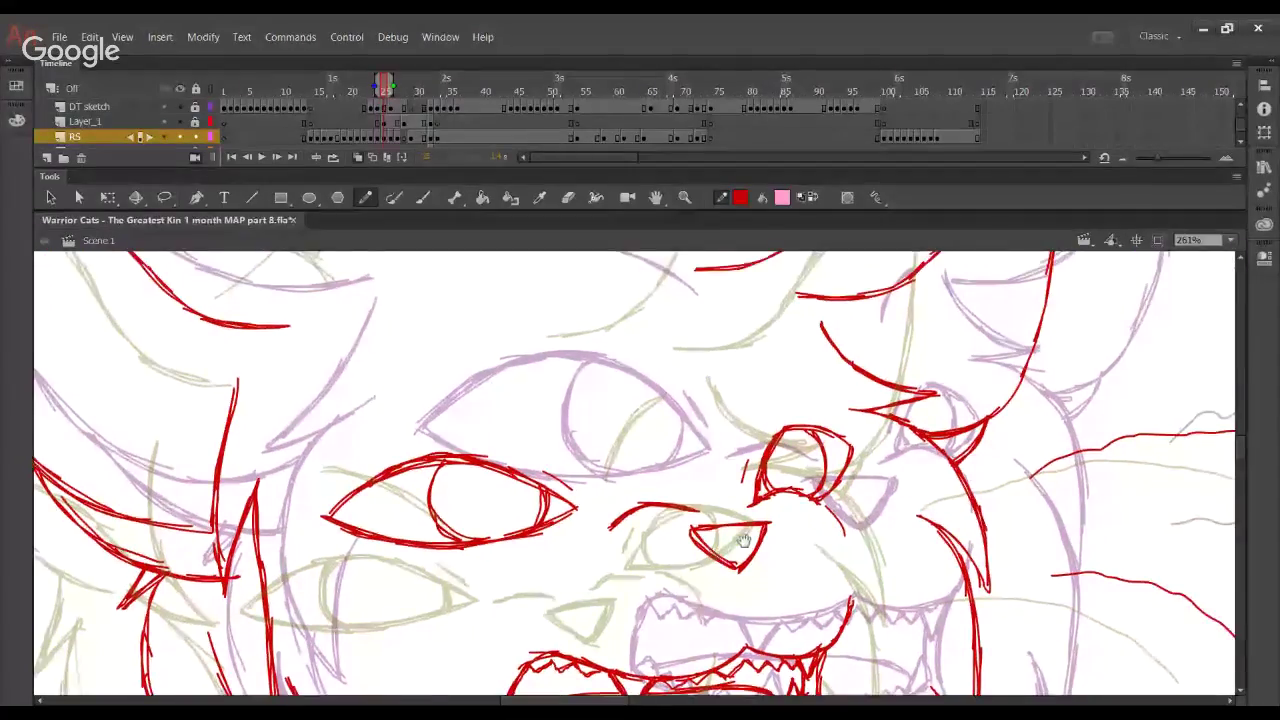
mouse_move(449, 343)
mouse_down()
mouse_move(534, 394)
mouse_move(460, 387)
mouse_move(534, 430)
mouse_up()
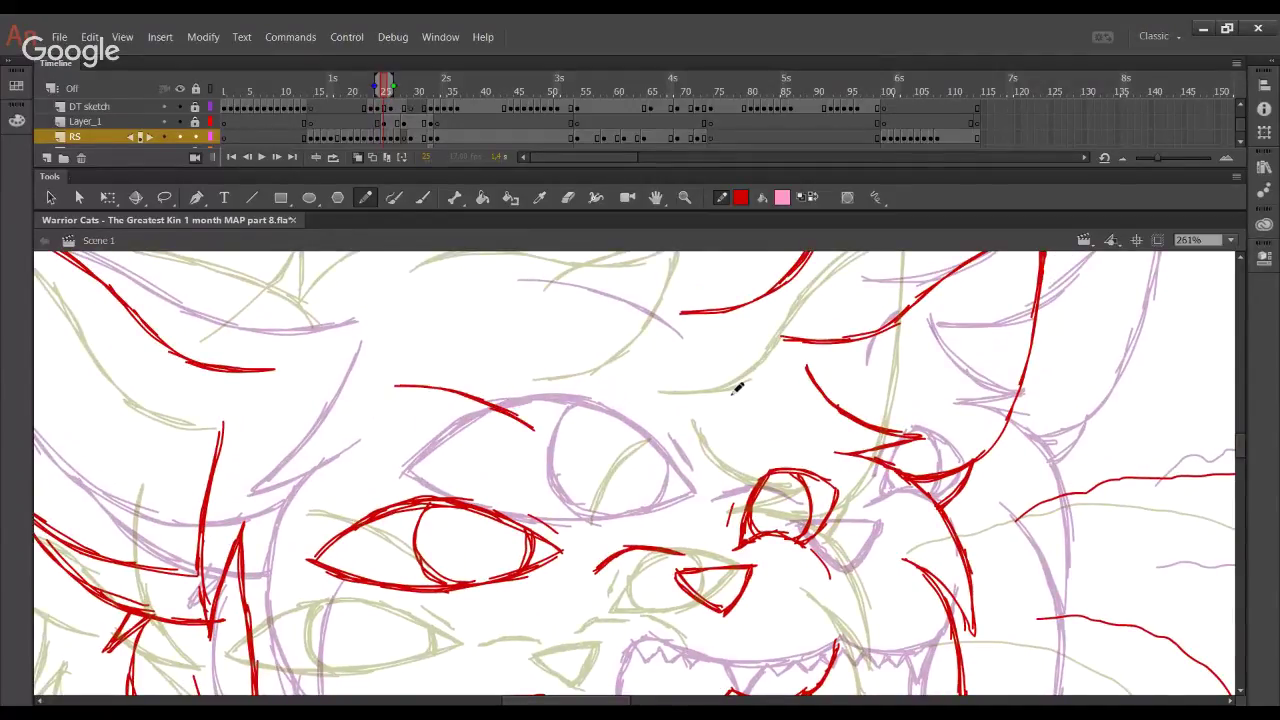
mouse_move(704, 421)
mouse_down()
mouse_move(774, 364)
mouse_move(758, 369)
mouse_up()
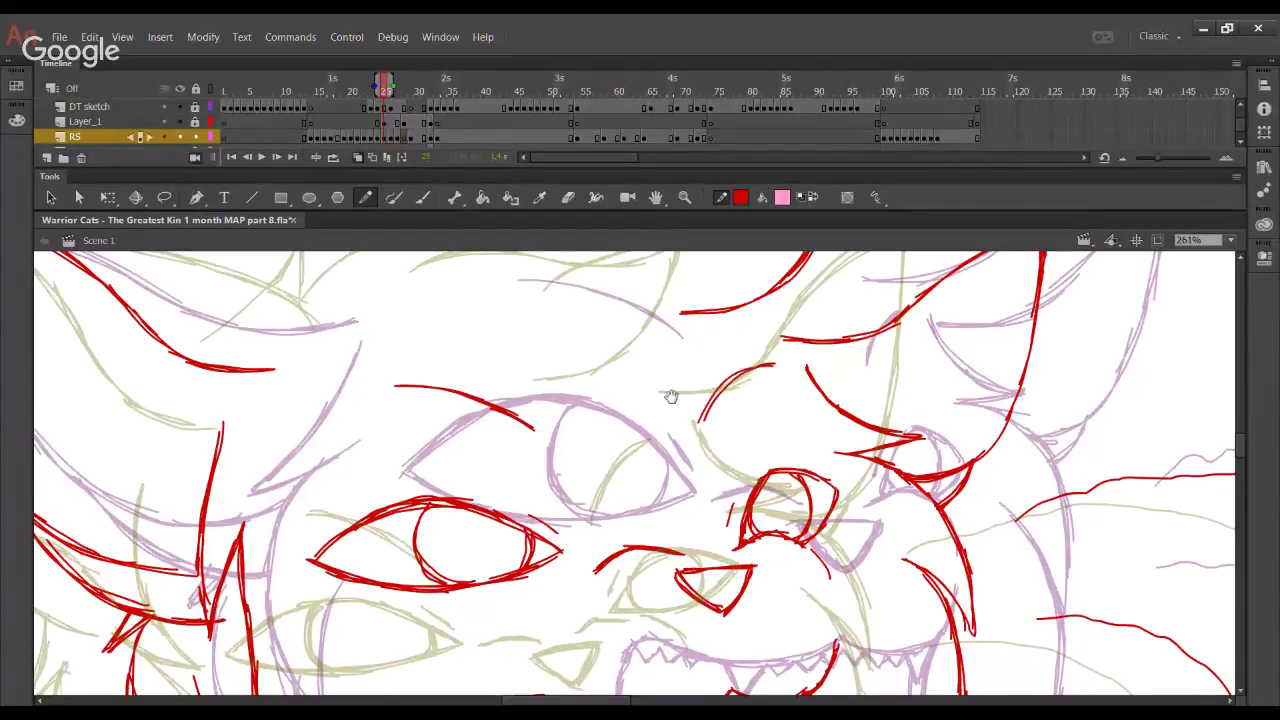
drag(671, 397, 665, 421)
key(ctrl+z)
key(ctrl+z)
mouse_move(705, 463)
mouse_down()
mouse_move(758, 398)
mouse_move(722, 417)
mouse_move(750, 403)
mouse_up()
key(ctrl+z)
key(ctrl+z)
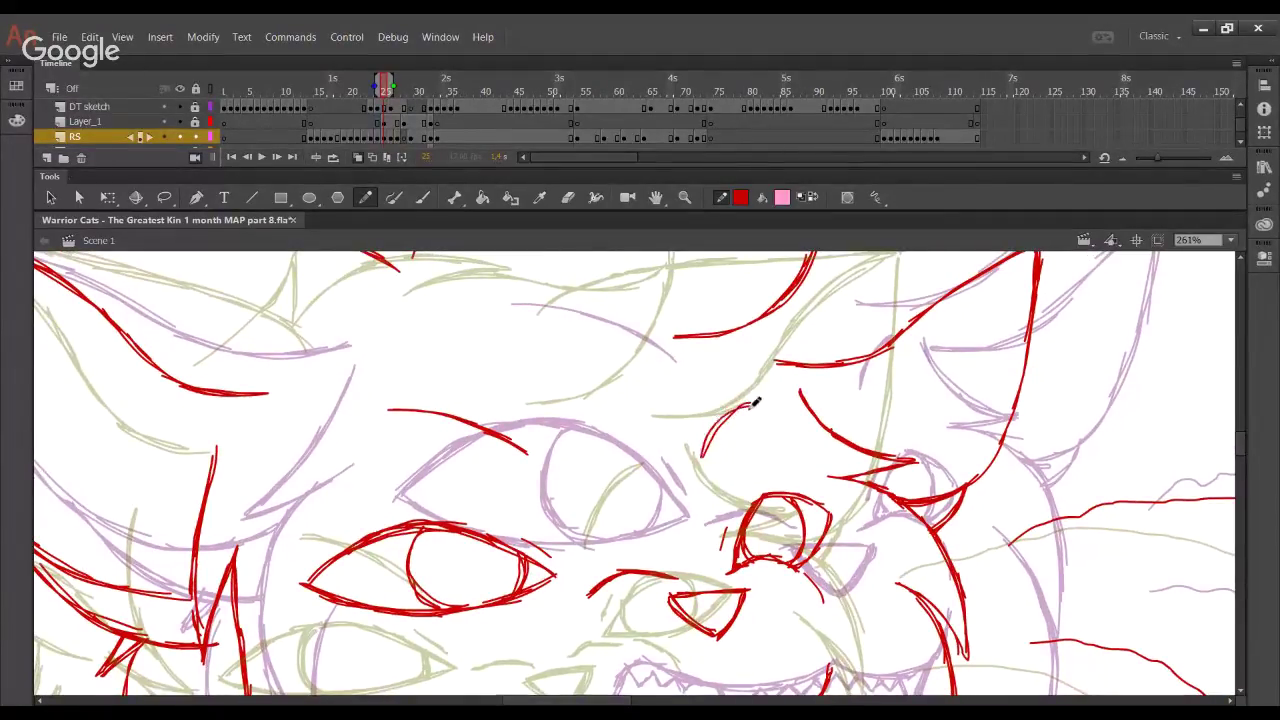
Fit the whole cat drawing in view and play the looped frames 14 to 31 to review the motion
mouse_move(661, 407)
mouse_down()
mouse_move(636, 537)
mouse_move(600, 529)
mouse_move(794, 449)
mouse_move(640, 440)
mouse_move(618, 420)
mouse_up()
drag(816, 600, 369, 367)
drag(883, 471, 429, 448)
drag(754, 480, 322, 452)
mouse_move(606, 484)
mouse_down()
mouse_move(626, 509)
mouse_move(1042, 622)
mouse_move(837, 560)
mouse_move(883, 571)
mouse_move(762, 587)
mouse_move(827, 716)
mouse_up()
click(1229, 241)
click(1221, 306)
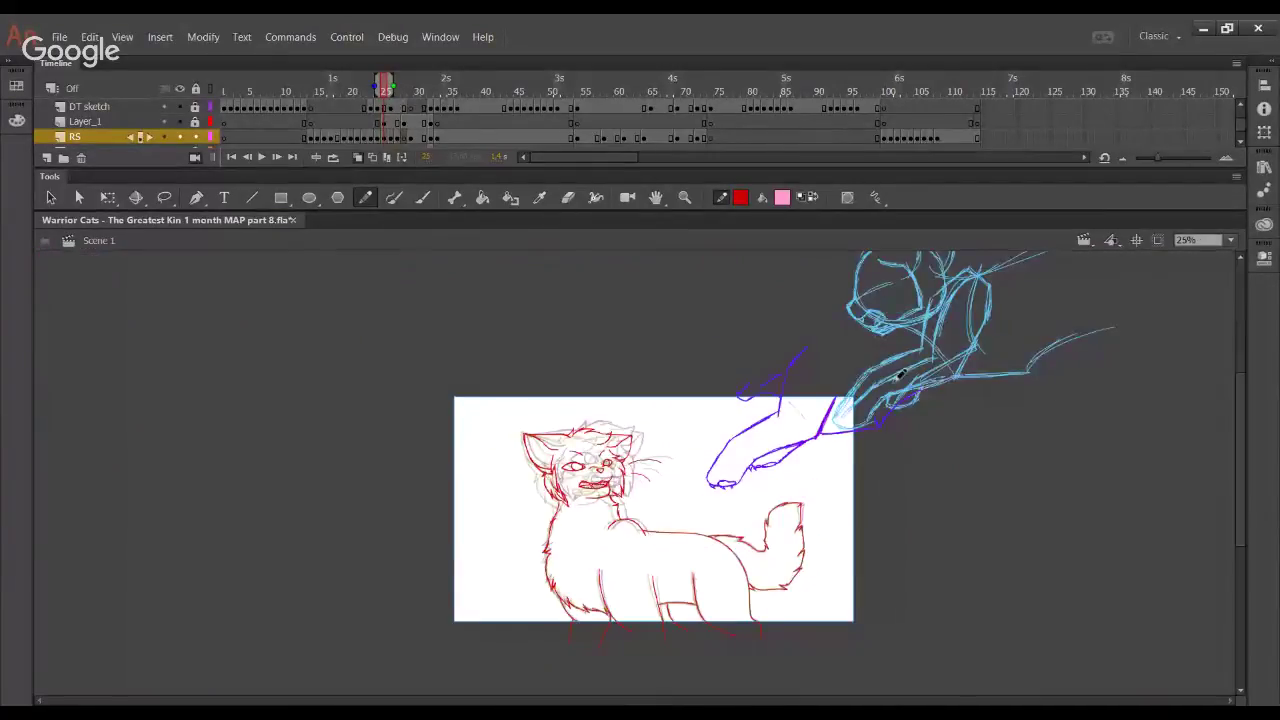
key(z)
mouse_move(470, 418)
mouse_down()
mouse_move(510, 486)
mouse_move(815, 646)
mouse_up()
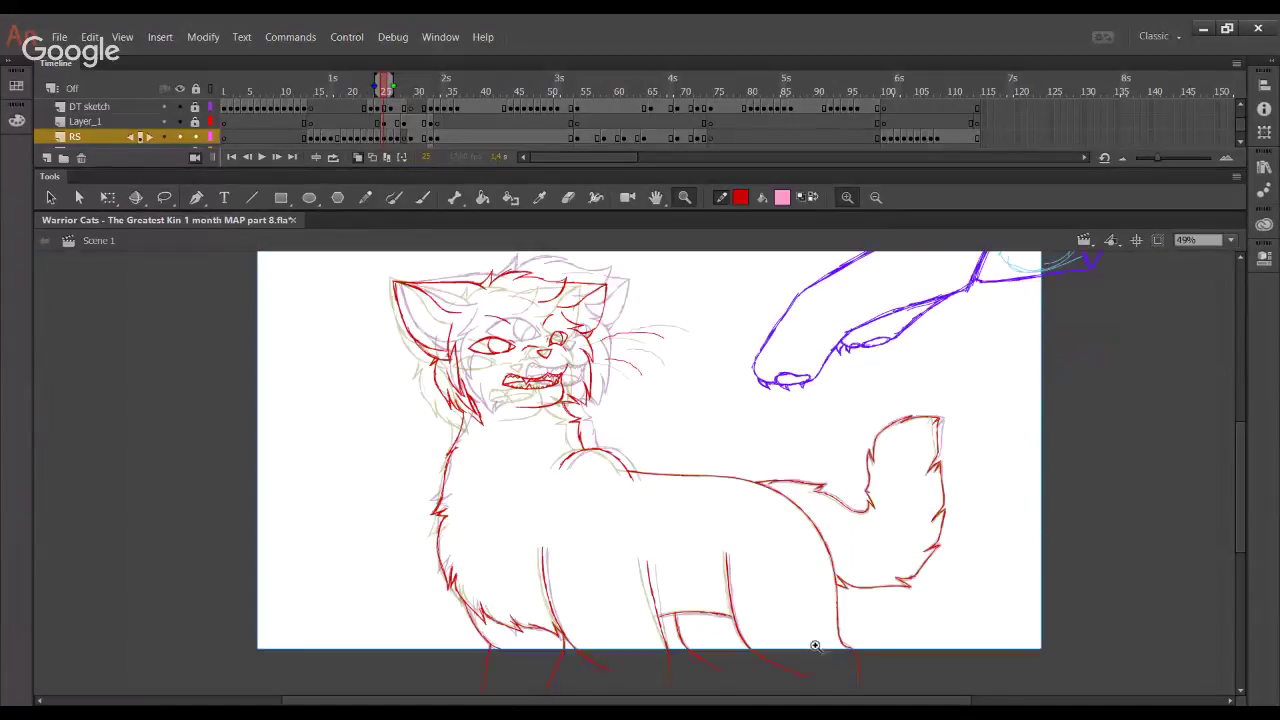
key(y)
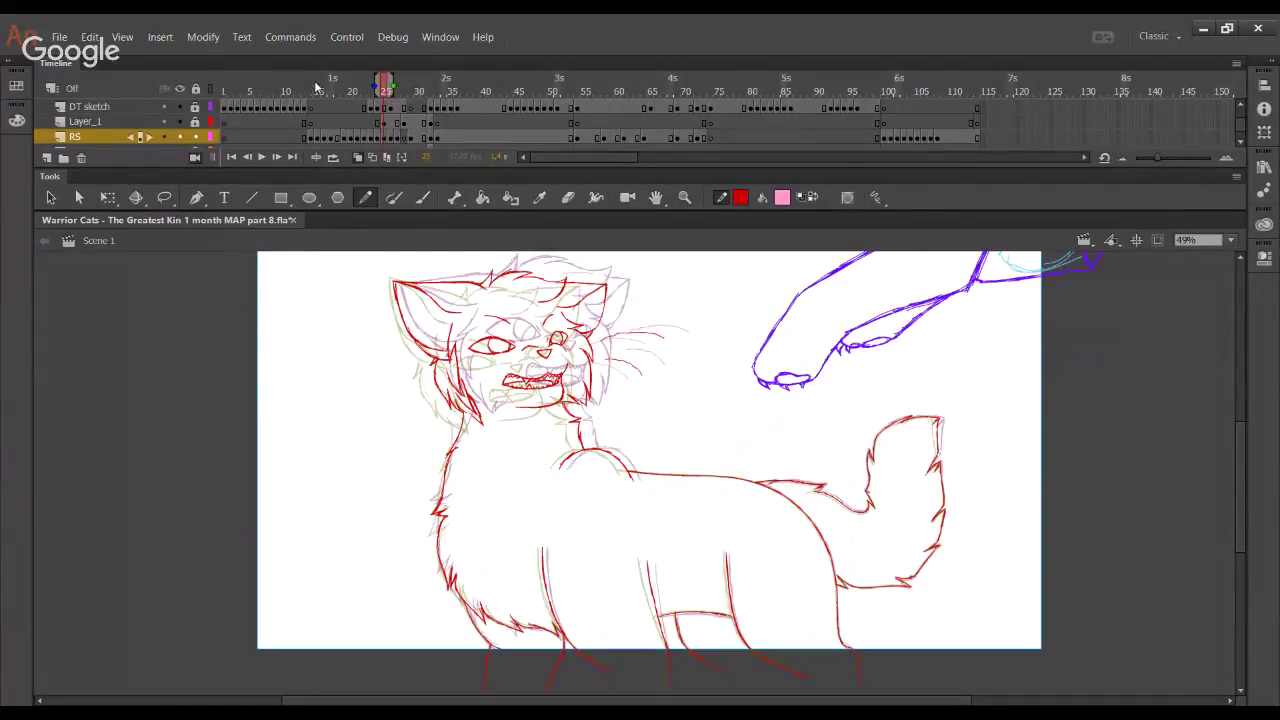
click(333, 157)
click(259, 158)
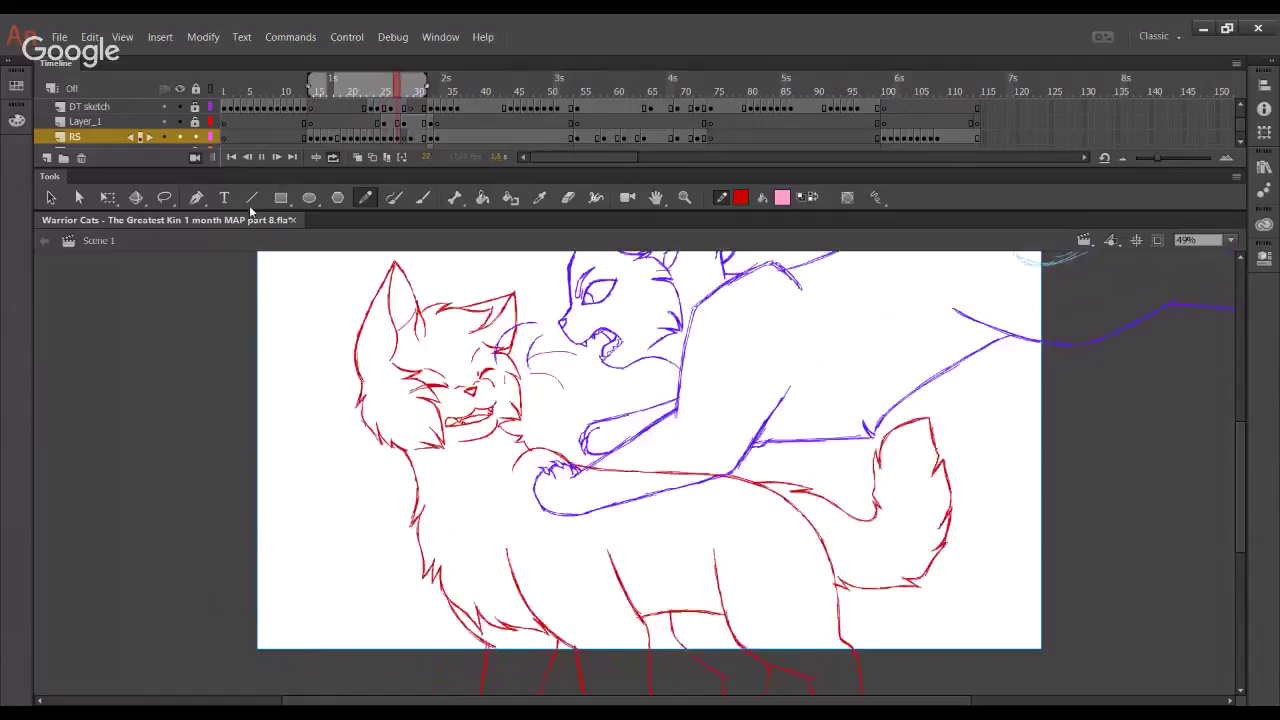
click(260, 160)
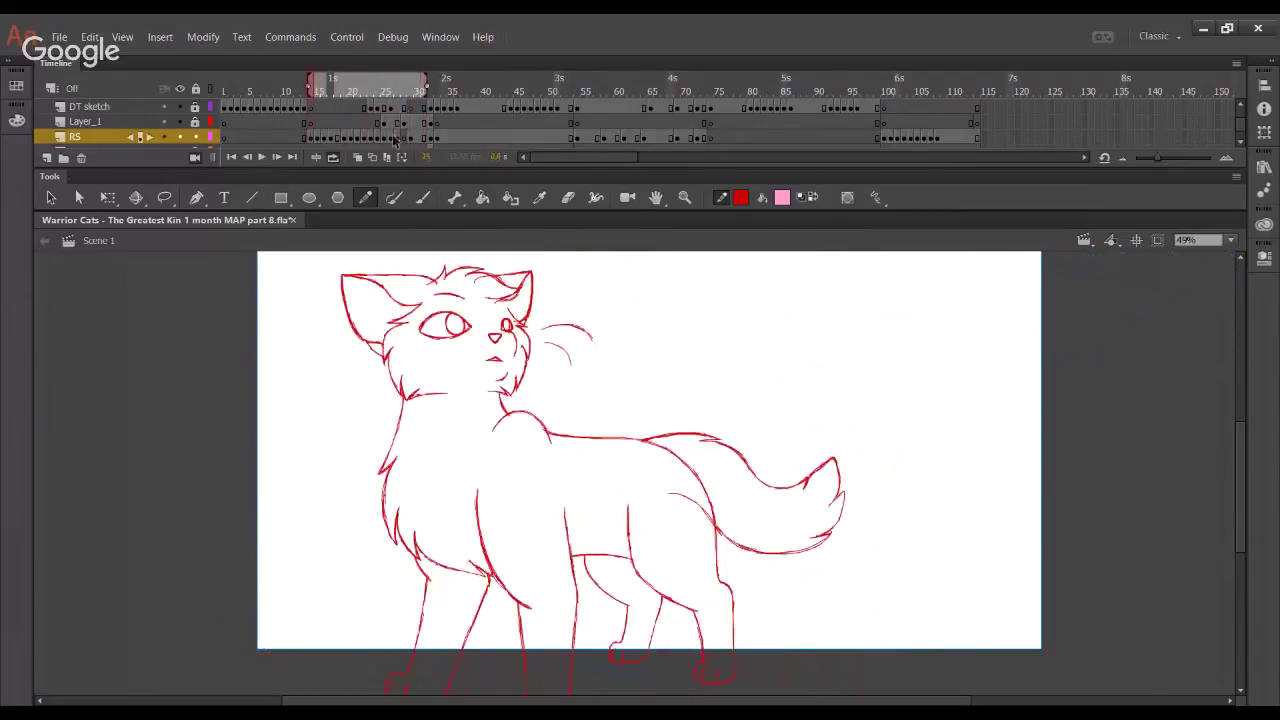
Go to frame 28 of the RS layer, turn on onion skin and swap the stroke colour to pink
click(405, 138)
click(403, 138)
click(357, 157)
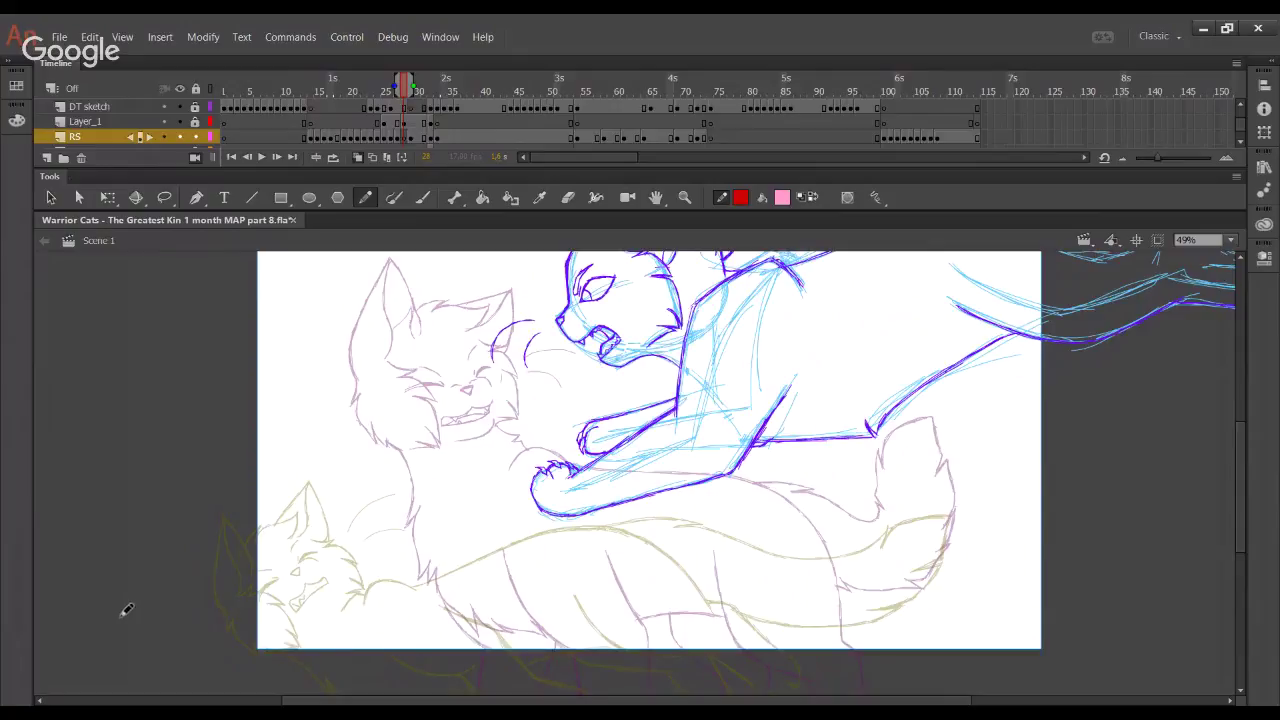
click(316, 715)
drag(300, 555, 430, 563)
key(ctrl+z)
click(807, 197)
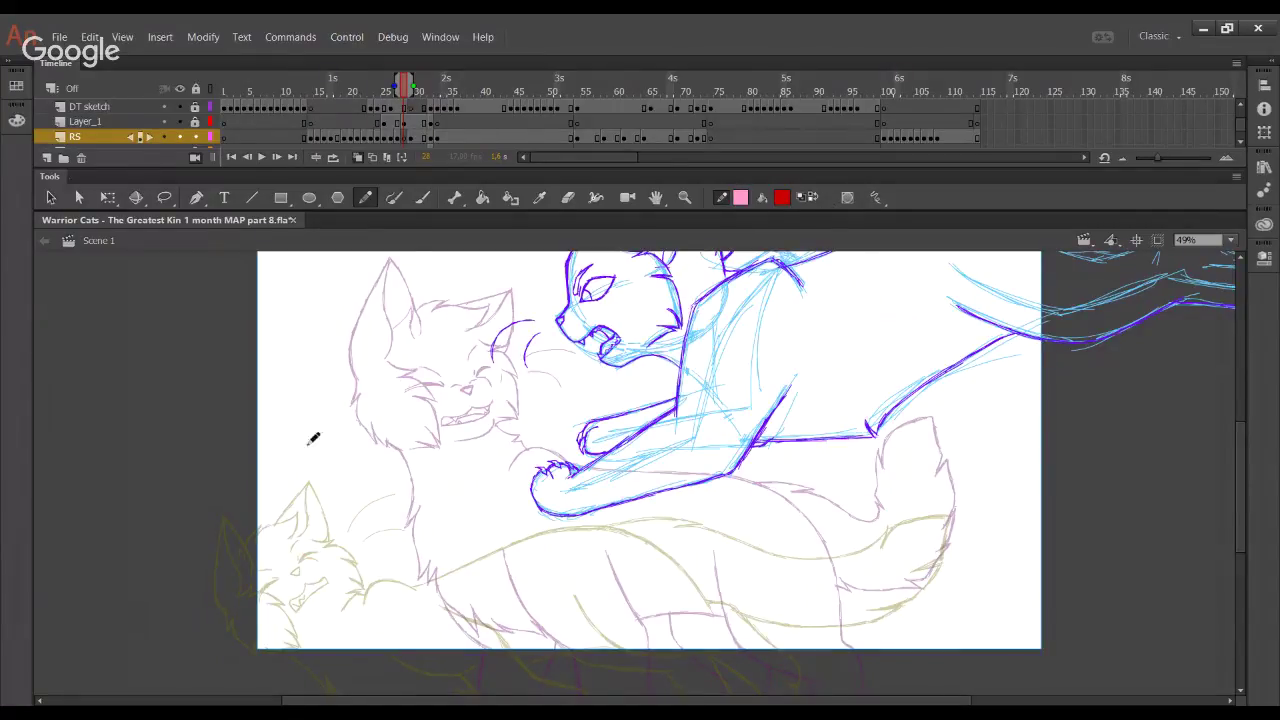
Sketch a rough pink head circle between the two onion-skinned heads and add curved face guidelines
mouse_move(314, 440)
mouse_down()
mouse_move(394, 441)
mouse_move(309, 441)
mouse_move(378, 410)
mouse_move(298, 474)
mouse_move(416, 477)
mouse_move(341, 405)
mouse_move(415, 445)
mouse_move(375, 515)
mouse_move(348, 416)
mouse_up()
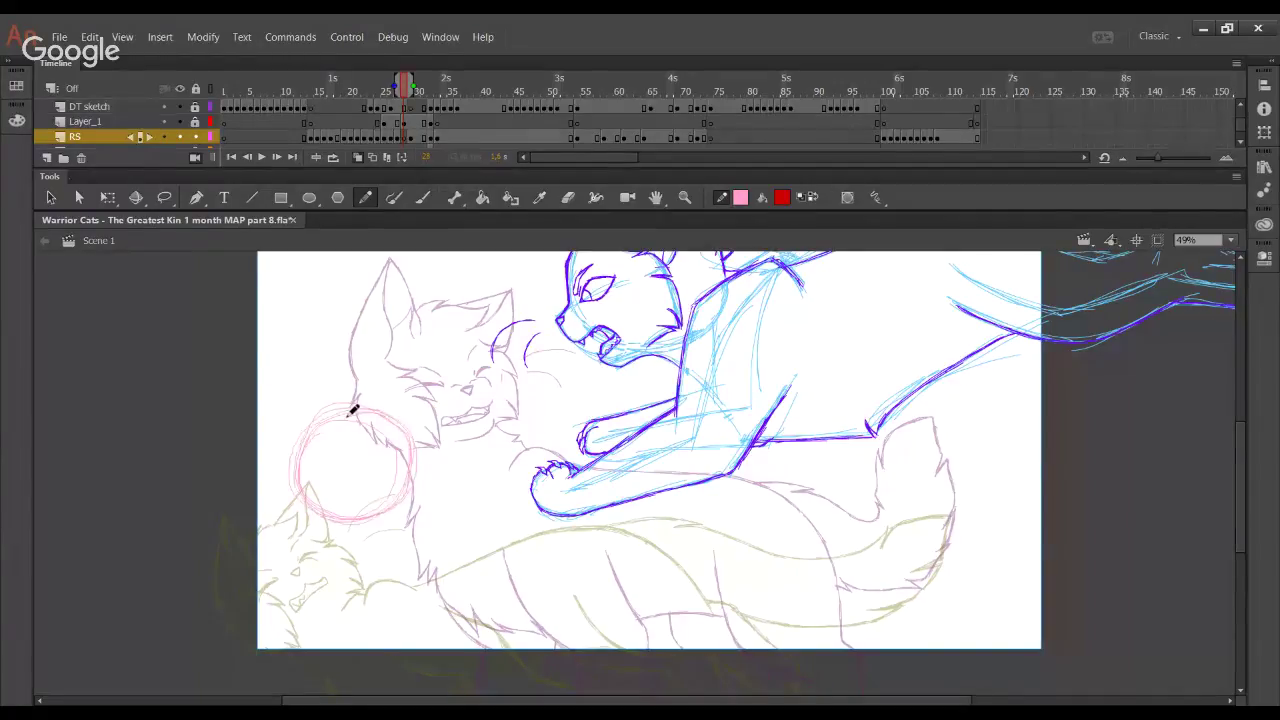
mouse_move(333, 512)
mouse_down()
mouse_move(387, 404)
mouse_move(358, 517)
mouse_move(408, 500)
mouse_up()
drag(337, 421, 388, 503)
mouse_move(334, 431)
mouse_down()
mouse_move(388, 467)
mouse_move(333, 422)
mouse_move(380, 458)
mouse_move(388, 506)
mouse_move(339, 421)
mouse_move(365, 449)
mouse_move(339, 421)
mouse_move(361, 436)
mouse_move(383, 518)
mouse_move(376, 474)
mouse_move(377, 509)
mouse_up()
key(ctrl+z)
key(ctrl+z)
mouse_move(314, 484)
mouse_down()
mouse_move(414, 437)
mouse_move(385, 439)
mouse_move(403, 442)
mouse_up()
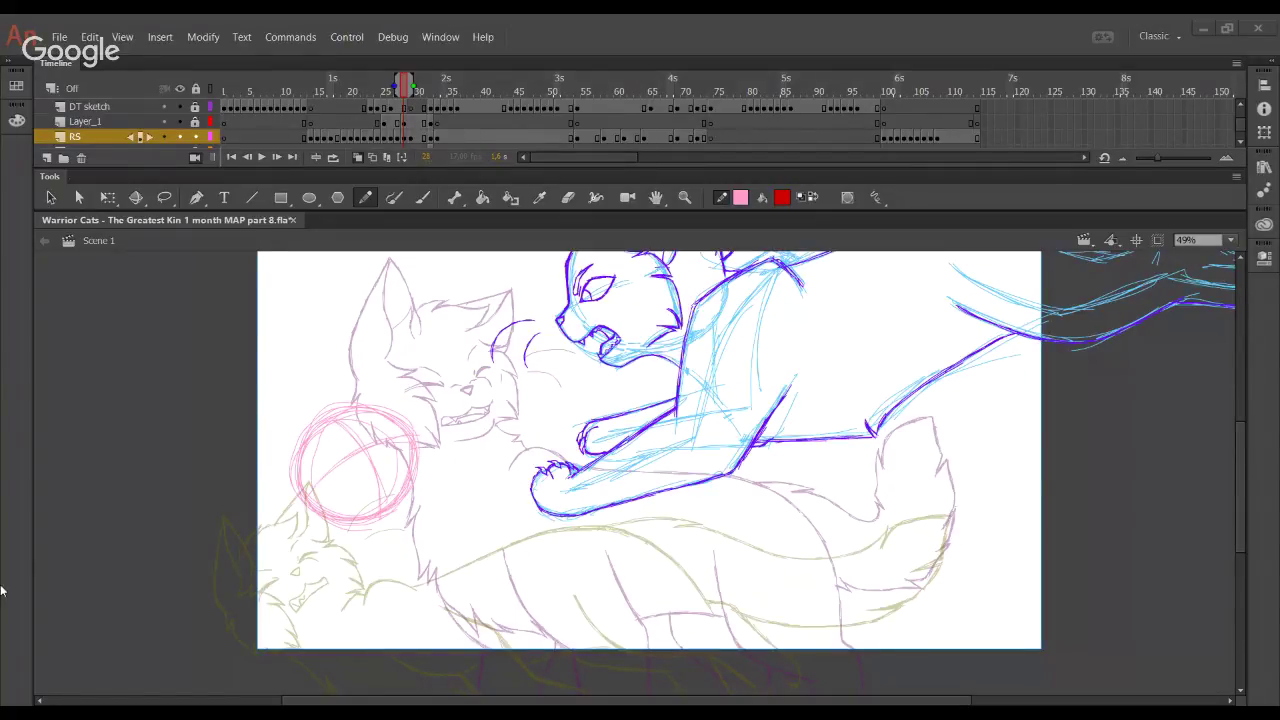
Add two small muzzle circles where the face guidelines cross and shift the head sketch slightly up and left
click(76, 537)
drag(358, 454, 401, 449)
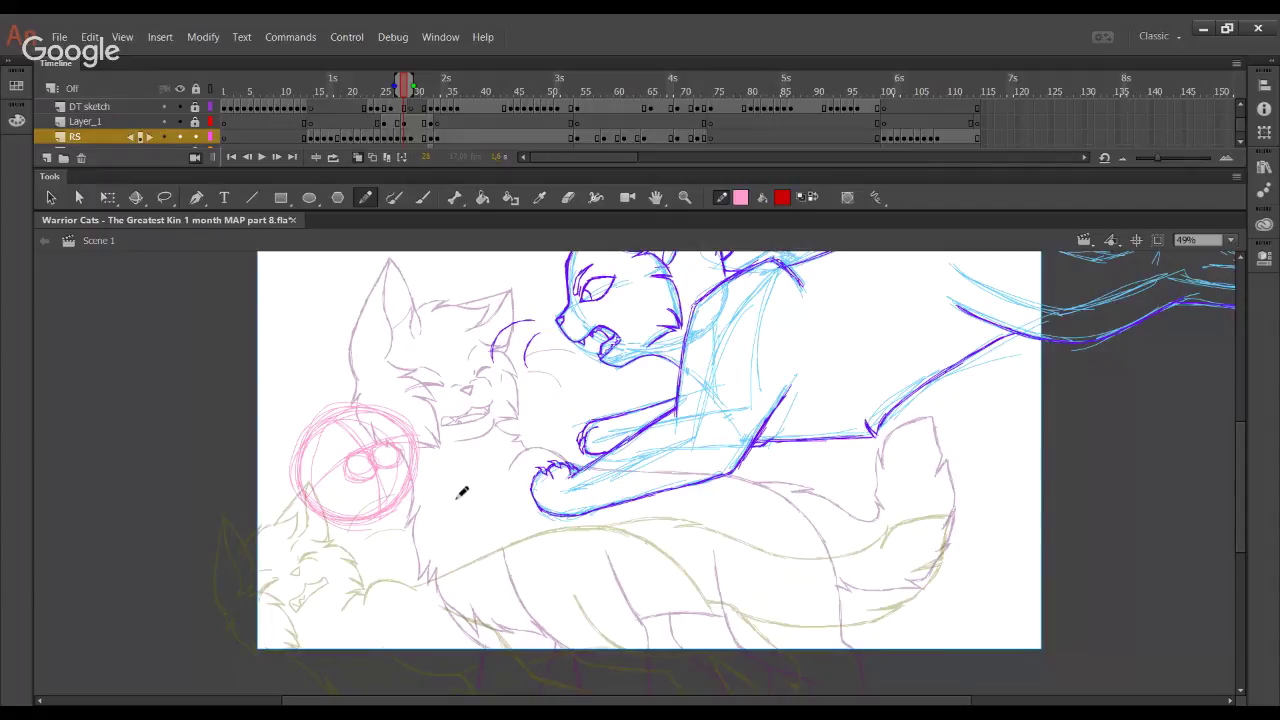
drag(463, 558, 252, 342)
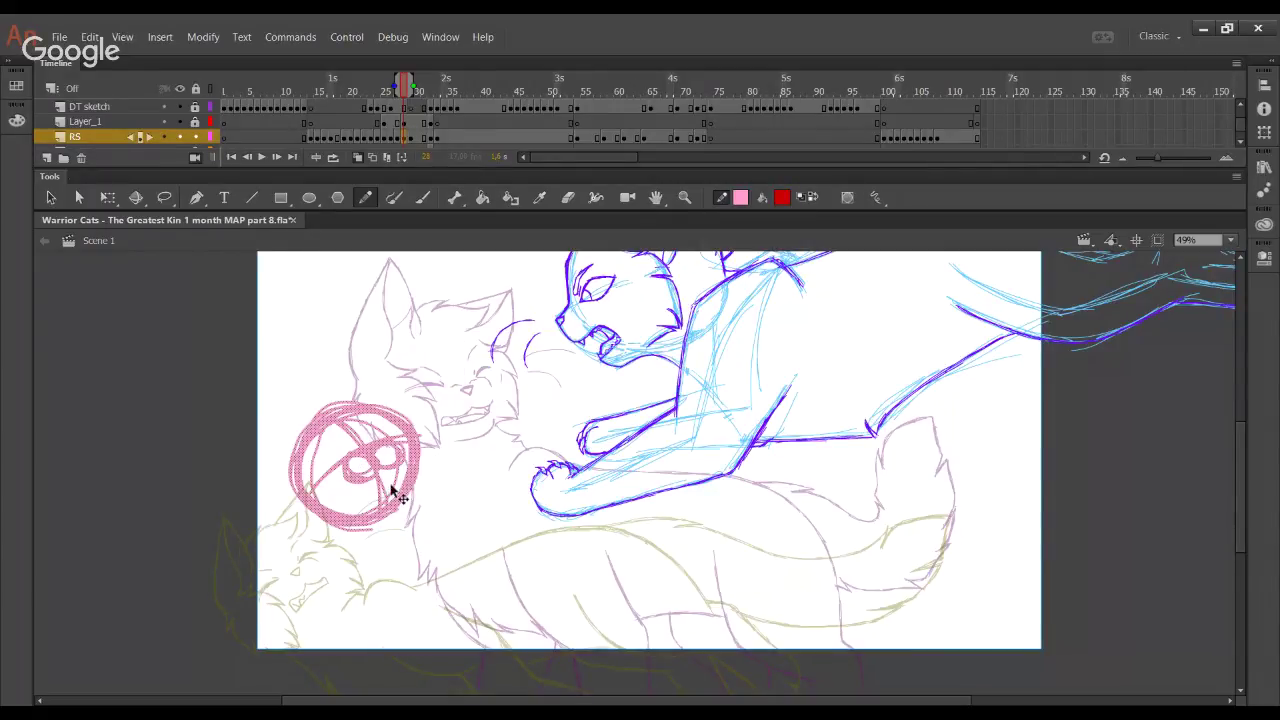
mouse_move(393, 495)
mouse_down()
mouse_move(406, 491)
mouse_move(396, 482)
mouse_up()
ctrl+click(482, 514)
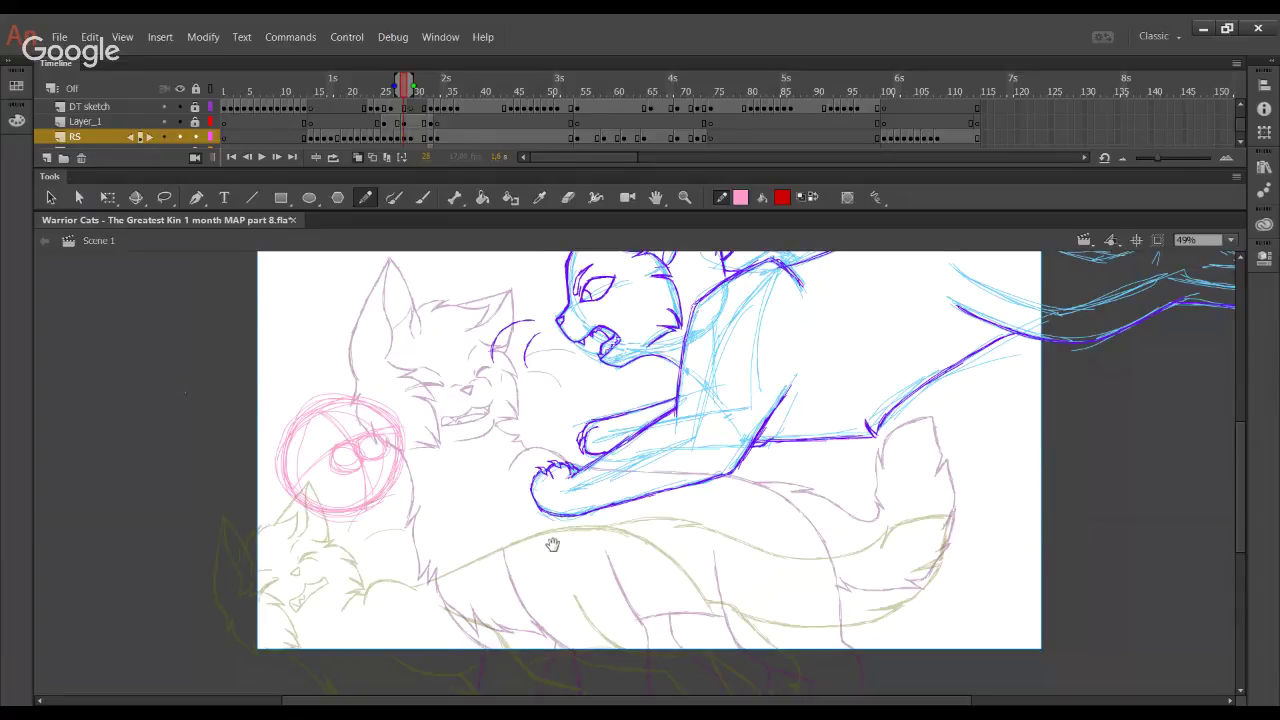
Sketch the near foreleg in pink, with a long shoulder curve and an angled lower leg below the stage
drag(552, 544, 564, 402)
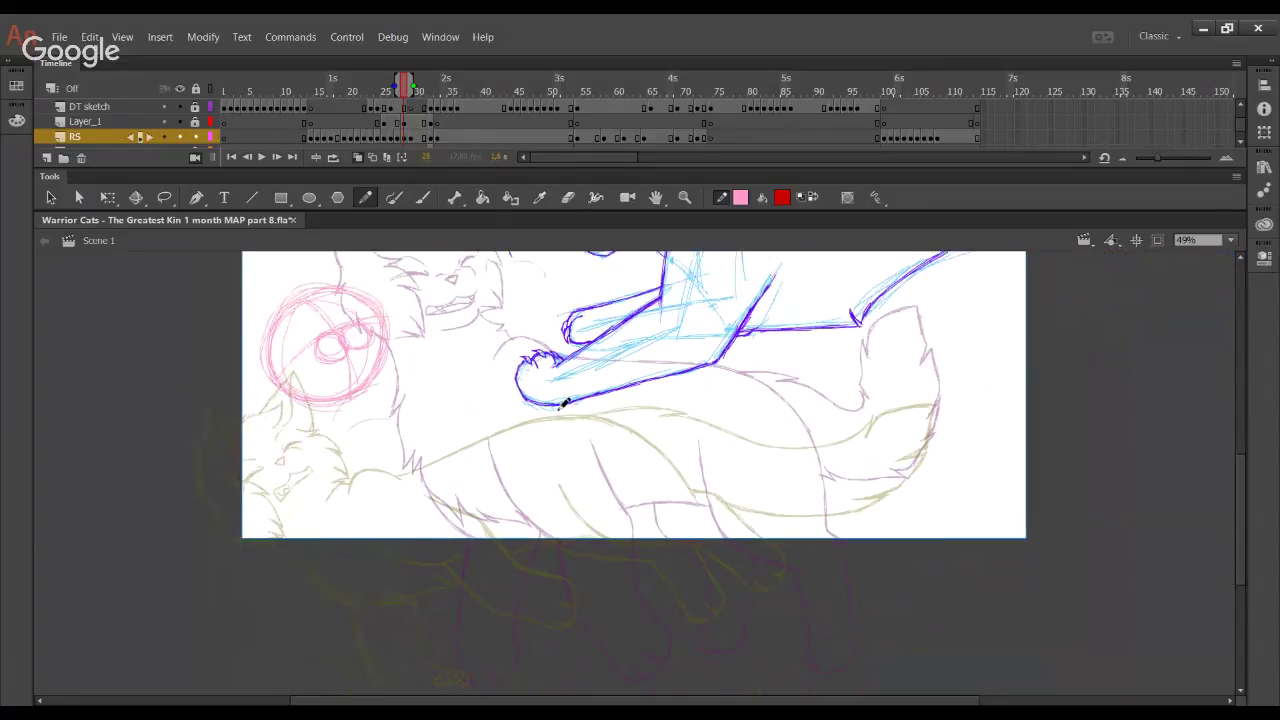
click(685, 197)
drag(246, 306, 660, 560)
click(366, 198)
click(808, 197)
mouse_move(606, 389)
mouse_down()
mouse_move(609, 458)
mouse_move(610, 368)
mouse_move(655, 564)
mouse_move(624, 514)
mouse_move(676, 594)
mouse_move(661, 573)
mouse_move(704, 601)
mouse_up()
key(ctrl+z)
key(ctrl+z)
key(ctrl+z)
mouse_move(617, 517)
mouse_down()
mouse_move(711, 603)
mouse_move(594, 380)
mouse_move(617, 520)
mouse_up()
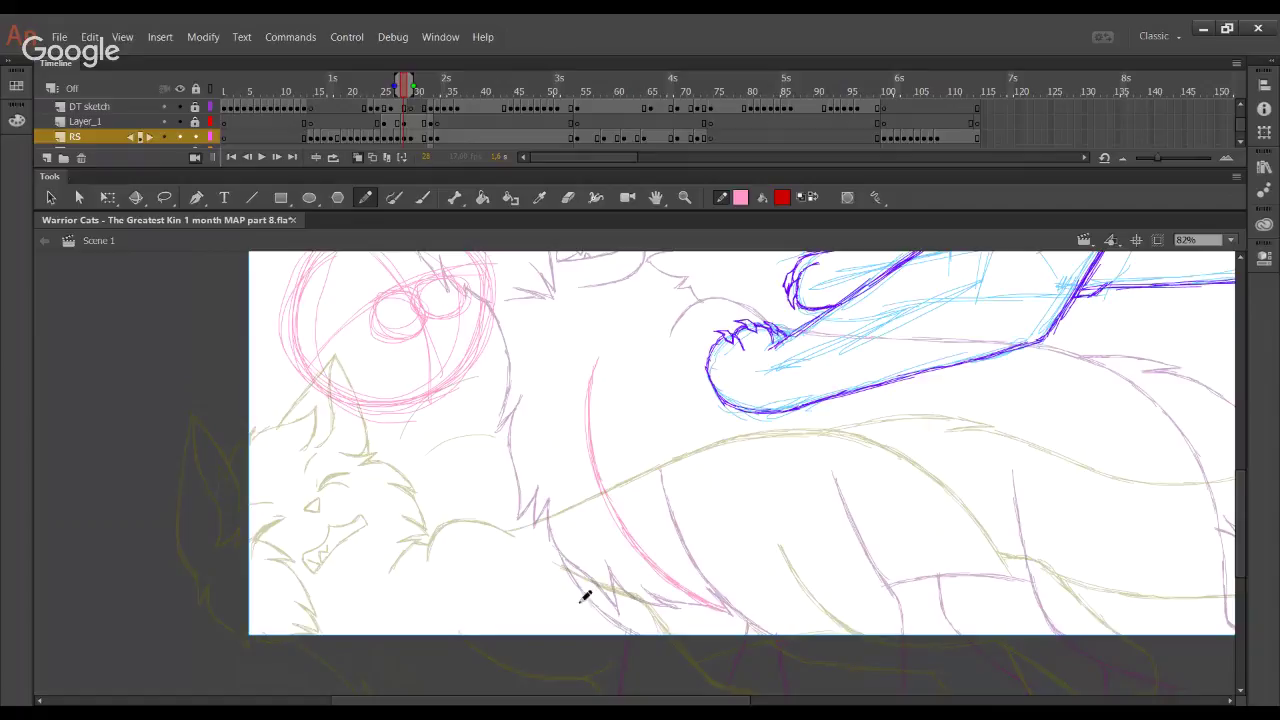
mouse_move(752, 628)
mouse_down()
mouse_move(693, 441)
mouse_move(663, 437)
mouse_move(687, 530)
mouse_move(797, 618)
mouse_up()
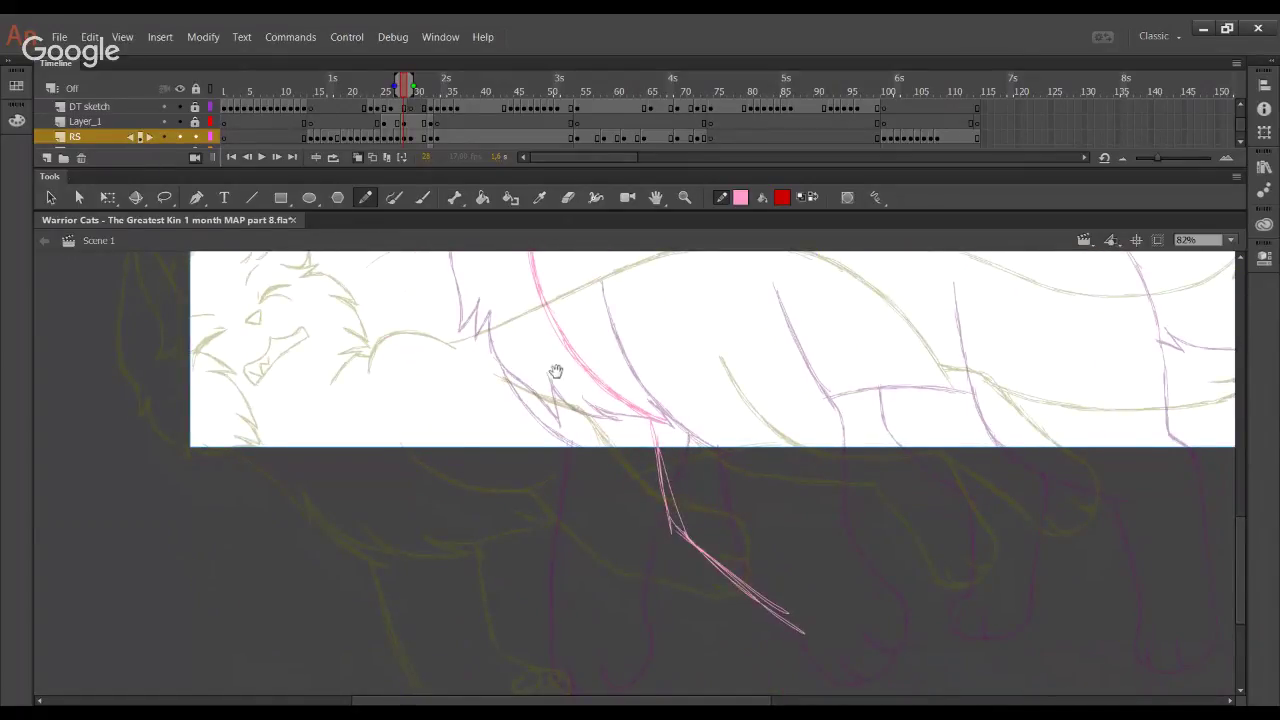
Sketch the back line as one long pink curve from the head over the body and down the rump
mouse_move(577, 414)
mouse_down()
mouse_move(683, 567)
mouse_move(457, 503)
mouse_move(491, 437)
mouse_up()
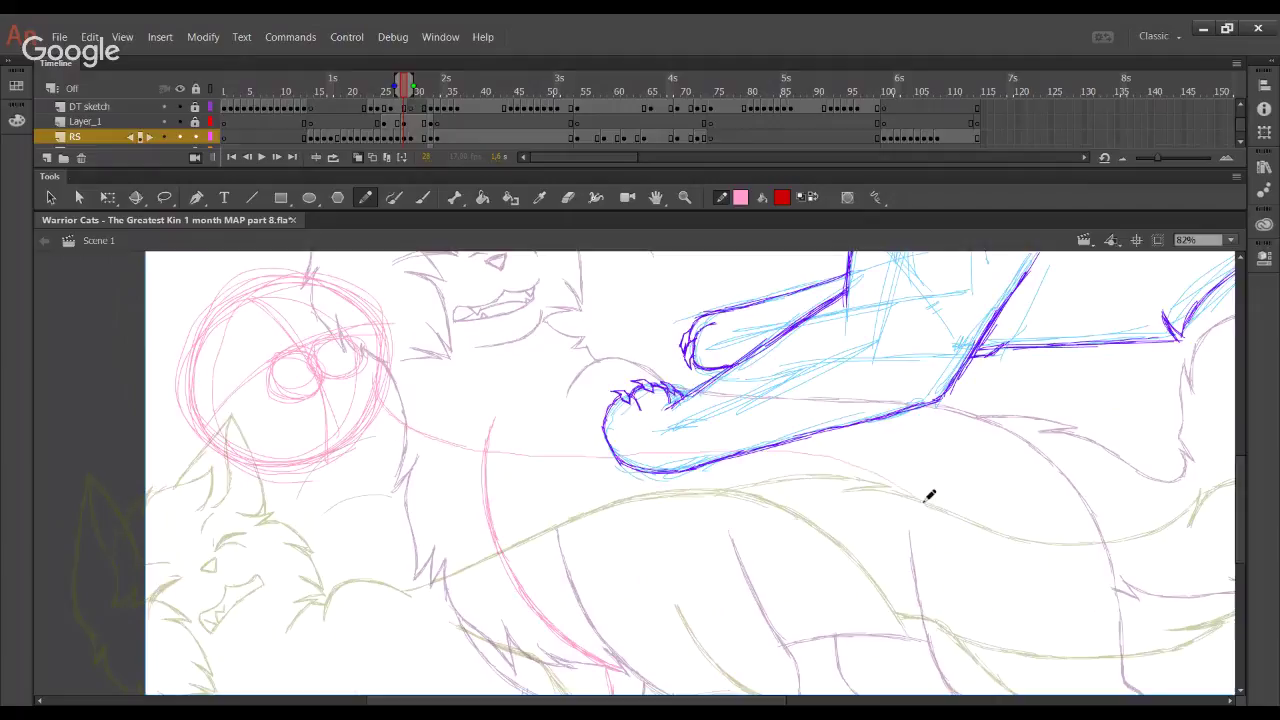
scroll(866, 418, down, 3)
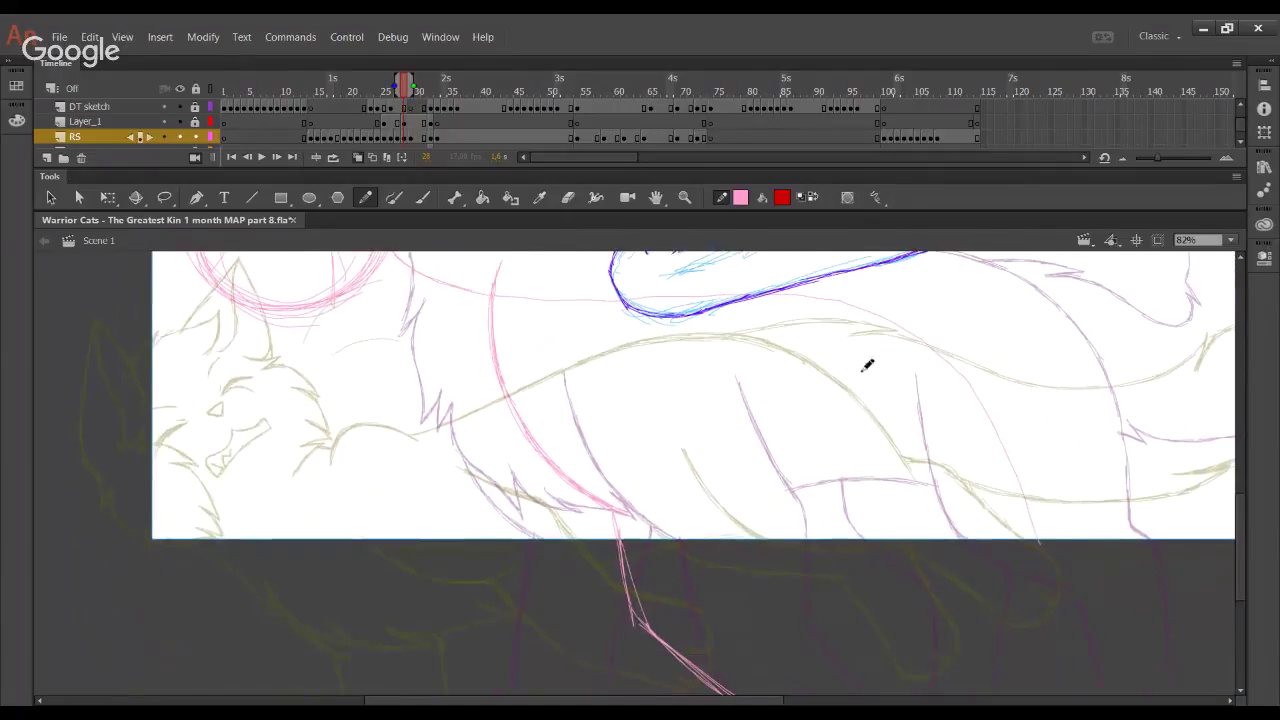
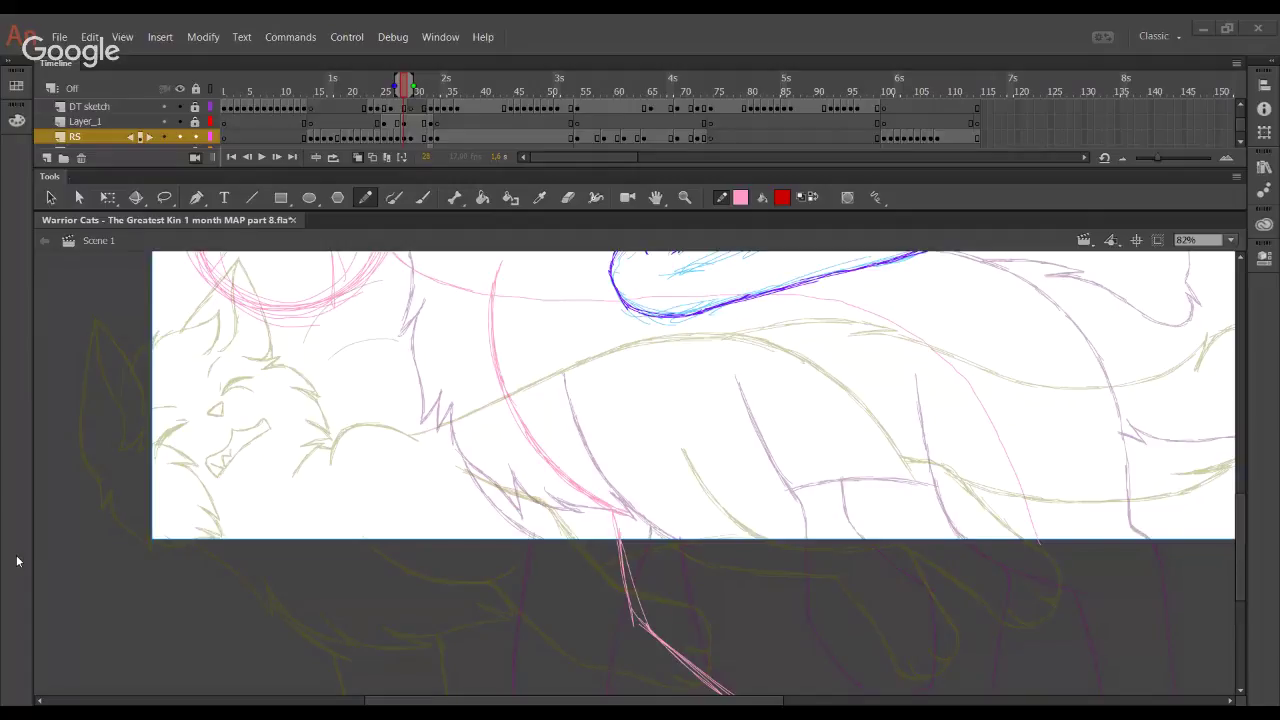
click(51, 375)
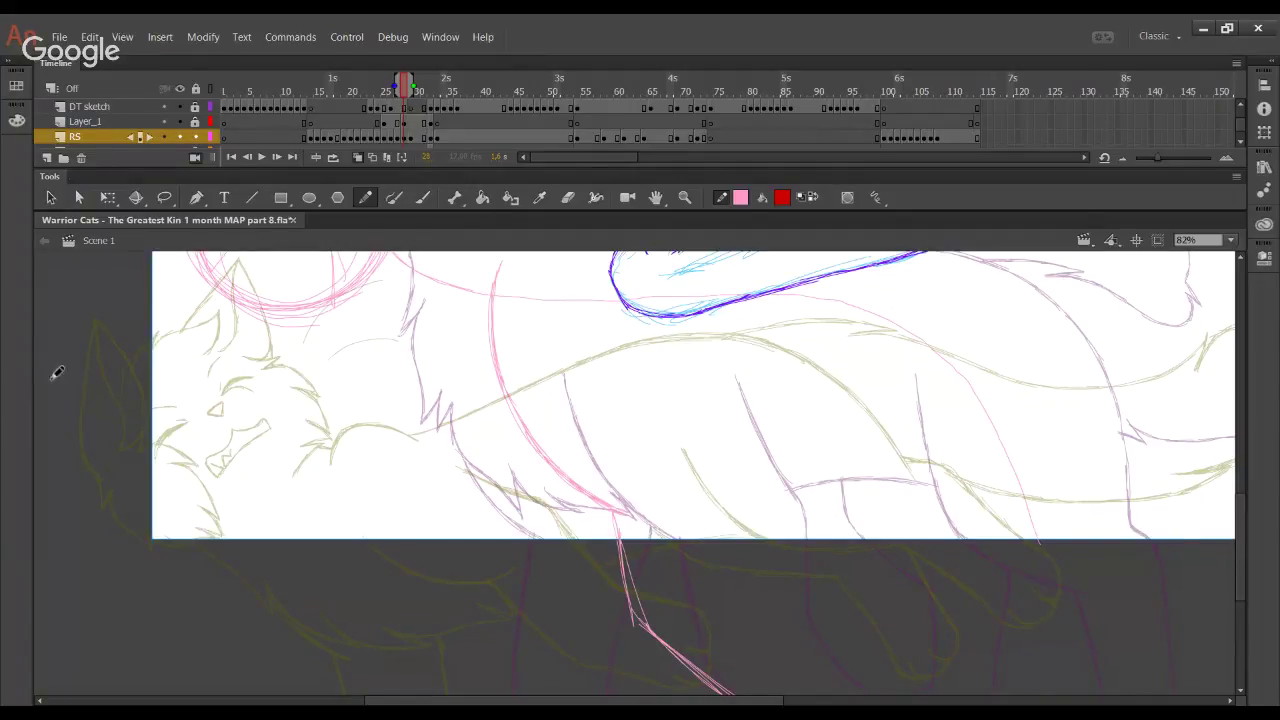
key(space)
Sketch the far foreleg in pink, with a shoulder curve near the chest and a straight lower leg
drag(577, 410, 618, 388)
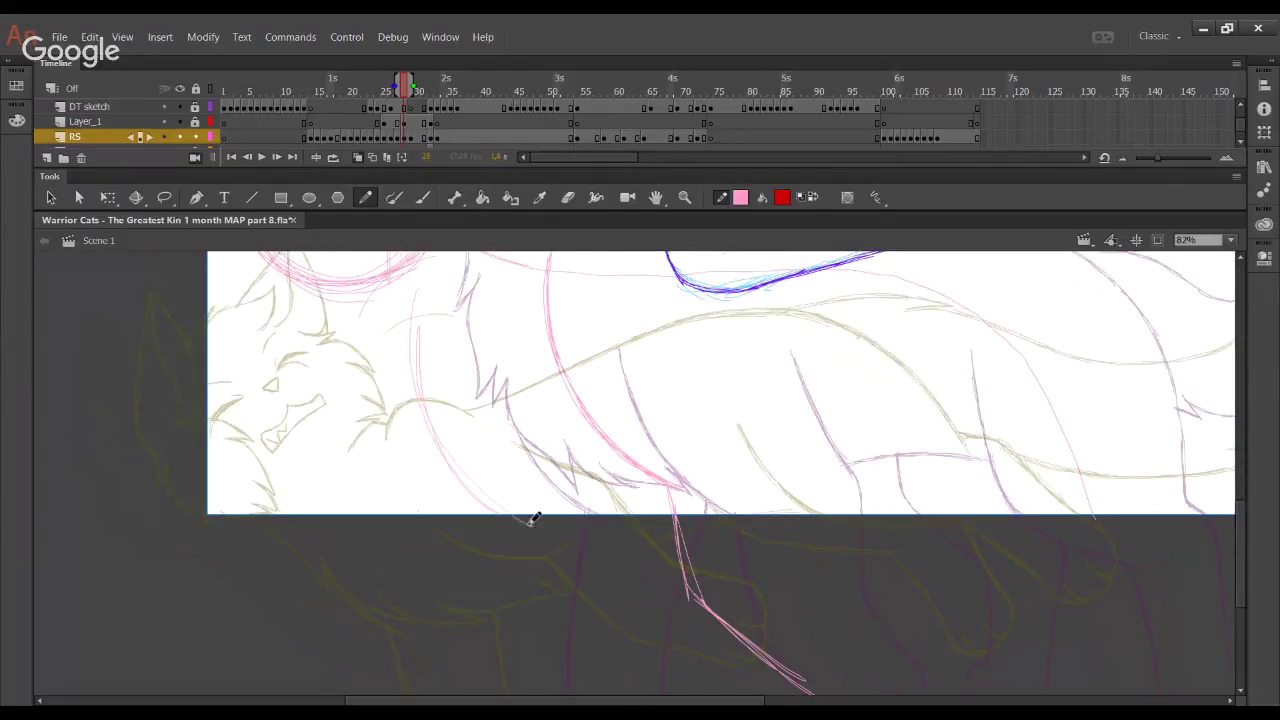
drag(551, 531, 541, 347)
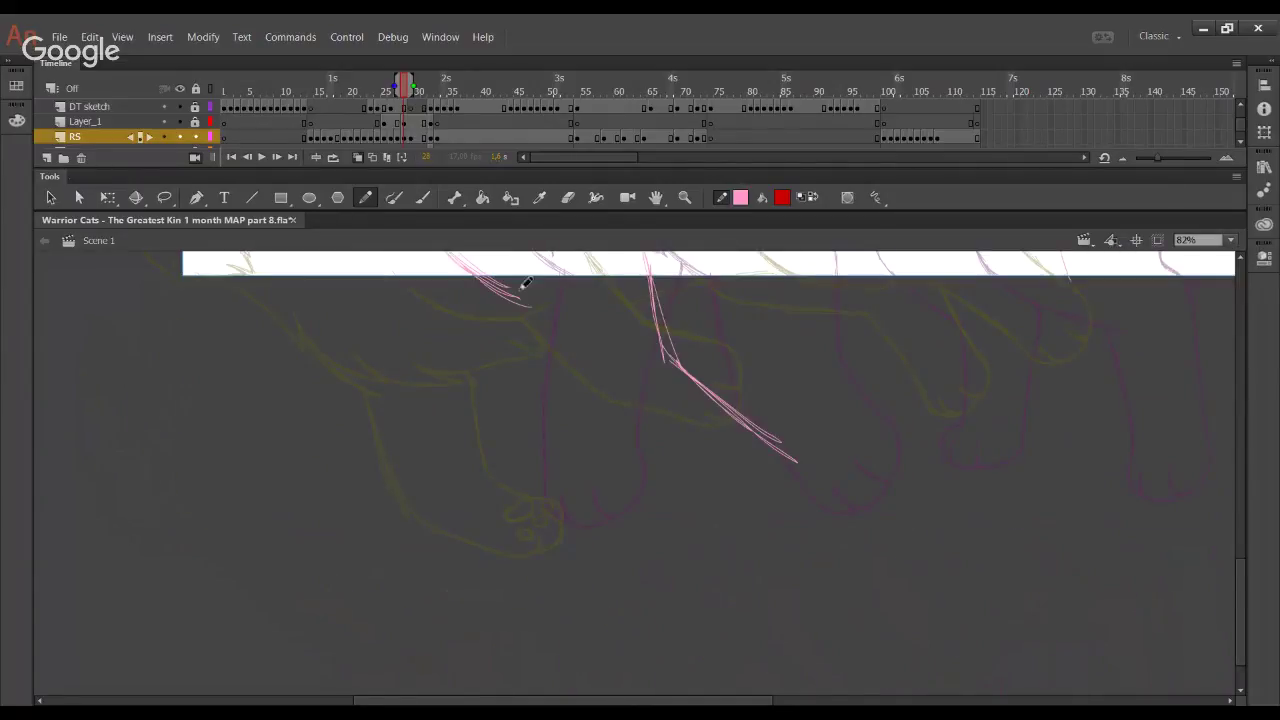
mouse_move(520, 288)
mouse_down()
mouse_move(513, 429)
mouse_move(566, 524)
mouse_up()
drag(560, 334, 591, 606)
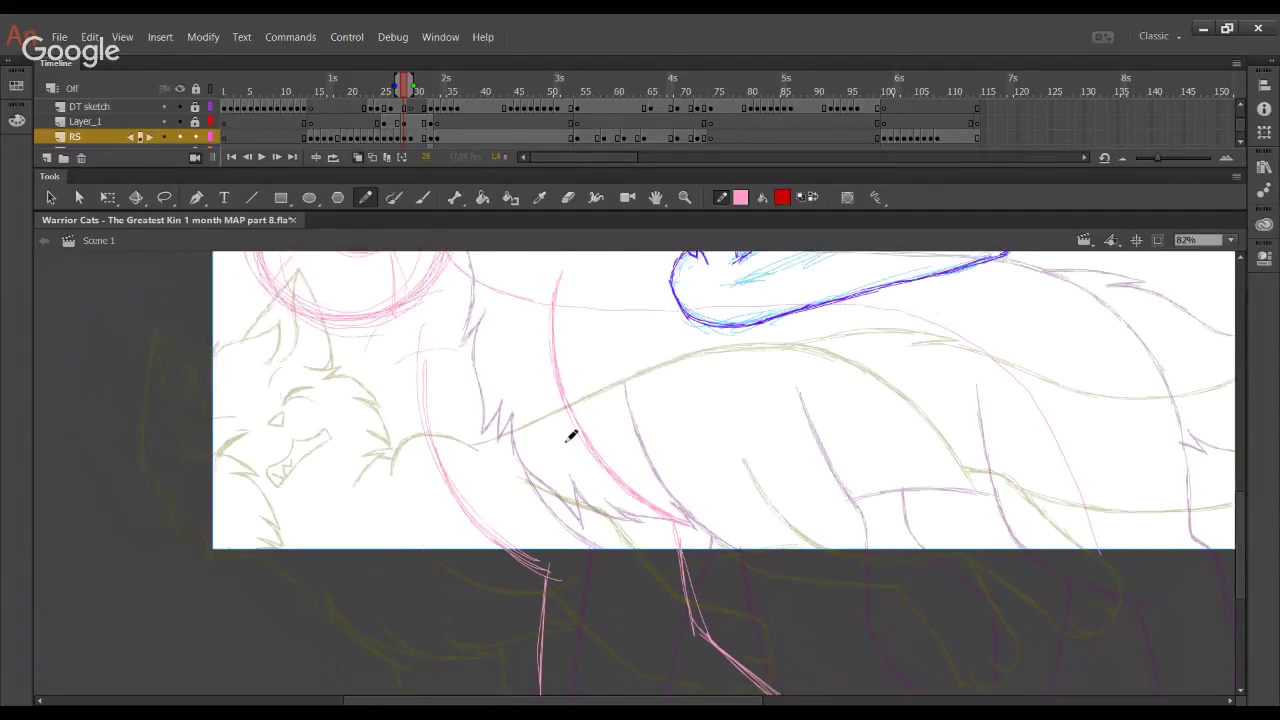
drag(548, 350, 600, 433)
Sketch the chest line from the head down to the forelegs and continue it as the belly line
scroll(549, 457, down, 2)
drag(380, 303, 422, 365)
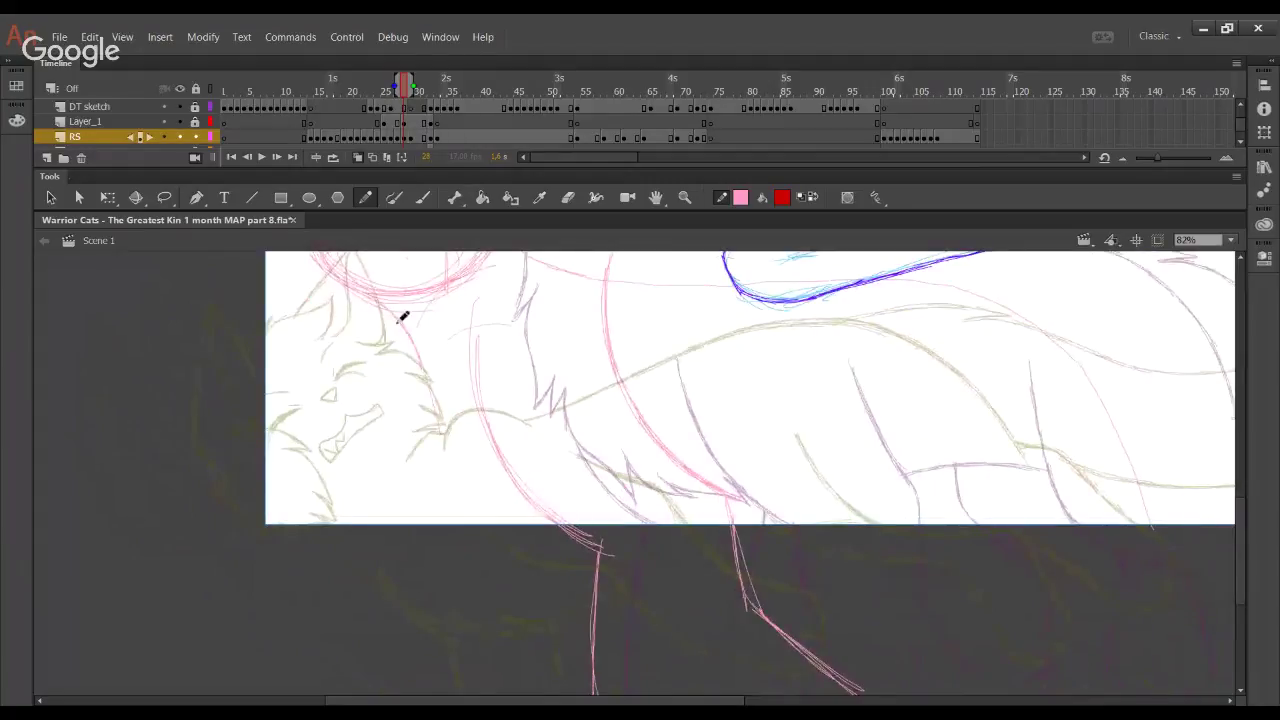
mouse_move(617, 524)
mouse_down()
mouse_move(658, 535)
mouse_move(564, 525)
mouse_move(789, 512)
mouse_move(749, 505)
mouse_move(732, 511)
mouse_move(960, 507)
mouse_move(750, 505)
mouse_move(948, 507)
mouse_move(772, 494)
mouse_up()
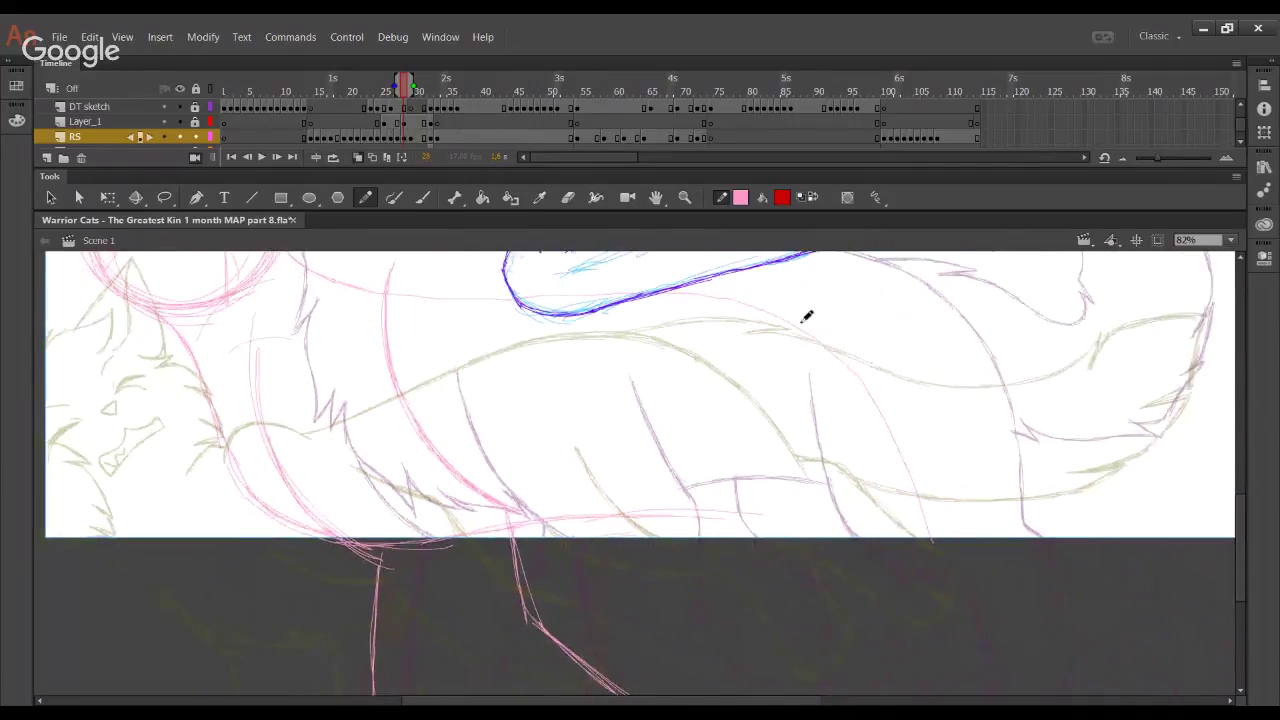
Swap the stroke colour to red and draw the hind leg's front curve from the flank to below the stage
click(812, 197)
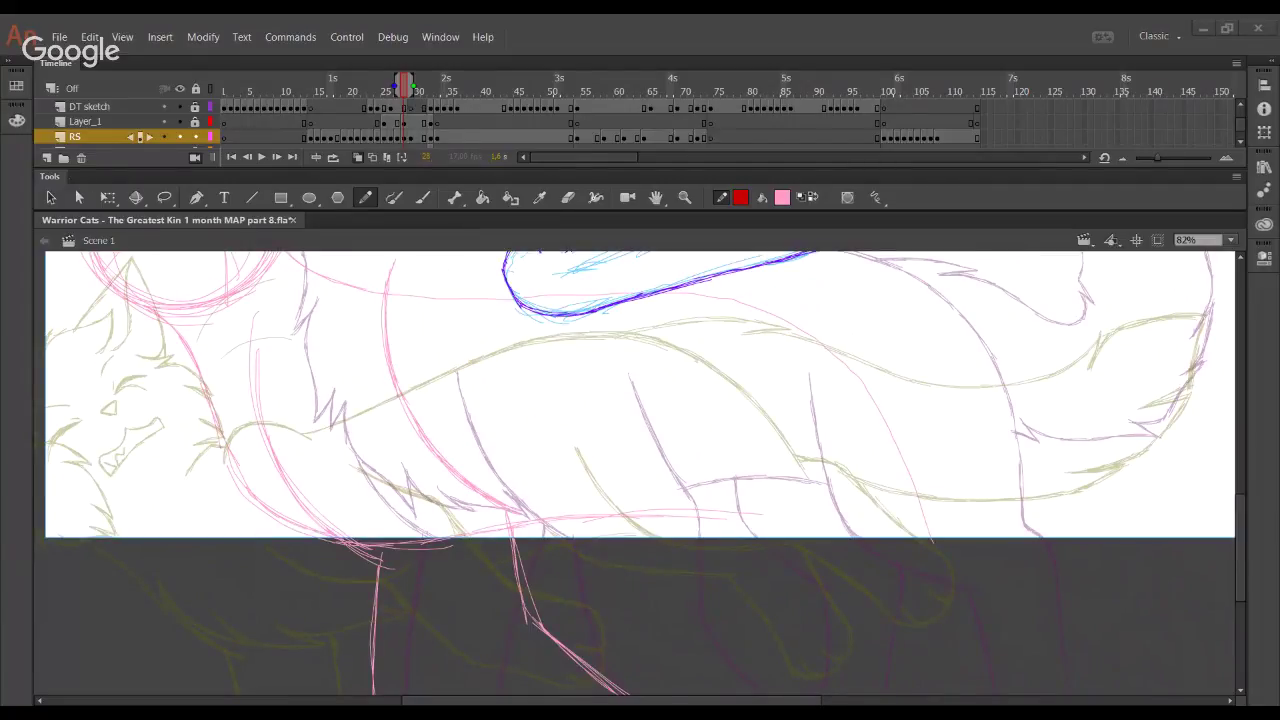
click(2, 614)
drag(755, 430, 708, 420)
click(412, 705)
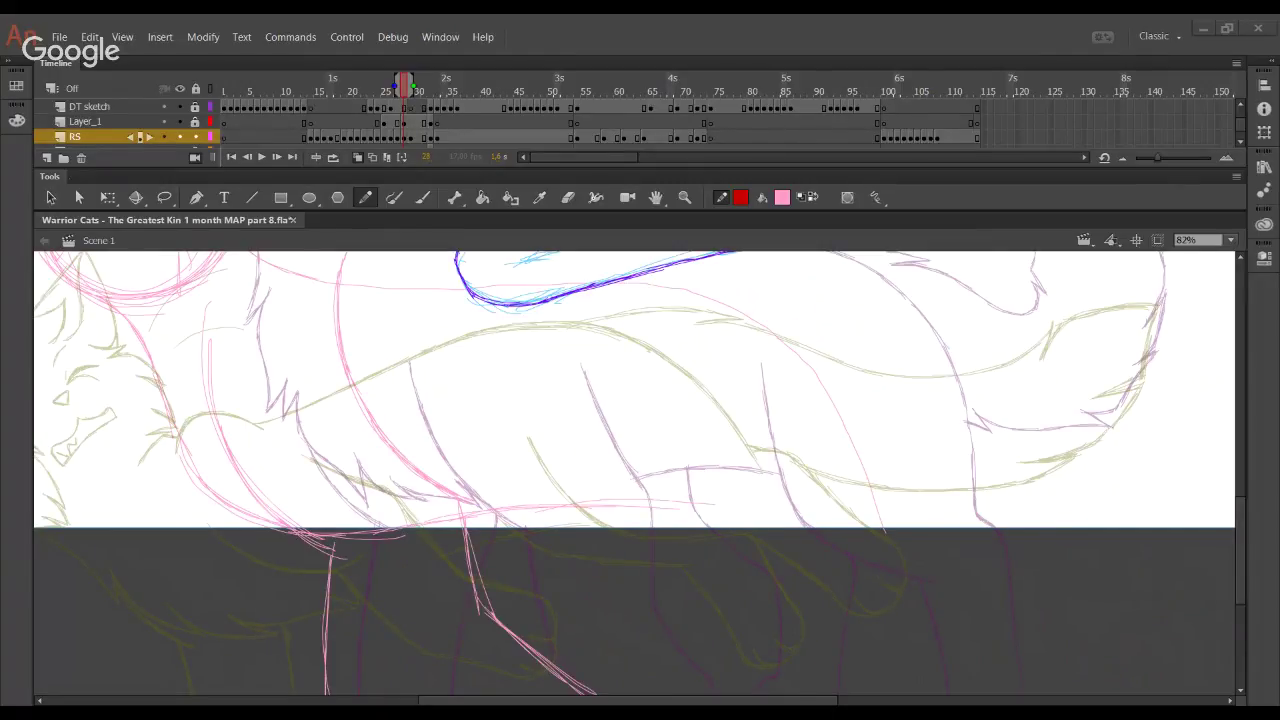
scroll(597, 389, right, 1)
drag(588, 396, 662, 515)
drag(588, 396, 793, 550)
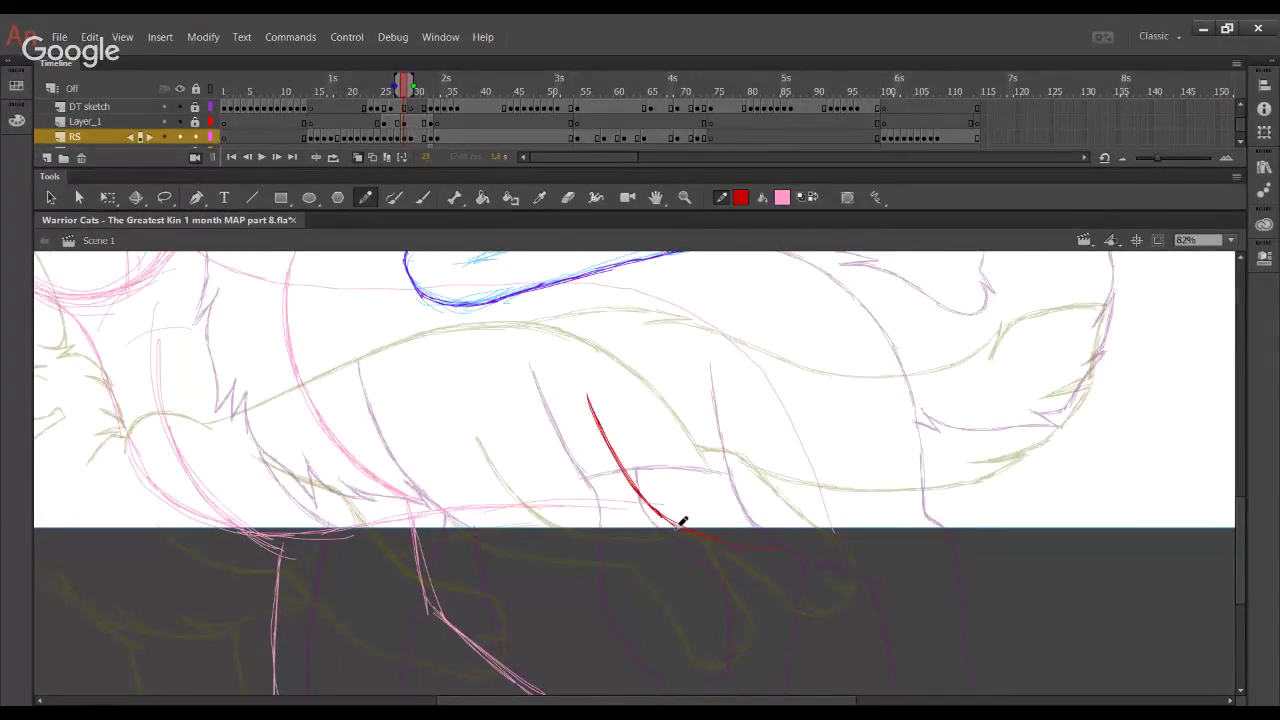
mouse_move(678, 520)
mouse_down()
mouse_move(705, 536)
mouse_move(801, 552)
mouse_up()
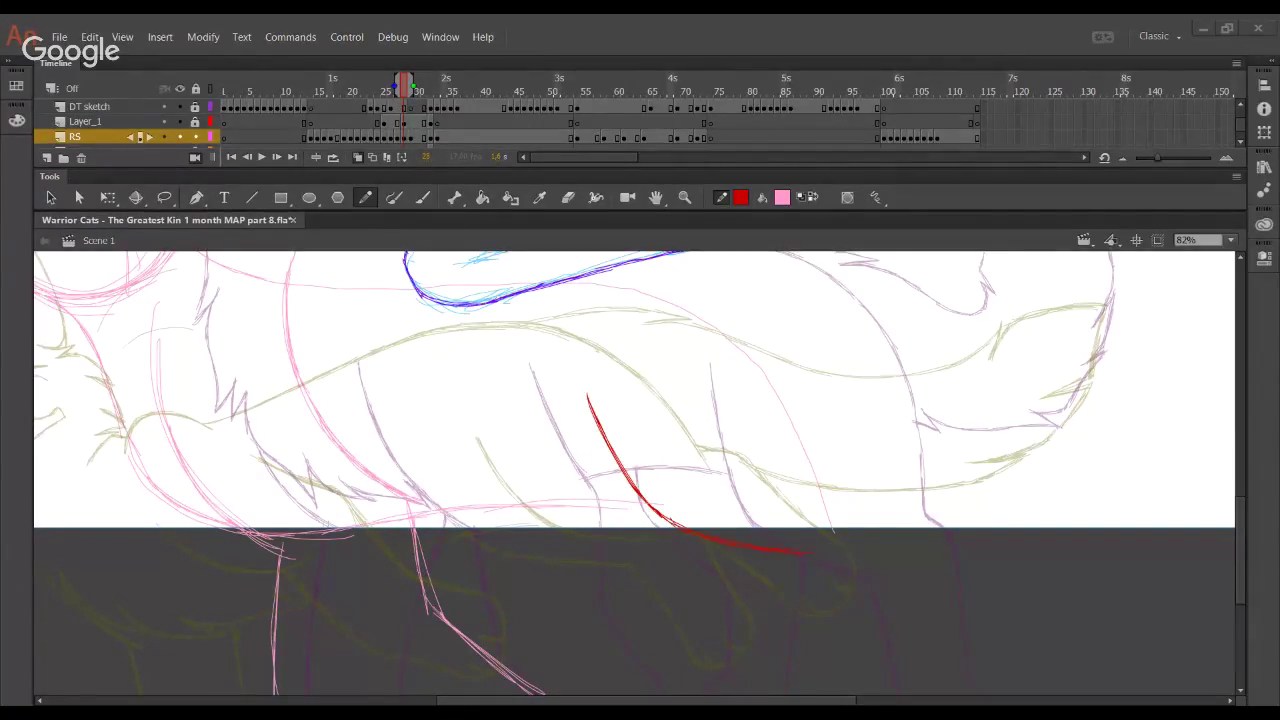
Draw the shoulder hump as a short red arc over the top of the near foreleg
drag(657, 500, 793, 650)
drag(456, 482, 484, 446)
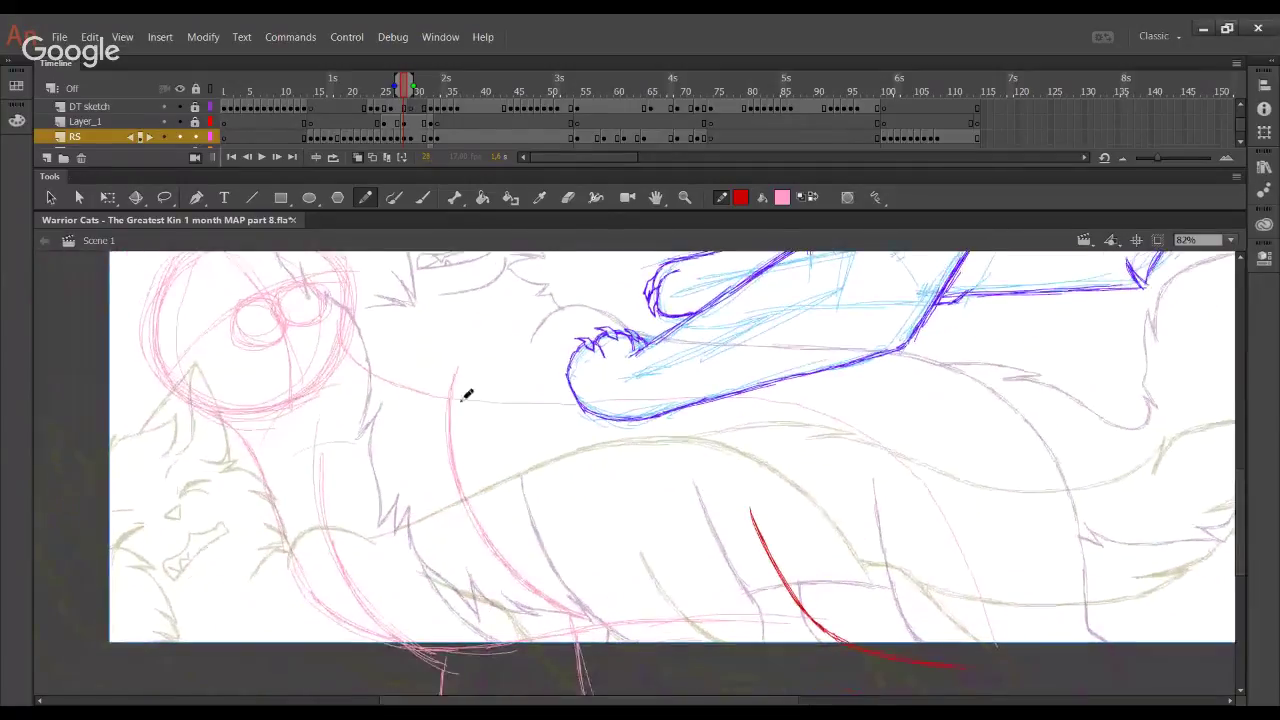
mouse_move(457, 371)
mouse_down()
mouse_move(418, 389)
mouse_move(465, 371)
mouse_move(509, 402)
mouse_up()
key(ctrl+z)
key(ctrl+z)
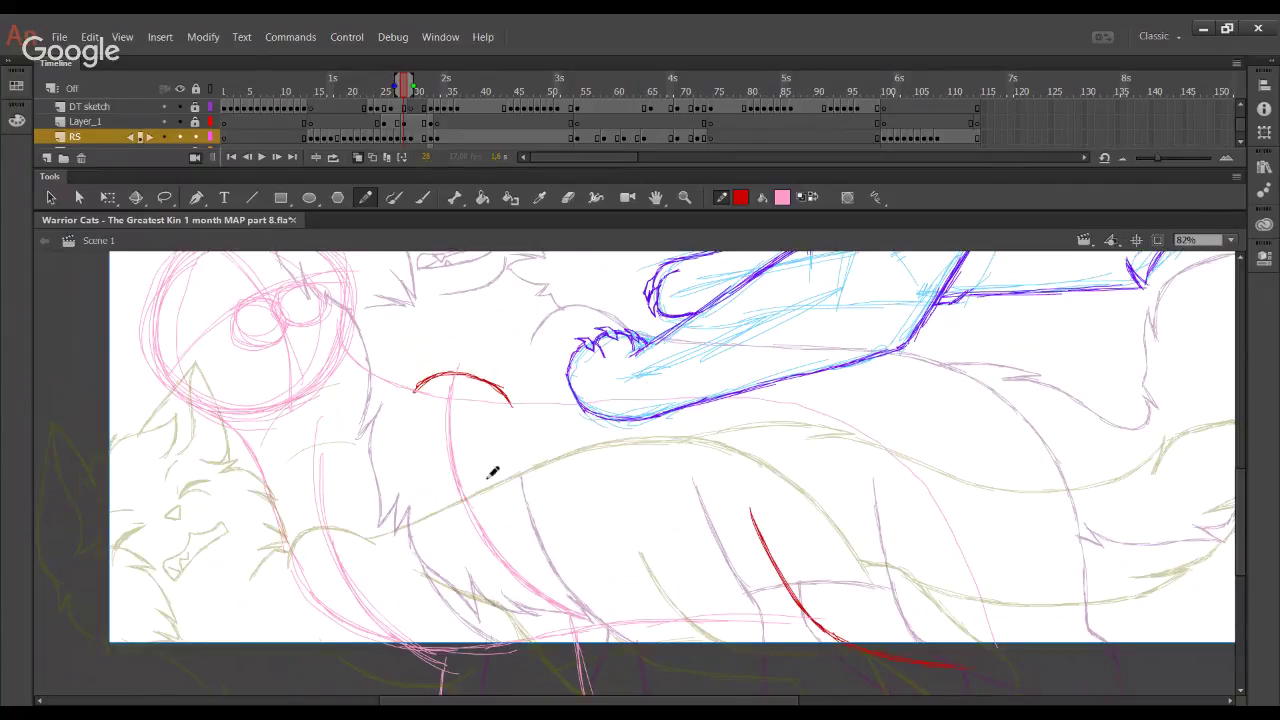
drag(485, 462, 514, 431)
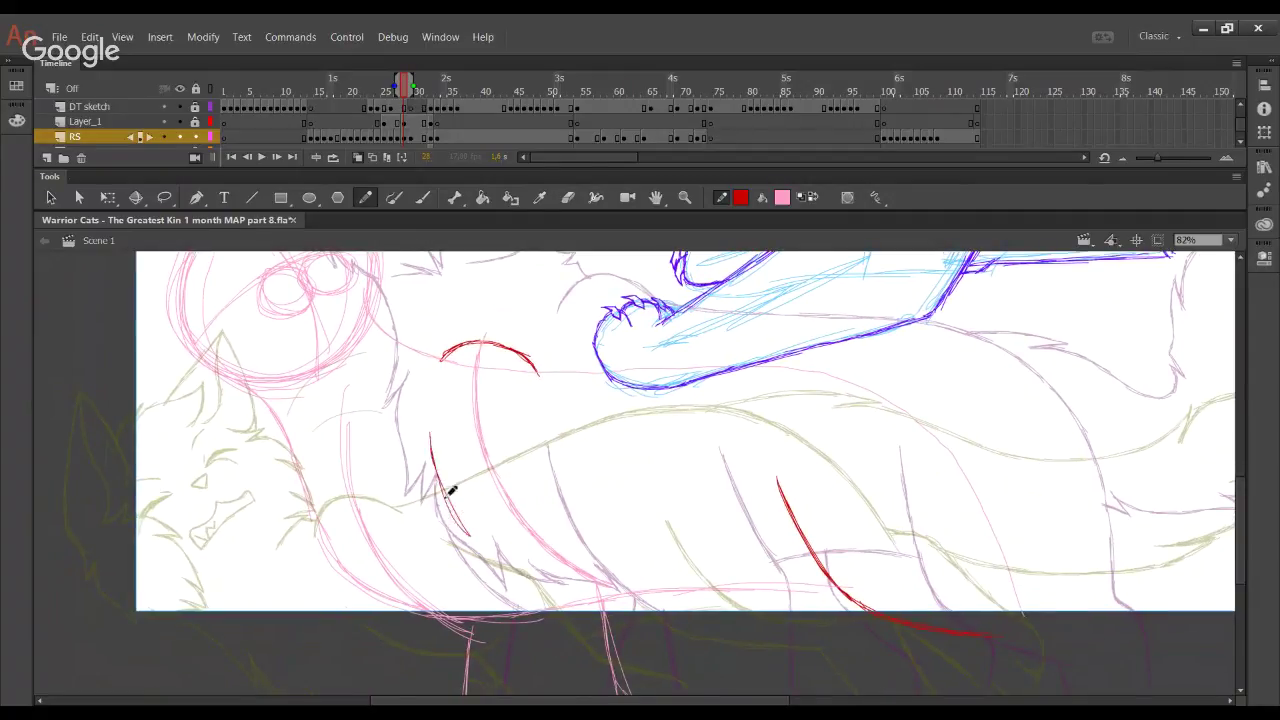
Draw the near foreleg's front curve in red from the shoulder area down to the stage's lower edge
mouse_move(437, 490)
mouse_down()
mouse_move(487, 586)
mouse_move(520, 602)
mouse_up()
mouse_move(467, 556)
mouse_down()
mouse_move(571, 603)
mouse_move(496, 572)
mouse_move(520, 594)
mouse_move(602, 607)
mouse_move(516, 596)
mouse_move(566, 611)
mouse_up()
key(ctrl+z)
key(ctrl+z)
key(ctrl+z)
drag(467, 561, 530, 601)
mouse_move(448, 543)
mouse_down()
mouse_move(547, 607)
mouse_move(506, 593)
mouse_up()
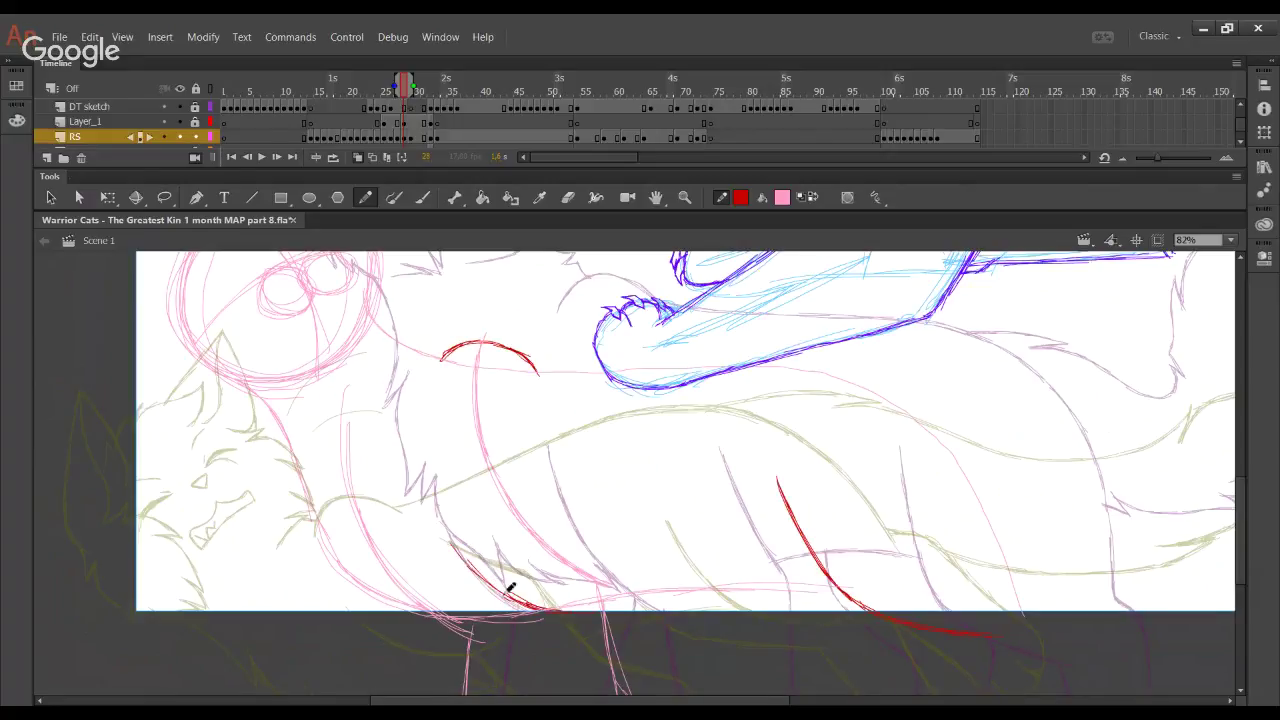
mouse_move(443, 520)
mouse_down()
mouse_move(482, 572)
mouse_move(434, 491)
mouse_up()
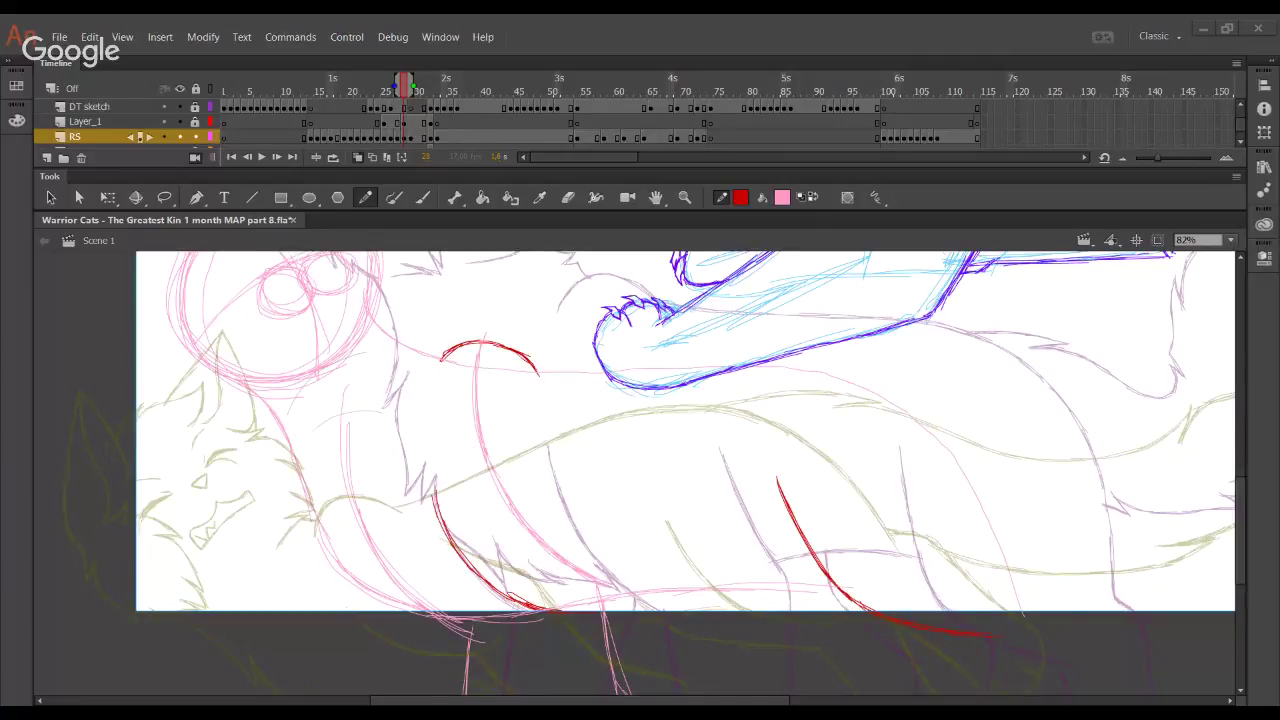
Continue the near foreleg's front line below the stage, bending it backward toward the paw
click(9, 536)
drag(573, 556, 691, 591)
key(ctrl+z)
key(space)
scroll(564, 485, down, 5)
drag(590, 483, 685, 550)
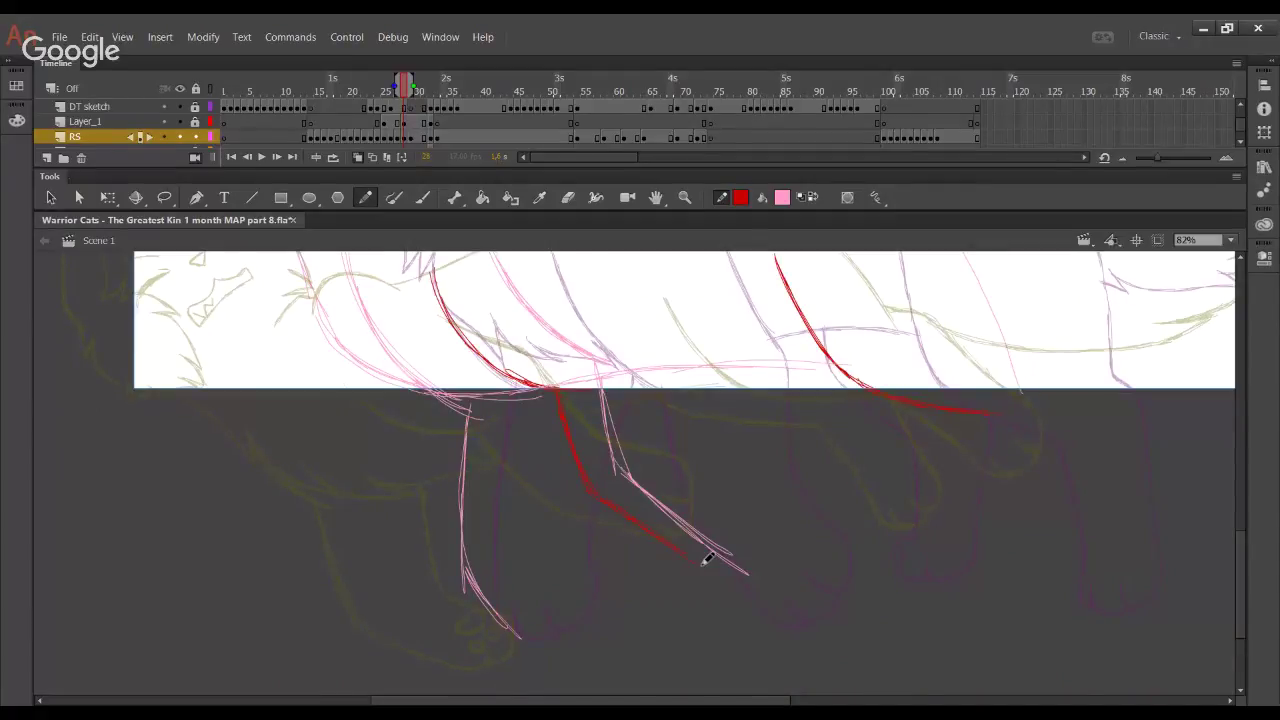
drag(703, 563, 724, 682)
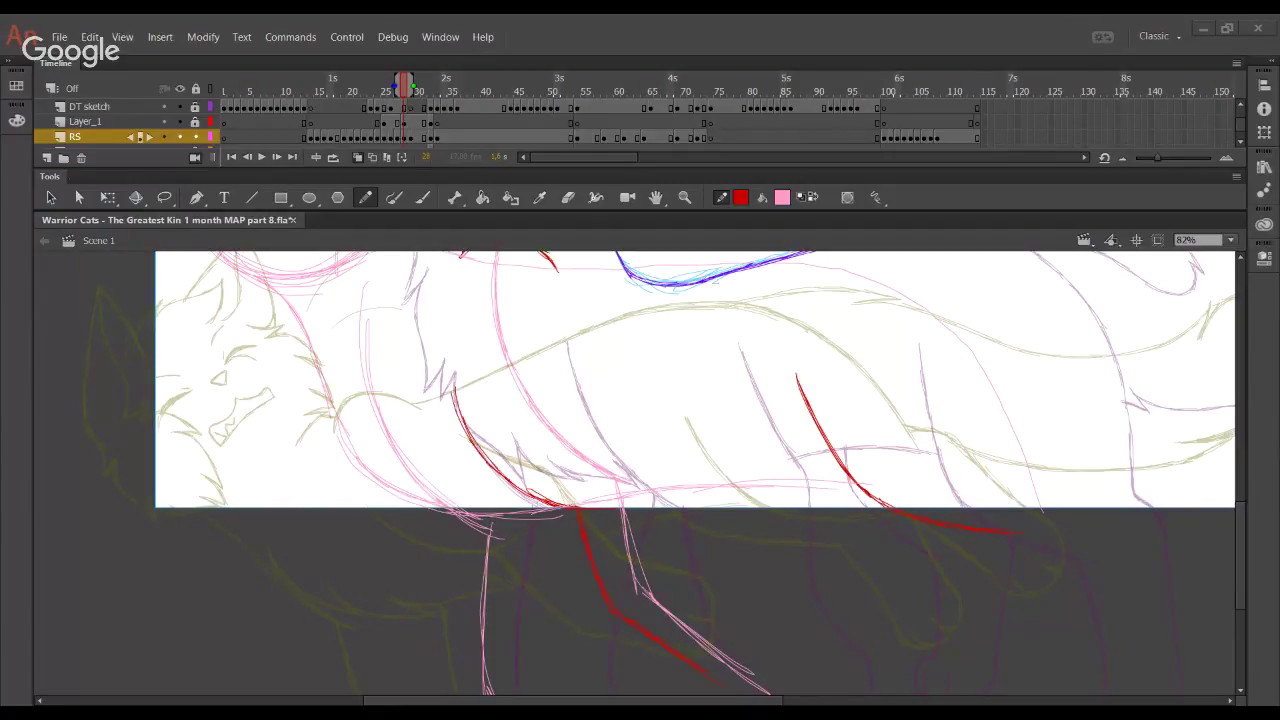
Draw the near foreleg's rear line in red, slanting to the elbow and turning down past the stage's lower edge
click(8, 505)
scroll(640, 415, up, 2)
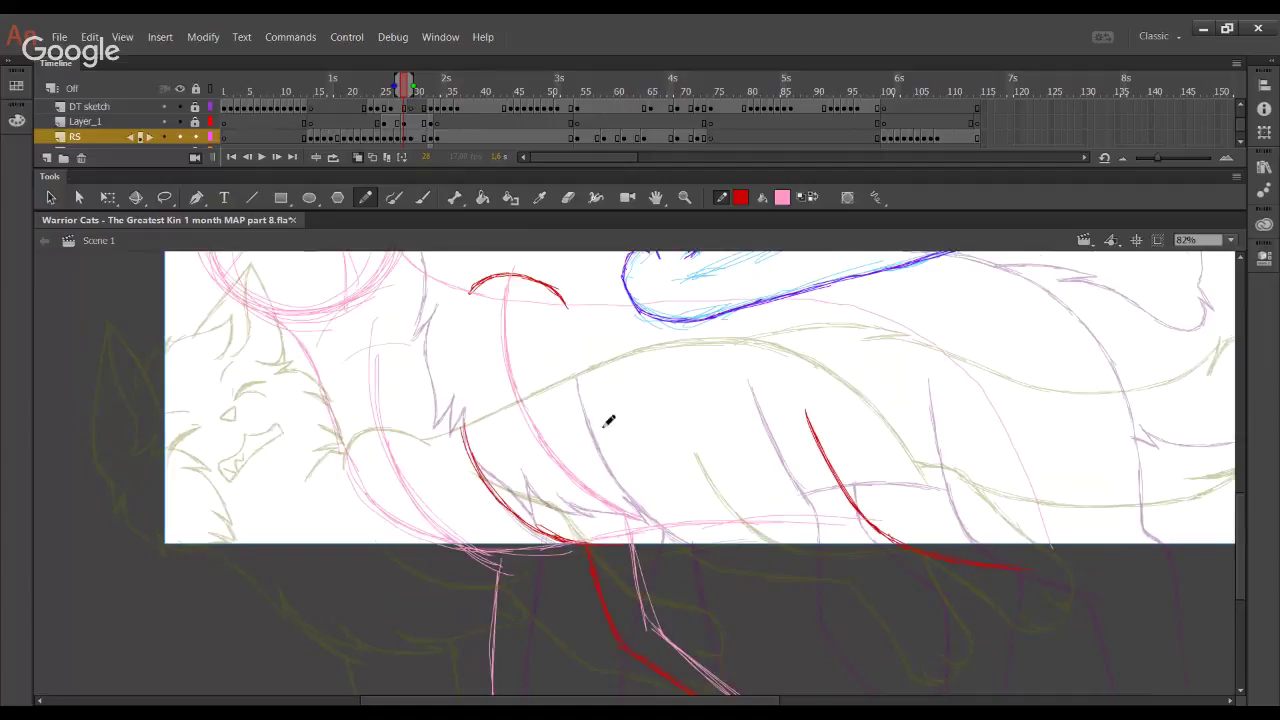
mouse_move(596, 410)
mouse_down()
mouse_move(655, 503)
mouse_move(655, 490)
mouse_move(684, 520)
mouse_move(677, 508)
mouse_move(700, 577)
mouse_up()
key(ctrl+z)
key(ctrl+z)
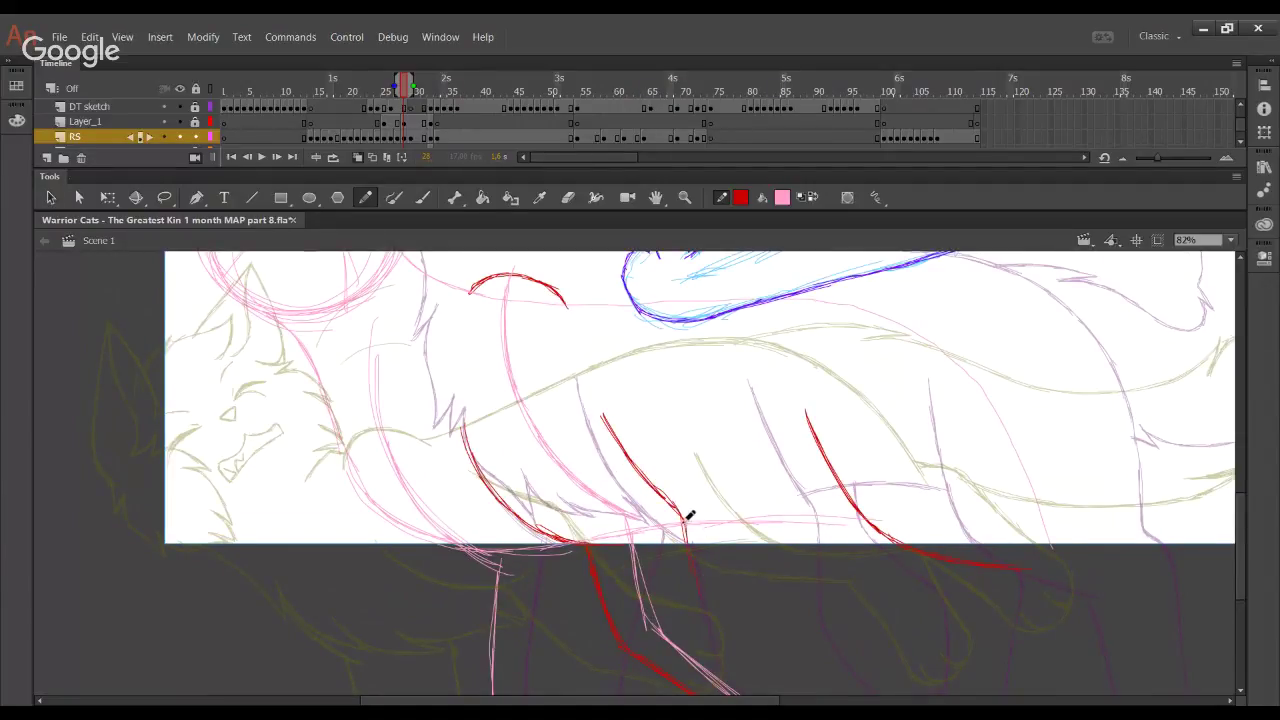
drag(684, 520, 704, 591)
drag(650, 480, 620, 432)
ctrl+double_click(626, 451)
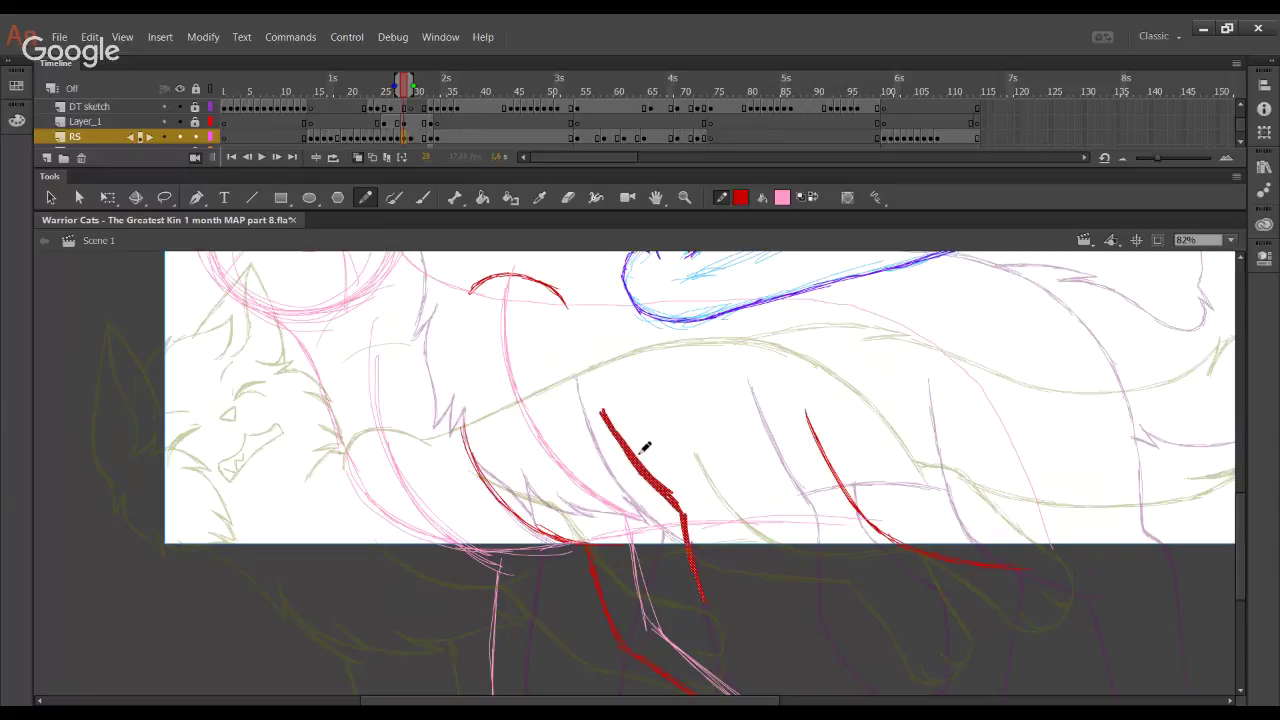
ctrl+click(731, 452)
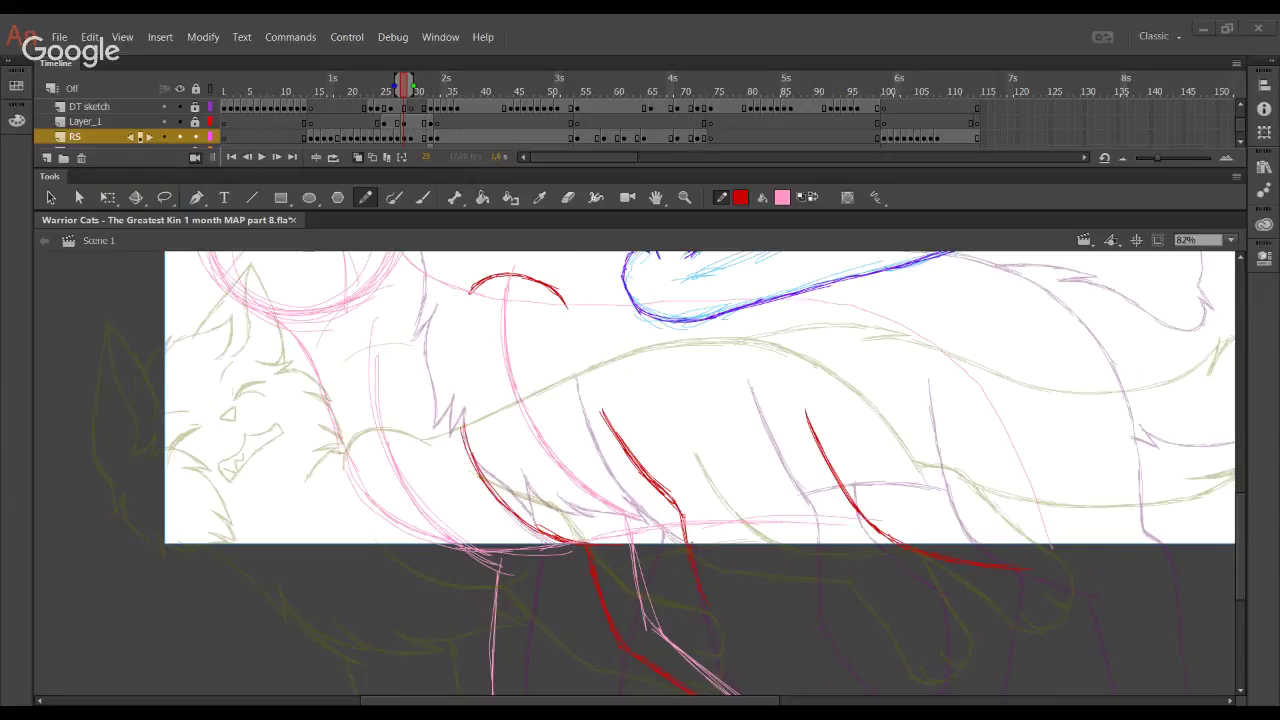
click(3, 518)
Draw the back line in red from the shoulder hump across the middle of the back
key(space)
mouse_move(724, 492)
mouse_down()
mouse_move(711, 577)
mouse_move(566, 480)
mouse_move(663, 480)
mouse_move(649, 447)
mouse_move(738, 529)
mouse_move(825, 575)
mouse_up()
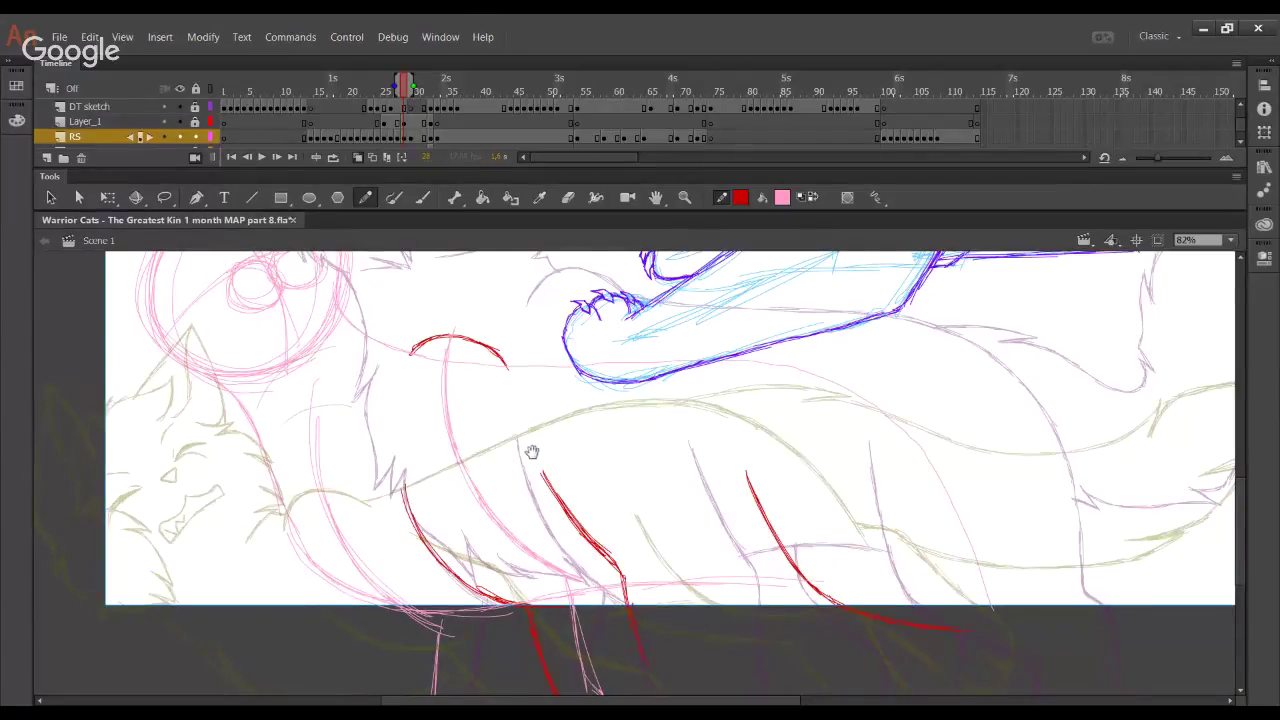
drag(532, 452, 562, 498)
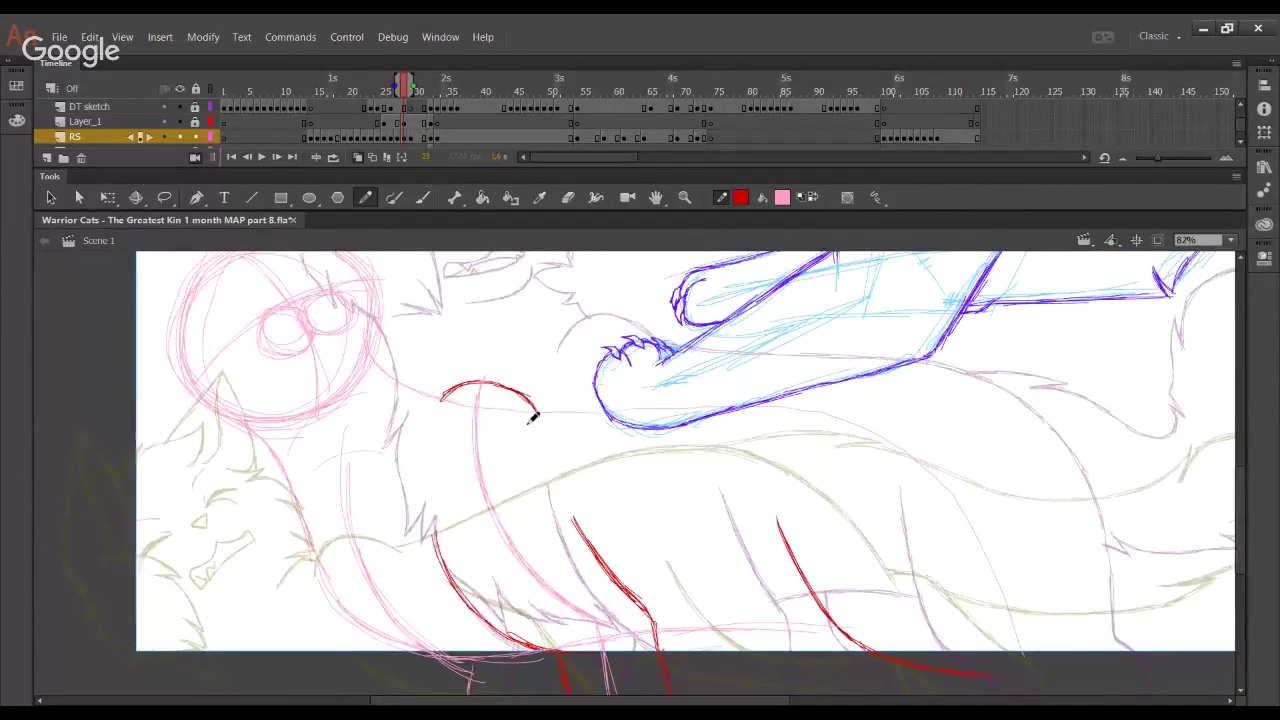
mouse_move(533, 412)
mouse_down()
mouse_move(605, 407)
mouse_move(536, 406)
mouse_move(872, 398)
mouse_up()
key(ctrl+z)
key(ctrl+z)
key(ctrl+z)
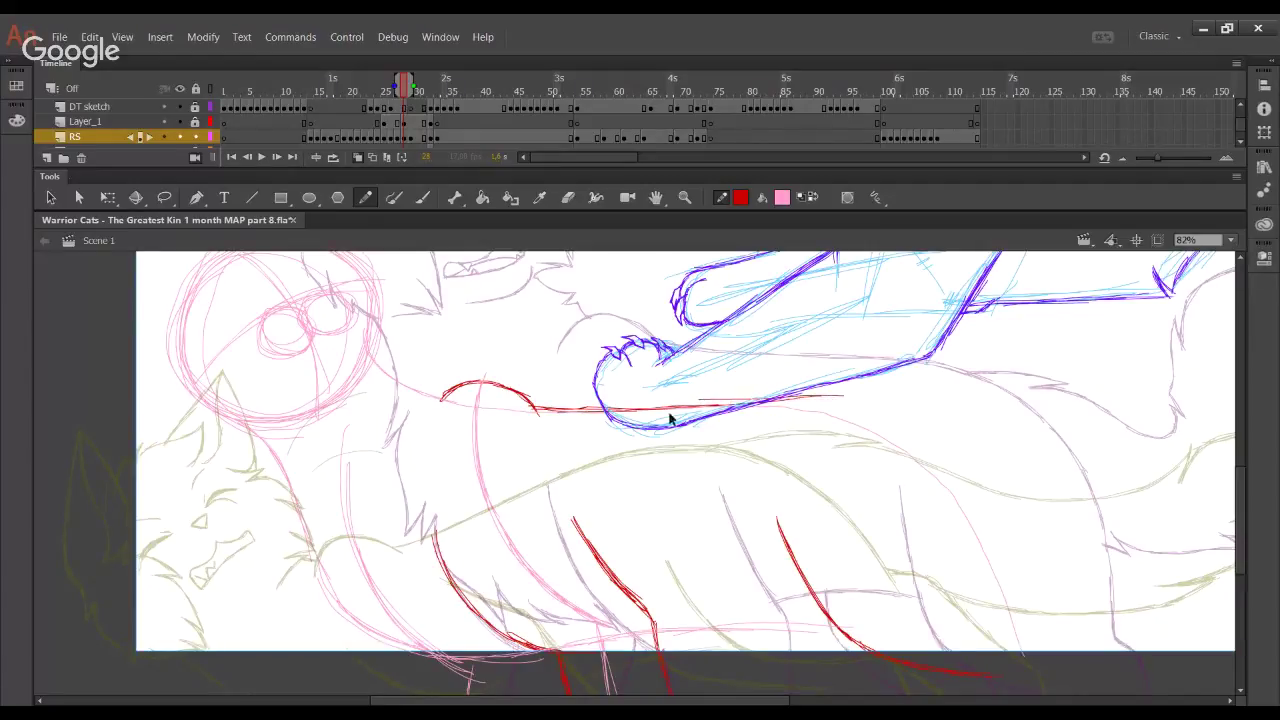
drag(594, 409, 741, 404)
drag(652, 409, 821, 399)
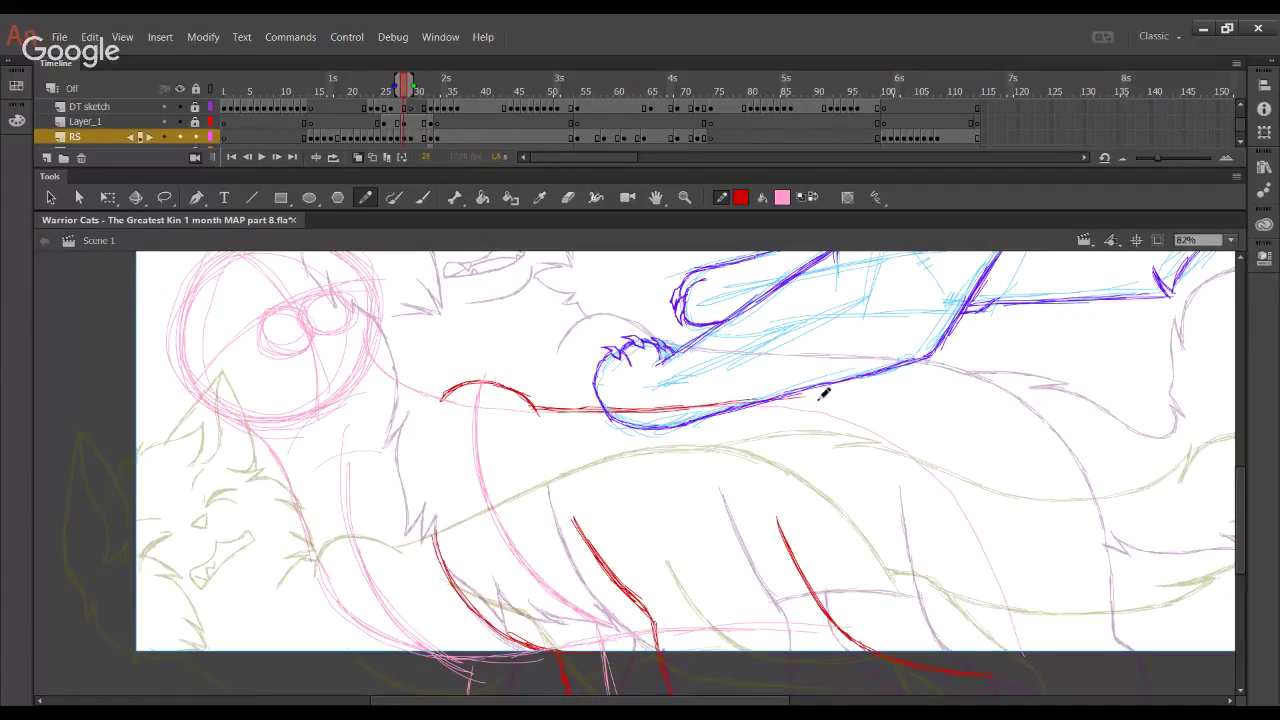
Extend the red back line over the rump and down the rear of the thigh with overlapping strokes
mouse_move(697, 406)
mouse_down()
mouse_move(844, 399)
mouse_move(892, 415)
mouse_up()
drag(781, 398, 936, 438)
drag(850, 404, 950, 466)
key(ctrl+z)
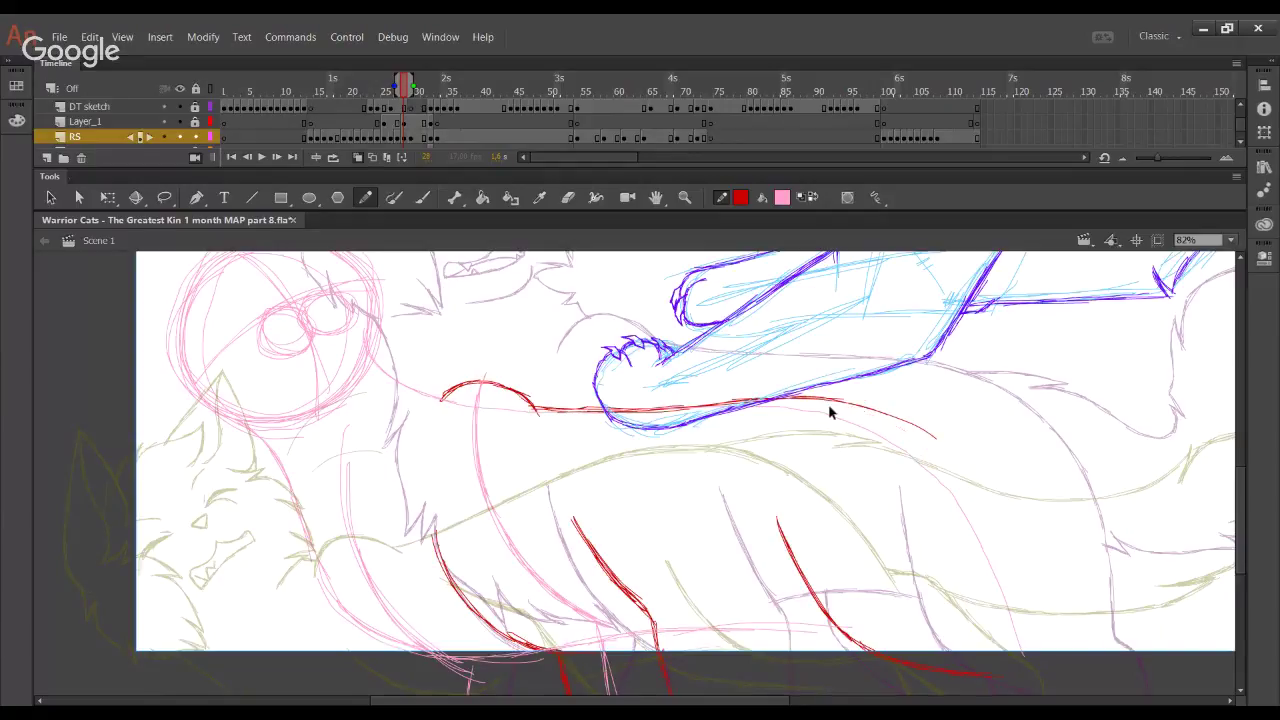
key(ctrl+z)
mouse_move(791, 398)
mouse_down()
mouse_move(888, 416)
mouse_move(977, 488)
mouse_up()
drag(882, 418, 990, 529)
drag(936, 449, 1009, 531)
mouse_move(937, 434)
mouse_down()
mouse_move(970, 479)
mouse_move(1033, 585)
mouse_up()
drag(994, 529, 1034, 627)
drag(1004, 556, 1033, 626)
drag(1017, 577, 1033, 623)
mouse_move(987, 512)
mouse_down()
mouse_move(1033, 624)
mouse_move(1022, 589)
mouse_up()
drag(965, 486, 1020, 588)
drag(924, 438, 984, 507)
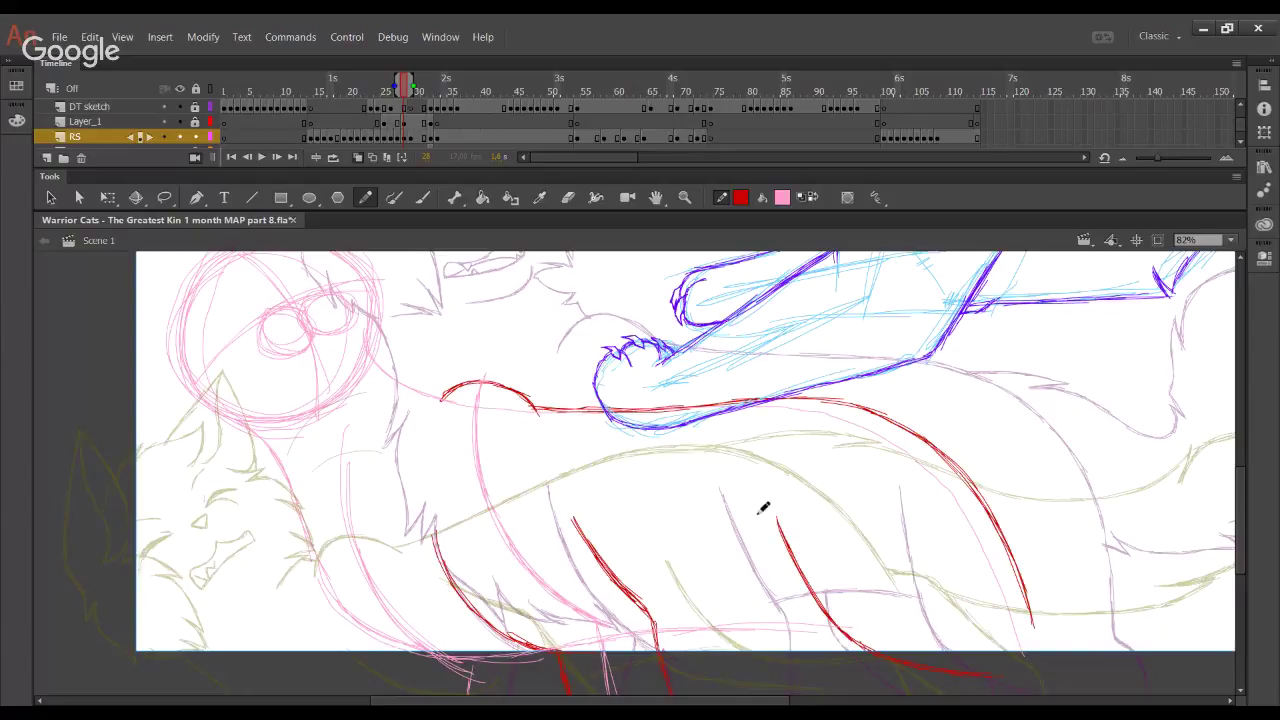
Draw the near hind leg's lower front line and its rear line, with a rounded hock, below the thigh
drag(851, 510, 624, 291)
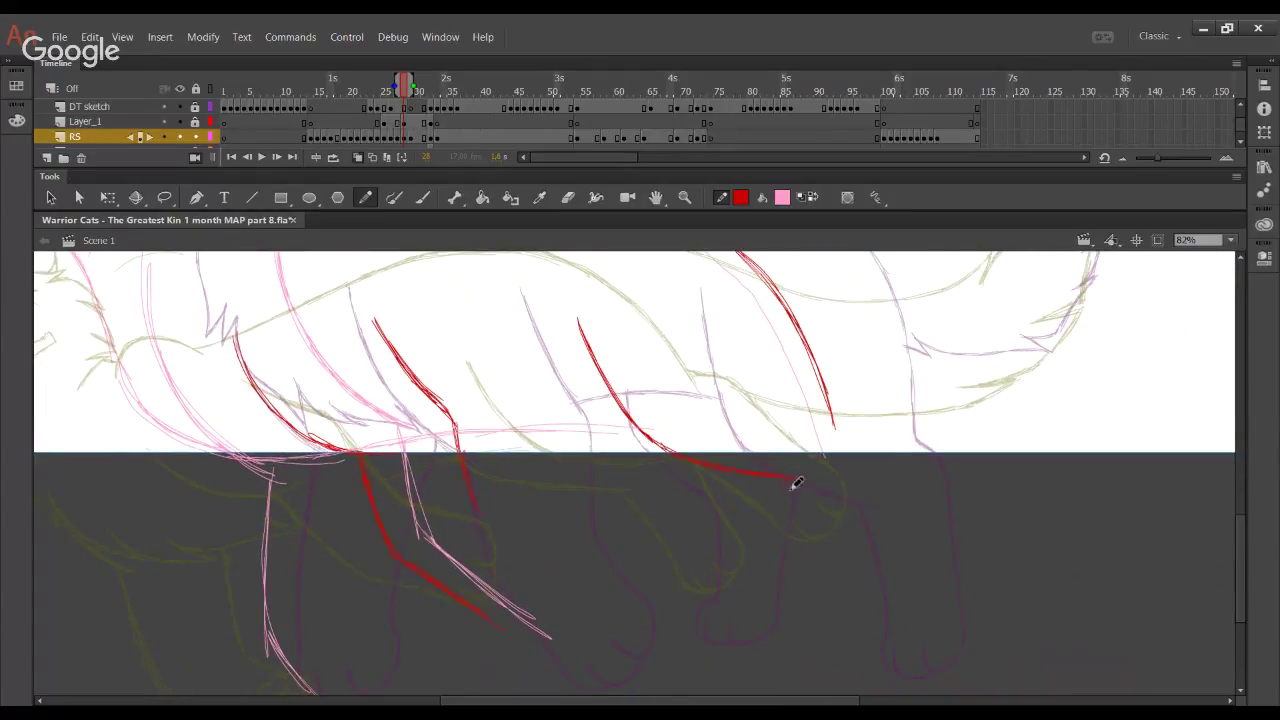
drag(783, 478, 845, 573)
drag(812, 517, 857, 591)
drag(829, 541, 858, 595)
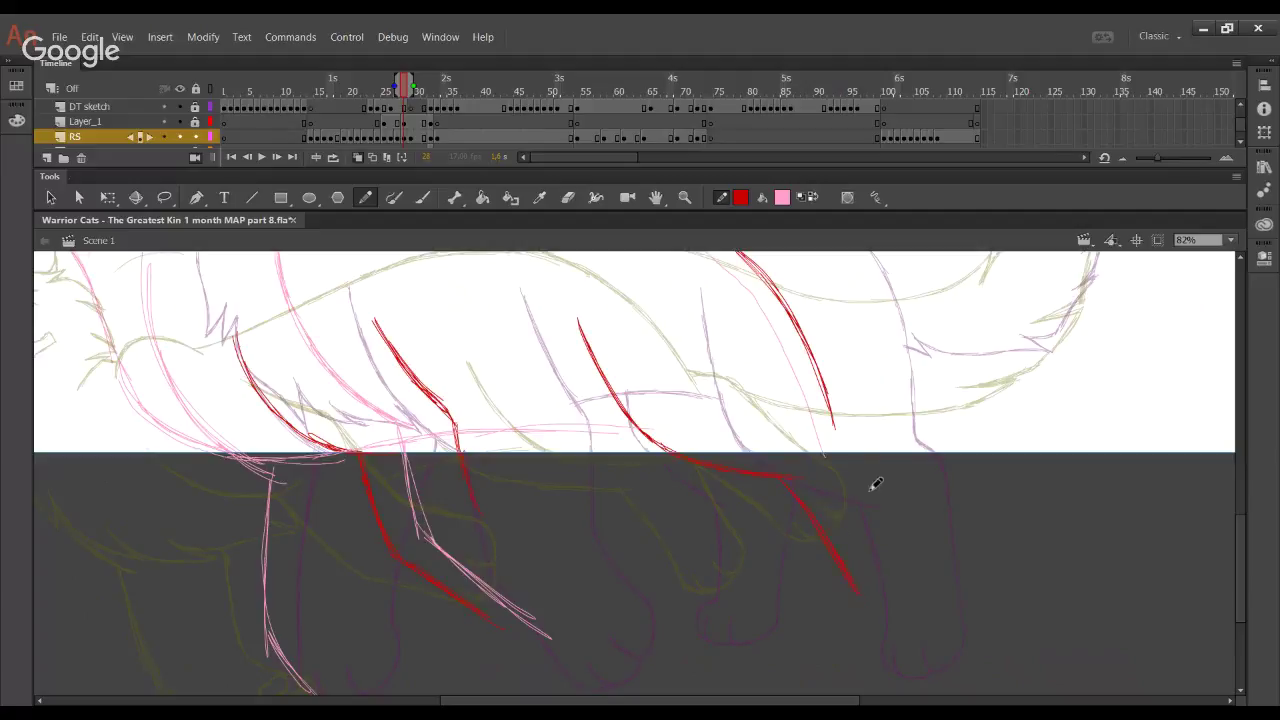
mouse_move(834, 415)
mouse_down()
mouse_move(858, 421)
mouse_move(888, 487)
mouse_up()
drag(868, 436, 925, 550)
mouse_move(886, 467)
mouse_down()
mouse_move(927, 565)
mouse_move(876, 438)
mouse_up()
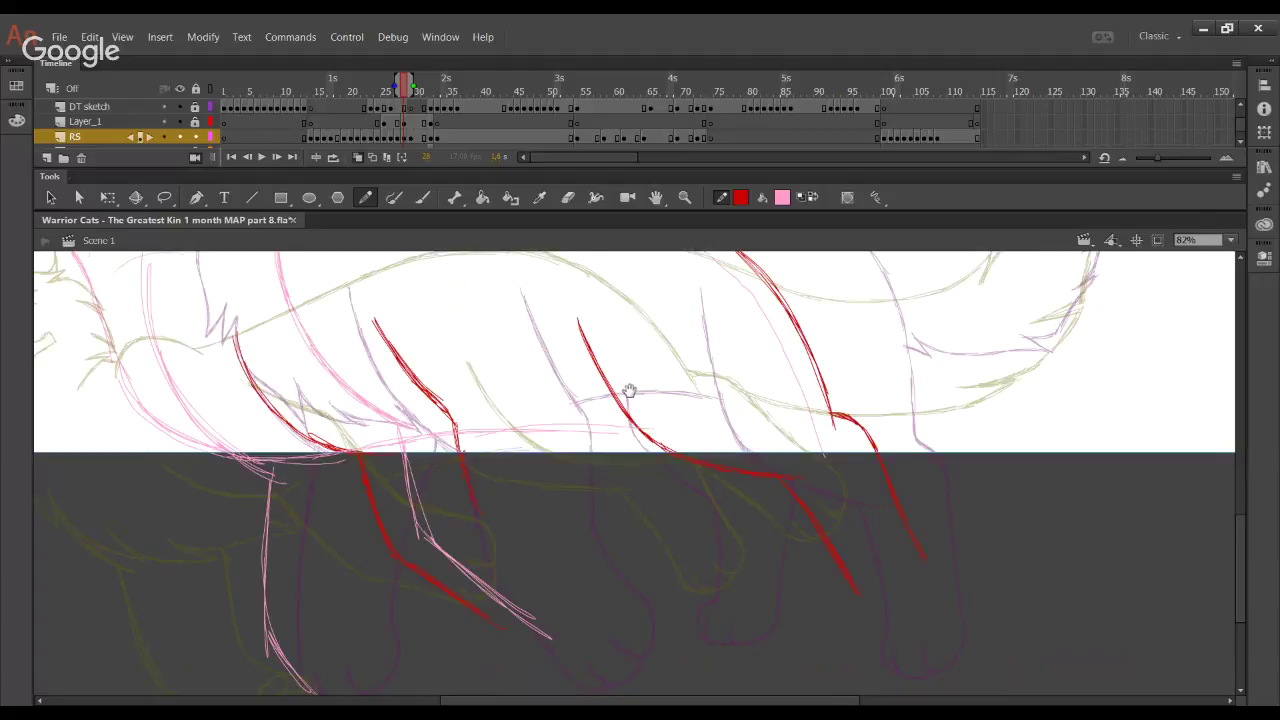
drag(629, 391, 794, 498)
drag(356, 450, 449, 463)
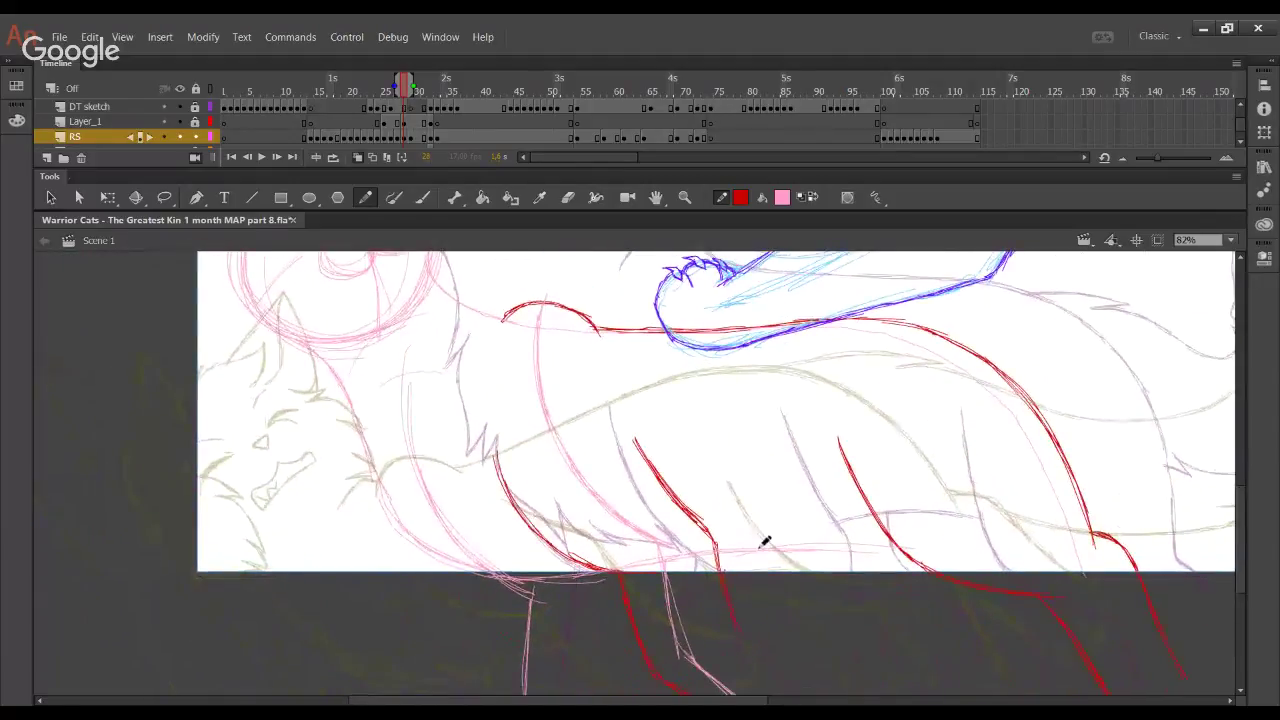
drag(831, 532, 634, 592)
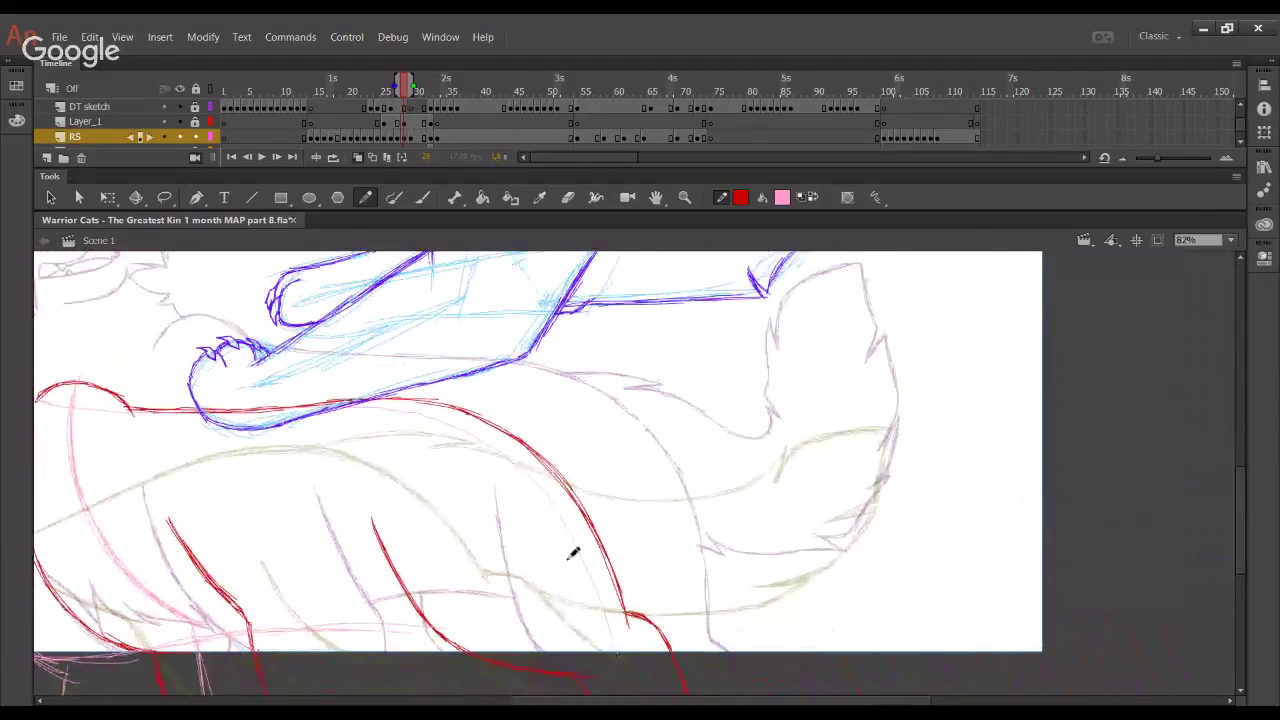
drag(222, 643, 645, 498)
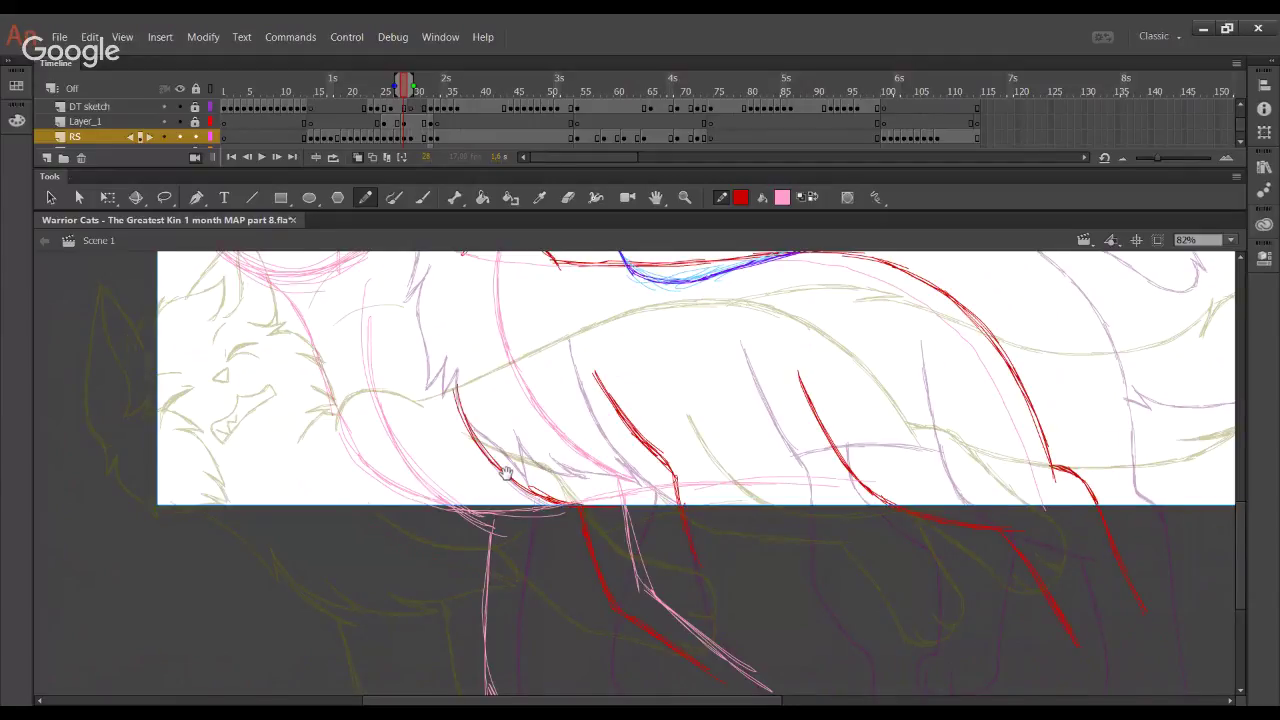
drag(507, 474, 526, 571)
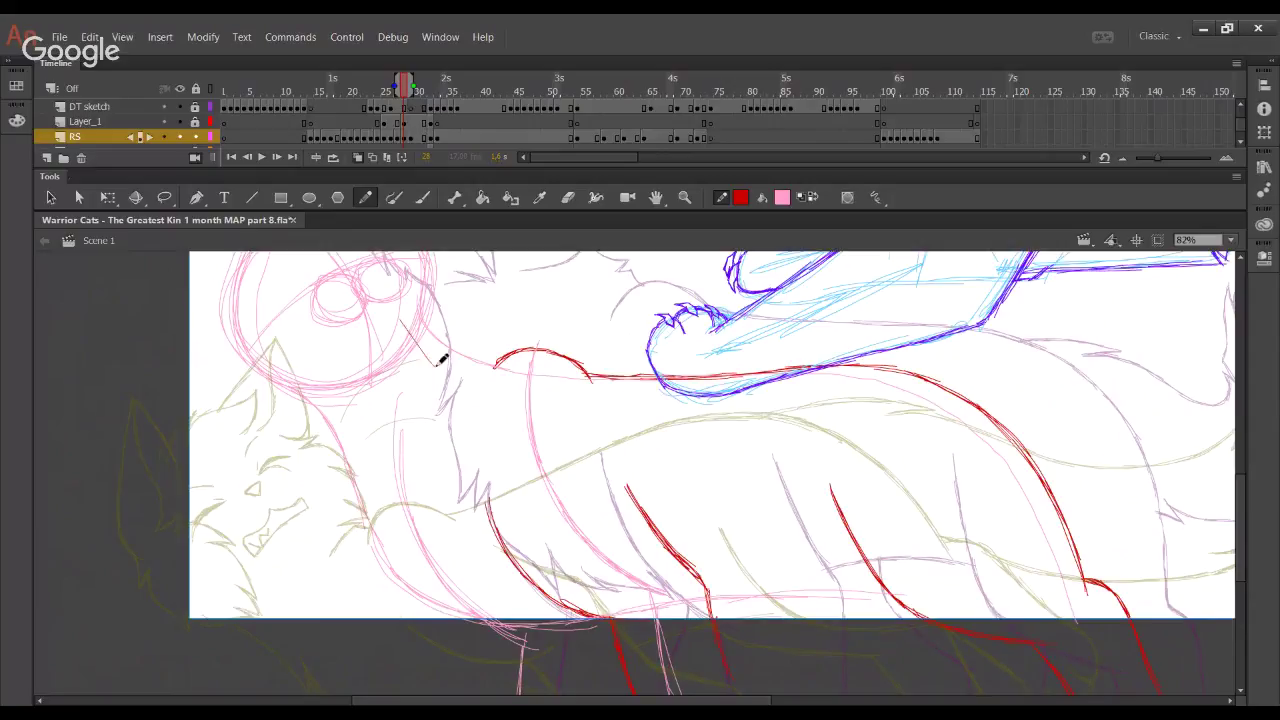
drag(552, 430, 565, 381)
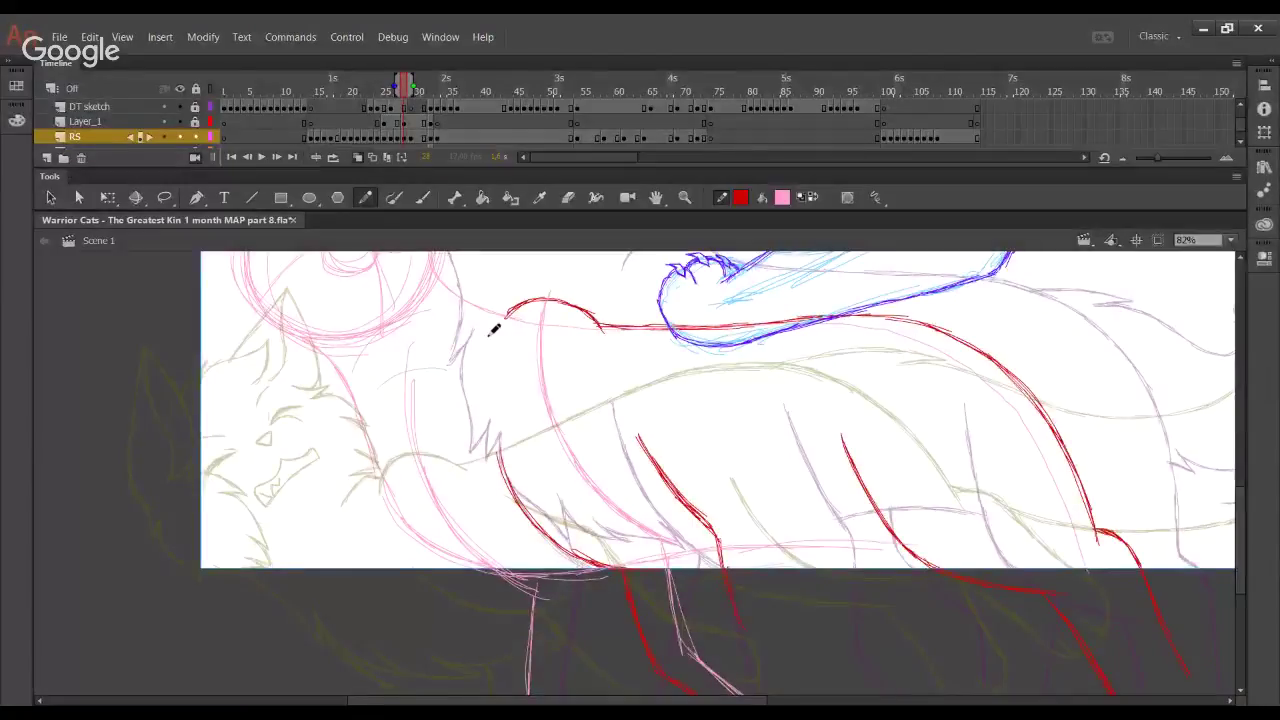
drag(571, 492, 598, 426)
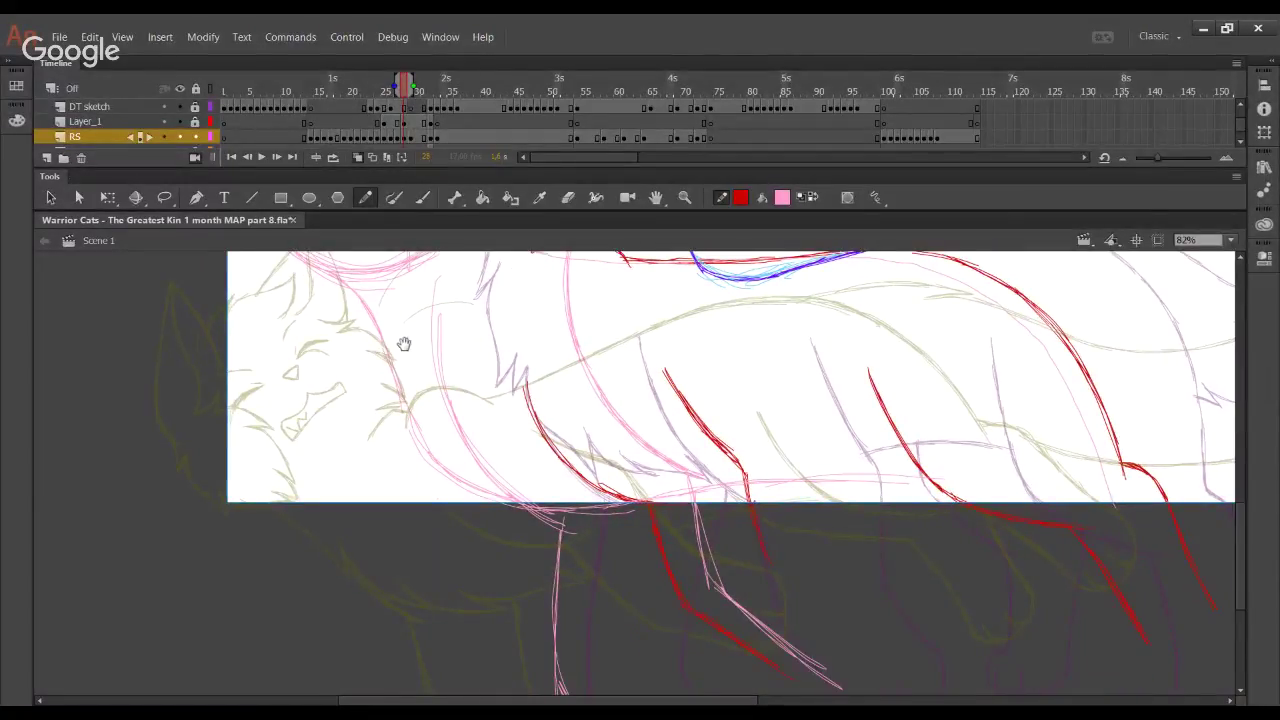
Draw the chest line in red from under the head to the forelegs, adding pointed fur tufts along it
scroll(395, 345, up, 2)
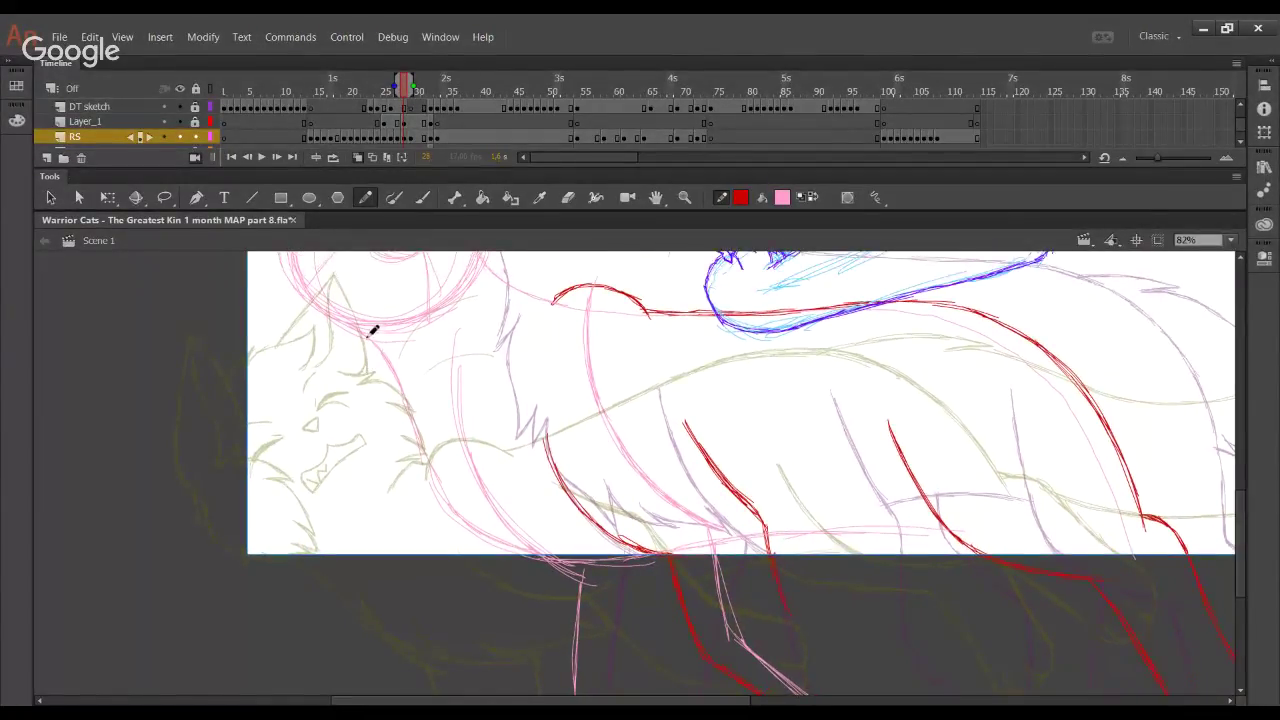
mouse_move(362, 327)
mouse_down()
mouse_move(409, 407)
mouse_move(378, 348)
mouse_move(418, 453)
mouse_move(414, 414)
mouse_move(418, 468)
mouse_move(426, 419)
mouse_move(442, 465)
mouse_move(432, 470)
mouse_move(462, 499)
mouse_move(505, 495)
mouse_move(548, 513)
mouse_move(508, 489)
mouse_up()
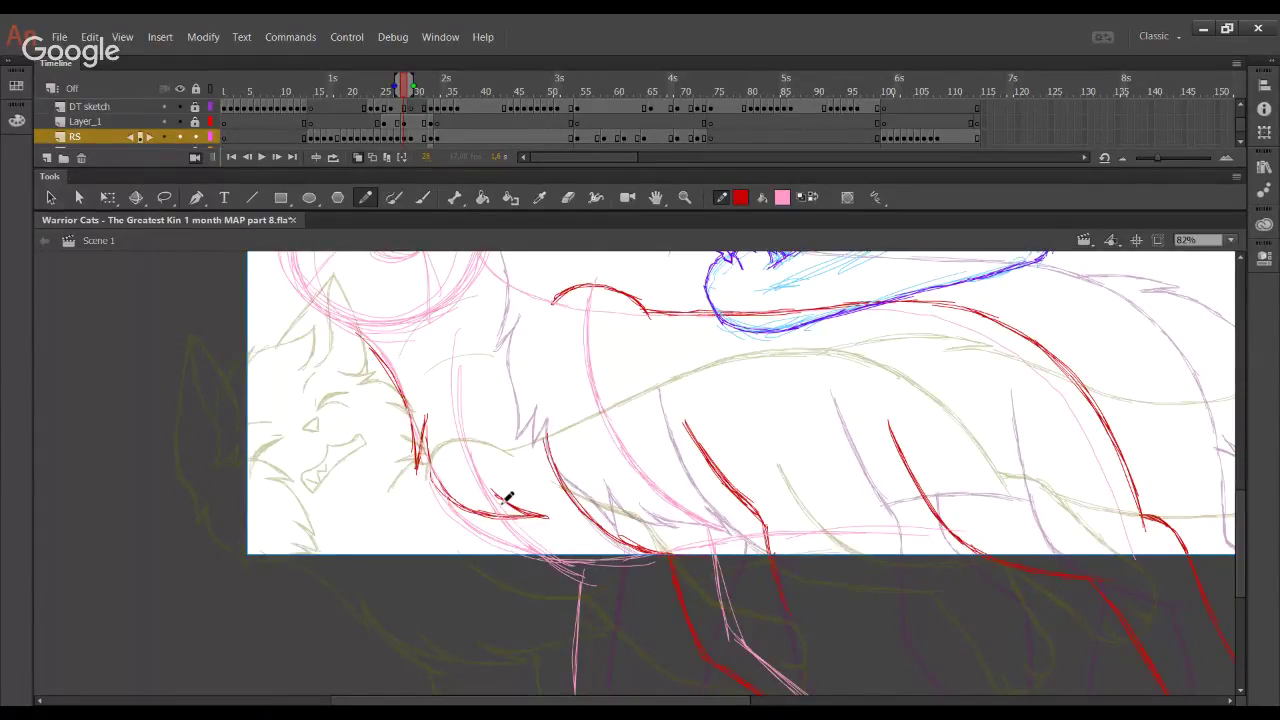
key(ctrl+z)
mouse_move(423, 449)
mouse_down()
mouse_move(478, 537)
mouse_move(446, 514)
mouse_move(486, 553)
mouse_up()
drag(463, 499, 488, 554)
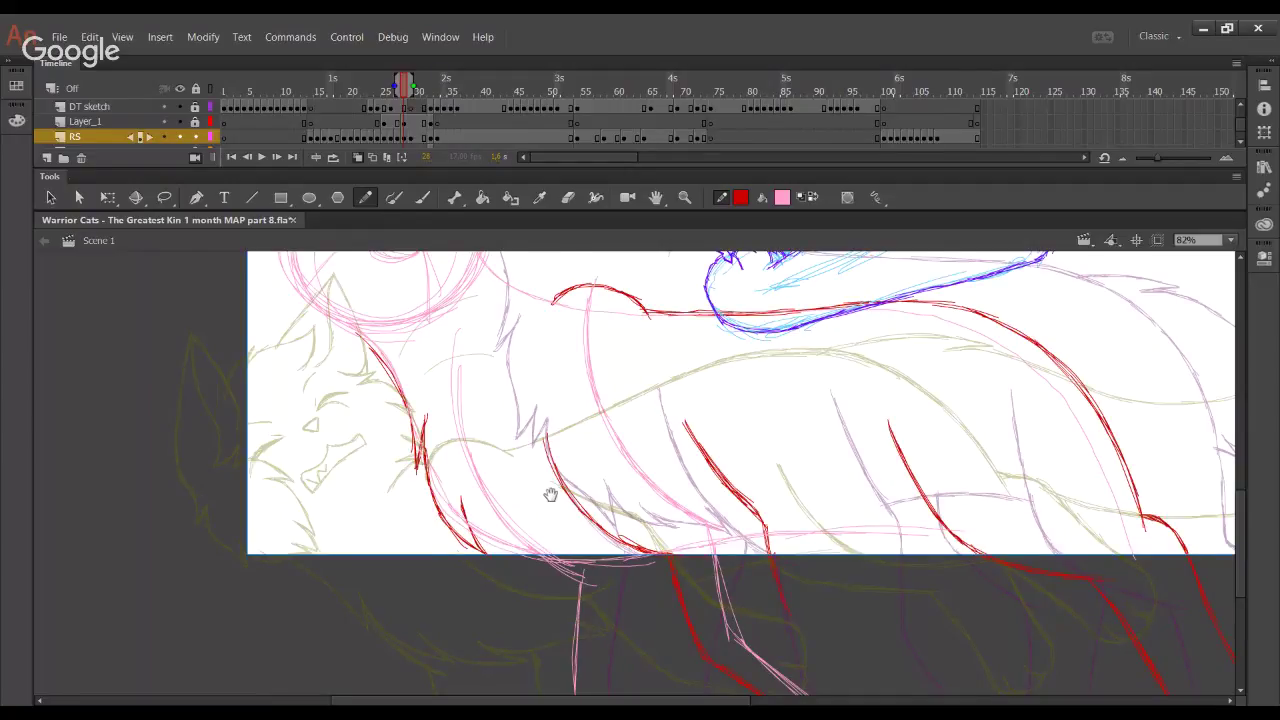
drag(550, 494, 520, 434)
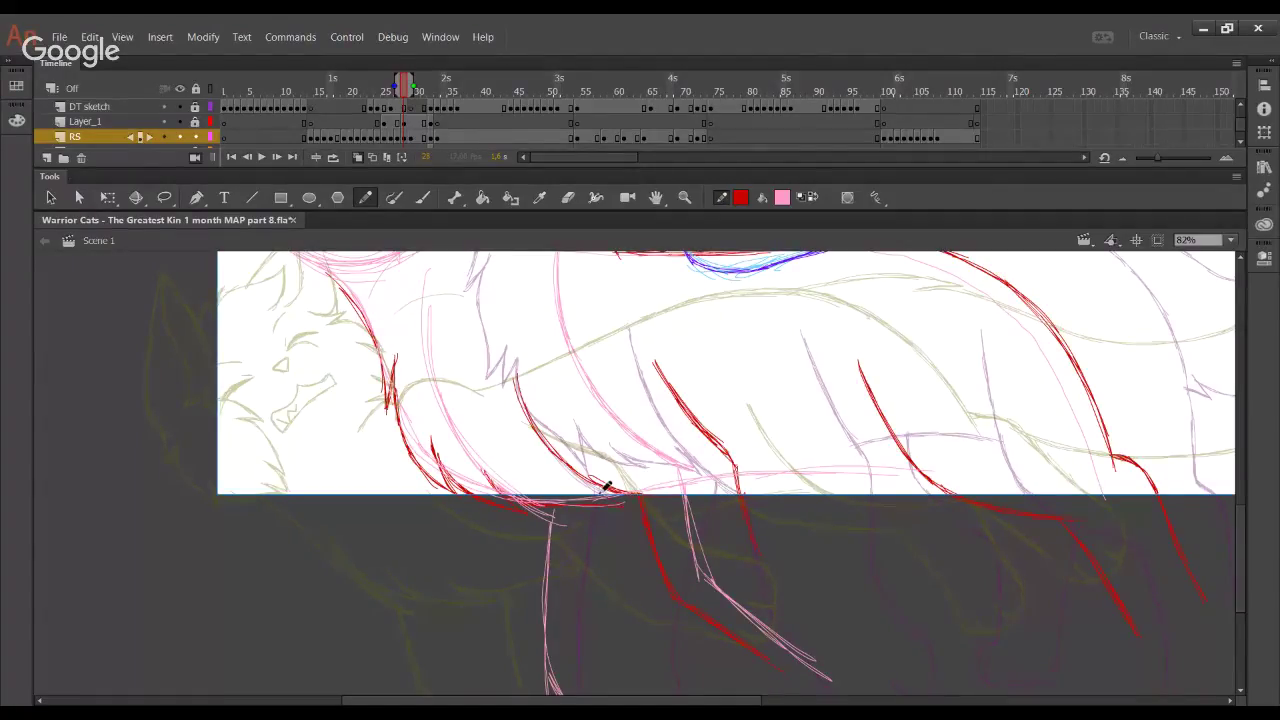
scroll(557, 466, down, 3)
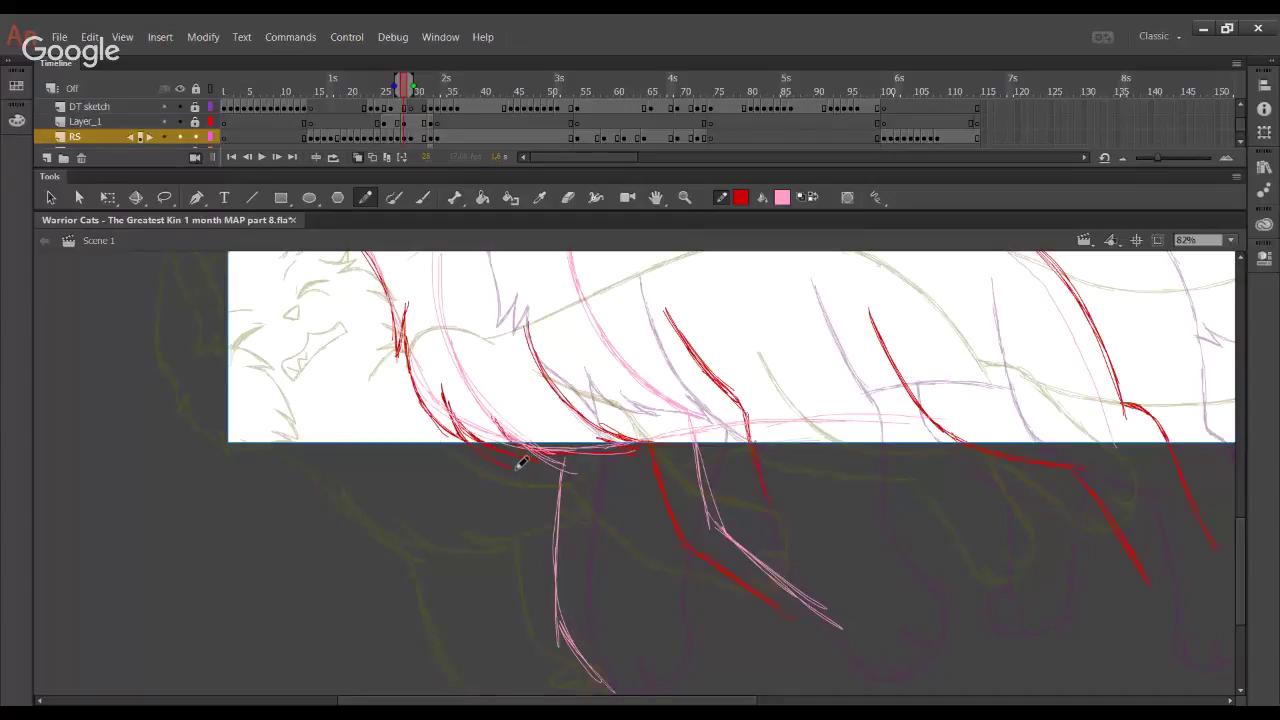
Draw the far foreleg's front and rear lines in red, running straight down below the stage
mouse_move(587, 510)
mouse_down()
mouse_move(534, 439)
mouse_move(478, 492)
mouse_move(478, 547)
mouse_up()
drag(574, 418, 560, 545)
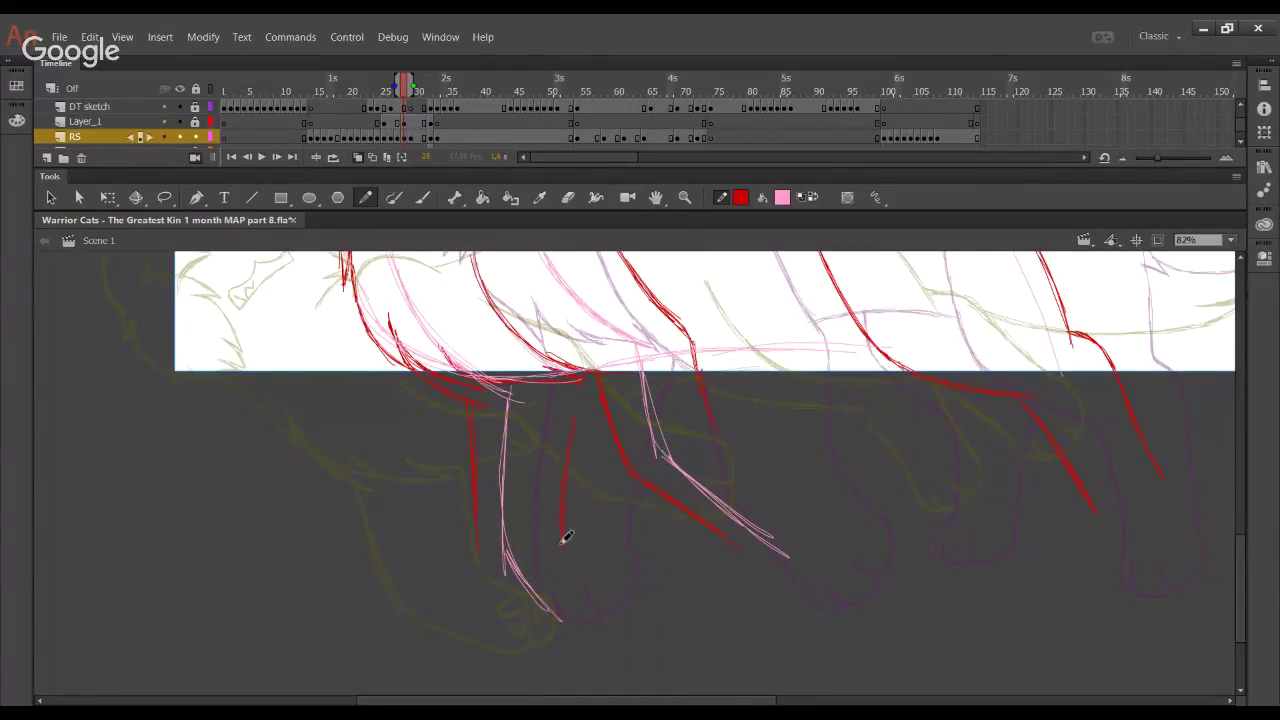
drag(583, 409, 575, 365)
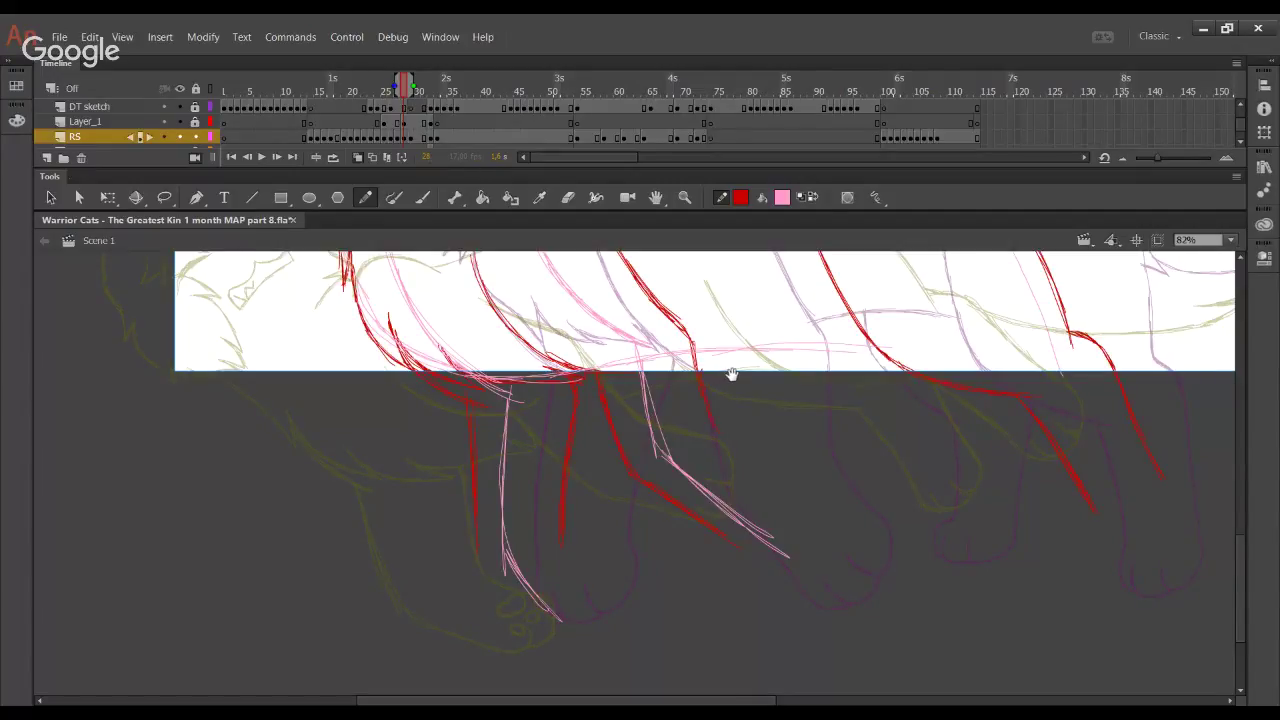
Draw the belly line from the near foreleg to the hind leg, and add the far hind leg's front curve and lower lines
drag(732, 374, 536, 565)
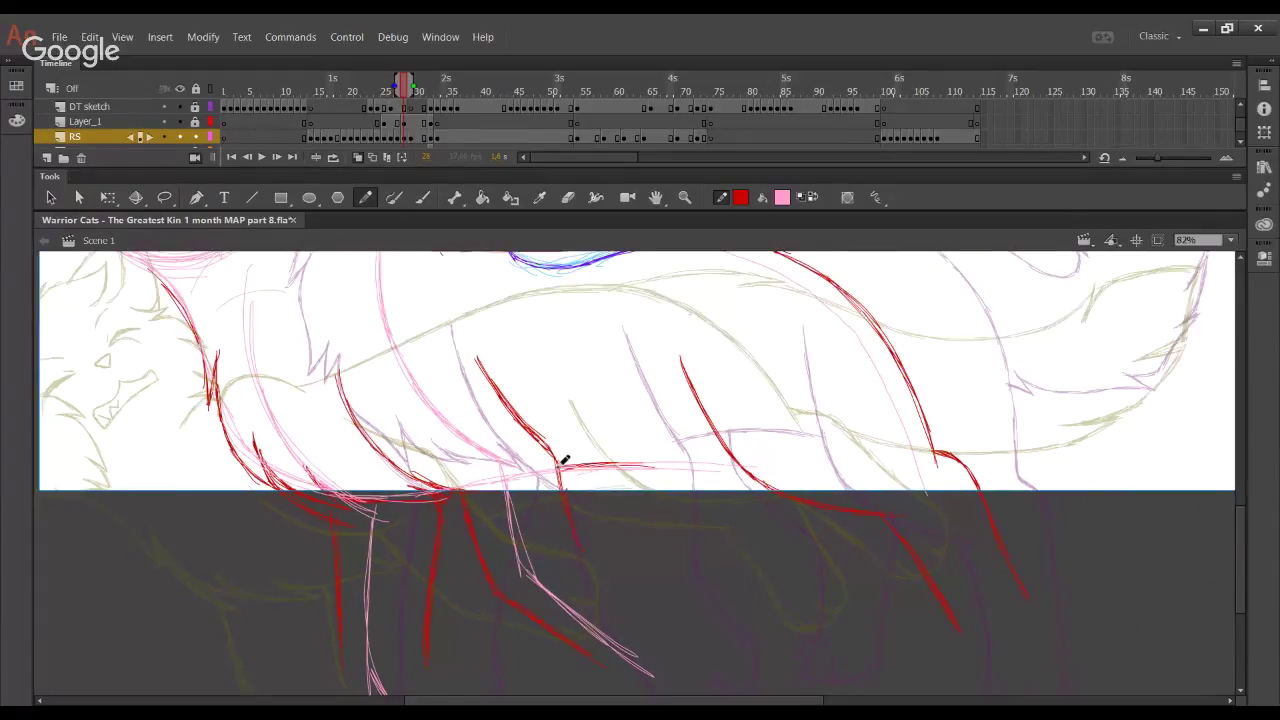
drag(561, 463, 725, 464)
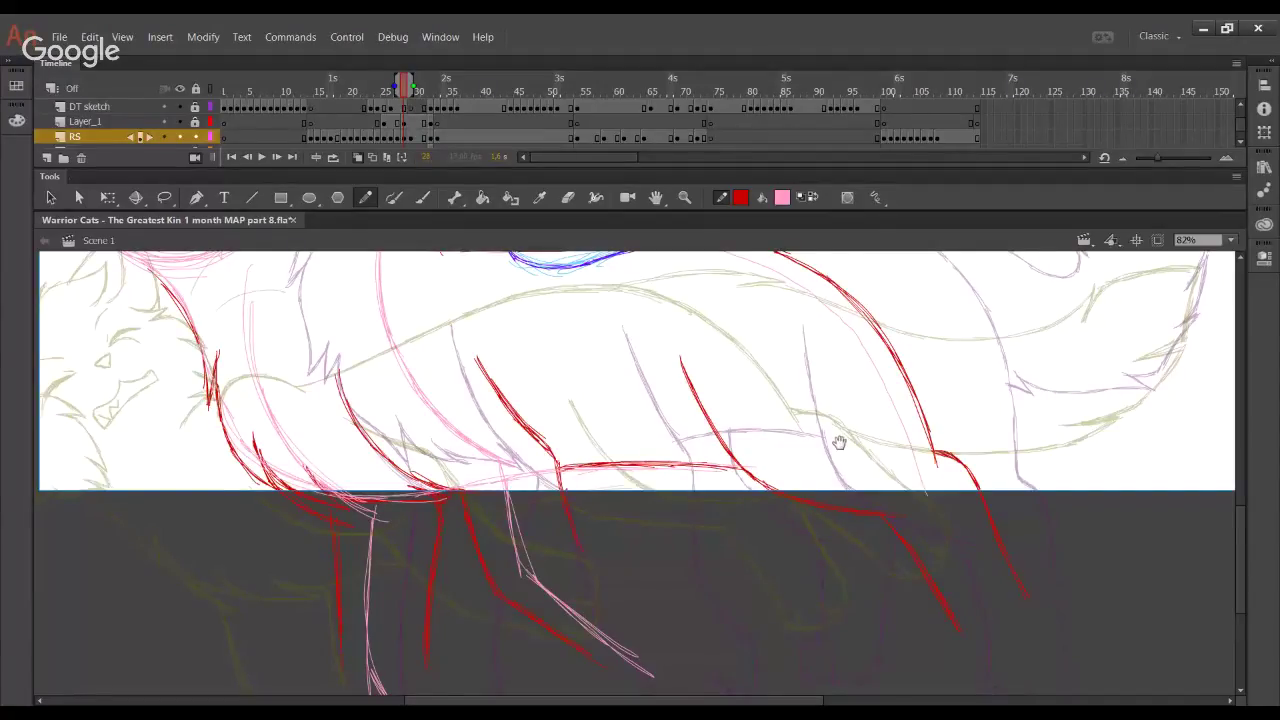
drag(838, 443, 690, 440)
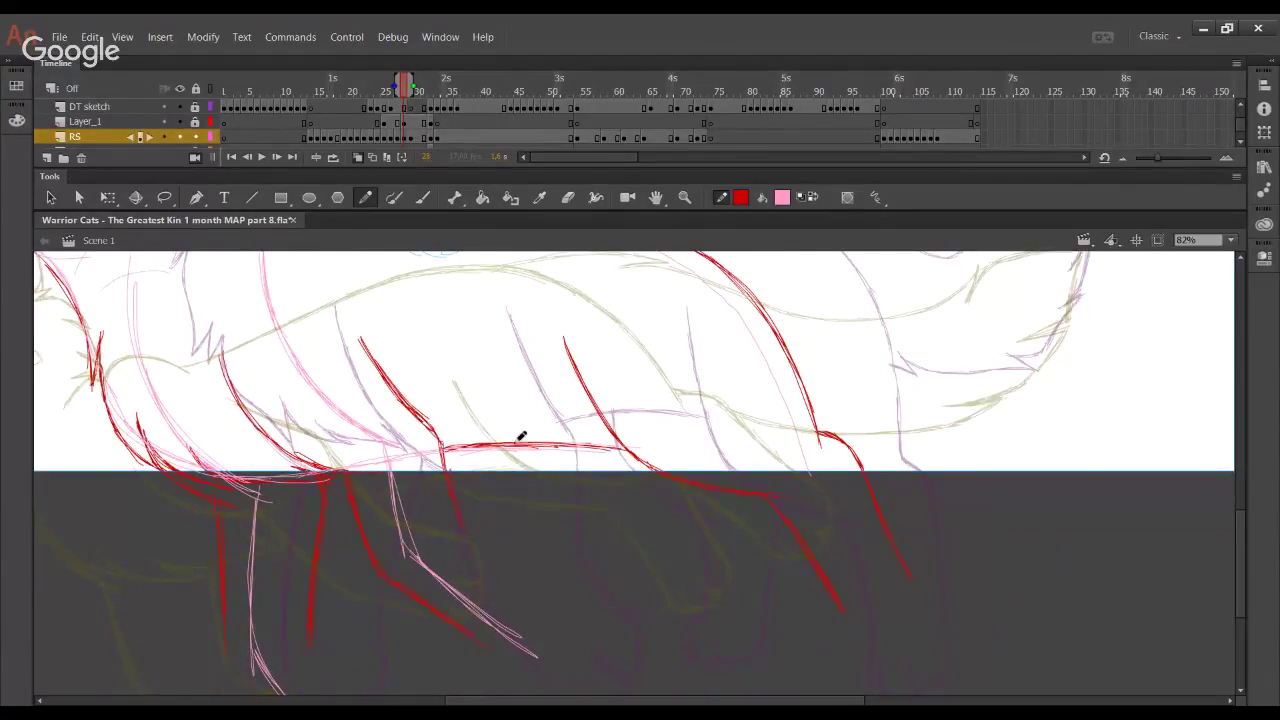
mouse_move(507, 440)
mouse_down()
mouse_move(561, 479)
mouse_move(647, 491)
mouse_move(558, 477)
mouse_move(572, 484)
mouse_move(714, 491)
mouse_up()
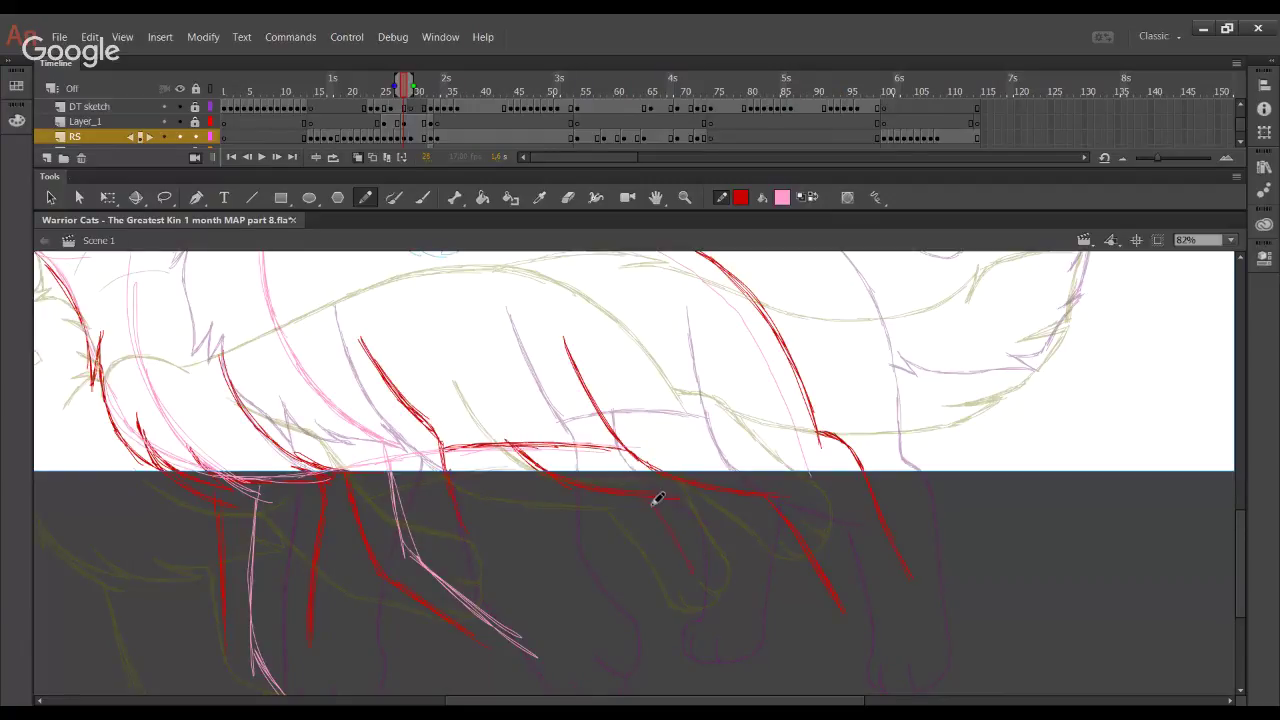
mouse_move(652, 500)
mouse_down()
mouse_move(684, 545)
mouse_move(700, 610)
mouse_move(748, 570)
mouse_move(736, 496)
mouse_up()
drag(794, 371, 707, 537)
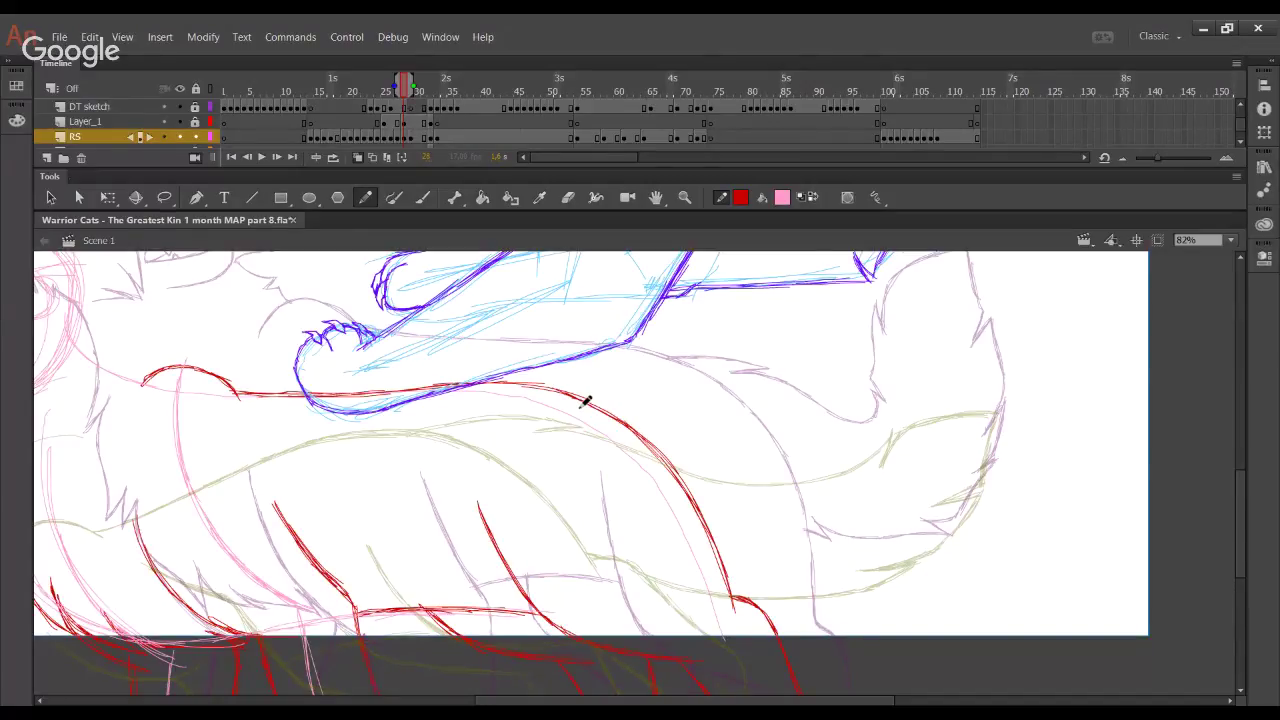
Draw the tail's upper line in red from the rump, with a pointed fur tuft and a sagging curve beyond it
drag(612, 385, 680, 390)
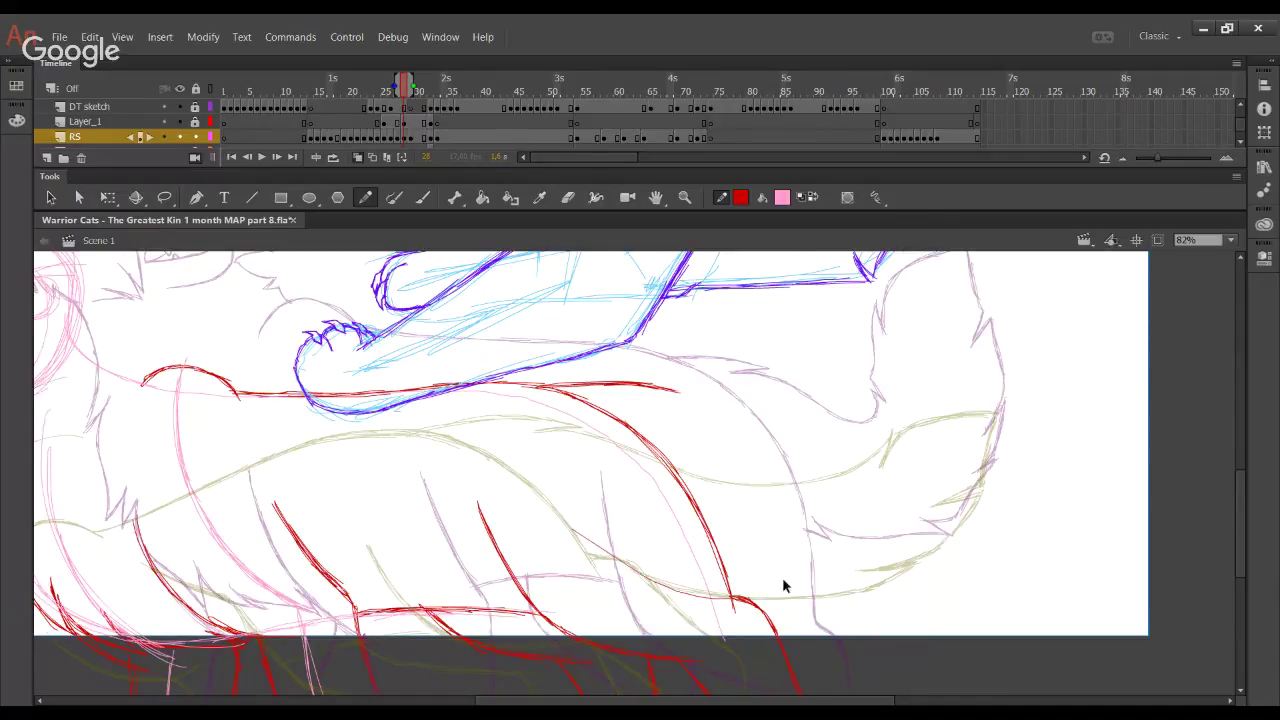
mouse_move(727, 473)
mouse_down()
mouse_move(528, 454)
mouse_move(460, 431)
mouse_up()
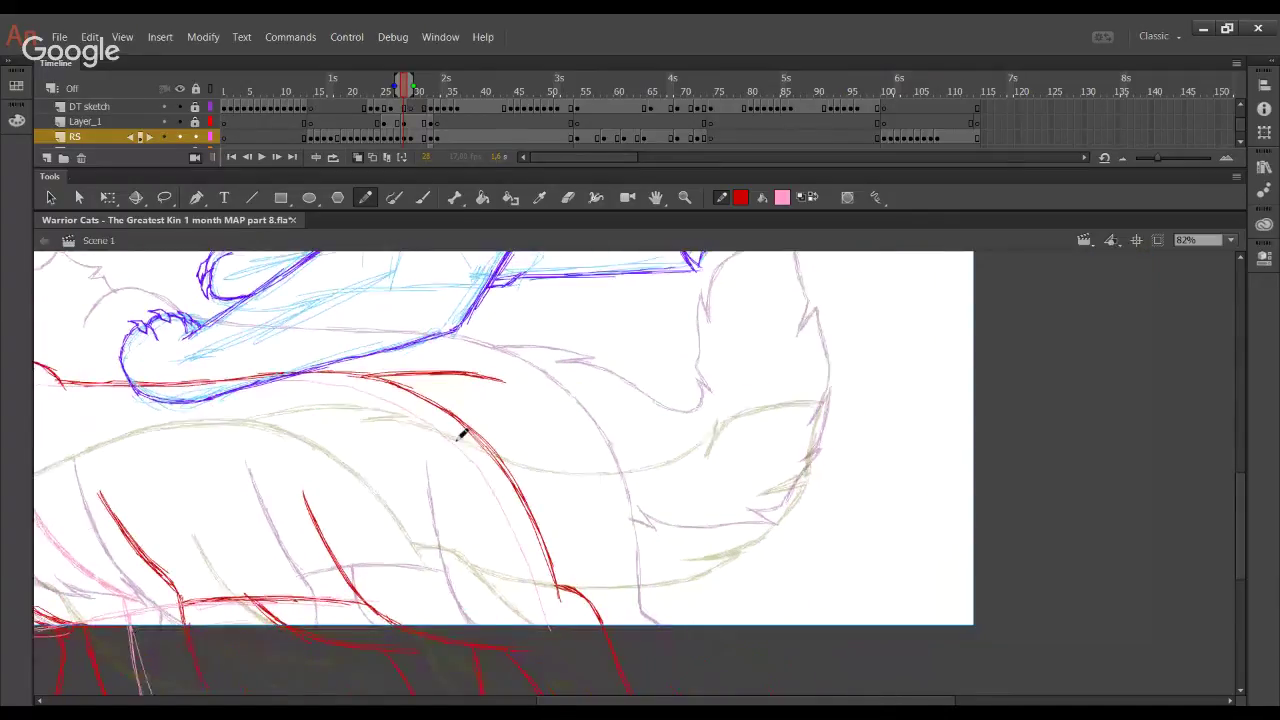
mouse_move(483, 380)
mouse_down()
mouse_move(600, 430)
mouse_move(567, 418)
mouse_move(634, 429)
mouse_move(703, 414)
mouse_up()
drag(634, 439, 703, 415)
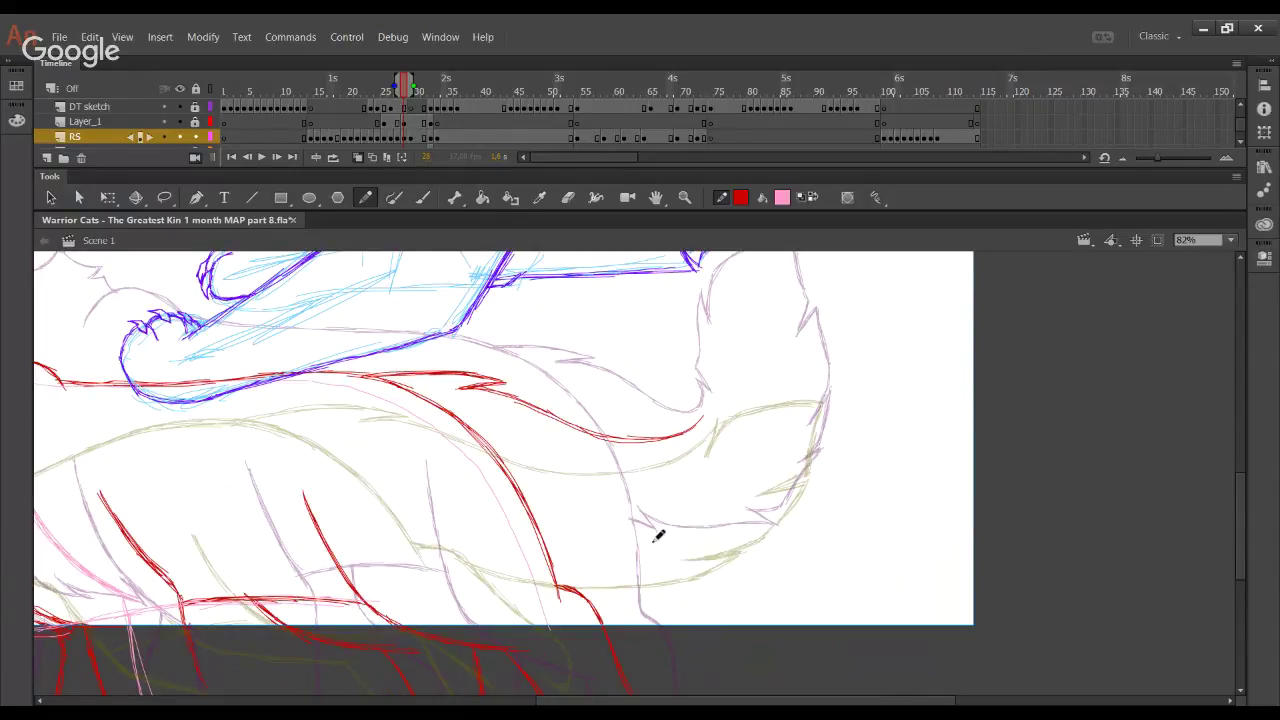
Draw a small pointed fur tuft where the tail's underside leaves the back of the thigh
drag(651, 546, 469, 560)
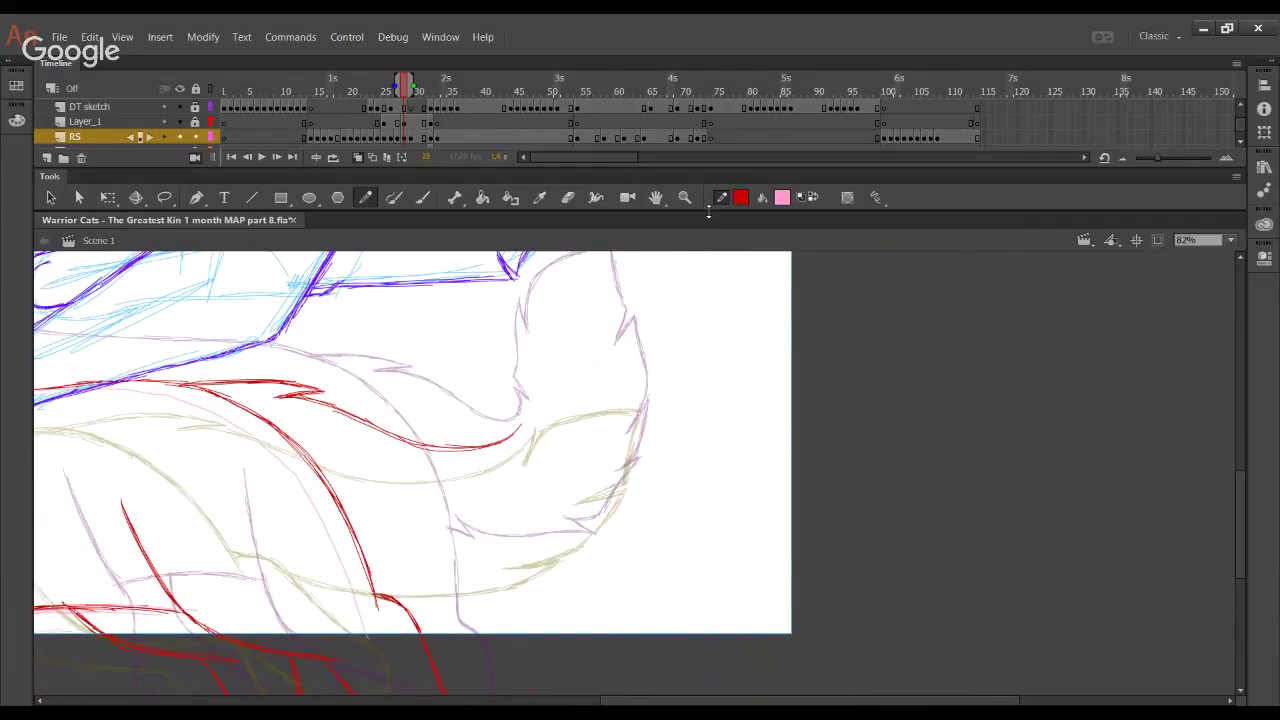
key(z)
drag(192, 335, 697, 657)
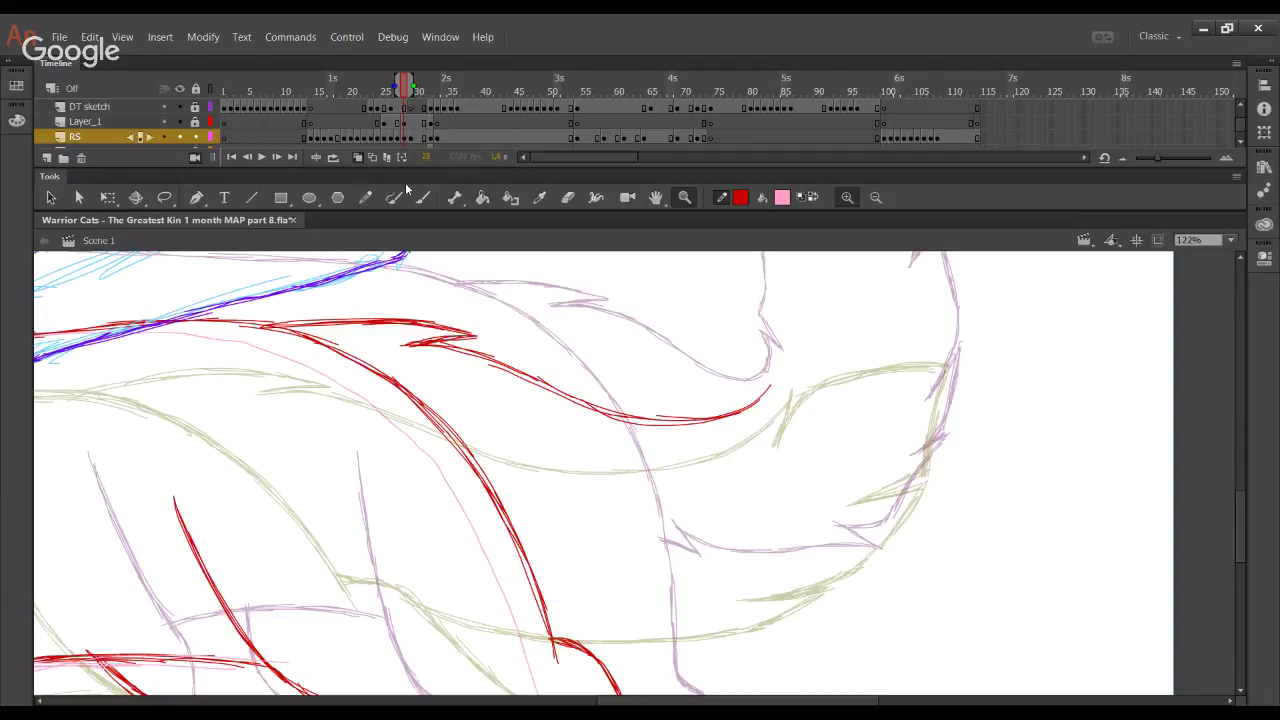
click(367, 197)
key(space)
drag(643, 556, 562, 529)
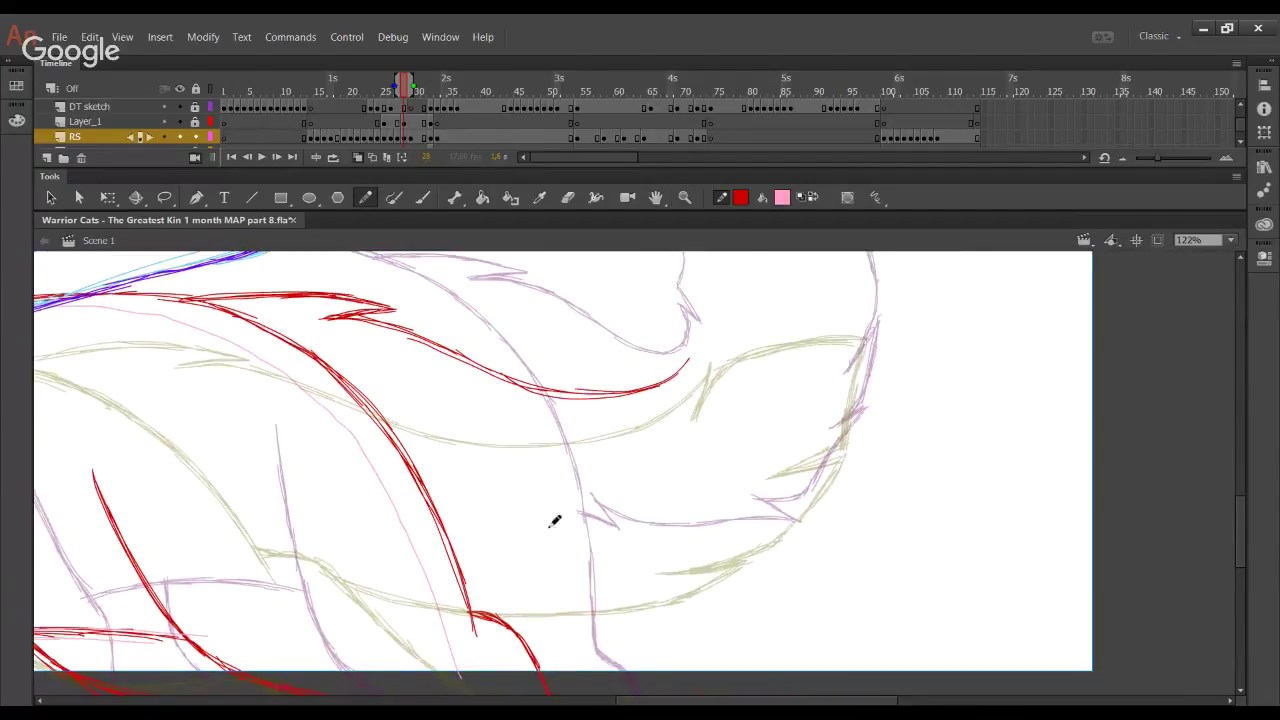
drag(457, 557, 480, 558)
key(ctrl+z)
mouse_move(452, 531)
mouse_down()
mouse_move(482, 557)
mouse_move(456, 530)
mouse_move(603, 557)
mouse_up()
key(ctrl+z)
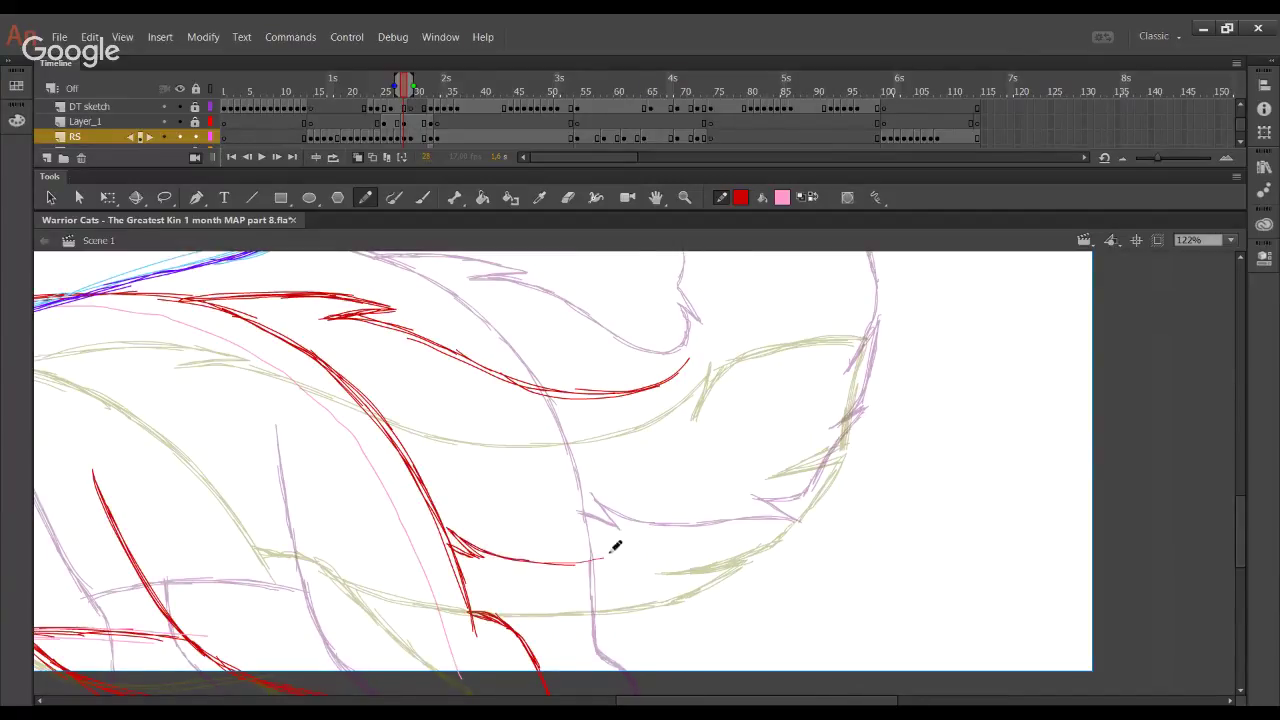
Draw the tail's underside in red as a shallow curve running outward from the base tuft
drag(502, 556, 644, 550)
drag(554, 561, 680, 541)
key(ctrl+z)
key(ctrl+z)
key(ctrl+z)
mouse_move(463, 541)
mouse_down()
mouse_move(501, 557)
mouse_move(646, 558)
mouse_up()
drag(550, 564, 691, 555)
mouse_move(604, 563)
mouse_down()
mouse_move(703, 559)
mouse_move(686, 537)
mouse_move(705, 555)
mouse_up()
drag(631, 538, 531, 548)
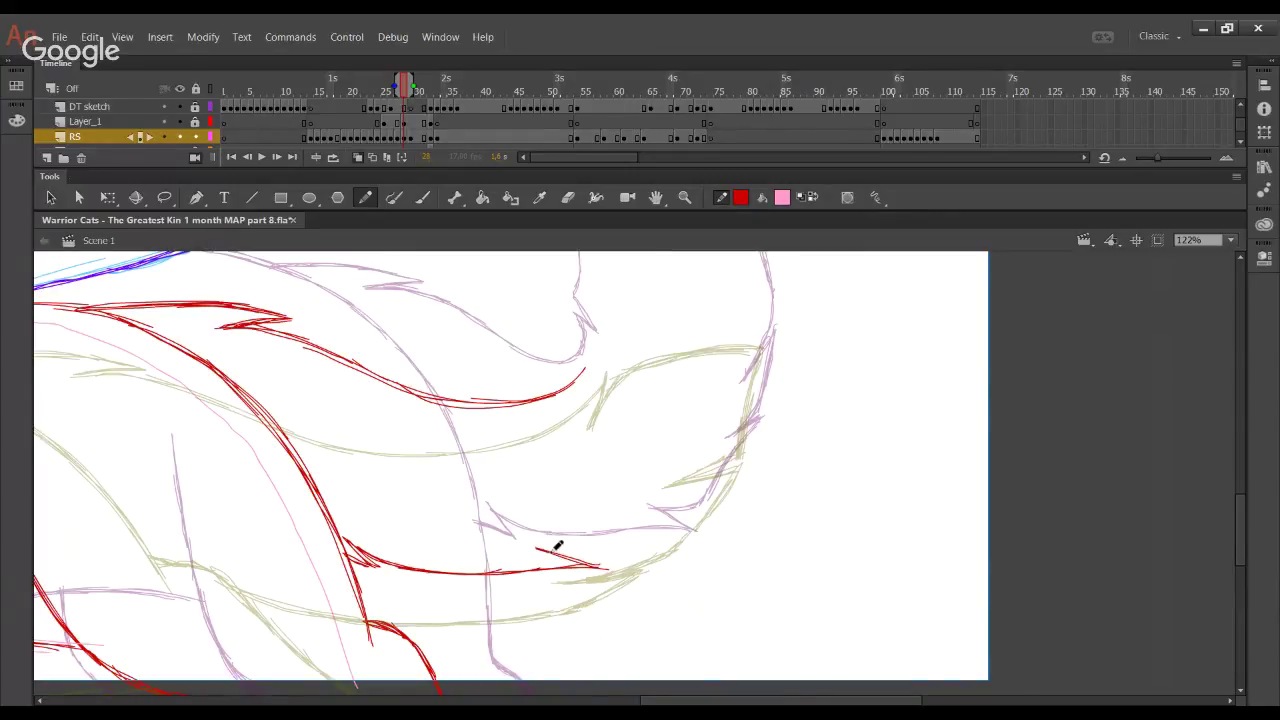
Draw the tail's outer edge curving upward from the underside, with pointed fur tufts along it
mouse_move(598, 565)
mouse_down()
mouse_move(549, 554)
mouse_move(630, 569)
mouse_move(534, 557)
mouse_move(614, 560)
mouse_move(563, 557)
mouse_move(601, 559)
mouse_move(647, 538)
mouse_move(621, 548)
mouse_move(737, 470)
mouse_move(695, 488)
mouse_move(725, 466)
mouse_move(749, 486)
mouse_move(734, 531)
mouse_move(683, 537)
mouse_up()
ctrl+click(578, 560)
key(ctrl+z)
key(space)
key(ctrl+z)
key(ctrl+z)
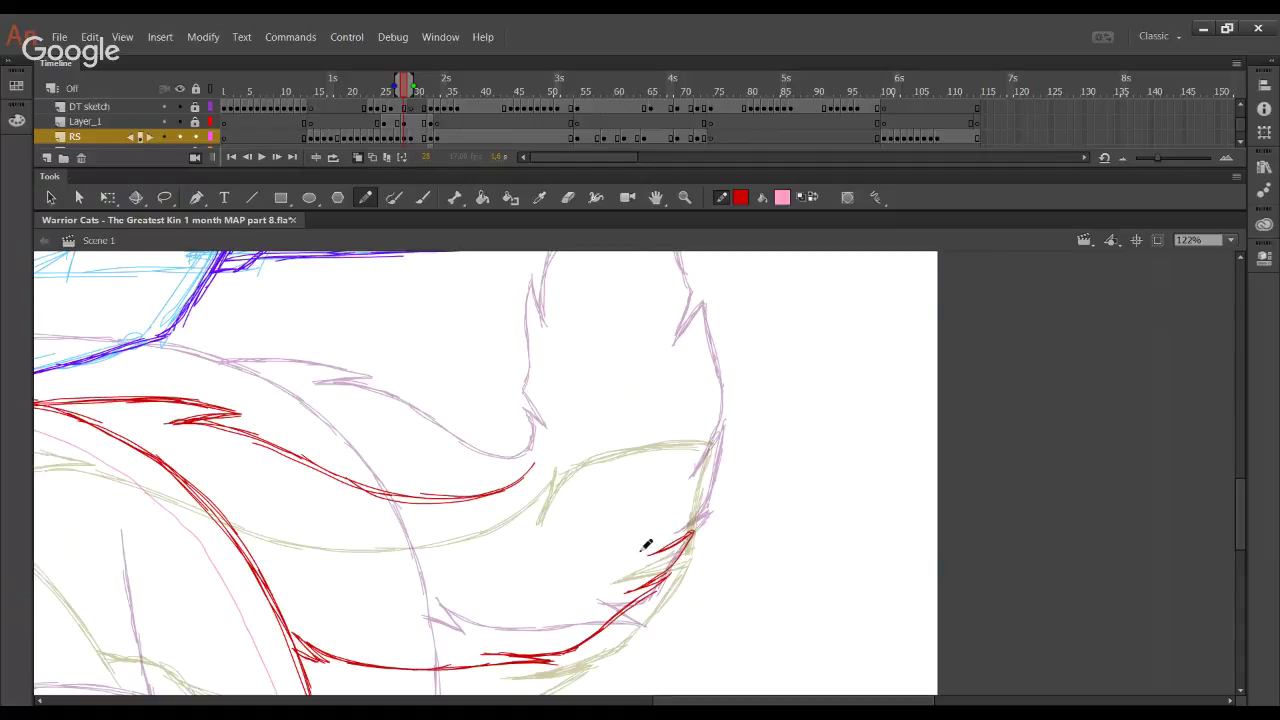
mouse_move(687, 535)
mouse_down()
mouse_move(654, 547)
mouse_move(699, 507)
mouse_move(726, 447)
mouse_move(693, 515)
mouse_move(721, 405)
mouse_up()
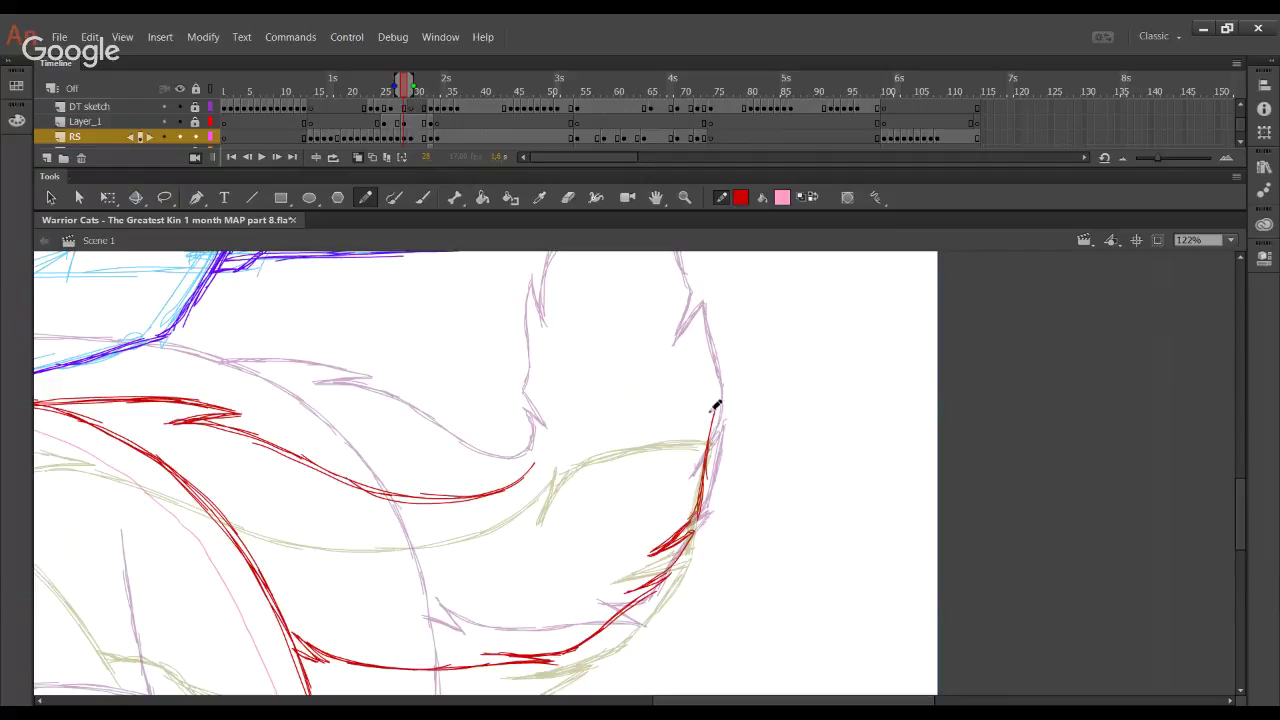
key(space)
drag(683, 449, 689, 459)
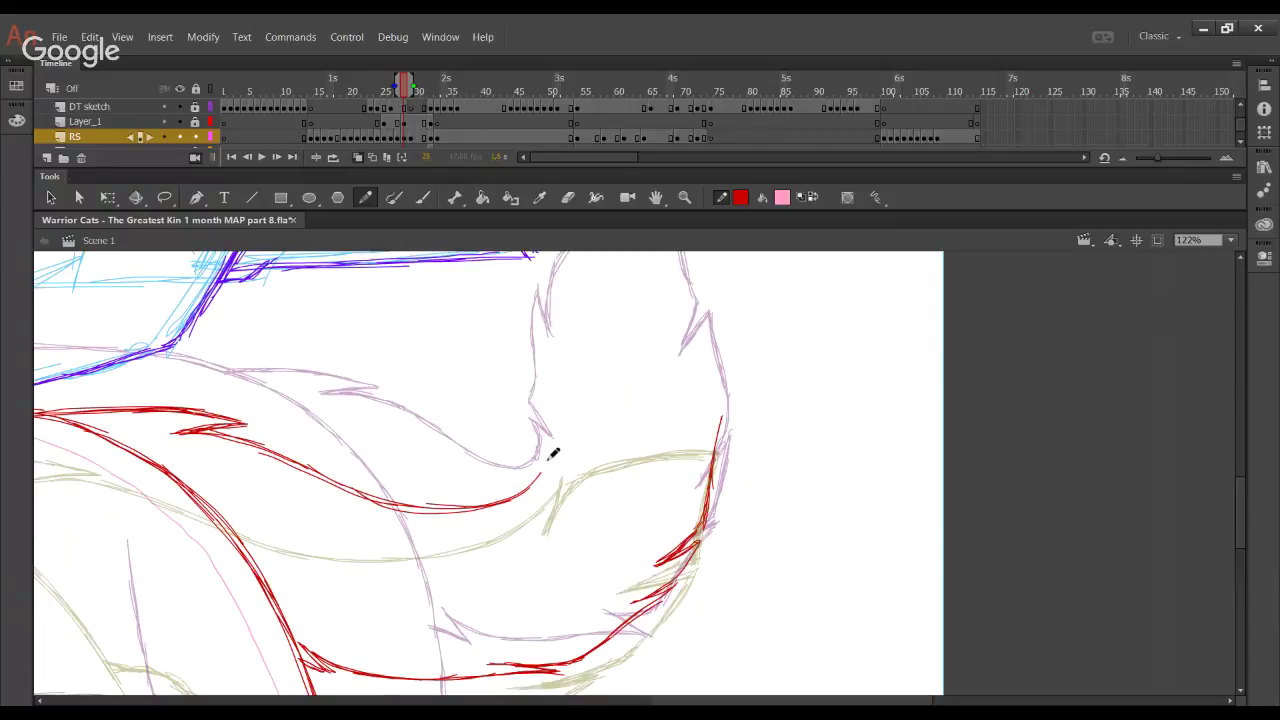
drag(588, 455, 579, 487)
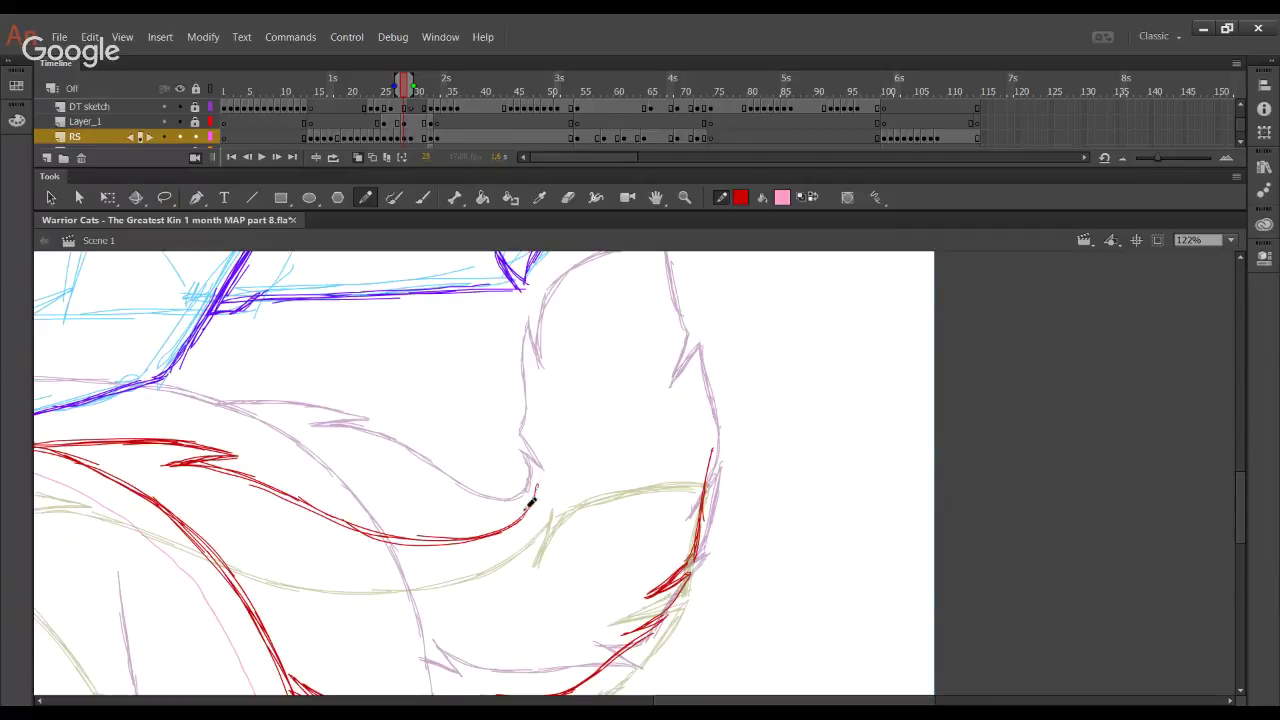
mouse_move(510, 526)
mouse_down()
mouse_move(546, 428)
mouse_move(554, 490)
mouse_up()
drag(544, 432, 553, 480)
key(ctrl+z)
key(ctrl+z)
key(ctrl+z)
key(ctrl+z)
mouse_move(514, 522)
mouse_down()
mouse_move(538, 482)
mouse_move(538, 494)
mouse_move(546, 399)
mouse_up()
key(ctrl+z)
key(ctrl+z)
mouse_move(538, 453)
mouse_down()
mouse_move(549, 400)
mouse_move(556, 449)
mouse_up()
key(ctrl+z)
key(ctrl+z)
key(ctrl+z)
key(ctrl+z)
drag(536, 505, 549, 445)
key(ctrl+z)
key(ctrl+z)
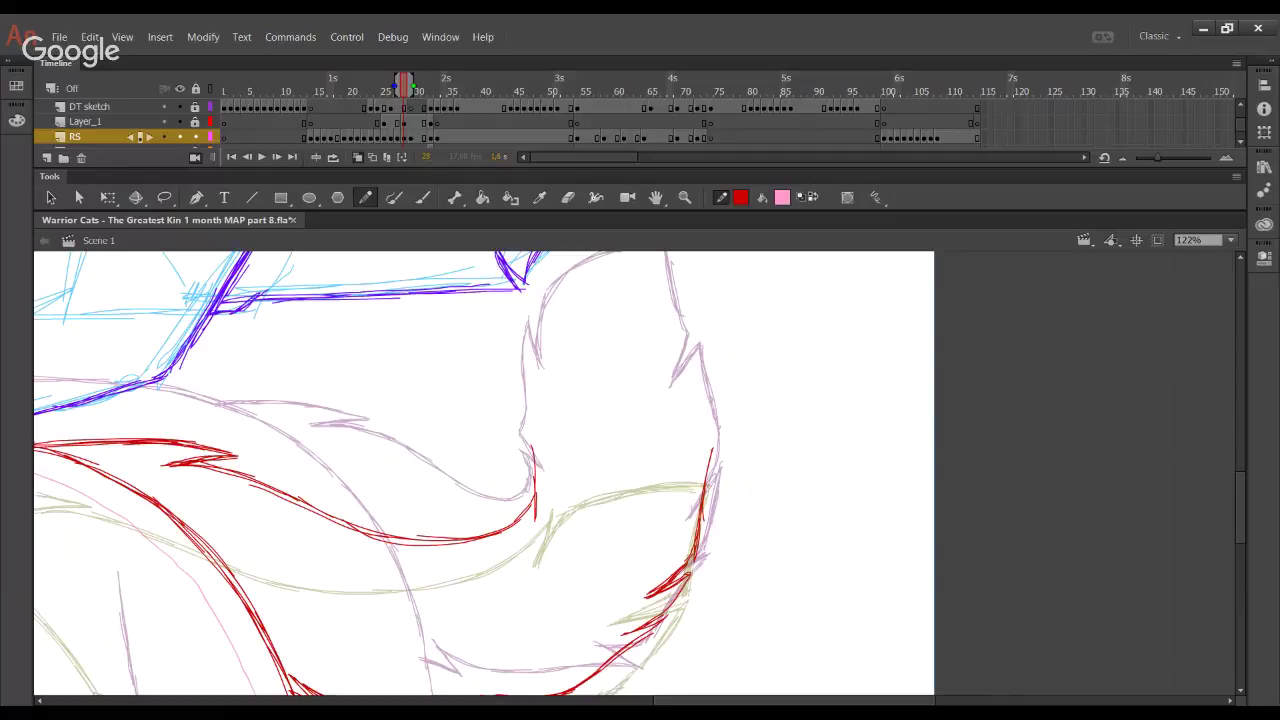
key(ctrl+z)
key(ctrl+z)
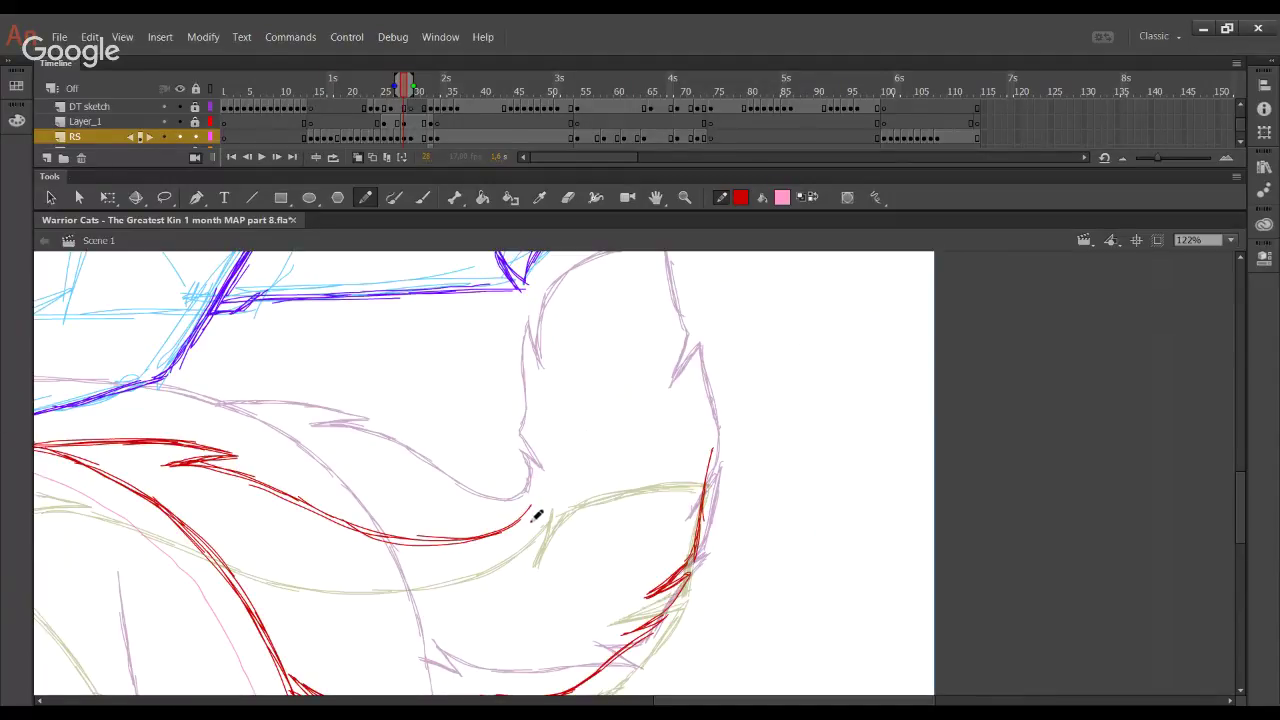
Draw the tail's inner edge rising from the end of its upper line, with a pointed tuft at its top
mouse_move(523, 516)
mouse_down()
mouse_move(555, 426)
mouse_move(598, 381)
mouse_move(567, 458)
mouse_move(571, 407)
mouse_move(558, 459)
mouse_up()
key(ctrl+z)
key(ctrl+z)
mouse_move(569, 410)
mouse_down()
mouse_move(559, 464)
mouse_move(600, 399)
mouse_move(560, 472)
mouse_up()
key(ctrl+z)
Draw the arched upper edge of the tail's end, rising from the inner tuft to the pointed tip
mouse_move(561, 472)
mouse_down()
mouse_move(598, 402)
mouse_move(680, 385)
mouse_up()
drag(573, 426, 686, 376)
key(ctrl+z)
key(ctrl+z)
drag(571, 429, 682, 371)
drag(587, 409, 684, 372)
key(ctrl+z)
key(ctrl+z)
key(ctrl+z)
drag(571, 431, 675, 369)
drag(572, 427, 677, 369)
Draw the outer edge down from the tail tip, join it to the lower edge with a fur tuft, and remove the excess line
mouse_move(593, 404)
mouse_down()
mouse_move(678, 369)
mouse_move(683, 414)
mouse_up()
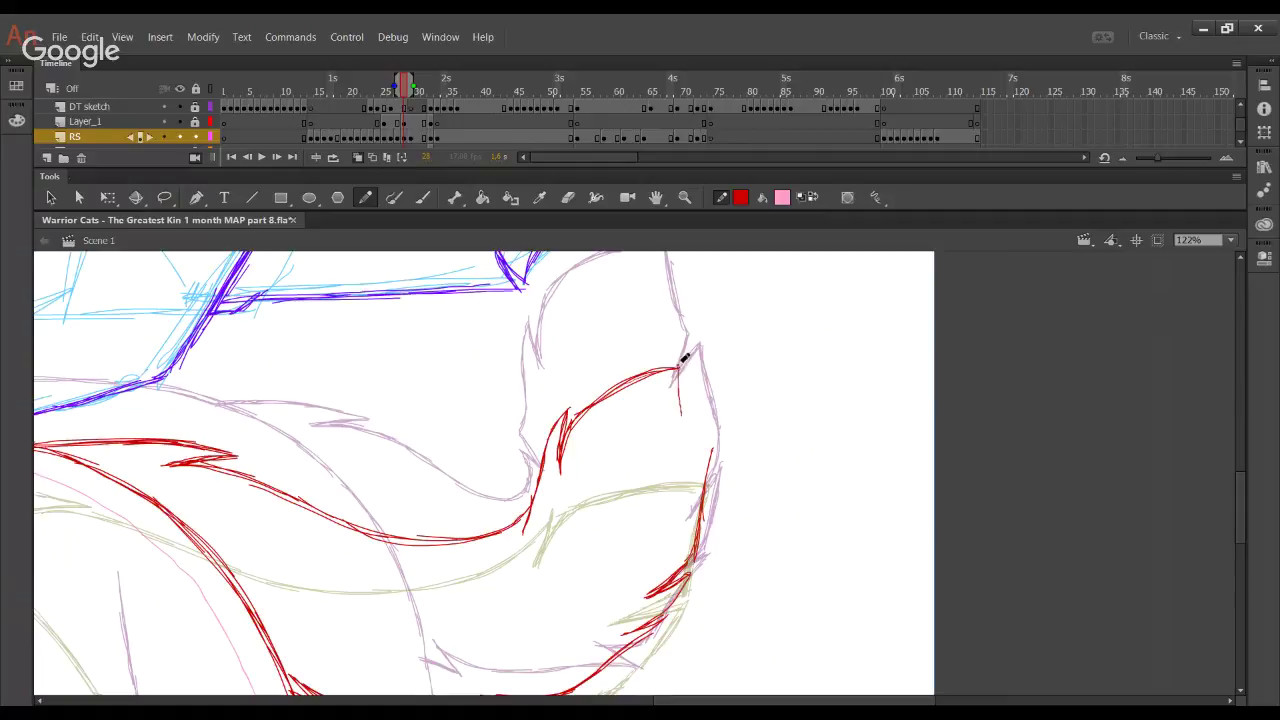
mouse_move(679, 370)
mouse_down()
mouse_move(698, 446)
mouse_move(692, 431)
mouse_move(680, 496)
mouse_up()
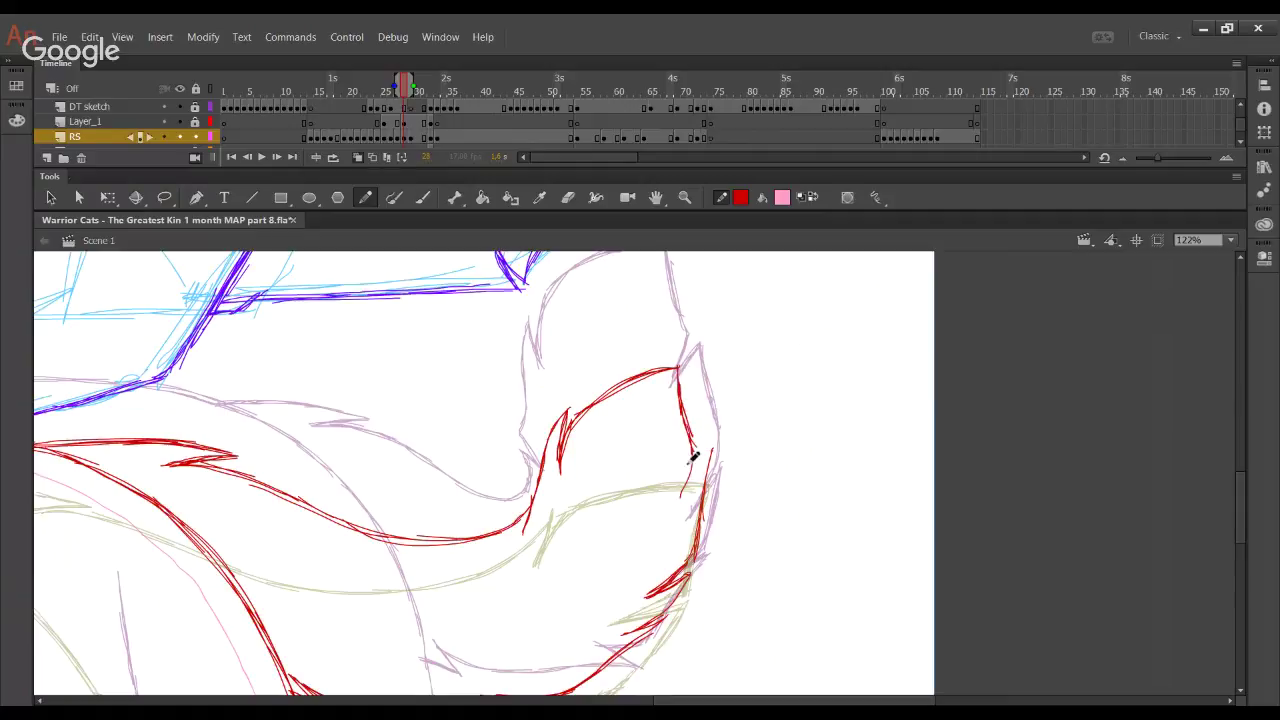
mouse_move(692, 449)
mouse_down()
mouse_move(669, 508)
mouse_move(693, 458)
mouse_up()
key(ctrl+z)
key(ctrl+z)
mouse_move(667, 518)
mouse_down()
mouse_move(695, 466)
mouse_move(707, 471)
mouse_move(667, 518)
mouse_up()
drag(706, 420, 724, 467)
key(Delete)
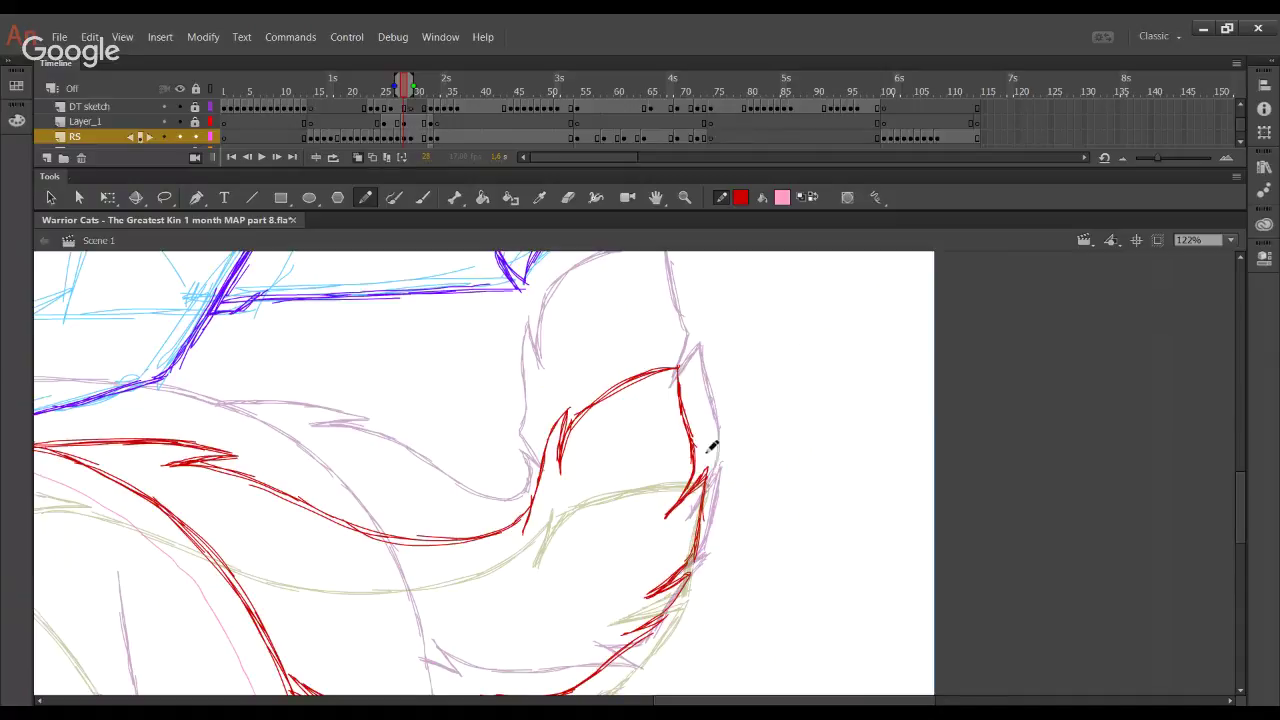
Draw the small triangular nose in red above the junction of the two muzzle circles on the head rough
key(space)
mouse_move(543, 525)
mouse_down()
mouse_move(553, 505)
mouse_move(738, 412)
mouse_move(898, 410)
mouse_up()
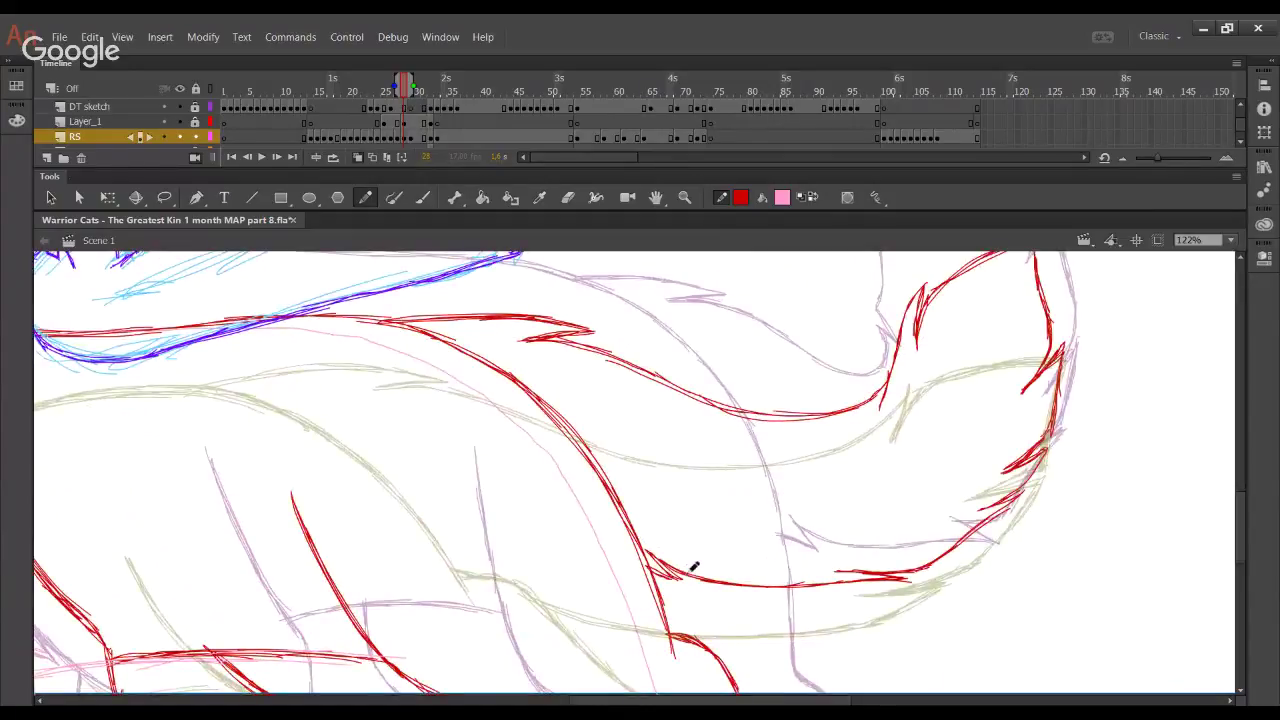
mouse_move(582, 500)
mouse_down()
mouse_move(852, 443)
mouse_move(1037, 340)
mouse_up()
drag(617, 423, 886, 532)
drag(603, 454, 678, 612)
mouse_move(506, 385)
mouse_down()
mouse_move(511, 426)
mouse_move(568, 520)
mouse_up()
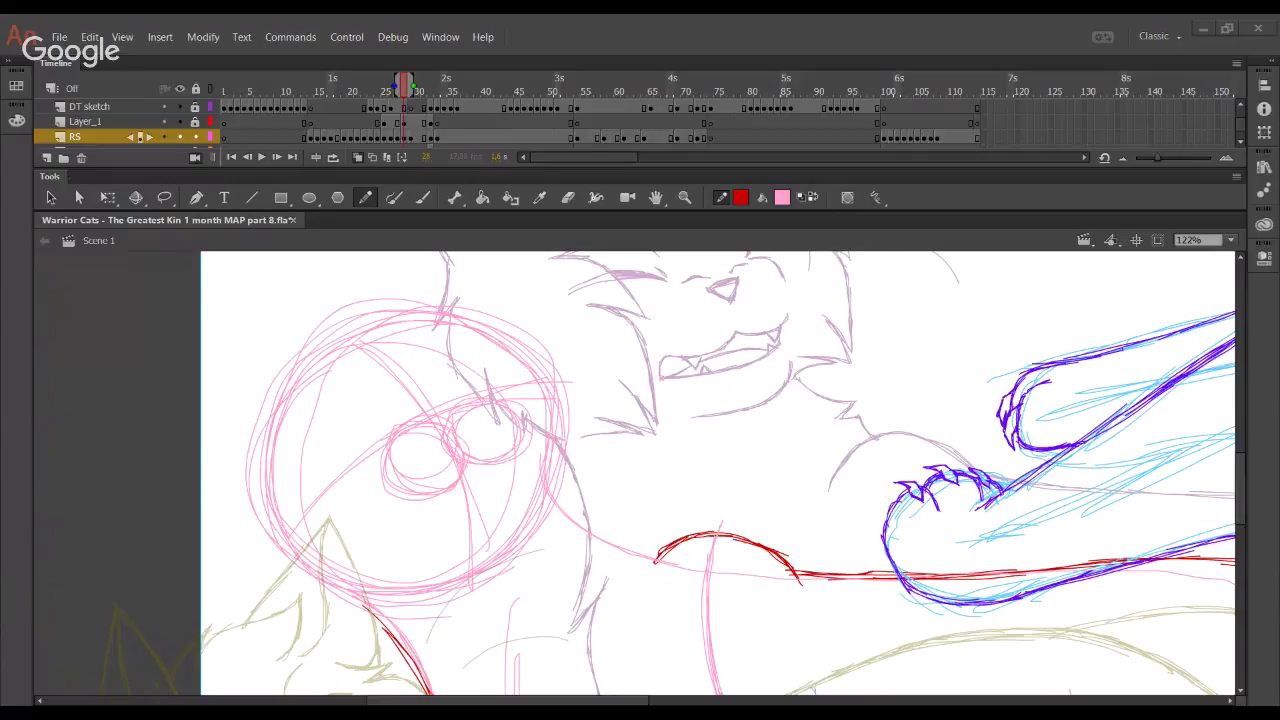
drag(444, 508, 588, 592)
key(ctrl+z)
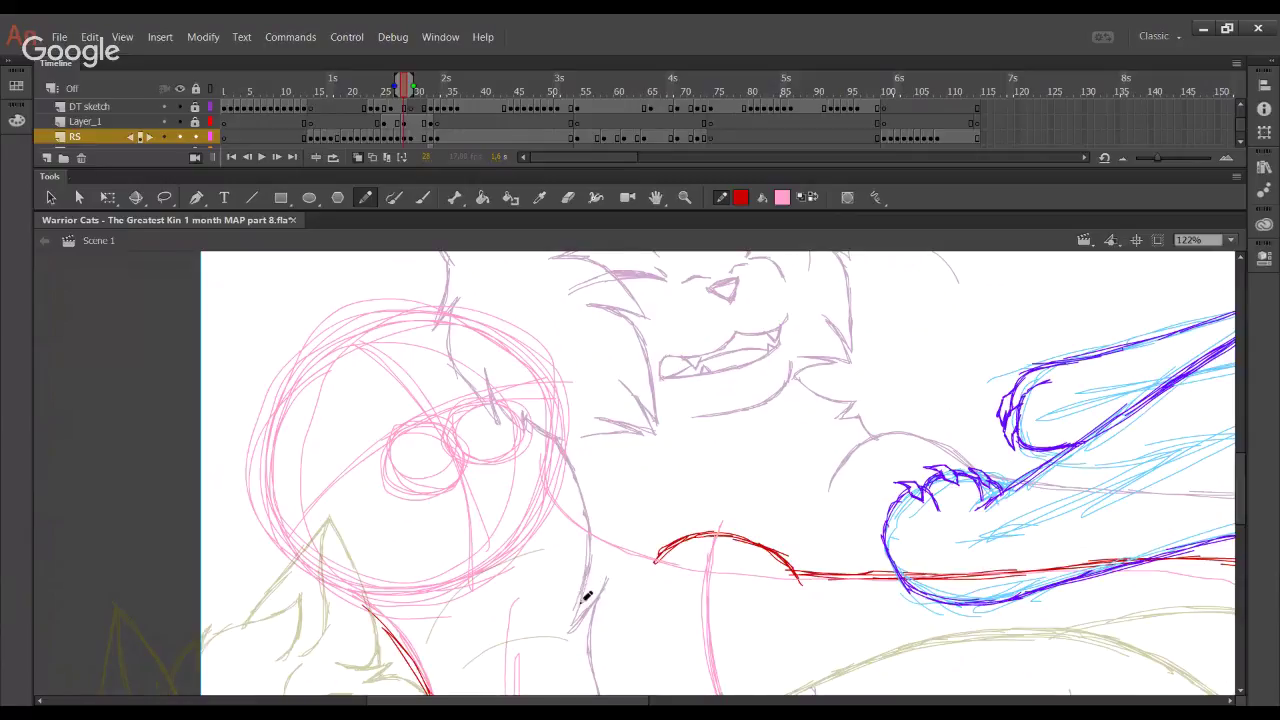
click(685, 197)
drag(266, 314, 620, 686)
click(366, 198)
drag(683, 369, 646, 386)
mouse_move(516, 287)
mouse_down()
mouse_move(495, 296)
mouse_move(540, 426)
mouse_move(534, 331)
mouse_move(557, 424)
mouse_move(567, 411)
mouse_move(558, 434)
mouse_move(569, 409)
mouse_move(562, 436)
mouse_up()
key(ctrl+z)
key(ctrl+z)
key(ctrl+z)
key(ctrl+z)
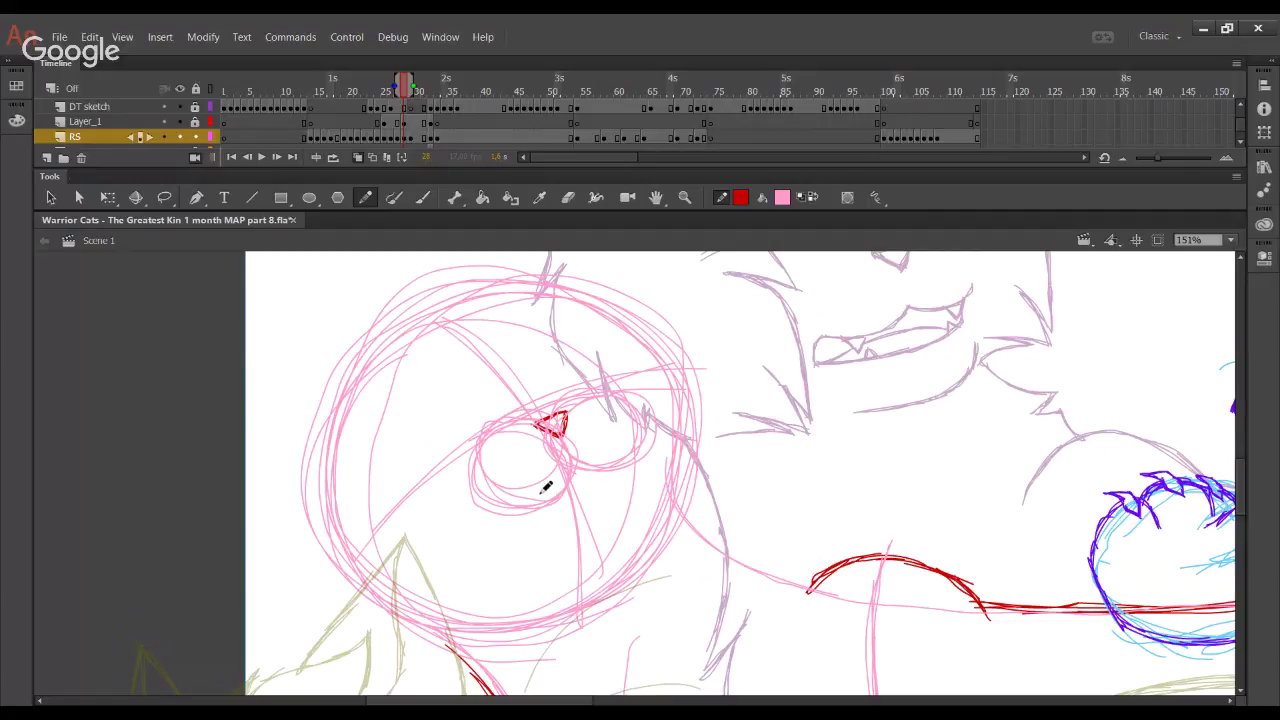
Draw the left half of the upper lip in red, following the muzzle circle and turning down at the mouth's left corner
key(space)
drag(626, 552, 648, 429)
mouse_move(648, 506)
mouse_down()
mouse_move(660, 457)
mouse_move(643, 312)
mouse_move(646, 434)
mouse_up()
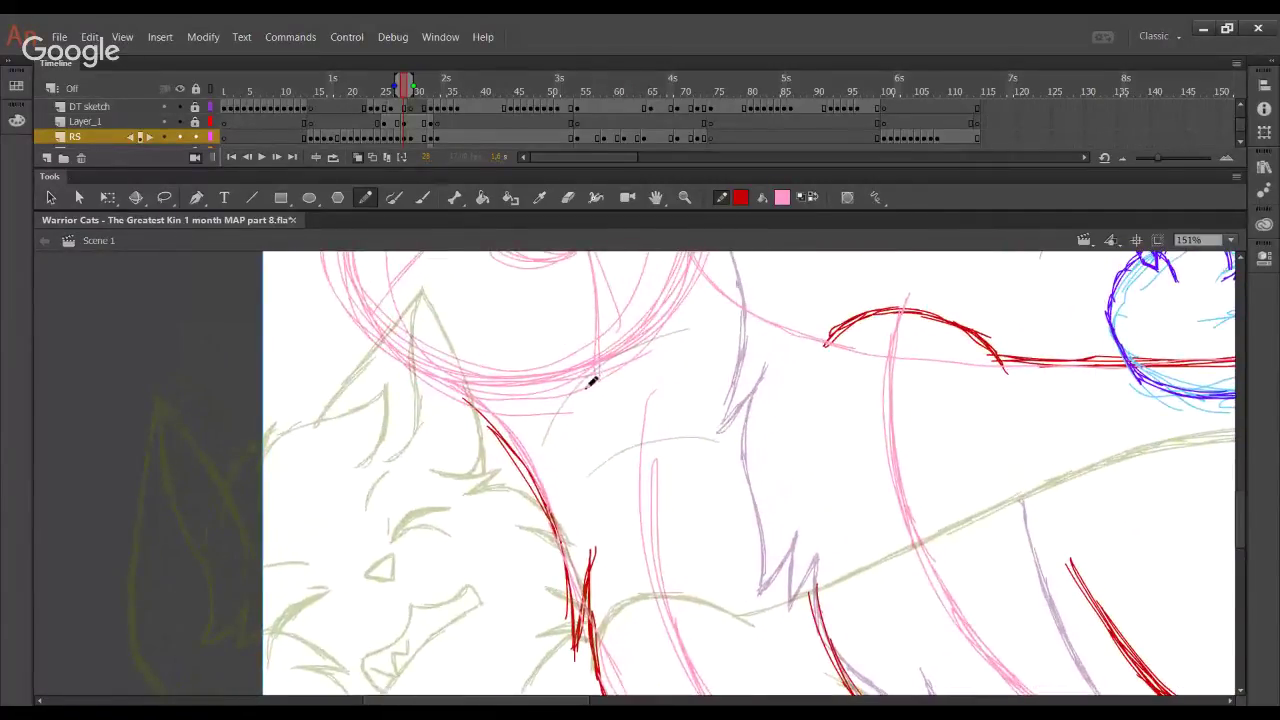
key(space)
mouse_move(697, 322)
mouse_down()
mouse_move(637, 443)
mouse_move(621, 510)
mouse_up()
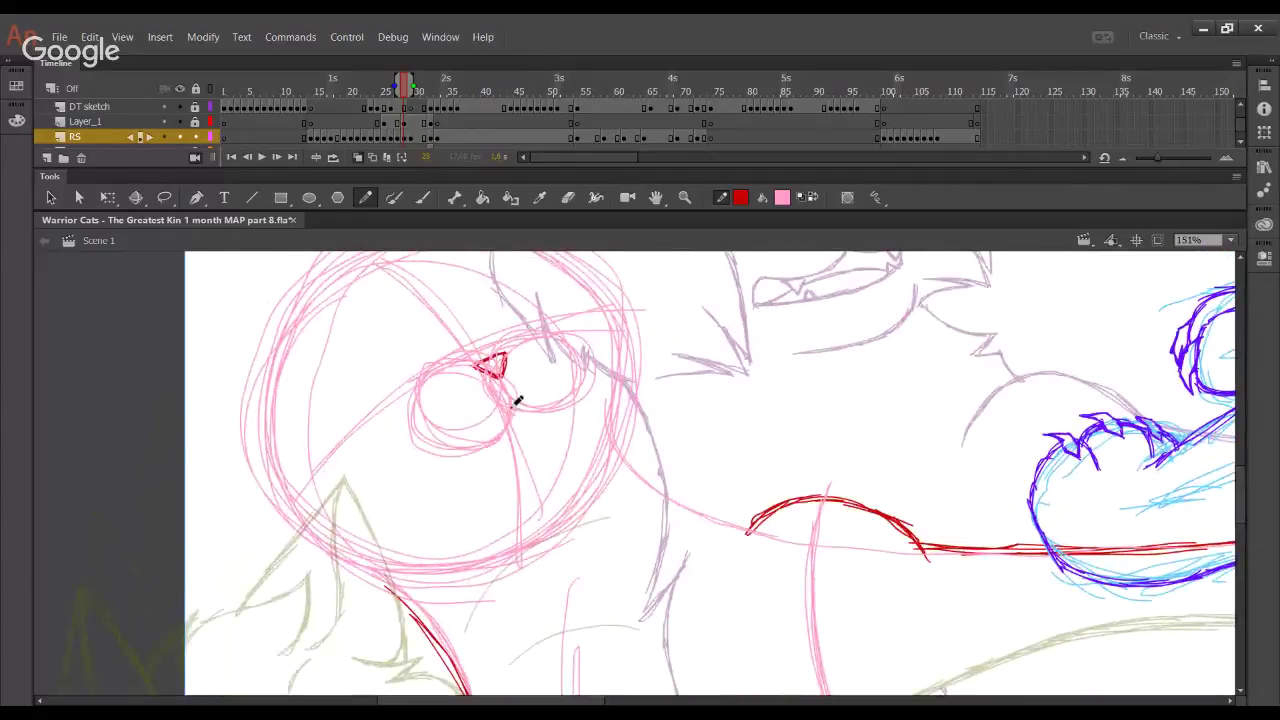
mouse_move(513, 400)
mouse_down()
mouse_move(441, 456)
mouse_move(440, 486)
mouse_up()
key(space)
drag(514, 511, 584, 355)
drag(556, 532, 504, 590)
drag(542, 397, 495, 550)
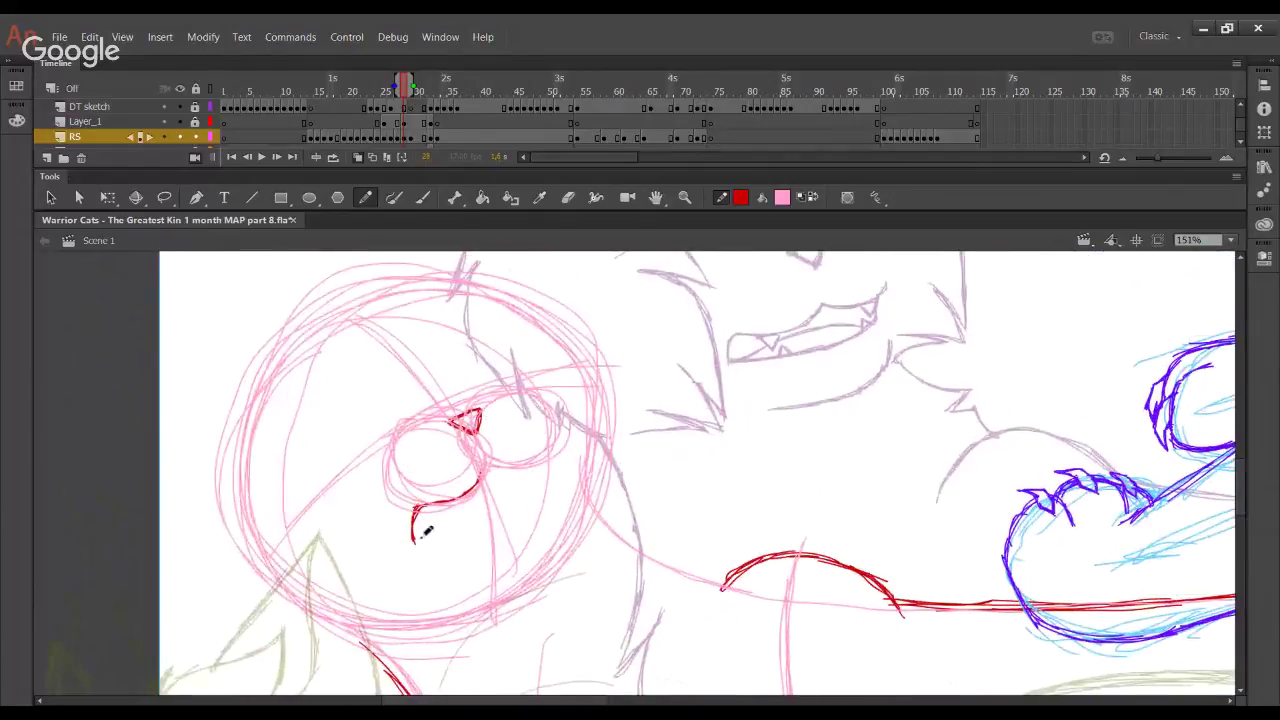
Draw the mouth's lower edge as a slanted red line rising from the left corner toward the right
mouse_move(417, 539)
mouse_down()
mouse_move(514, 491)
mouse_move(482, 503)
mouse_move(555, 445)
mouse_up()
key(ctrl+z)
key(ctrl+z)
key(ctrl+z)
key(ctrl+z)
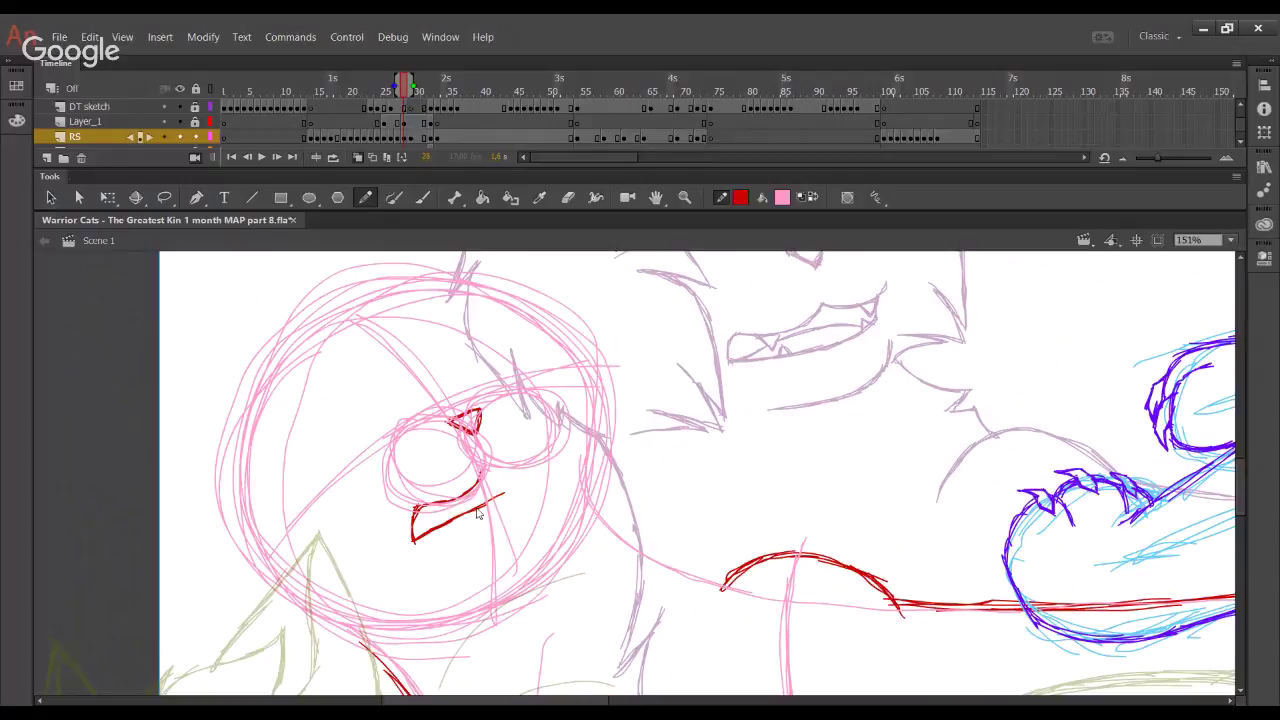
drag(479, 509, 545, 473)
drag(489, 503, 557, 464)
key(ctrl+z)
Draw the right half of the upper lip under the smaller muzzle circle and close the mouth at its right corner
mouse_move(482, 477)
mouse_down()
mouse_move(566, 461)
mouse_move(507, 492)
mouse_up()
key(ctrl+z)
key(ctrl+z)
key(ctrl+z)
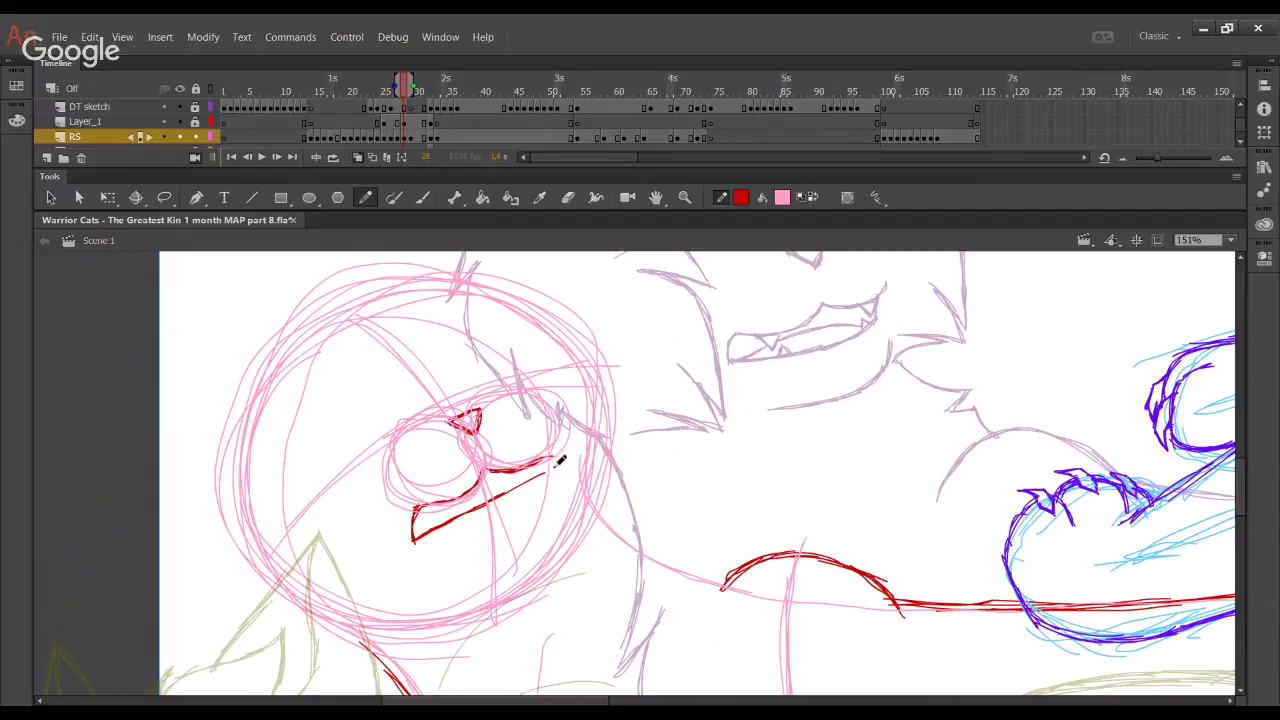
drag(552, 470, 488, 506)
Select the lines at the mouth's left corner and adjust their position slightly with nudges and Free Transform
mouse_move(440, 591)
mouse_down()
mouse_move(684, 291)
mouse_move(617, 440)
mouse_move(517, 540)
mouse_up()
mouse_move(437, 491)
mouse_down()
mouse_move(549, 566)
mouse_move(534, 563)
mouse_up()
key(Right)
key(Right)
key(Right)
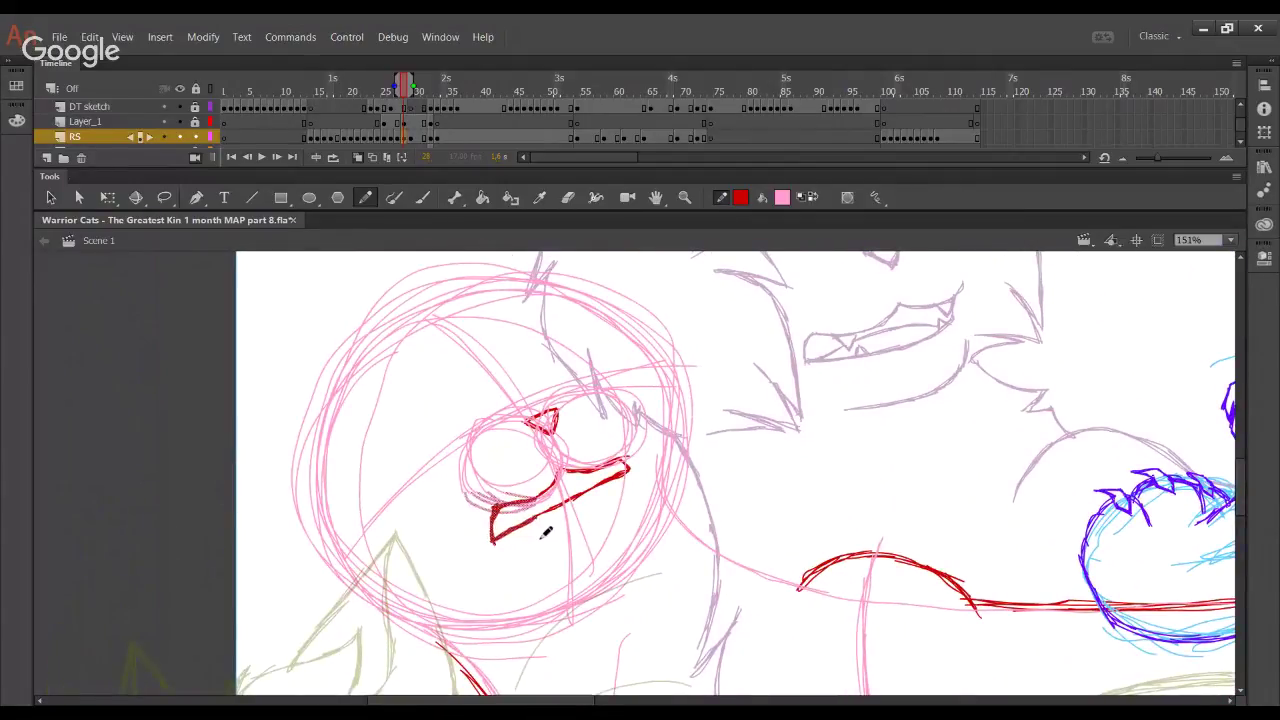
key(Up)
key(Up)
key(Up)
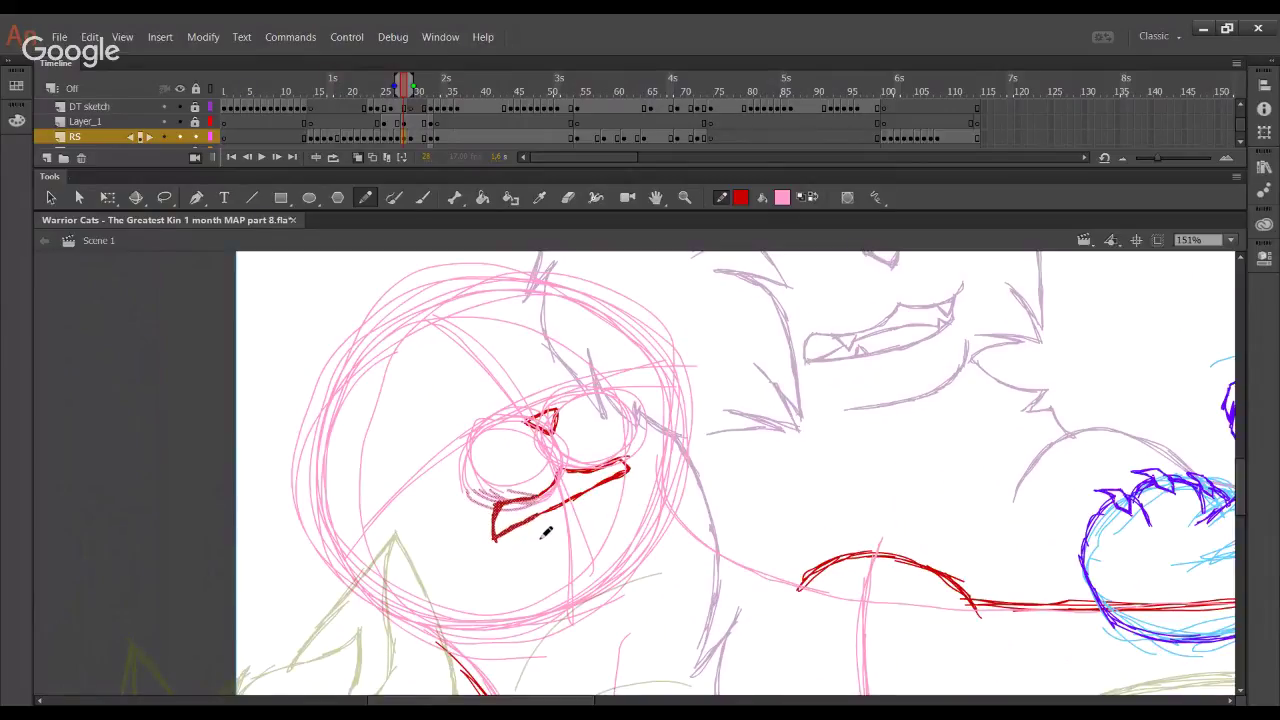
ctrl+click(458, 568)
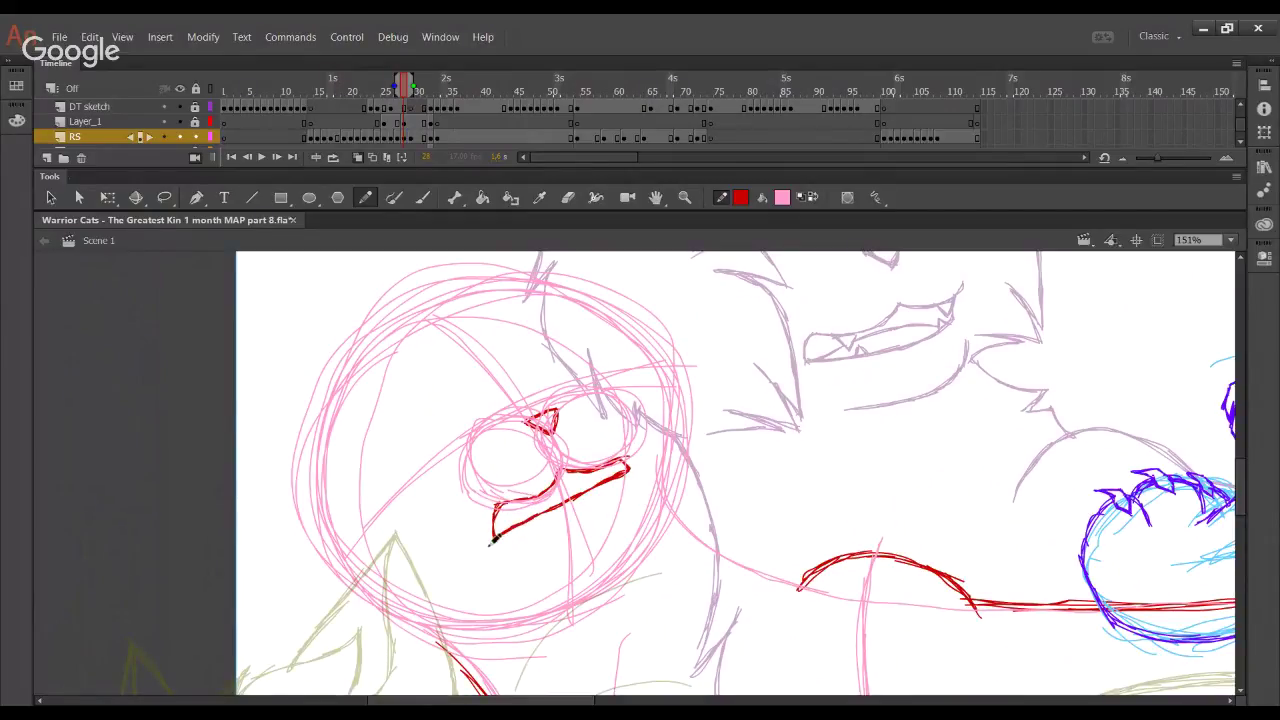
key(ctrl+z)
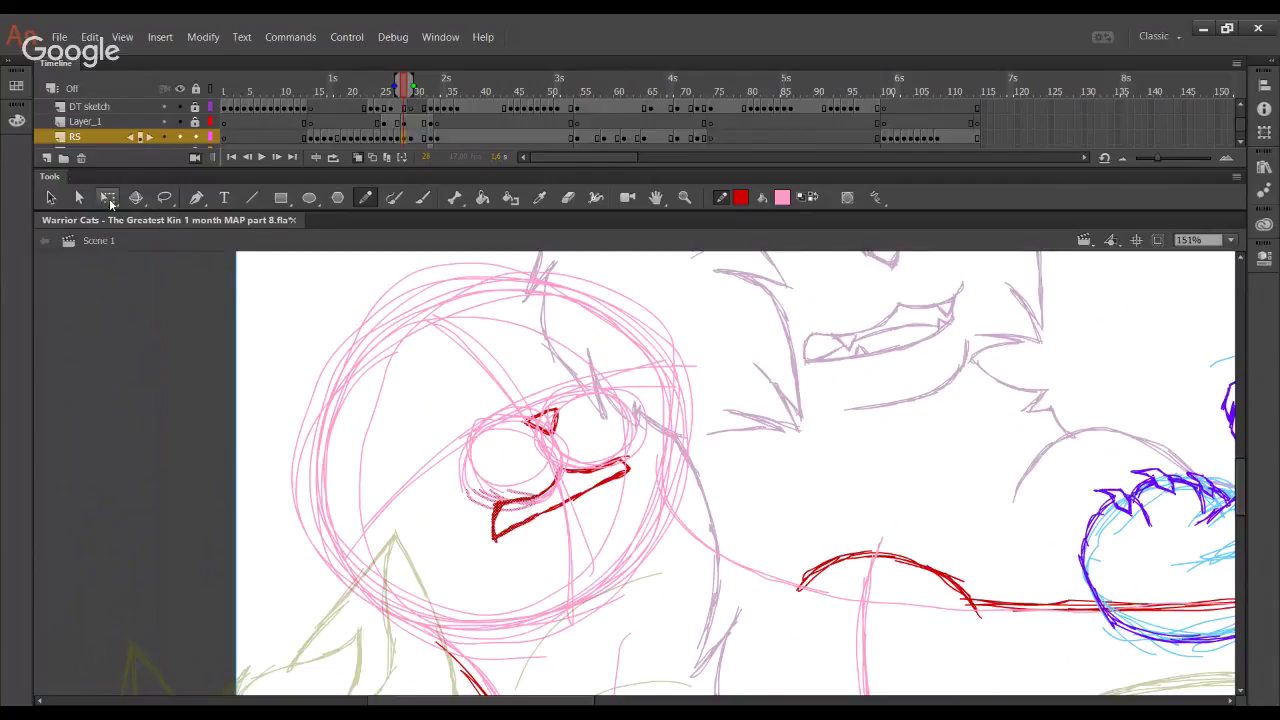
click(106, 199)
drag(518, 543, 514, 543)
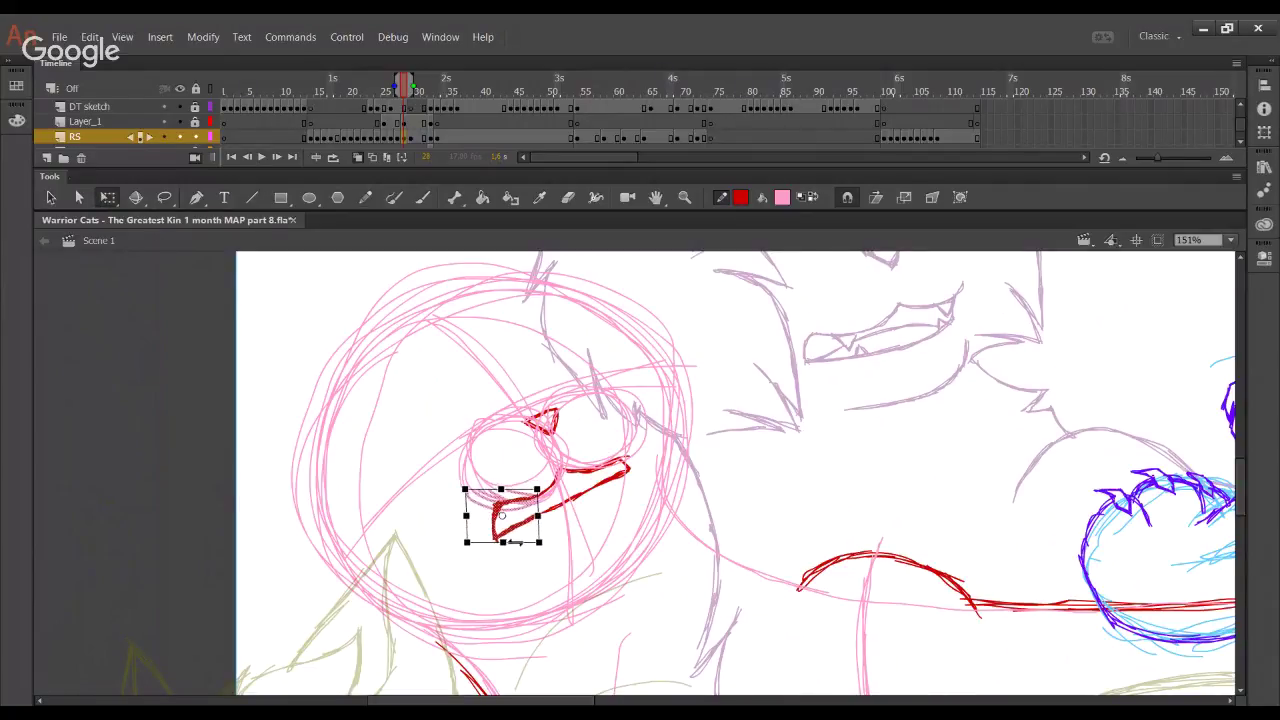
click(549, 563)
Sketch a row of pointed pink spikes inside the larger muzzle circle, and switch the stroke colour back to red
click(367, 198)
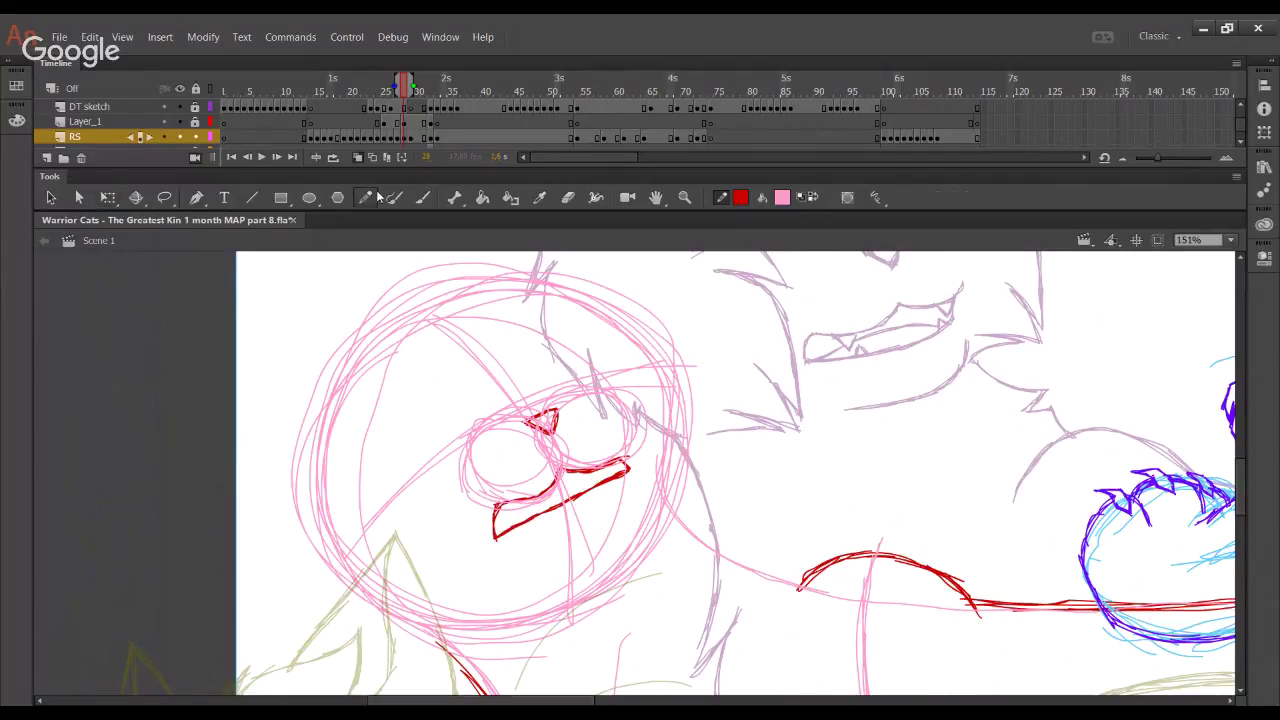
click(813, 197)
drag(455, 507, 547, 506)
click(808, 197)
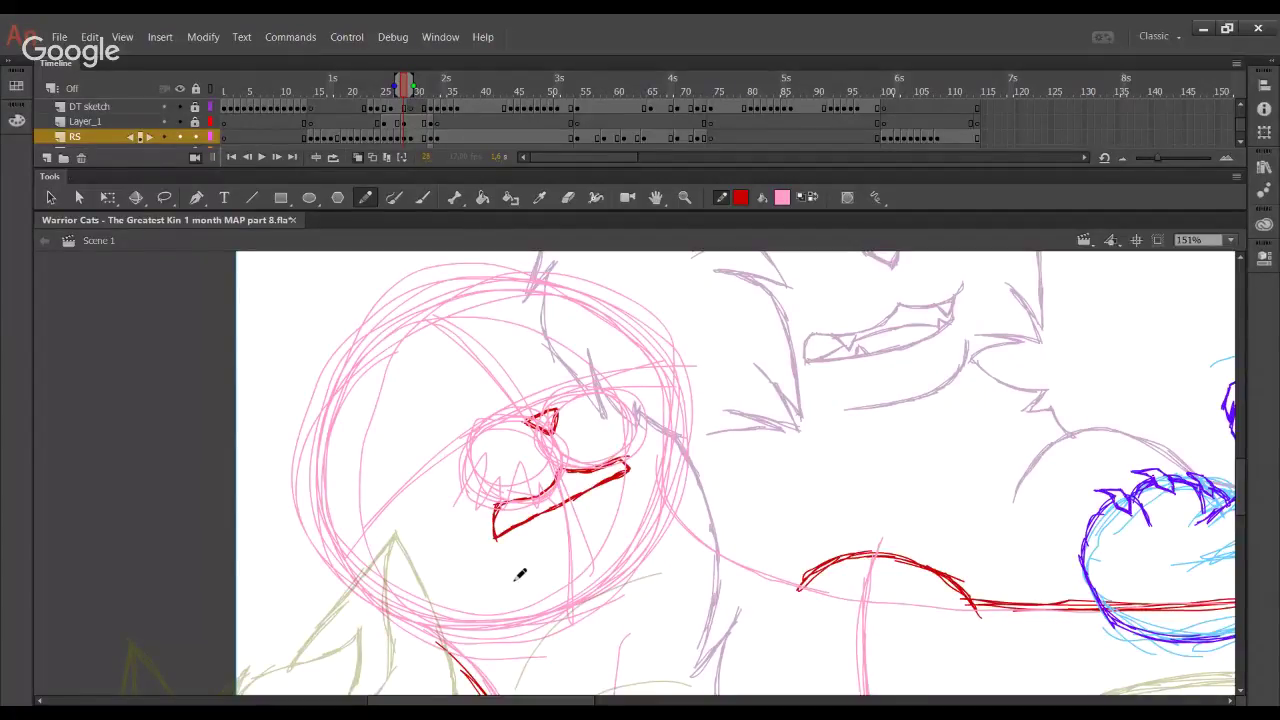
Draw two curved red lines, one above the other, in the gap between the rough pink head and the pale cat's cheek
drag(721, 530, 650, 703)
drag(715, 557, 860, 278)
mouse_move(774, 543)
mouse_down()
mouse_move(846, 309)
mouse_move(826, 346)
mouse_move(757, 392)
mouse_move(717, 502)
mouse_move(657, 551)
mouse_move(734, 317)
mouse_move(672, 348)
mouse_move(780, 260)
mouse_up()
key(ctrl+z)
drag(622, 329, 780, 276)
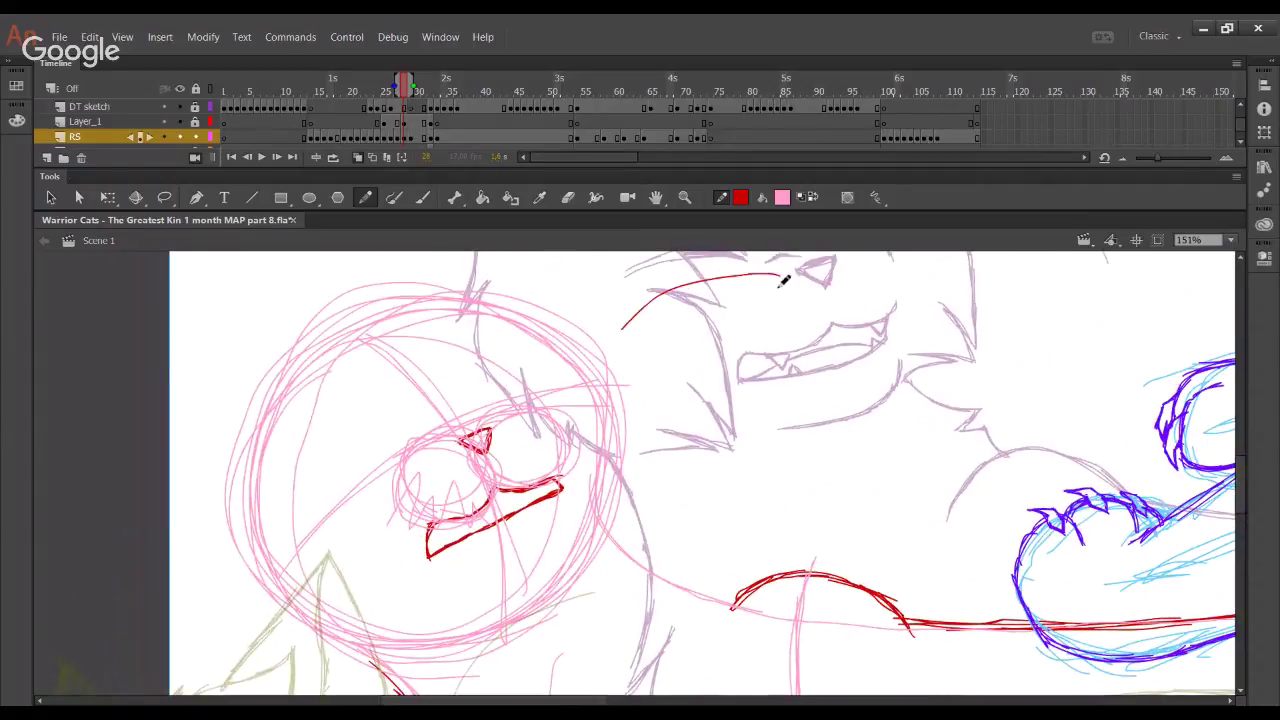
drag(638, 370, 758, 367)
key(ctrl+z)
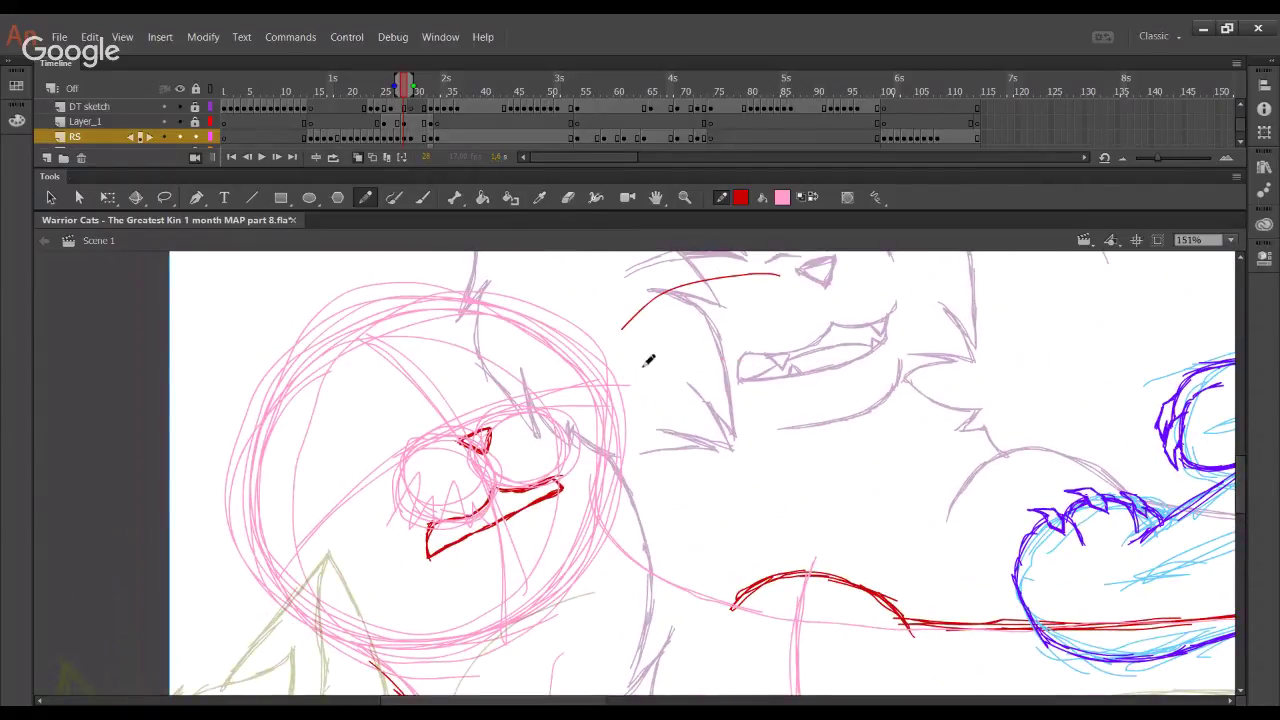
mouse_move(634, 391)
mouse_down()
mouse_move(826, 494)
mouse_move(884, 627)
mouse_move(839, 271)
mouse_move(826, 266)
mouse_move(769, 471)
mouse_up()
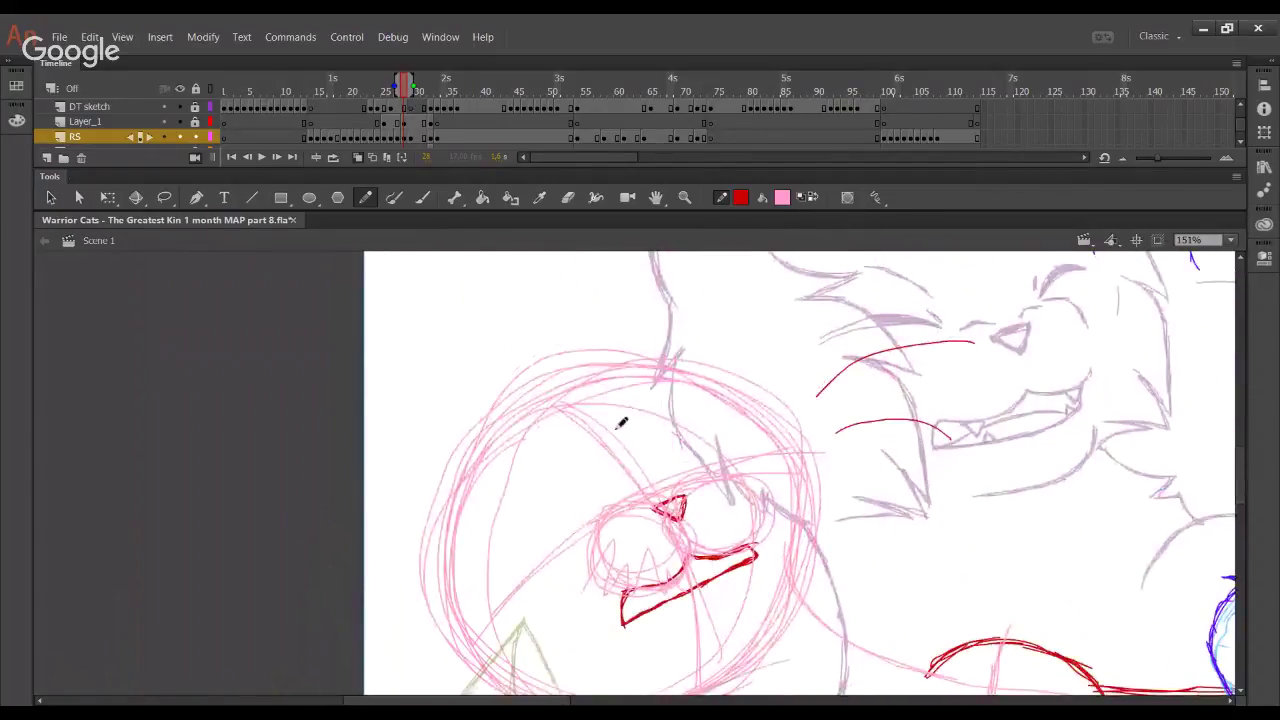
Draw the ear's inner fold as a curved red line rising from the upper left of the pink head circle to the ear tip
key(ctrl+1)
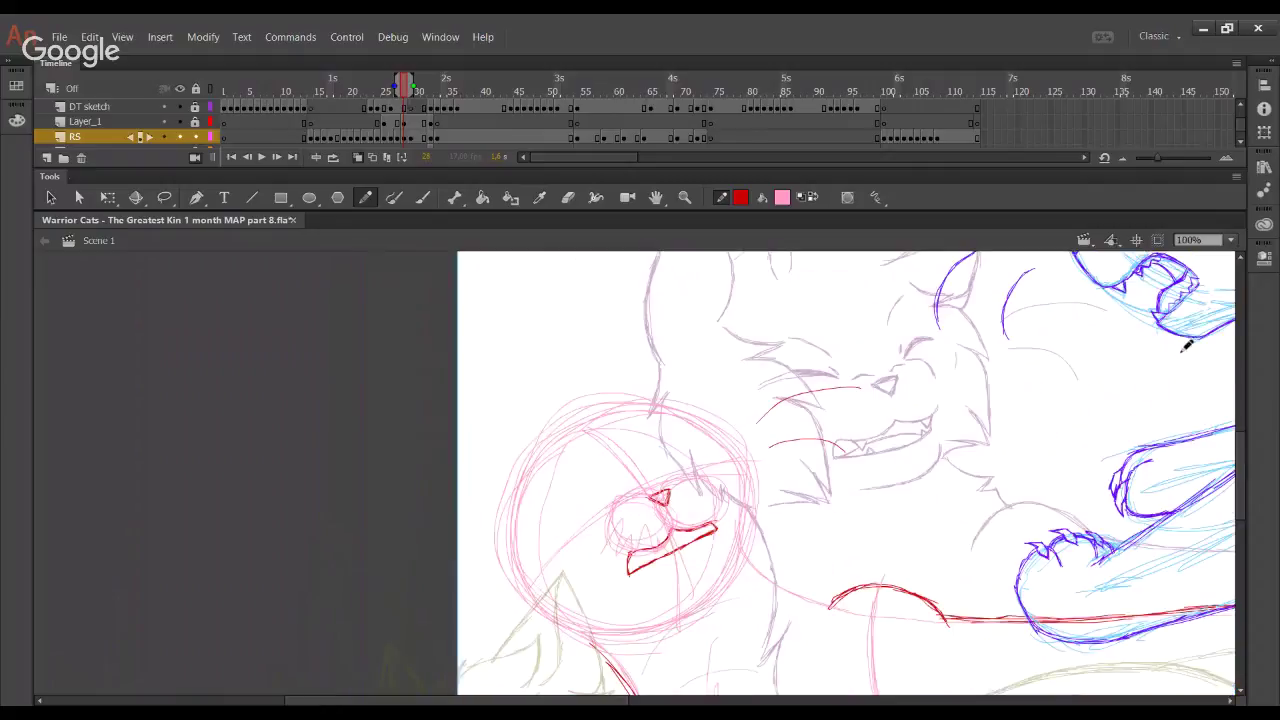
mouse_move(537, 446)
mouse_down()
mouse_move(521, 526)
mouse_move(500, 313)
mouse_move(506, 406)
mouse_move(489, 494)
mouse_move(496, 457)
mouse_move(490, 496)
mouse_up()
drag(489, 448, 495, 474)
mouse_move(474, 426)
mouse_down()
mouse_move(498, 454)
mouse_move(469, 403)
mouse_move(471, 368)
mouse_move(477, 421)
mouse_move(474, 329)
mouse_move(476, 363)
mouse_up()
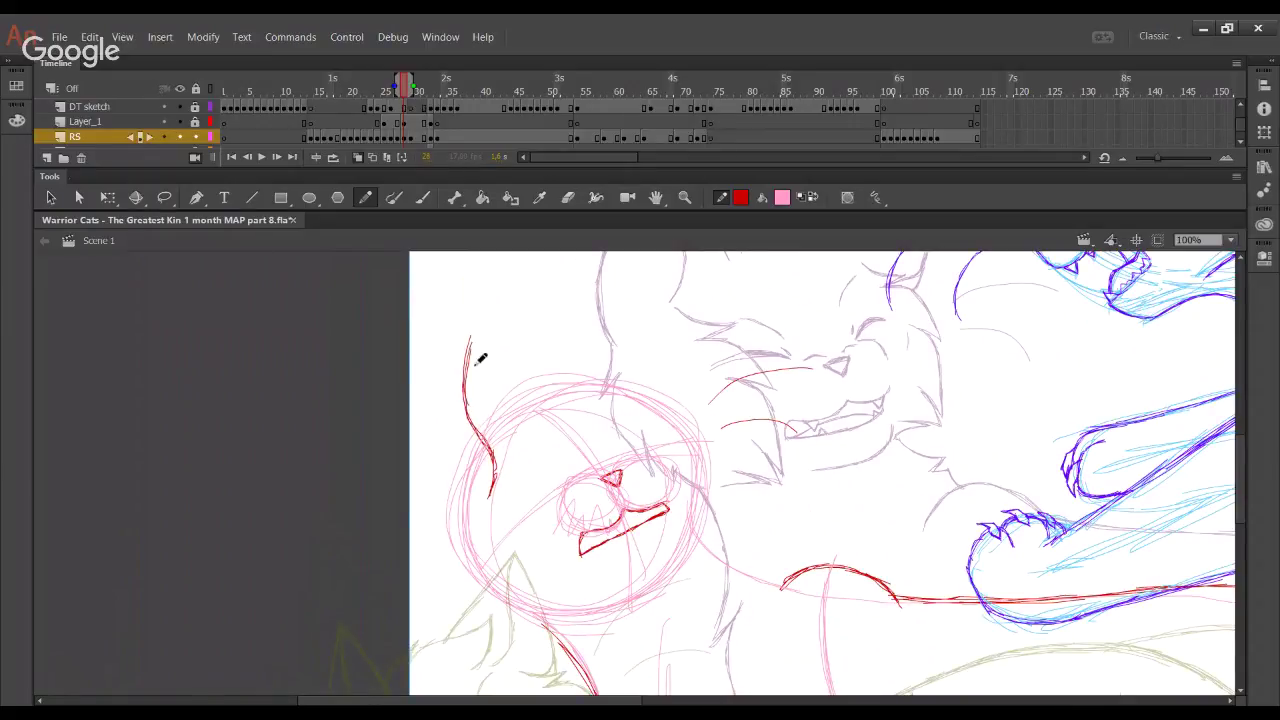
mouse_move(512, 463)
mouse_down()
mouse_move(514, 263)
mouse_move(516, 497)
mouse_move(474, 429)
mouse_move(484, 336)
mouse_move(487, 368)
mouse_up()
key(ctrl+z)
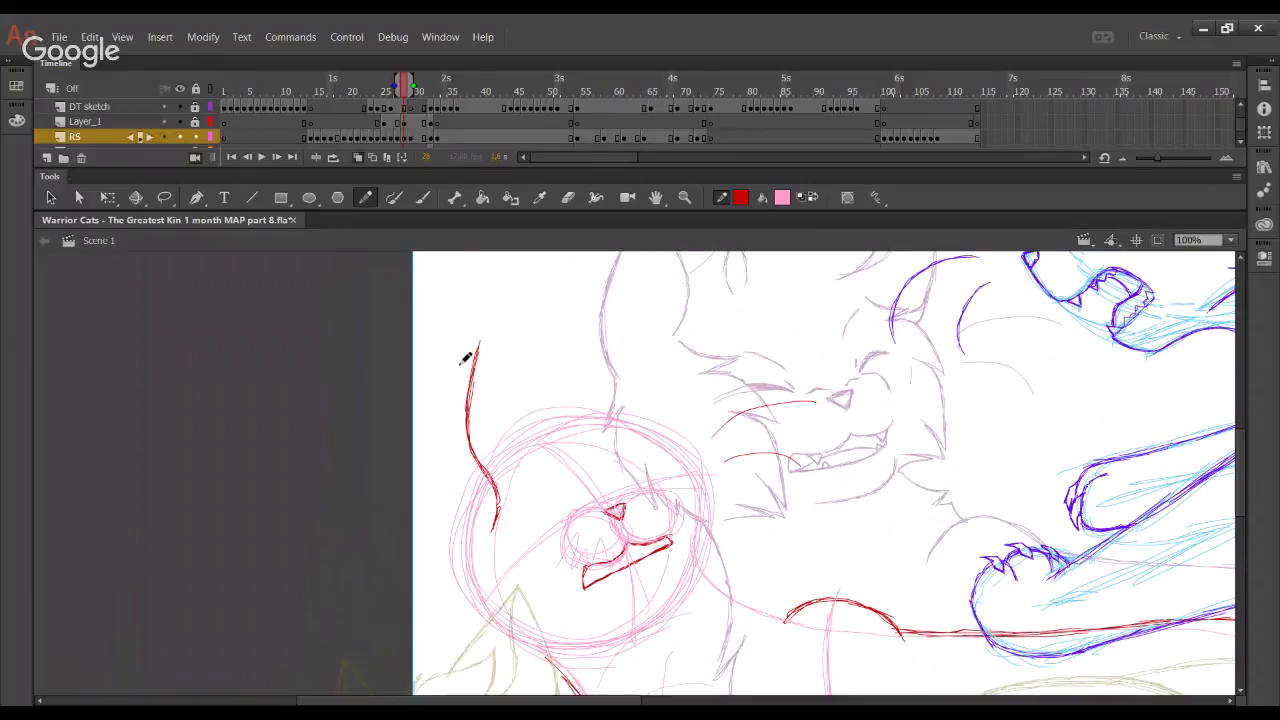
Draw the ear's outer edge from the tip down along the left side of the head circle, building it up with overlapping strokes
drag(478, 342, 445, 470)
drag(471, 373, 445, 499)
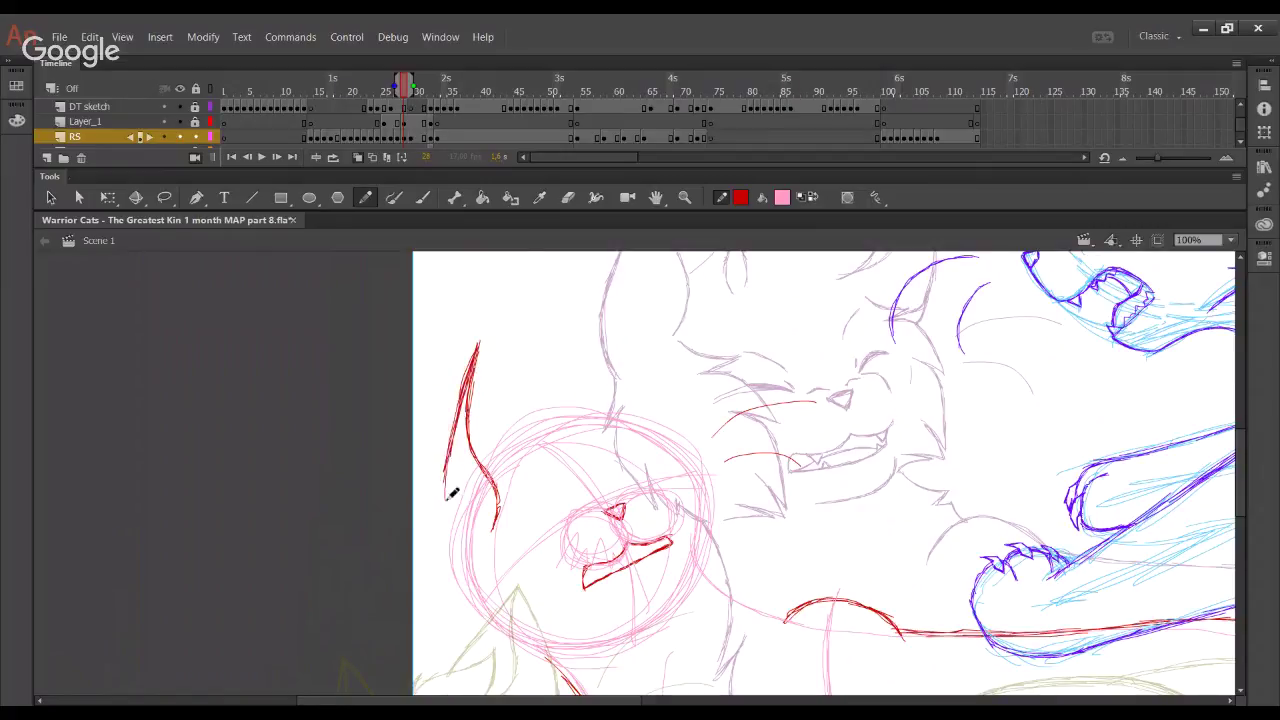
drag(452, 446, 449, 525)
key(ctrl+z)
drag(452, 447, 443, 508)
drag(447, 463, 446, 544)
drag(454, 466, 452, 556)
Draw the ear's right edge from the top of the head circle to the tip, closing the point and reinforcing the inner fold
mouse_move(523, 514)
mouse_down()
mouse_move(508, 375)
mouse_move(497, 543)
mouse_move(510, 548)
mouse_move(495, 463)
mouse_up()
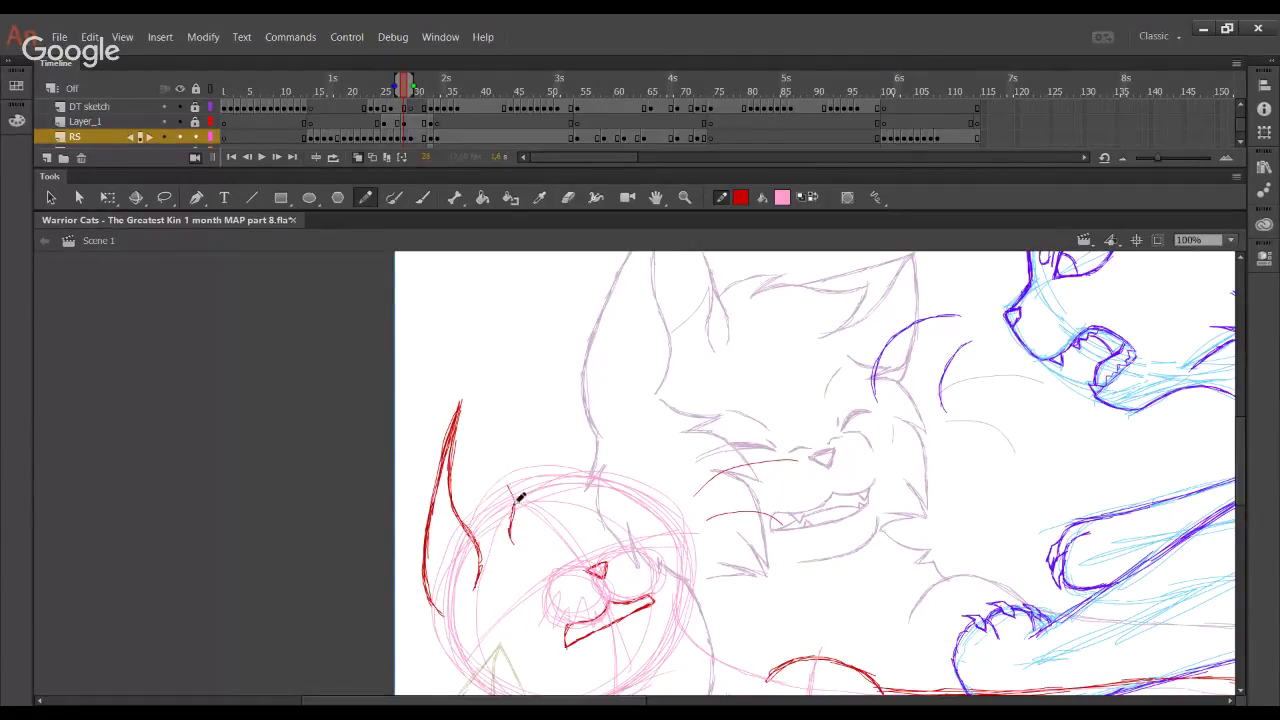
drag(514, 506, 471, 400)
drag(504, 477, 471, 400)
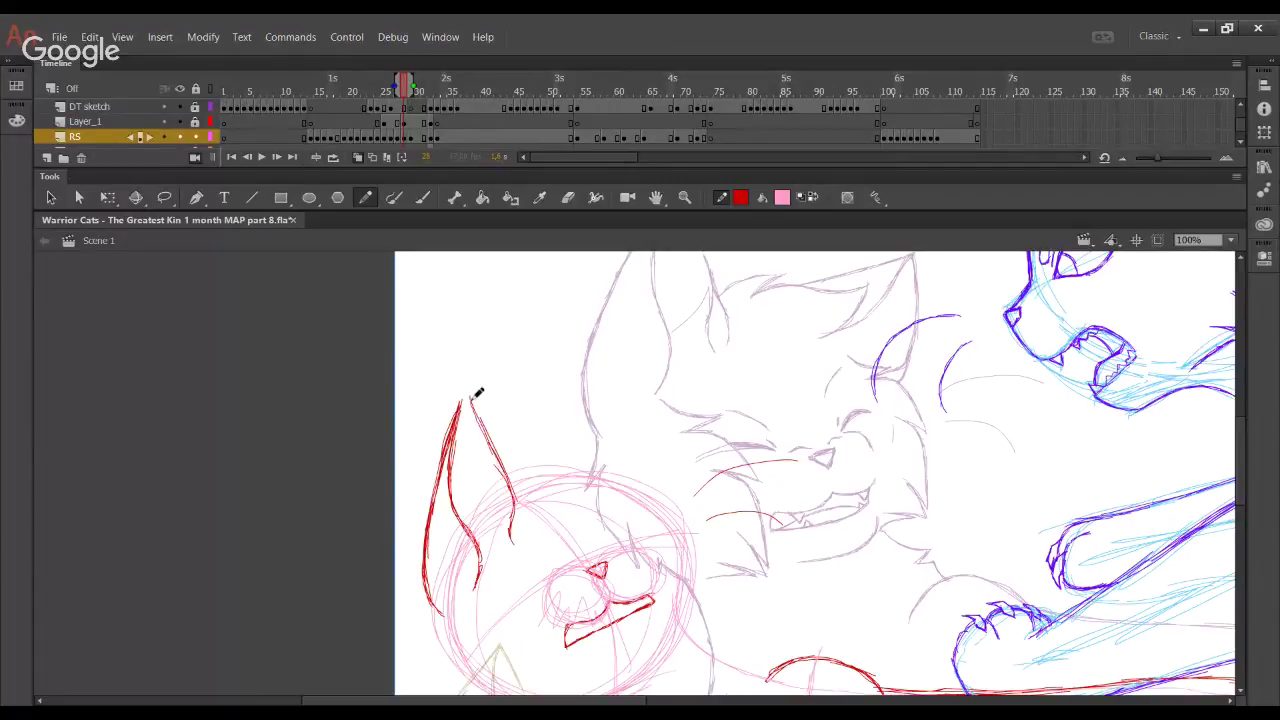
drag(491, 453, 471, 400)
drag(476, 392, 460, 513)
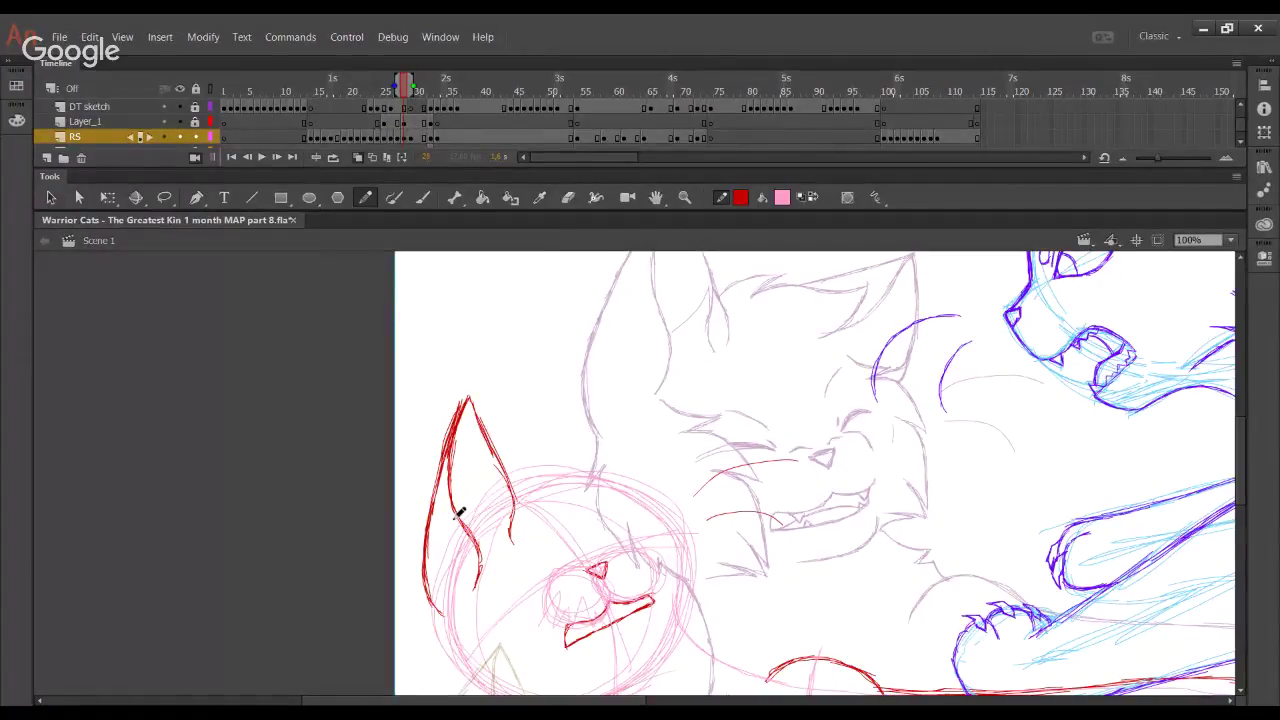
key(z)
mouse_move(371, 434)
mouse_down()
mouse_move(569, 600)
mouse_move(700, 652)
mouse_up()
key(shift+y)
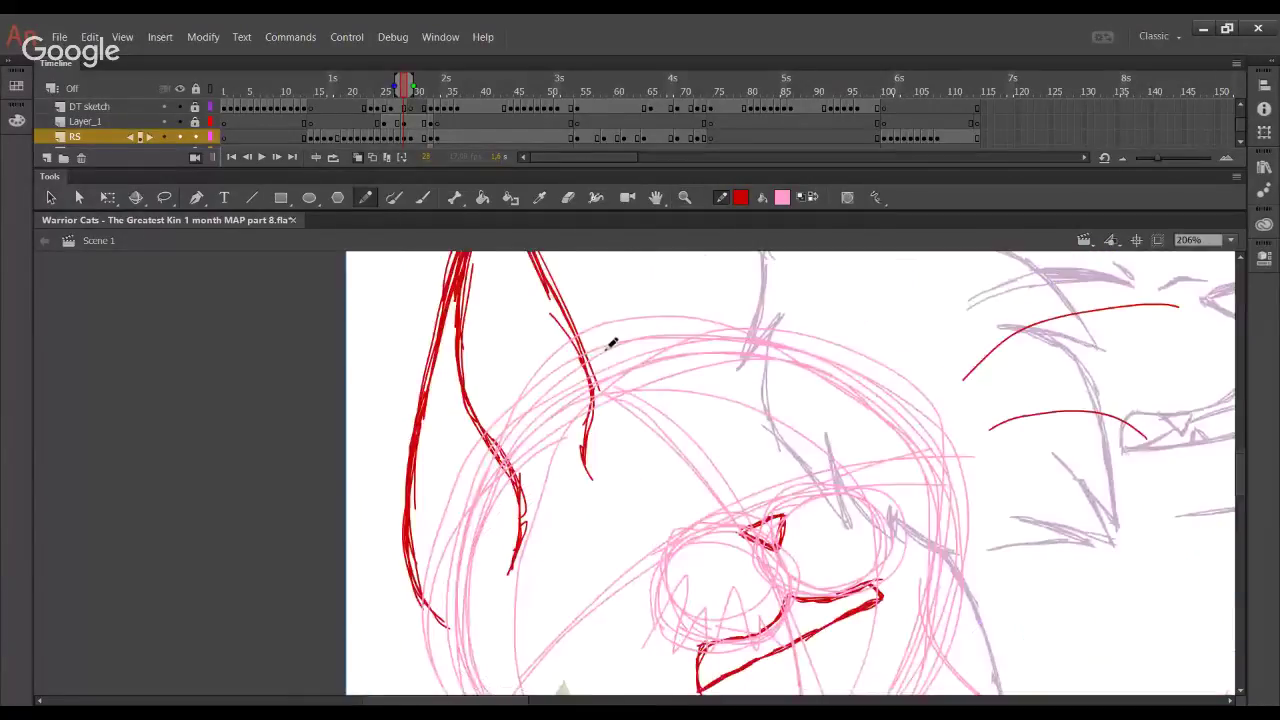
Draw the remaining red stroke at the base of the ear's front edge, extending it down onto the head
drag(672, 394, 639, 419)
drag(580, 487, 588, 434)
drag(588, 465, 536, 338)
key(space)
drag(546, 463, 583, 291)
Sketch a jagged red fur tuft below the ear and continue it as a curved line toward the muzzle
mouse_move(475, 565)
mouse_down()
mouse_move(524, 223)
mouse_move(417, 566)
mouse_move(469, 583)
mouse_move(552, 370)
mouse_up()
mouse_move(484, 454)
mouse_down()
mouse_move(587, 243)
mouse_move(555, 346)
mouse_move(474, 440)
mouse_move(528, 389)
mouse_up()
key(ctrl+z)
mouse_move(474, 429)
mouse_down()
mouse_move(541, 379)
mouse_move(490, 445)
mouse_up()
key(ctrl+z)
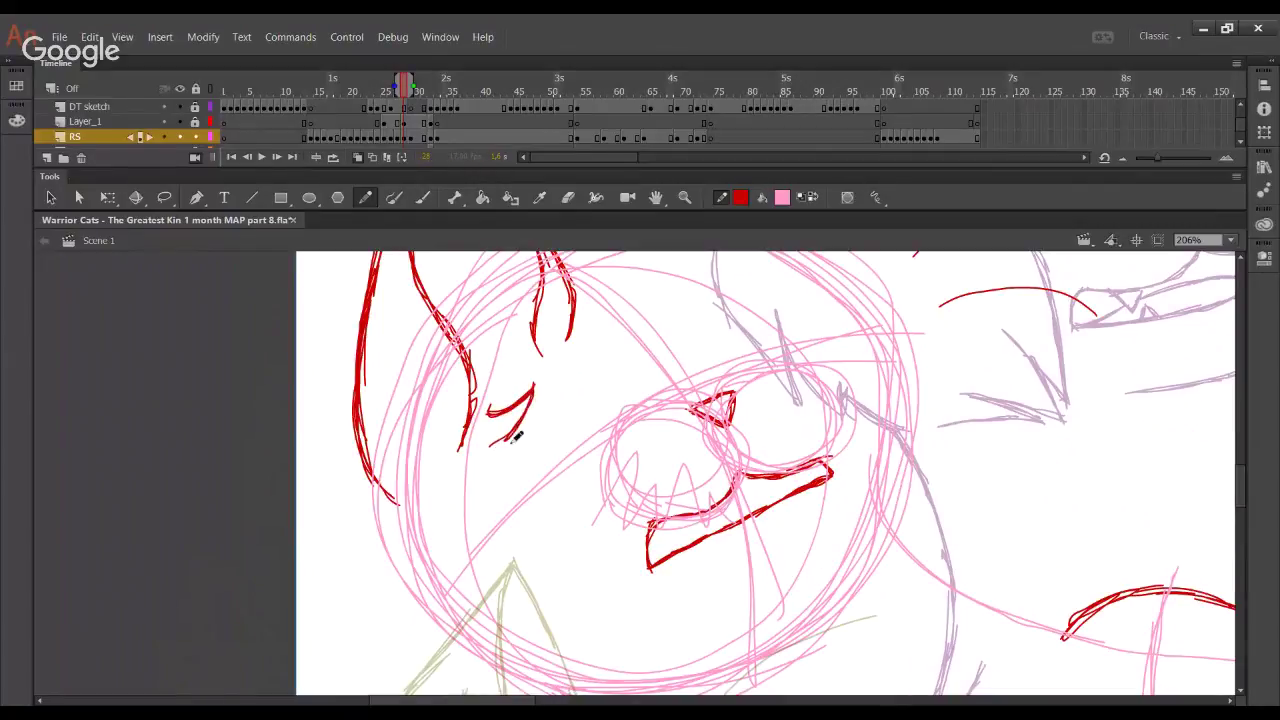
key(ctrl+minus)
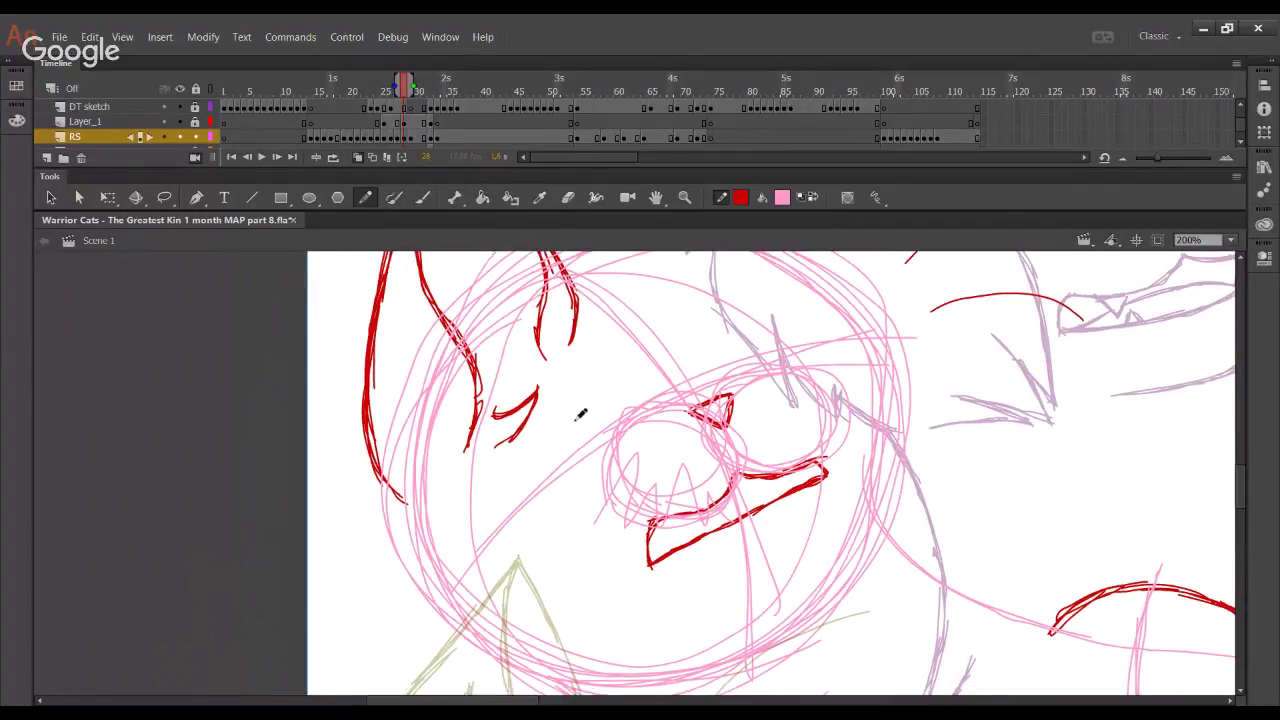
mouse_move(500, 448)
mouse_down()
mouse_move(548, 428)
mouse_move(590, 433)
mouse_move(624, 474)
mouse_up()
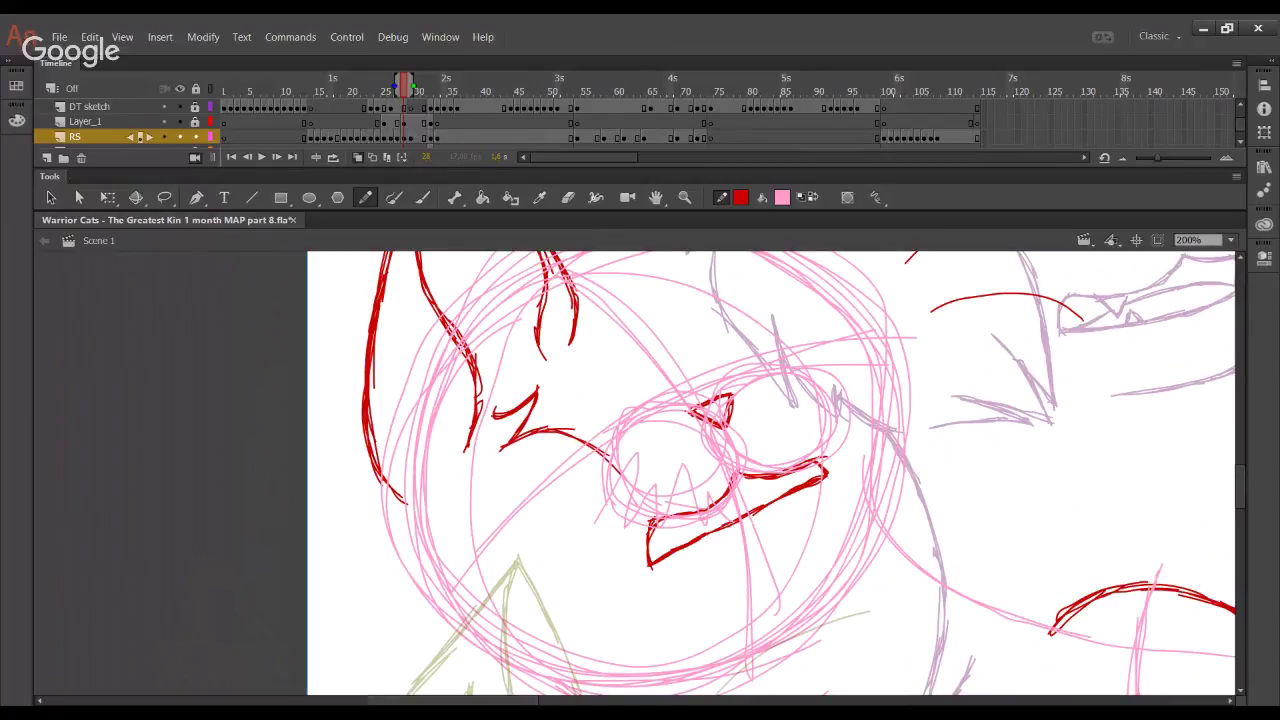
Draw the cheek tuft behind the mouth and the jaw line running down to a pointed fur tuft
key(ctrl+1)
scroll(922, 483, down, 3)
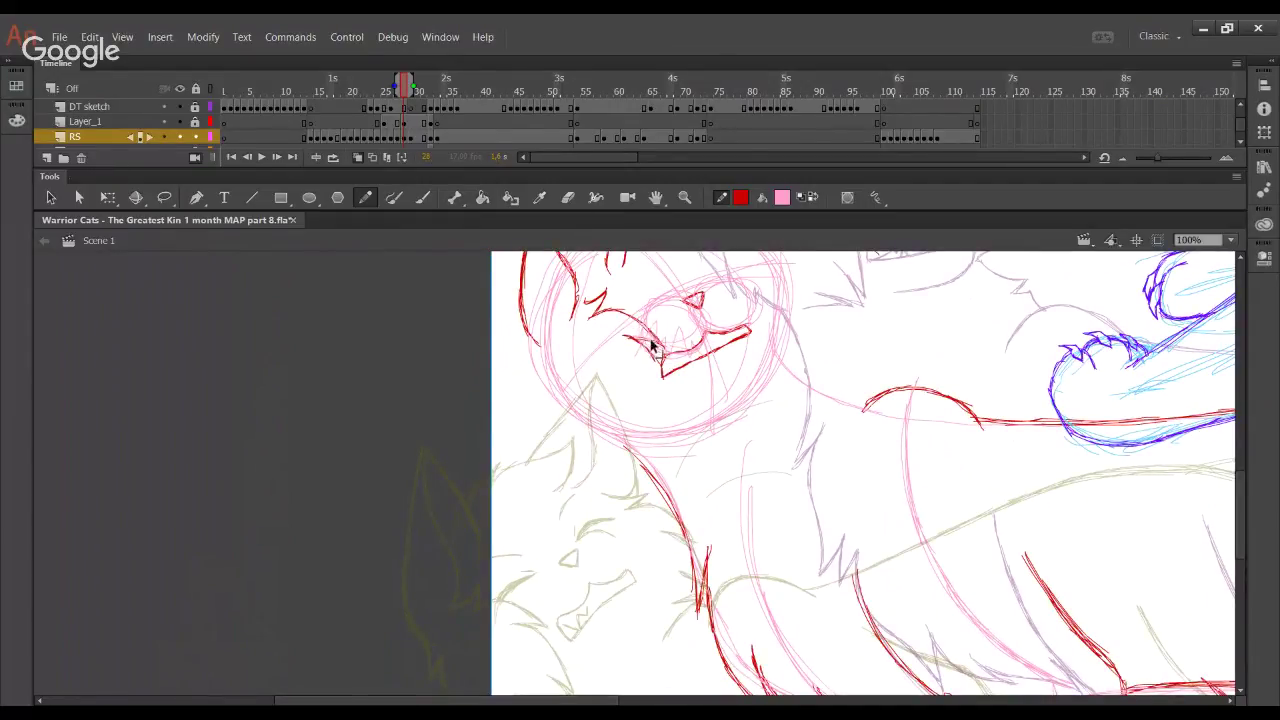
drag(721, 392, 733, 326)
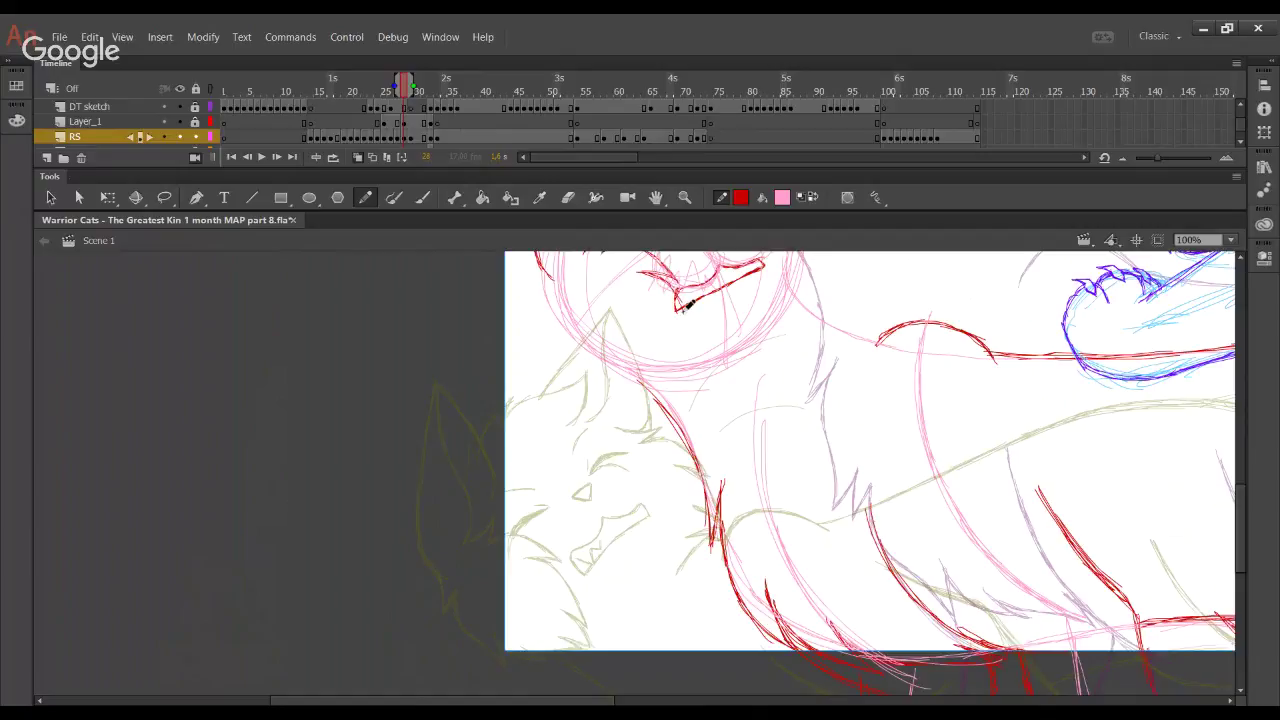
mouse_move(678, 298)
mouse_down()
mouse_move(692, 339)
mouse_move(691, 304)
mouse_move(692, 350)
mouse_move(678, 330)
mouse_move(695, 354)
mouse_move(668, 325)
mouse_move(693, 372)
mouse_move(684, 336)
mouse_move(689, 372)
mouse_move(665, 389)
mouse_move(692, 379)
mouse_move(659, 357)
mouse_move(681, 373)
mouse_move(692, 490)
mouse_up()
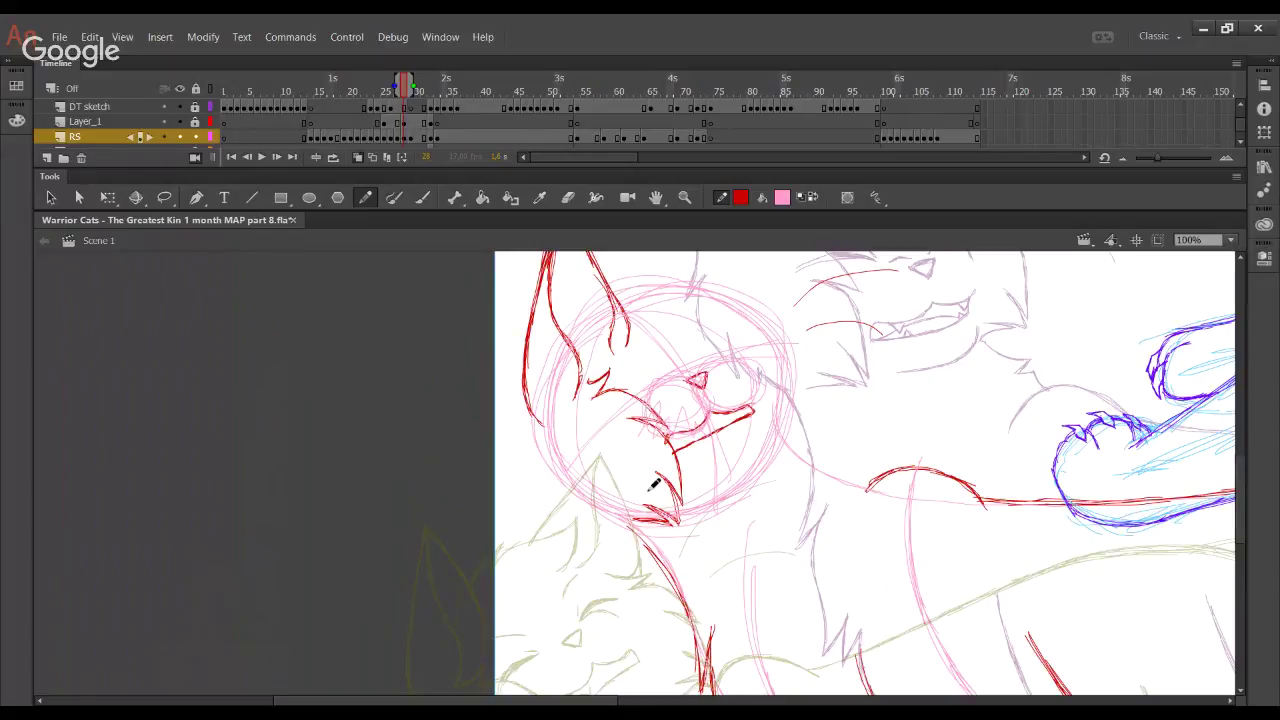
Outline the back of the head from the ear's base to the neck with jagged red fur strokes
drag(663, 443, 642, 282)
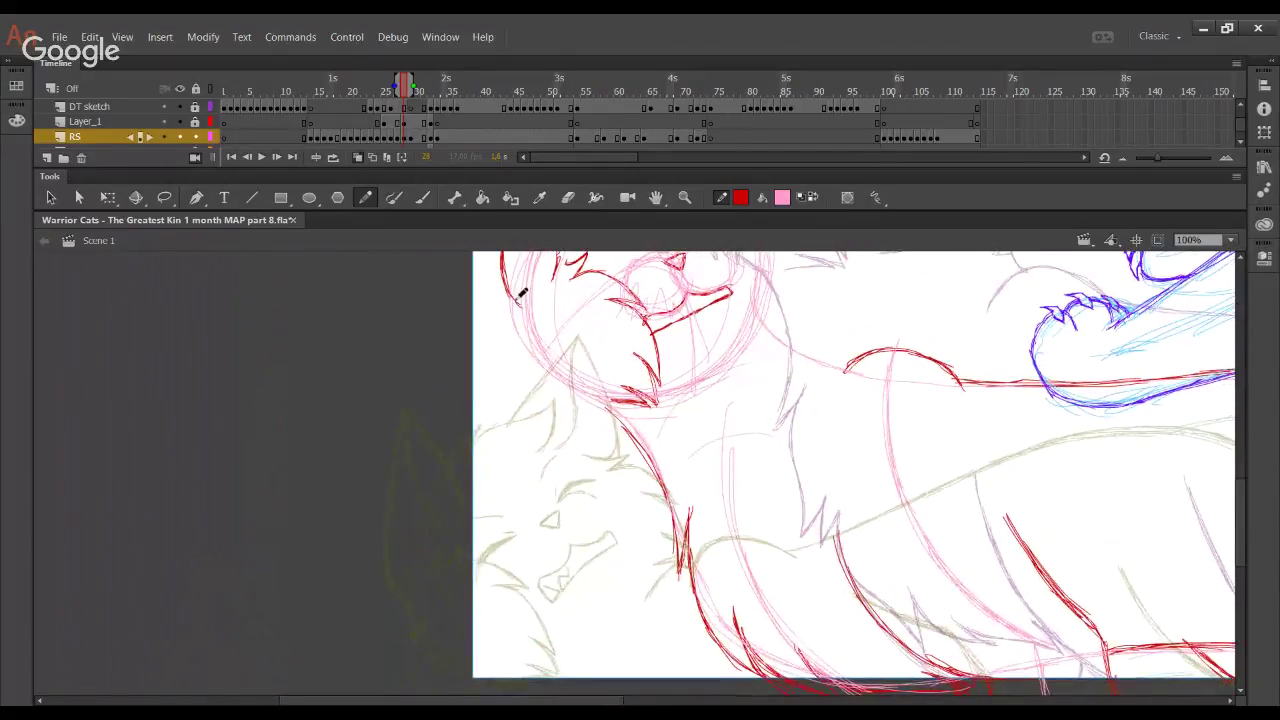
drag(517, 301, 516, 346)
drag(527, 318, 516, 345)
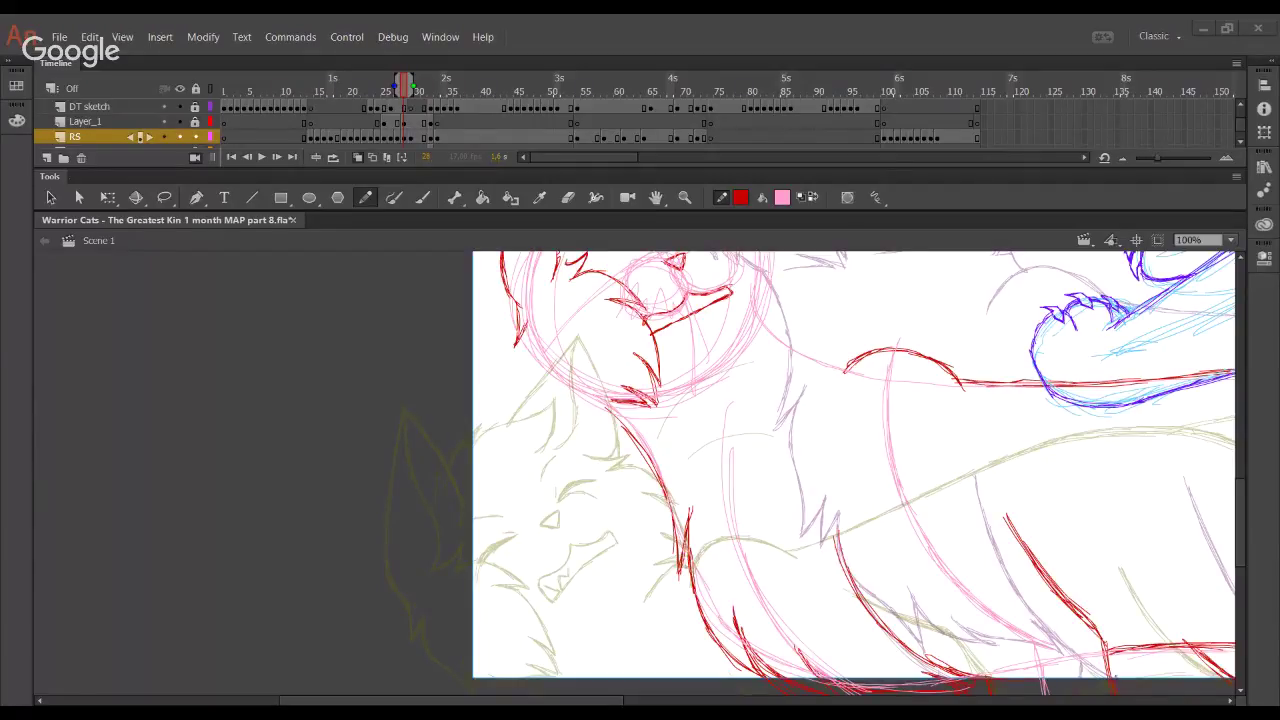
click(24, 554)
key(space)
drag(596, 455, 546, 420)
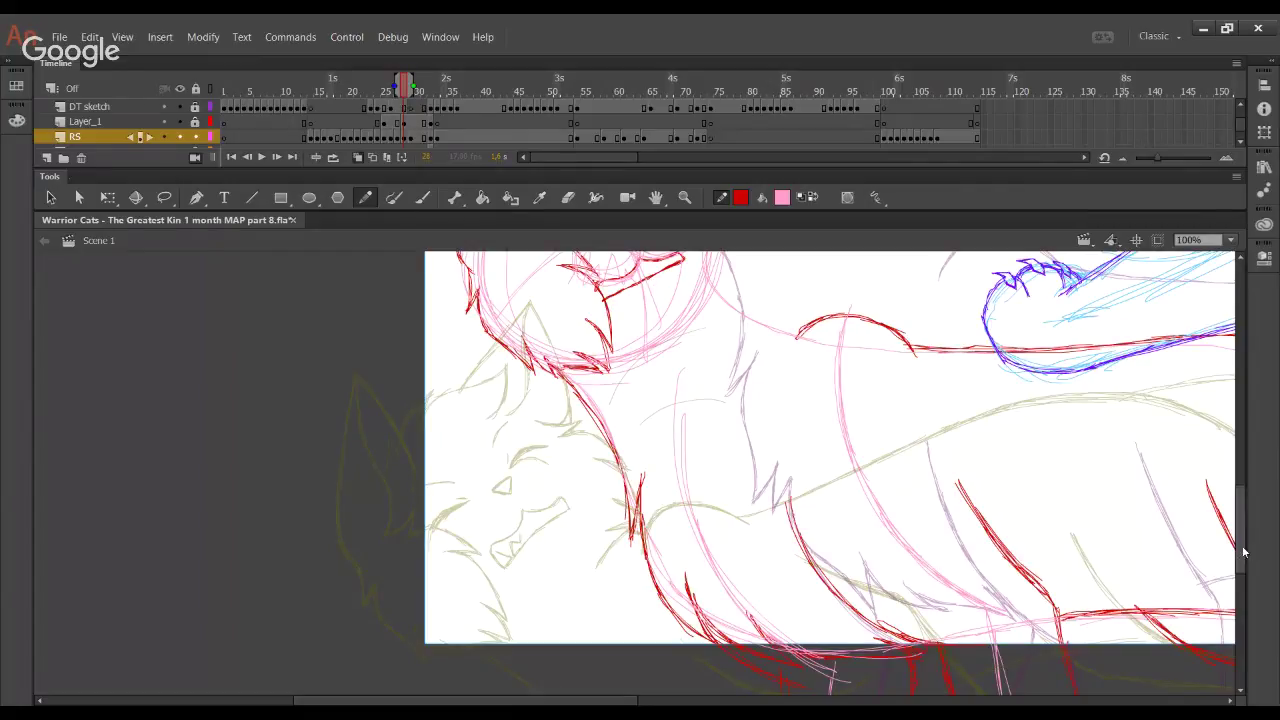
Sketch the fur on top of the head in front of the ear and finish it with a curved, pointed forelock
mouse_move(1243, 552)
mouse_down()
mouse_move(1257, 606)
mouse_move(1240, 517)
mouse_move(1229, 566)
mouse_move(1230, 543)
mouse_up()
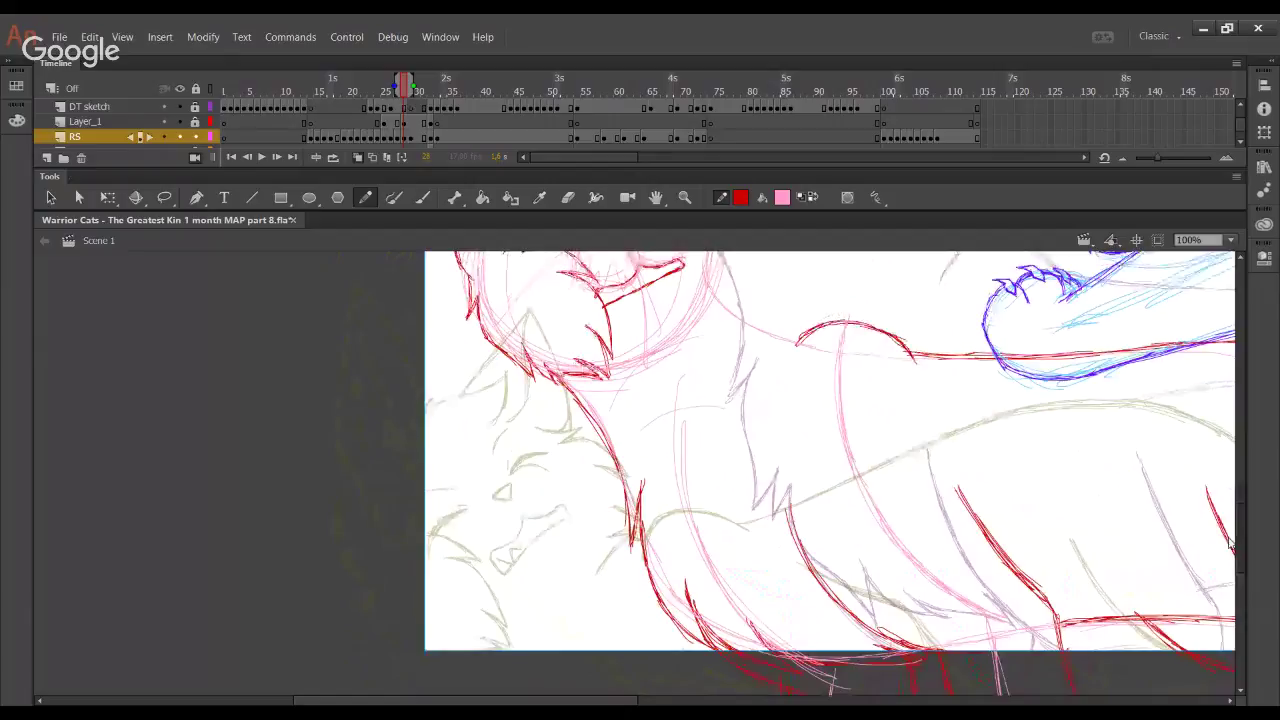
scroll(1230, 545, up, 5)
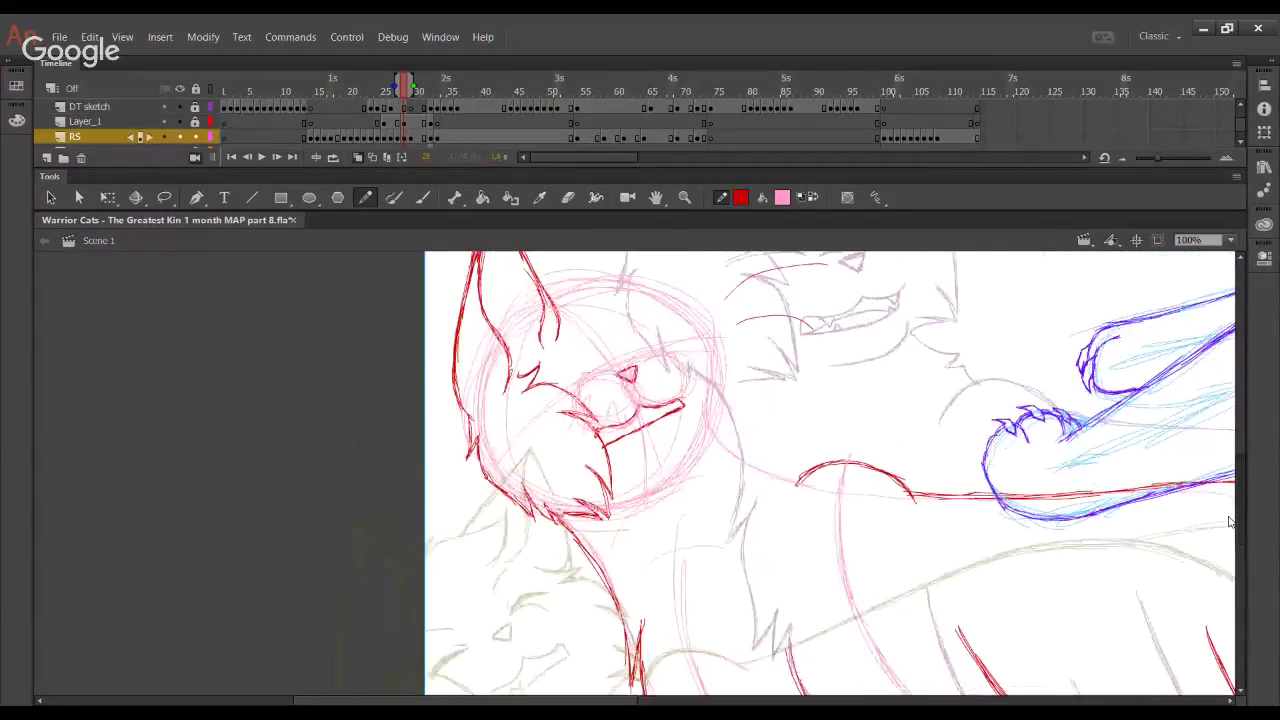
drag(507, 333, 531, 293)
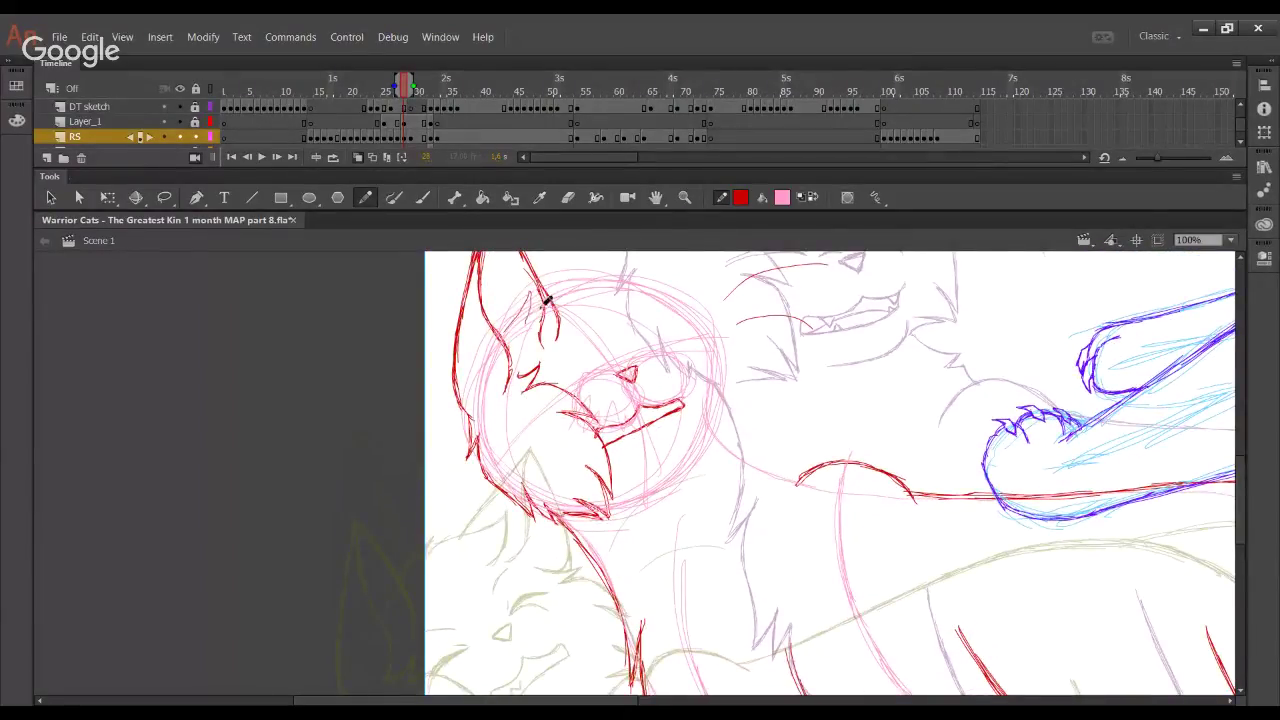
key(ctrl+z)
mouse_move(502, 334)
mouse_down()
mouse_move(522, 290)
mouse_move(522, 315)
mouse_move(606, 258)
mouse_move(572, 287)
mouse_move(640, 257)
mouse_move(646, 268)
mouse_move(623, 257)
mouse_move(686, 252)
mouse_up()
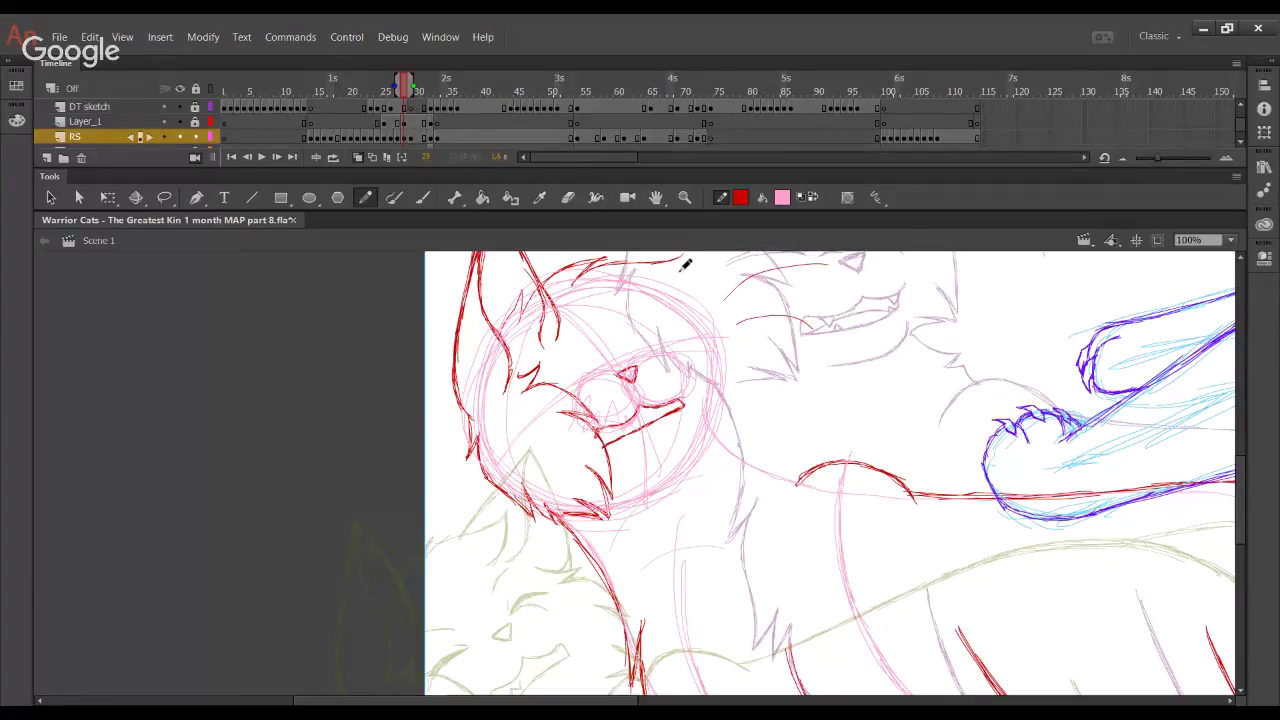
mouse_move(684, 318)
mouse_down()
mouse_move(635, 348)
mouse_move(645, 310)
mouse_up()
key(ctrl+z)
mouse_move(599, 355)
mouse_down()
mouse_move(629, 345)
mouse_move(647, 303)
mouse_up()
drag(629, 345, 647, 301)
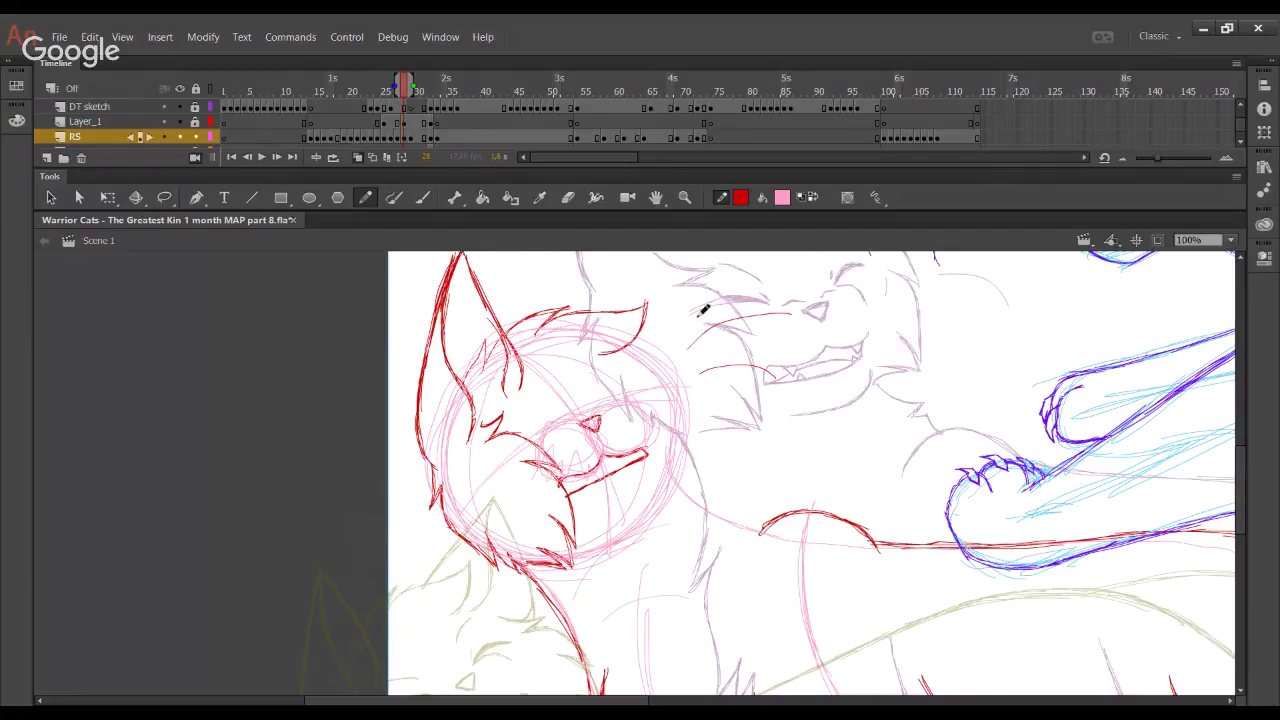
mouse_move(665, 369)
mouse_down()
mouse_move(648, 431)
mouse_move(663, 383)
mouse_up()
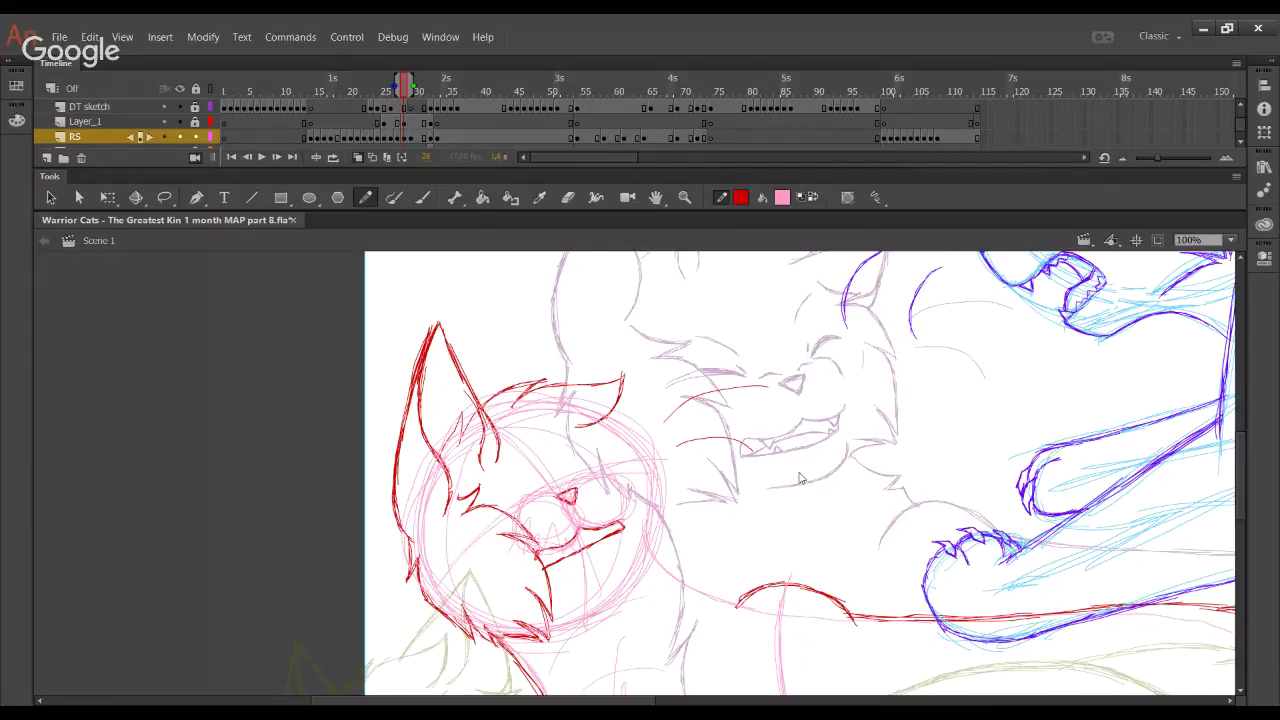
Draw small pointed teeth and larger fangs along the upper edge of the open mouth with the red Pencil
click(685, 197)
drag(449, 529, 742, 645)
click(365, 197)
drag(559, 496, 511, 646)
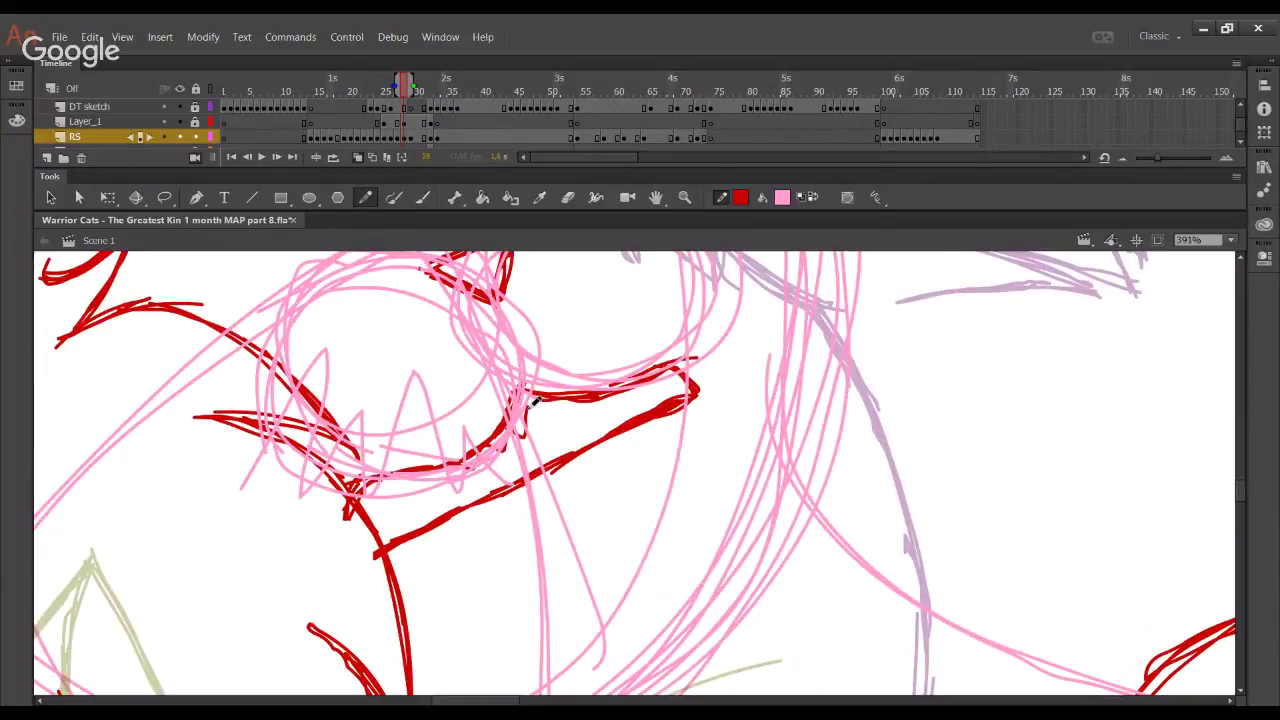
mouse_move(534, 400)
mouse_down()
mouse_move(577, 413)
mouse_move(592, 395)
mouse_move(614, 406)
mouse_move(629, 383)
mouse_move(660, 409)
mouse_up()
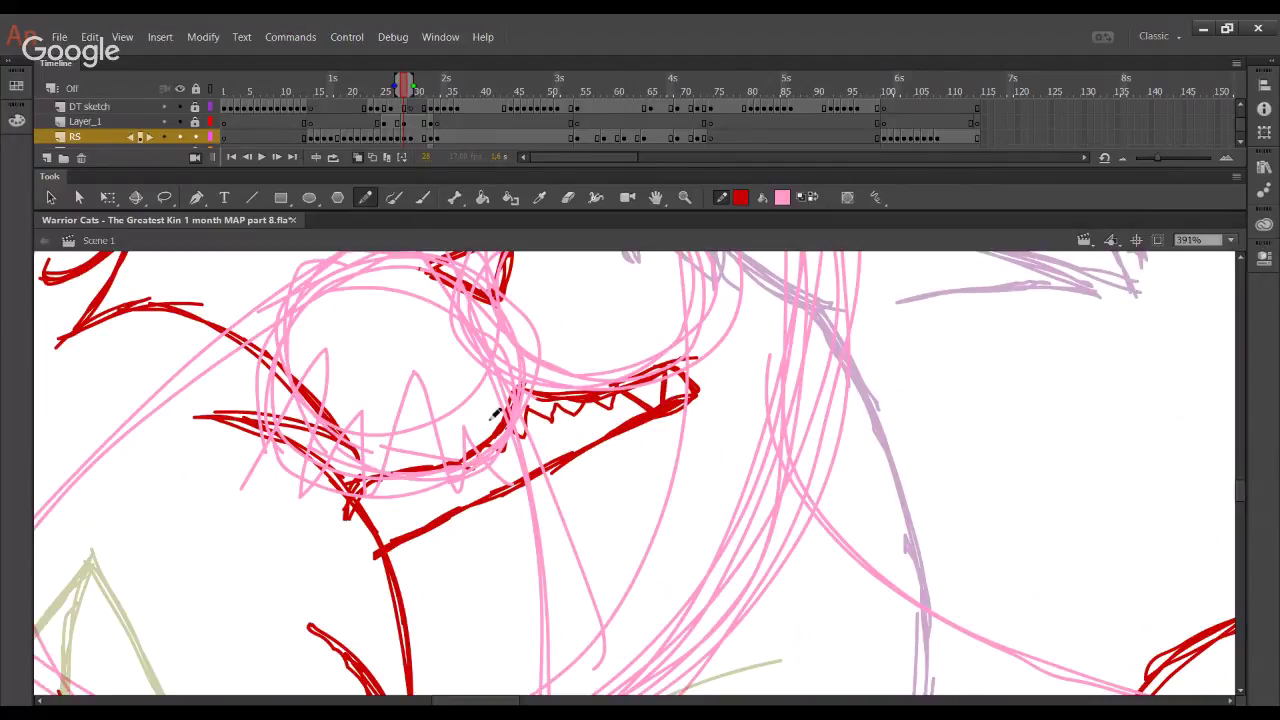
mouse_move(464, 458)
mouse_down()
mouse_move(459, 508)
mouse_move(462, 455)
mouse_up()
drag(388, 478, 436, 522)
drag(377, 484, 360, 494)
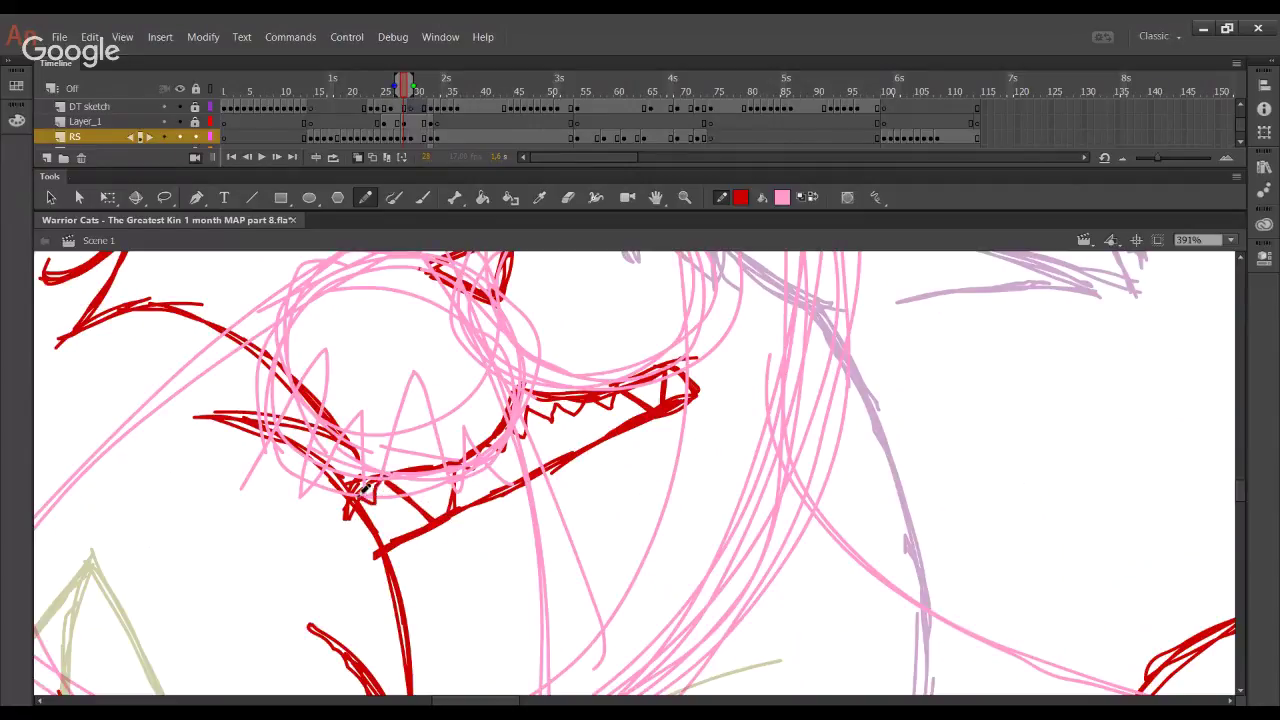
Draw a row of small pointed teeth along the lower edge of the open mouth
drag(462, 469, 491, 496)
mouse_move(618, 431)
mouse_down()
mouse_move(624, 393)
mouse_move(655, 413)
mouse_up()
mouse_move(491, 492)
mouse_down()
mouse_move(539, 452)
mouse_move(558, 458)
mouse_move(618, 416)
mouse_up()
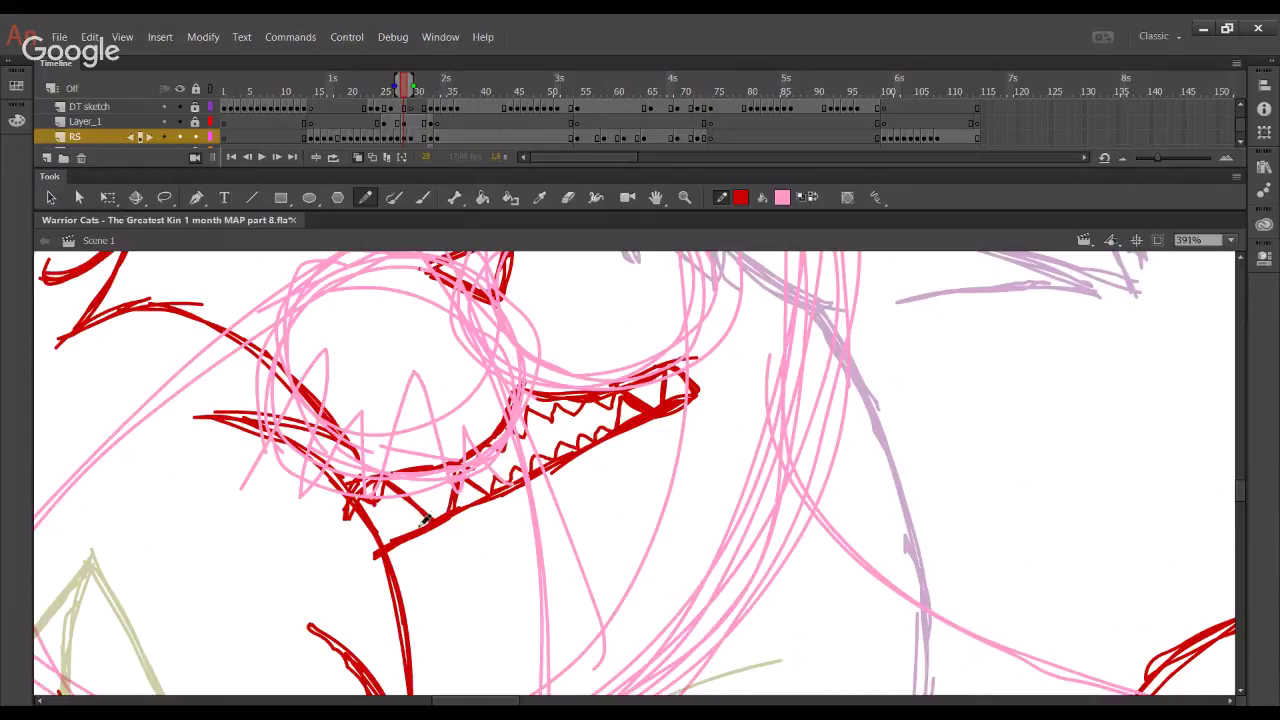
mouse_move(425, 519)
mouse_down()
mouse_move(398, 508)
mouse_move(390, 532)
mouse_move(400, 526)
mouse_up()
mouse_move(688, 391)
mouse_down()
mouse_move(668, 400)
mouse_move(683, 383)
mouse_move(685, 400)
mouse_up()
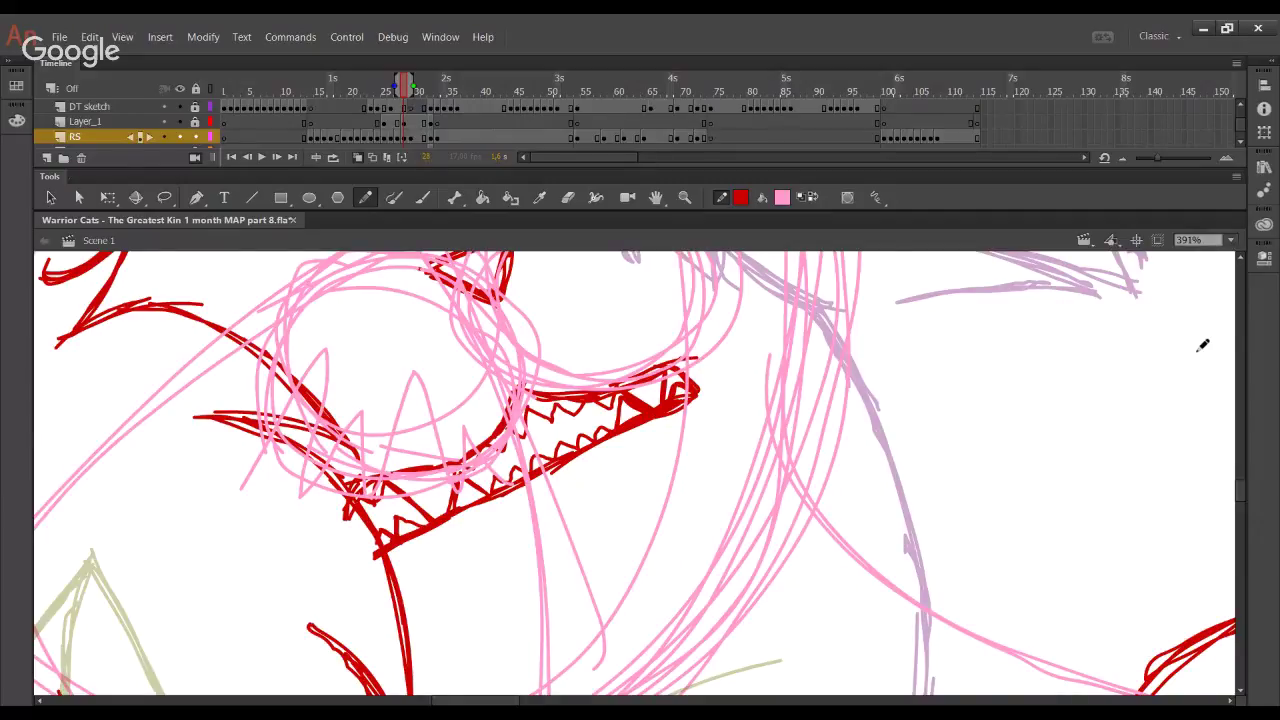
key(ctrl+minus)
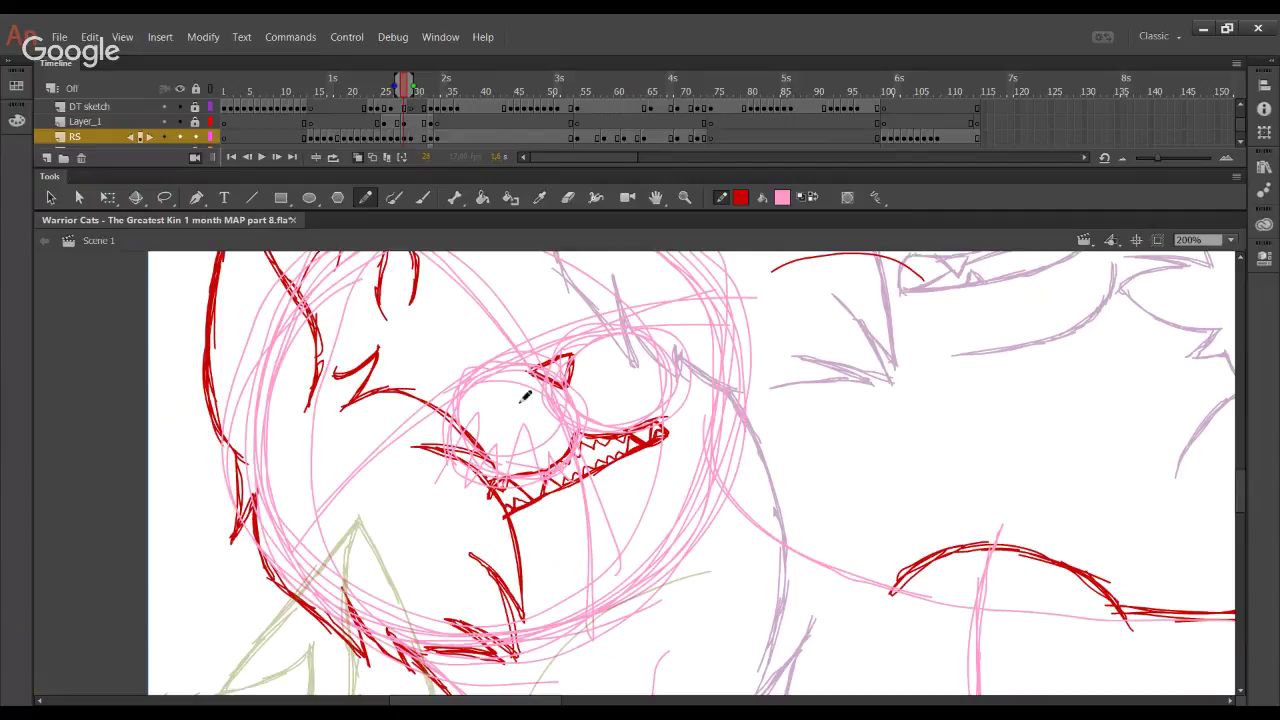
scroll(618, 410, down, 5)
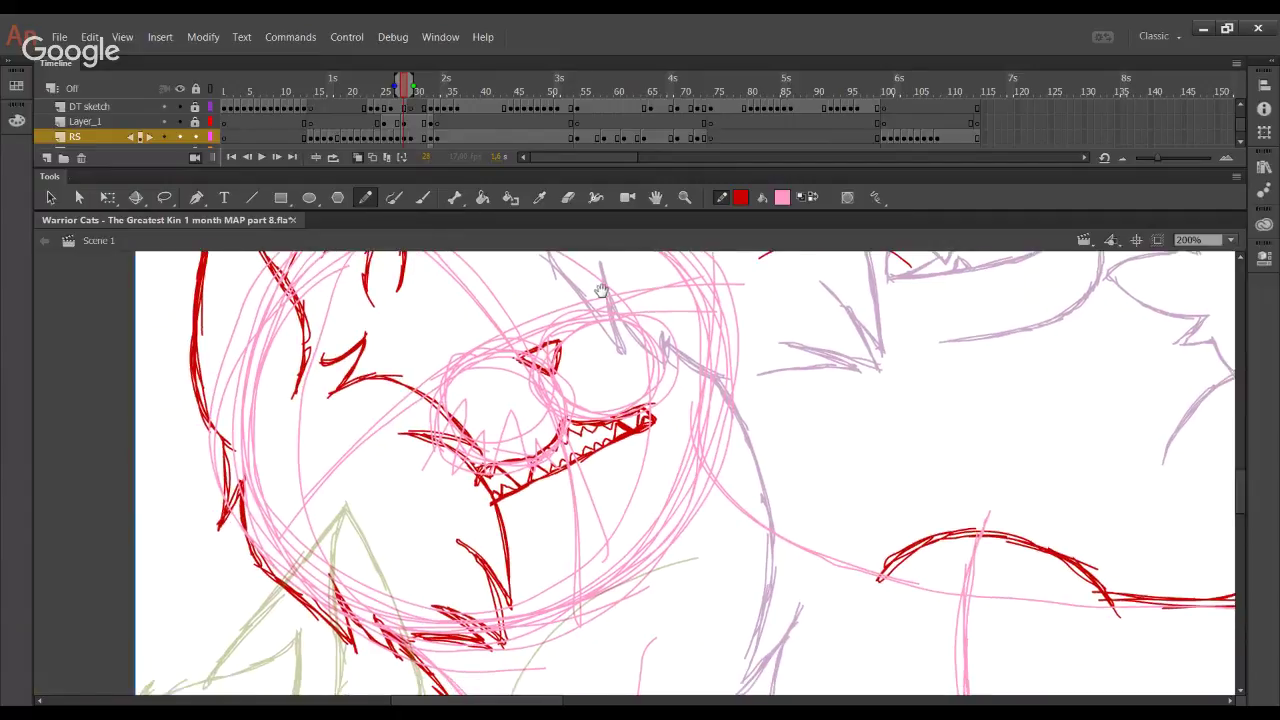
scroll(587, 590, up, 5)
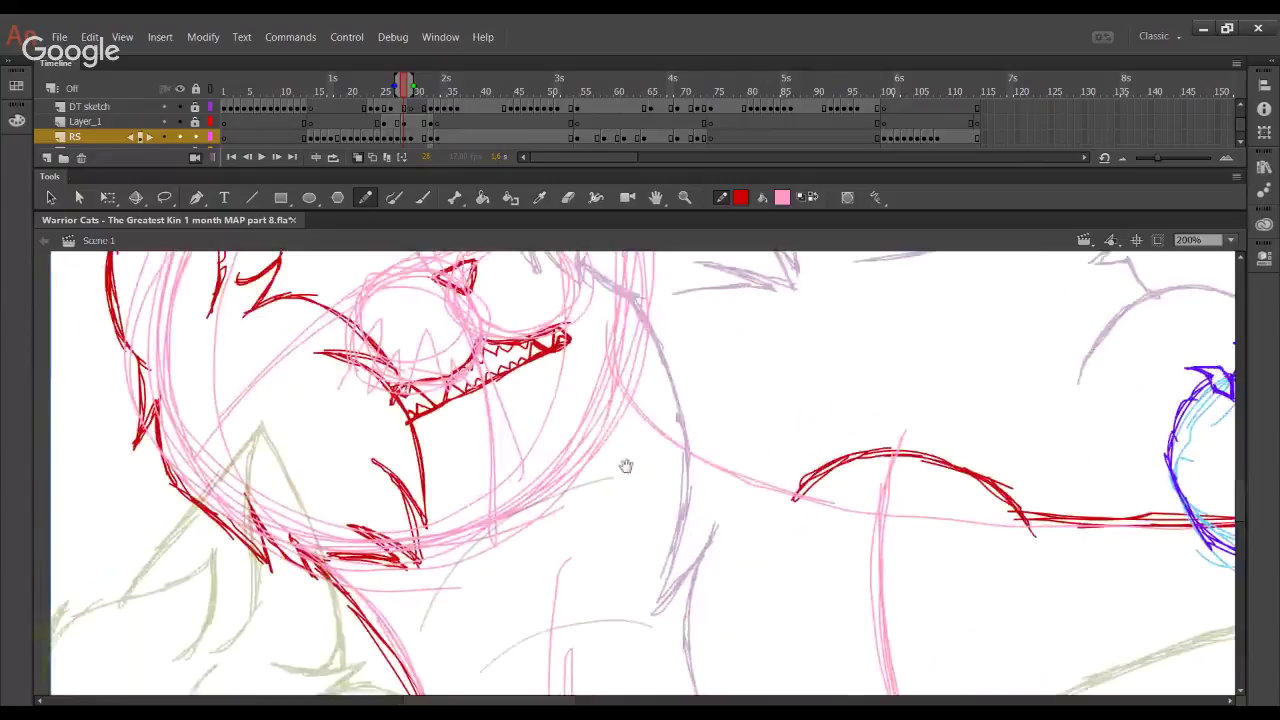
mouse_move(531, 588)
mouse_down()
mouse_move(571, 530)
mouse_move(567, 545)
mouse_move(565, 525)
mouse_move(588, 520)
mouse_move(575, 551)
mouse_move(585, 524)
mouse_up()
key(ctrl+z)
key(ctrl+z)
key(ctrl+z)
key(ctrl+z)
Add a curved fur stroke on the far side of the face and a short mark below the mouth
drag(555, 566, 581, 515)
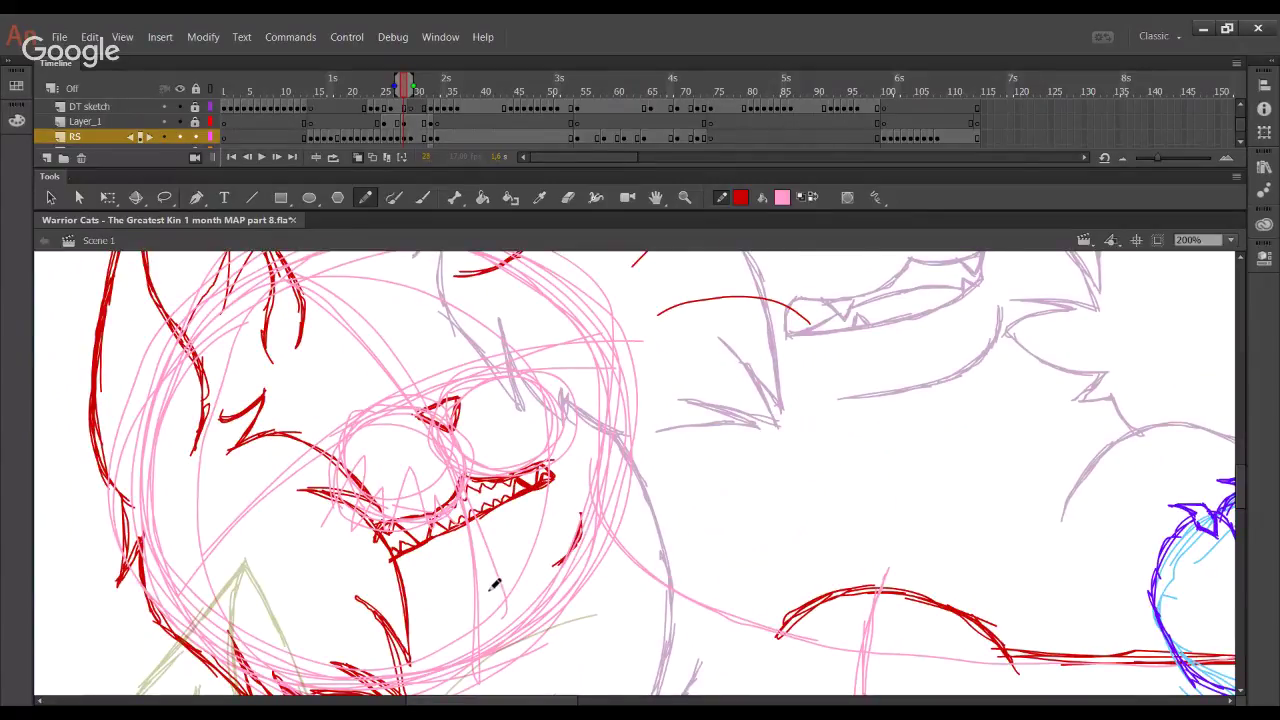
drag(477, 596, 494, 586)
Add short red strokes on both sides of the nose and outline the upper edge of the far muzzle
mouse_move(572, 414)
mouse_down()
mouse_move(612, 530)
mouse_move(671, 417)
mouse_move(769, 323)
mouse_move(686, 318)
mouse_move(694, 311)
mouse_move(491, 677)
mouse_up()
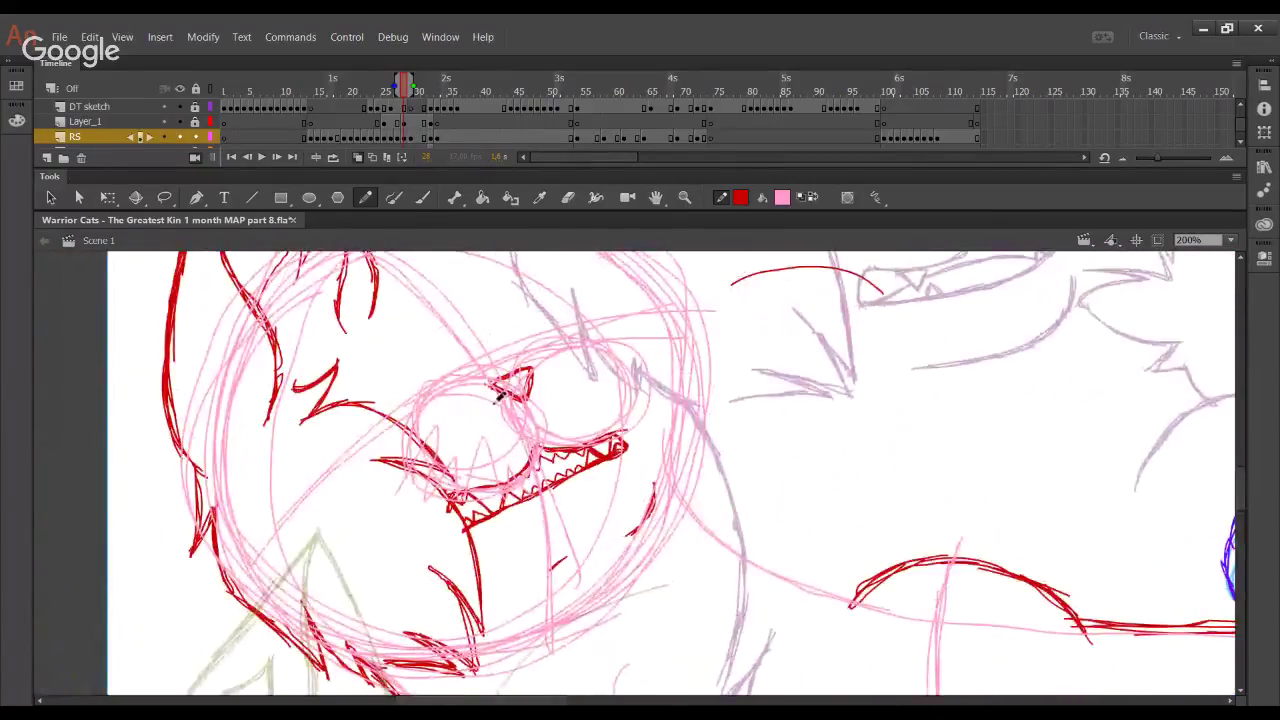
drag(527, 359, 548, 352)
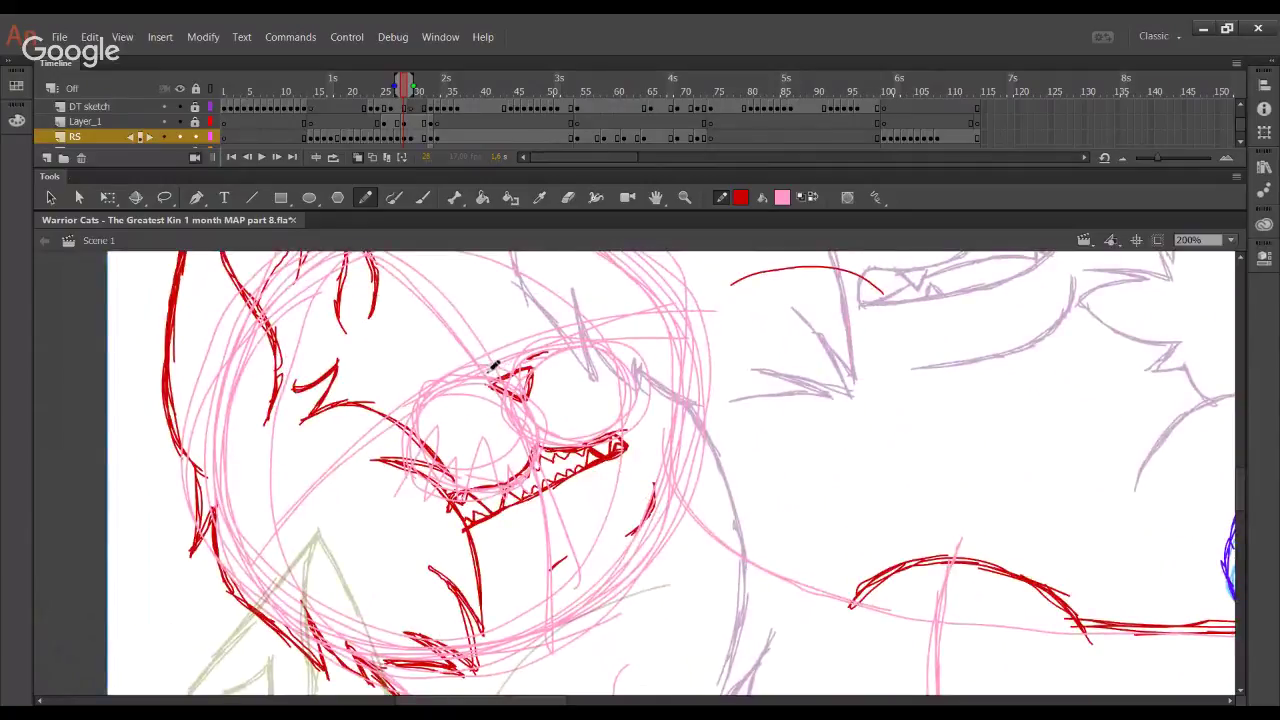
drag(473, 375, 492, 377)
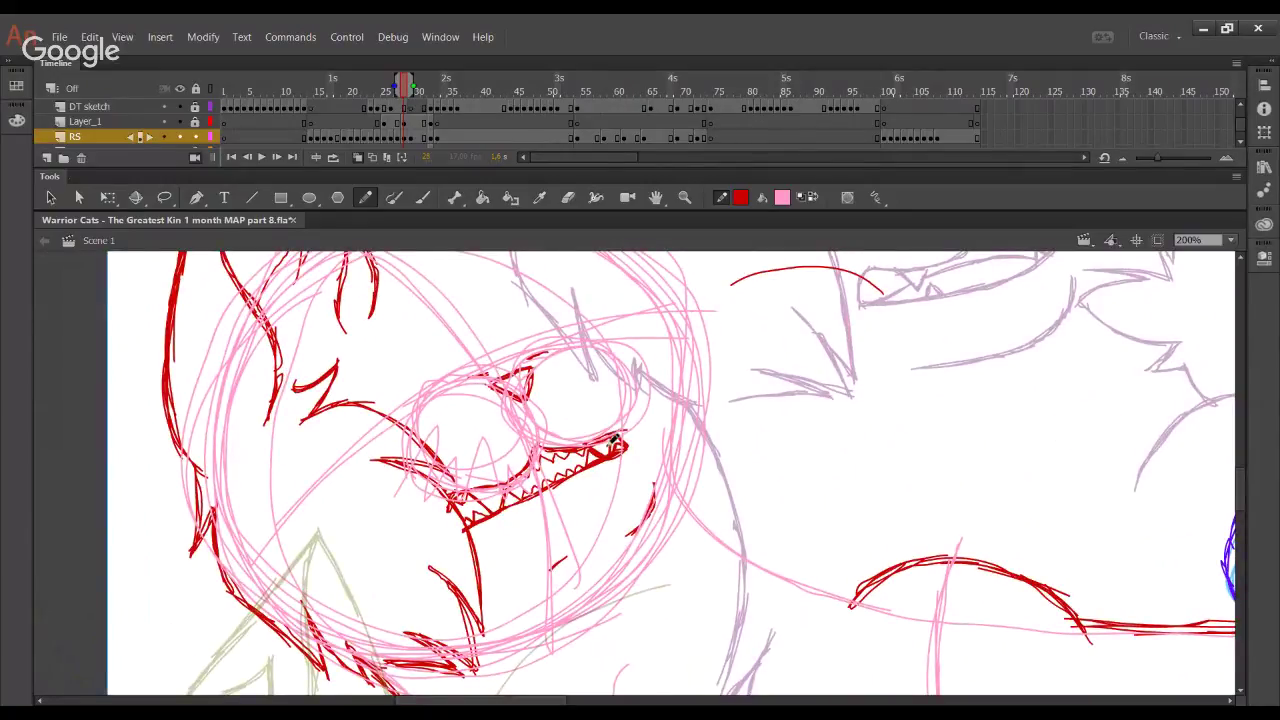
mouse_move(614, 443)
mouse_down()
mouse_move(574, 522)
mouse_move(615, 486)
mouse_move(617, 511)
mouse_move(626, 400)
mouse_up()
mouse_move(516, 441)
mouse_down()
mouse_move(577, 448)
mouse_move(567, 436)
mouse_move(588, 468)
mouse_up()
drag(534, 590, 532, 640)
drag(637, 532, 508, 694)
mouse_move(638, 414)
mouse_down()
mouse_move(578, 537)
mouse_move(635, 331)
mouse_up()
mouse_move(628, 508)
mouse_down()
mouse_move(658, 473)
mouse_move(646, 481)
mouse_move(663, 447)
mouse_move(678, 459)
mouse_move(651, 478)
mouse_move(656, 447)
mouse_up()
key(ctrl+z)
key(ctrl+z)
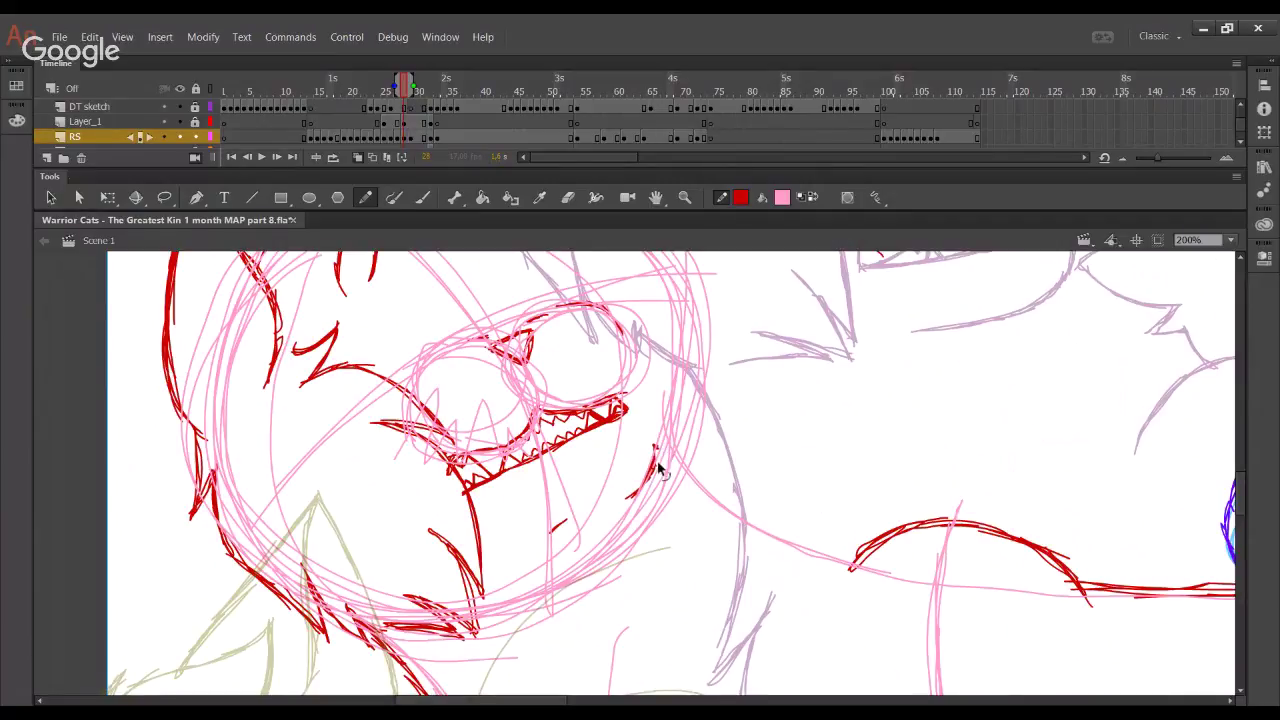
Nudge the curved fur stroke on the far side of the mouth five steps to the left
ctrl+double_click(630, 499)
key(Left)
key(Left)
key(Left)
key(Left)
key(Left)
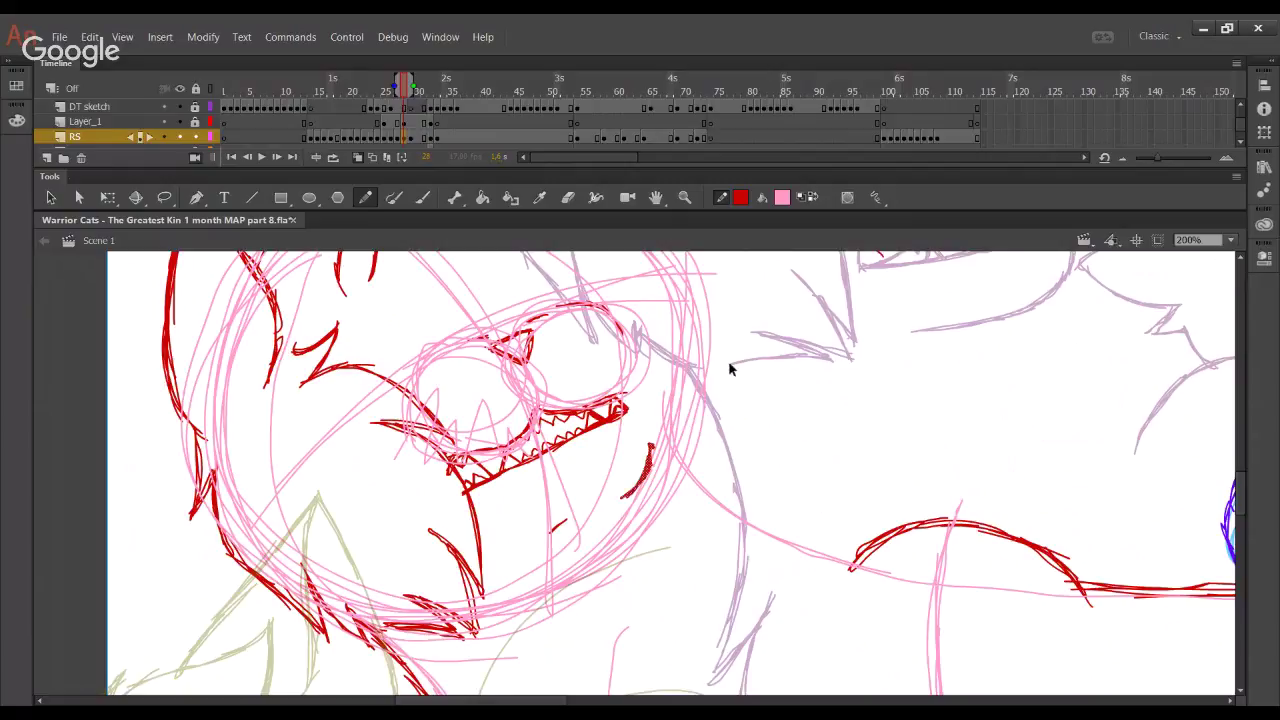
drag(810, 353, 838, 387)
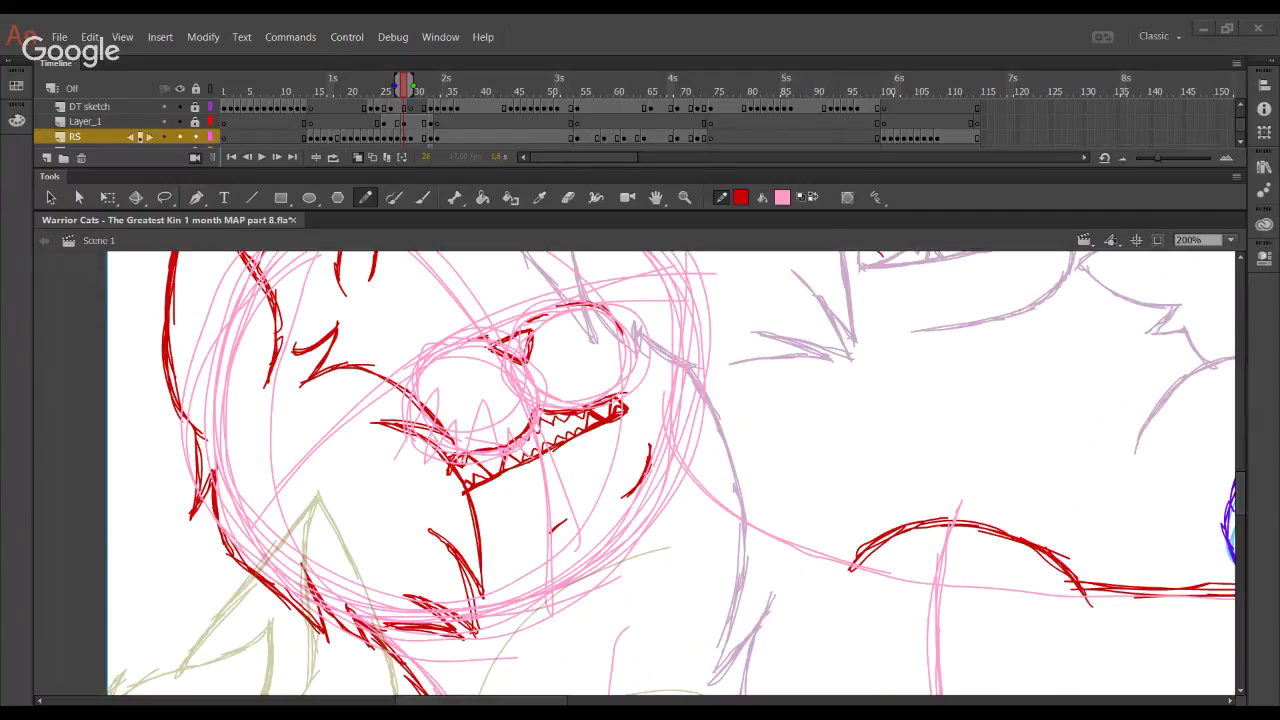
click(3, 452)
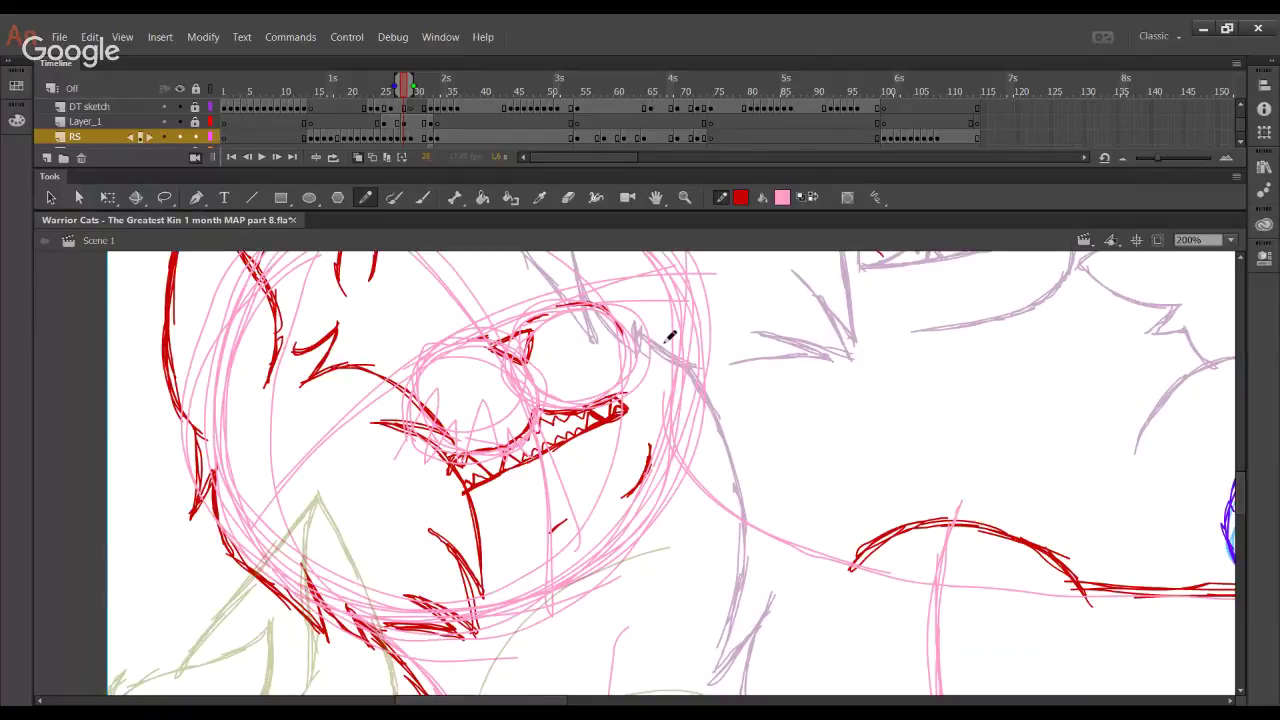
mouse_move(630, 400)
mouse_down()
mouse_move(722, 358)
mouse_move(632, 420)
mouse_up()
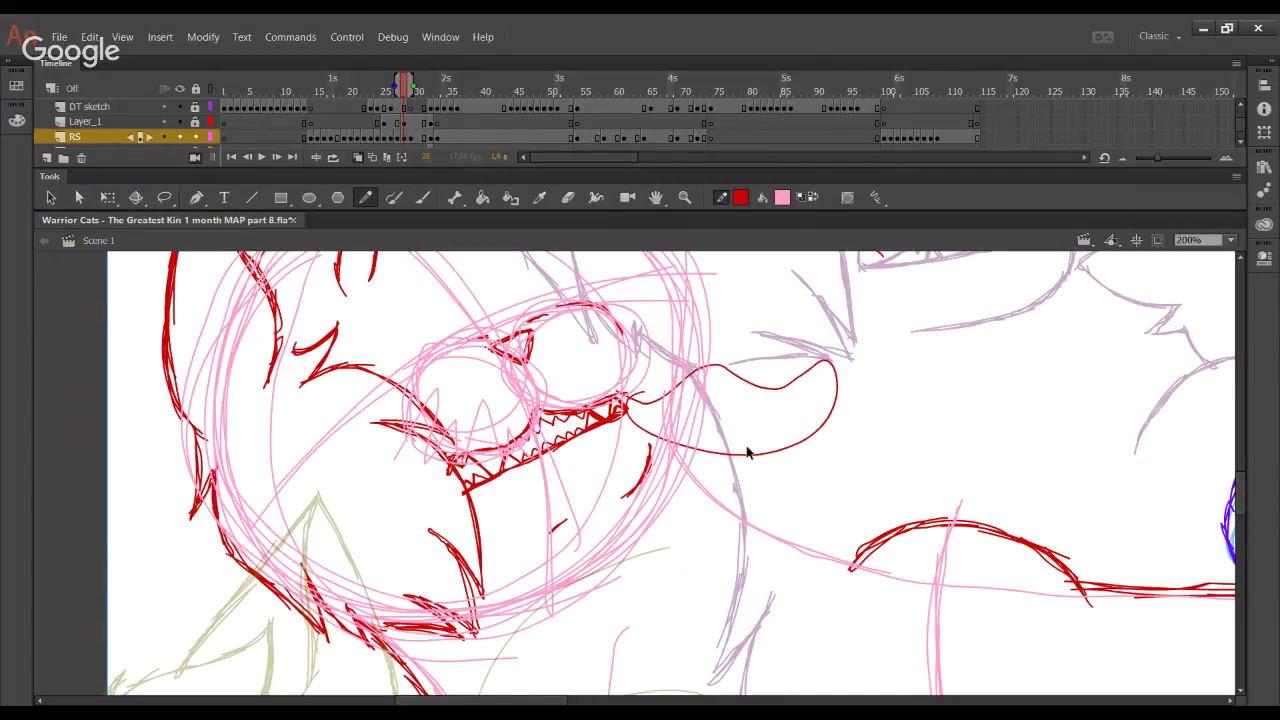
key(ctrl+z)
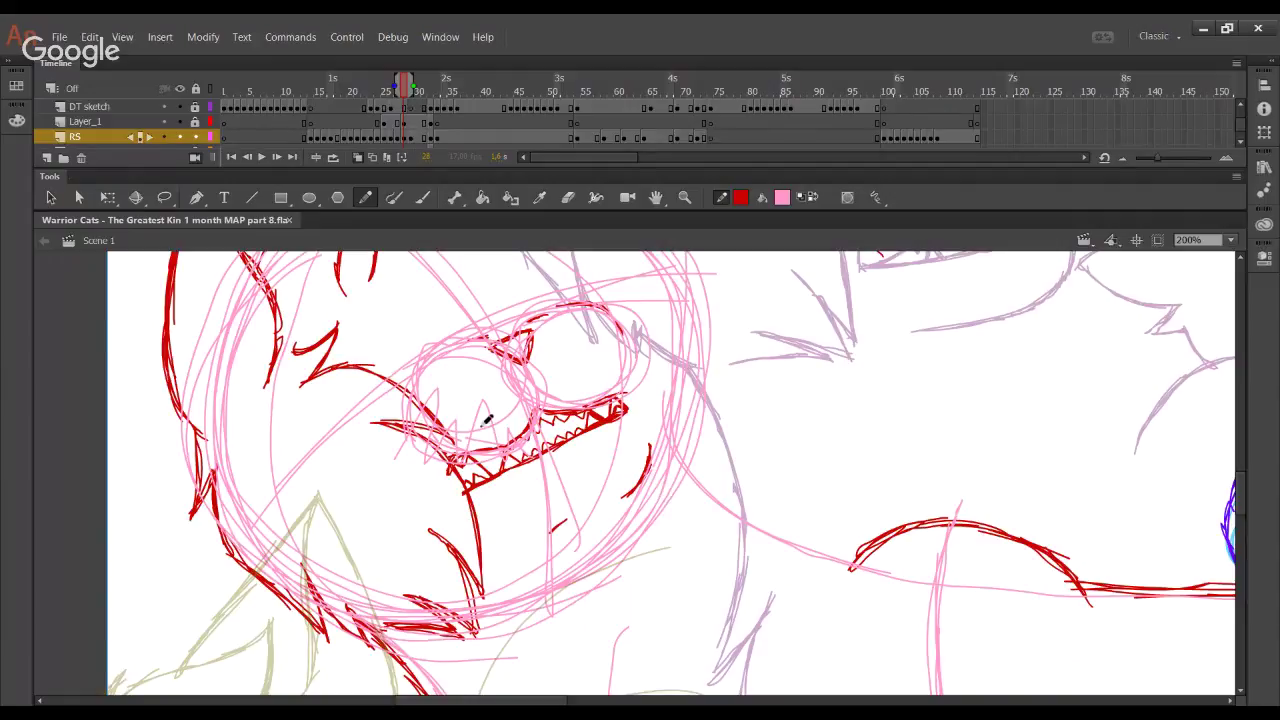
Draw a pointed red fur tuft on the far side of the head, below the forelock
mouse_move(557, 371)
mouse_down()
mouse_move(648, 348)
mouse_move(747, 471)
mouse_up()
key(ctrl+z)
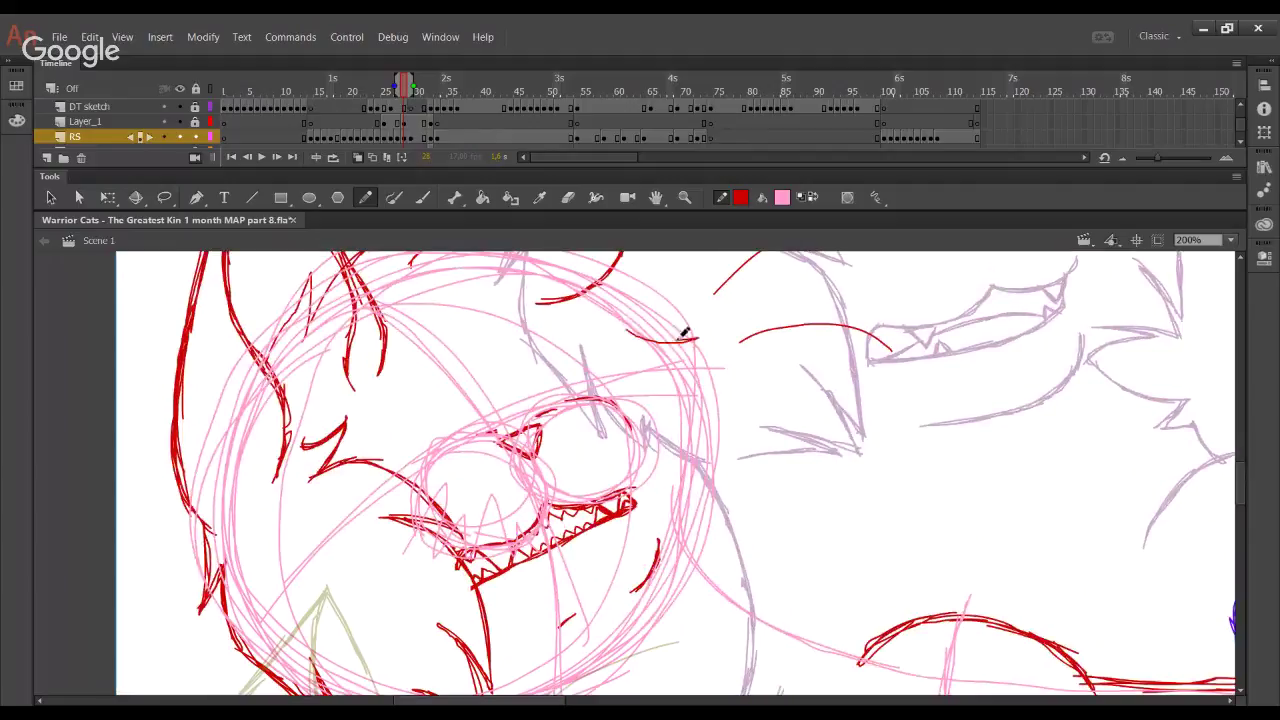
mouse_move(618, 322)
mouse_down()
mouse_move(702, 337)
mouse_move(653, 362)
mouse_move(687, 362)
mouse_move(683, 340)
mouse_up()
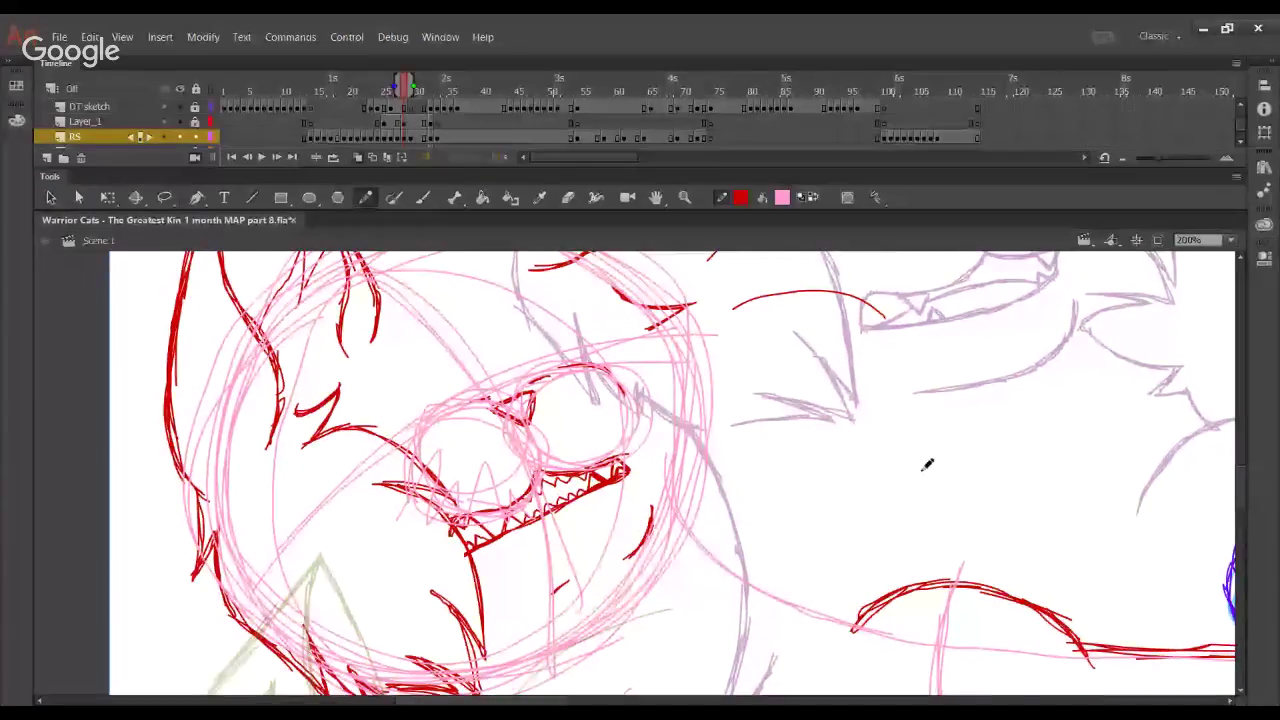
Draw a red fur tuft beside the far side of the jaw and a pointed tuft at the bottom of the far cheek
key(period)
key(comma)
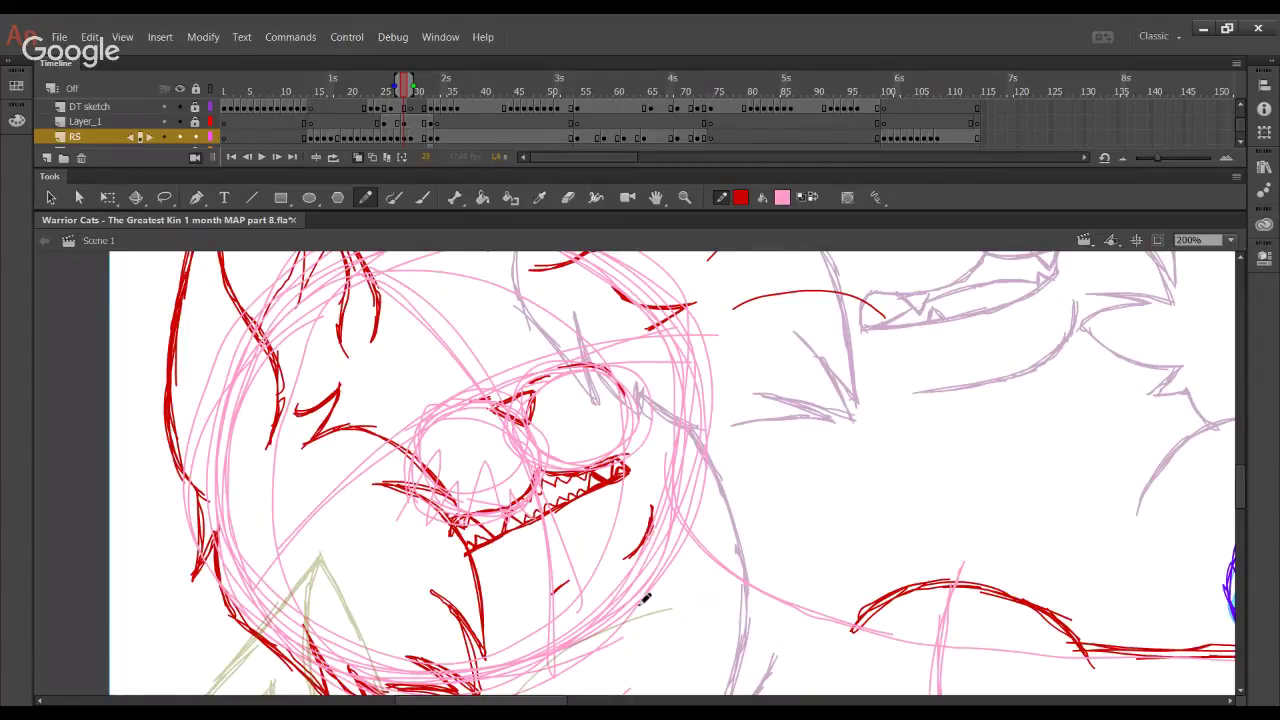
mouse_move(630, 600)
mouse_down()
mouse_move(703, 571)
mouse_move(636, 598)
mouse_move(720, 578)
mouse_up()
drag(663, 563, 733, 575)
mouse_move(663, 563)
mouse_down()
mouse_move(736, 529)
mouse_move(748, 578)
mouse_move(718, 491)
mouse_move(751, 556)
mouse_up()
drag(723, 504, 750, 550)
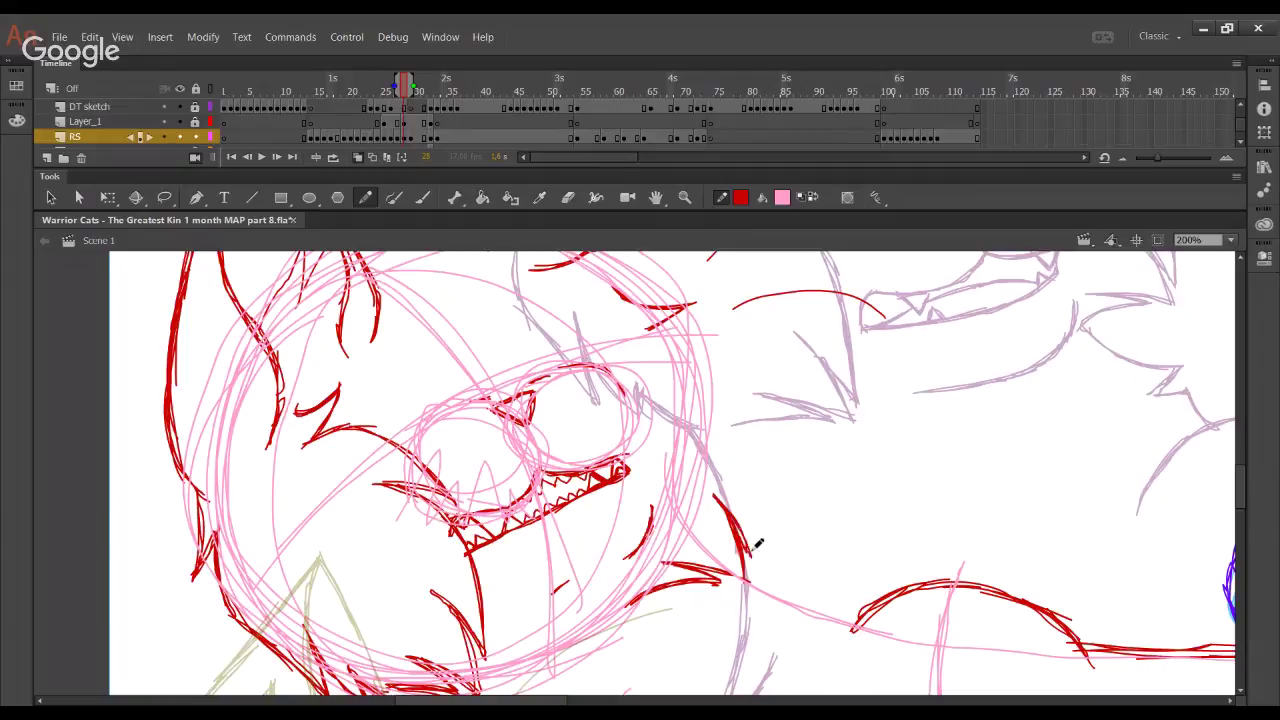
Outline the far side of the face in red, with pointed fur from the upper tuft down to the cheek tuft
key(space)
mouse_move(792, 442)
mouse_down()
mouse_move(783, 460)
mouse_move(815, 448)
mouse_up()
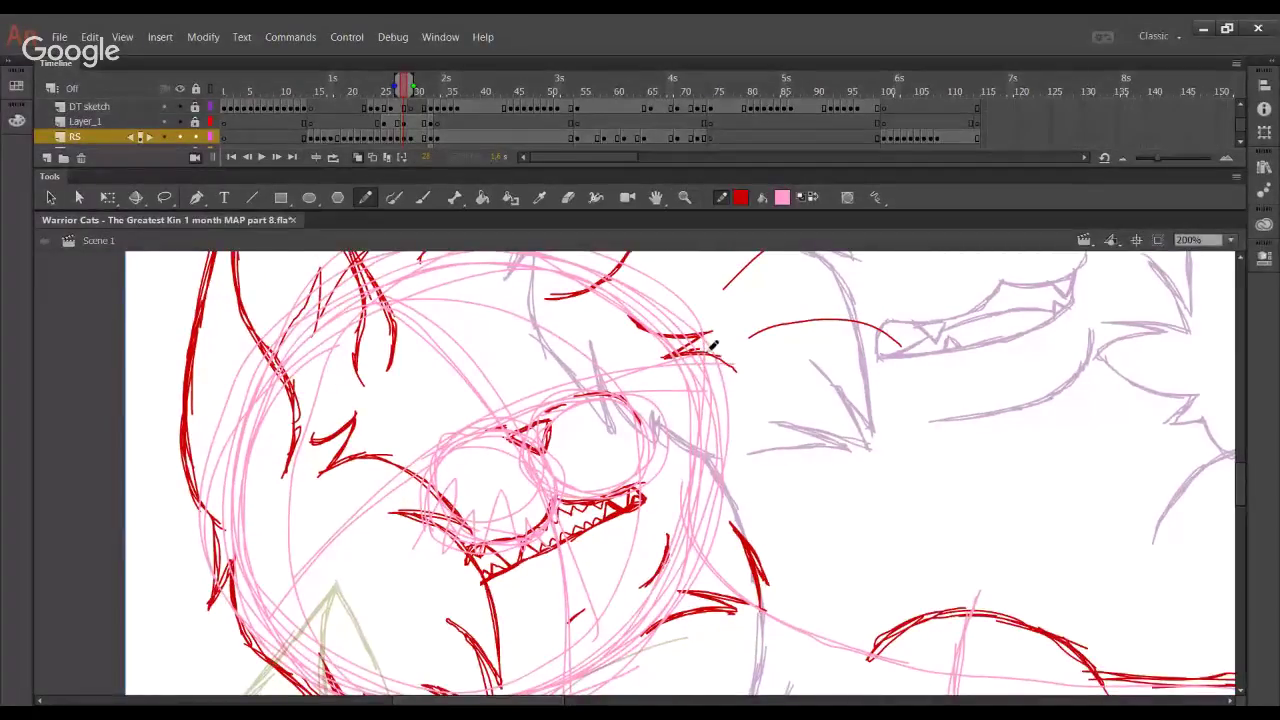
mouse_move(690, 352)
mouse_down()
mouse_move(724, 395)
mouse_move(773, 449)
mouse_move(747, 401)
mouse_move(781, 493)
mouse_move(771, 558)
mouse_move(778, 468)
mouse_up()
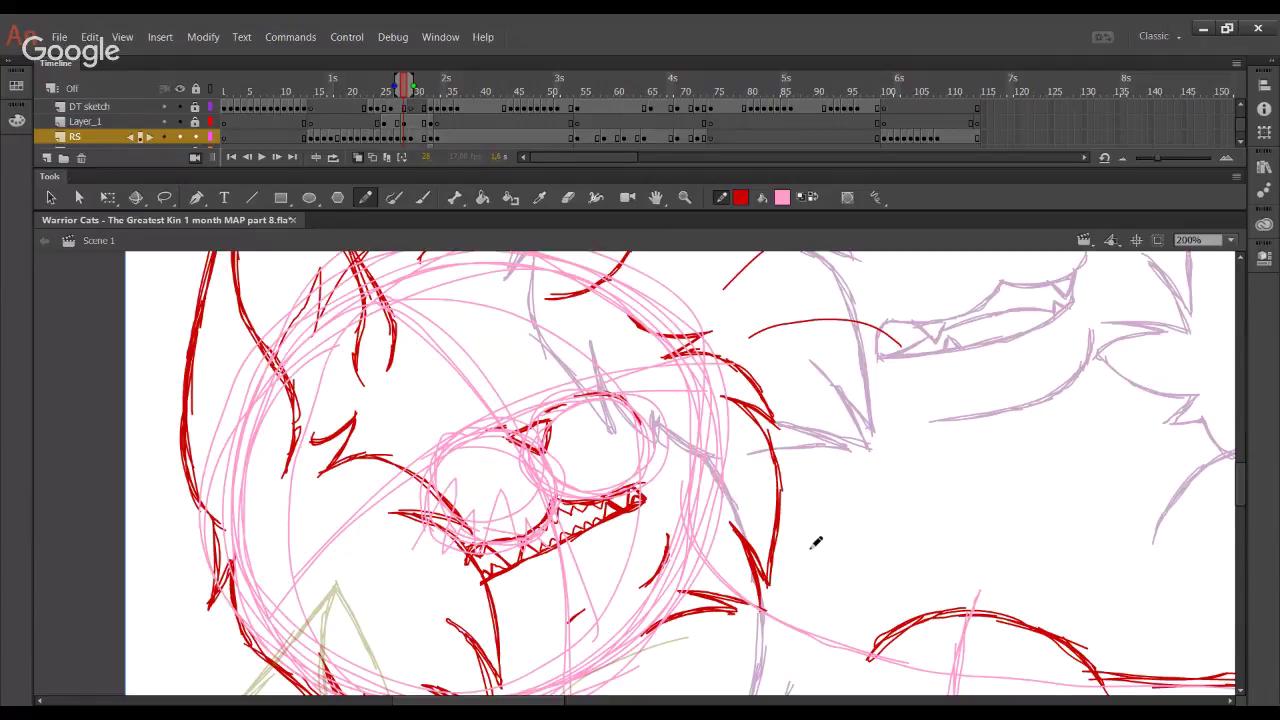
drag(556, 437, 629, 480)
key(ctrl+z)
Draw the upper edge of the far ear in doubled red strokes, rising from the forelock to the ear tip
drag(758, 393, 662, 590)
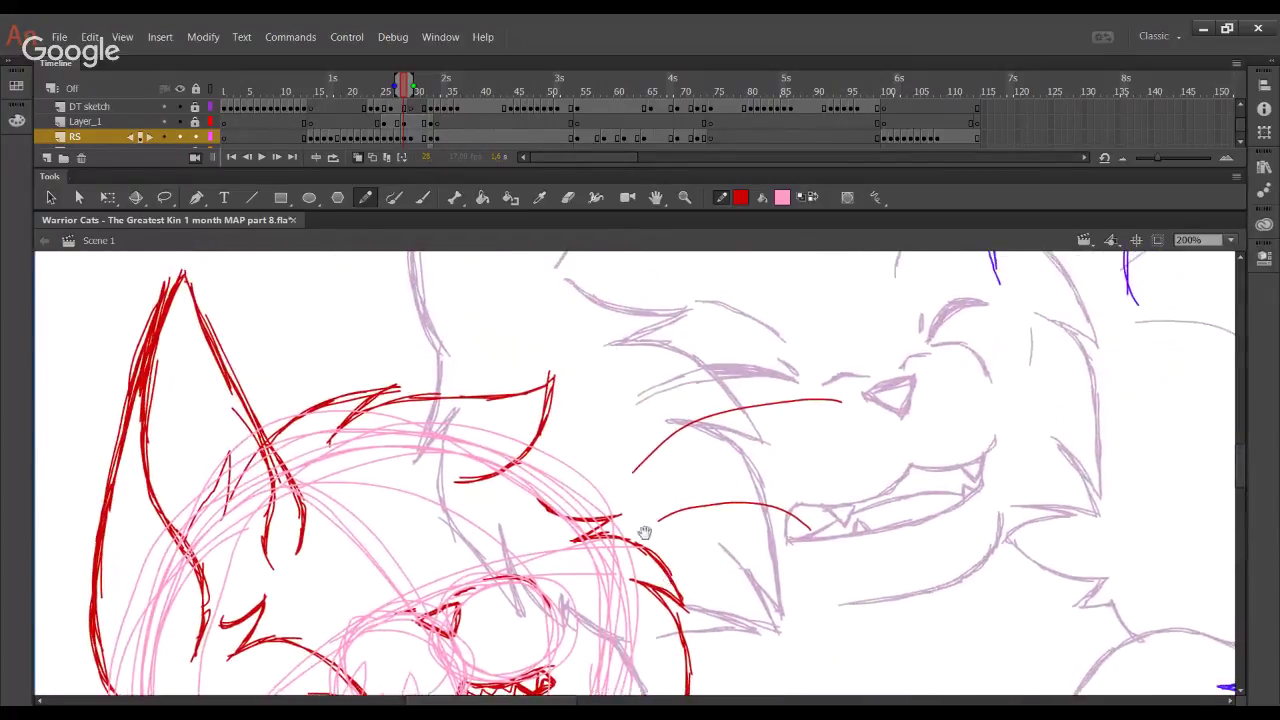
drag(627, 498, 632, 565)
drag(445, 464, 597, 361)
drag(443, 461, 662, 318)
drag(478, 430, 665, 316)
Draw the far ear's curved inner line up to the tip and its outer edge down to the fur on the head
mouse_move(536, 550)
mouse_down()
mouse_move(575, 534)
mouse_move(562, 540)
mouse_move(597, 482)
mouse_up()
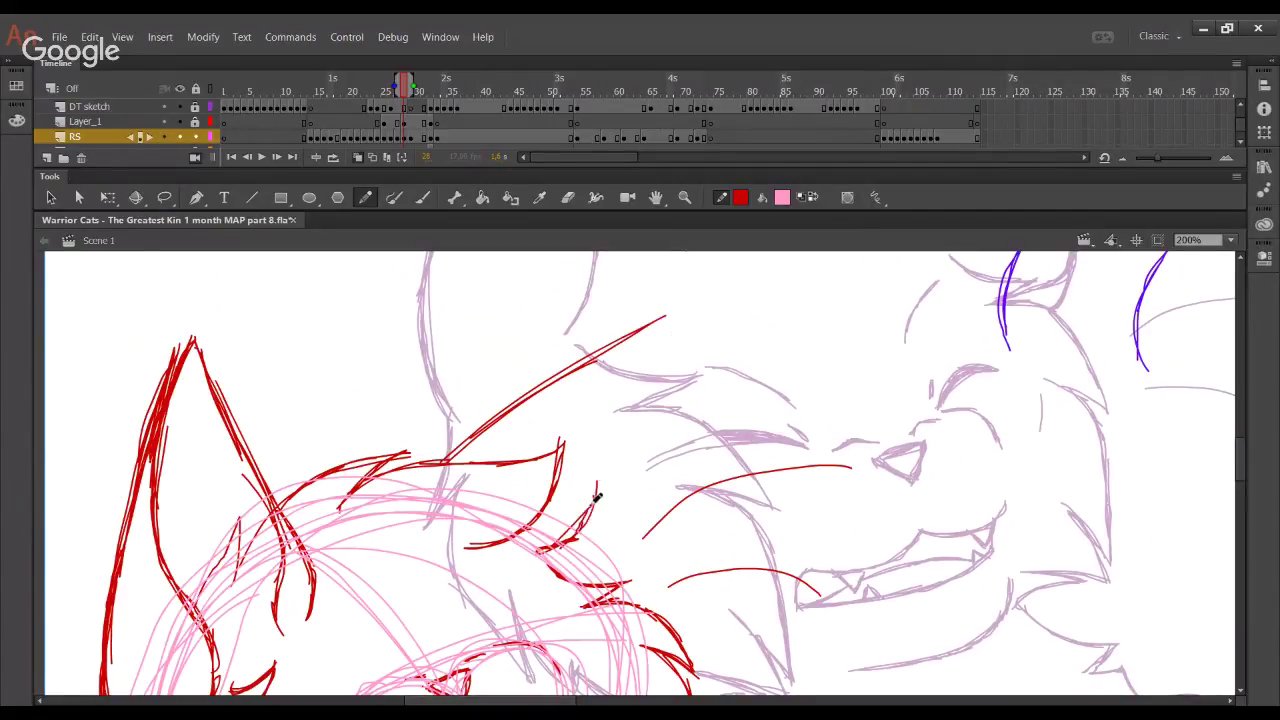
key(ctrl+z)
key(ctrl+z)
key(ctrl+z)
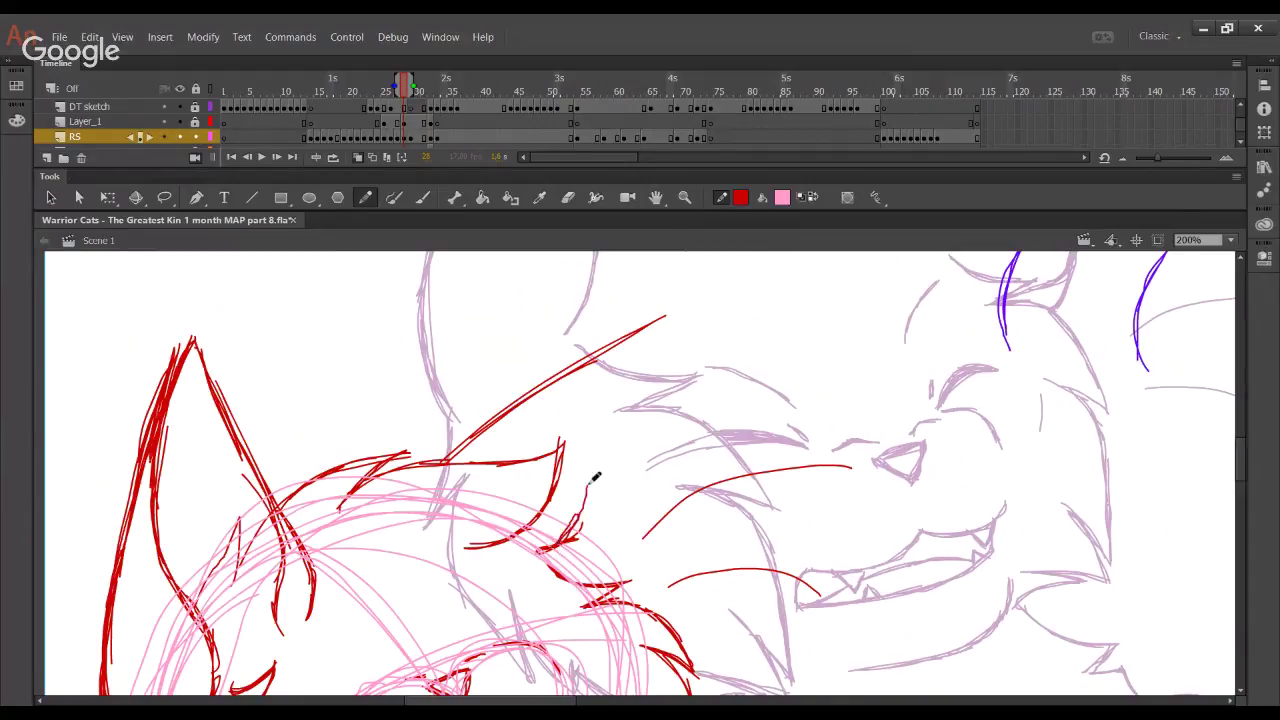
drag(566, 536, 670, 312)
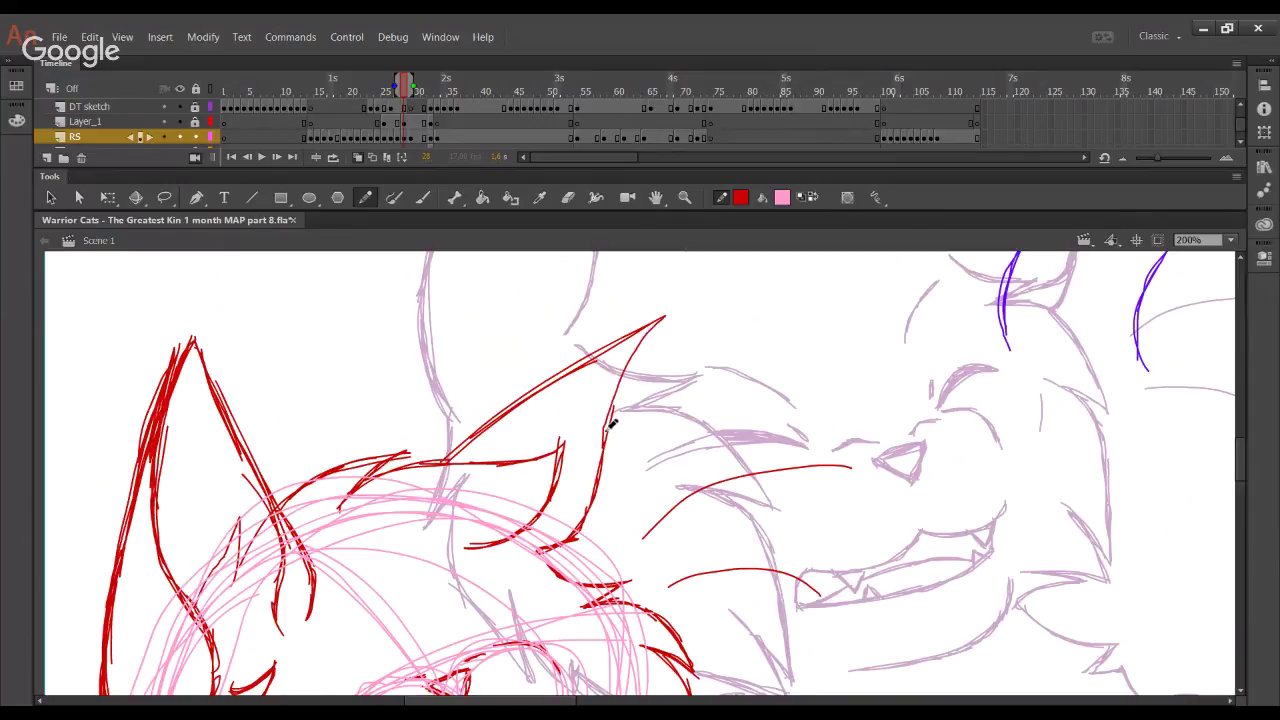
drag(611, 425, 675, 314)
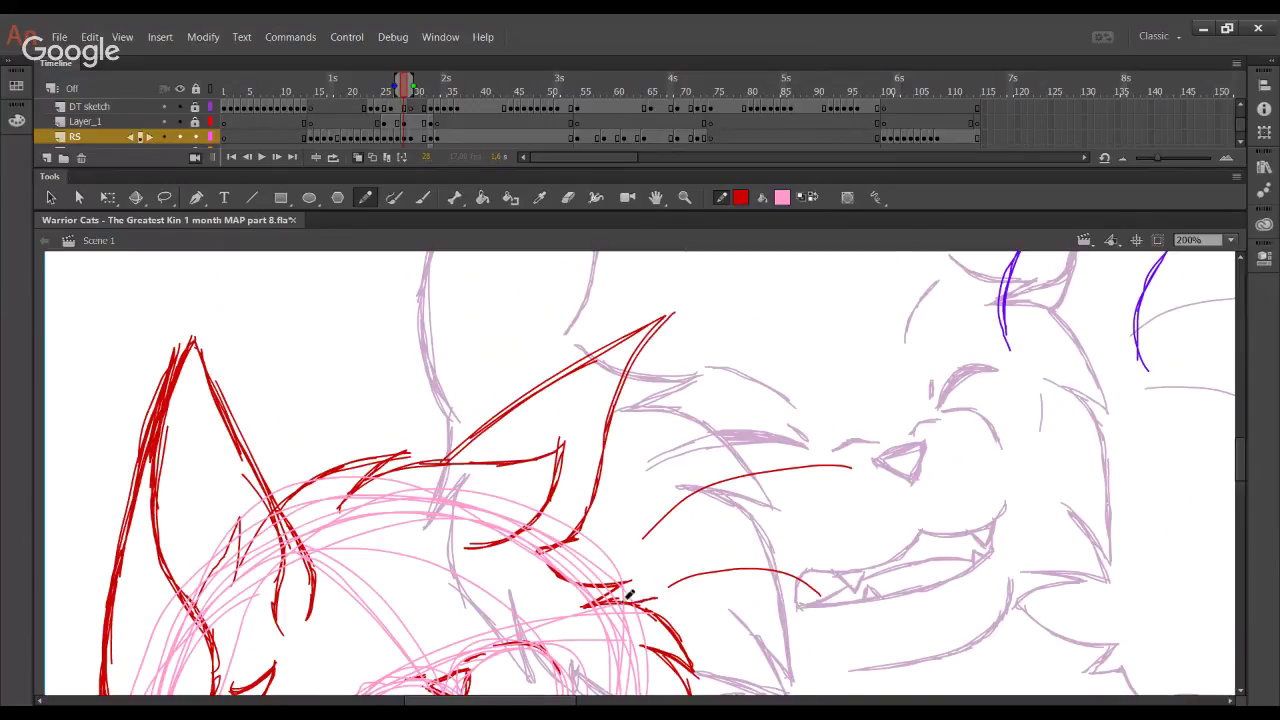
mouse_move(660, 588)
mouse_down()
mouse_move(675, 420)
mouse_move(686, 443)
mouse_move(680, 303)
mouse_move(687, 515)
mouse_move(658, 614)
mouse_up()
Connect the base of the far cheek to the shoulder with a red neck line ending in a small fur tuft
key(space)
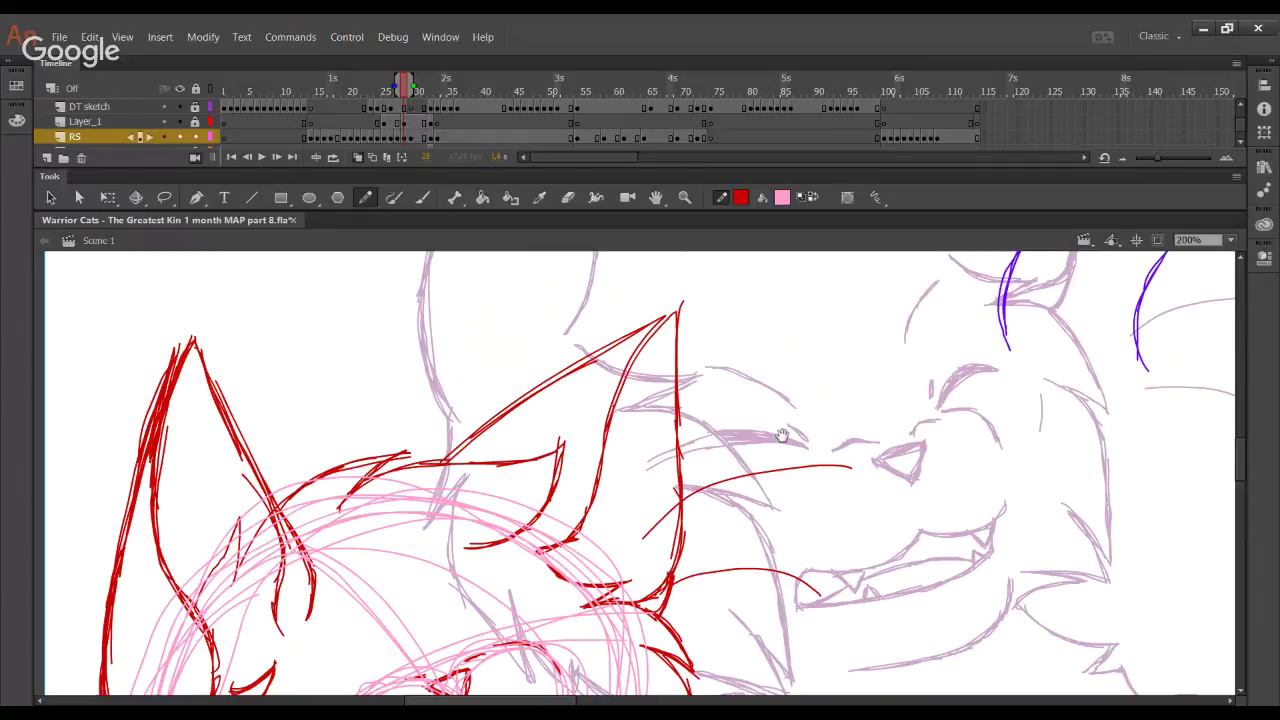
drag(738, 570, 726, 637)
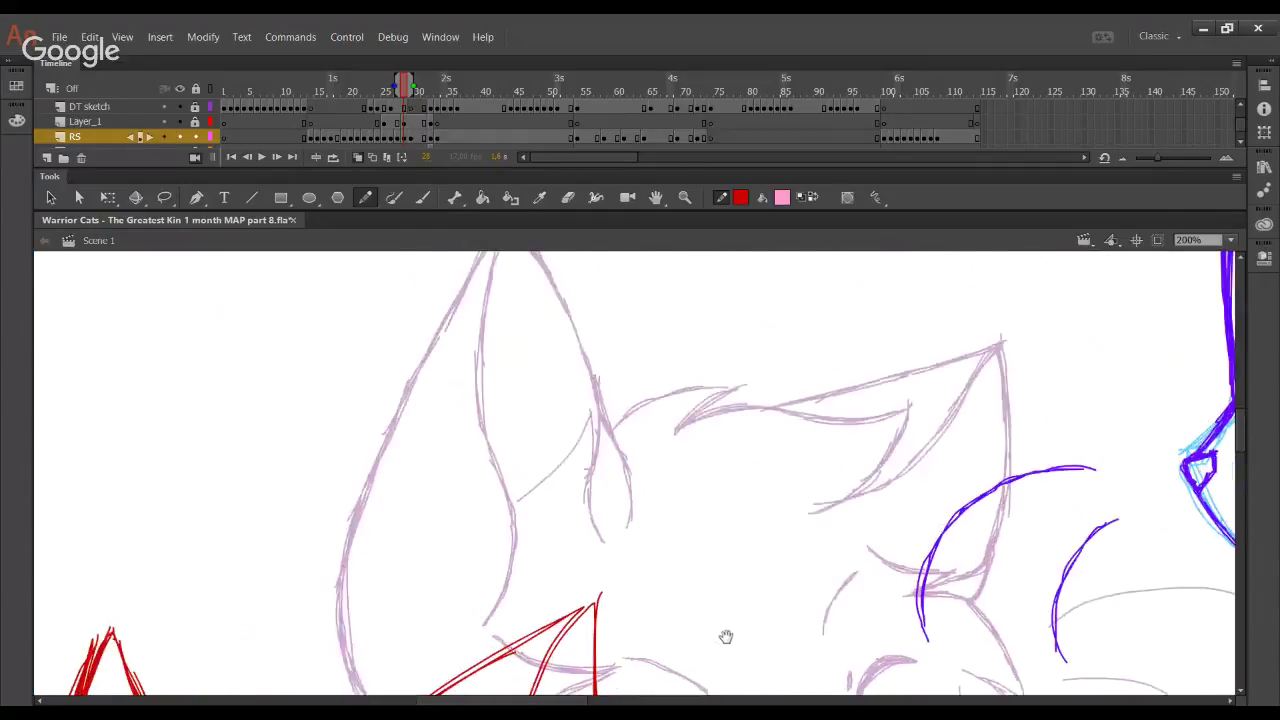
mouse_move(731, 517)
mouse_down()
mouse_move(718, 503)
mouse_move(730, 348)
mouse_move(697, 614)
mouse_move(677, 537)
mouse_move(594, 391)
mouse_up()
scroll(731, 348, down, 5)
mouse_move(520, 409)
mouse_down()
mouse_move(605, 431)
mouse_move(559, 420)
mouse_move(646, 469)
mouse_up()
mouse_move(587, 441)
mouse_down()
mouse_move(643, 463)
mouse_move(602, 436)
mouse_move(572, 450)
mouse_move(560, 486)
mouse_move(594, 517)
mouse_up()
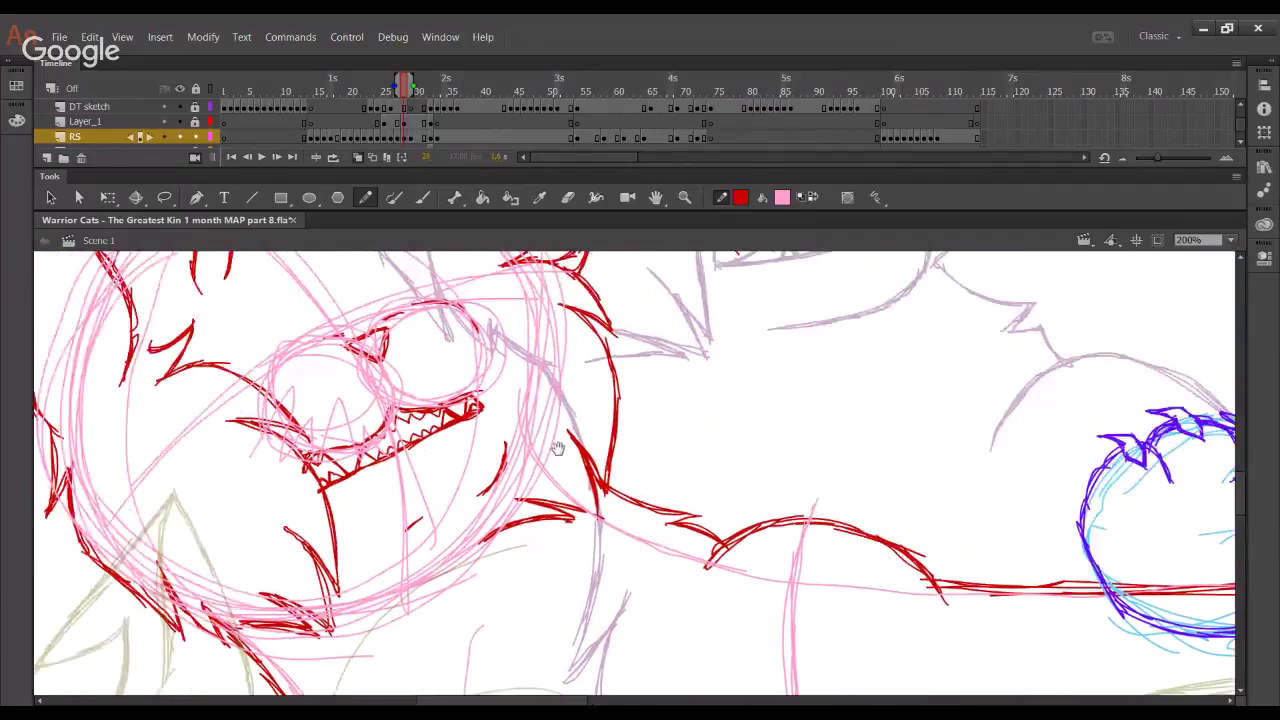
Draw thick red closed upper eyelids for the far eye and the near eye
drag(558, 448, 722, 650)
mouse_move(624, 476)
mouse_down()
mouse_move(598, 427)
mouse_move(681, 248)
mouse_up()
mouse_move(584, 580)
mouse_down()
mouse_move(840, 264)
mouse_move(891, 226)
mouse_move(640, 592)
mouse_up()
drag(710, 431, 685, 501)
mouse_move(657, 394)
mouse_down()
mouse_move(716, 368)
mouse_move(683, 366)
mouse_move(724, 372)
mouse_move(667, 384)
mouse_move(730, 370)
mouse_up()
key(ctrl+z)
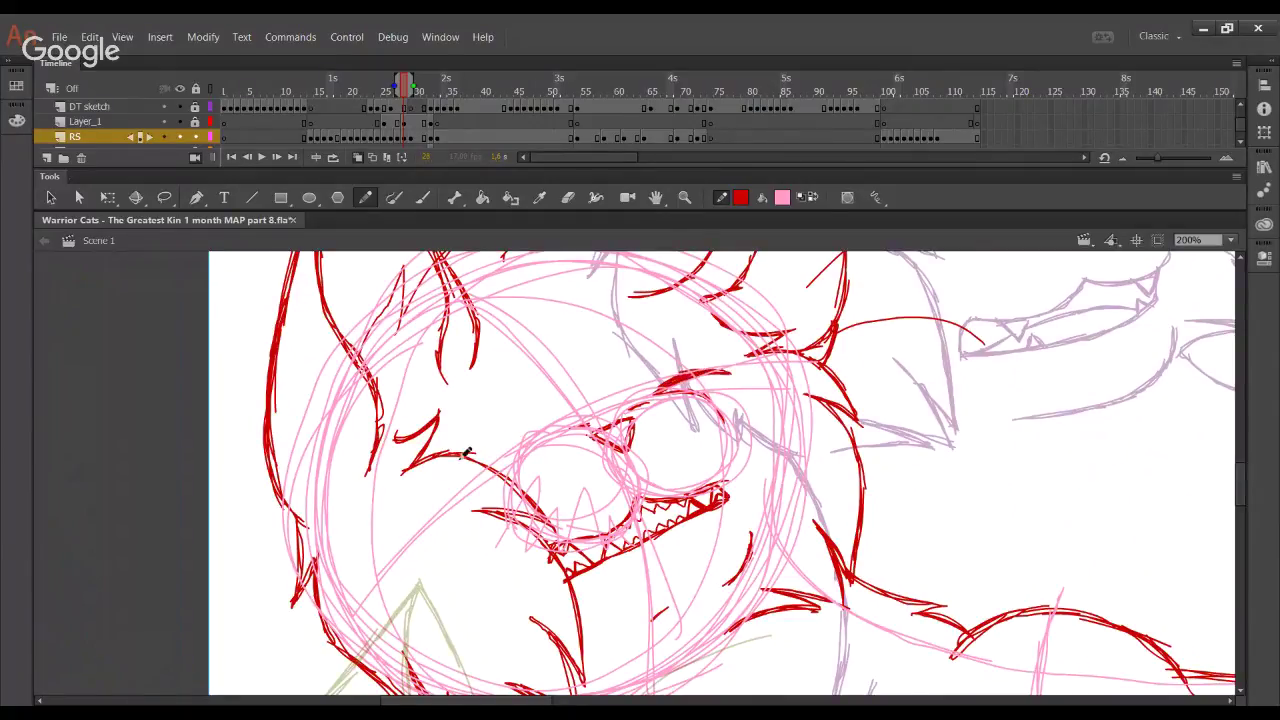
mouse_move(537, 430)
mouse_down()
mouse_move(459, 449)
mouse_move(544, 424)
mouse_up()
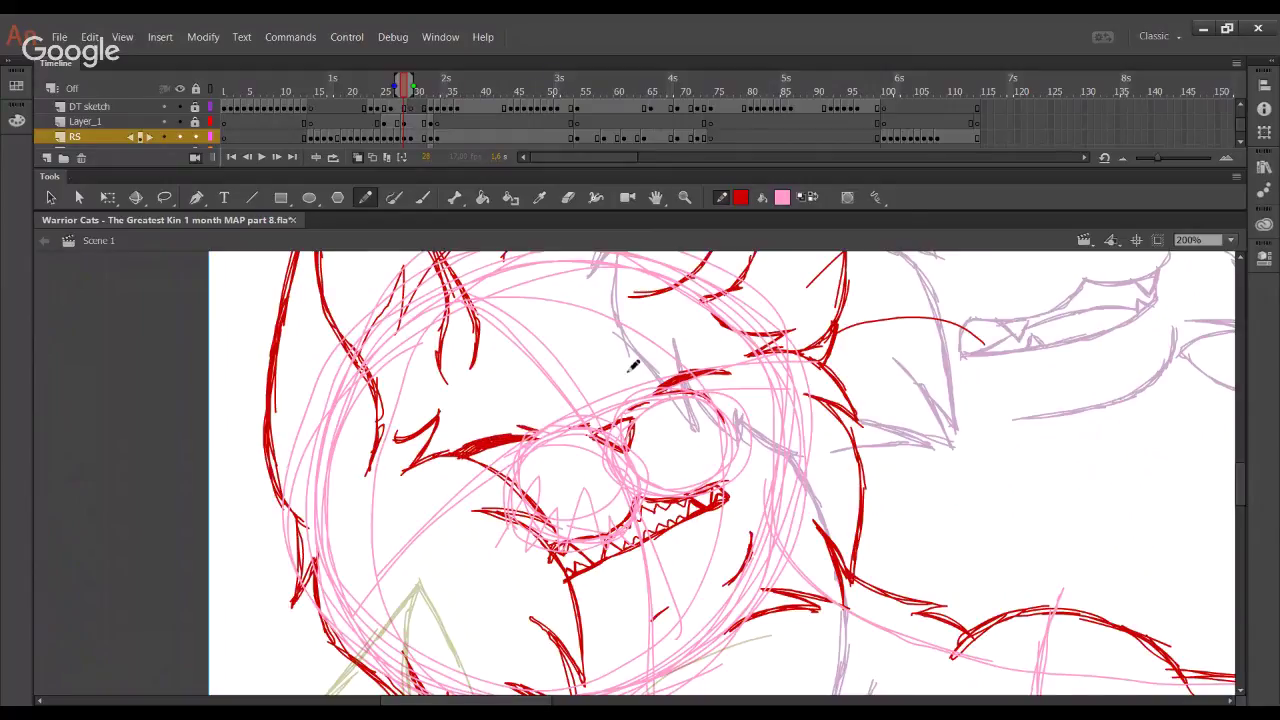
Draw a curved red brow stroke above each closed eye, redoing the near one
drag(456, 387, 522, 390)
key(ctrl+z)
key(ctrl+z)
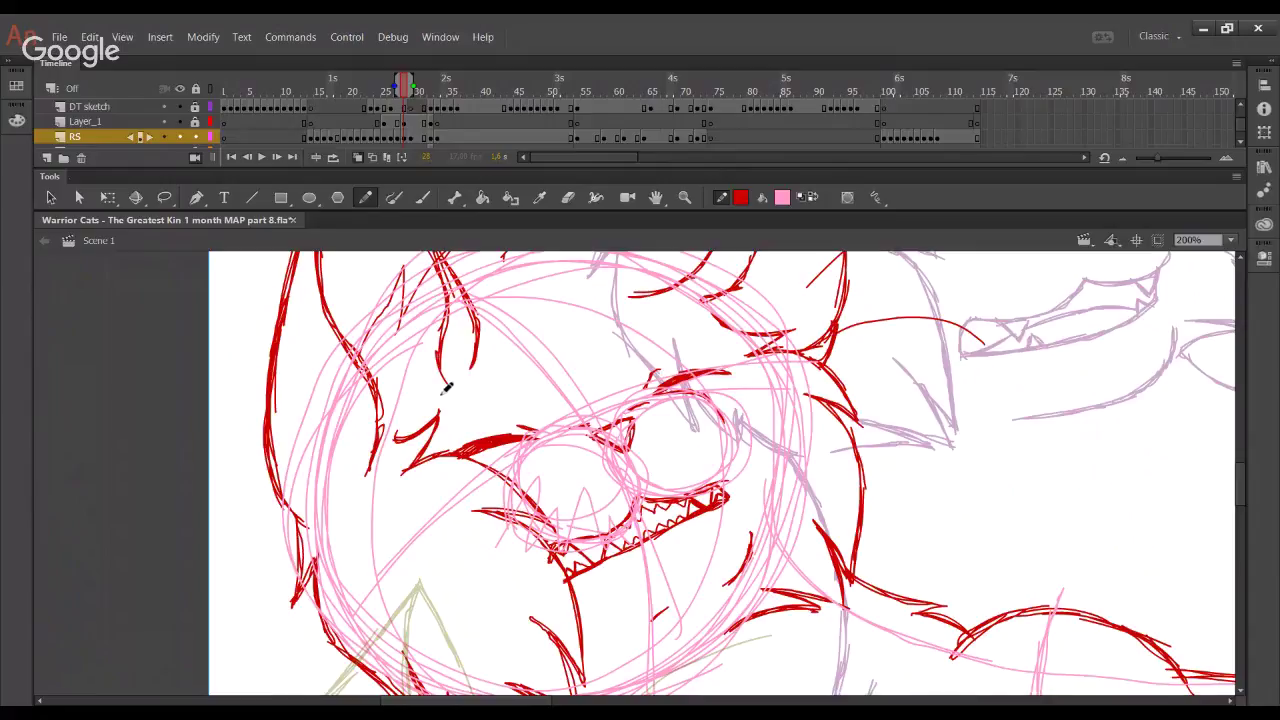
drag(437, 394, 524, 396)
mouse_move(620, 355)
mouse_down()
mouse_move(668, 311)
mouse_move(620, 354)
mouse_move(670, 311)
mouse_up()
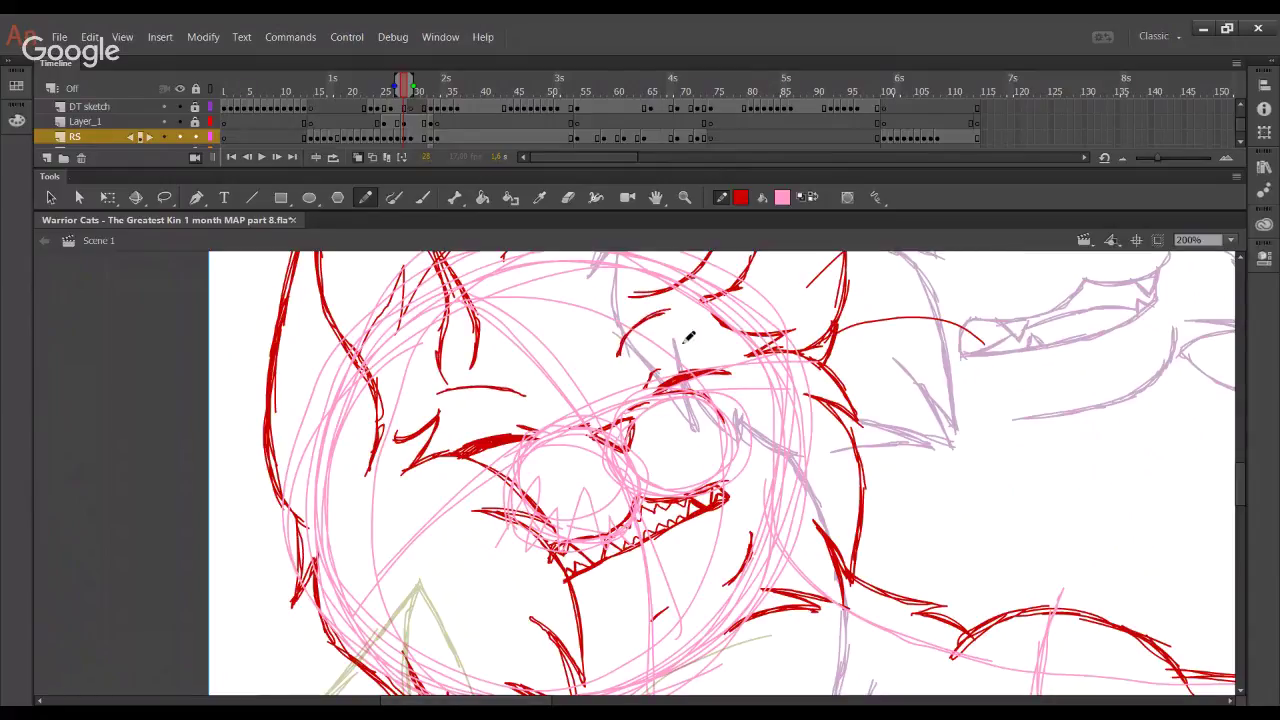
Select the pink construction lines of the head and delete them
ctrl+click(783, 427)
key(Delete)
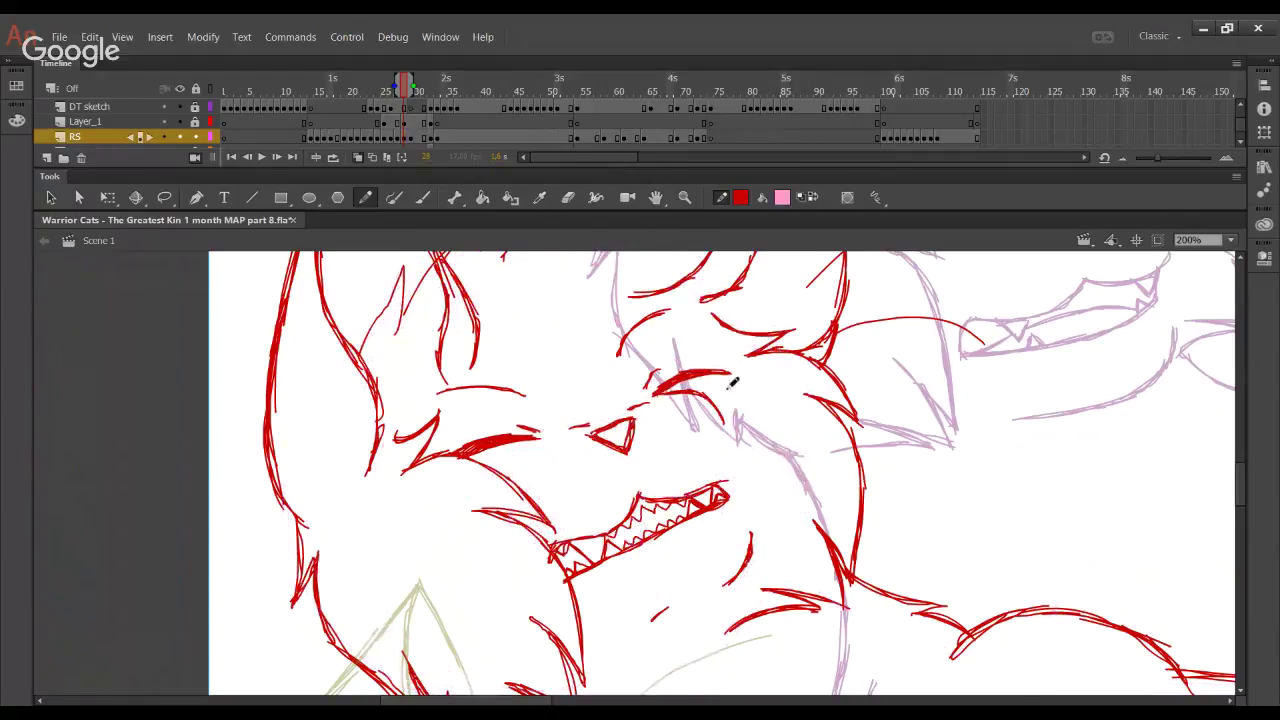
Swap the stroke colour to pink and try long freehand strokes around the legs below the body
mouse_move(997, 423)
mouse_down()
mouse_move(917, 557)
mouse_move(851, 374)
mouse_move(798, 298)
mouse_up()
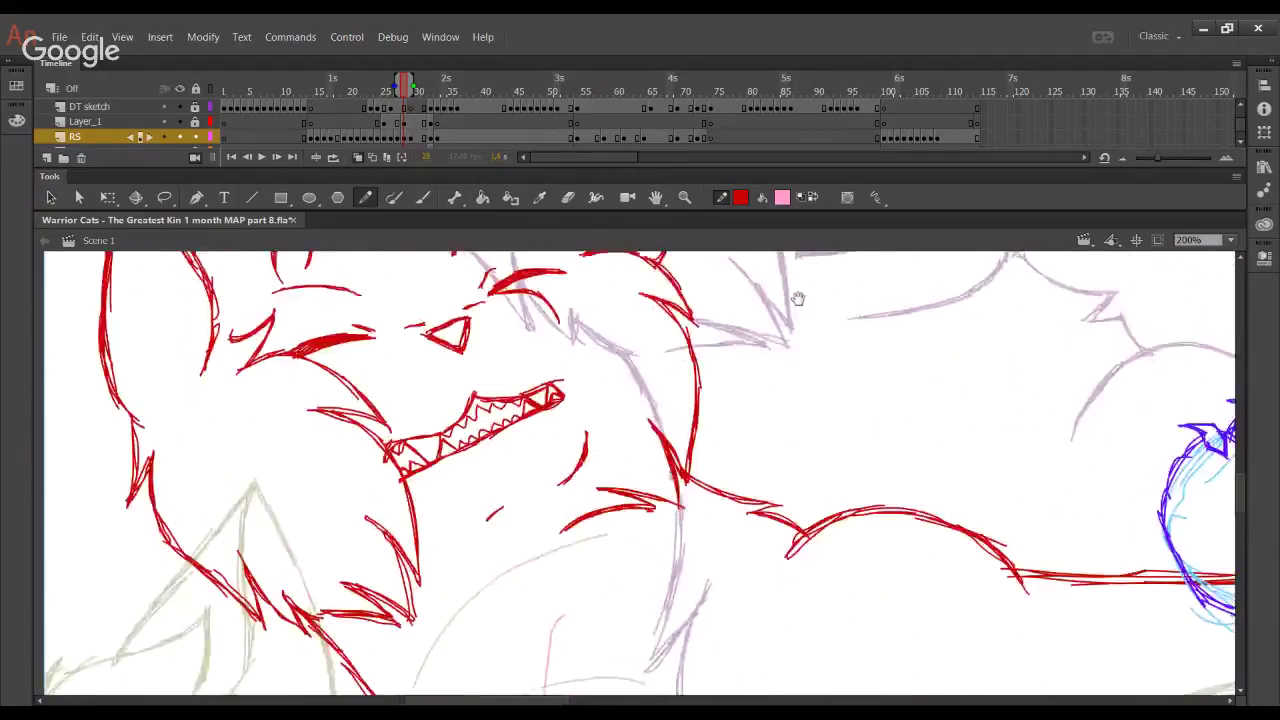
drag(886, 542, 809, 326)
click(1231, 240)
click(1210, 316)
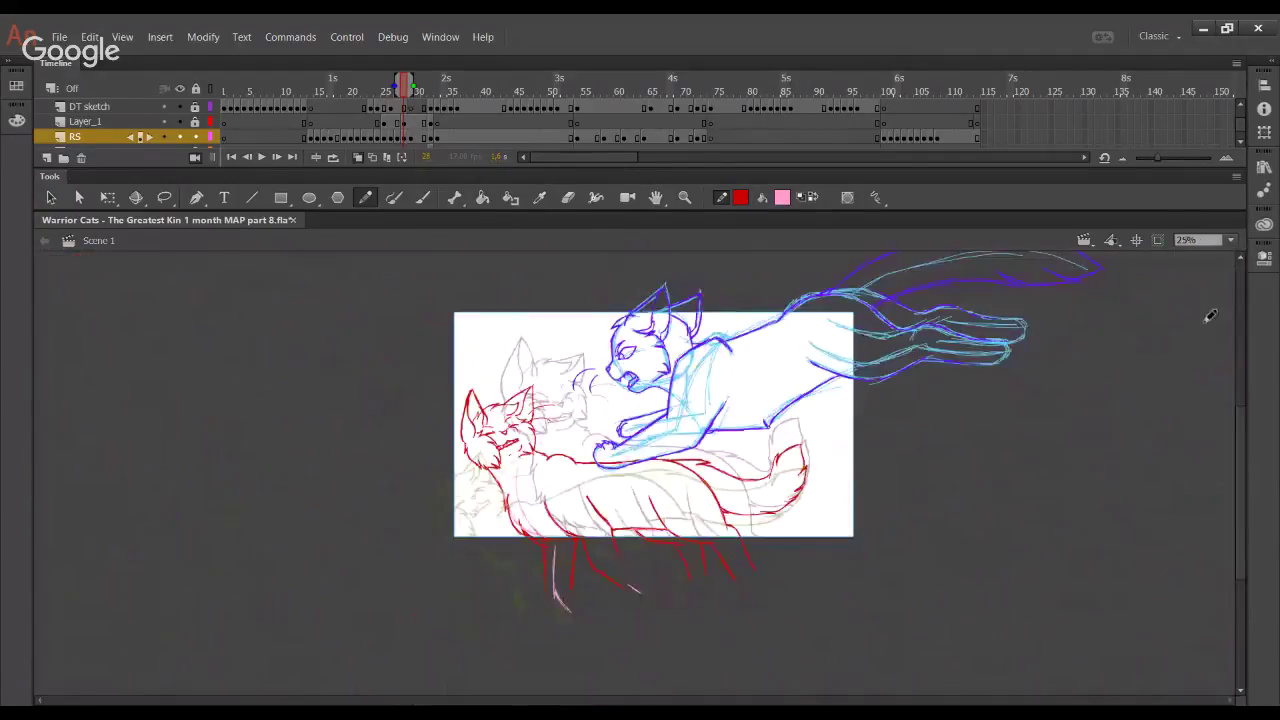
click(817, 202)
mouse_move(490, 542)
mouse_down()
mouse_move(611, 552)
mouse_move(665, 590)
mouse_move(483, 602)
mouse_move(679, 576)
mouse_up()
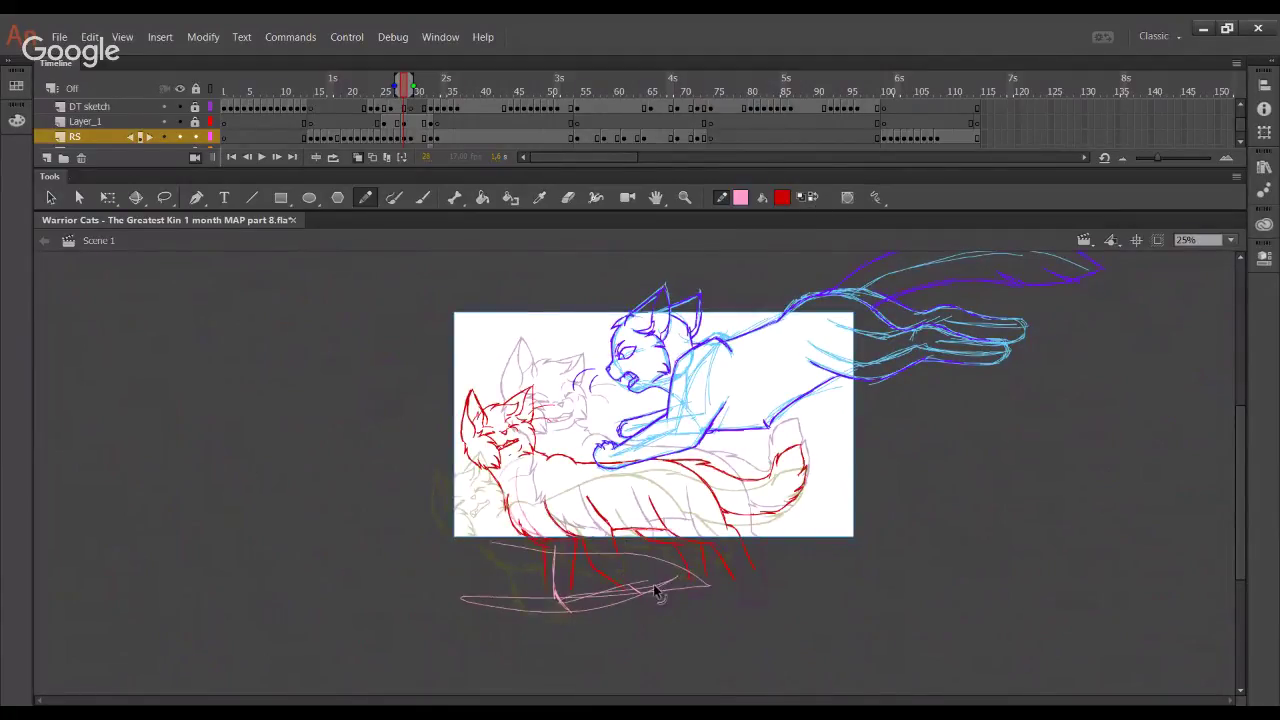
key(ctrl+z)
Select all the artwork on the frame and swap the stroke and fill colours to make the stroke red
click(685, 197)
mouse_move(417, 419)
mouse_down()
mouse_move(700, 644)
mouse_move(722, 646)
mouse_up()
drag(654, 394, 608, 504)
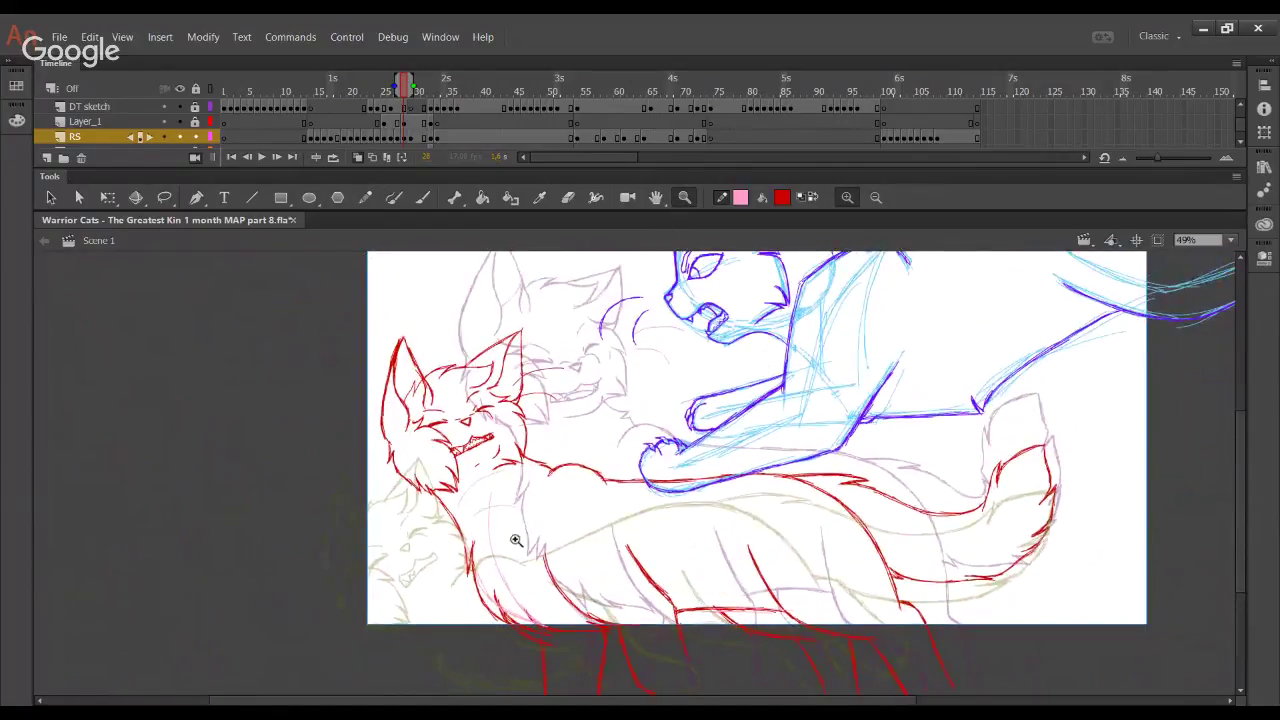
key(v)
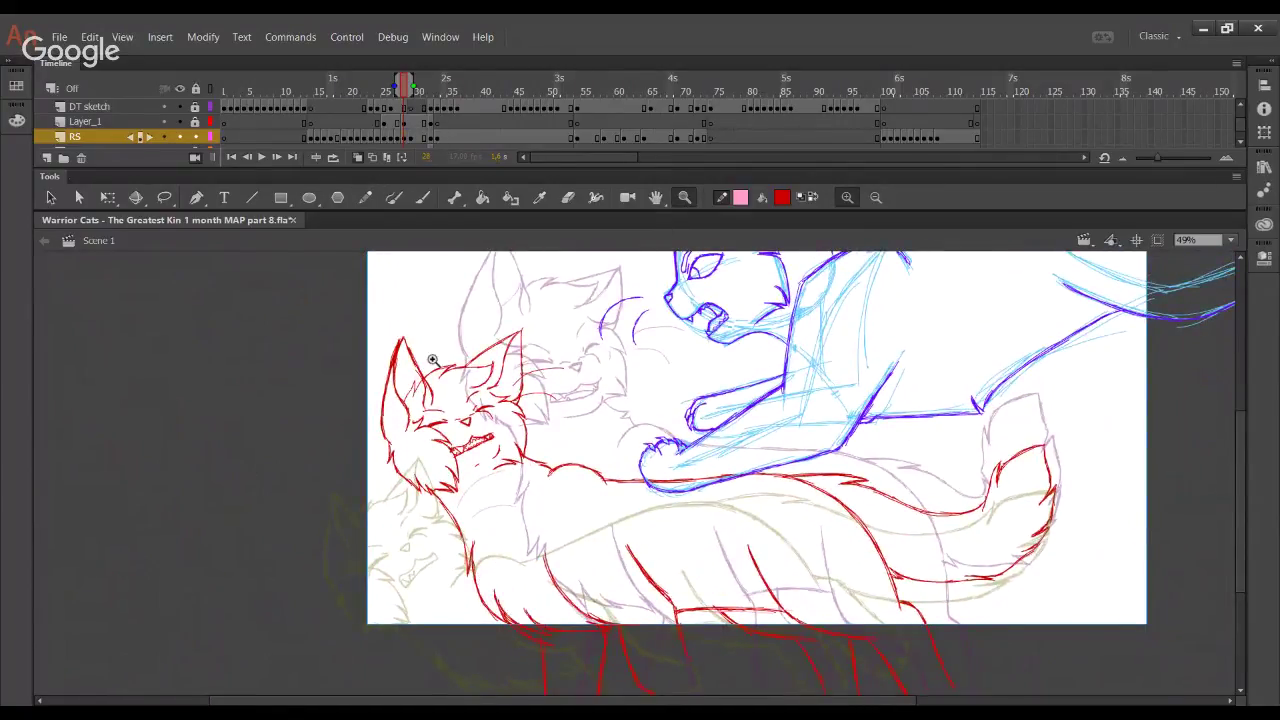
key(y)
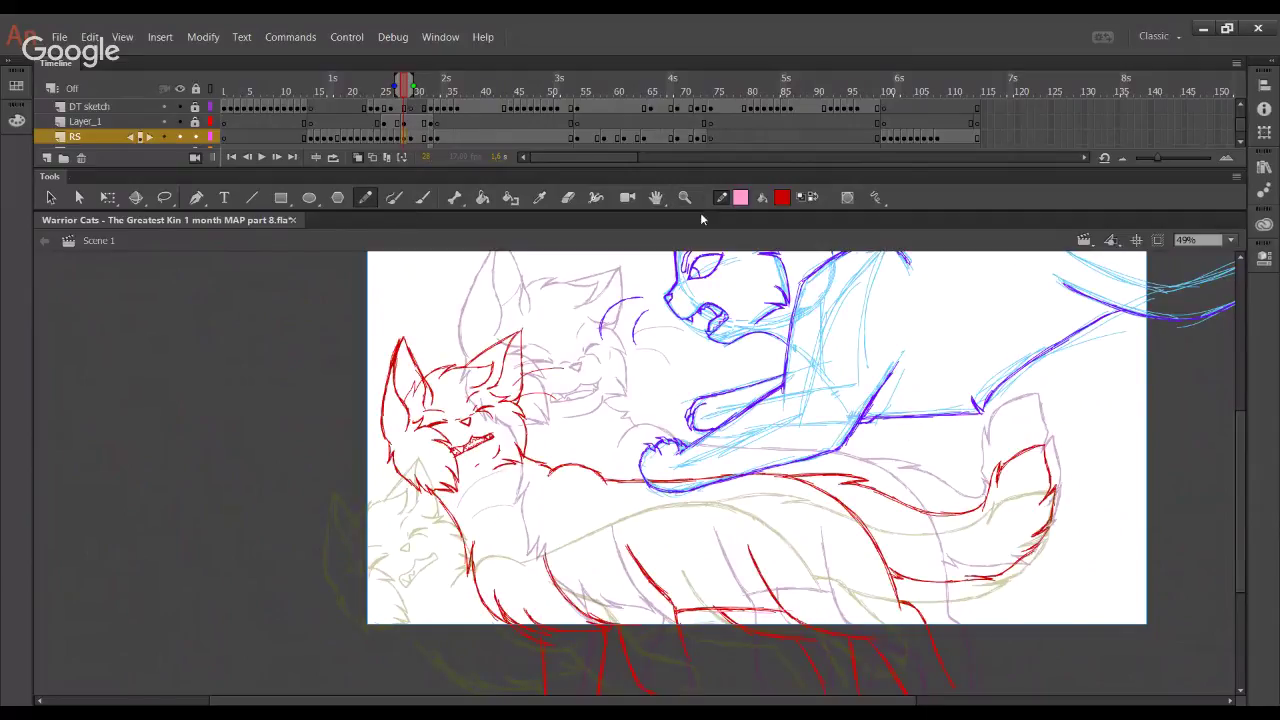
key(ctrl+a)
click(808, 197)
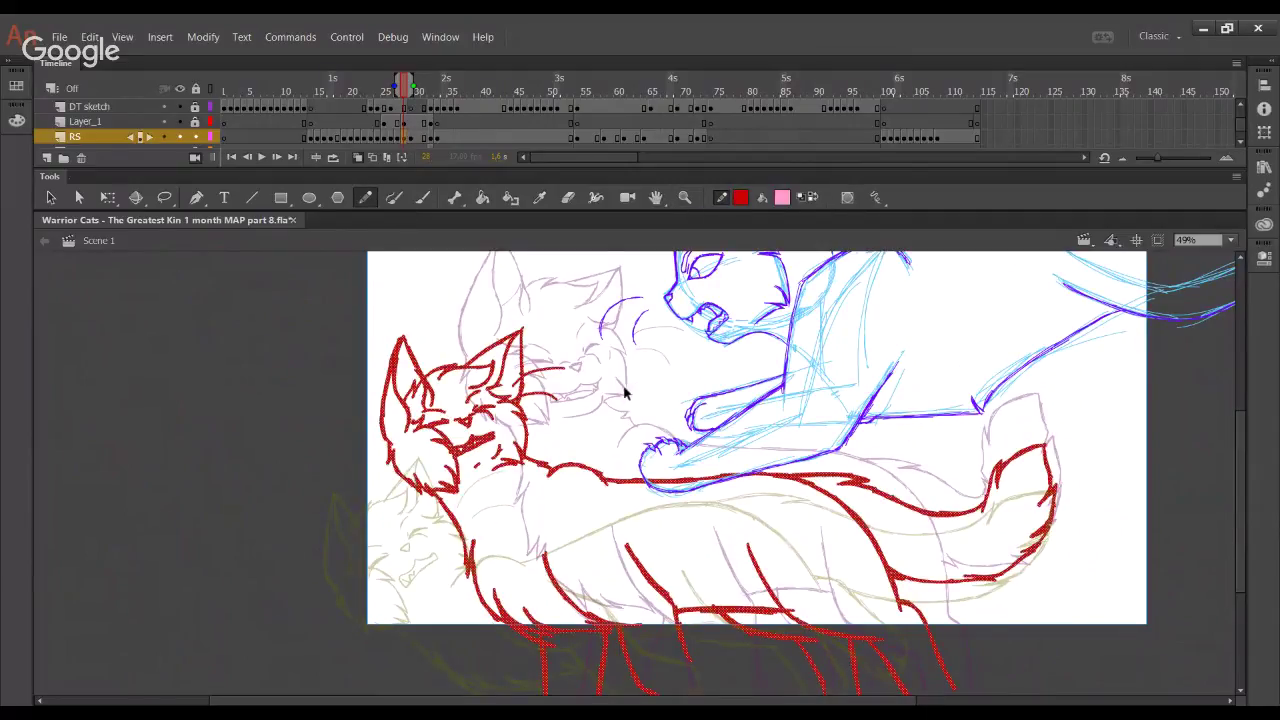
key(ctrl+shift+a)
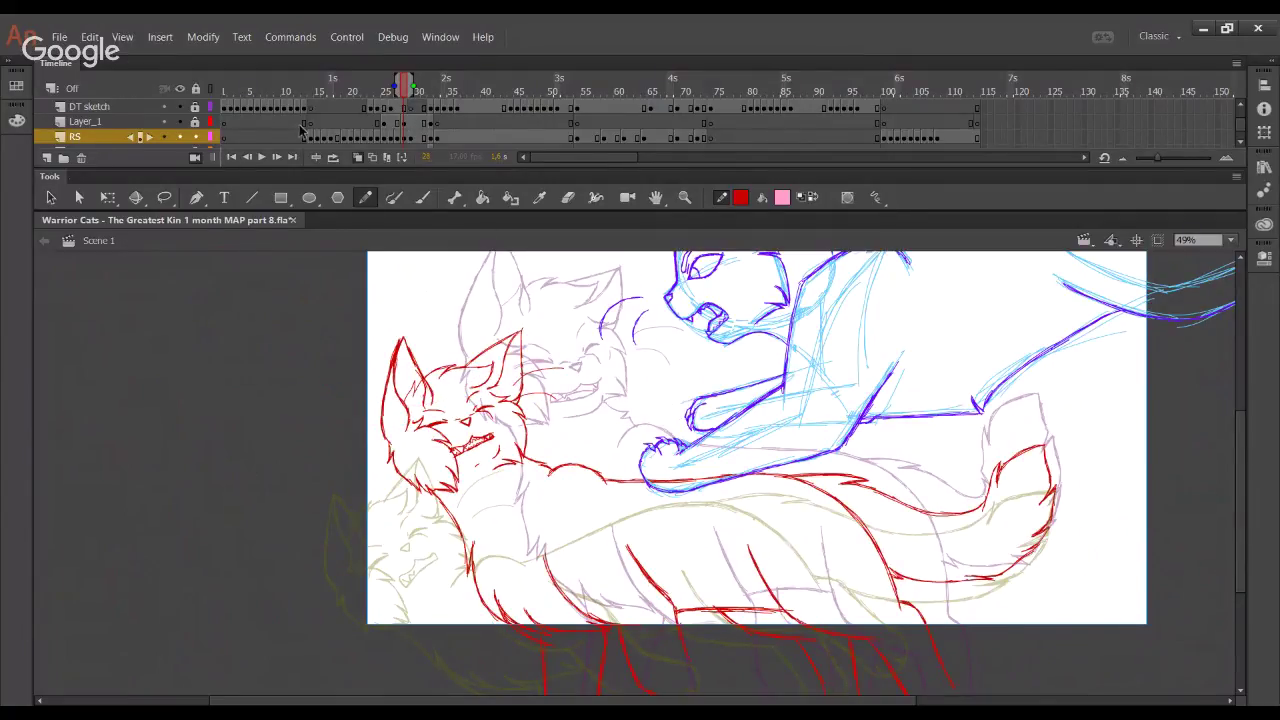
Play the animation in a loop, and show frame 24 with onion skinning
click(335, 159)
key(Return)
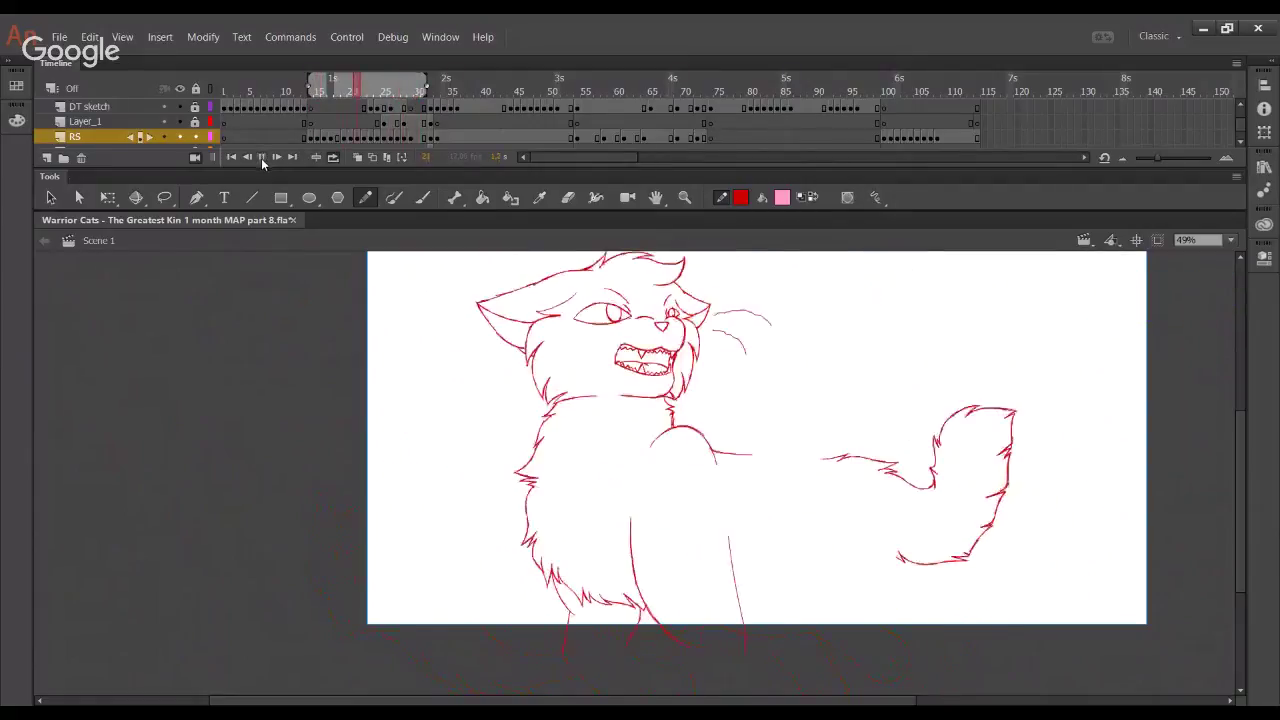
click(370, 90)
drag(370, 90, 378, 93)
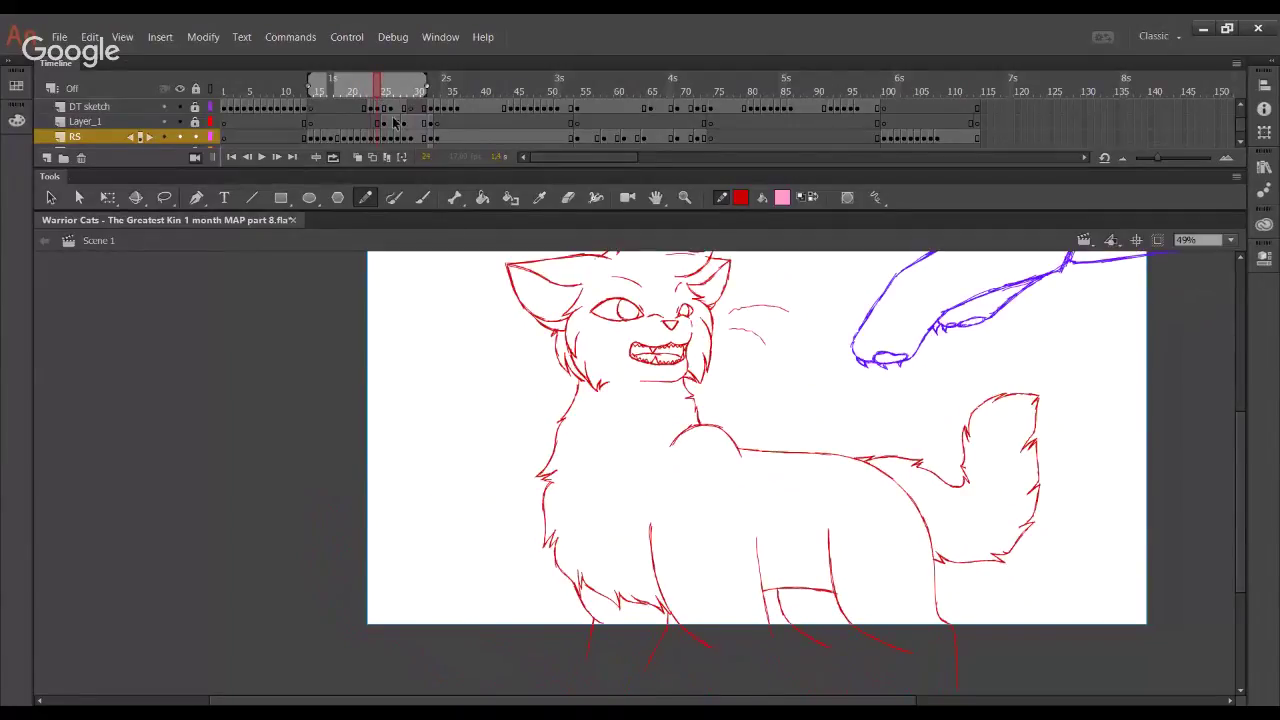
click(373, 158)
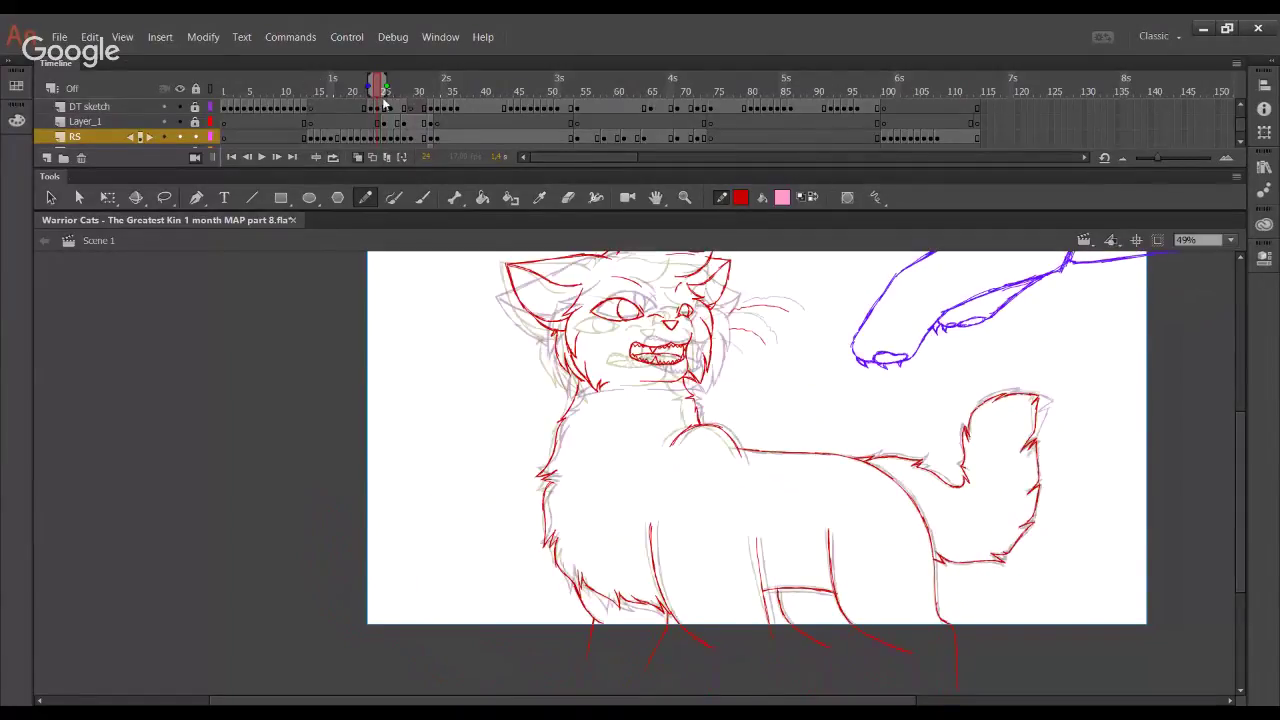
Lasso the red fur outline along the near cheek on frame 24 and delete it
click(685, 197)
drag(531, 279, 681, 414)
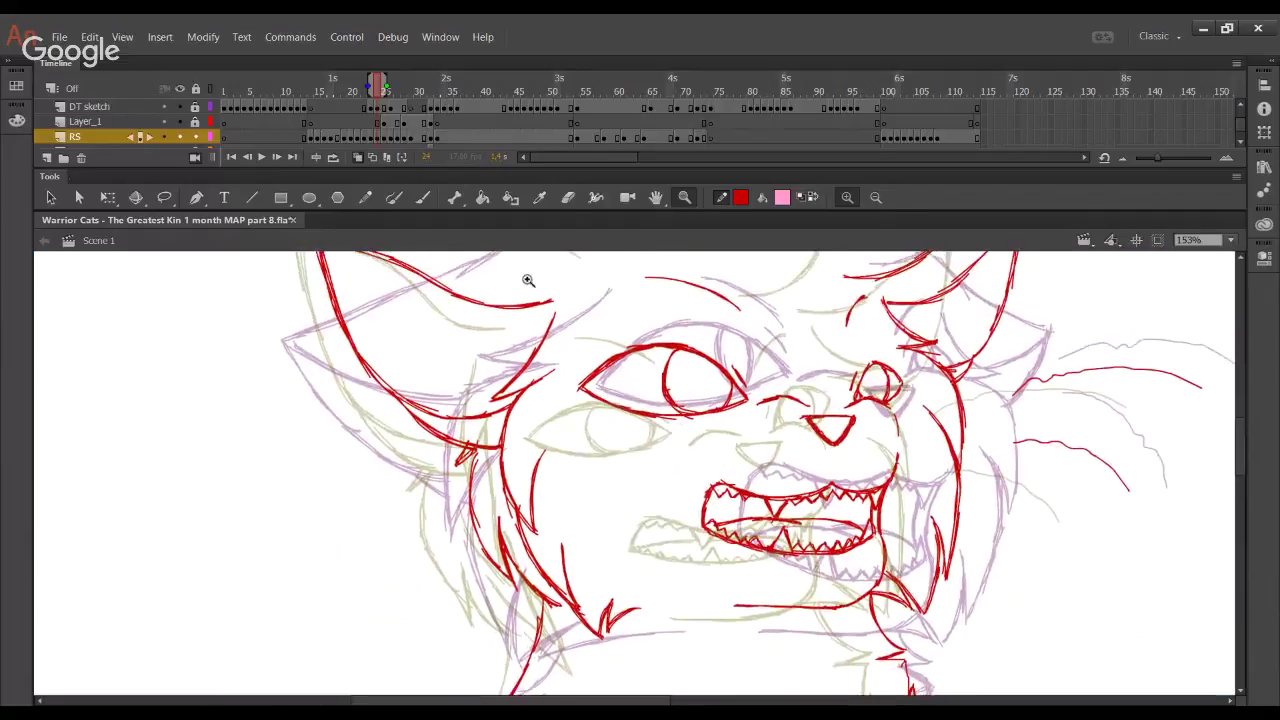
click(365, 197)
click(164, 197)
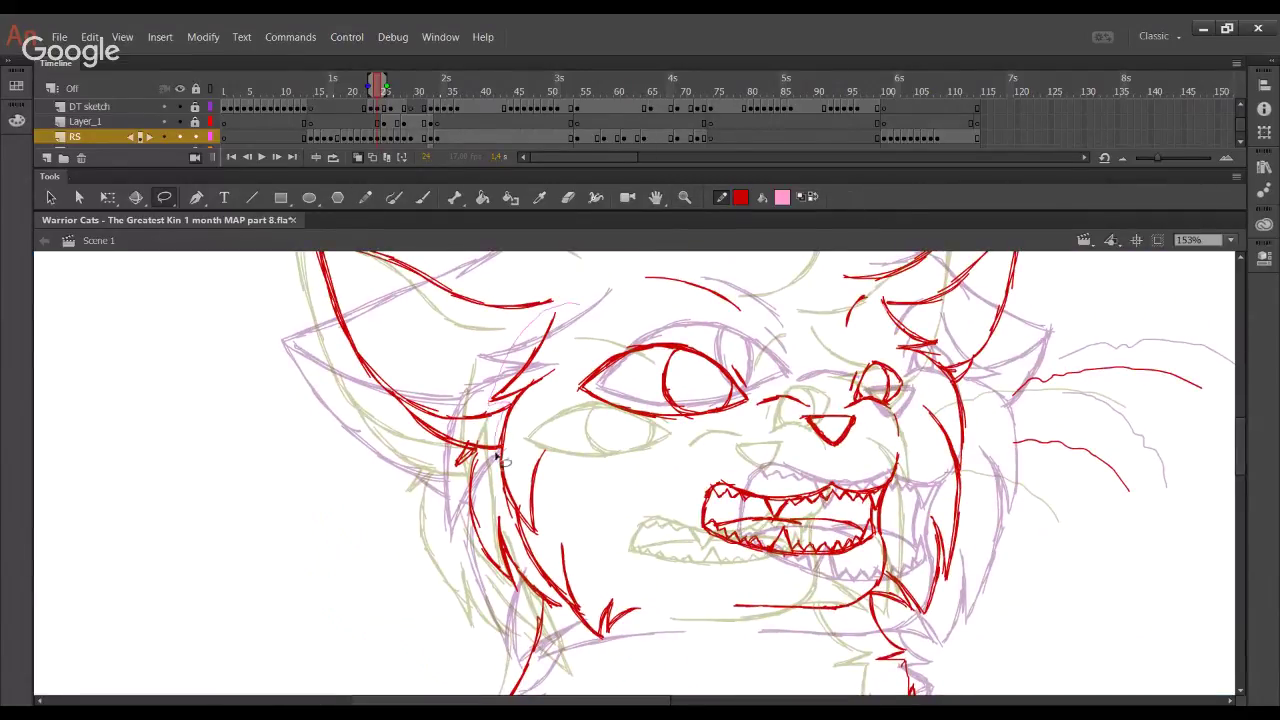
mouse_move(597, 655)
mouse_down()
mouse_move(668, 654)
mouse_move(590, 408)
mouse_move(580, 353)
mouse_move(591, 324)
mouse_move(575, 448)
mouse_move(667, 586)
mouse_move(665, 633)
mouse_move(582, 643)
mouse_move(502, 519)
mouse_move(500, 436)
mouse_move(517, 409)
mouse_move(481, 412)
mouse_move(466, 386)
mouse_move(549, 309)
mouse_move(596, 307)
mouse_move(662, 375)
mouse_up()
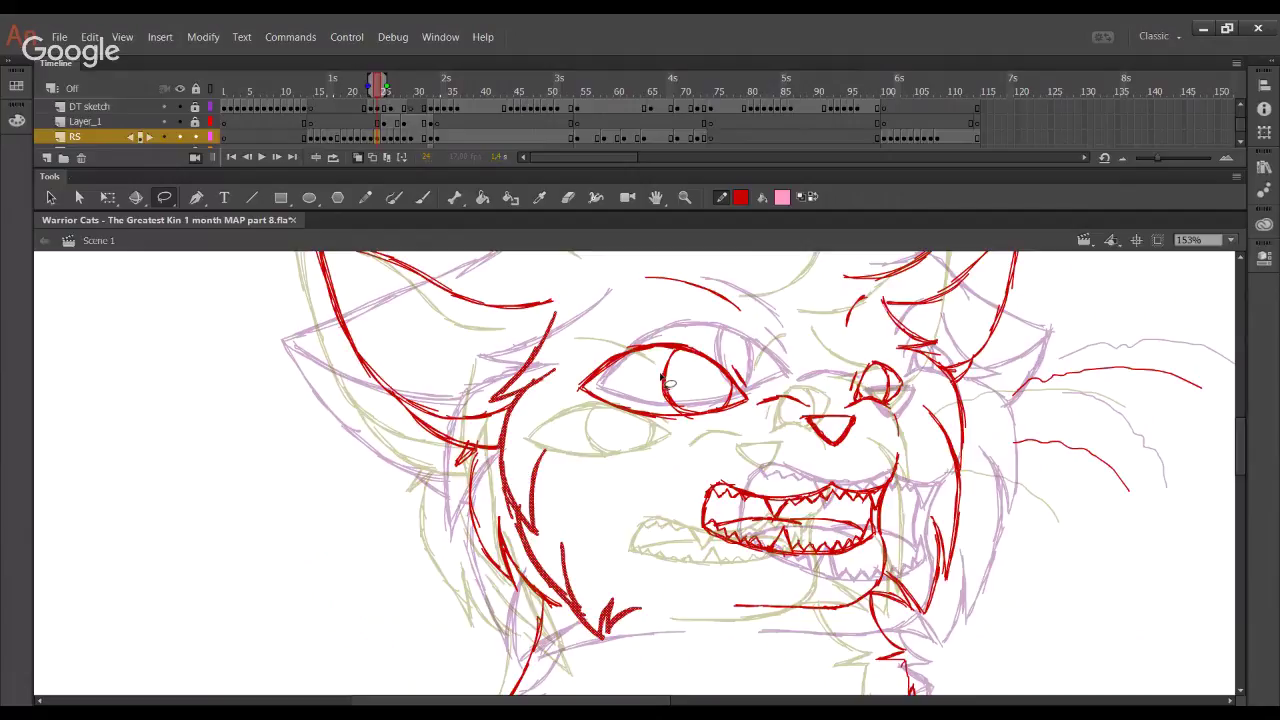
key(Delete)
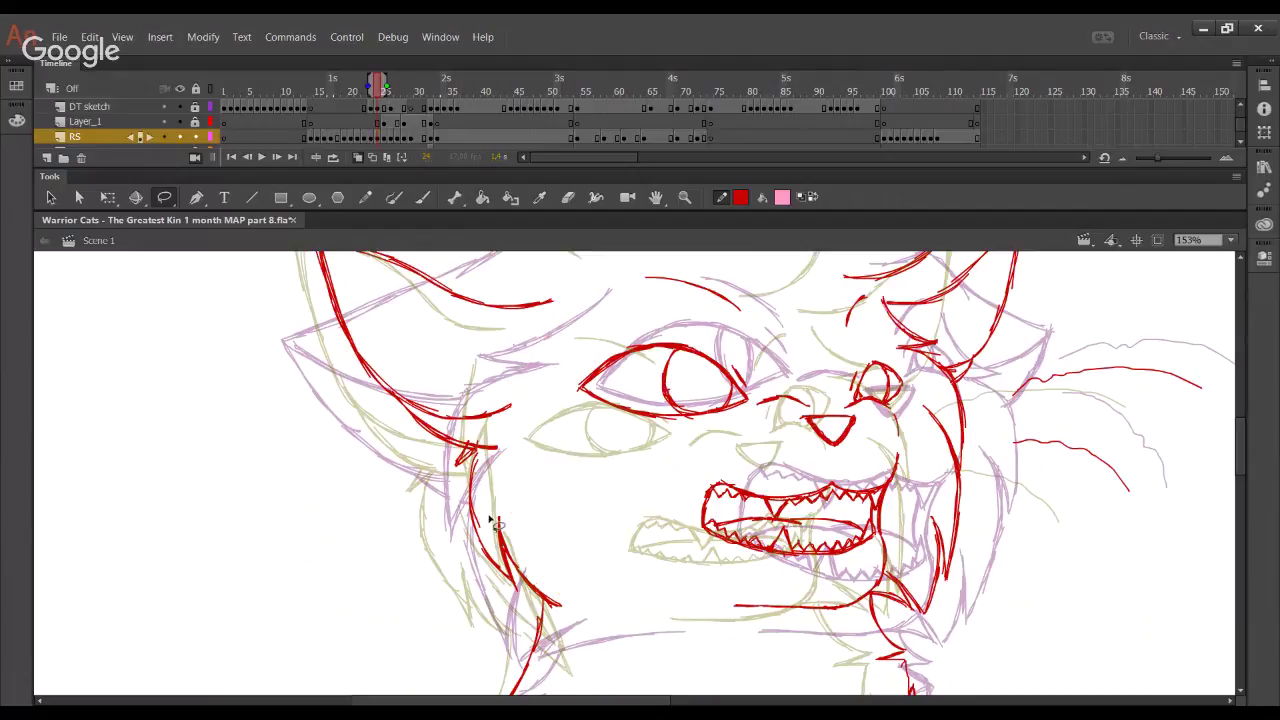
Draw a slanting red fur line across the base of the near ear, beside the open eye
click(684, 198)
drag(396, 304, 824, 687)
key(y)
drag(589, 374, 546, 506)
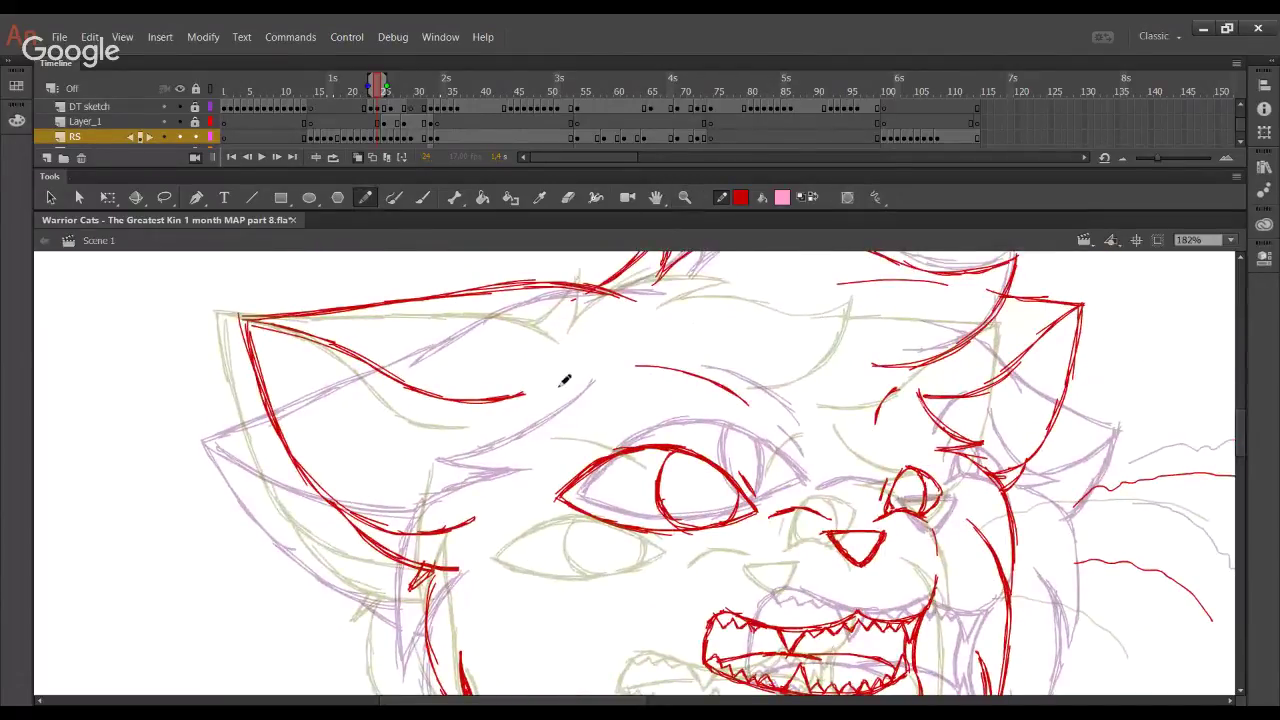
drag(562, 392, 486, 472)
key(ctrl+z)
mouse_move(563, 392)
mouse_down()
mouse_move(420, 463)
mouse_move(464, 458)
mouse_move(414, 472)
mouse_up()
key(ctrl+z)
Add a short red stroke at the lower end of the slanting ear line to form a pointed tuft
mouse_move(478, 444)
mouse_down()
mouse_move(398, 473)
mouse_move(501, 477)
mouse_up()
key(ctrl+z)
drag(424, 473, 518, 481)
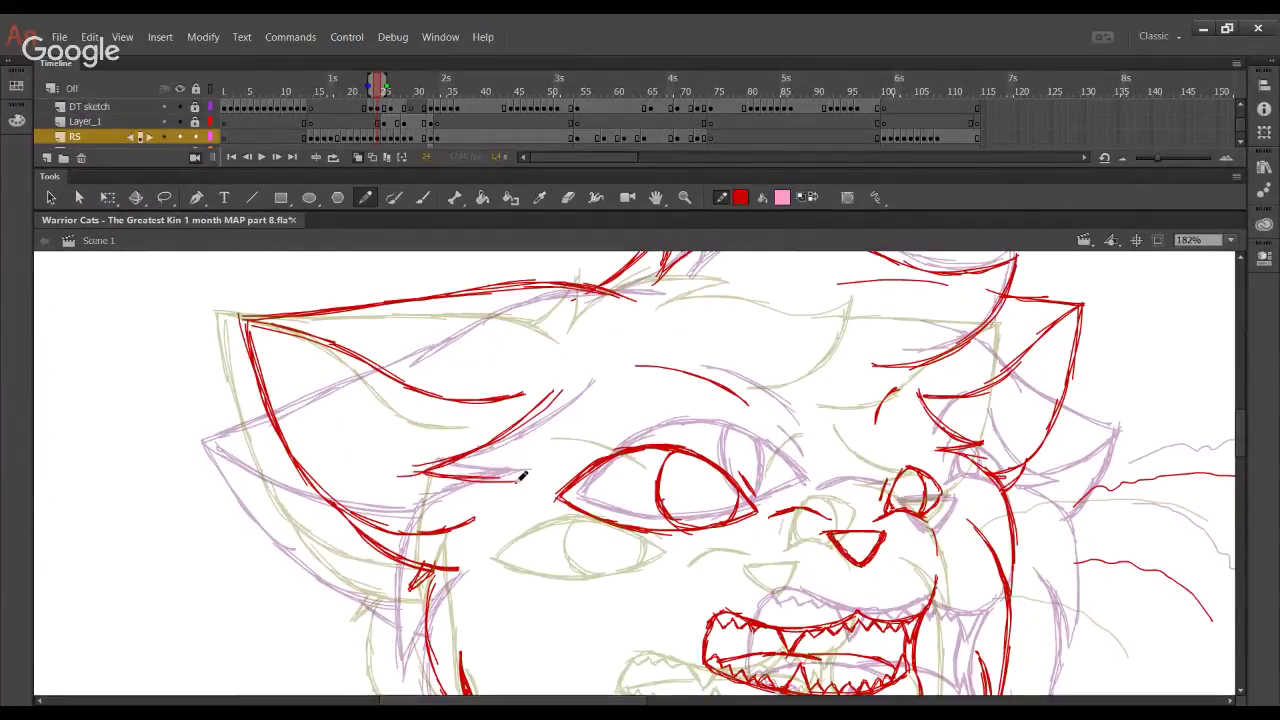
key(ctrl+z)
drag(432, 461, 506, 477)
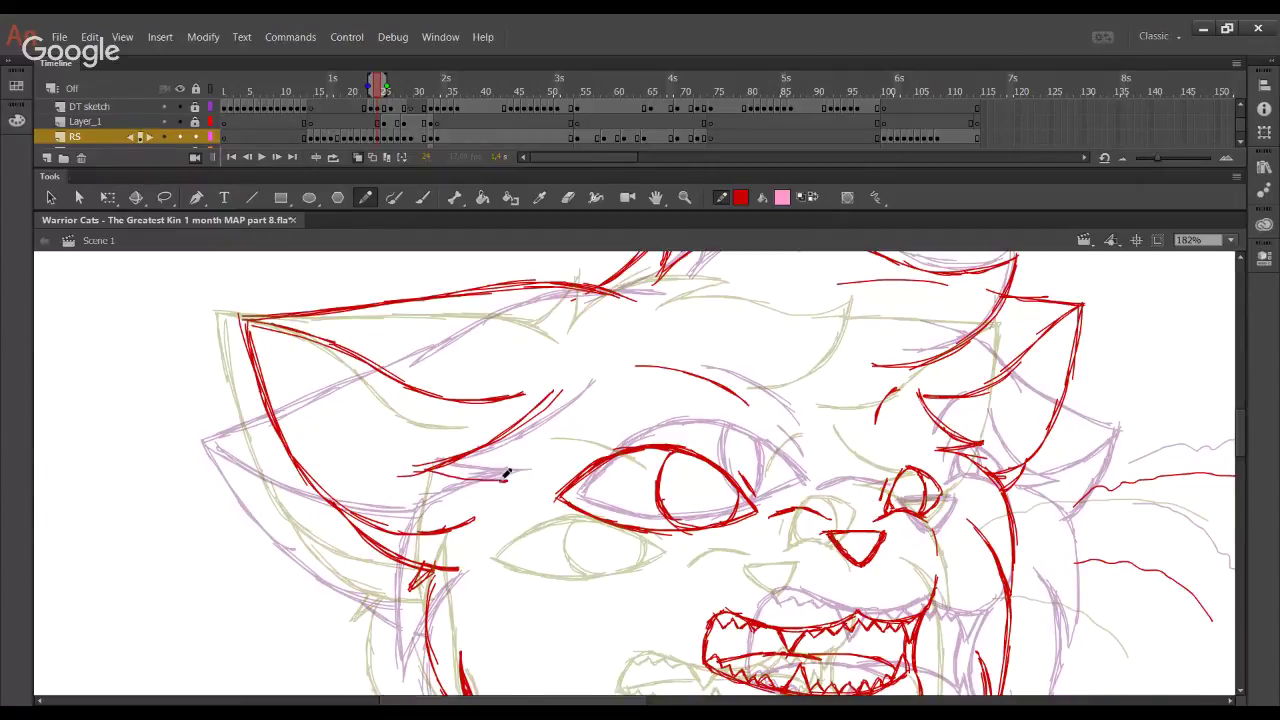
Draw the red outline of the near cheek on frame 24, curving down from the ear's pointed tuft
mouse_move(524, 539)
mouse_down()
mouse_move(497, 474)
mouse_move(550, 399)
mouse_up()
mouse_move(545, 339)
mouse_down()
mouse_move(449, 376)
mouse_move(480, 358)
mouse_move(441, 406)
mouse_move(485, 363)
mouse_move(448, 392)
mouse_move(431, 474)
mouse_move(436, 534)
mouse_up()
mouse_move(429, 430)
mouse_down()
mouse_move(437, 546)
mouse_move(491, 434)
mouse_up()
key(ctrl+z)
Draw the lower near cheek's curved outline with pointed red fur tufts, undoing the last stray strokes
drag(468, 508, 516, 640)
drag(471, 552, 515, 640)
drag(484, 590, 522, 655)
drag(522, 655, 527, 553)
mouse_move(521, 580)
mouse_down()
mouse_move(554, 680)
mouse_move(523, 552)
mouse_move(541, 673)
mouse_up()
key(ctrl+z)
key(ctrl+z)
Draw a pointed fur tuft at the jaw below the near cheek, and tidy and reinforce the cheek's fur lines
mouse_move(597, 606)
mouse_down()
mouse_move(546, 680)
mouse_move(599, 604)
mouse_move(569, 672)
mouse_move(644, 620)
mouse_up()
drag(574, 662, 660, 626)
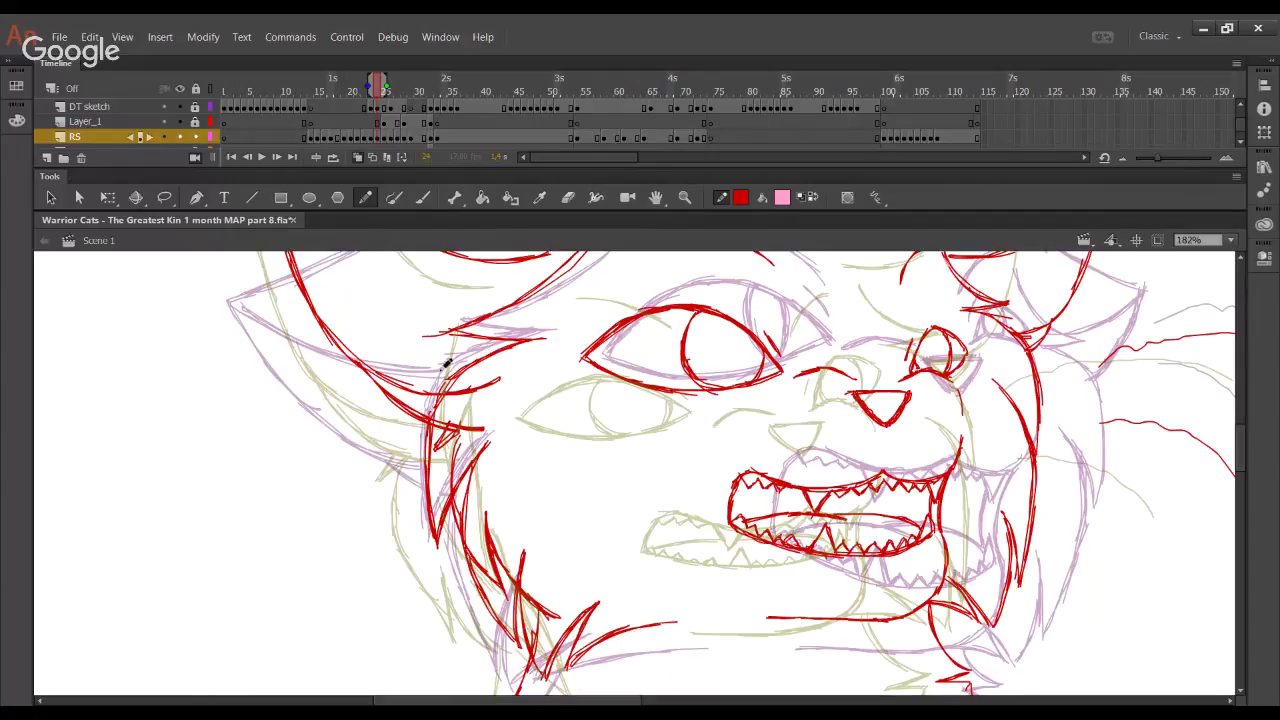
mouse_move(524, 600)
mouse_down()
mouse_move(541, 647)
mouse_move(558, 563)
mouse_move(522, 521)
mouse_move(510, 599)
mouse_move(493, 503)
mouse_move(472, 550)
mouse_up()
mouse_move(488, 420)
mouse_down()
mouse_move(450, 483)
mouse_move(487, 417)
mouse_move(452, 457)
mouse_move(462, 414)
mouse_move(441, 457)
mouse_move(444, 414)
mouse_move(476, 425)
mouse_move(462, 415)
mouse_move(489, 391)
mouse_move(449, 400)
mouse_move(520, 369)
mouse_move(500, 412)
mouse_up()
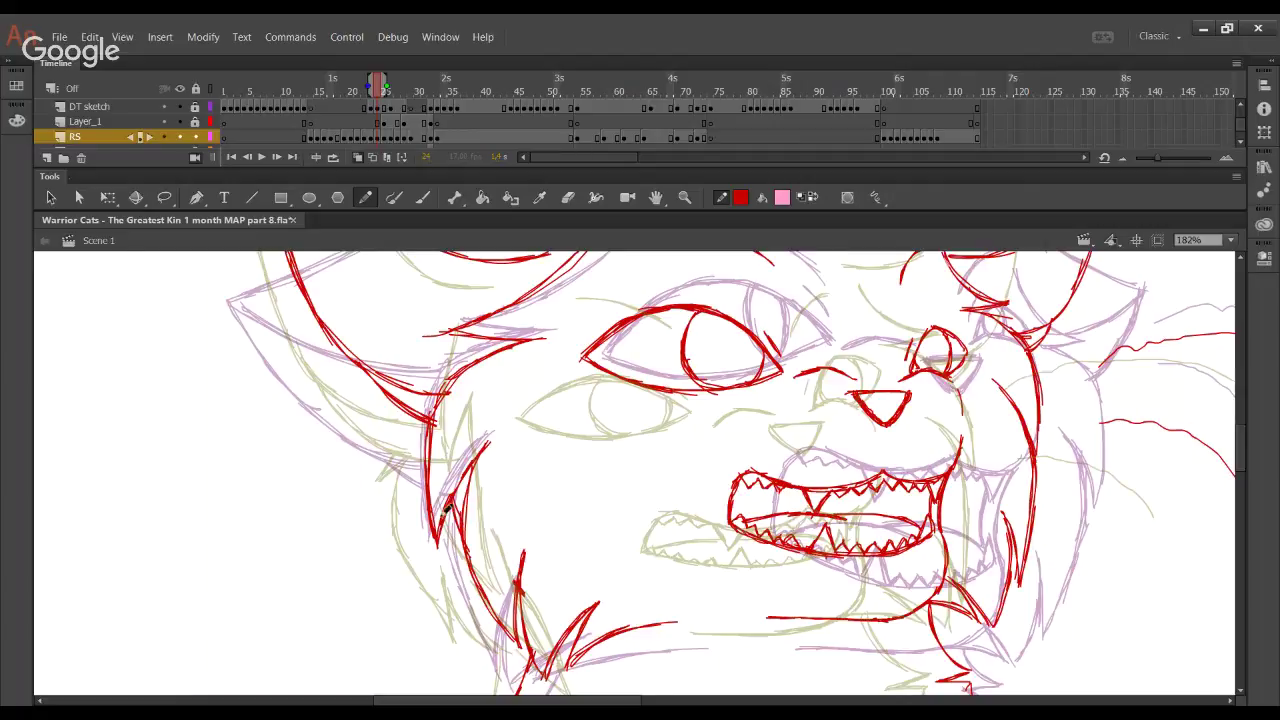
drag(448, 504, 474, 463)
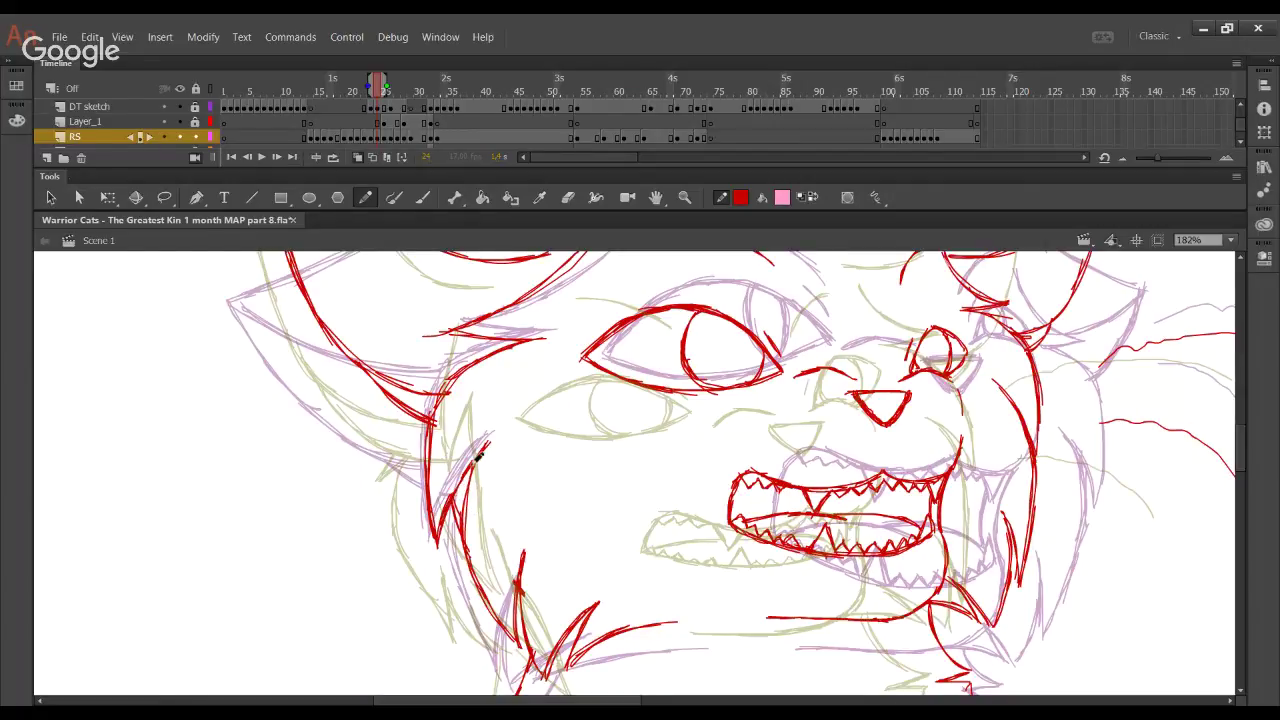
Loop the playback around frame 24 to check the head movement, stop it and save the file
click(333, 158)
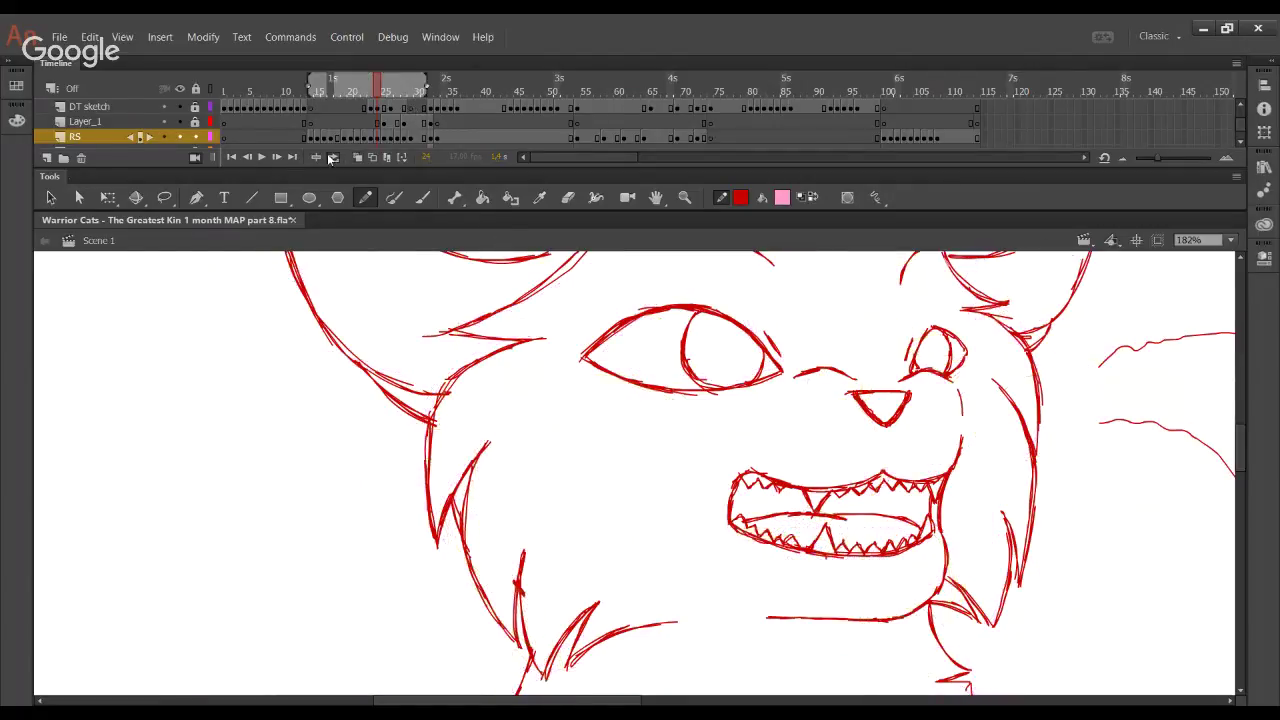
click(262, 159)
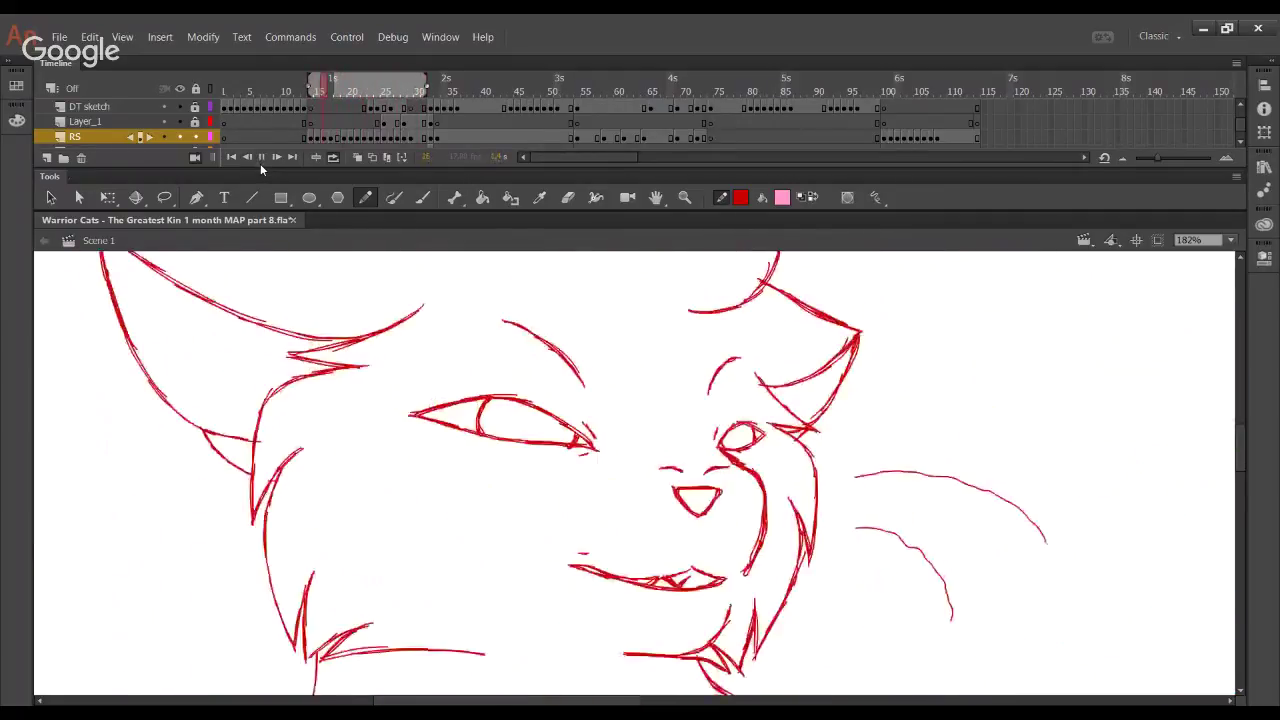
click(260, 157)
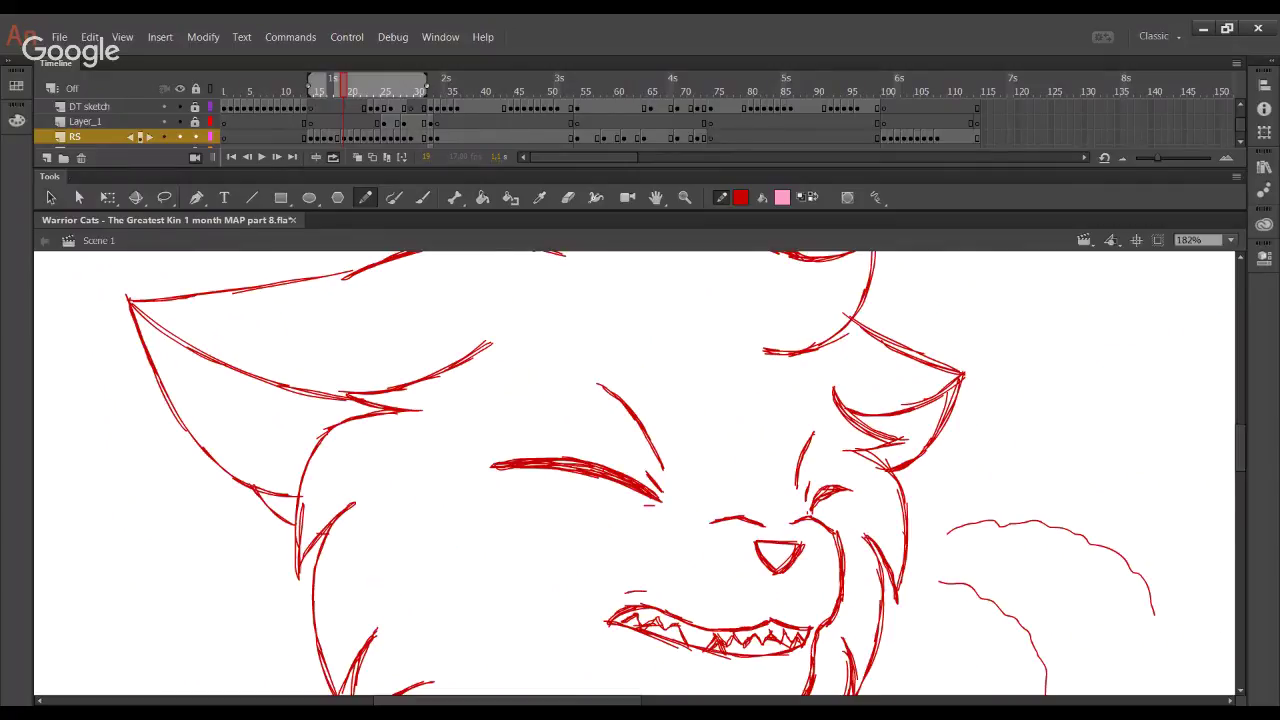
key(ctrl+s)
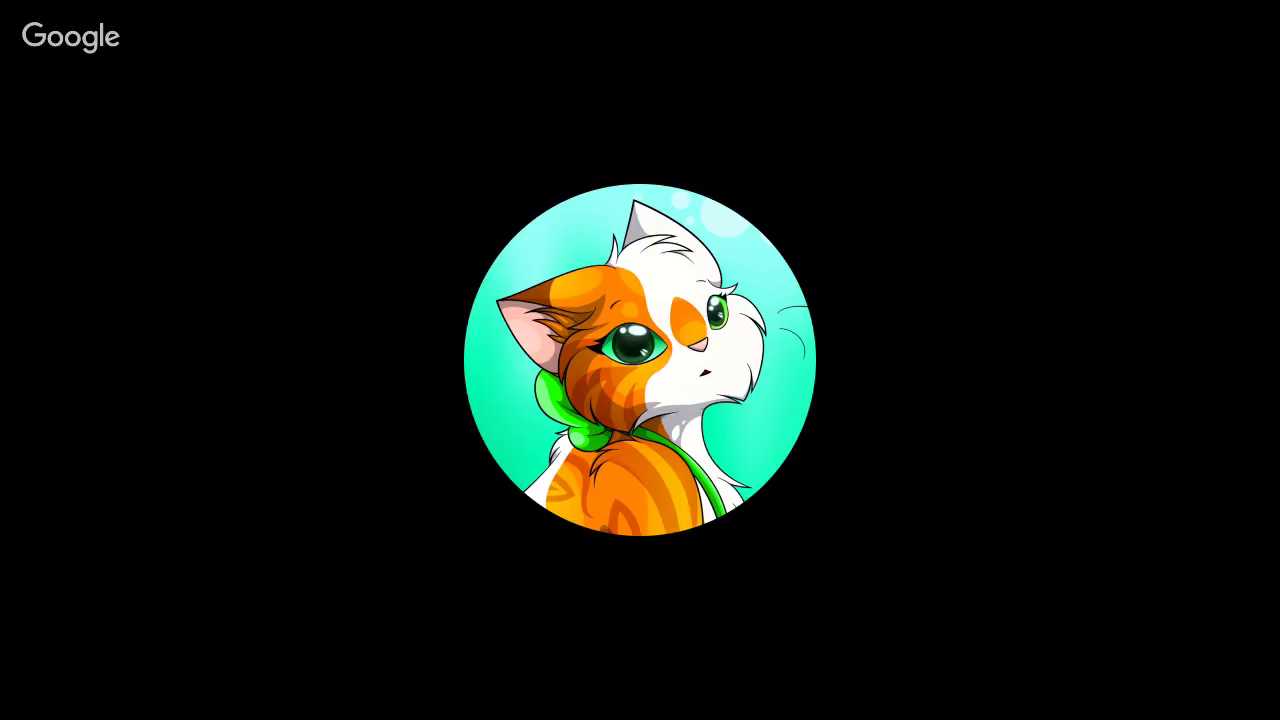
Check the Google Hangouts broadcast window and return to Adobe Animate
click(800, 504)
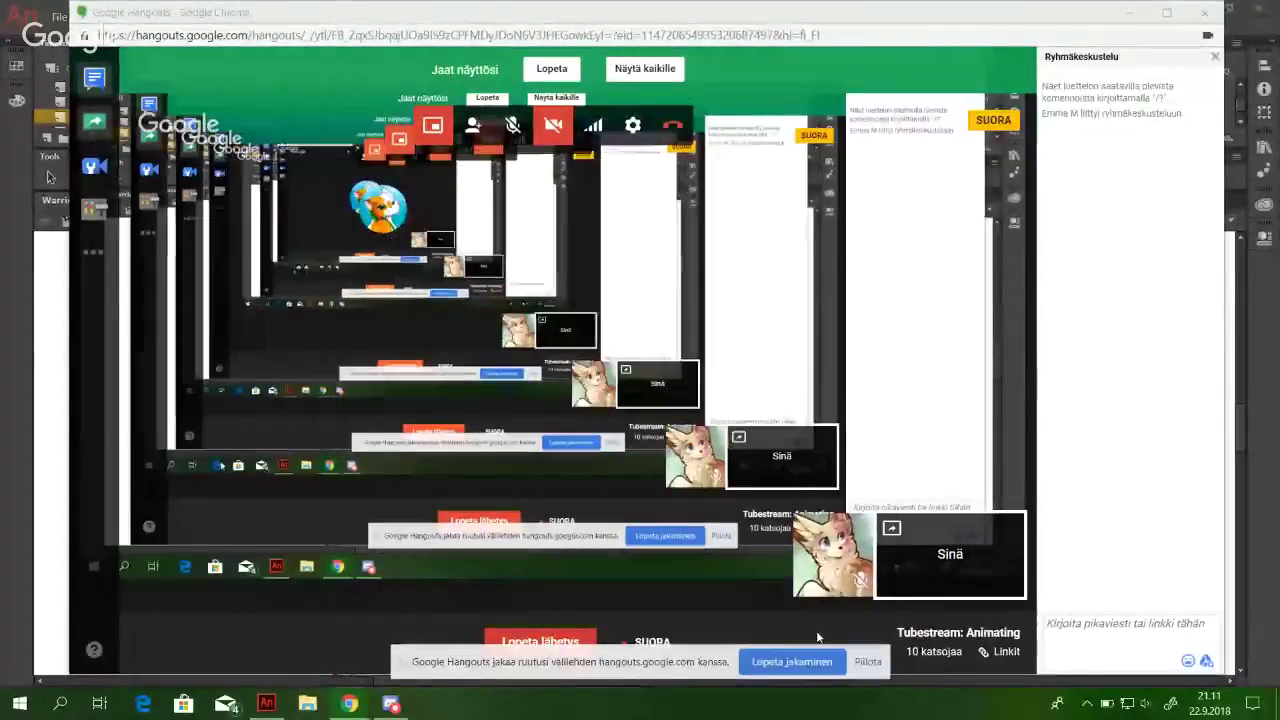
key(alt+Tab)
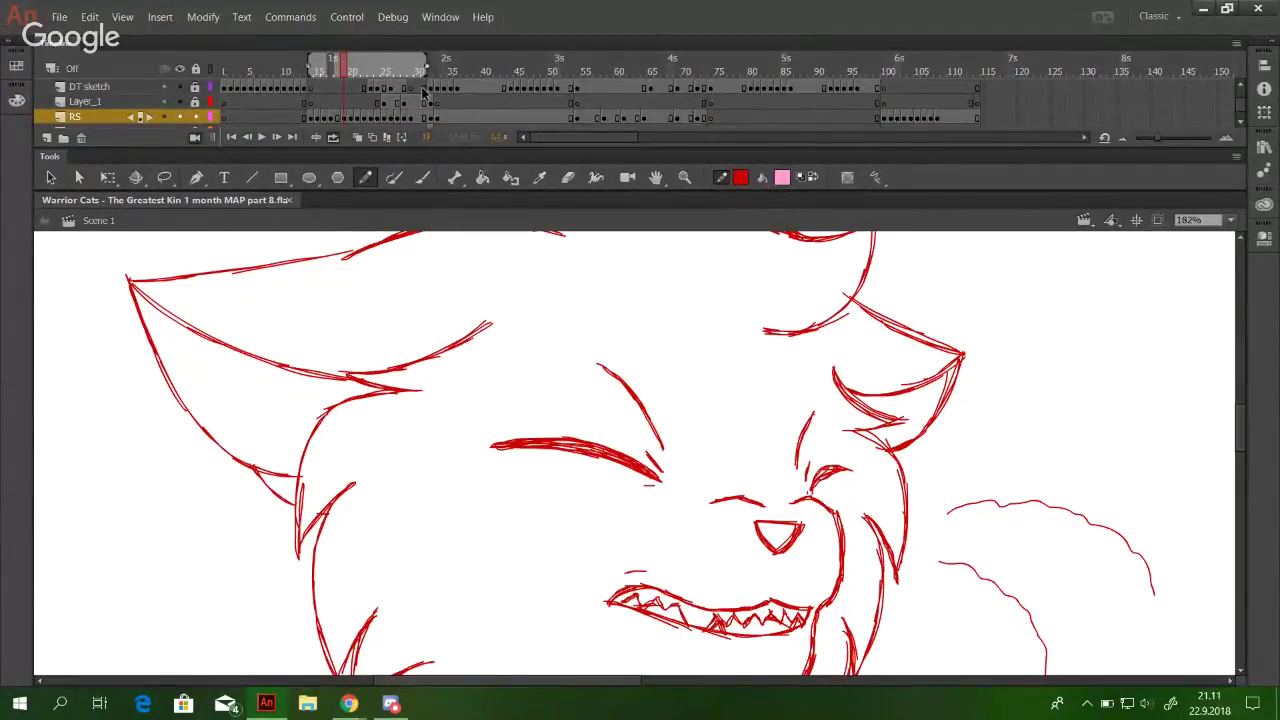
Turn onion skinning back on, preview the whole animation as a test movie and close the preview
click(359, 138)
click(370, 139)
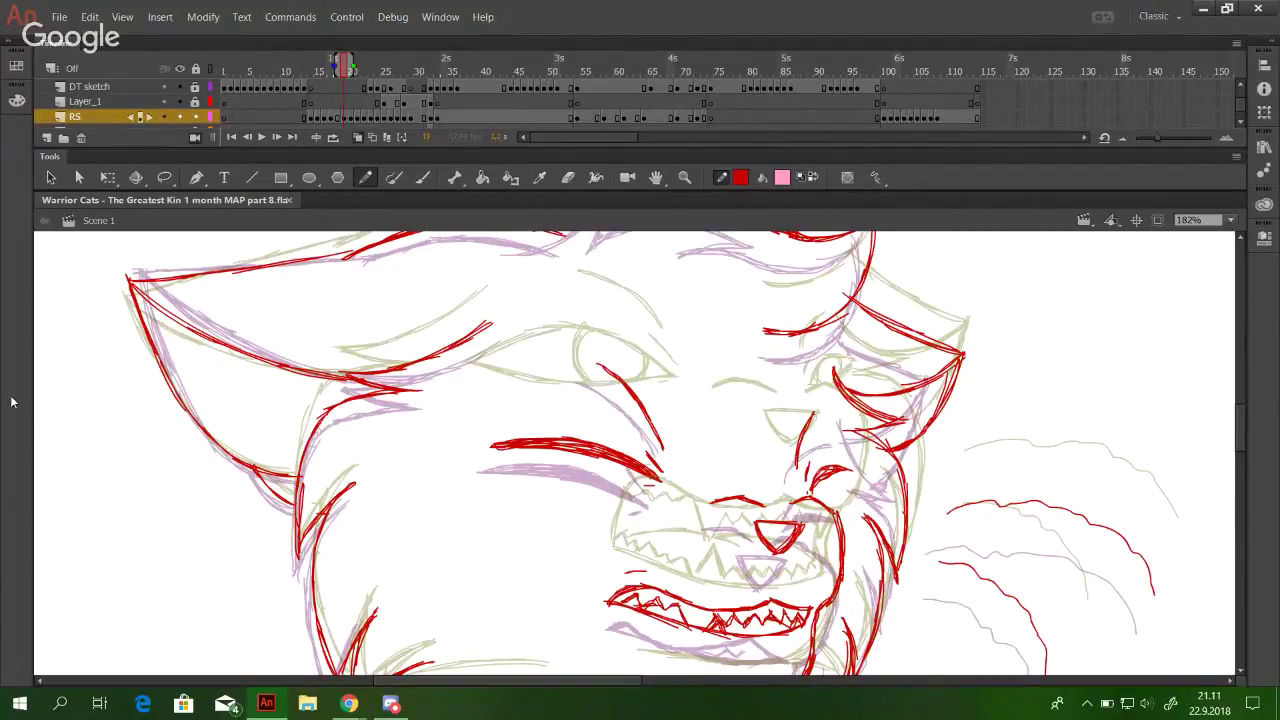
key(ctrl+Return)
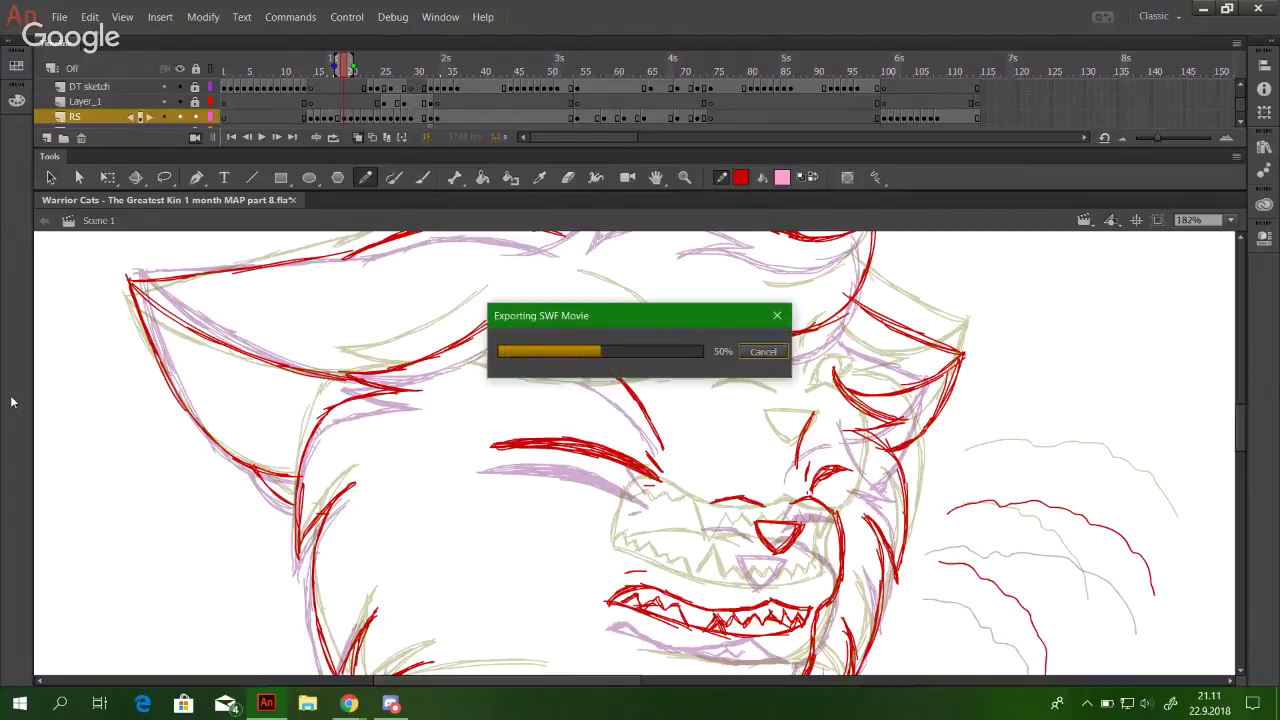
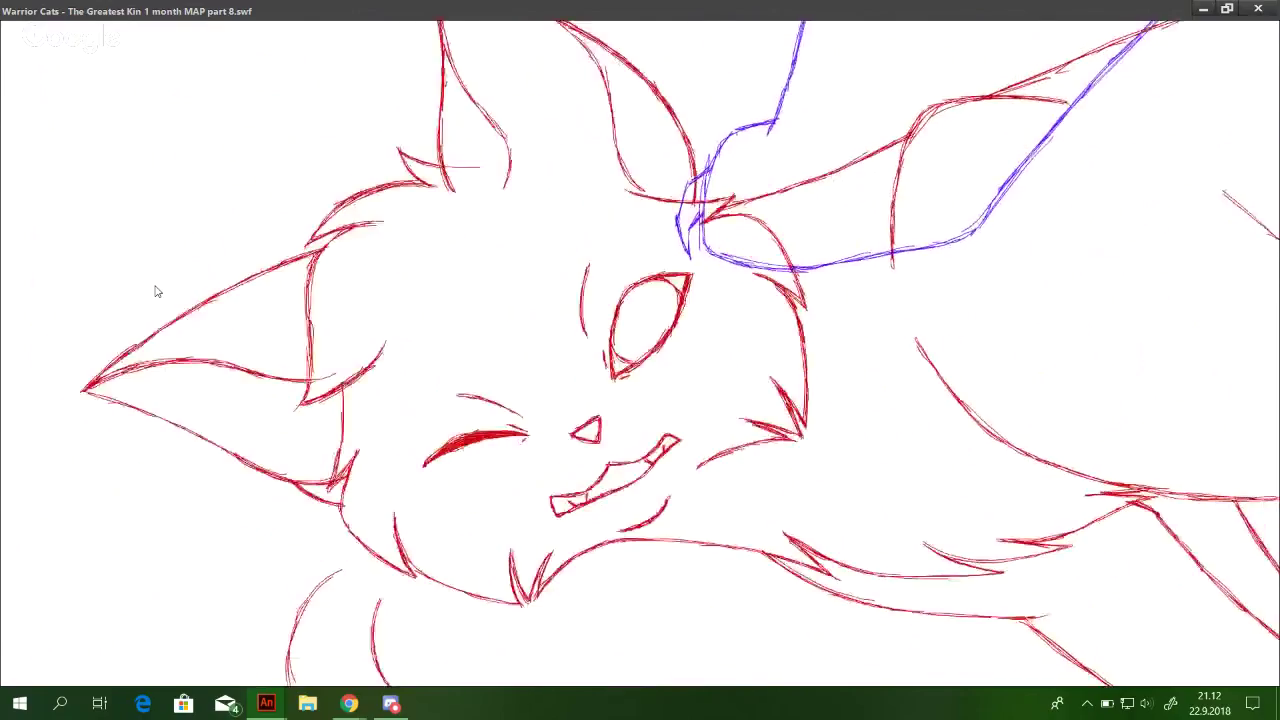
click(1258, 9)
Shift the RS layer's keyframes from frame 24 onward one frame later, viewing the scene at 35%
click(399, 58)
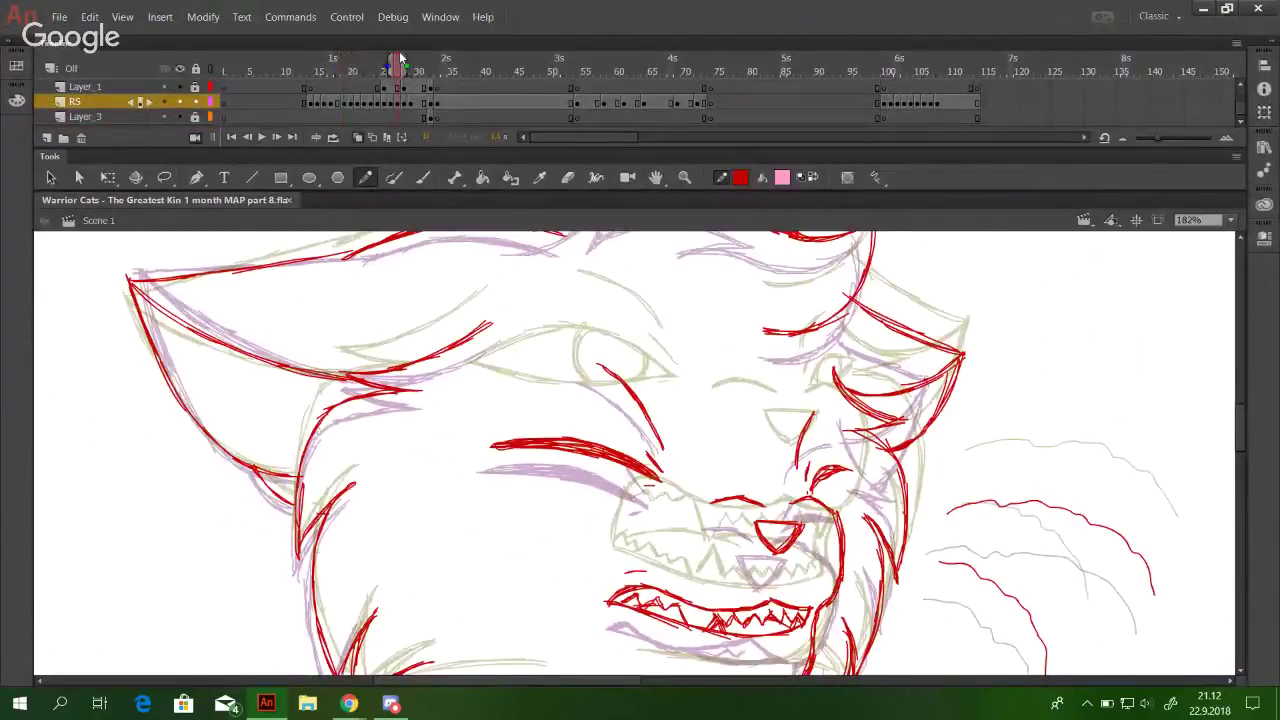
click(1231, 220)
click(1195, 263)
click(680, 182)
drag(521, 397, 726, 568)
click(370, 176)
mouse_move(357, 63)
mouse_down()
mouse_move(383, 68)
mouse_move(371, 64)
mouse_up()
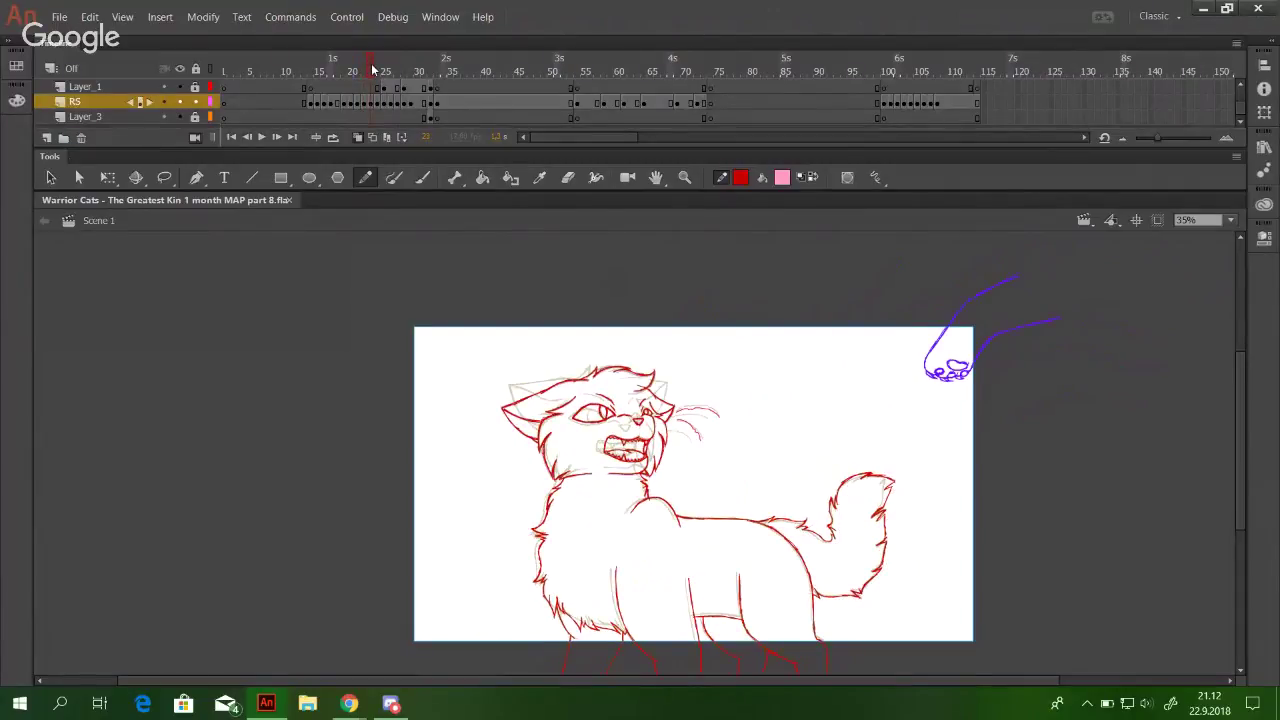
mouse_move(378, 108)
mouse_down()
mouse_move(410, 108)
mouse_move(372, 107)
mouse_move(409, 122)
mouse_up()
click(384, 105)
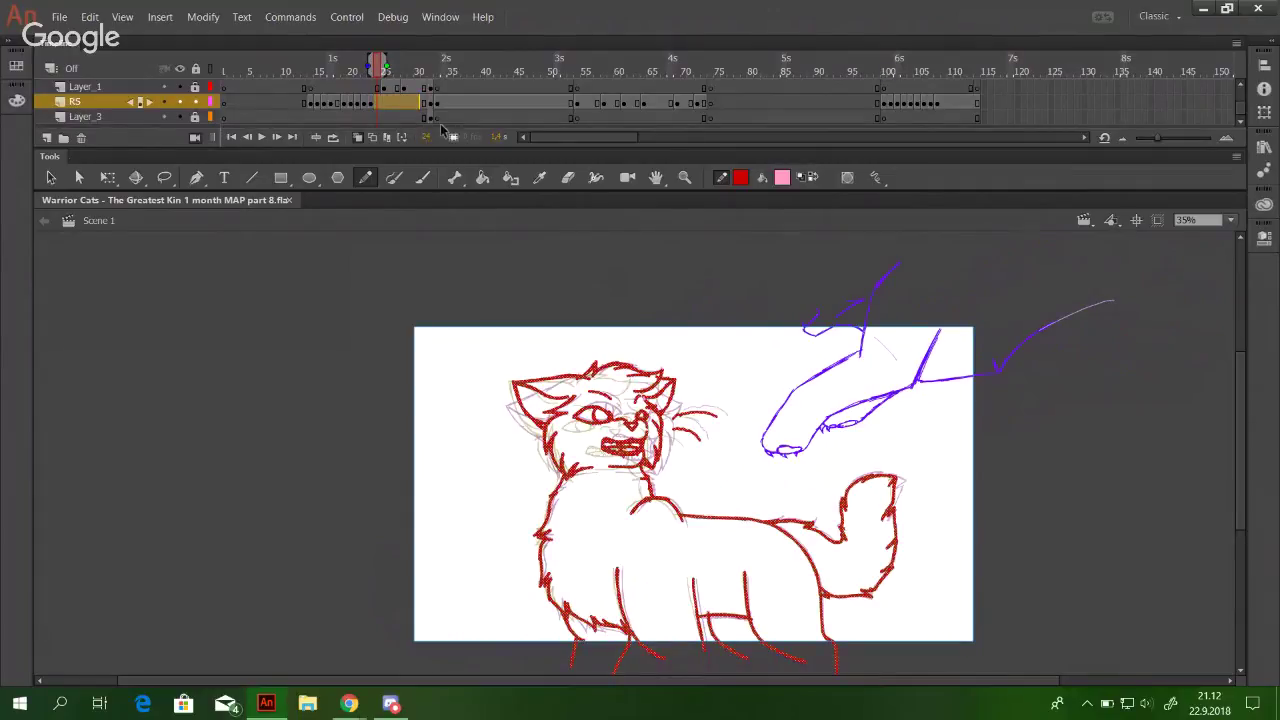
click(406, 121)
drag(402, 72, 381, 88)
click(391, 105)
ctrl+click(455, 402)
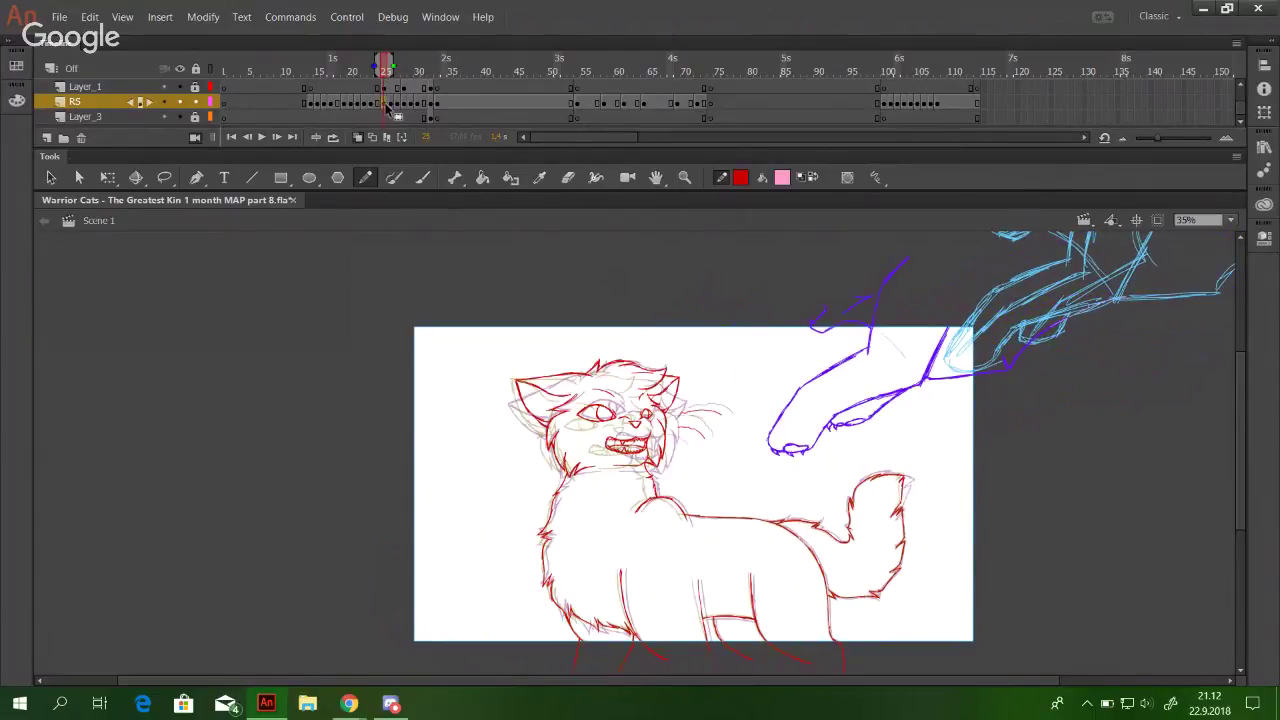
Clear the keyframe at frame 25 on the RS layer
right_click(386, 103)
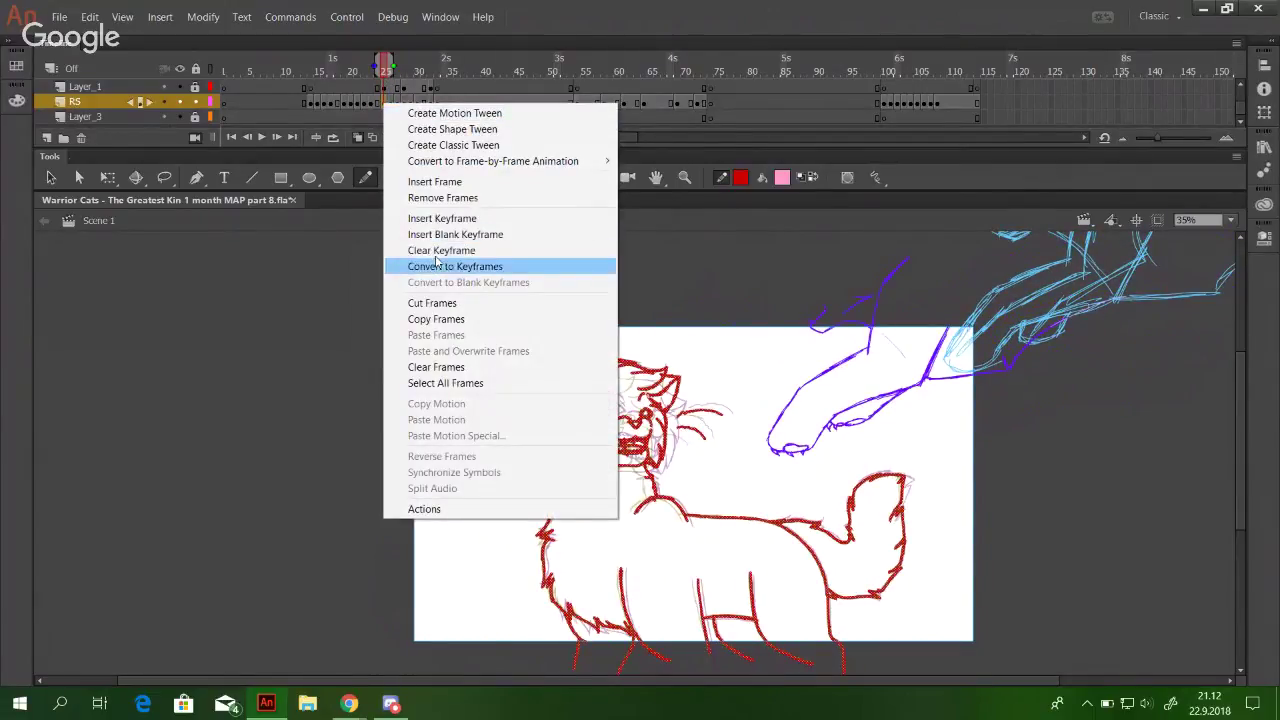
click(437, 252)
drag(392, 106, 417, 106)
click(398, 117)
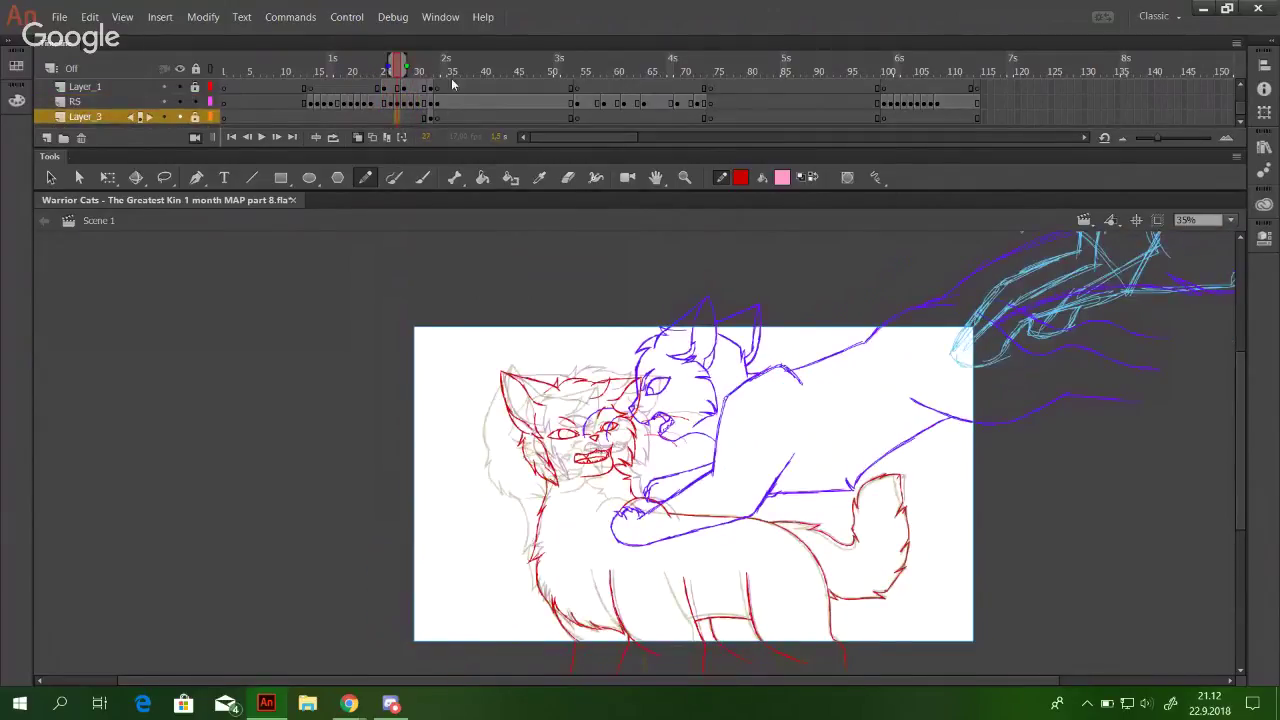
Preview the retimed animation as a test movie and close the preview
click(444, 101)
click(444, 88)
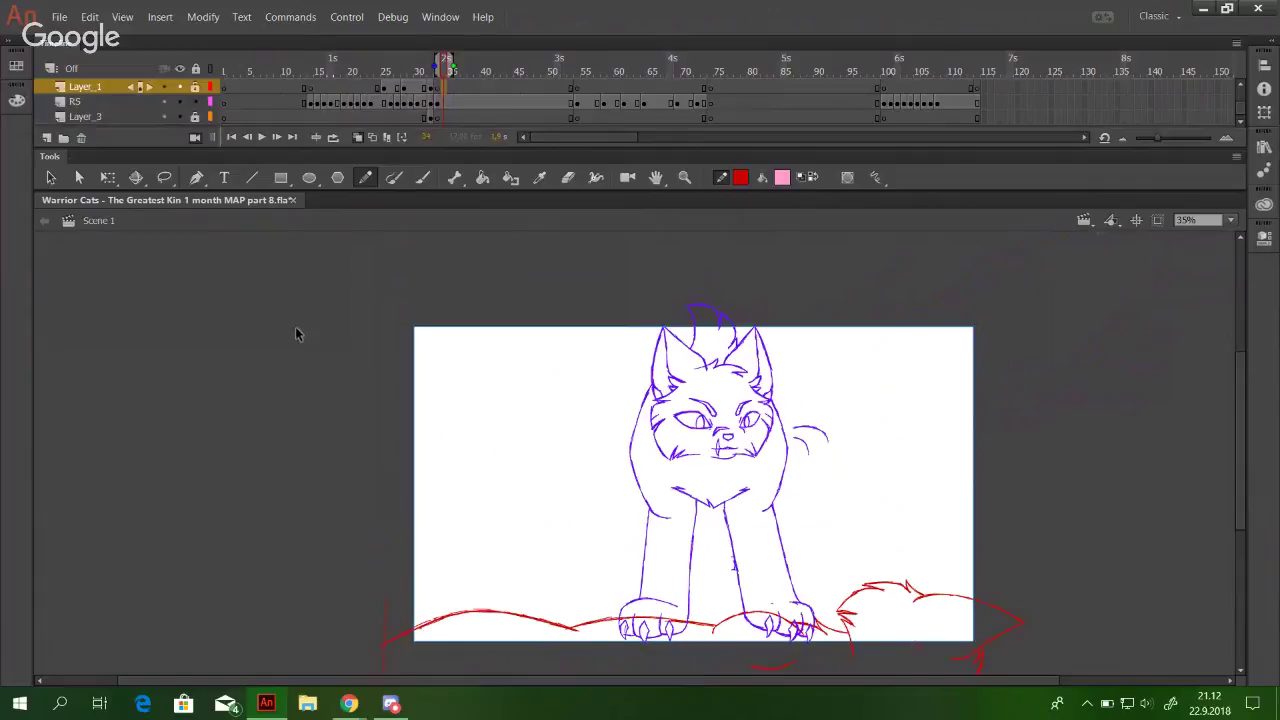
key(ctrl+Return)
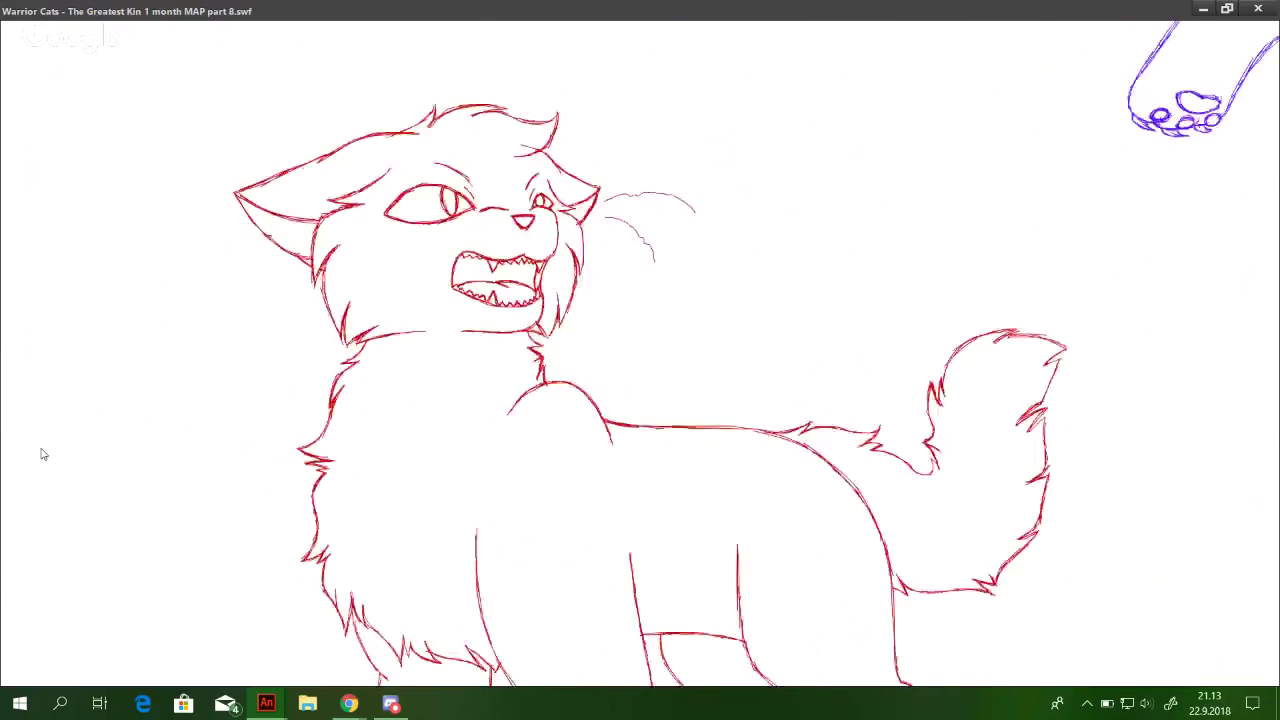
click(1257, 10)
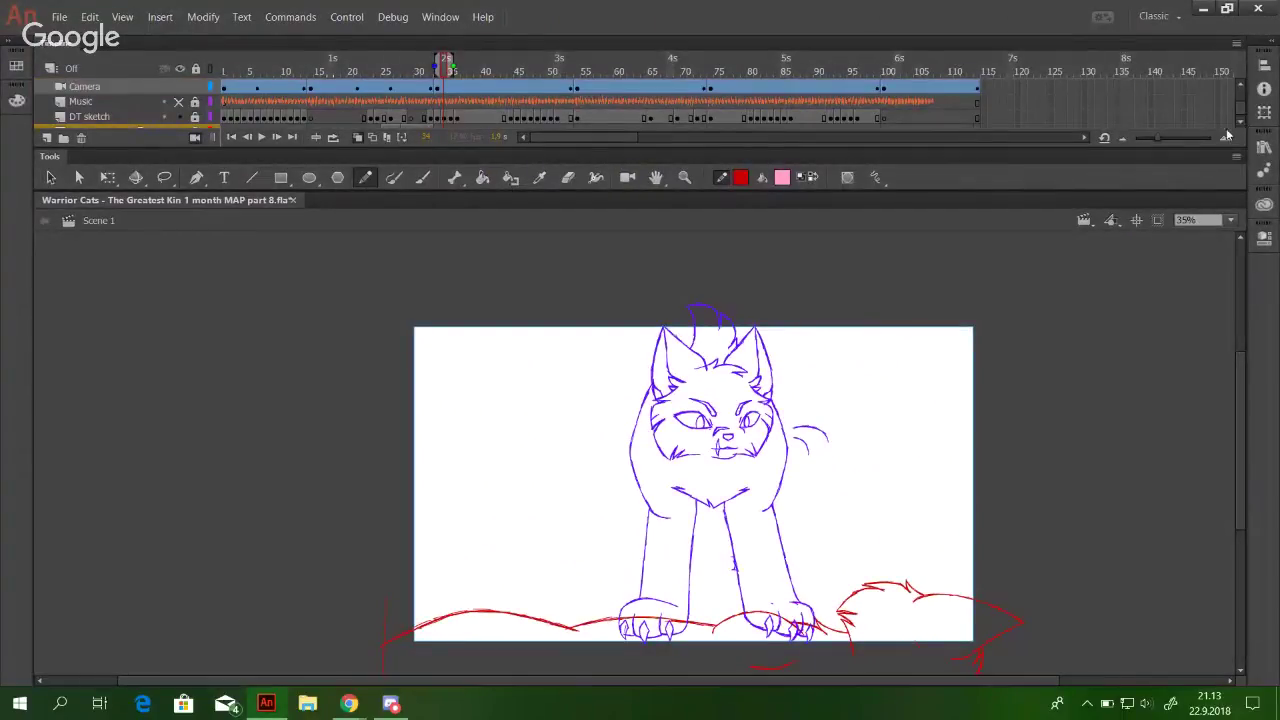
Clear the red cat drawing from frame 31 on the RS layer
scroll(1240, 112, down, 2)
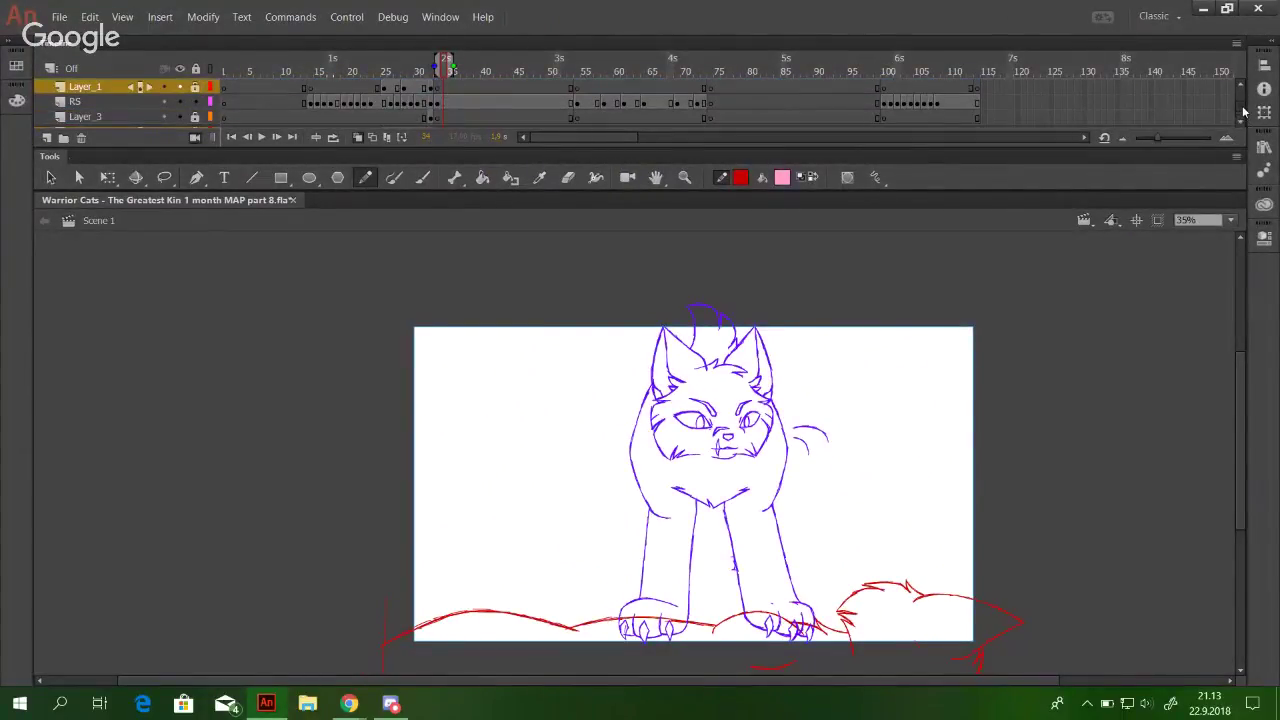
click(416, 60)
mouse_move(416, 60)
mouse_down()
mouse_move(404, 63)
mouse_move(432, 64)
mouse_move(421, 63)
mouse_up()
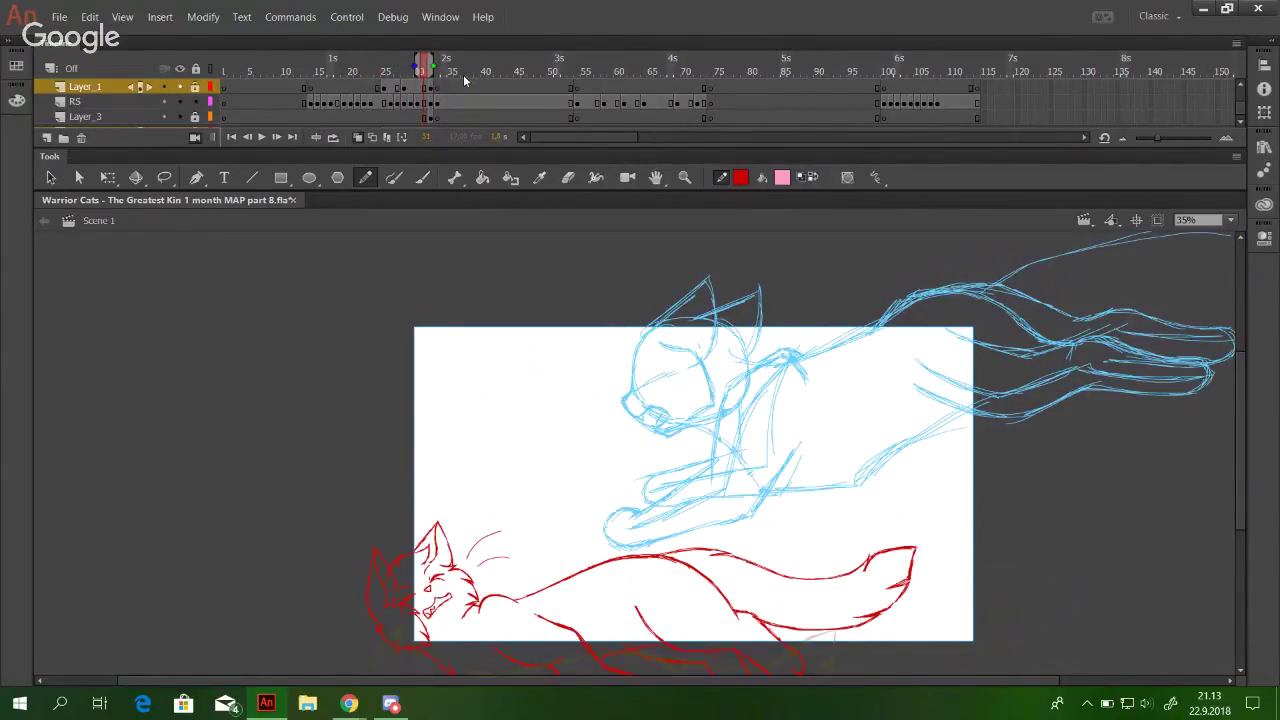
key(ctrl+z)
click(424, 104)
key(Delete)
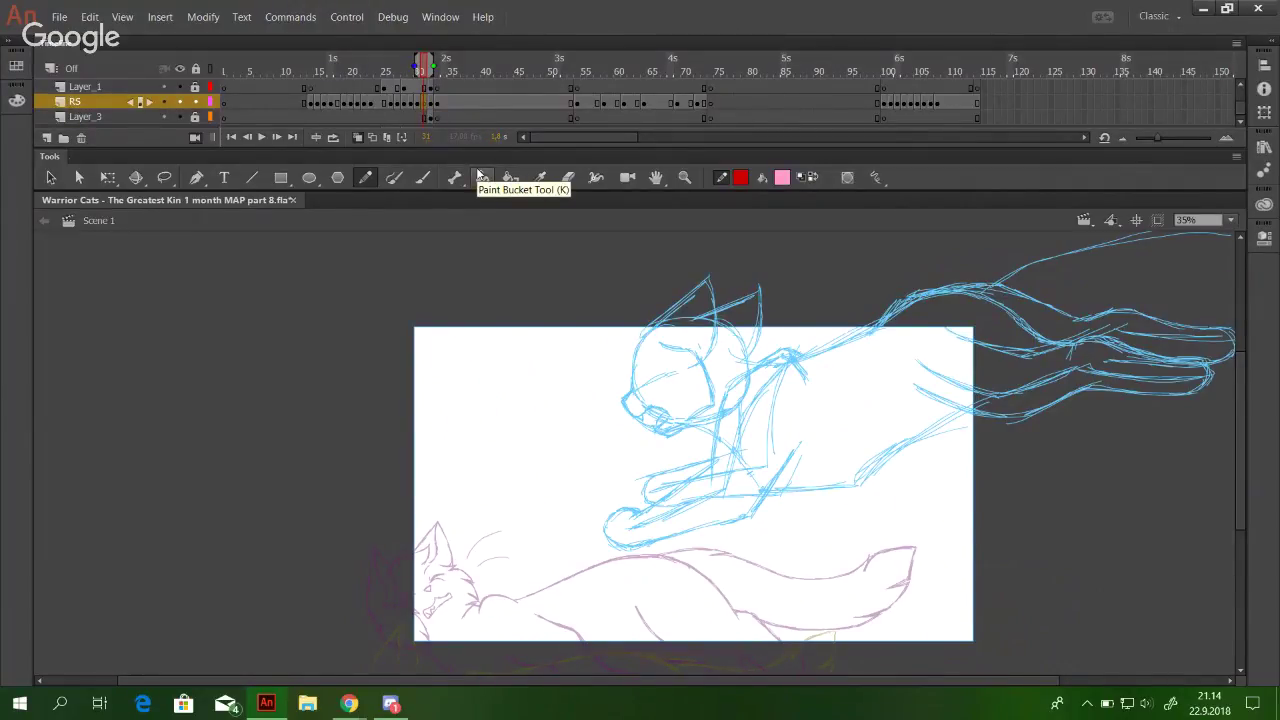
Look at the Google Hangouts window again and return to the animation
mouse_move(349, 703)
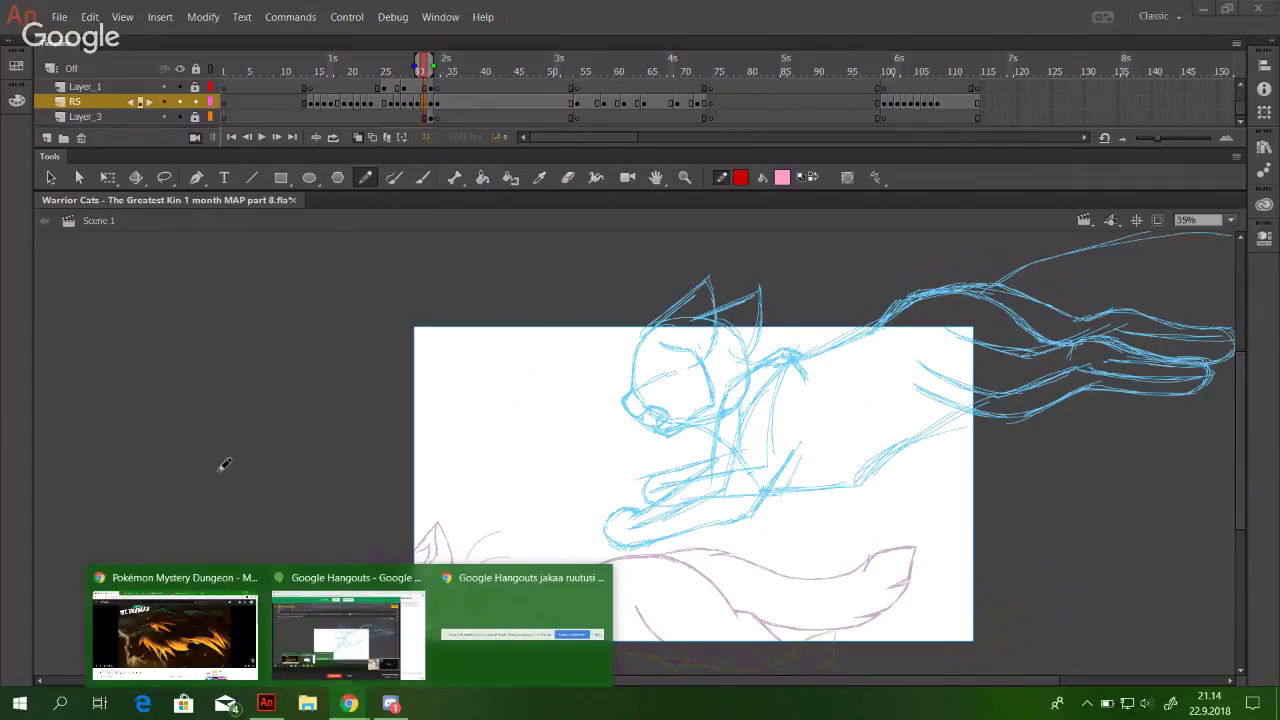
click(344, 638)
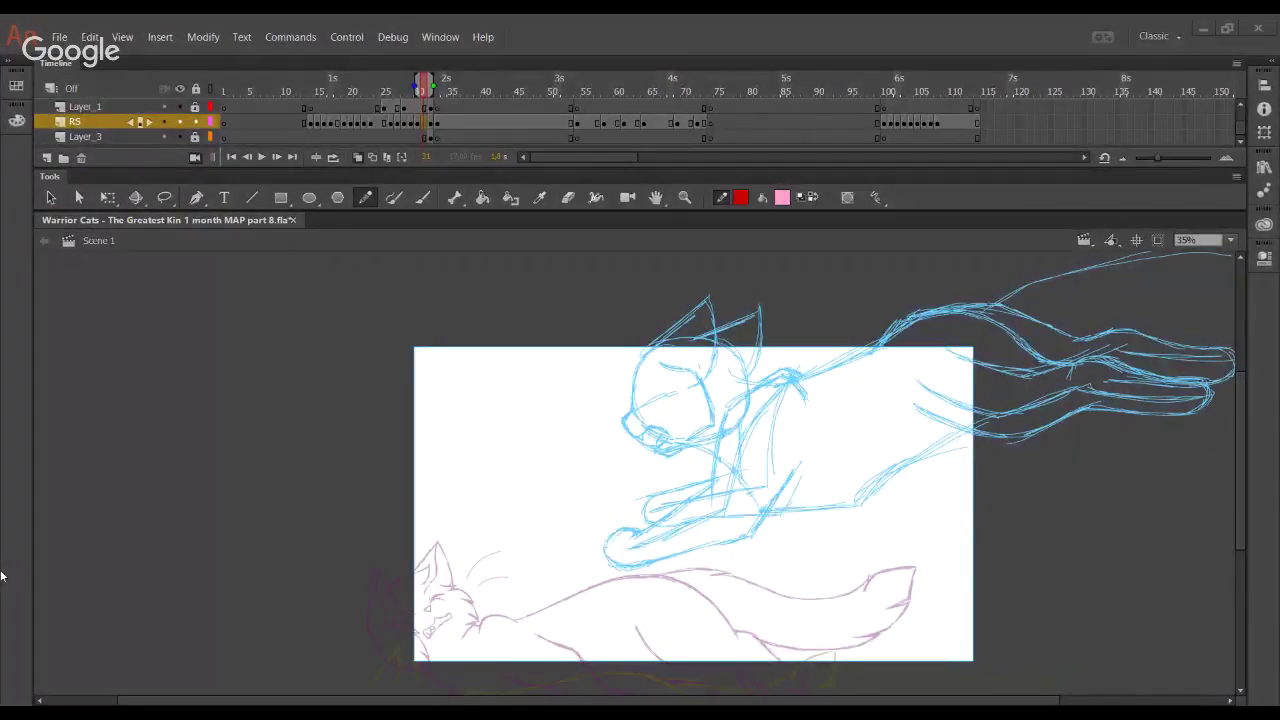
click(317, 508)
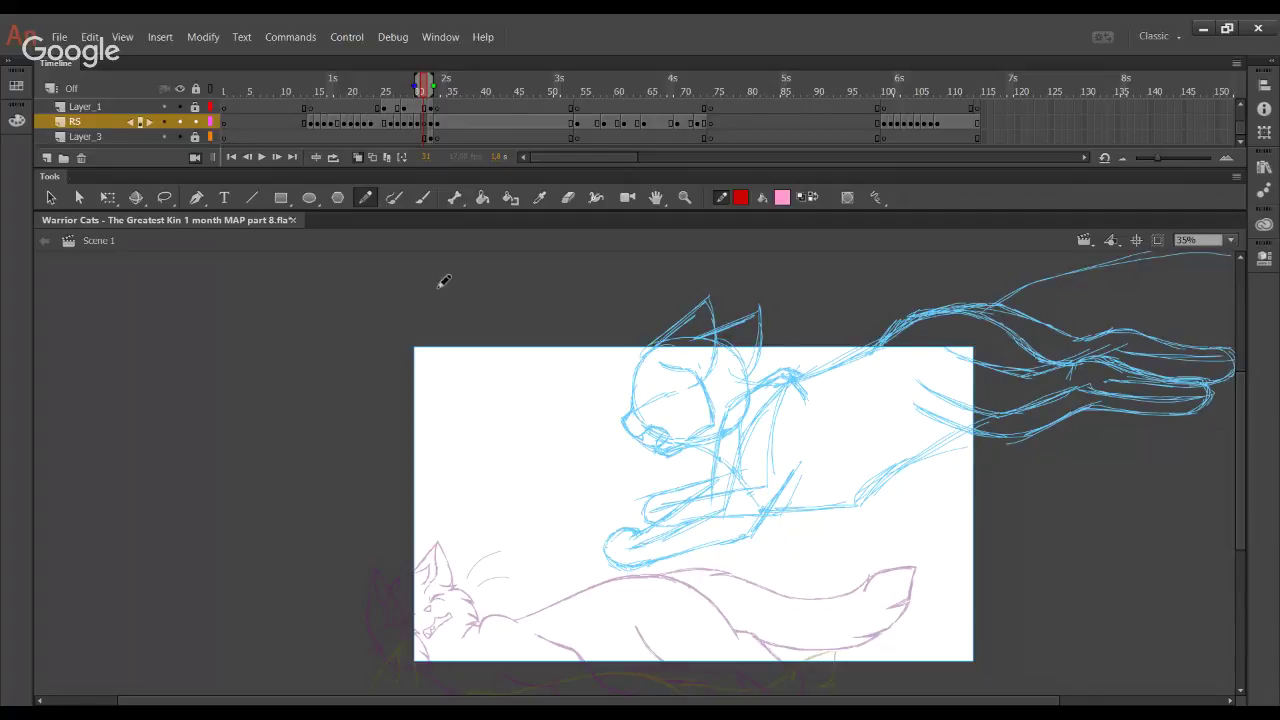
Compare frames 30 and 31 of the RS layer, examining the falling cat's head and shoulder up close
mouse_move(421, 90)
mouse_down()
mouse_move(372, 90)
mouse_move(422, 90)
mouse_up()
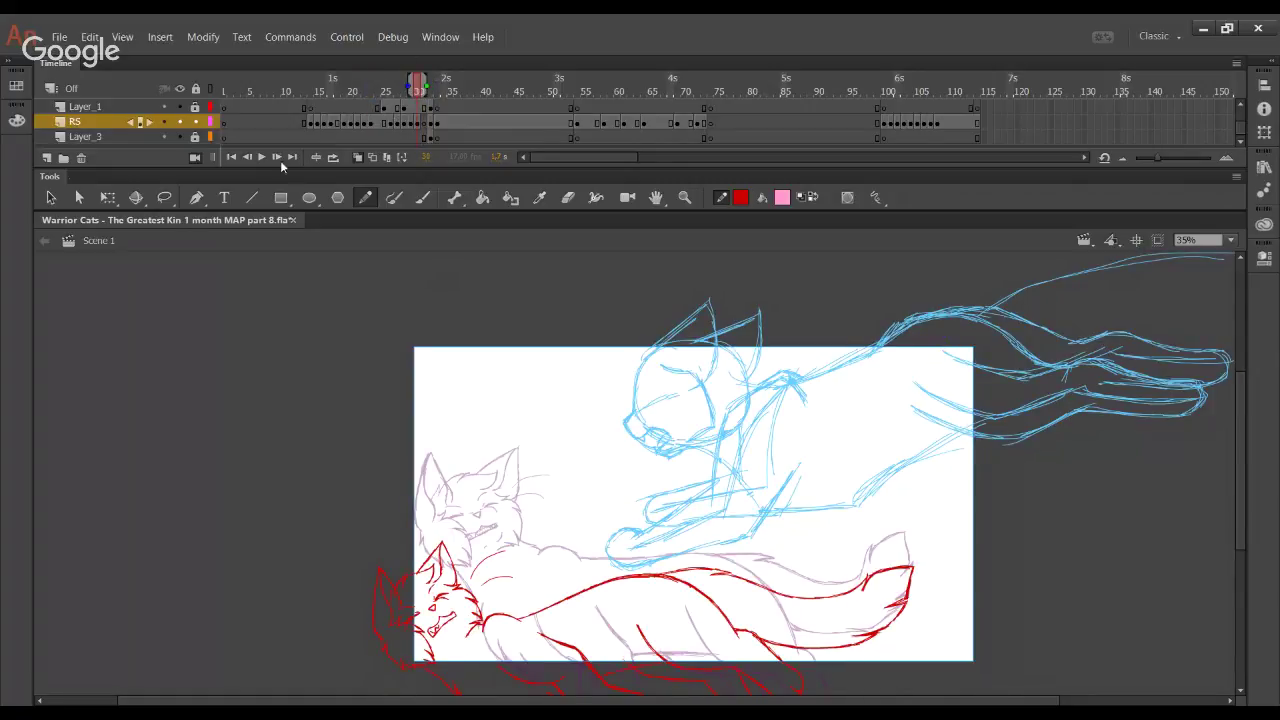
key(period)
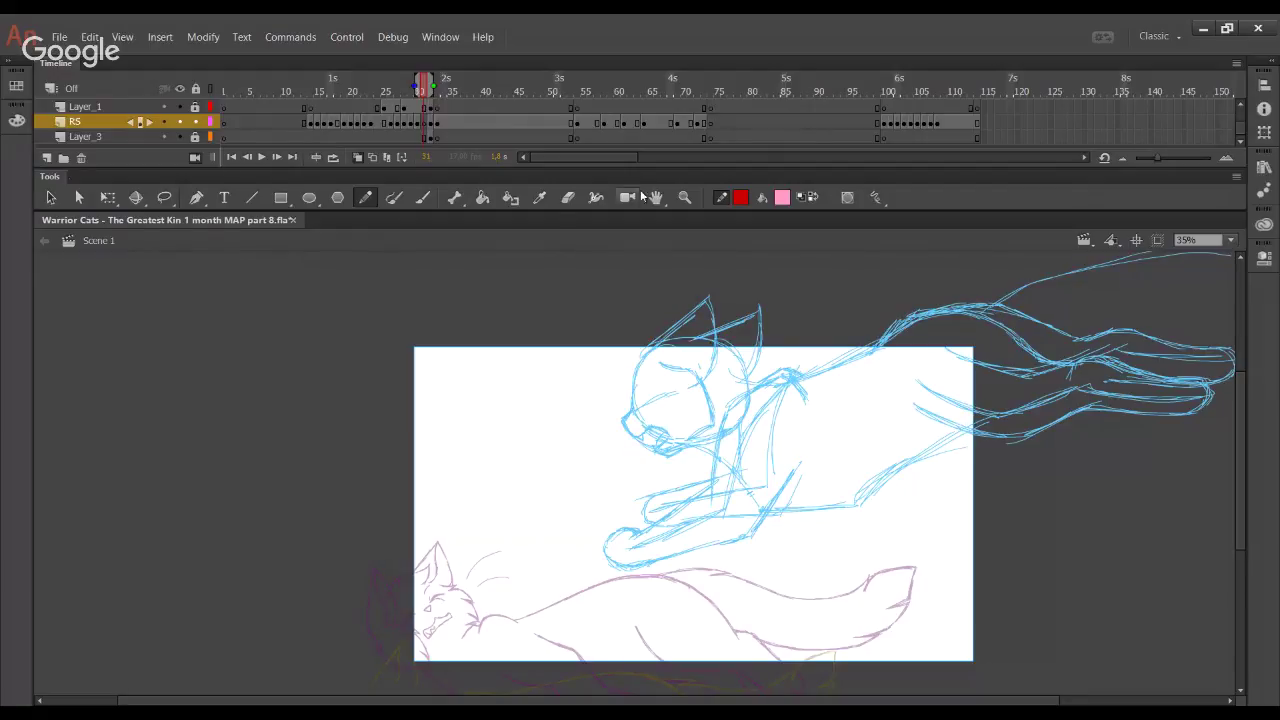
key(z)
drag(374, 562, 767, 694)
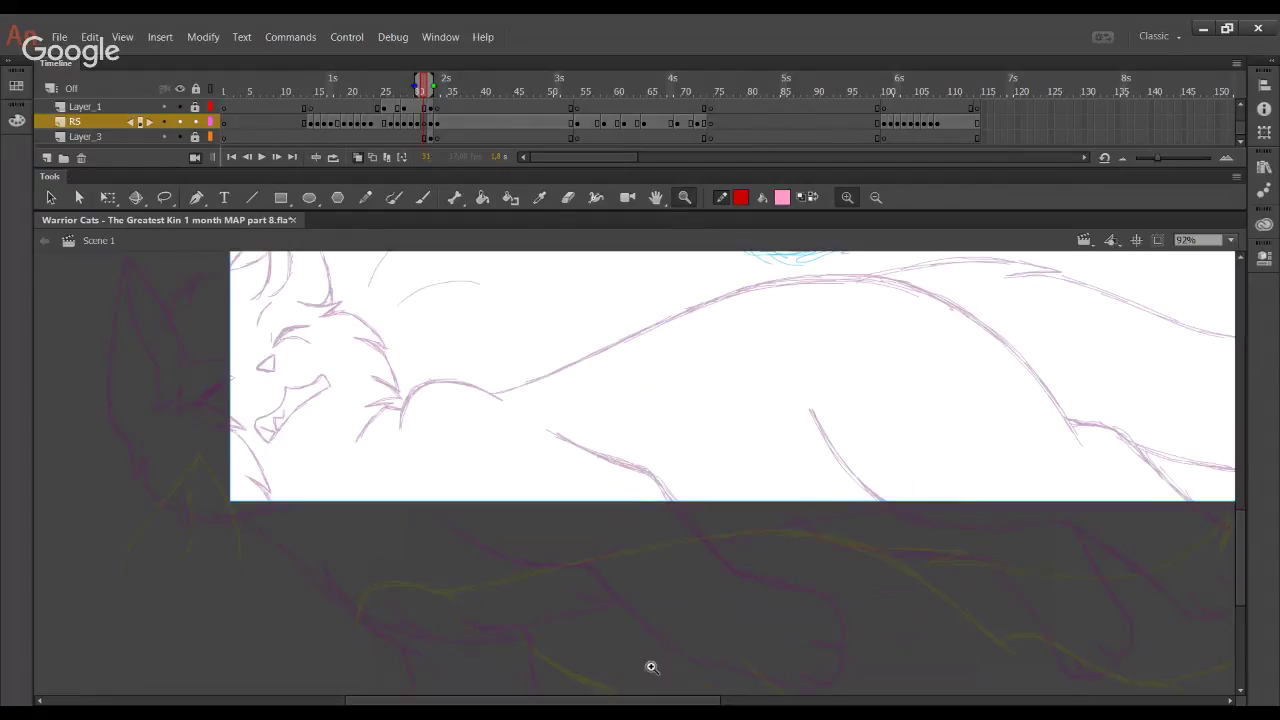
scroll(580, 437, left, 3)
key(y)
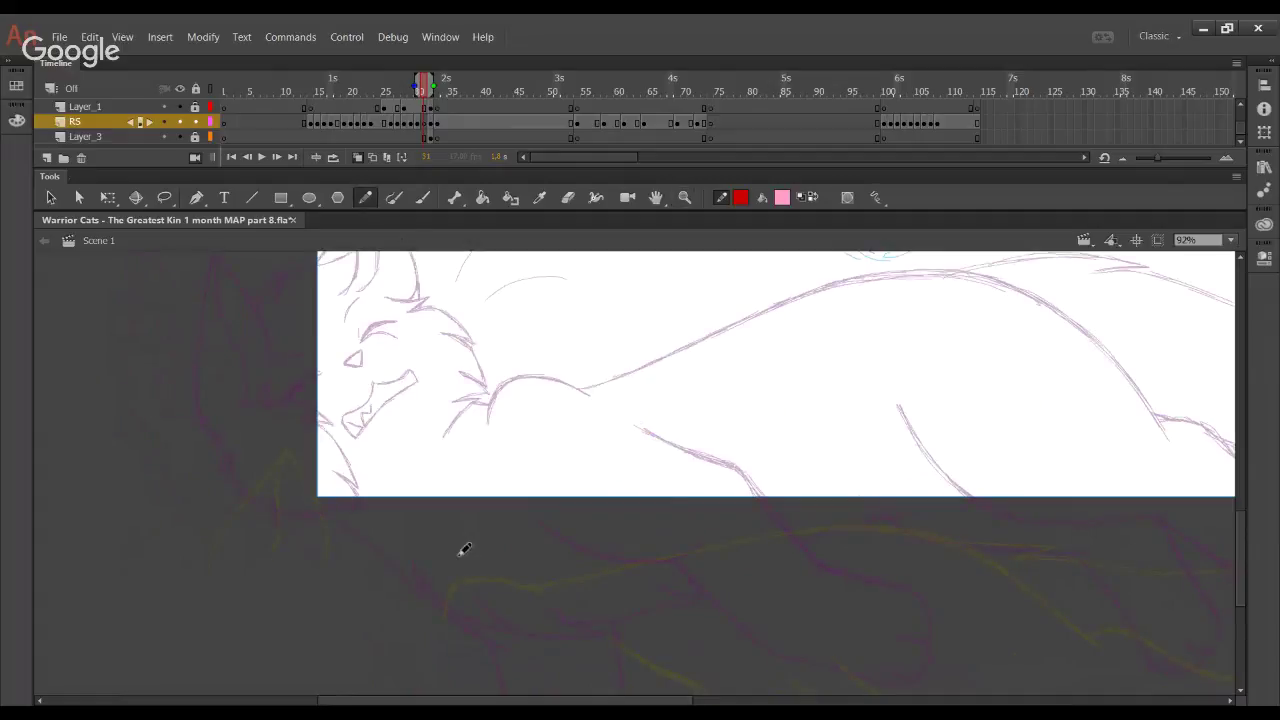
drag(446, 600, 472, 555)
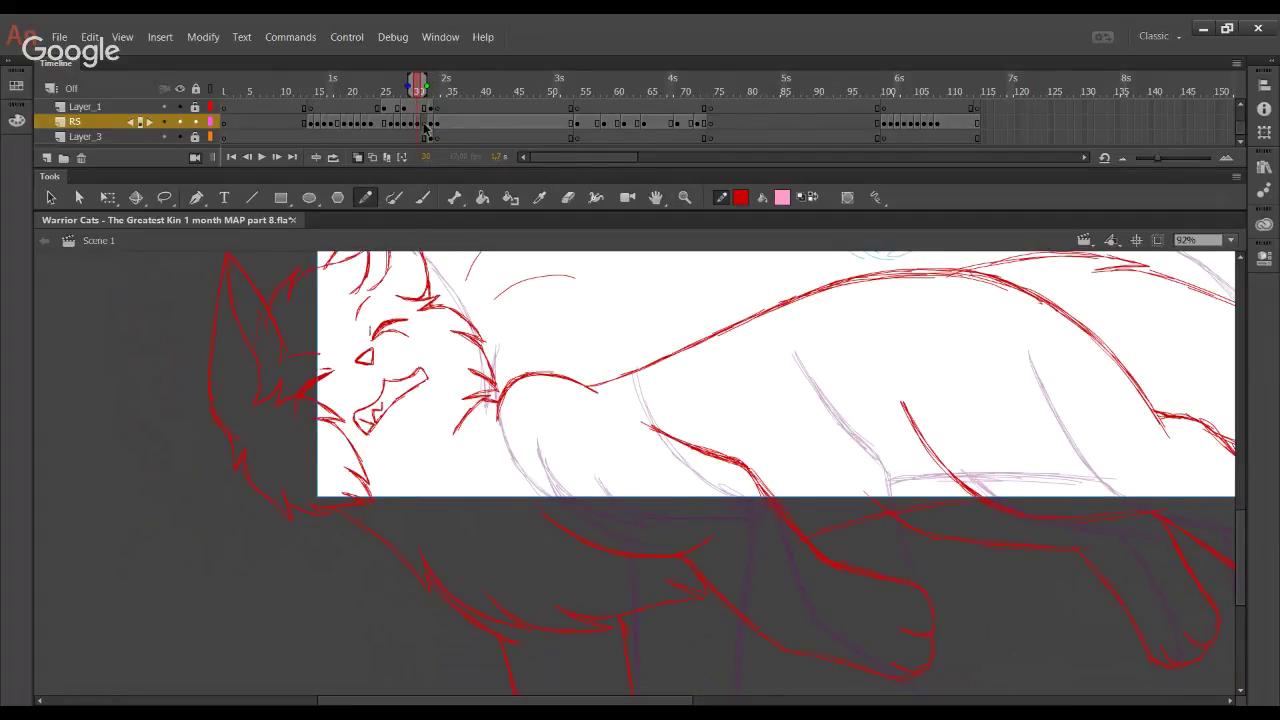
key(.)
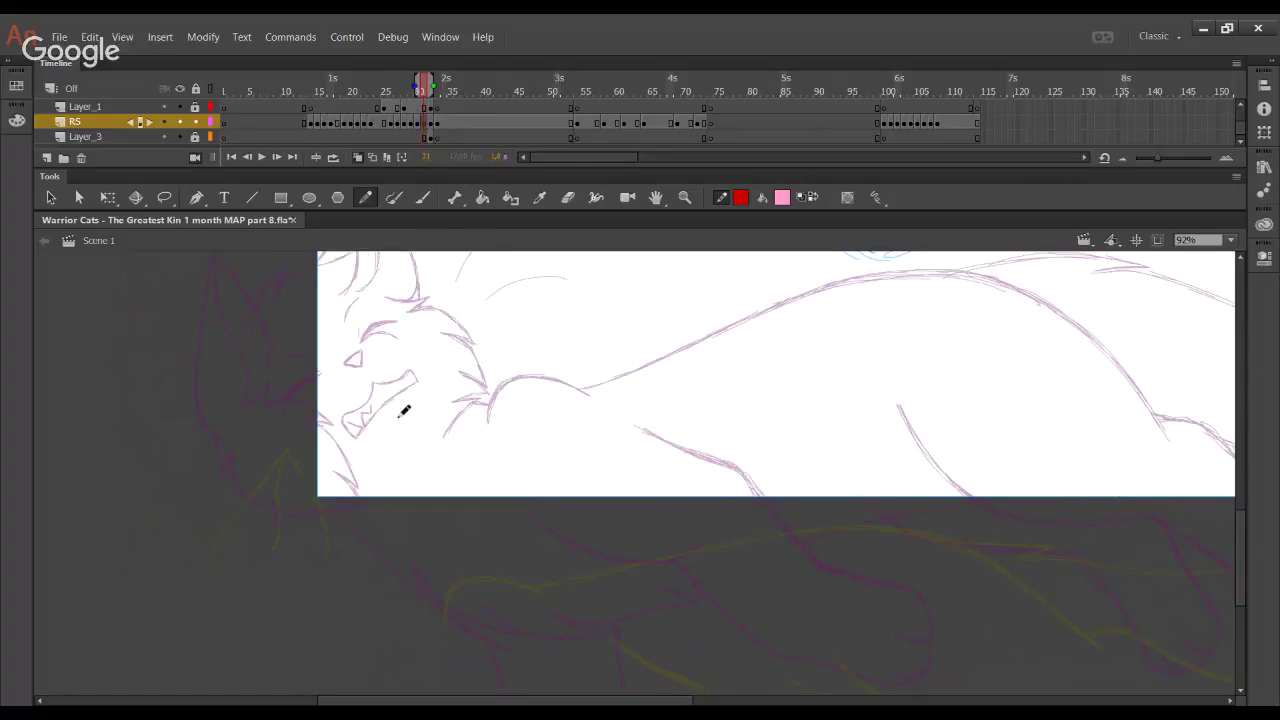
Widen the onion skin range one frame back to compare the falling poses, and narrow it again
drag(414, 86, 408, 86)
mouse_move(465, 380)
mouse_down()
mouse_move(446, 586)
mouse_move(477, 297)
mouse_up()
drag(409, 89, 416, 89)
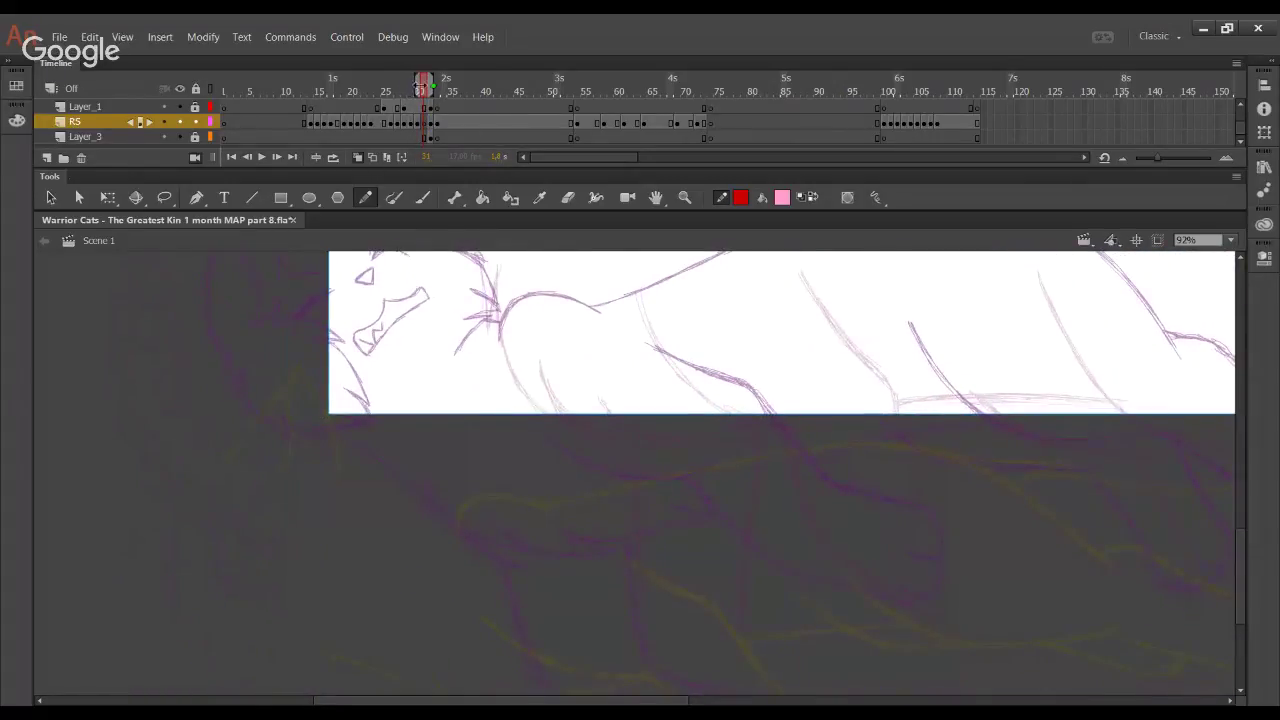
Place the RS drawing from frame 32 on frame 31
click(431, 123)
click(425, 122)
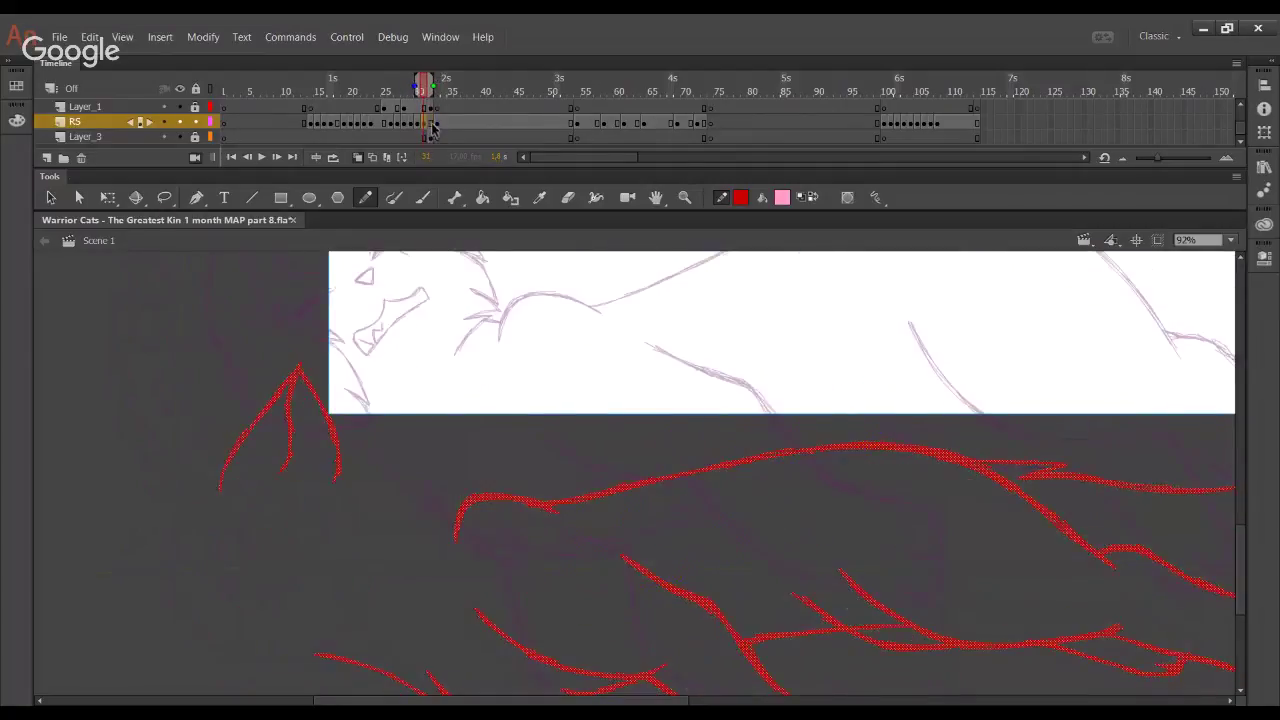
Play back the sequence from about frame 26 and compare the falling cat's poses at frames 31 and 32
click(431, 123)
click(398, 77)
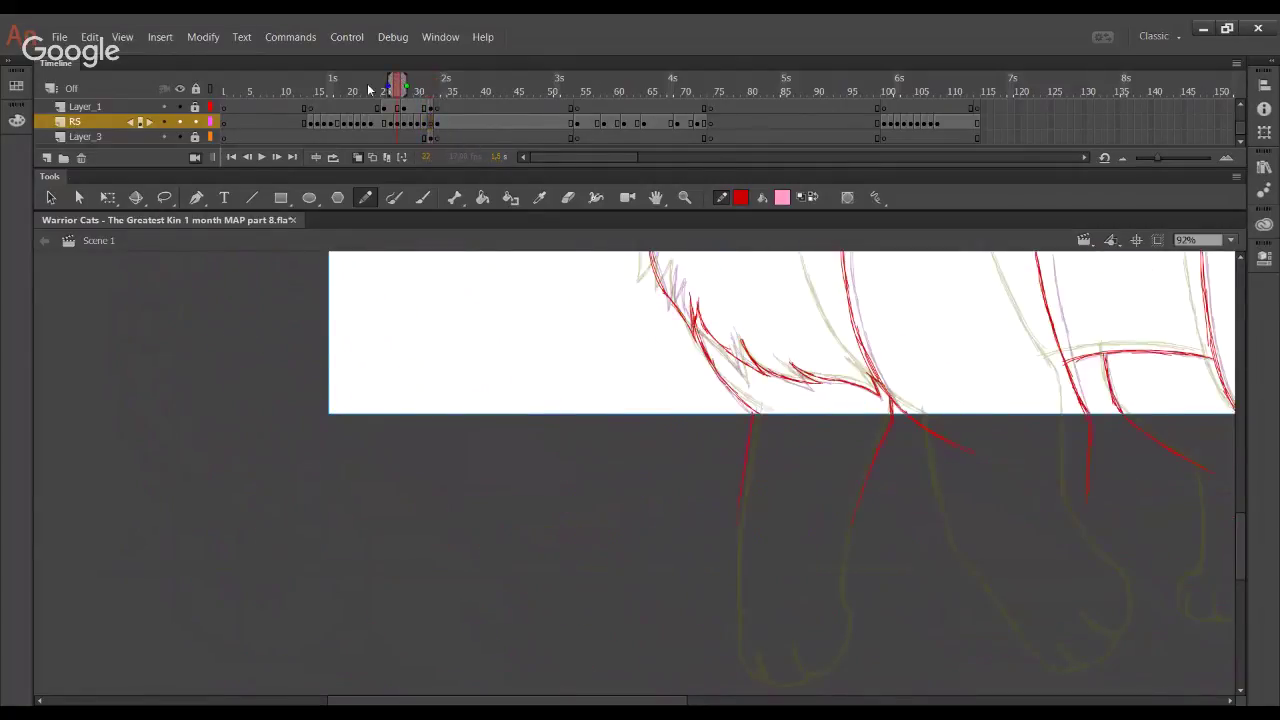
click(262, 158)
click(262, 158)
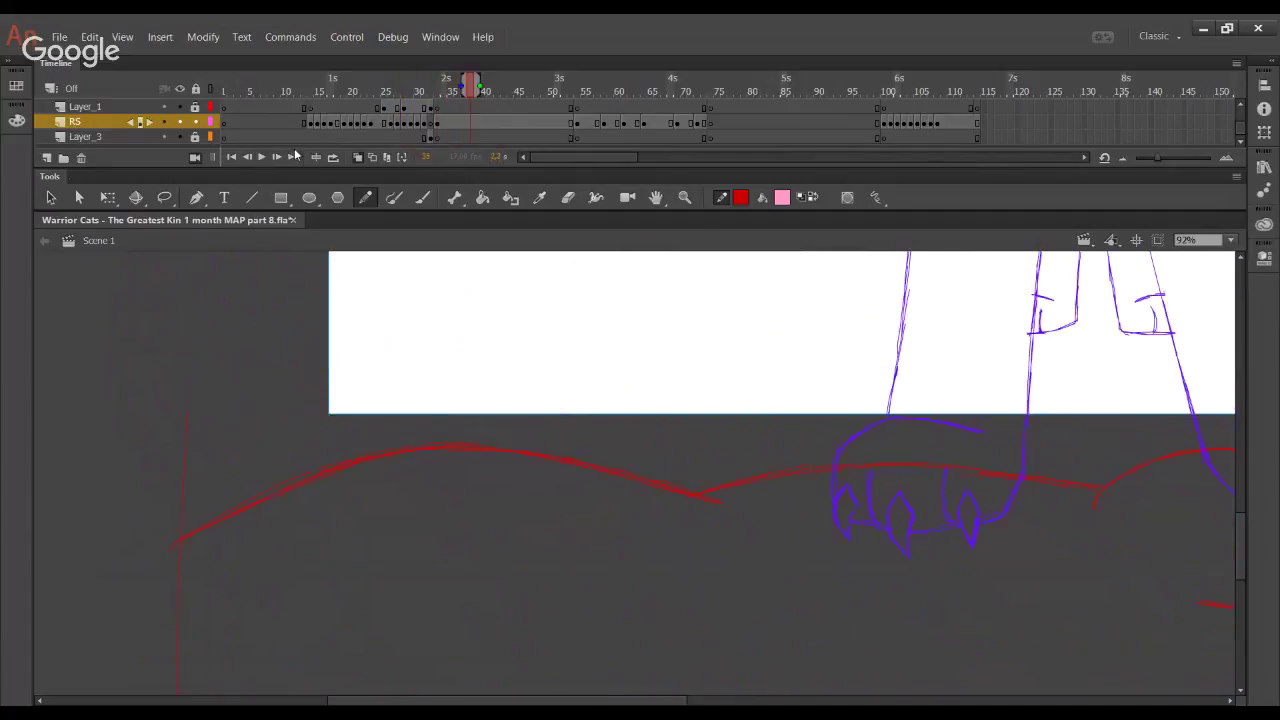
drag(373, 88, 426, 92)
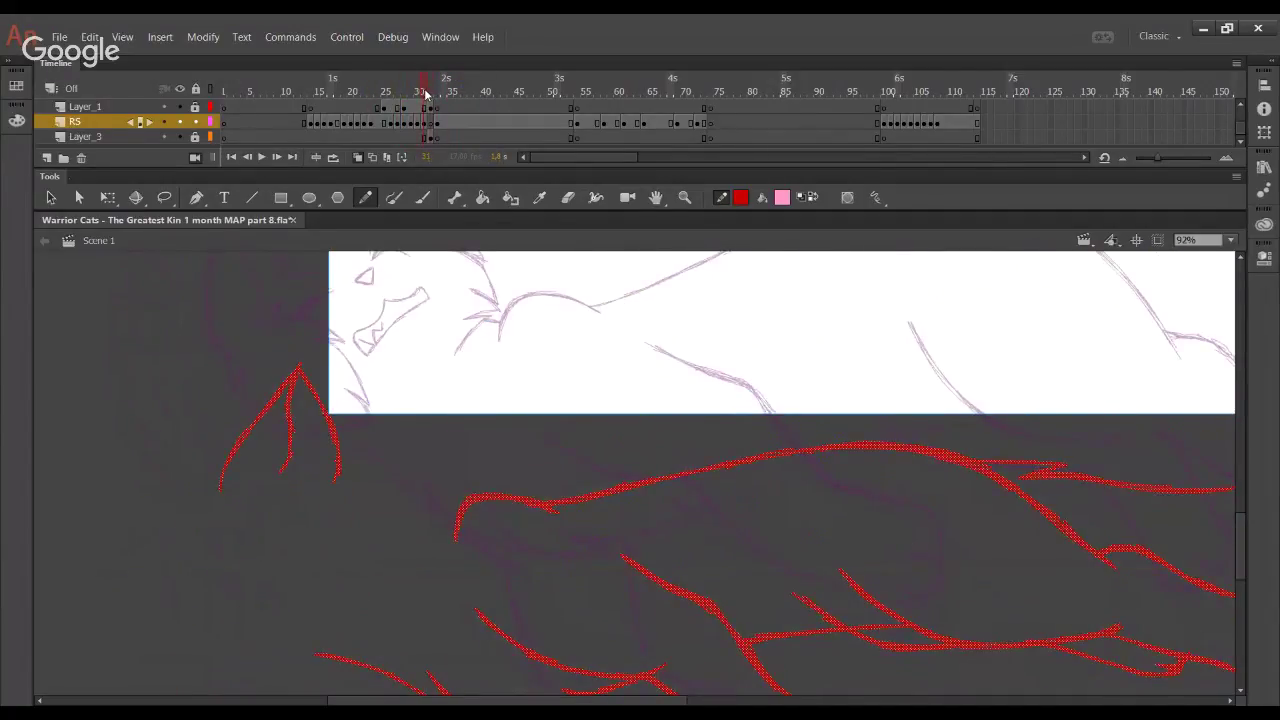
drag(425, 92, 430, 92)
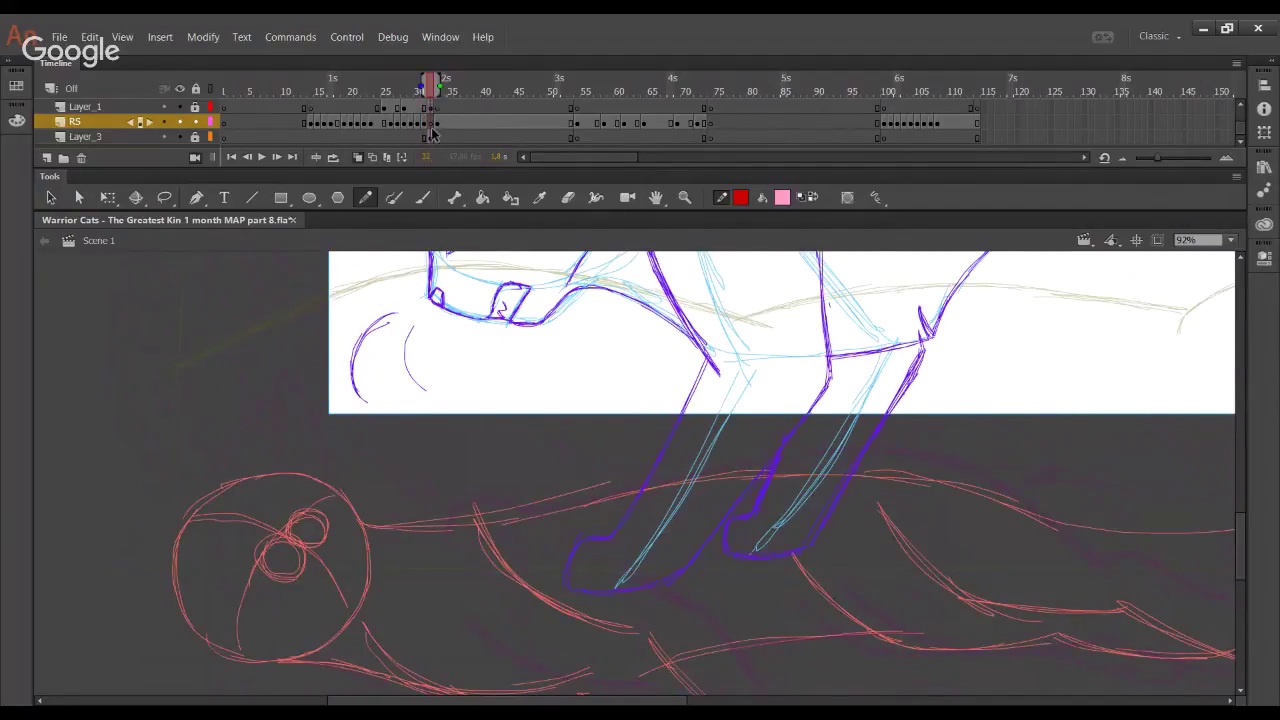
Undo the latest changes to the falling cat drawing around frame 32 of the RS layer
click(432, 136)
click(464, 138)
key(ctrl+z)
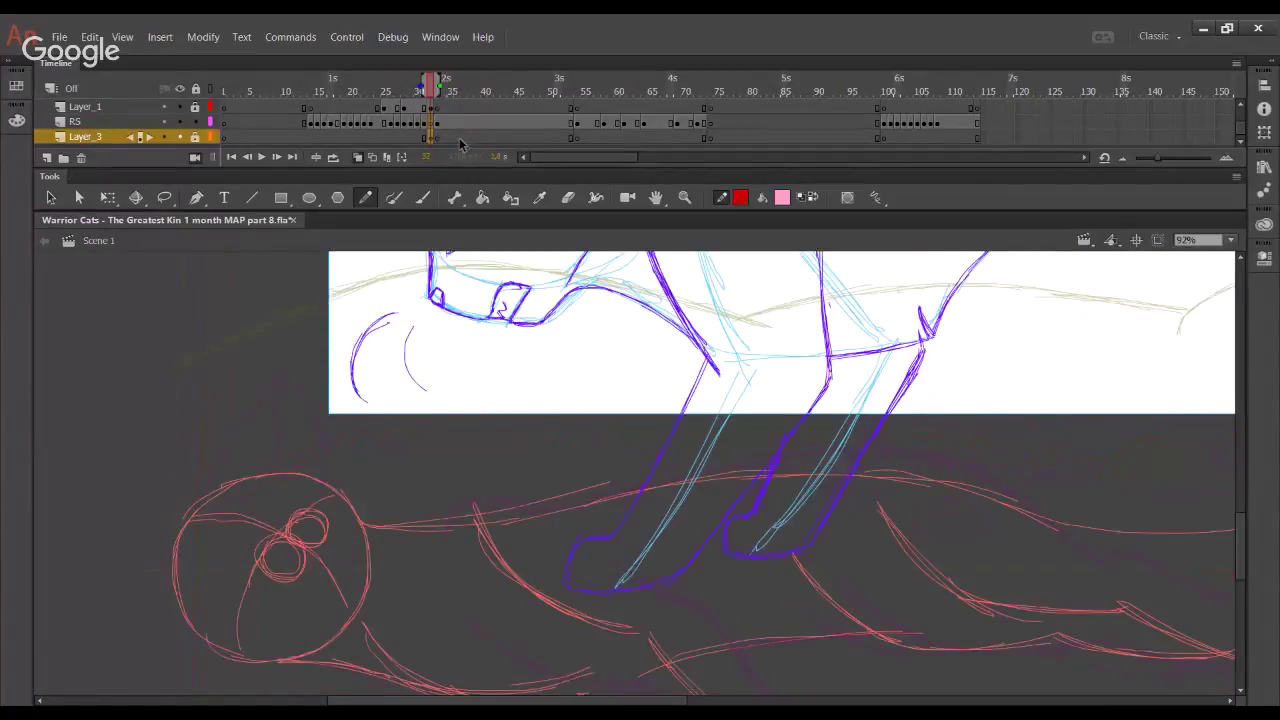
key(ctrl+z)
key(ctrl+z)
key(ctrl+z)
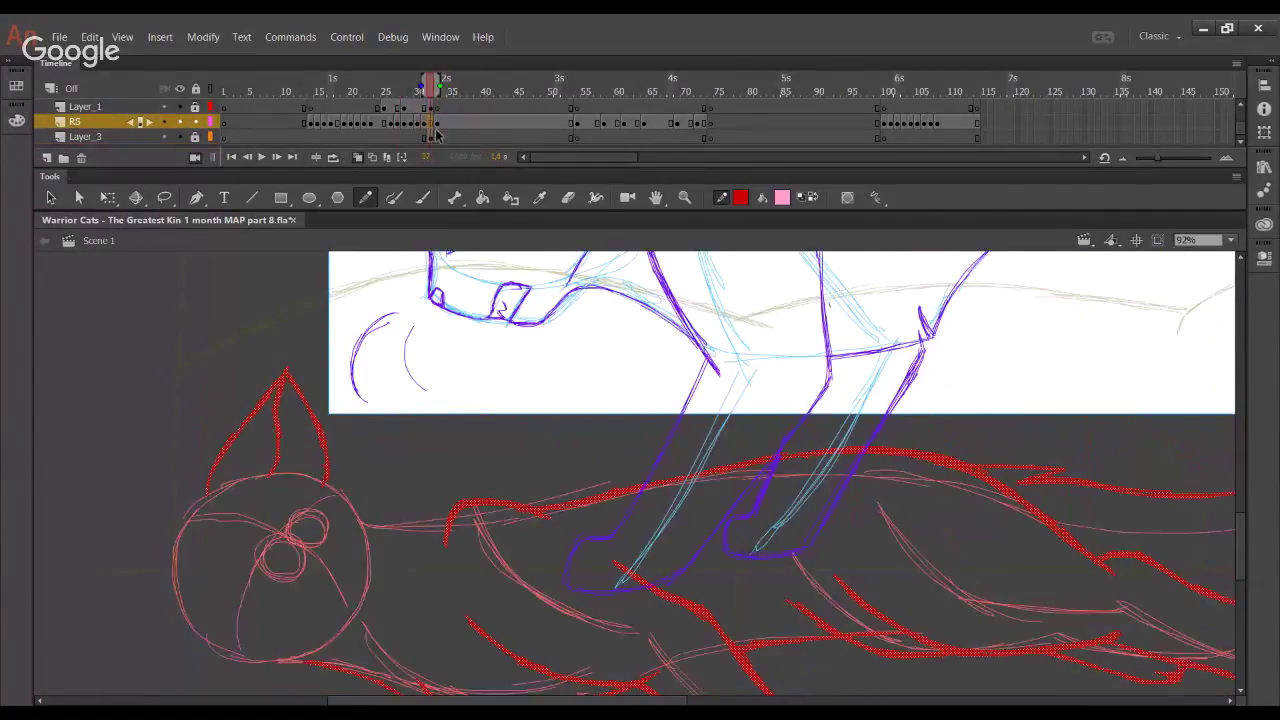
Check frames 31 to 33 of the RS layer and review the motion again from about frame 23
click(427, 125)
mouse_move(427, 125)
mouse_down()
mouse_move(399, 91)
mouse_move(436, 92)
mouse_up()
click(432, 123)
click(439, 109)
key(ctrl+z)
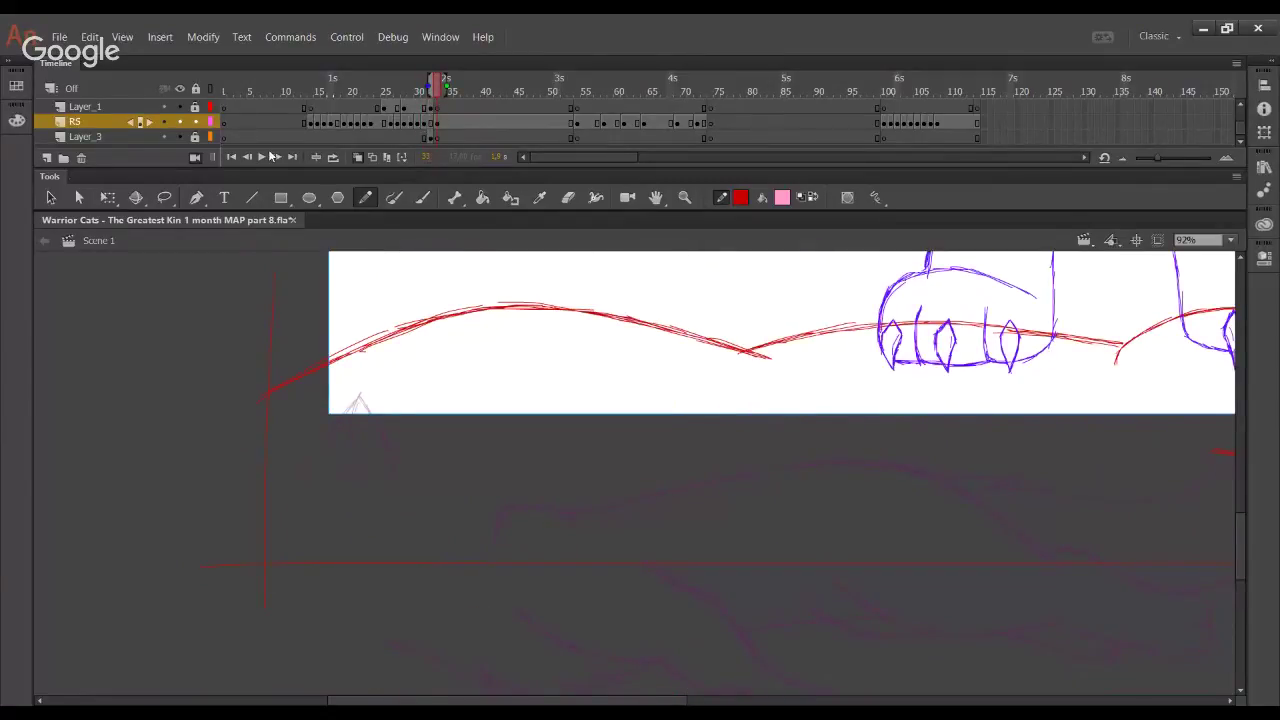
click(371, 92)
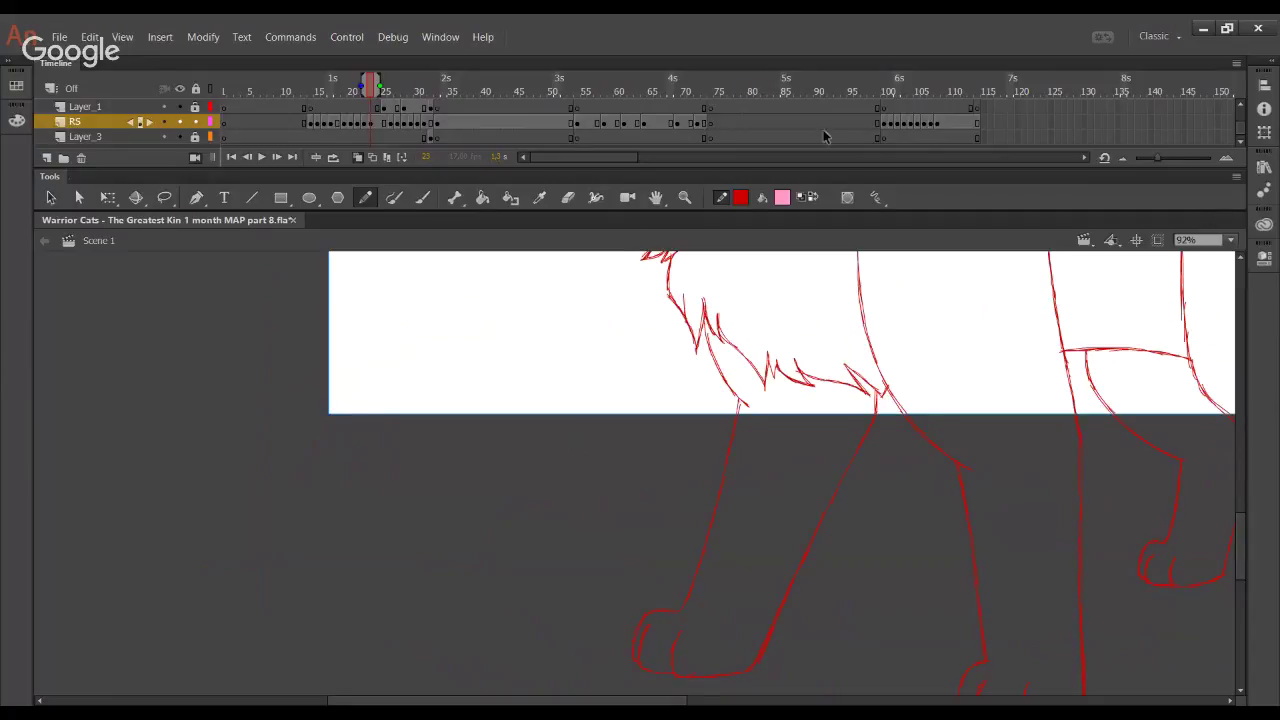
Insert blank in-between keyframes on the RS layer between the existing cat head drawings from frame 56 to about frame 70
click(592, 80)
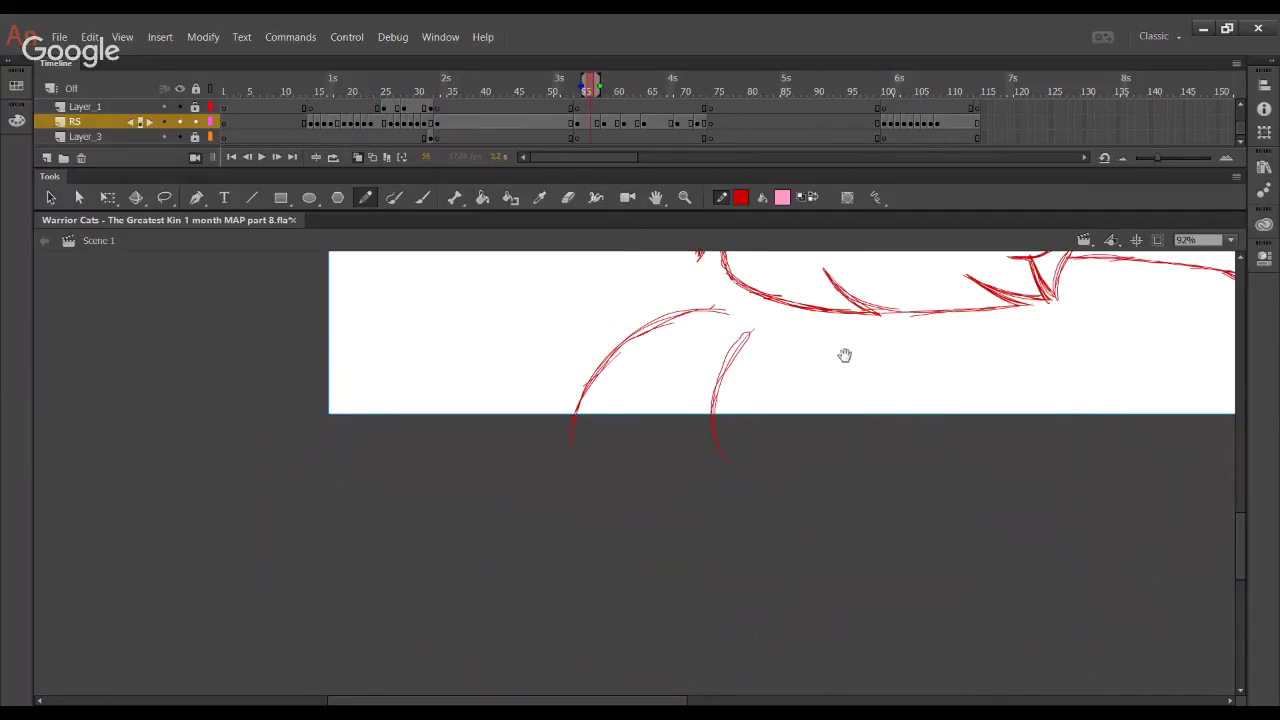
scroll(843, 354, up, 5)
mouse_move(567, 80)
mouse_down()
mouse_move(610, 85)
mouse_move(597, 82)
mouse_up()
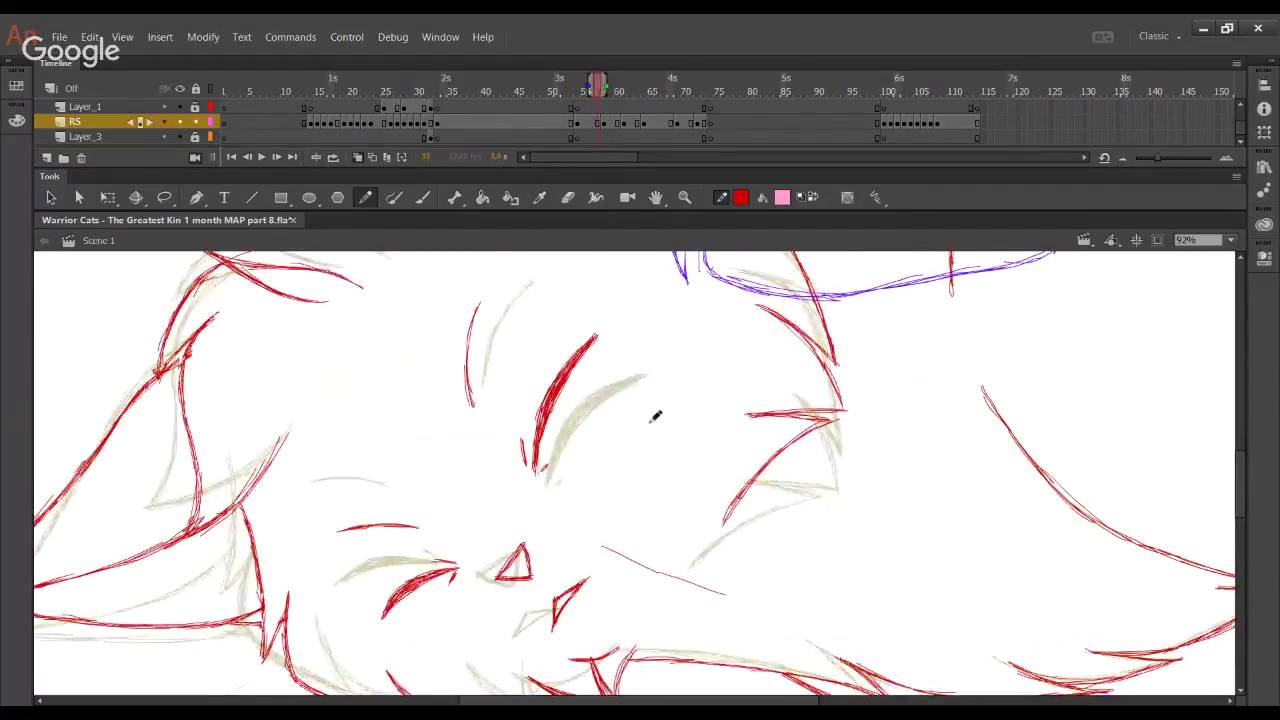
drag(601, 546, 727, 595)
key(ctrl+z)
drag(596, 86, 675, 89)
key(F7)
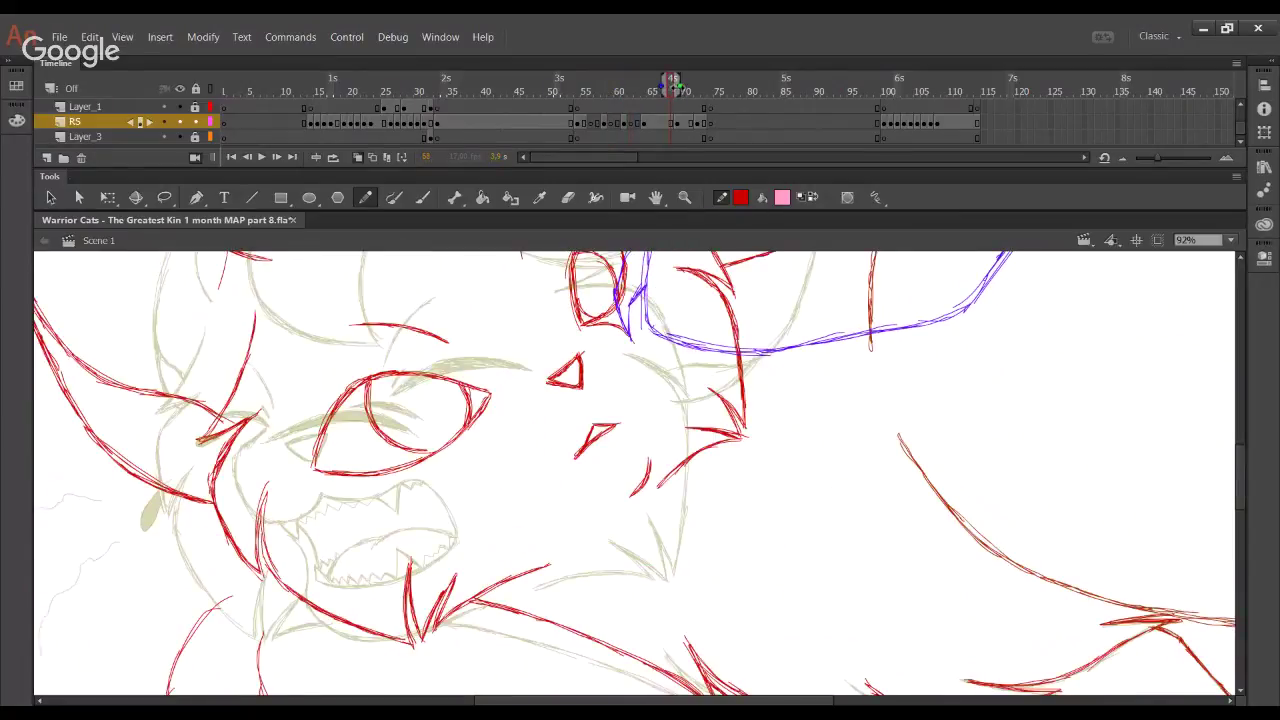
click(679, 88)
click(674, 88)
click(688, 91)
drag(688, 91, 592, 91)
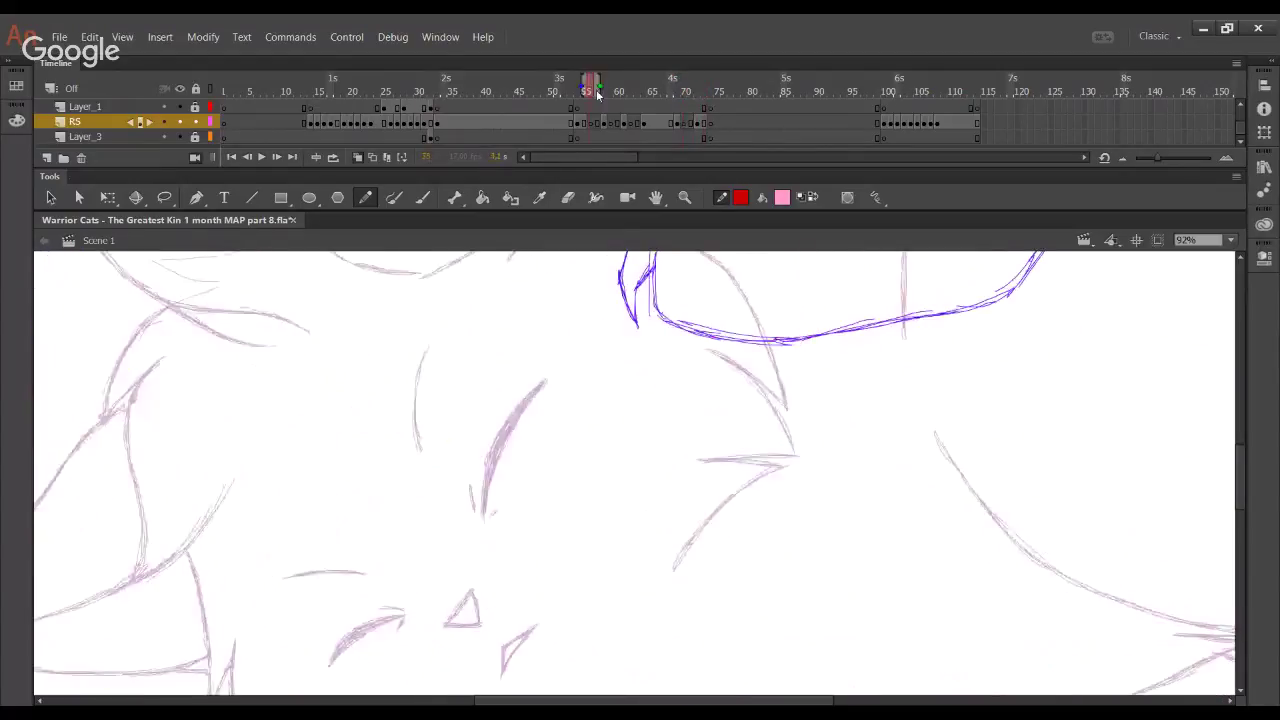
Extend the onion skin range one frame forward at frame 56 and insert a blank keyframe at frame 67 of the RS layer
click(604, 91)
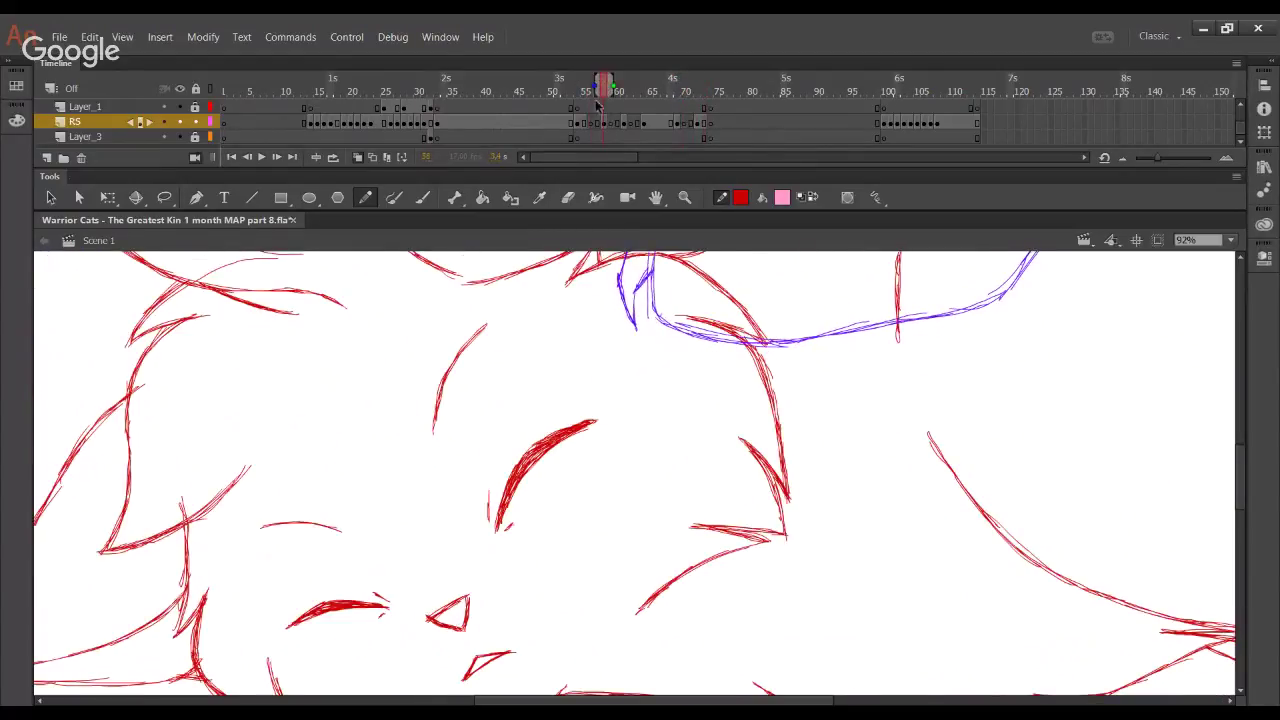
click(591, 122)
drag(600, 86, 609, 86)
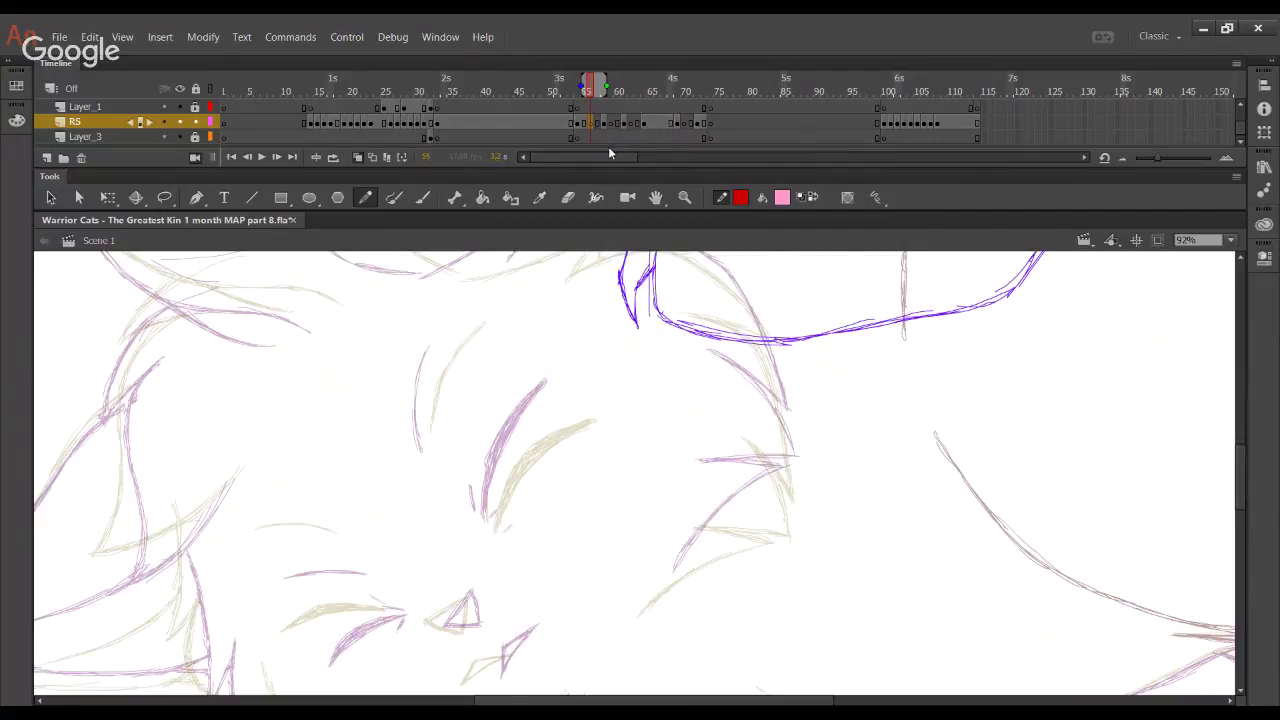
click(668, 90)
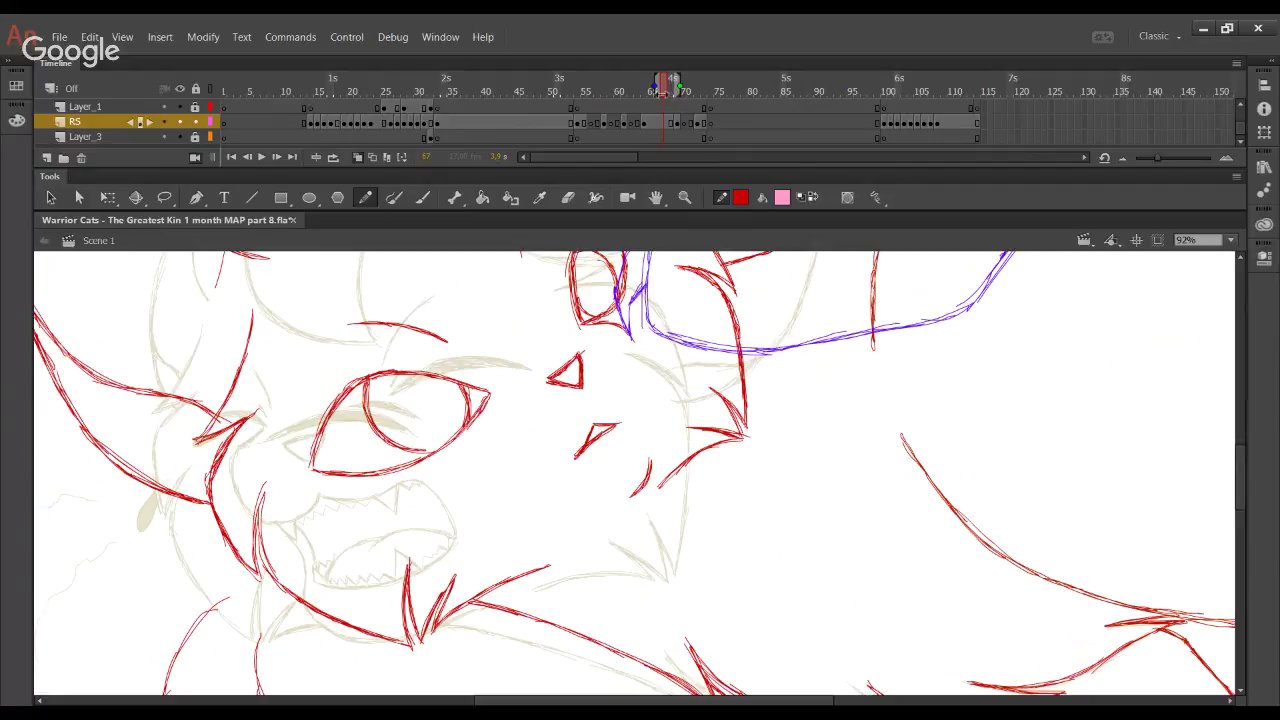
key(F7)
Sketch the cat's triangular nose in red on RS frame 56, between the two onion-skinned poses
click(599, 90)
click(592, 121)
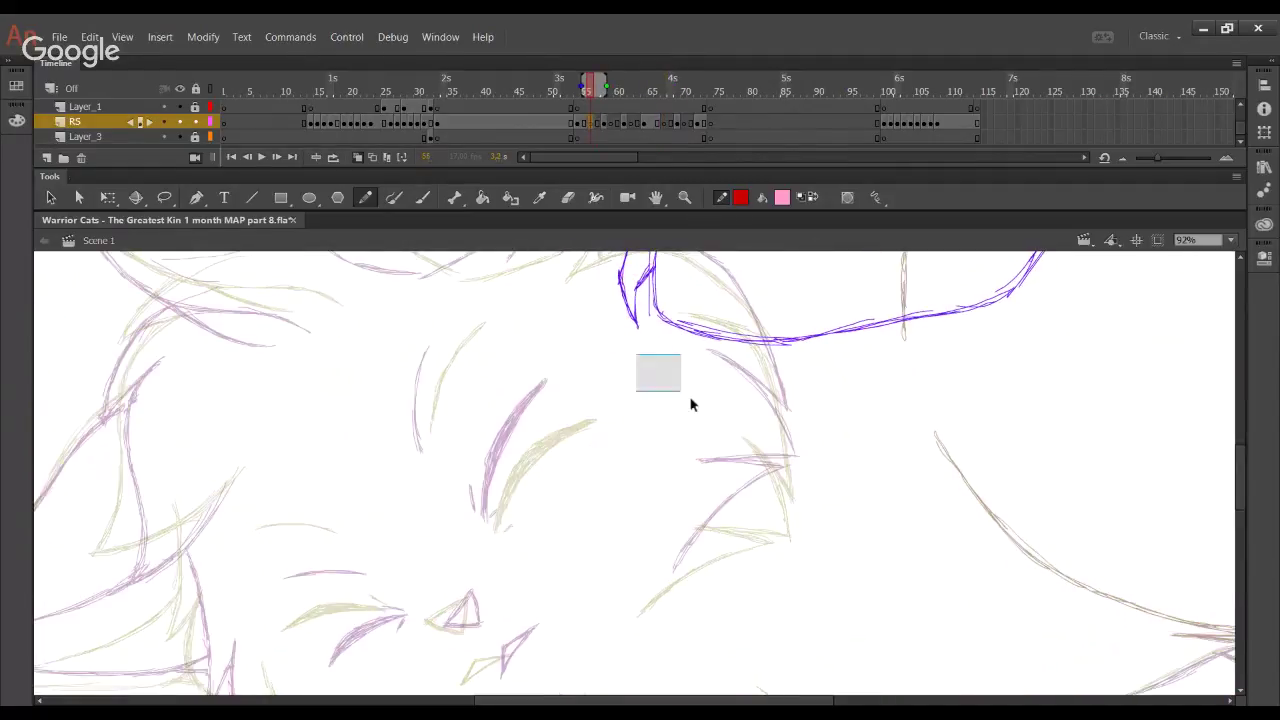
mouse_move(1061, 351)
mouse_down()
mouse_move(671, 466)
mouse_move(677, 549)
mouse_move(643, 409)
mouse_move(682, 327)
mouse_up()
mouse_move(734, 363)
mouse_down()
mouse_move(757, 423)
mouse_move(837, 503)
mouse_move(706, 534)
mouse_move(477, 486)
mouse_up()
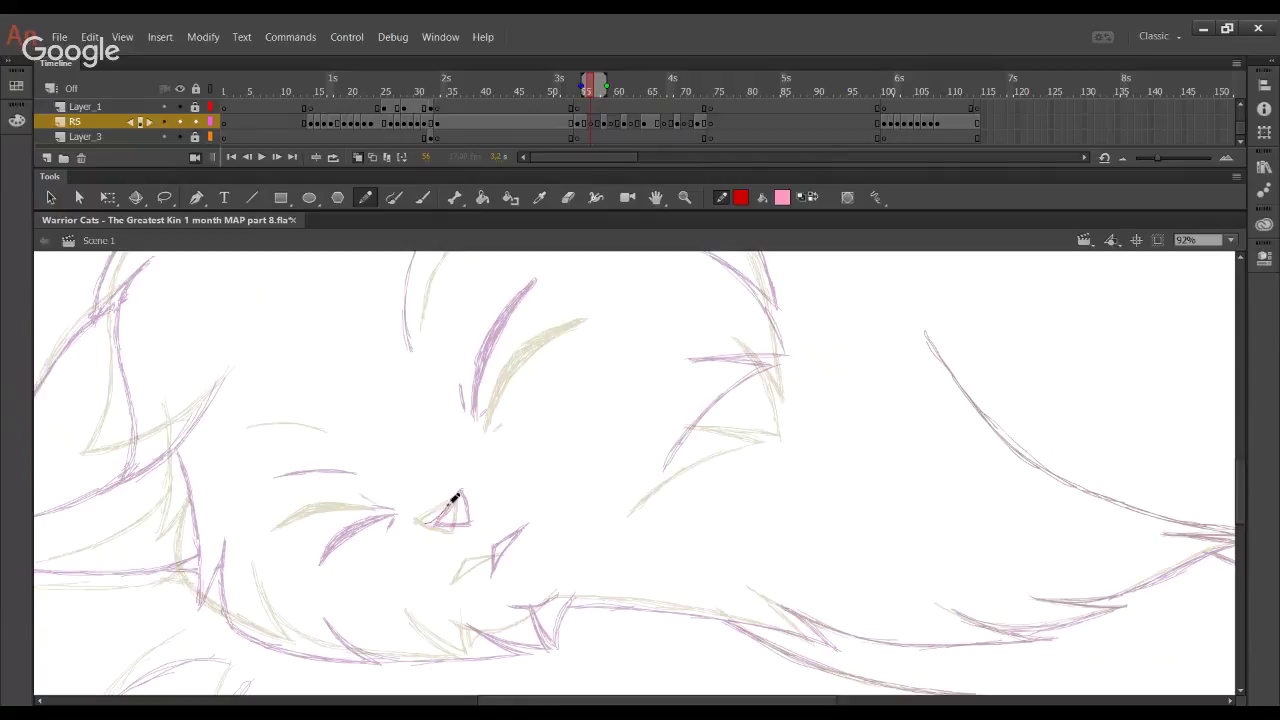
mouse_move(434, 509)
mouse_down()
mouse_move(464, 487)
mouse_move(436, 515)
mouse_move(458, 523)
mouse_move(434, 516)
mouse_move(465, 519)
mouse_move(465, 494)
mouse_move(469, 526)
mouse_move(457, 505)
mouse_move(434, 516)
mouse_move(452, 497)
mouse_move(430, 517)
mouse_move(461, 528)
mouse_up()
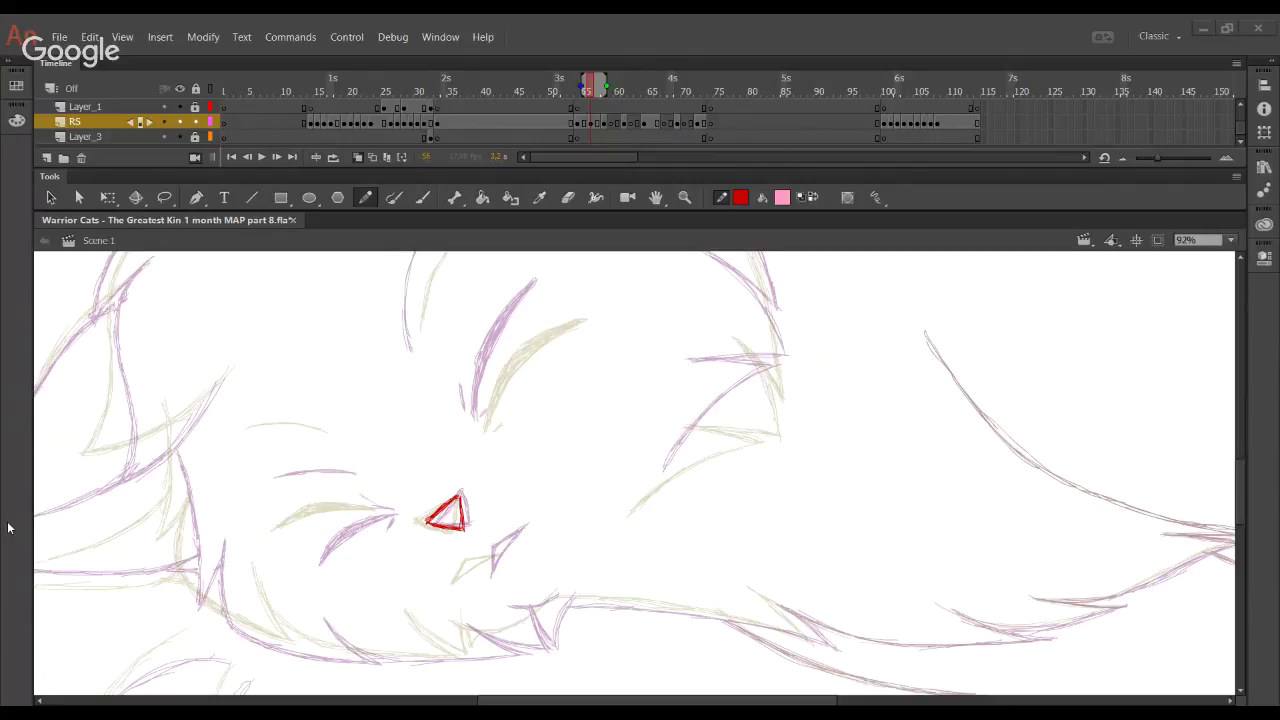
mouse_move(345, 429)
mouse_down()
mouse_move(520, 446)
mouse_move(524, 489)
mouse_move(568, 494)
mouse_up()
key(ctrl+z)
key(space)
Sketch the cat's cheek and lower jaw outline with pointed fur tufts on frame 56, redoing strokes that miss the in-between position
drag(226, 438, 238, 522)
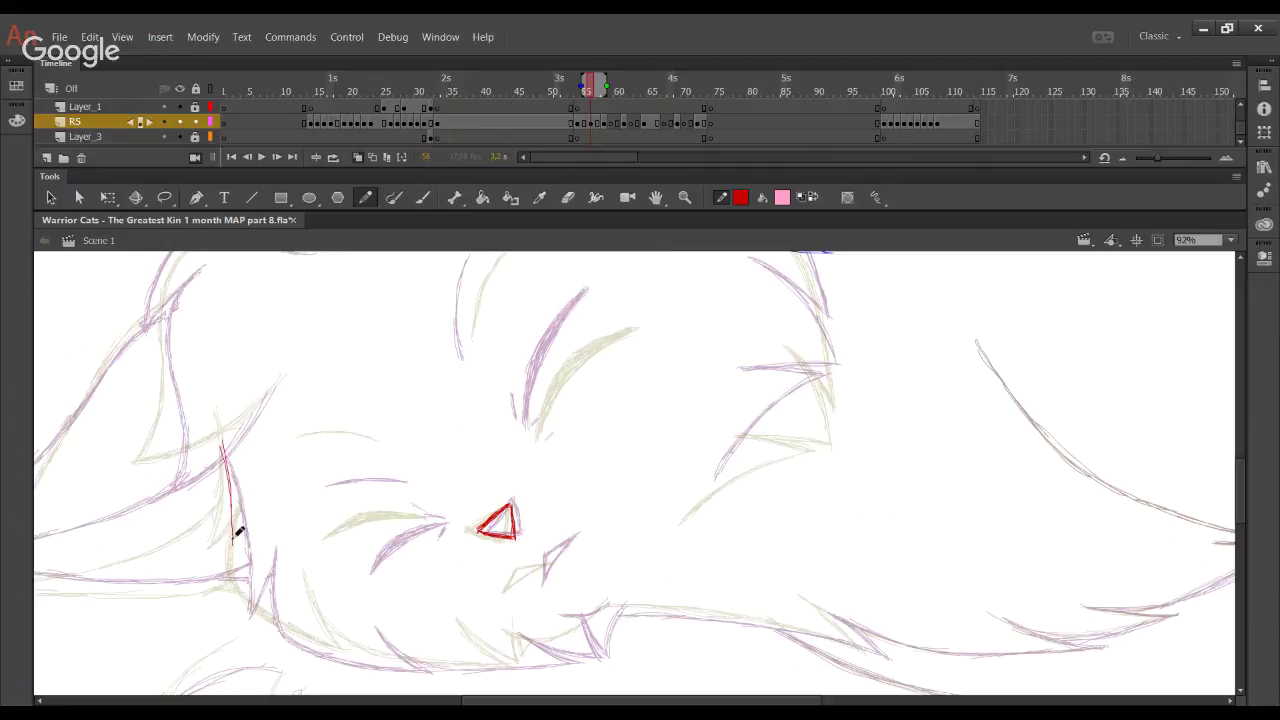
key(ctrl+z)
drag(223, 441, 237, 520)
key(ctrl+z)
drag(221, 440, 235, 543)
mouse_move(240, 481)
mouse_down()
mouse_move(232, 589)
mouse_move(240, 549)
mouse_move(234, 591)
mouse_move(264, 538)
mouse_move(283, 631)
mouse_move(262, 595)
mouse_move(383, 655)
mouse_up()
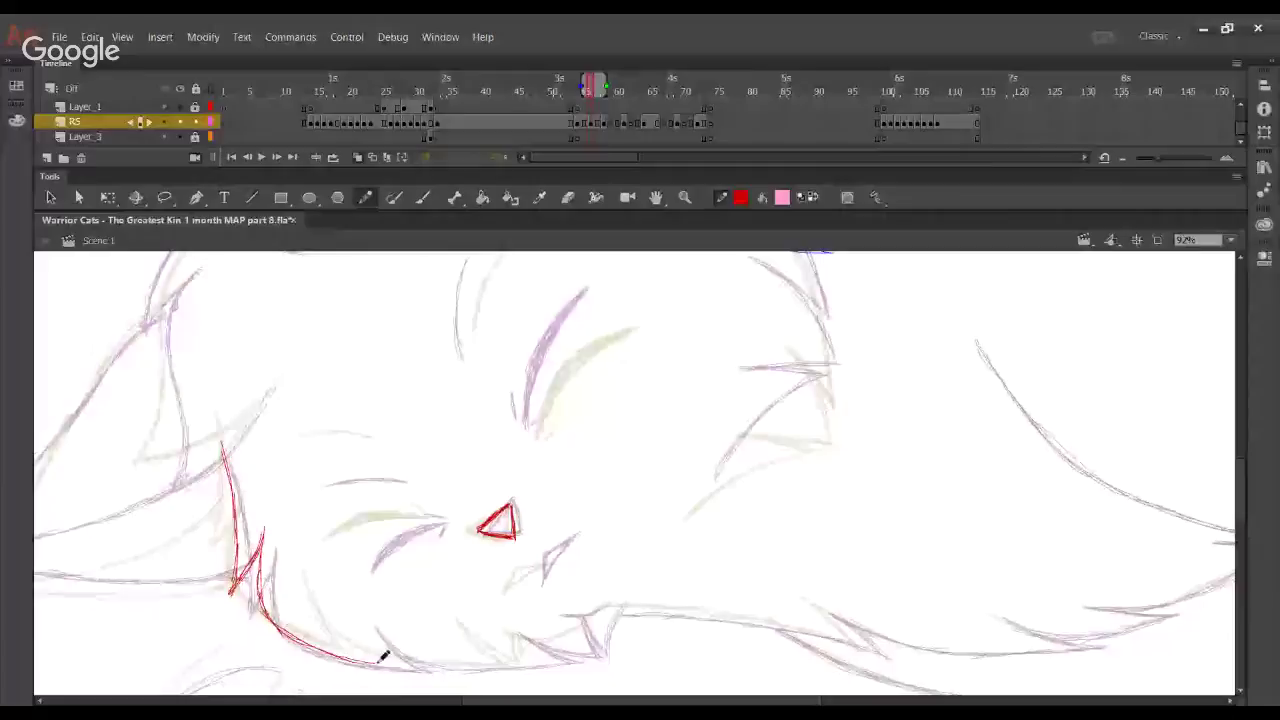
drag(345, 607, 398, 661)
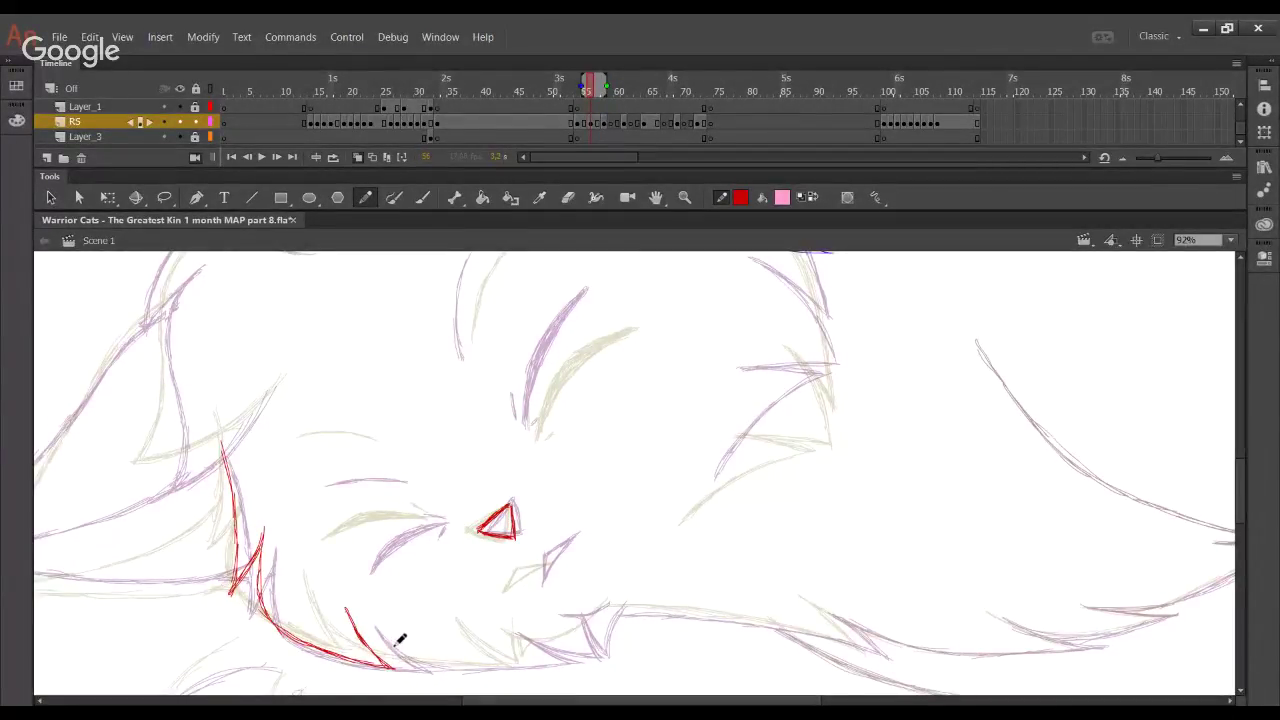
drag(476, 606, 329, 549)
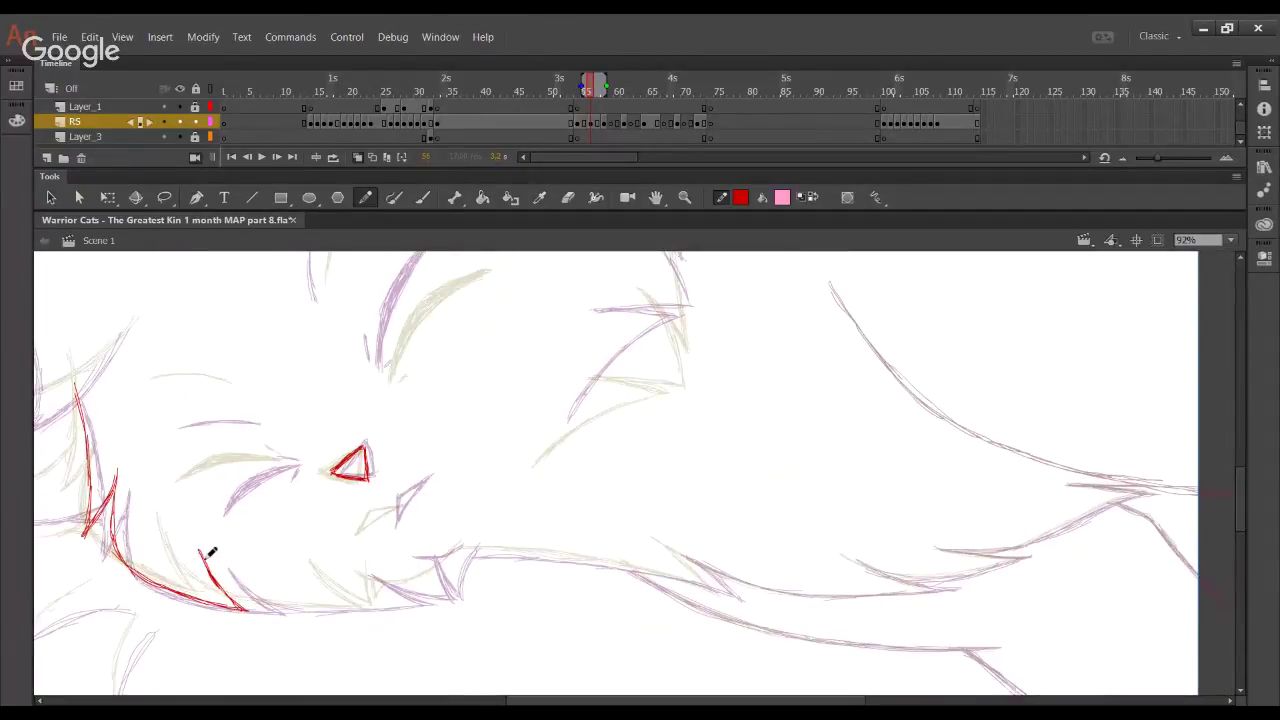
mouse_move(211, 551)
mouse_down()
mouse_move(233, 588)
mouse_move(236, 577)
mouse_move(366, 610)
mouse_move(289, 604)
mouse_move(397, 600)
mouse_up()
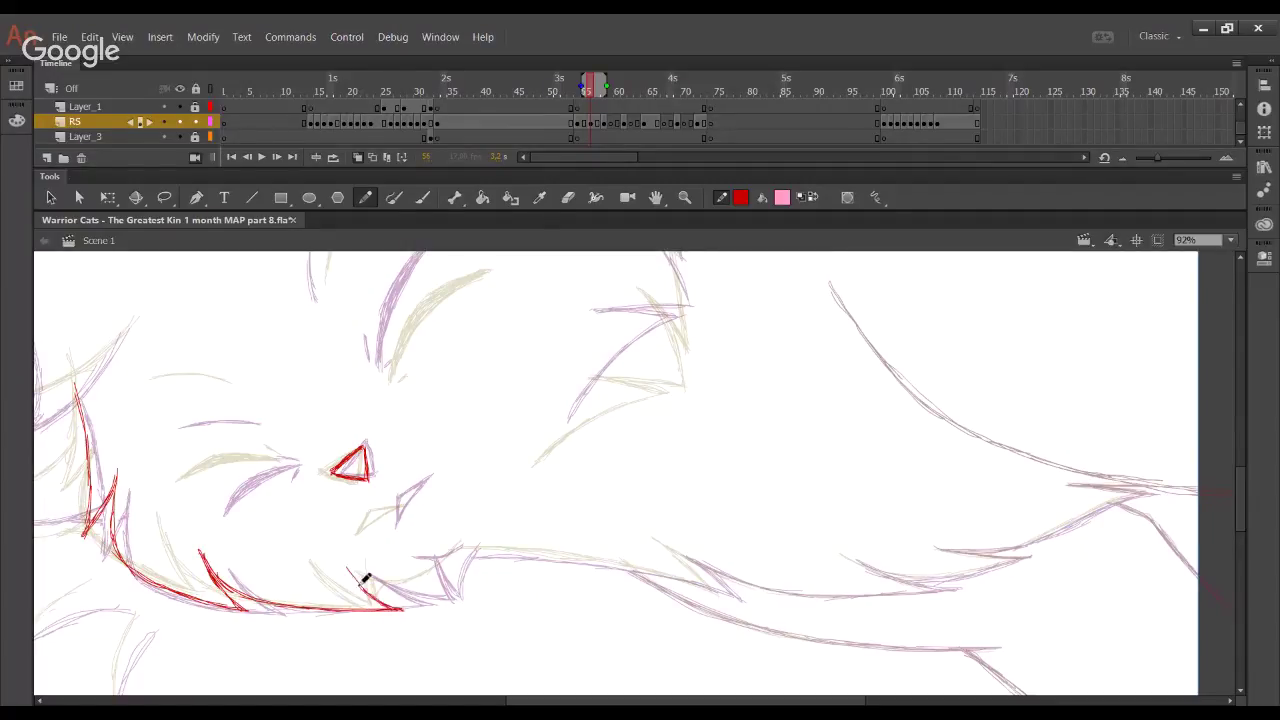
Sketch the fur tufts at the end of the jaw and the body line running back from them on frame 56
mouse_move(386, 606)
mouse_down()
mouse_move(351, 567)
mouse_move(400, 604)
mouse_move(350, 563)
mouse_move(401, 600)
mouse_up()
mouse_move(372, 578)
mouse_down()
mouse_move(448, 592)
mouse_move(445, 612)
mouse_up()
key(ctrl+z)
drag(429, 564, 442, 605)
key(ctrl+z)
key(ctrl+z)
mouse_move(431, 561)
mouse_down()
mouse_move(464, 595)
mouse_move(451, 578)
mouse_move(459, 557)
mouse_move(449, 600)
mouse_move(471, 546)
mouse_up()
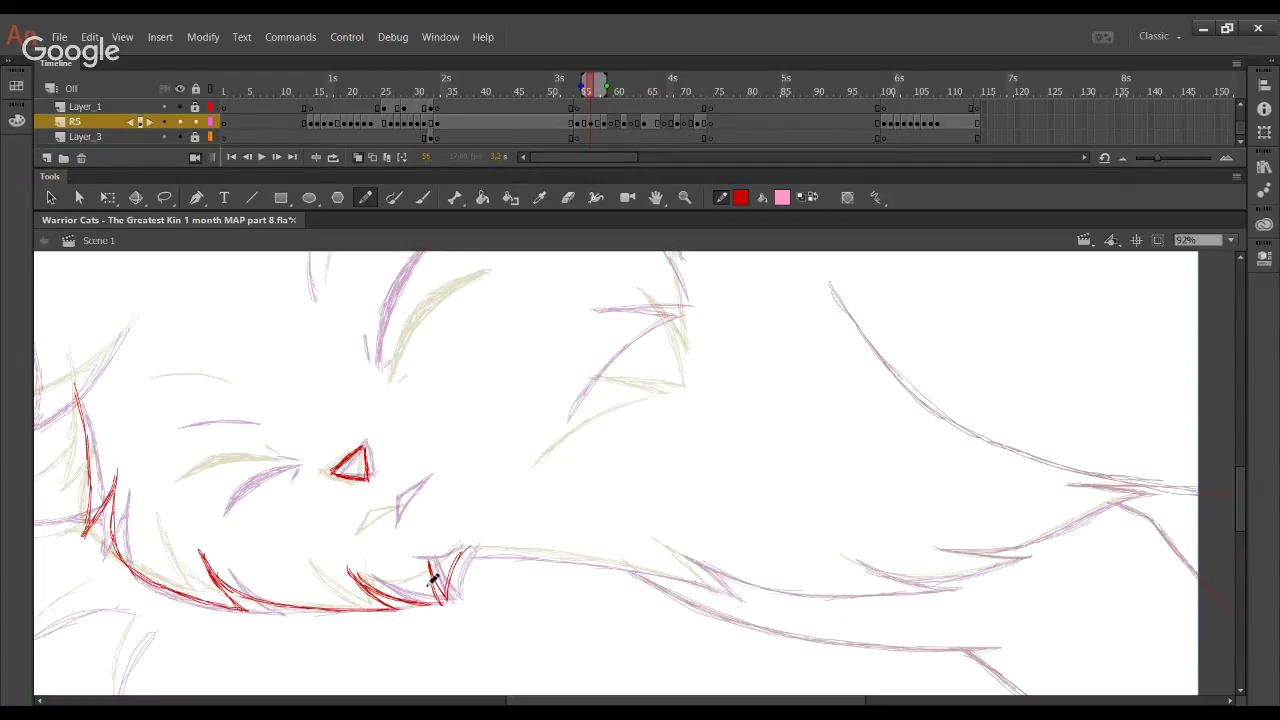
drag(699, 575, 608, 586)
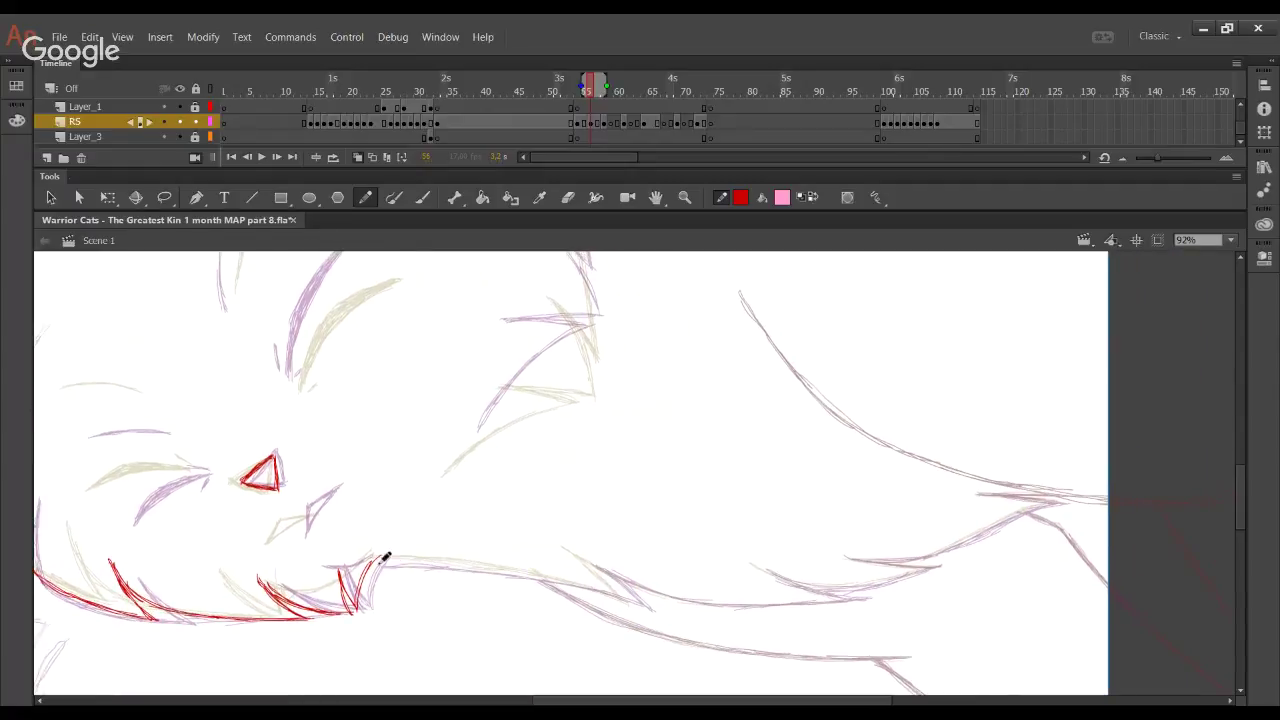
mouse_move(380, 551)
mouse_down()
mouse_move(601, 586)
mouse_move(539, 575)
mouse_move(644, 607)
mouse_move(566, 547)
mouse_move(649, 586)
mouse_move(616, 569)
mouse_move(750, 606)
mouse_move(686, 596)
mouse_move(717, 602)
mouse_move(853, 599)
mouse_move(776, 604)
mouse_move(871, 593)
mouse_move(760, 566)
mouse_move(906, 573)
mouse_move(946, 562)
mouse_move(839, 556)
mouse_move(937, 550)
mouse_move(901, 557)
mouse_move(1062, 499)
mouse_move(994, 486)
mouse_up()
Sketch the forehead fur tuft and the top-of-head line beside the ear on frame 56
mouse_move(447, 484)
mouse_down()
mouse_move(709, 566)
mouse_move(642, 680)
mouse_up()
drag(677, 481, 686, 554)
mouse_move(473, 426)
mouse_down()
mouse_move(543, 394)
mouse_move(492, 411)
mouse_move(579, 356)
mouse_move(558, 405)
mouse_up()
key(ctrl+z)
drag(579, 356, 558, 405)
mouse_move(558, 405)
mouse_down()
mouse_move(624, 361)
mouse_move(748, 388)
mouse_move(679, 364)
mouse_move(776, 405)
mouse_move(696, 408)
mouse_up()
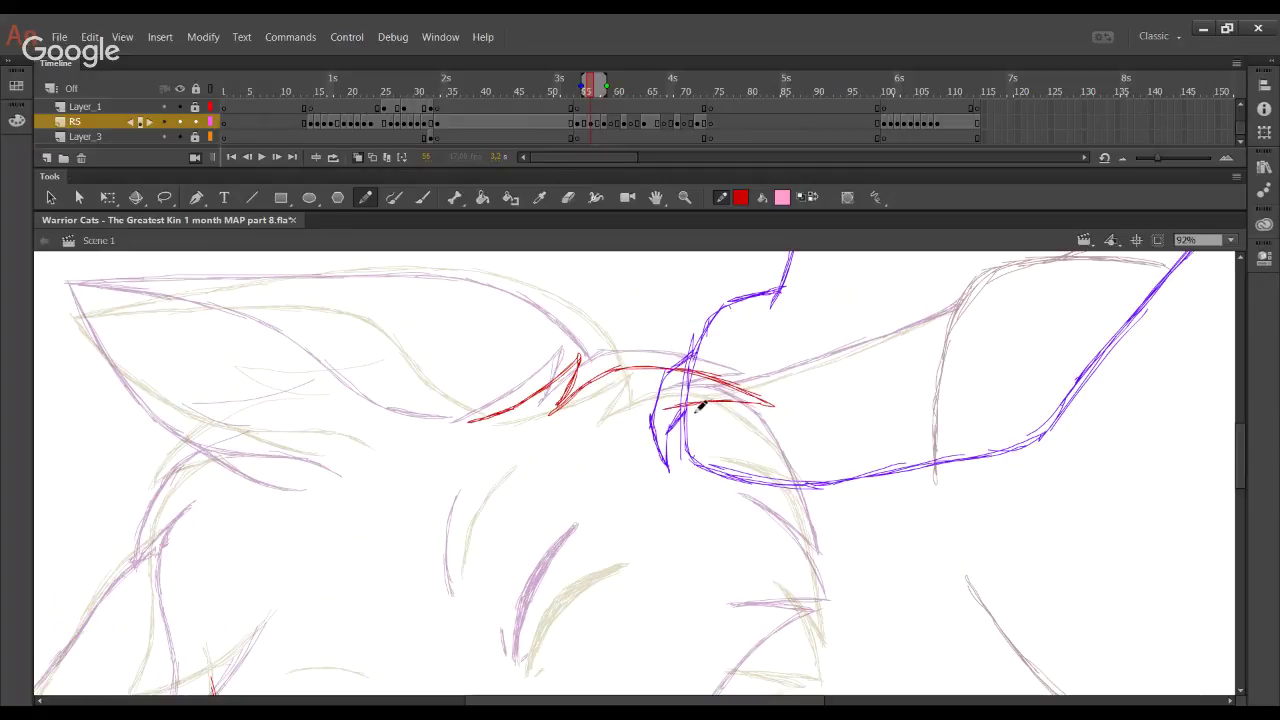
Sketch the far side of the head from the crown down to the pointed cheek fur on frame 56
mouse_move(740, 453)
mouse_down()
mouse_move(729, 300)
mouse_move(785, 343)
mouse_up()
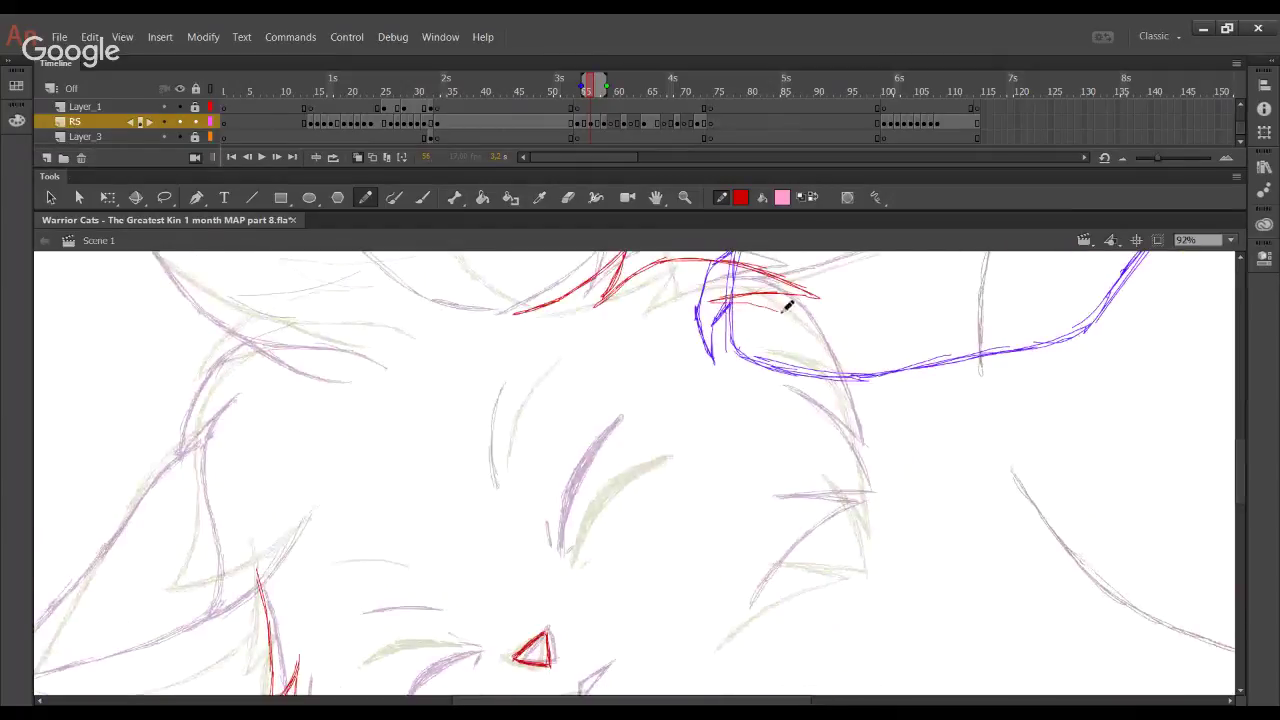
mouse_move(712, 301)
mouse_down()
mouse_move(794, 311)
mouse_move(845, 368)
mouse_up()
drag(808, 314, 868, 418)
key(ctrl+z)
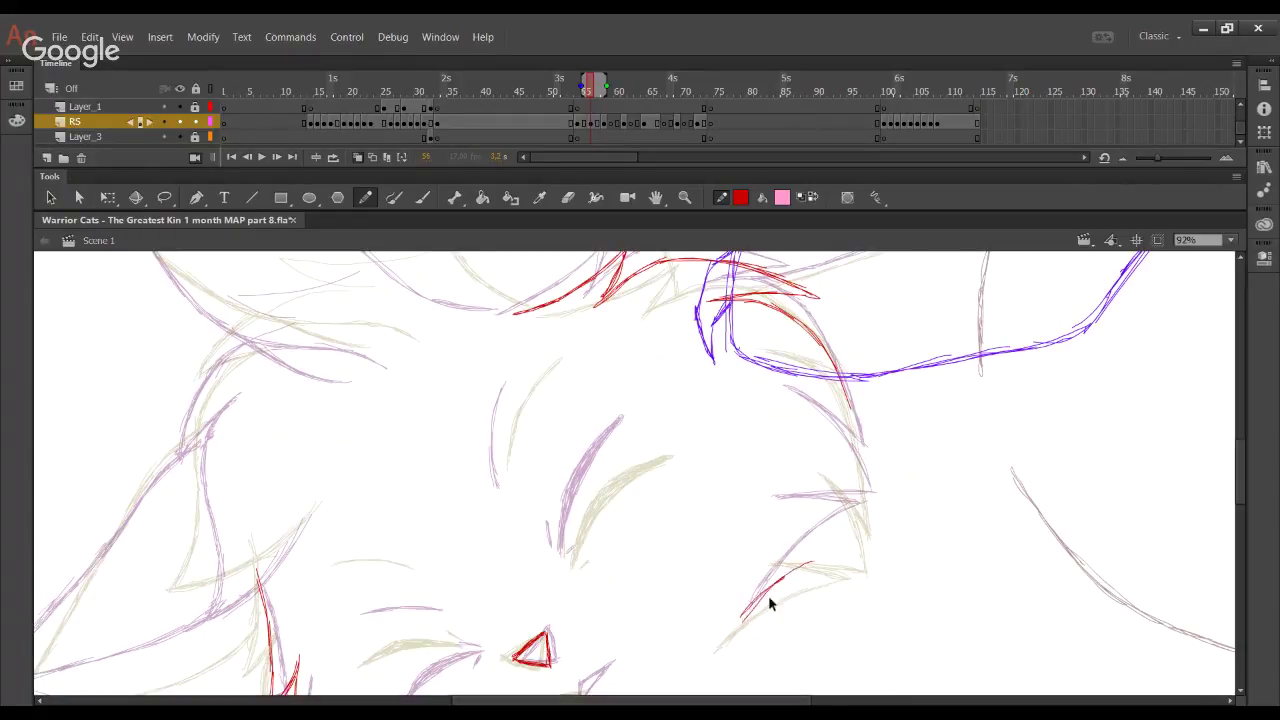
drag(769, 592, 832, 552)
mouse_move(744, 618)
mouse_down()
mouse_move(850, 541)
mouse_move(828, 521)
mouse_move(797, 523)
mouse_move(872, 520)
mouse_move(857, 460)
mouse_move(830, 437)
mouse_move(854, 434)
mouse_move(817, 414)
mouse_move(860, 454)
mouse_move(874, 431)
mouse_move(857, 417)
mouse_move(867, 460)
mouse_move(843, 366)
mouse_up()
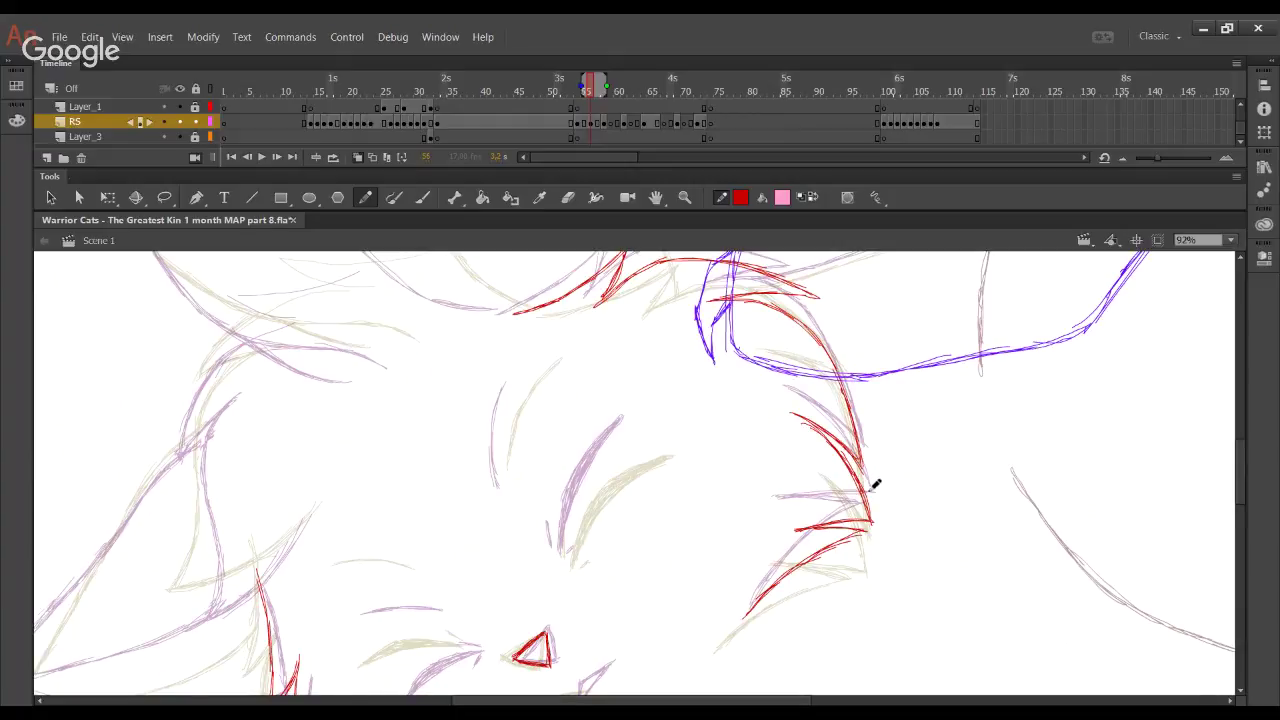
Sketch the ear's inner edge out to its tip and its lower edge back to the head on frame 56
mouse_move(911, 403)
mouse_down()
mouse_move(893, 427)
mouse_move(943, 517)
mouse_up()
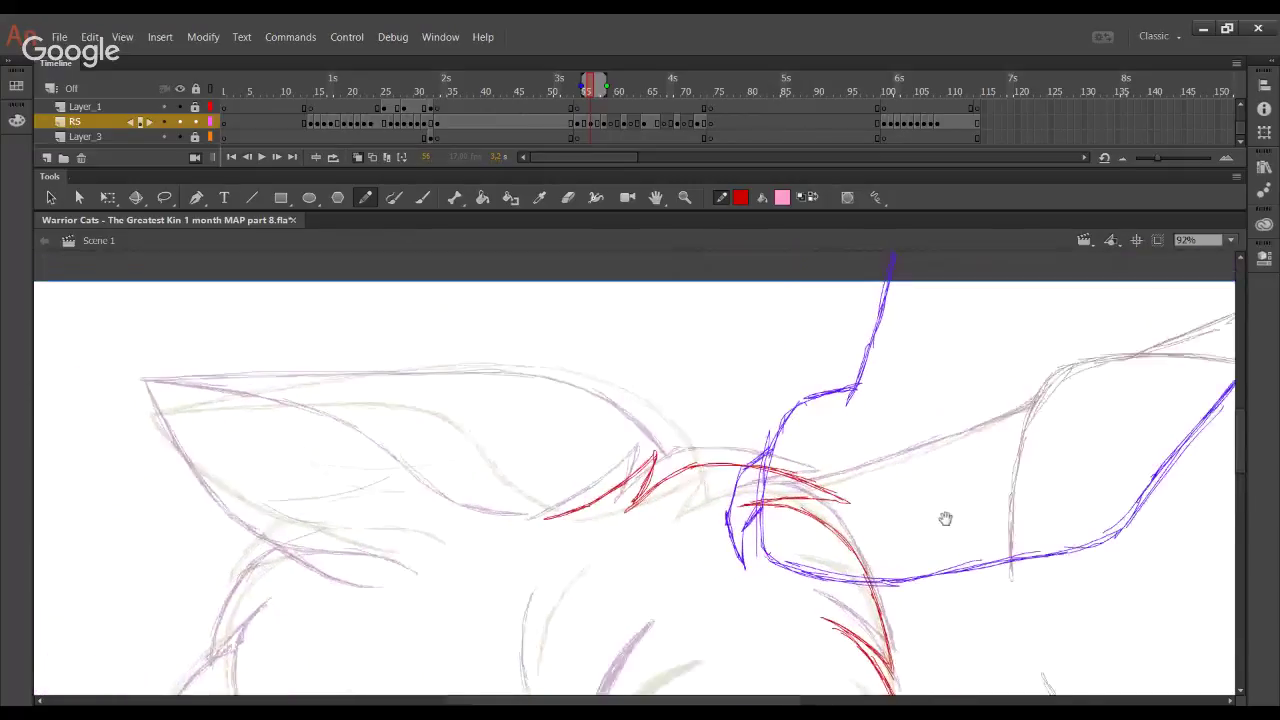
mouse_move(574, 515)
mouse_down()
mouse_move(525, 497)
mouse_move(553, 504)
mouse_move(461, 436)
mouse_move(442, 426)
mouse_move(481, 466)
mouse_move(400, 407)
mouse_up()
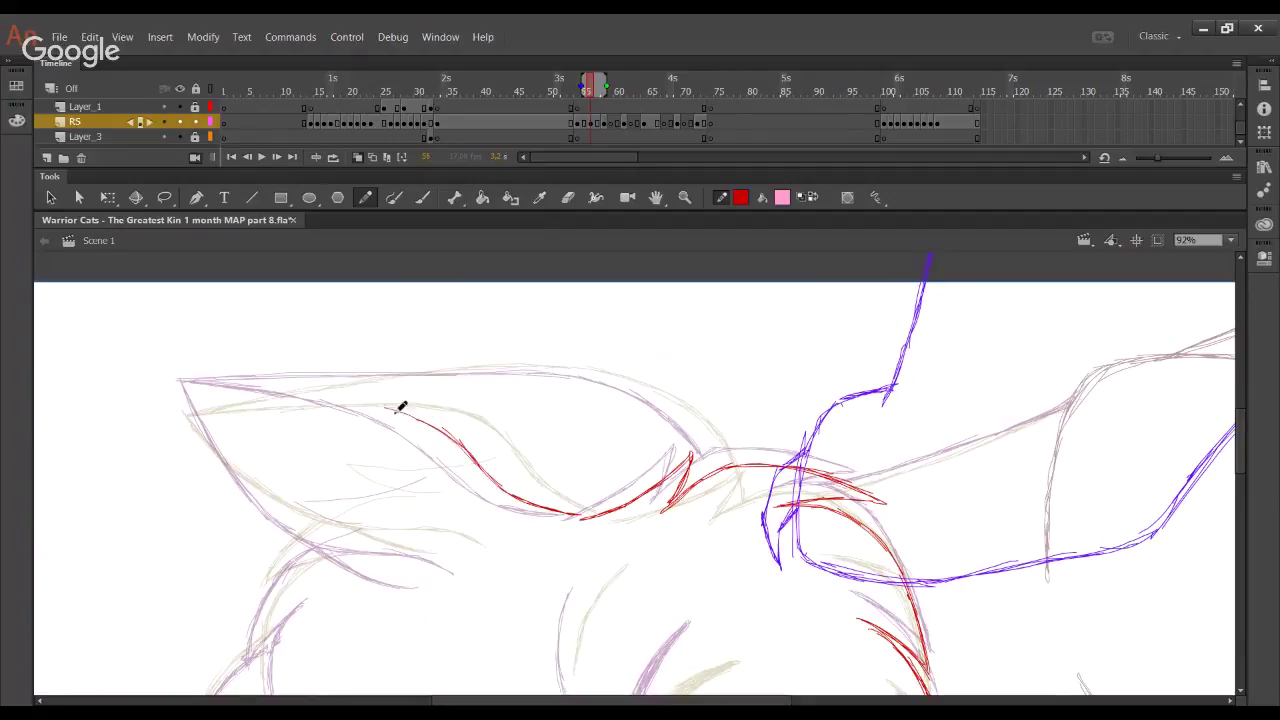
drag(456, 442, 345, 396)
drag(420, 414, 320, 392)
key(ctrl+z)
key(ctrl+z)
mouse_move(440, 433)
mouse_down()
mouse_move(272, 386)
mouse_move(194, 394)
mouse_move(186, 380)
mouse_move(274, 500)
mouse_move(320, 523)
mouse_move(426, 540)
mouse_move(458, 562)
mouse_up()
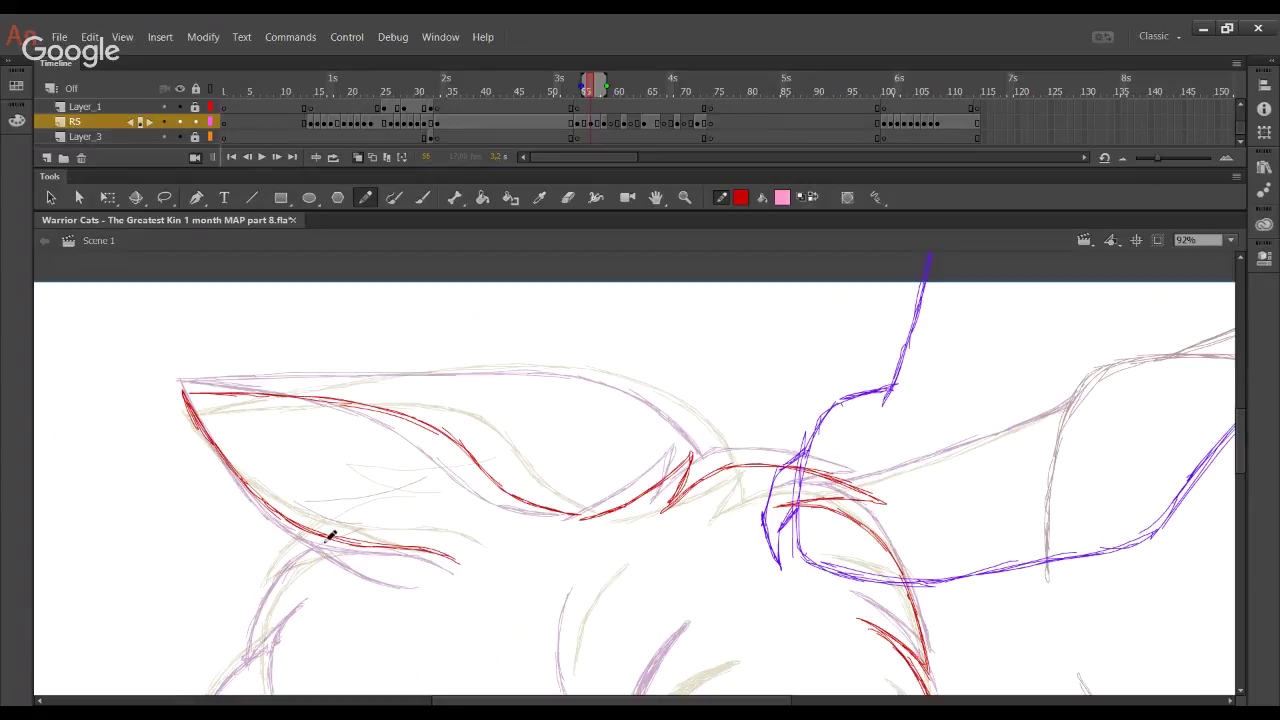
Add the short fold line under the ear and sketch the ear's upper edge from the tip to the crown on frame 56
mouse_move(330, 535)
mouse_down()
mouse_move(323, 523)
mouse_move(420, 569)
mouse_move(403, 584)
mouse_move(422, 580)
mouse_up()
key(ctrl+z)
key(ctrl+z)
key(ctrl+z)
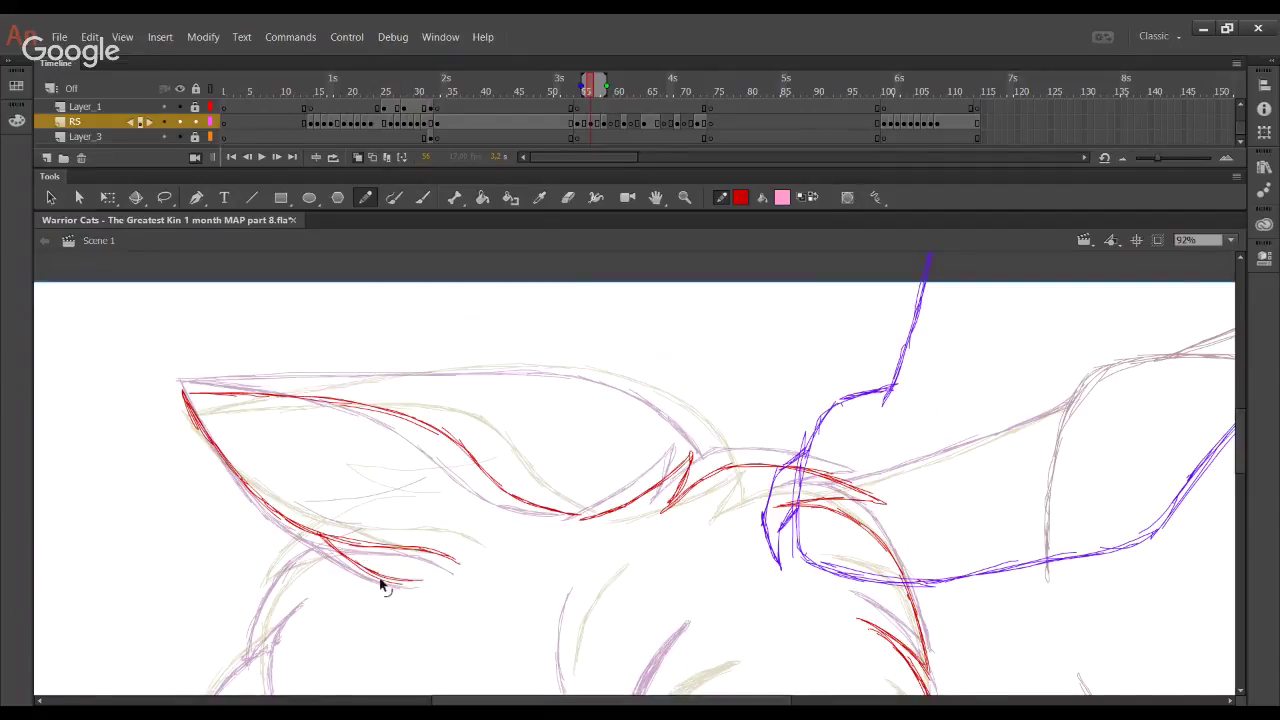
key(ctrl+z)
mouse_move(194, 380)
mouse_down()
mouse_move(526, 360)
mouse_move(663, 391)
mouse_move(642, 385)
mouse_move(686, 406)
mouse_move(726, 460)
mouse_move(712, 428)
mouse_up()
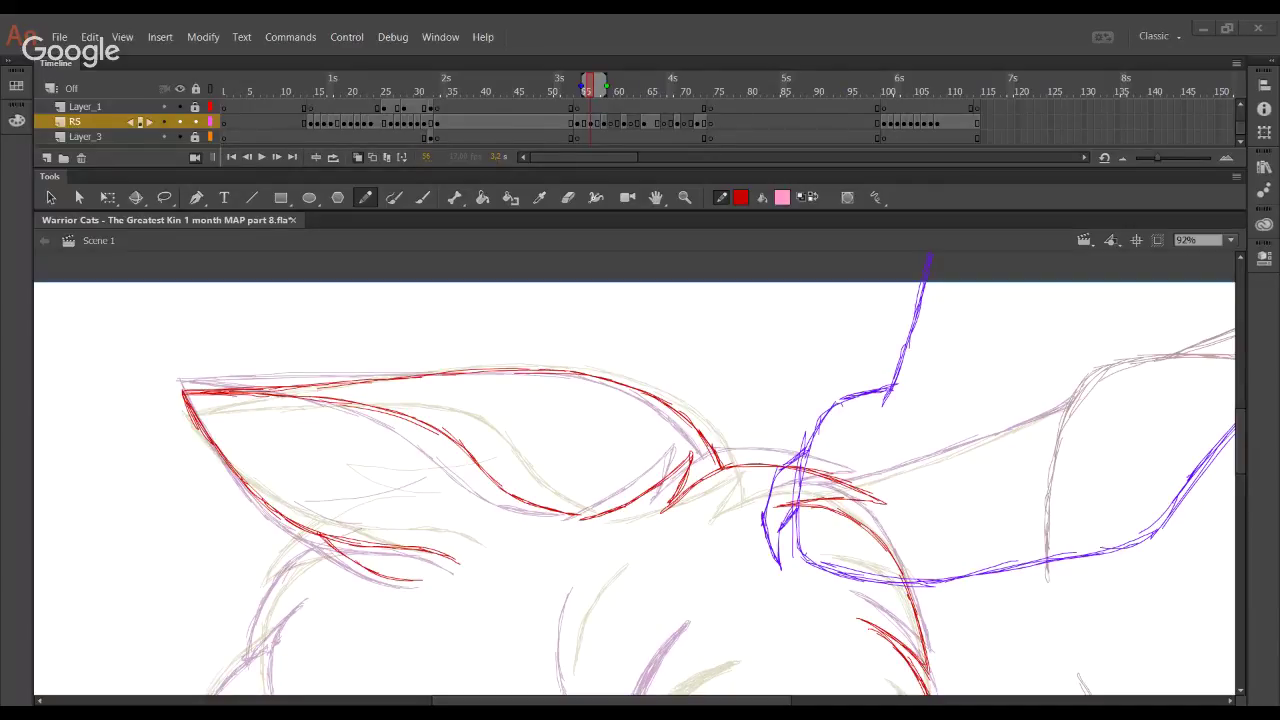
click(410, 505)
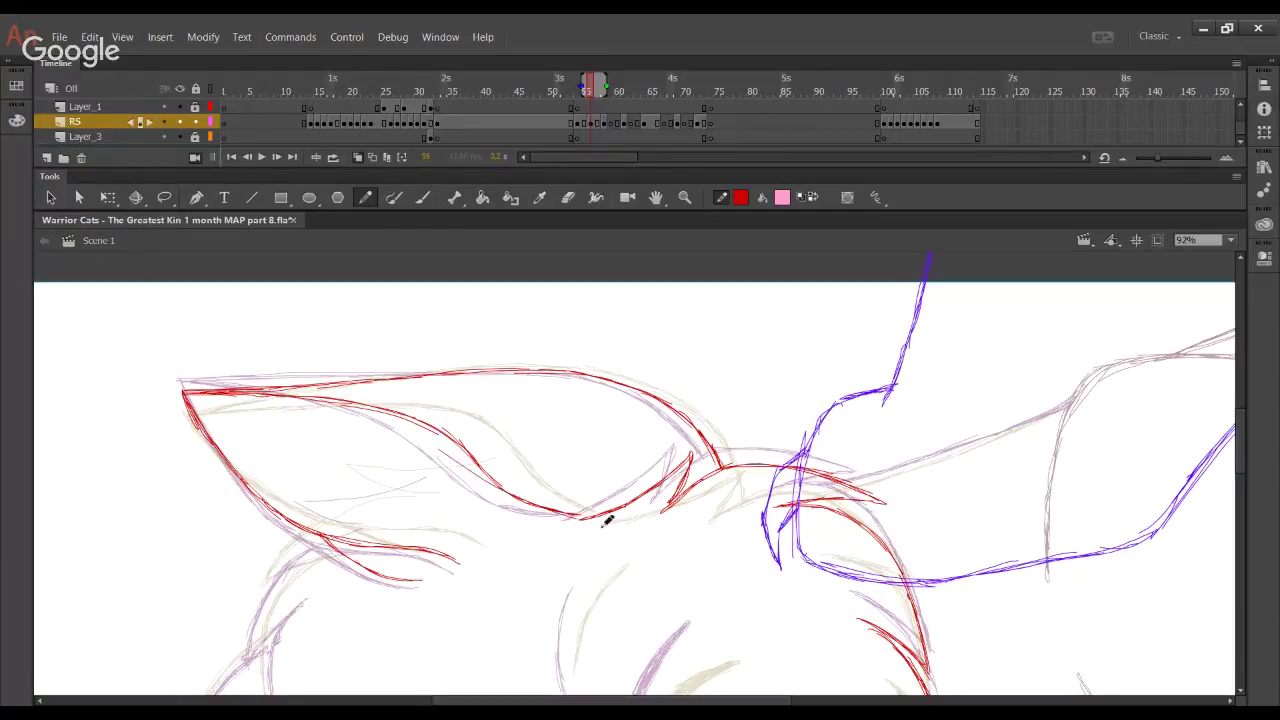
Sketch the line running from the crown out behind the head and the head's side below the upper ear on frame 56
mouse_move(514, 557)
mouse_down()
mouse_move(543, 491)
mouse_move(449, 437)
mouse_move(194, 611)
mouse_up()
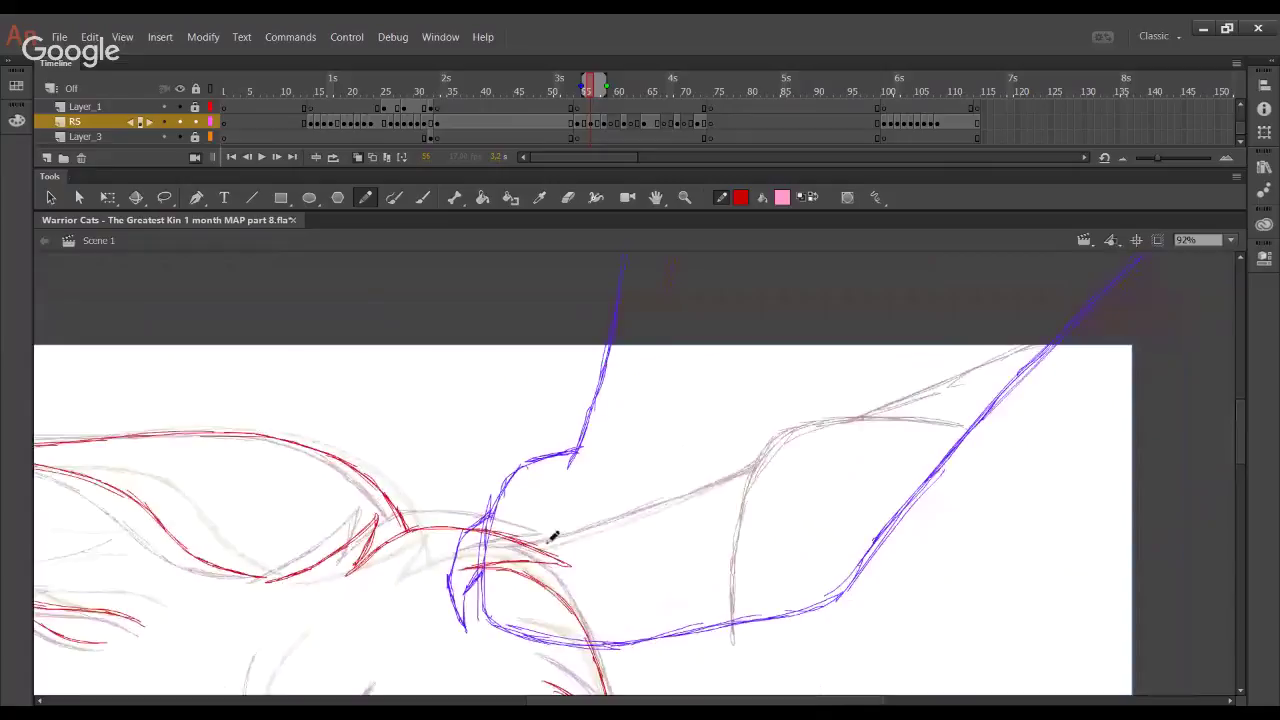
mouse_move(538, 538)
mouse_down()
mouse_move(757, 457)
mouse_move(722, 472)
mouse_up()
mouse_move(455, 553)
mouse_down()
mouse_move(711, 420)
mouse_move(791, 397)
mouse_up()
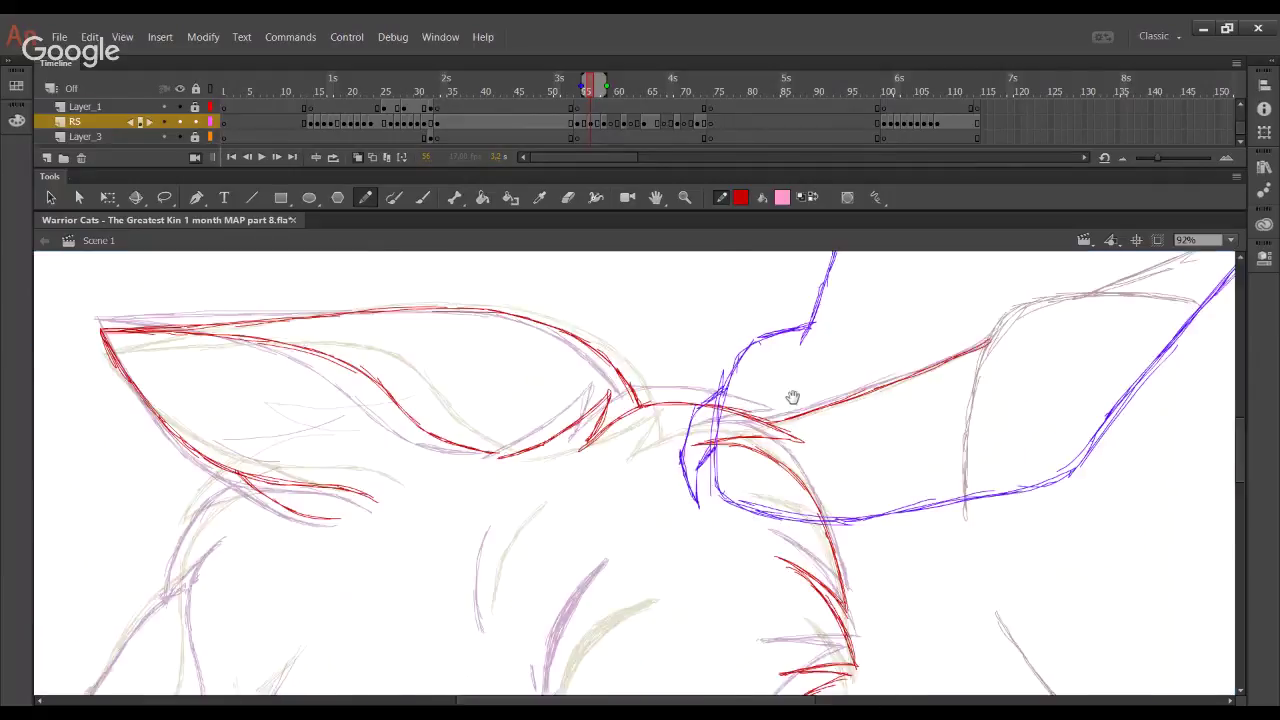
mouse_move(498, 528)
mouse_down()
mouse_move(683, 326)
mouse_move(712, 358)
mouse_up()
mouse_move(555, 273)
mouse_down()
mouse_move(489, 340)
mouse_move(552, 270)
mouse_up()
key(ctrl+z)
key(ctrl+z)
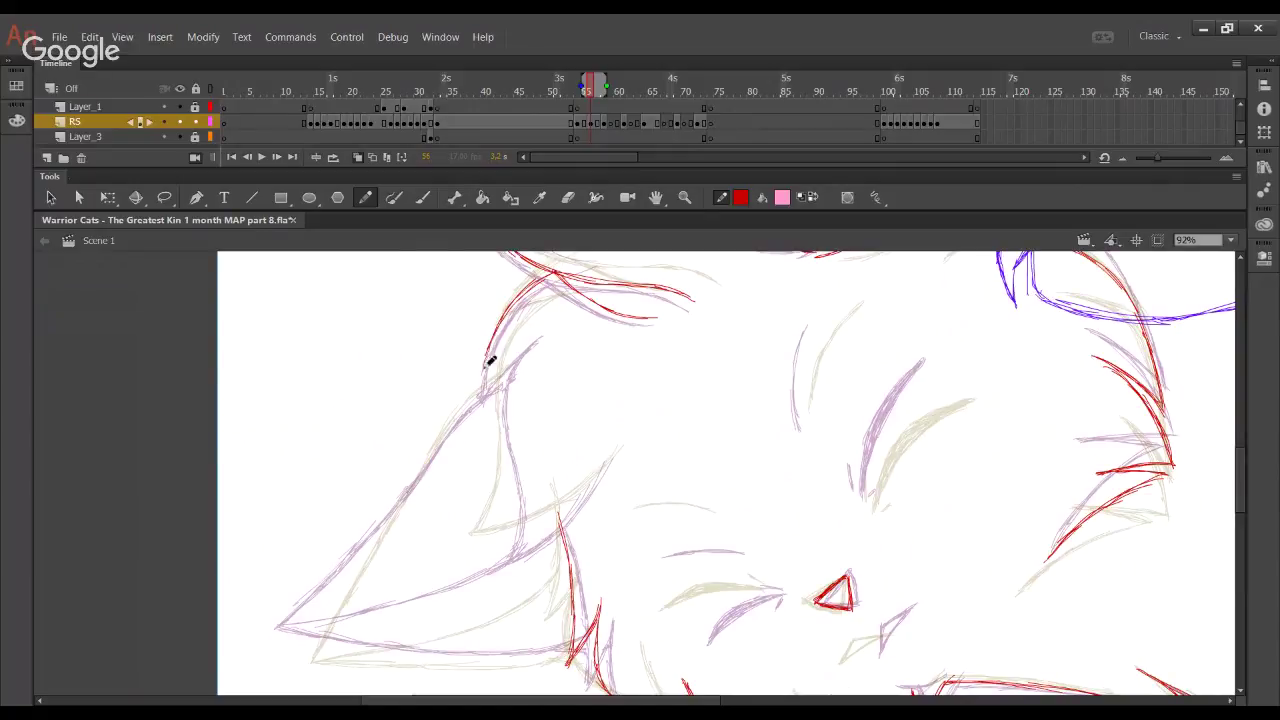
Sketch the fur tuft above the lower ear, the ear's inner base edge and the long fur point crossing onto the cheek
mouse_move(502, 349)
mouse_down()
mouse_move(546, 321)
mouse_move(498, 420)
mouse_move(505, 440)
mouse_up()
key(ctrl+z)
key(ctrl+z)
mouse_move(541, 328)
mouse_down()
mouse_move(503, 395)
mouse_move(509, 363)
mouse_move(513, 508)
mouse_move(560, 511)
mouse_up()
drag(502, 552, 580, 482)
drag(536, 530, 614, 460)
drag(575, 500, 618, 450)
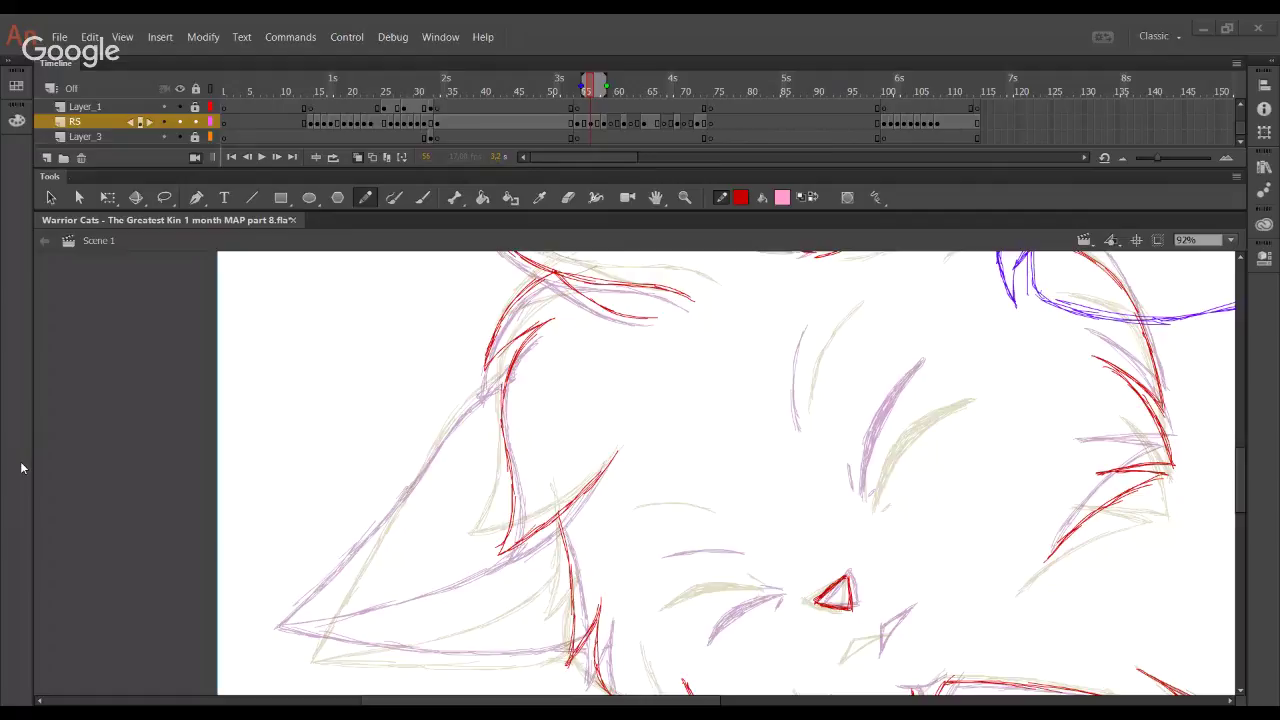
Sketch the lower ear's bottom edge and its outer edge from the tip up to the head on frame 56
scroll(429, 463, down, 3)
drag(296, 572, 370, 584)
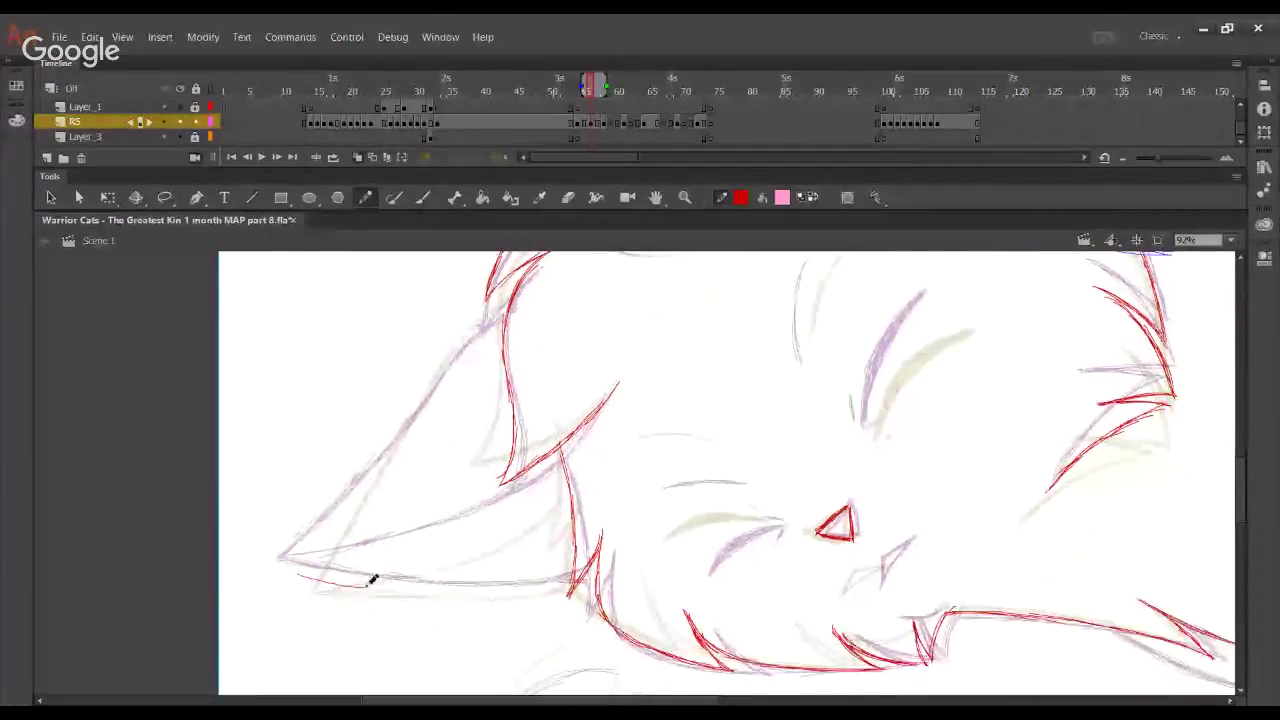
key(ctrl+z)
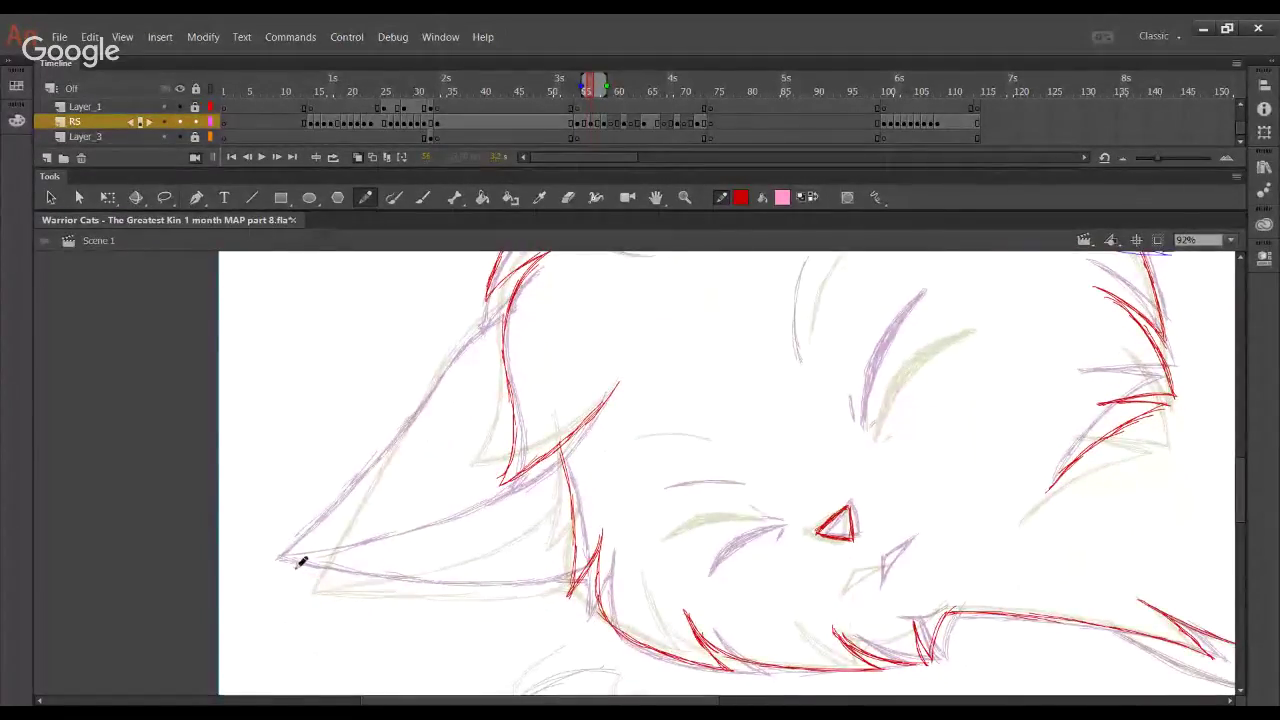
mouse_move(297, 570)
mouse_down()
mouse_move(423, 589)
mouse_move(400, 578)
mouse_move(535, 587)
mouse_move(577, 574)
mouse_move(562, 581)
mouse_move(597, 585)
mouse_up()
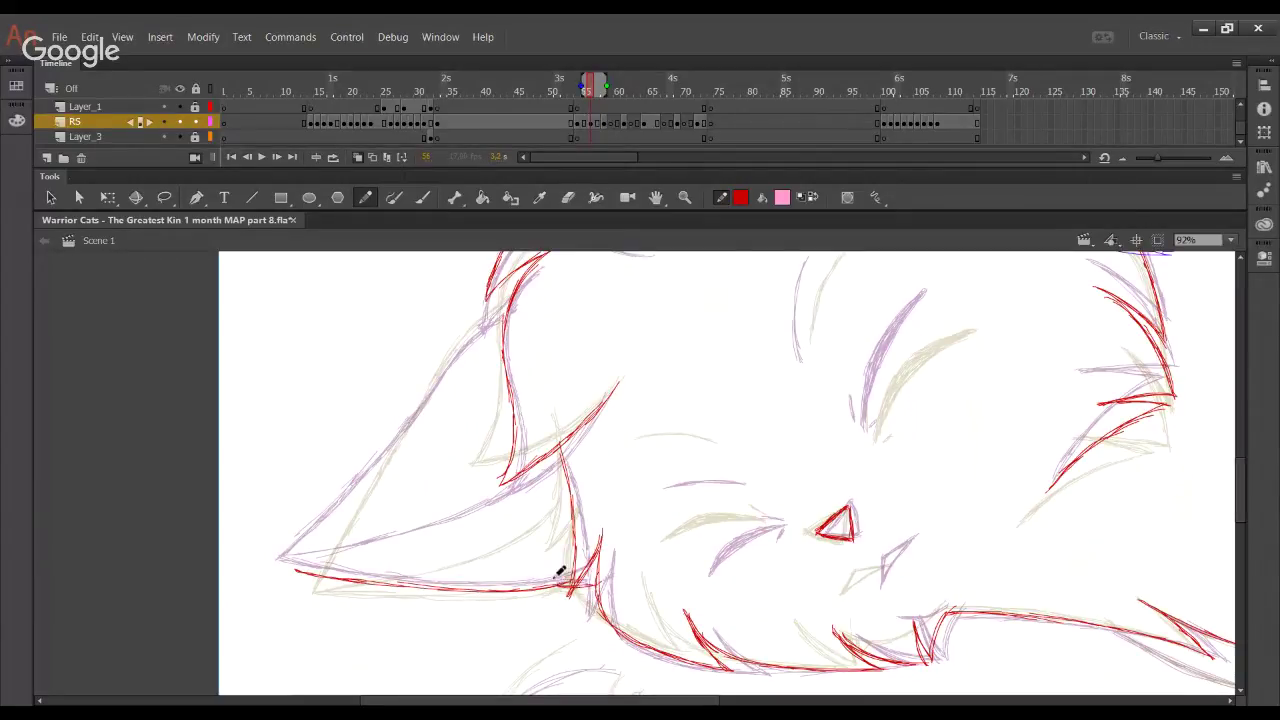
drag(301, 566, 396, 450)
key(ctrl+z)
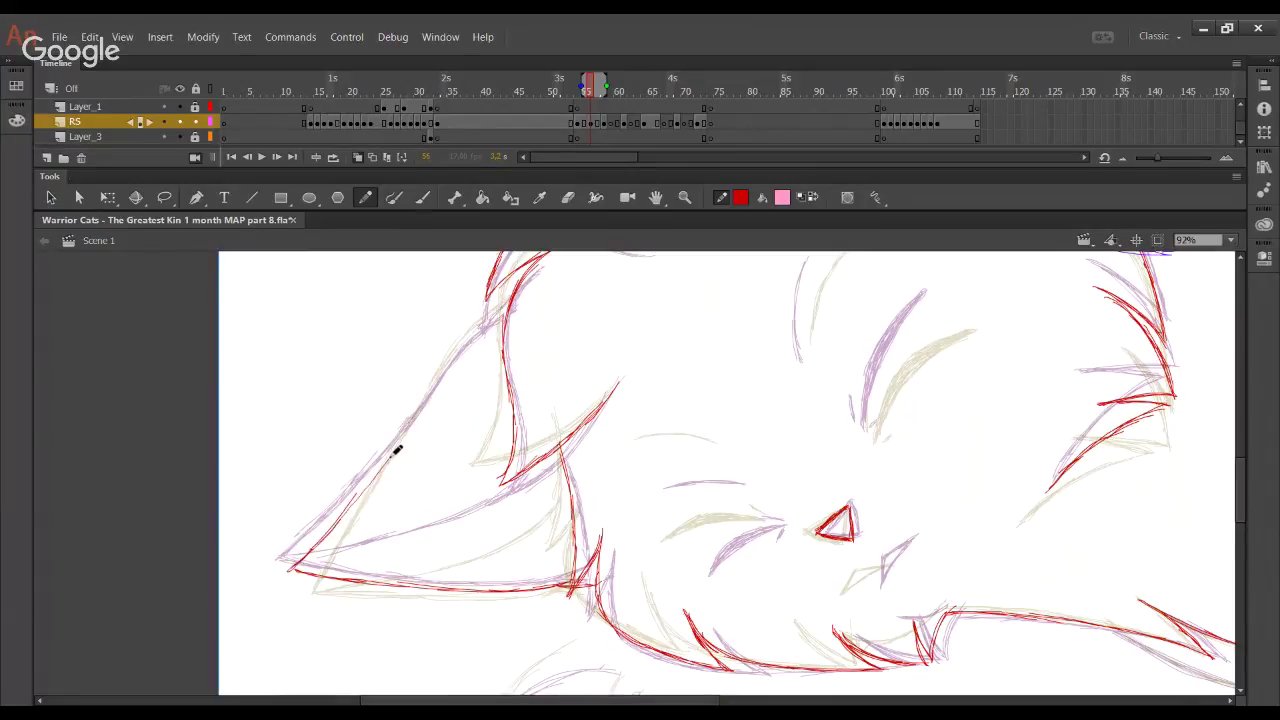
mouse_move(338, 519)
mouse_down()
mouse_move(460, 346)
mouse_move(507, 306)
mouse_up()
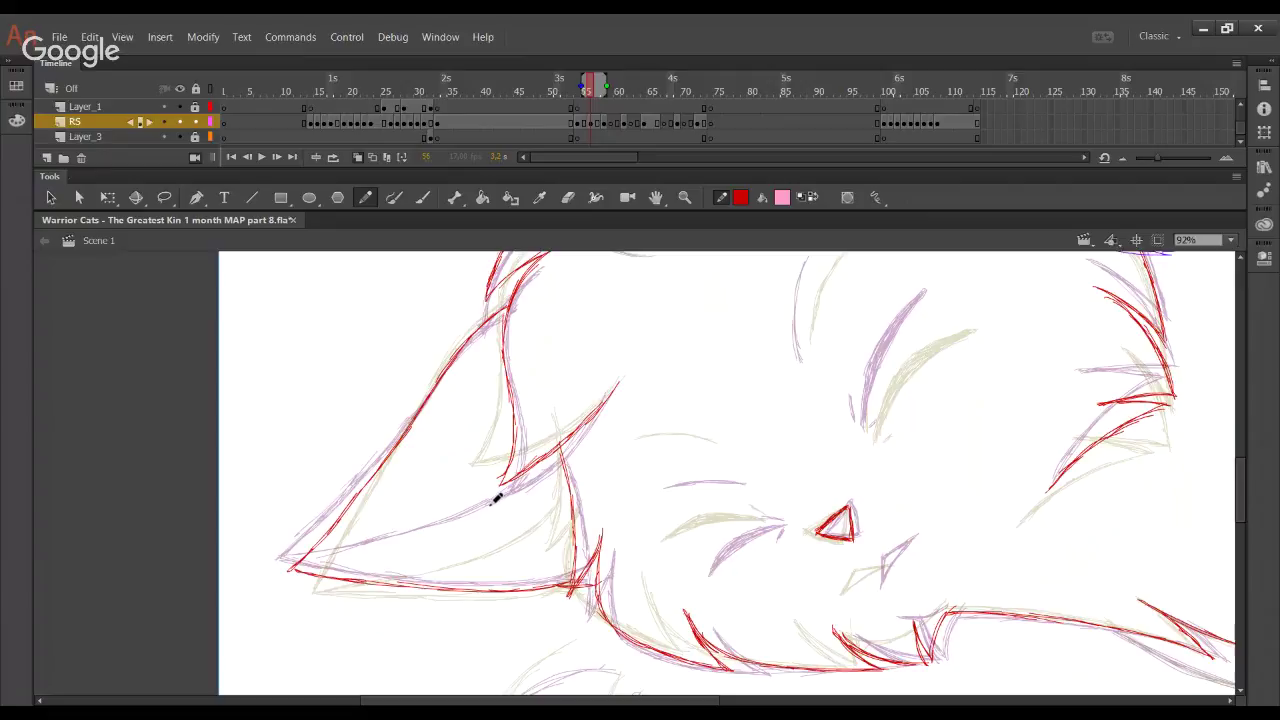
Sketch the lower ear's inner fold line from the tip to the cheek on frame 56
mouse_move(500, 489)
mouse_down()
mouse_move(503, 477)
mouse_move(473, 495)
mouse_move(487, 501)
mouse_up()
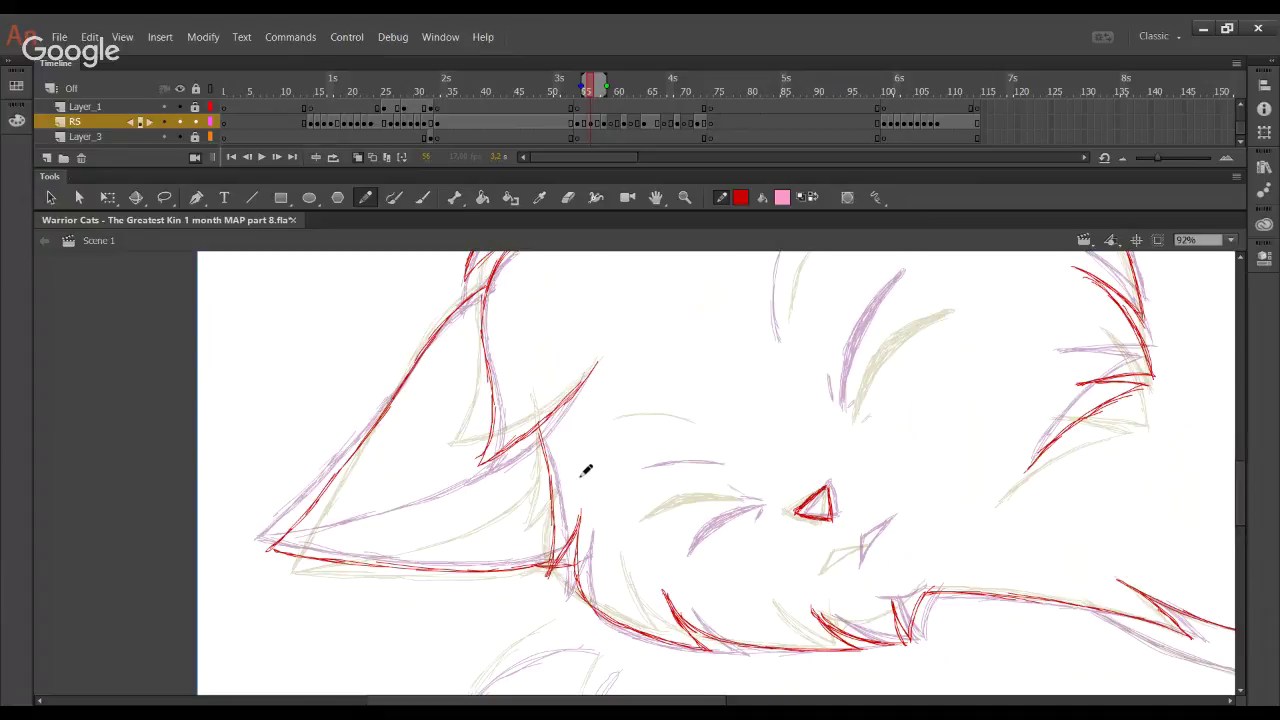
drag(330, 548, 287, 543)
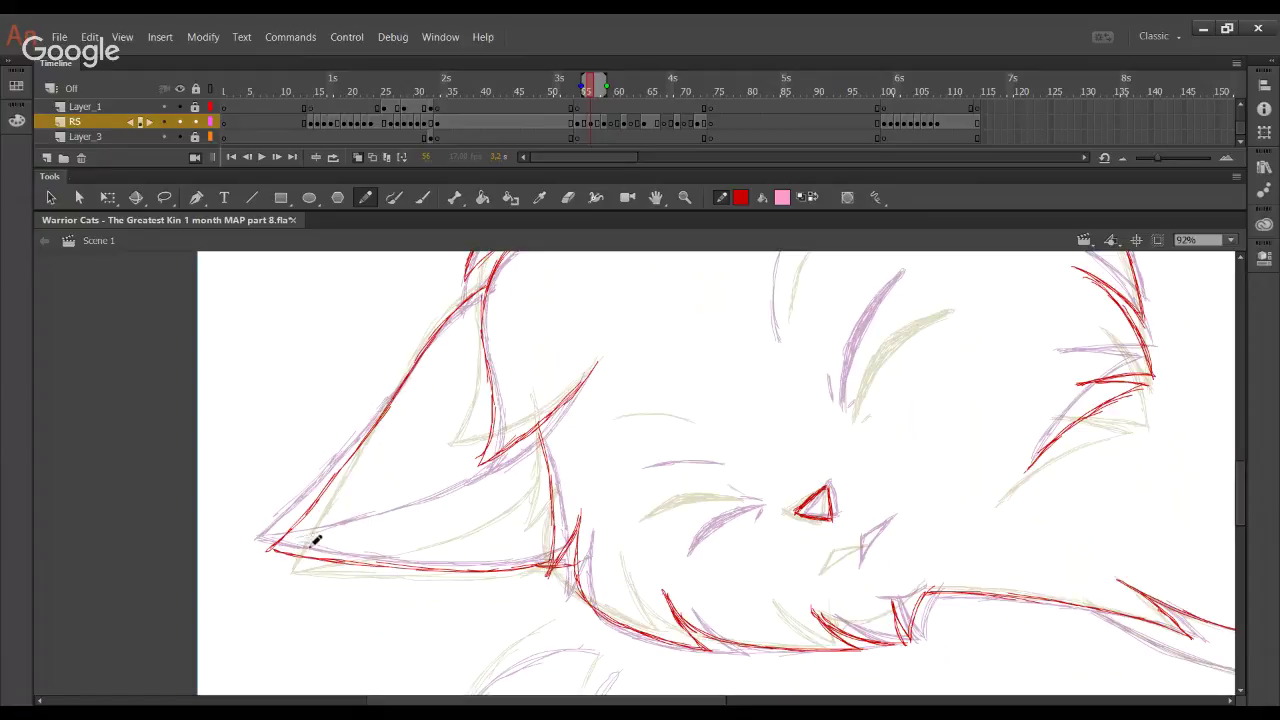
mouse_move(285, 546)
mouse_down()
mouse_move(321, 543)
mouse_move(279, 544)
mouse_move(449, 515)
mouse_move(379, 529)
mouse_move(489, 495)
mouse_move(405, 522)
mouse_move(522, 458)
mouse_up()
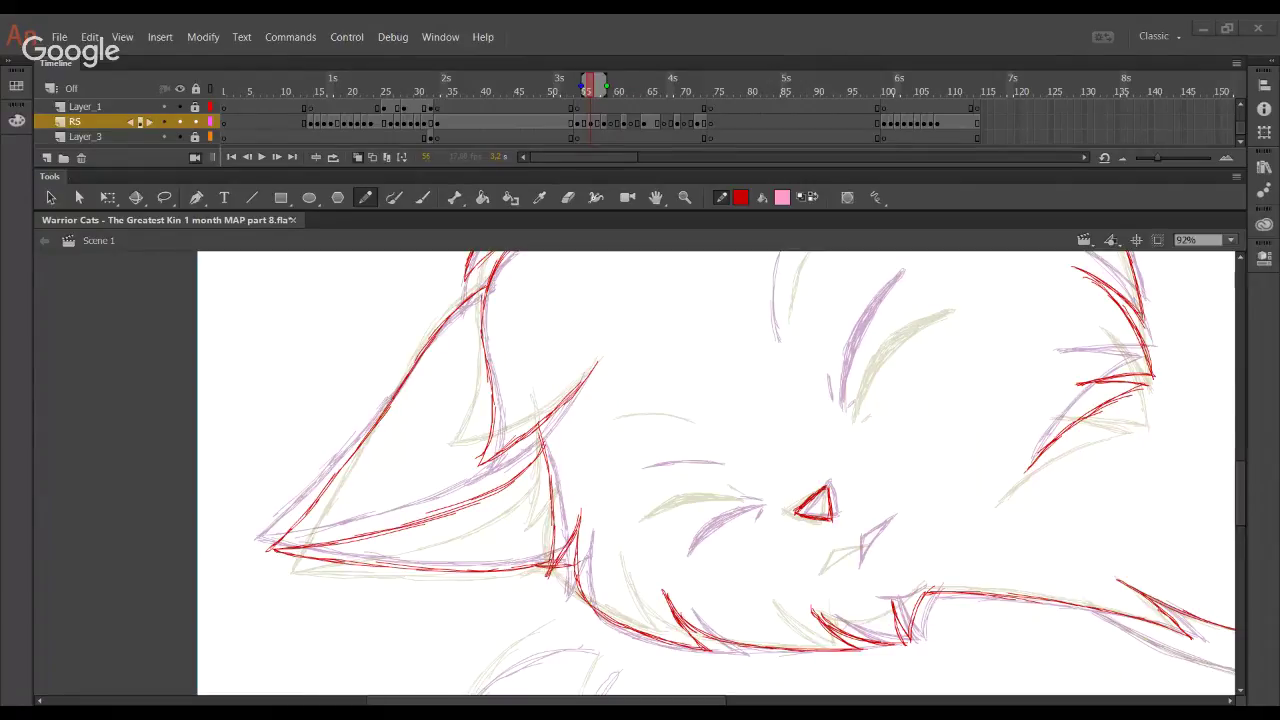
click(297, 485)
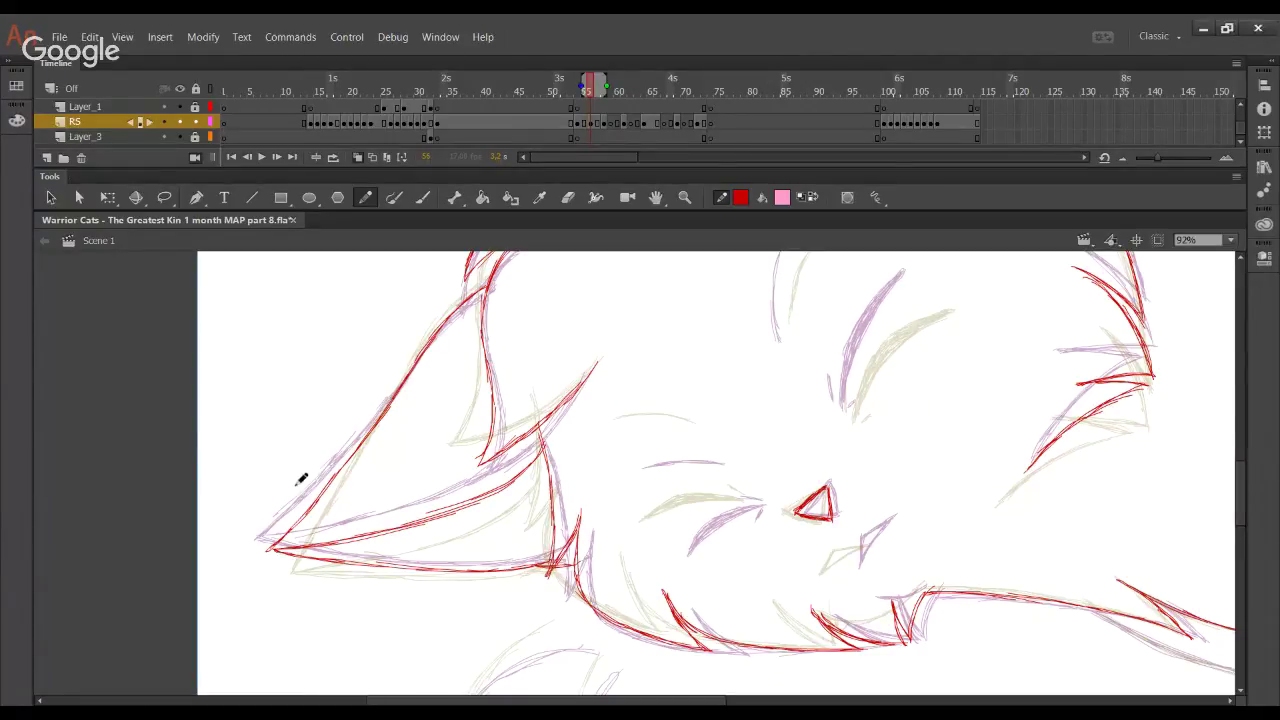
Sketch the small, pointed open mouth below the nose on frame 56, midway between the neighbouring drawings
key(space)
drag(576, 515, 385, 645)
mouse_move(585, 362)
mouse_down()
mouse_move(535, 524)
mouse_move(496, 562)
mouse_up()
drag(636, 525, 469, 322)
drag(520, 517, 396, 319)
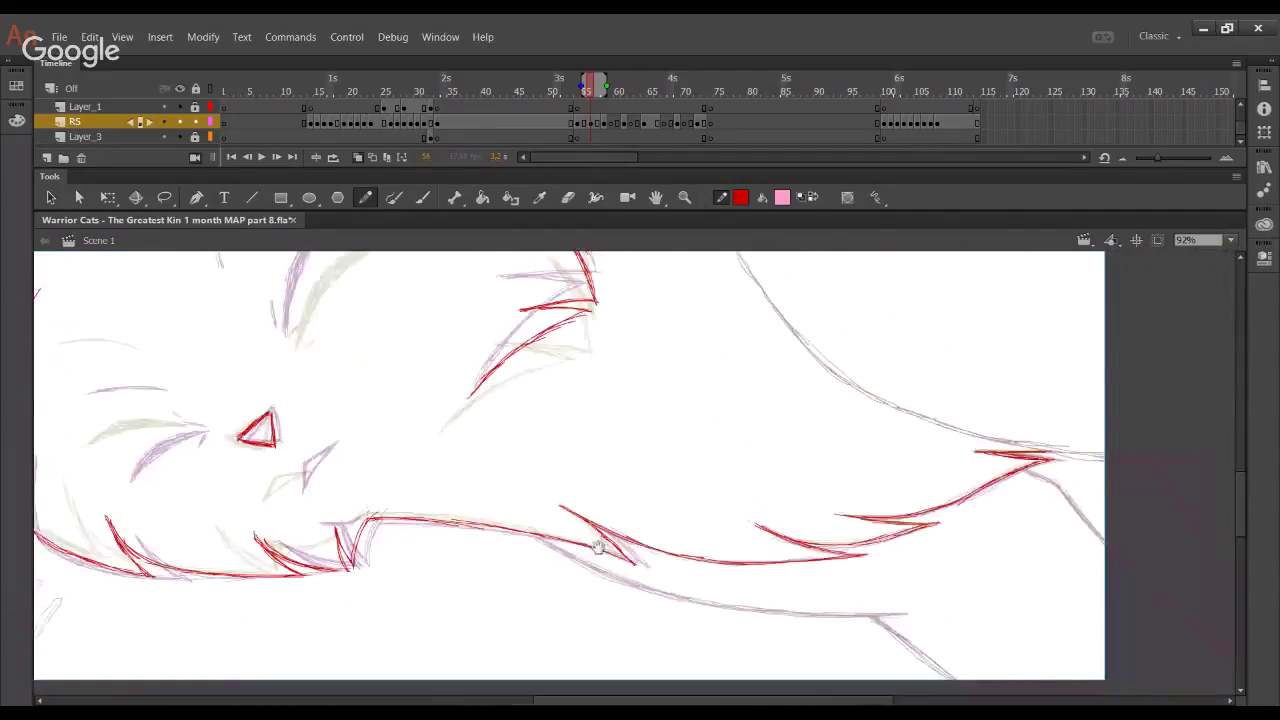
drag(598, 547, 340, 497)
drag(524, 503, 781, 628)
drag(325, 491, 557, 477)
key(z)
drag(343, 363, 762, 666)
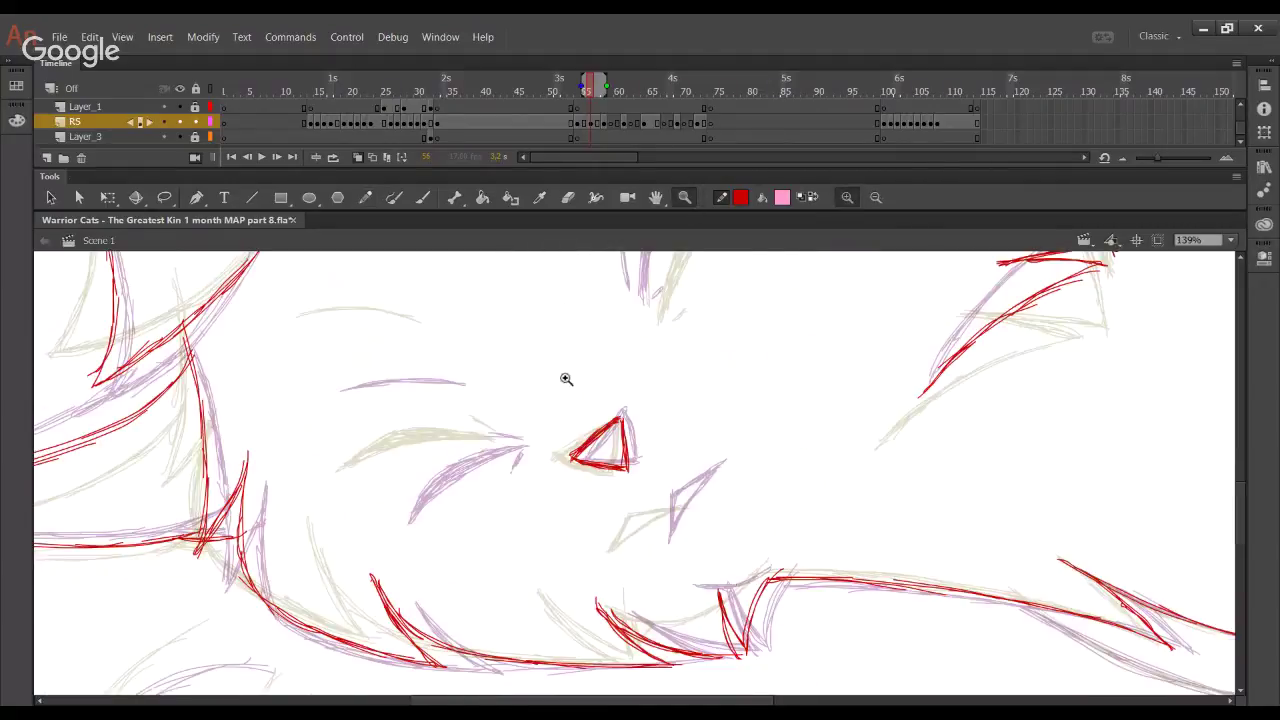
click(365, 197)
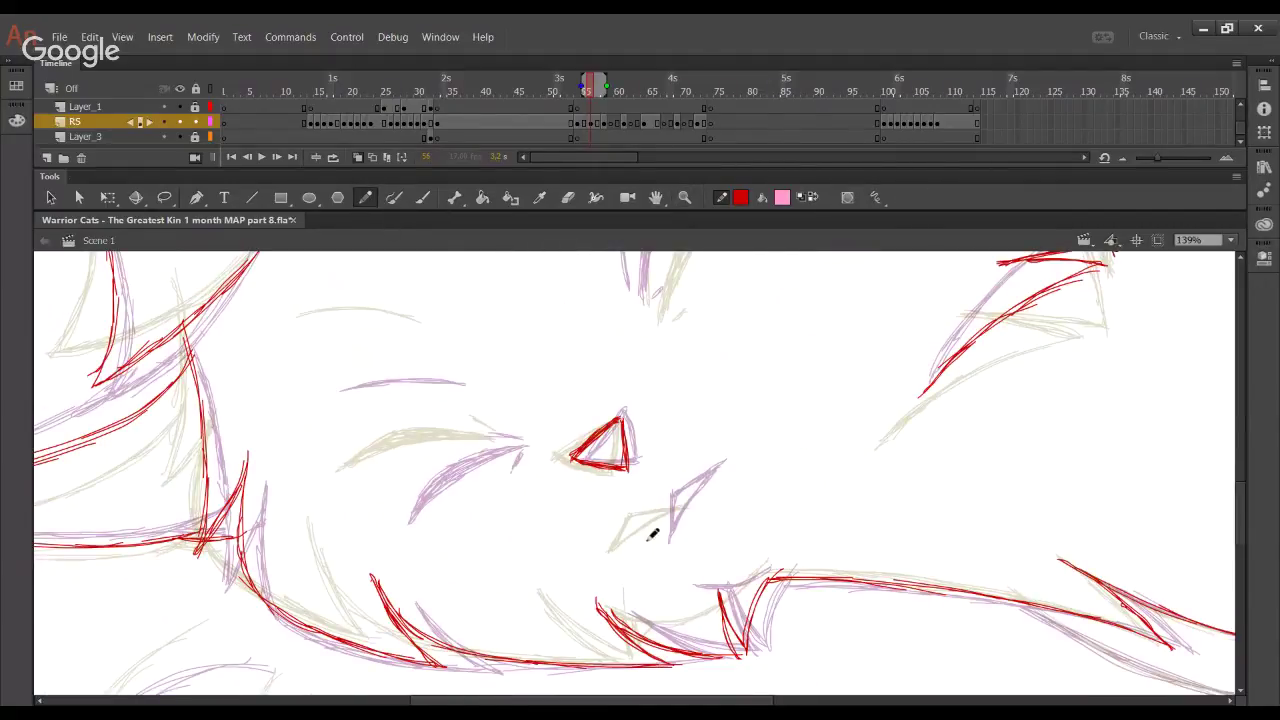
mouse_move(648, 542)
mouse_down()
mouse_move(661, 502)
mouse_move(700, 482)
mouse_move(658, 503)
mouse_up()
mouse_move(658, 503)
mouse_down()
mouse_move(713, 488)
mouse_move(651, 545)
mouse_up()
mouse_move(701, 493)
mouse_down()
mouse_move(658, 537)
mouse_move(713, 478)
mouse_move(674, 511)
mouse_move(715, 480)
mouse_move(694, 503)
mouse_up()
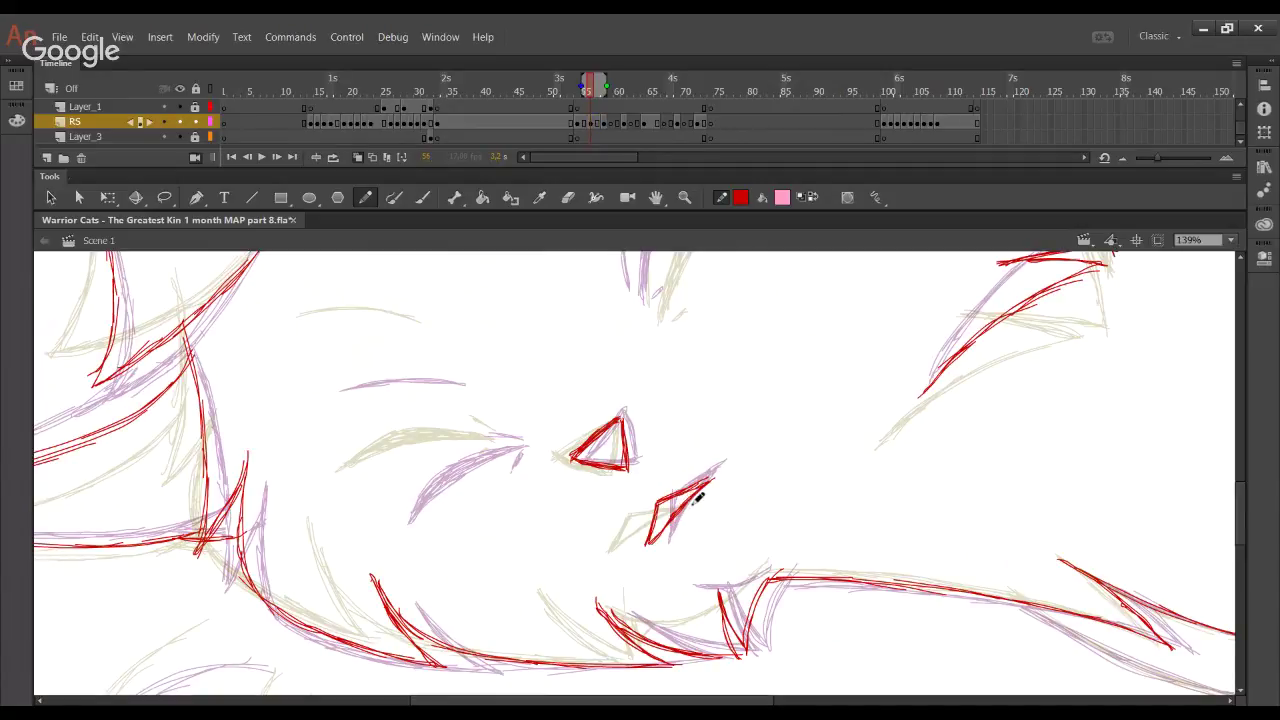
mouse_move(649, 548)
mouse_down()
mouse_move(657, 503)
mouse_move(648, 566)
mouse_up()
key(Delete)
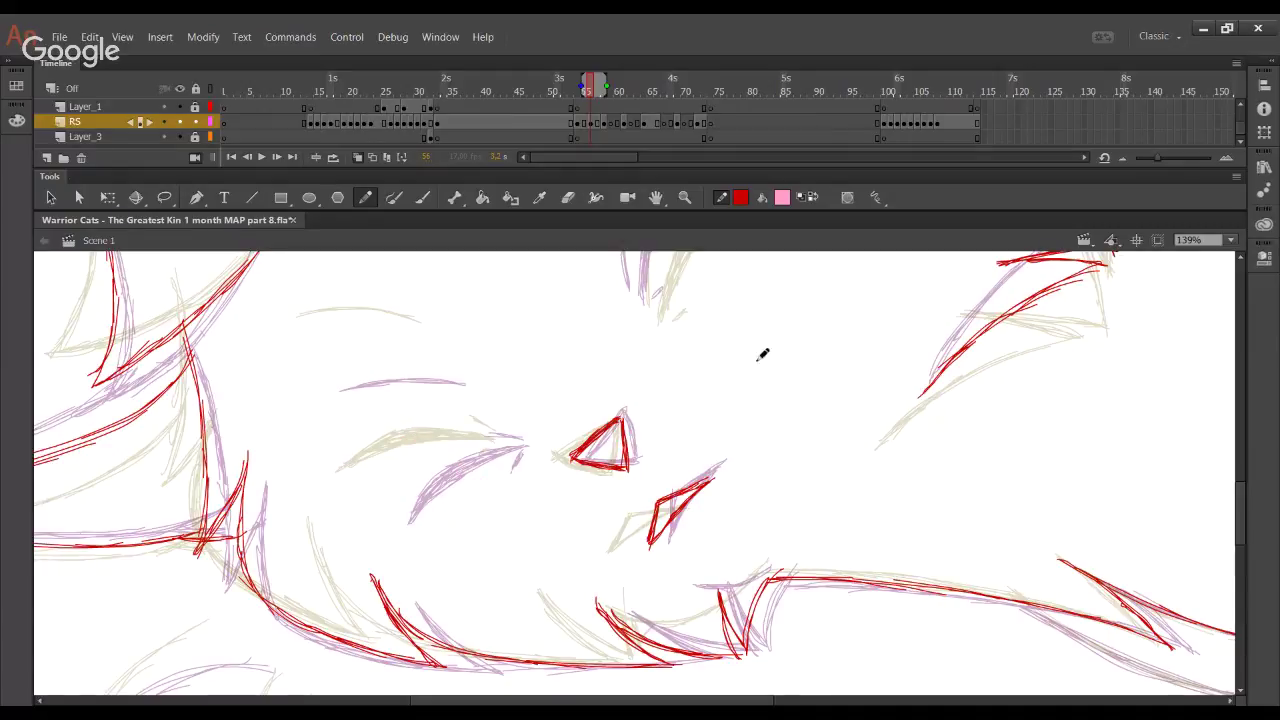
Sketch the closed eye above the nose as a thick curved lid with short marks at its inner corner on frame 56
key(space)
scroll(745, 510, up, 3)
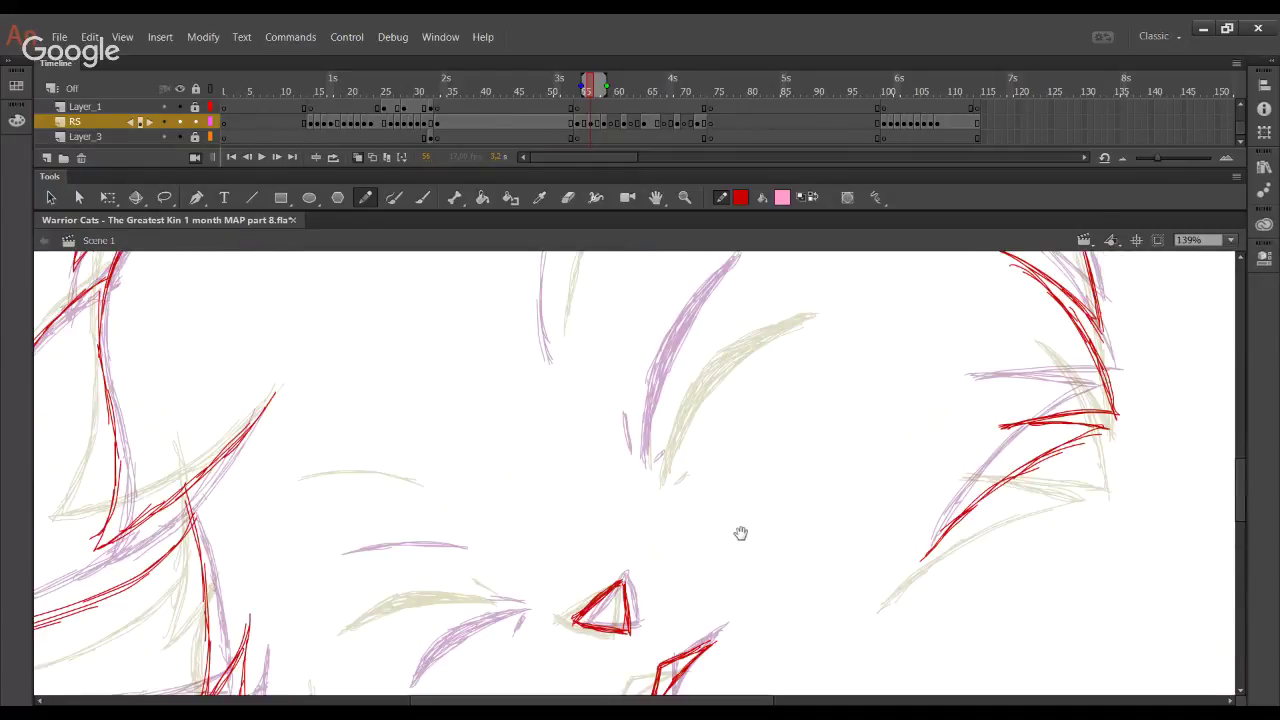
drag(740, 533, 736, 561)
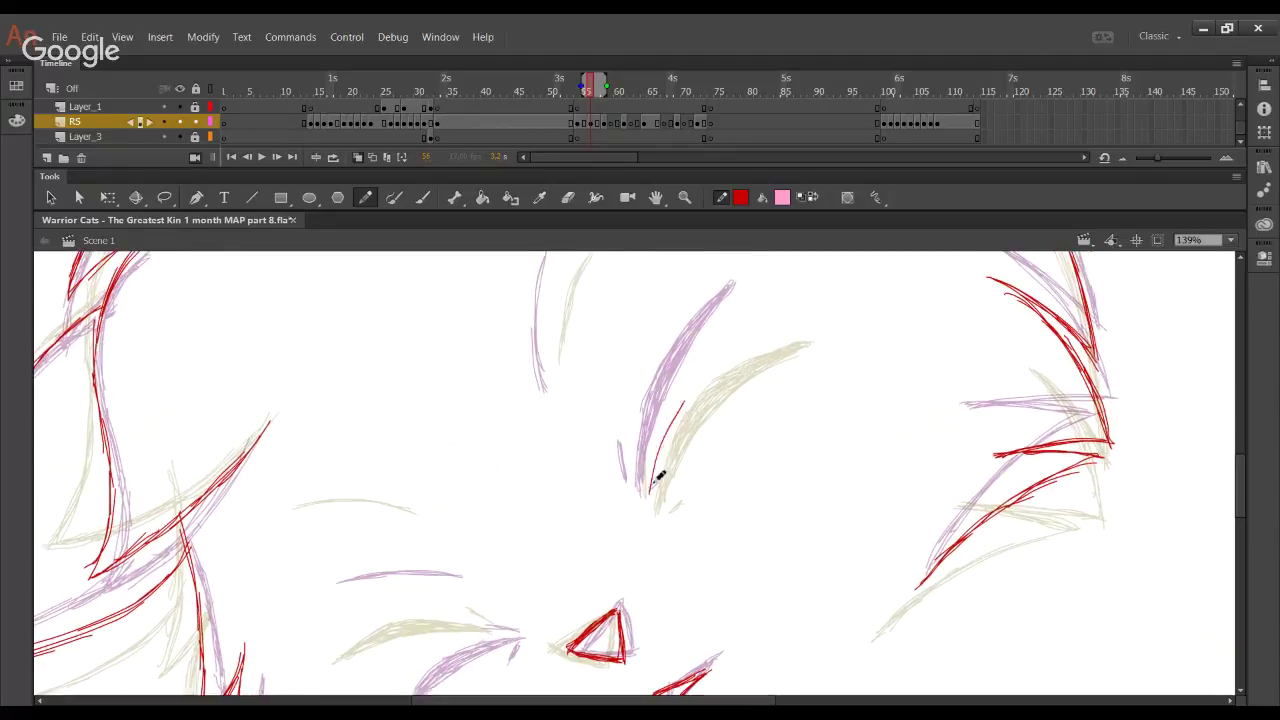
mouse_move(652, 490)
mouse_down()
mouse_move(730, 336)
mouse_move(697, 370)
mouse_move(770, 301)
mouse_up()
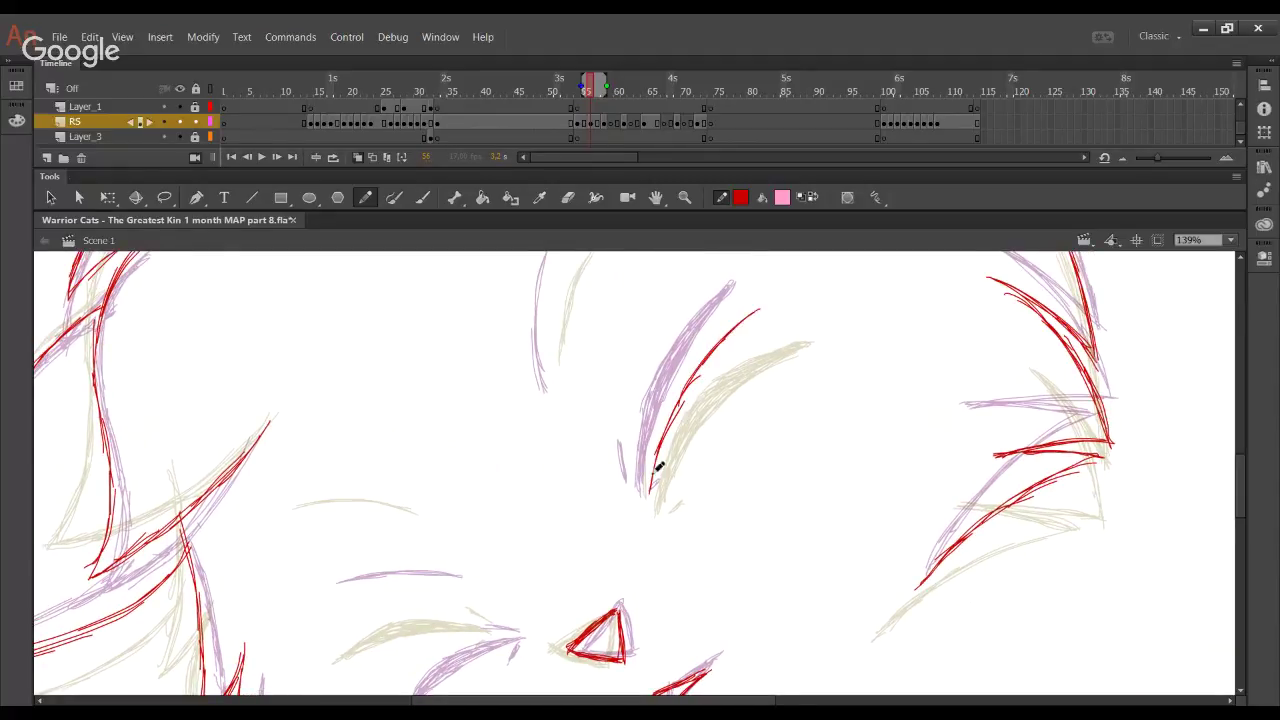
mouse_move(658, 450)
mouse_down()
mouse_move(651, 492)
mouse_move(687, 364)
mouse_move(662, 412)
mouse_move(670, 388)
mouse_move(663, 416)
mouse_move(697, 356)
mouse_move(661, 418)
mouse_move(728, 333)
mouse_move(683, 365)
mouse_move(758, 305)
mouse_move(679, 371)
mouse_move(654, 440)
mouse_up()
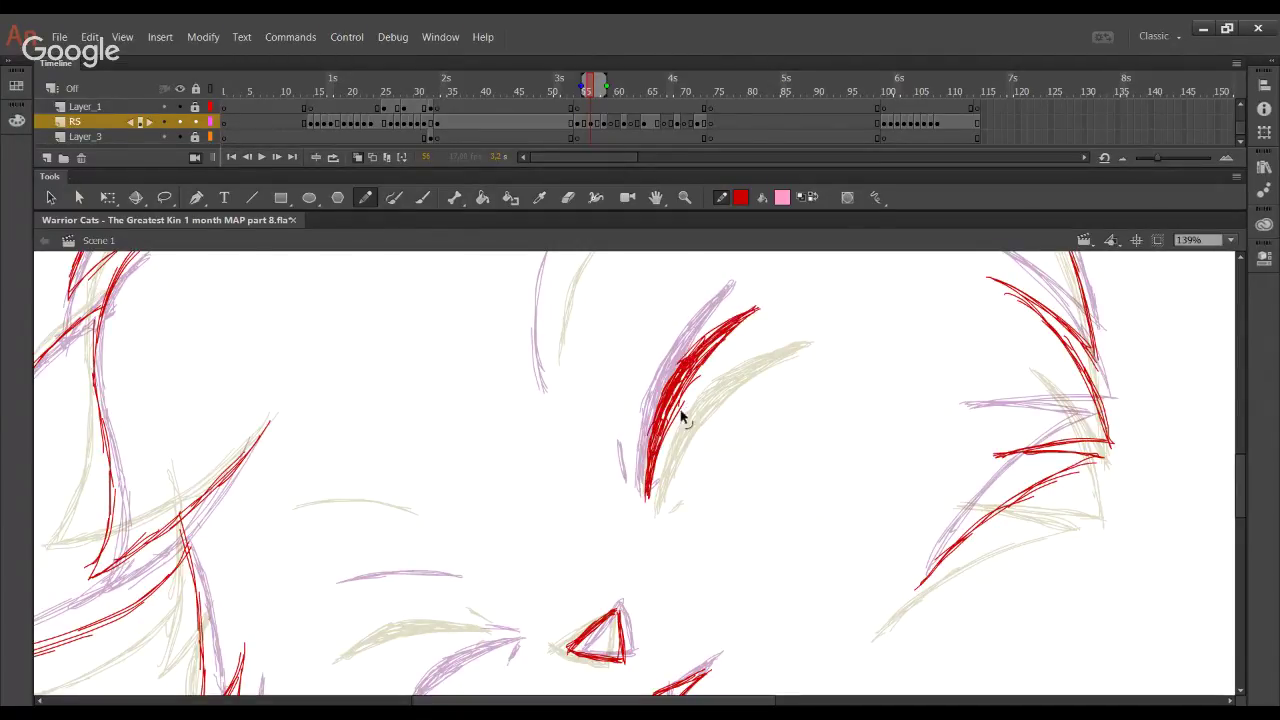
key(ctrl+z)
mouse_move(643, 472)
mouse_down()
mouse_move(640, 486)
mouse_move(665, 486)
mouse_up()
drag(611, 387, 630, 441)
Sketch the thin curved brow lines above both closed eyes on frame 56
drag(571, 436, 576, 326)
drag(569, 435, 594, 290)
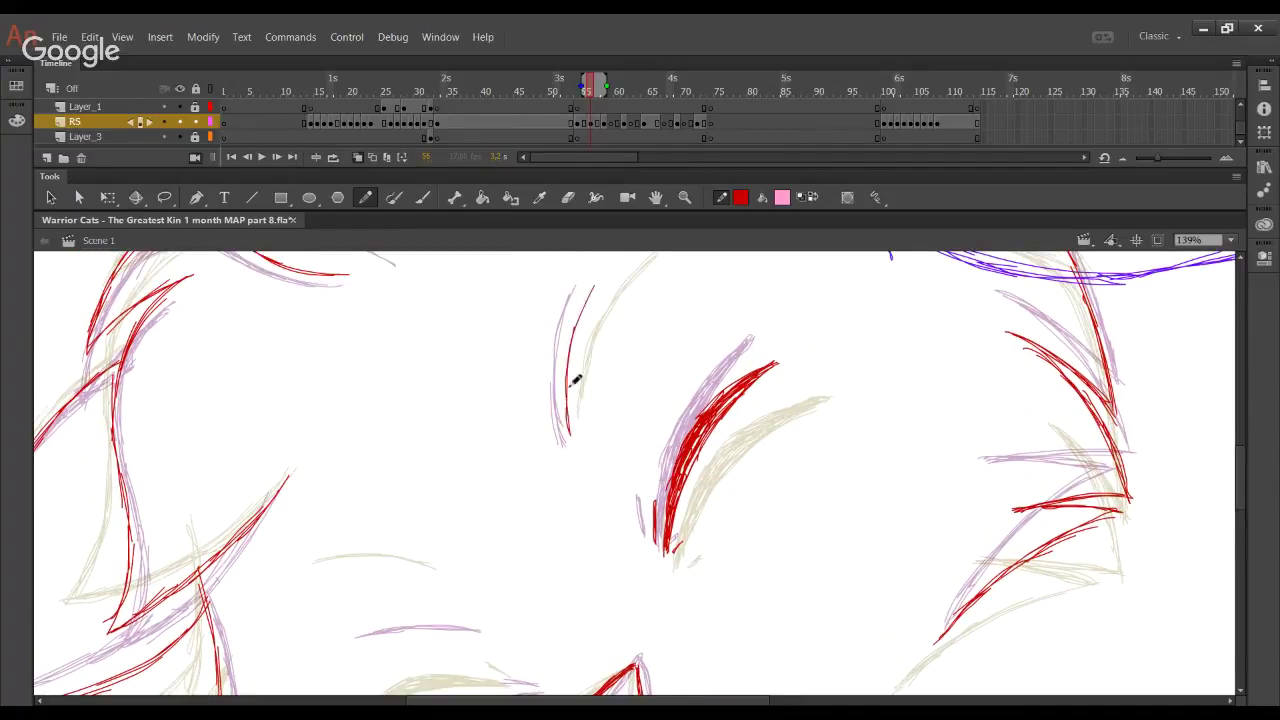
drag(571, 385, 606, 258)
drag(575, 344, 608, 254)
mouse_move(626, 446)
mouse_down()
mouse_move(769, 266)
mouse_move(718, 290)
mouse_up()
mouse_move(440, 455)
mouse_down()
mouse_move(551, 446)
mouse_move(508, 443)
mouse_move(520, 457)
mouse_move(558, 447)
mouse_move(567, 463)
mouse_up()
key(ctrl+z)
key(ctrl+z)
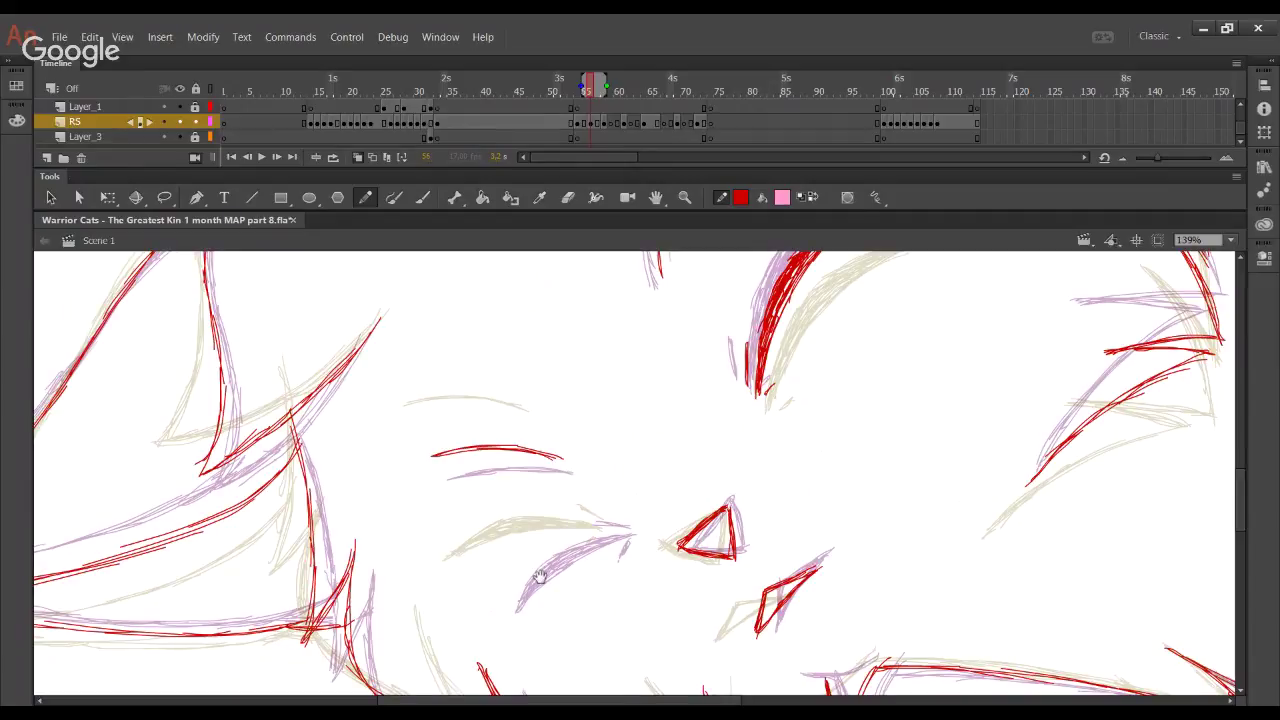
Sketch the closed eye nearest the lower ear as a thick curved lid with short corner marks on frame 56
mouse_move(540, 577)
mouse_down()
mouse_move(540, 471)
mouse_move(526, 446)
mouse_move(514, 474)
mouse_move(557, 443)
mouse_move(522, 467)
mouse_move(530, 448)
mouse_move(502, 486)
mouse_move(548, 438)
mouse_move(519, 469)
mouse_move(563, 432)
mouse_move(606, 424)
mouse_up()
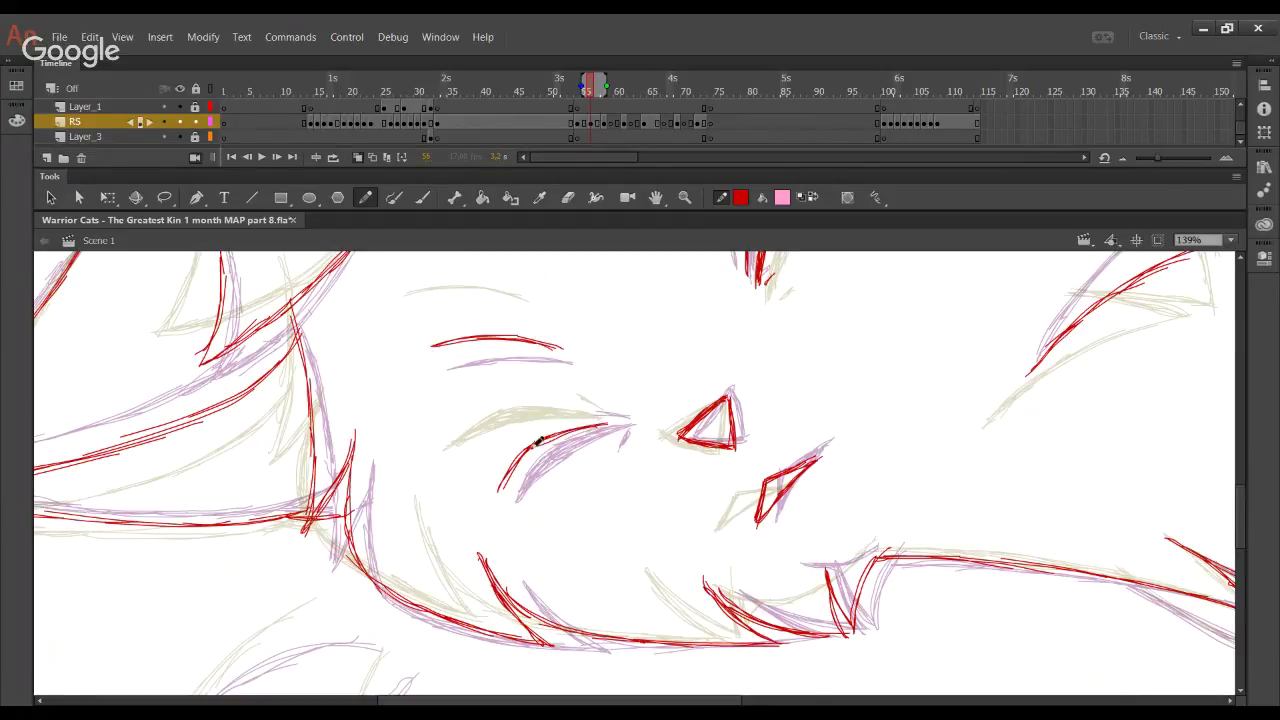
mouse_move(506, 475)
mouse_down()
mouse_move(565, 432)
mouse_move(520, 464)
mouse_move(582, 430)
mouse_move(496, 481)
mouse_move(552, 431)
mouse_move(521, 452)
mouse_move(549, 434)
mouse_move(531, 440)
mouse_move(588, 423)
mouse_move(531, 437)
mouse_move(582, 422)
mouse_up()
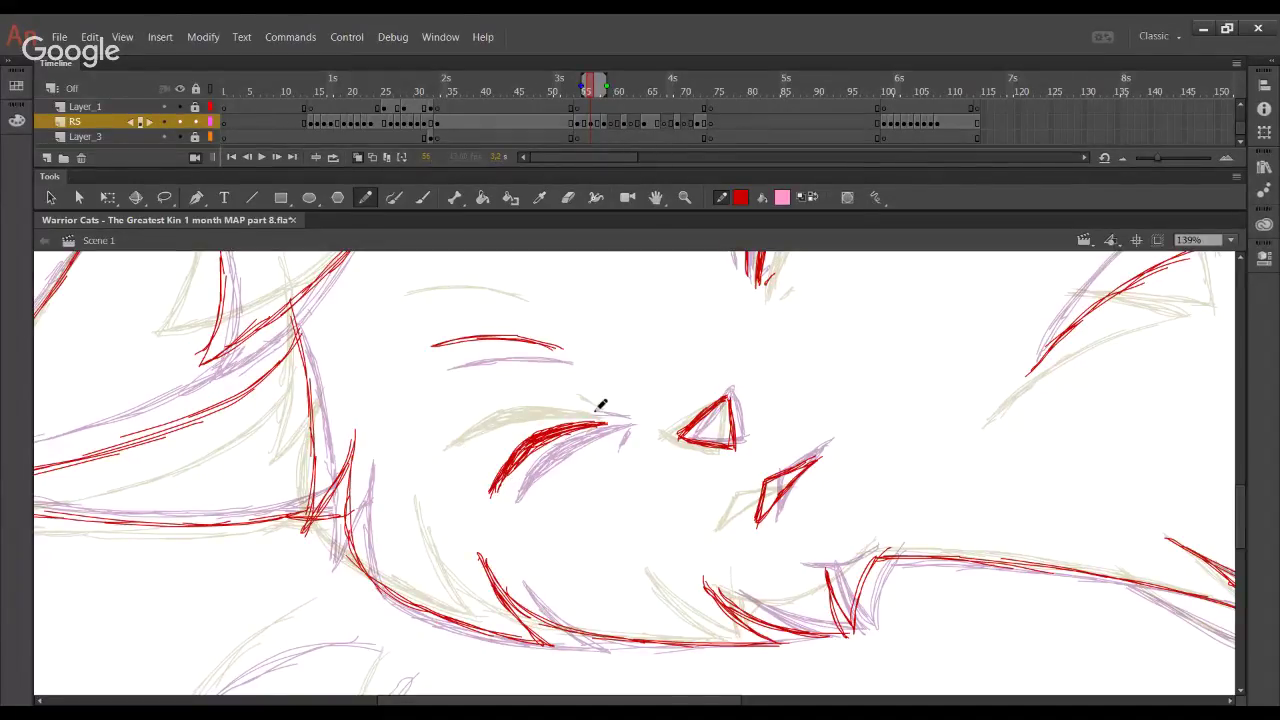
drag(578, 408, 606, 418)
drag(783, 408, 680, 531)
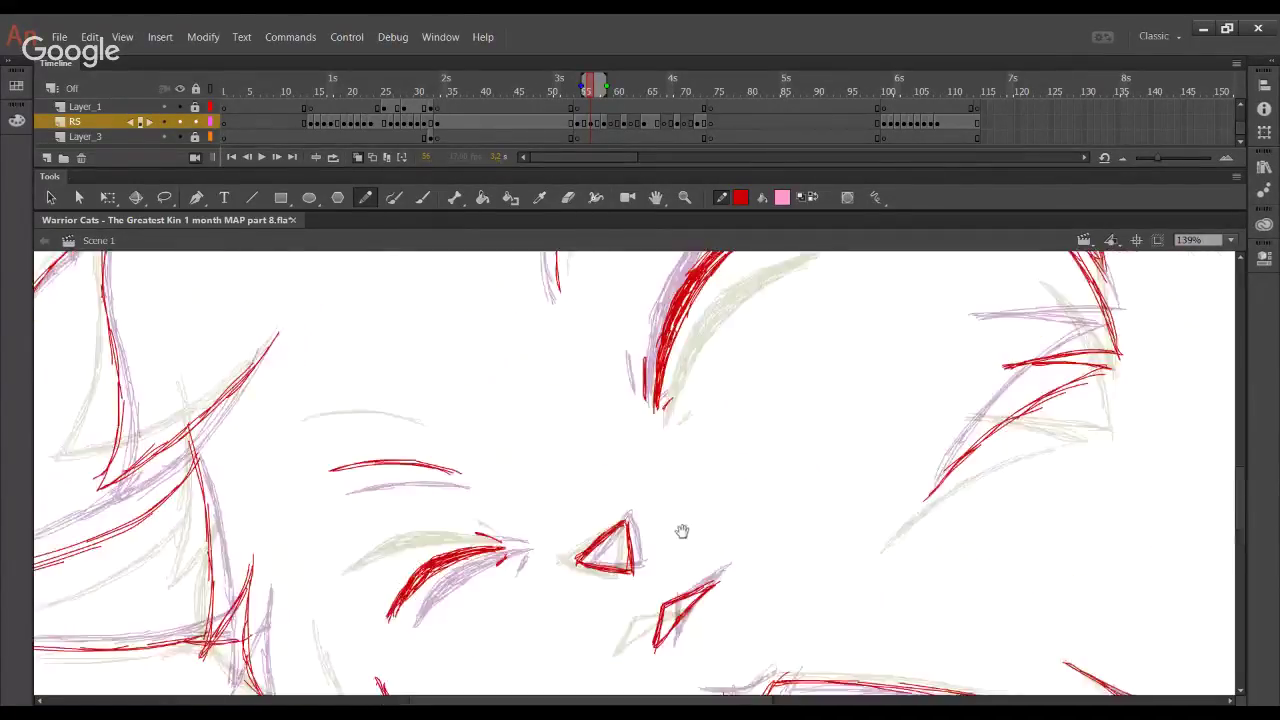
mouse_move(838, 380)
mouse_down()
mouse_move(729, 474)
mouse_move(675, 650)
mouse_up()
mouse_move(850, 265)
mouse_down()
mouse_move(772, 438)
mouse_move(705, 497)
mouse_up()
drag(398, 641, 803, 239)
drag(625, 608, 736, 418)
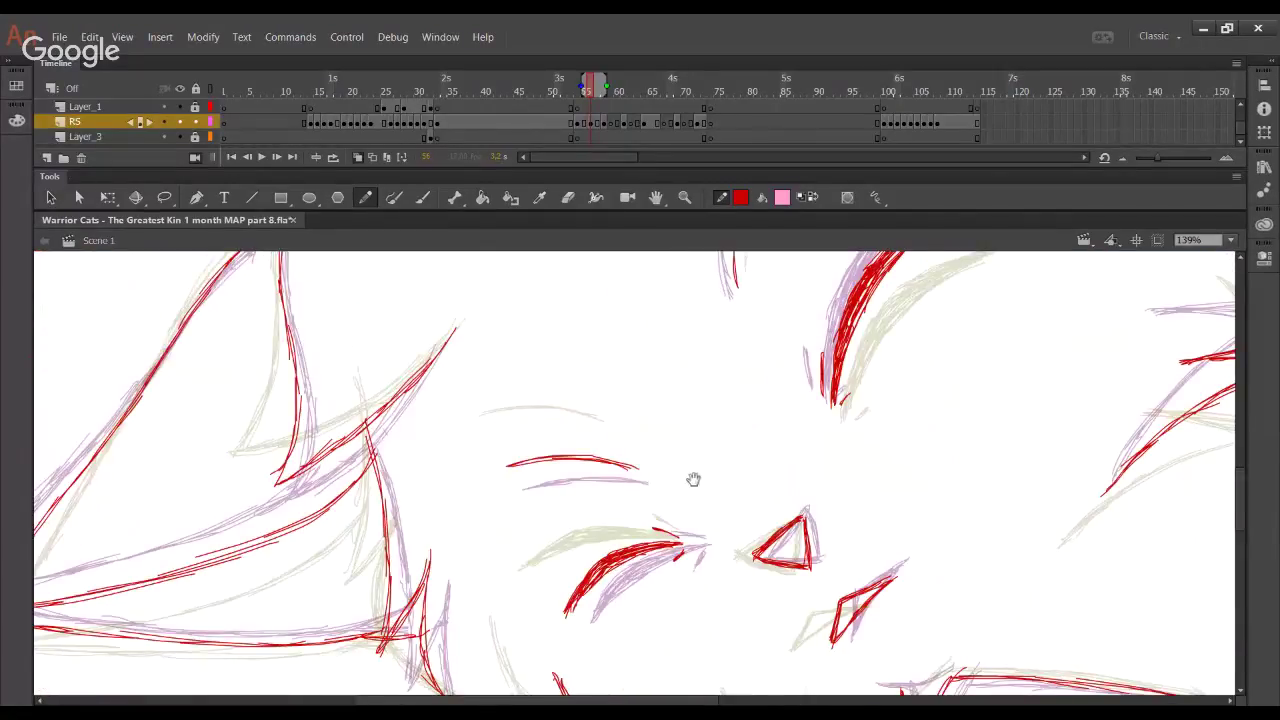
drag(744, 468, 730, 456)
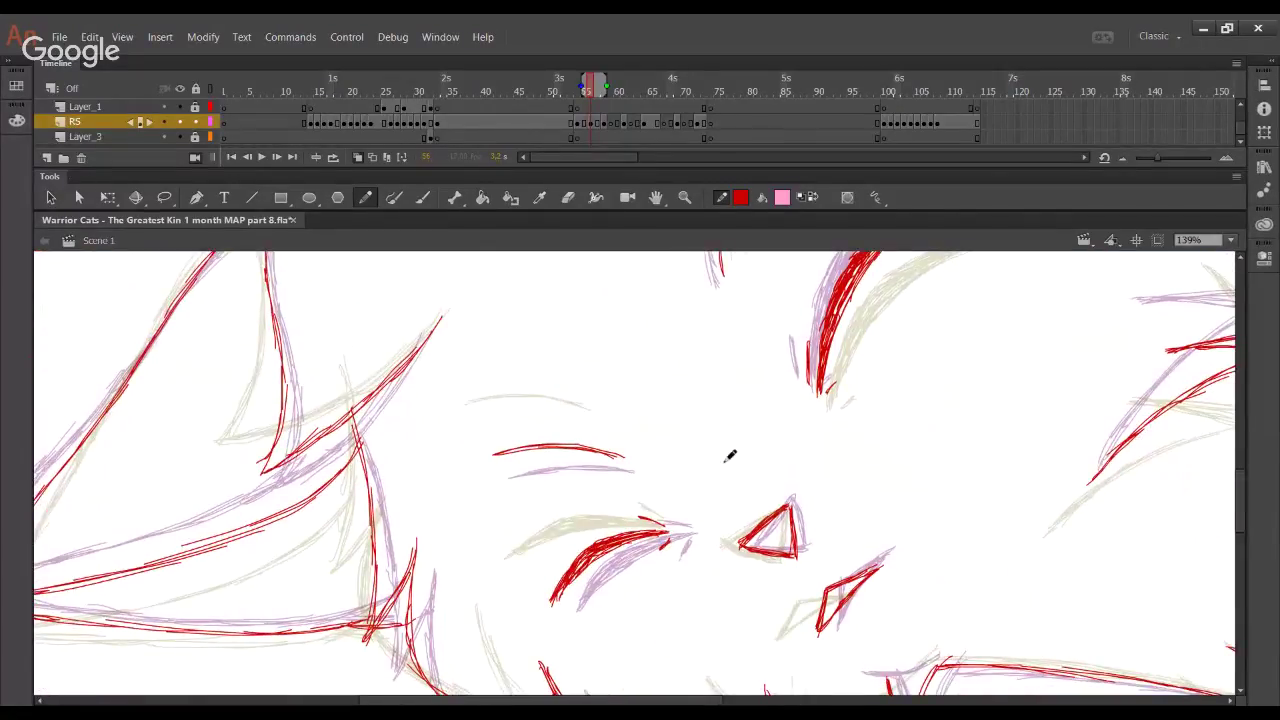
Go to frame 59 on the RS layer and sketch the triangular nose midway between the neighbouring drawings
click(612, 122)
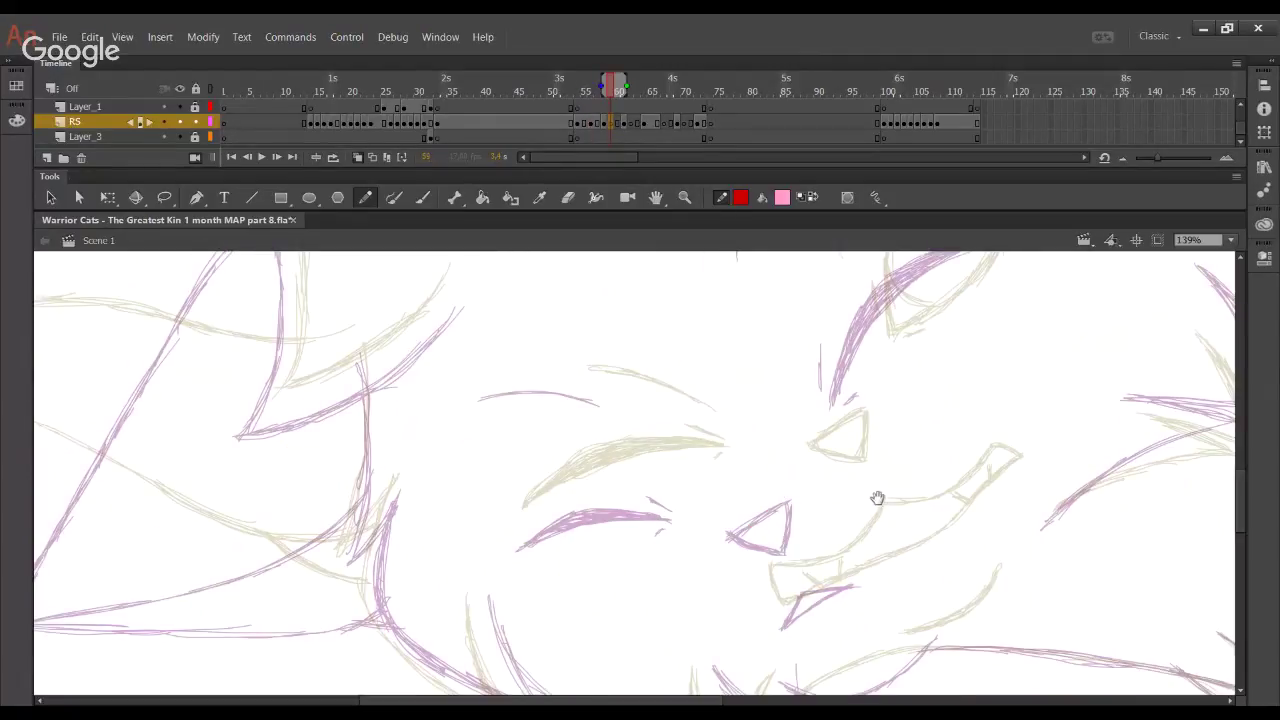
mouse_move(874, 496)
mouse_down()
mouse_move(686, 480)
mouse_move(621, 498)
mouse_up()
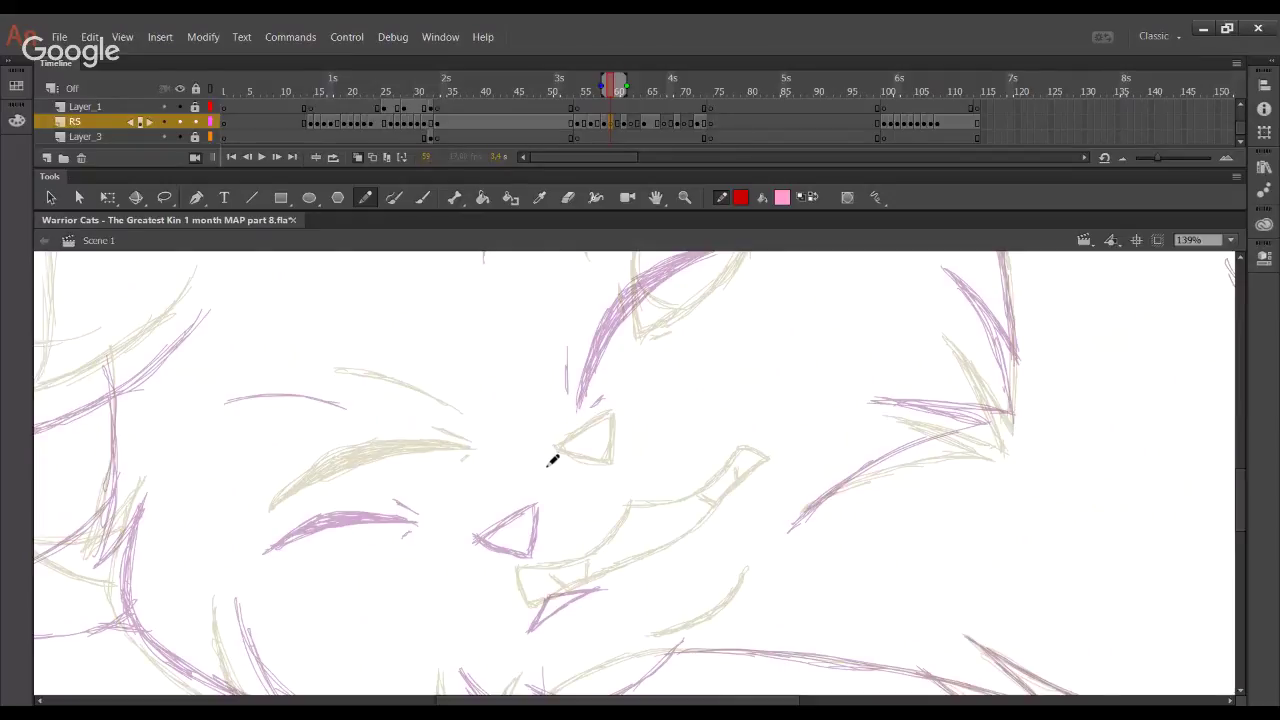
mouse_move(543, 470)
mouse_down()
mouse_move(575, 453)
mouse_move(528, 472)
mouse_move(556, 477)
mouse_move(540, 494)
mouse_move(557, 474)
mouse_move(515, 502)
mouse_move(562, 466)
mouse_move(522, 493)
mouse_move(551, 511)
mouse_move(519, 508)
mouse_move(513, 494)
mouse_move(551, 511)
mouse_move(567, 464)
mouse_up()
key(ctrl+z)
key(ctrl+z)
key(ctrl+z)
key(ctrl+z)
key(ctrl+z)
key(ctrl+z)
drag(561, 510, 567, 470)
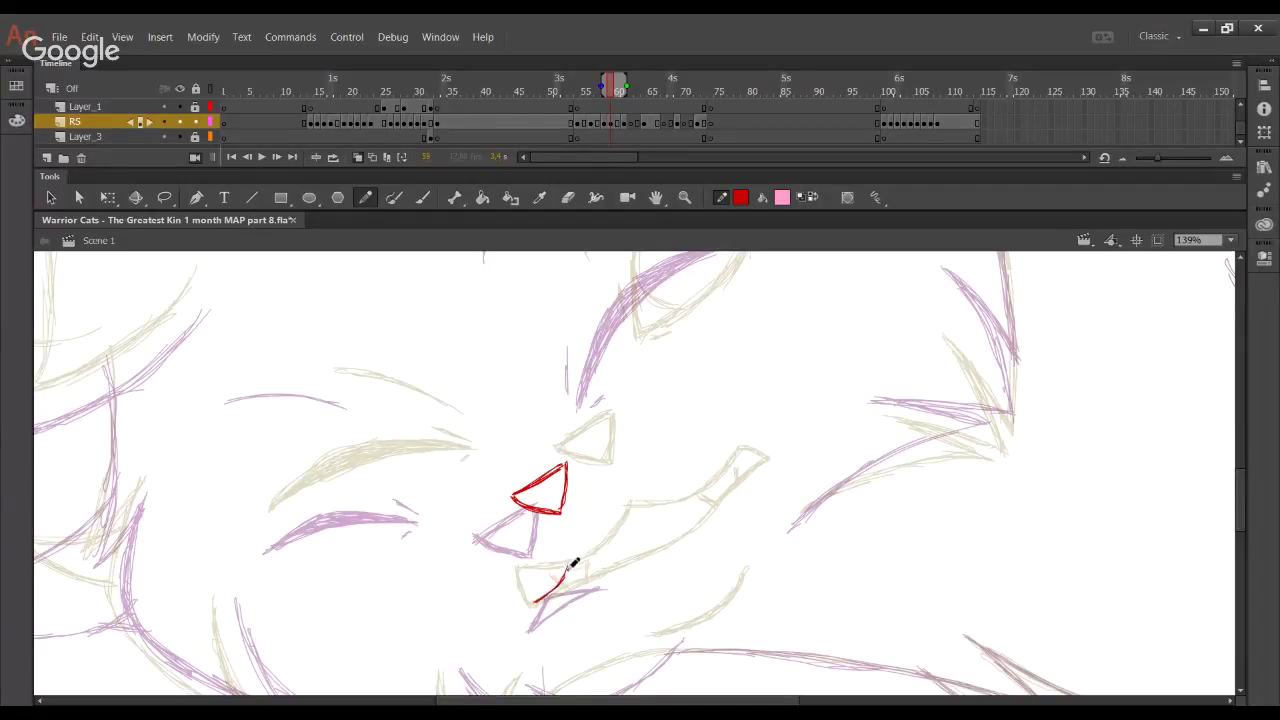
Sketch the mouth's upper line beneath the nose on frame 59, from the lower corner through the centre to the far corner
drag(573, 561, 549, 594)
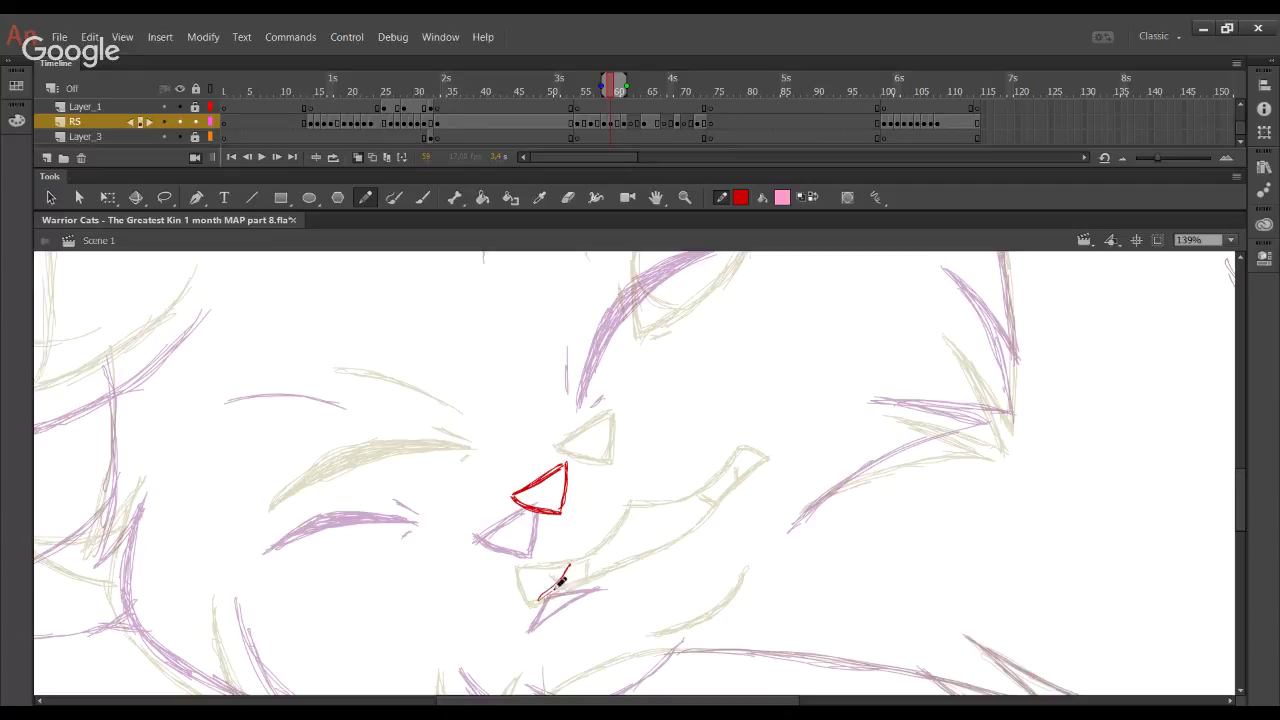
key(ctrl+z)
mouse_move(541, 597)
mouse_down()
mouse_move(578, 554)
mouse_move(543, 590)
mouse_move(618, 554)
mouse_move(626, 570)
mouse_move(600, 544)
mouse_move(655, 514)
mouse_up()
key(ctrl+z)
key(ctrl+z)
key(ctrl+z)
key(ctrl+z)
mouse_move(578, 555)
mouse_down()
mouse_move(656, 512)
mouse_move(648, 520)
mouse_up()
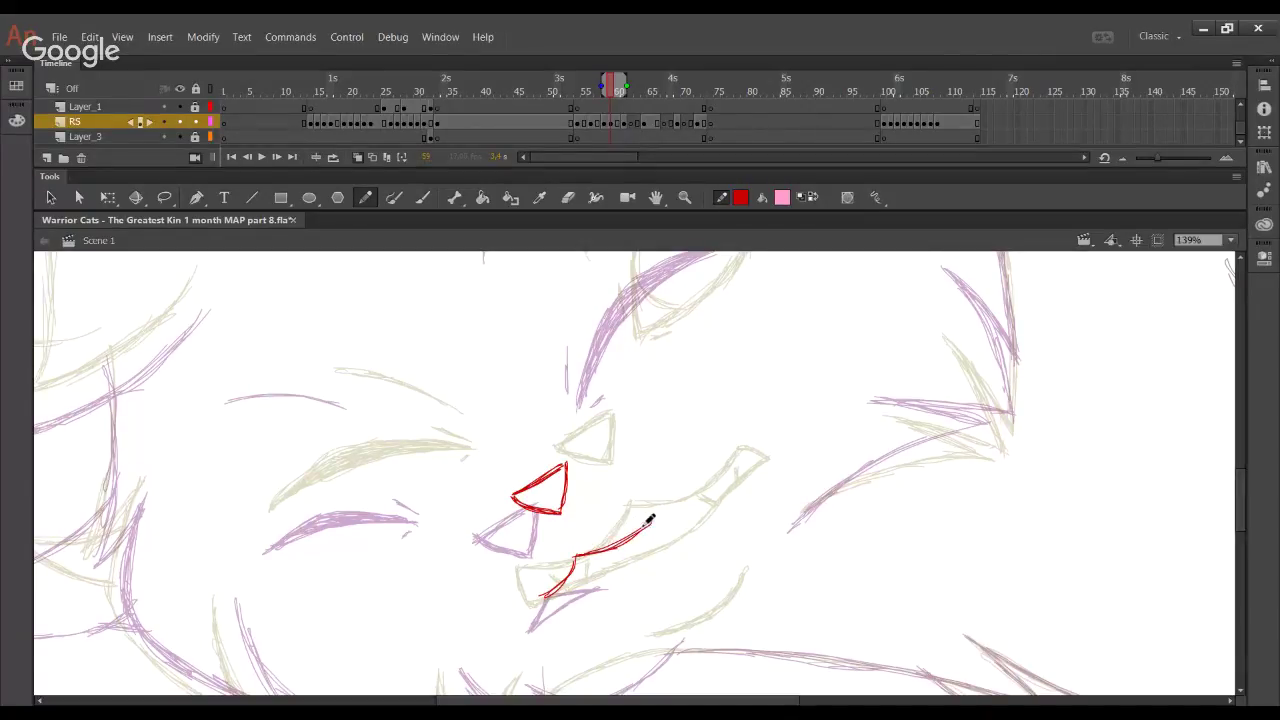
key(ctrl+z)
key(ctrl+z)
drag(578, 555, 640, 533)
drag(578, 555, 676, 514)
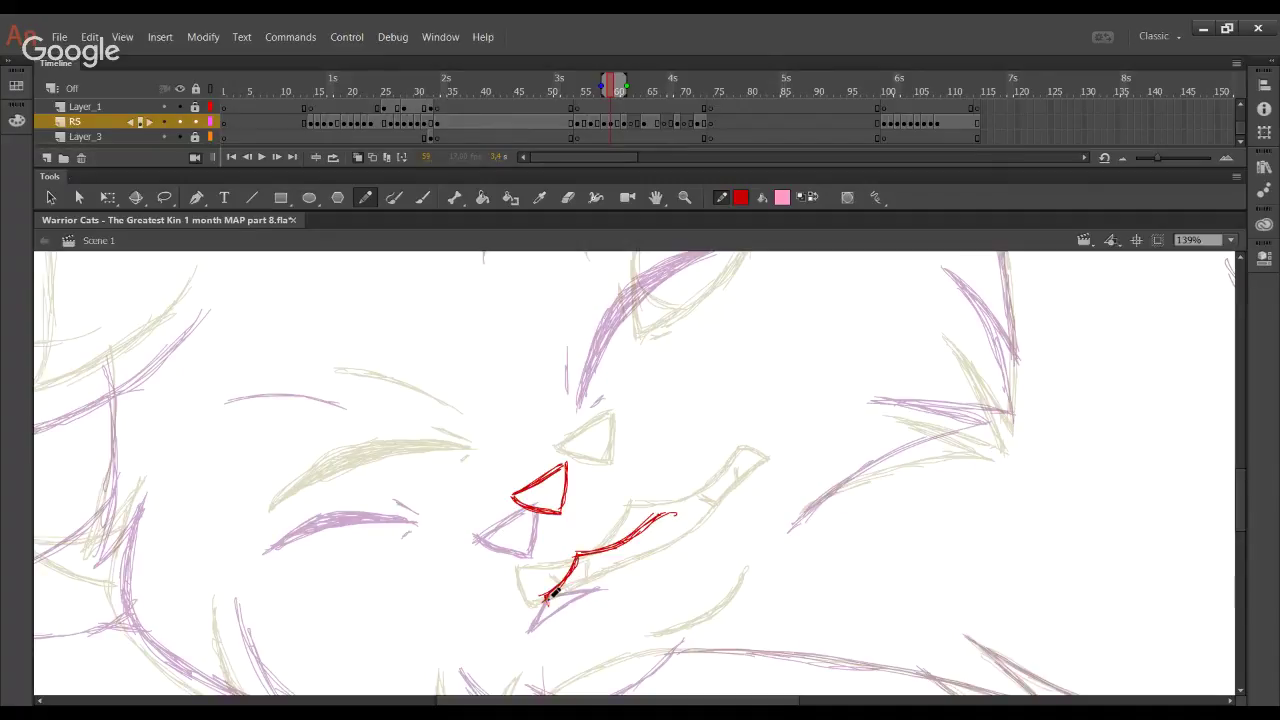
Complete the mouth on frame 59 with its lower line and short marks inside both corners
mouse_move(543, 606)
mouse_down()
mouse_move(655, 552)
mouse_move(610, 580)
mouse_move(684, 512)
mouse_up()
key(ctrl+z)
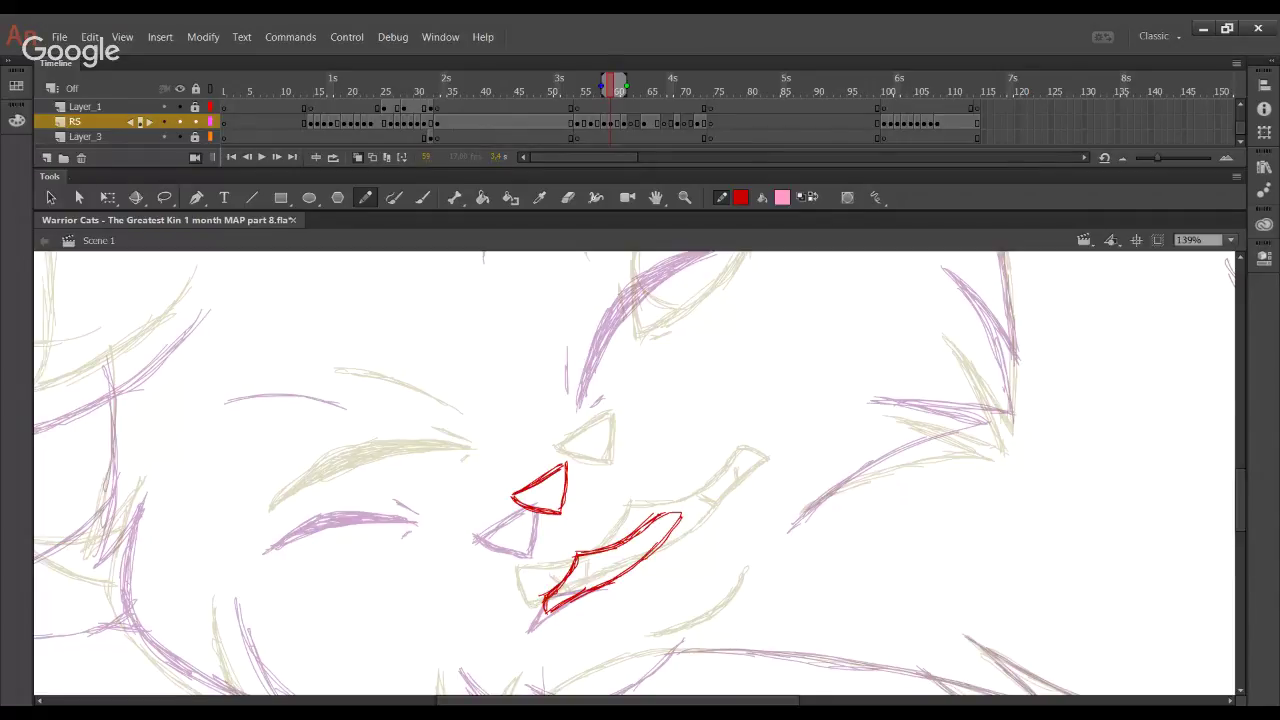
click(2, 486)
key(space)
drag(611, 509, 578, 493)
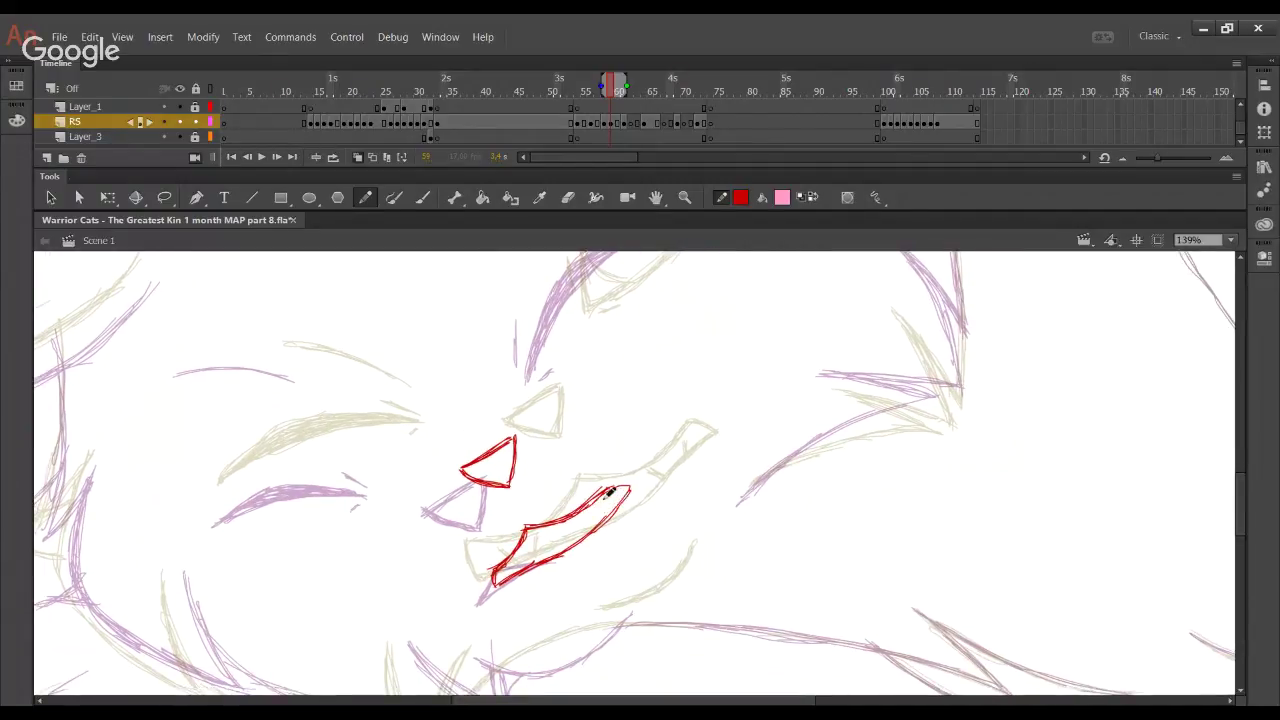
drag(505, 567, 509, 580)
Sketch the curved chin line below the mouth, midway between the neighbouring drawings
key(space)
mouse_move(581, 612)
mouse_down()
mouse_move(509, 574)
mouse_move(478, 604)
mouse_move(530, 600)
mouse_up()
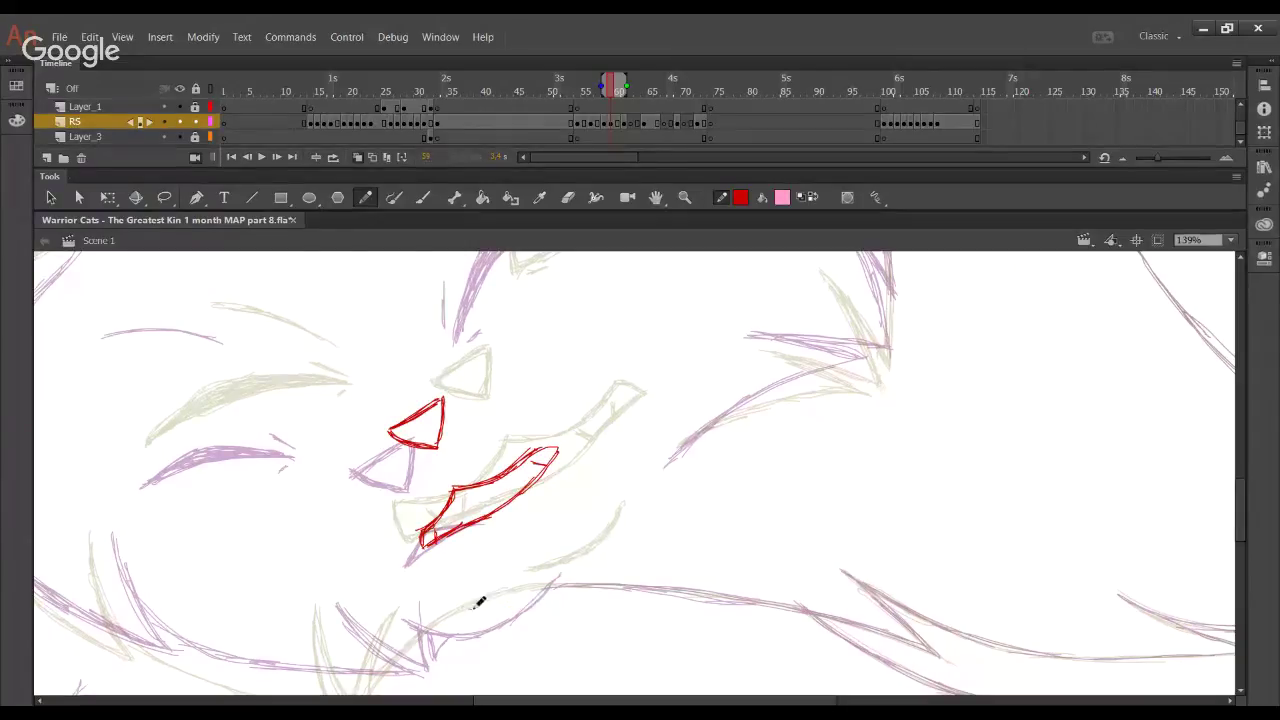
mouse_move(478, 602)
mouse_down()
mouse_move(566, 574)
mouse_move(591, 543)
mouse_up()
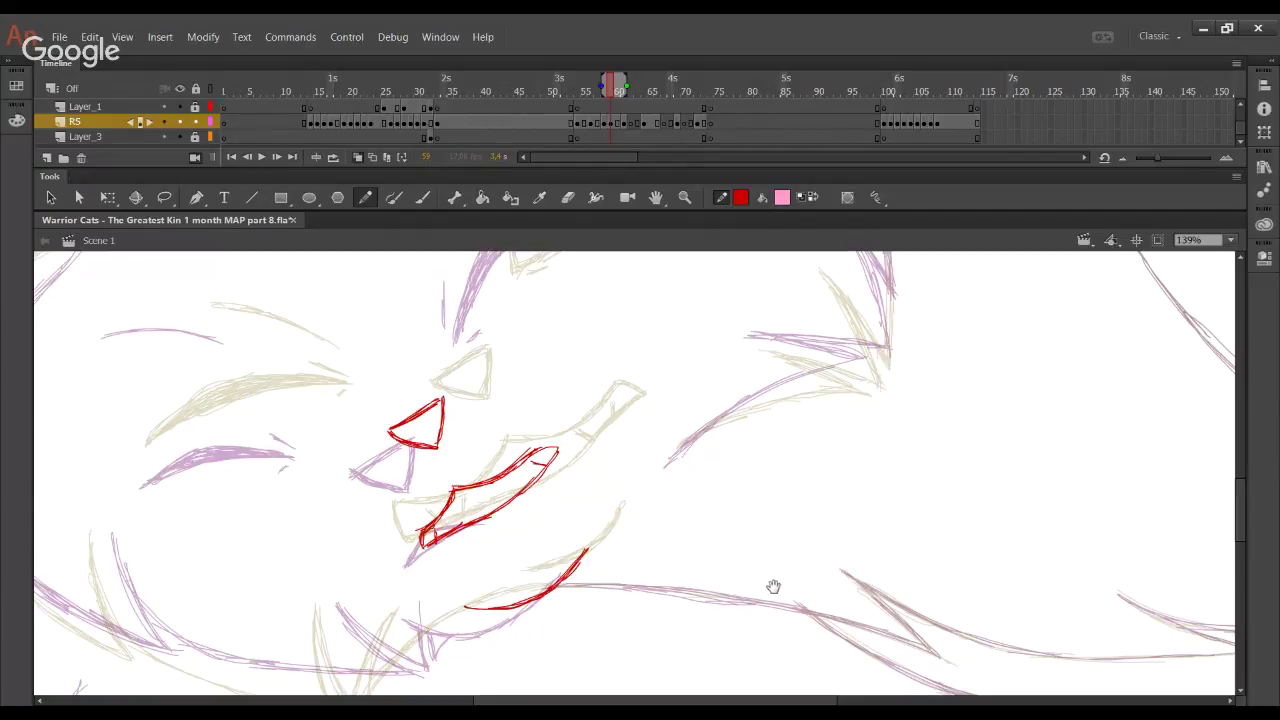
Sketch the side of the face beside the lower ear, ending in a zigzag cheek fur point
drag(773, 586, 364, 536)
drag(182, 538, 649, 536)
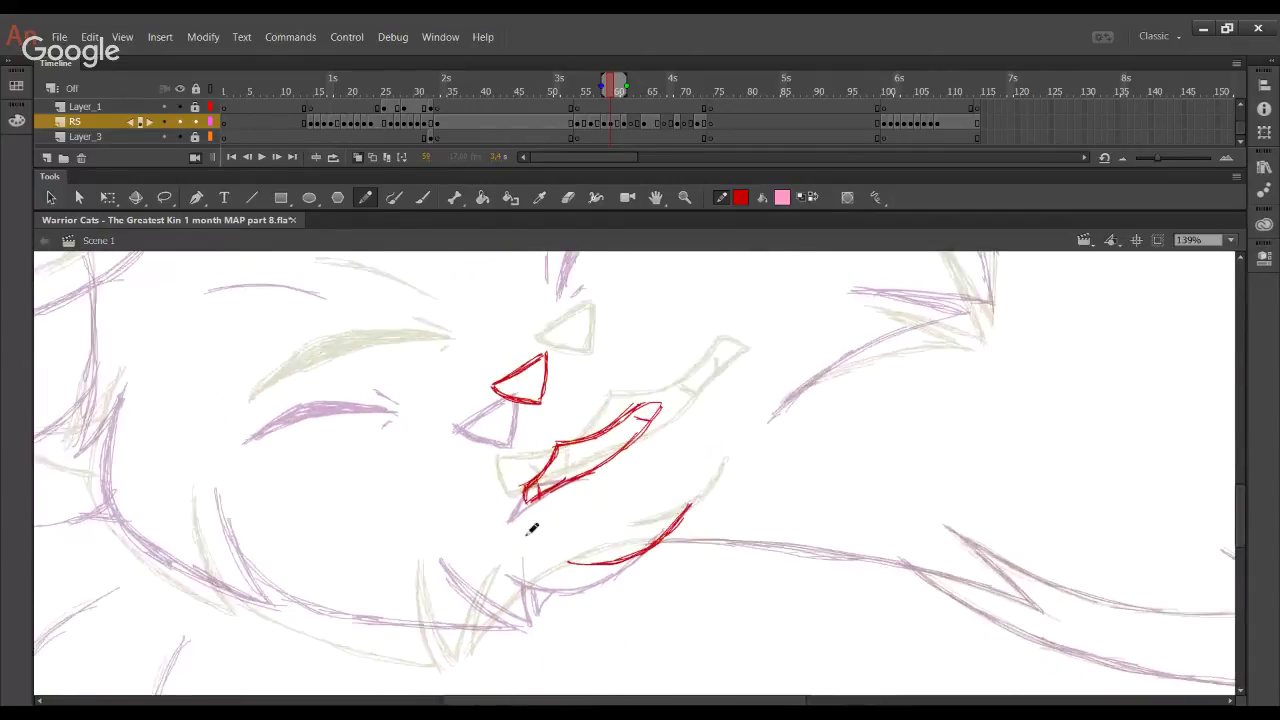
drag(308, 533, 520, 632)
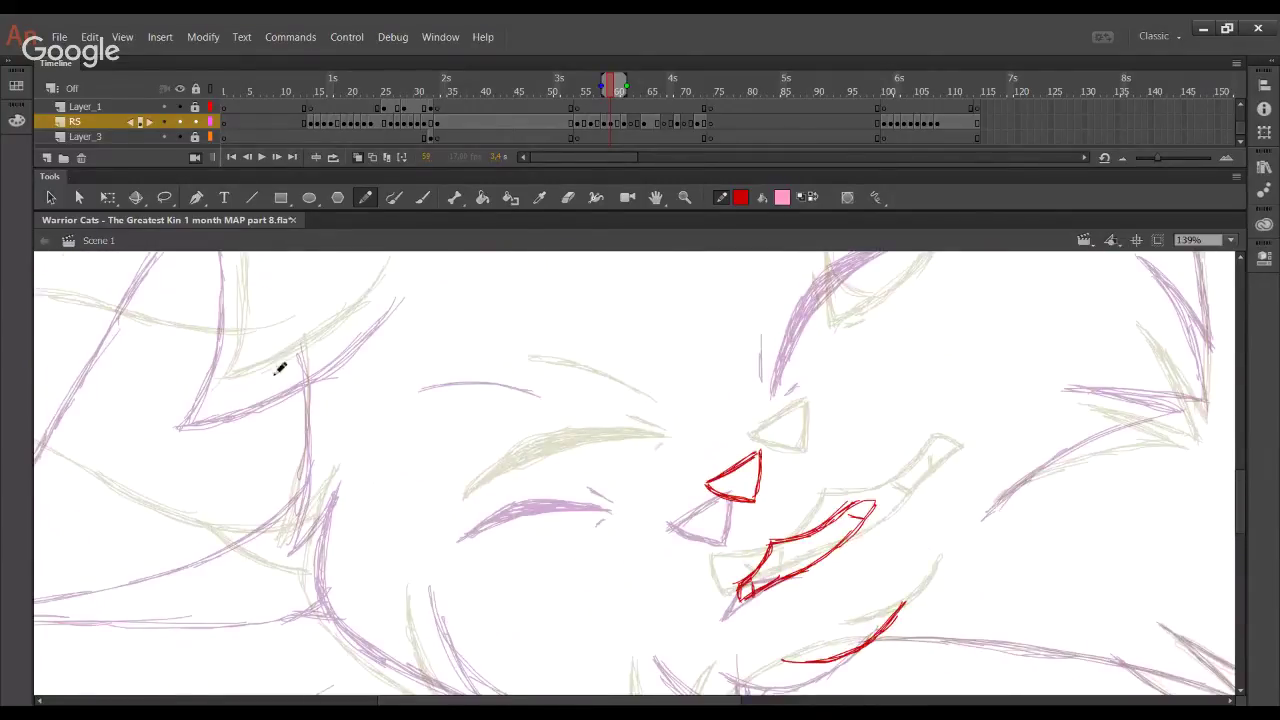
drag(304, 342, 310, 462)
key(ctrl+z)
key(ctrl+z)
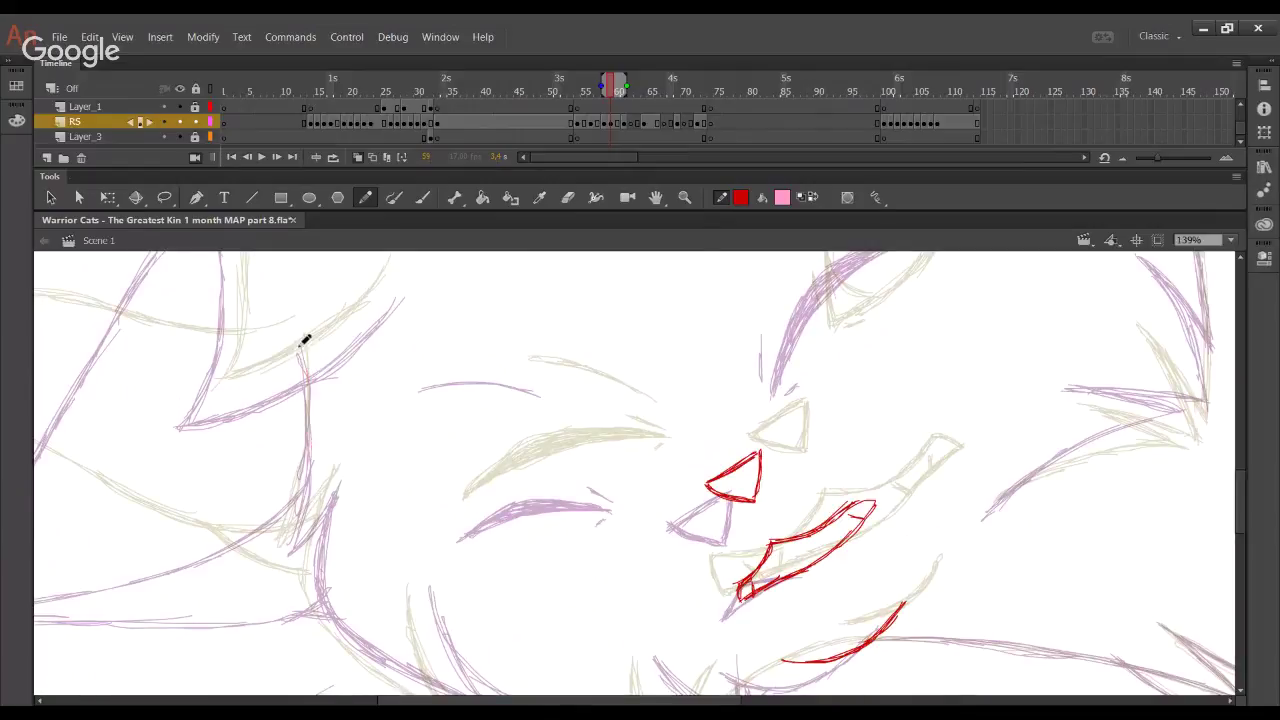
mouse_move(300, 347)
mouse_down()
mouse_move(307, 487)
mouse_move(313, 453)
mouse_move(288, 546)
mouse_move(335, 496)
mouse_up()
key(ctrl+z)
drag(285, 551, 338, 481)
key(space)
drag(384, 385, 381, 270)
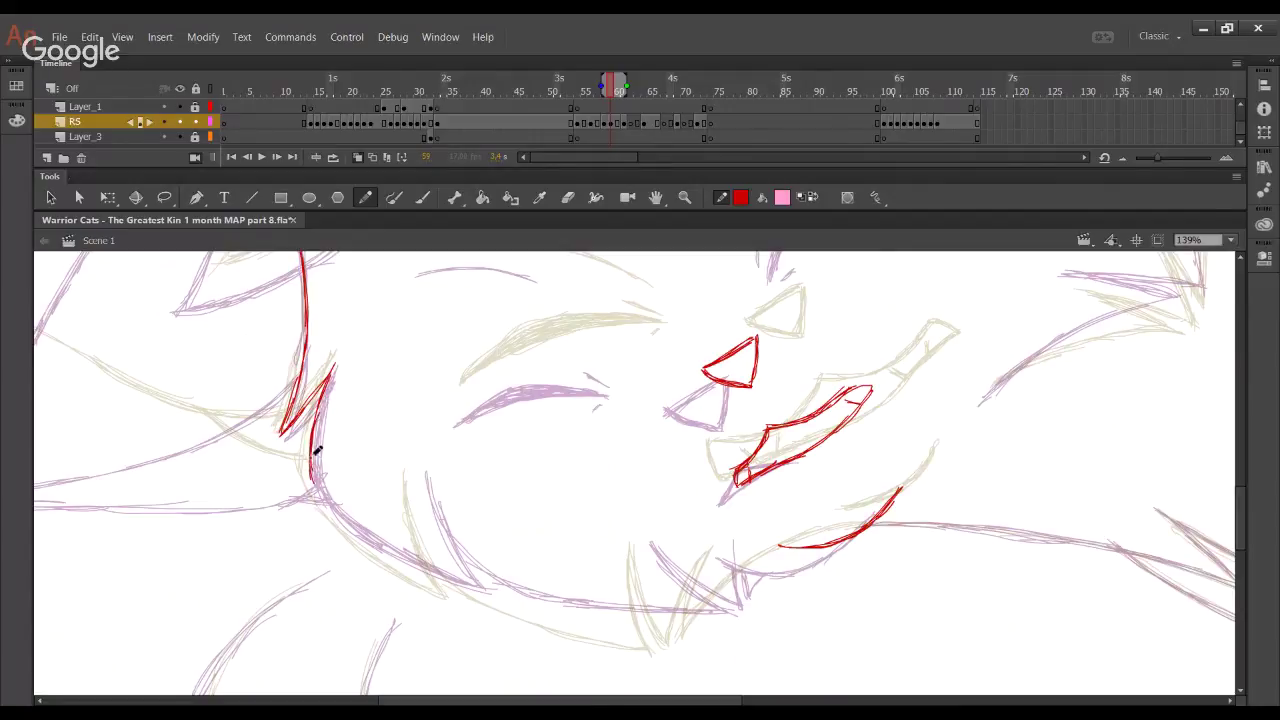
Continue the cheek contour down from the fur point and add the curved edge of the next fur tuft
mouse_move(314, 443)
mouse_down()
mouse_move(340, 515)
mouse_move(373, 541)
mouse_move(333, 505)
mouse_move(462, 586)
mouse_up()
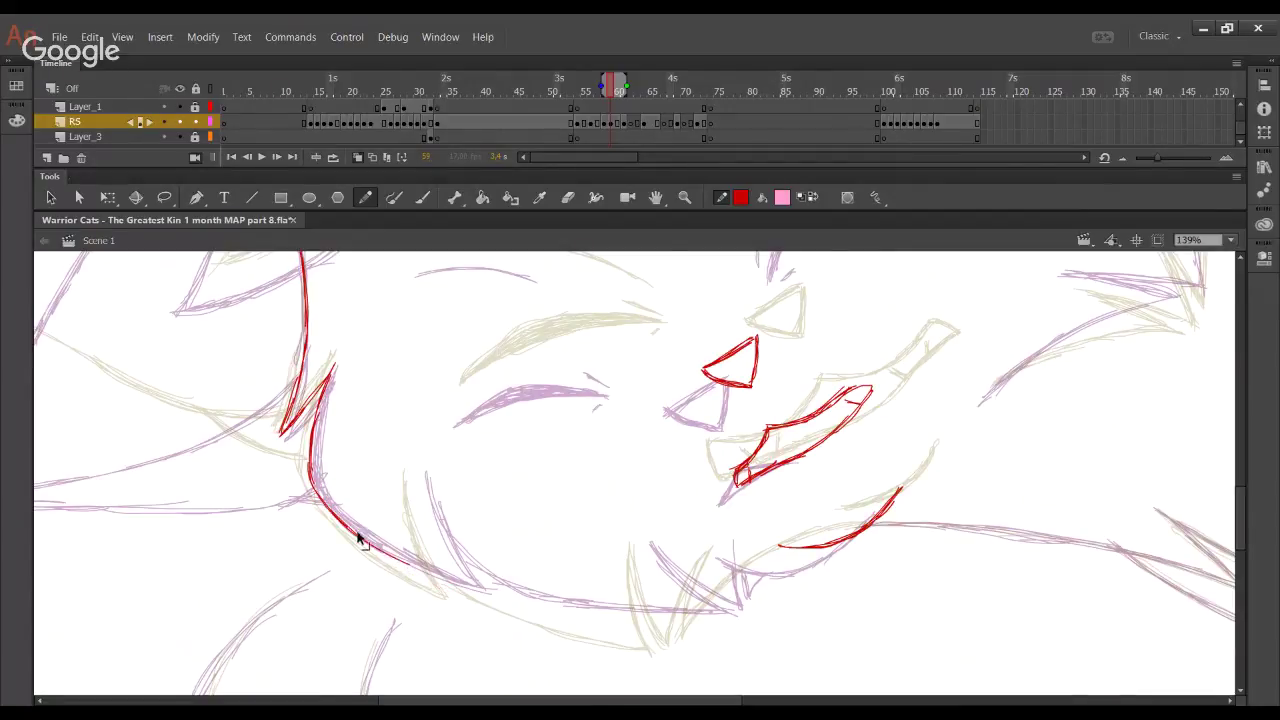
drag(358, 541, 466, 593)
mouse_move(402, 560)
mouse_down()
mouse_move(471, 593)
mouse_move(426, 491)
mouse_up()
key(ctrl+z)
drag(465, 590, 418, 470)
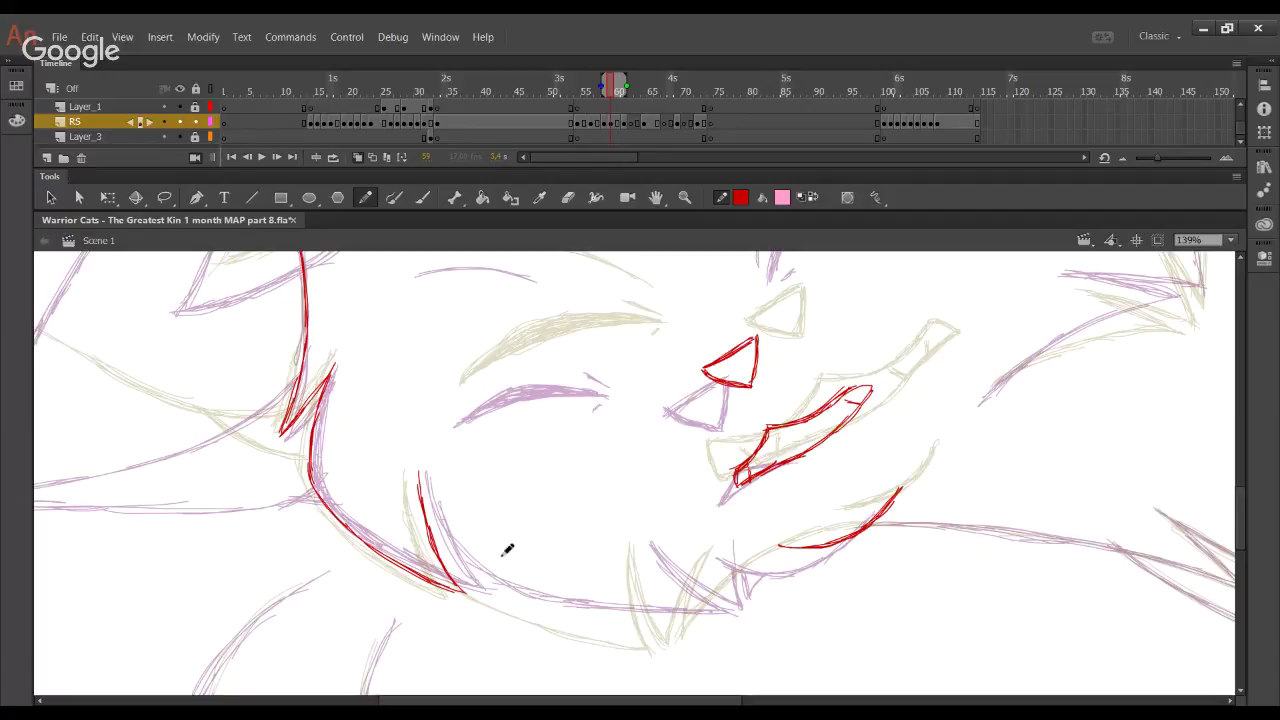
Sketch the jaw line from the cheek tuft and the pointed chin fur spikes, joining them to the chin curve
mouse_move(428, 514)
mouse_down()
mouse_move(457, 564)
mouse_move(496, 591)
mouse_move(477, 563)
mouse_move(580, 608)
mouse_move(677, 628)
mouse_up()
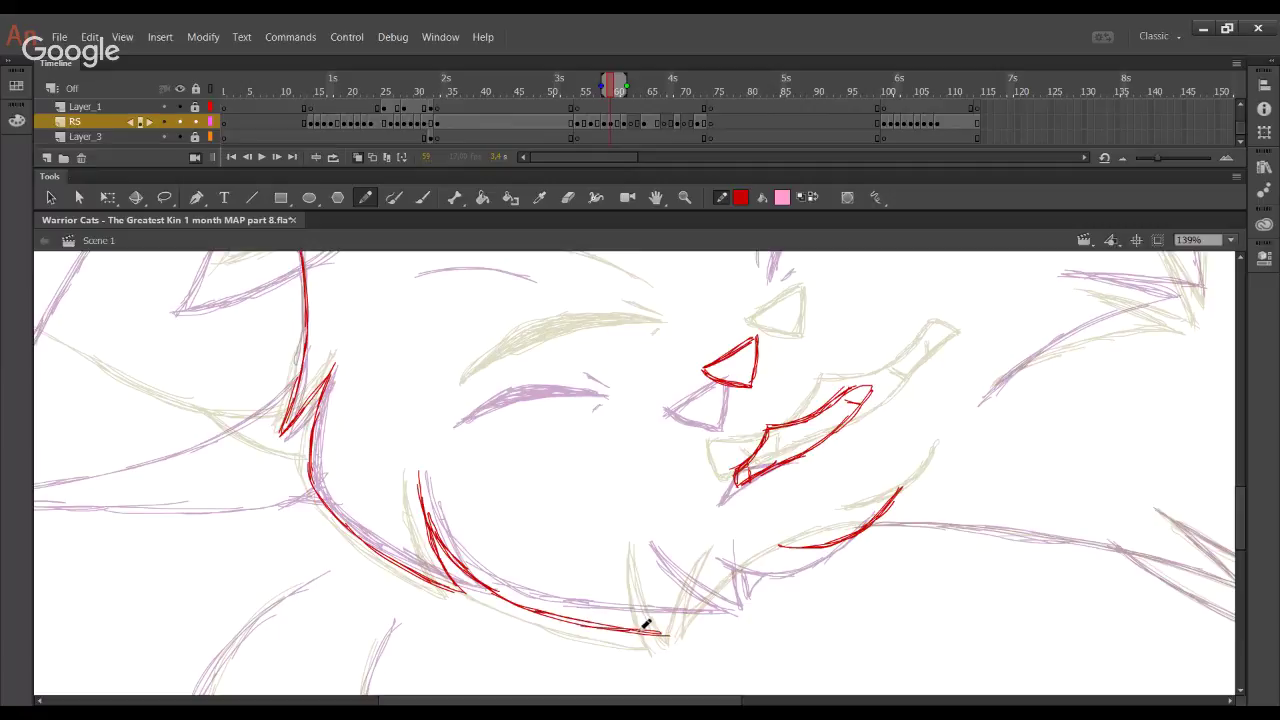
mouse_move(640, 574)
mouse_down()
mouse_move(680, 634)
mouse_move(648, 538)
mouse_move(651, 578)
mouse_move(651, 551)
mouse_move(700, 622)
mouse_move(726, 628)
mouse_up()
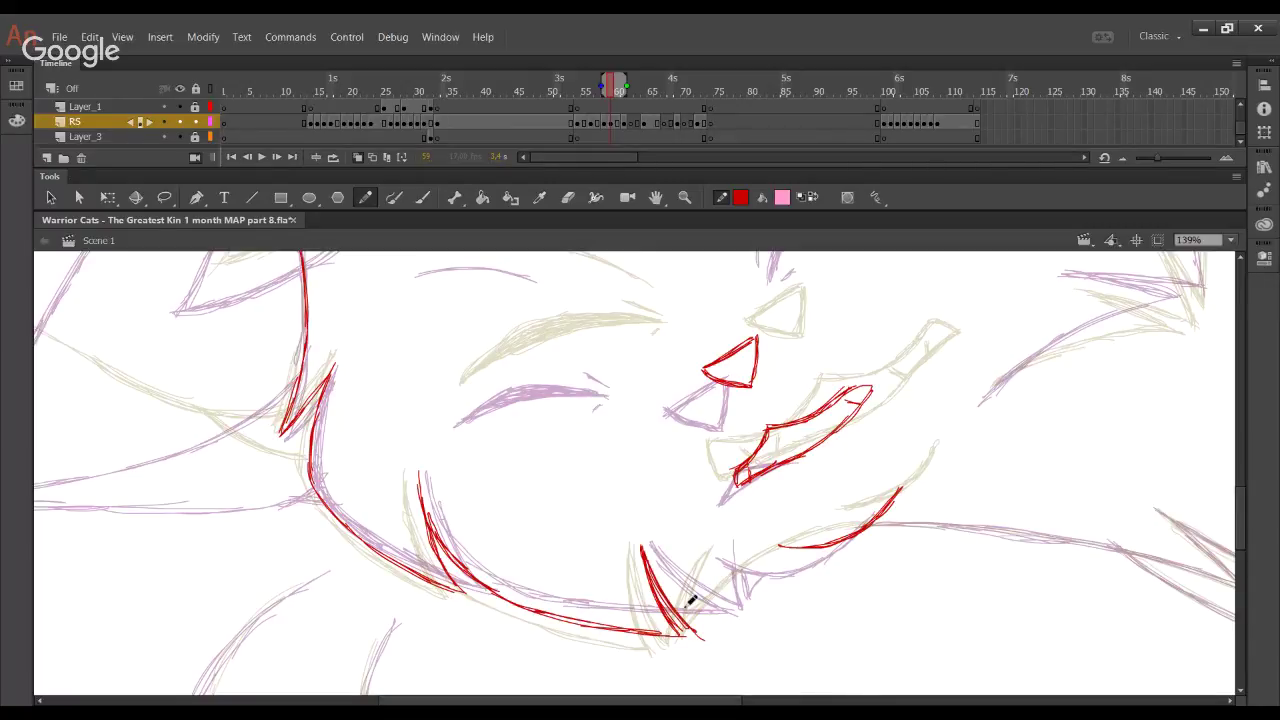
drag(703, 636, 714, 562)
mouse_move(702, 606)
mouse_down()
mouse_move(726, 543)
mouse_move(721, 618)
mouse_move(780, 549)
mouse_move(754, 574)
mouse_up()
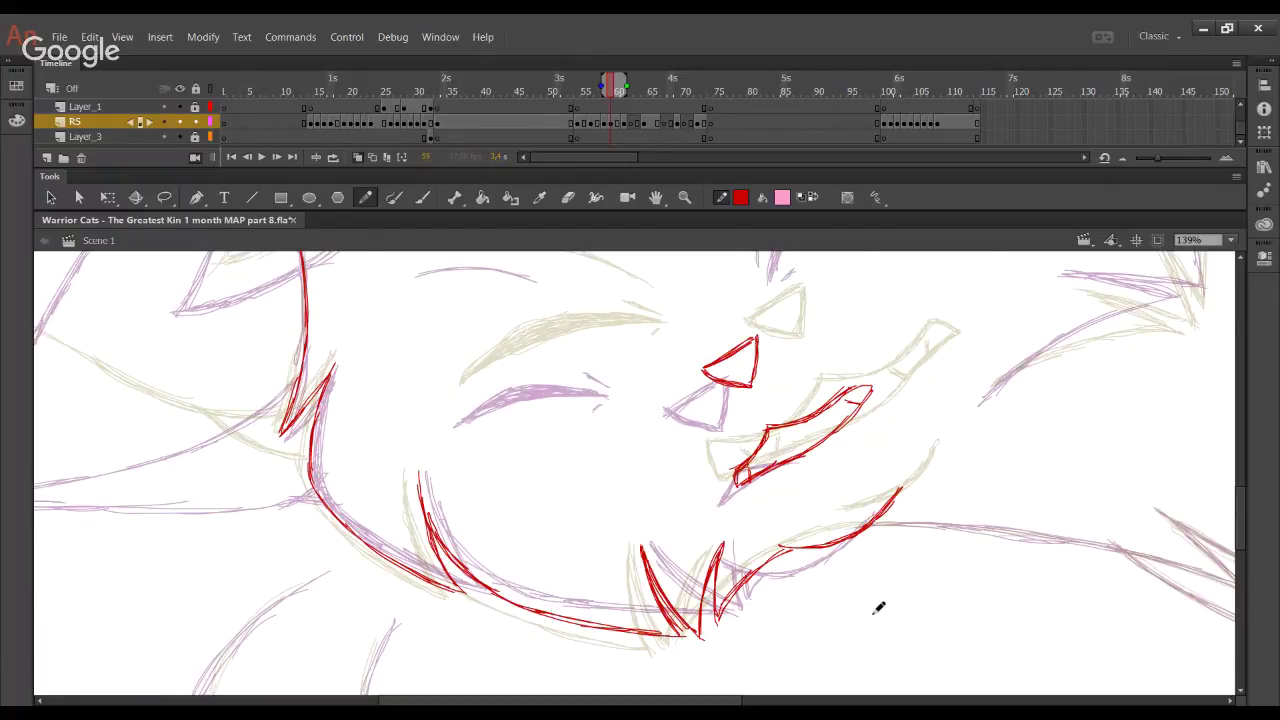
Sketch the two long curved body lines below the head, extending them past the stage's lower edge
scroll(808, 486, down, 3)
scroll(808, 486, left, 2)
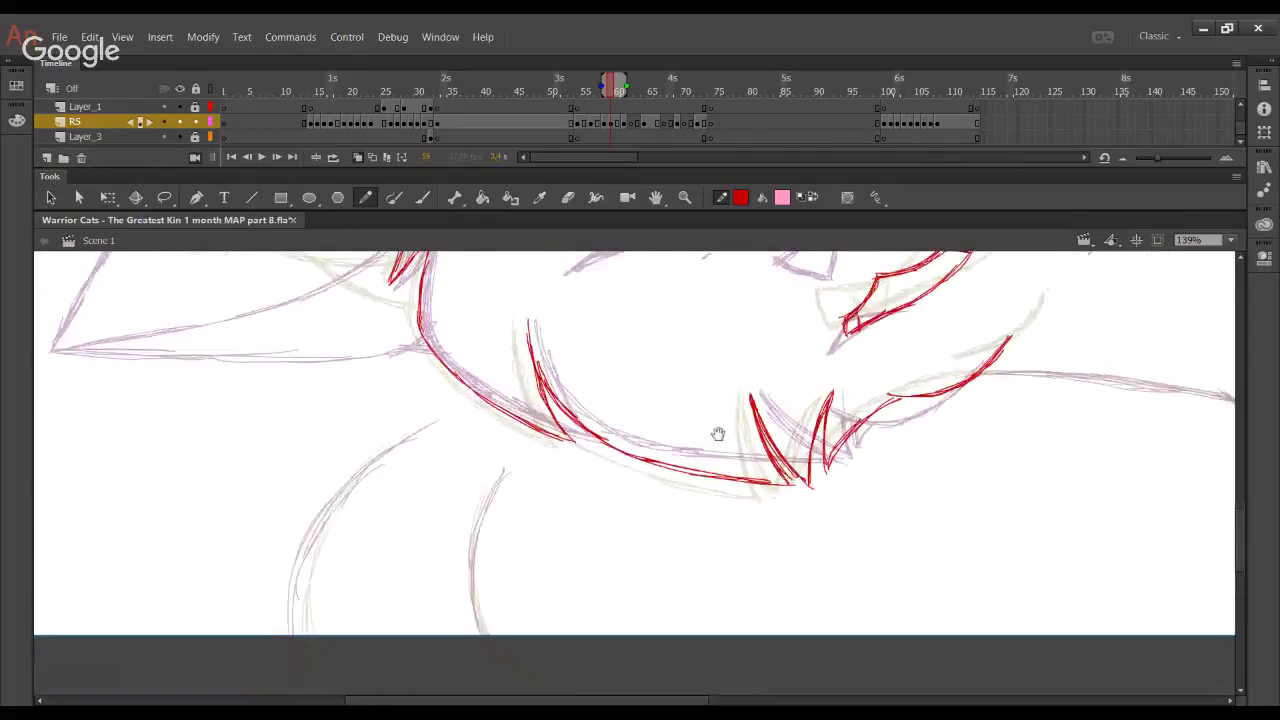
scroll(323, 520, down, 2)
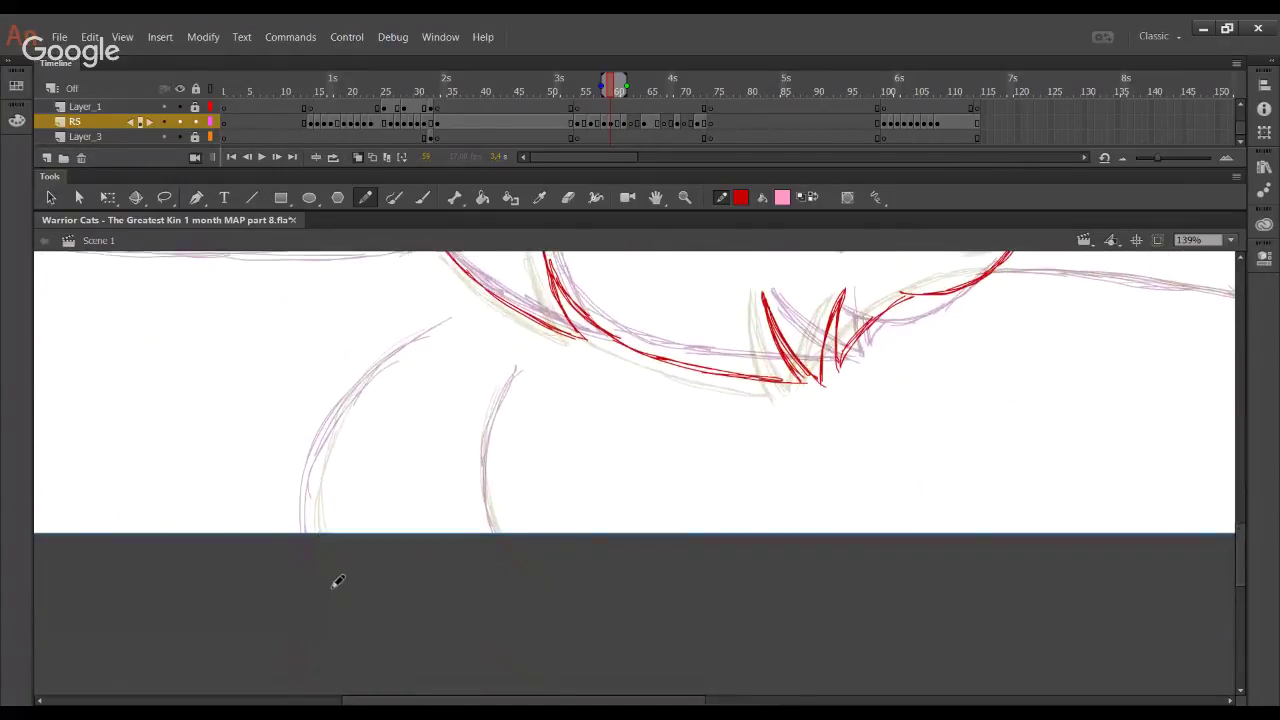
mouse_move(318, 490)
mouse_down()
mouse_move(336, 427)
mouse_move(415, 343)
mouse_up()
drag(373, 380, 440, 320)
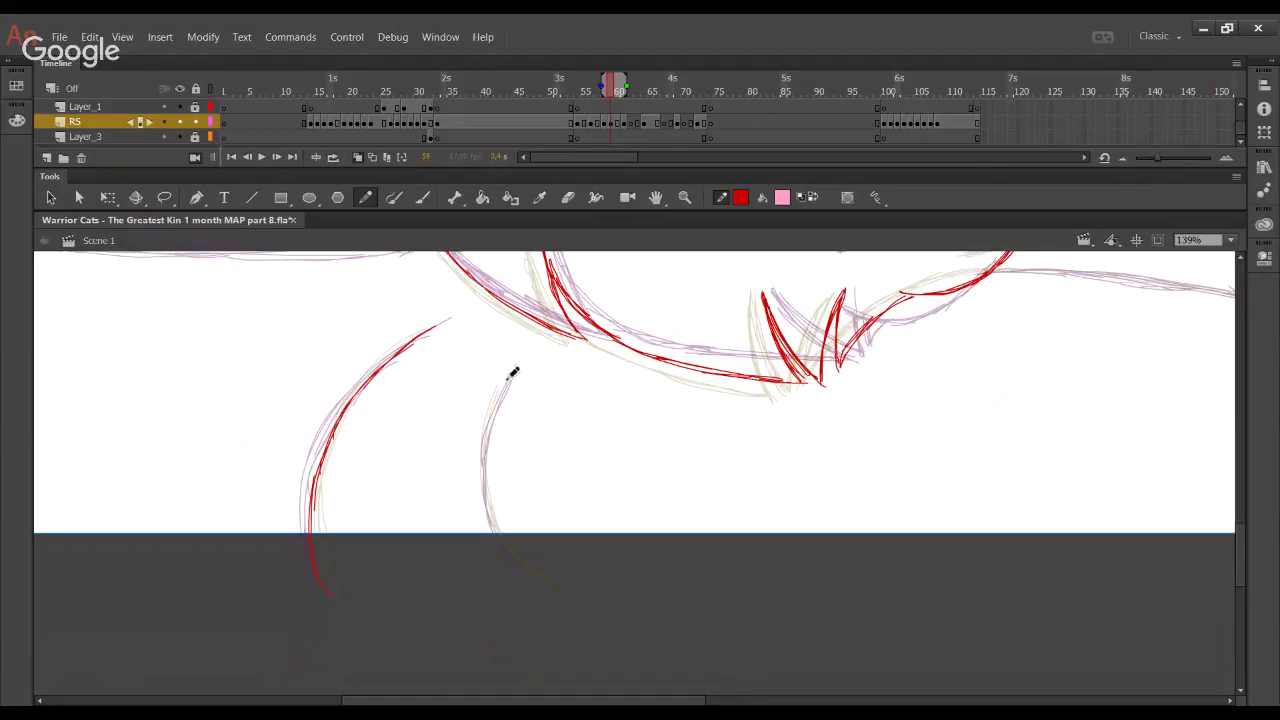
mouse_move(486, 440)
mouse_down()
mouse_move(509, 377)
mouse_move(493, 460)
mouse_move(497, 414)
mouse_move(503, 530)
mouse_move(489, 454)
mouse_move(493, 502)
mouse_move(548, 577)
mouse_up()
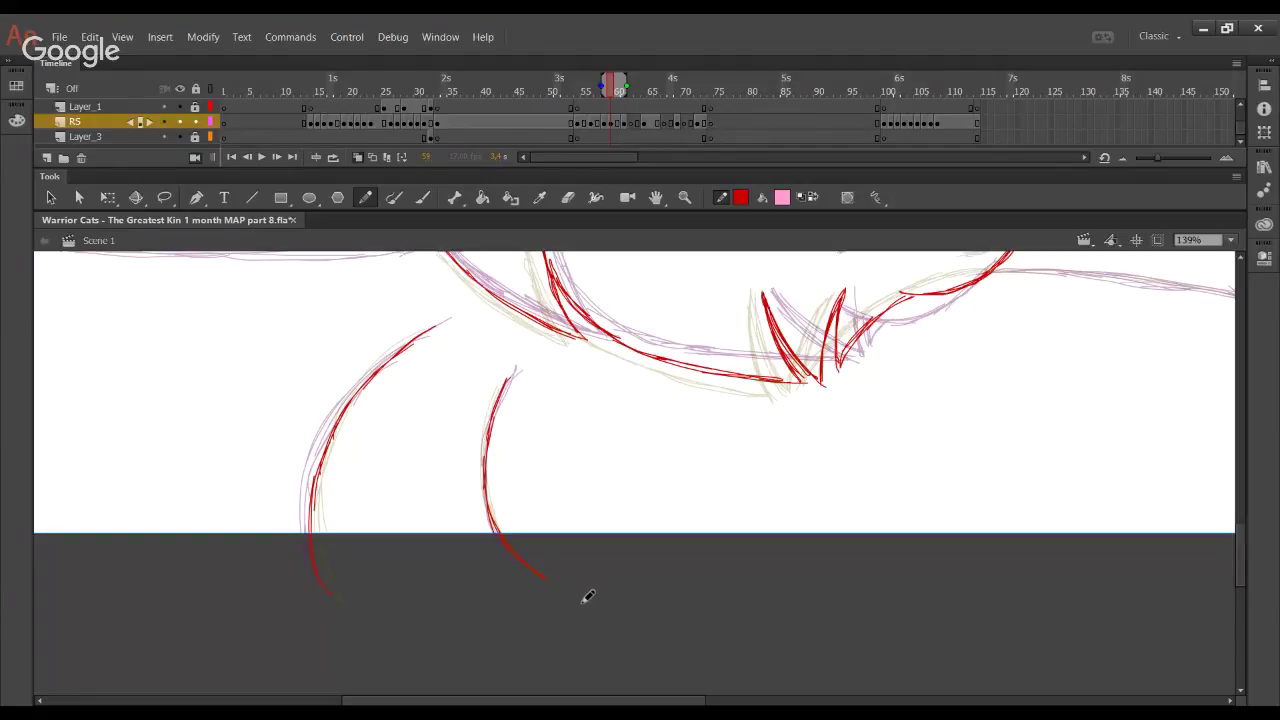
Sketch the curved line from the top of the head down to the tip of the fur tuft at the lower ear
mouse_move(671, 400)
mouse_down()
mouse_move(623, 483)
mouse_move(635, 459)
mouse_move(609, 457)
mouse_move(666, 517)
mouse_move(657, 489)
mouse_move(739, 551)
mouse_move(674, 471)
mouse_up()
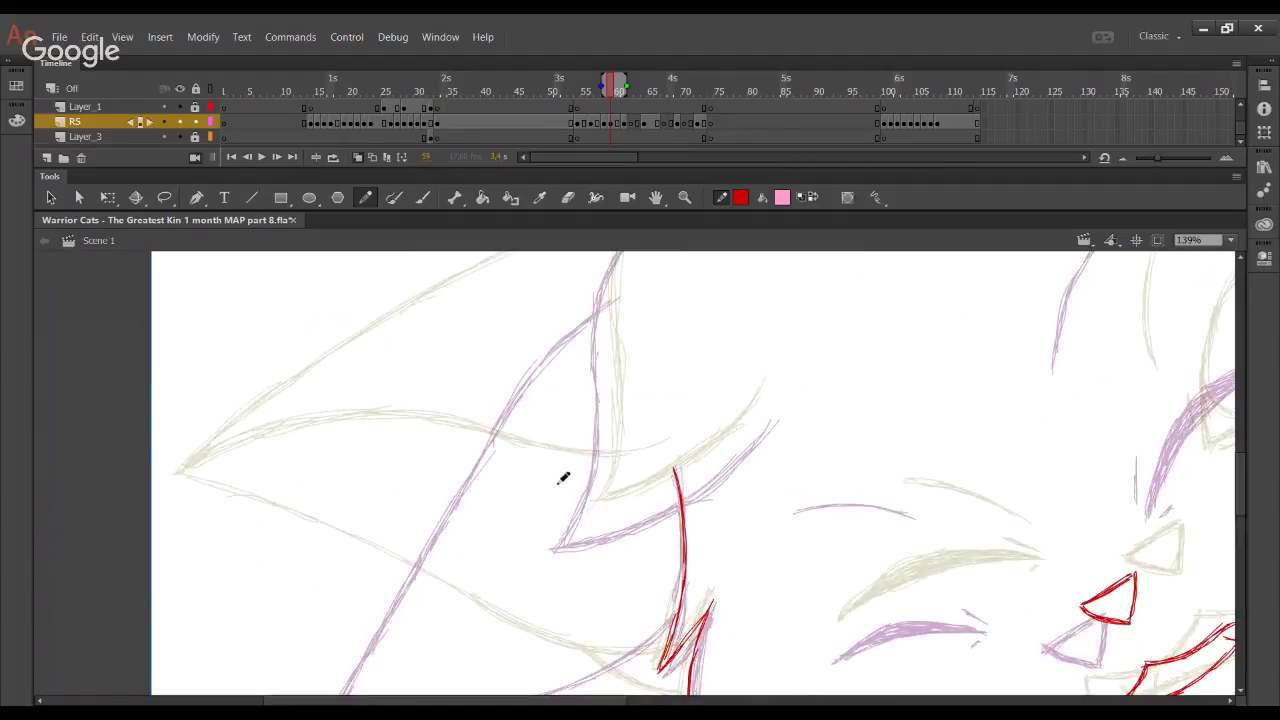
mouse_move(554, 483)
mouse_down()
mouse_move(617, 520)
mouse_move(623, 497)
mouse_move(611, 520)
mouse_up()
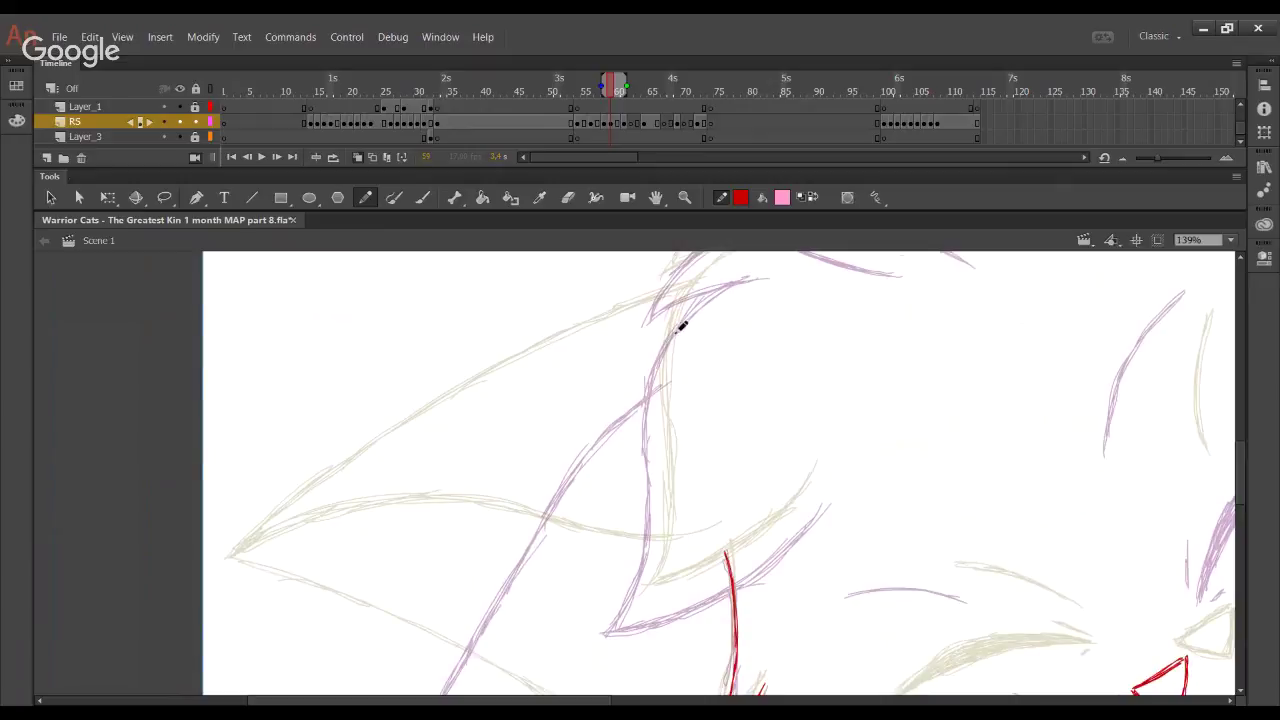
drag(717, 462, 662, 509)
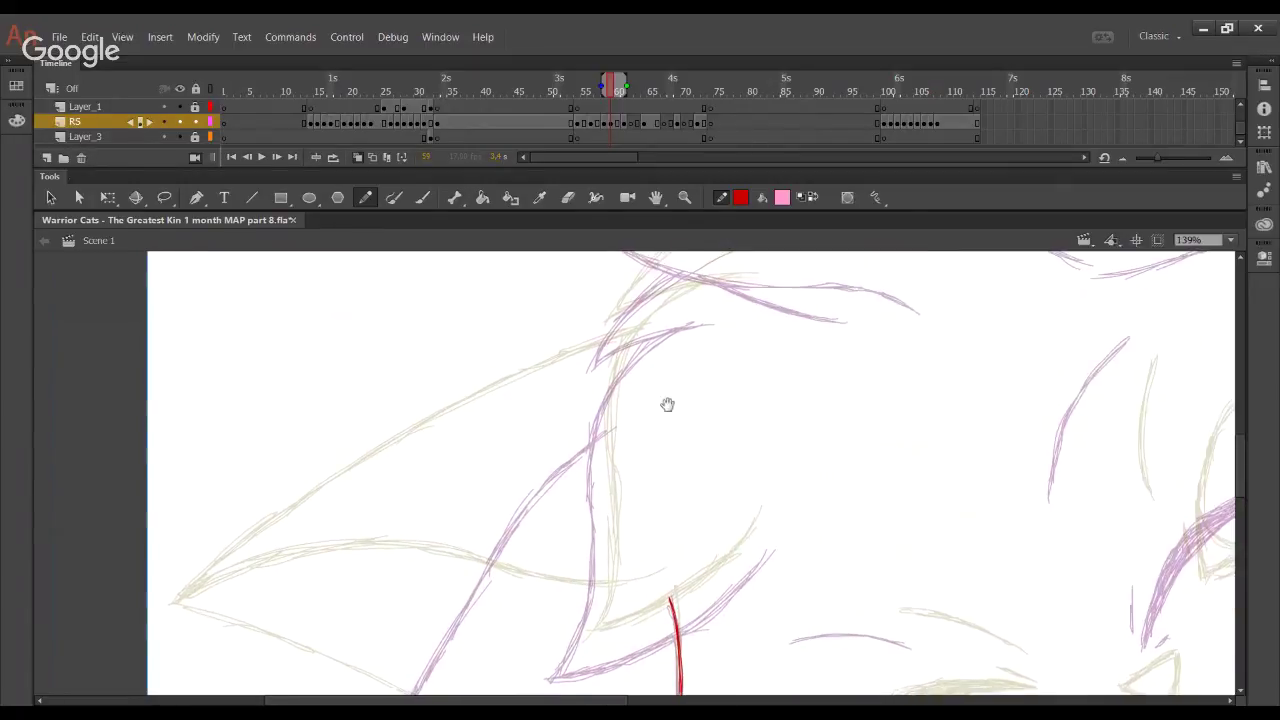
drag(667, 404, 661, 428)
mouse_move(722, 318)
mouse_down()
mouse_move(634, 371)
mouse_move(598, 418)
mouse_up()
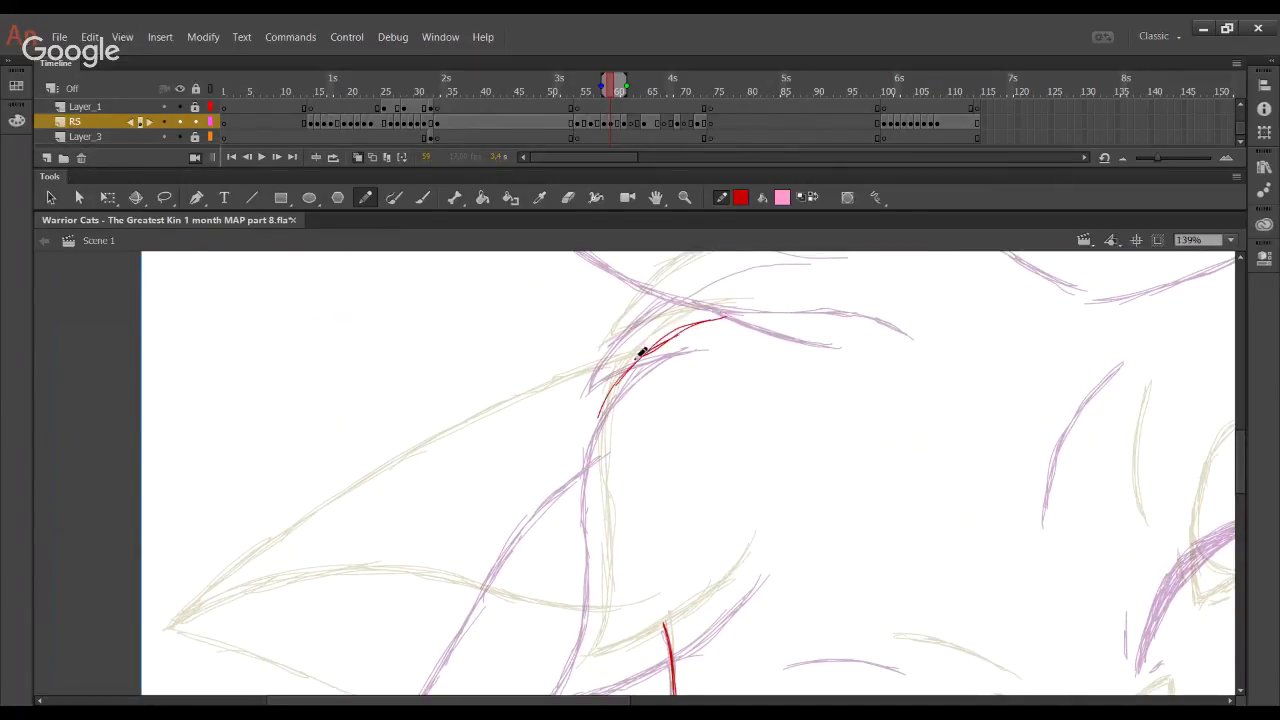
mouse_move(637, 358)
mouse_down()
mouse_move(591, 441)
mouse_move(629, 352)
mouse_move(601, 413)
mouse_up()
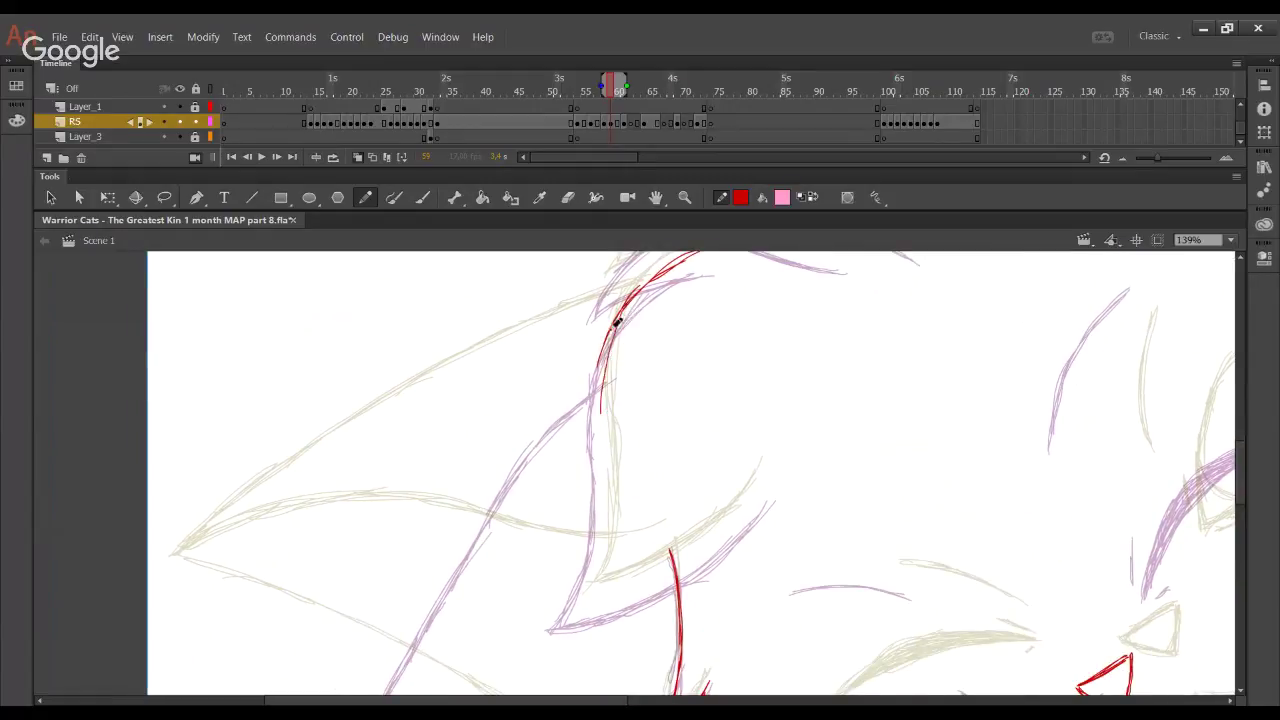
mouse_move(617, 322)
mouse_down()
mouse_move(596, 572)
mouse_move(610, 519)
mouse_move(580, 612)
mouse_up()
Sketch the lower edge of the ear's fur tuft, curving from its tip up into the face
drag(581, 612, 672, 569)
drag(583, 607, 696, 543)
drag(608, 597, 728, 525)
key(ctrl+z)
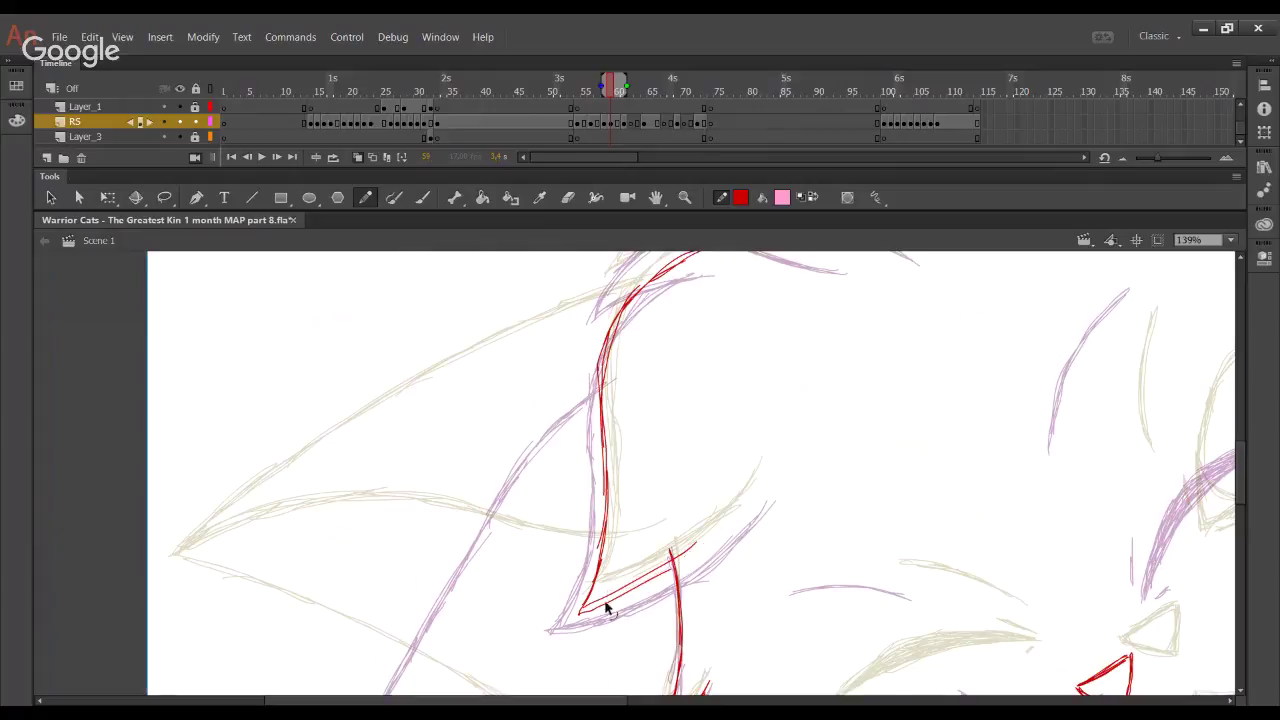
key(ctrl+z)
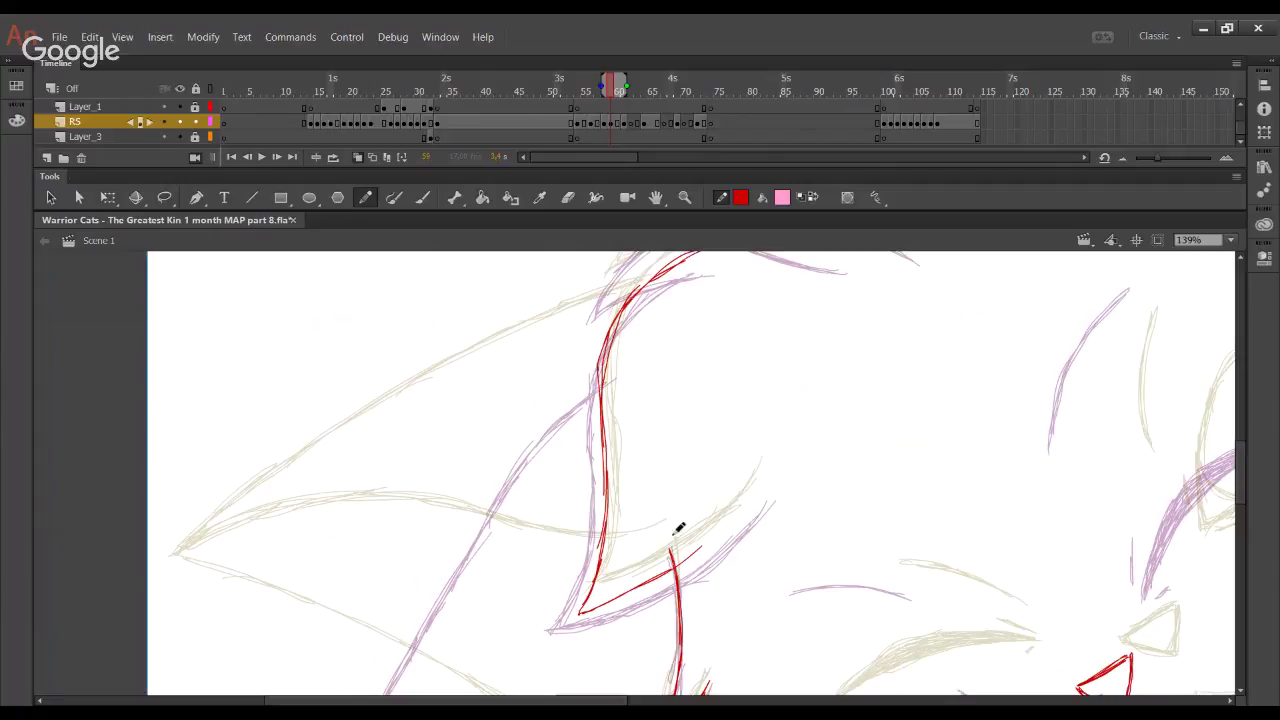
drag(668, 573, 741, 515)
key(ctrl+z)
drag(694, 554, 764, 480)
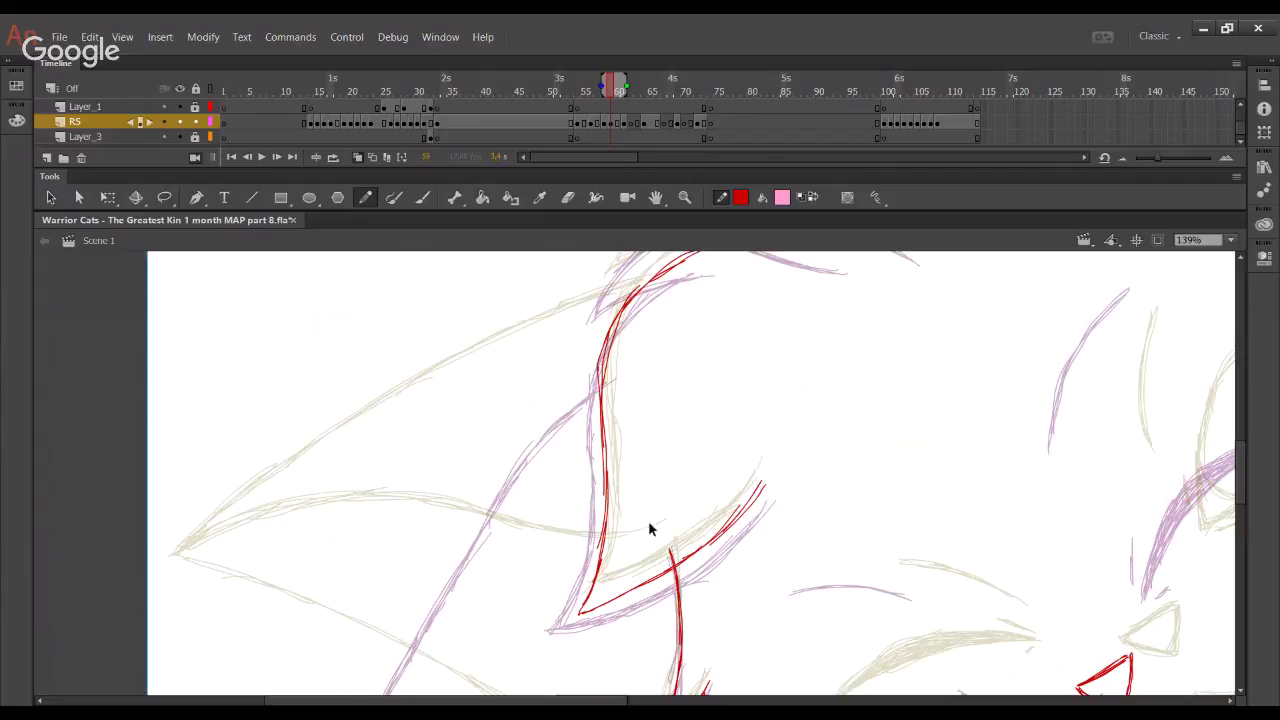
drag(418, 577, 546, 446)
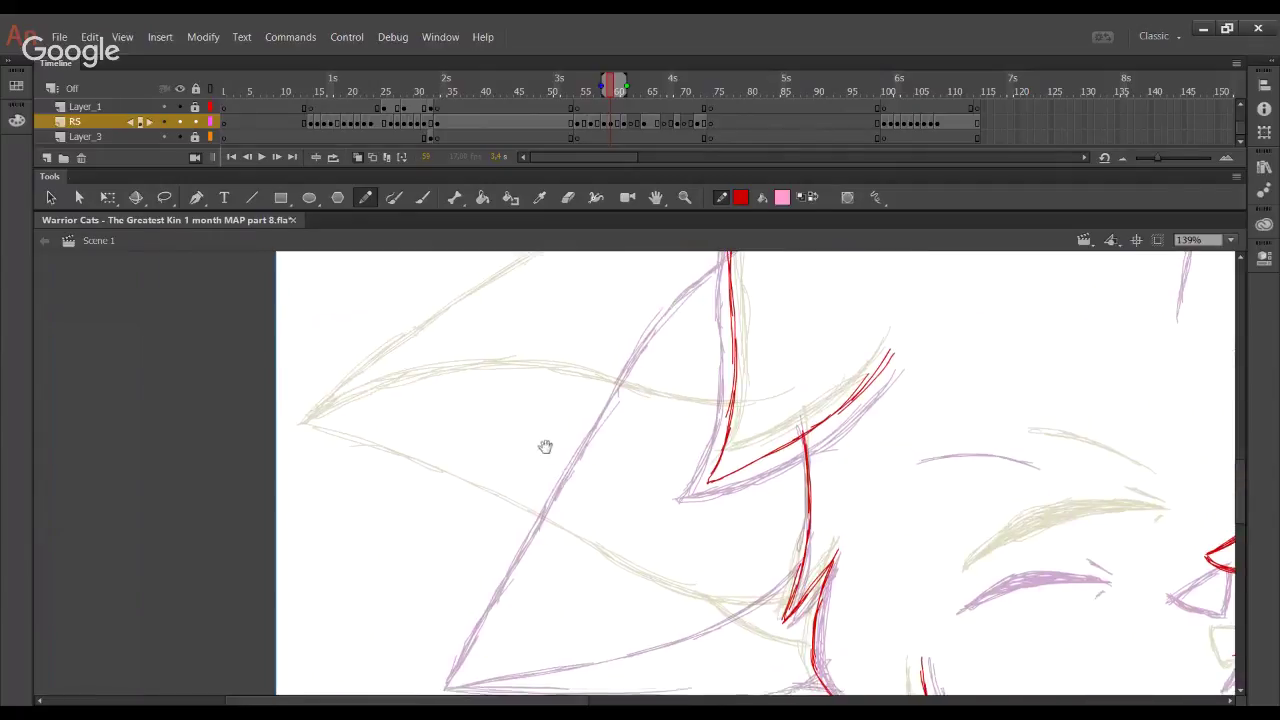
mouse_move(804, 457)
mouse_down()
mouse_move(790, 490)
mouse_move(723, 543)
mouse_move(648, 562)
mouse_up()
drag(742, 543, 598, 582)
drag(691, 568, 549, 597)
drag(643, 580, 512, 606)
drag(635, 603, 588, 466)
key(ctrl+z)
key(ctrl+z)
key(ctrl+z)
key(ctrl+z)
key(ctrl+z)
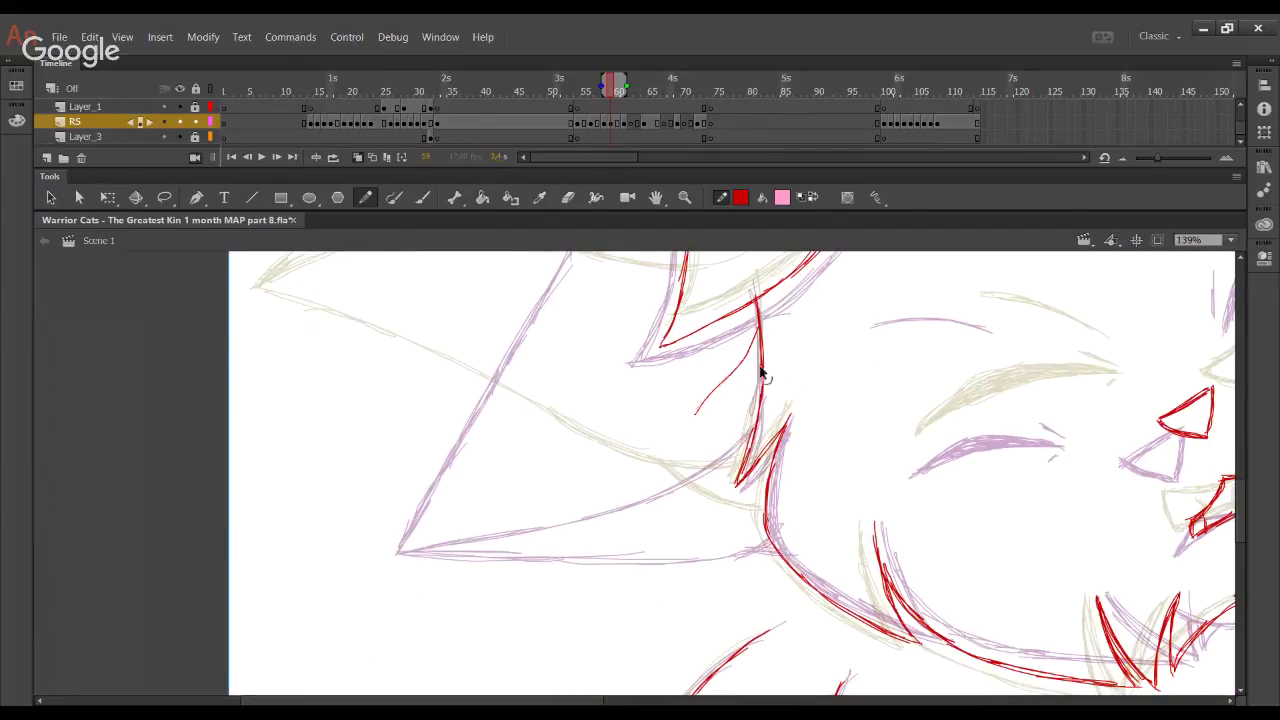
Sketch the lower ear's inner fold line from the face to the ear tip, and the ear's bottom edge back to the cheek
mouse_move(762, 334)
mouse_down()
mouse_move(712, 440)
mouse_move(755, 362)
mouse_move(726, 422)
mouse_move(743, 386)
mouse_move(626, 472)
mouse_move(695, 444)
mouse_move(585, 494)
mouse_move(629, 474)
mouse_move(476, 510)
mouse_move(378, 551)
mouse_up()
key(ctrl+z)
mouse_move(450, 523)
mouse_down()
mouse_move(366, 552)
mouse_move(377, 551)
mouse_up()
key(ctrl+z)
key(ctrl+z)
mouse_move(536, 491)
mouse_down()
mouse_move(580, 485)
mouse_move(517, 505)
mouse_move(710, 434)
mouse_move(638, 475)
mouse_move(746, 418)
mouse_up()
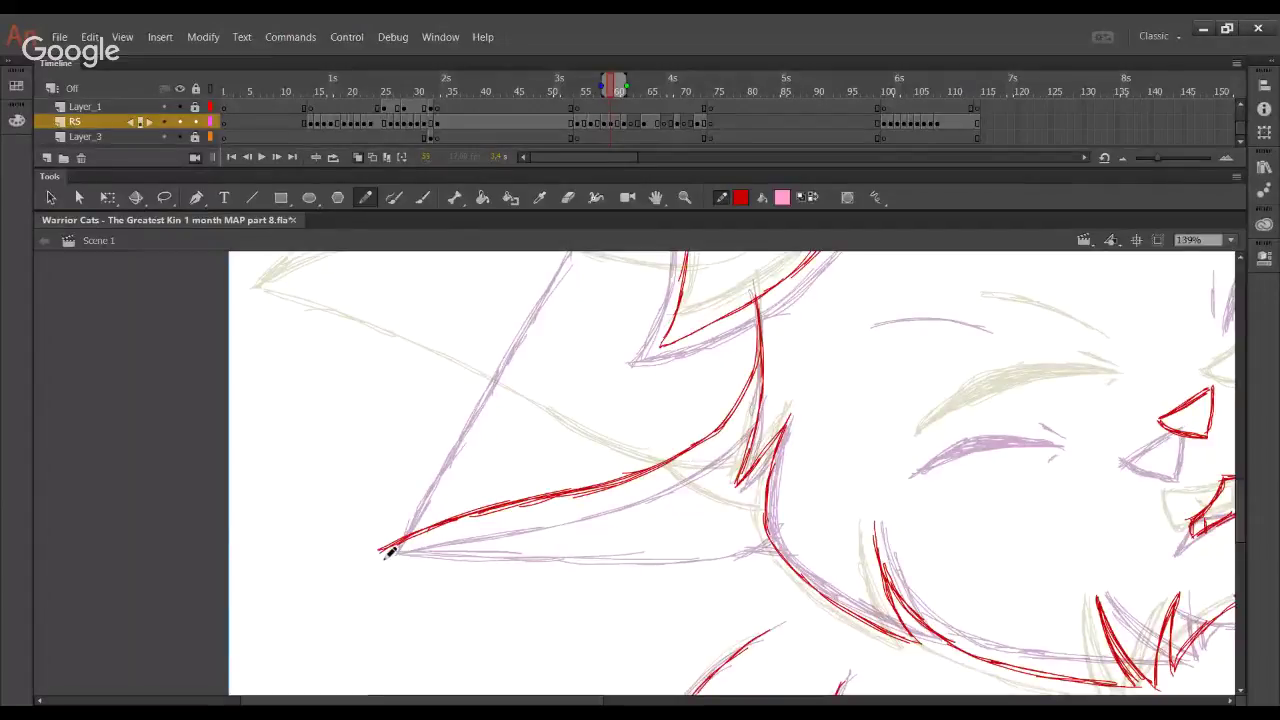
mouse_move(381, 549)
mouse_down()
mouse_move(606, 567)
mouse_move(594, 557)
mouse_move(738, 536)
mouse_move(765, 535)
mouse_move(777, 551)
mouse_up()
Sketch the lower ear's outer edge from its tip up to the head line above the fur tuft
key(space)
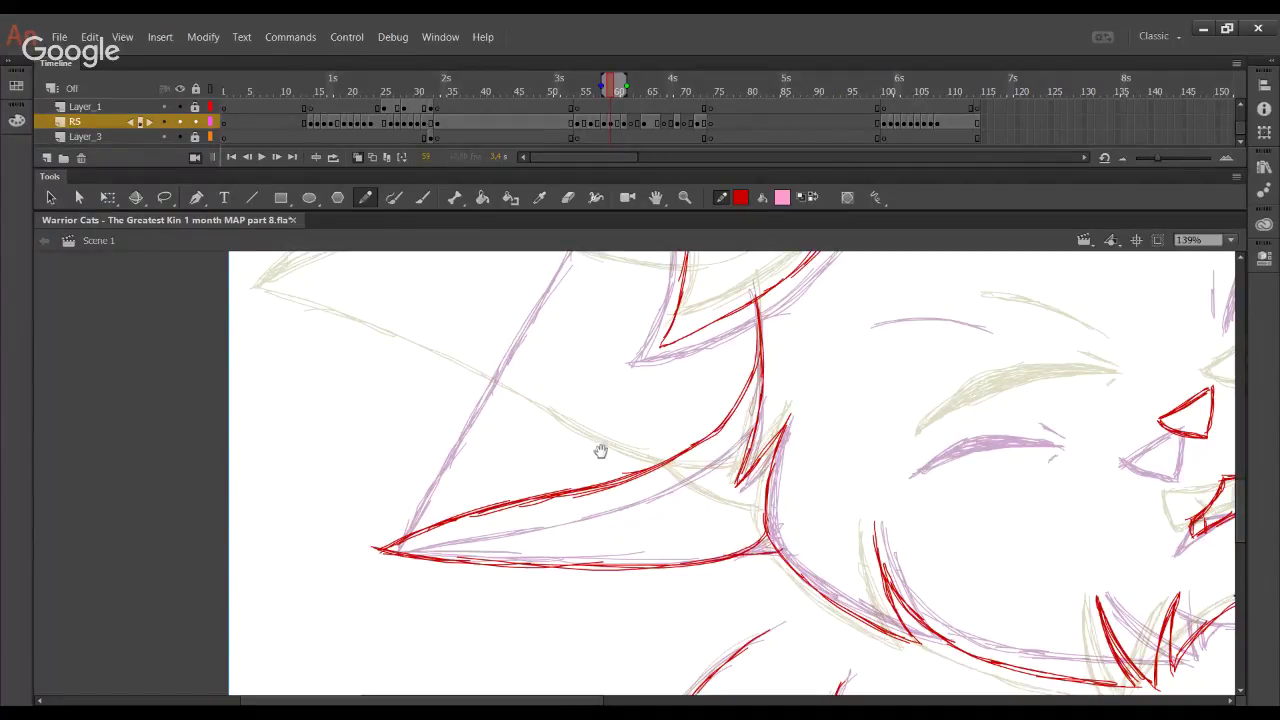
drag(600, 451, 620, 568)
drag(395, 662, 606, 330)
mouse_move(574, 383)
mouse_down()
mouse_move(626, 311)
mouse_move(680, 266)
mouse_up()
drag(612, 326, 702, 253)
drag(691, 297, 648, 355)
key(ctrl+z)
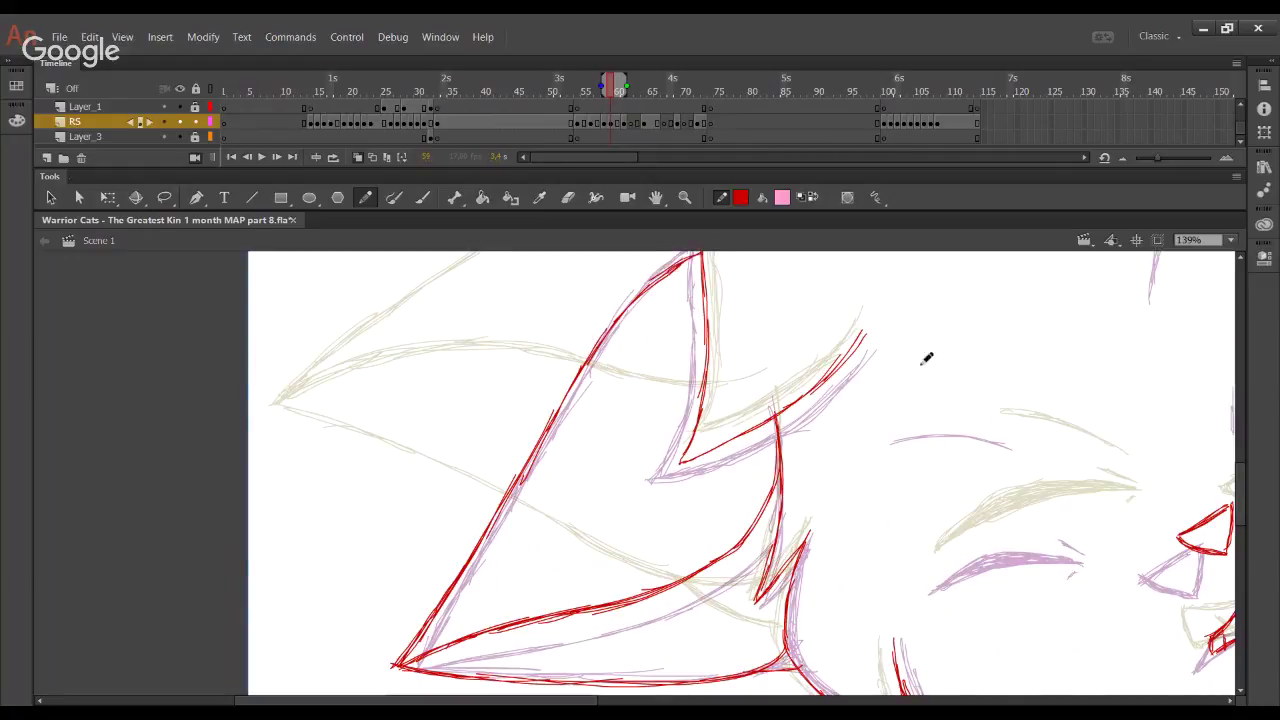
Sketch the curved upper lid of the eye above the nose, midway between the open and closed drawings
mouse_move(922, 383)
mouse_down()
mouse_move(786, 374)
mouse_move(709, 466)
mouse_up()
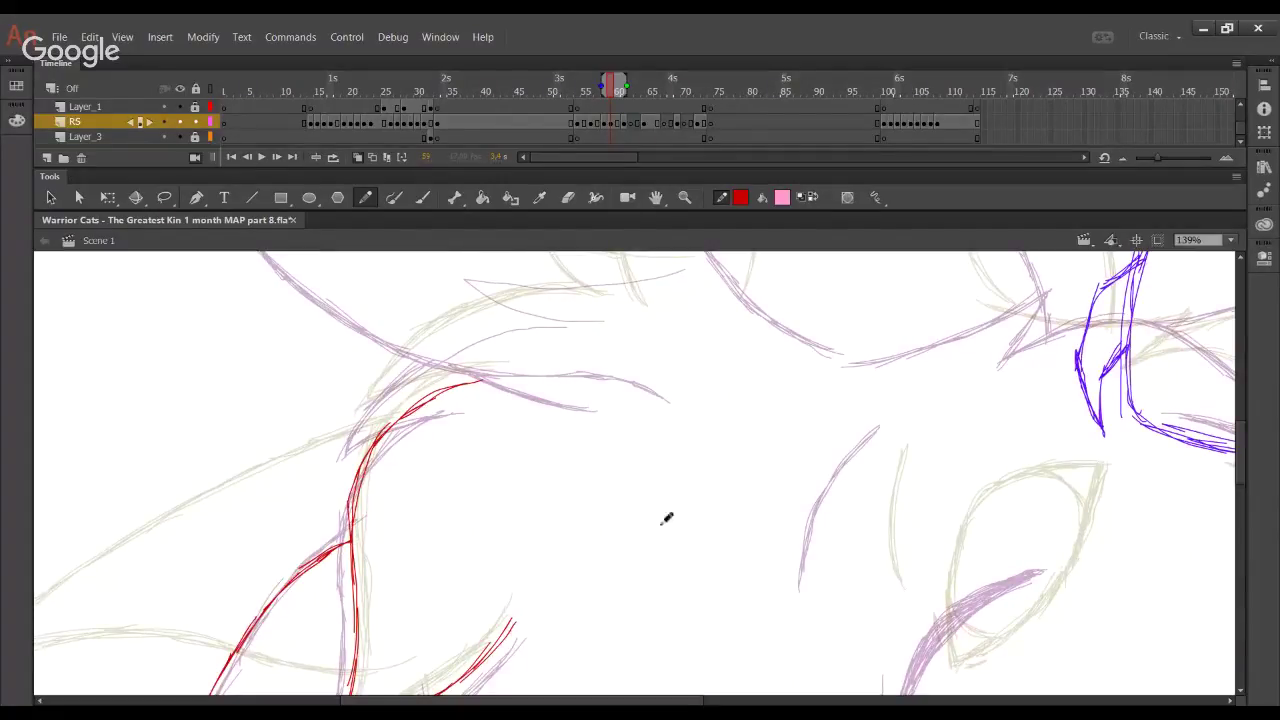
mouse_move(914, 446)
mouse_down()
mouse_move(577, 323)
mouse_move(666, 353)
mouse_move(689, 340)
mouse_move(632, 439)
mouse_up()
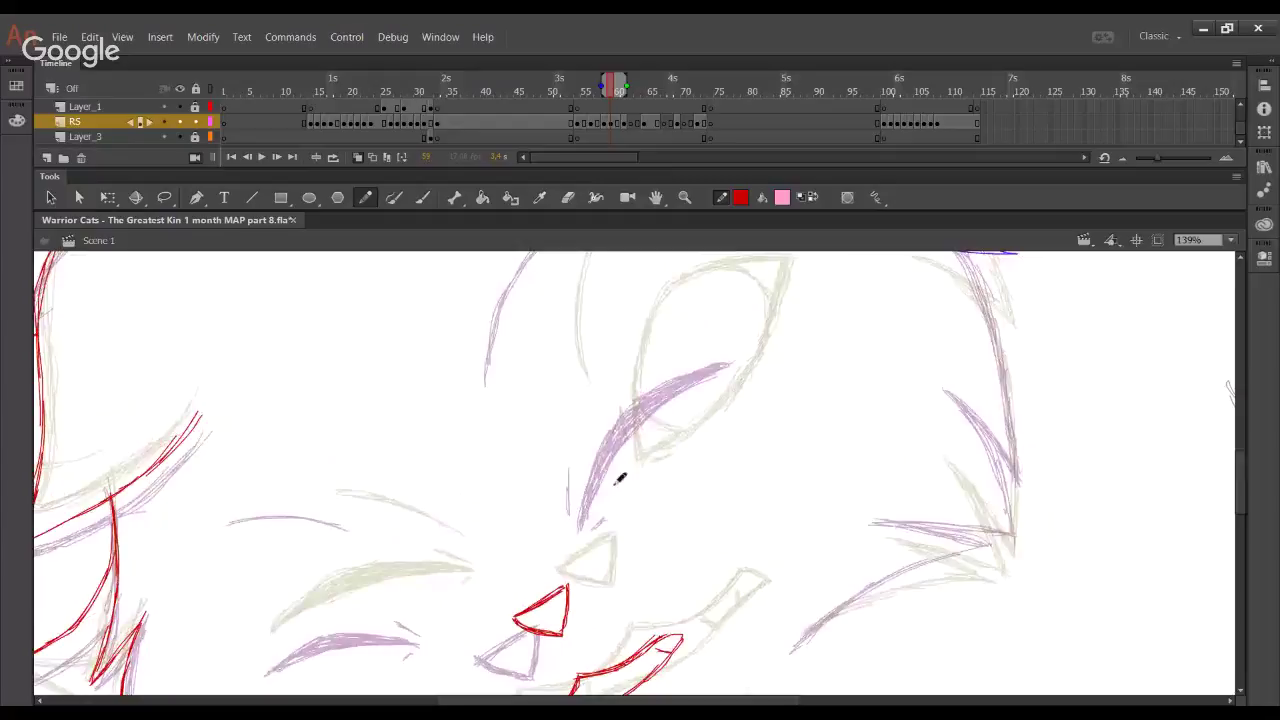
mouse_move(614, 489)
mouse_down()
mouse_move(634, 427)
mouse_move(623, 440)
mouse_move(662, 384)
mouse_move(737, 324)
mouse_up()
drag(629, 405, 738, 321)
drag(680, 354, 751, 316)
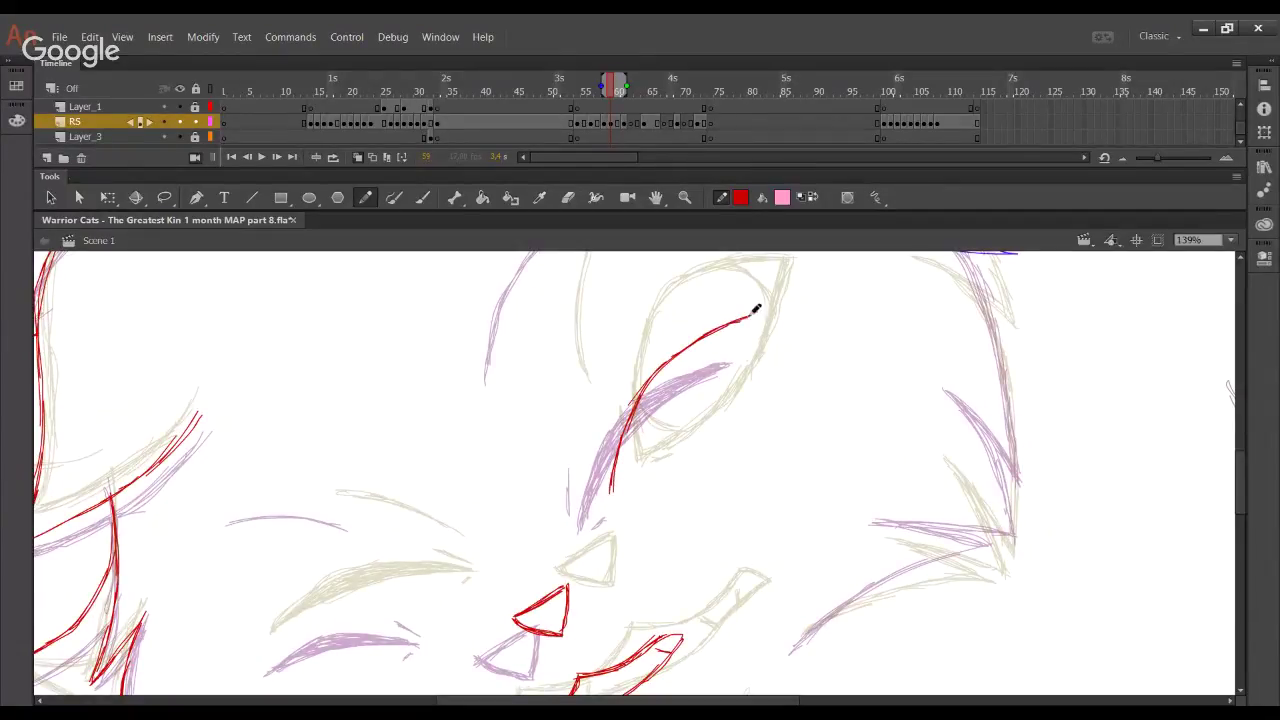
Sketch the eye's lower lid to close a narrow, half-open almond shape
drag(614, 480, 709, 396)
key(ctrl+z)
key(ctrl+z)
mouse_move(612, 488)
mouse_down()
mouse_move(696, 422)
mouse_move(736, 360)
mouse_up()
drag(710, 404, 749, 320)
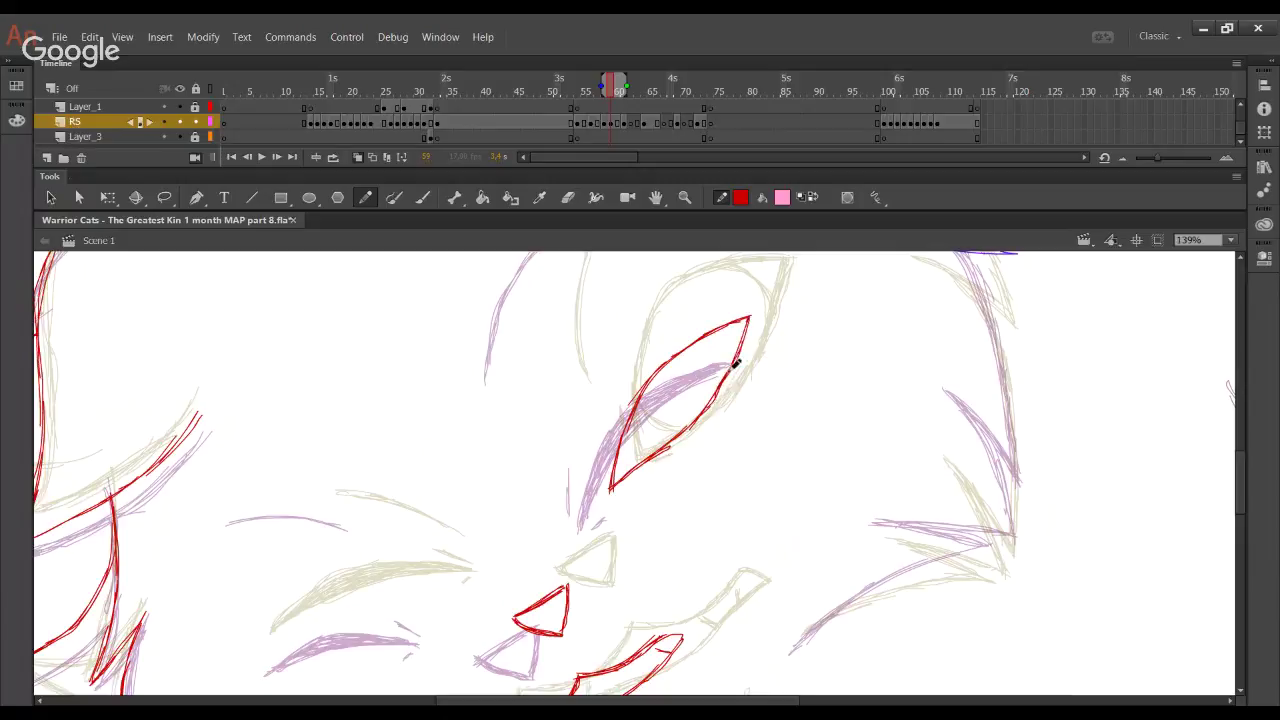
drag(729, 376, 750, 317)
Add the iris curves inside both ends of the half-open eye and short marks around its inner corner
drag(620, 443, 636, 465)
drag(698, 340, 741, 350)
key(ctrl+z)
drag(604, 470, 606, 441)
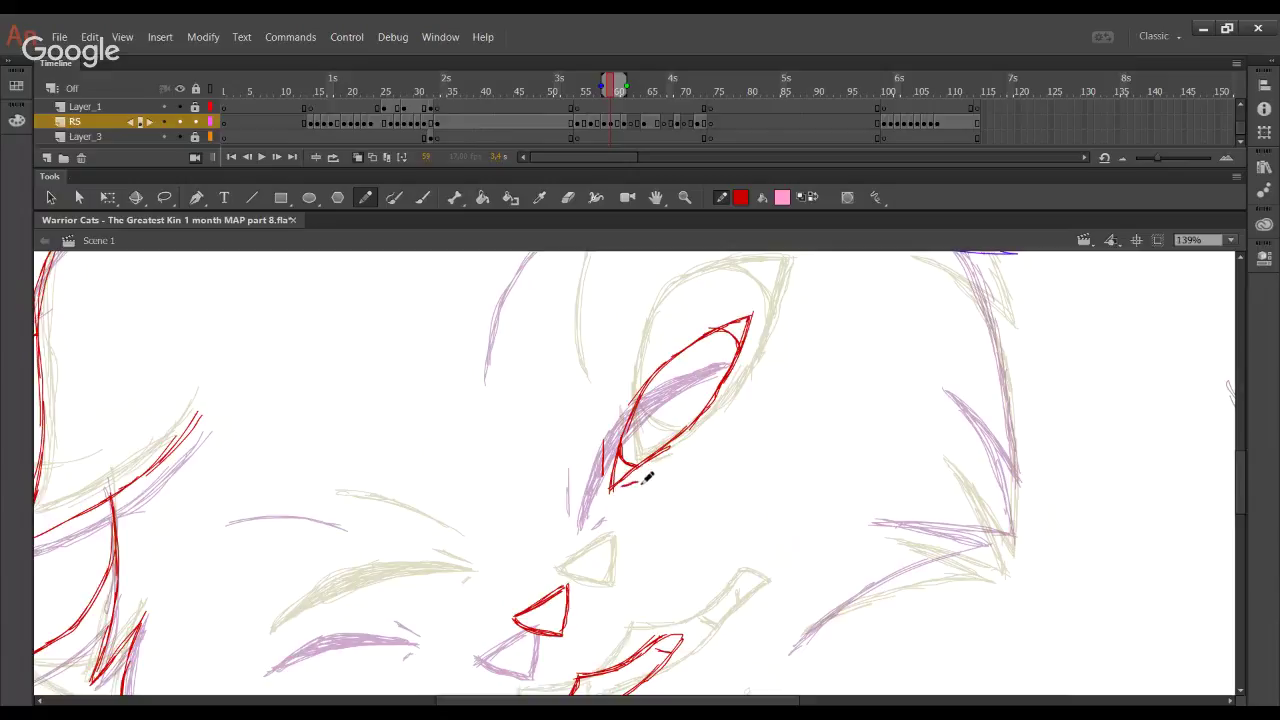
Sketch the closed eye's thick curved lid midway between the onion-skinned drawings, with short marks around its inner corner
drag(640, 484, 690, 370)
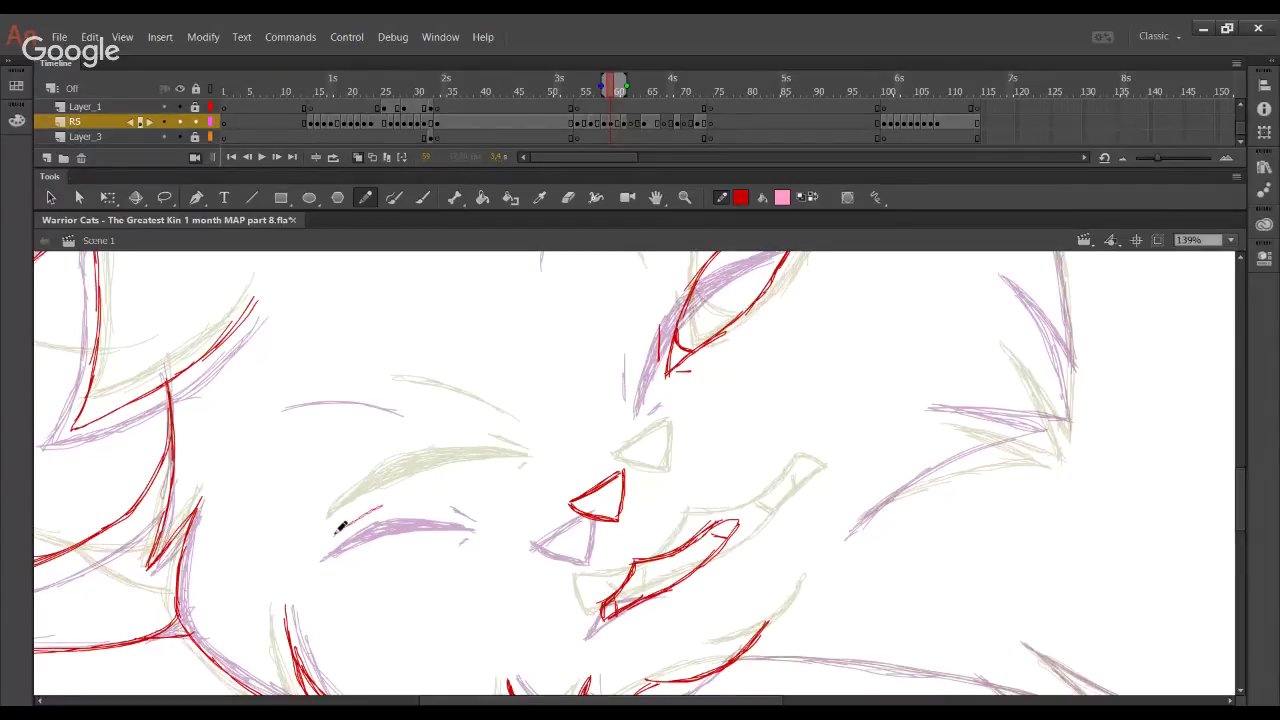
mouse_move(334, 533)
mouse_down()
mouse_move(402, 502)
mouse_move(482, 498)
mouse_move(425, 491)
mouse_move(480, 496)
mouse_move(339, 528)
mouse_move(439, 489)
mouse_up()
mouse_move(358, 514)
mouse_down()
mouse_move(456, 484)
mouse_move(518, 497)
mouse_move(500, 497)
mouse_up()
drag(403, 493, 450, 487)
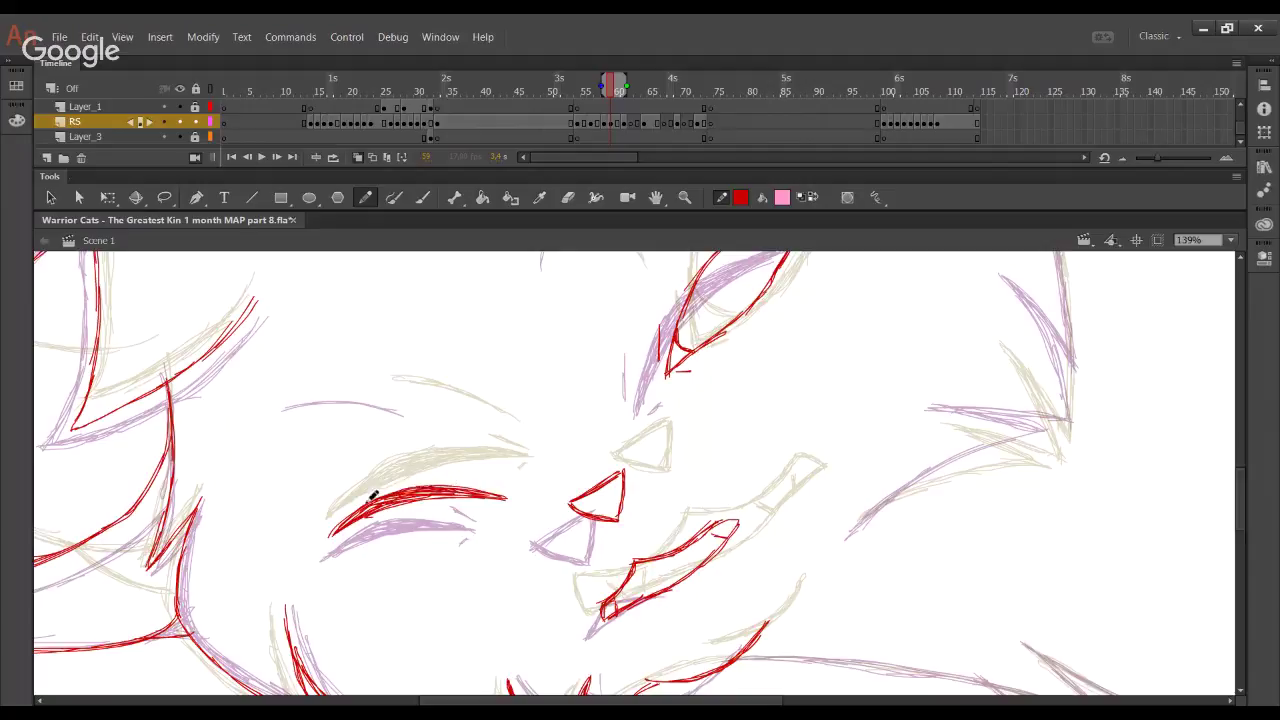
mouse_move(367, 504)
mouse_down()
mouse_move(435, 487)
mouse_move(512, 490)
mouse_up()
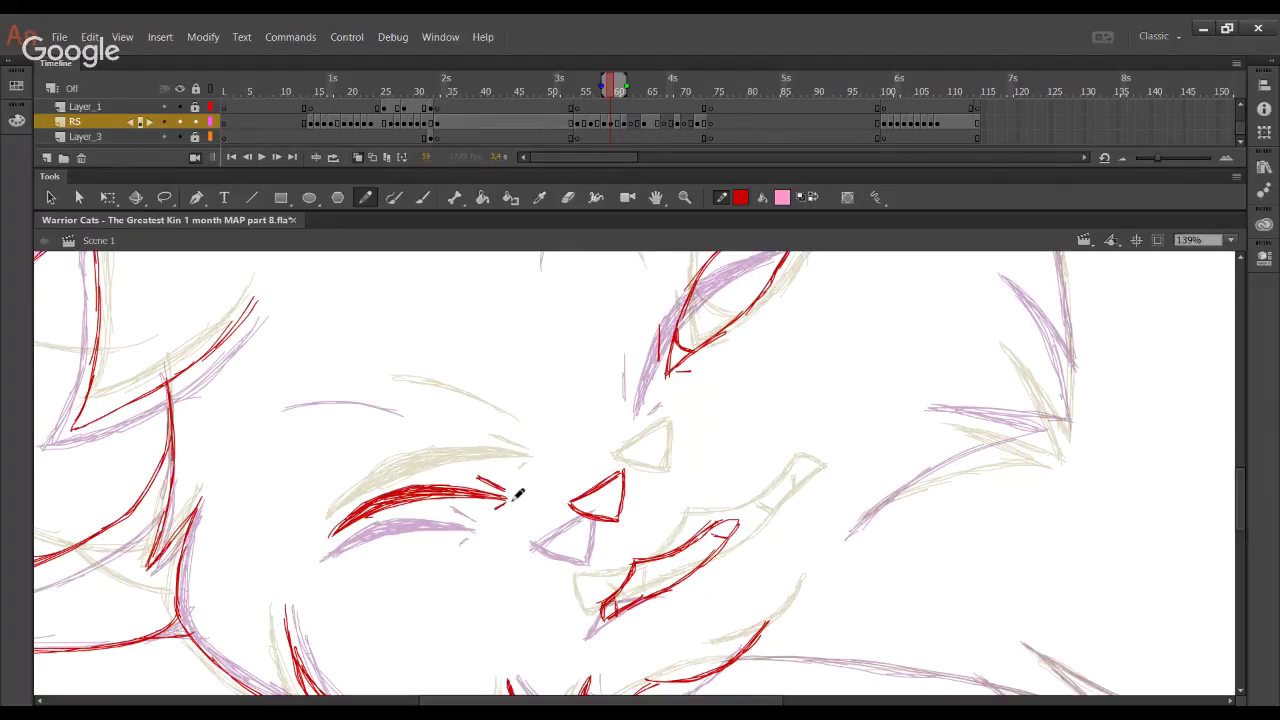
Sketch a curved brow line above each eye, midway between the neighbouring drawings
drag(355, 391, 465, 419)
drag(397, 389, 465, 416)
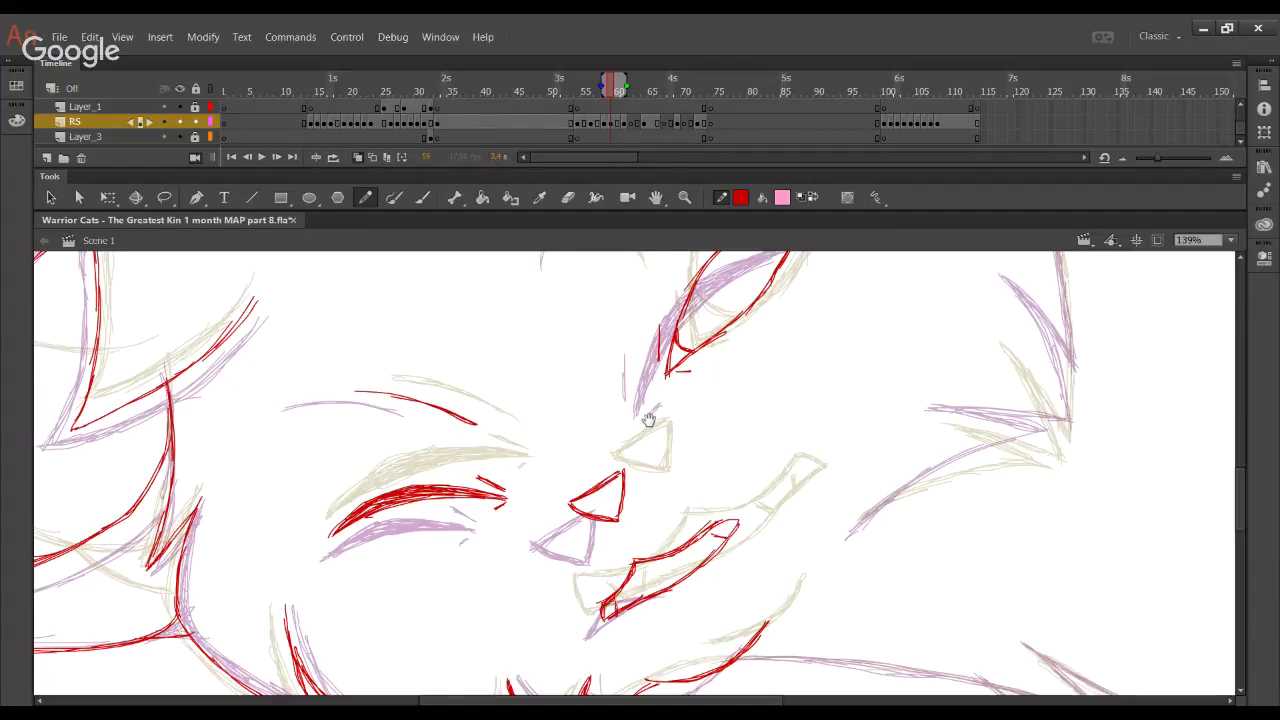
scroll(637, 491, up, 5)
drag(566, 432, 593, 302)
drag(566, 378, 610, 280)
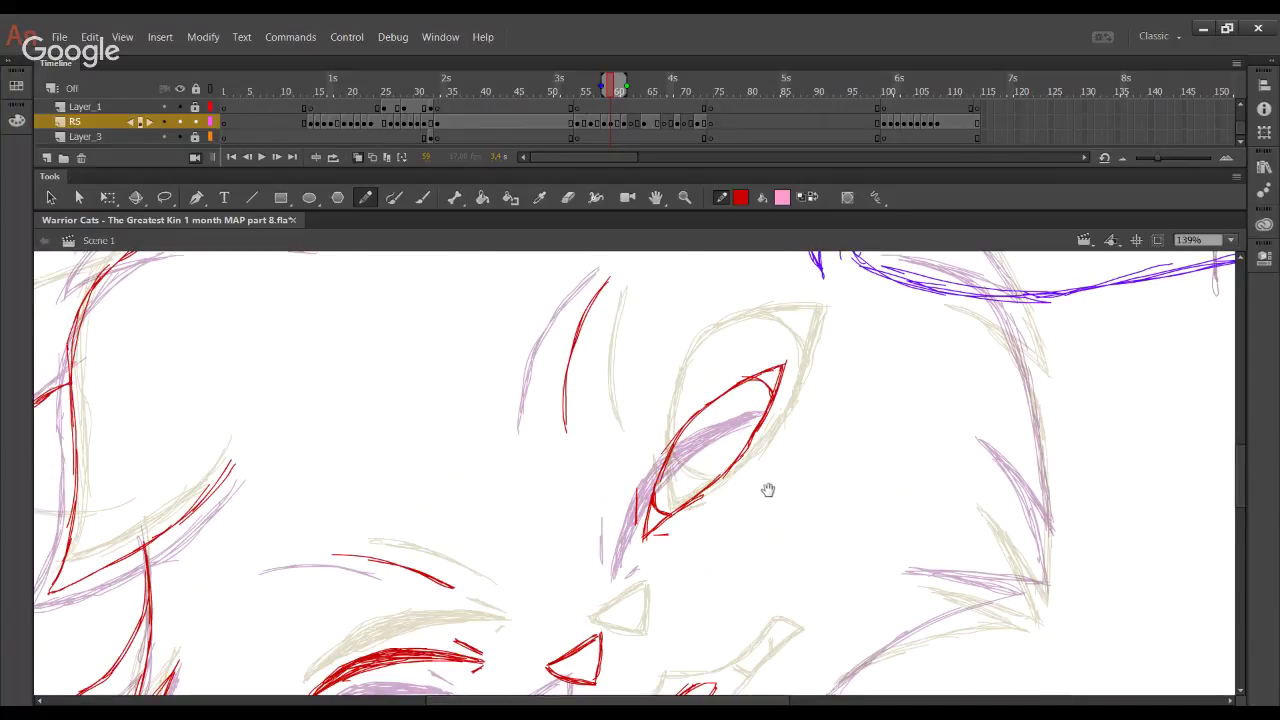
Sketch the top of the head with its pointed fur tuft and the forehead curve down to the upper cheek spike
scroll(730, 495, up, 7)
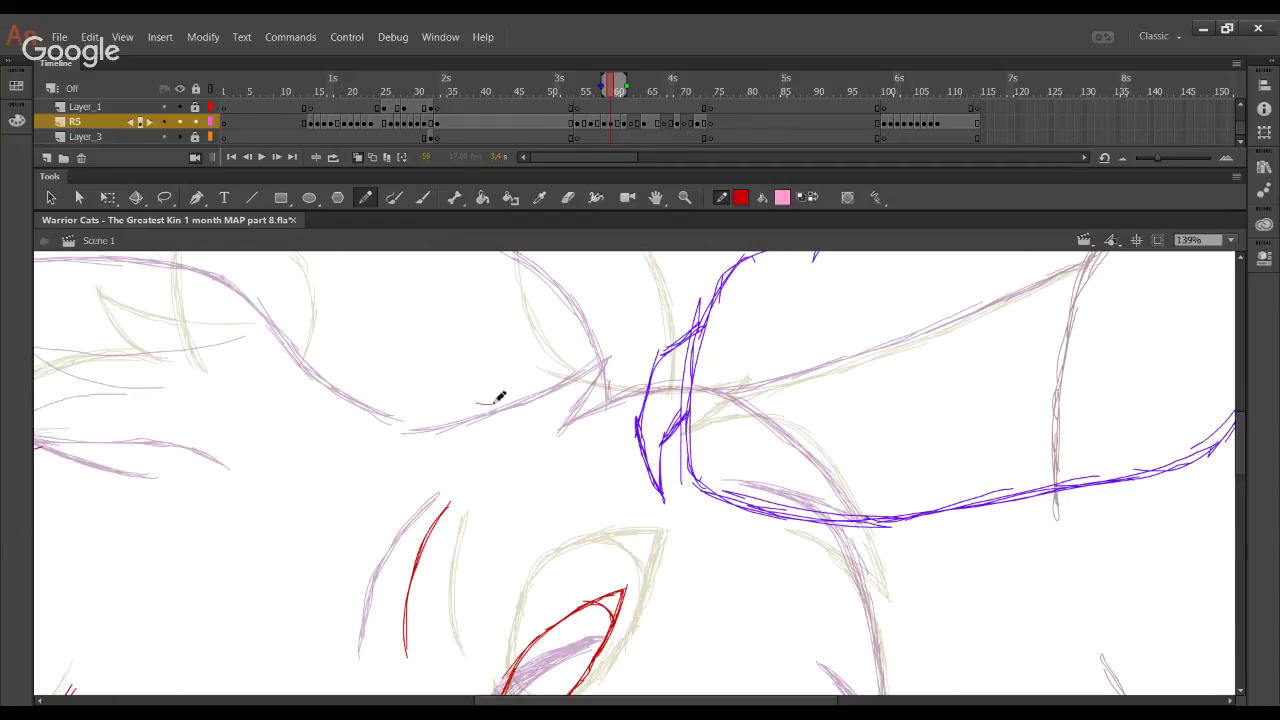
drag(477, 404, 582, 397)
drag(592, 393, 682, 370)
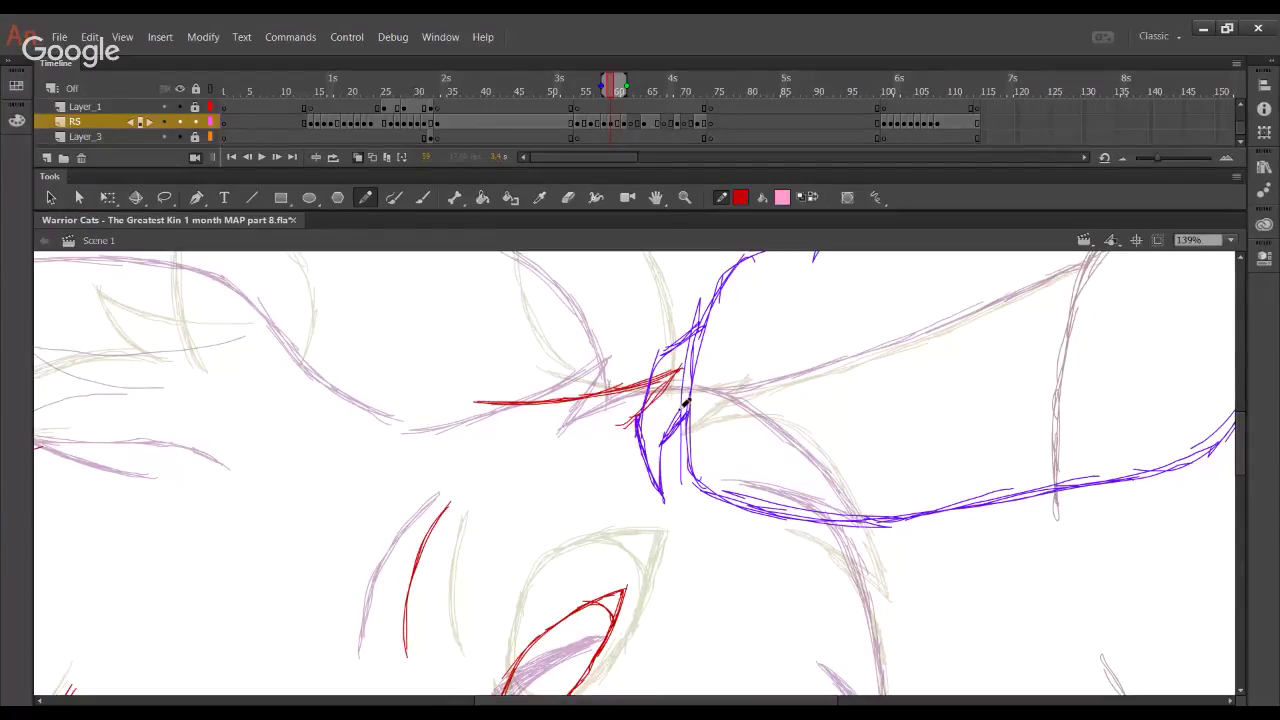
scroll(686, 401, down, 3)
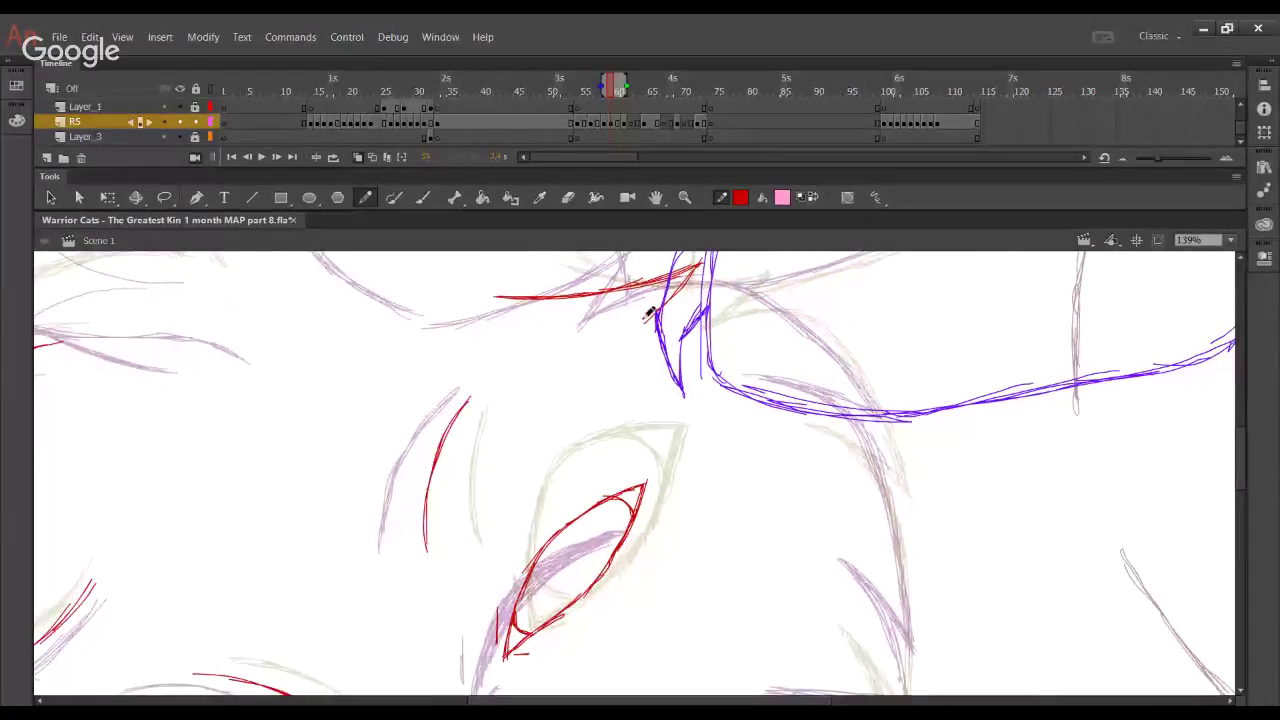
mouse_move(648, 314)
mouse_down()
mouse_move(737, 301)
mouse_move(789, 310)
mouse_move(887, 424)
mouse_move(867, 388)
mouse_move(898, 447)
mouse_move(793, 398)
mouse_up()
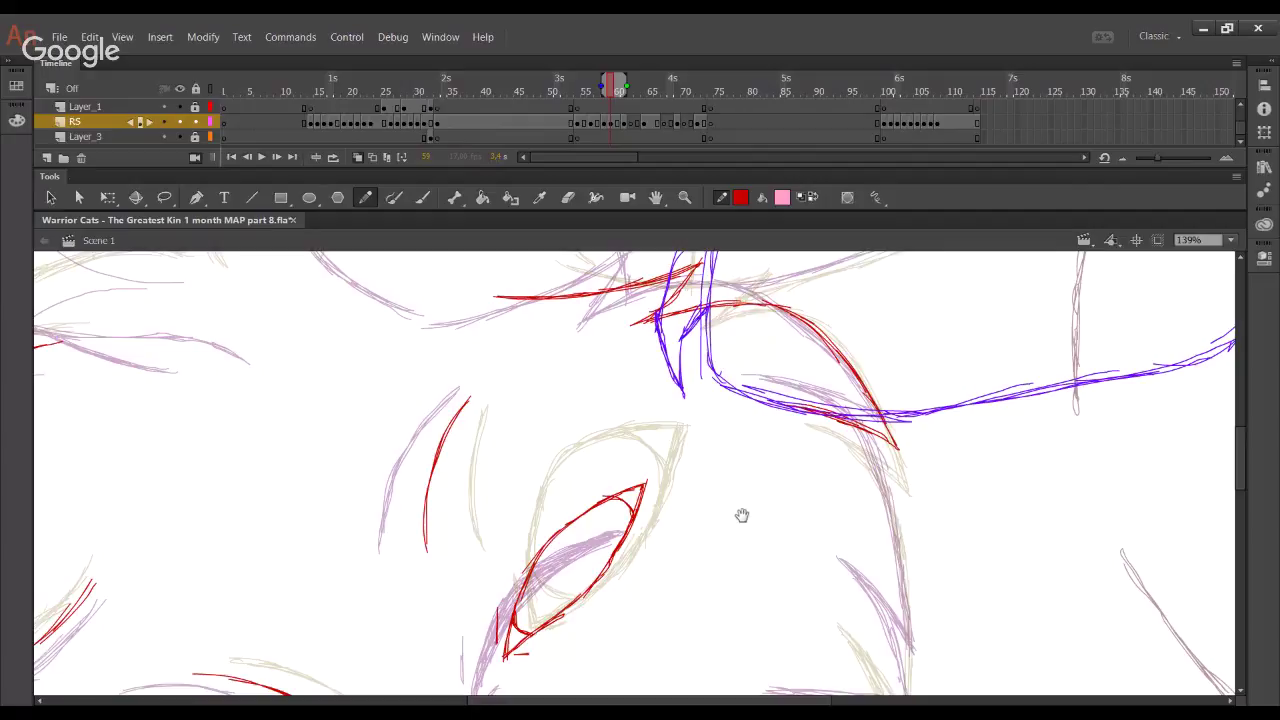
Sketch the pointed cheek fur spikes and the side of the face up to the upper spike
mouse_move(742, 515)
mouse_down()
mouse_move(669, 489)
mouse_move(651, 394)
mouse_up()
mouse_move(530, 640)
mouse_down()
mouse_move(651, 563)
mouse_move(730, 553)
mouse_up()
drag(645, 572, 717, 560)
drag(606, 525, 697, 551)
key(ctrl+z)
key(ctrl+z)
drag(607, 529, 715, 556)
key(alt+Tab)
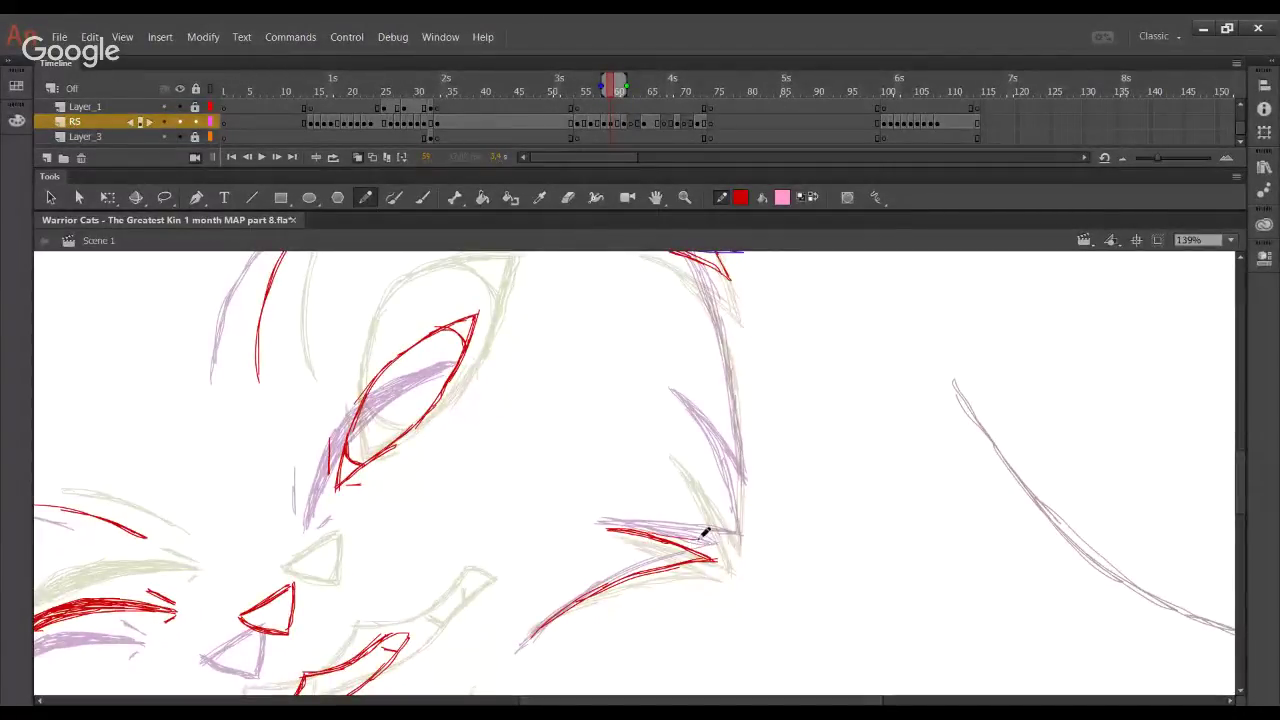
mouse_move(651, 525)
mouse_down()
mouse_move(723, 492)
mouse_move(728, 536)
mouse_move(699, 448)
mouse_up()
mouse_move(736, 556)
mouse_down()
mouse_move(710, 459)
mouse_move(720, 494)
mouse_move(678, 417)
mouse_move(742, 501)
mouse_move(718, 458)
mouse_move(748, 483)
mouse_move(745, 516)
mouse_move(725, 350)
mouse_move(733, 409)
mouse_move(661, 322)
mouse_move(692, 342)
mouse_move(629, 318)
mouse_up()
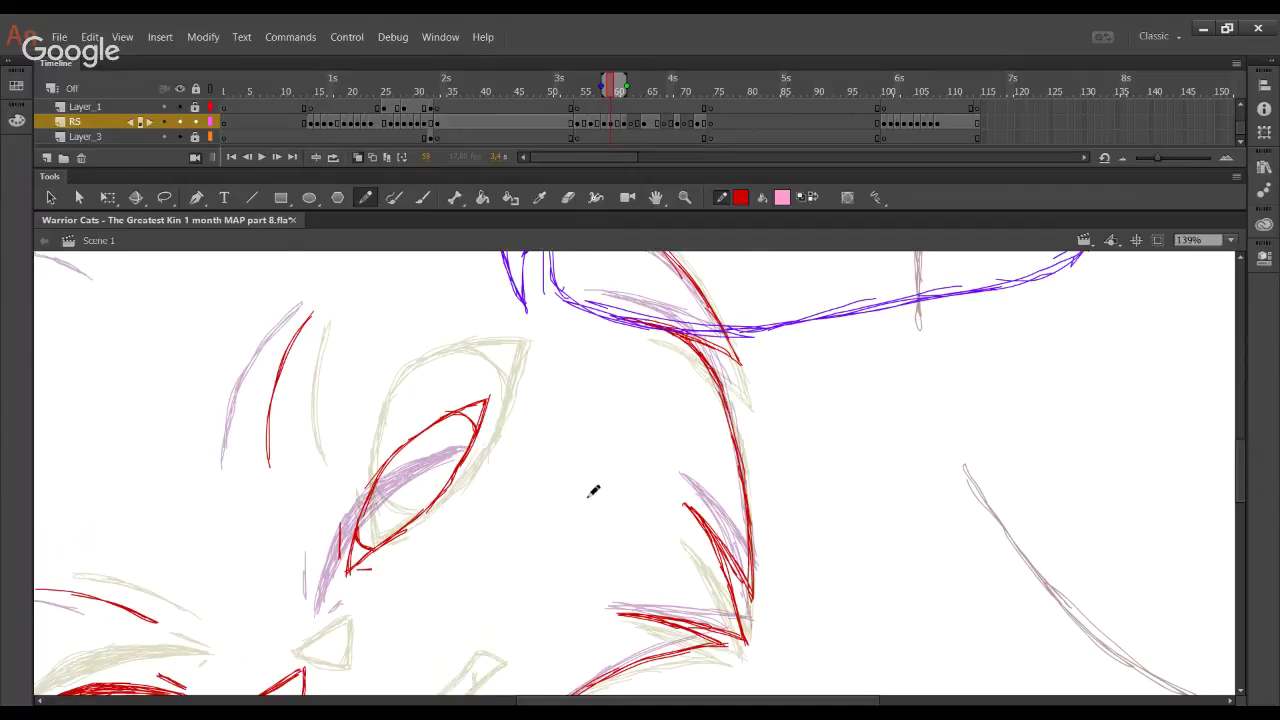
Sketch the neck line from the chin fur to the start of the chest fur
mouse_move(783, 549)
mouse_down()
mouse_move(711, 523)
mouse_move(488, 493)
mouse_move(769, 346)
mouse_move(833, 350)
mouse_up()
mouse_move(236, 456)
mouse_down()
mouse_move(426, 469)
mouse_move(403, 463)
mouse_move(557, 503)
mouse_up()
drag(468, 476, 552, 499)
key(ctrl+z)
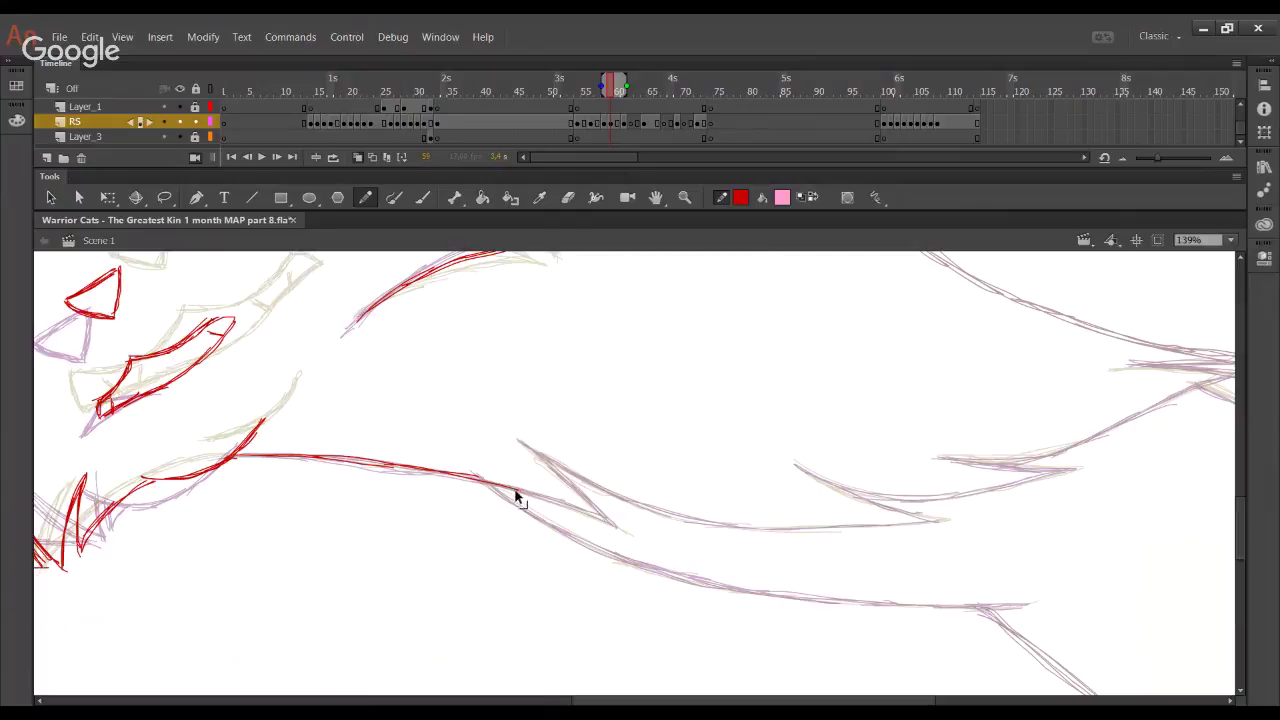
Sketch the upper ear's lower edge from the head out toward the ear tip
mouse_move(307, 418)
mouse_down()
mouse_move(578, 447)
mouse_move(520, 417)
mouse_move(549, 440)
mouse_move(580, 420)
mouse_move(496, 554)
mouse_move(529, 514)
mouse_move(589, 551)
mouse_move(491, 571)
mouse_move(524, 598)
mouse_up()
drag(558, 643, 539, 601)
key(ctrl+z)
mouse_move(558, 641)
mouse_down()
mouse_move(543, 606)
mouse_move(498, 581)
mouse_move(531, 596)
mouse_move(266, 420)
mouse_up()
drag(345, 524, 236, 385)
drag(292, 474, 210, 338)
Sketch the curve rising from the top-of-head line into the upper ear's inner fold
mouse_move(773, 581)
mouse_down()
mouse_move(763, 631)
mouse_move(721, 611)
mouse_up()
drag(780, 645, 695, 585)
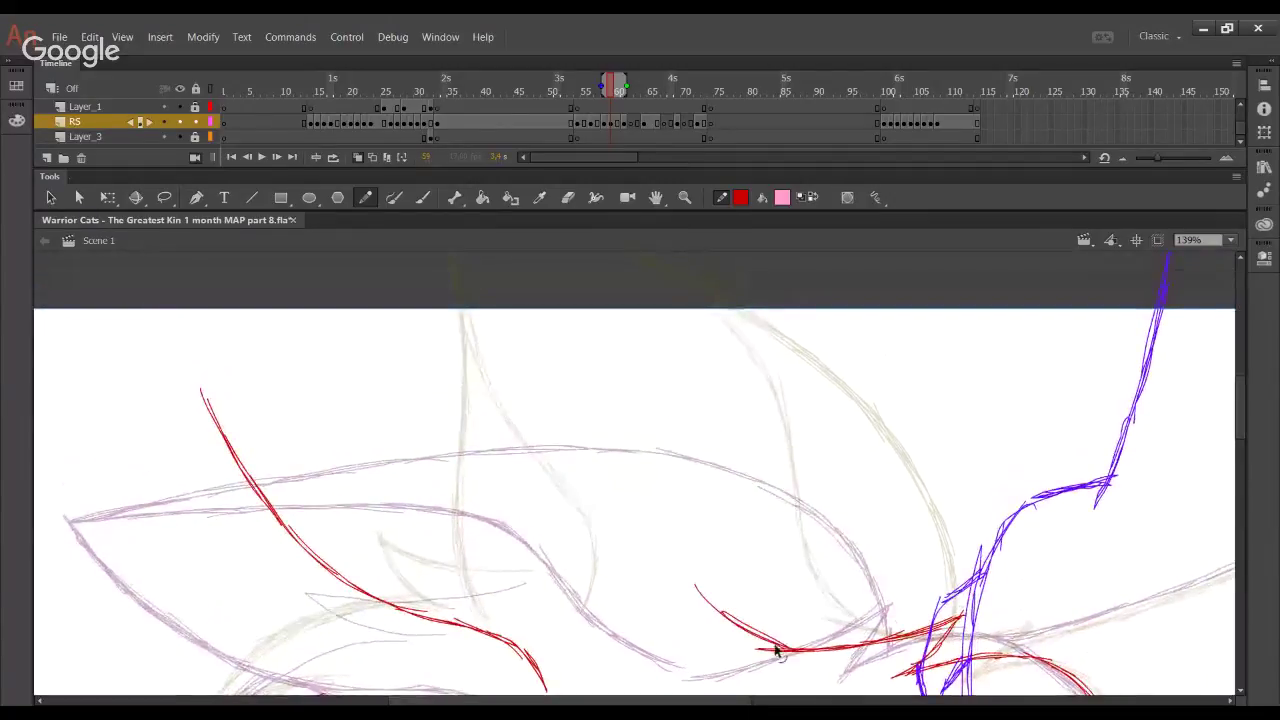
key(ctrl+z)
key(ctrl+z)
mouse_move(779, 646)
mouse_down()
mouse_move(718, 611)
mouse_move(684, 568)
mouse_up()
drag(720, 614, 671, 520)
drag(698, 594, 669, 518)
drag(682, 560, 651, 482)
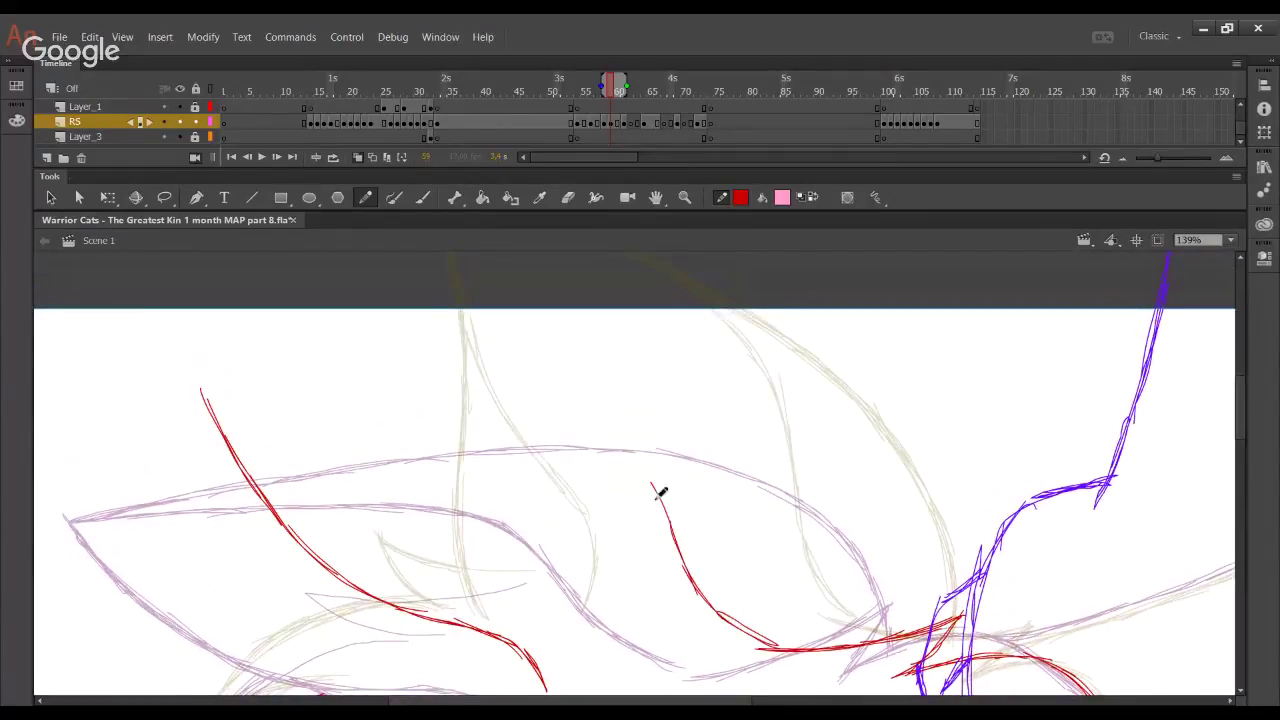
Sketch the upper ear's pointed tip and its inner fold line, joining it to the curve rising from the head
drag(203, 380, 314, 402)
key(ctrl+z)
drag(211, 406, 190, 364)
mouse_move(217, 427)
mouse_down()
mouse_move(188, 362)
mouse_move(304, 380)
mouse_up()
mouse_move(210, 348)
mouse_down()
mouse_move(506, 409)
mouse_move(662, 497)
mouse_up()
drag(612, 452, 675, 534)
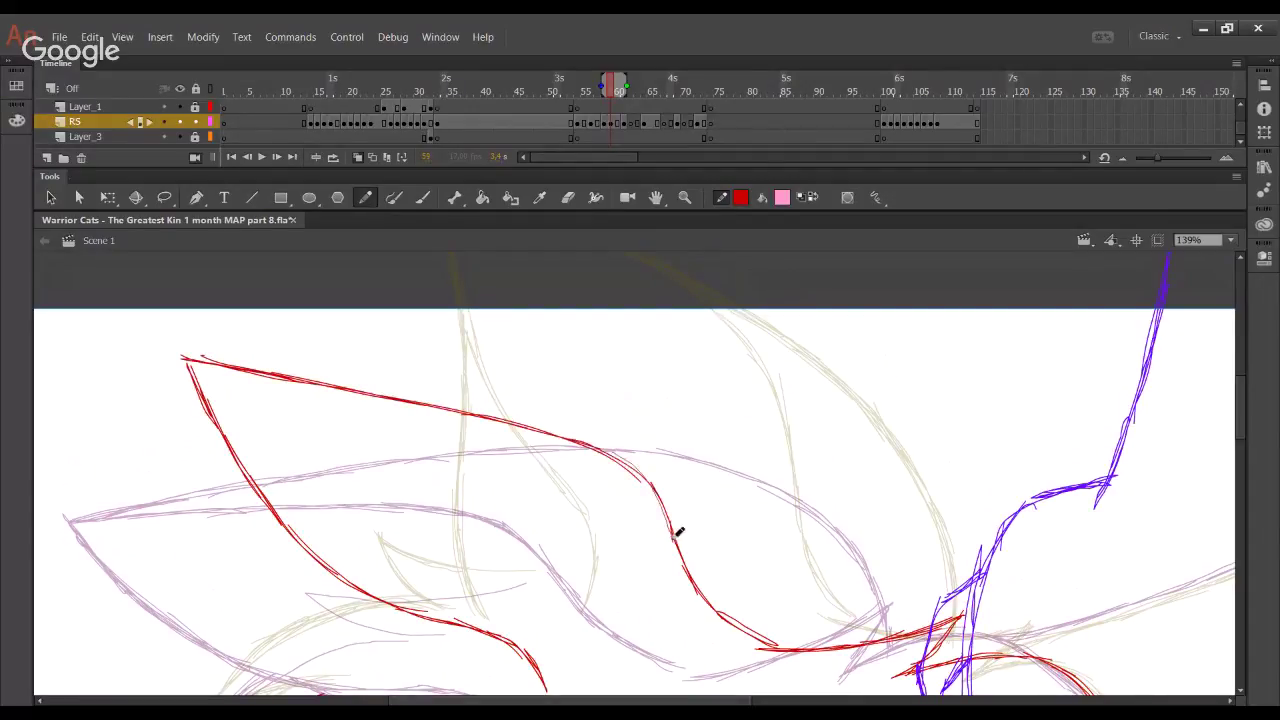
drag(632, 472, 682, 558)
Sketch the first stretch of the upper ear's outer edge, starting from the ear tip
key(space)
drag(624, 529, 637, 609)
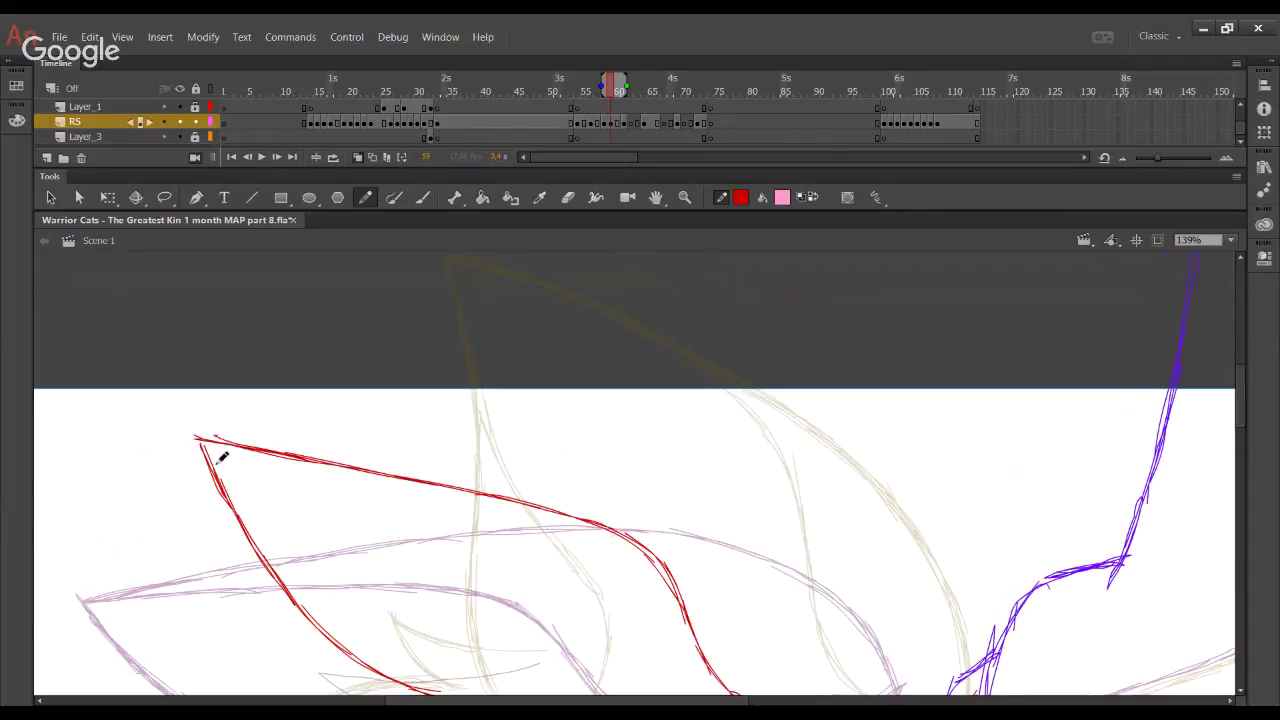
drag(197, 436, 308, 446)
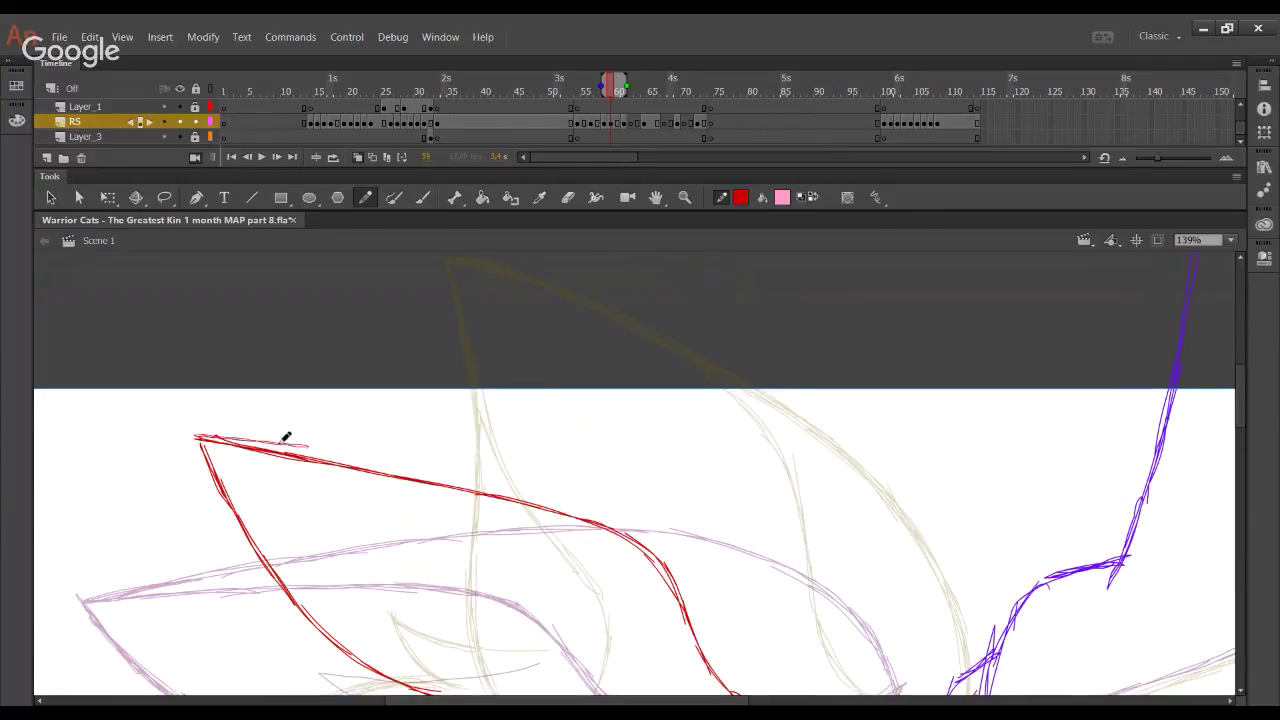
mouse_move(234, 431)
mouse_down()
mouse_move(486, 457)
mouse_move(575, 481)
mouse_up()
drag(441, 463, 665, 494)
drag(535, 474, 737, 513)
drag(616, 493, 788, 535)
key(ctrl+z)
key(ctrl+z)
Continue the upper ear's outer edge in a curve down to the head line beside the fur tuft
mouse_move(596, 477)
mouse_down()
mouse_move(763, 525)
mouse_move(747, 525)
mouse_move(843, 573)
mouse_move(768, 523)
mouse_move(893, 628)
mouse_up()
drag(869, 568, 725, 403)
key(ctrl+z)
mouse_move(650, 384)
mouse_down()
mouse_move(752, 476)
mouse_move(756, 500)
mouse_up()
mouse_move(692, 399)
mouse_down()
mouse_move(739, 445)
mouse_move(766, 525)
mouse_up()
drag(756, 480, 768, 550)
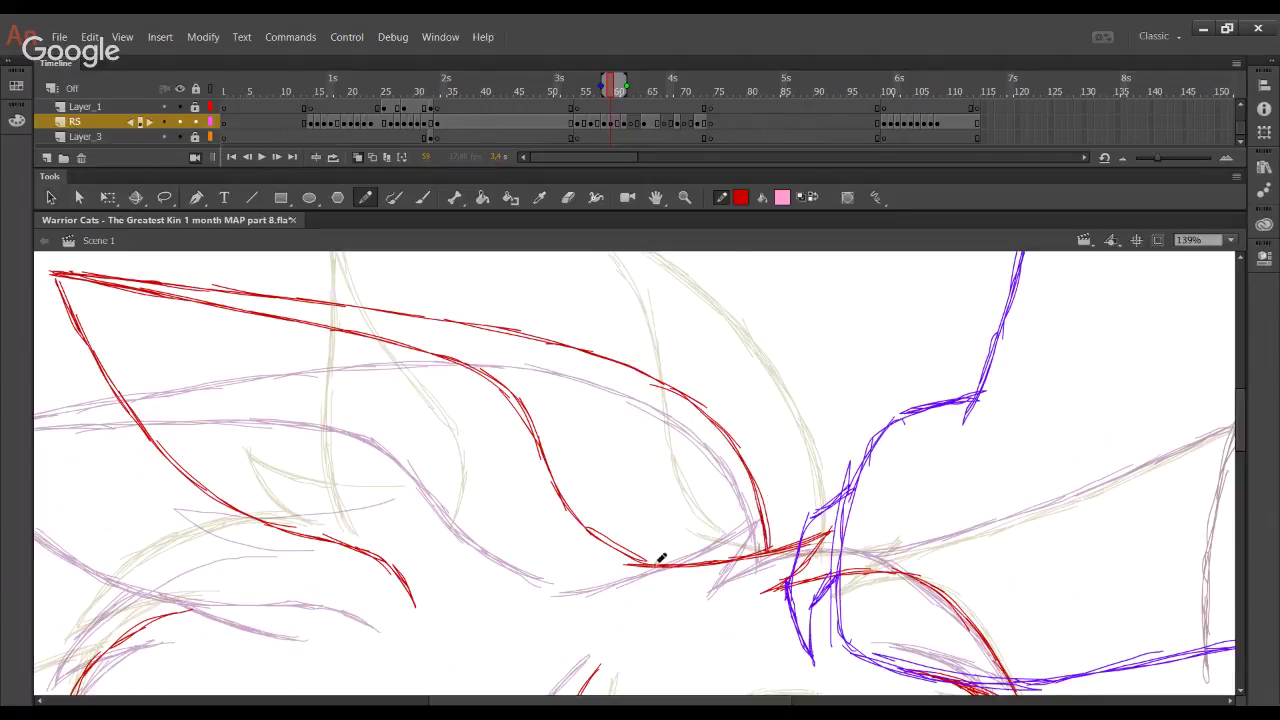
Sketch the curved base line branching from the upper ear's lower edge down into the head
drag(484, 702, 447, 701)
drag(416, 597, 484, 613)
drag(388, 579, 476, 612)
drag(361, 549, 457, 607)
drag(324, 494, 436, 598)
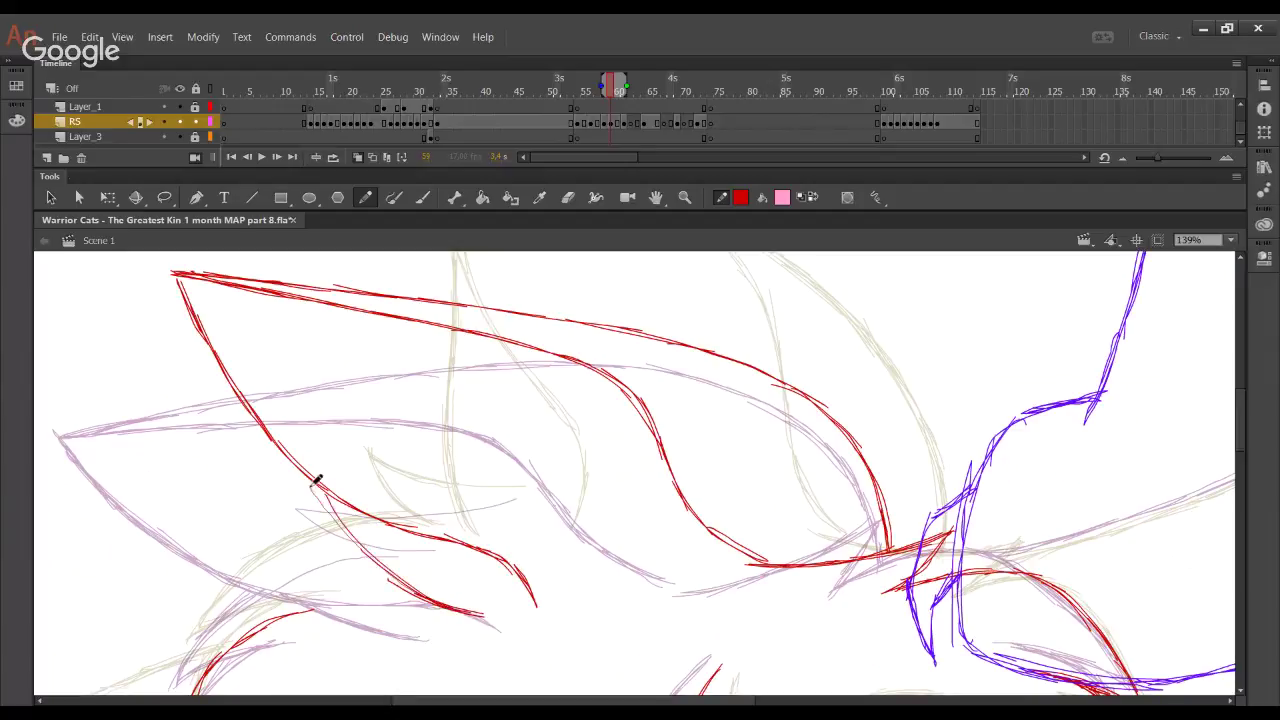
mouse_move(308, 474)
mouse_down()
mouse_move(414, 594)
mouse_move(374, 556)
mouse_up()
Sketch the pointed fur tuft on the side of the head, joining it to the upper ear's base
mouse_move(451, 497)
mouse_down()
mouse_move(603, 391)
mouse_move(697, 304)
mouse_up()
mouse_move(424, 451)
mouse_down()
mouse_move(516, 363)
mouse_move(490, 387)
mouse_move(580, 323)
mouse_up()
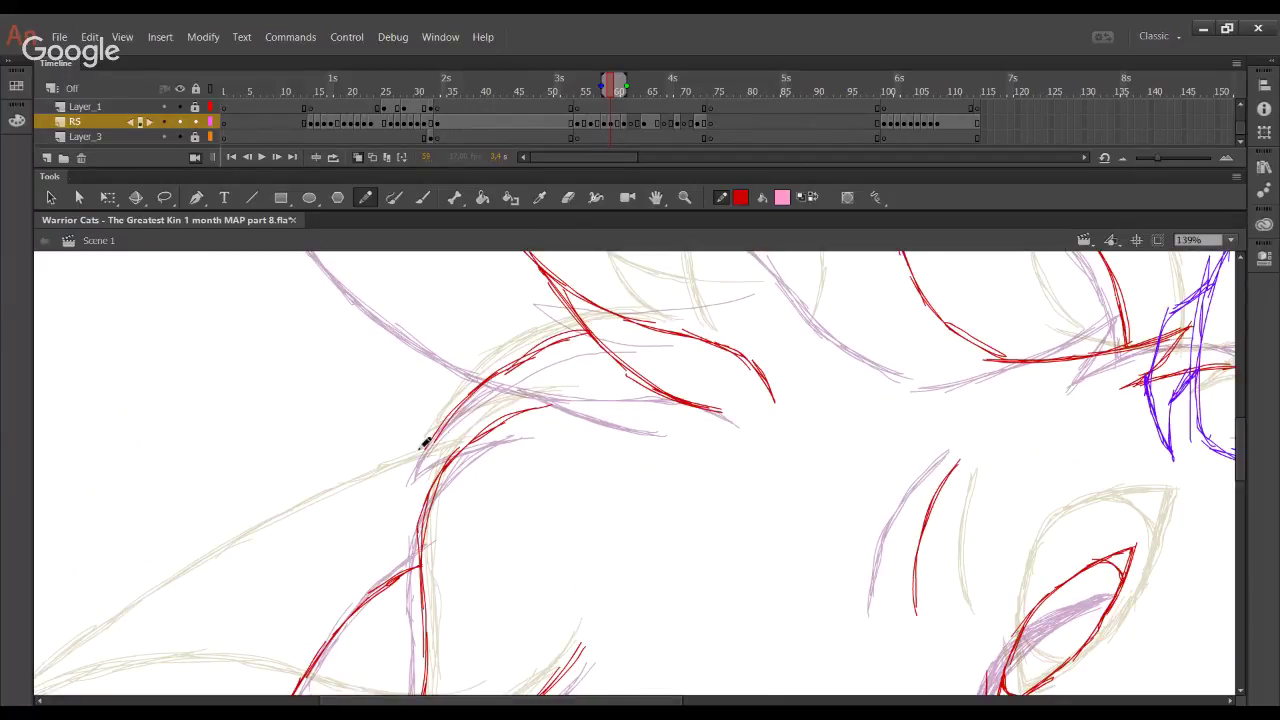
mouse_move(425, 443)
mouse_down()
mouse_move(500, 409)
mouse_move(555, 404)
mouse_up()
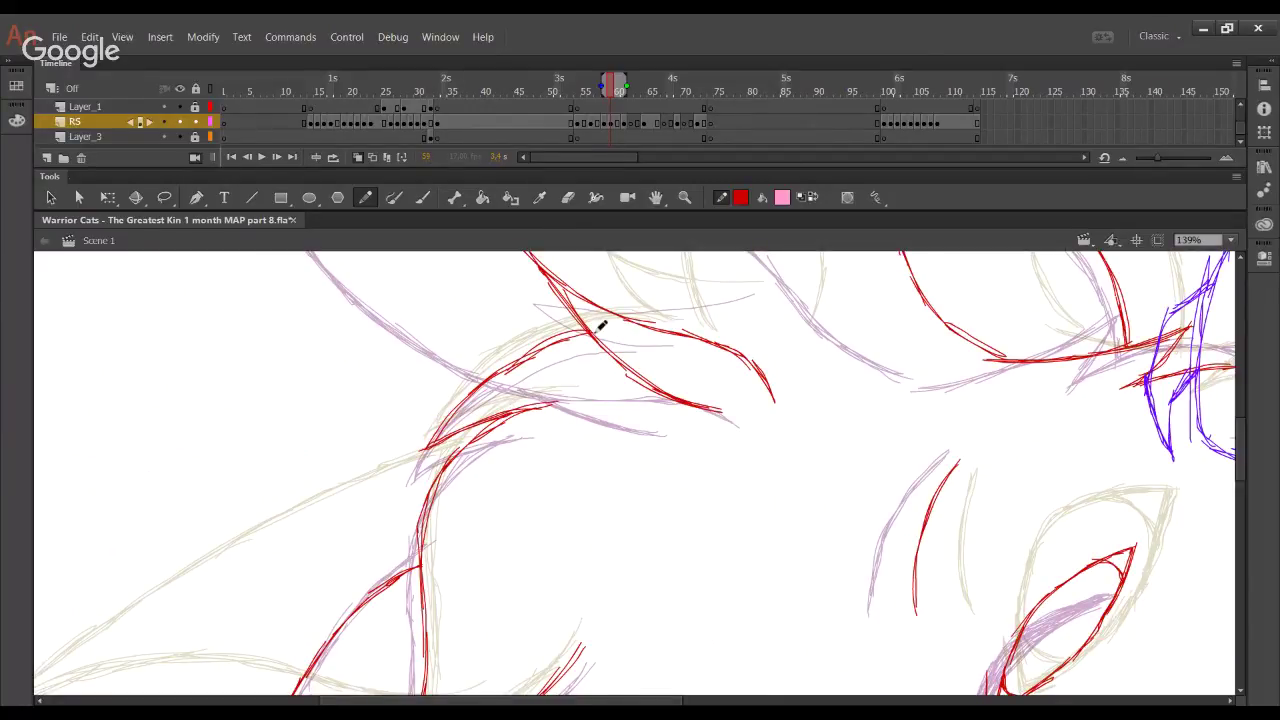
drag(500, 369, 592, 331)
Sketch the back-of-neck line from the head tuft up to the shoulder, following the onion-skinned line
drag(757, 384, 512, 616)
drag(778, 572, 529, 509)
drag(646, 600, 496, 562)
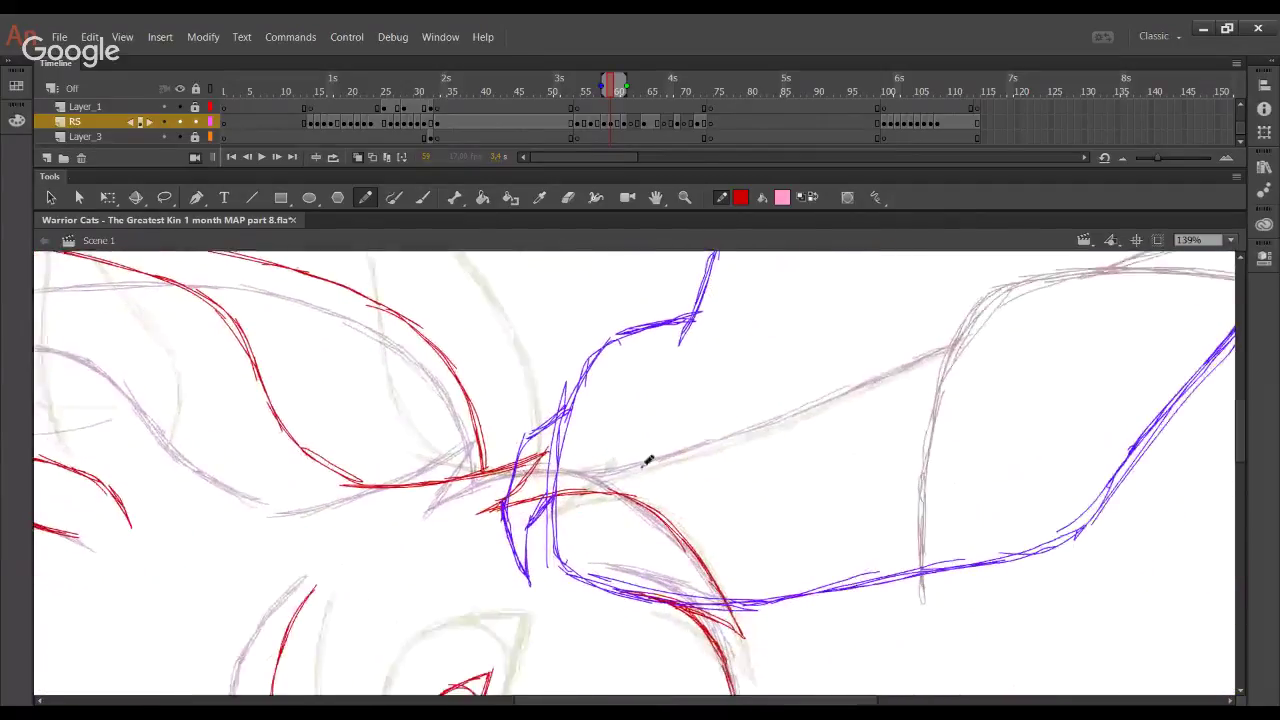
drag(545, 500, 700, 448)
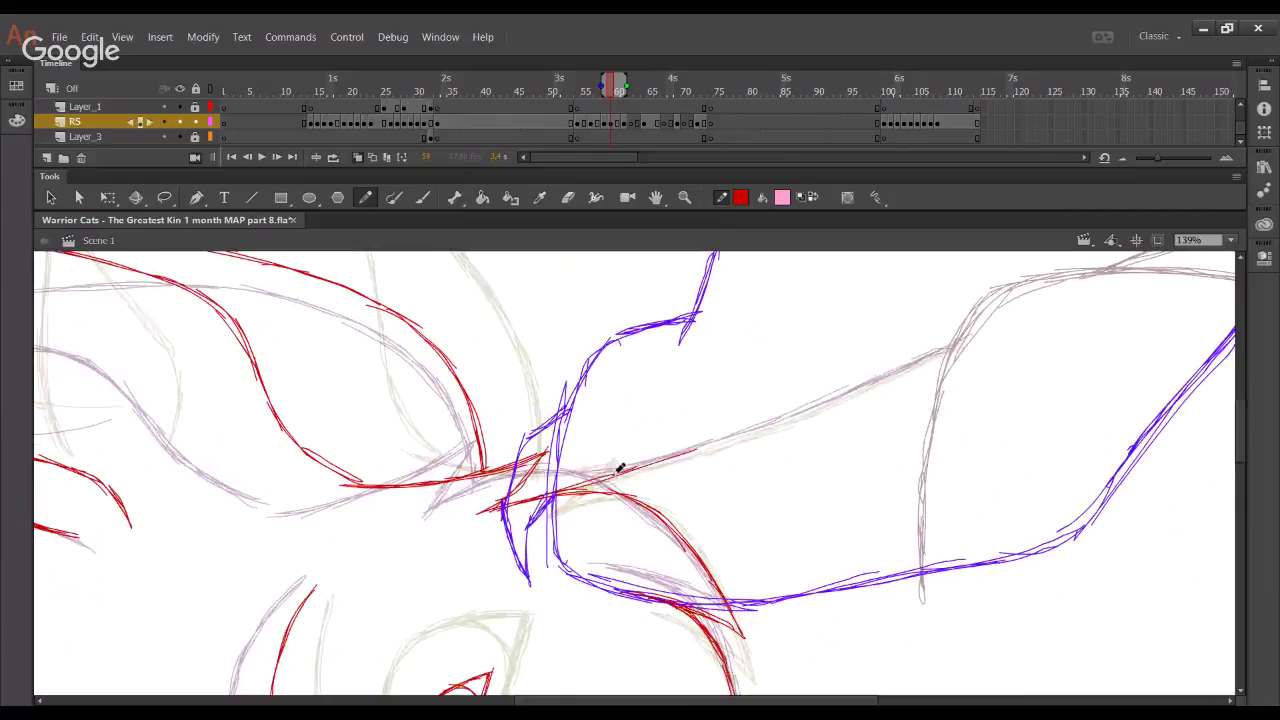
drag(616, 473, 775, 420)
drag(676, 454, 800, 412)
key(ctrl+z)
key(ctrl+z)
mouse_move(602, 482)
mouse_down()
mouse_move(788, 425)
mouse_move(935, 360)
mouse_up()
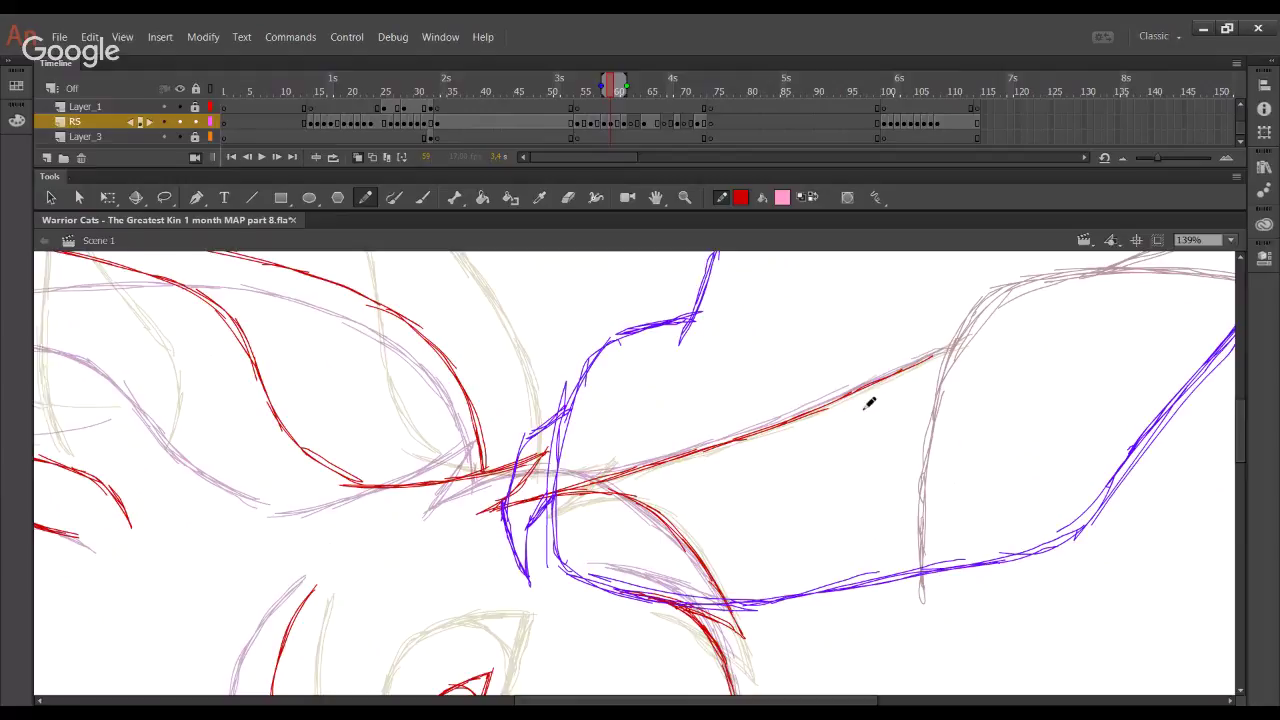
Go to frame 62 on the RS layer and adjust the start of the onion skin range for the next in-between
drag(408, 685, 723, 371)
mouse_move(598, 474)
mouse_down()
mouse_move(757, 420)
mouse_move(727, 371)
mouse_move(763, 426)
mouse_move(671, 380)
mouse_move(666, 434)
mouse_move(707, 527)
mouse_move(674, 500)
mouse_move(711, 323)
mouse_move(731, 400)
mouse_move(668, 576)
mouse_move(589, 369)
mouse_move(558, 389)
mouse_up()
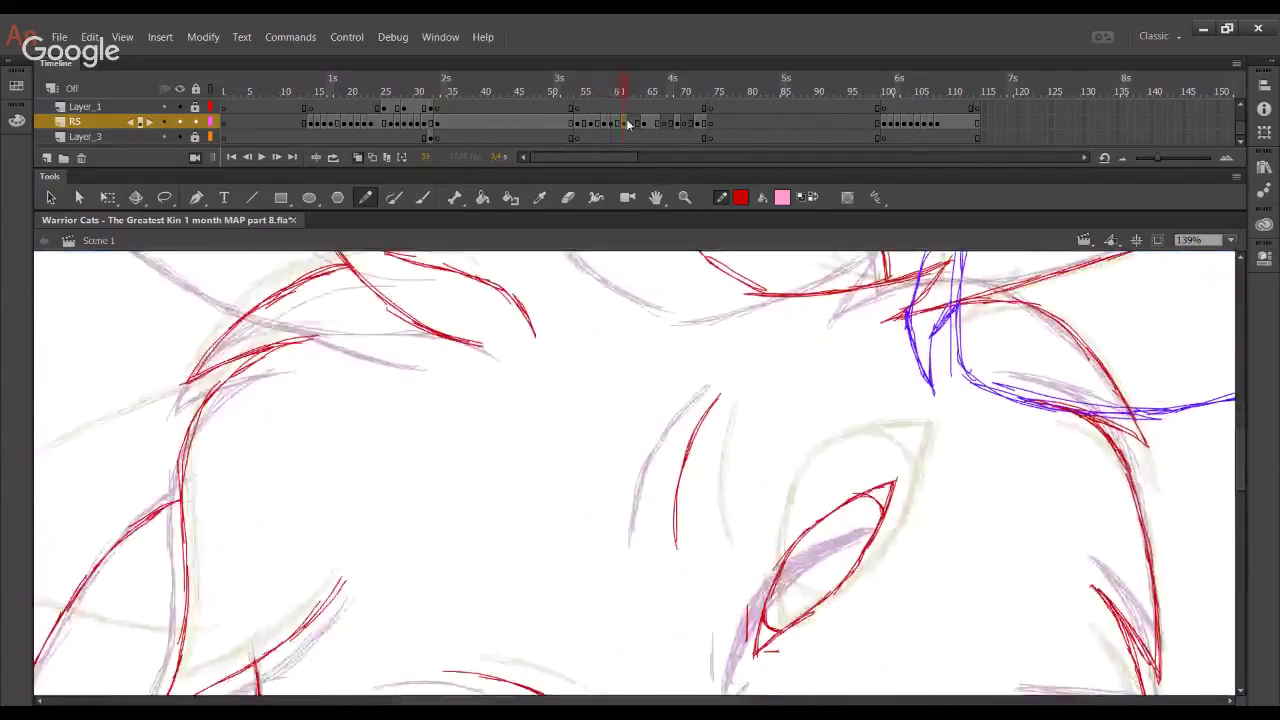
click(625, 123)
click(631, 123)
drag(708, 514, 529, 340)
mouse_move(619, 409)
mouse_down()
mouse_move(630, 407)
mouse_move(614, 534)
mouse_move(619, 424)
mouse_up()
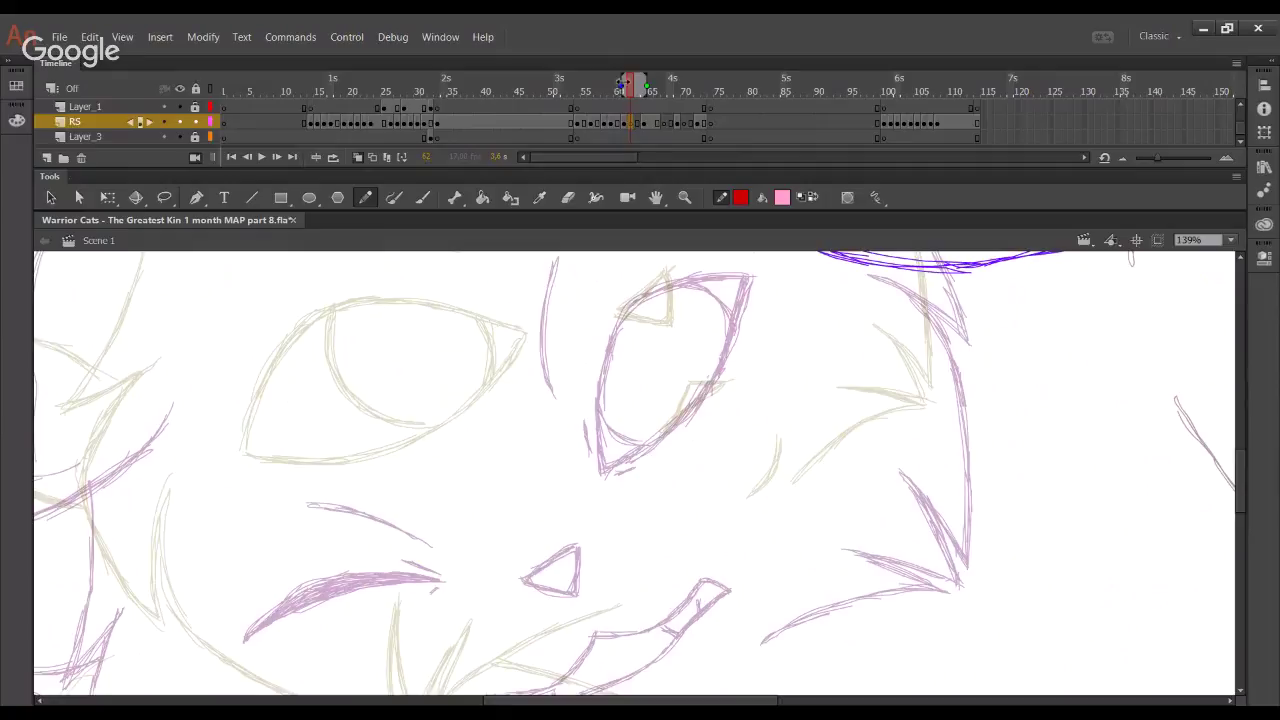
click(621, 82)
drag(618, 83, 624, 84)
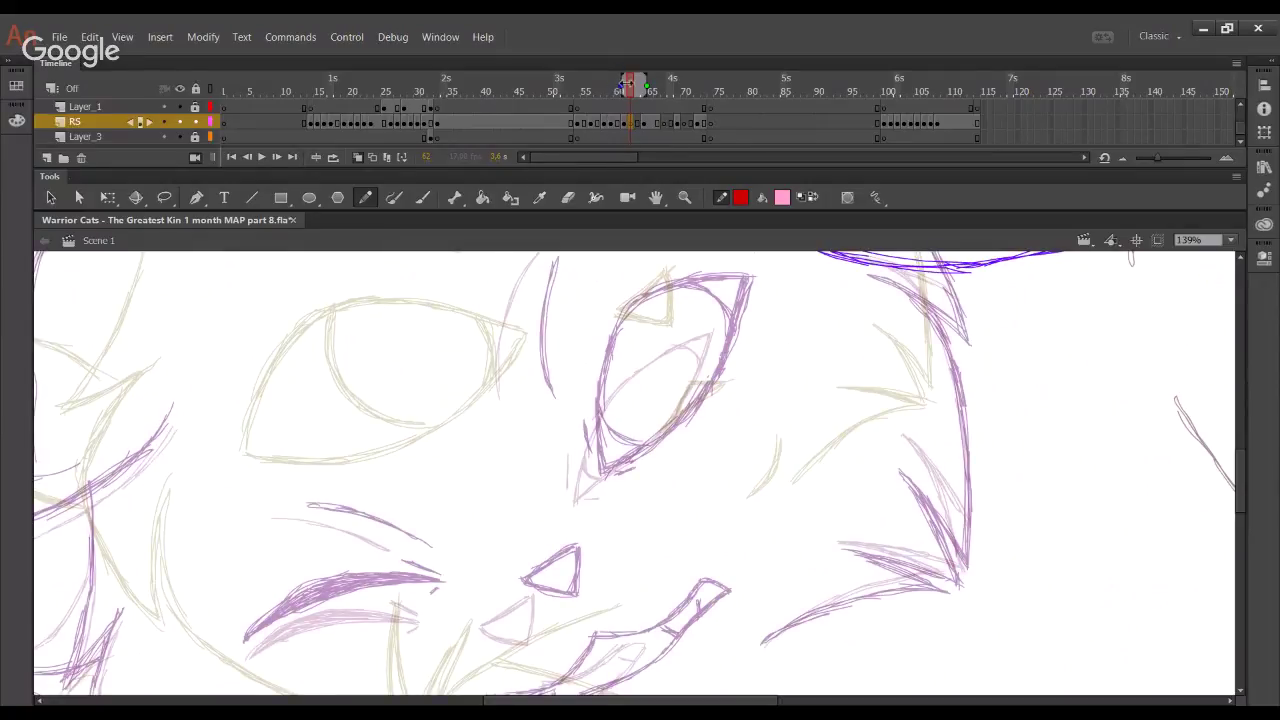
Sketch the triangular nose midway between the neighbouring drawings on frame 62
mouse_move(581, 414)
mouse_down()
mouse_move(565, 450)
mouse_move(611, 403)
mouse_up()
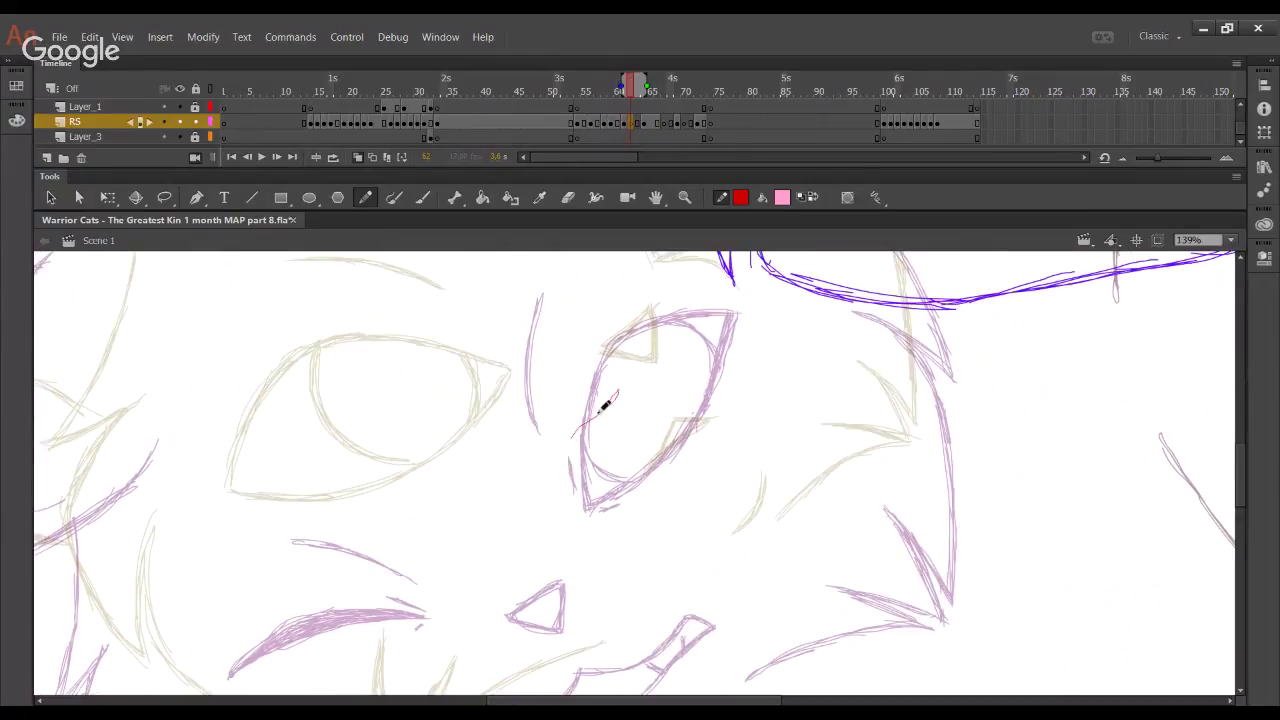
mouse_move(562, 438)
mouse_down()
mouse_move(610, 405)
mouse_move(568, 431)
mouse_move(602, 410)
mouse_move(583, 434)
mouse_move(556, 437)
mouse_move(605, 448)
mouse_move(576, 437)
mouse_move(601, 445)
mouse_move(615, 404)
mouse_up()
drag(611, 450, 614, 402)
Nudge the nose's lower edge slightly downward with Free Transform, and return to the Pencil tool
mouse_move(660, 495)
mouse_down()
mouse_move(556, 426)
mouse_move(541, 441)
mouse_move(554, 418)
mouse_up()
click(115, 203)
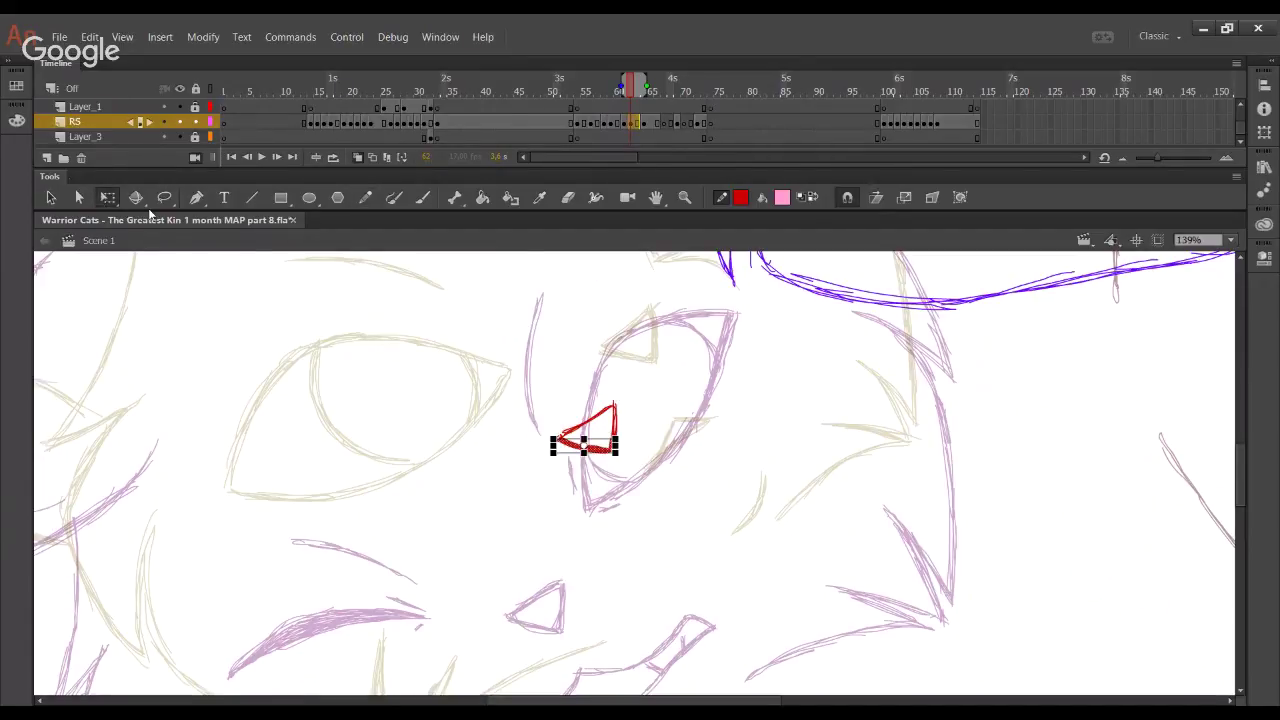
key(Down)
key(Down)
key(Down)
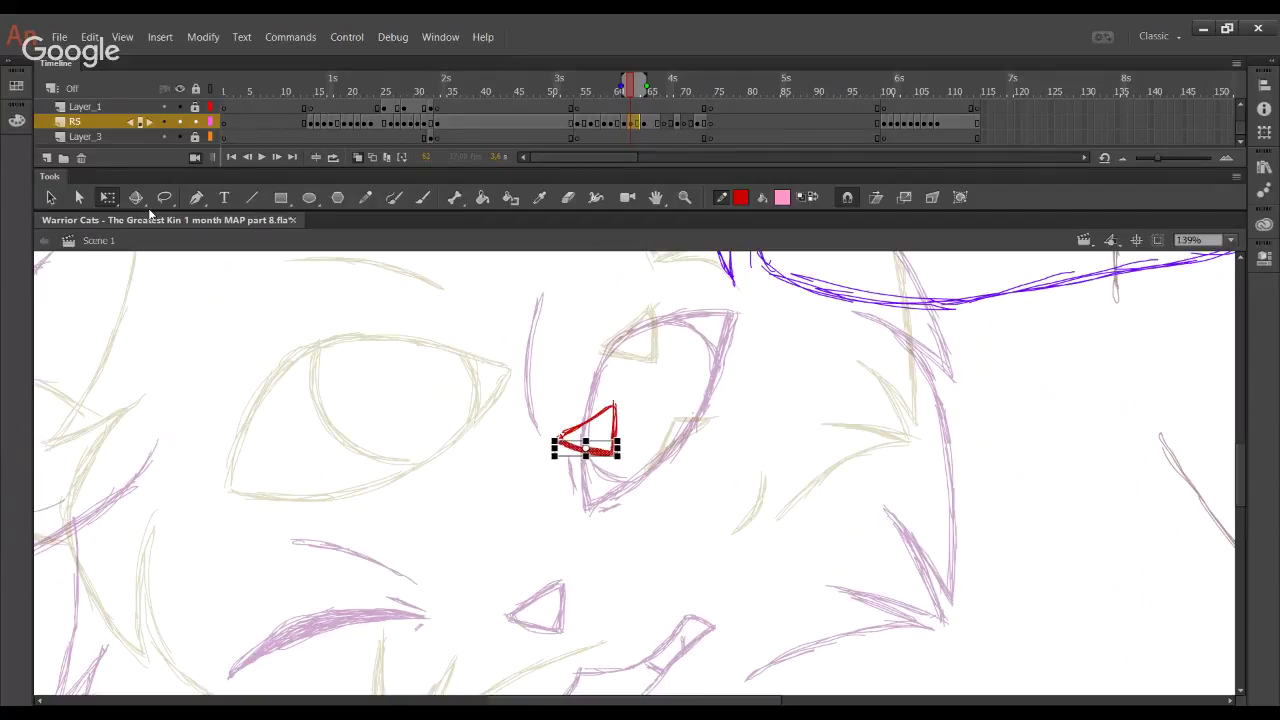
click(330, 422)
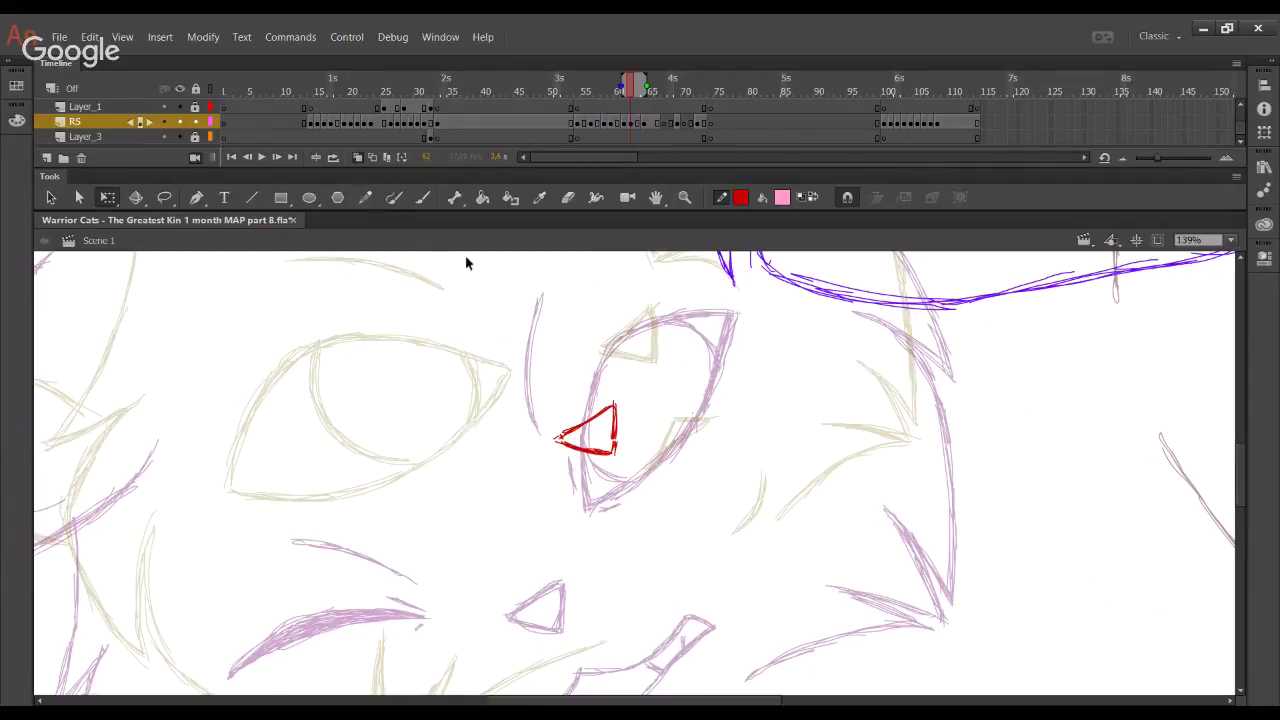
key(y)
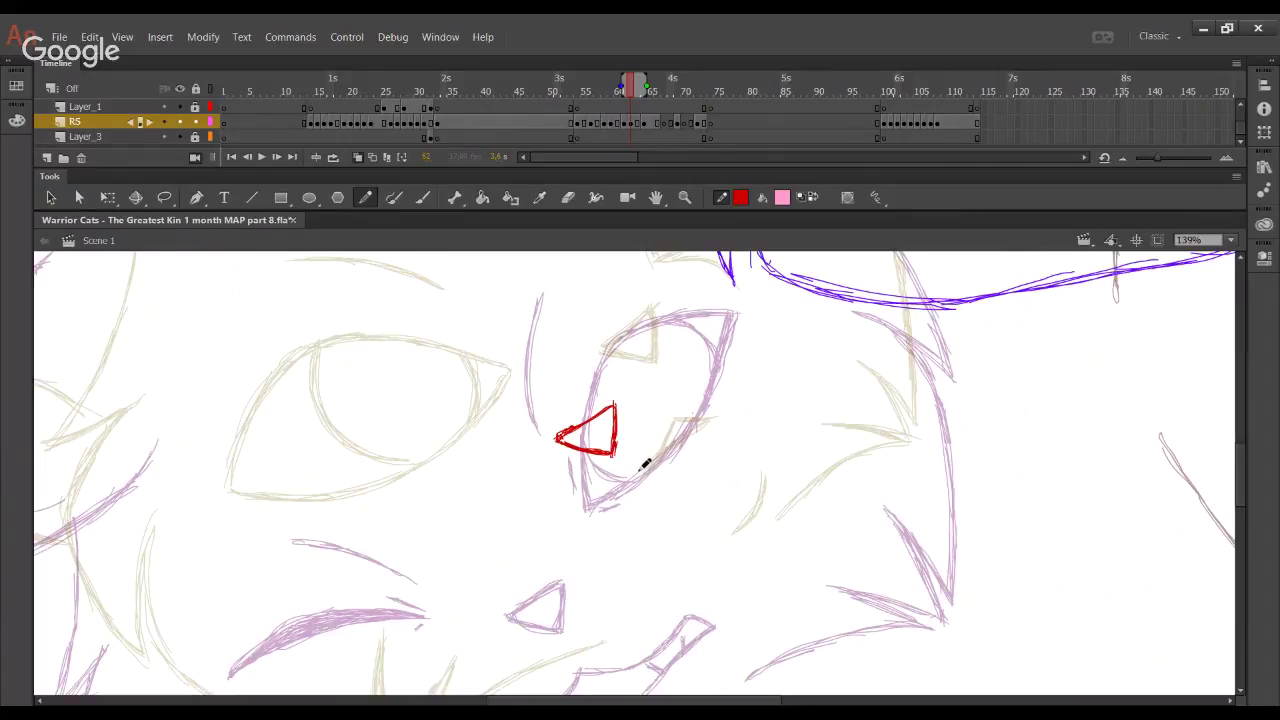
click(385, 712)
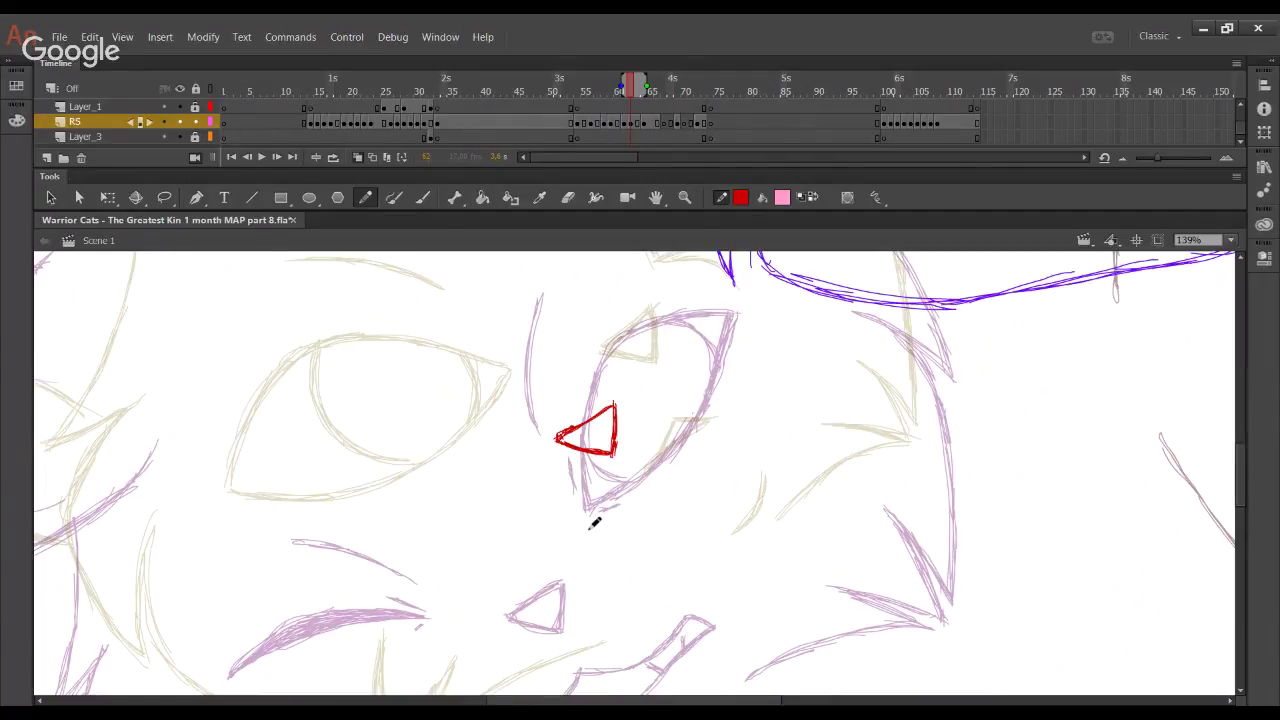
Sketch the mouth's left curve below the nose on frame 62, running down from the upper lip toward the lower corner
drag(627, 469, 624, 340)
drag(630, 409, 585, 483)
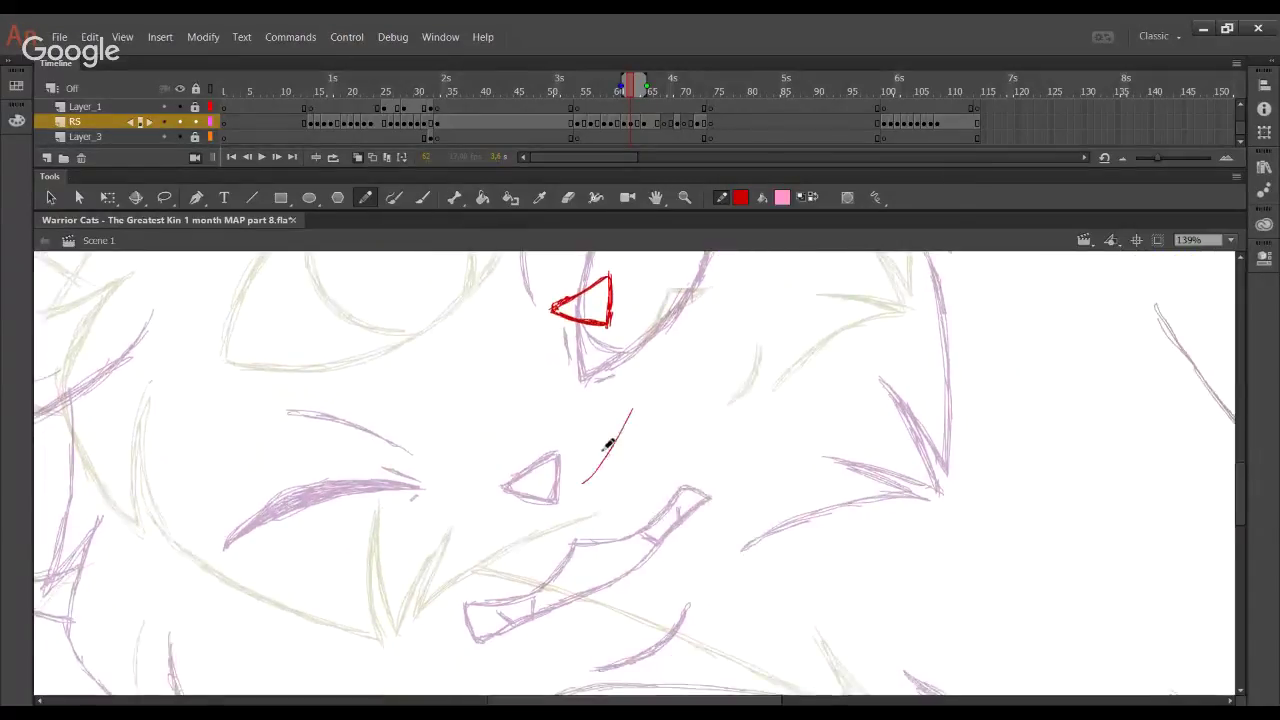
key(ctrl+z)
drag(630, 404, 588, 453)
drag(627, 423, 578, 460)
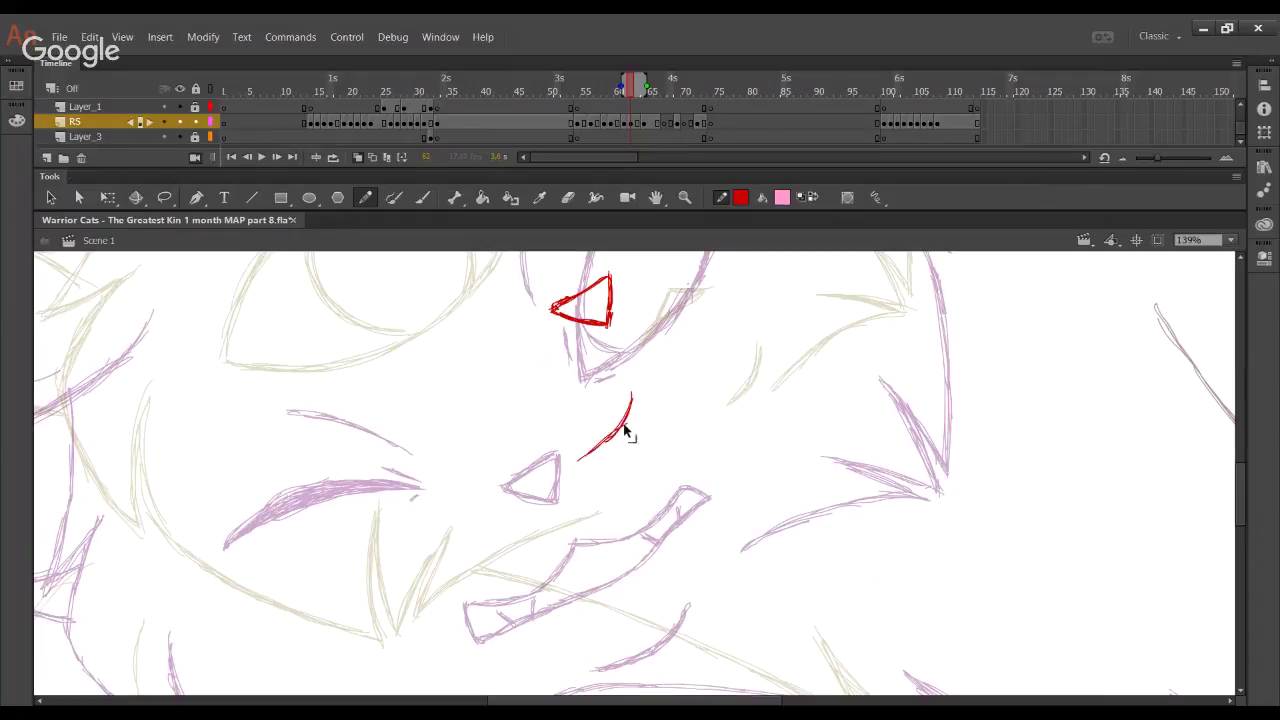
key(ctrl+z)
drag(631, 405, 572, 462)
key(ctrl+z)
mouse_move(628, 402)
mouse_down()
mouse_move(579, 455)
mouse_move(613, 434)
mouse_move(582, 461)
mouse_move(592, 447)
mouse_move(563, 497)
mouse_up()
Reset the onion skin start to hide the extra earlier drawing, and move the nose and mouth curve slightly downward together
key(space)
mouse_move(624, 420)
mouse_down()
mouse_move(576, 549)
mouse_move(620, 400)
mouse_up()
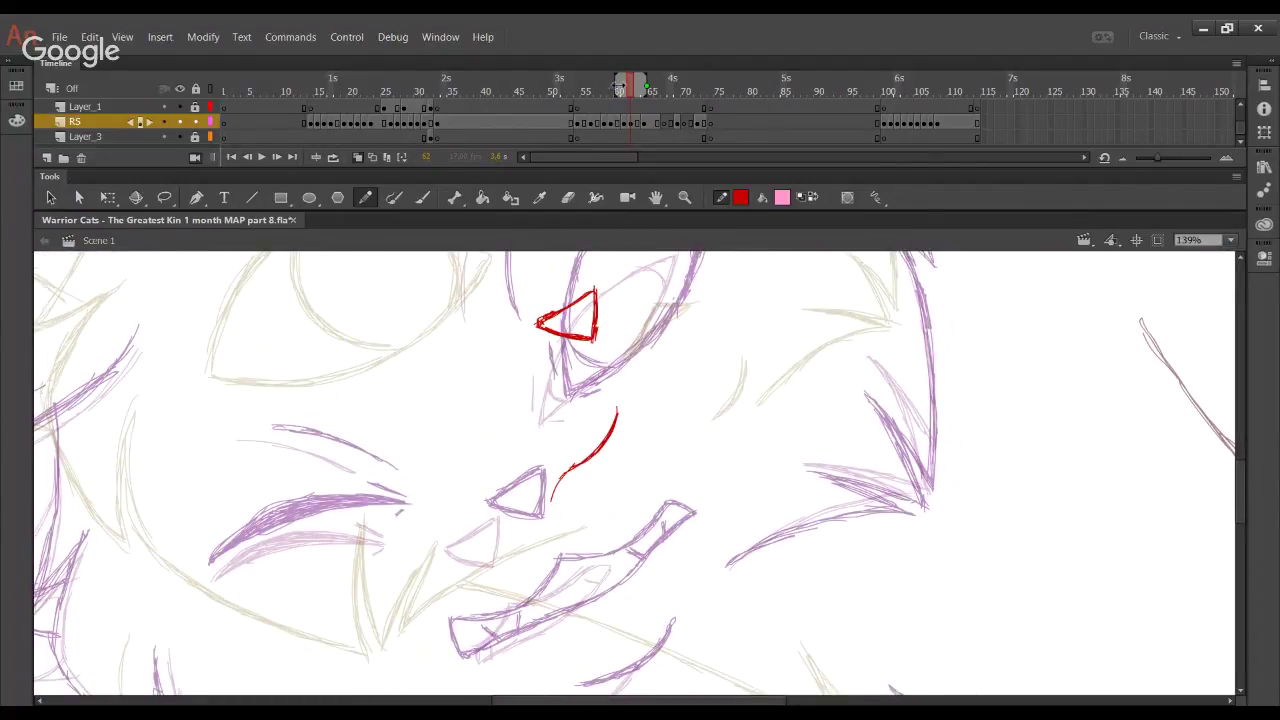
click(622, 88)
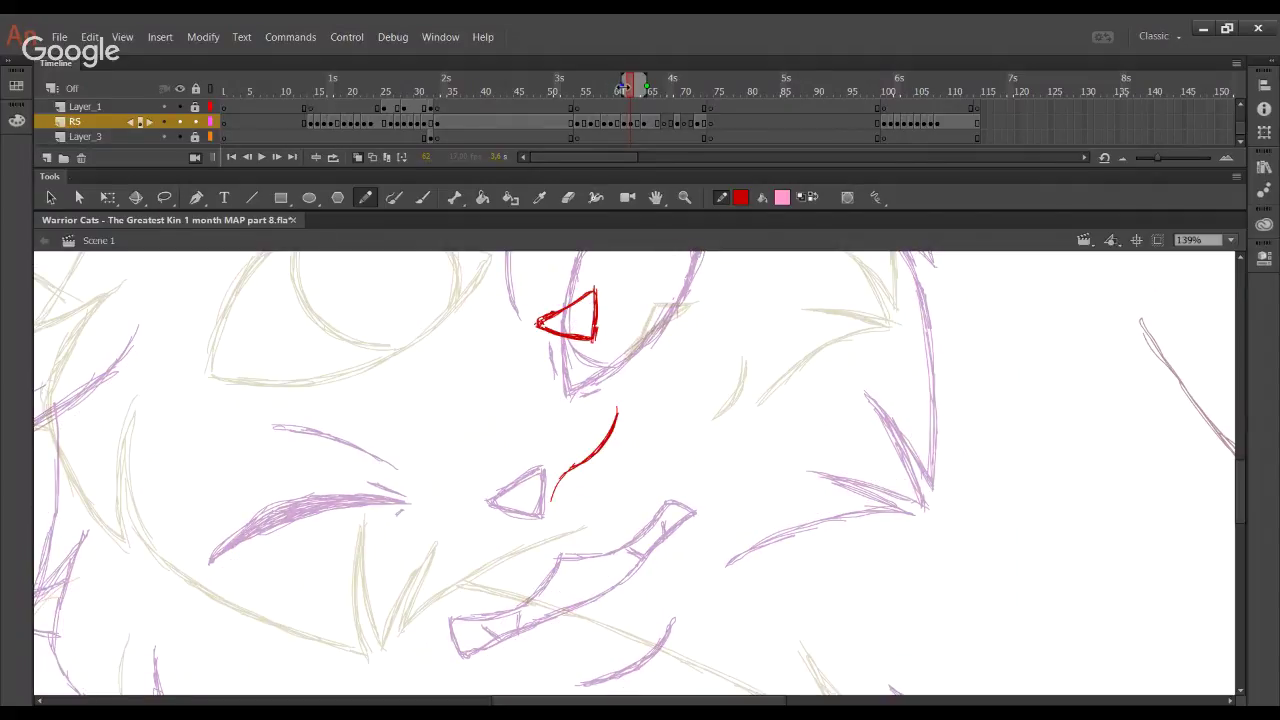
mouse_move(651, 380)
mouse_down()
mouse_move(657, 557)
mouse_move(794, 269)
mouse_move(823, 335)
mouse_move(682, 522)
mouse_up()
drag(756, 550, 751, 491)
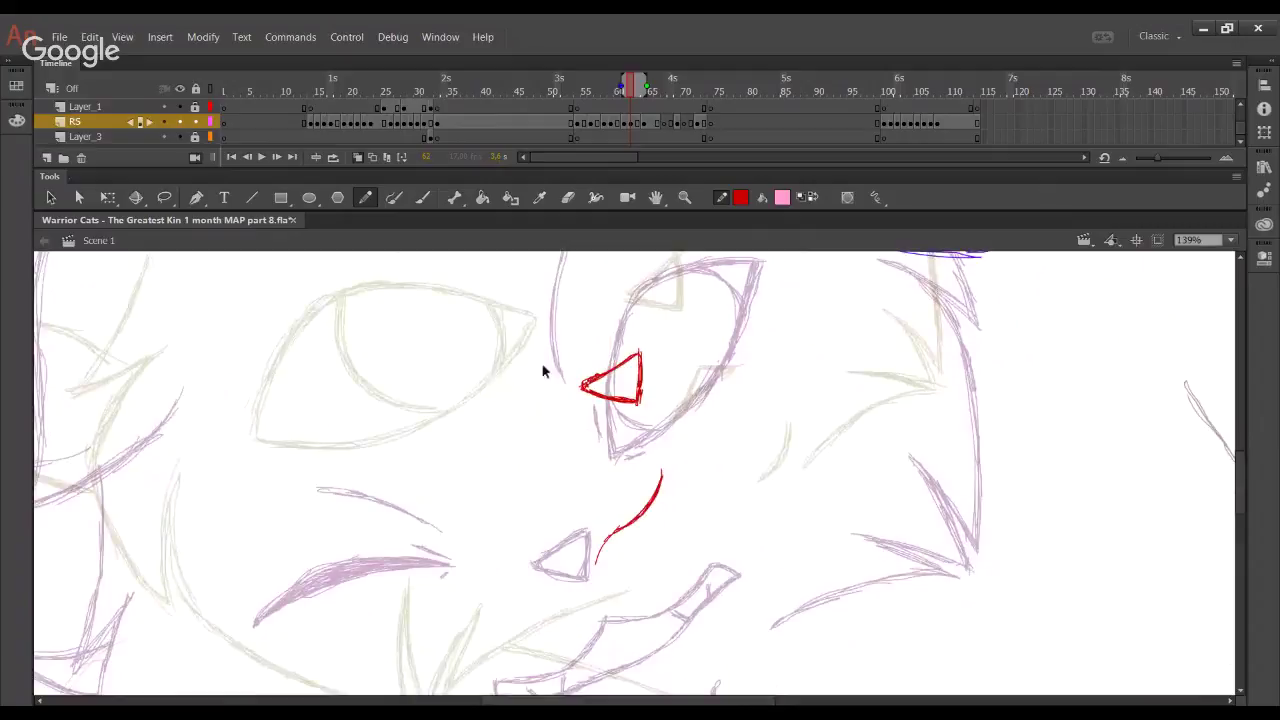
drag(500, 318, 812, 620)
mouse_move(646, 414)
mouse_down()
mouse_move(651, 451)
mouse_move(646, 433)
mouse_up()
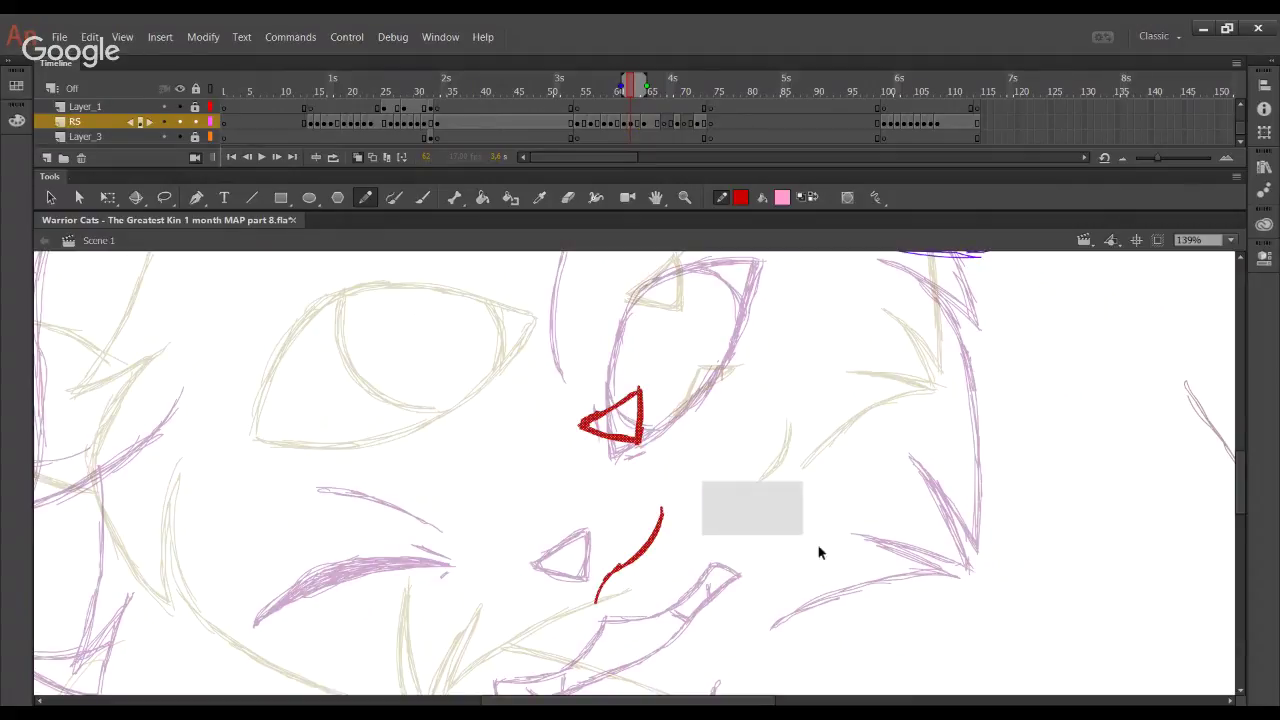
drag(818, 547, 824, 551)
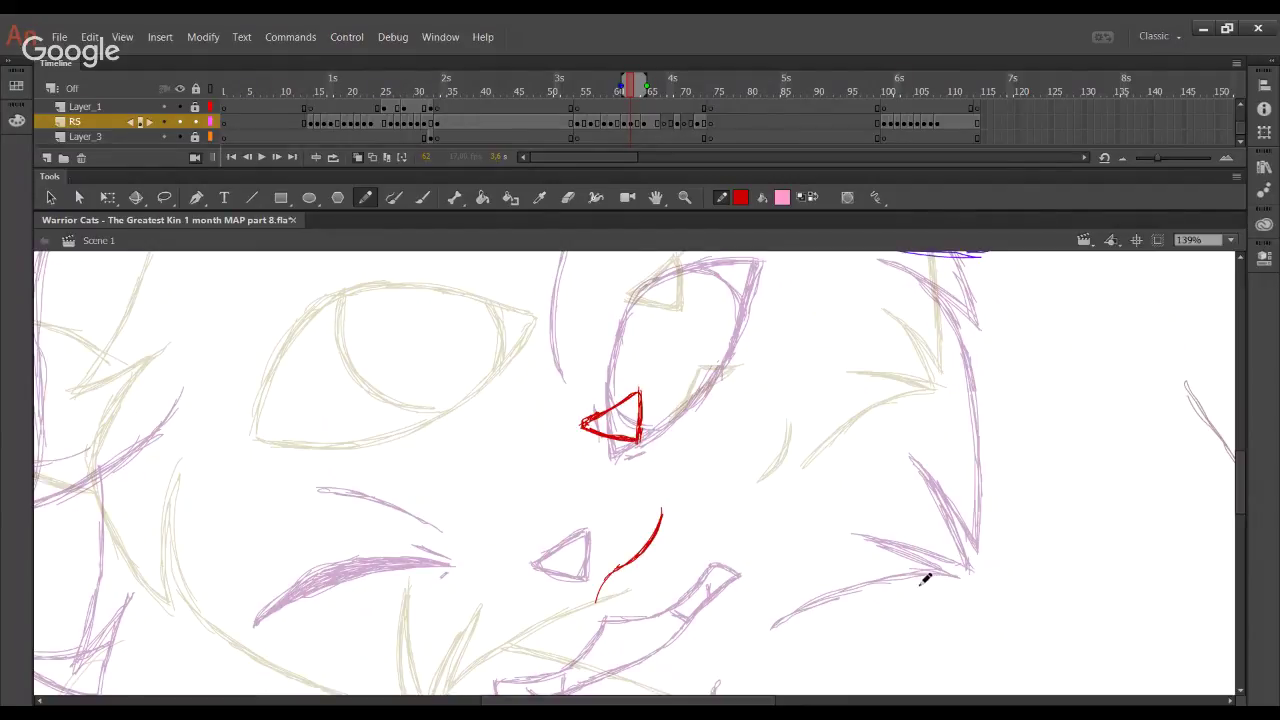
Sketch the mouth's short upper edge and delete the existing left curve of the mouth
mouse_move(664, 508)
mouse_down()
mouse_move(726, 489)
mouse_move(748, 502)
mouse_up()
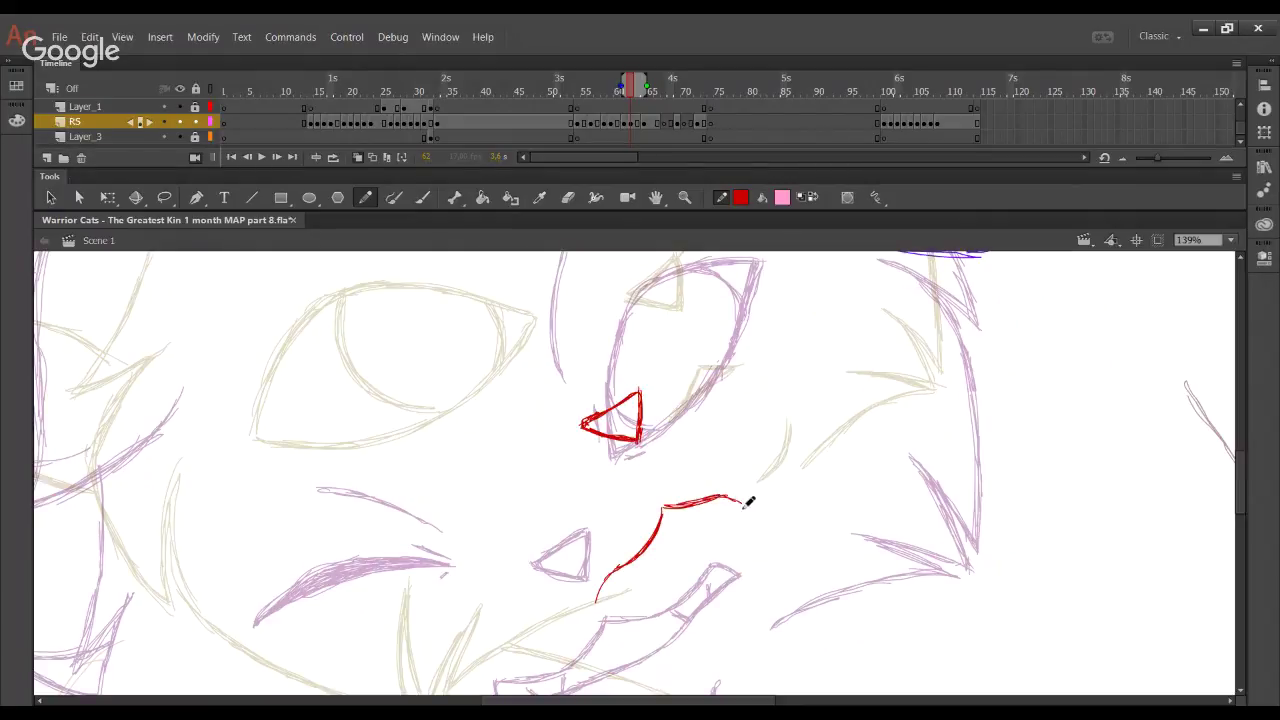
drag(724, 440, 700, 365)
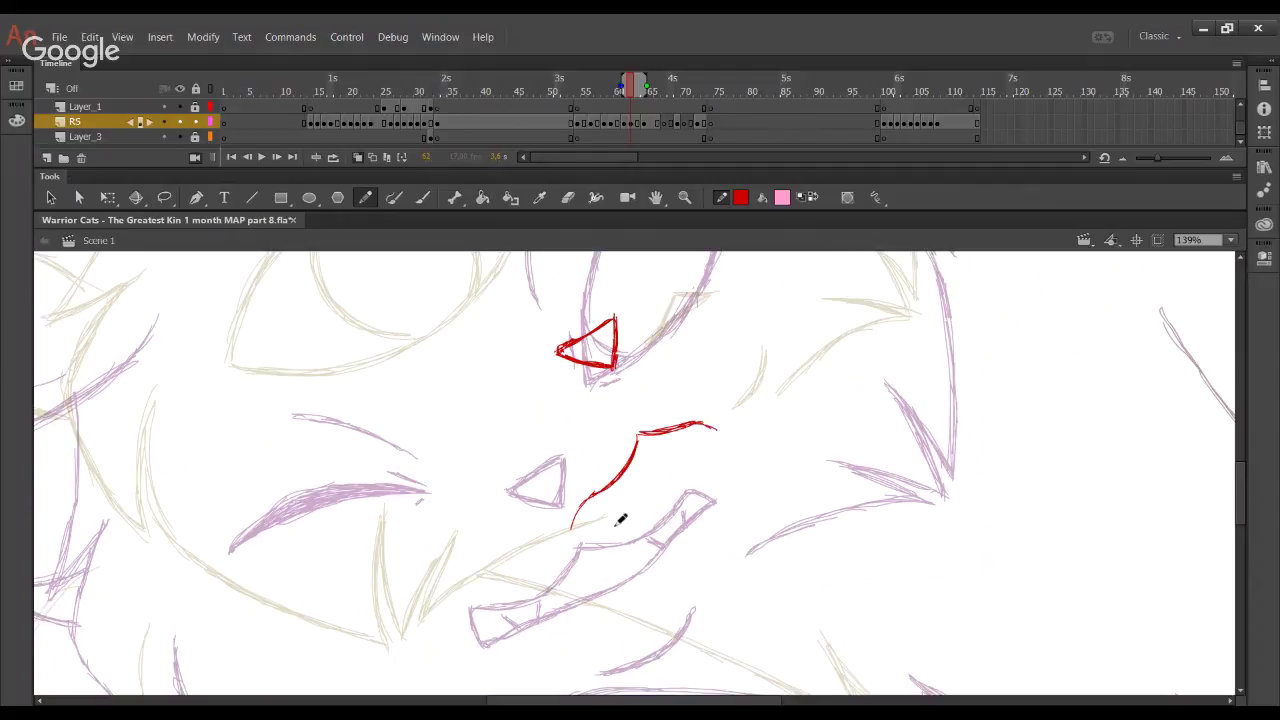
key(ctrl+z)
key(v)
drag(588, 428, 643, 494)
key(Delete)
Redraw the mouth's left curve and close the outline along its lower edge, adding small tooth marks at both ends
key(y)
drag(640, 433, 616, 472)
mouse_move(616, 472)
mouse_down()
mouse_move(643, 431)
mouse_move(612, 484)
mouse_up()
key(ctrl+z)
key(ctrl+z)
key(ctrl+z)
mouse_move(640, 433)
mouse_down()
mouse_move(611, 488)
mouse_move(579, 506)
mouse_up()
mouse_move(607, 489)
mouse_down()
mouse_move(576, 513)
mouse_move(575, 534)
mouse_up()
mouse_move(579, 524)
mouse_down()
mouse_move(625, 510)
mouse_move(580, 532)
mouse_move(693, 468)
mouse_move(706, 450)
mouse_move(677, 472)
mouse_move(718, 429)
mouse_move(690, 463)
mouse_move(713, 431)
mouse_up()
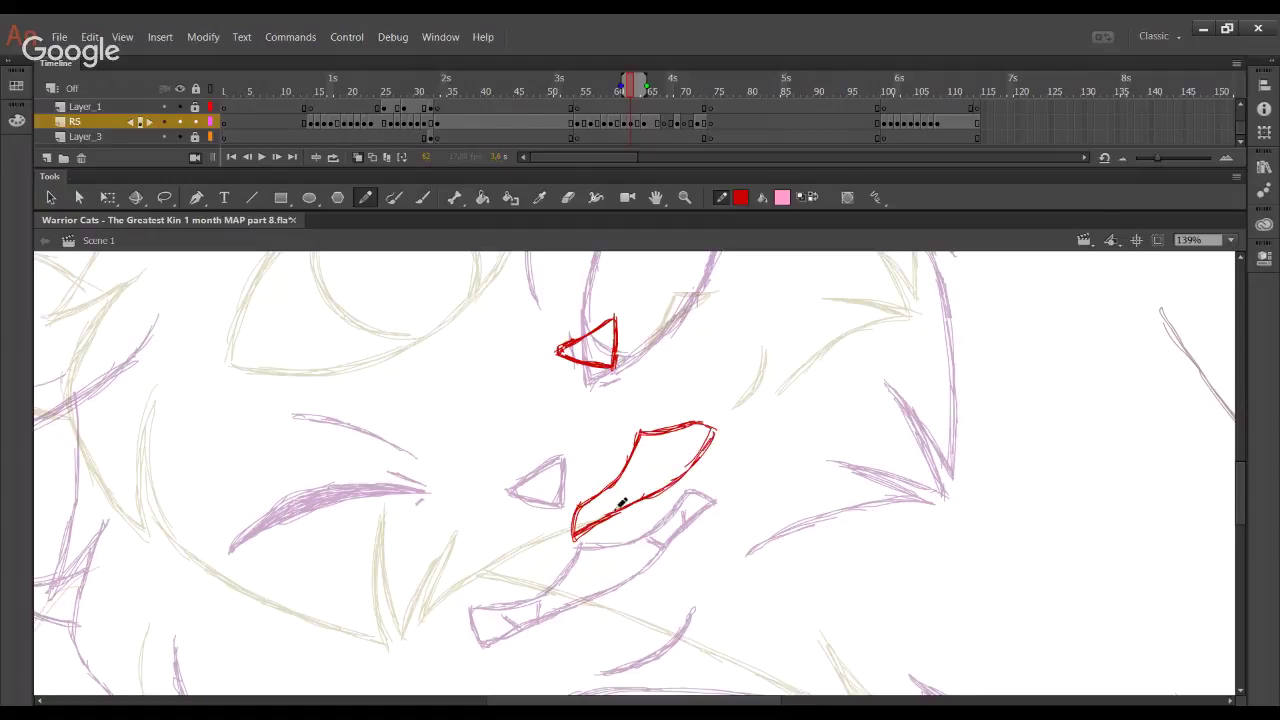
drag(600, 503, 598, 520)
drag(701, 429, 711, 440)
Sketch the short curved chin line below the mouth, replacing the first attempt with a slightly higher stroke
mouse_move(609, 642)
mouse_down()
mouse_move(666, 506)
mouse_move(619, 580)
mouse_up()
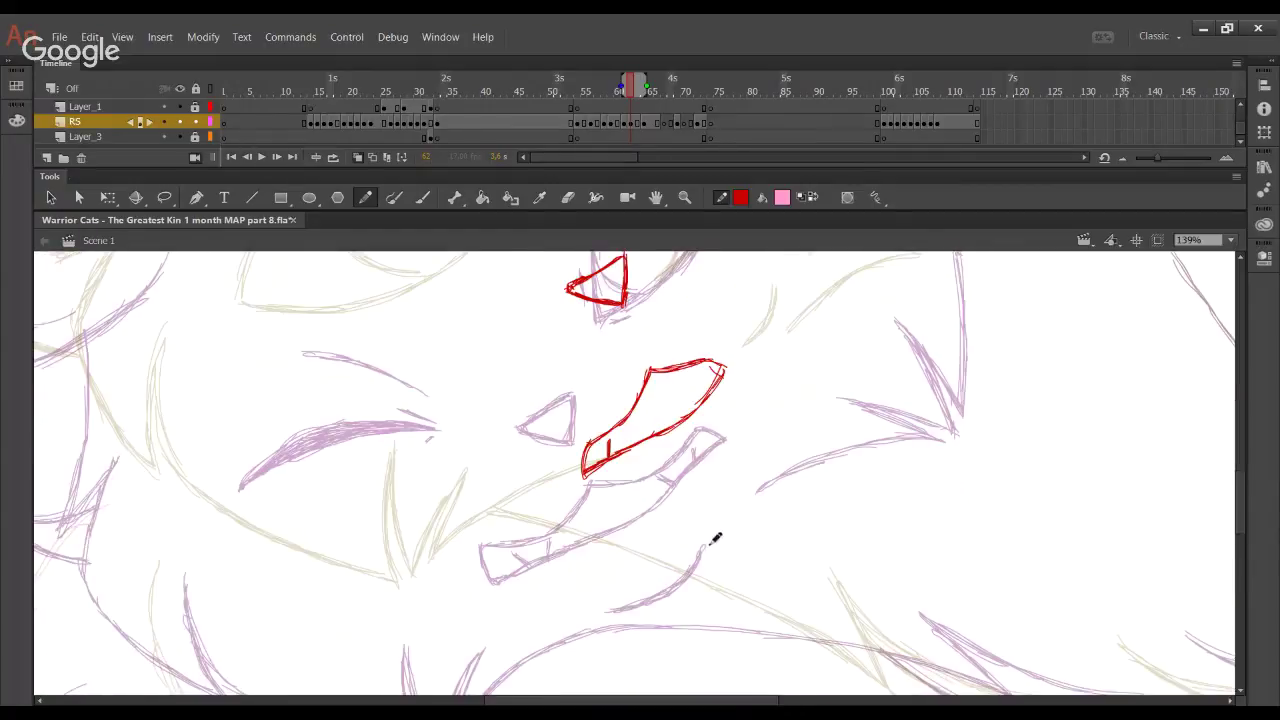
drag(684, 551, 731, 493)
key(ctrl+z)
mouse_move(690, 556)
mouse_down()
mouse_move(727, 533)
mouse_move(754, 482)
mouse_up()
drag(655, 463, 822, 602)
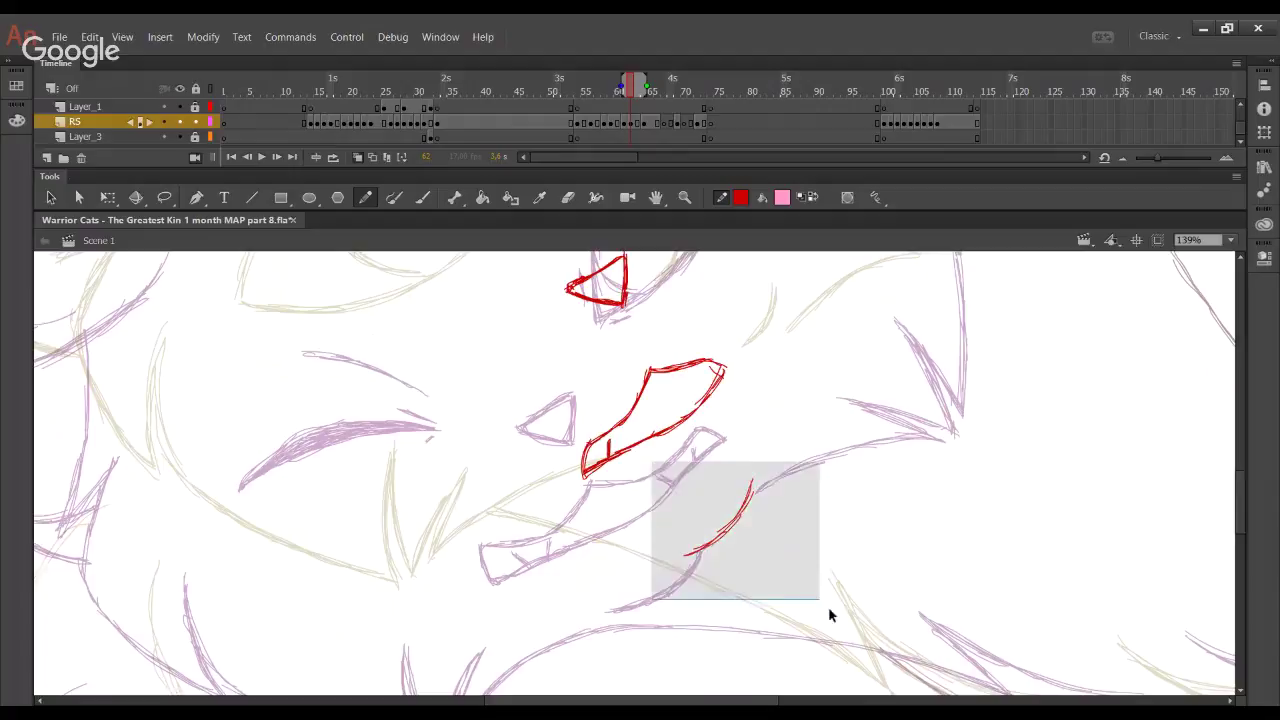
key(Delete)
mouse_move(730, 519)
mouse_down()
mouse_move(693, 535)
mouse_move(756, 475)
mouse_move(734, 512)
mouse_move(758, 468)
mouse_up()
key(ctrl+z)
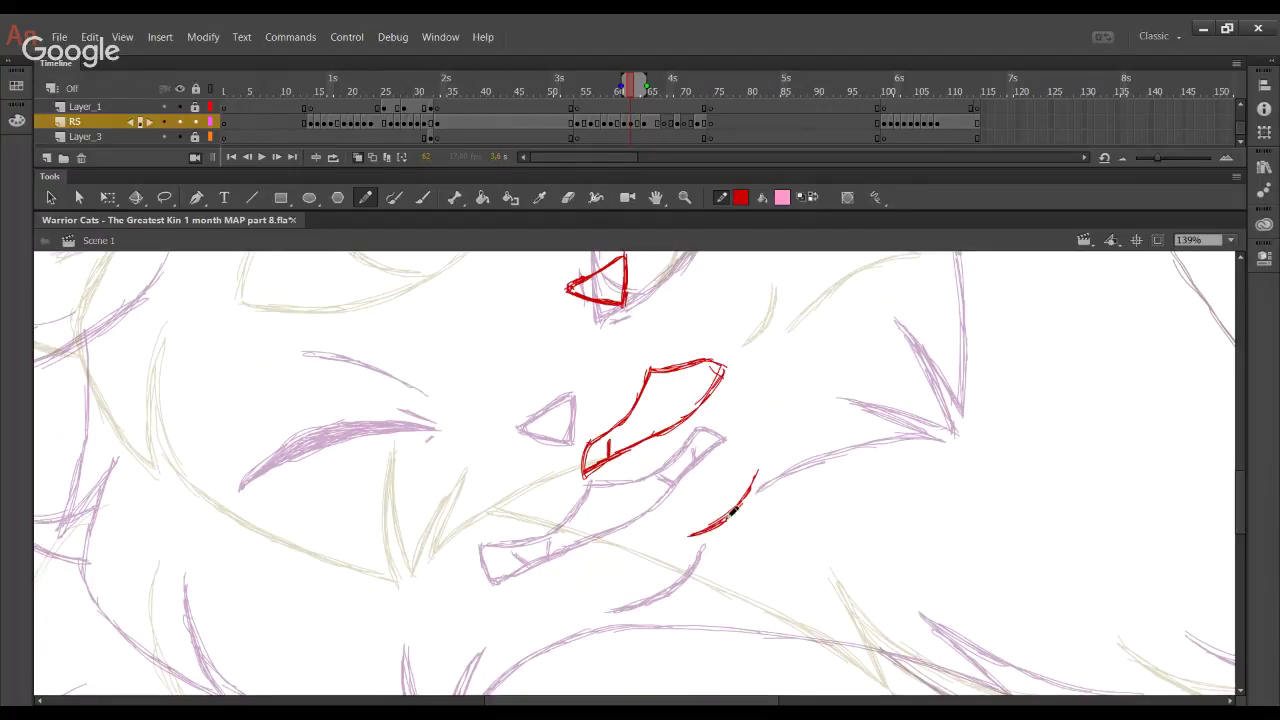
Sketch the gently curved line at the head's upper right with its zigzag turn, slightly above the onion-skinned drawing
mouse_move(613, 522)
mouse_down()
mouse_move(498, 370)
mouse_move(808, 537)
mouse_up()
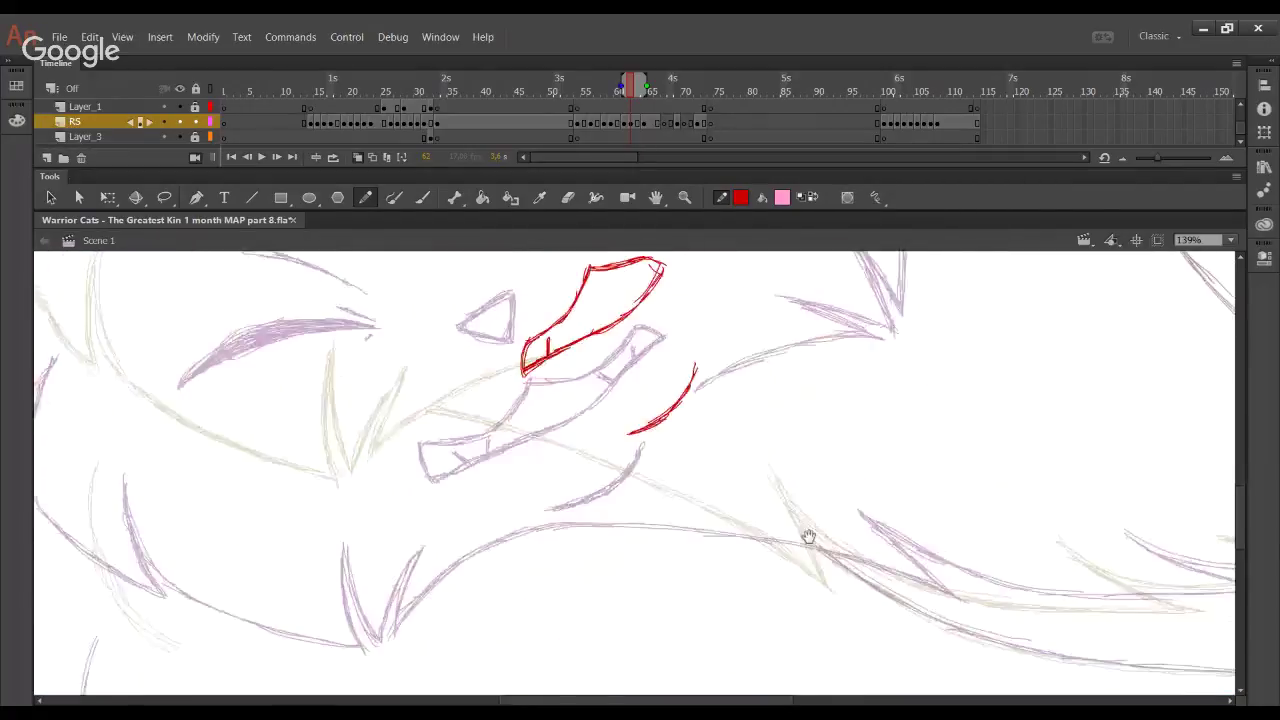
drag(660, 469, 726, 578)
drag(715, 418, 577, 579)
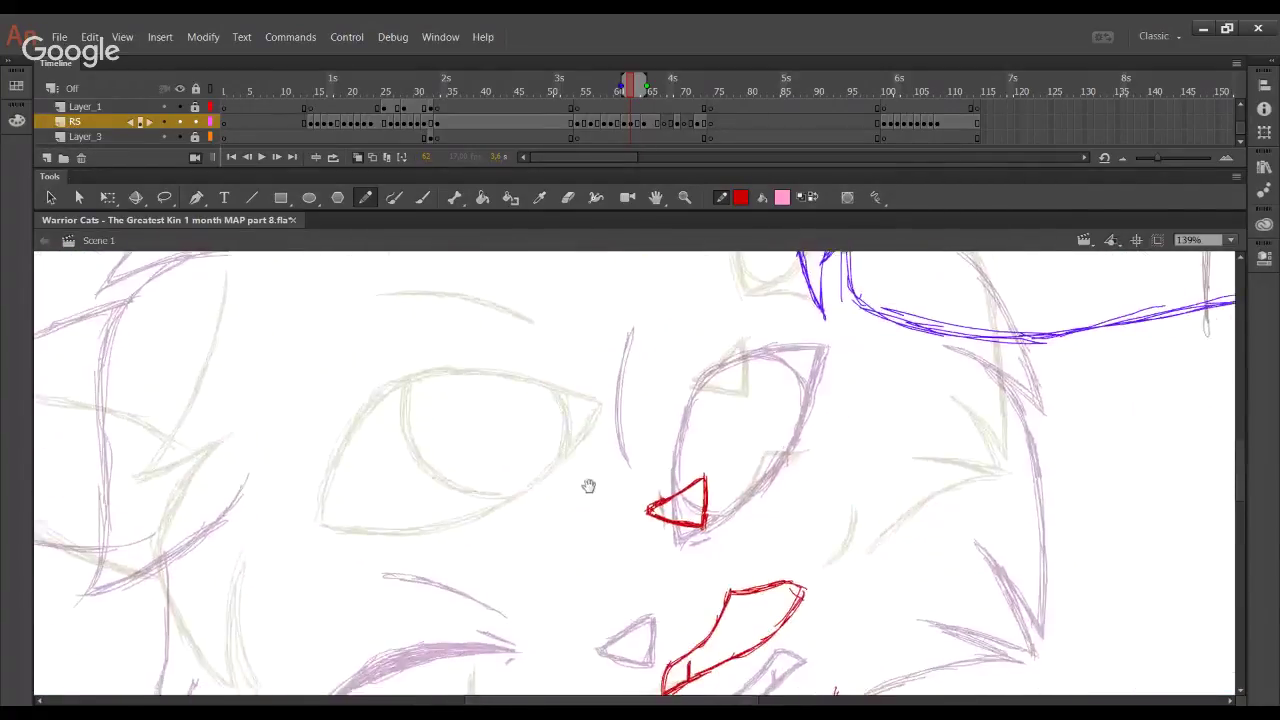
drag(589, 486, 527, 338)
drag(552, 266, 817, 494)
mouse_move(757, 392)
mouse_down()
mouse_move(571, 554)
mouse_move(505, 540)
mouse_up()
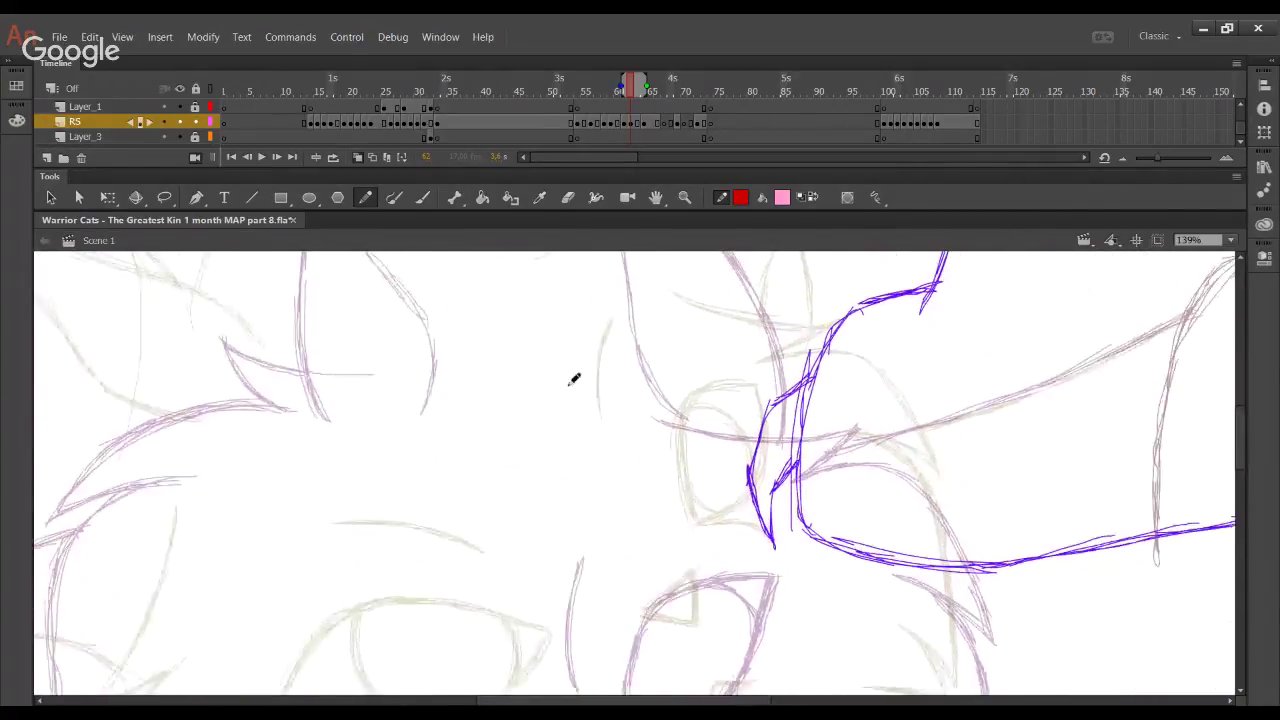
drag(663, 366, 820, 383)
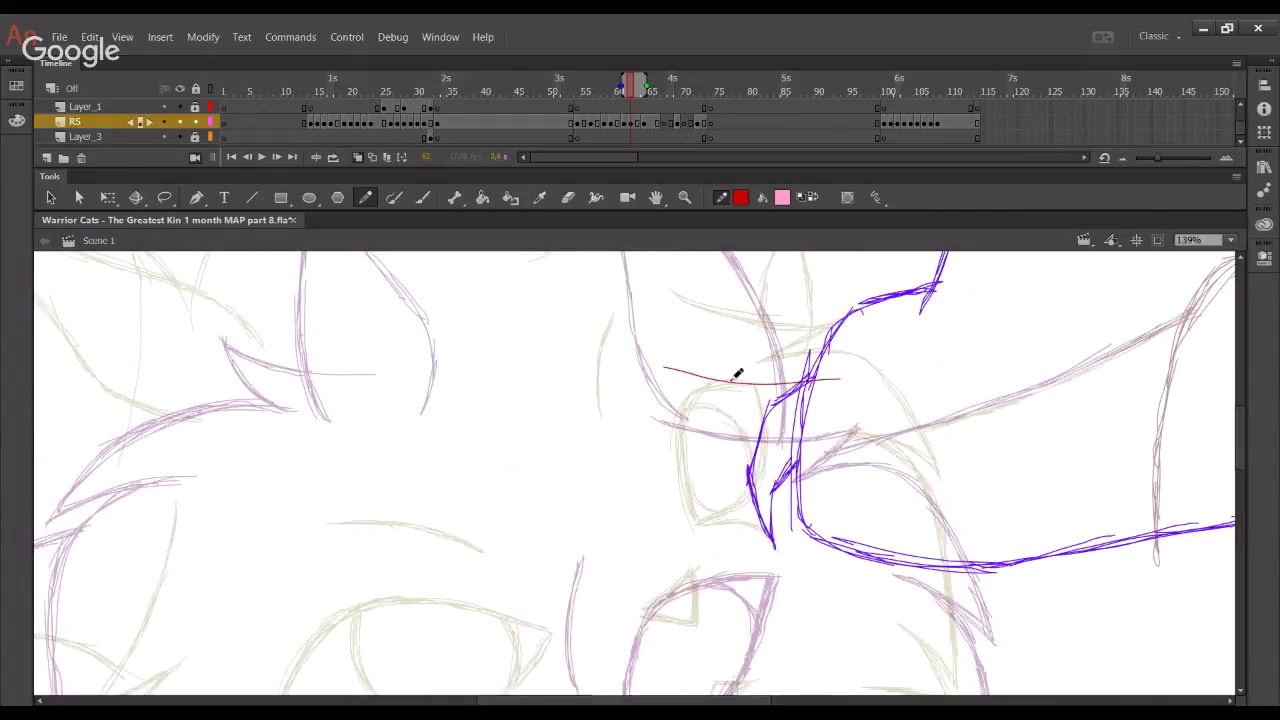
key(ctrl+z)
drag(710, 576, 566, 295)
mouse_move(603, 418)
mouse_down()
mouse_move(629, 366)
mouse_move(632, 386)
mouse_move(687, 387)
mouse_up()
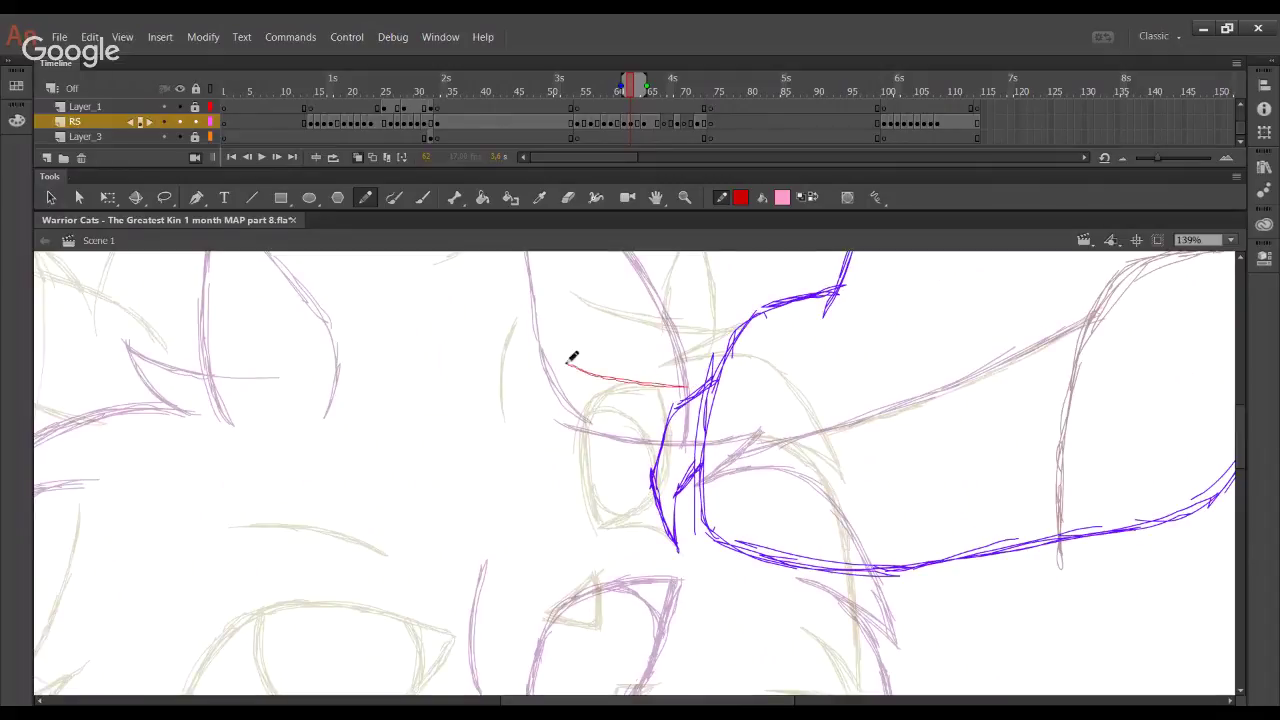
mouse_move(568, 365)
mouse_down()
mouse_move(731, 392)
mouse_move(659, 387)
mouse_move(759, 383)
mouse_move(703, 432)
mouse_up()
key(ctrl+z)
key(ctrl+z)
mouse_move(755, 389)
mouse_down()
mouse_move(708, 425)
mouse_move(666, 337)
mouse_move(748, 326)
mouse_up()
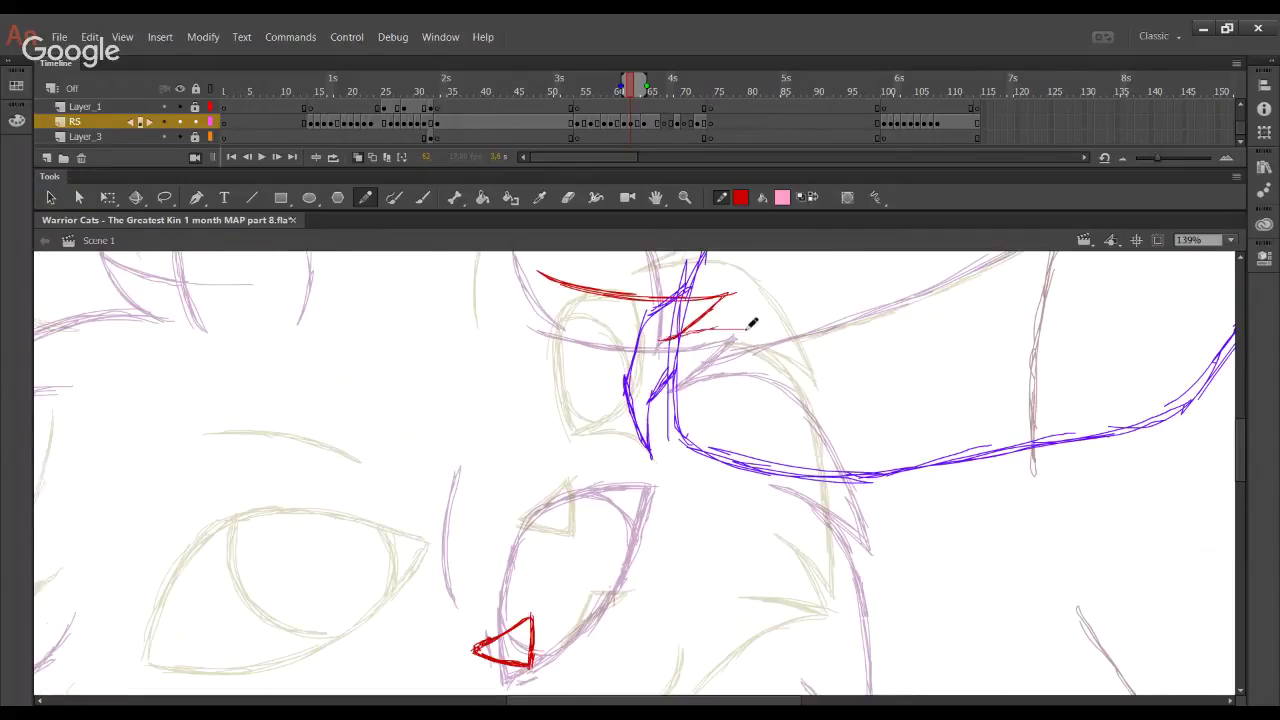
Sketch the curved outer edge descending from the zigzag to a pointed fur tip, with its inward return stroke
mouse_move(660, 342)
mouse_down()
mouse_move(752, 327)
mouse_move(799, 365)
mouse_up()
drag(750, 319, 840, 434)
mouse_move(780, 356)
mouse_down()
mouse_move(829, 400)
mouse_move(850, 453)
mouse_up()
mouse_move(784, 430)
mouse_down()
mouse_move(842, 456)
mouse_move(822, 438)
mouse_up()
drag(752, 417, 844, 457)
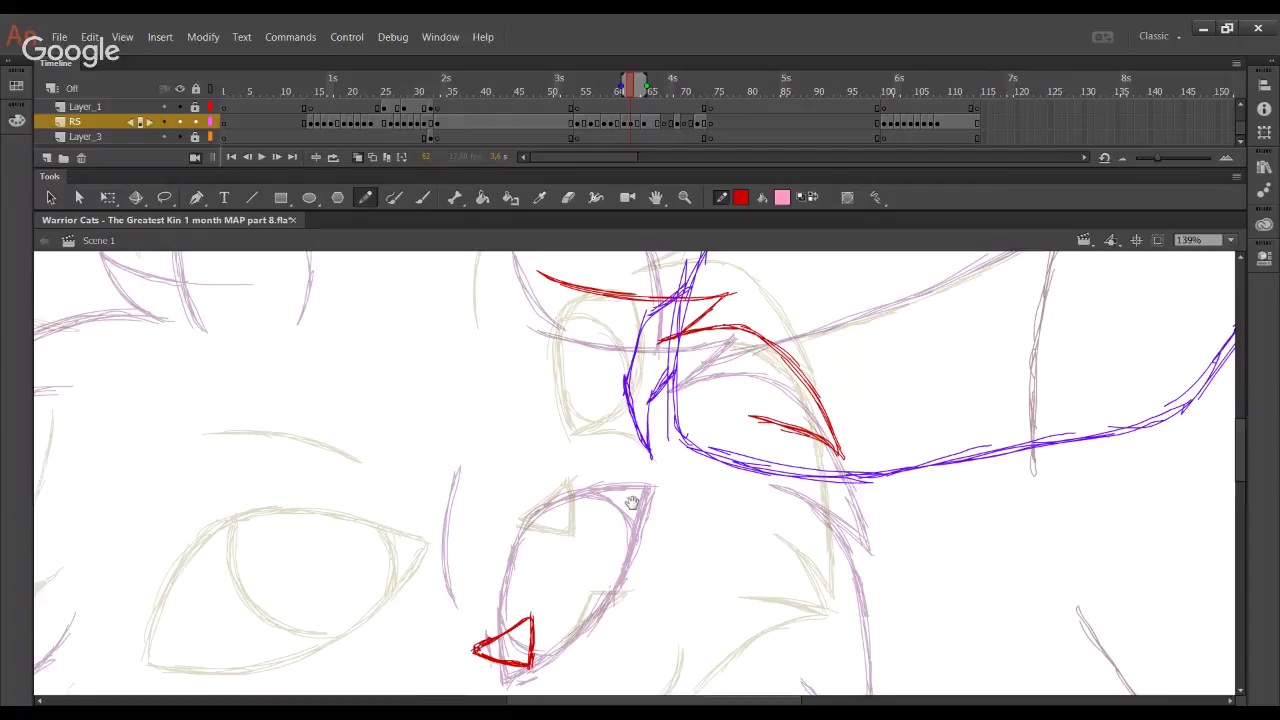
Sketch the right cheek's pointed fur tufts and the outer face edge joining them to the fur tip above
scroll(630, 502, down, 5)
scroll(630, 502, right, 3)
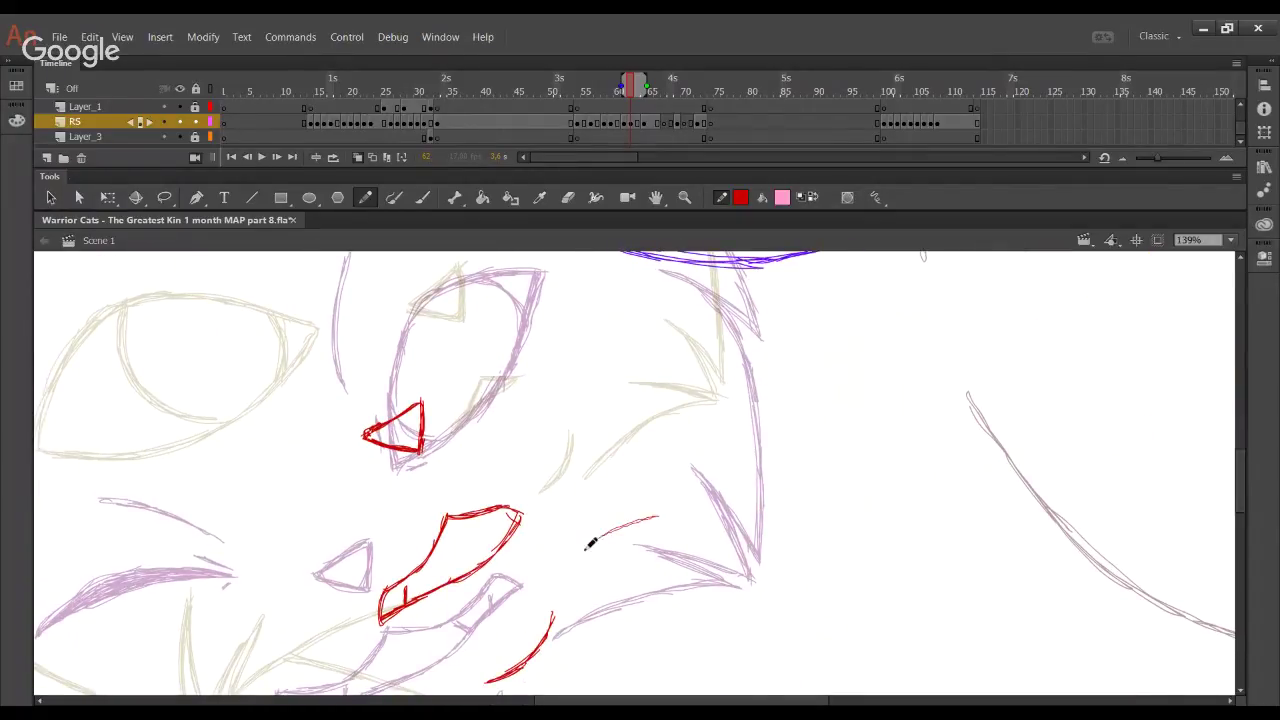
mouse_move(586, 545)
mouse_down()
mouse_move(661, 514)
mouse_move(675, 520)
mouse_move(604, 537)
mouse_move(694, 517)
mouse_move(681, 509)
mouse_move(720, 513)
mouse_move(644, 480)
mouse_move(722, 513)
mouse_up()
drag(650, 484, 731, 513)
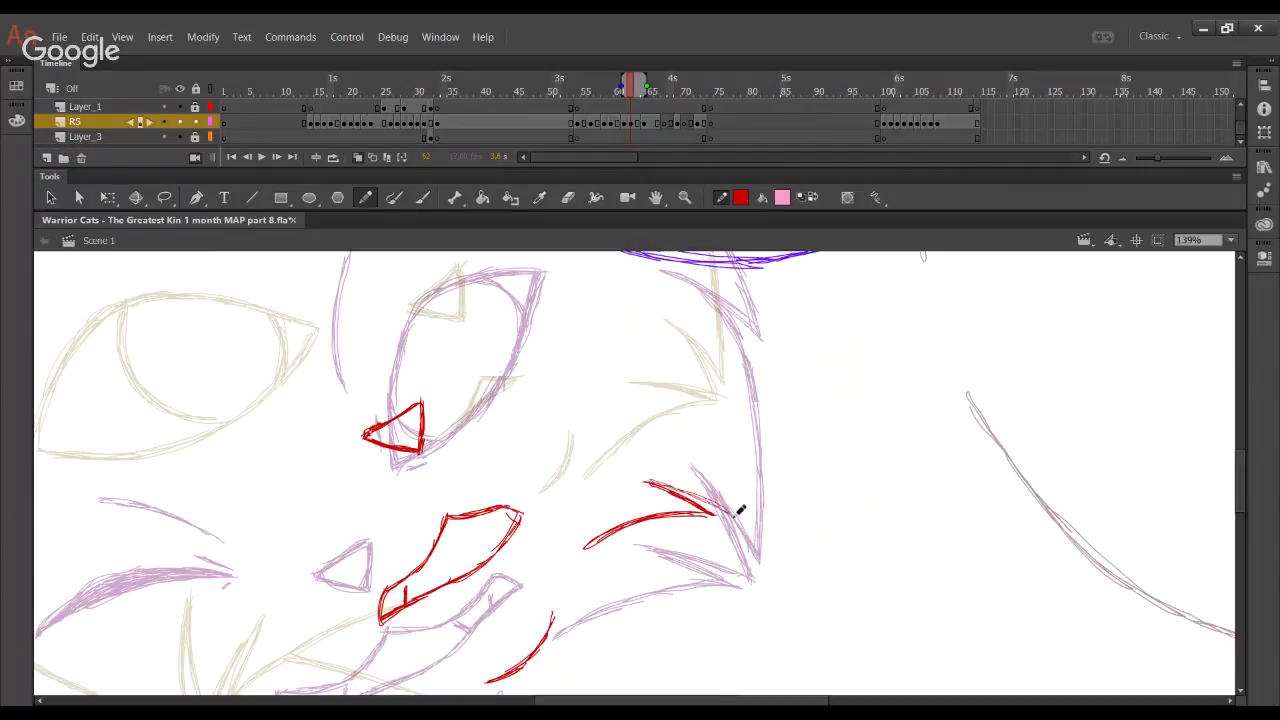
drag(771, 454, 737, 572)
mouse_move(701, 624)
mouse_down()
mouse_move(695, 562)
mouse_move(698, 637)
mouse_move(695, 565)
mouse_move(680, 543)
mouse_move(696, 585)
mouse_move(673, 509)
mouse_move(709, 587)
mouse_move(713, 500)
mouse_move(708, 596)
mouse_move(707, 457)
mouse_move(716, 536)
mouse_move(703, 432)
mouse_move(711, 574)
mouse_move(696, 378)
mouse_move(669, 339)
mouse_move(681, 361)
mouse_move(609, 311)
mouse_up()
key(ctrl+z)
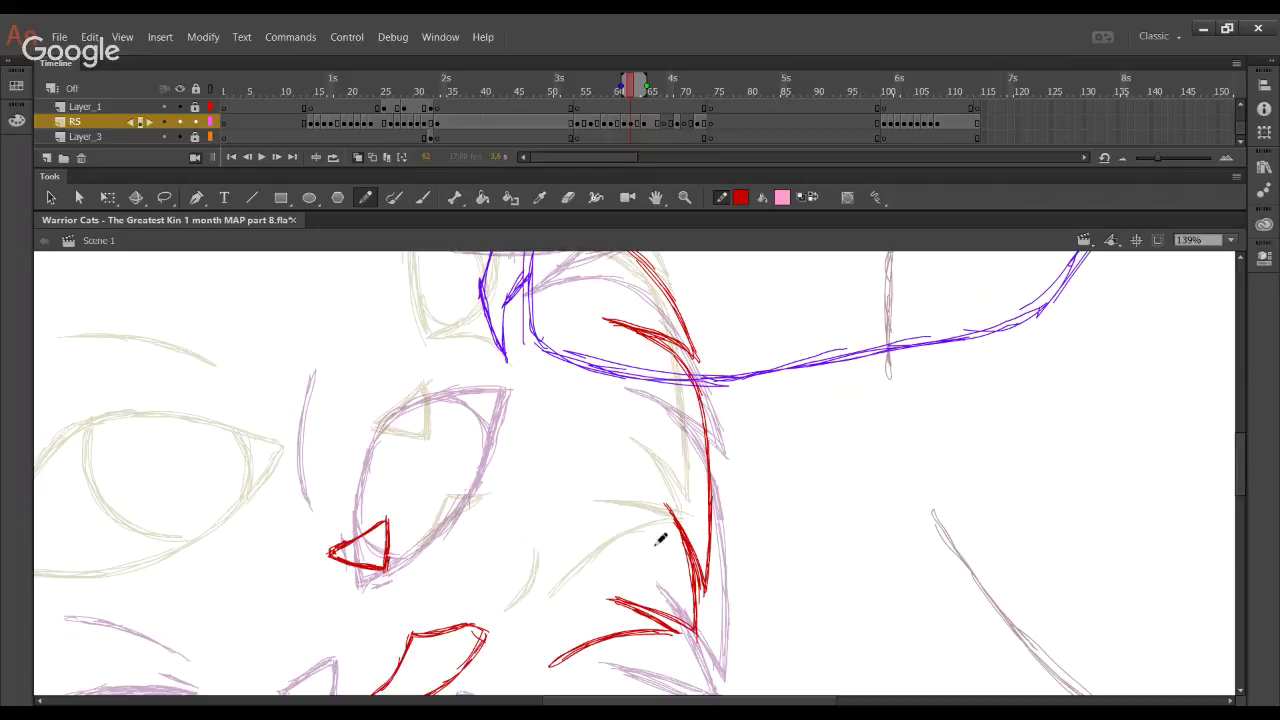
Sketch the upper edge of the left cheek as a layered line curving down to the tuft's point
mouse_move(535, 649)
mouse_down()
mouse_move(594, 391)
mouse_move(594, 258)
mouse_up()
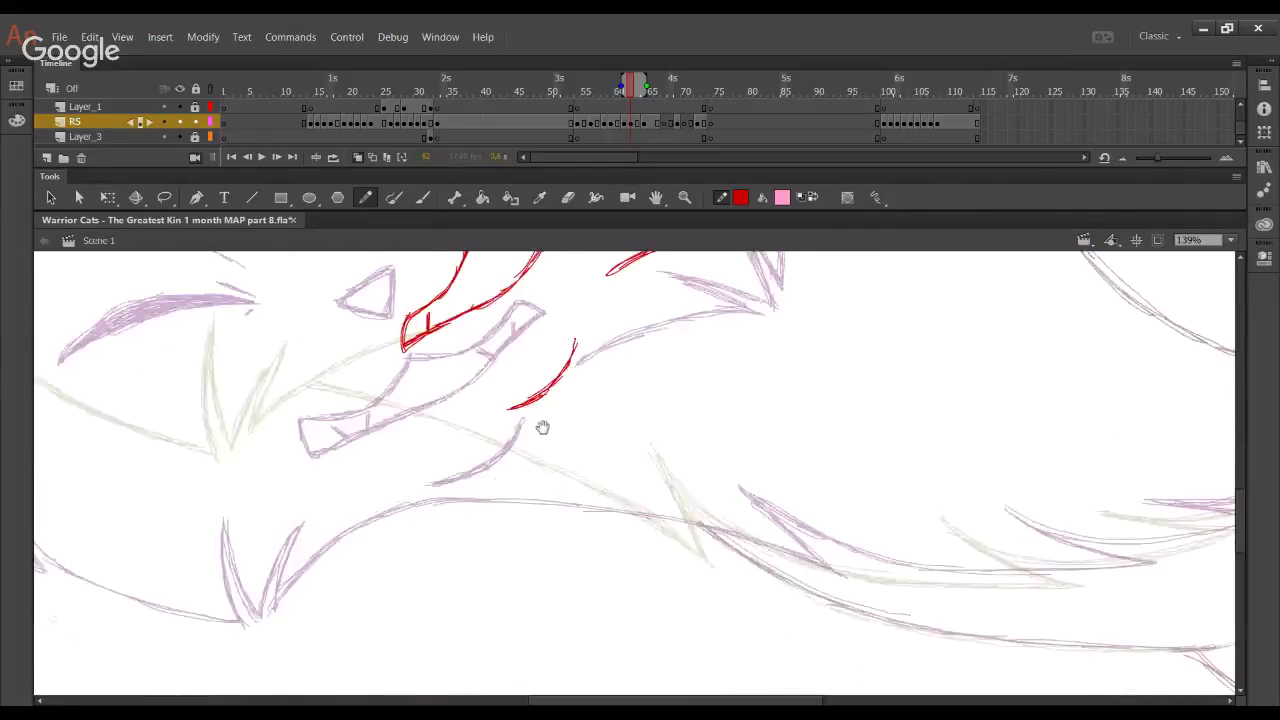
drag(543, 429, 766, 597)
mouse_move(606, 494)
mouse_down()
mouse_move(792, 619)
mouse_move(587, 663)
mouse_up()
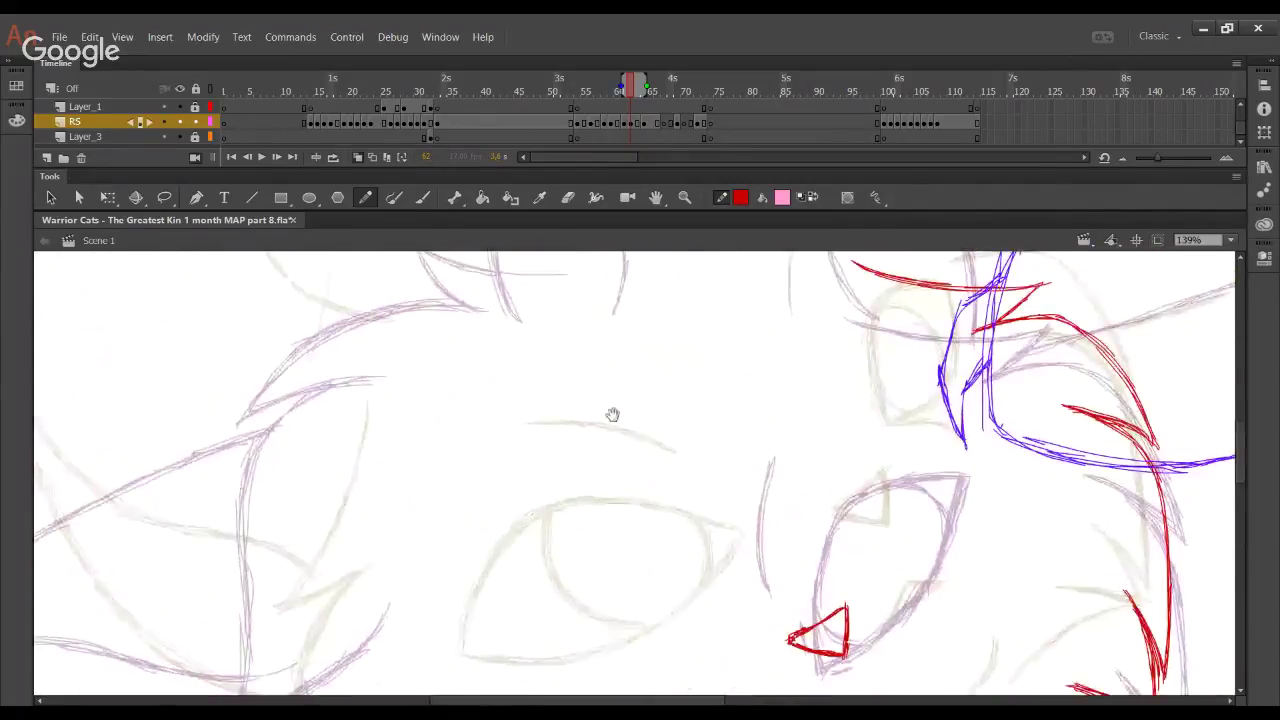
mouse_move(611, 414)
mouse_down()
mouse_move(551, 494)
mouse_move(558, 547)
mouse_move(586, 594)
mouse_move(680, 457)
mouse_move(759, 251)
mouse_up()
drag(635, 520, 577, 399)
drag(643, 544, 588, 343)
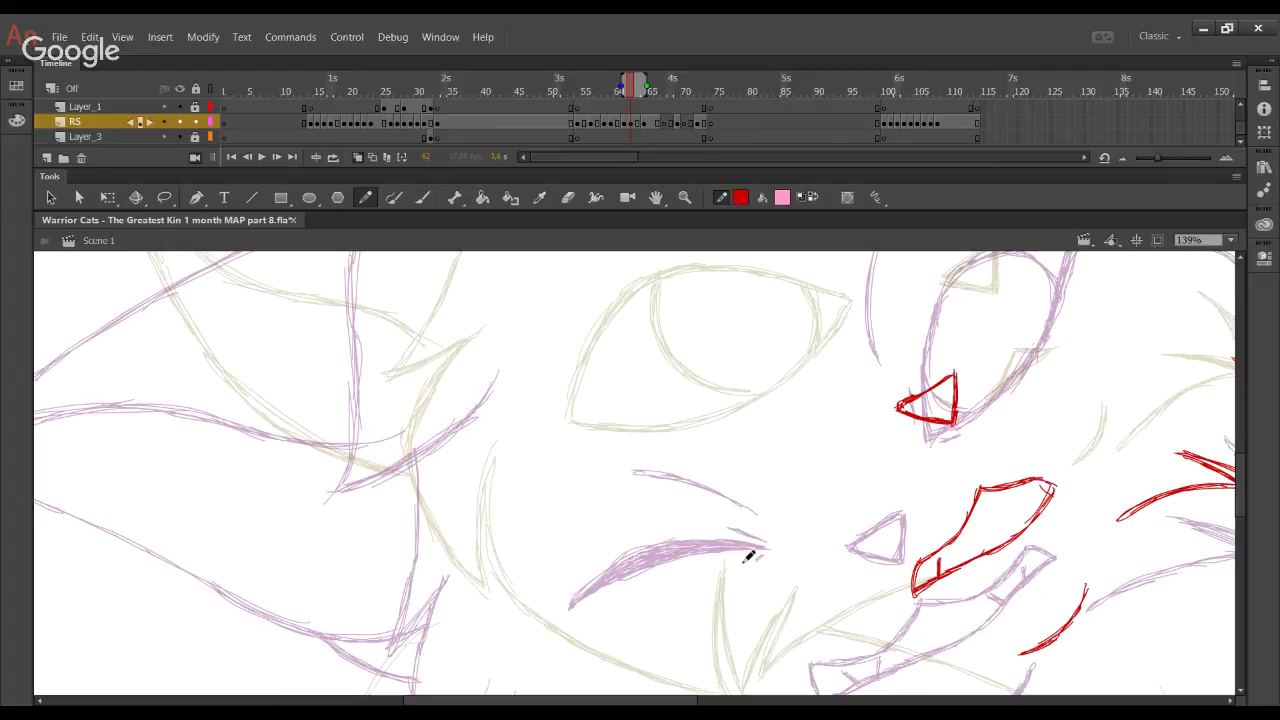
mouse_move(463, 477)
mouse_down()
mouse_move(386, 597)
mouse_move(429, 540)
mouse_move(463, 449)
mouse_move(478, 580)
mouse_up()
drag(372, 412, 334, 575)
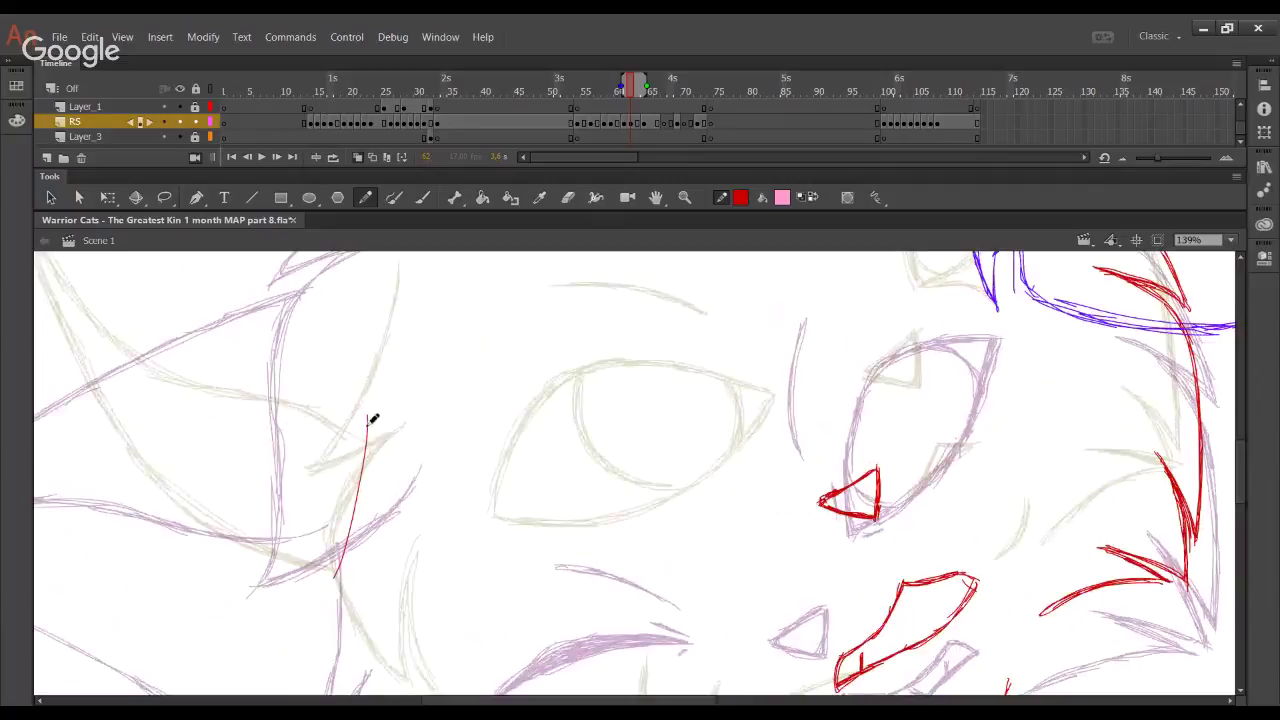
drag(369, 414, 324, 604)
drag(362, 480, 304, 623)
drag(347, 541, 309, 616)
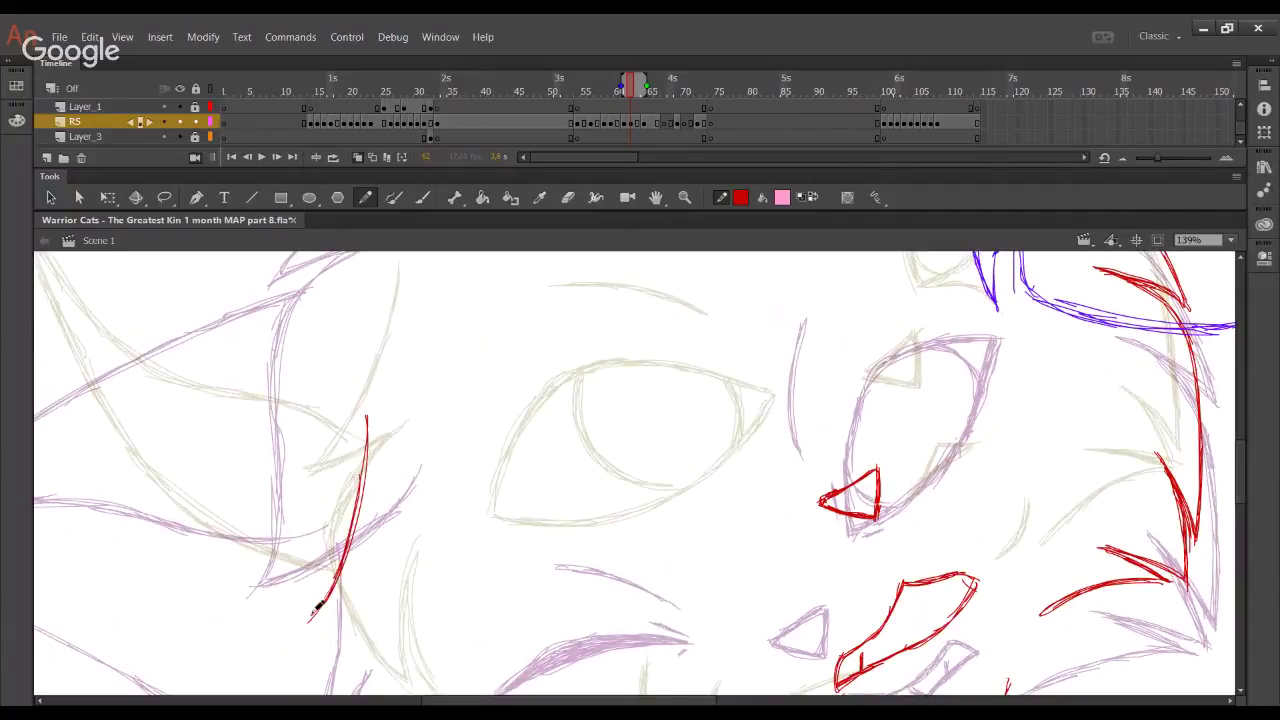
Sketch the return stroke of the left cheek's fur tuft, rising from its point
mouse_move(343, 563)
mouse_down()
mouse_move(322, 605)
mouse_move(442, 415)
mouse_up()
mouse_move(370, 435)
mouse_down()
mouse_move(416, 407)
mouse_move(366, 432)
mouse_move(454, 381)
mouse_move(398, 420)
mouse_move(452, 380)
mouse_up()
drag(362, 437, 455, 380)
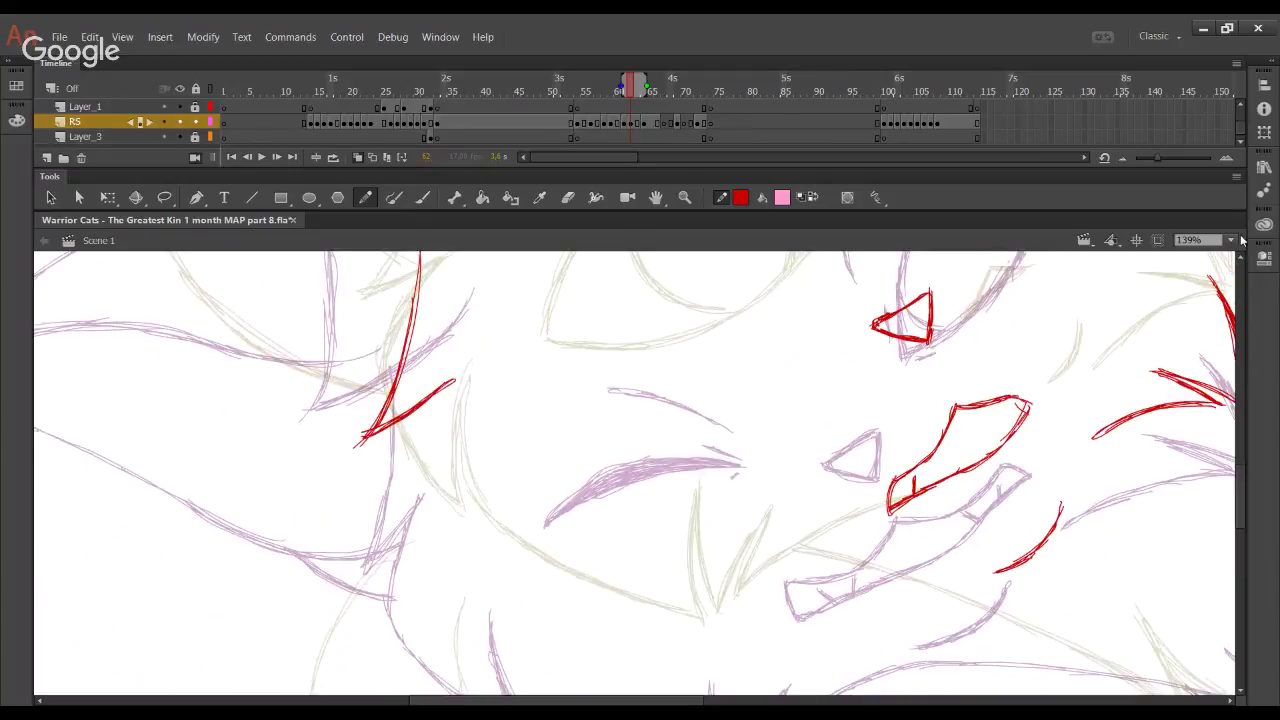
Sketch the left cheek's lower edge from the fur tuft down to the jaw, forming the next pointed tuft
key(ctrl+equal)
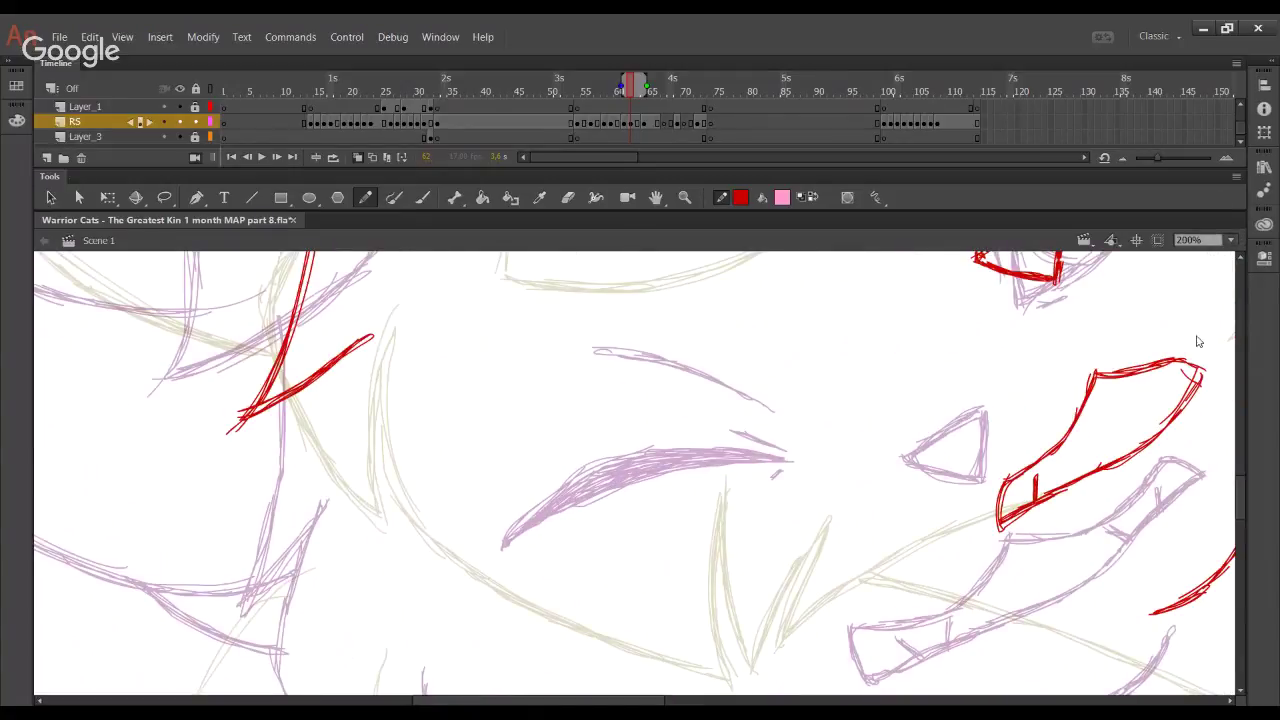
key(ctrl+minus)
mouse_move(998, 405)
mouse_down()
mouse_move(911, 452)
mouse_move(837, 574)
mouse_move(906, 356)
mouse_up()
drag(409, 364, 374, 437)
mouse_move(389, 394)
mouse_down()
mouse_move(374, 443)
mouse_move(389, 510)
mouse_up()
drag(373, 452, 406, 534)
drag(376, 476, 438, 547)
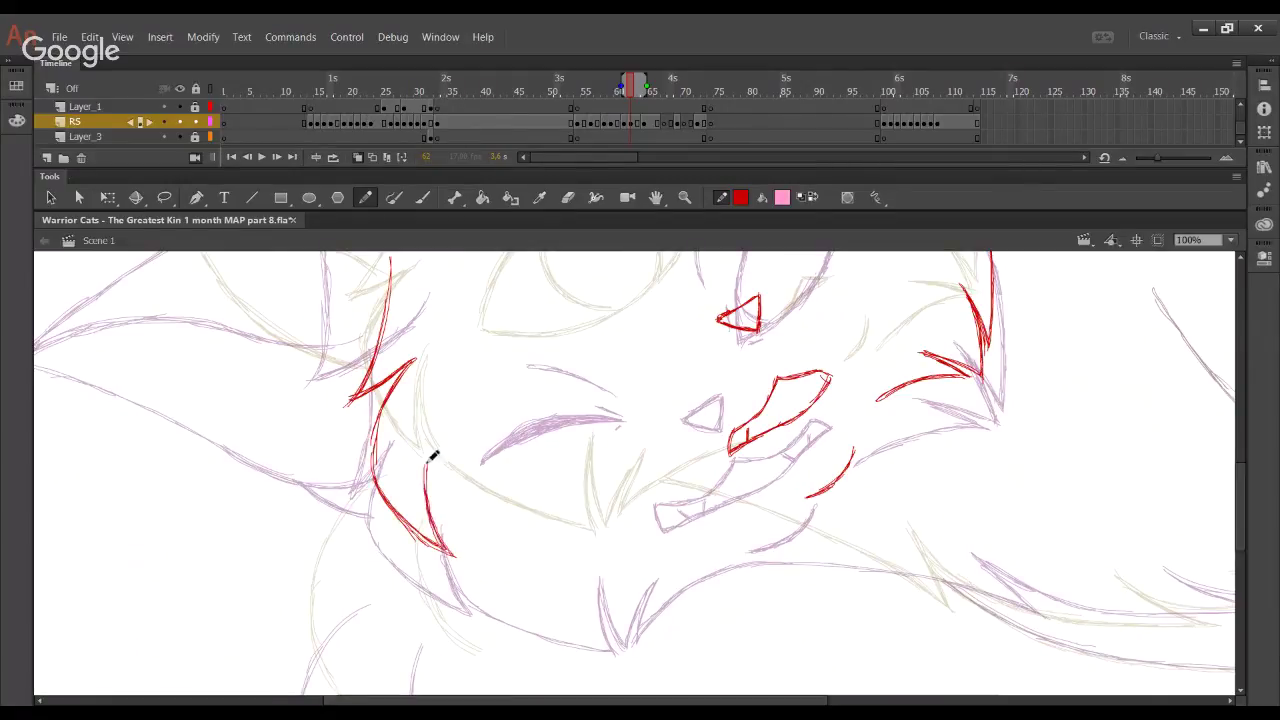
Sketch the jawline from the left cheek tuft to the chin, and both sides of the V-shaped chin tuft
mouse_move(431, 451)
mouse_down()
mouse_move(488, 558)
mouse_move(614, 586)
mouse_up()
drag(592, 530, 606, 595)
drag(590, 528, 616, 596)
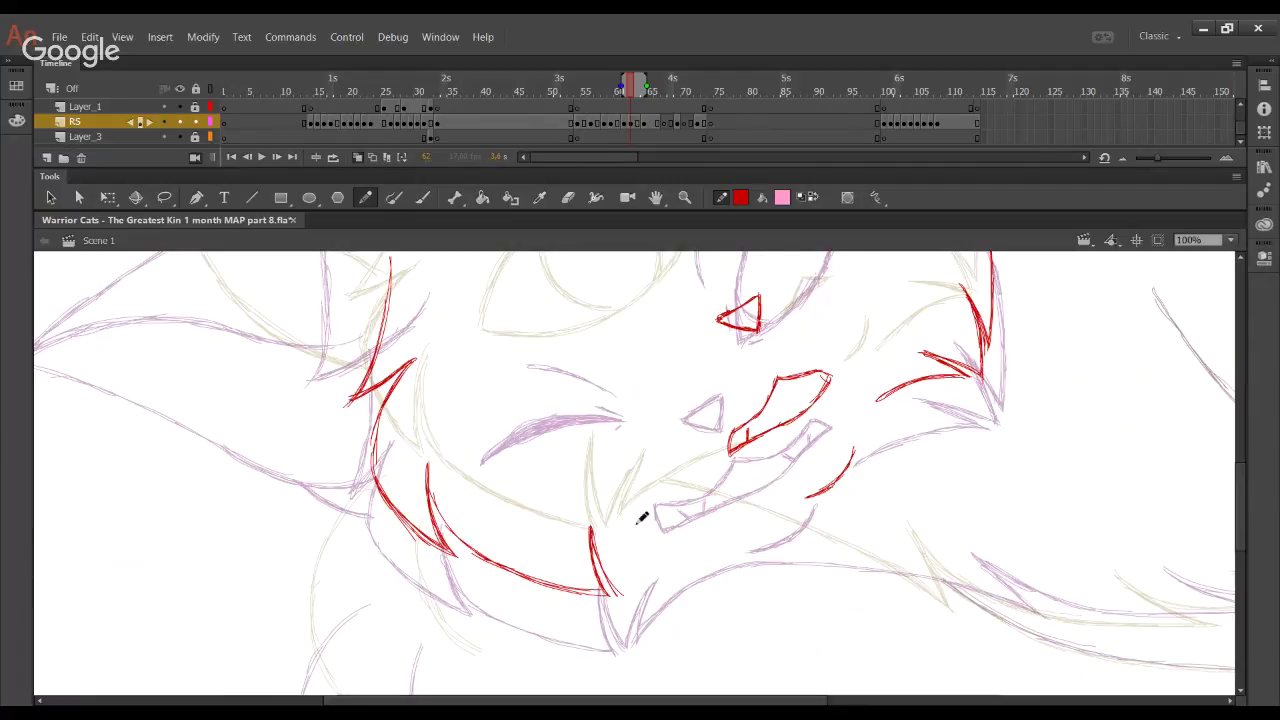
drag(622, 598, 648, 536)
Sketch the body line from the chin tuft across to the far right, including the pointed fur tufts along it
mouse_move(625, 597)
mouse_down()
mouse_move(650, 530)
mouse_move(631, 580)
mouse_move(651, 535)
mouse_move(641, 586)
mouse_move(692, 539)
mouse_up()
key(ctrl+z)
mouse_move(635, 590)
mouse_down()
mouse_move(671, 549)
mouse_move(690, 547)
mouse_move(647, 577)
mouse_move(740, 517)
mouse_up()
key(space)
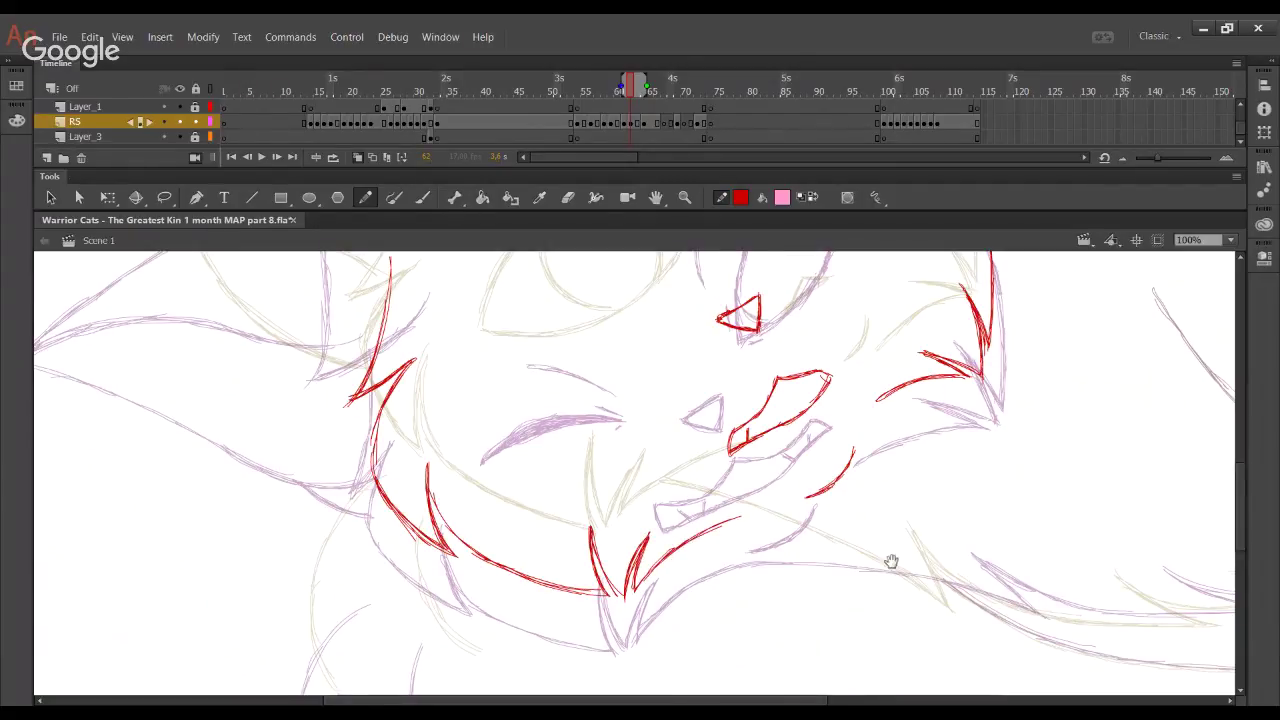
drag(891, 560, 564, 574)
mouse_move(383, 541)
mouse_down()
mouse_move(440, 533)
mouse_move(401, 536)
mouse_move(520, 563)
mouse_up()
key(ctrl+z)
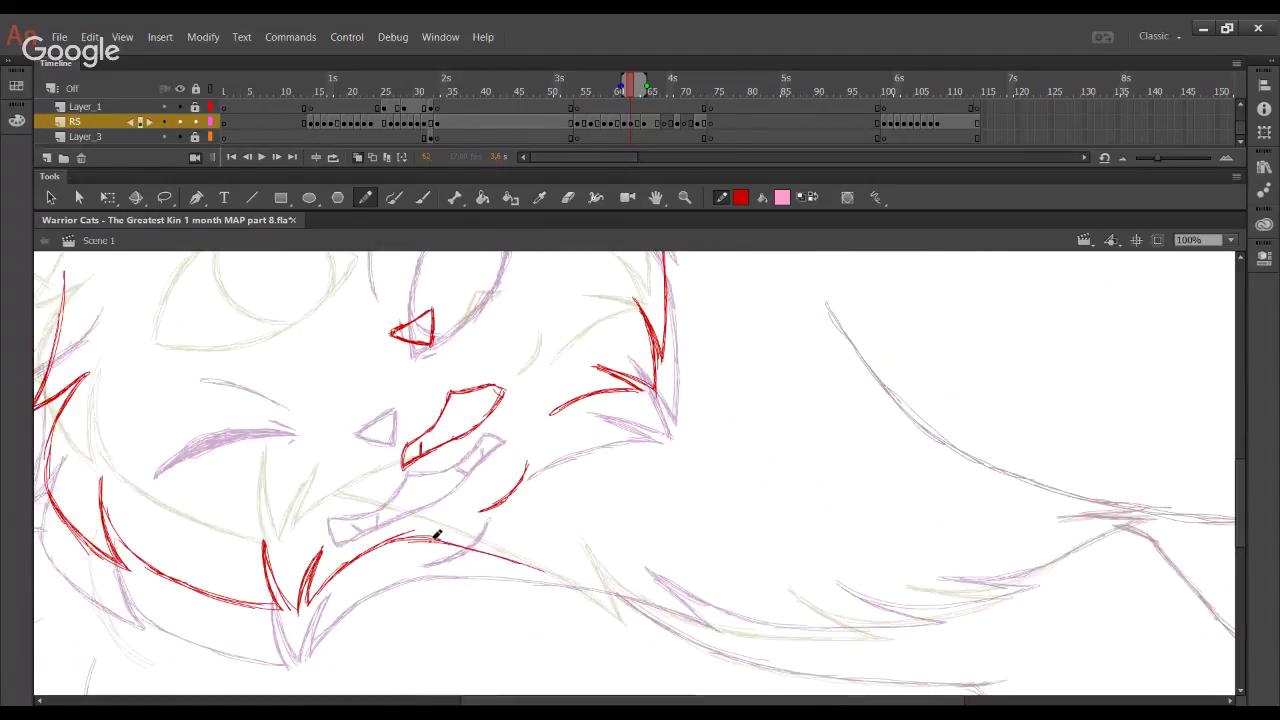
mouse_move(437, 535)
mouse_down()
mouse_move(627, 600)
mouse_move(561, 570)
mouse_move(703, 630)
mouse_move(636, 567)
mouse_move(704, 611)
mouse_move(819, 632)
mouse_move(753, 628)
mouse_move(931, 627)
mouse_move(825, 581)
mouse_move(772, 603)
mouse_move(766, 619)
mouse_move(880, 626)
mouse_move(827, 636)
mouse_move(913, 615)
mouse_move(1034, 537)
mouse_move(958, 542)
mouse_move(954, 531)
mouse_move(1042, 539)
mouse_move(977, 534)
mouse_move(1023, 531)
mouse_up()
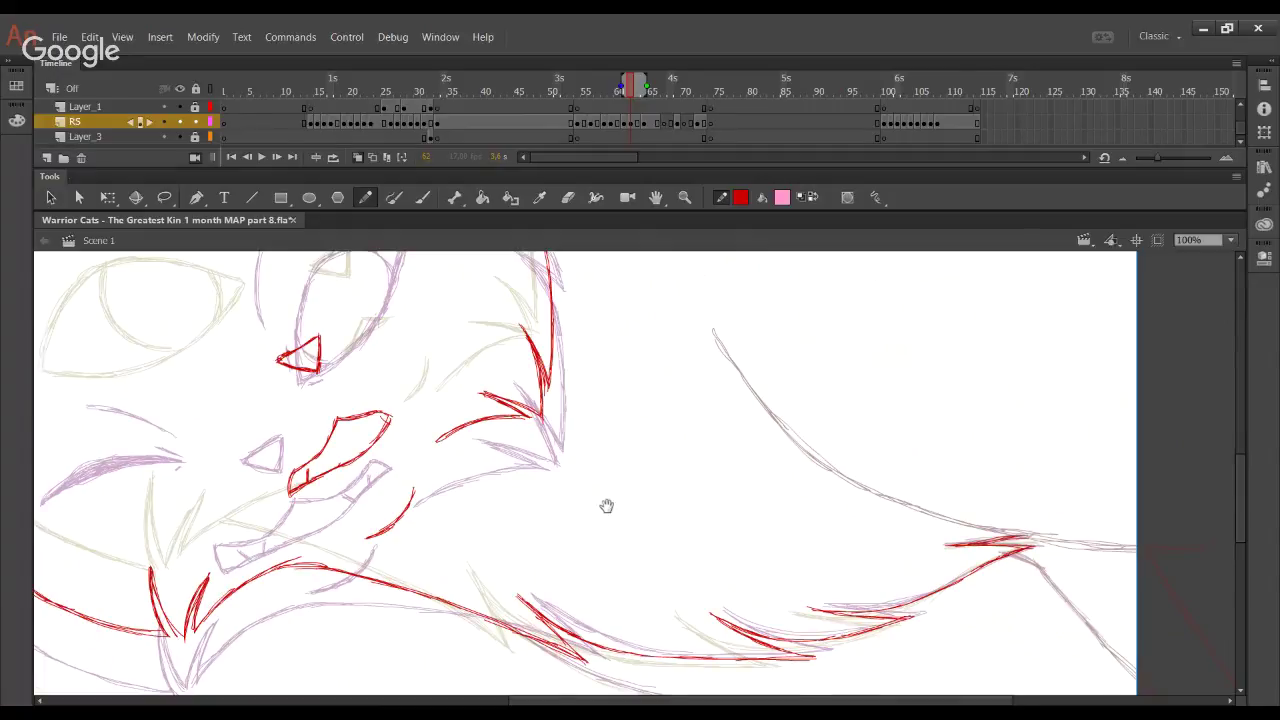
drag(607, 506, 689, 485)
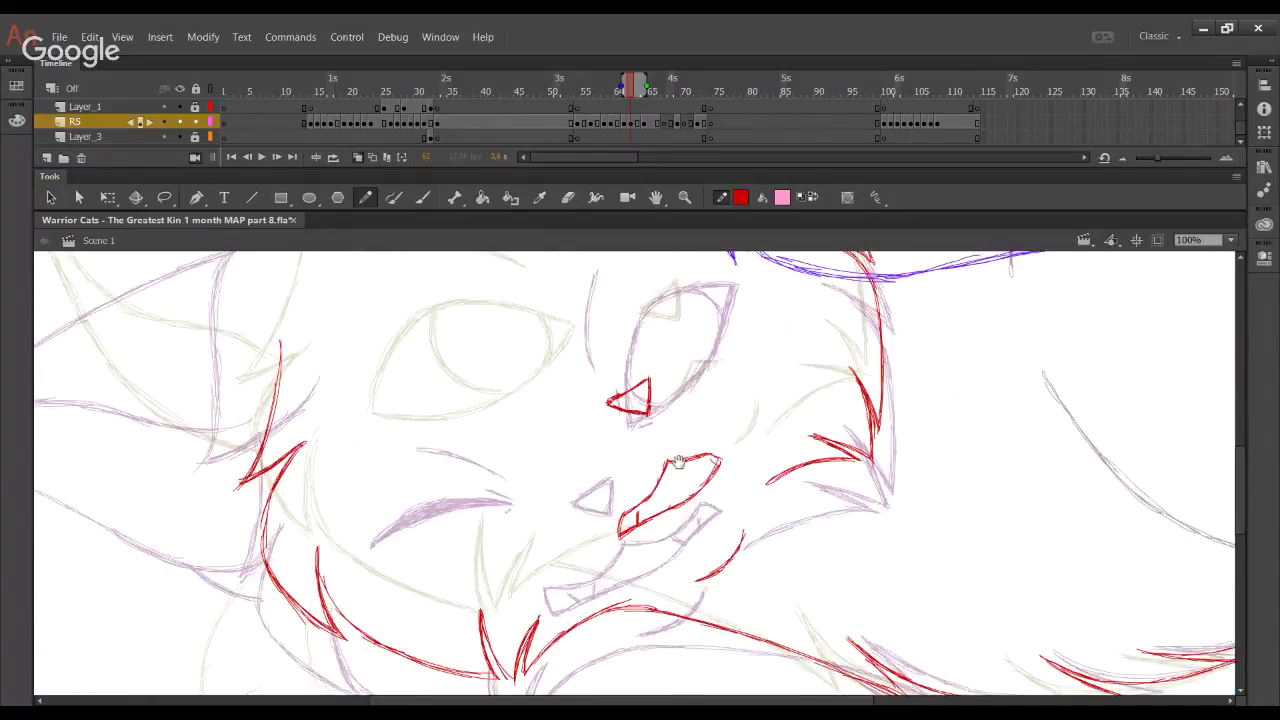
drag(678, 462, 621, 379)
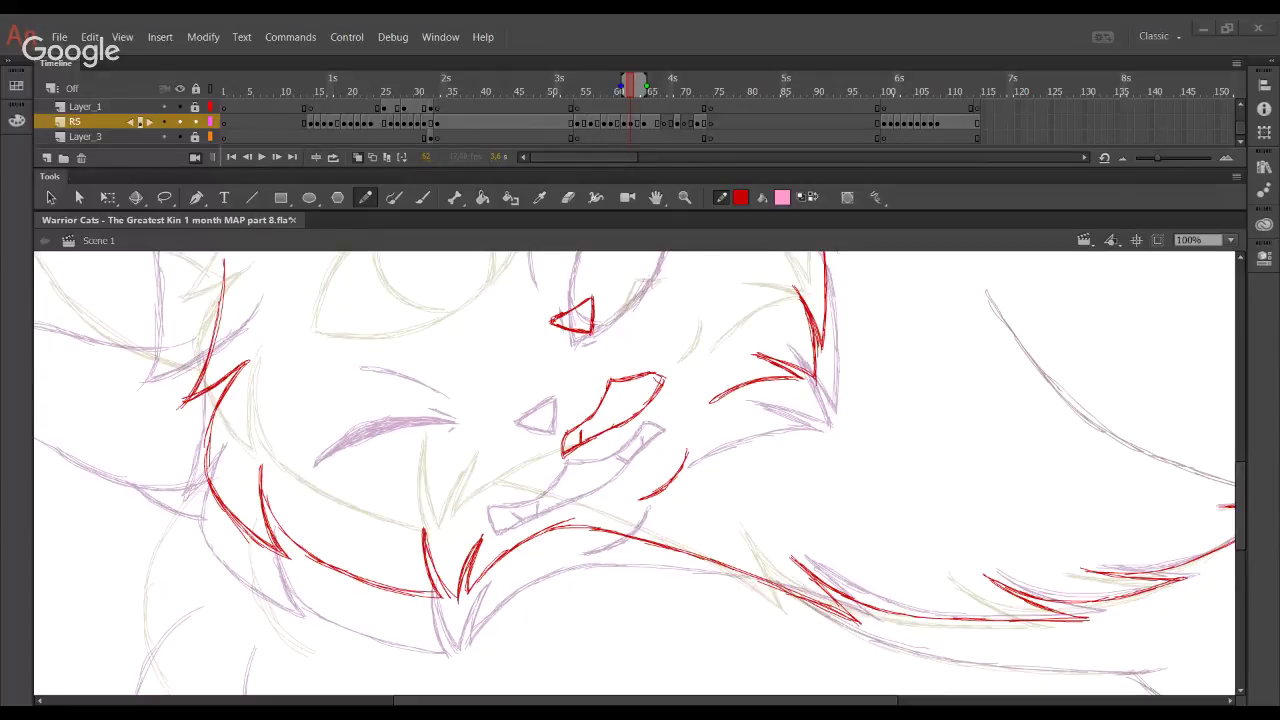
click(14, 530)
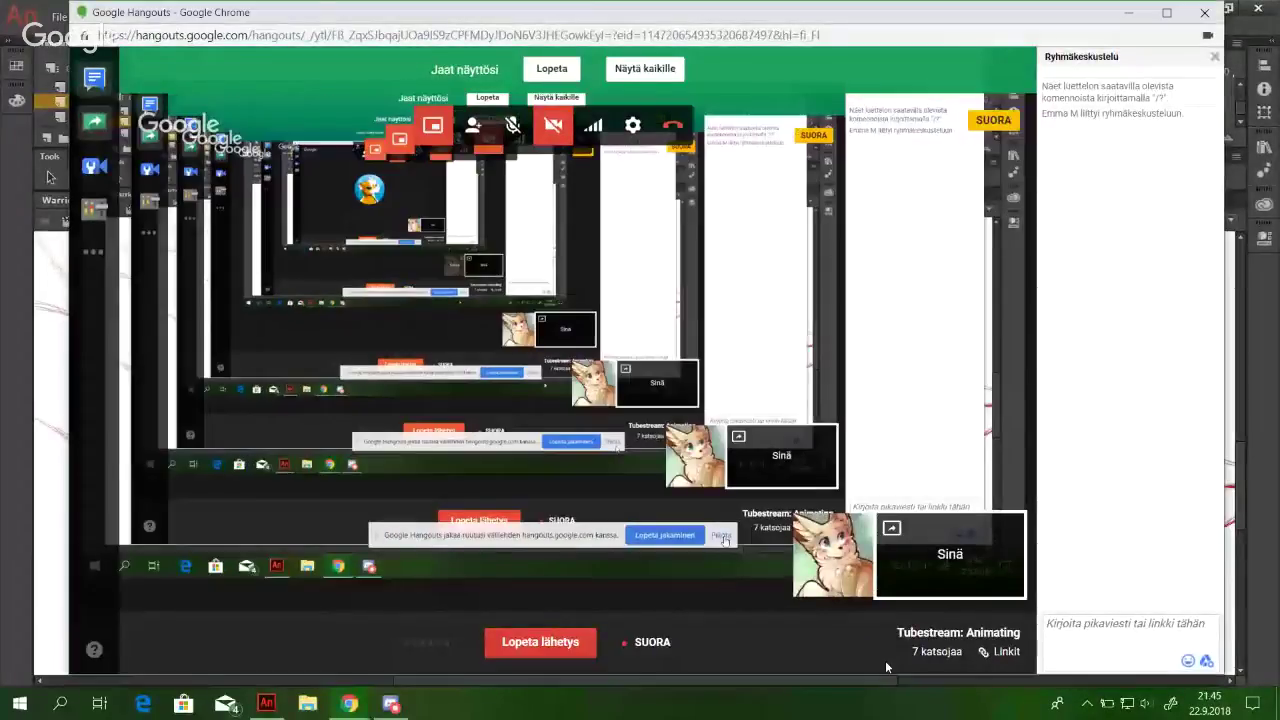
click(266, 703)
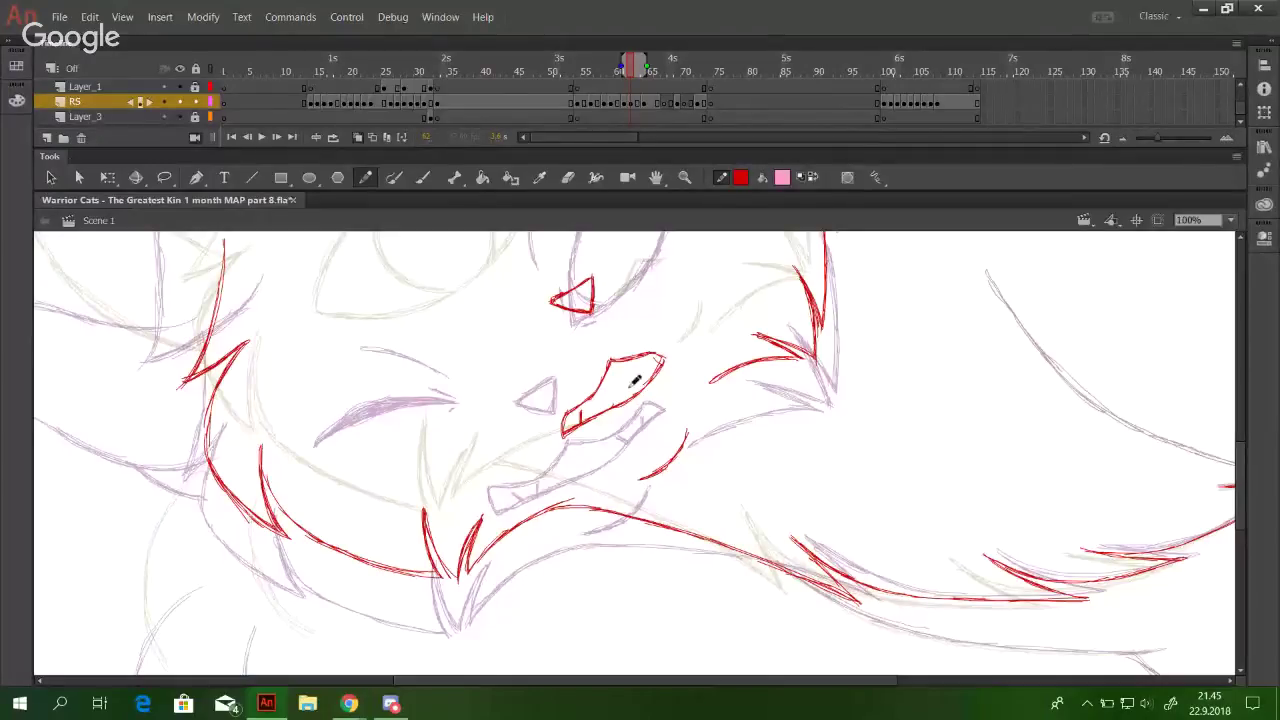
Save the Warrior Cats animation file and play it as a test movie to review the sketch, closing the preview at the end
key(ctrl+s)
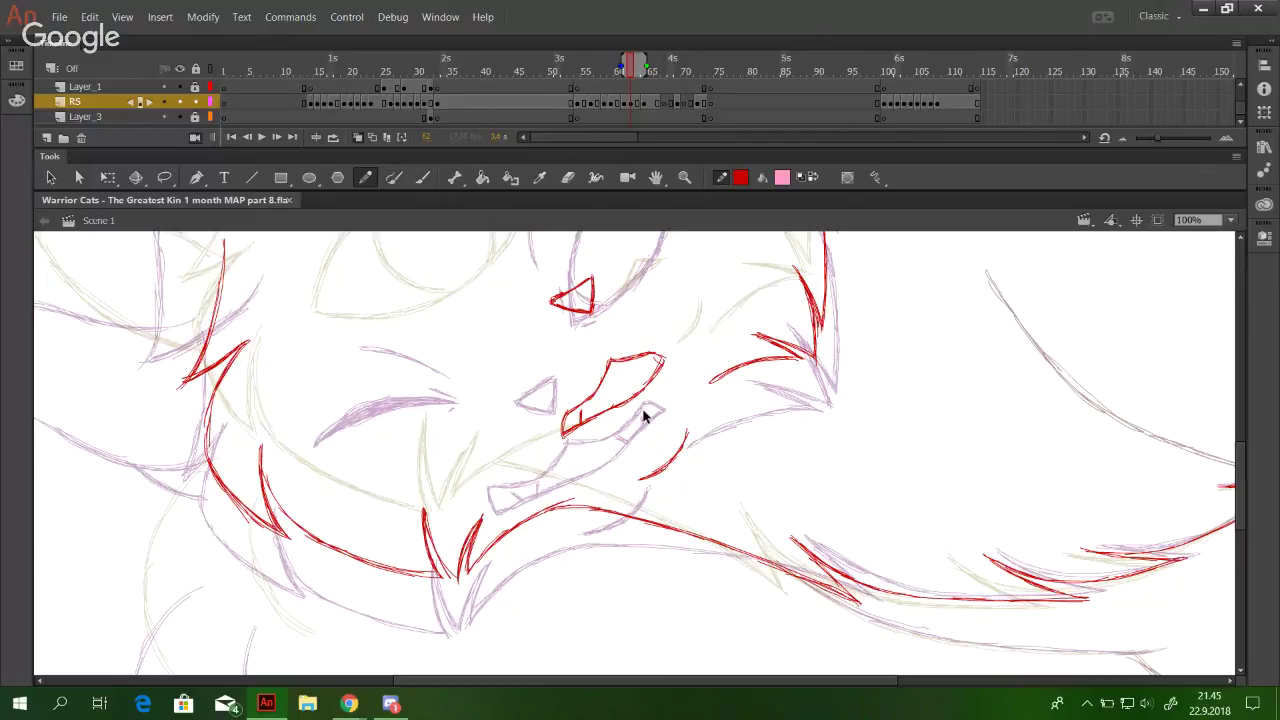
key(ctrl+Return)
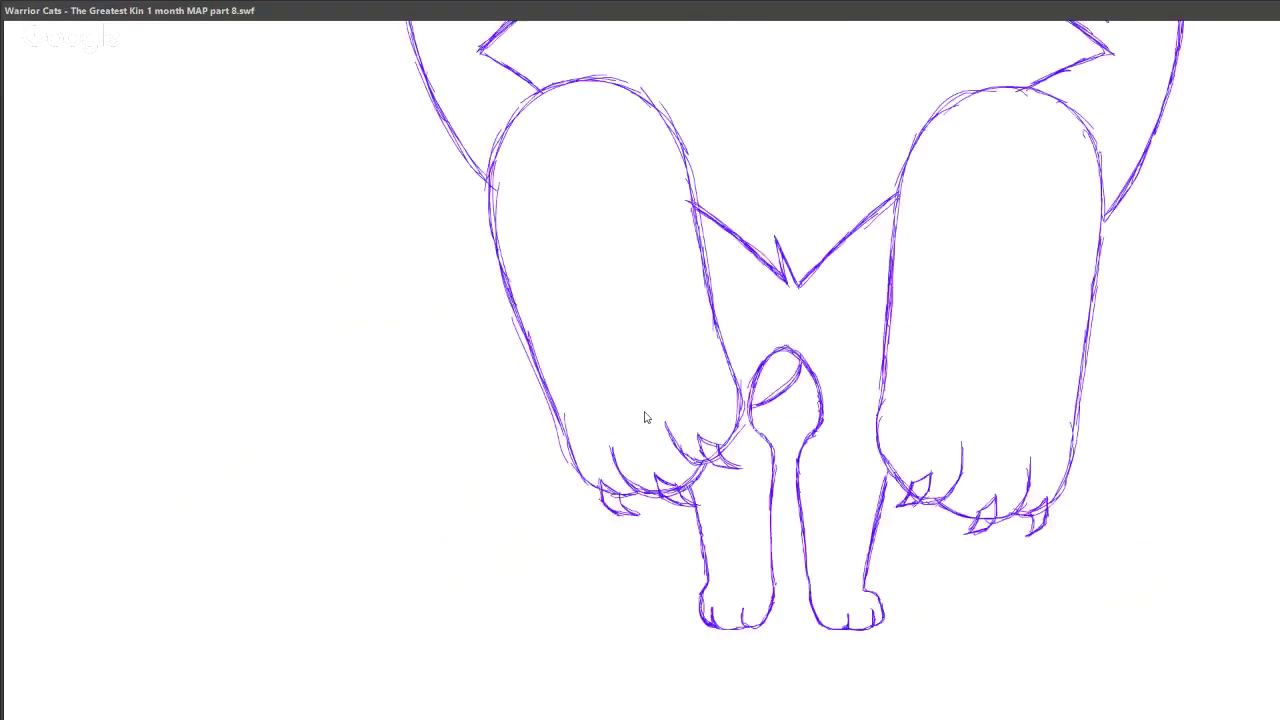
double_click(365, 16)
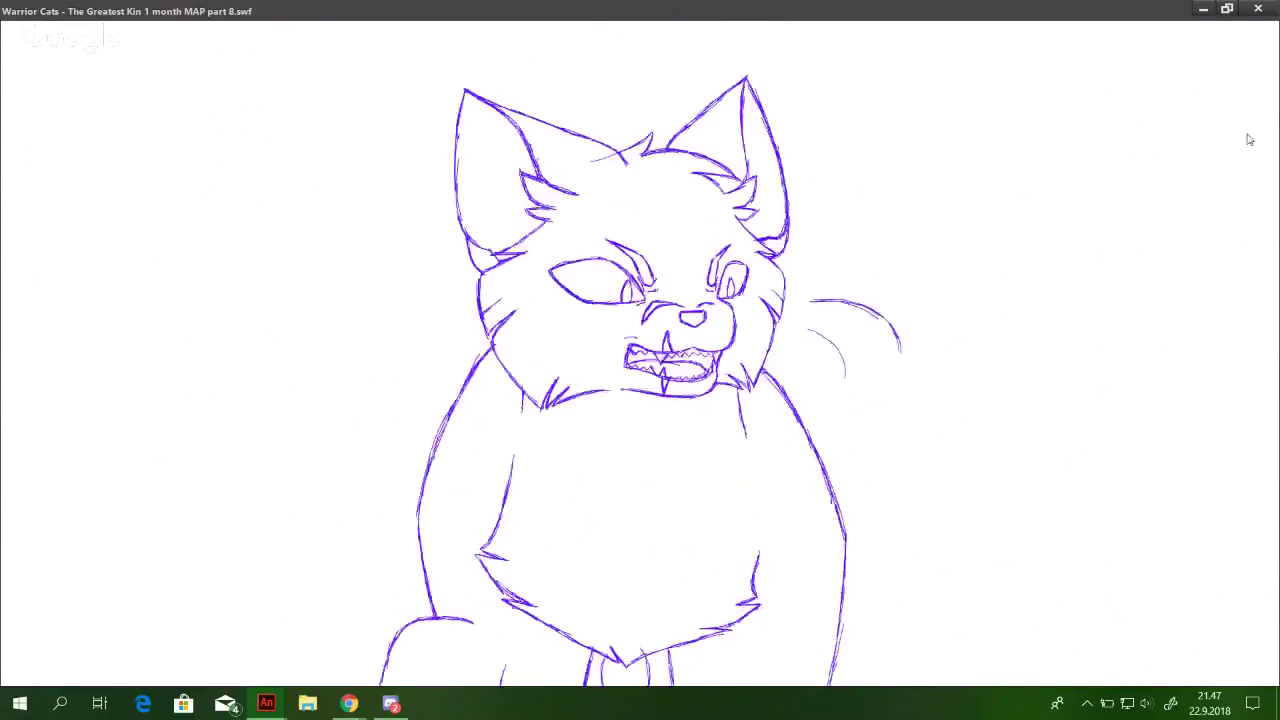
click(1254, 14)
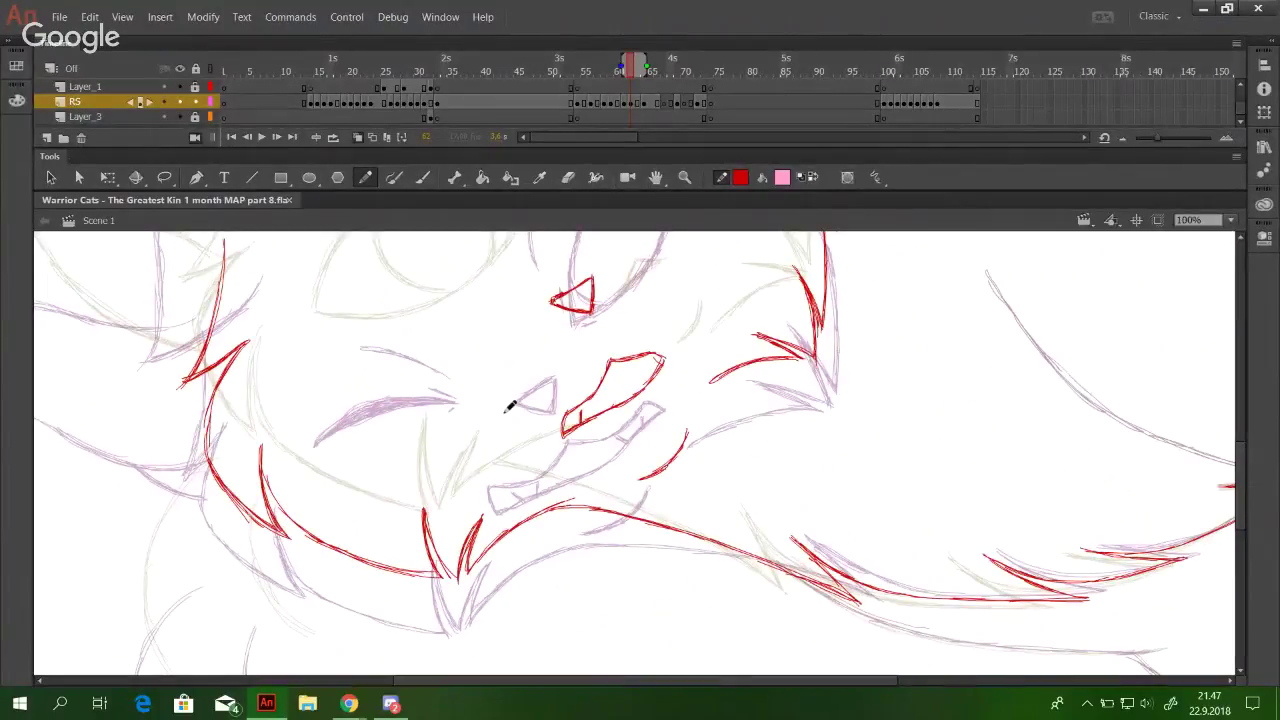
Switch to the Google Hangouts broadcast window in Chrome
mouse_move(349, 702)
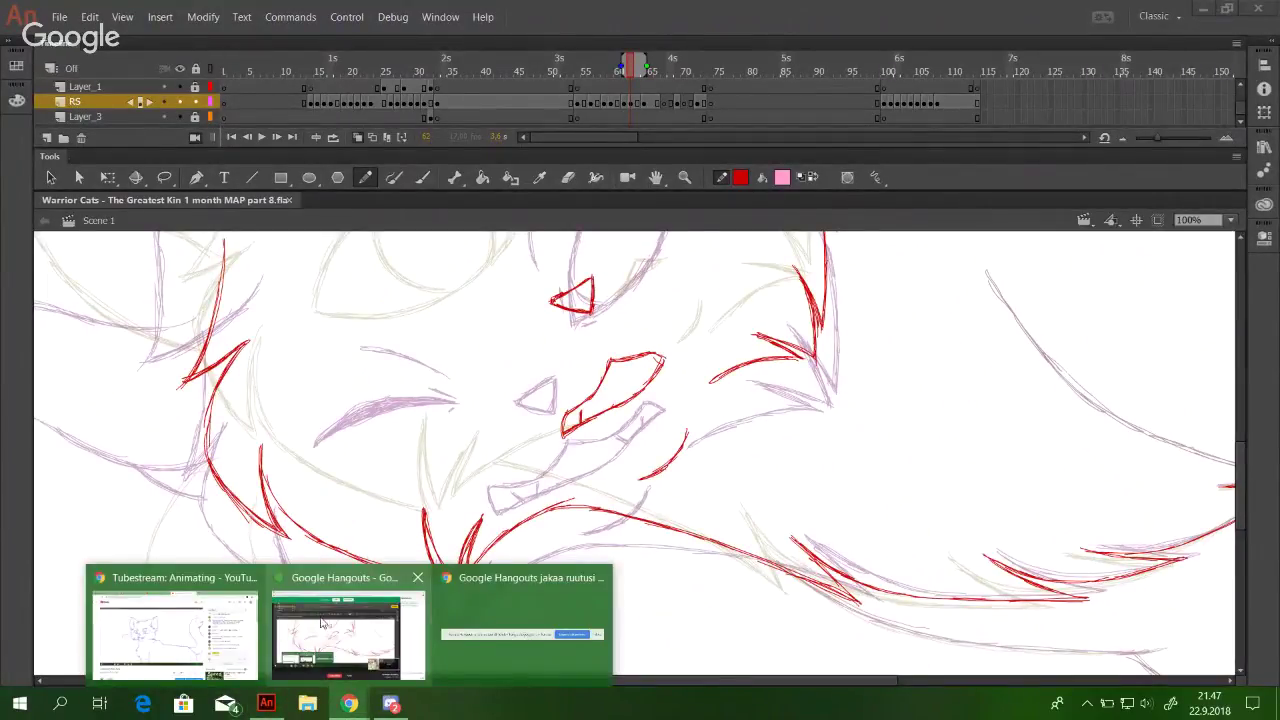
click(514, 615)
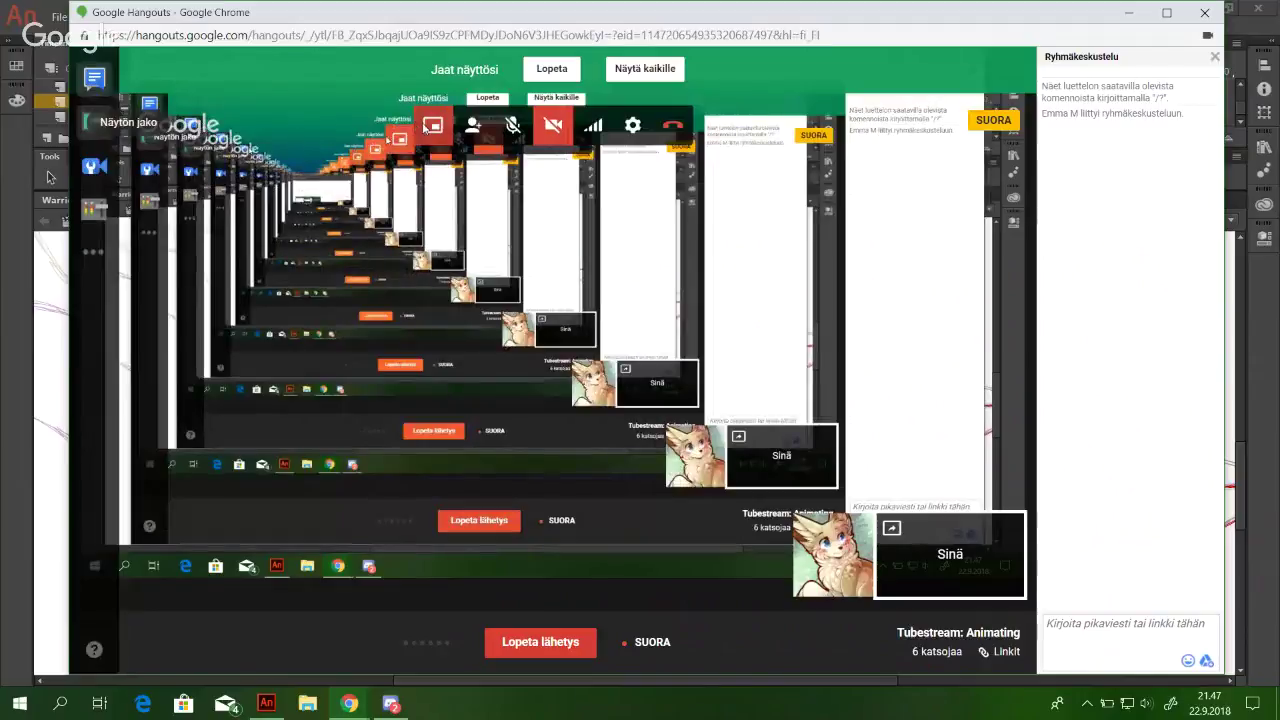